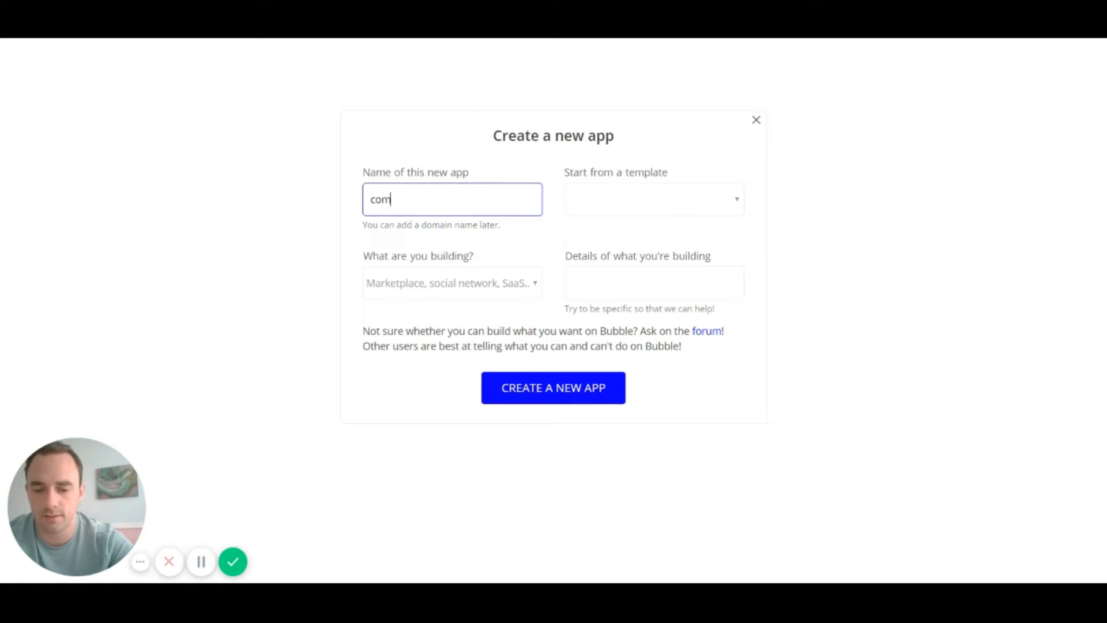
Step: Create the app 'companieslist' from the starting template, with Directory & Listings as its category
text(panies)
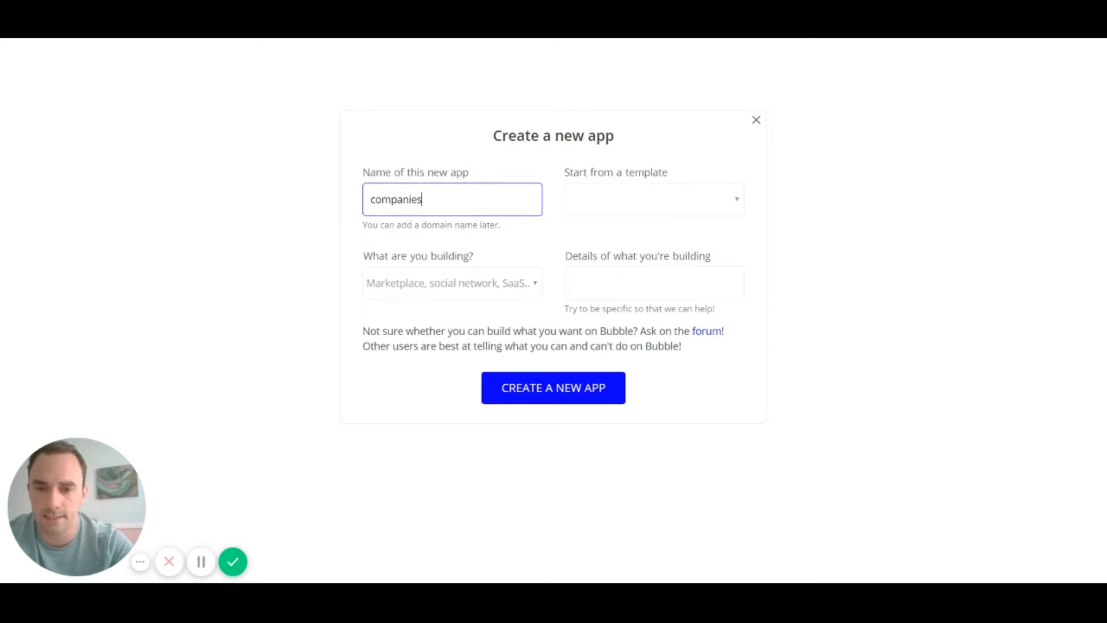
text(list)
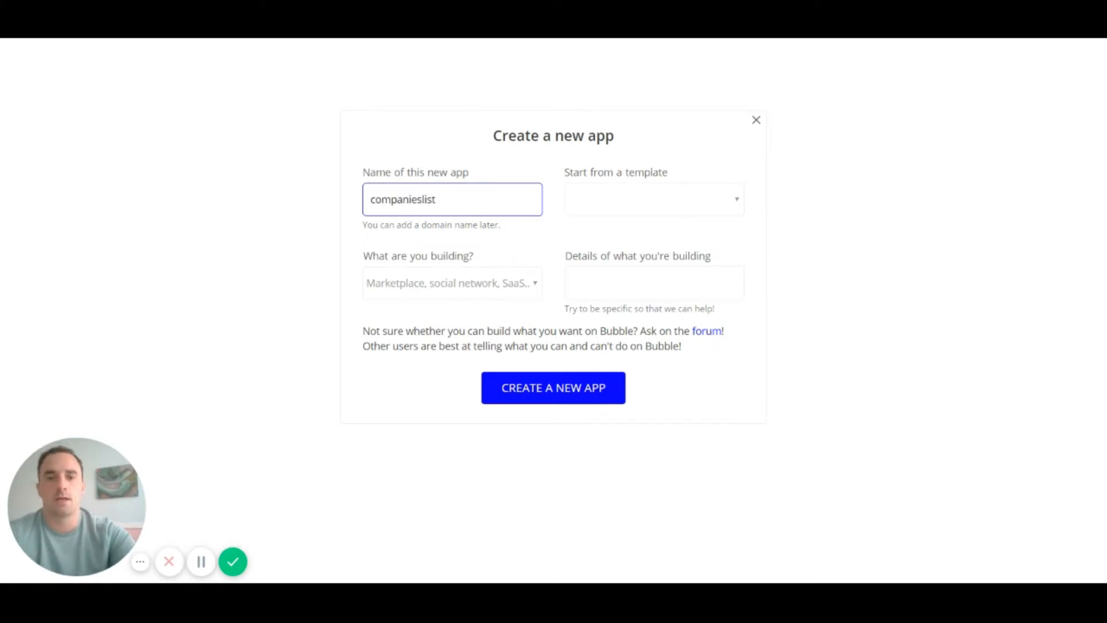
click(650, 207)
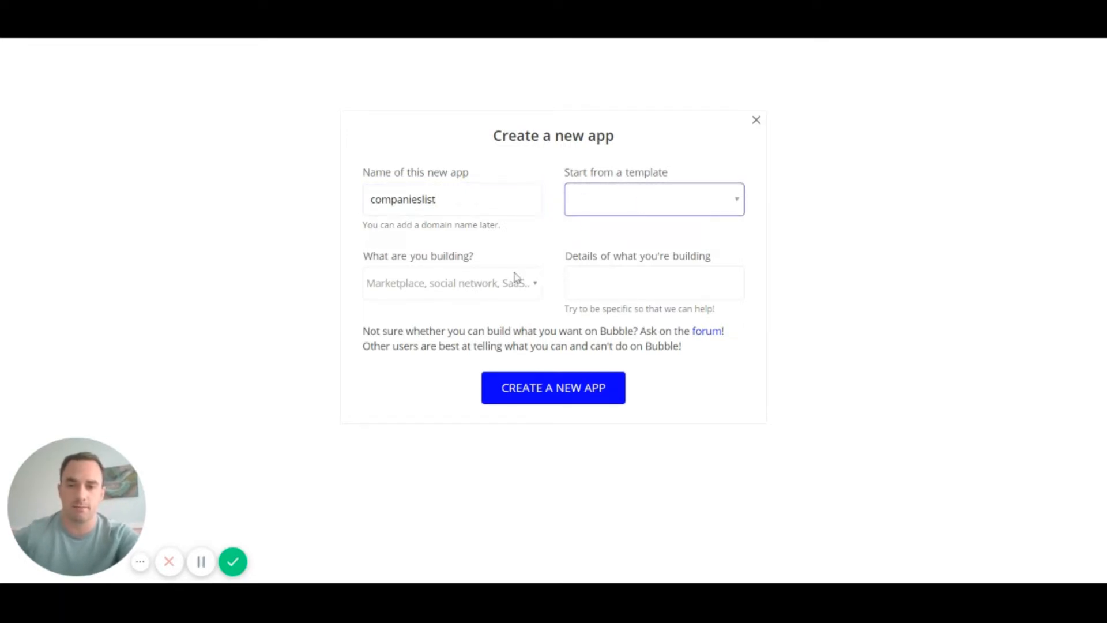
click(489, 288)
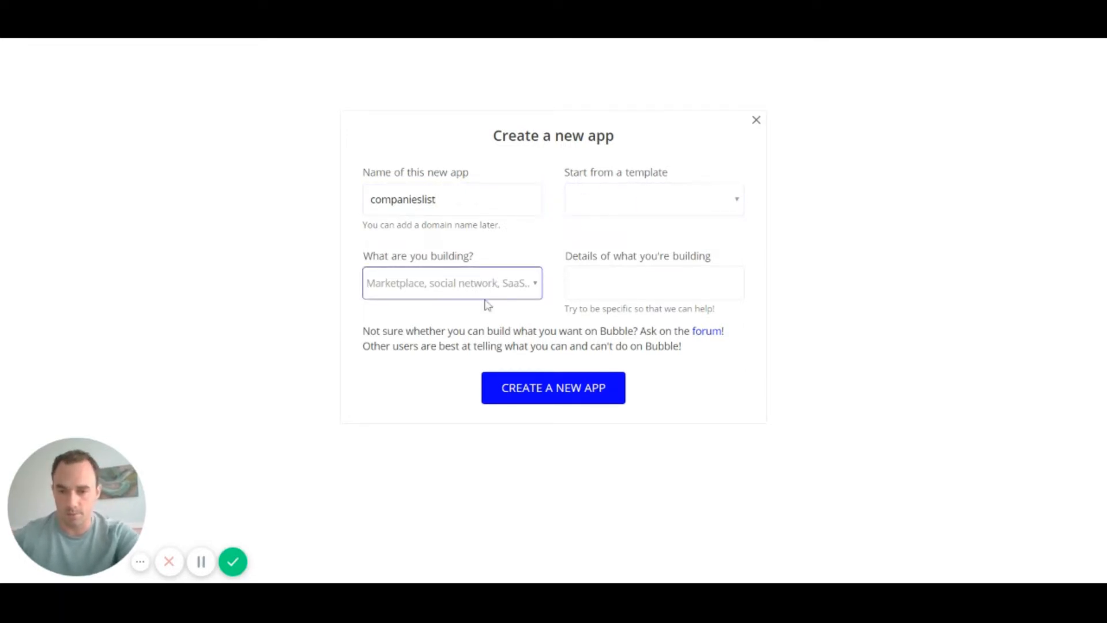
click(450, 346)
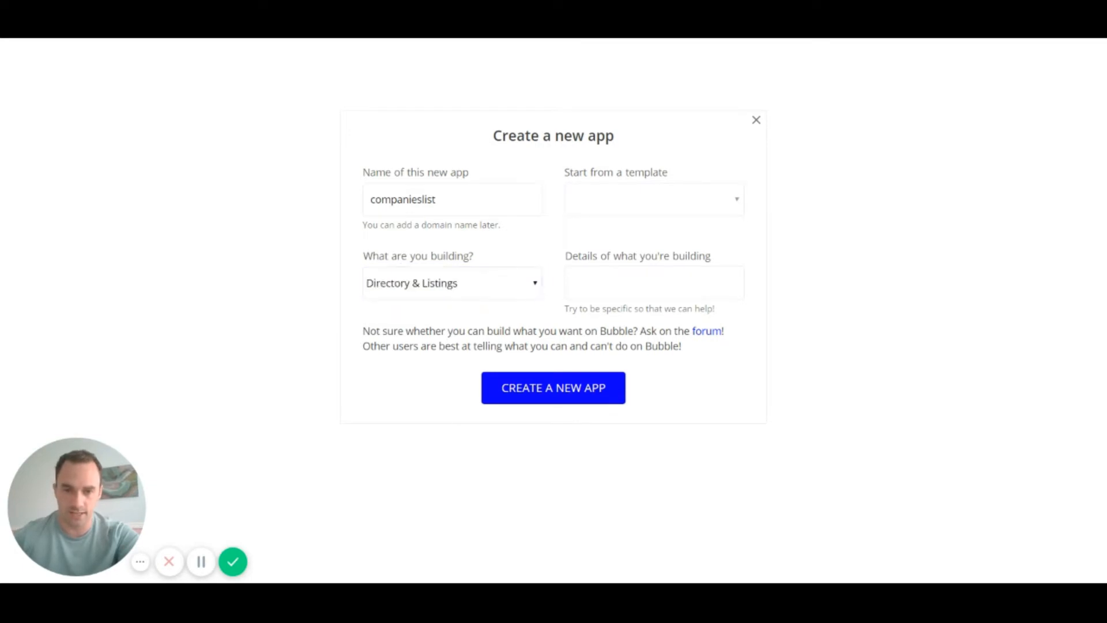
click(564, 388)
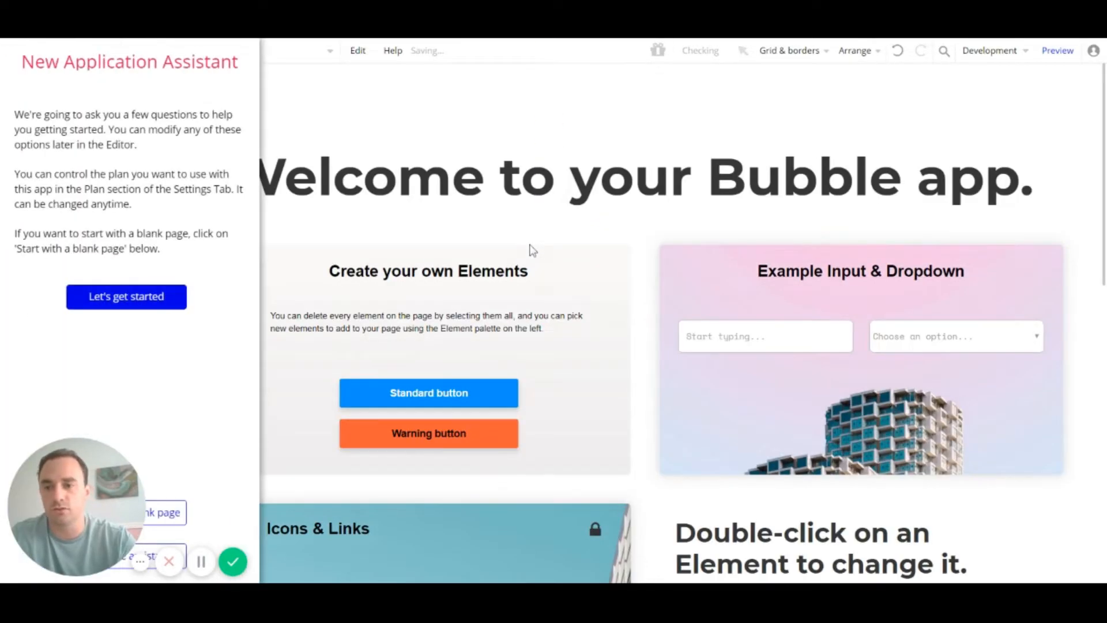
Step: Go through the setup assistant with default tab name, language and Standard Bubble Theme, skipping favicon and payments
click(126, 295)
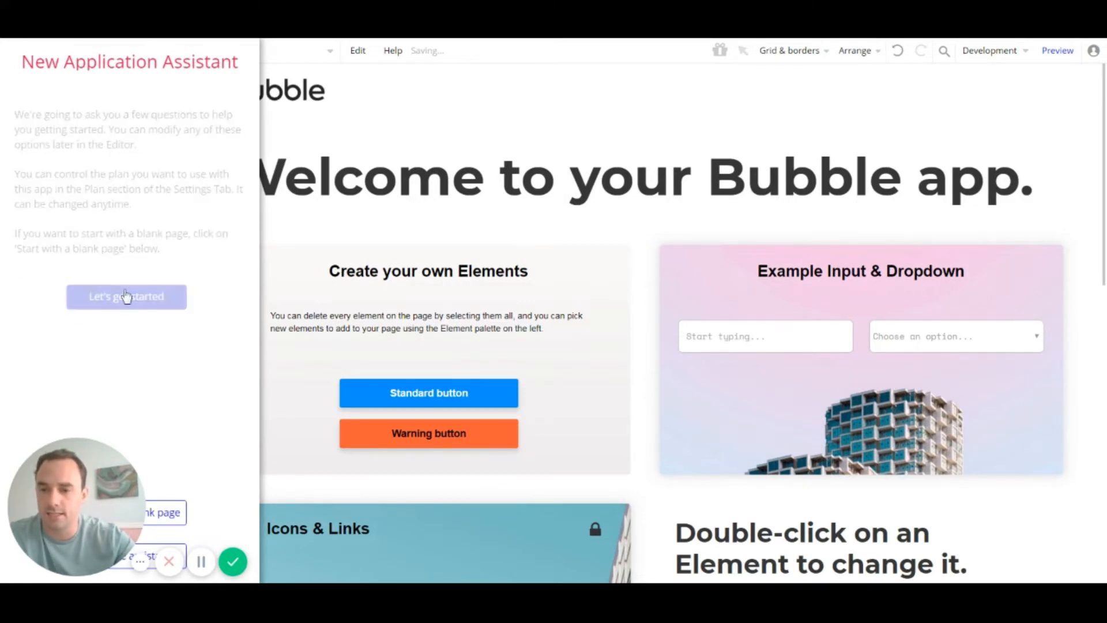
click(119, 270)
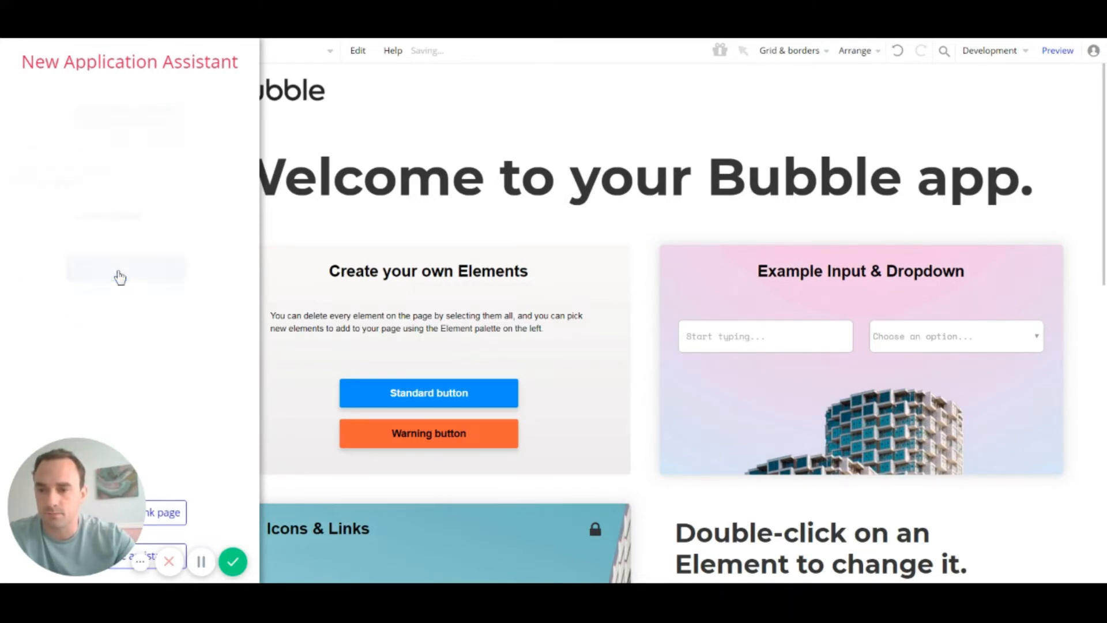
click(125, 233)
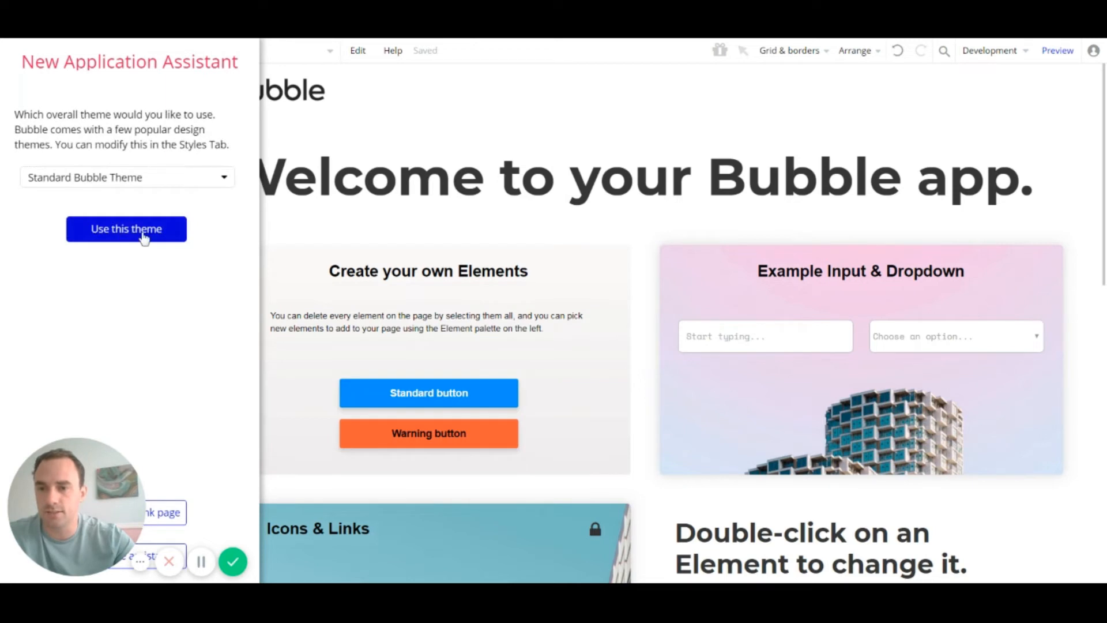
click(144, 235)
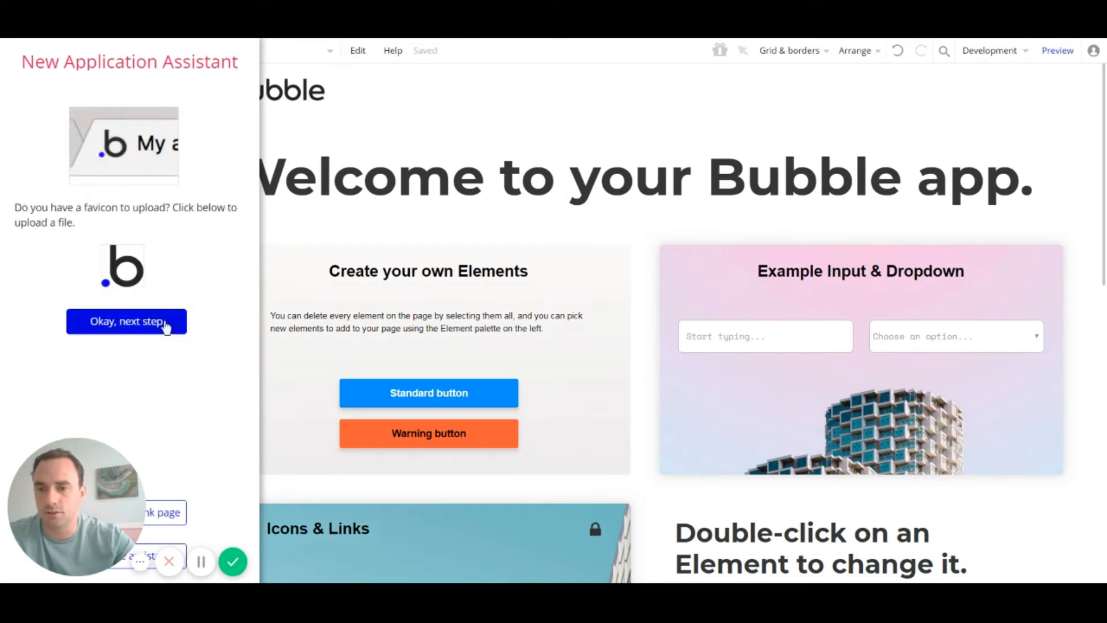
click(166, 328)
click(138, 293)
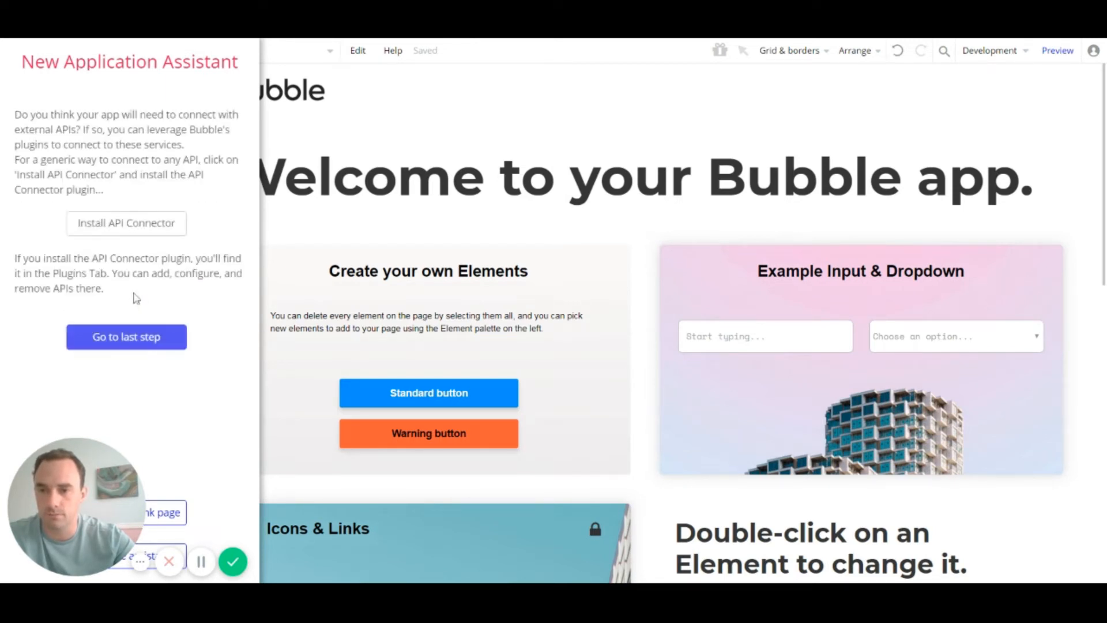
click(138, 338)
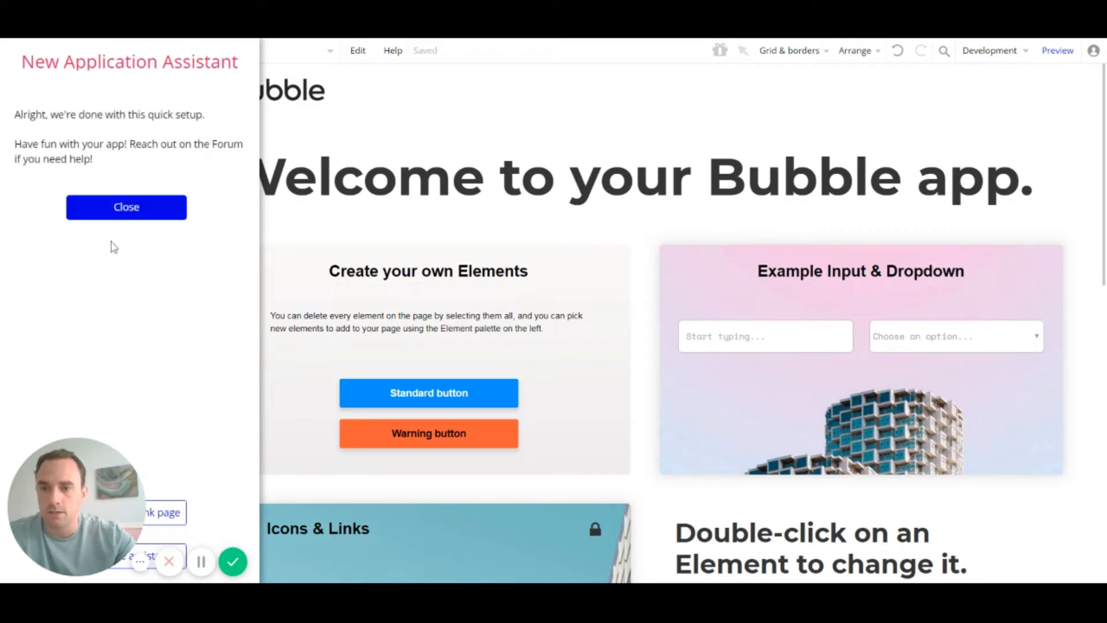
click(127, 210)
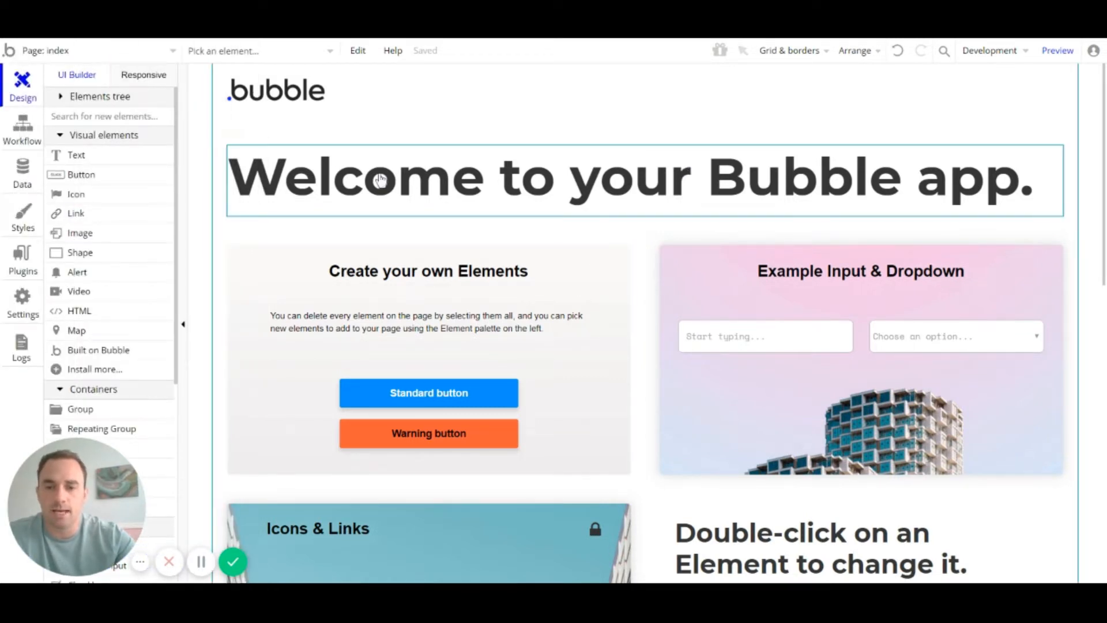
Step: Delete every template element on the index page, then undo to bring back the logo header
scroll(380, 184, down, 5)
scroll(381, 185, up, 4)
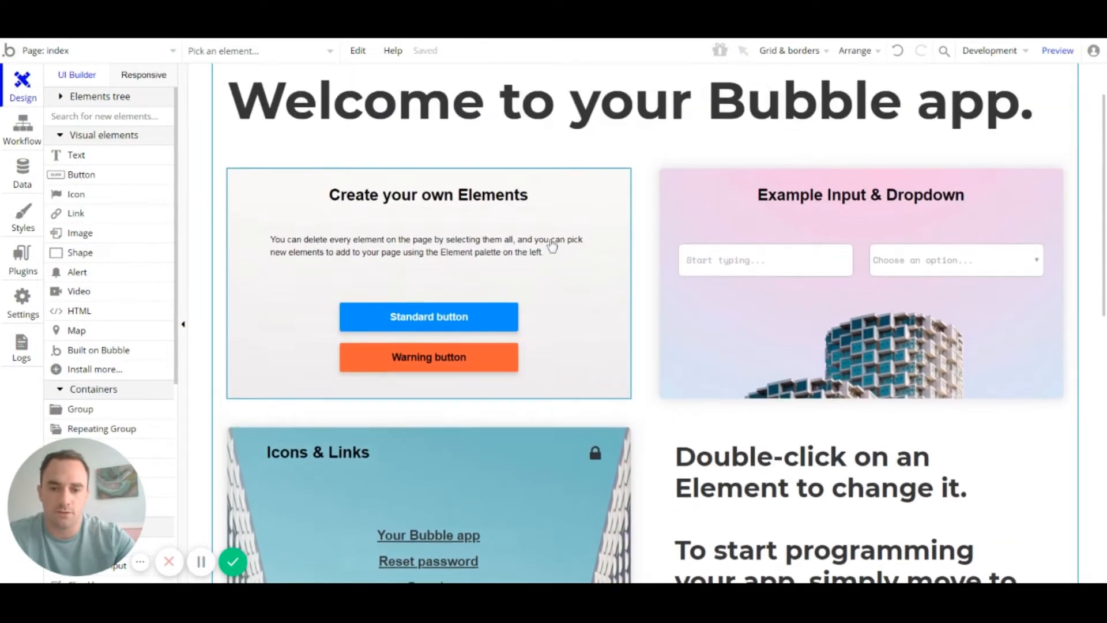
scroll(552, 245, down, 1)
scroll(641, 445, up, 3)
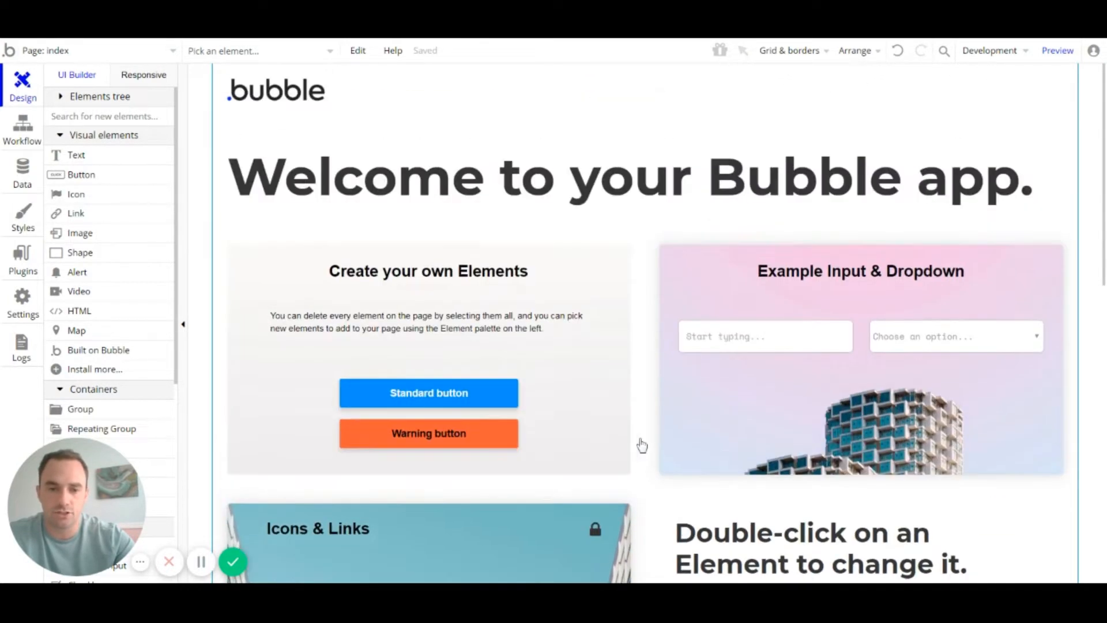
click(251, 141)
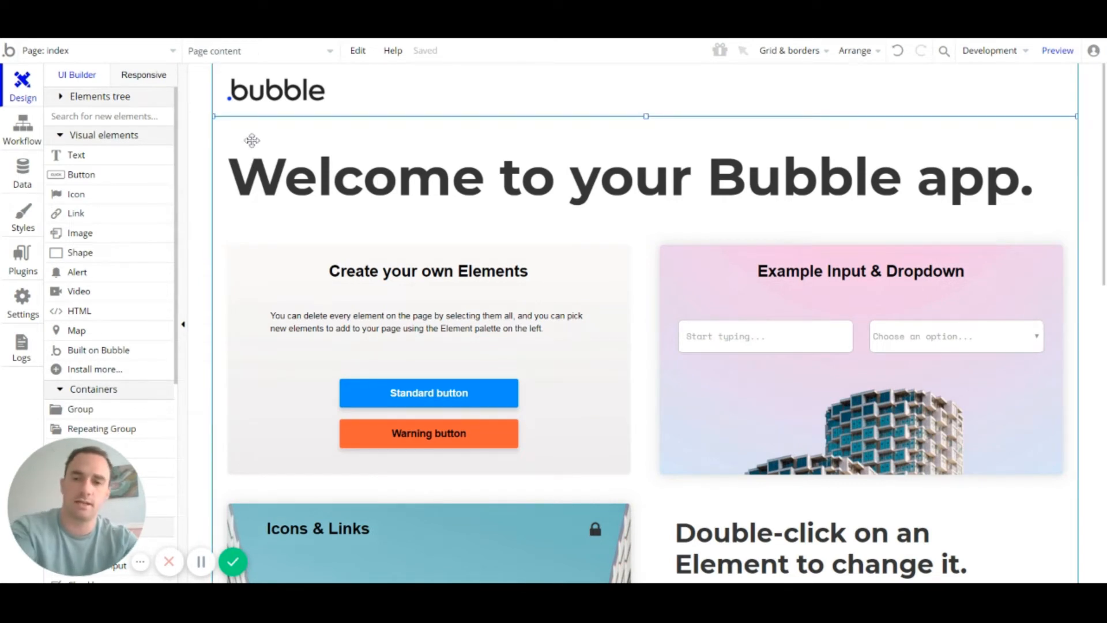
key(ctrl+a)
key(Delete)
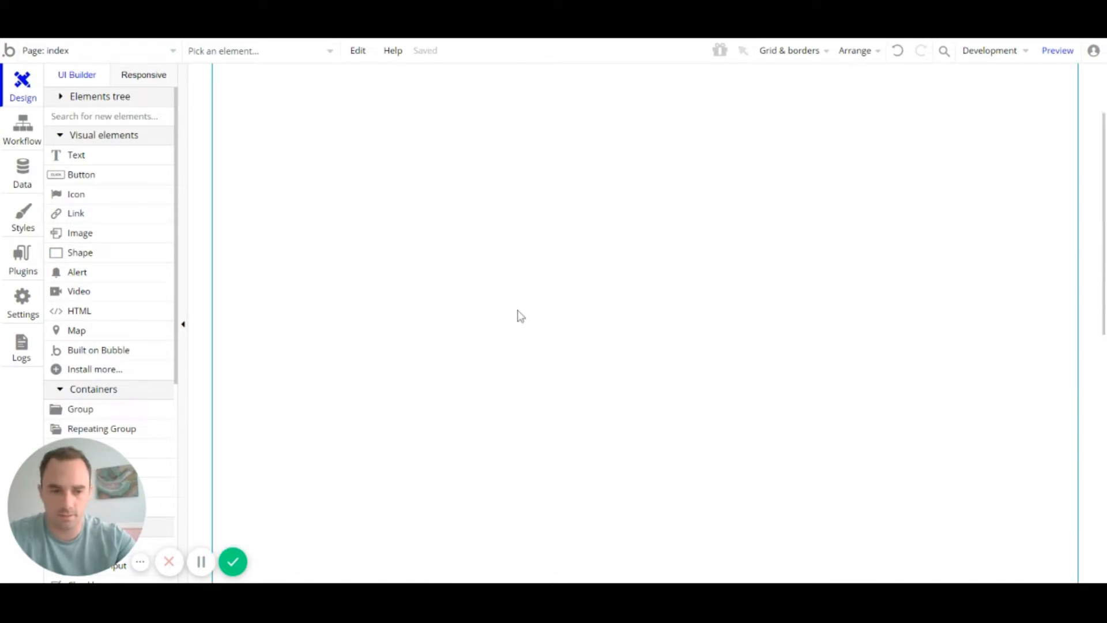
key(ctrl+z)
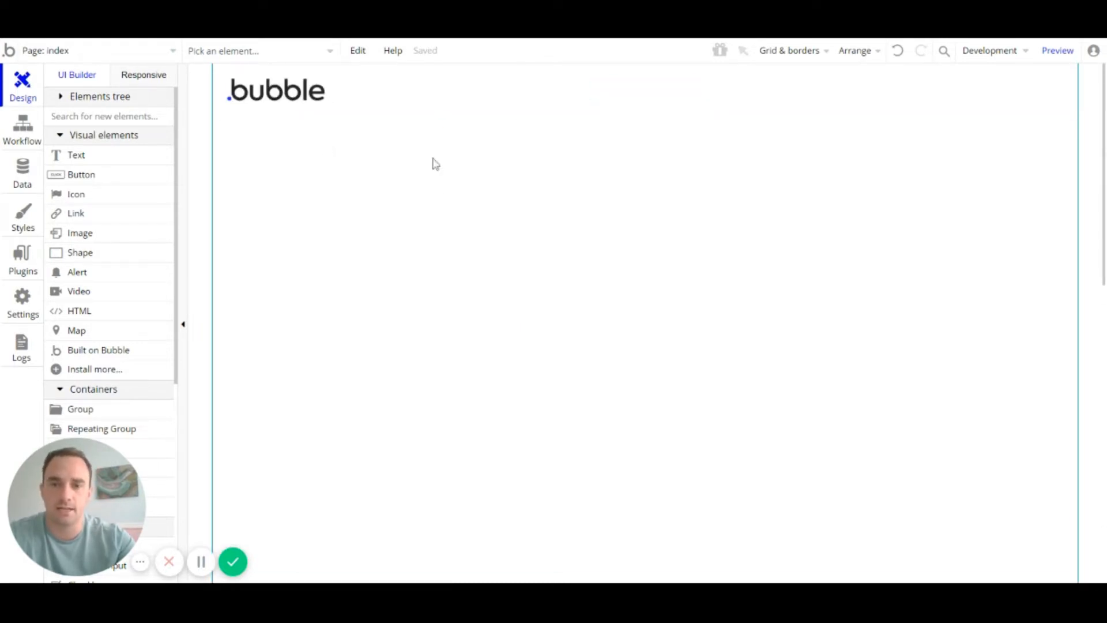
Step: Try deleting the header group, then restore it with undo and reselect it
click(427, 102)
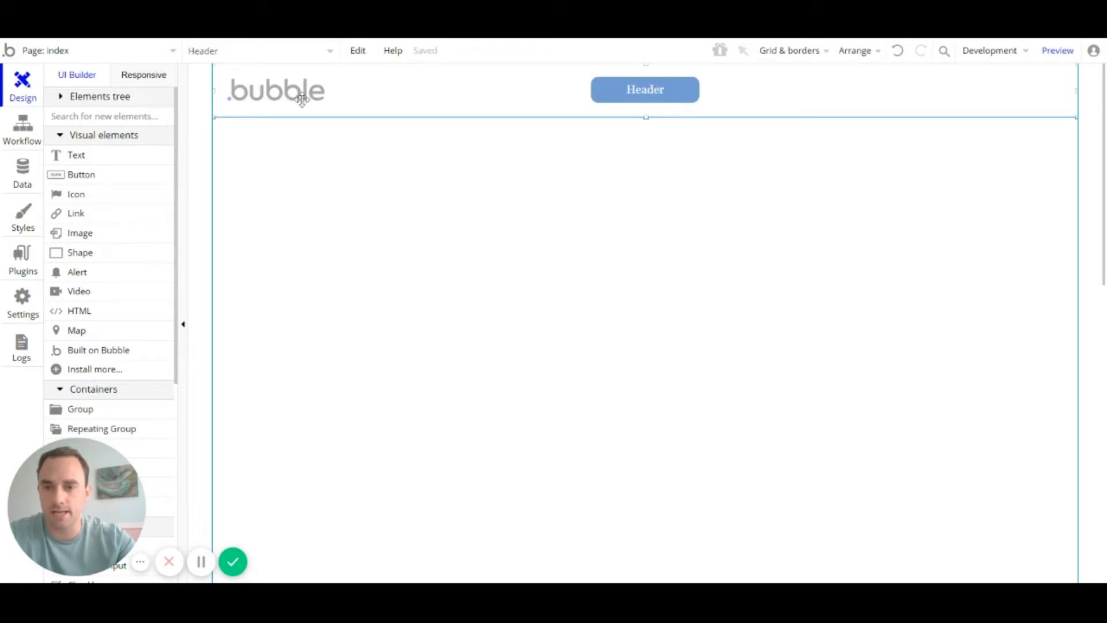
key(Delete)
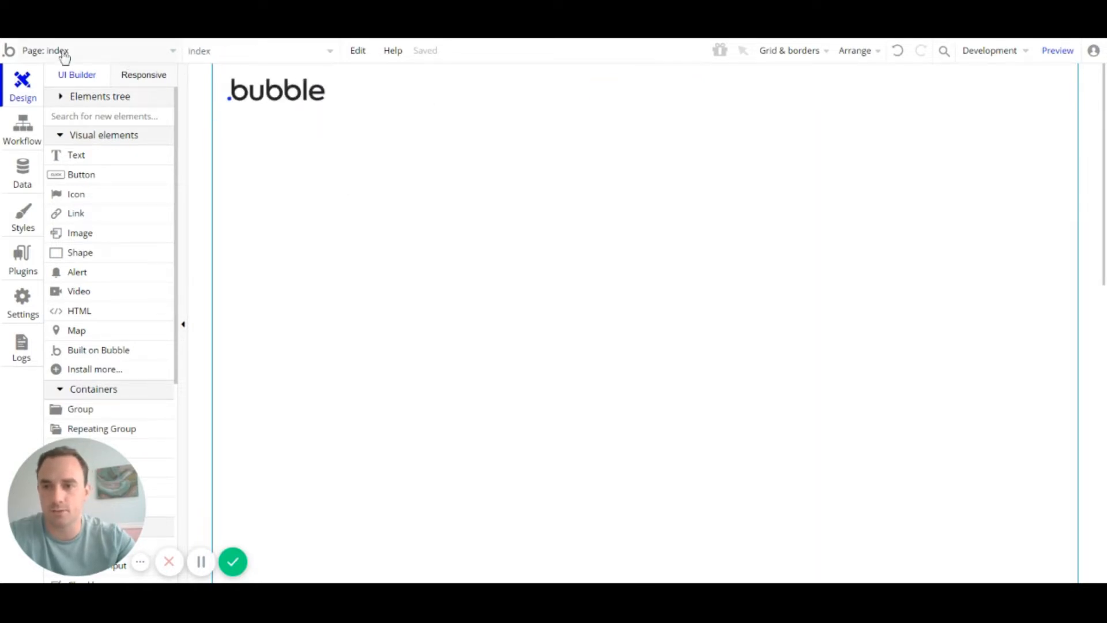
key(ctrl+z)
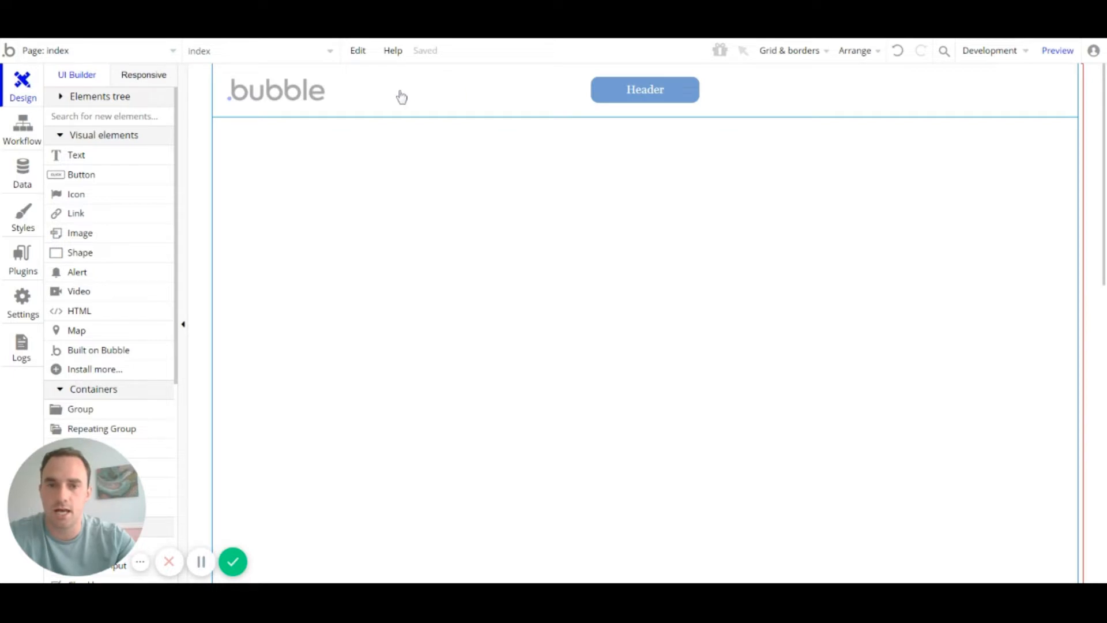
click(348, 92)
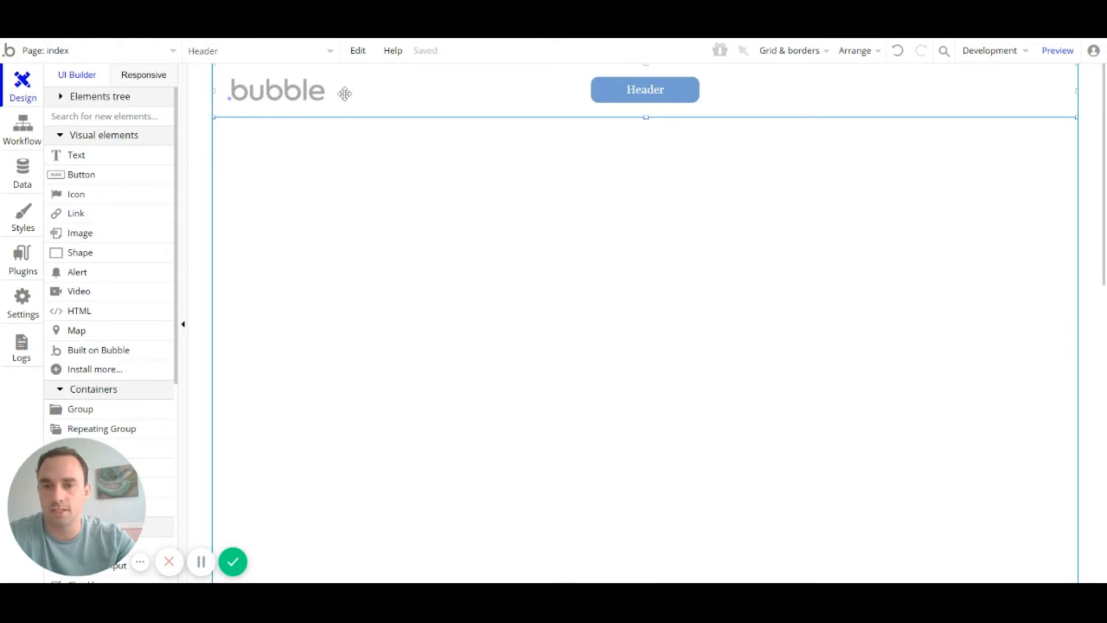
Step: Inspect the Header reusable element and its bubble logo link
click(174, 51)
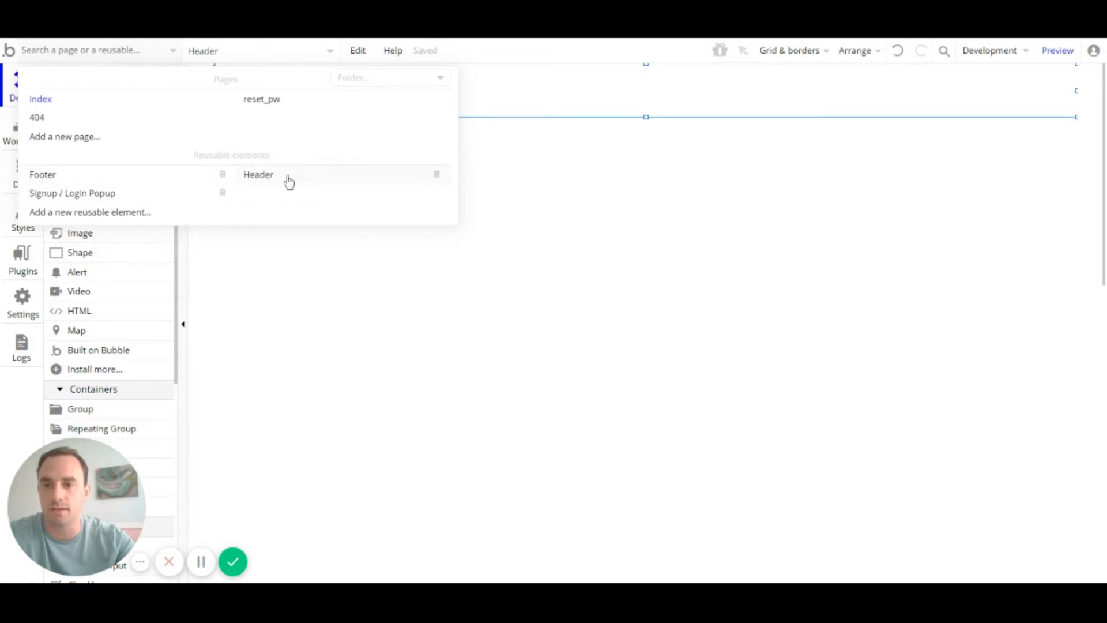
mouse_move(289, 182)
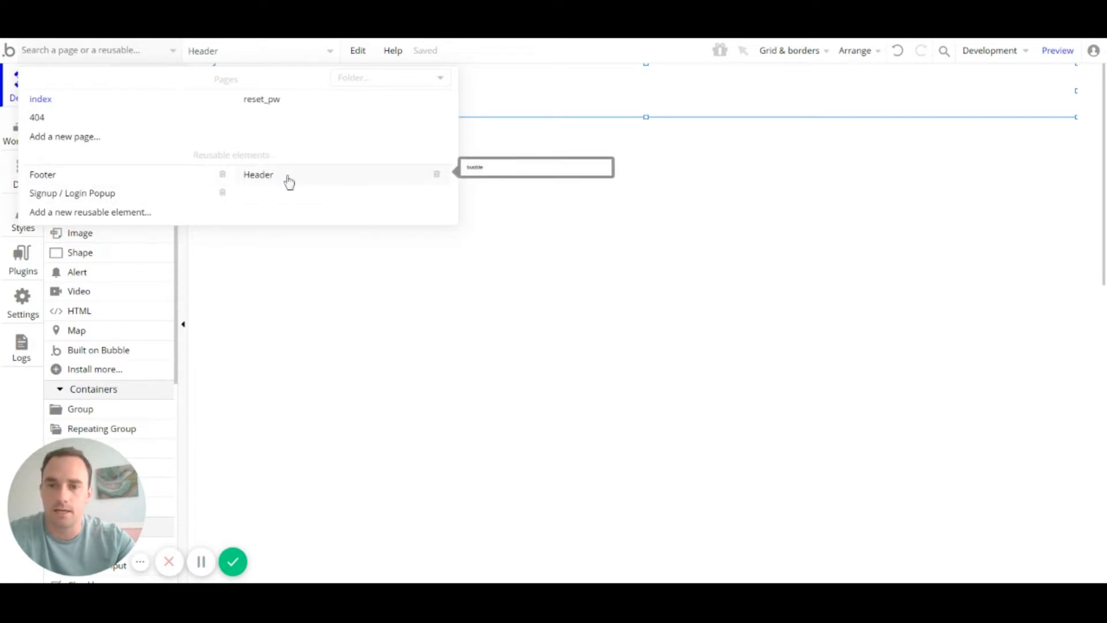
click(264, 181)
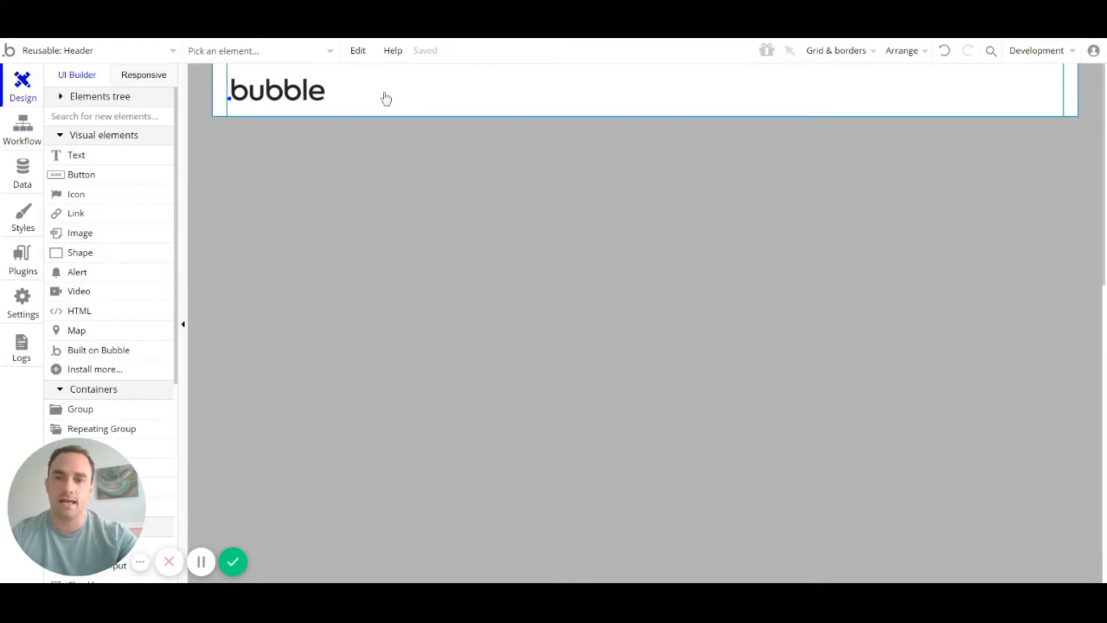
click(284, 95)
click(282, 99)
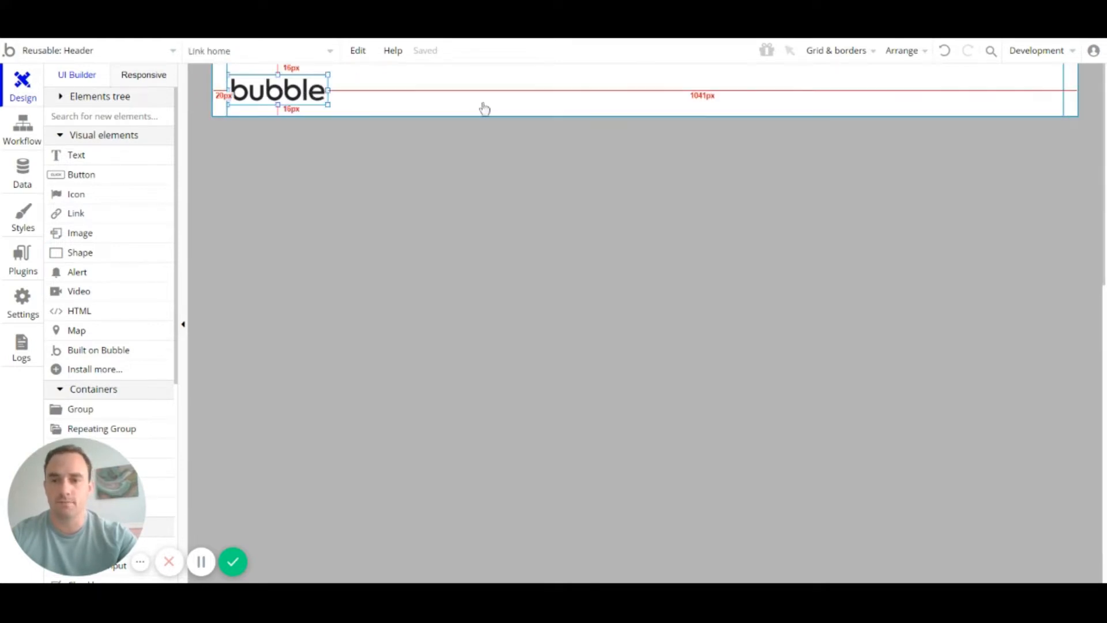
Step: Return to the index page and delete the Header element from it
click(136, 50)
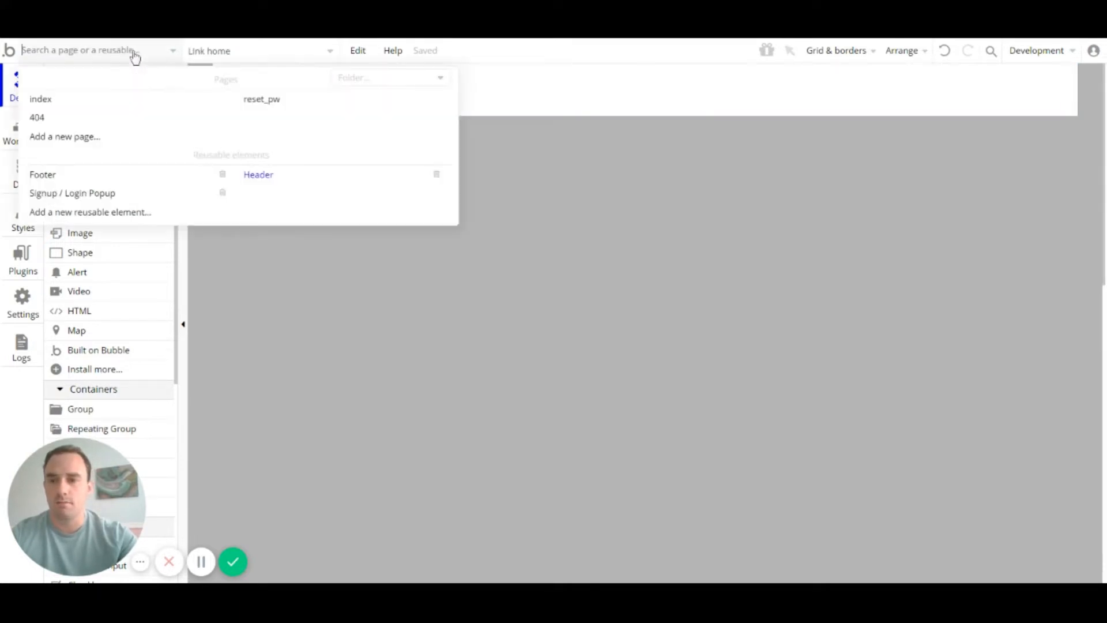
click(72, 102)
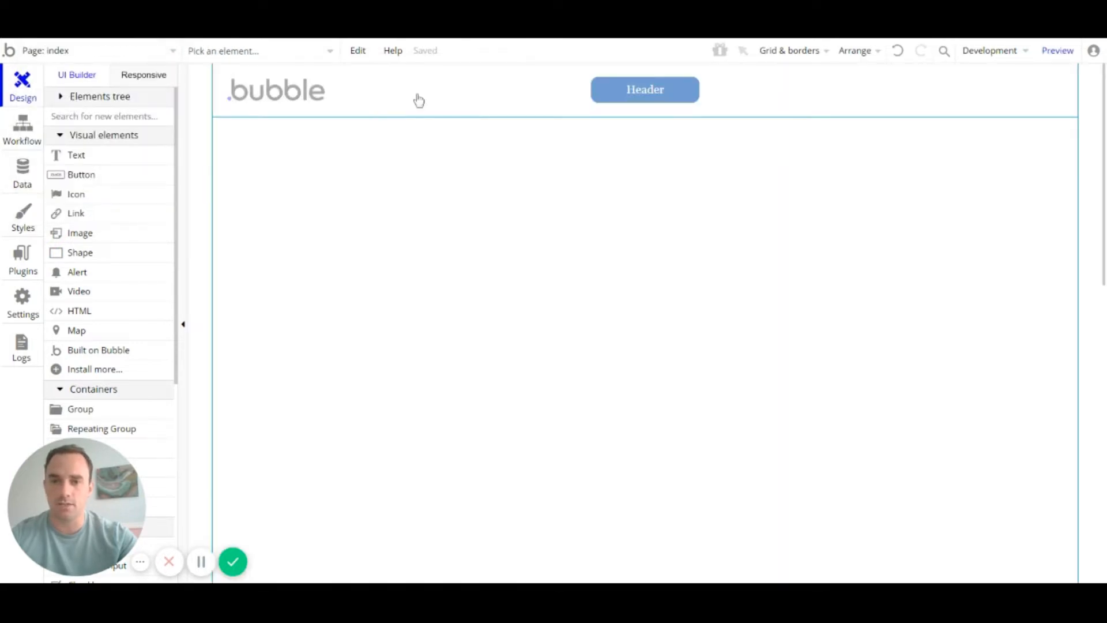
click(441, 94)
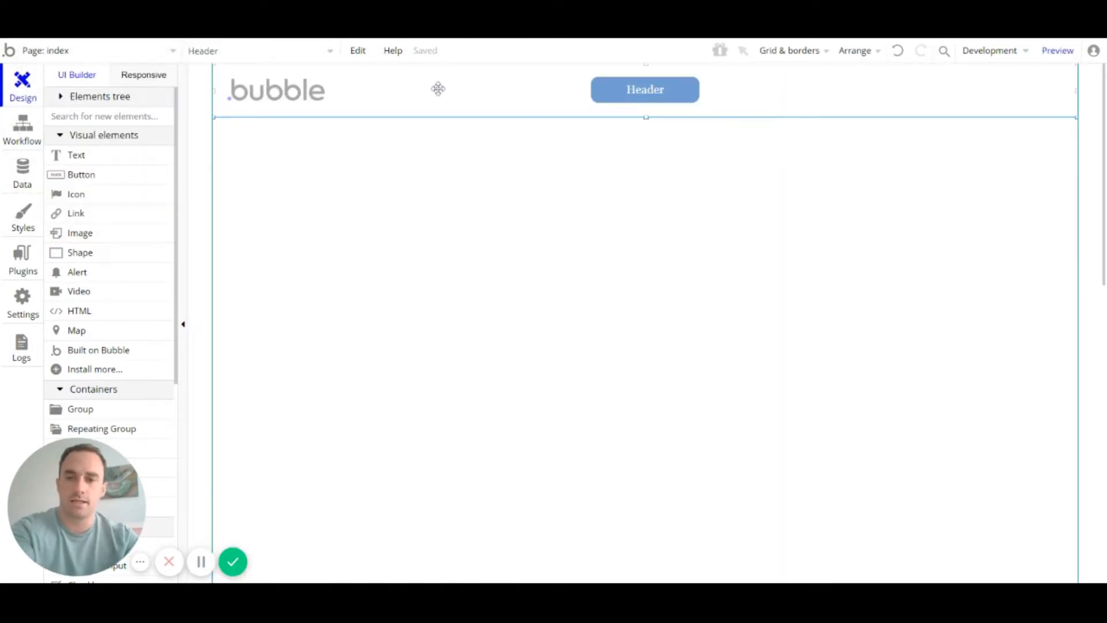
key(Delete)
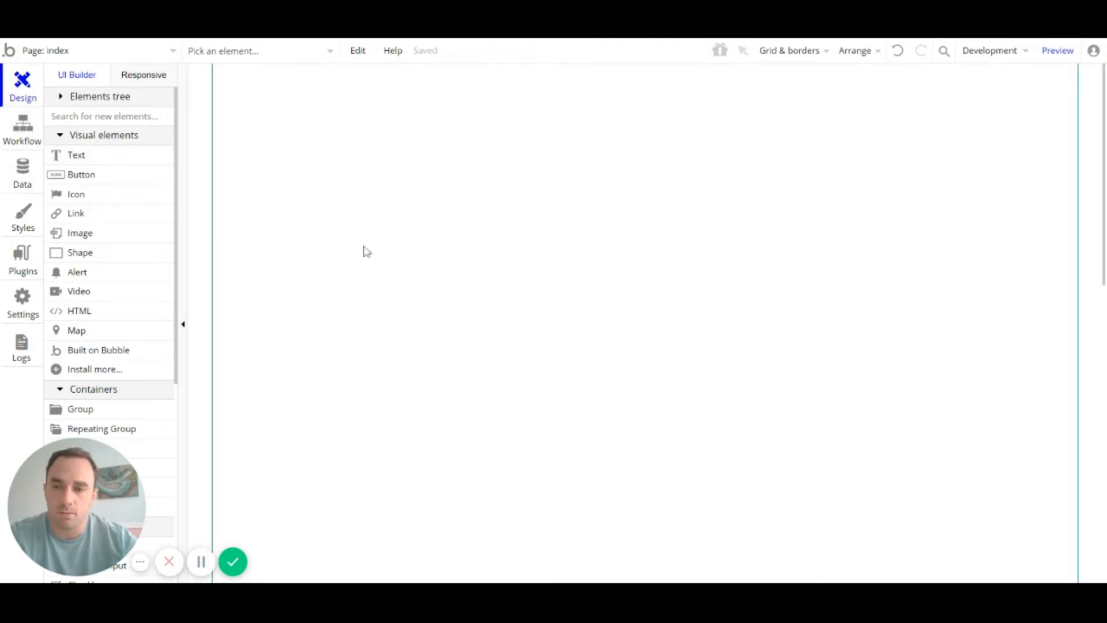
Step: Switch to the Data tab to view the built-in User data type
click(23, 173)
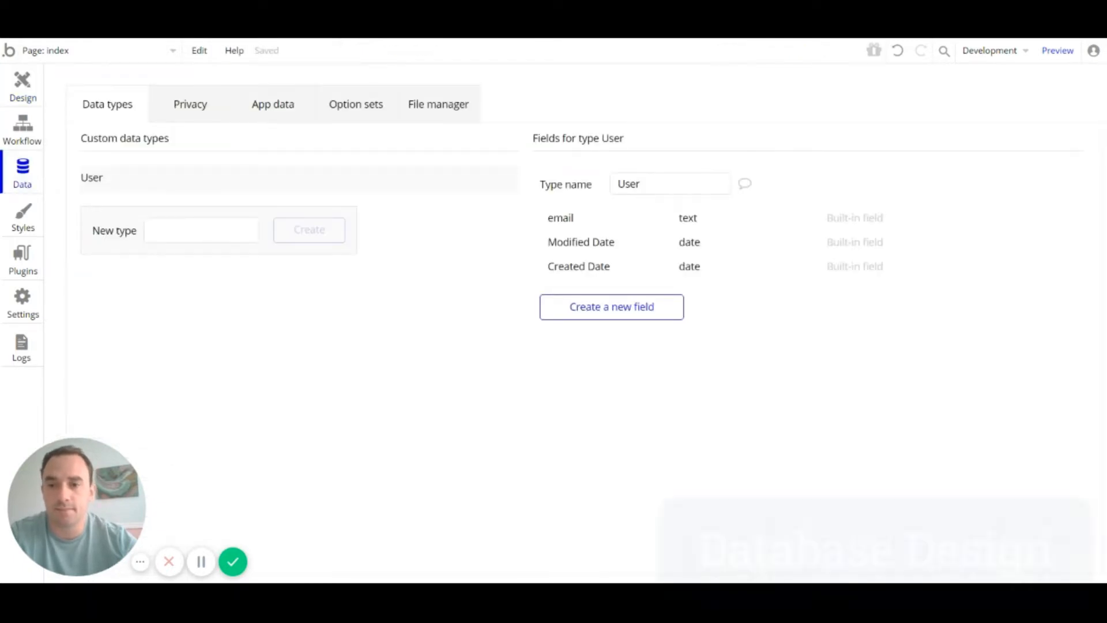
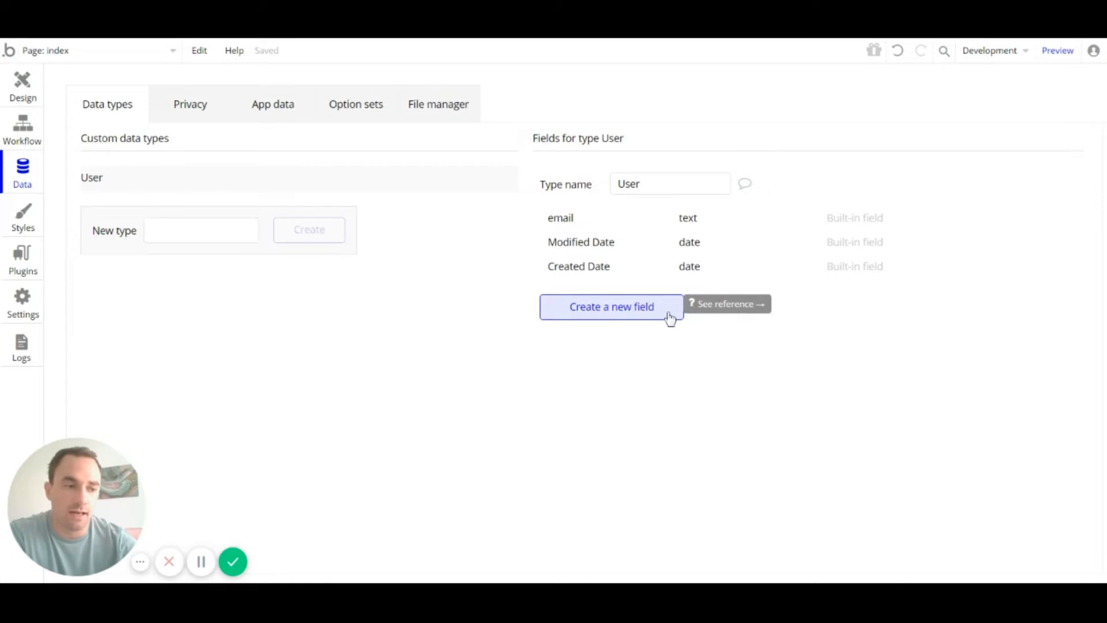
Step: Add a full_name field of type text to the User data type
click(668, 317)
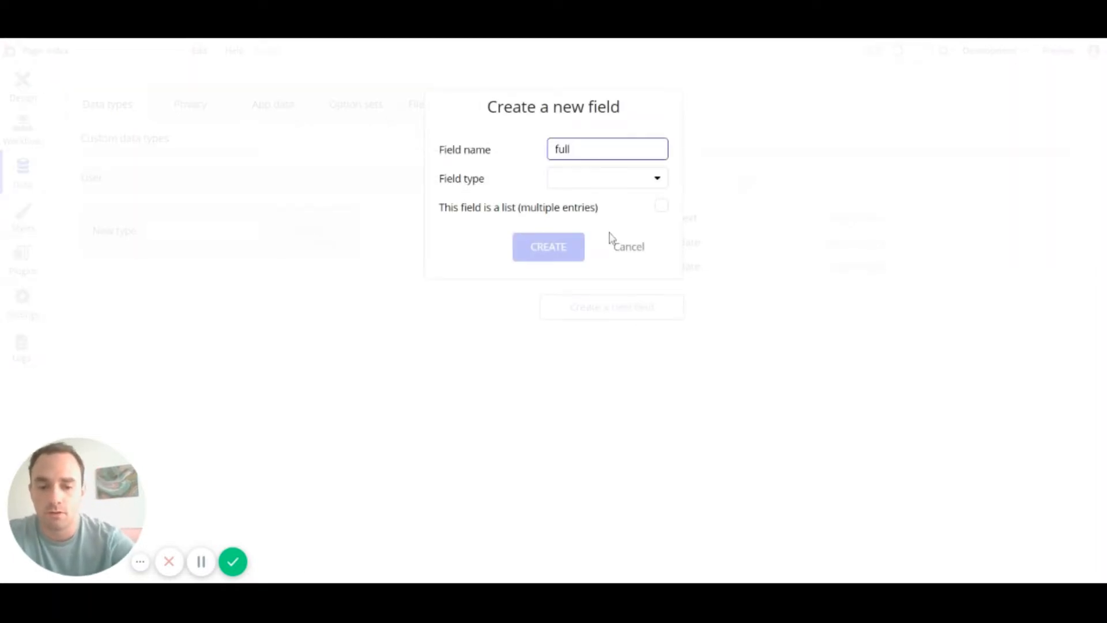
text(full_name)
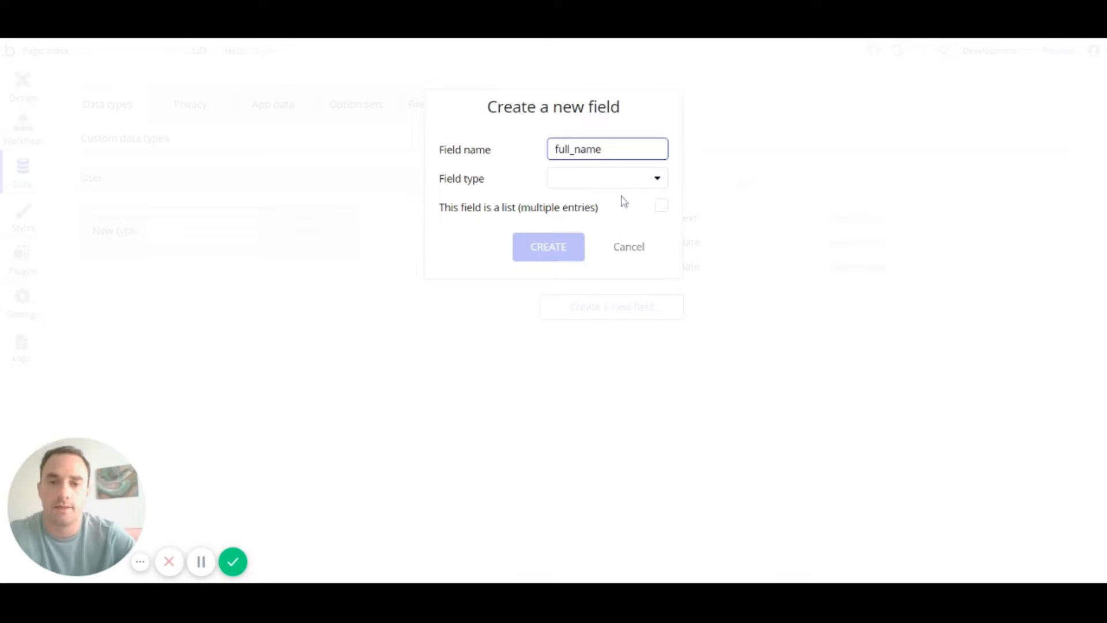
click(622, 188)
click(620, 205)
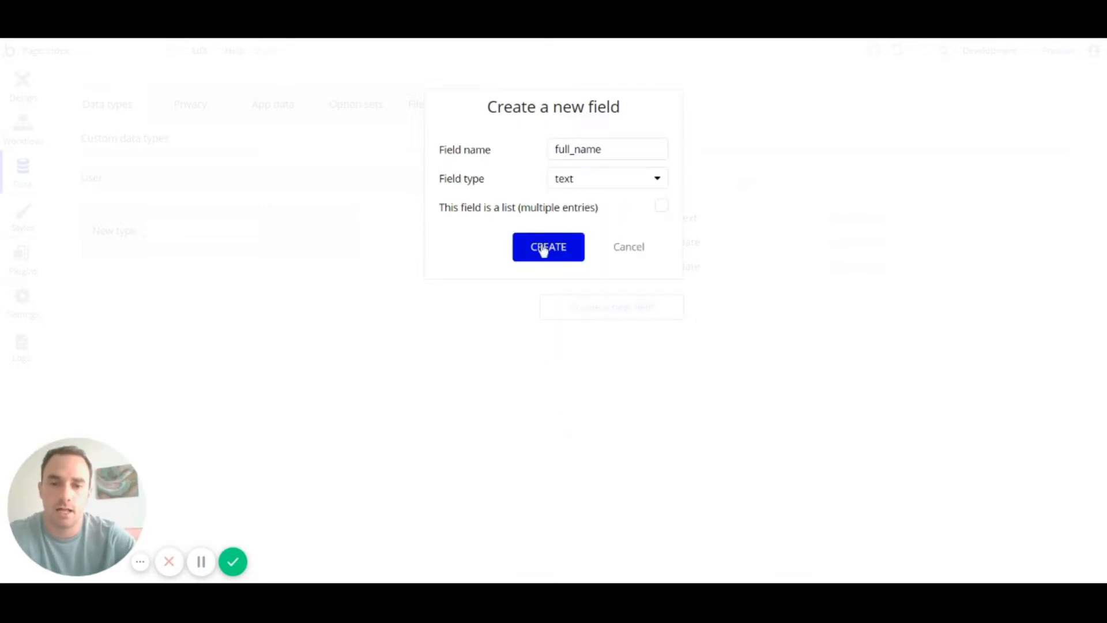
click(545, 247)
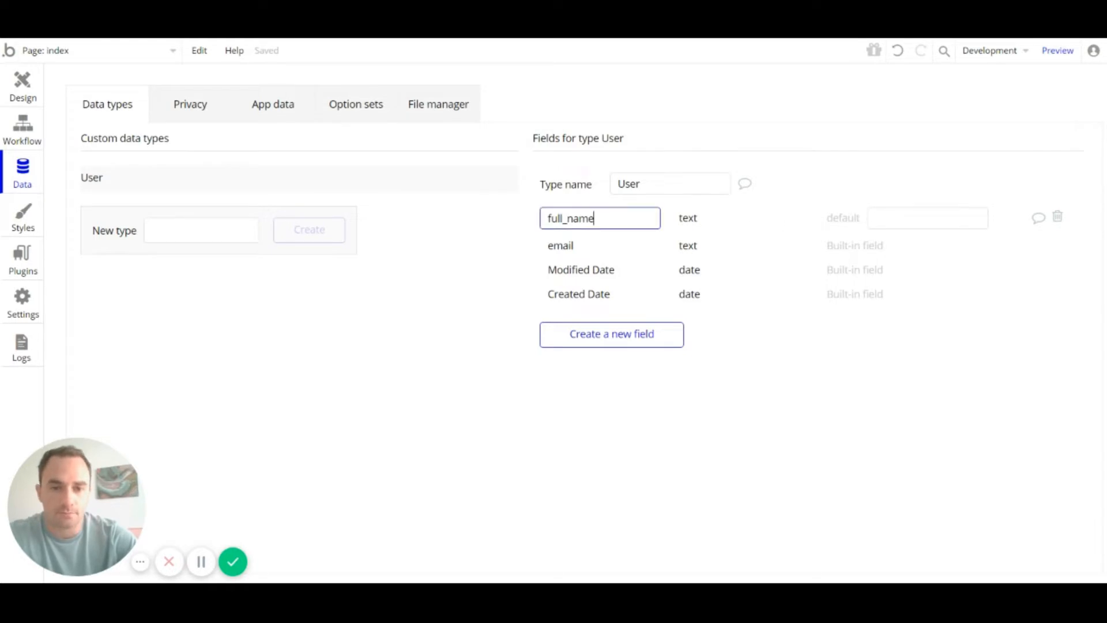
Step: Start another User field, then cancel it without choosing a type
click(611, 336)
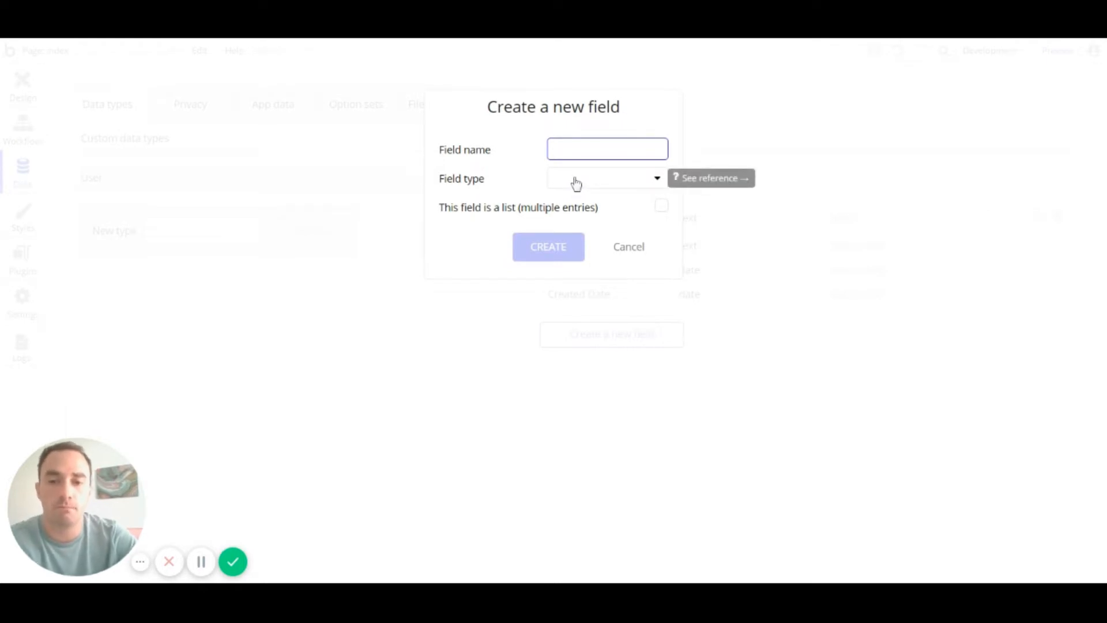
click(598, 184)
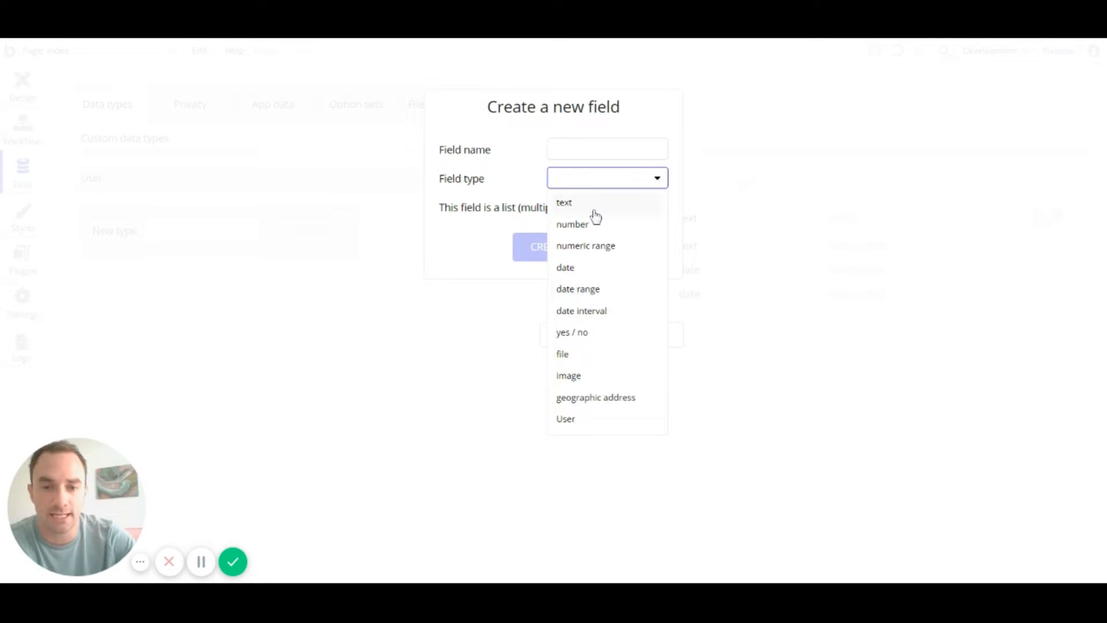
click(509, 218)
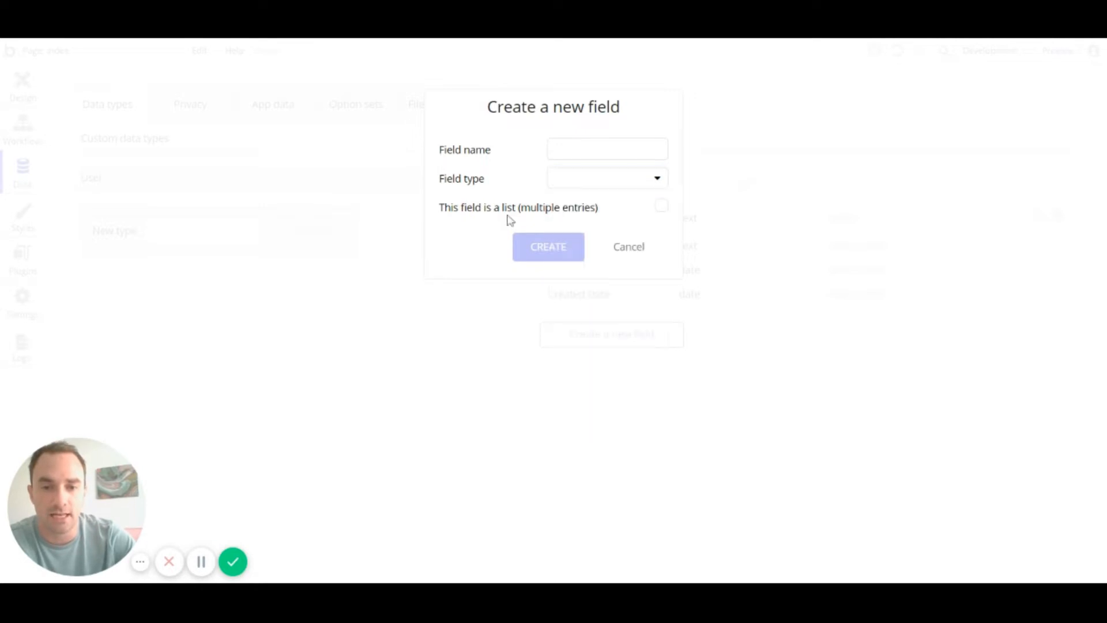
click(629, 252)
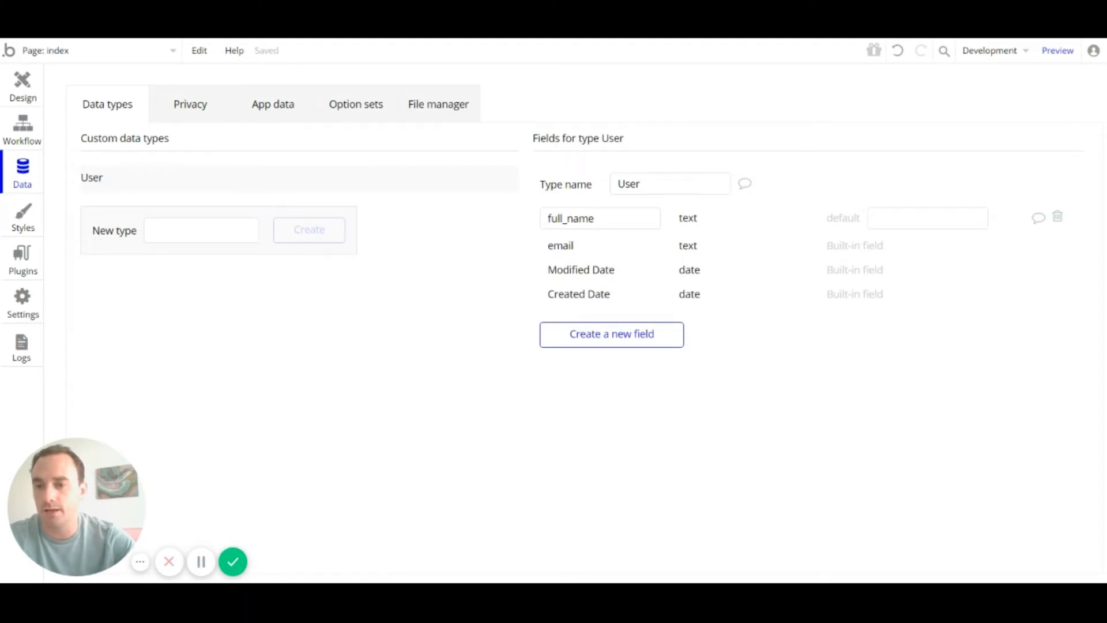
Step: Enter 'Company' as a new data type name and create it
click(201, 230)
text(Com)
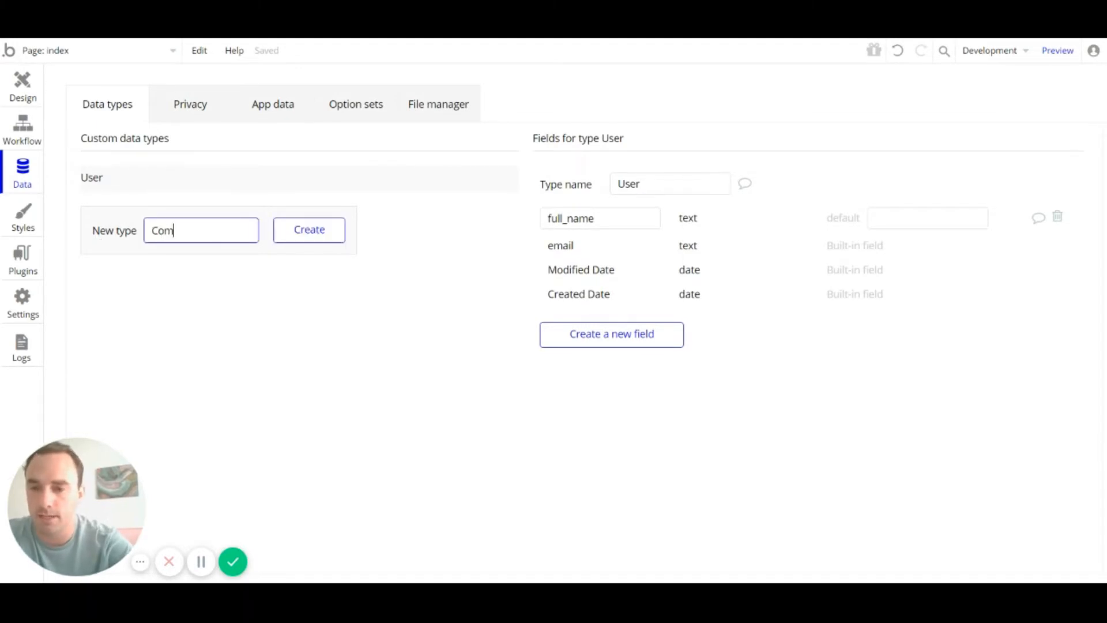
text(pan)
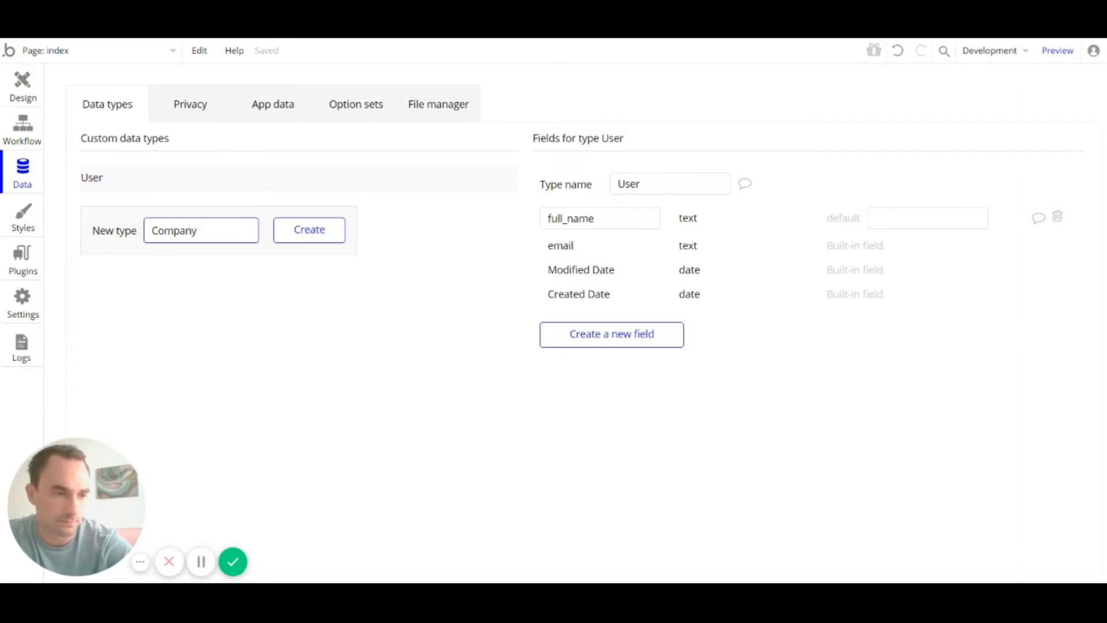
text(y)
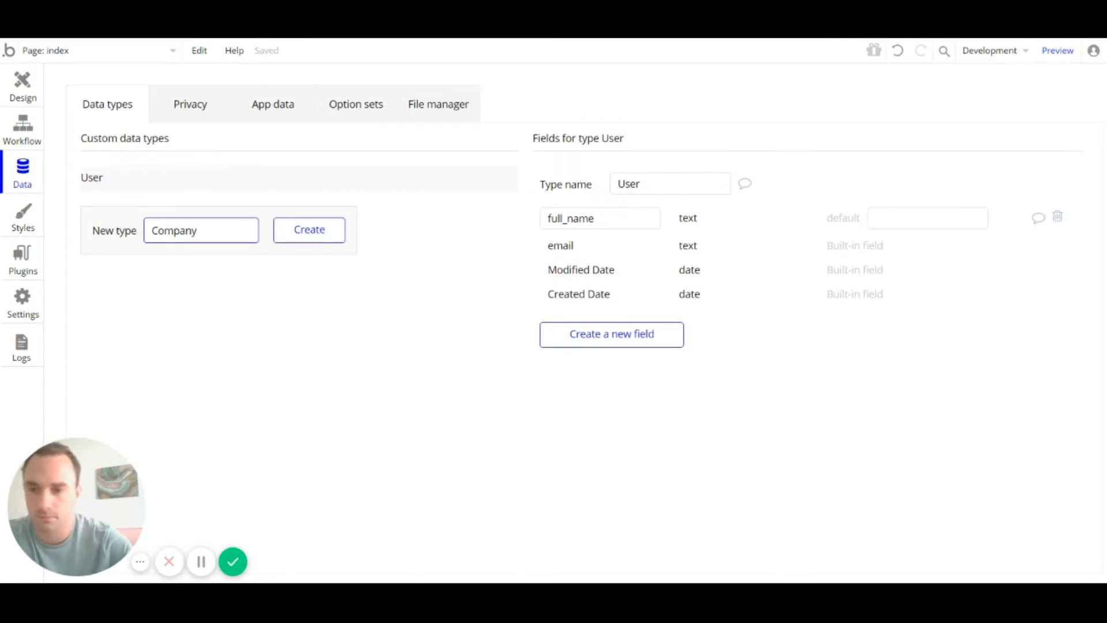
click(337, 231)
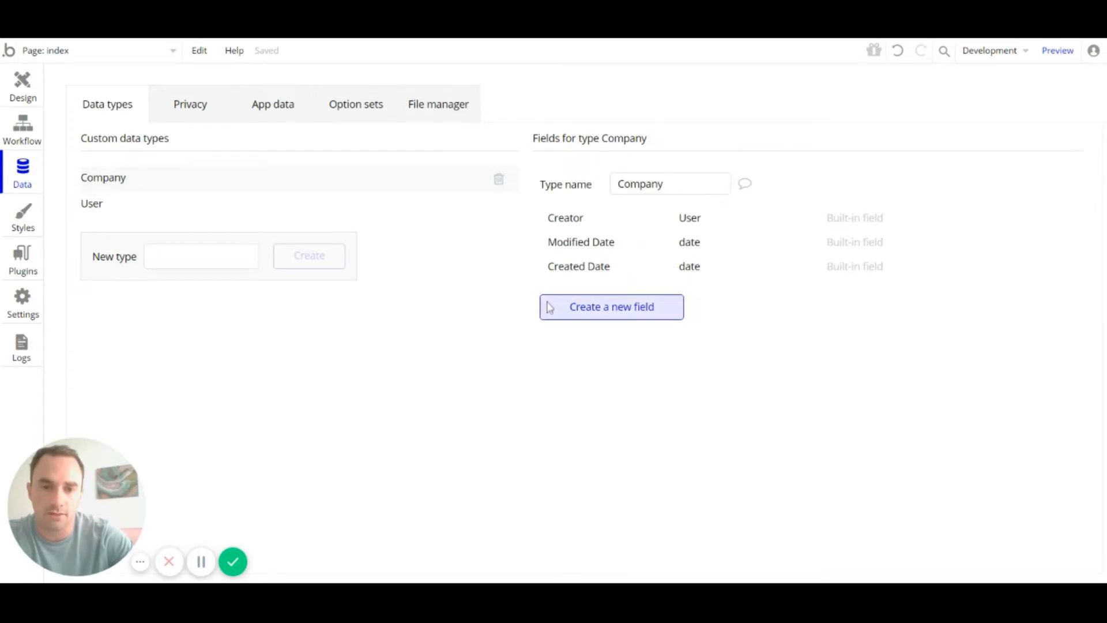
Step: Add a 'company name' text field to the Company type
click(629, 310)
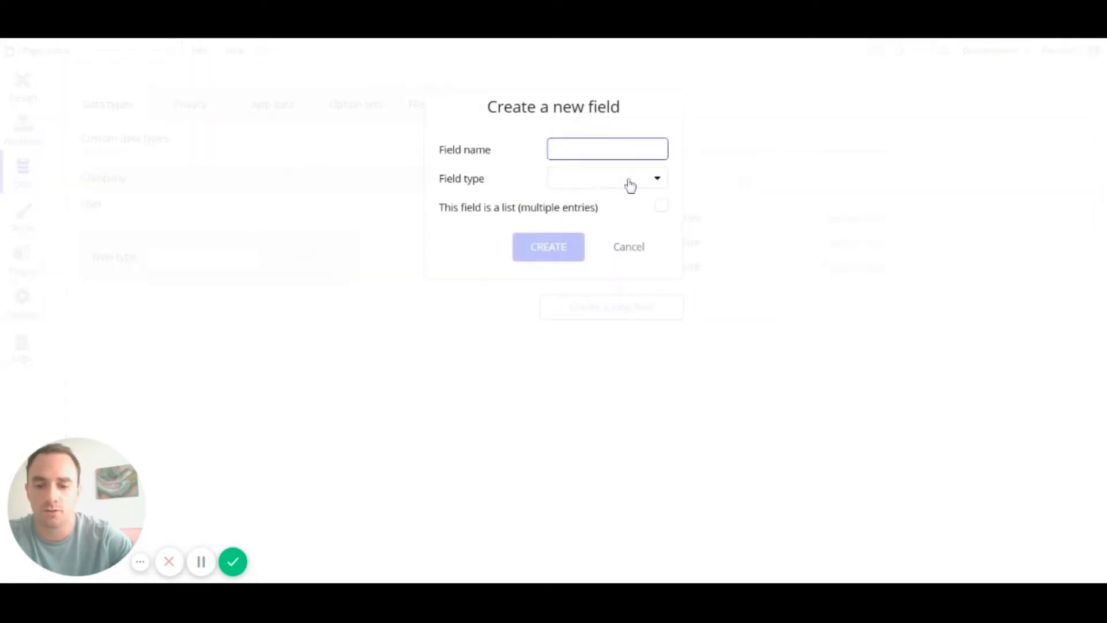
text(compa)
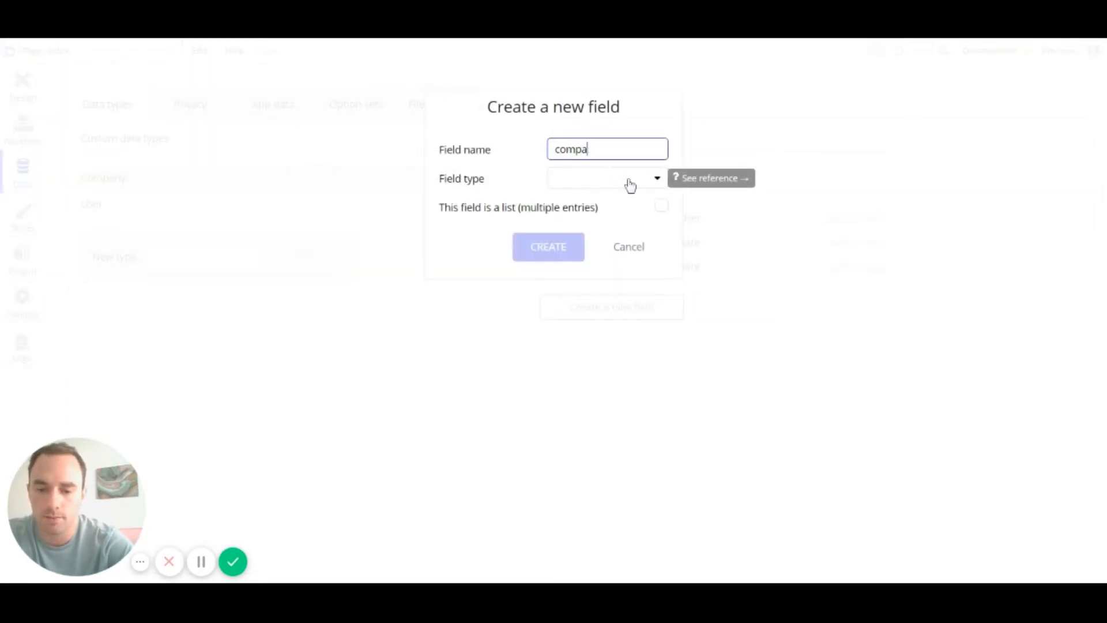
text(ny name)
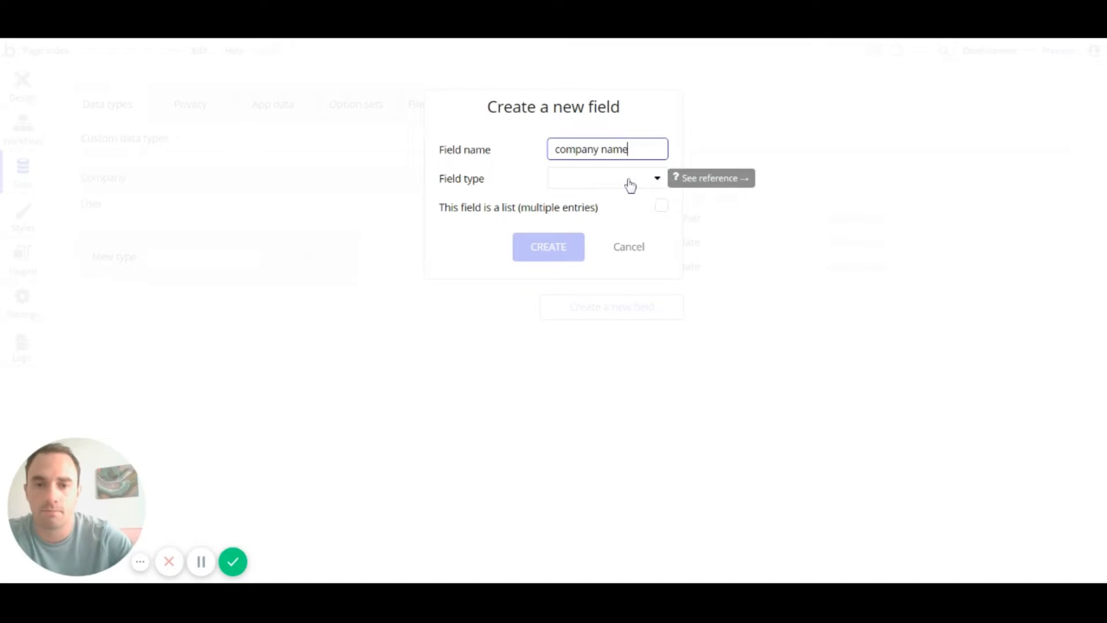
click(629, 184)
click(623, 202)
click(563, 247)
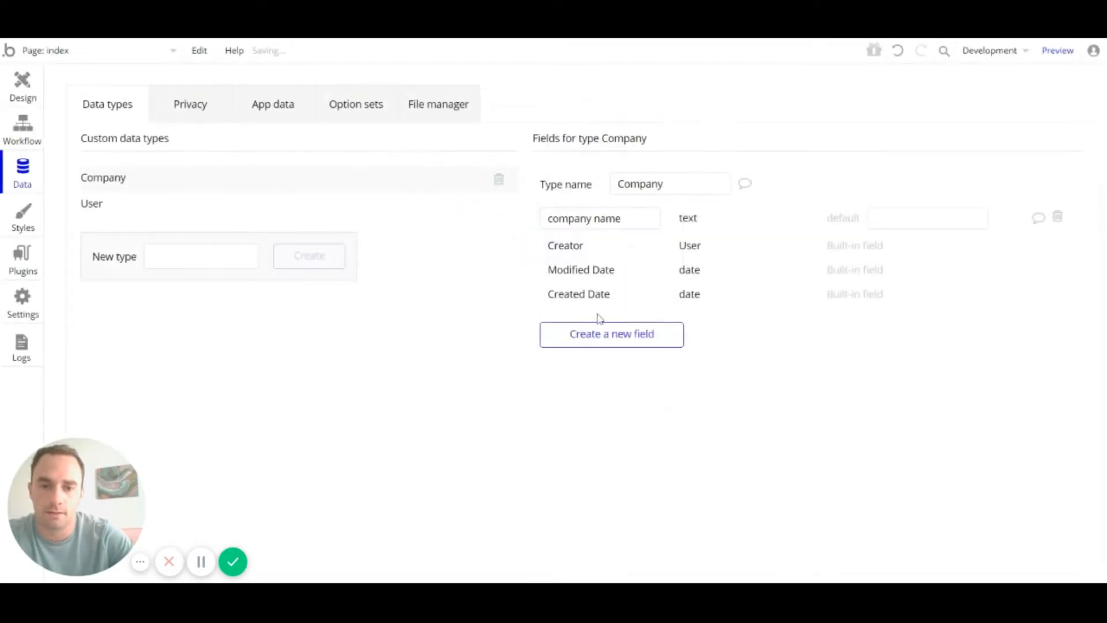
Step: Add a 'company size' text field to the Company type
click(594, 340)
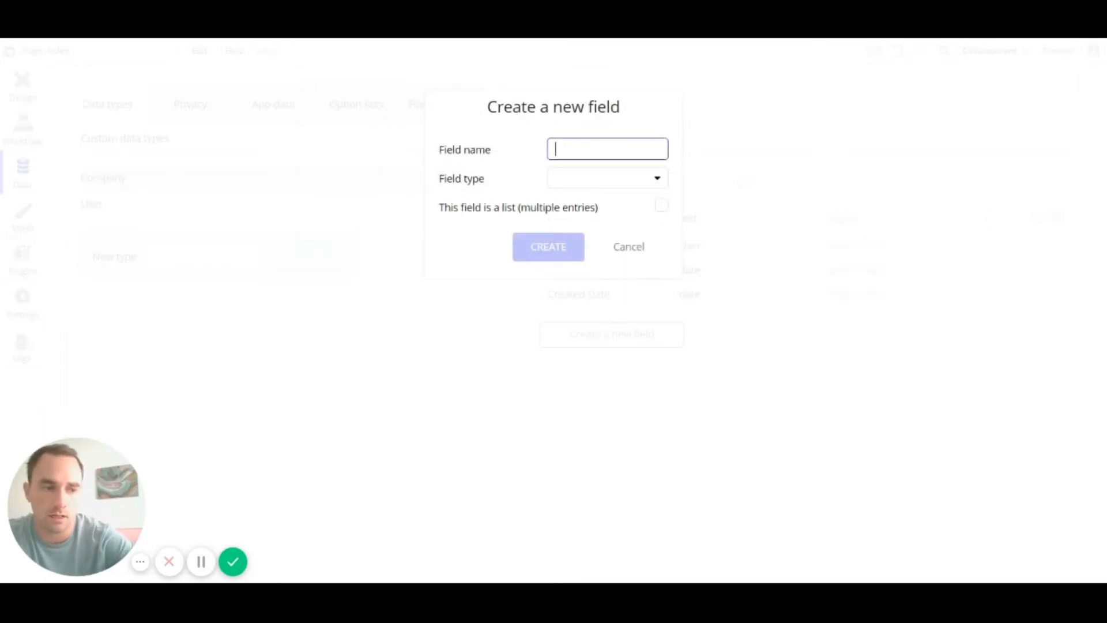
text(company size)
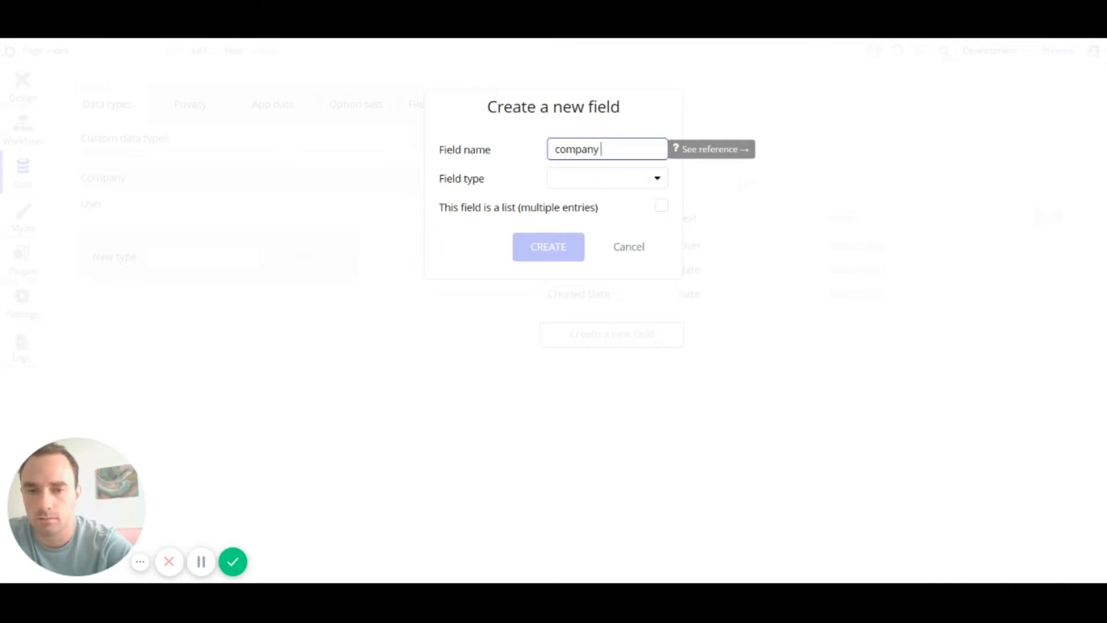
click(607, 181)
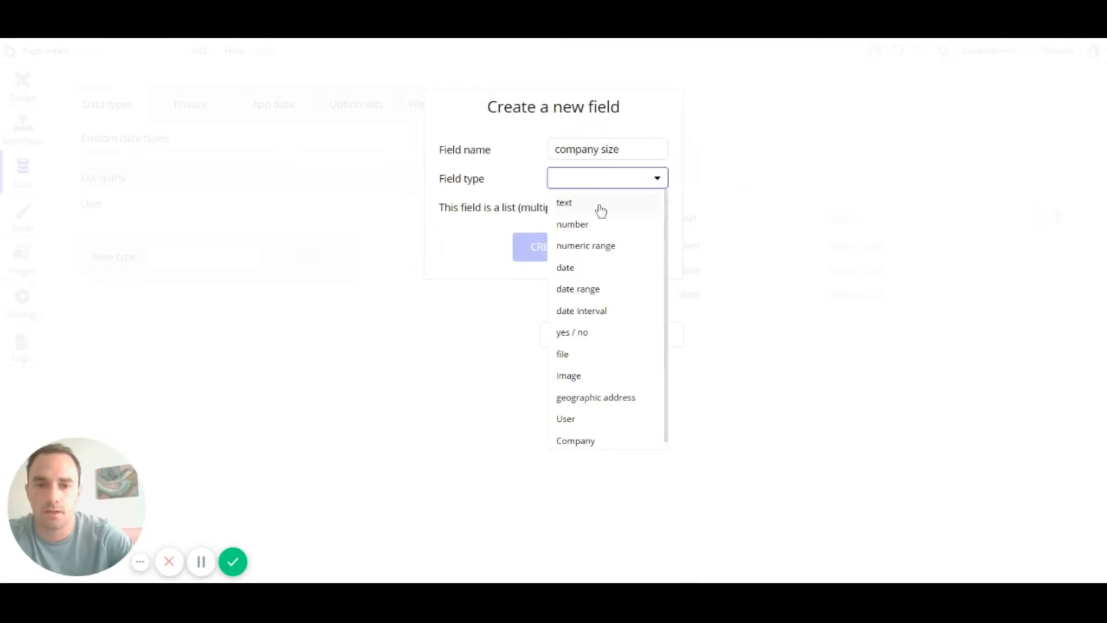
click(599, 207)
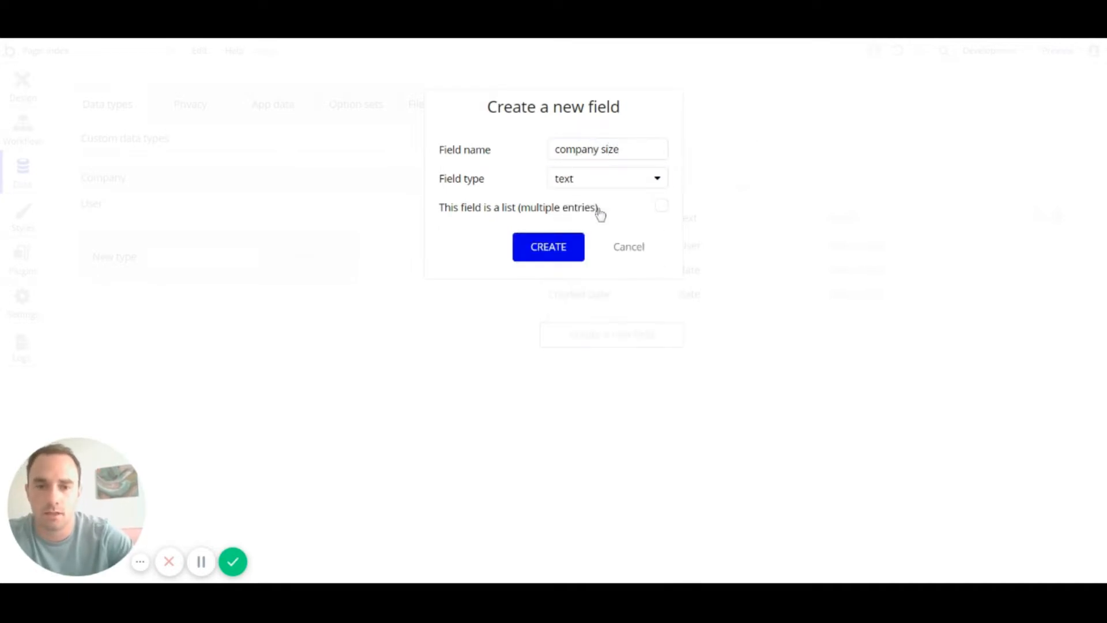
click(537, 250)
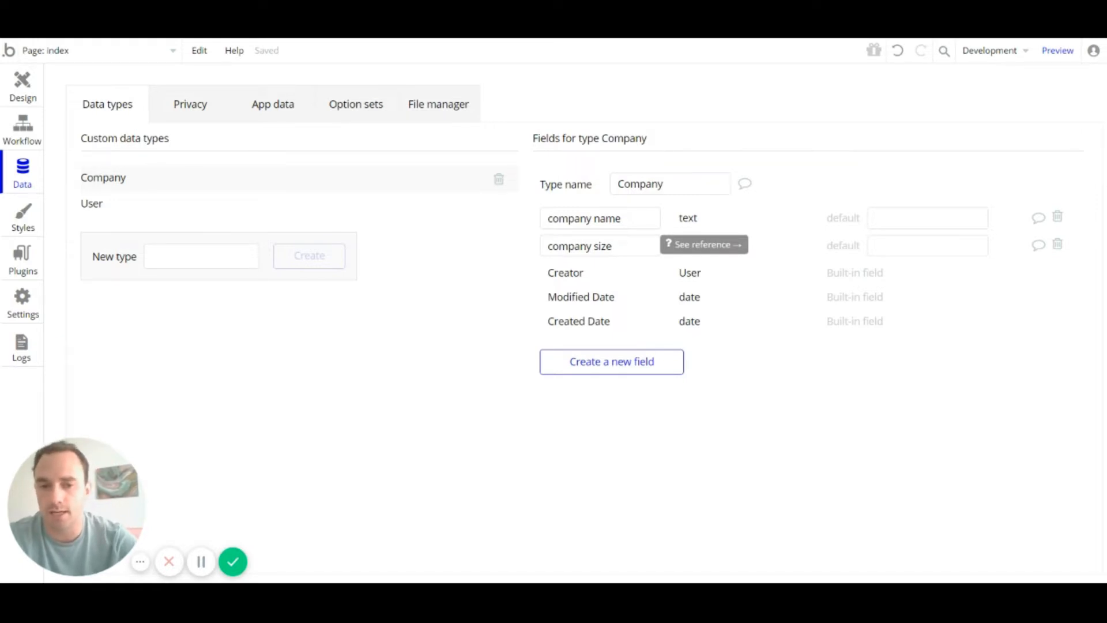
Step: Add a 'location' field of type geographic address to Company
click(606, 369)
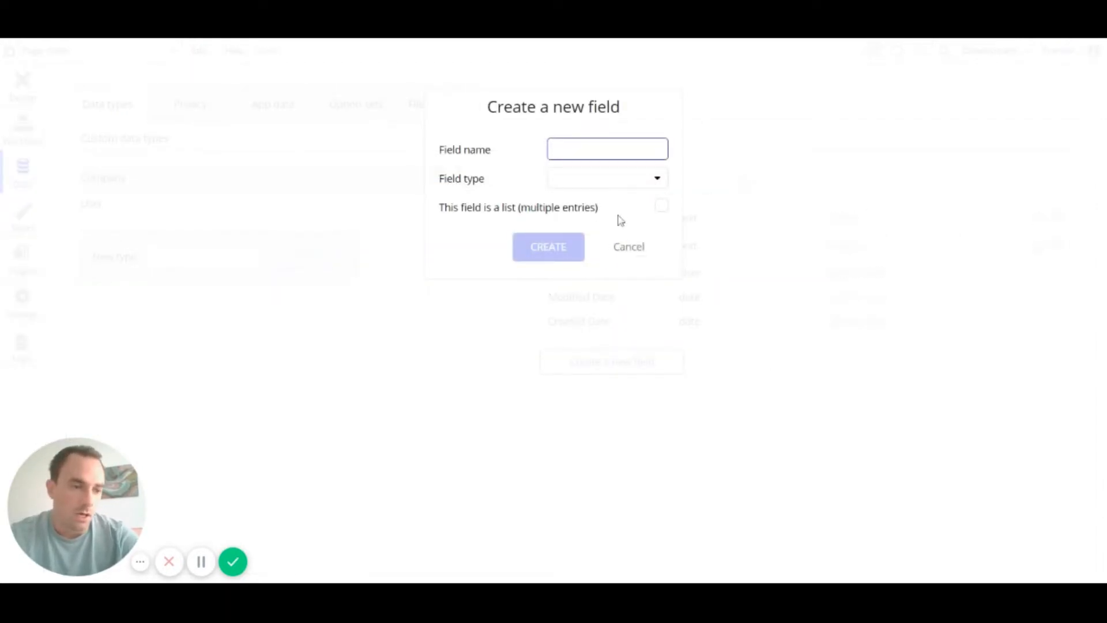
text(location)
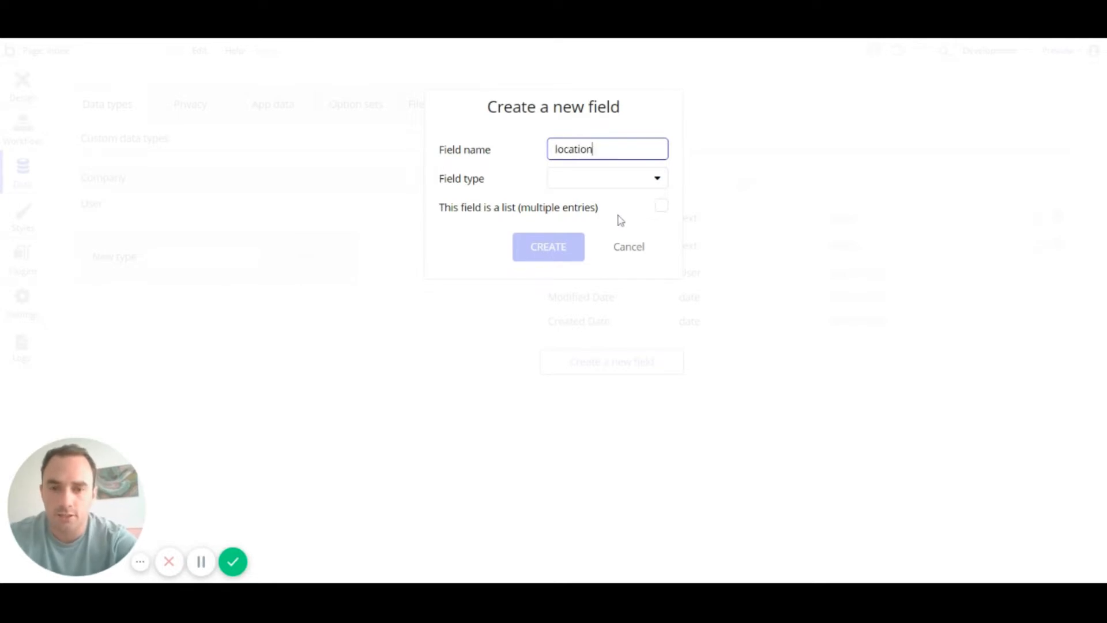
click(628, 180)
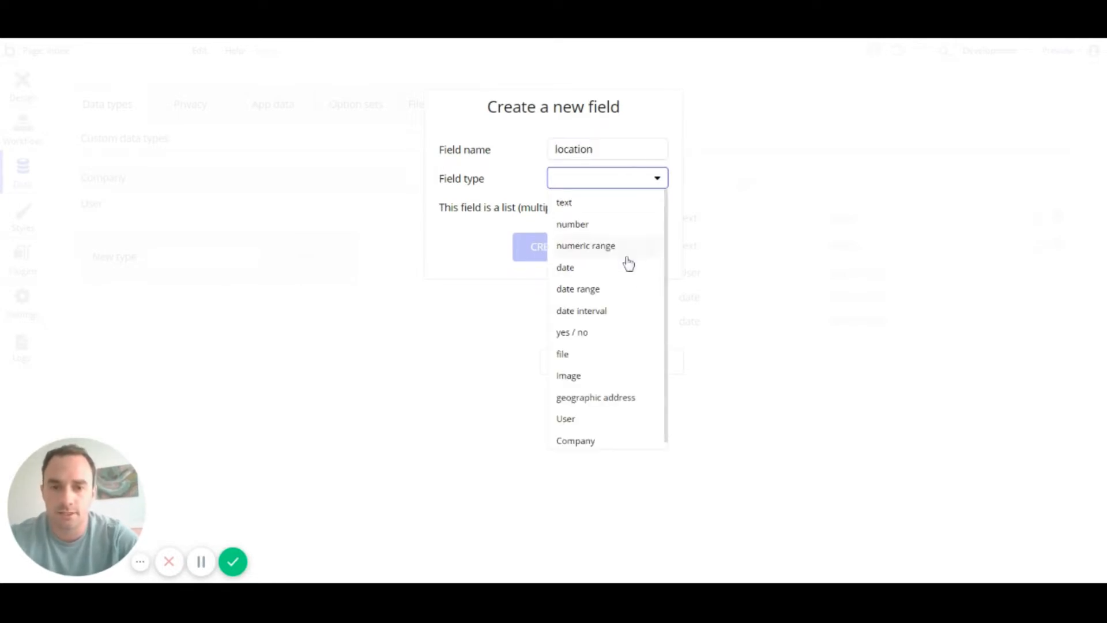
click(602, 403)
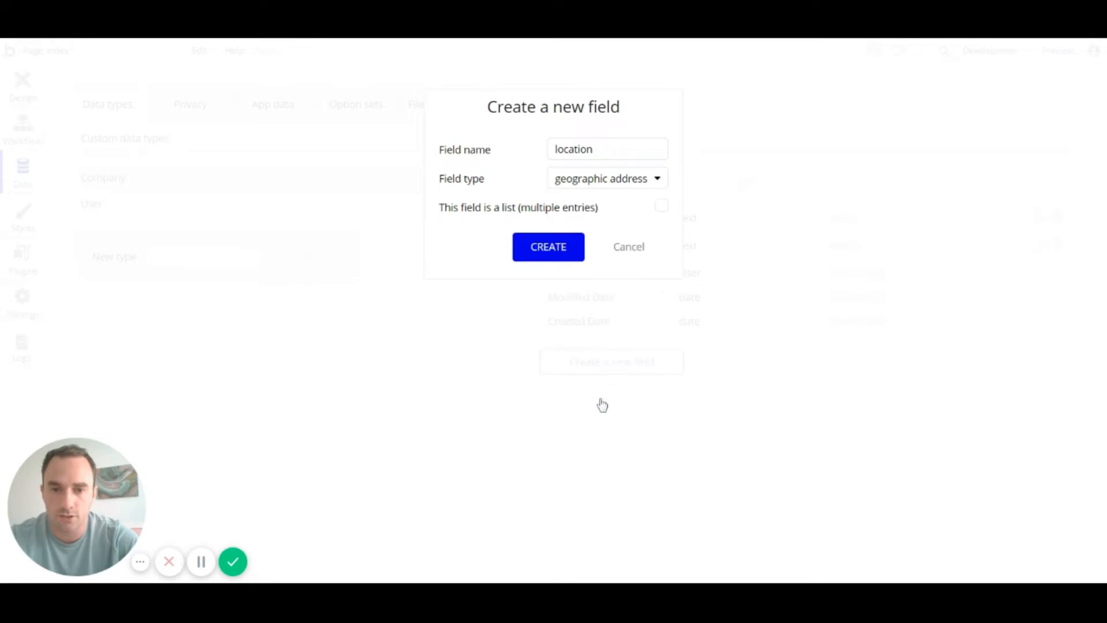
click(552, 254)
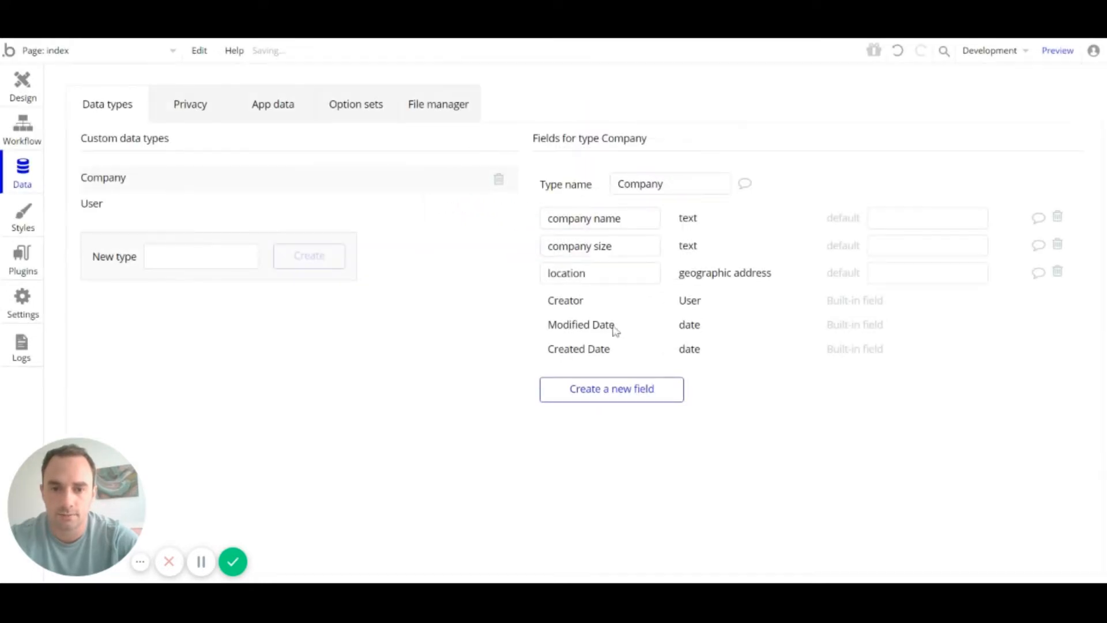
Step: Add a 'phone' text field to Company
click(624, 403)
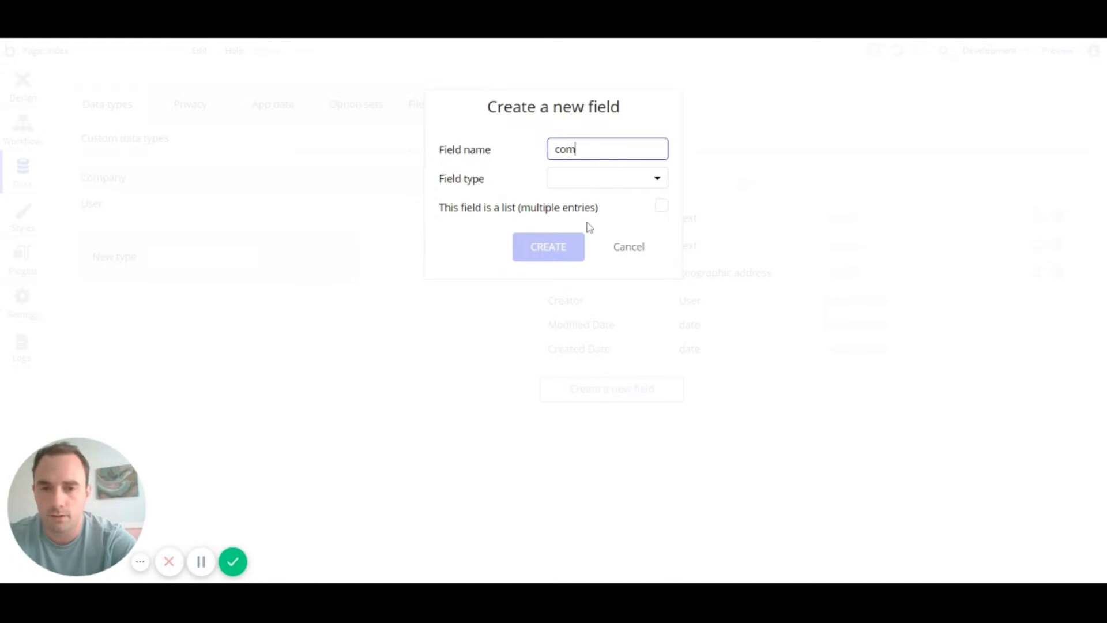
text(company p)
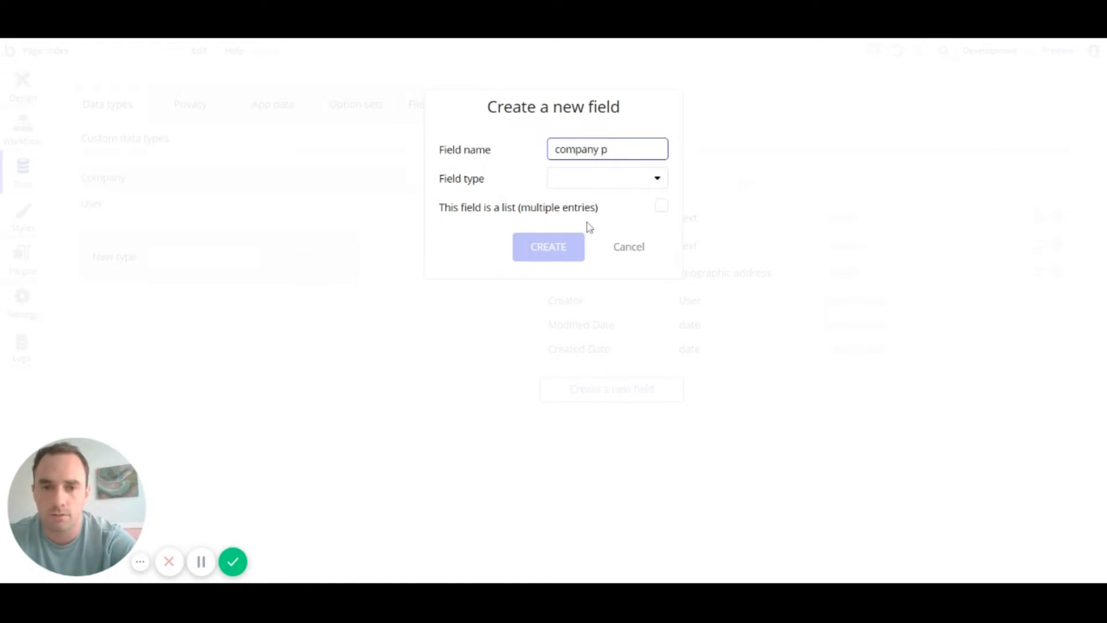
key(ctrl+a)
key(BackSpace)
text(phone)
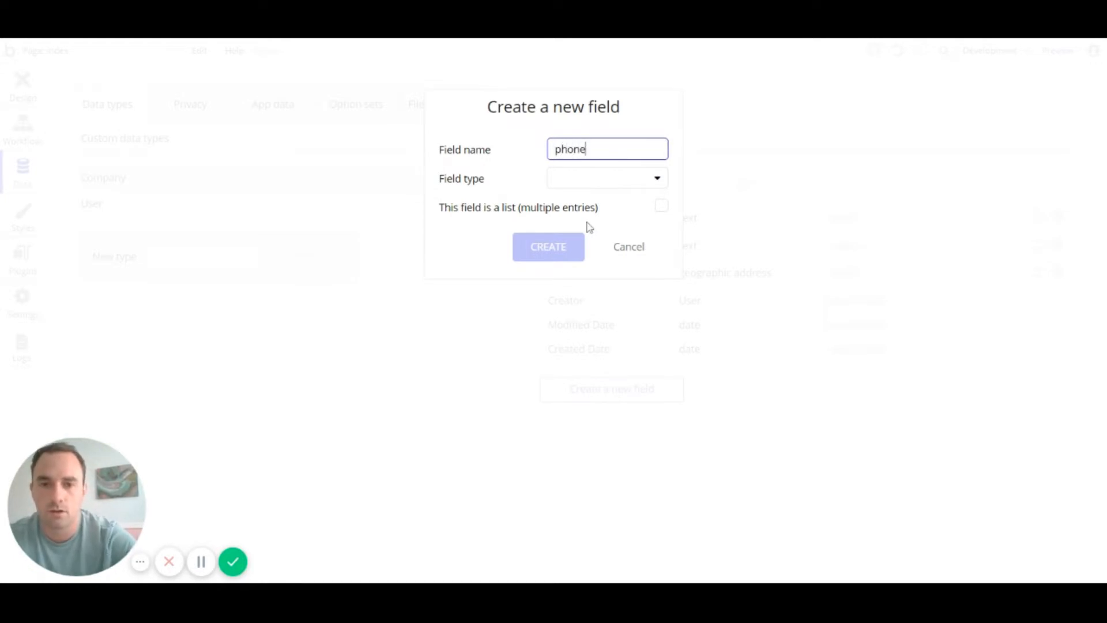
click(610, 186)
click(597, 204)
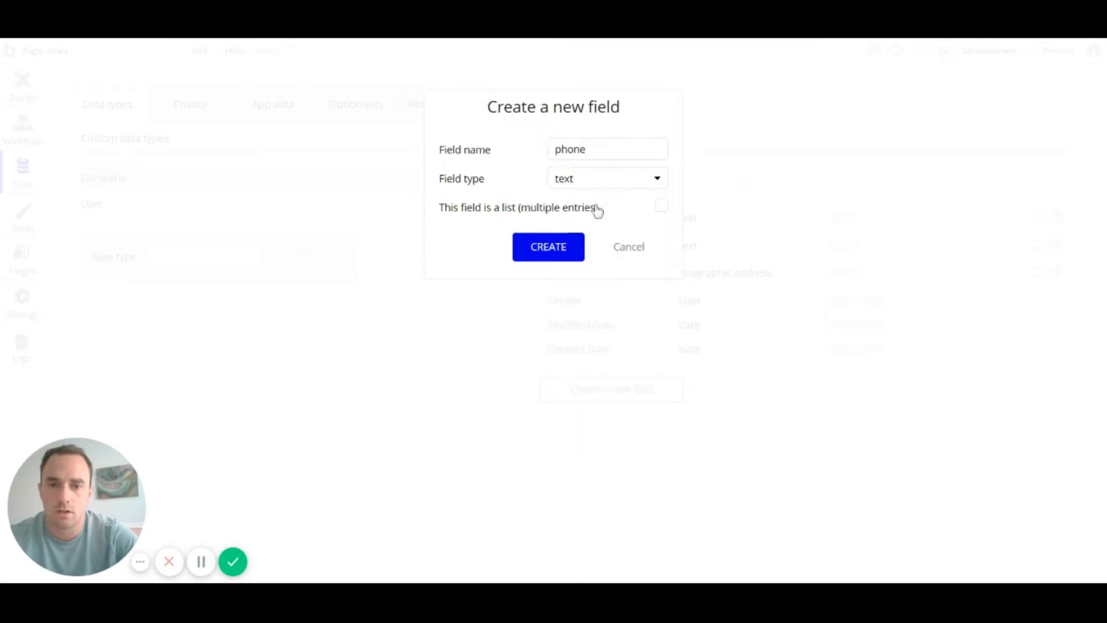
click(551, 248)
Step: Add a 'company email' text field to Company
click(612, 426)
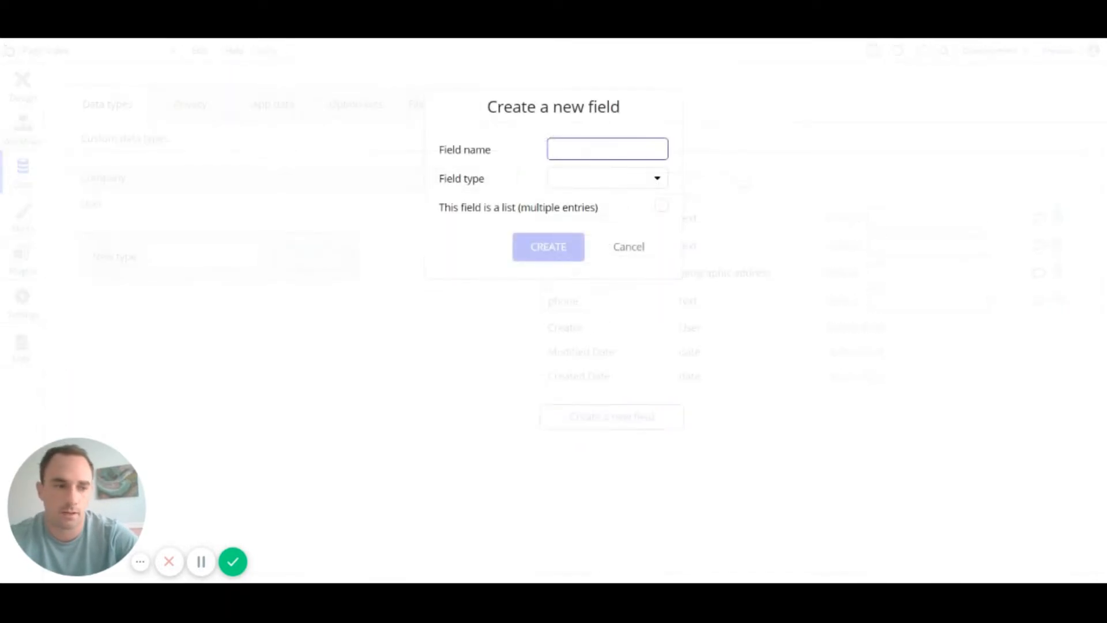
text(email)
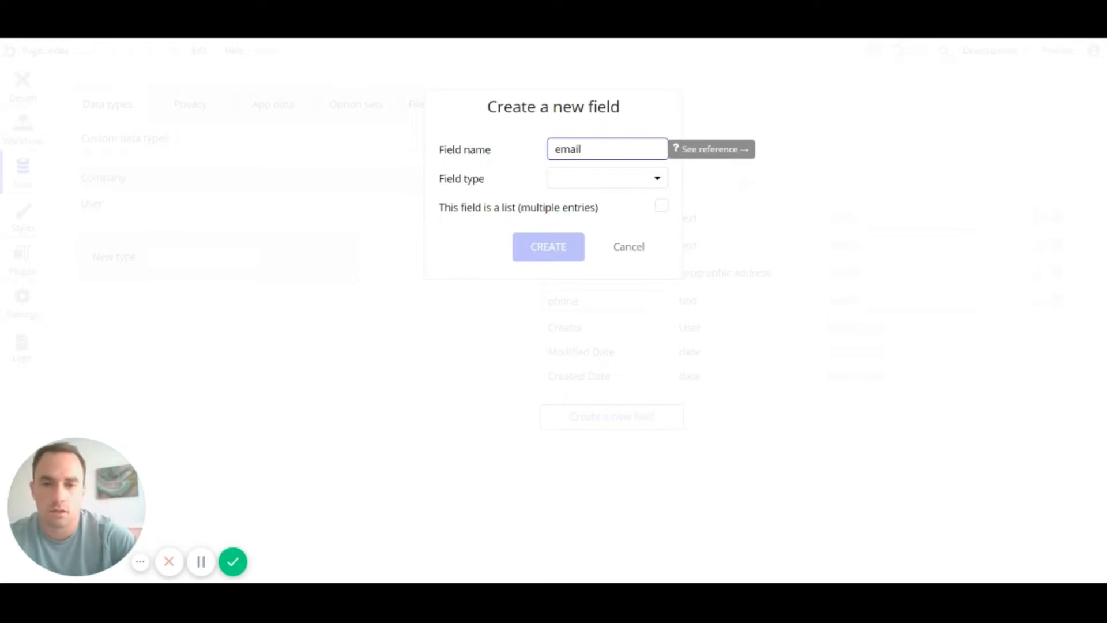
key(Home)
text(com)
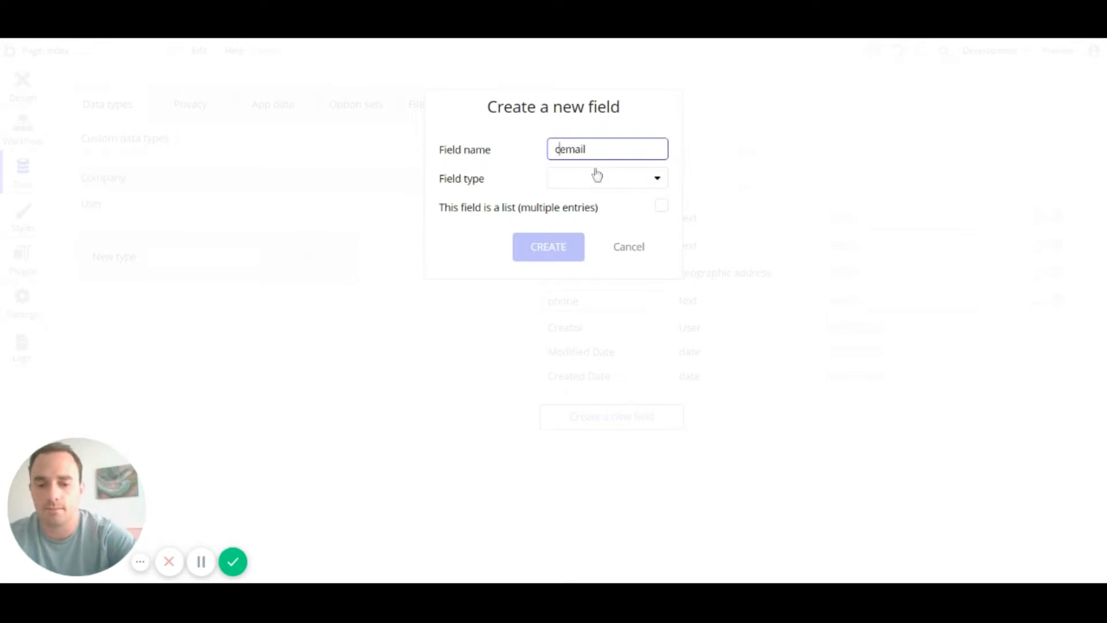
text(pany)
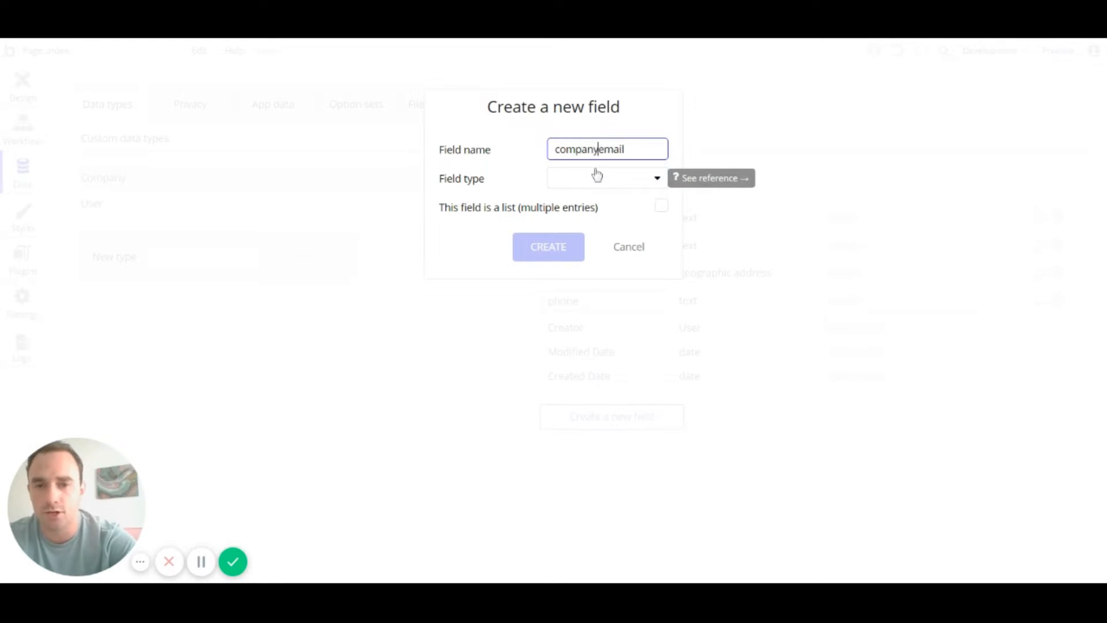
click(600, 180)
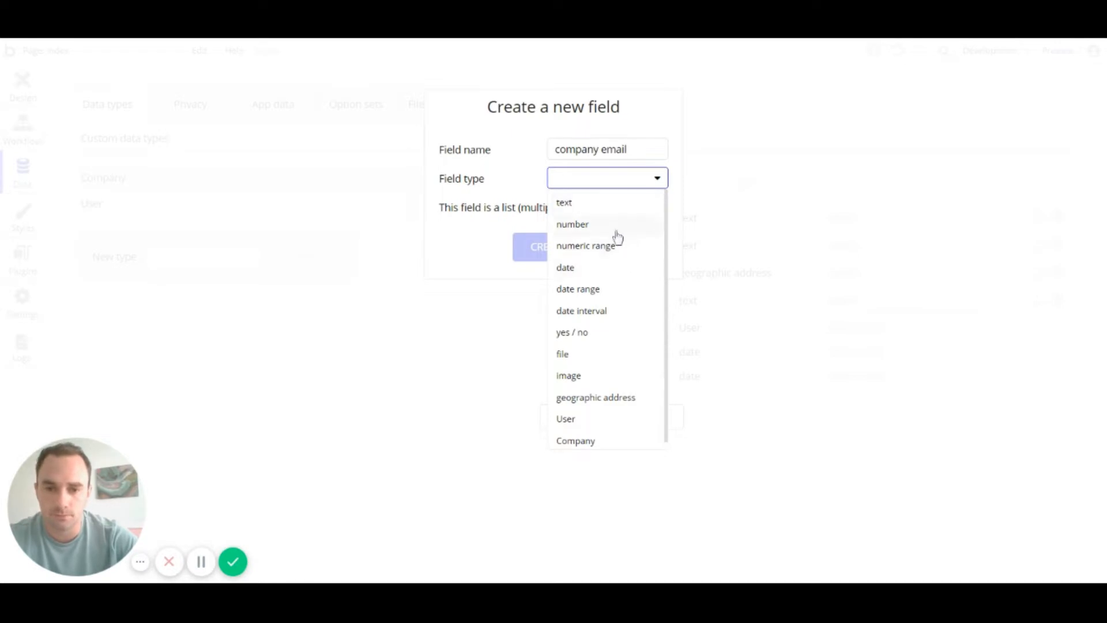
scroll(625, 370, down, 1)
scroll(623, 376, up, 1)
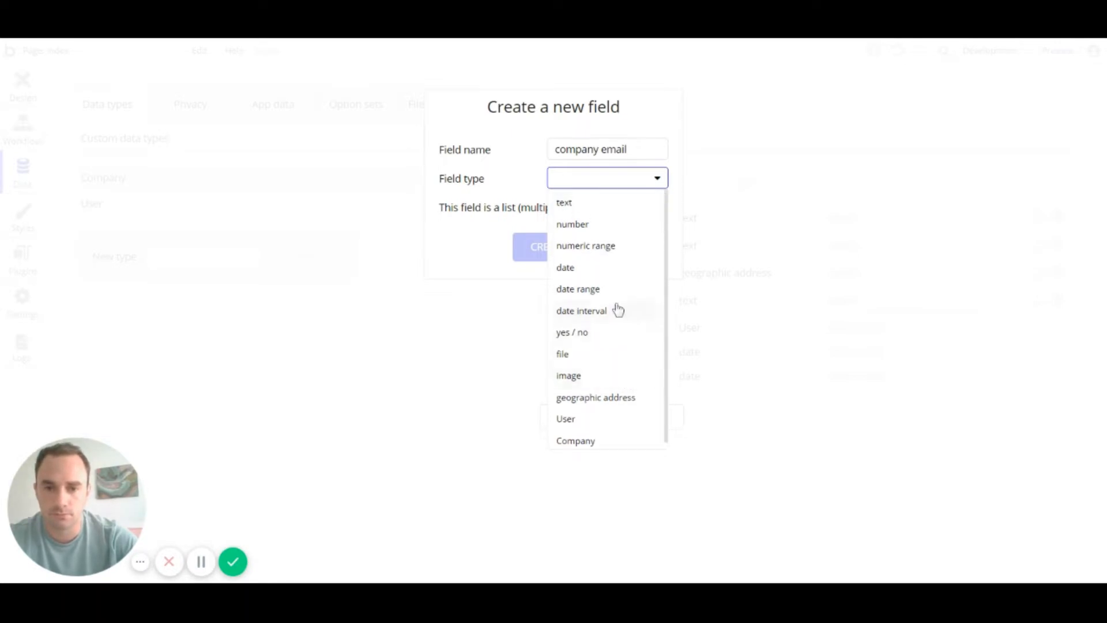
click(609, 207)
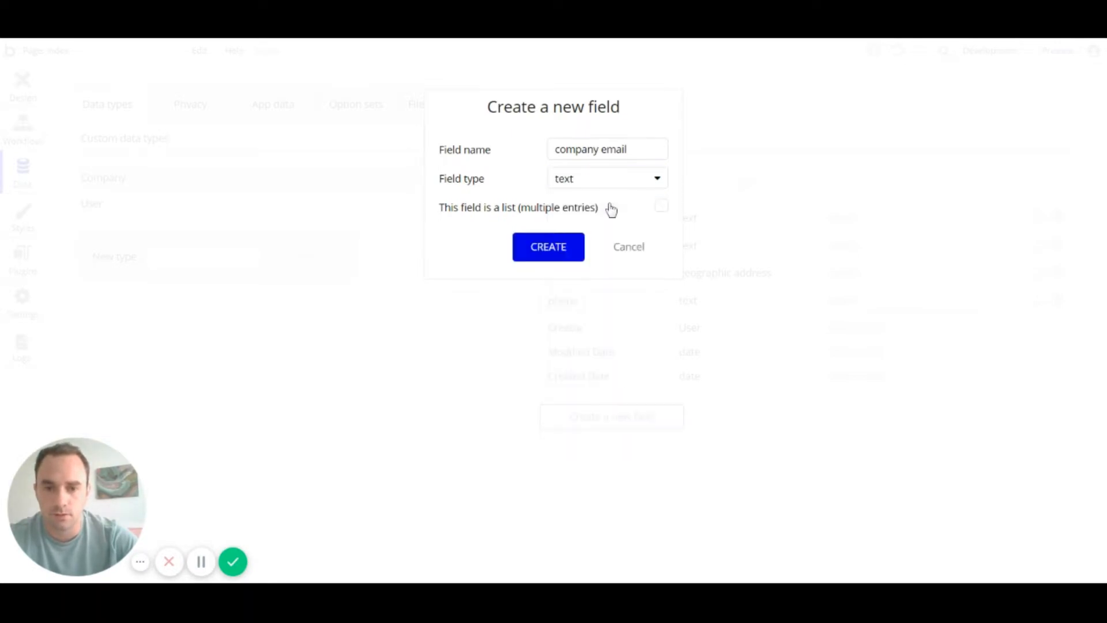
click(564, 260)
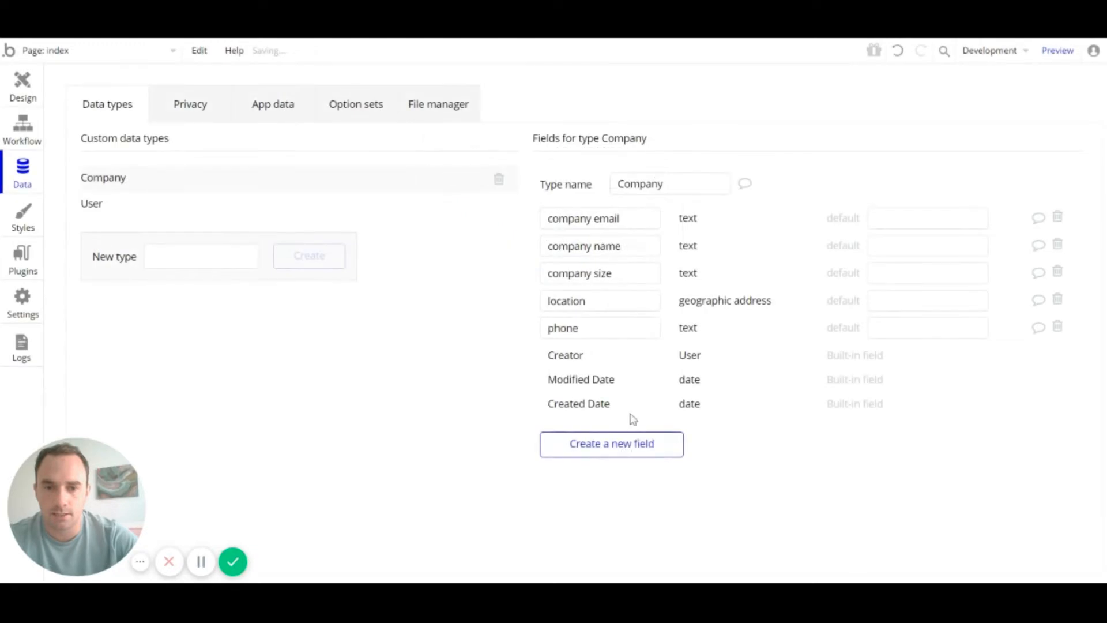
Step: Start a Company field named 'description', fix its typo, and set its type to text
click(623, 459)
text(descrip)
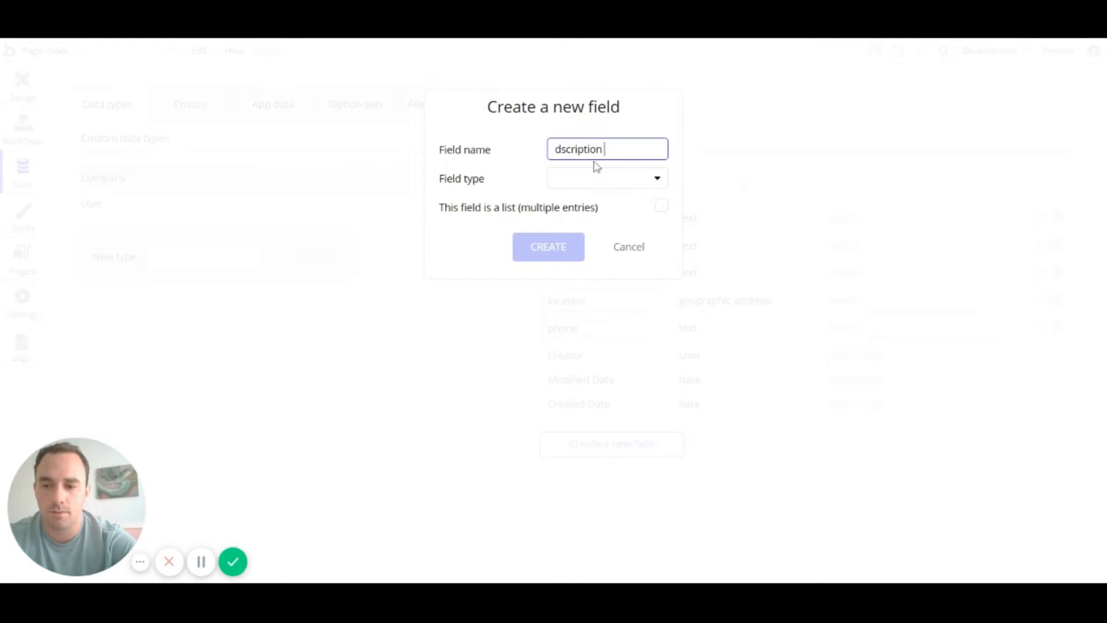
text(tion)
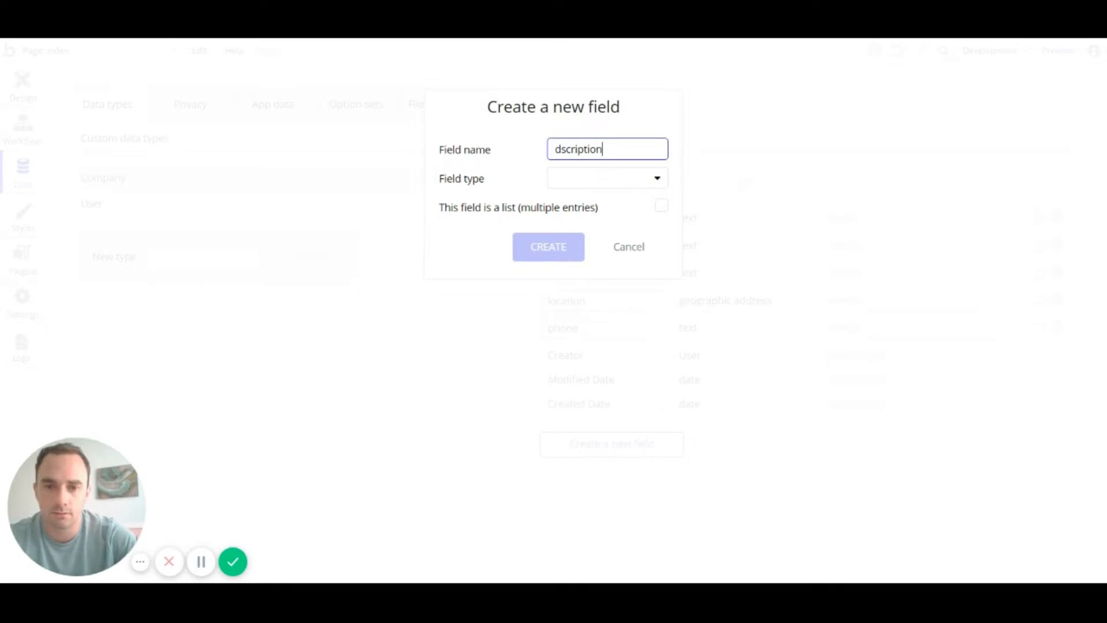
click(558, 148)
text(e)
click(571, 179)
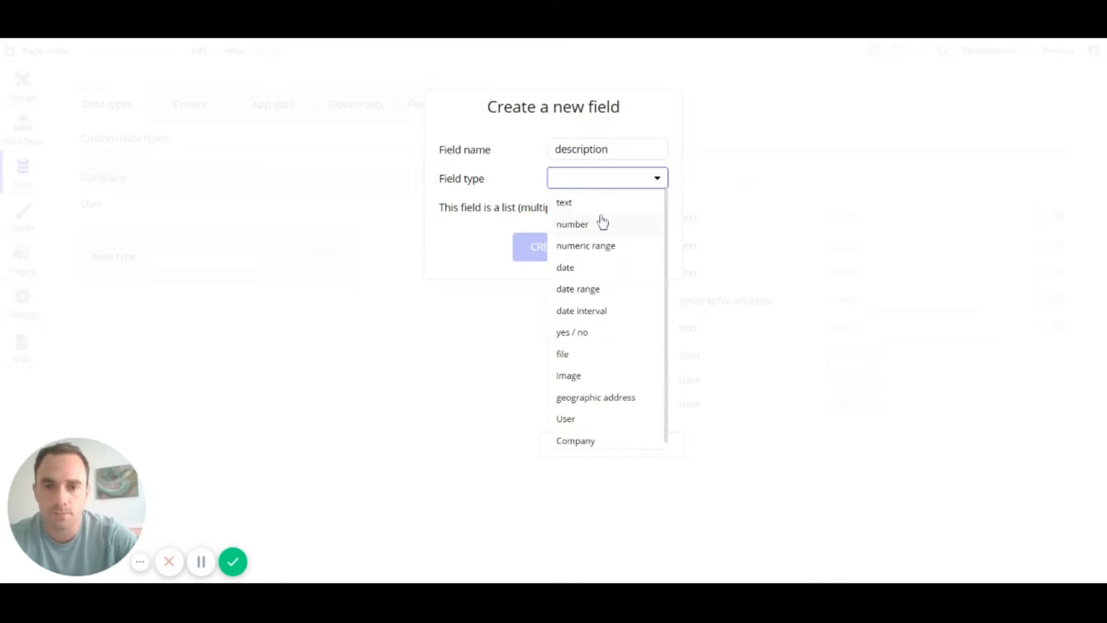
click(588, 203)
Step: Create the description field, then add a 'logo' field of type image
click(571, 258)
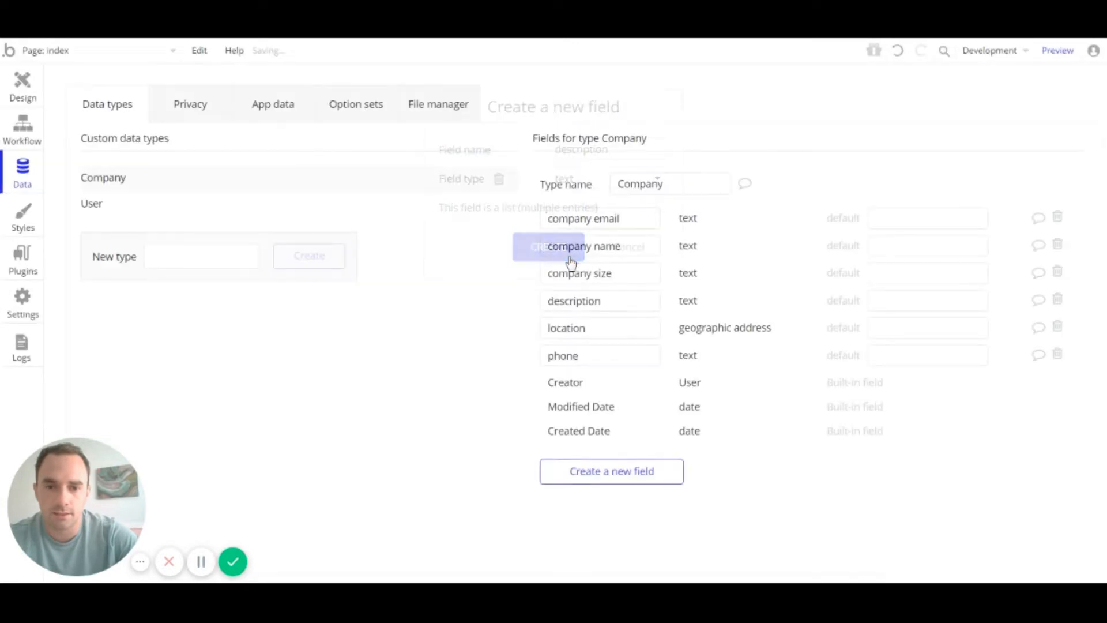
click(645, 468)
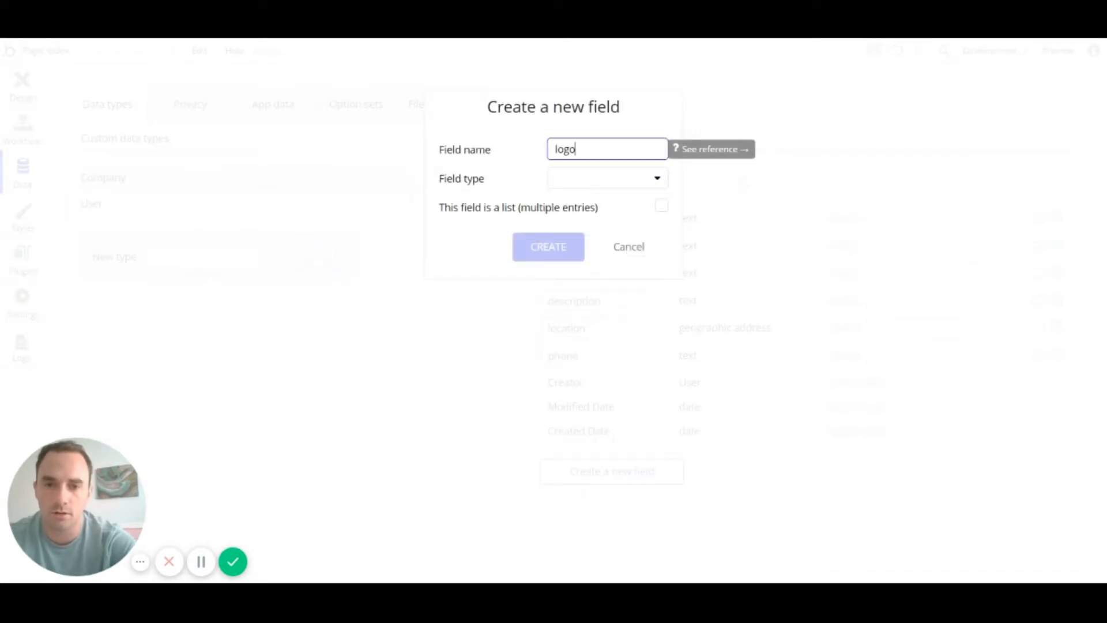
text(logo)
click(627, 183)
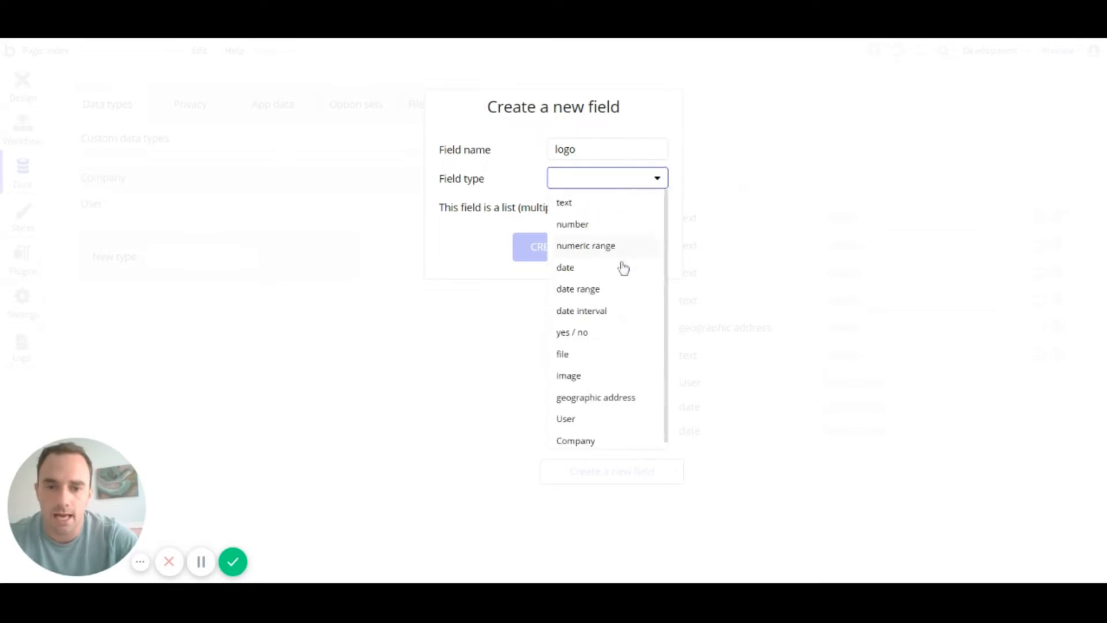
click(579, 375)
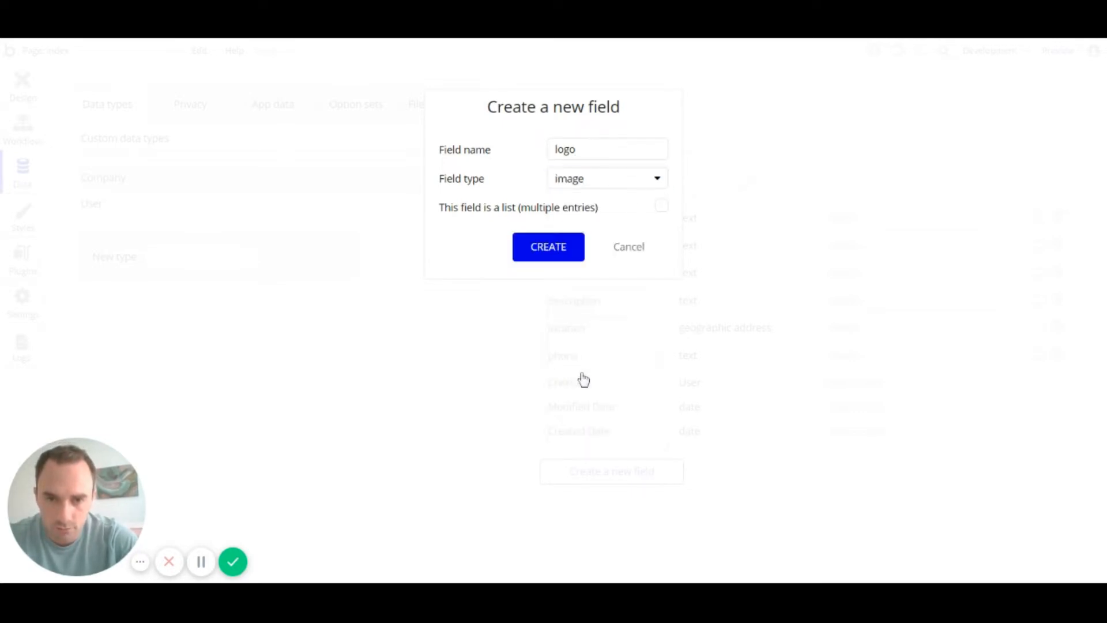
click(565, 250)
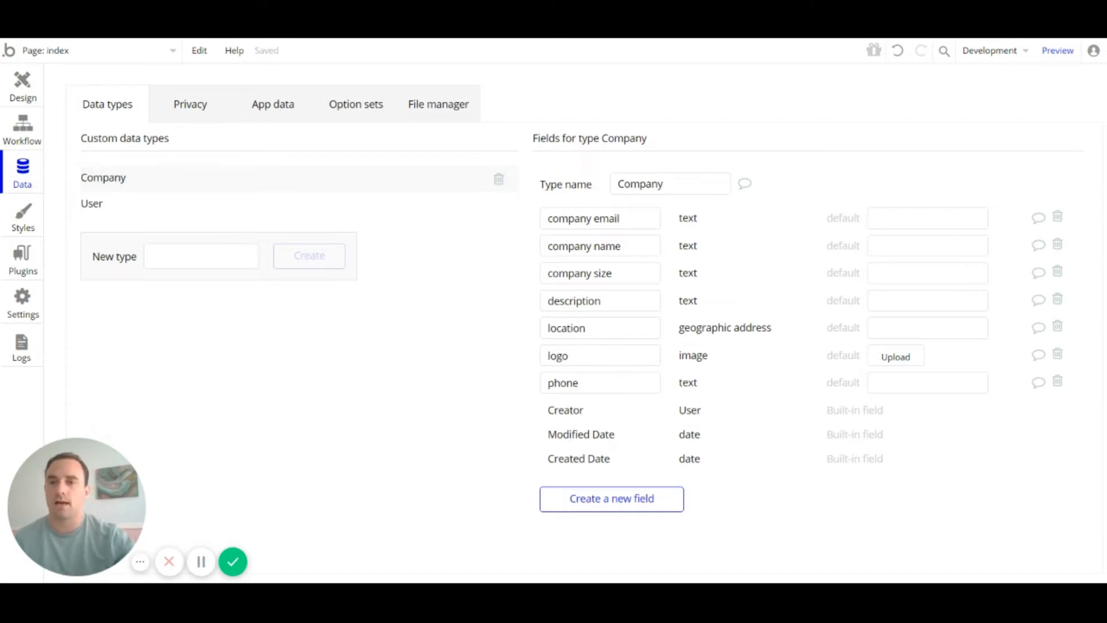
Step: Browse the All Companies records in App data, then view the Privacy settings
click(272, 119)
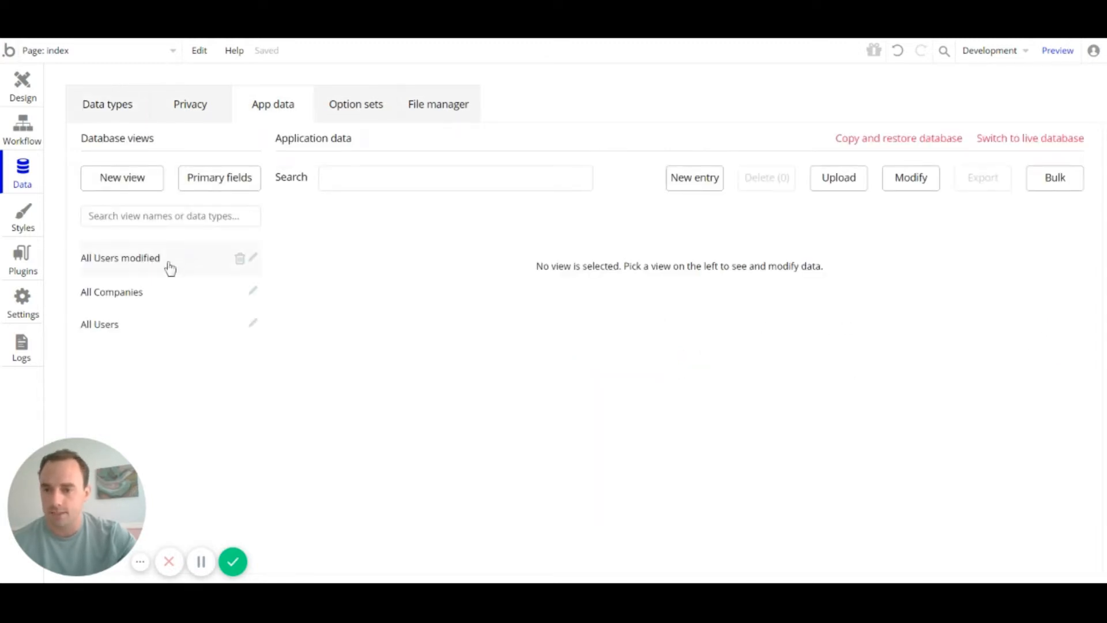
click(139, 303)
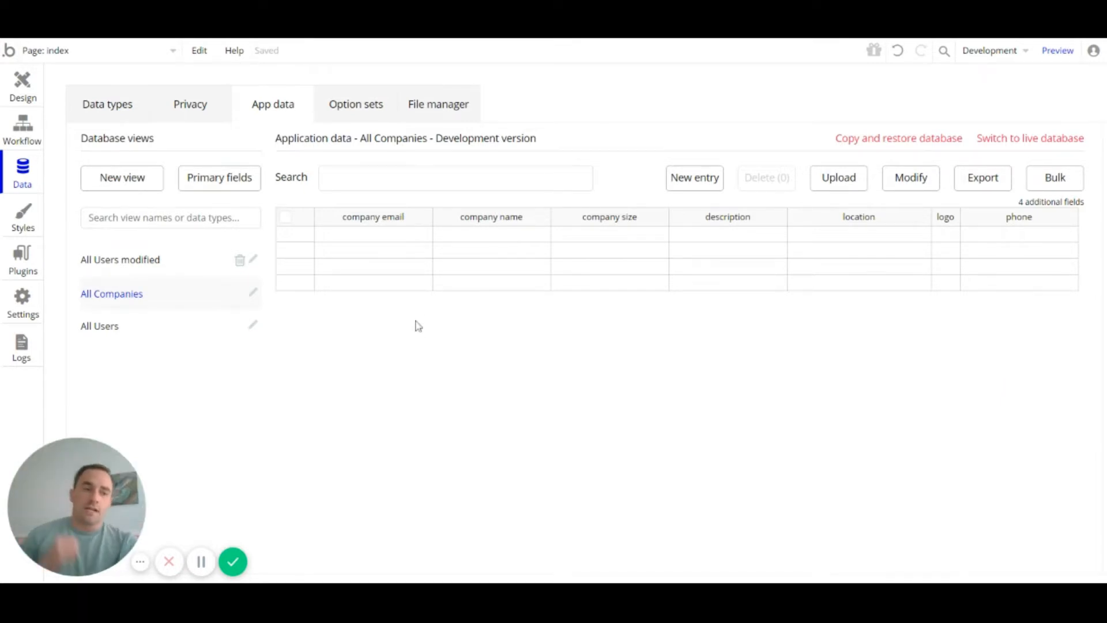
click(211, 111)
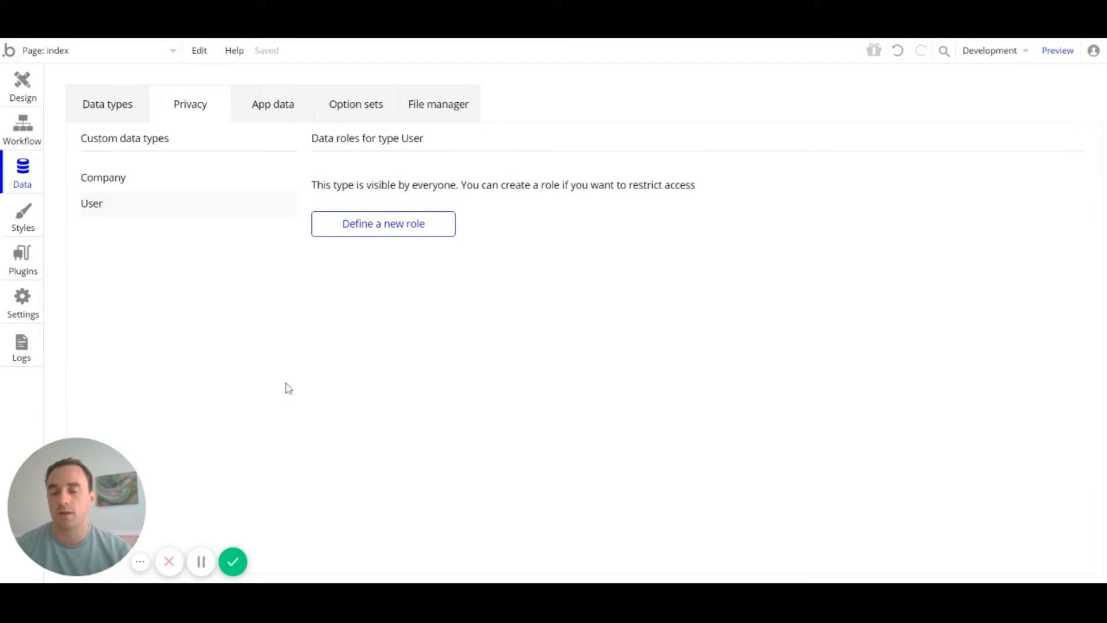
click(108, 180)
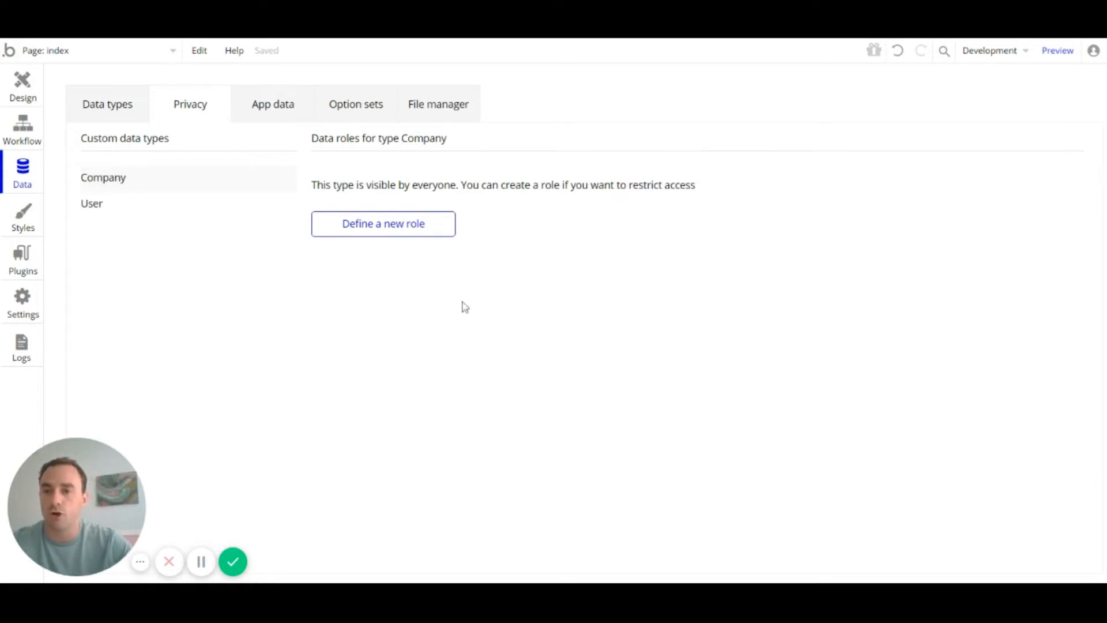
click(212, 217)
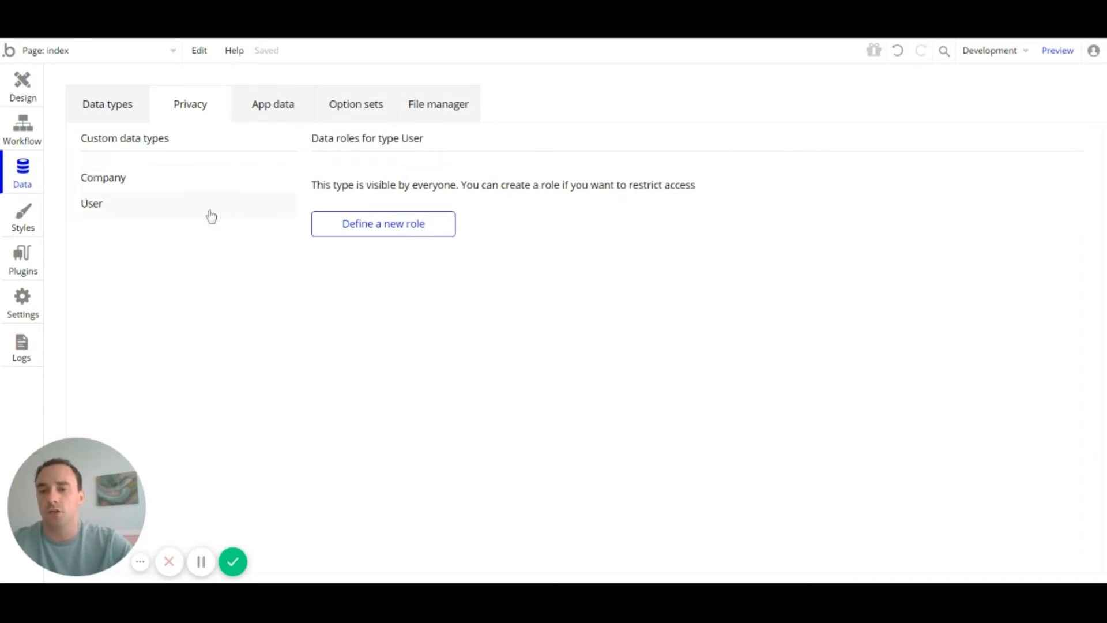
Step: Define a 'User' privacy role on the User type, conditioned on Current User is This User
click(420, 233)
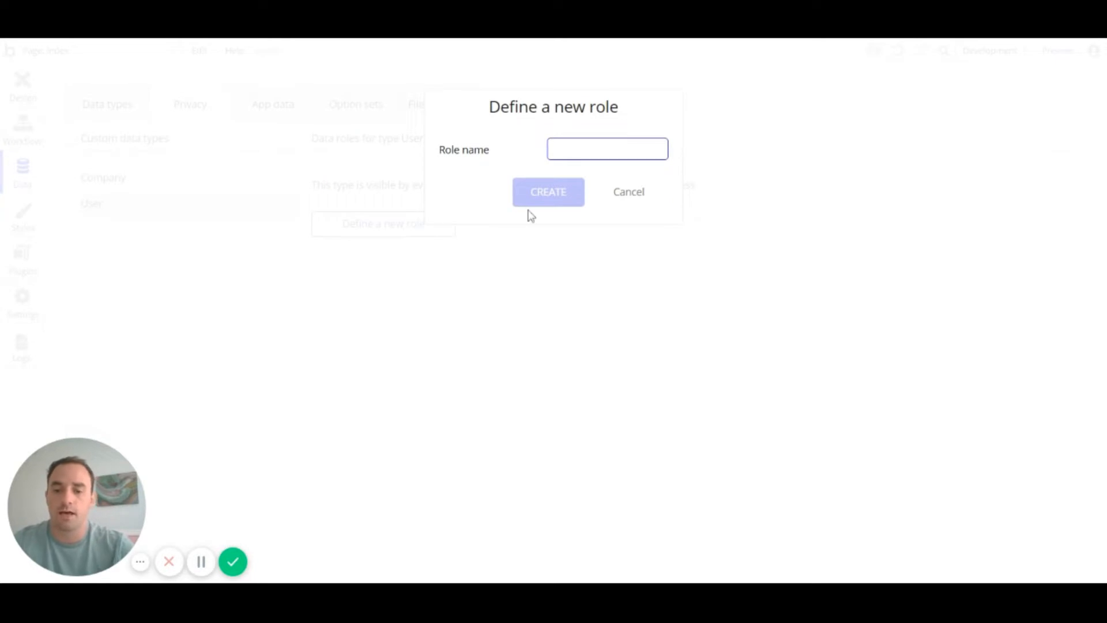
text(User)
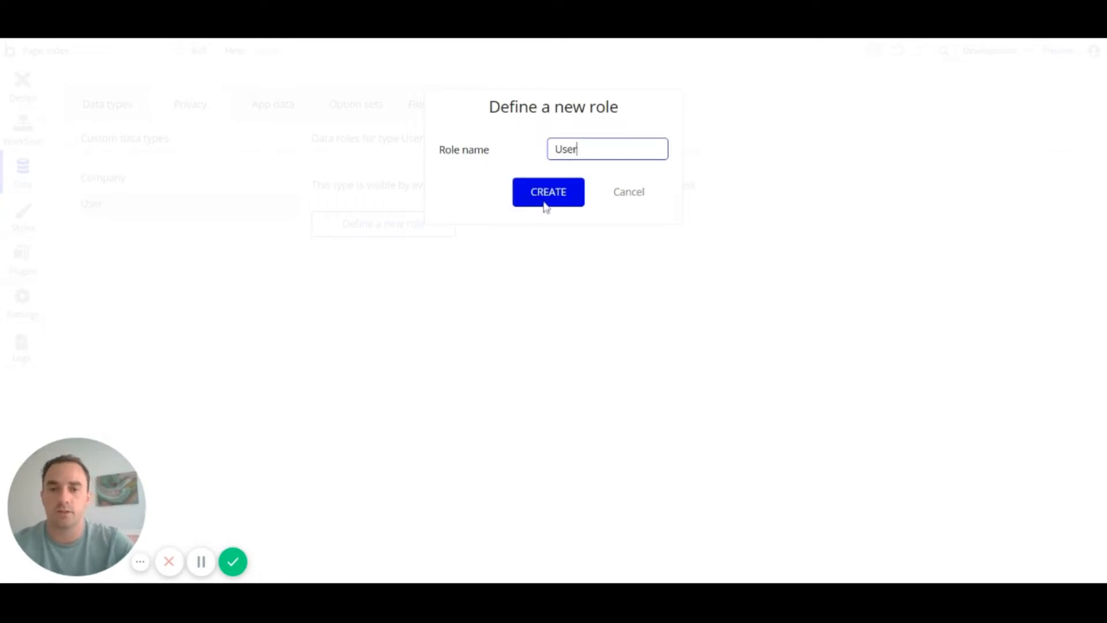
click(564, 197)
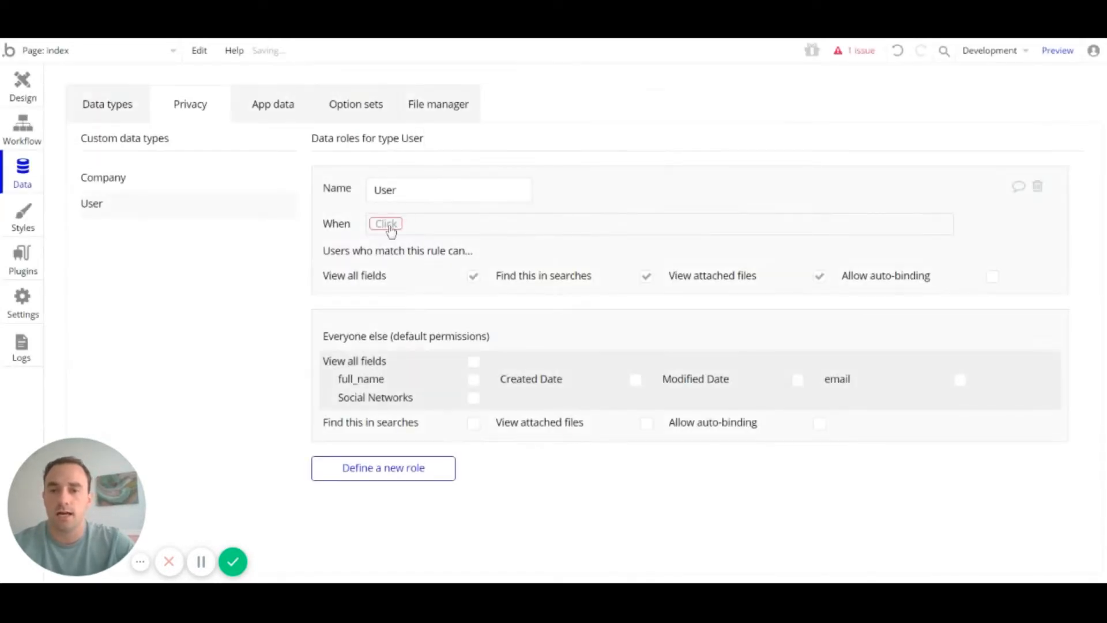
click(386, 225)
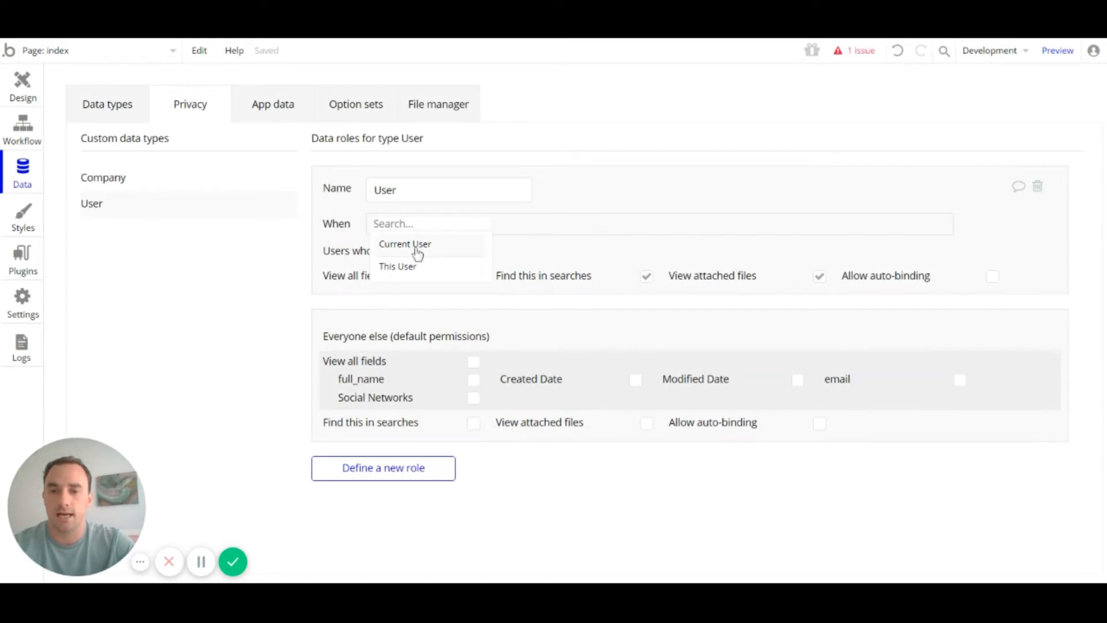
click(416, 246)
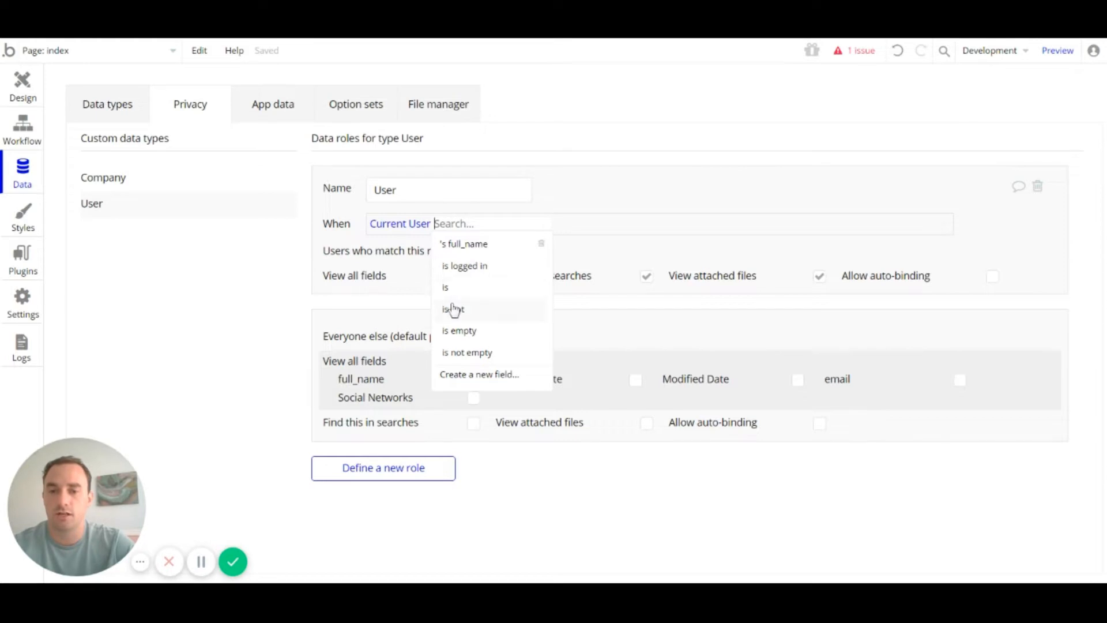
click(453, 289)
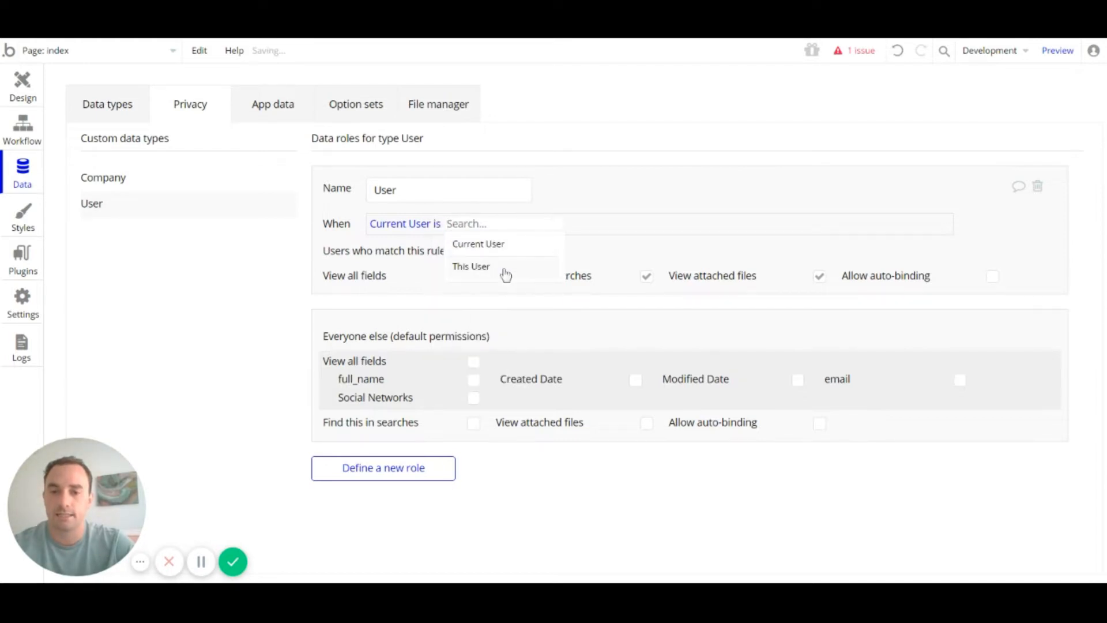
click(504, 265)
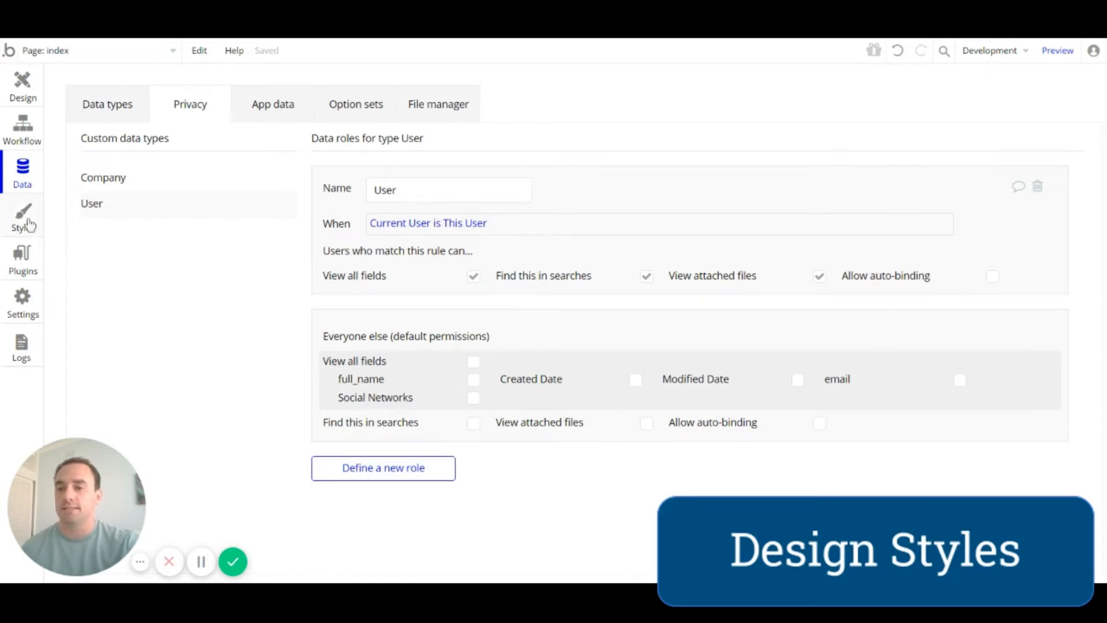
Step: Switch to the Styles editor and scroll through the app's light theme styles
click(28, 224)
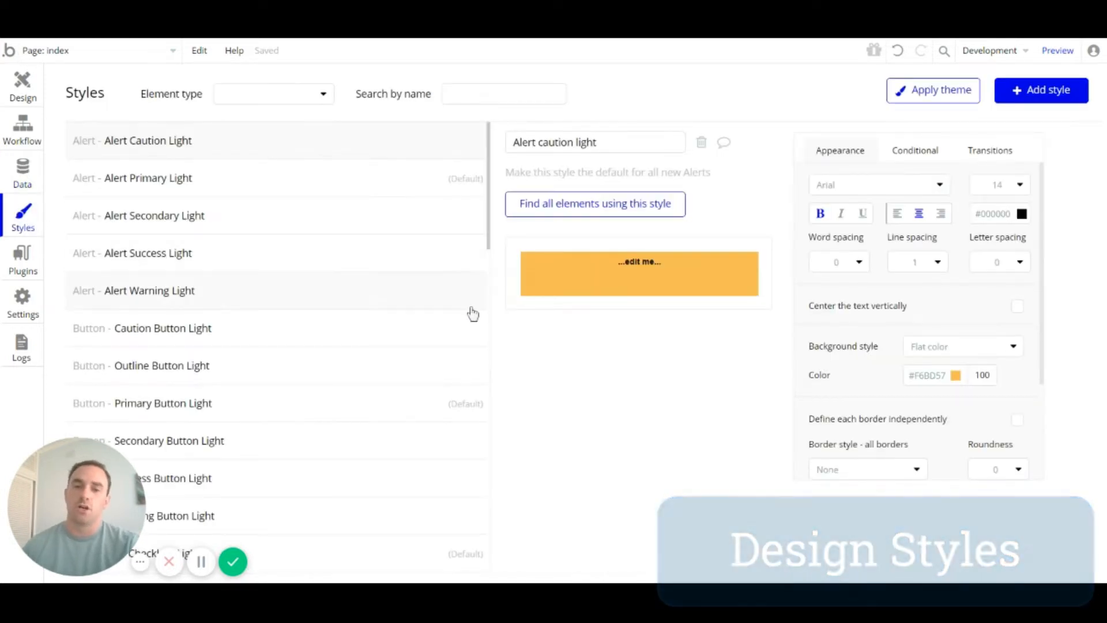
mouse_move(473, 313)
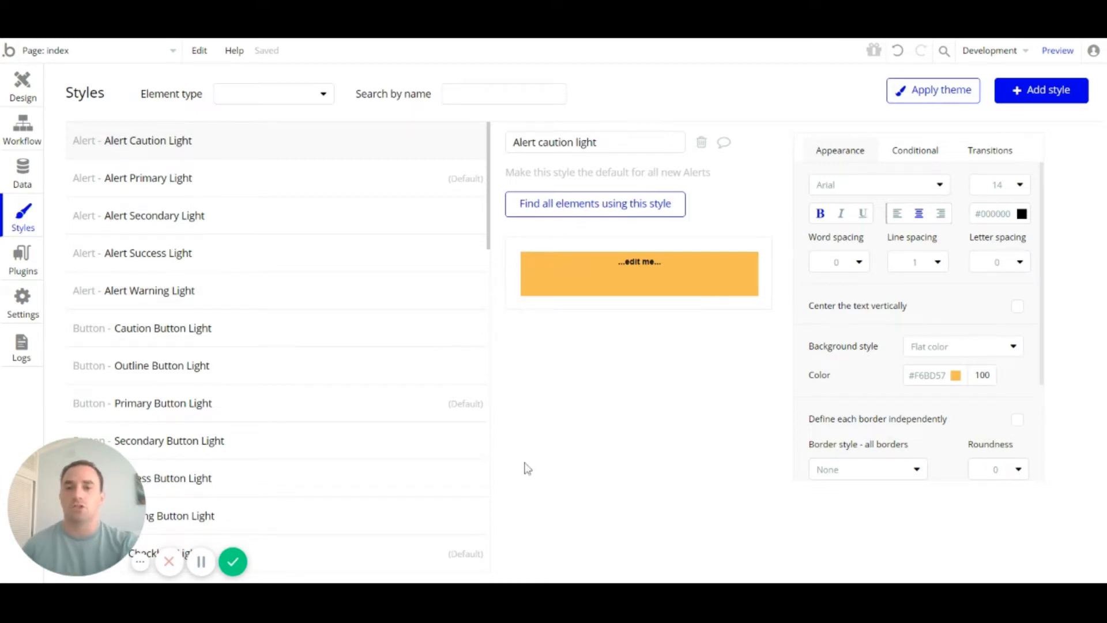
scroll(336, 235, down, 6)
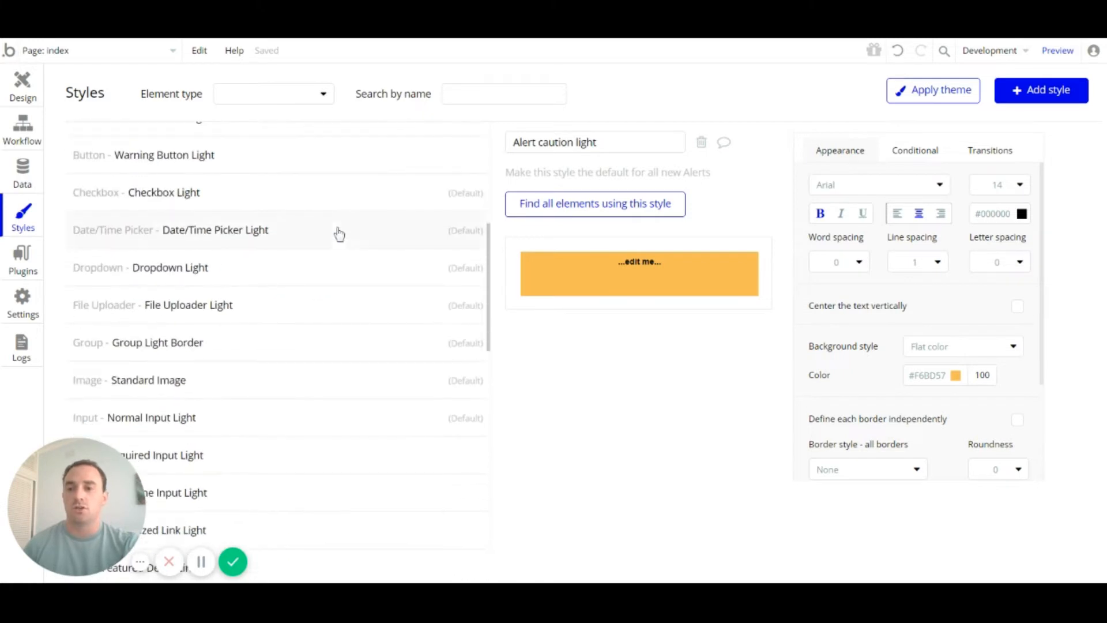
scroll(336, 239, down, 4)
scroll(323, 288, down, 4)
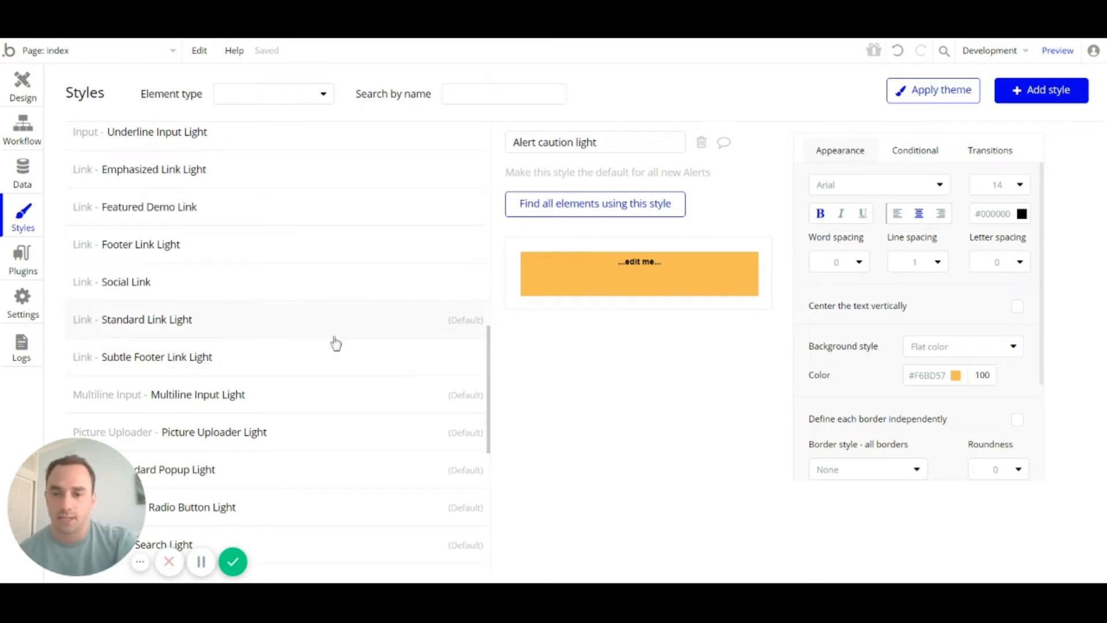
scroll(321, 313, down, 5)
scroll(321, 313, up, 15)
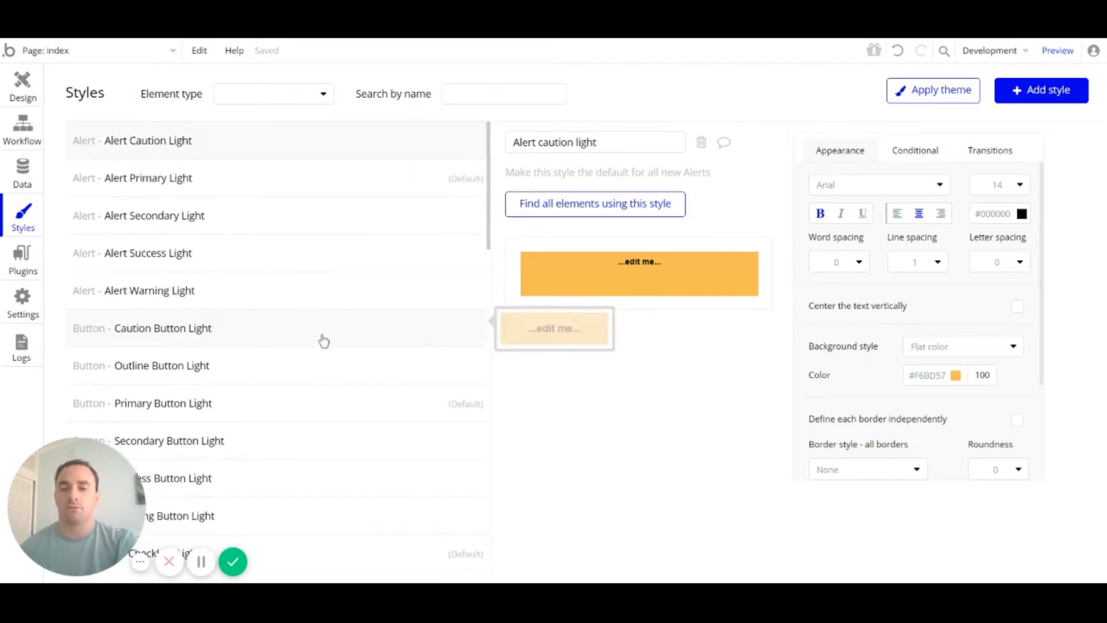
Step: Apply the Material Design theme and review the resulting alert and button styles
click(917, 94)
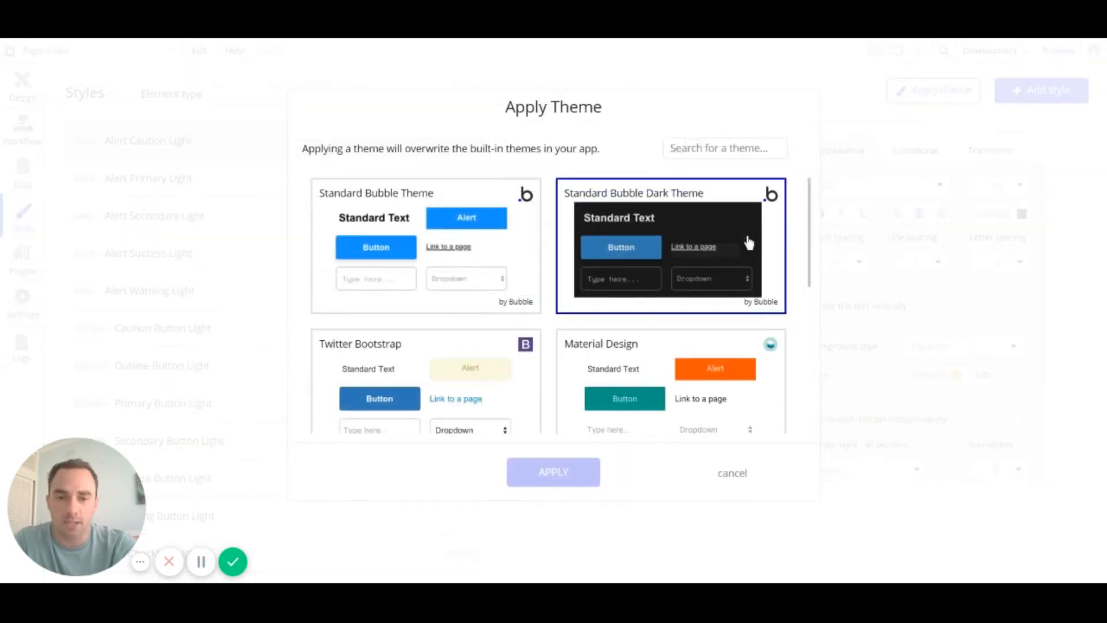
scroll(734, 250, down, 3)
scroll(691, 240, up, 3)
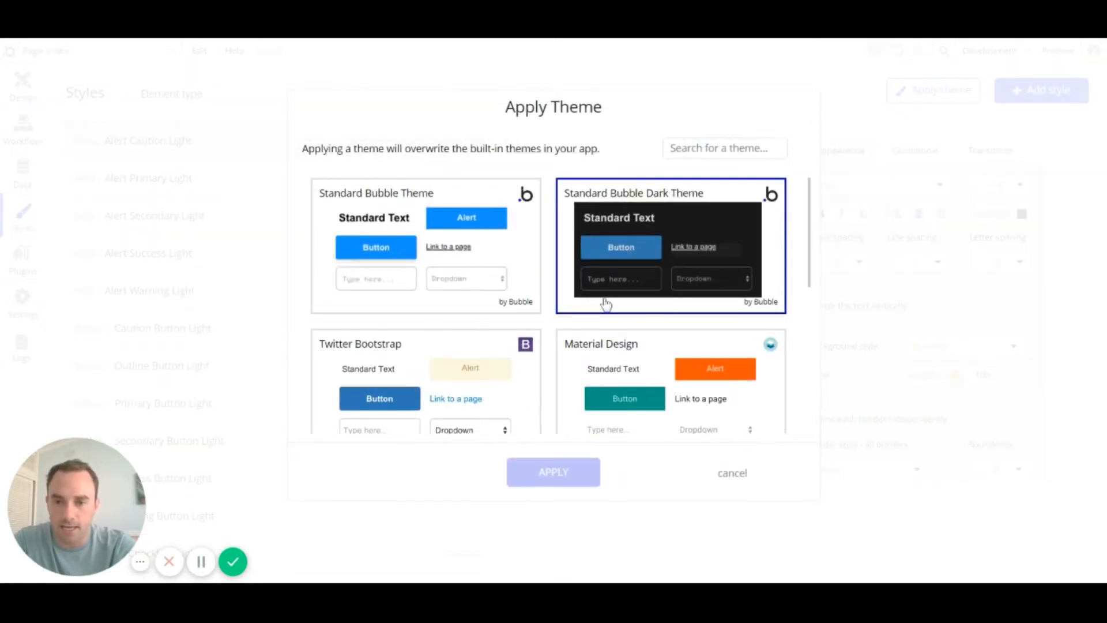
scroll(605, 304, down, 1)
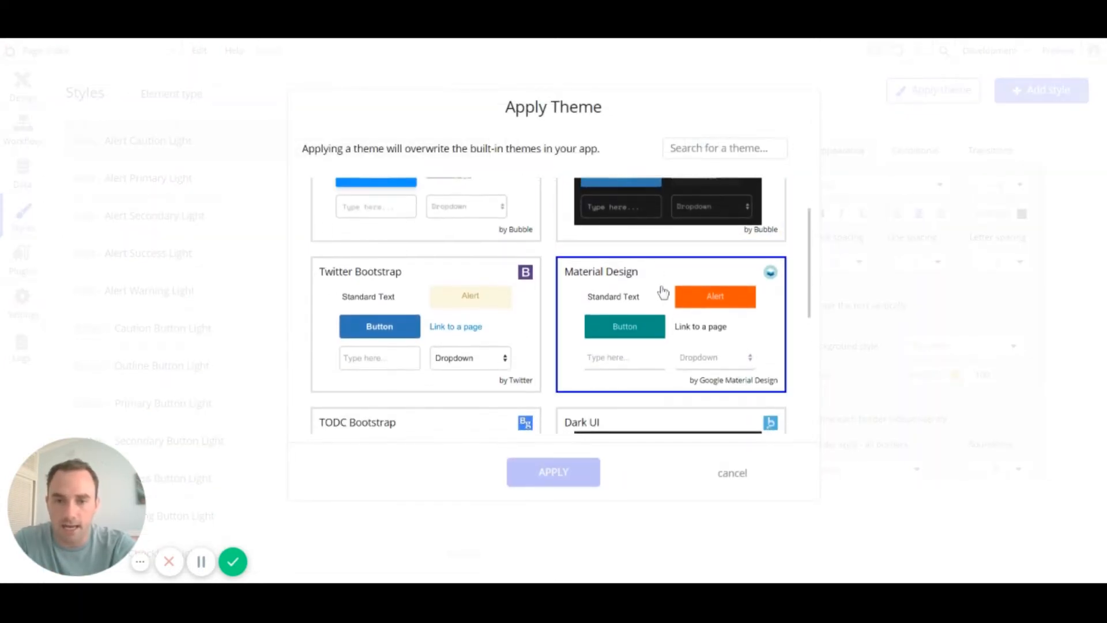
click(686, 317)
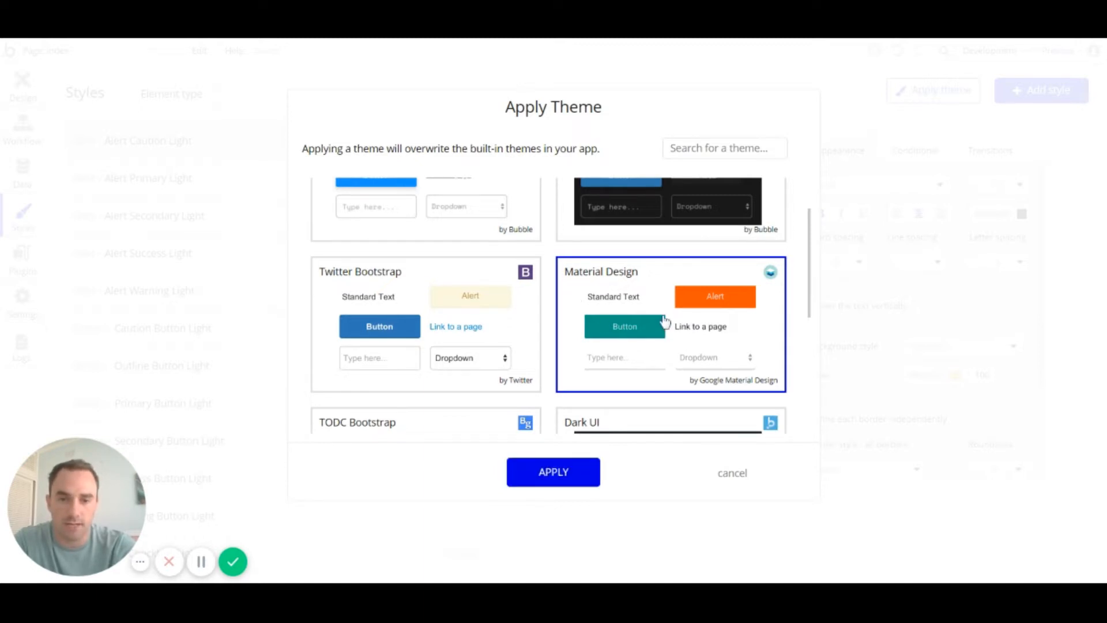
click(573, 474)
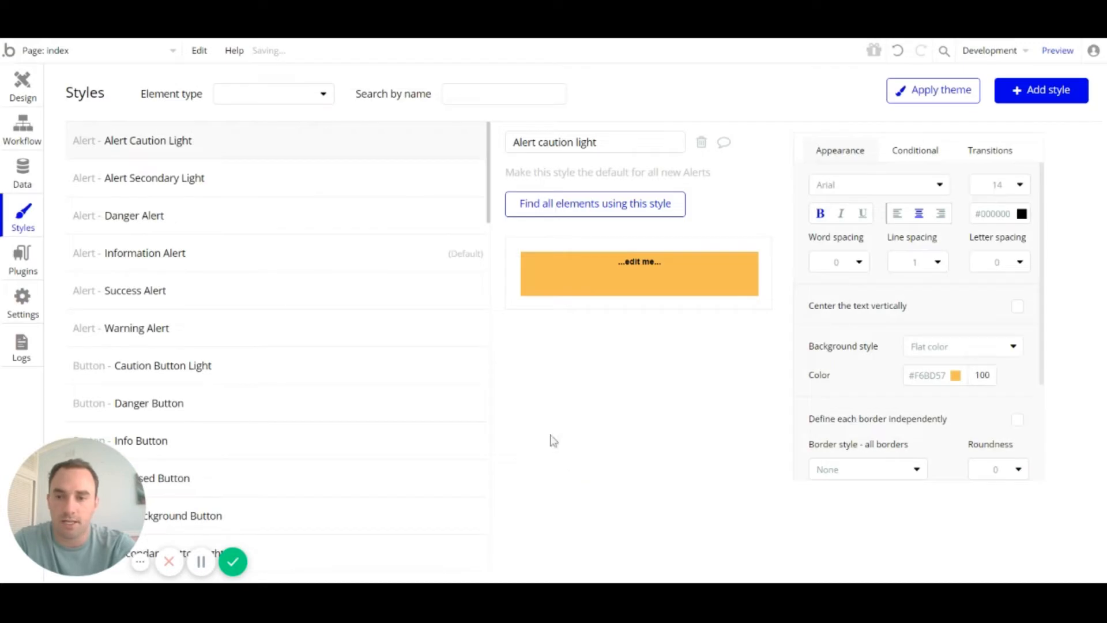
scroll(215, 219, down, 5)
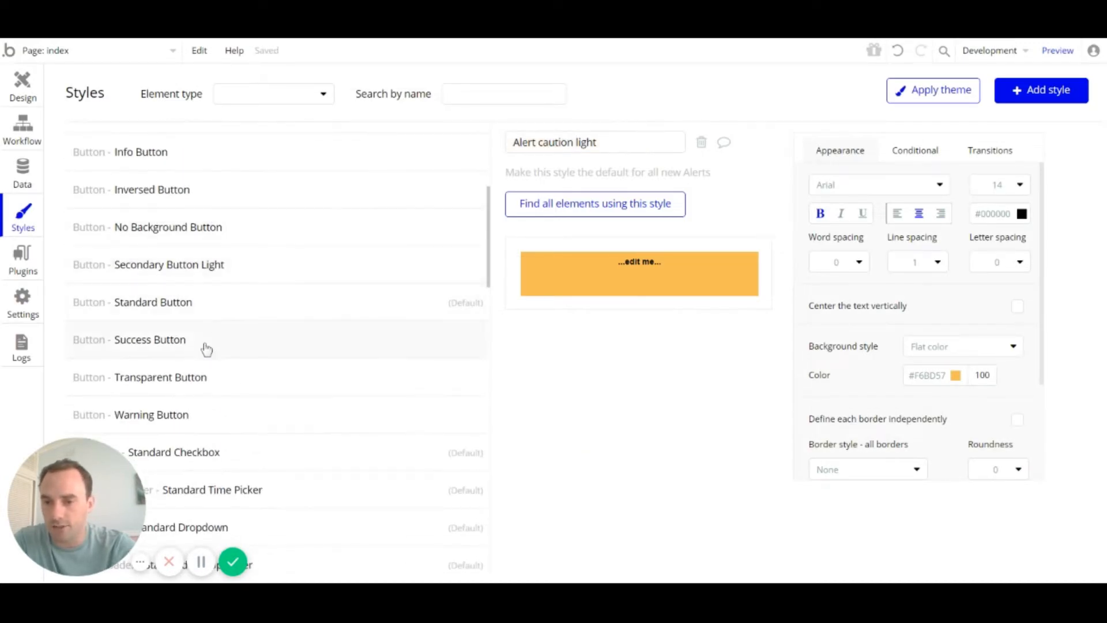
scroll(207, 348, down, 5)
scroll(199, 320, up, 2)
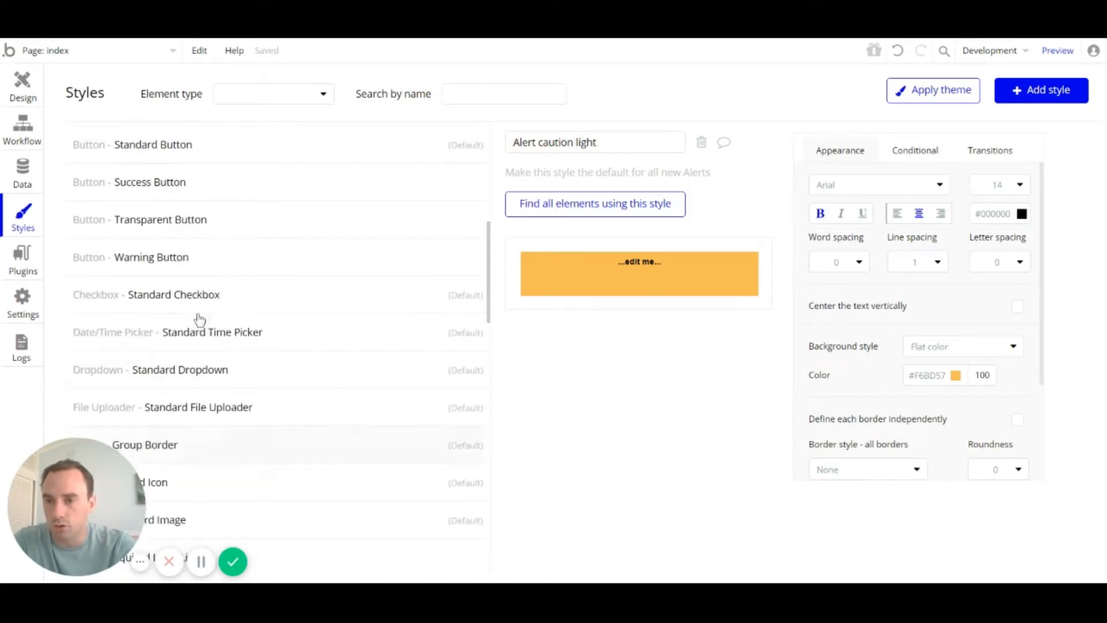
scroll(199, 320, up, 3)
scroll(195, 239, down, 2)
scroll(193, 279, up, 3)
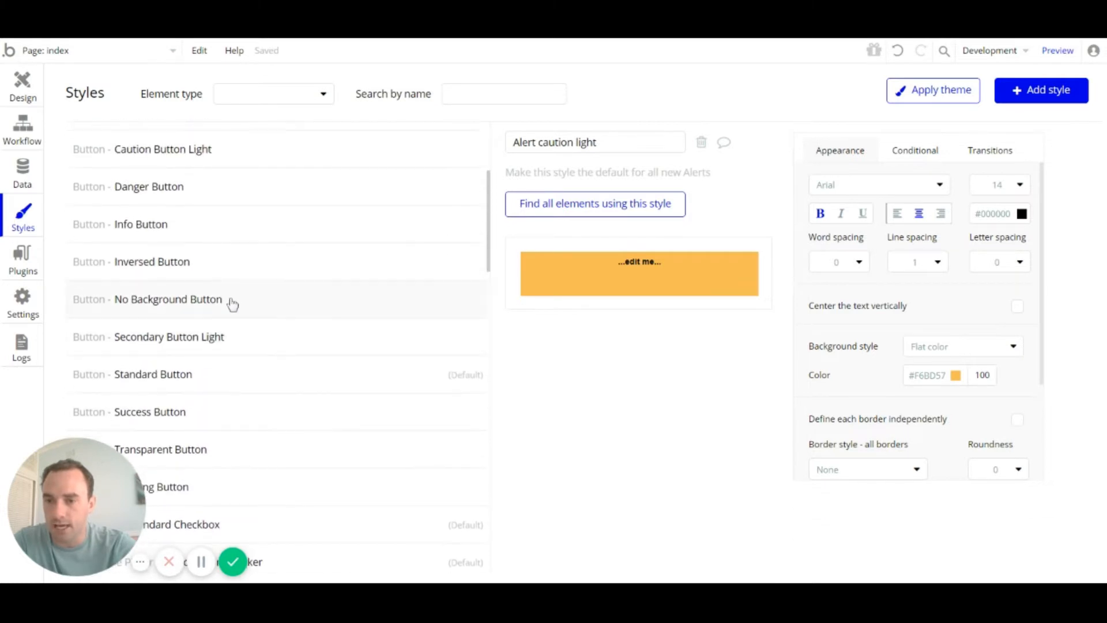
Step: Try black as the Standard Button background, then undo to keep teal #009688
click(153, 380)
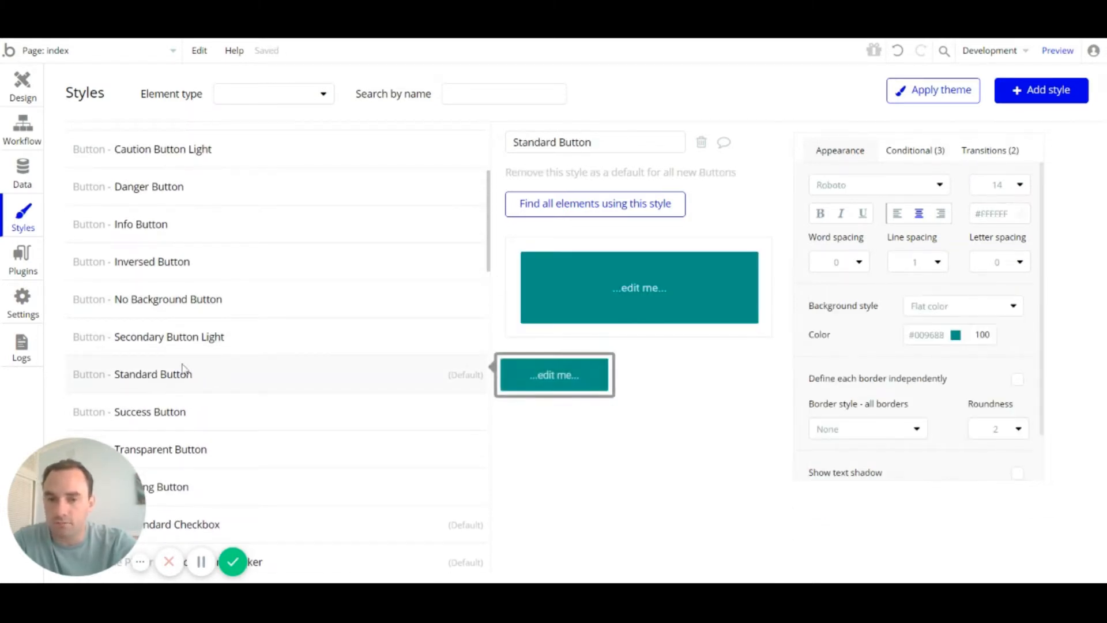
scroll(181, 374, down, 3)
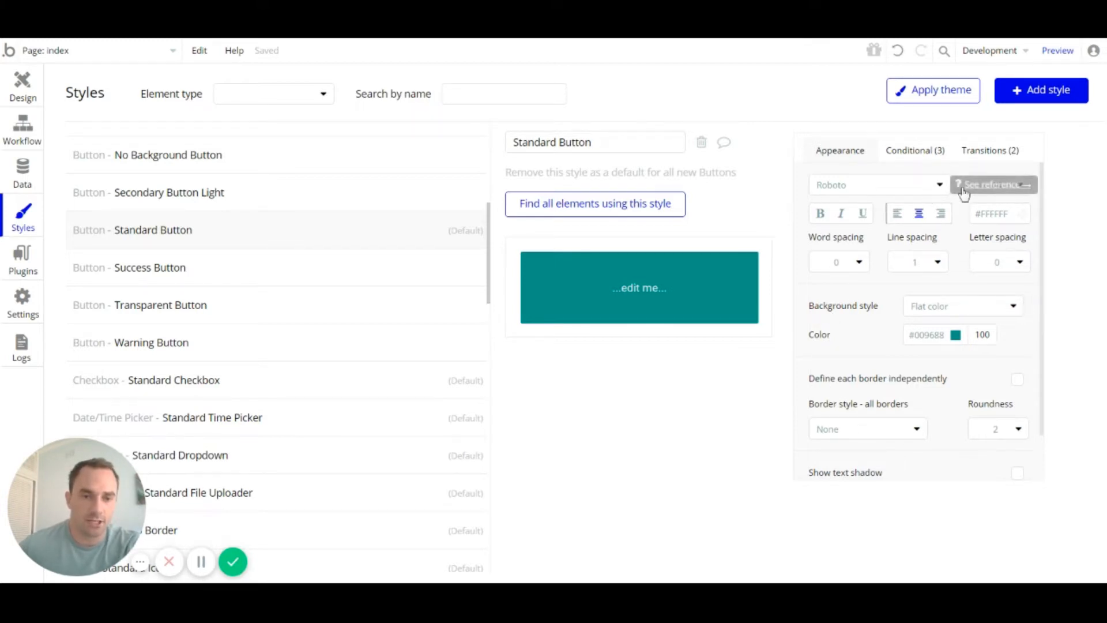
click(954, 335)
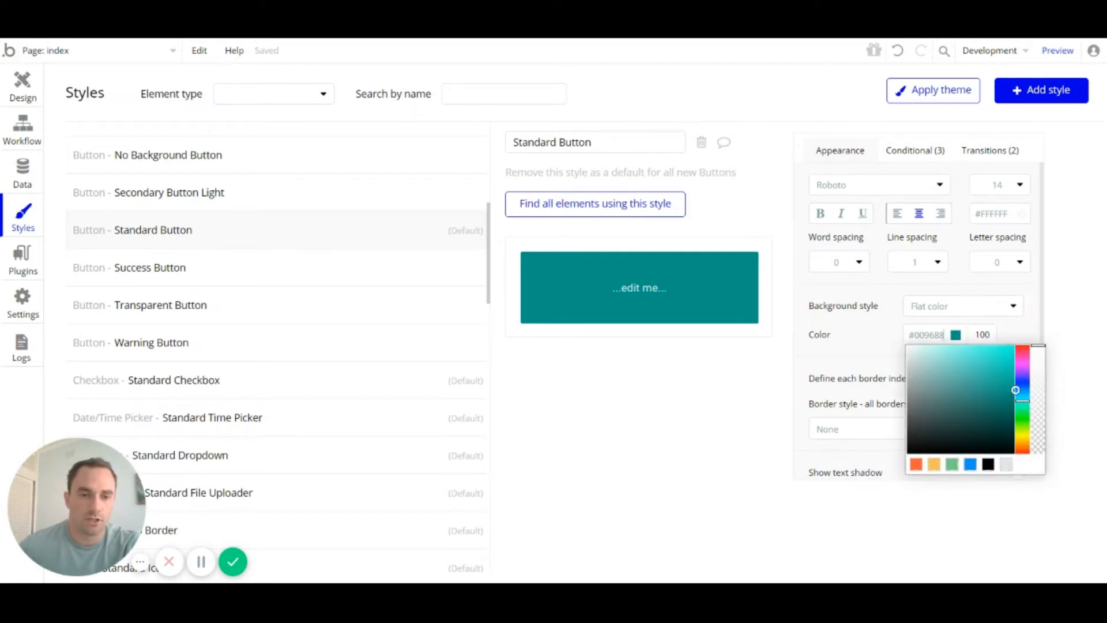
drag(932, 407, 892, 455)
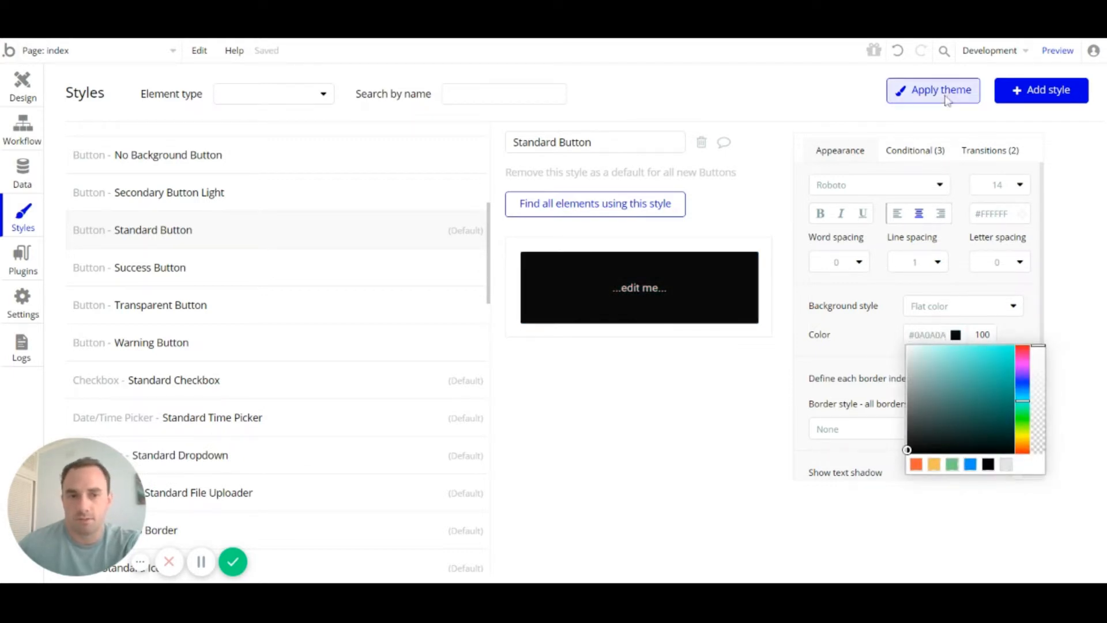
click(896, 51)
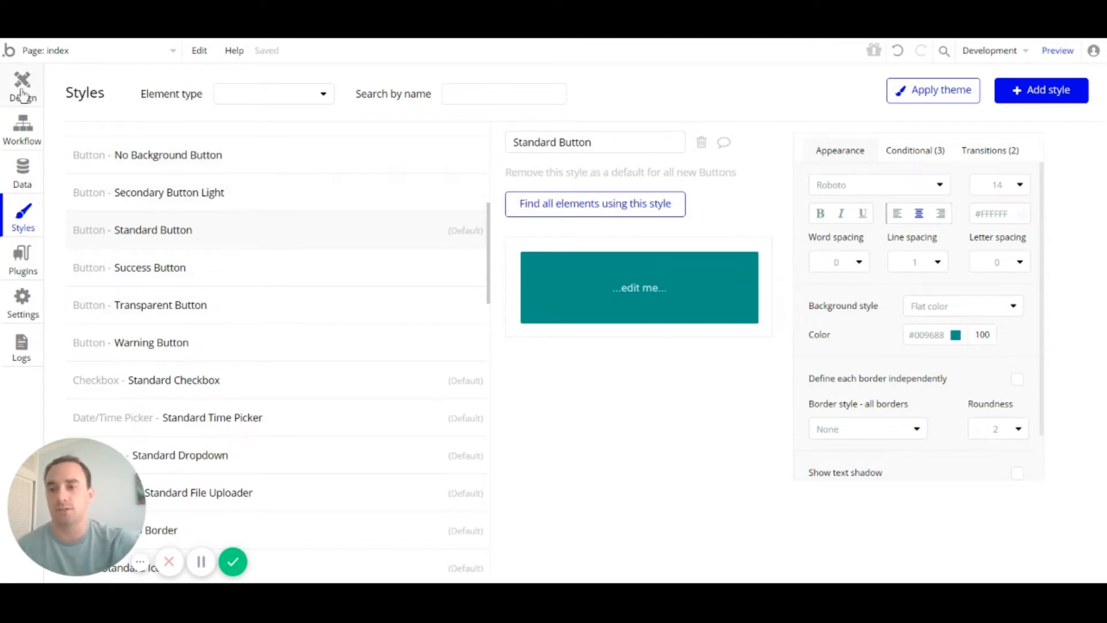
Step: Draw three Buttons side by side across the top of the index page
click(22, 93)
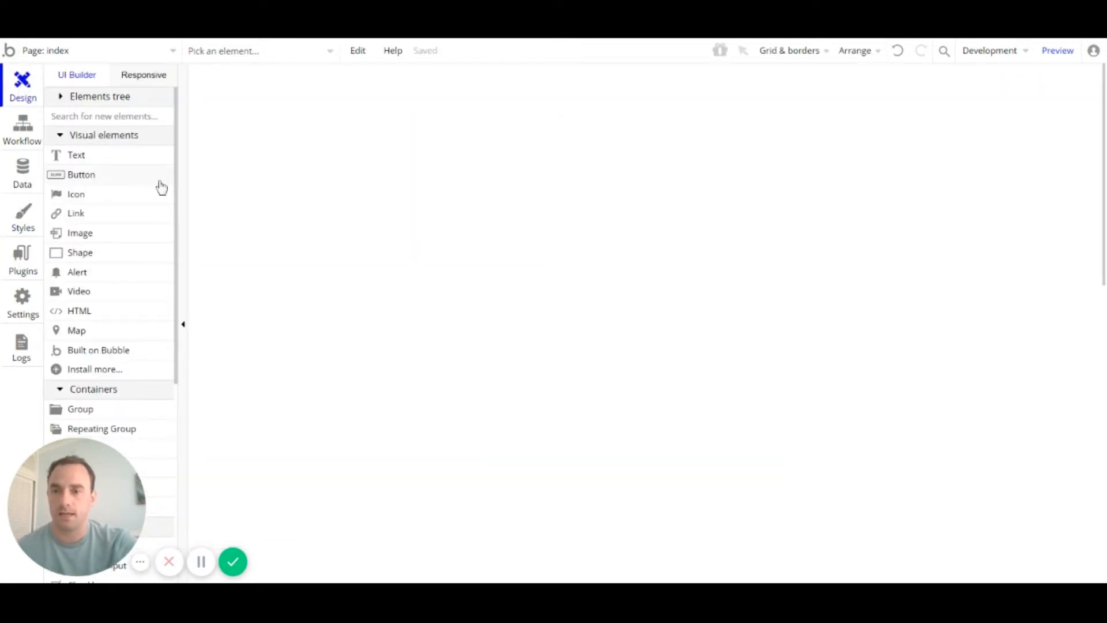
click(136, 176)
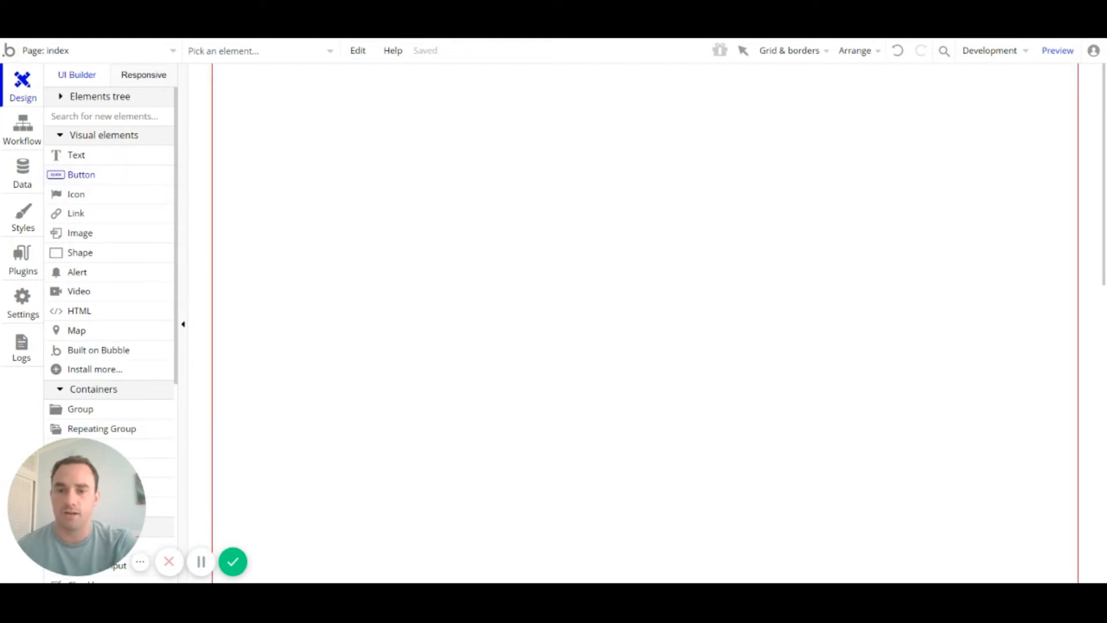
drag(296, 156, 446, 199)
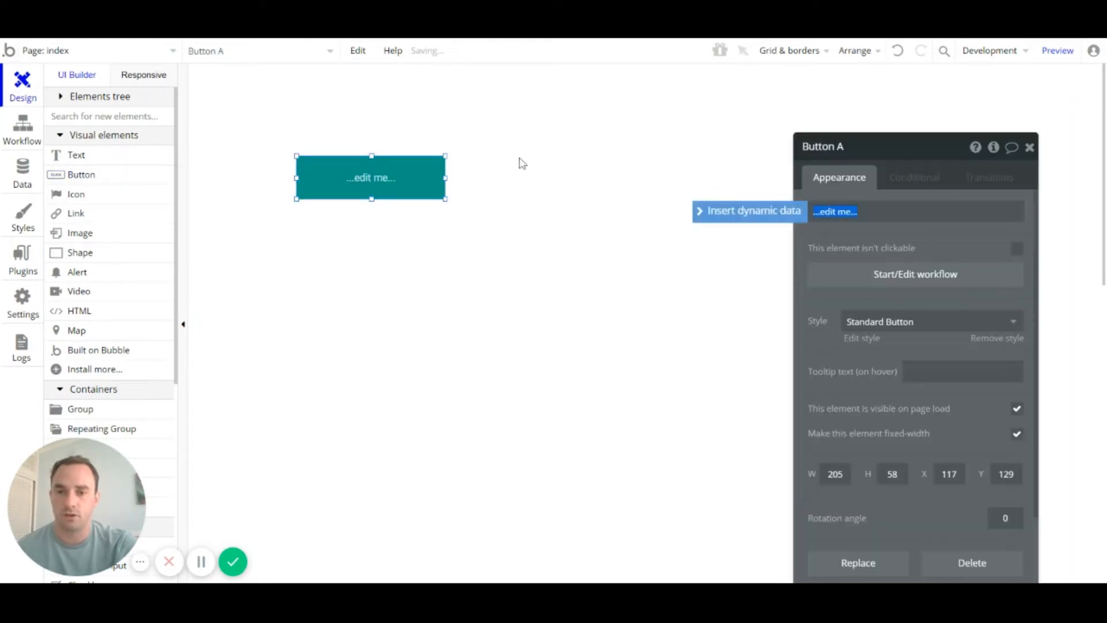
click(81, 182)
mouse_move(555, 158)
mouse_down()
mouse_move(669, 214)
mouse_move(688, 204)
mouse_up()
click(75, 183)
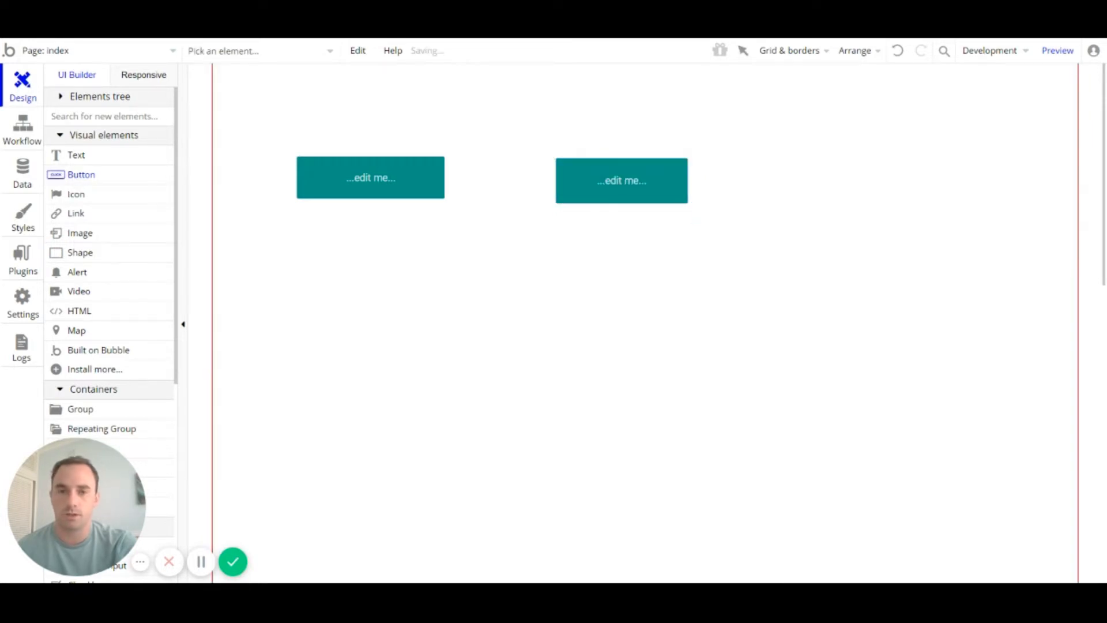
drag(772, 163, 928, 217)
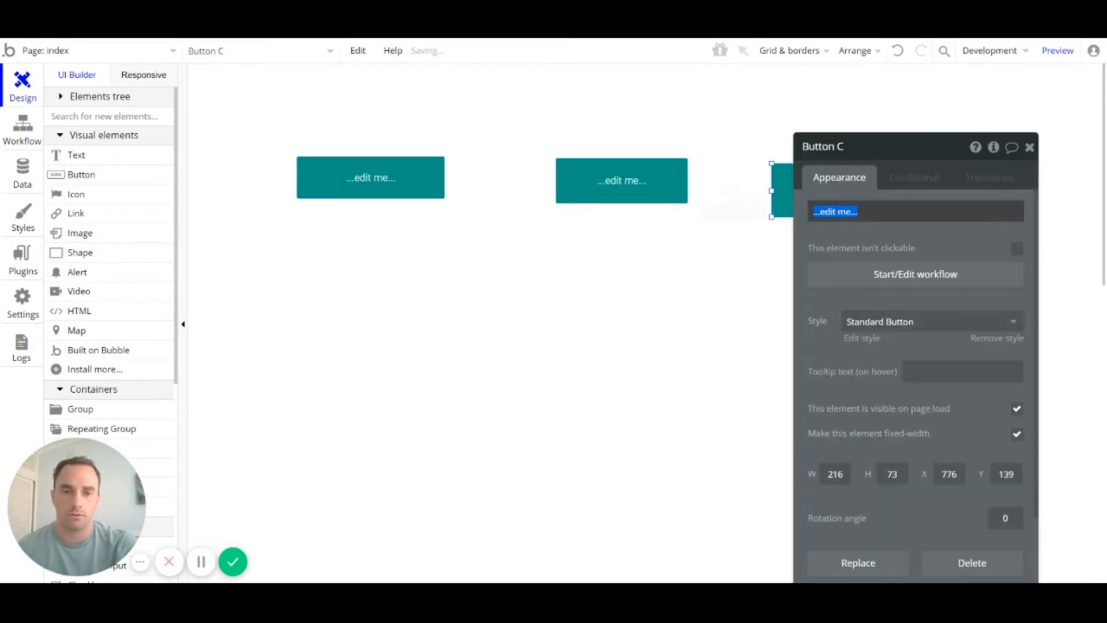
Step: Relabel the three buttons 1, 2 and 3
click(398, 185)
click(916, 212)
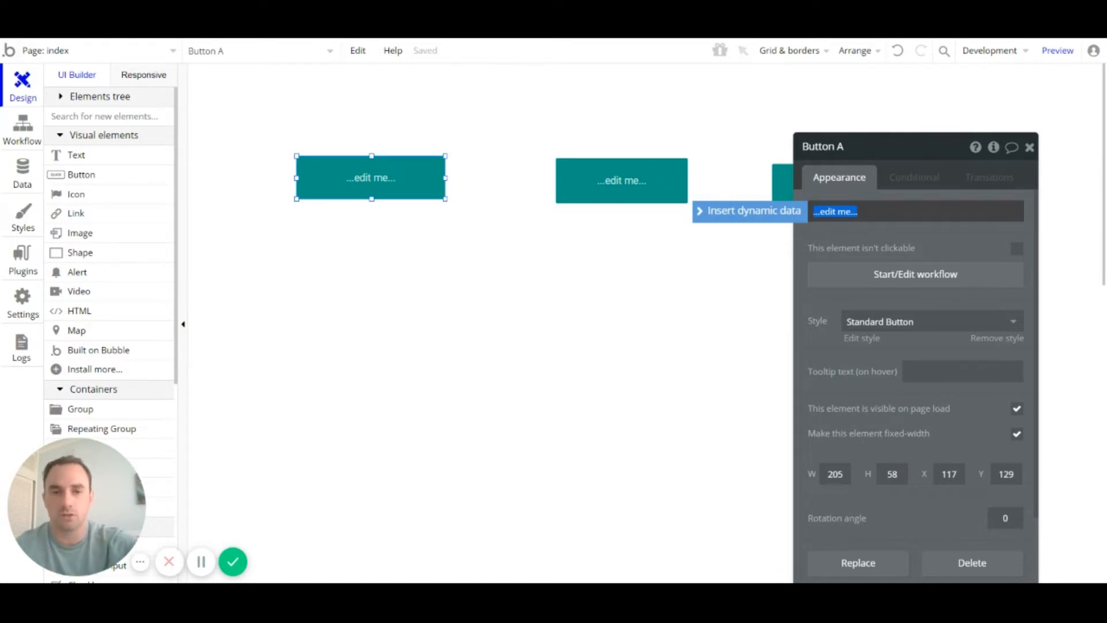
text(1)
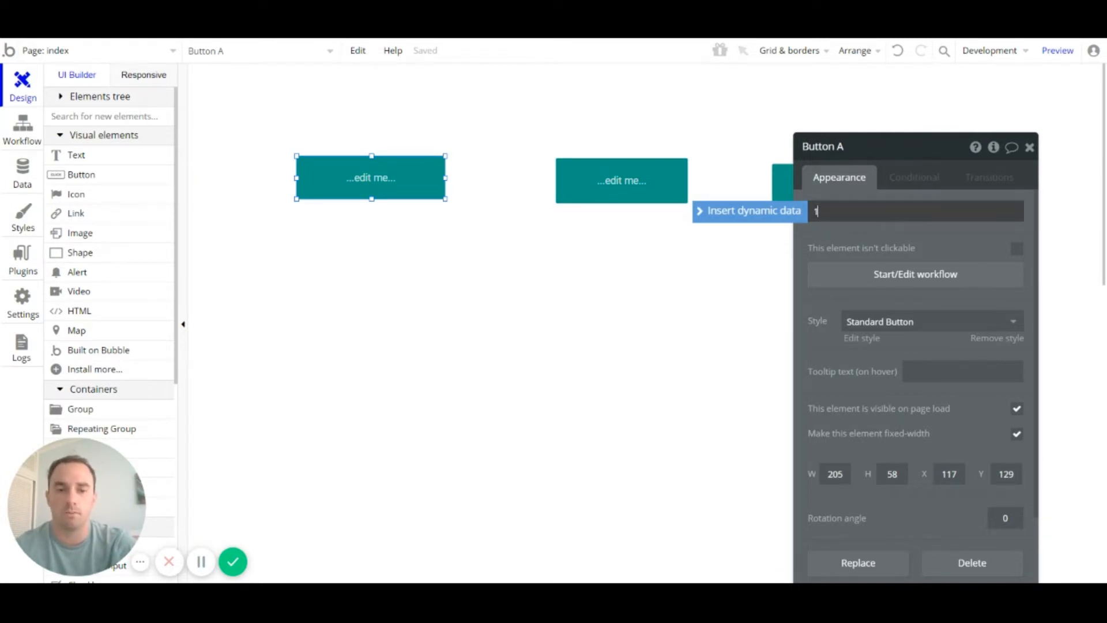
click(641, 175)
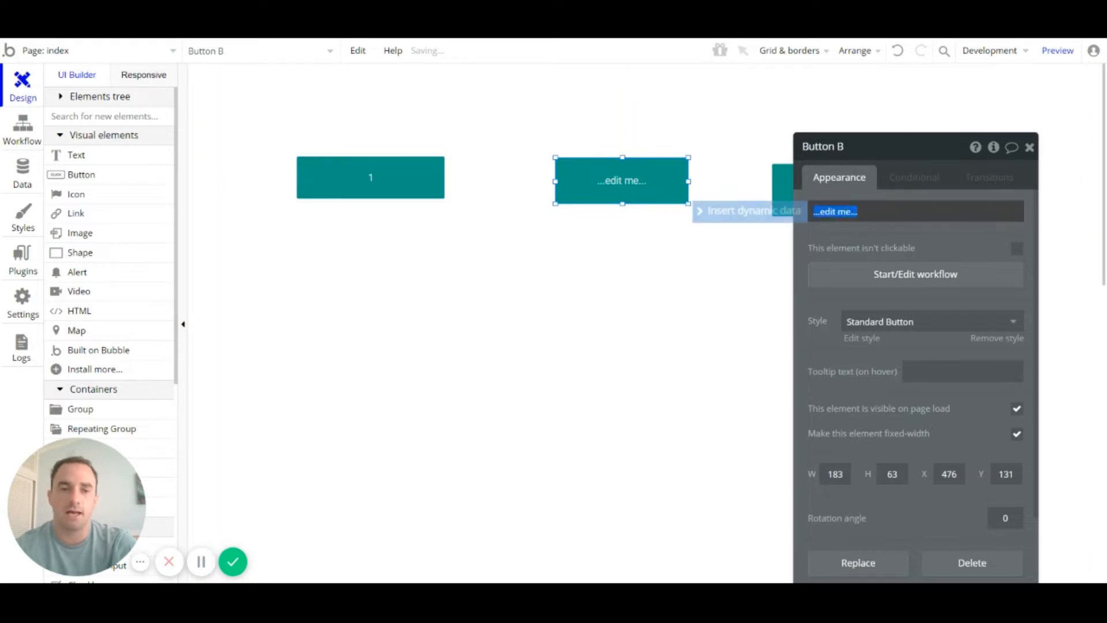
text(2)
click(792, 191)
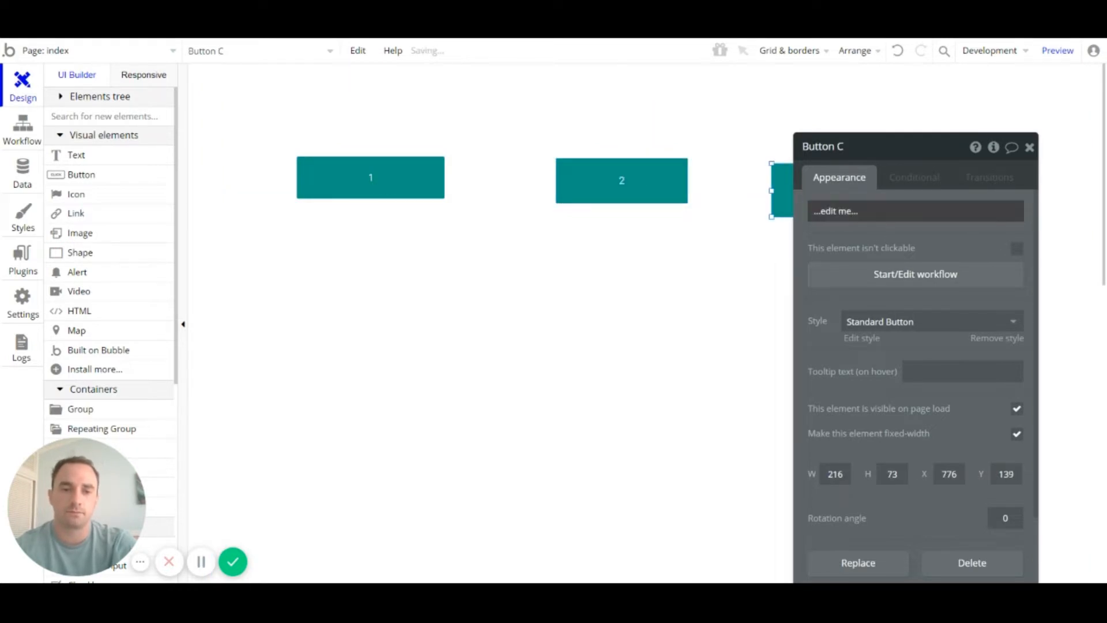
text(3)
click(1030, 149)
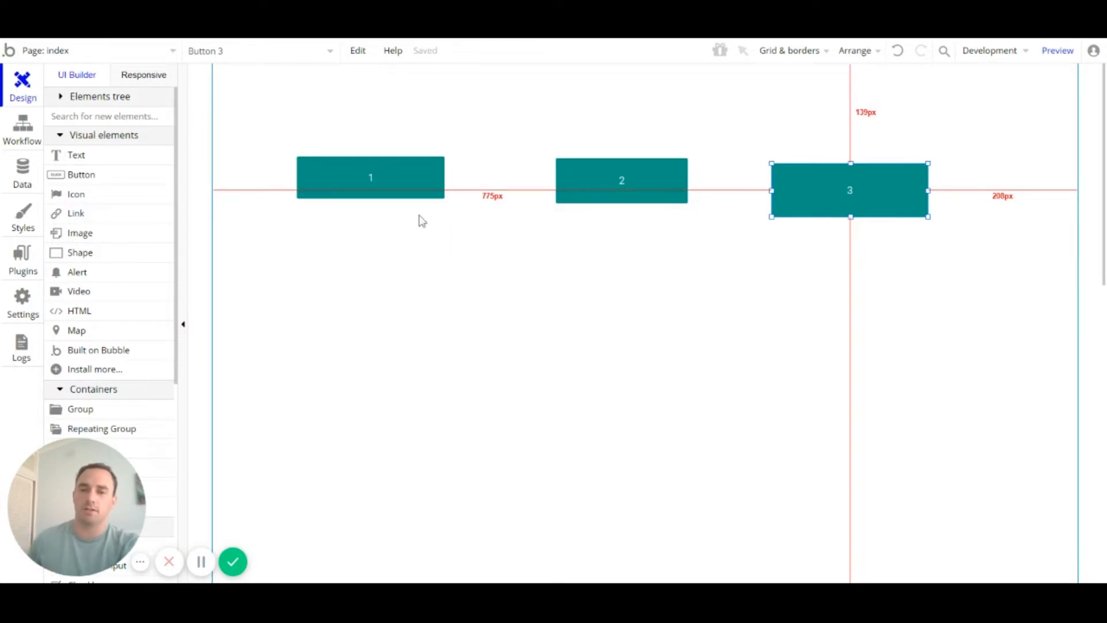
click(416, 180)
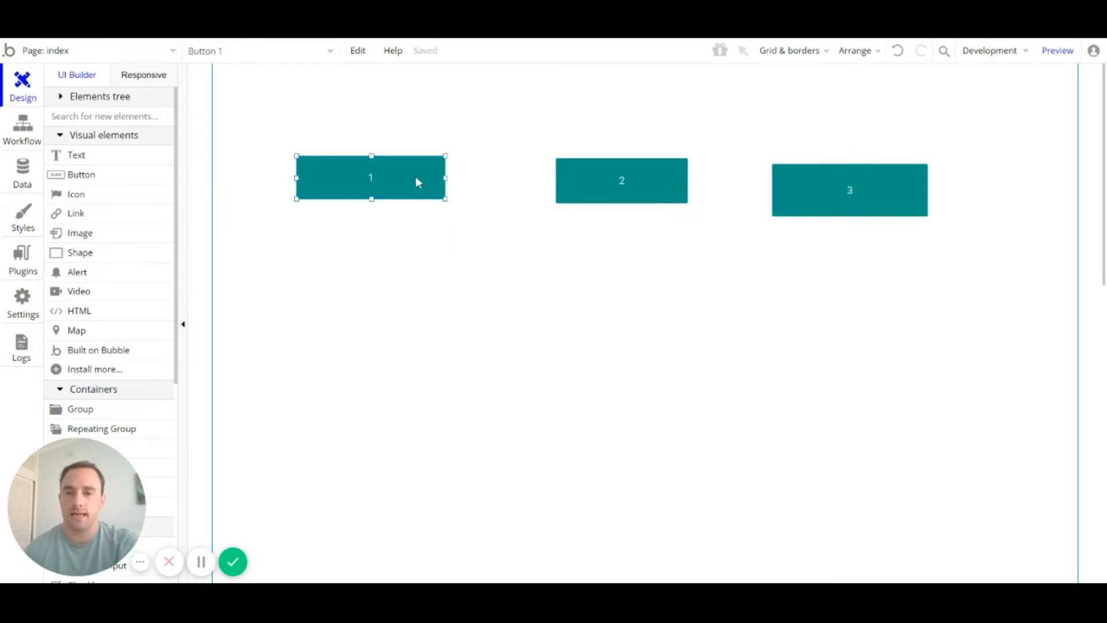
Step: Keep button 1 on the Standard Button style
double_click(416, 178)
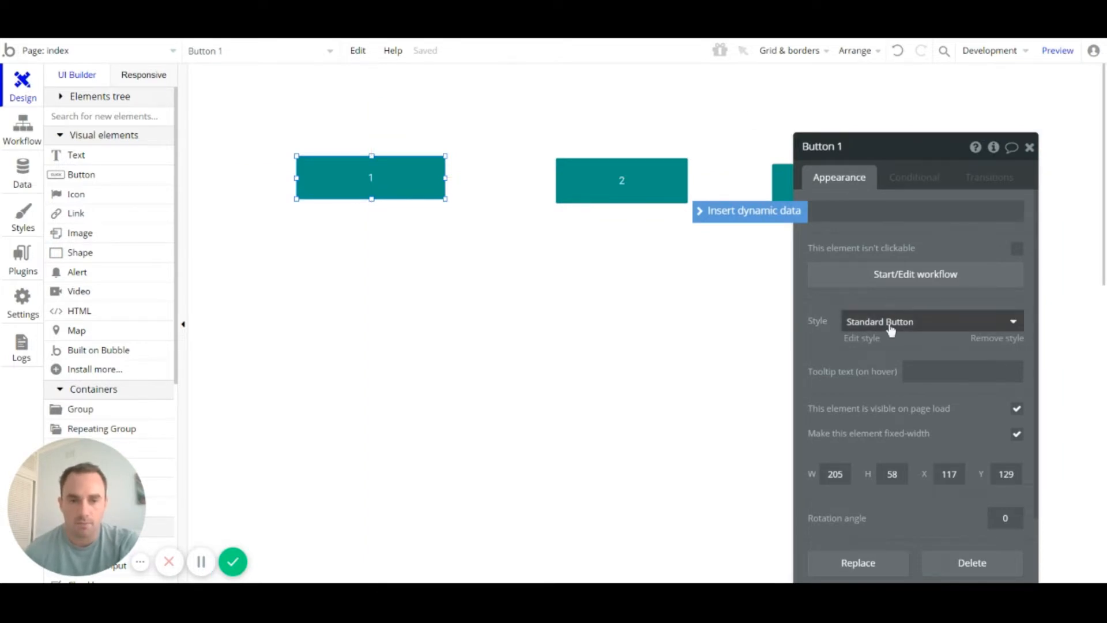
click(943, 326)
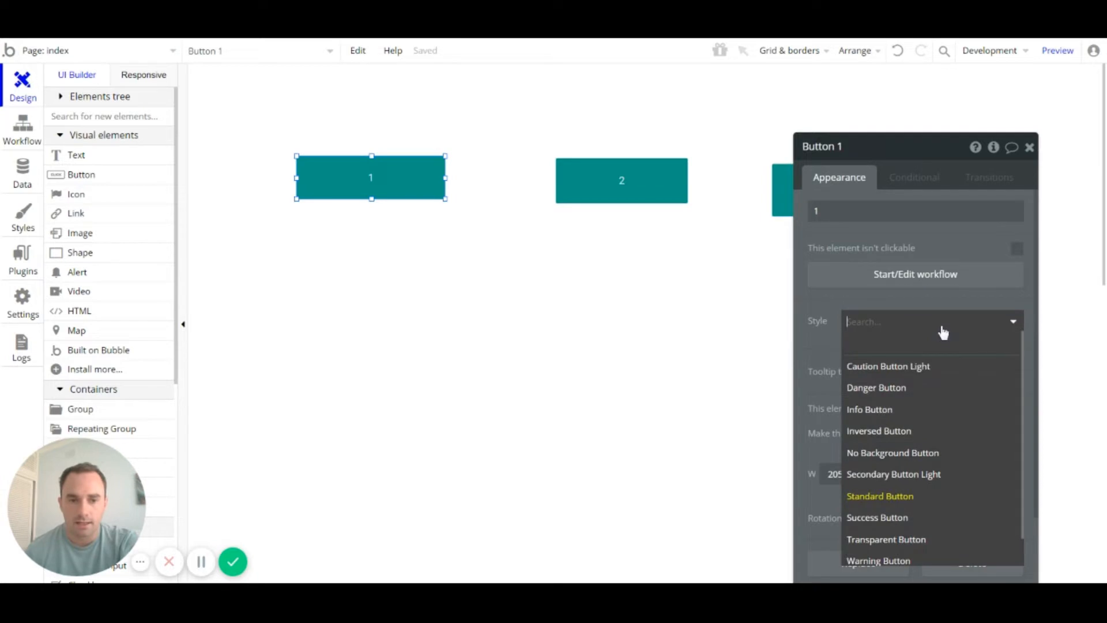
click(902, 499)
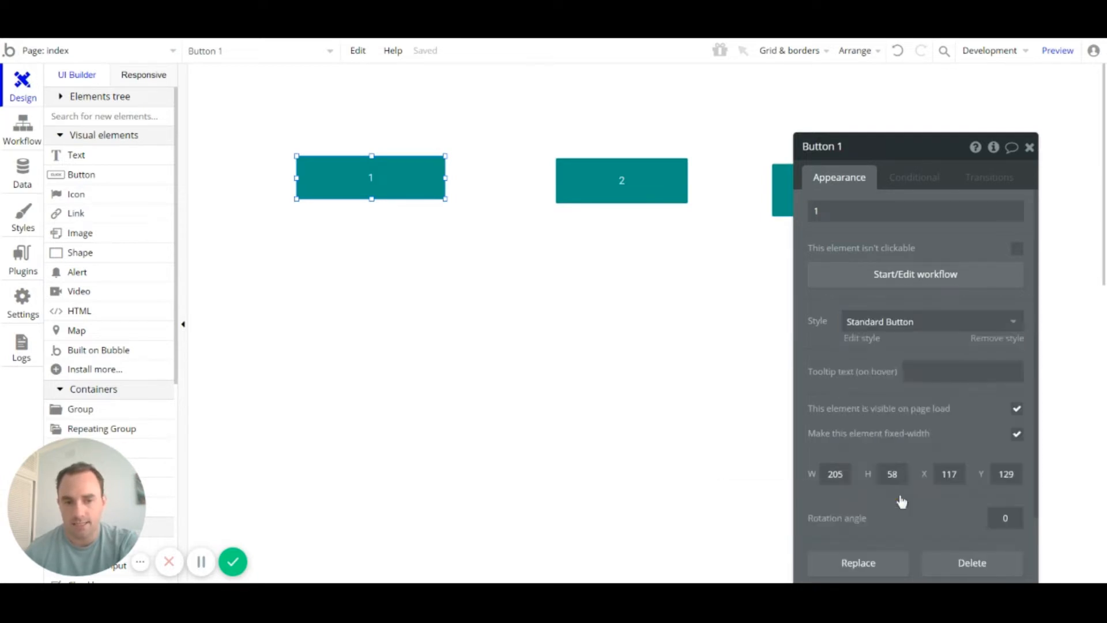
Step: Remove button 3's style and give it a dark red background
click(614, 180)
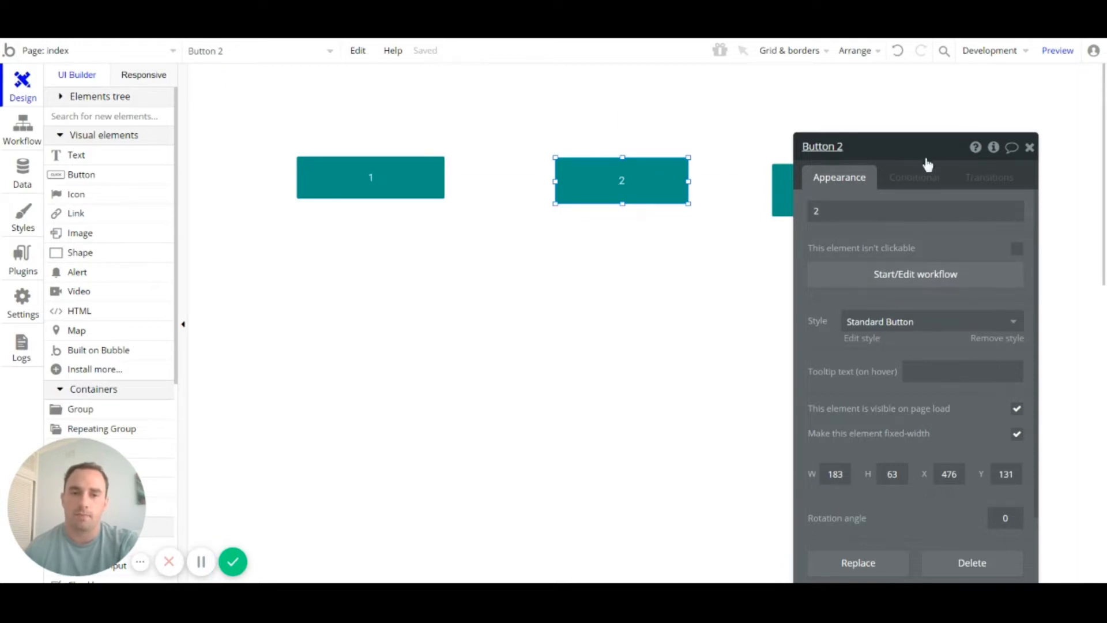
drag(930, 157, 870, 211)
click(854, 187)
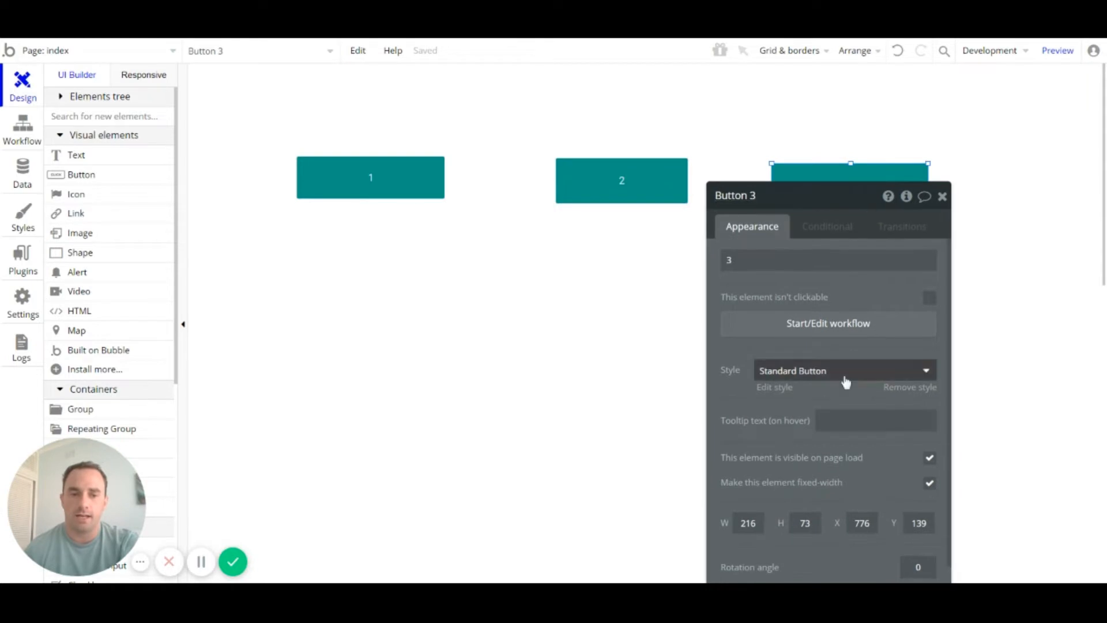
click(842, 375)
click(828, 394)
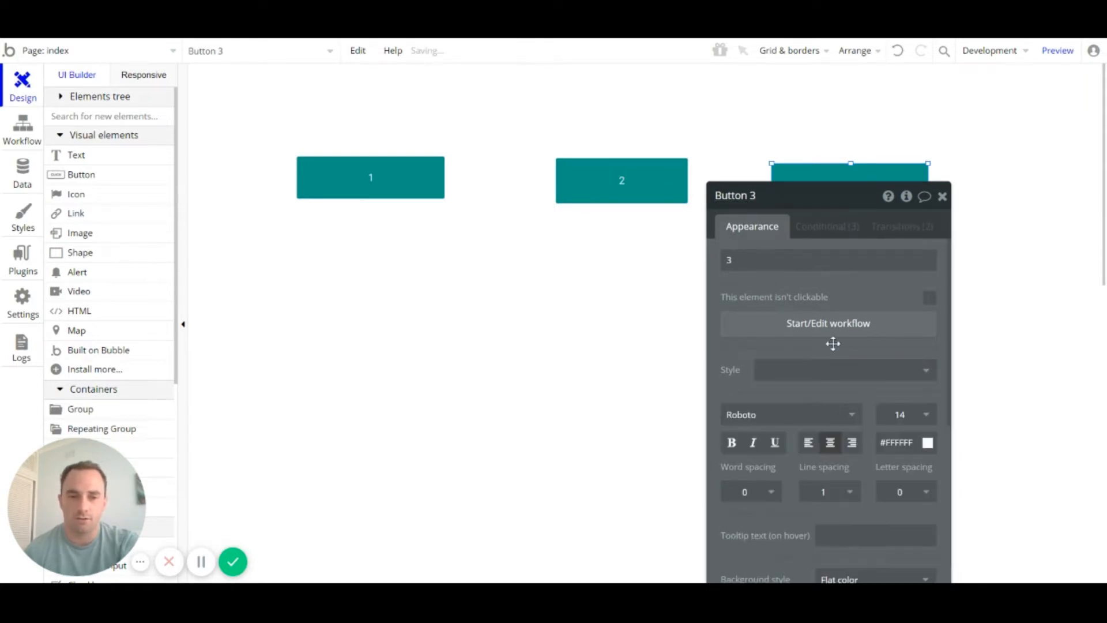
scroll(864, 412, down, 3)
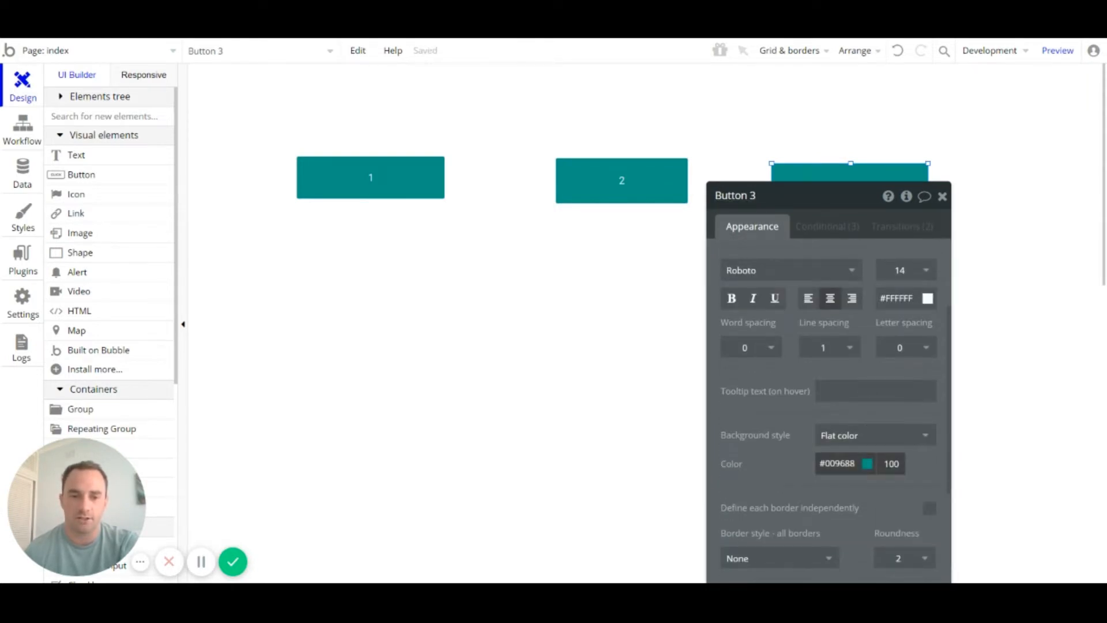
click(867, 462)
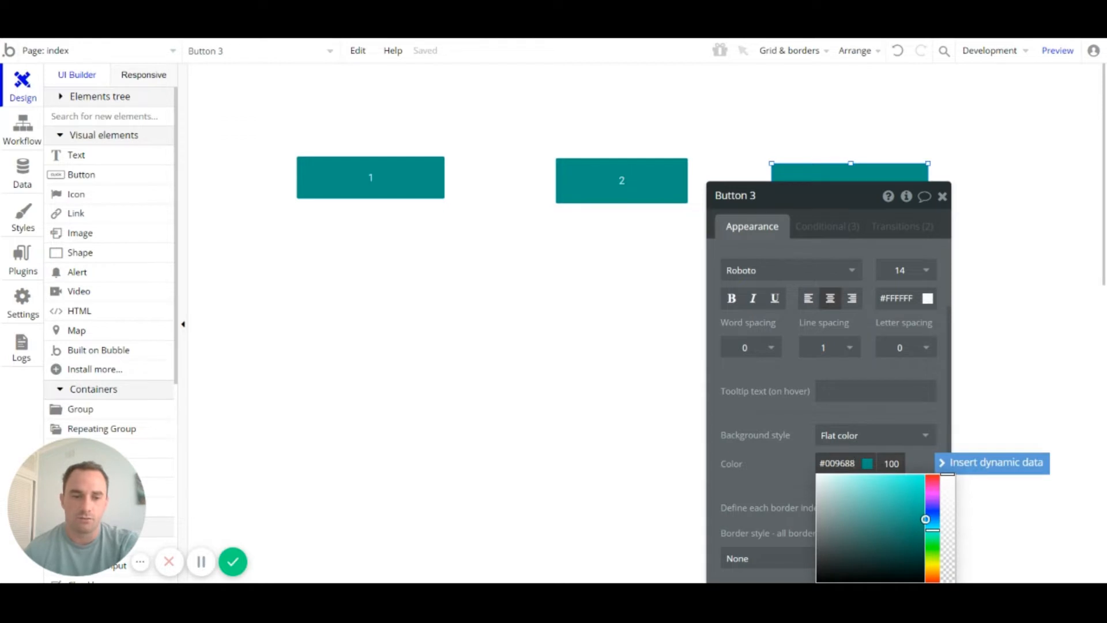
click(932, 476)
click(942, 196)
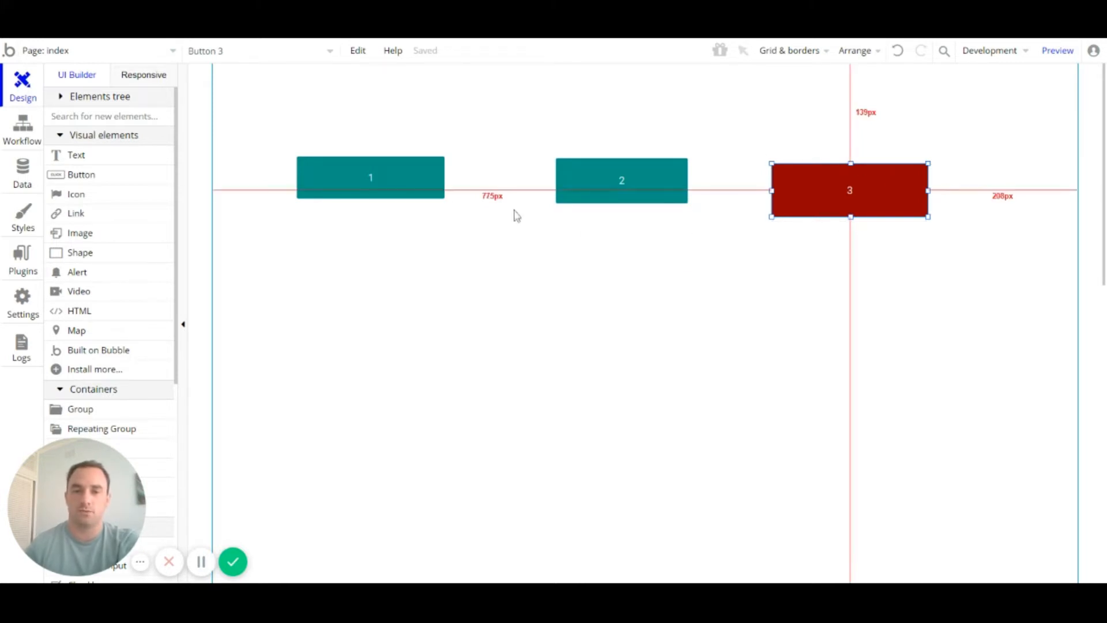
Step: Change the Standard Button style colour to near-black #1E1F1F
click(23, 228)
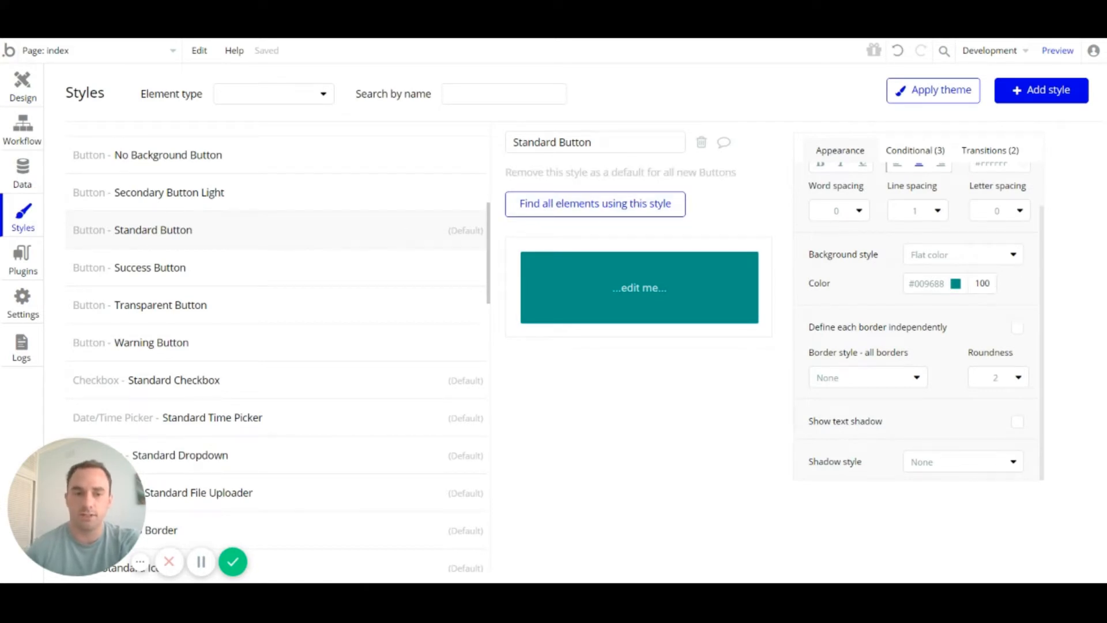
click(928, 283)
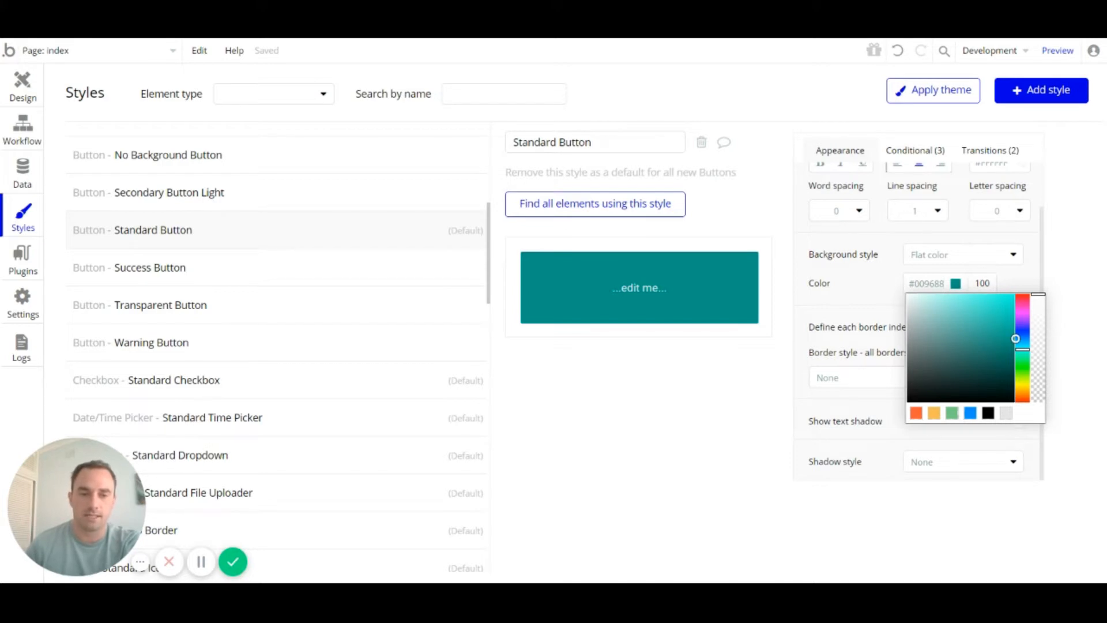
drag(1015, 339, 910, 389)
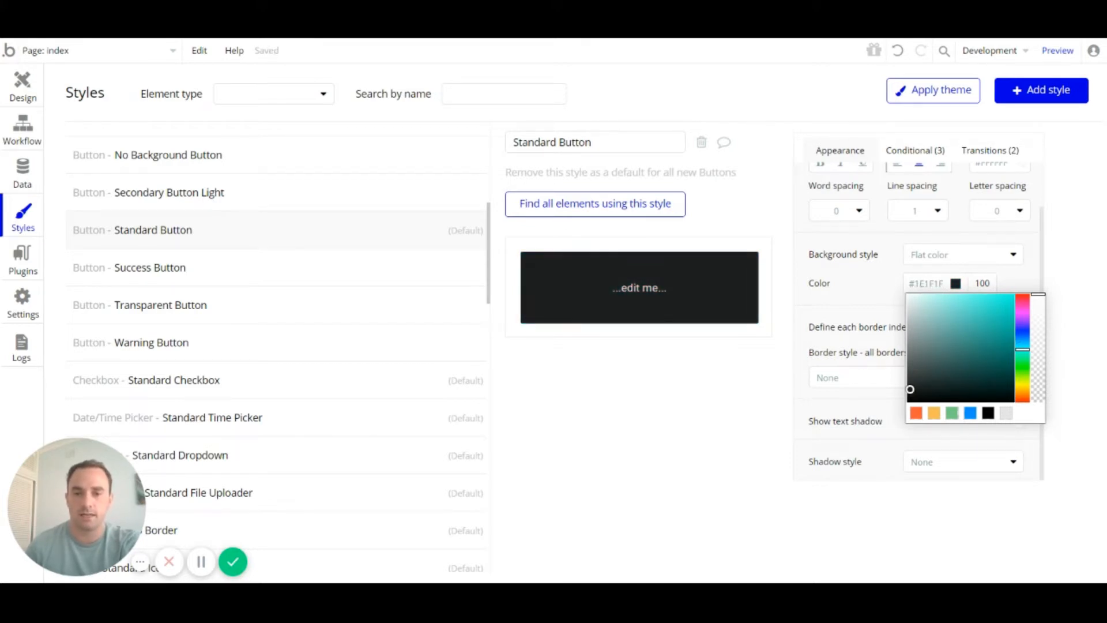
click(702, 391)
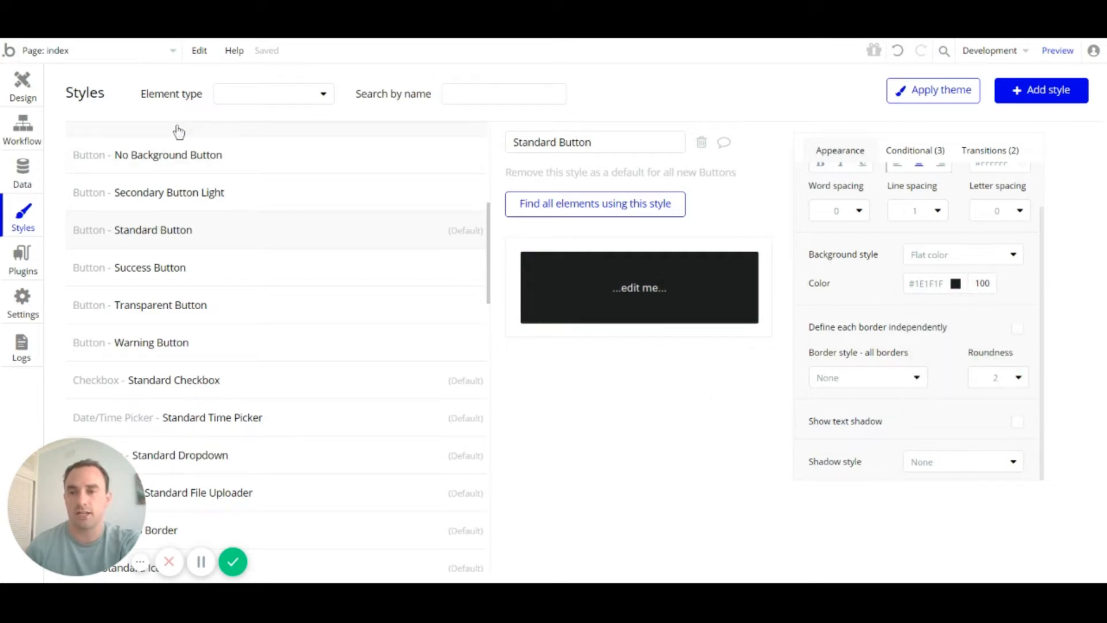
click(16, 82)
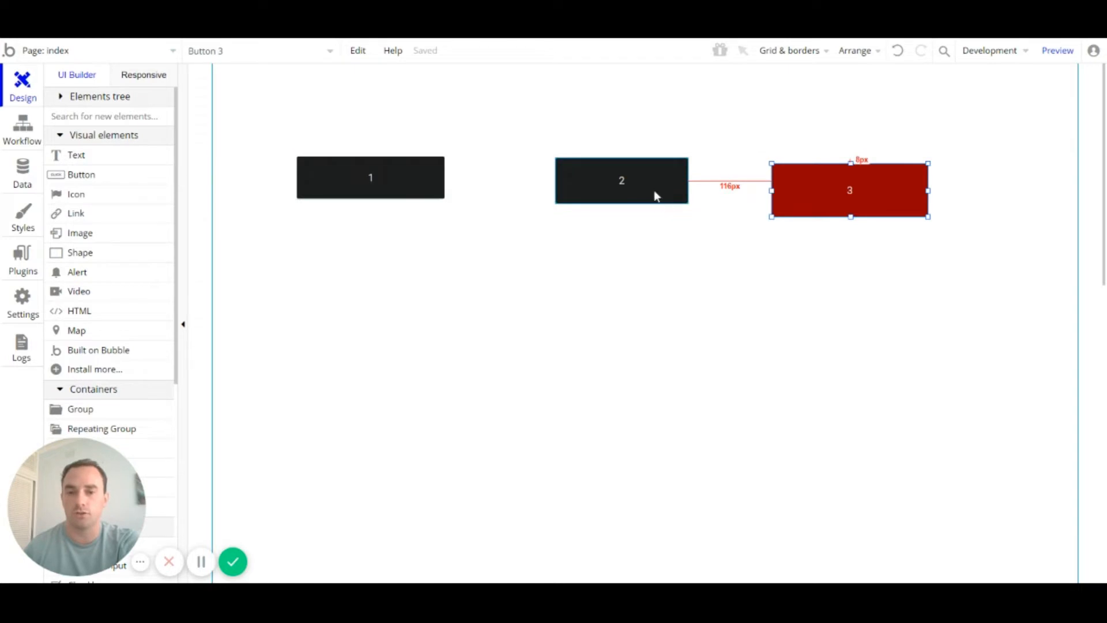
Step: Set button 3 back to the Standard Button style, then undo twice so all buttons are teal
double_click(880, 211)
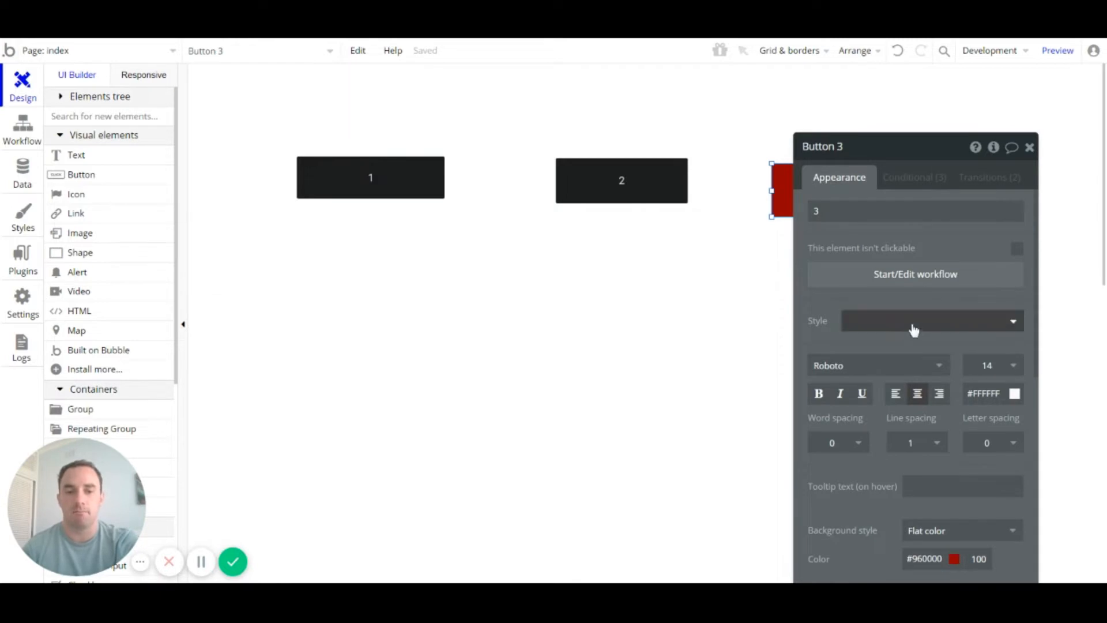
drag(919, 155, 978, 129)
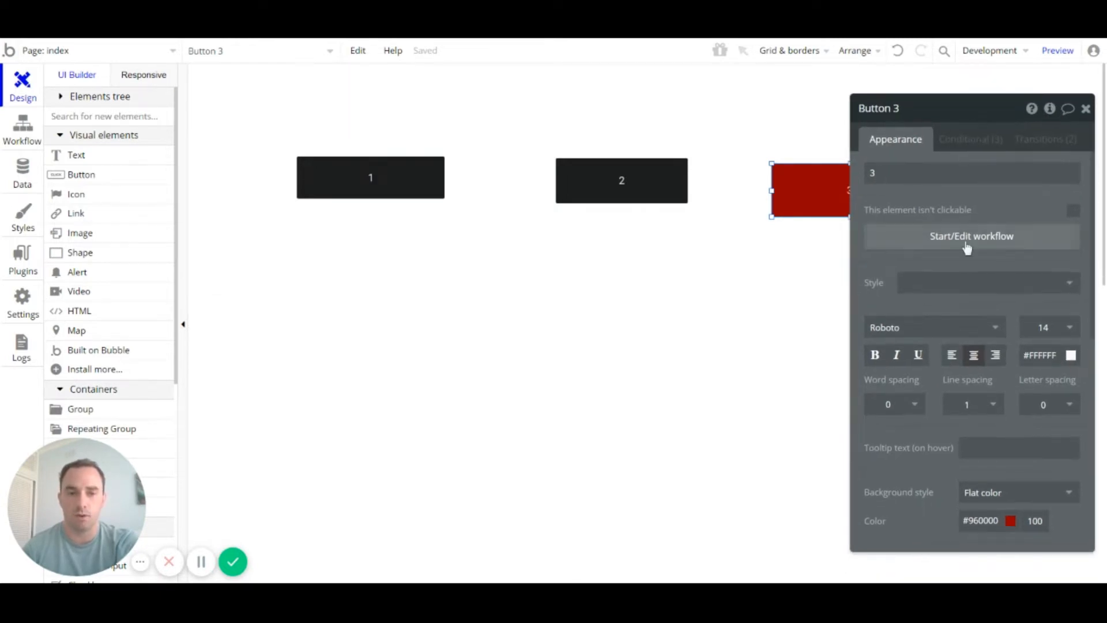
click(965, 294)
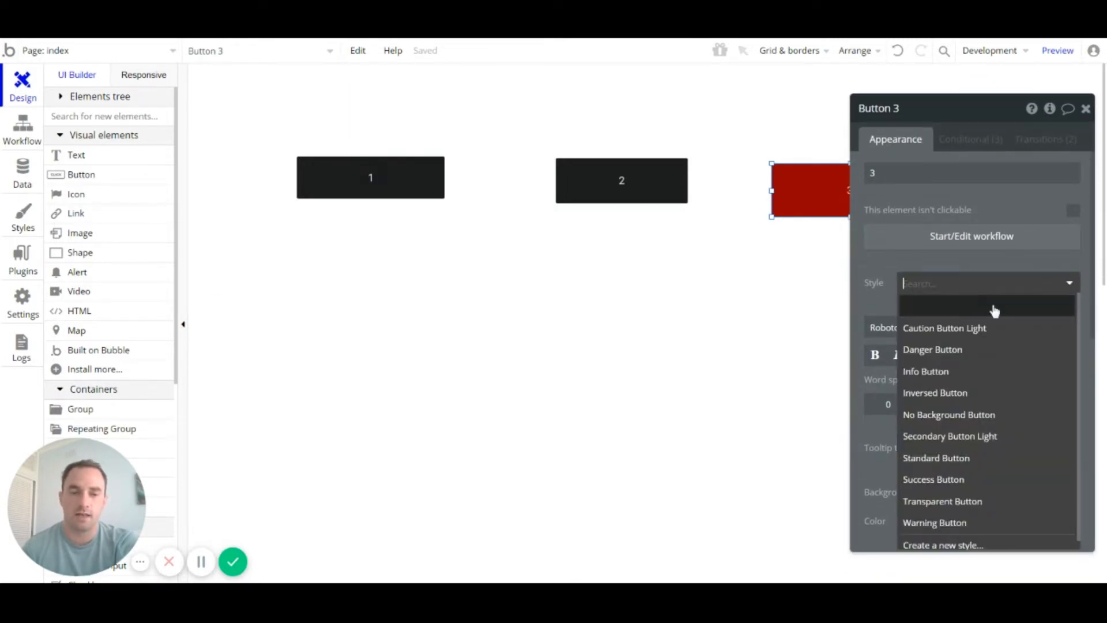
click(951, 459)
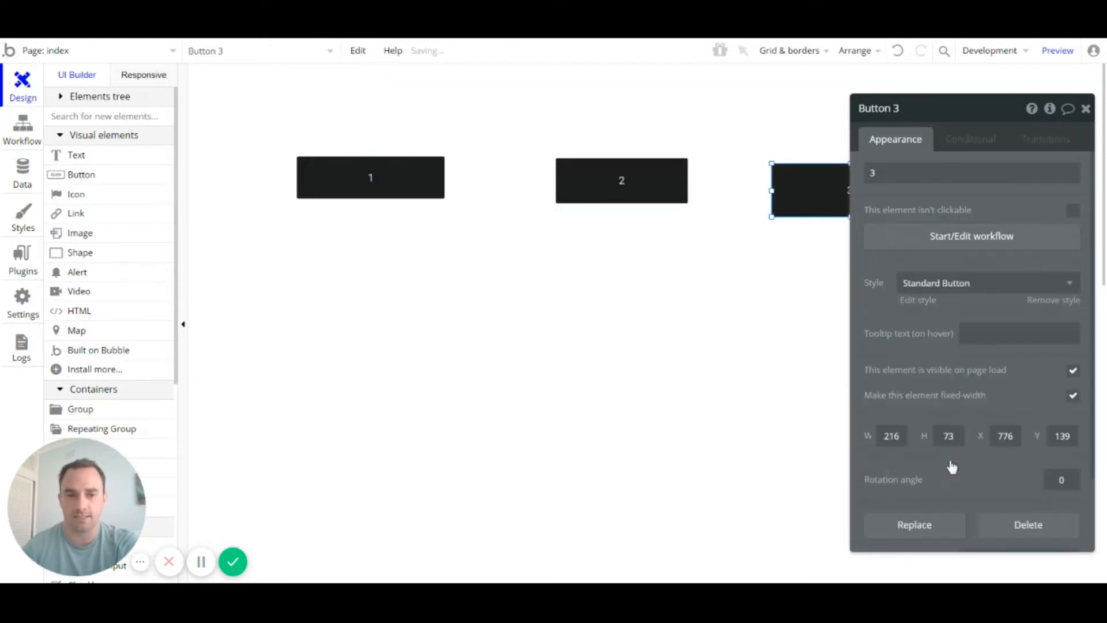
click(1085, 108)
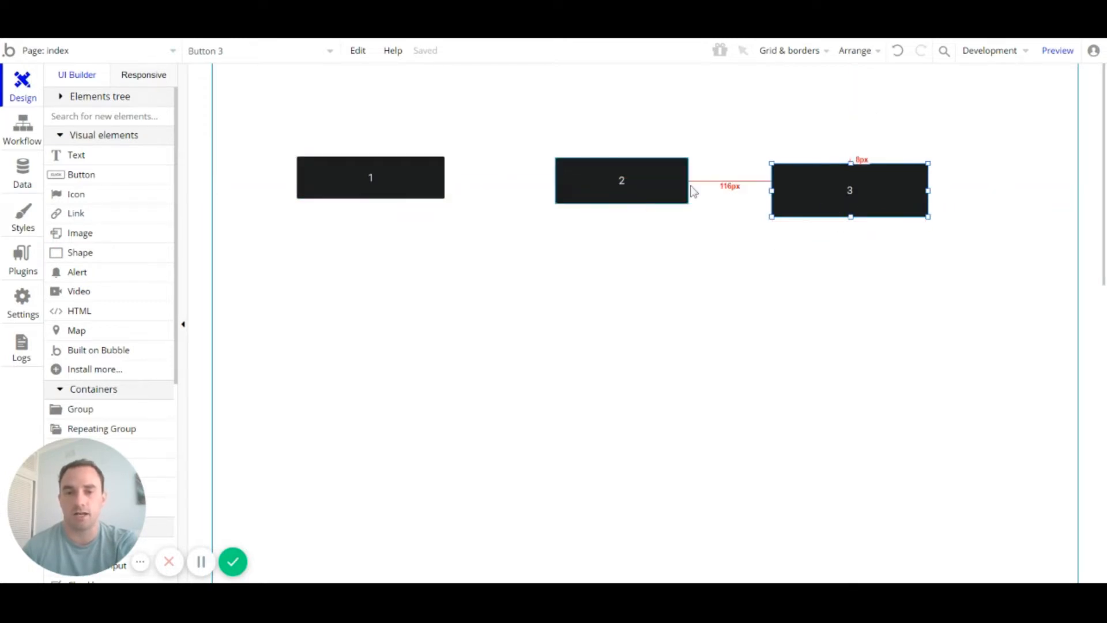
click(900, 52)
click(900, 53)
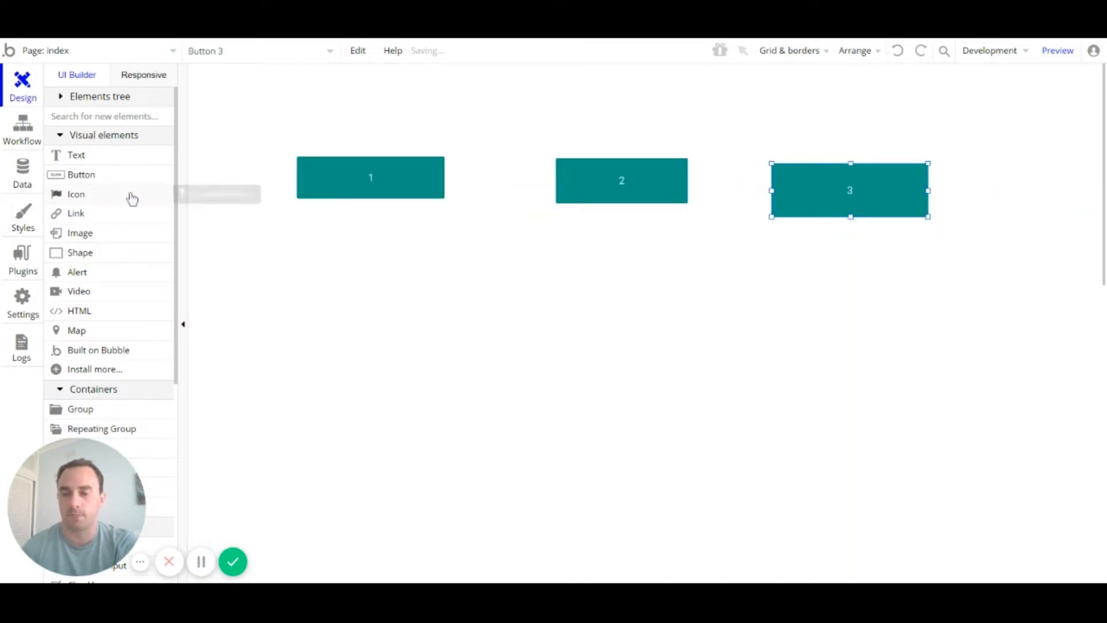
Step: Go through the Workflow and Data tabs to Styles, showing Standard Button's teal #009688
click(27, 144)
click(25, 168)
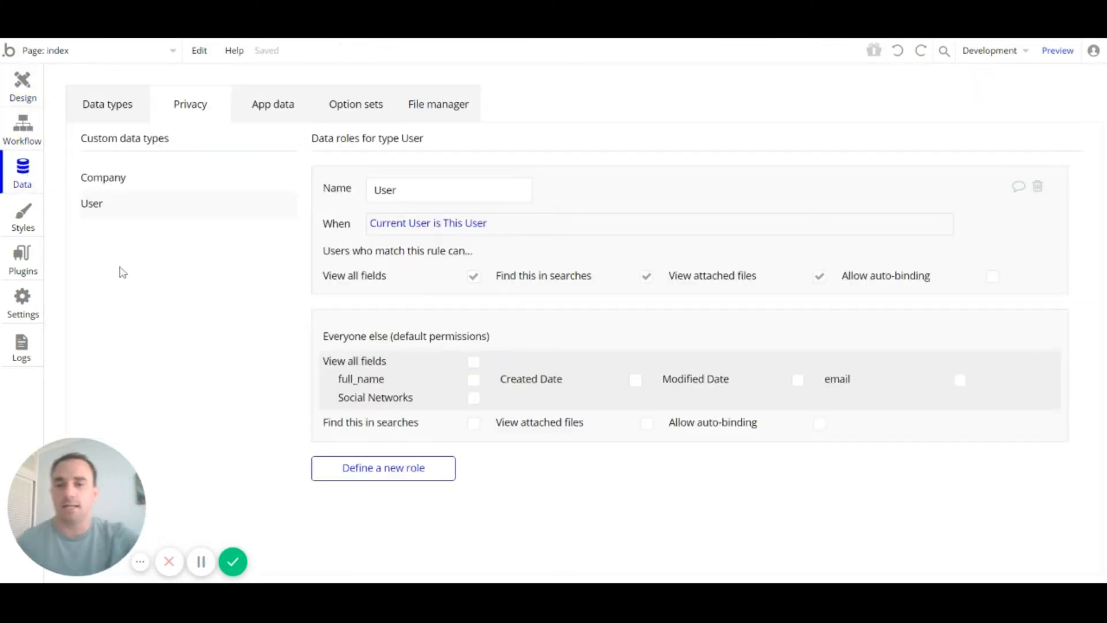
click(18, 222)
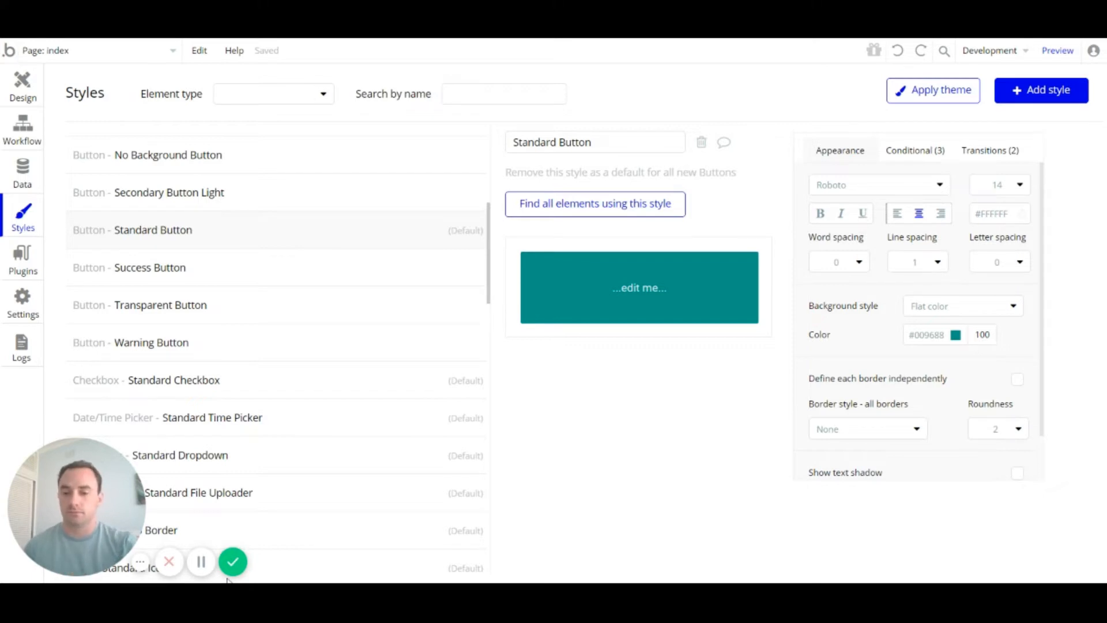
Step: Delete buttons 1, 2 and 3 from the index page
click(27, 95)
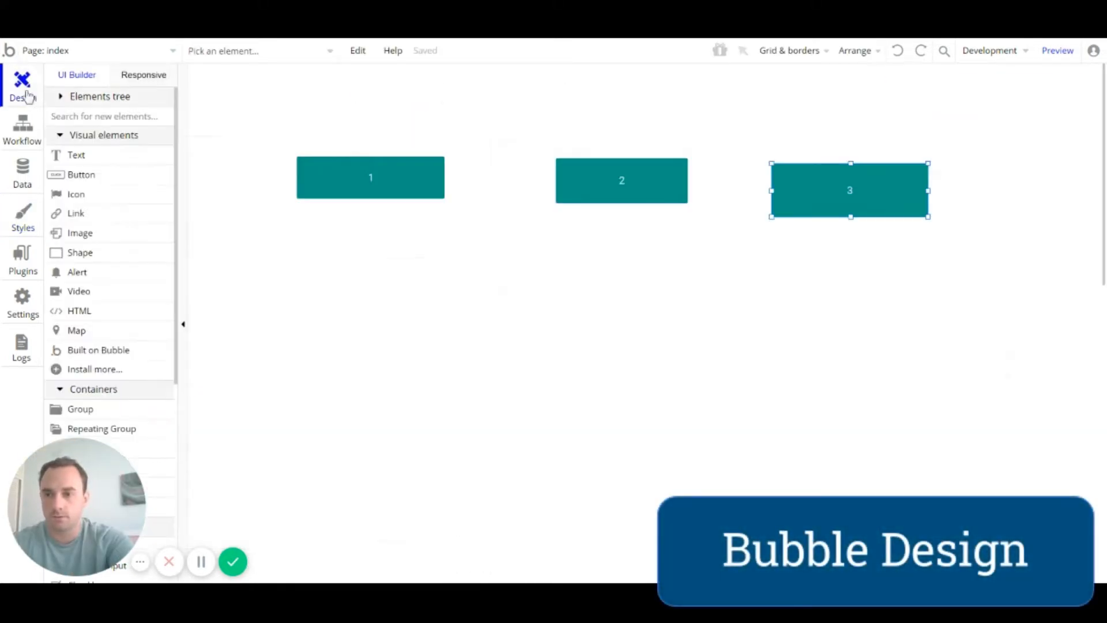
click(356, 187)
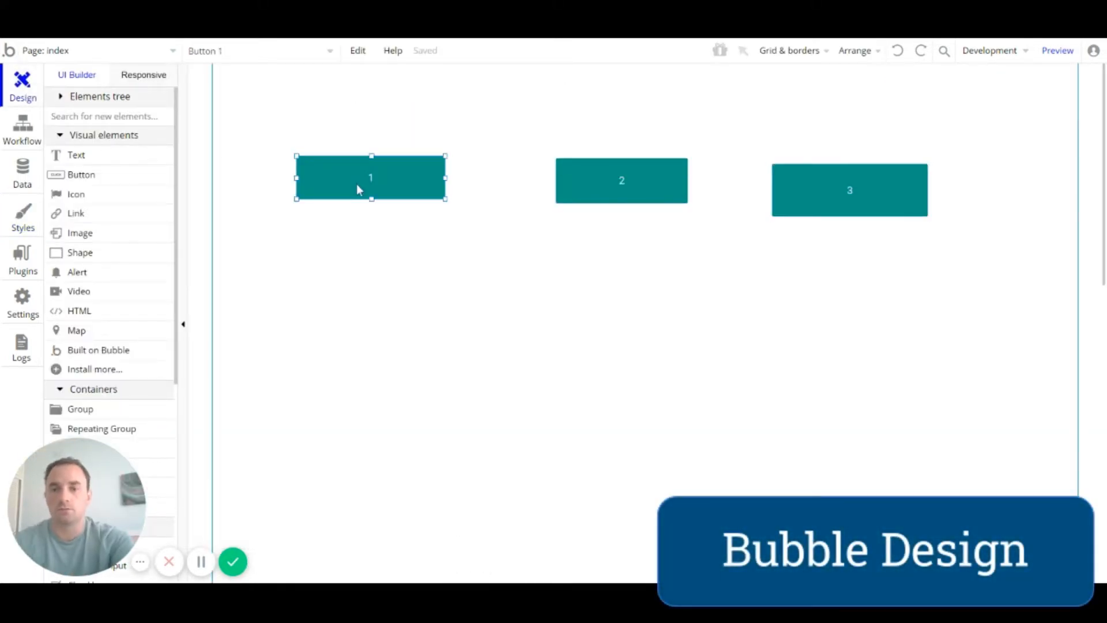
key(Delete)
click(600, 181)
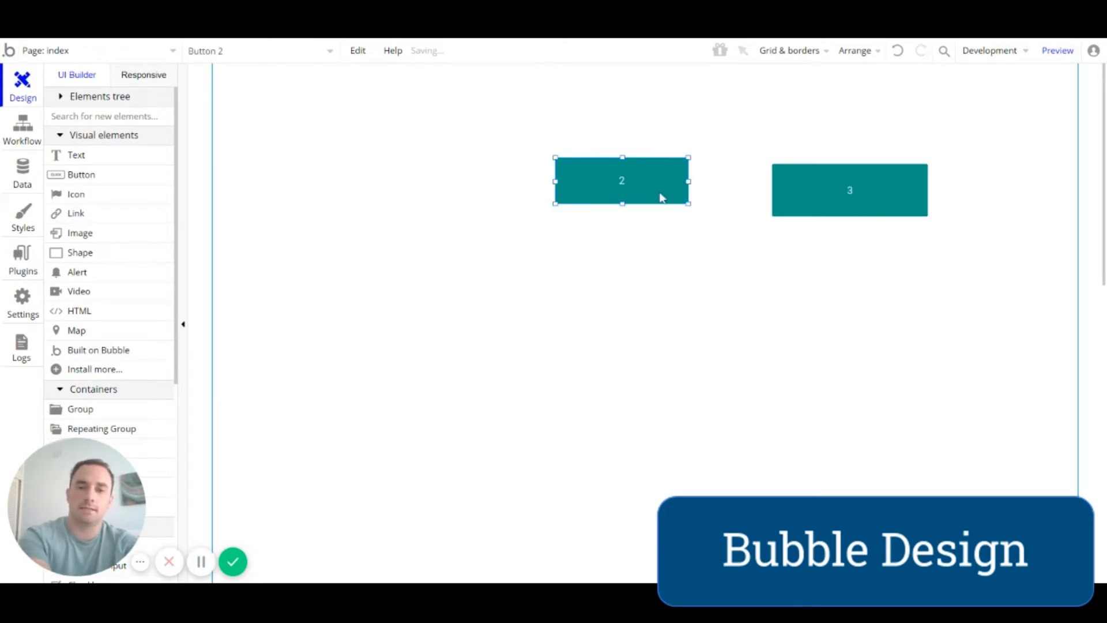
key(Delete)
click(861, 193)
key(Delete)
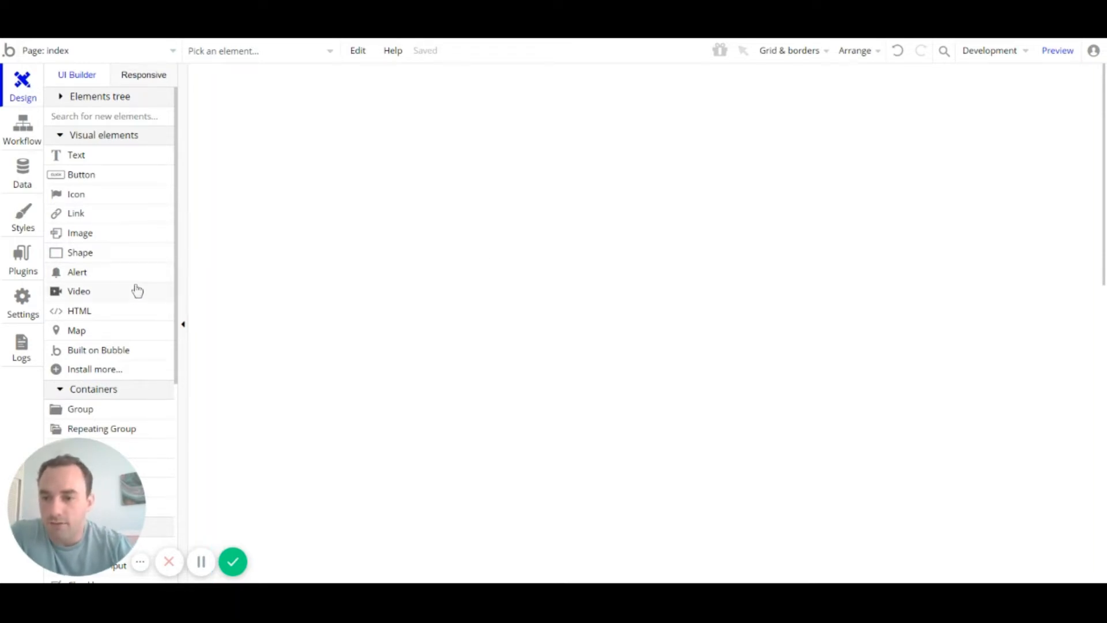
Step: Draw a small Group container near the top-left of the index page
scroll(137, 291, down, 3)
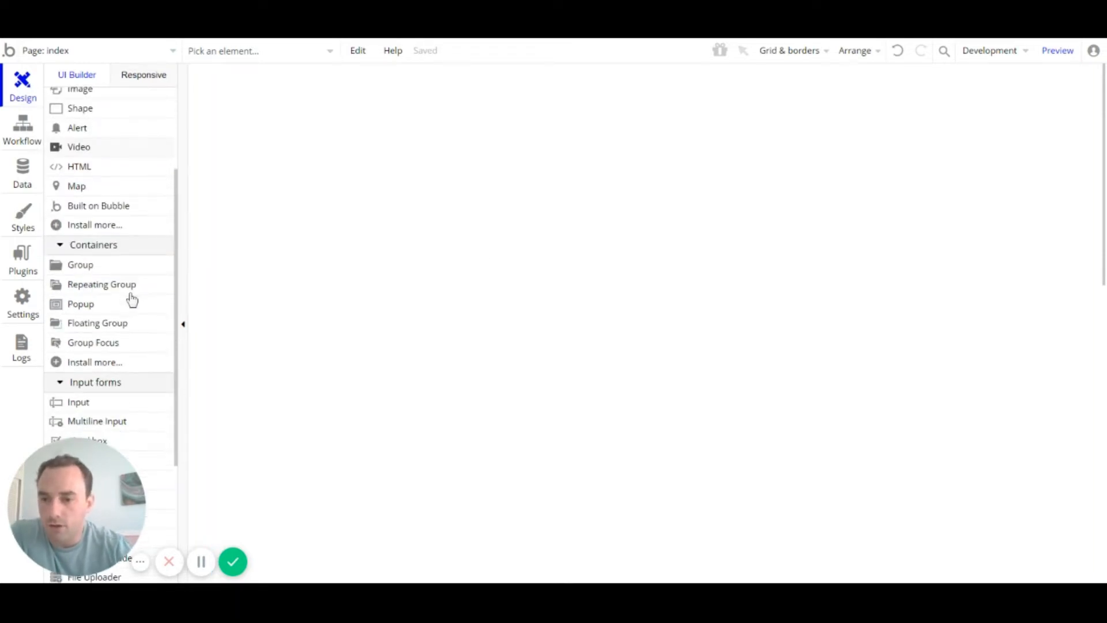
click(103, 271)
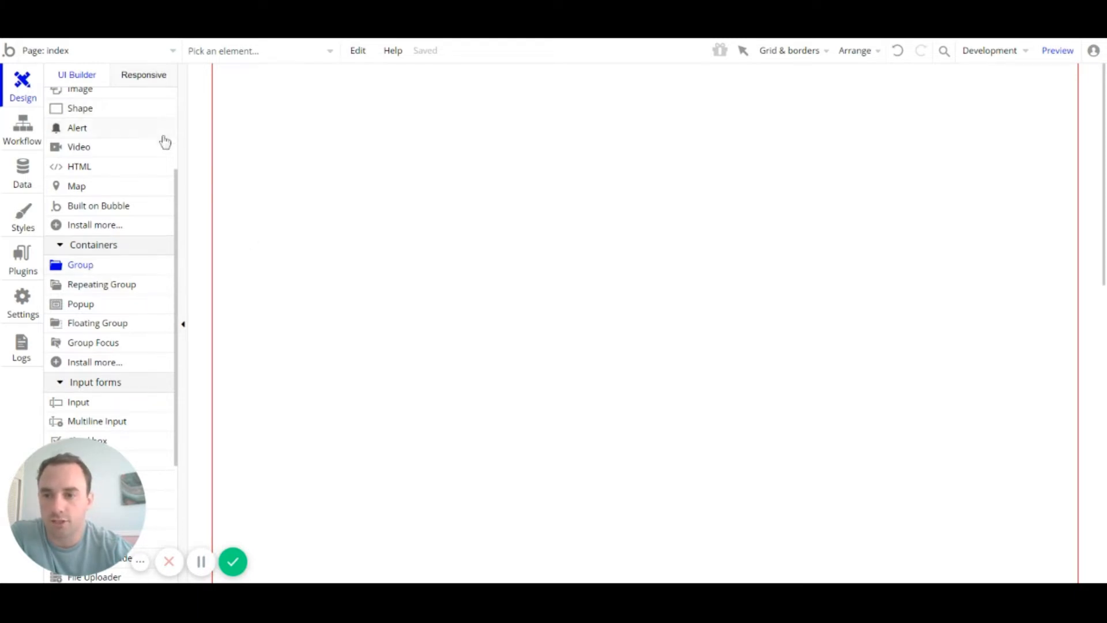
scroll(144, 167, up, 3)
drag(329, 101, 389, 118)
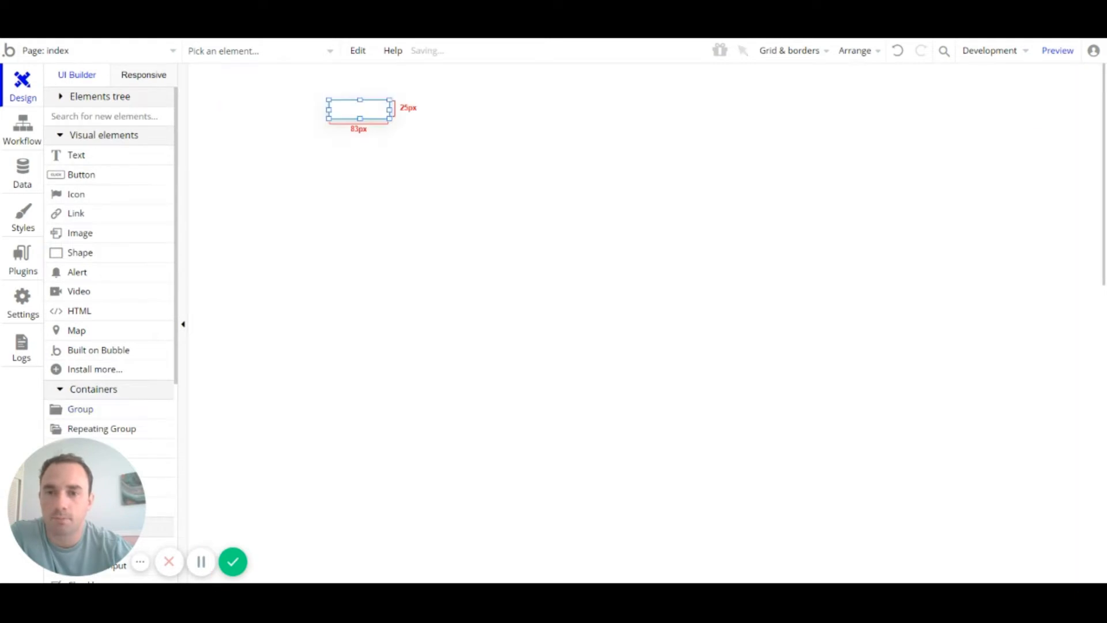
Step: Inspect the index page settings, selecting its 1200 px width value, then close them
click(329, 187)
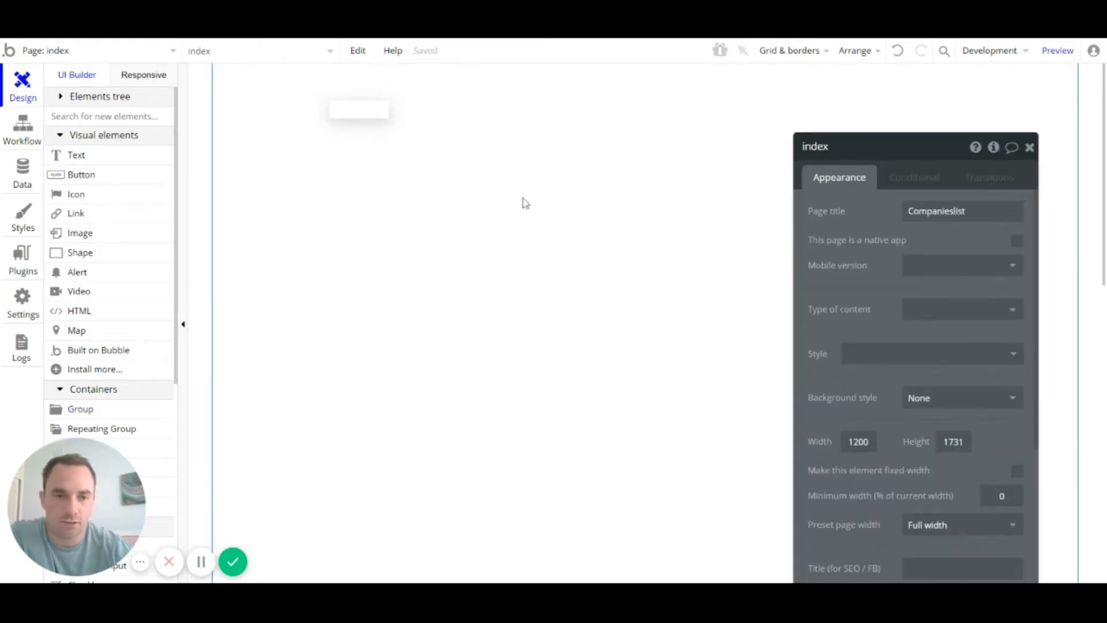
drag(858, 161, 847, 95)
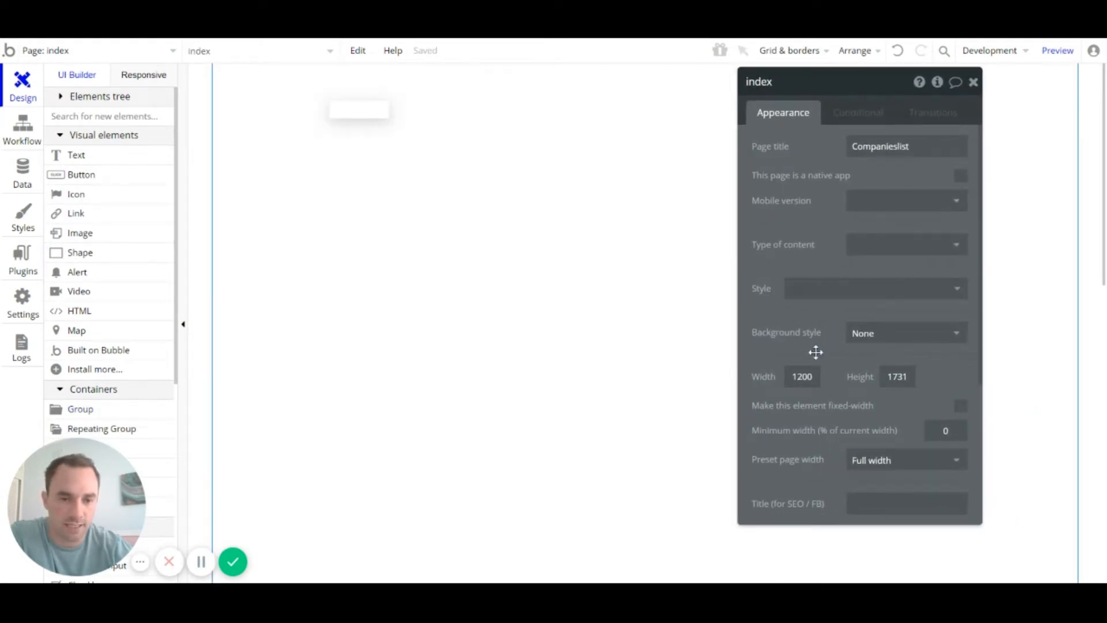
click(801, 376)
drag(792, 376, 812, 377)
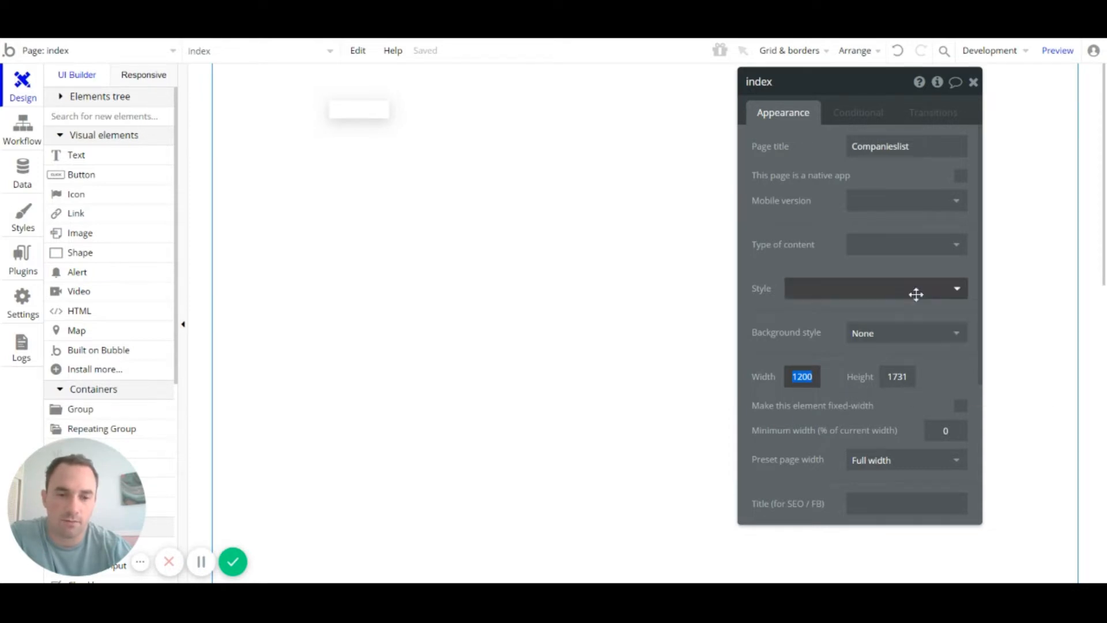
click(972, 82)
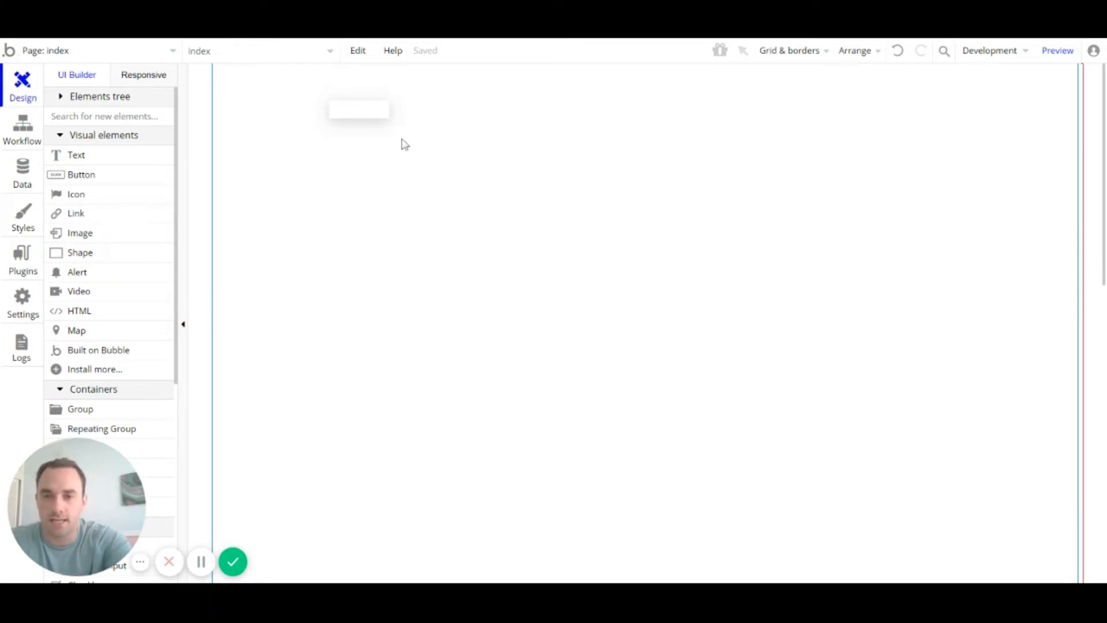
Step: Move the group toward the top-left and enlarge it to 795 by 110 px
click(361, 120)
drag(361, 119, 289, 105)
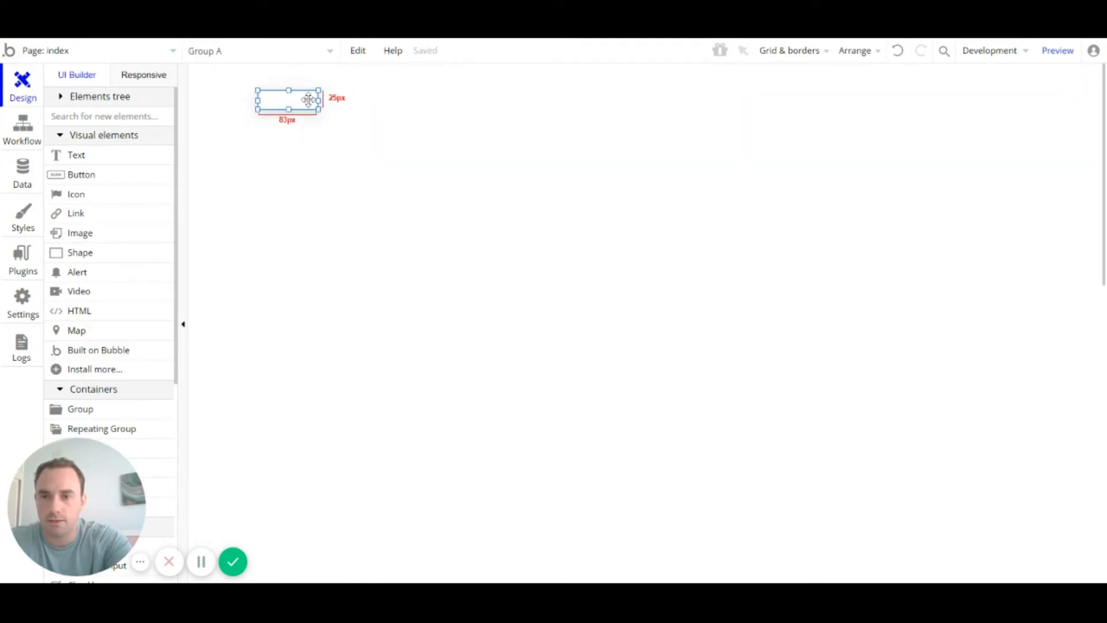
double_click(308, 99)
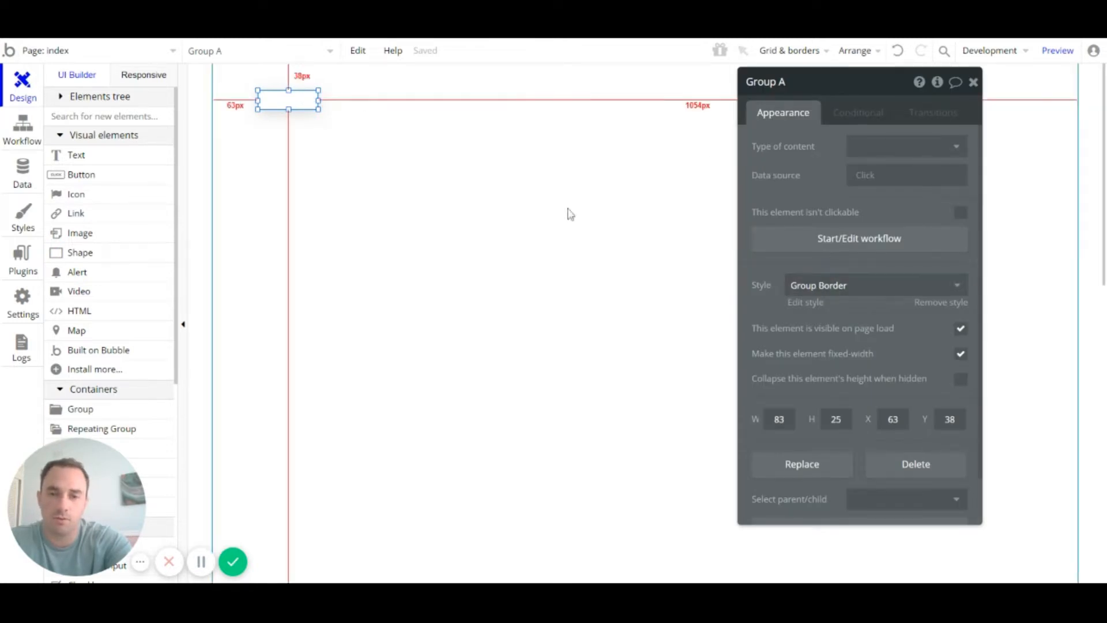
drag(319, 109, 838, 171)
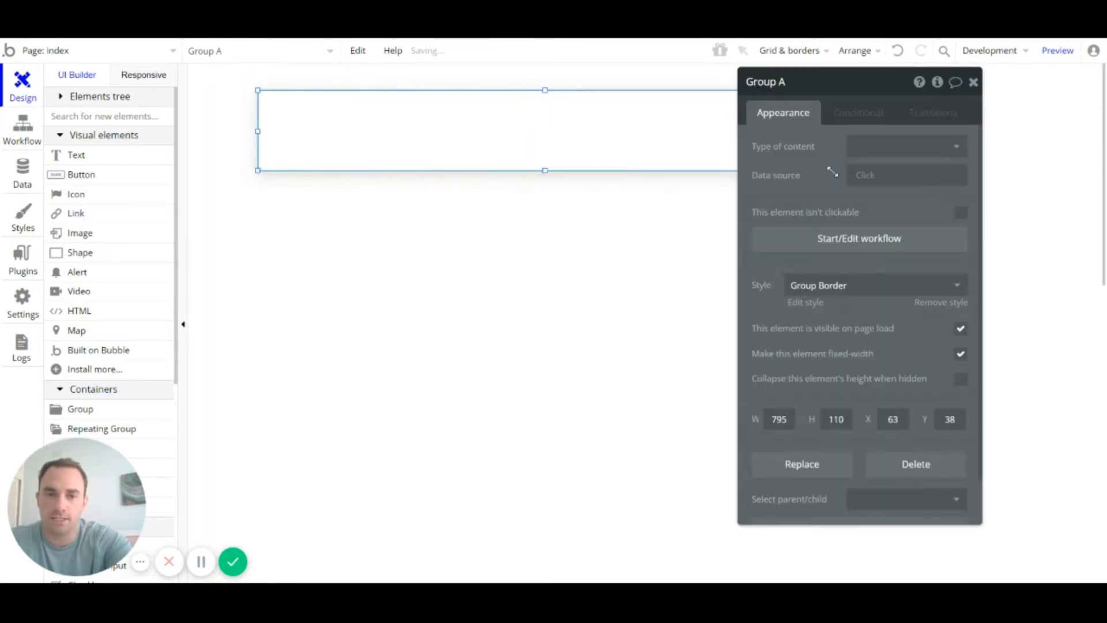
click(631, 262)
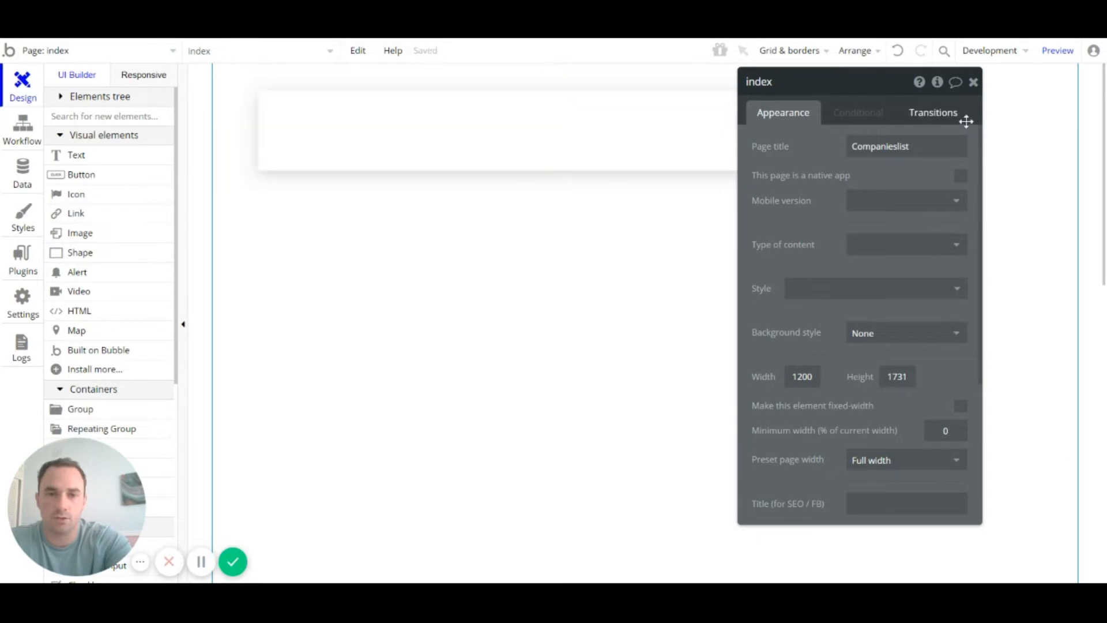
click(973, 84)
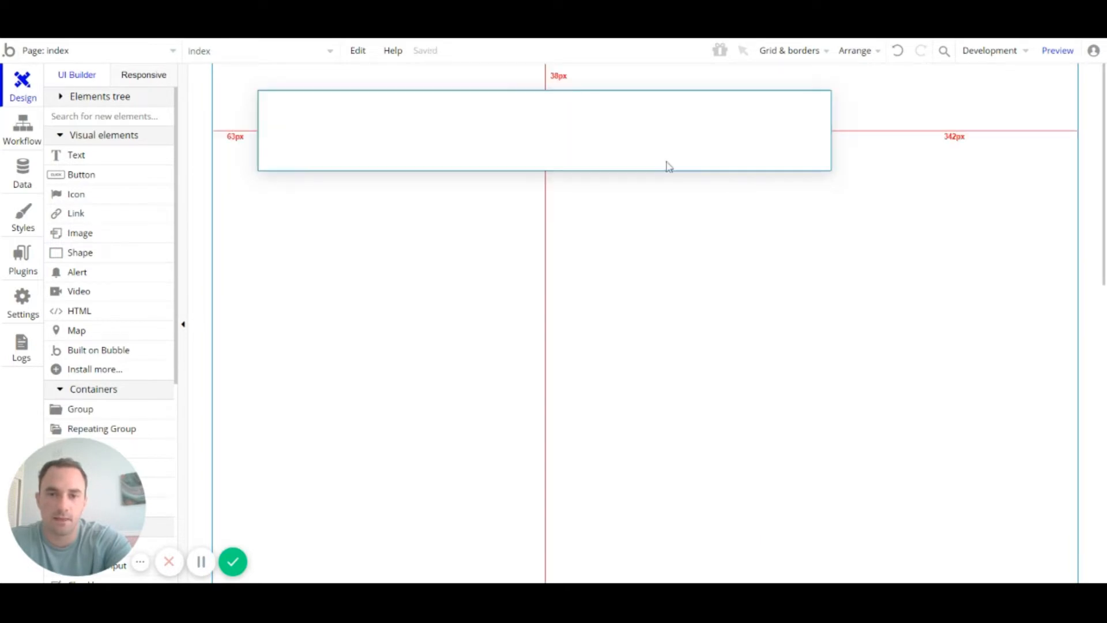
Step: Stretch the group across the full page width and nudge it up to Y 0
click(266, 128)
drag(259, 132, 213, 132)
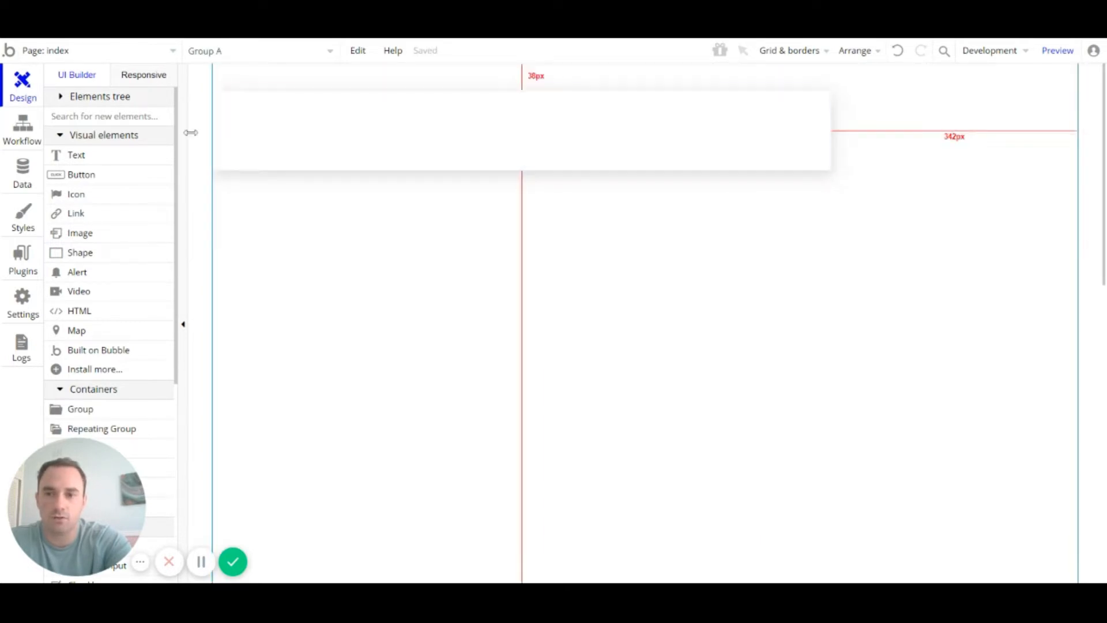
click(835, 131)
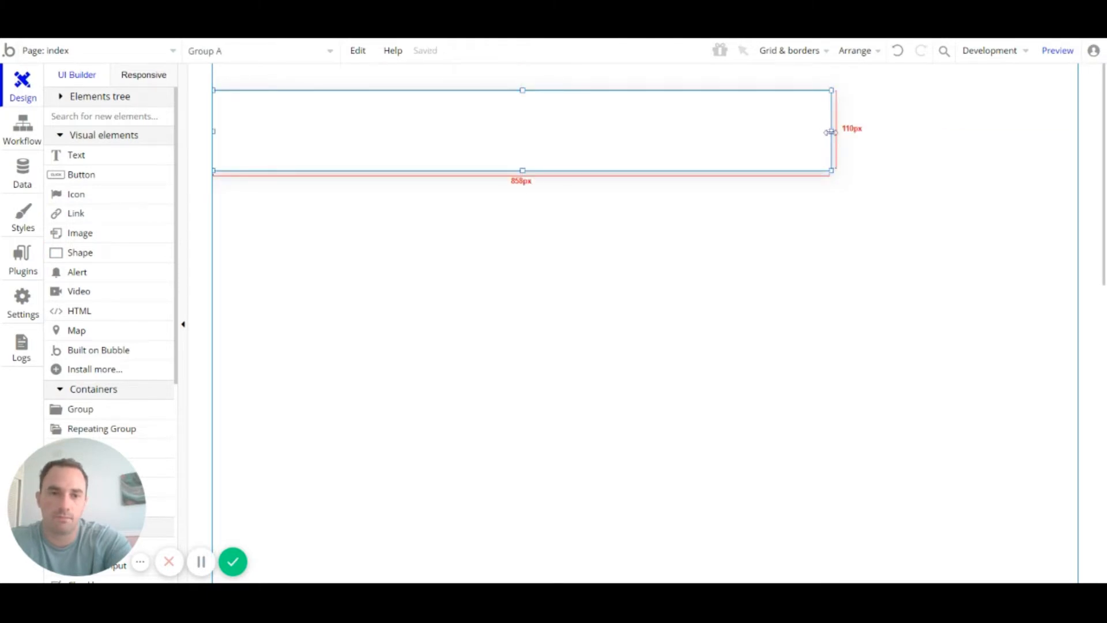
drag(831, 131, 1078, 130)
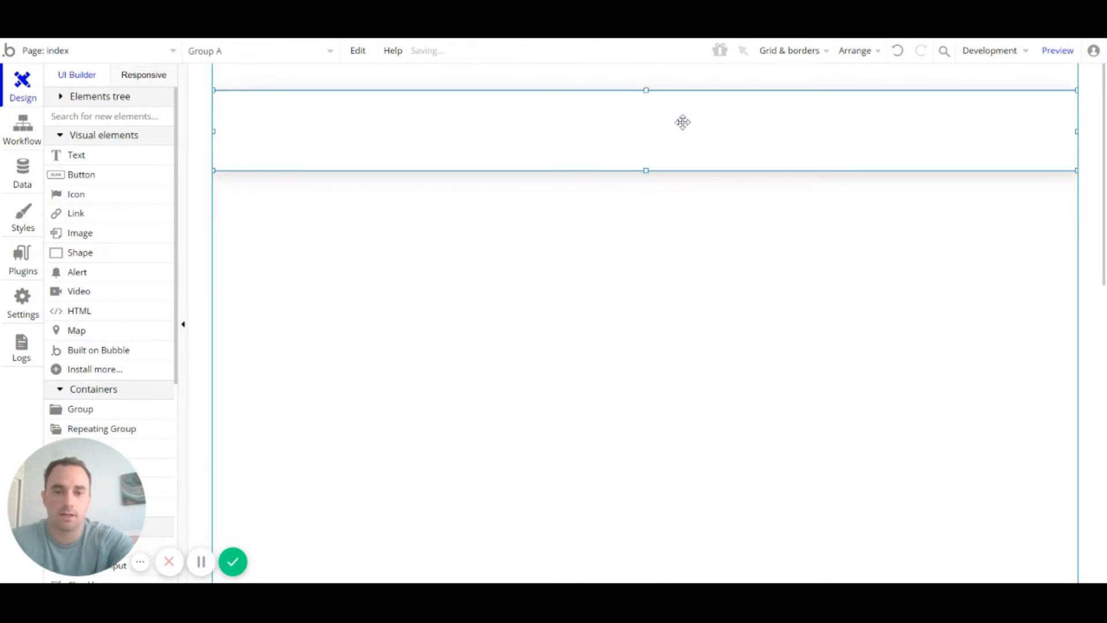
key(Up)
key(Up)
key(Up)
key(Up)
key(Up)
key(Up)
key(Up)
key(Up)
key(Up)
key(Up)
key(Up)
key(Up)
key(Up)
key(Up)
key(Up)
key(Up)
key(Up)
key(Up)
key(Up)
key(Up)
key(Up)
key(Up)
key(Up)
key(Up)
key(Up)
key(Up)
key(Up)
key(Up)
key(Up)
key(Up)
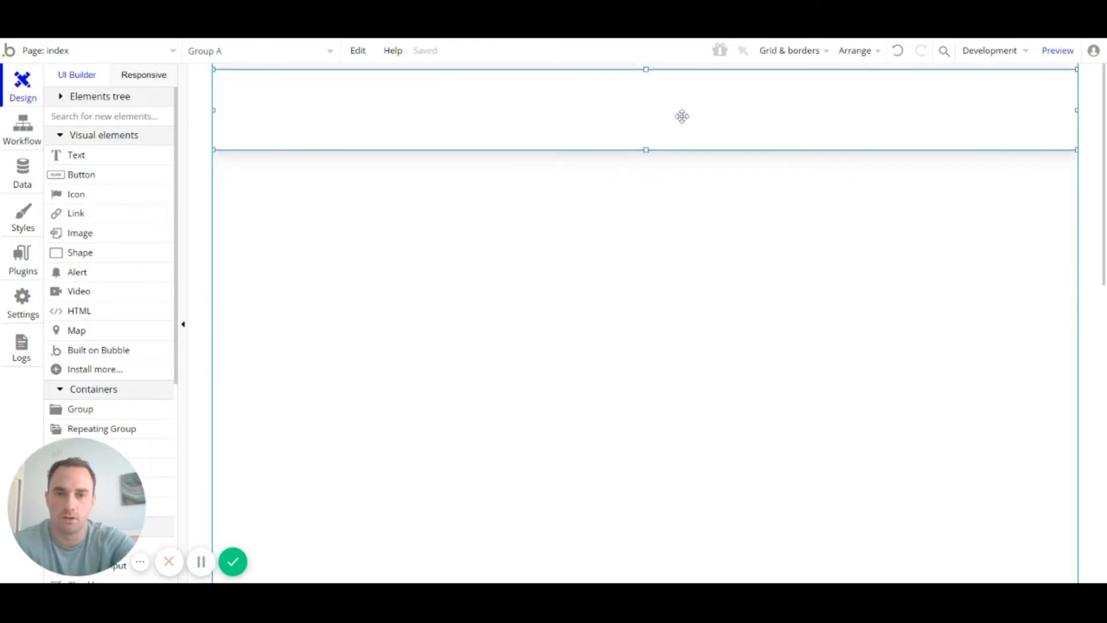
Step: Set Group A's height to 60 px in its property editor
double_click(614, 104)
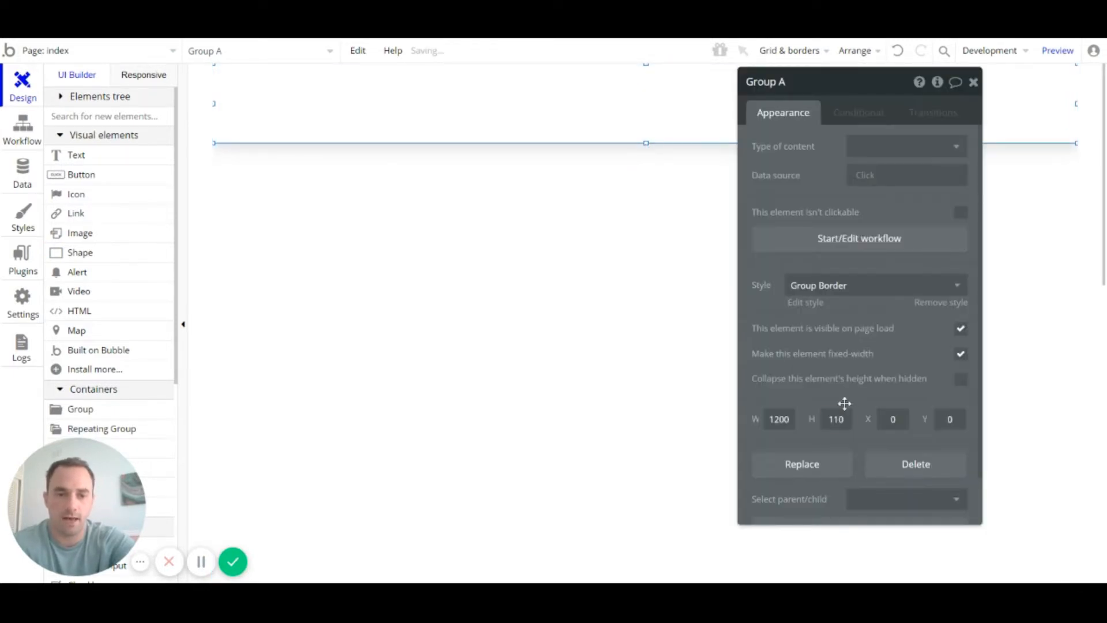
click(836, 419)
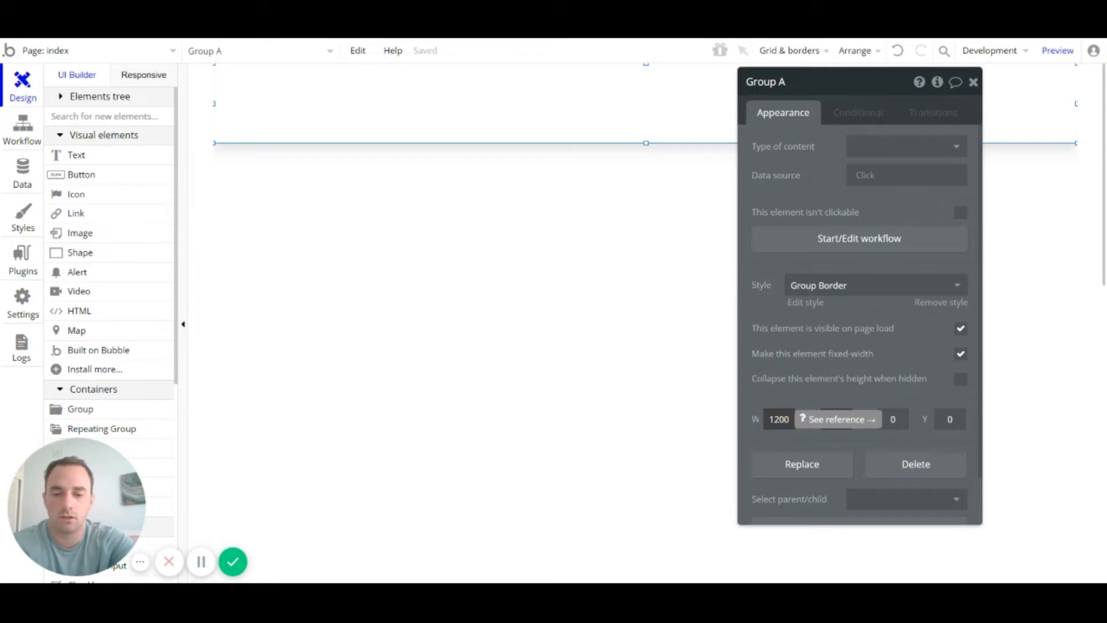
text(60)
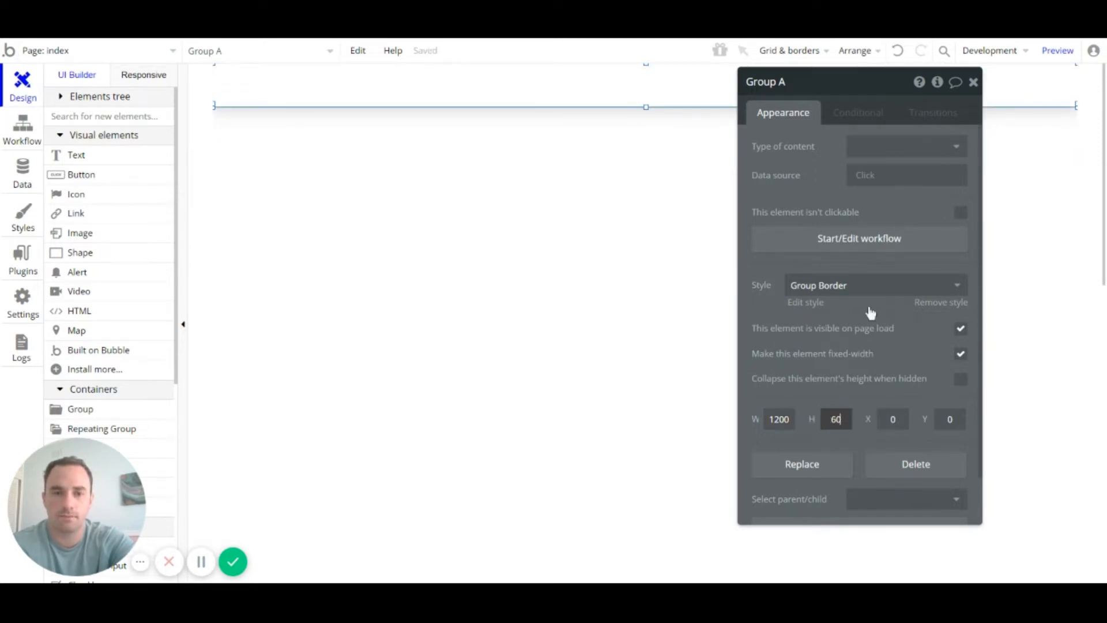
text(80)
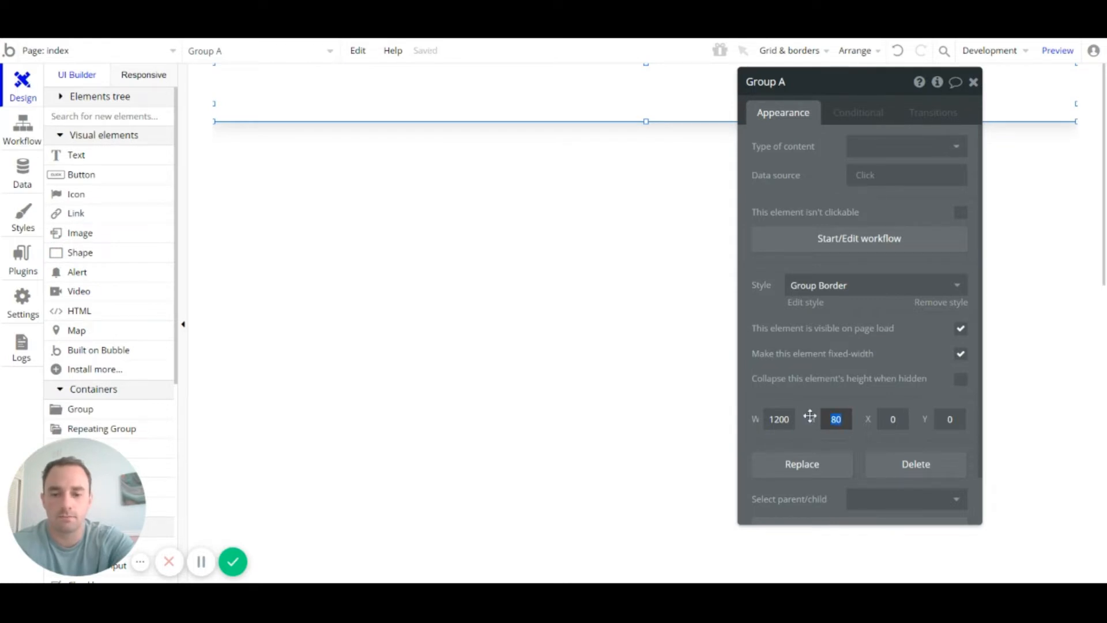
text(60)
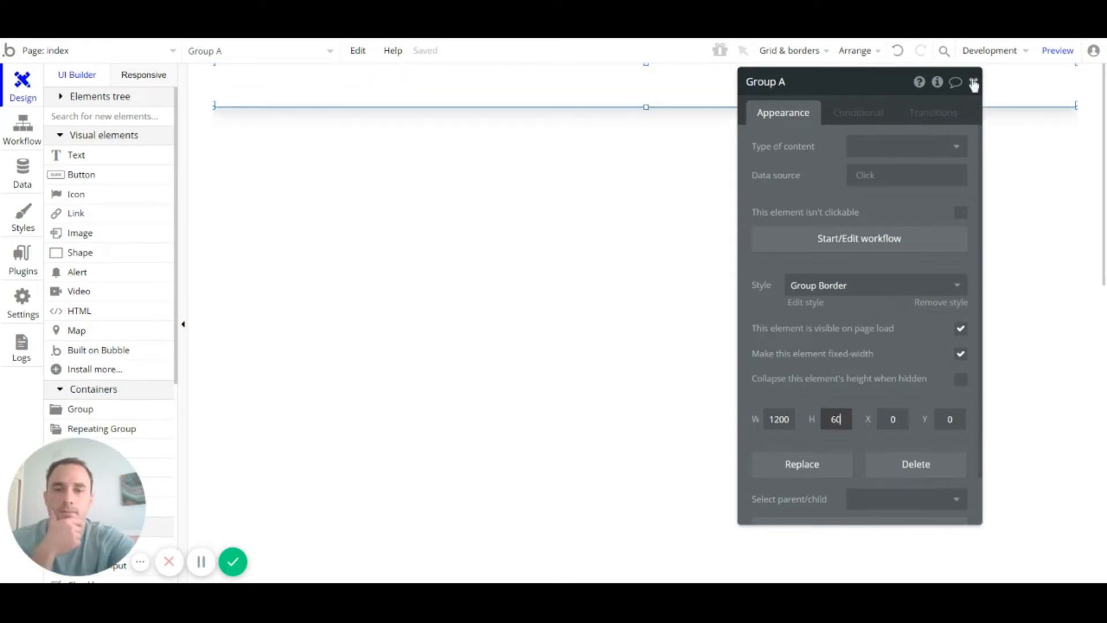
click(974, 85)
click(779, 181)
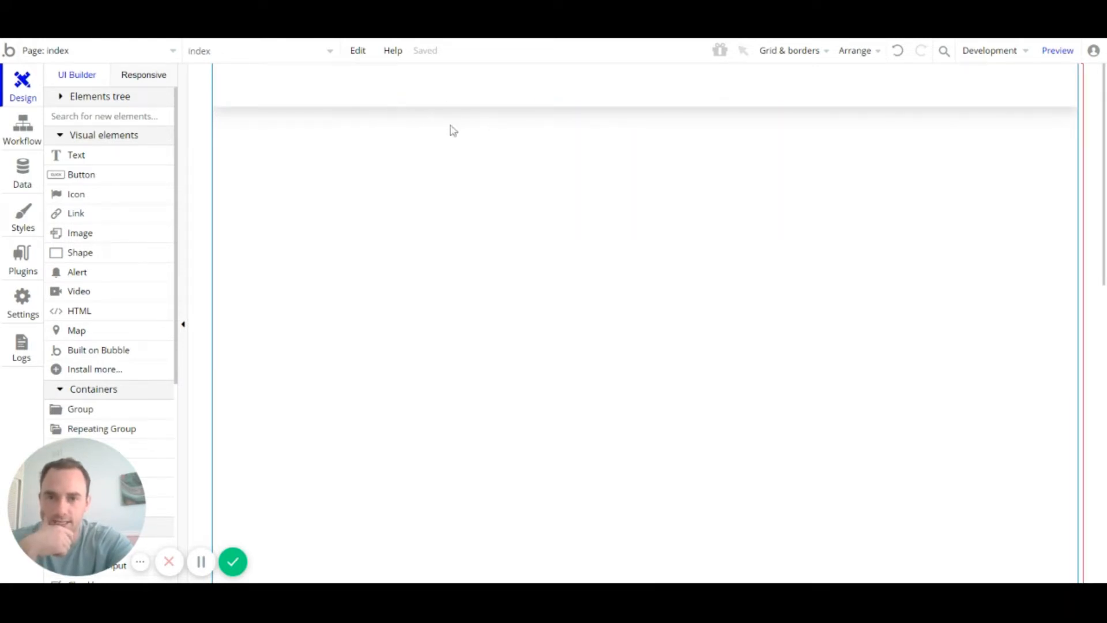
Step: Detach the header group from the Group Border style and set its shadow blur radius to 0
double_click(572, 99)
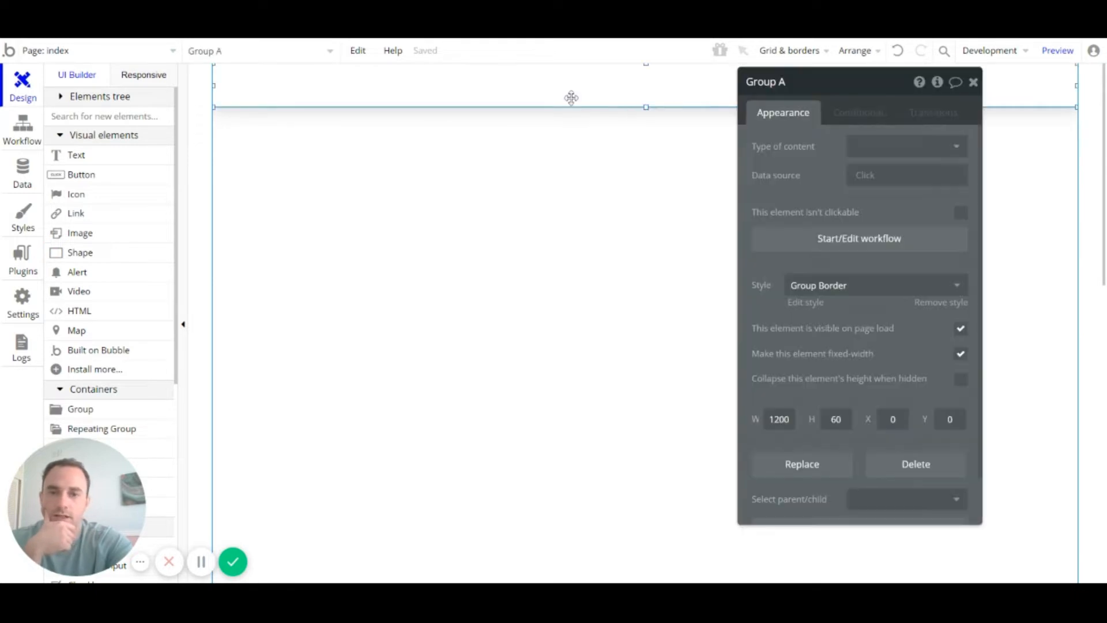
click(892, 292)
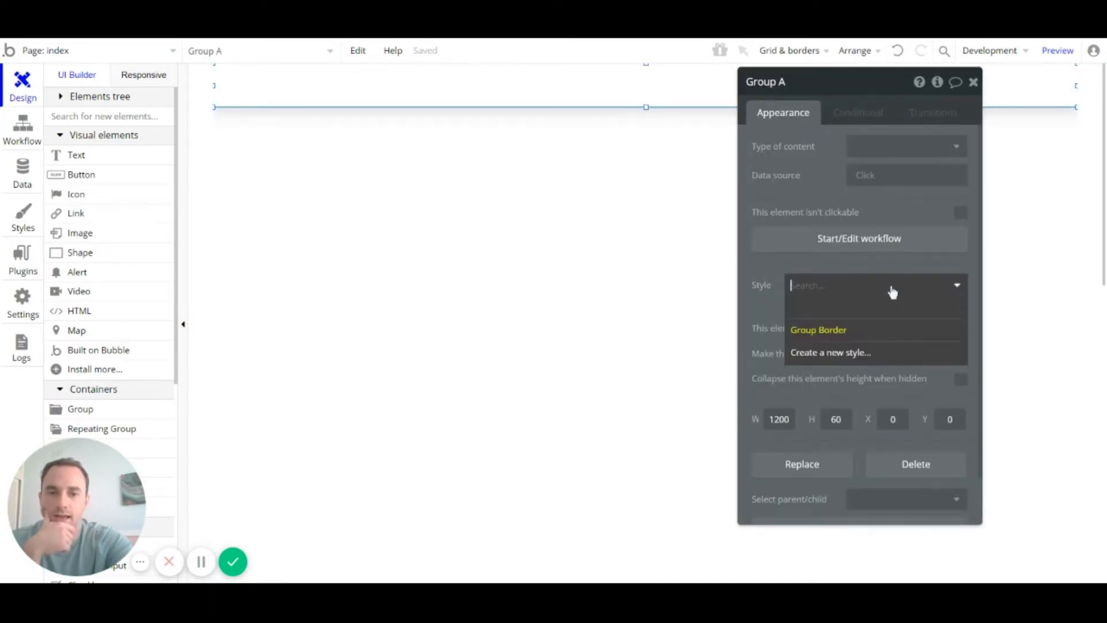
click(876, 318)
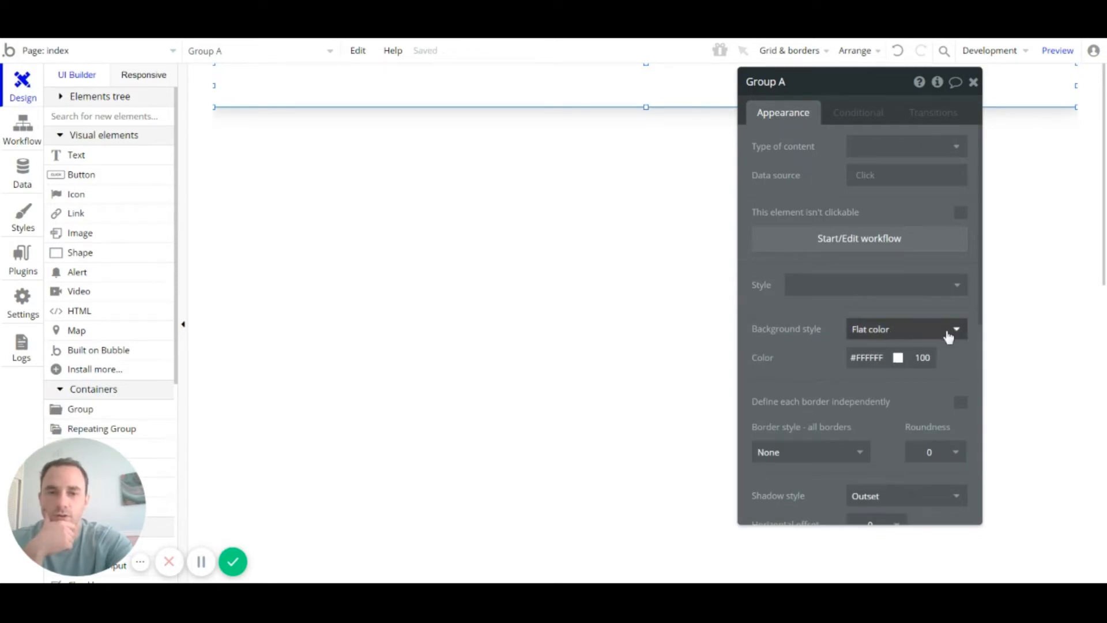
scroll(912, 324, down, 5)
scroll(916, 317, up, 4)
scroll(921, 312, down, 3)
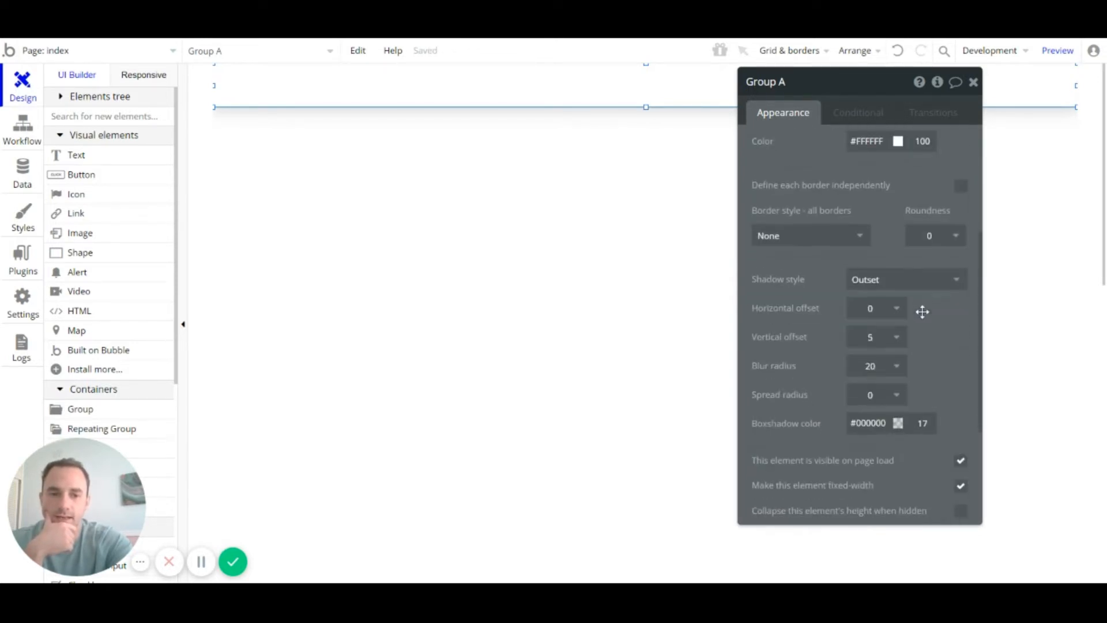
click(897, 367)
click(891, 390)
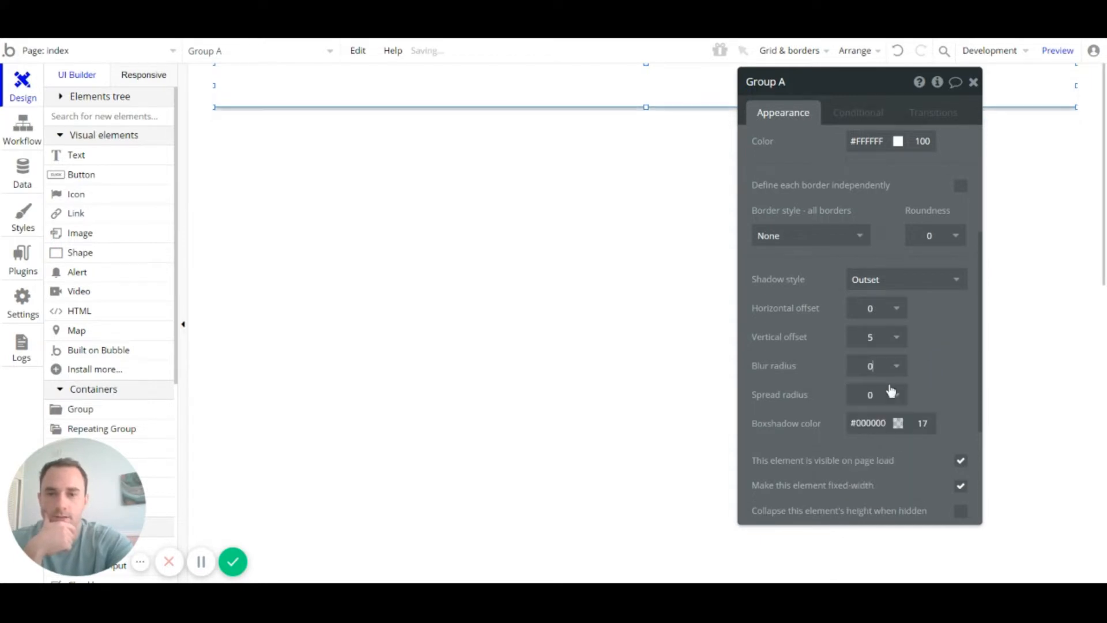
Step: Set the header group's shadow style to None
click(578, 363)
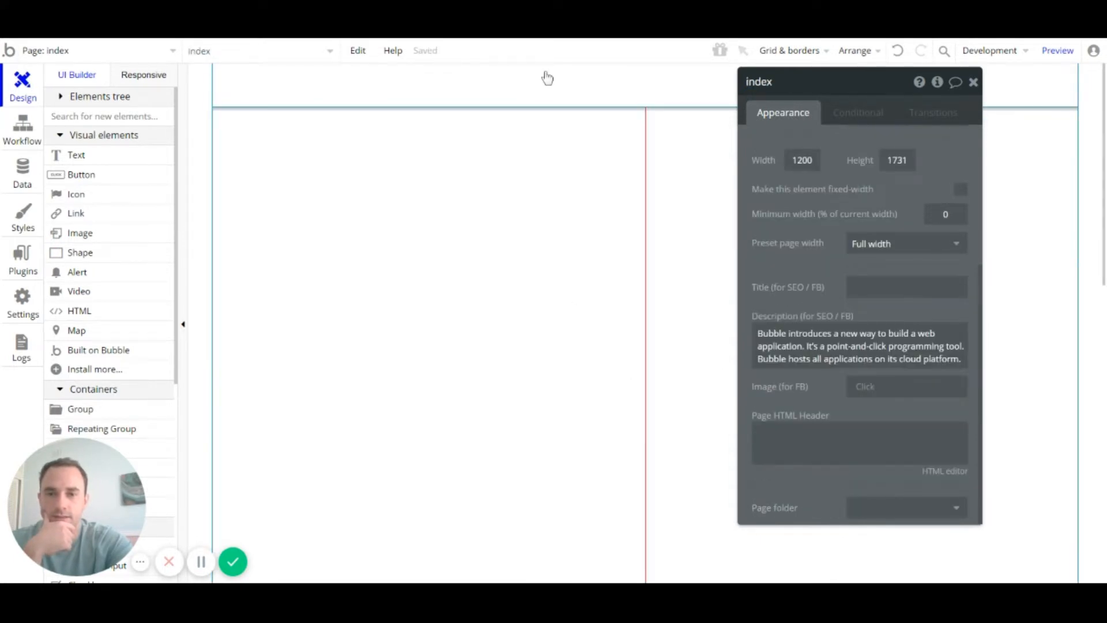
click(584, 111)
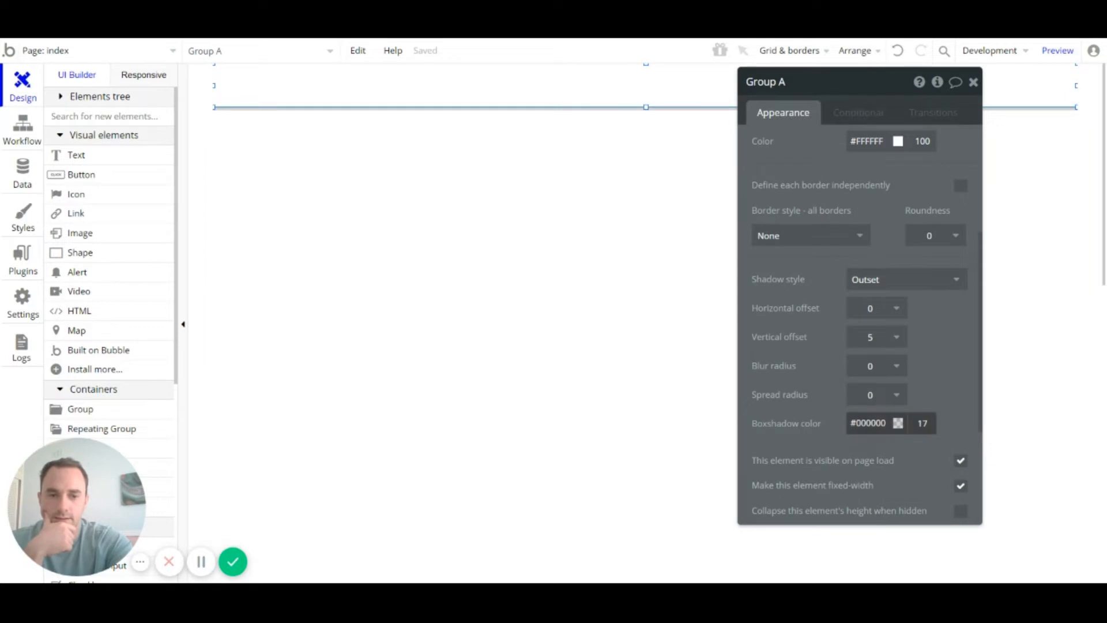
click(939, 278)
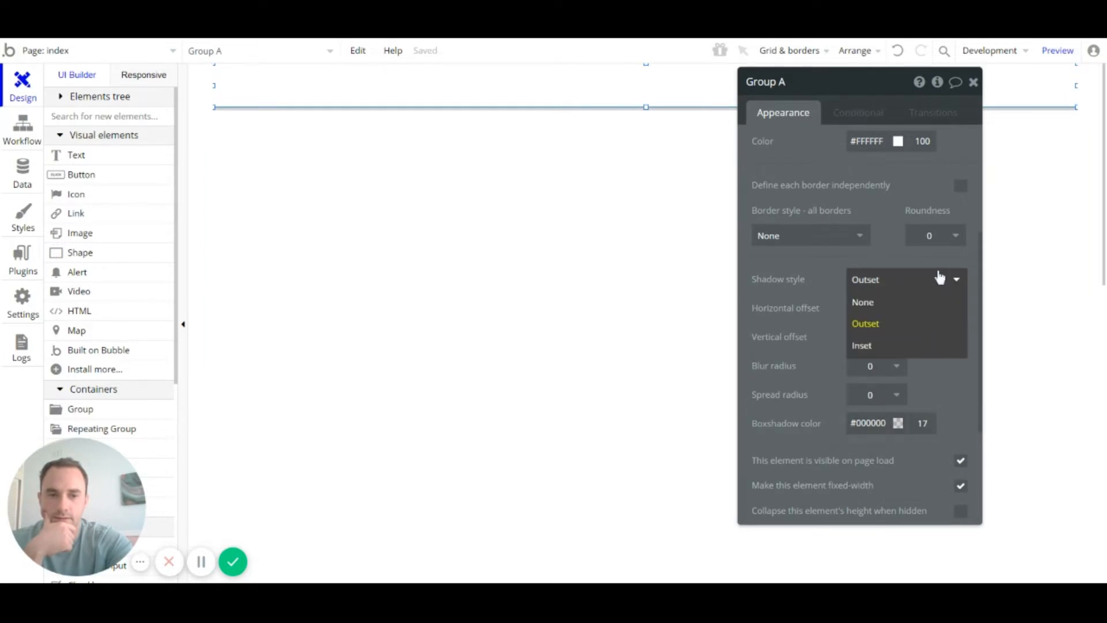
click(880, 302)
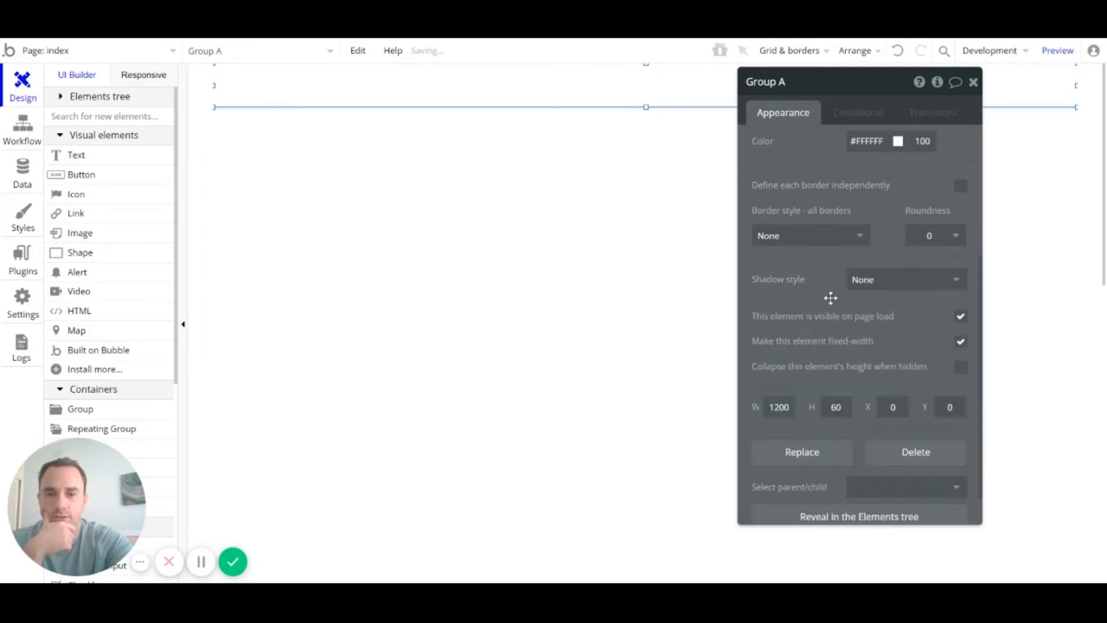
click(664, 299)
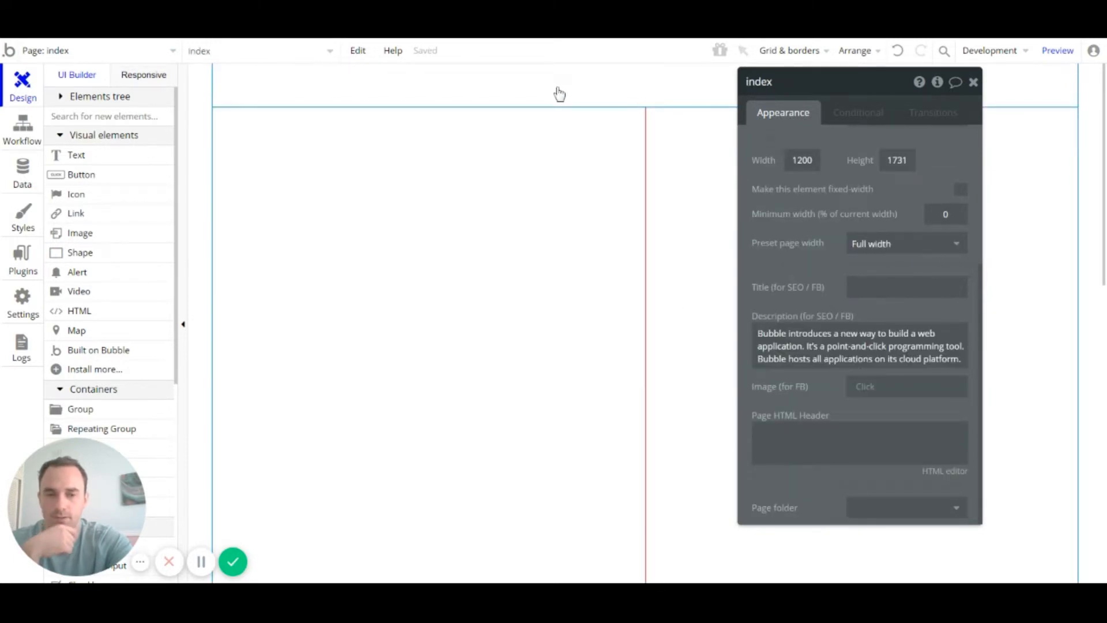
click(559, 93)
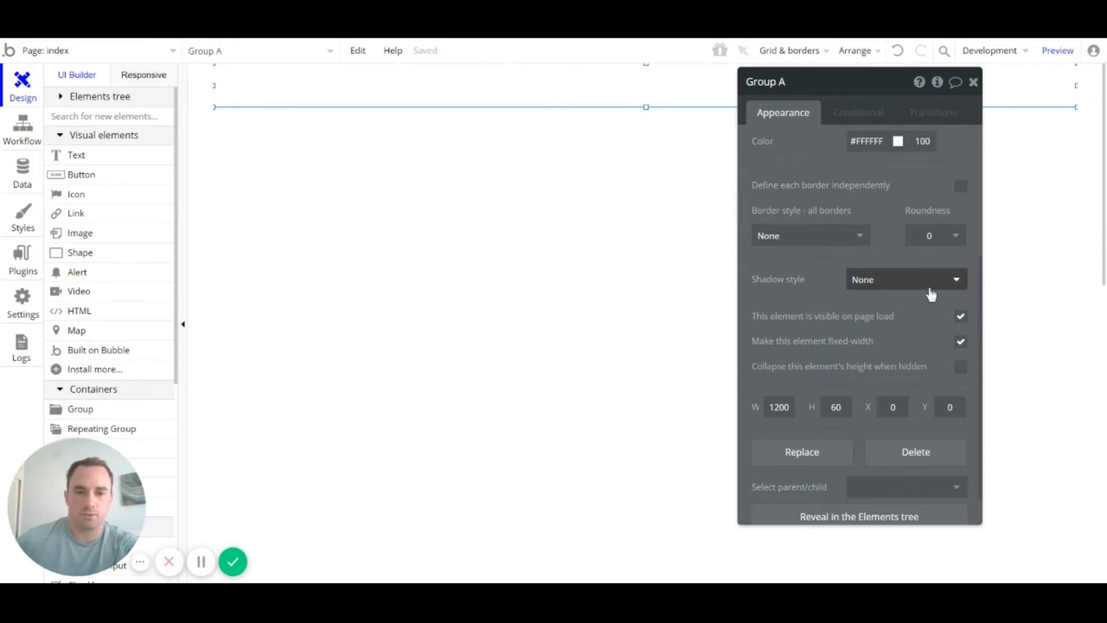
Step: Enable 'Define each border independently' and set the bottom border style to Solid
scroll(905, 305, up, 3)
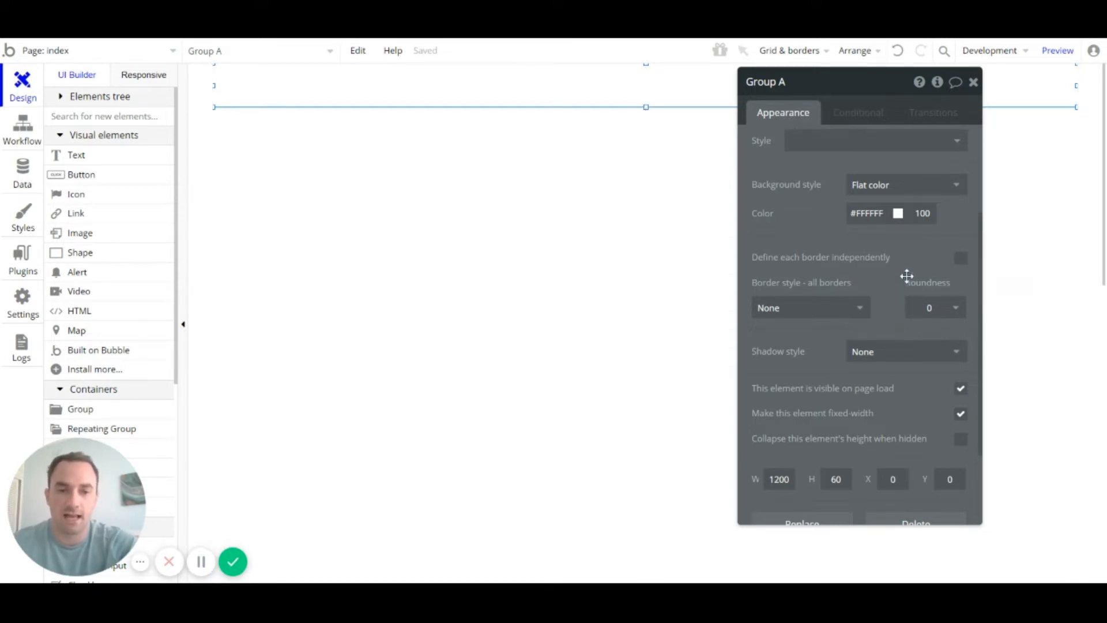
scroll(884, 263, down, 3)
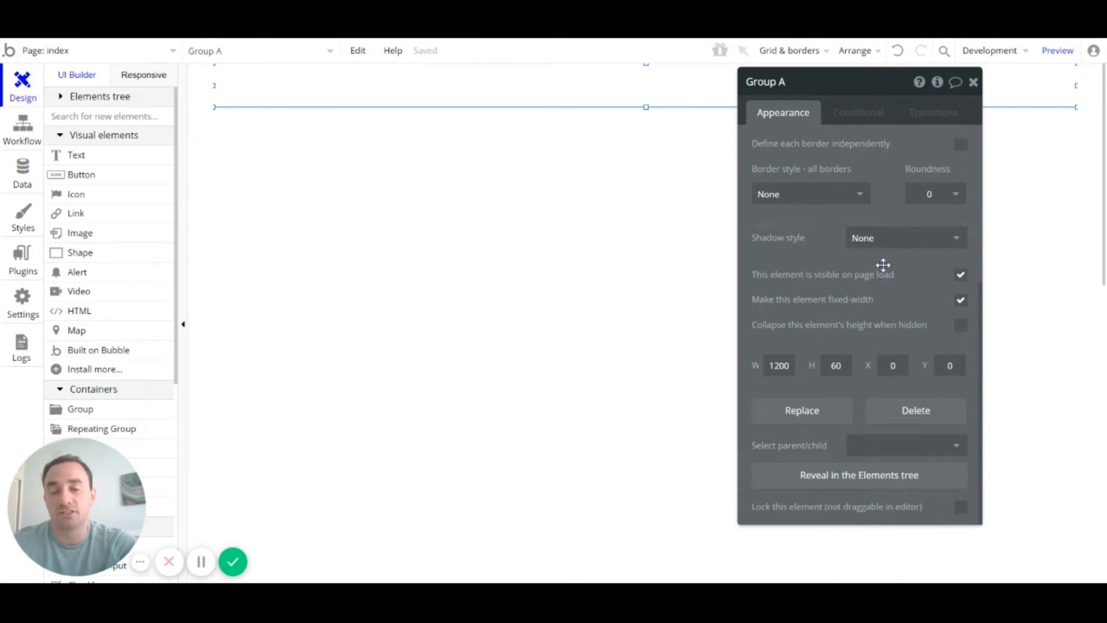
scroll(891, 283, up, 3)
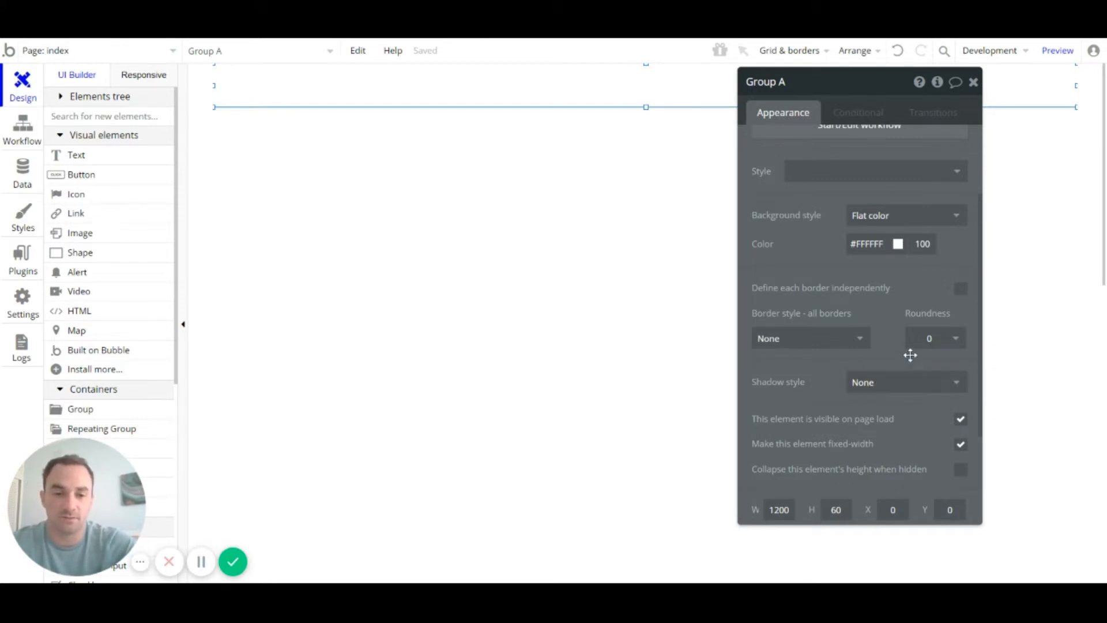
scroll(909, 354, down, 2)
scroll(918, 309, up, 3)
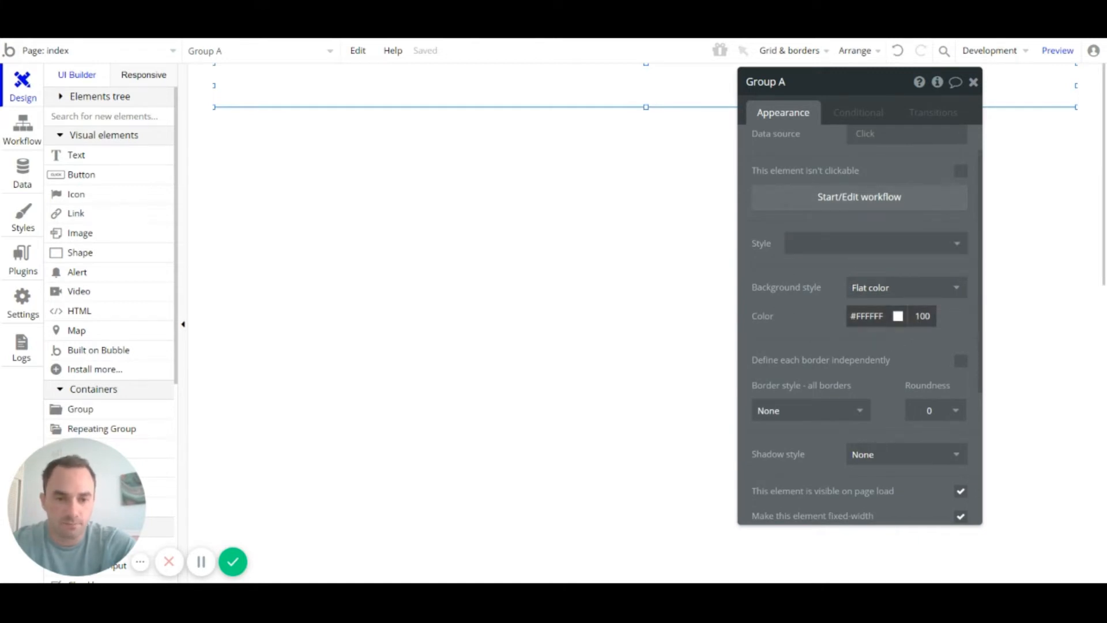
scroll(921, 339, down, 3)
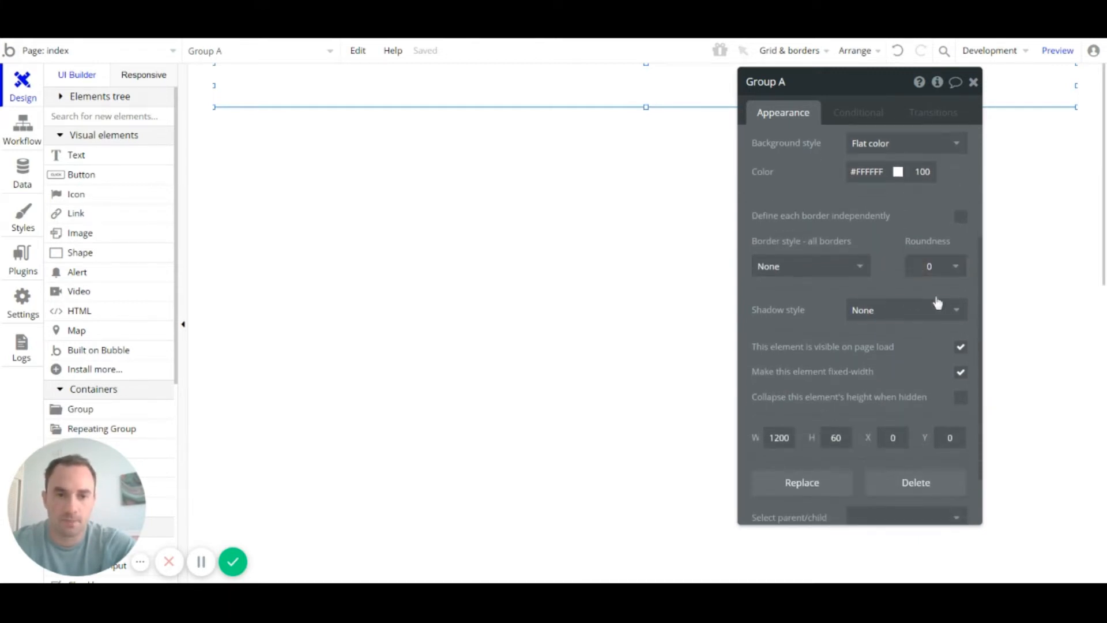
click(961, 217)
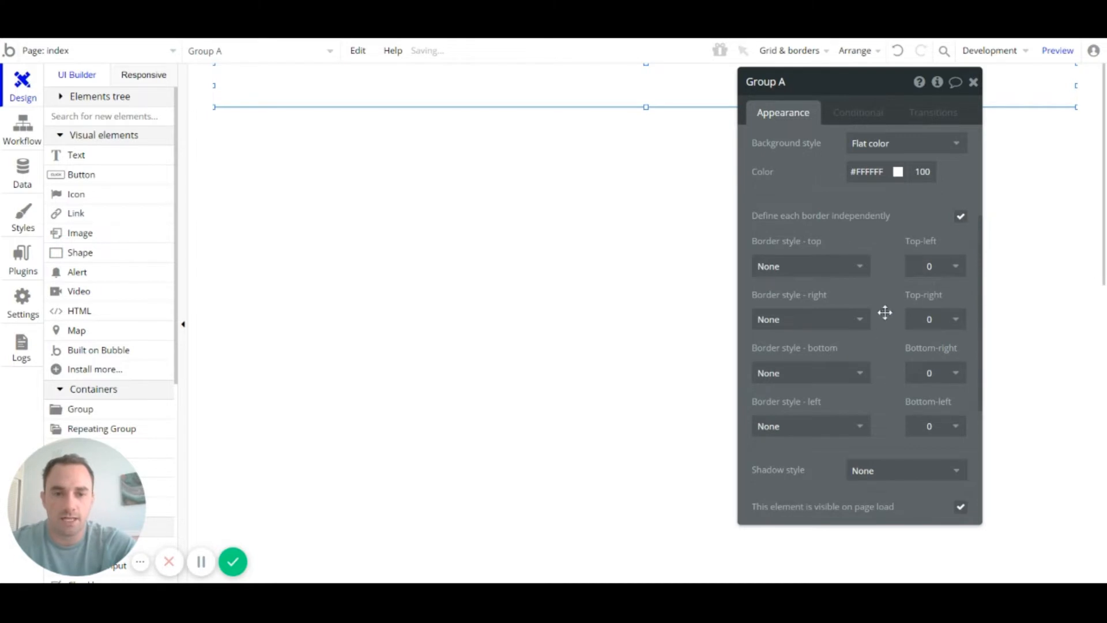
scroll(885, 312, down, 2)
click(860, 301)
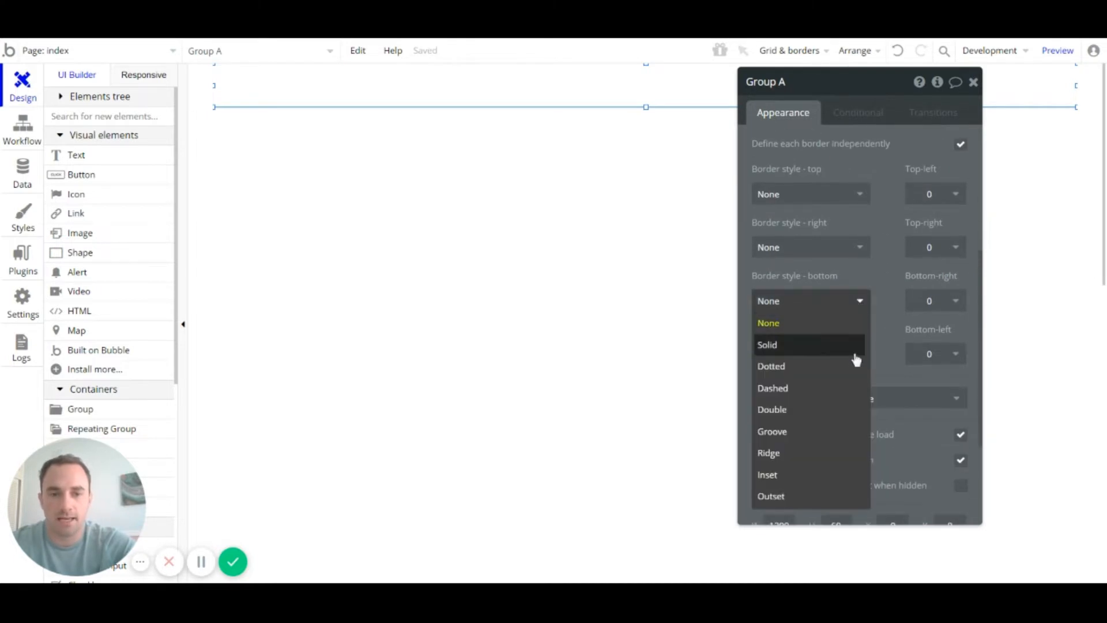
click(841, 346)
Step: Close the page properties and reselect the header group
click(505, 208)
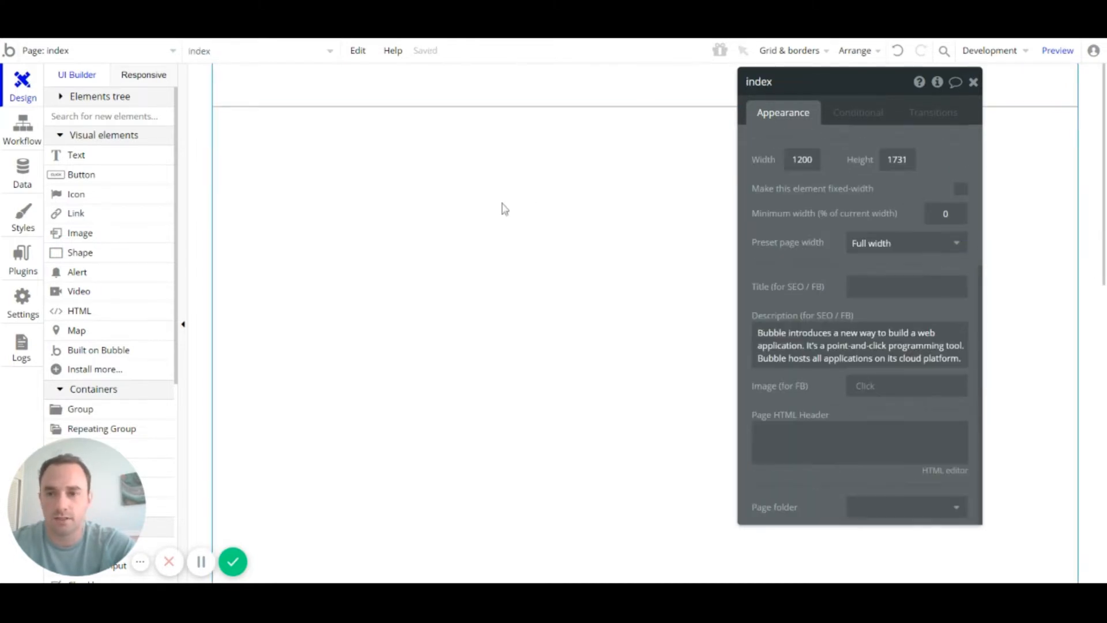
click(973, 82)
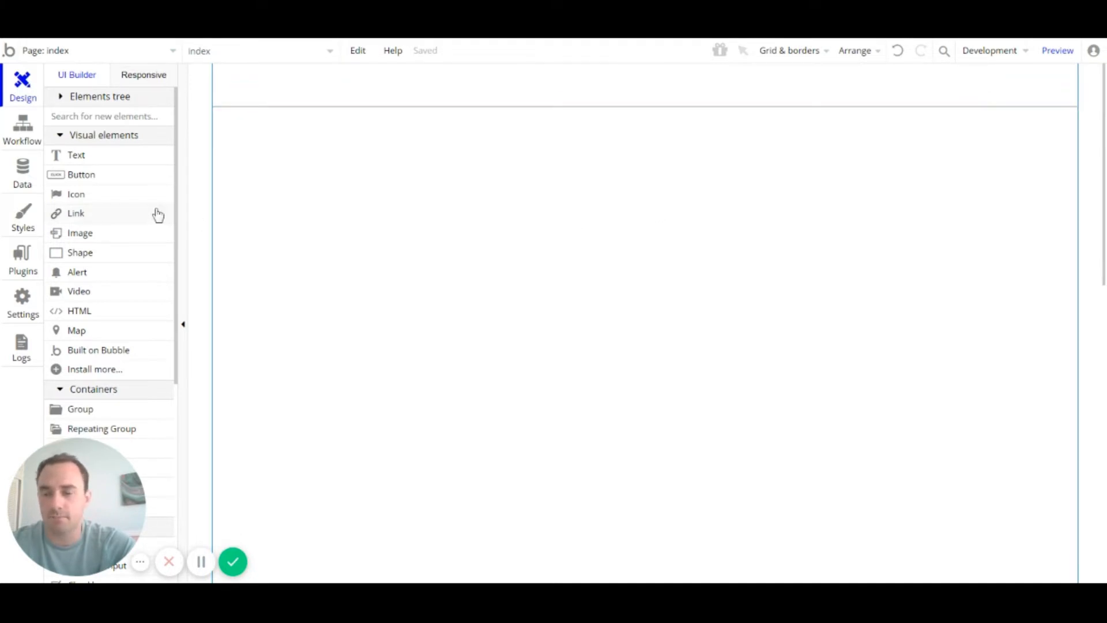
click(456, 101)
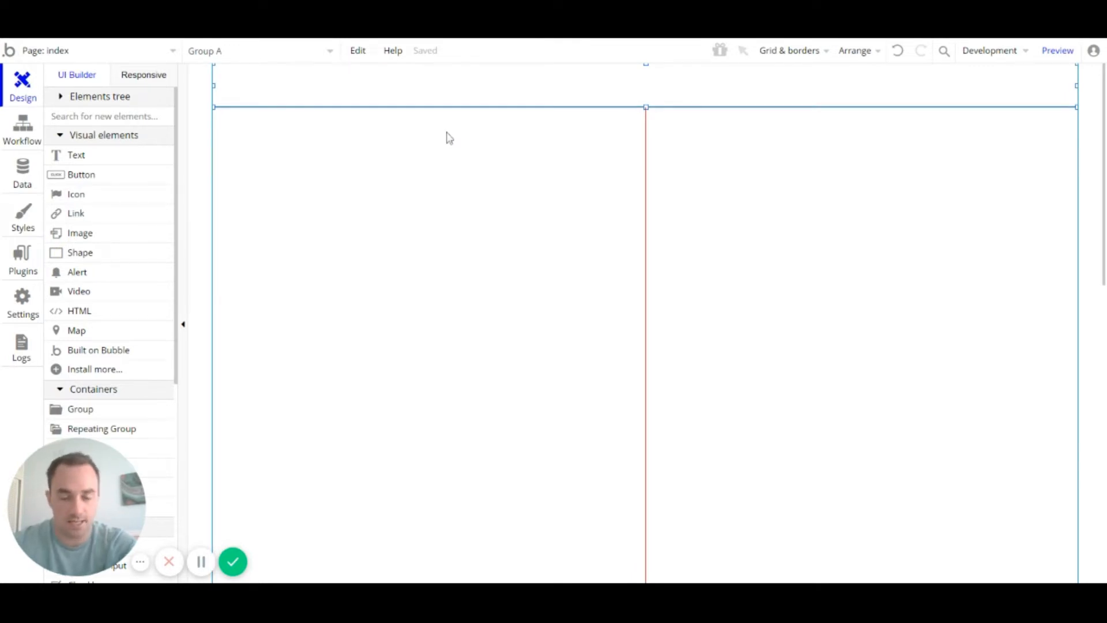
Step: Draw a text element at the header's left end and give it the Heading 2 style
click(103, 157)
drag(234, 68, 378, 101)
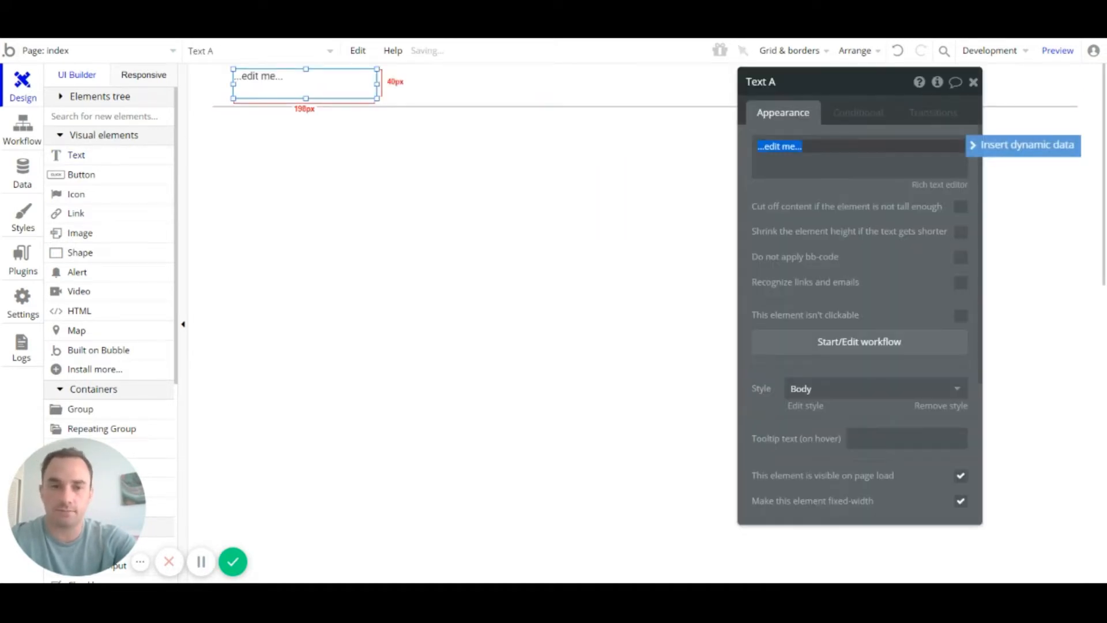
click(329, 85)
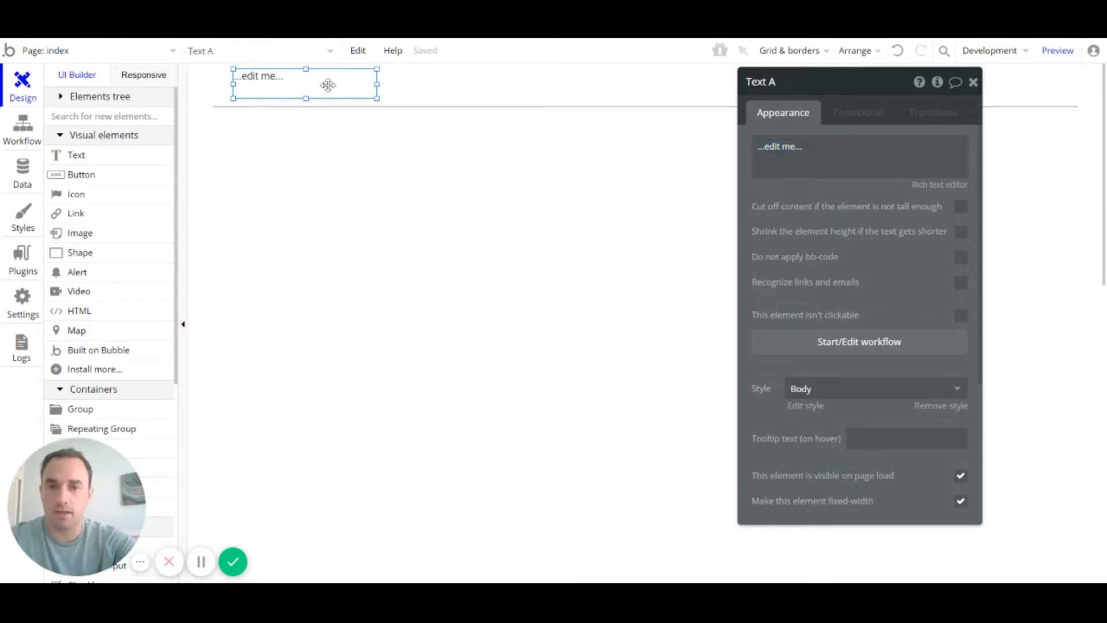
click(861, 392)
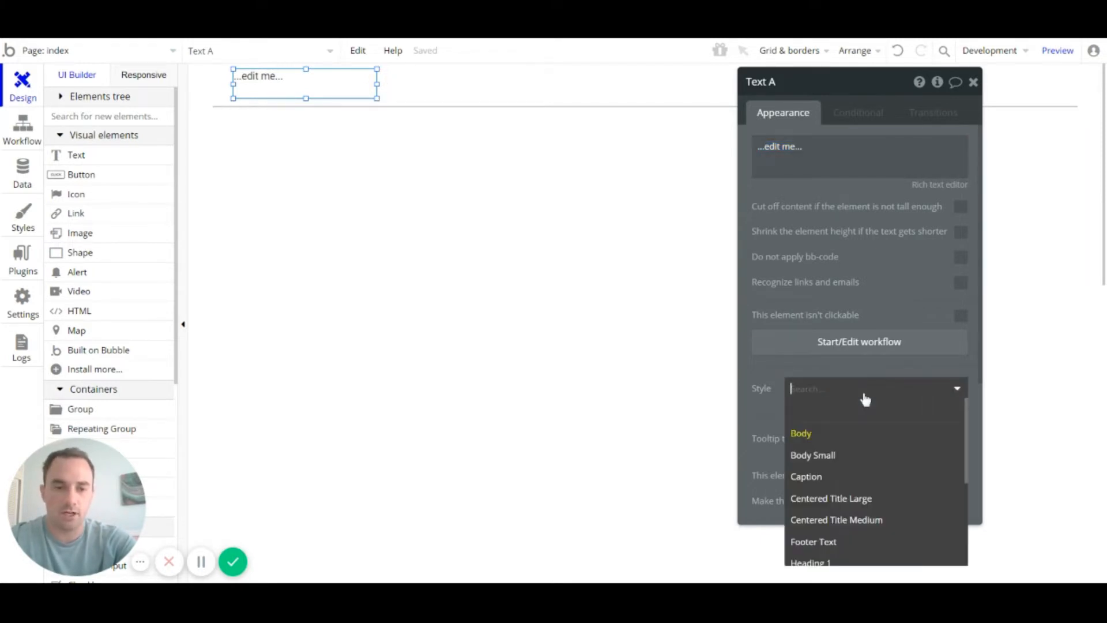
drag(888, 98, 887, 57)
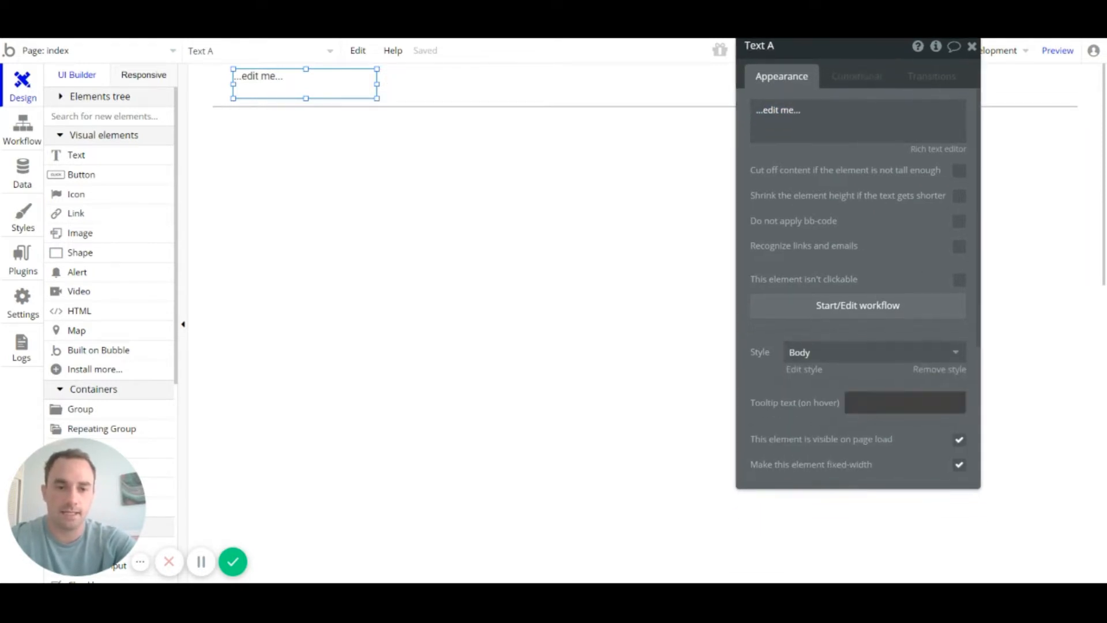
click(862, 352)
scroll(868, 438, down, 3)
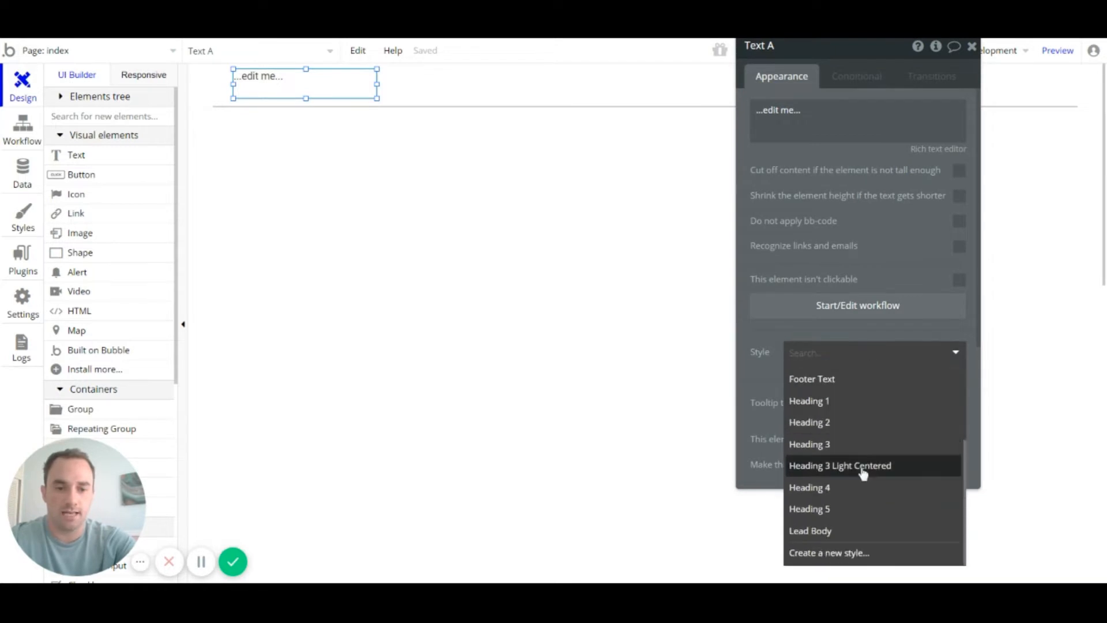
click(849, 398)
click(833, 141)
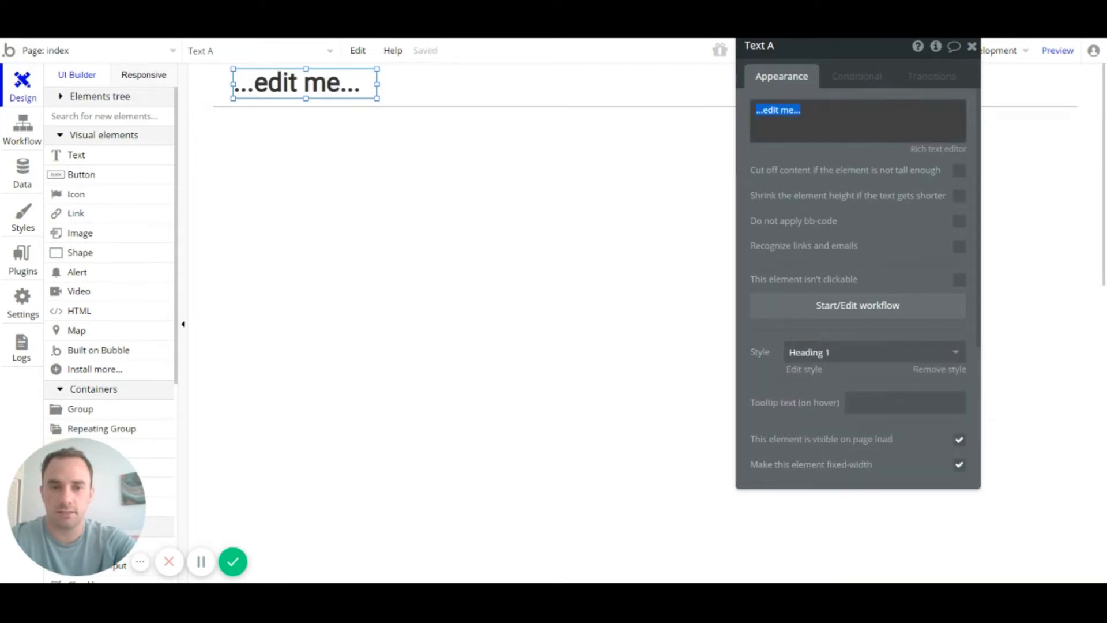
click(871, 354)
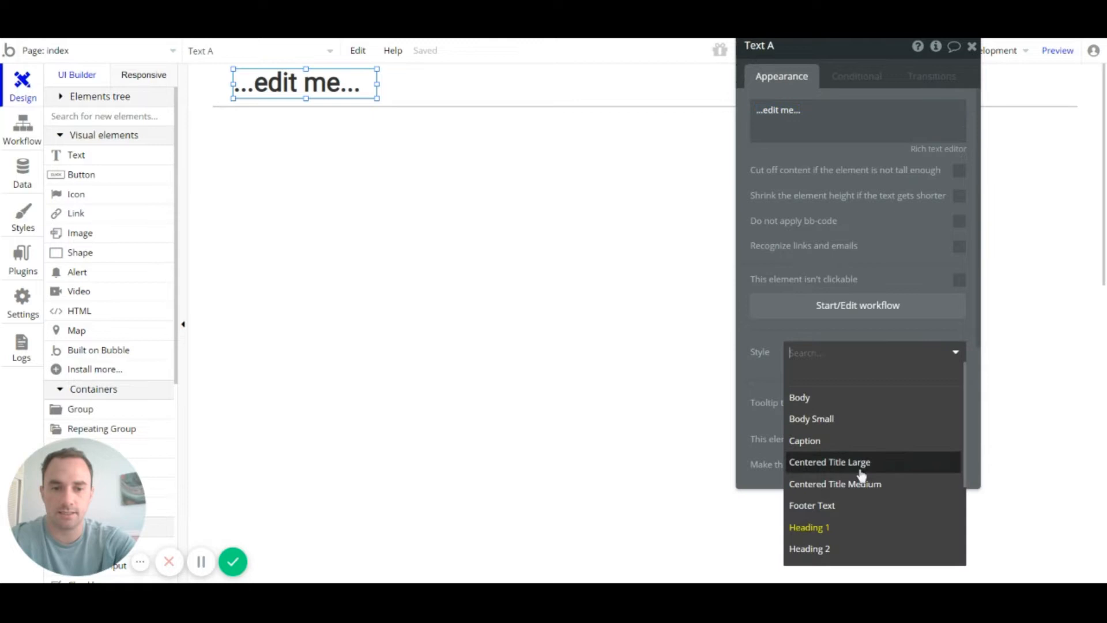
click(838, 549)
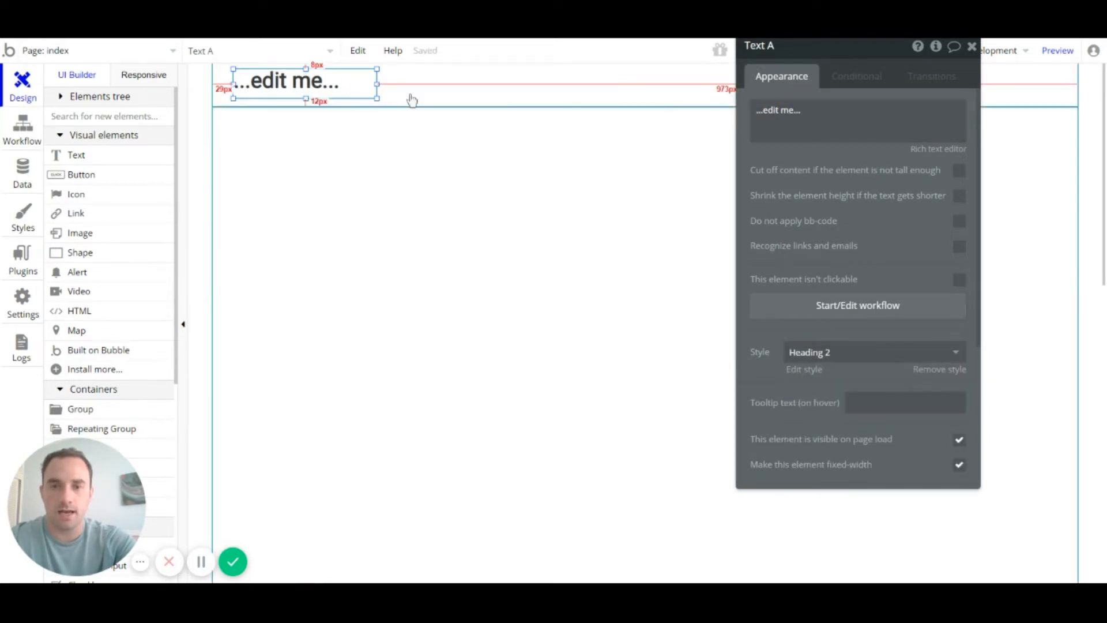
Step: Replace the placeholder with 'Companieslist.com' and resize the title box to fit the text
drag(374, 83, 415, 83)
click(830, 119)
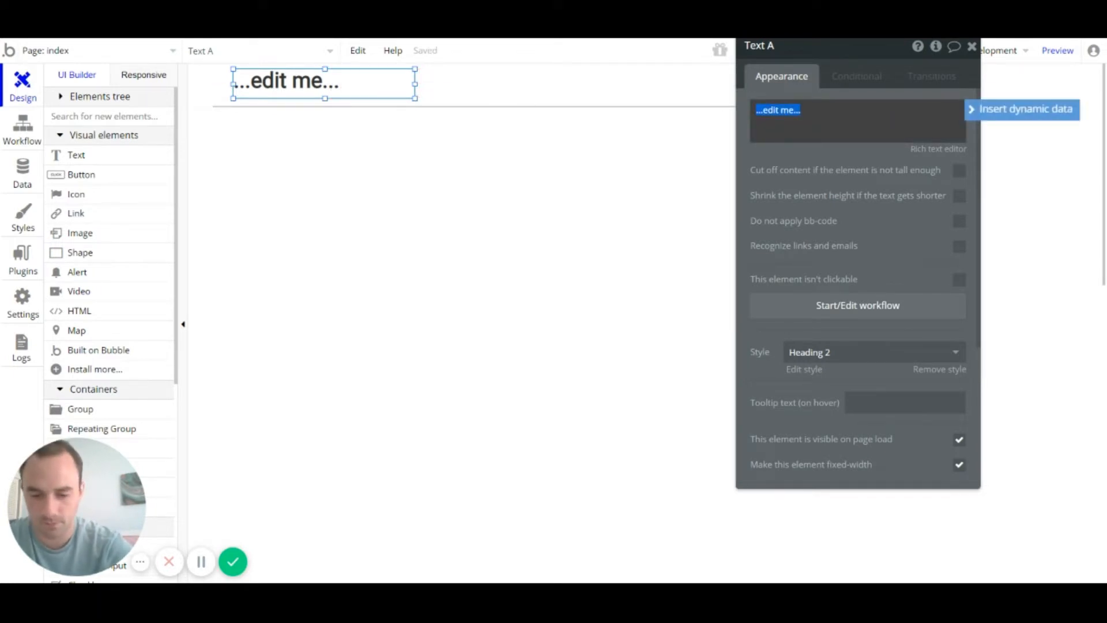
text(Companieslist.com)
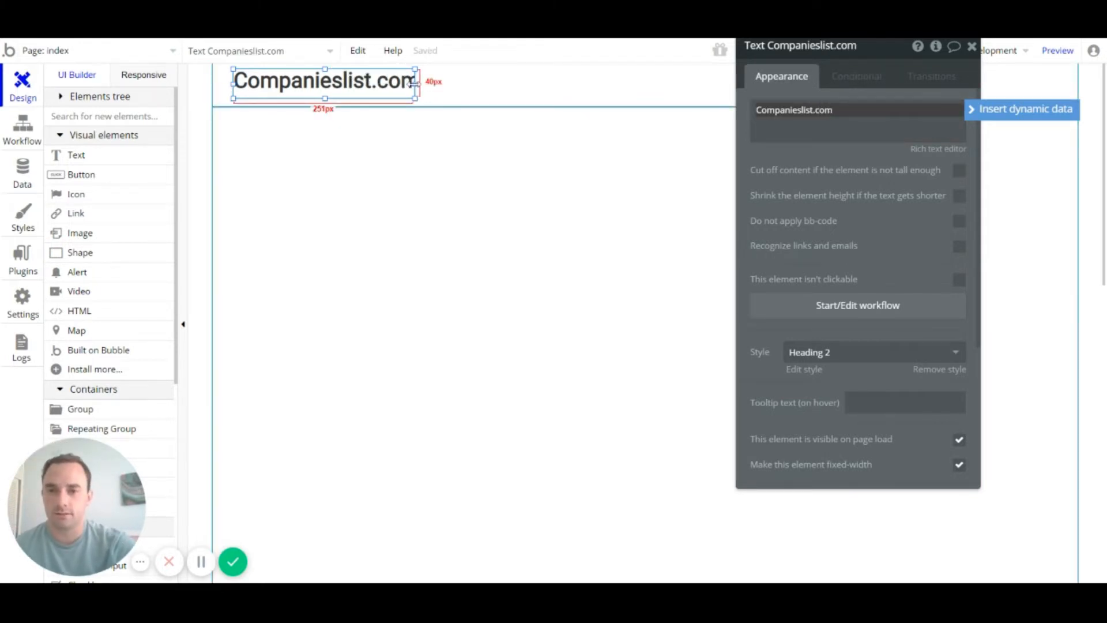
drag(415, 82, 425, 84)
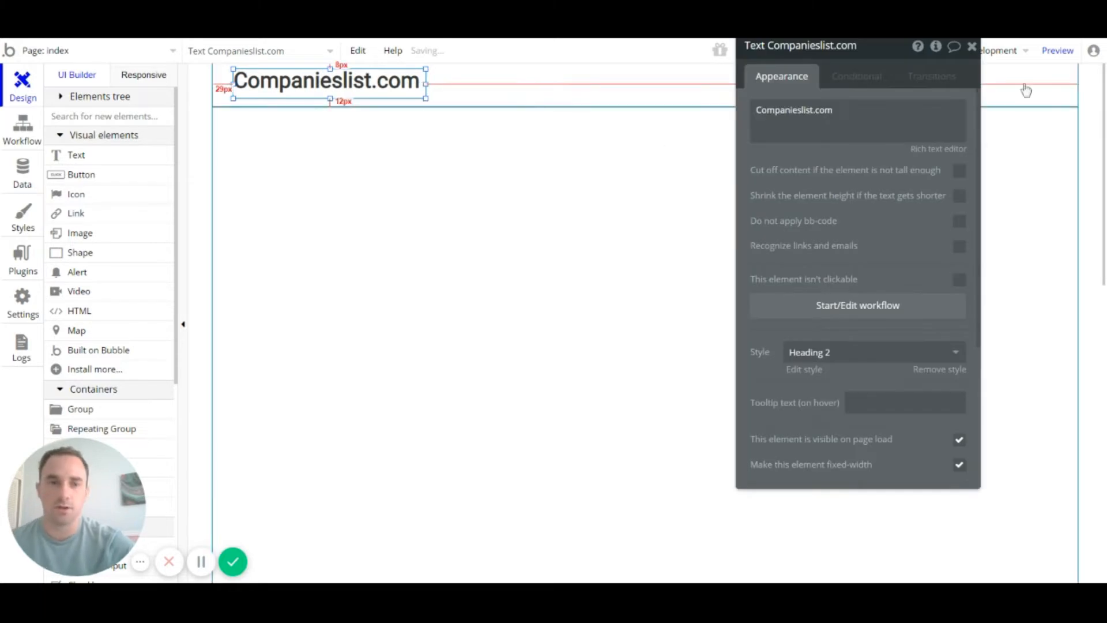
click(972, 47)
click(484, 279)
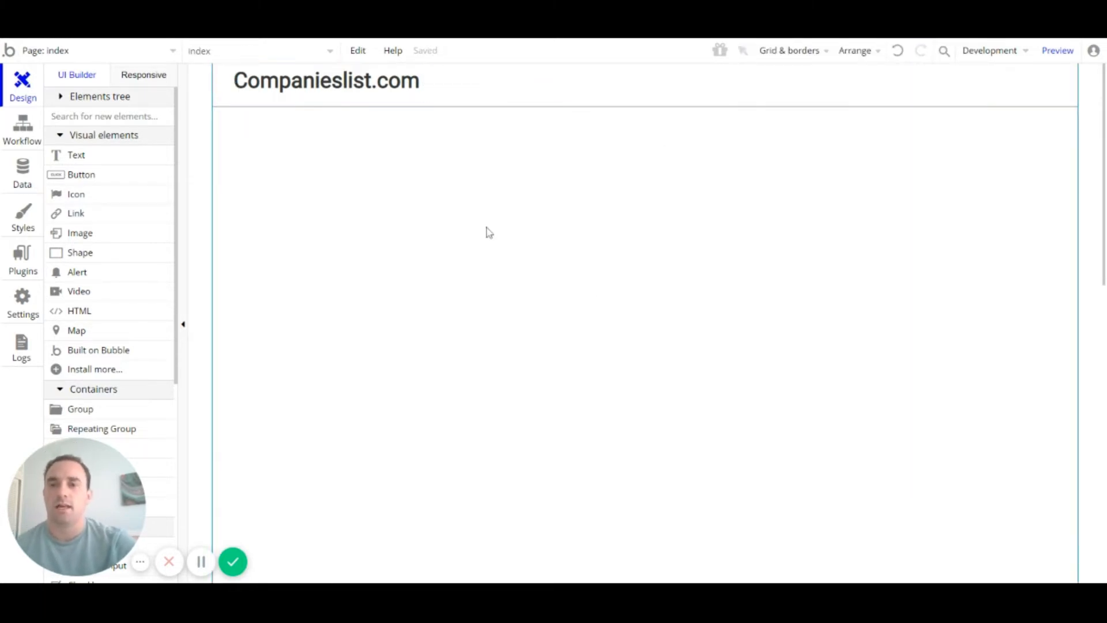
click(313, 85)
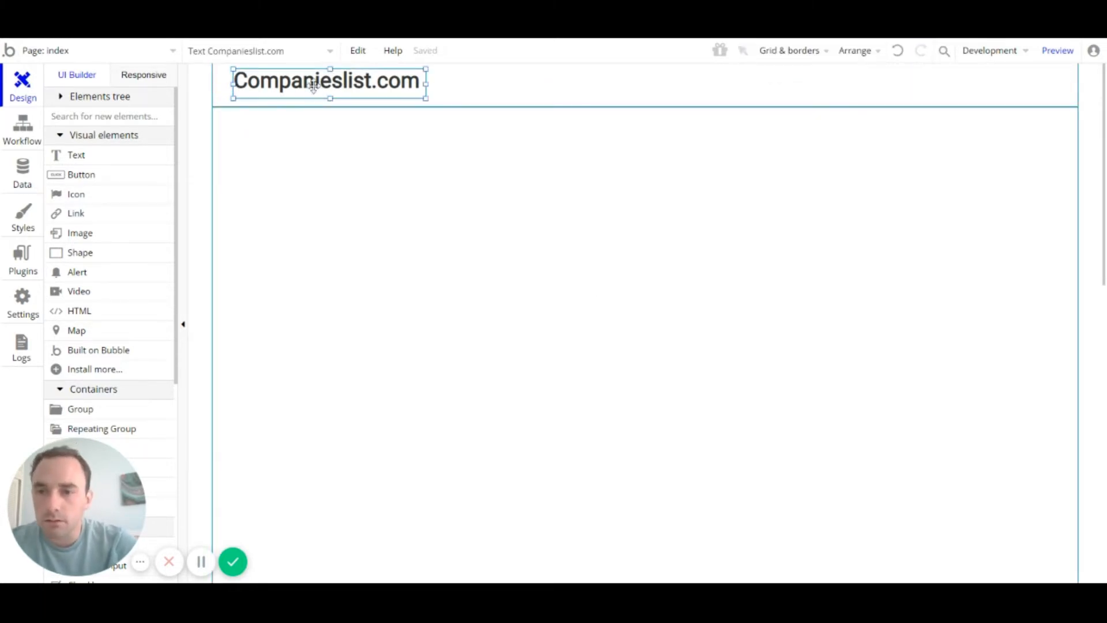
drag(330, 96, 328, 93)
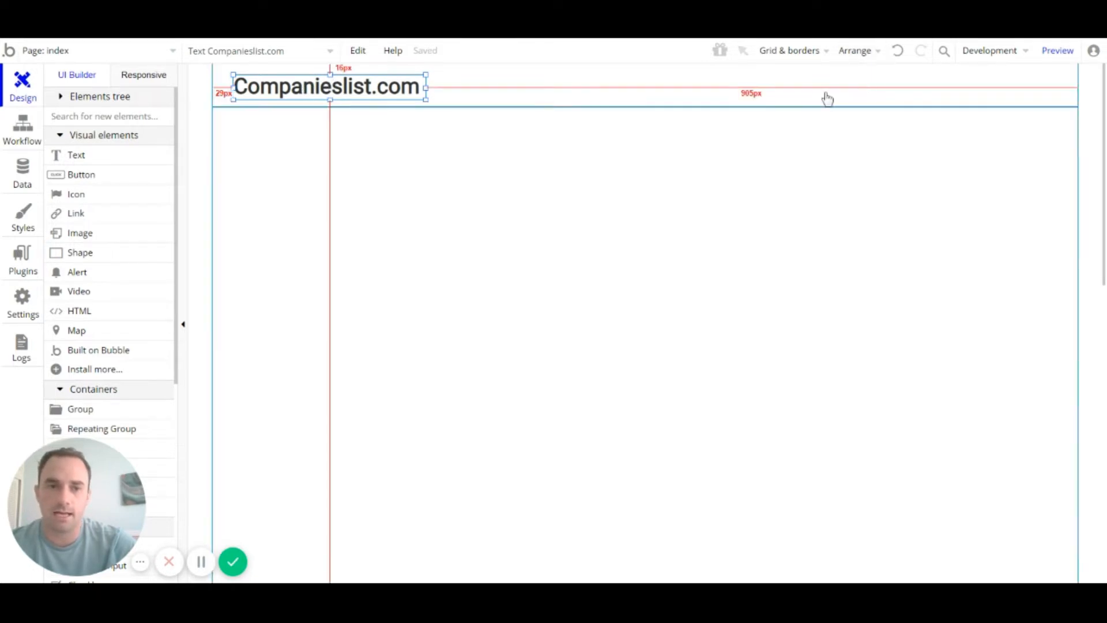
click(828, 53)
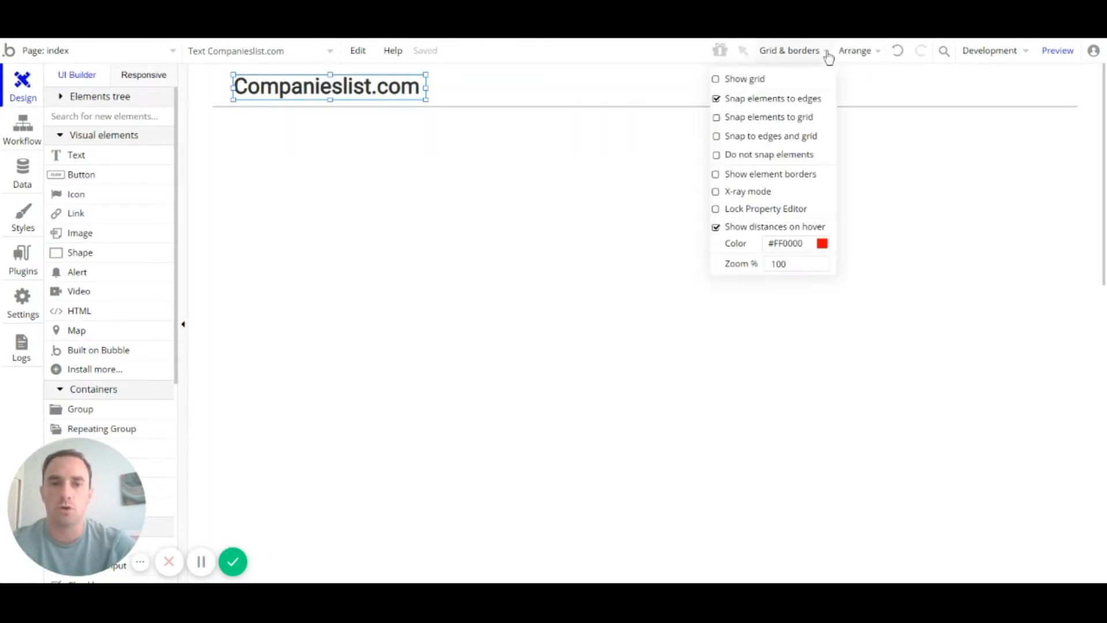
Step: Turn Show grid on and then off again in the grid options
click(716, 80)
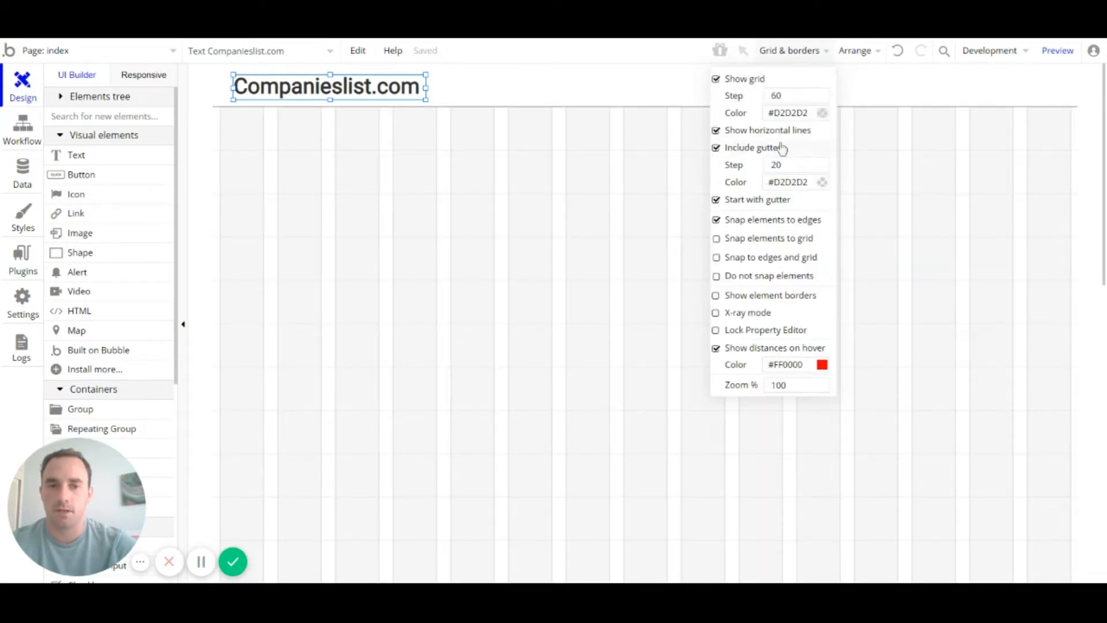
click(716, 79)
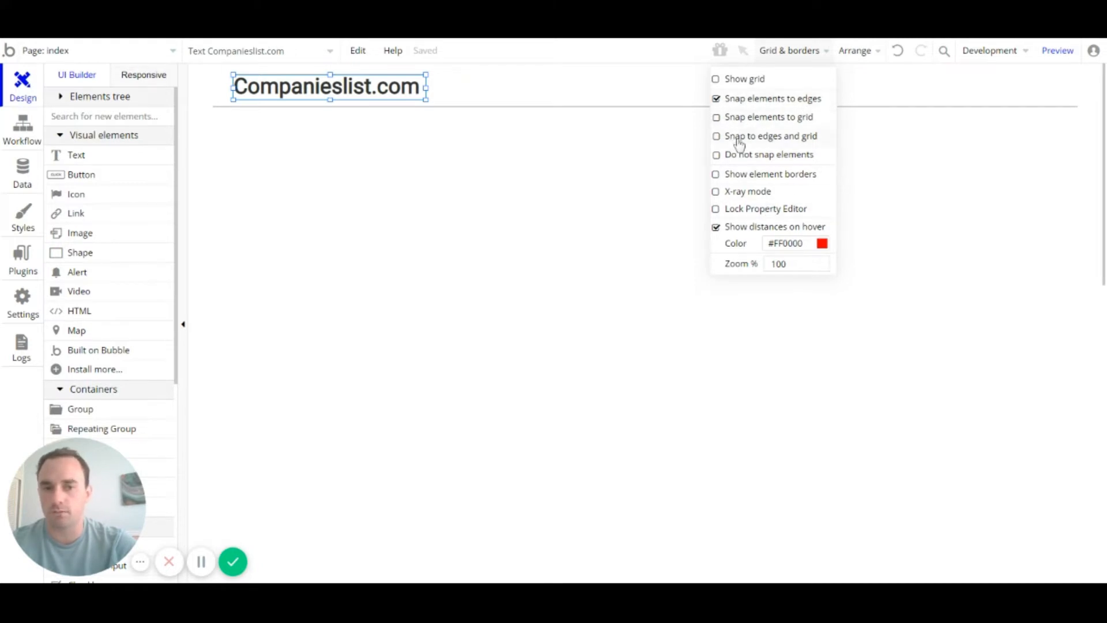
click(443, 163)
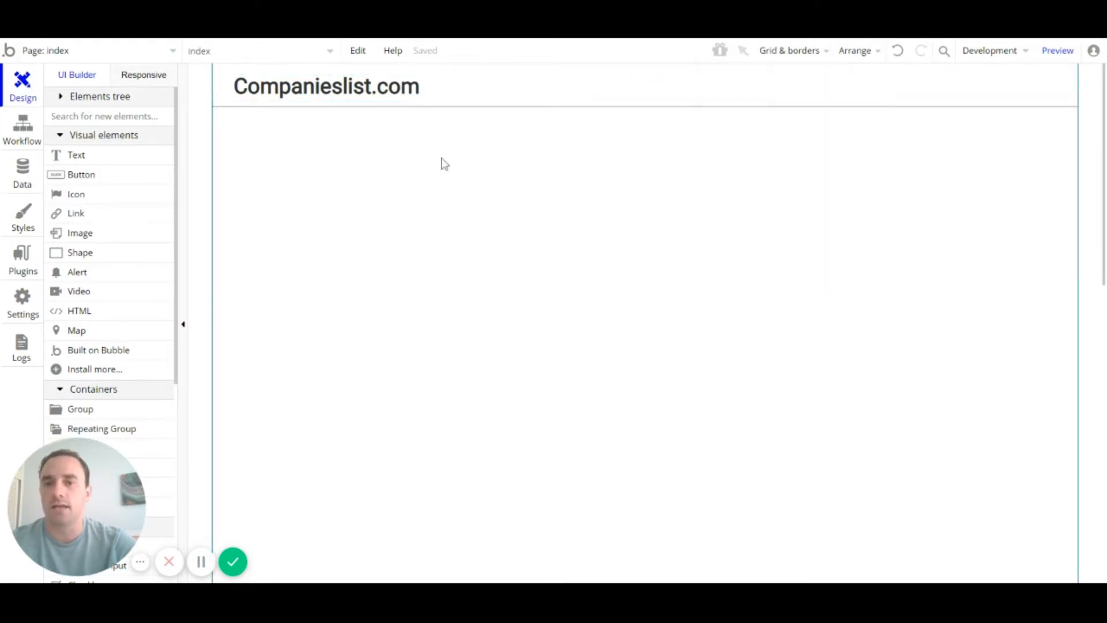
click(349, 94)
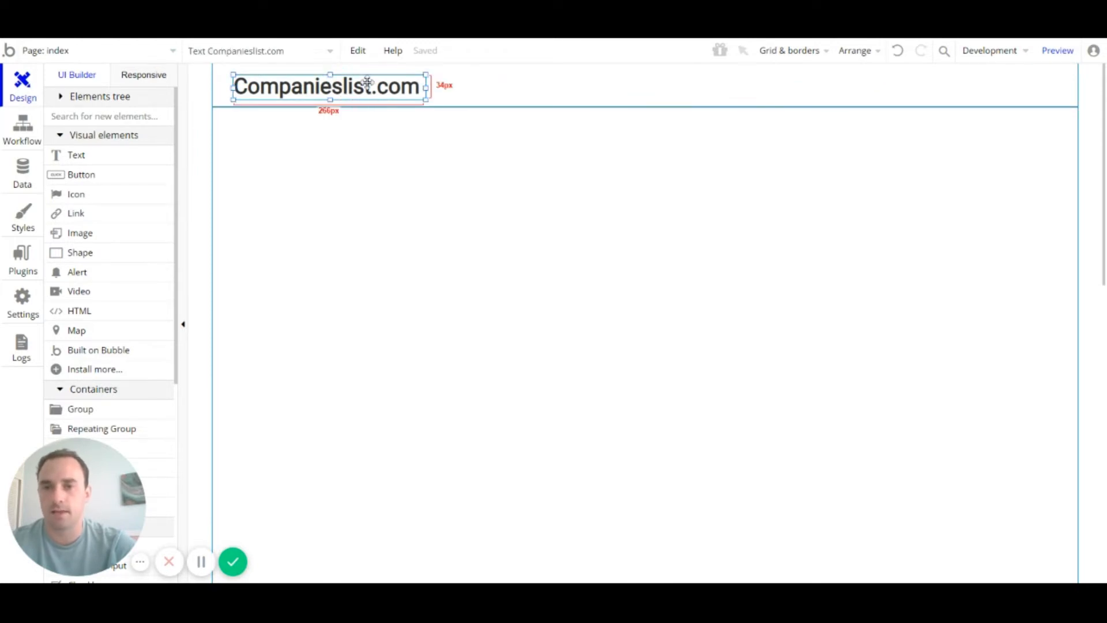
click(372, 169)
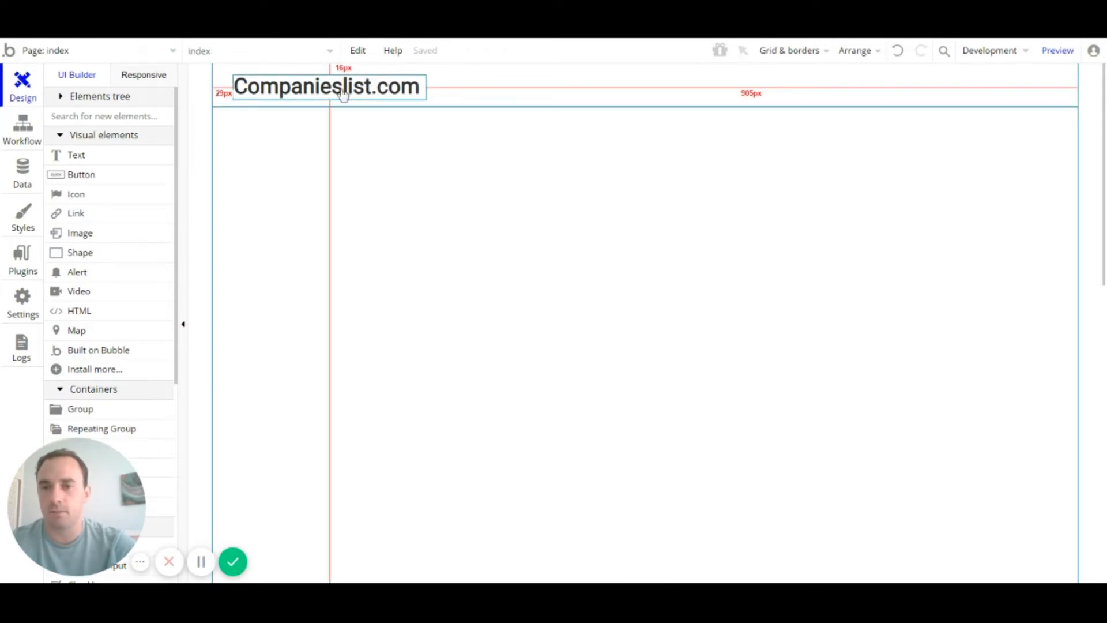
click(815, 52)
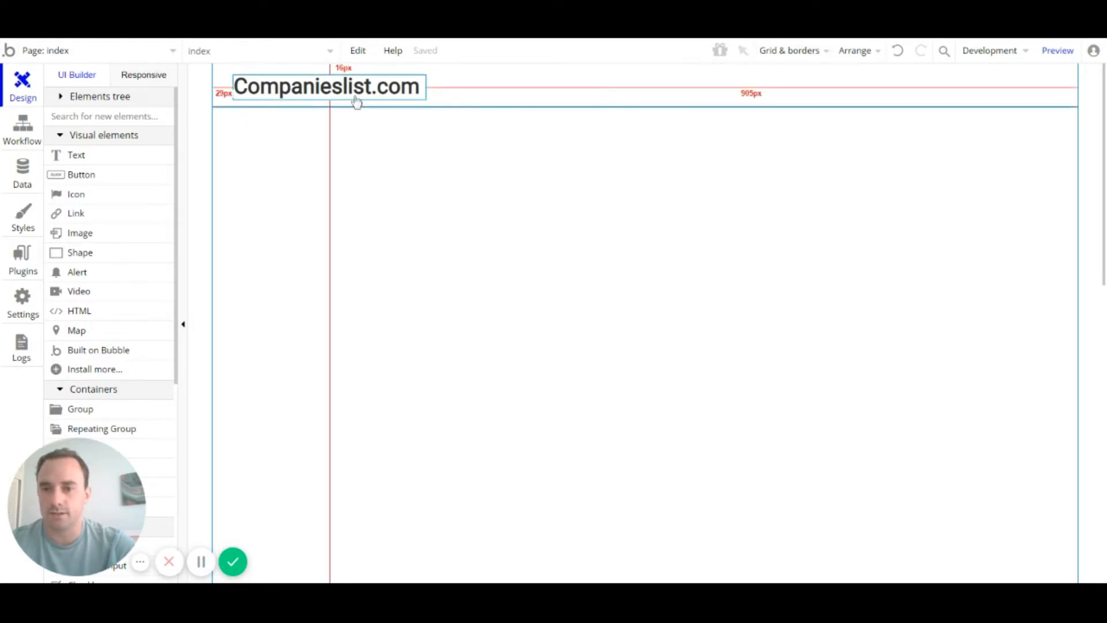
Step: Inspect the Companieslist.com title's properties and nudge the title up slightly
double_click(312, 90)
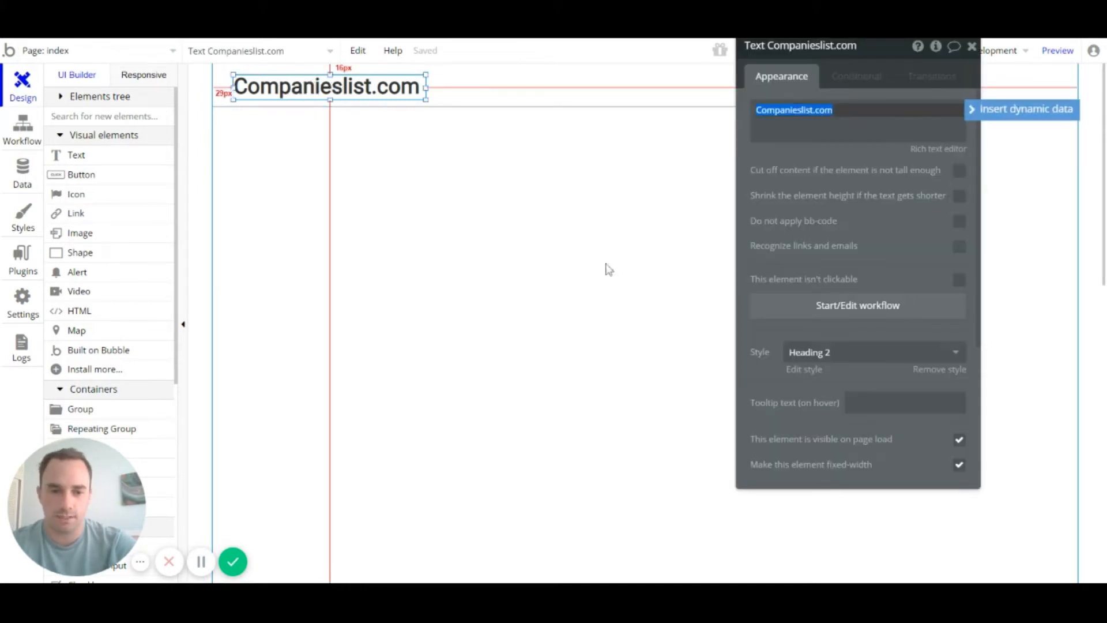
scroll(922, 363, down, 5)
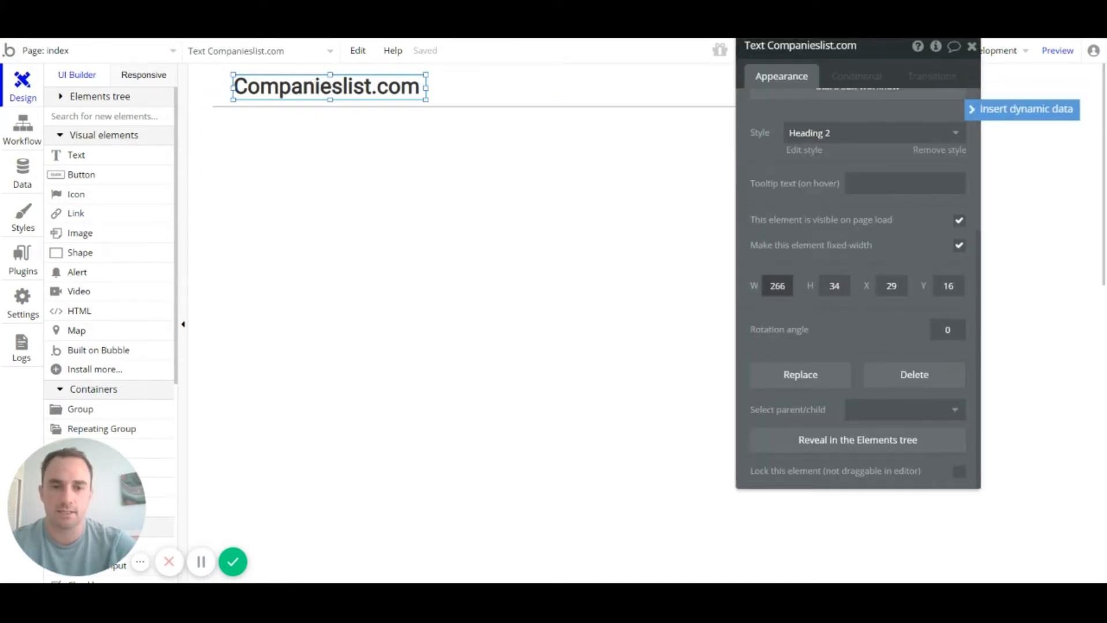
click(516, 212)
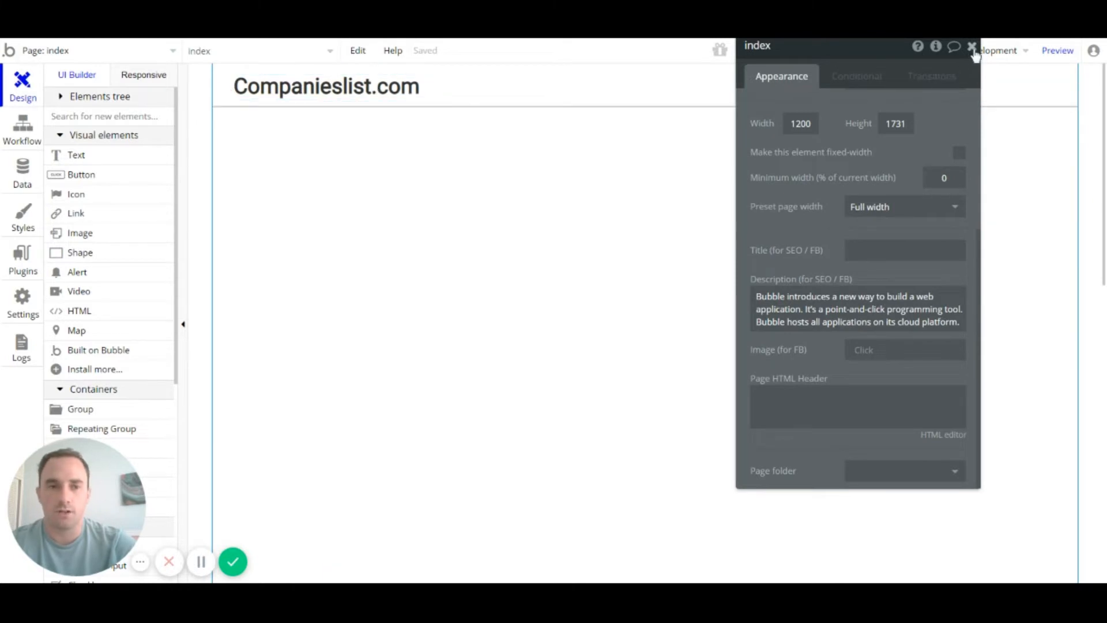
click(972, 46)
click(399, 90)
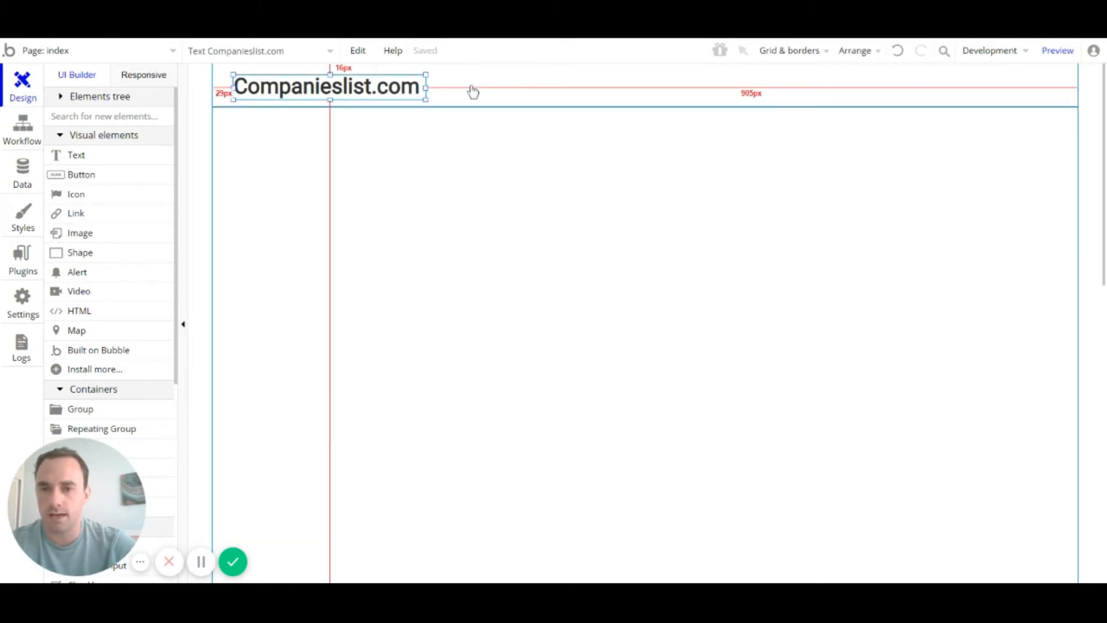
click(472, 89)
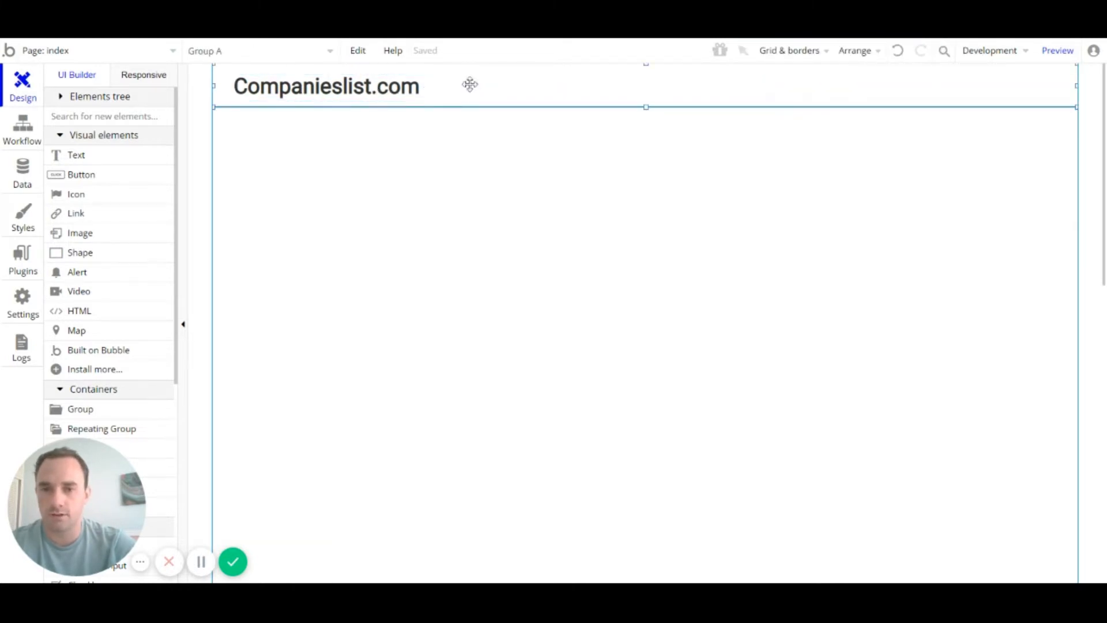
click(373, 88)
key(Up)
key(Up)
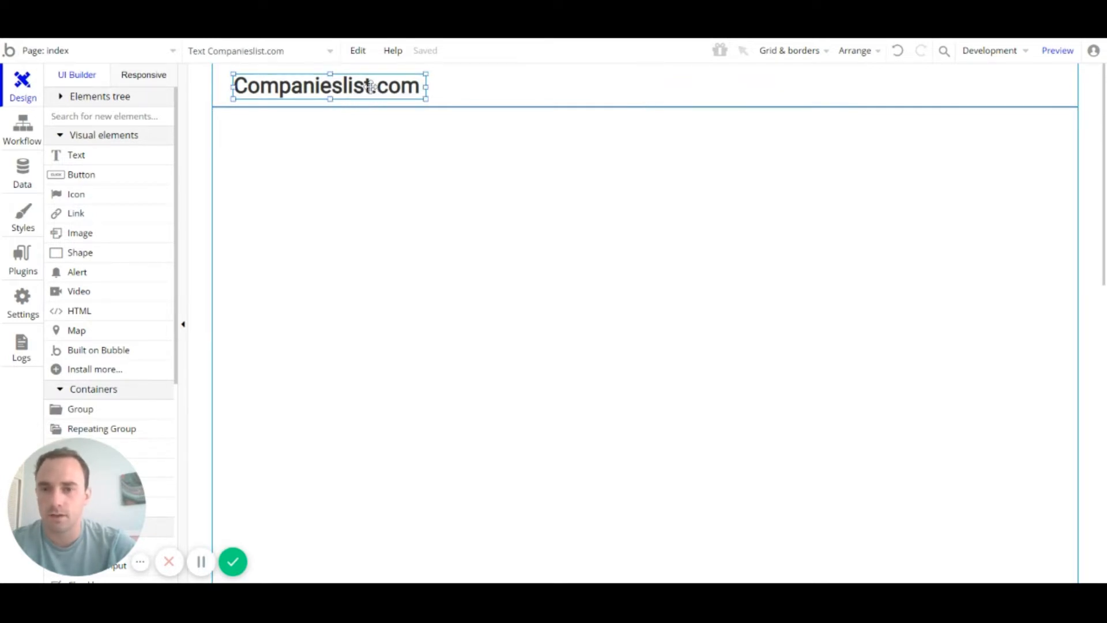
Step: Move the title left until it sits about 14 px from the header's edge
click(450, 92)
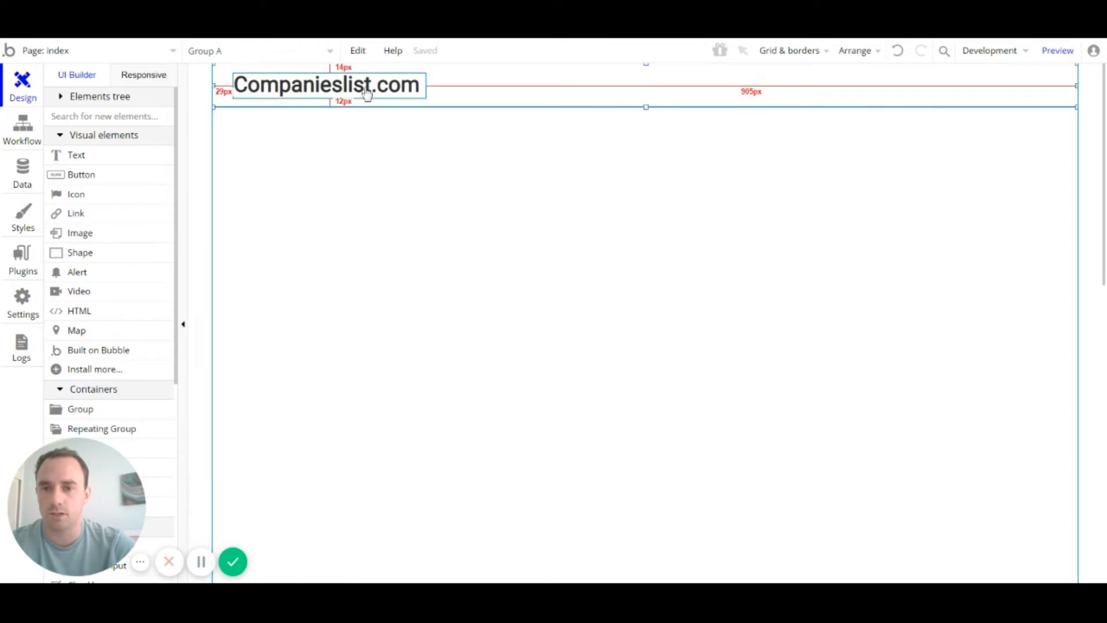
click(401, 86)
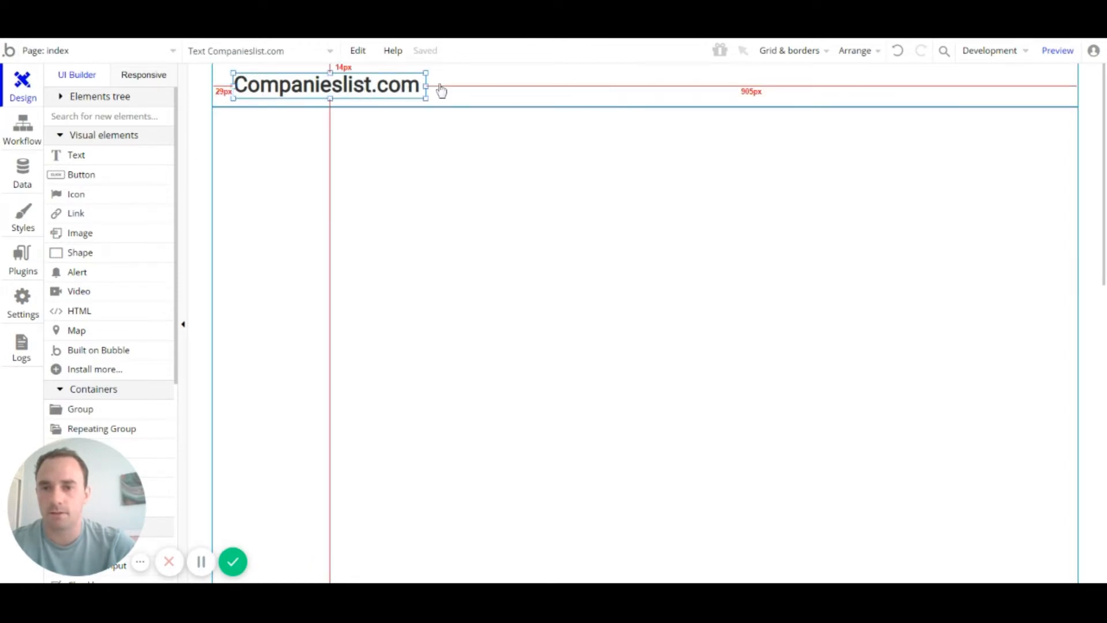
click(430, 86)
click(406, 86)
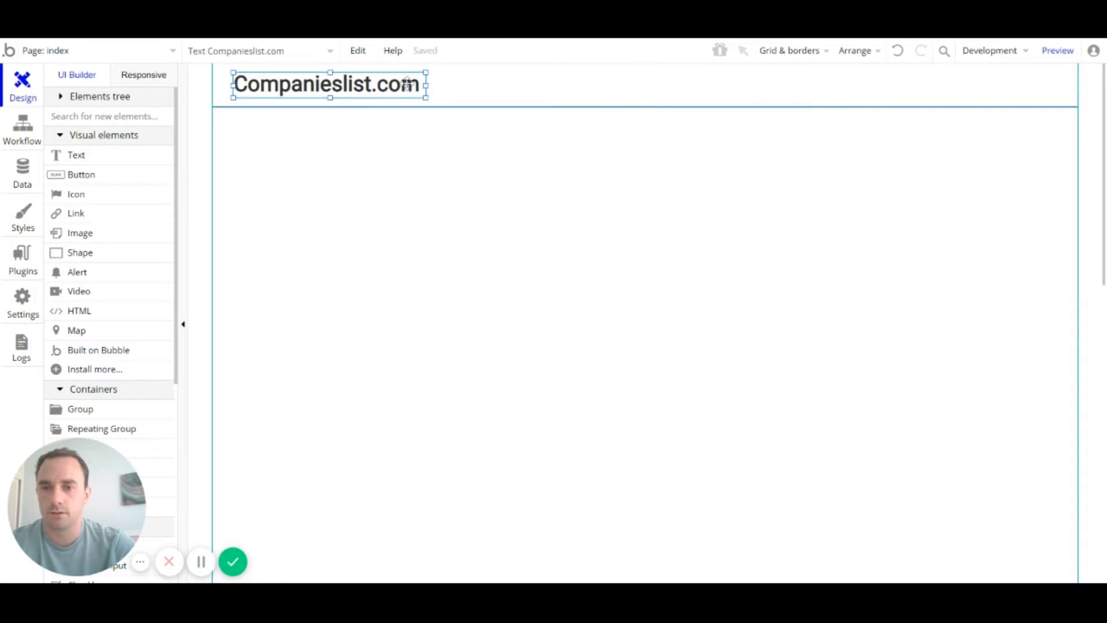
click(412, 83)
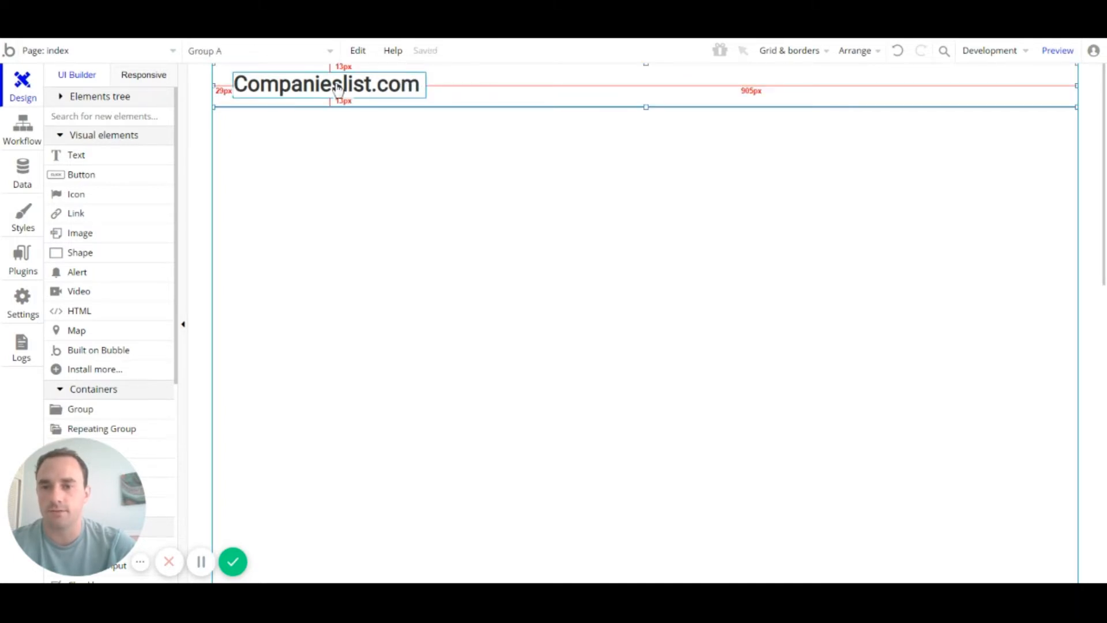
drag(338, 87, 335, 84)
key(Left)
key(Left)
key(Left)
key(Left)
key(Left)
key(Left)
key(Left)
key(Left)
key(Left)
key(Left)
key(Left)
key(Left)
key(Left)
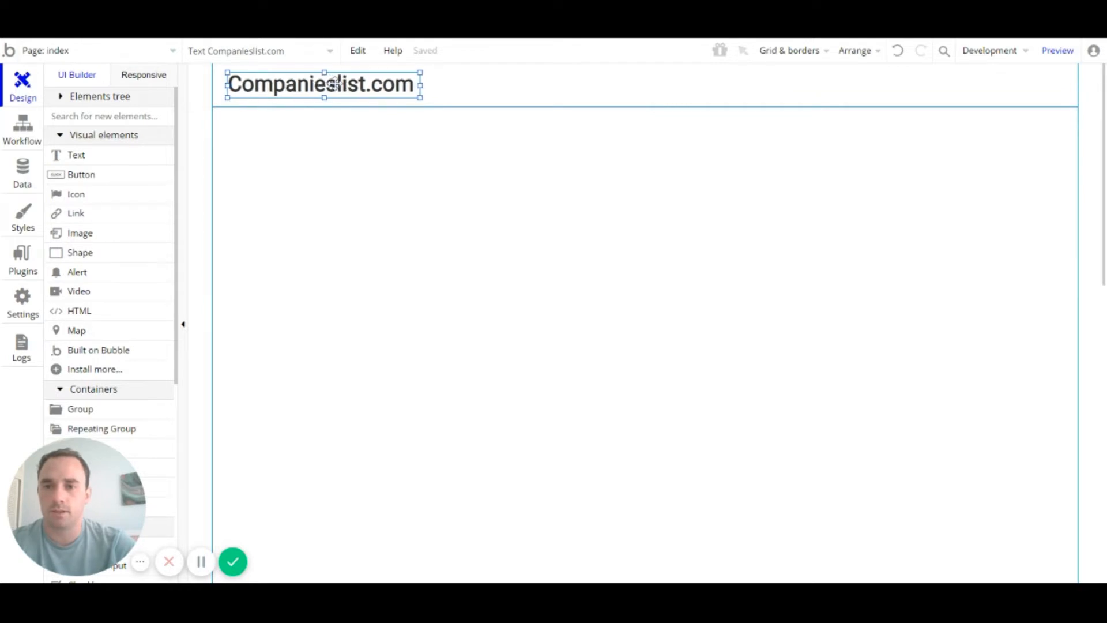
key(Left)
key(Left)
key(Left)
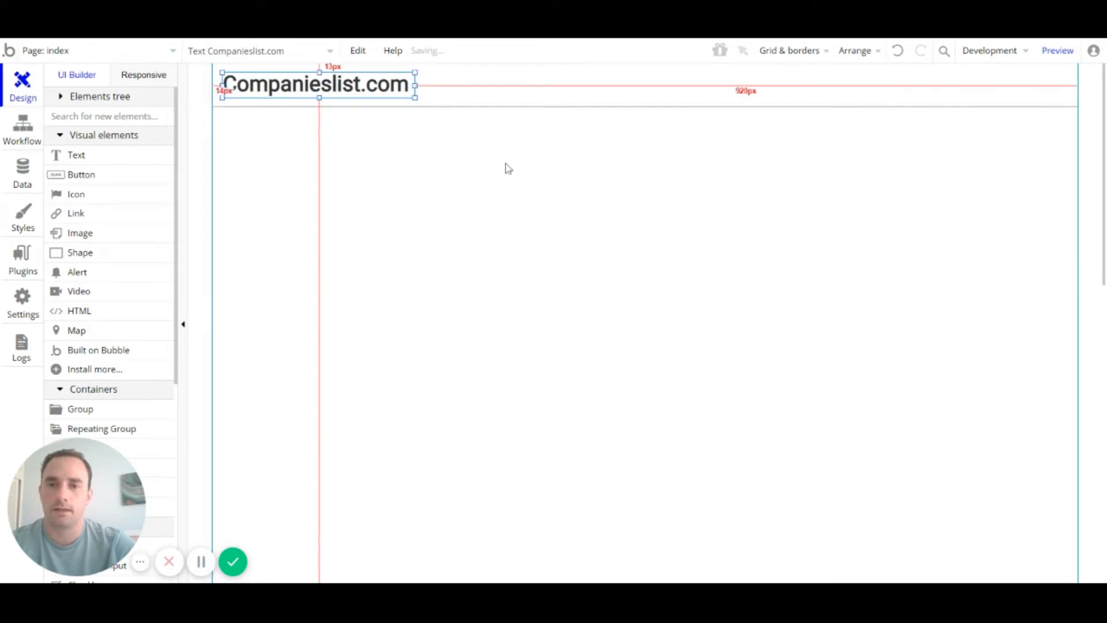
click(506, 172)
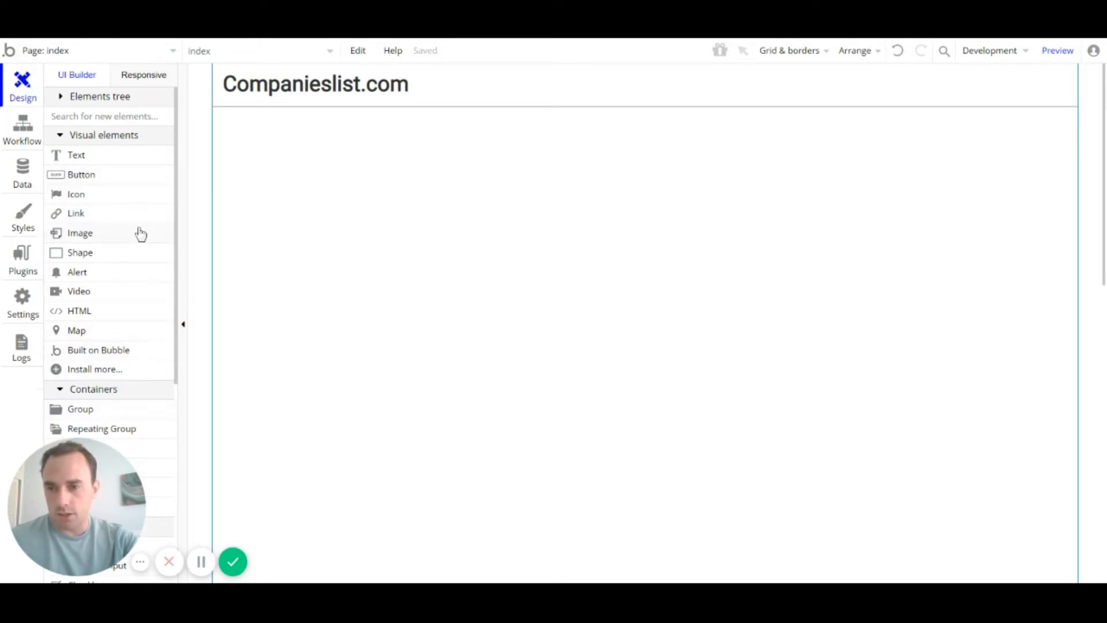
Step: Check Group A's border settings, close its editor, and pick the Button element
scroll(140, 233, down, 5)
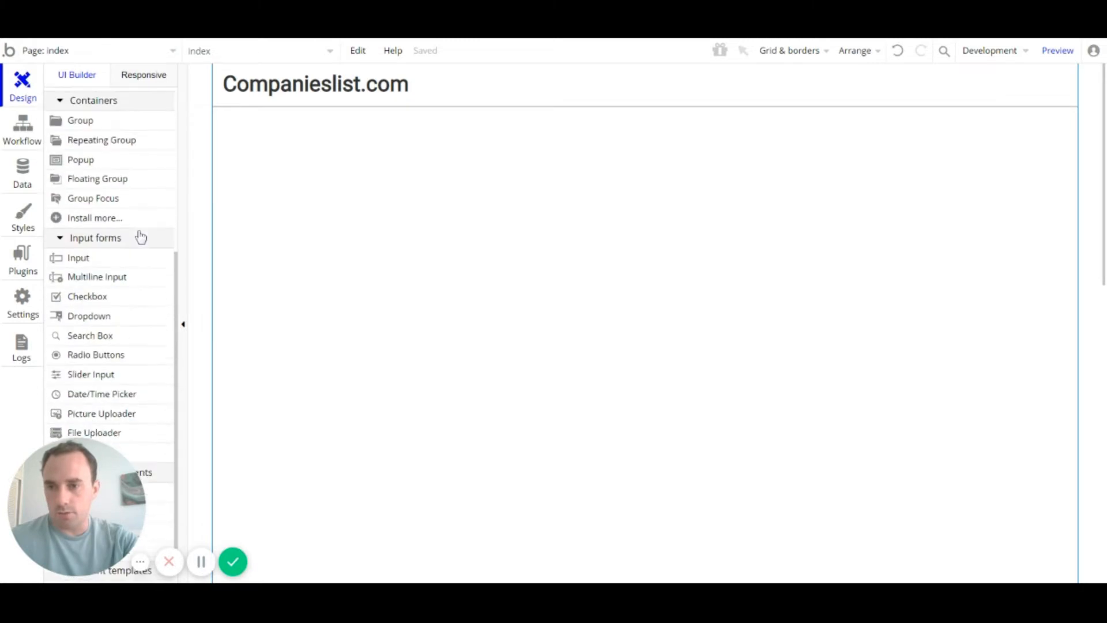
click(525, 92)
double_click(528, 94)
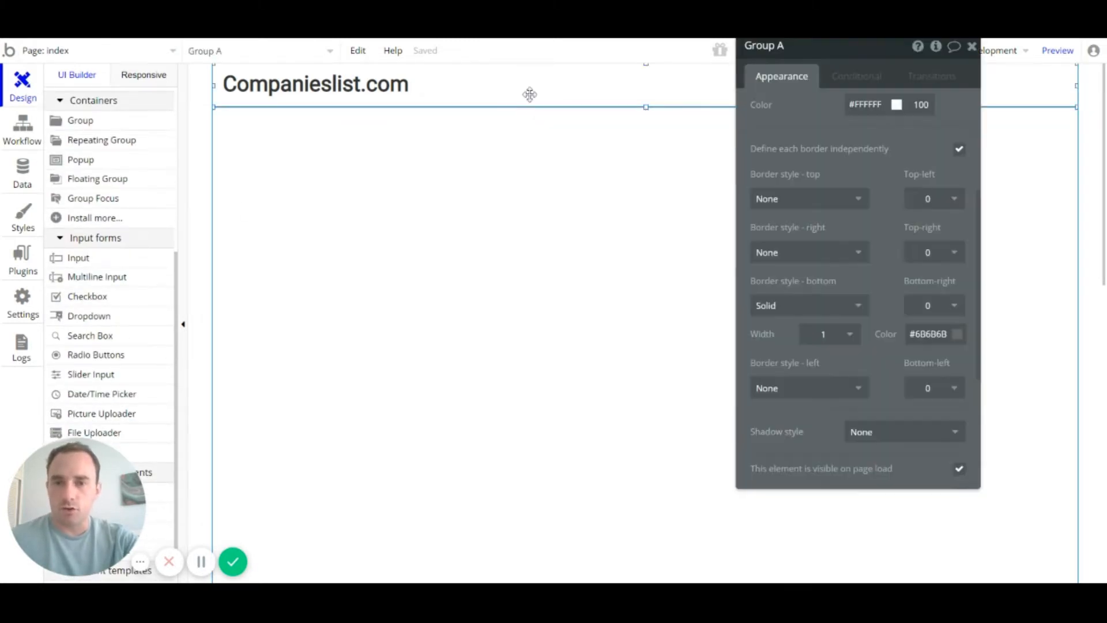
drag(906, 53, 921, 122)
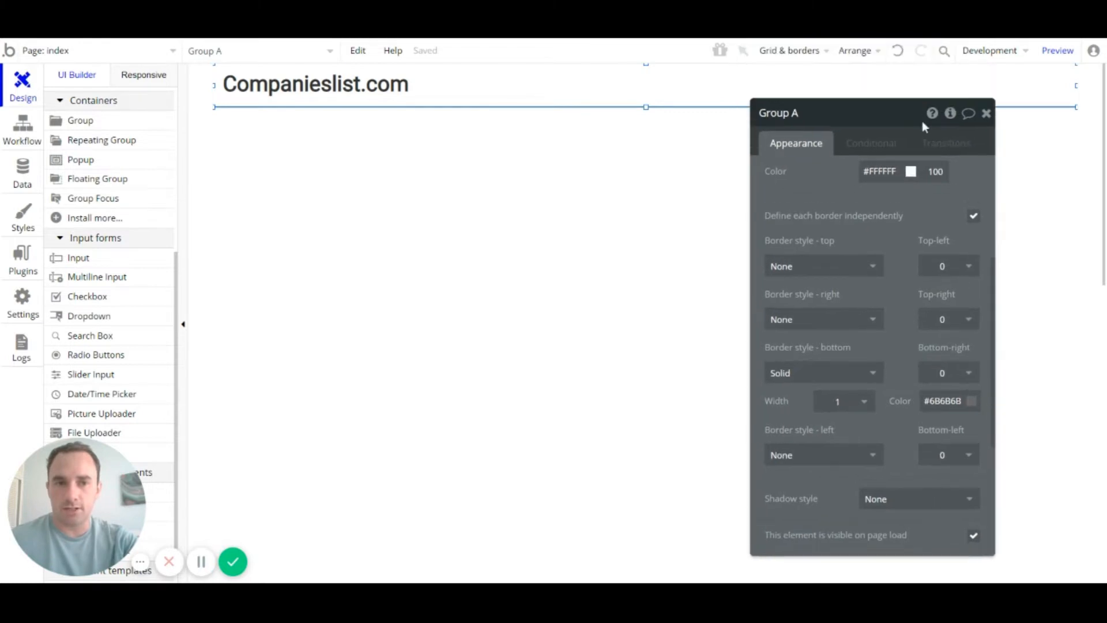
click(986, 117)
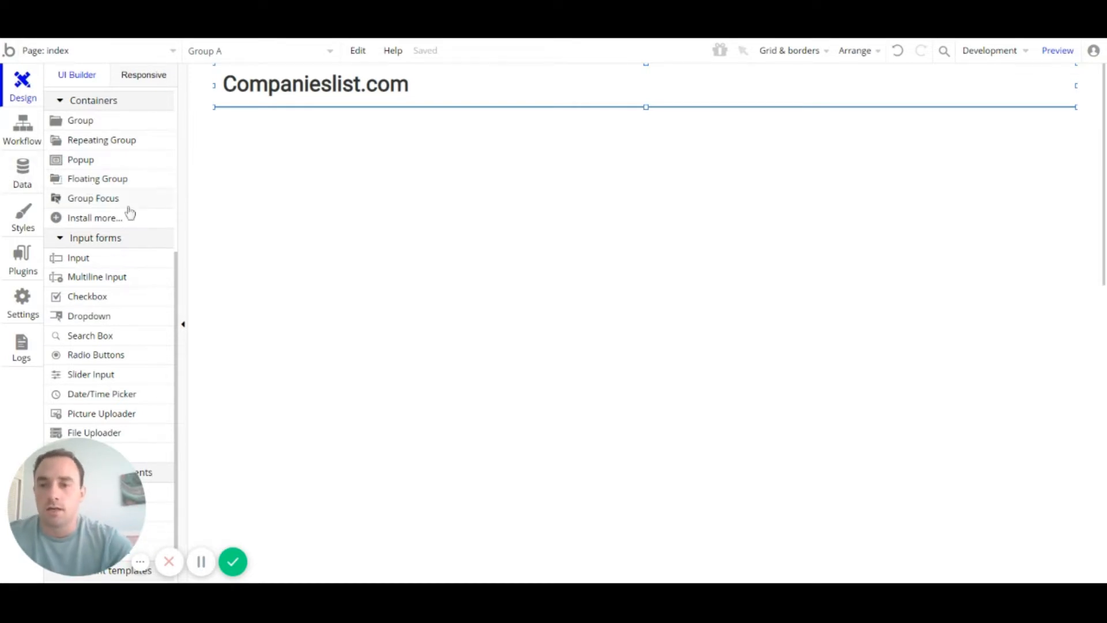
scroll(125, 212, up, 5)
click(95, 175)
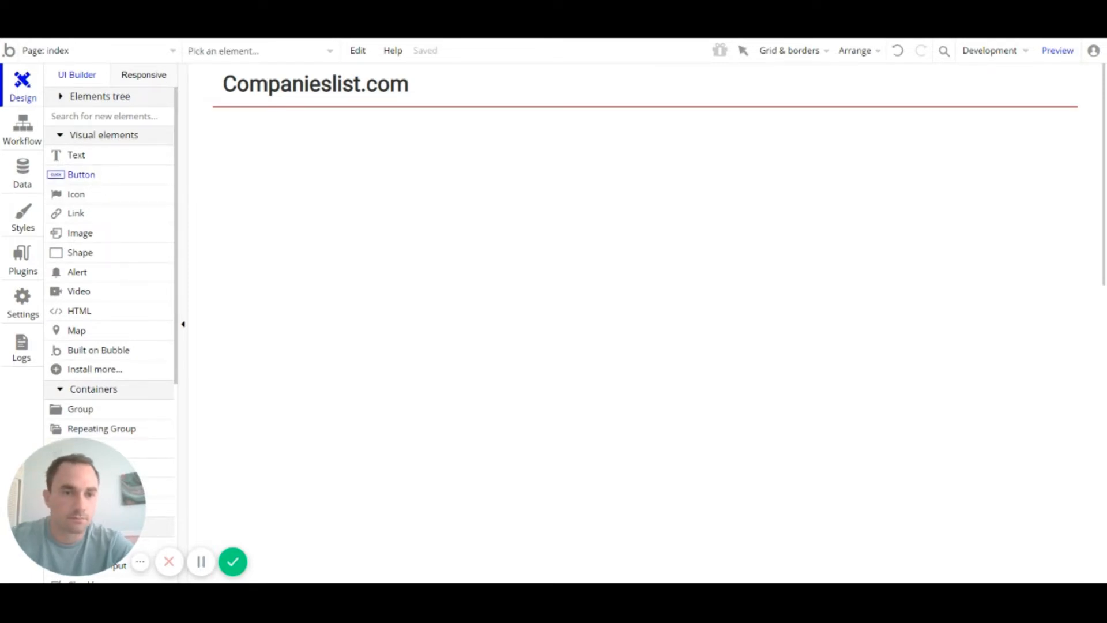
Step: Draw a button at the header's right end labelled 'Add Company'
drag(976, 70, 1066, 98)
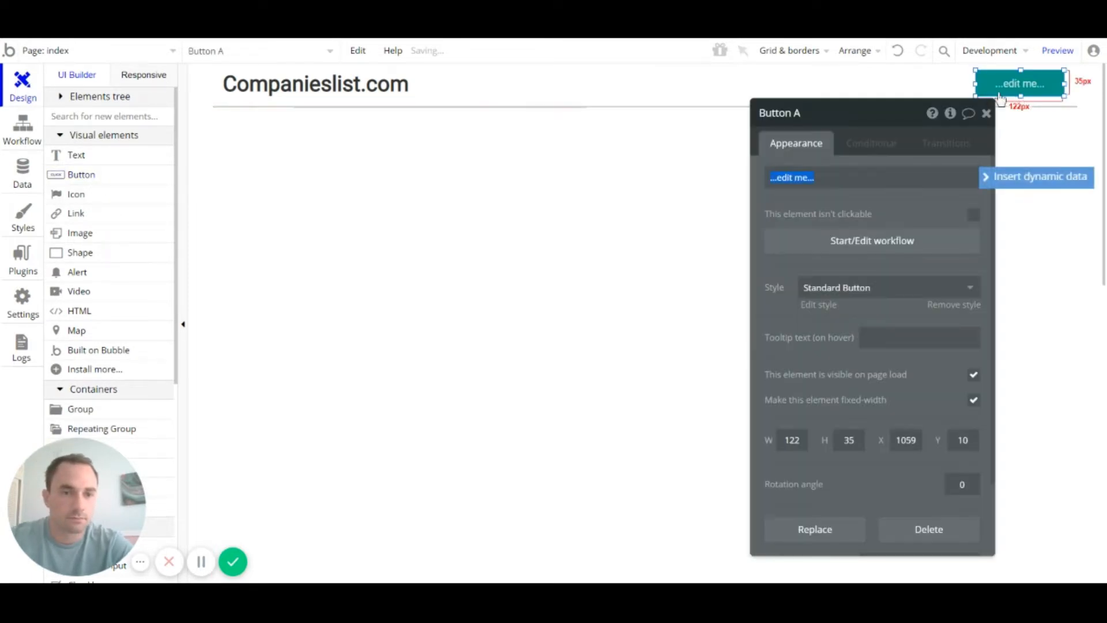
drag(982, 89, 930, 89)
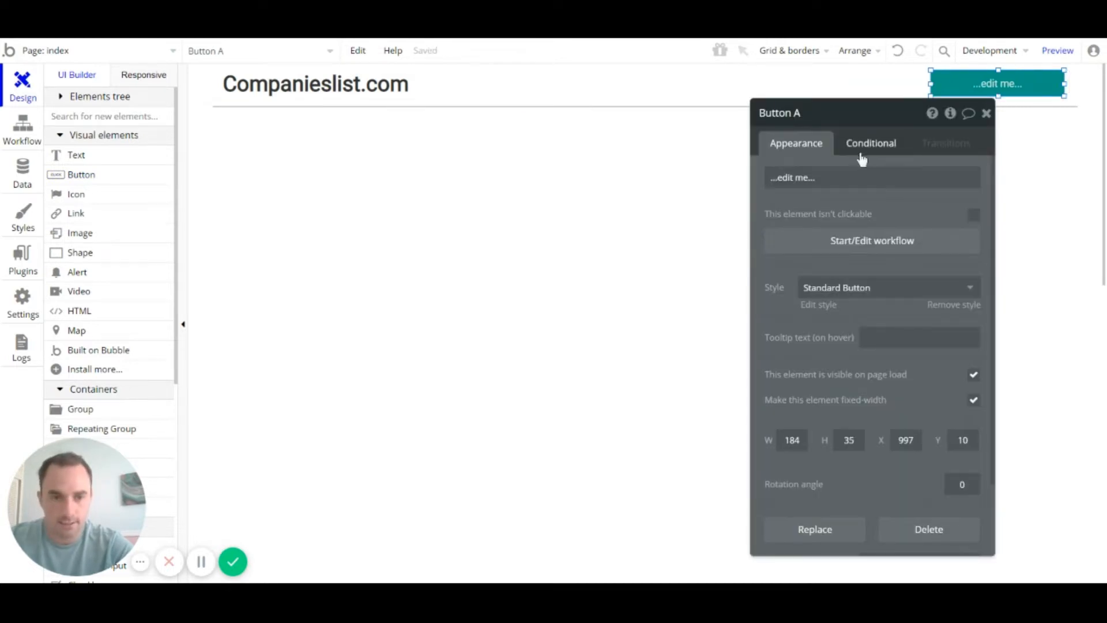
click(857, 177)
text(Add)
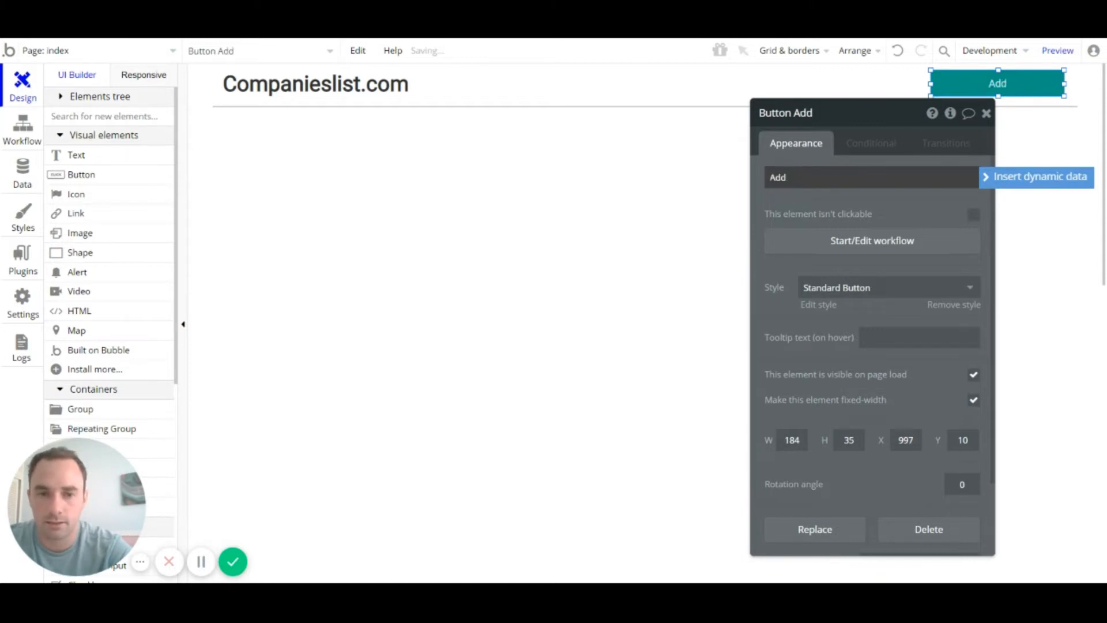
text( B)
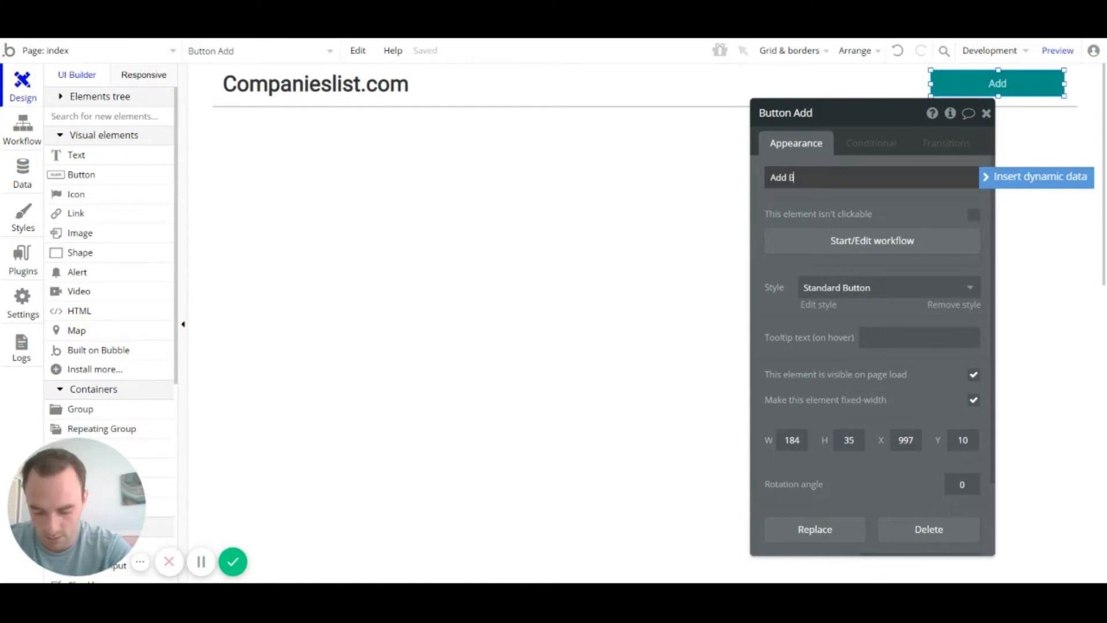
text( Companyu)
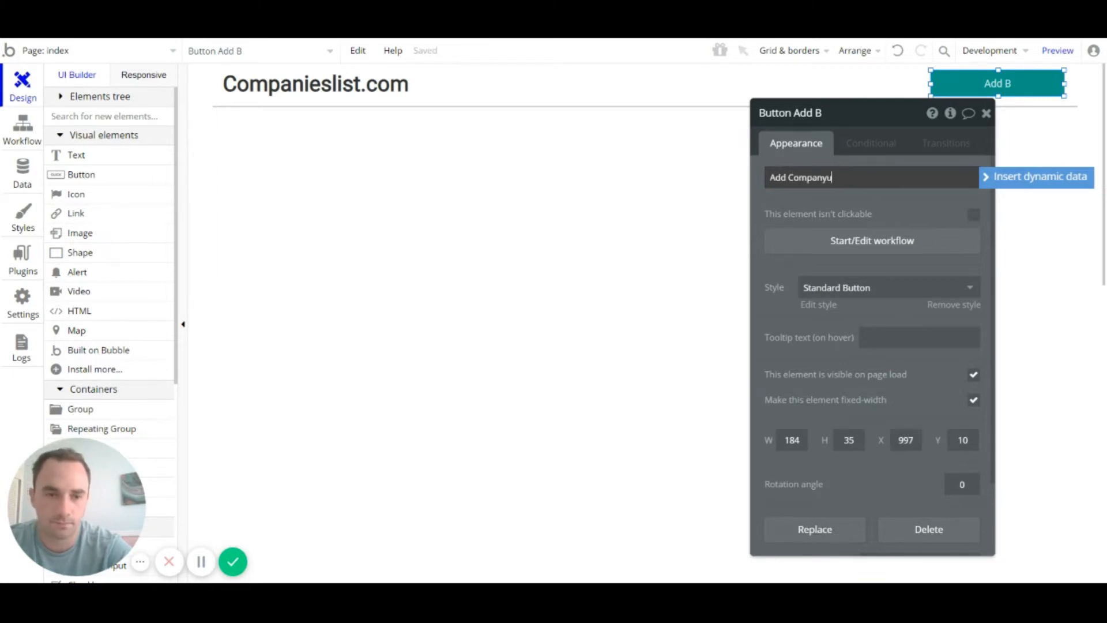
key(BackSpace)
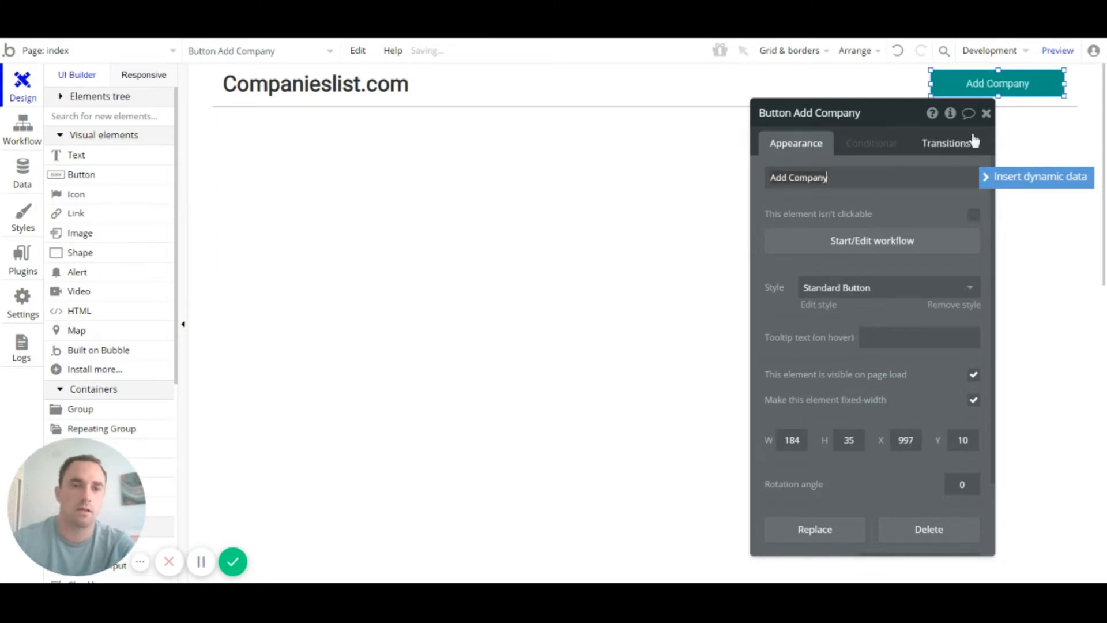
Step: Narrow the Add Company button to about 133 px and nudge it level with the heading
click(986, 115)
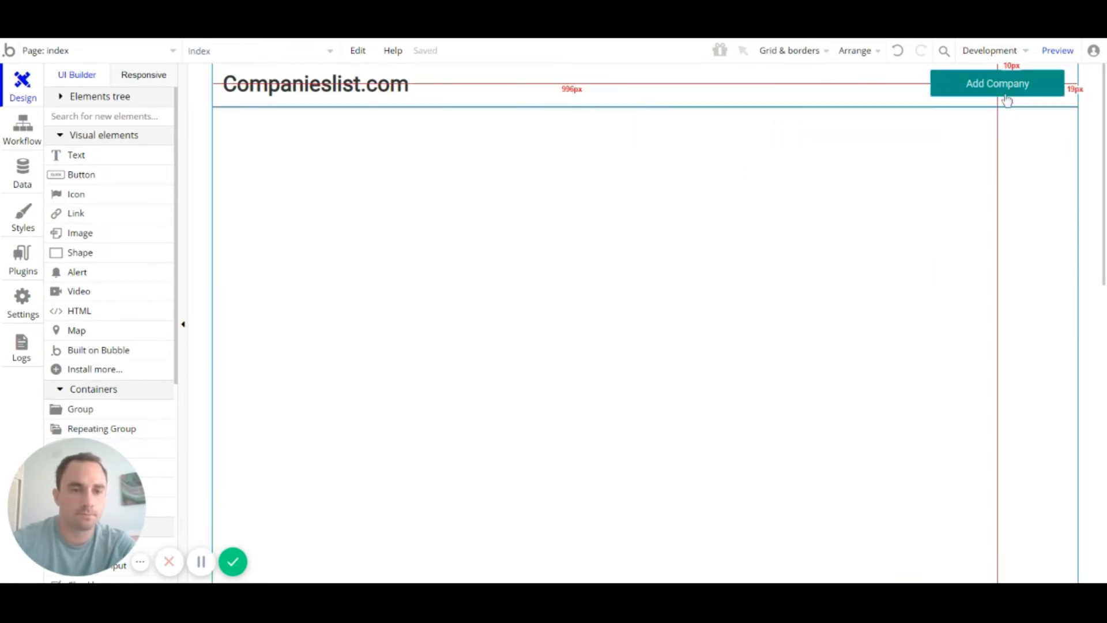
drag(930, 84, 970, 84)
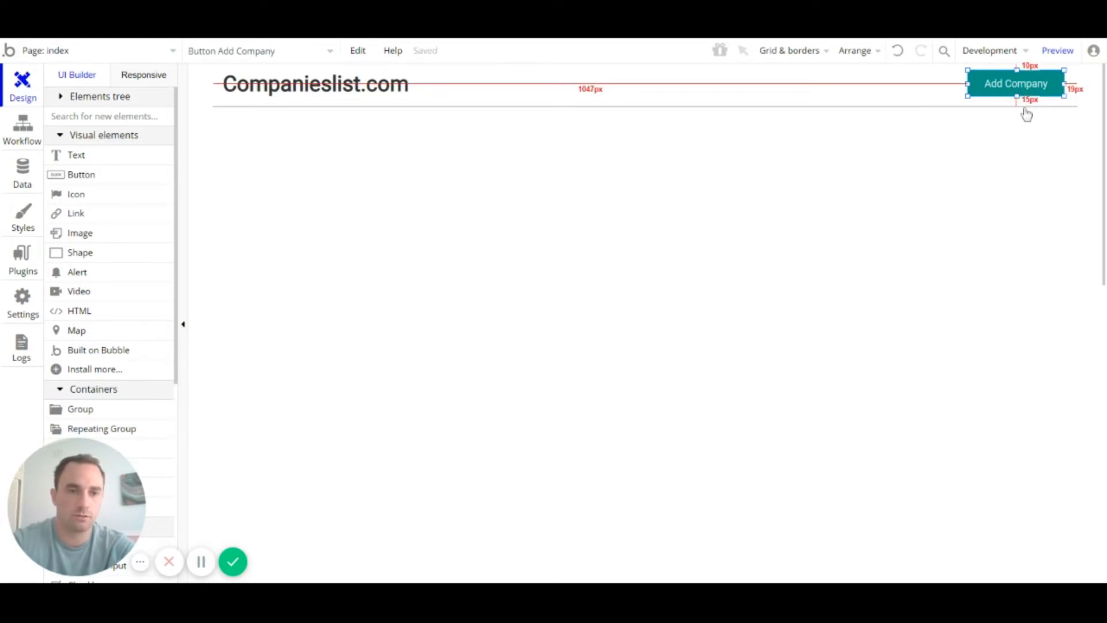
key(Down)
key(Down)
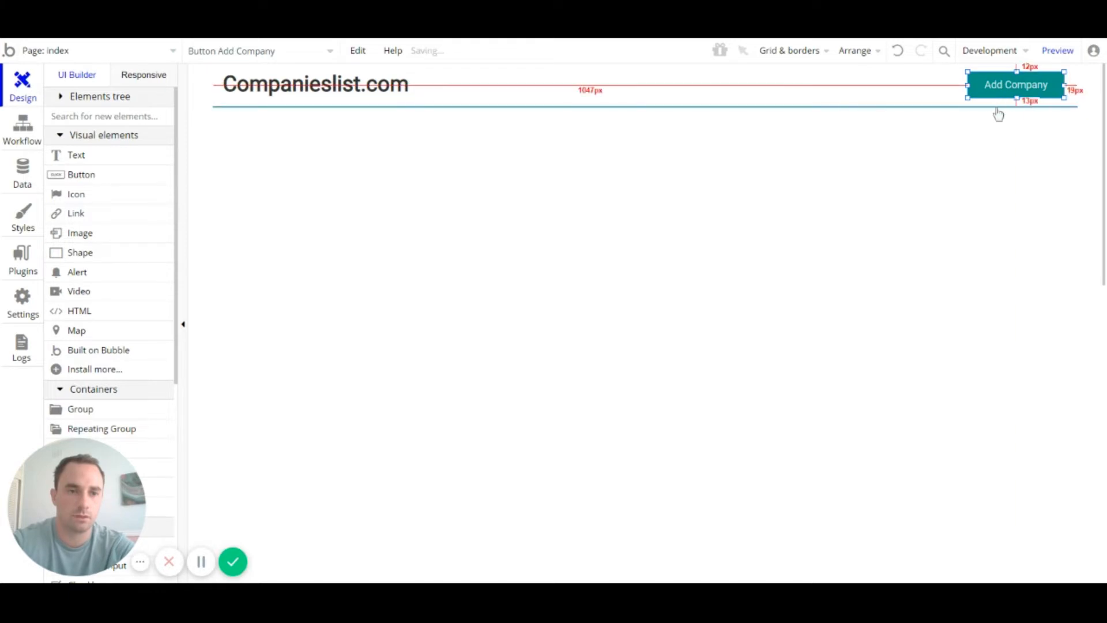
double_click(1005, 95)
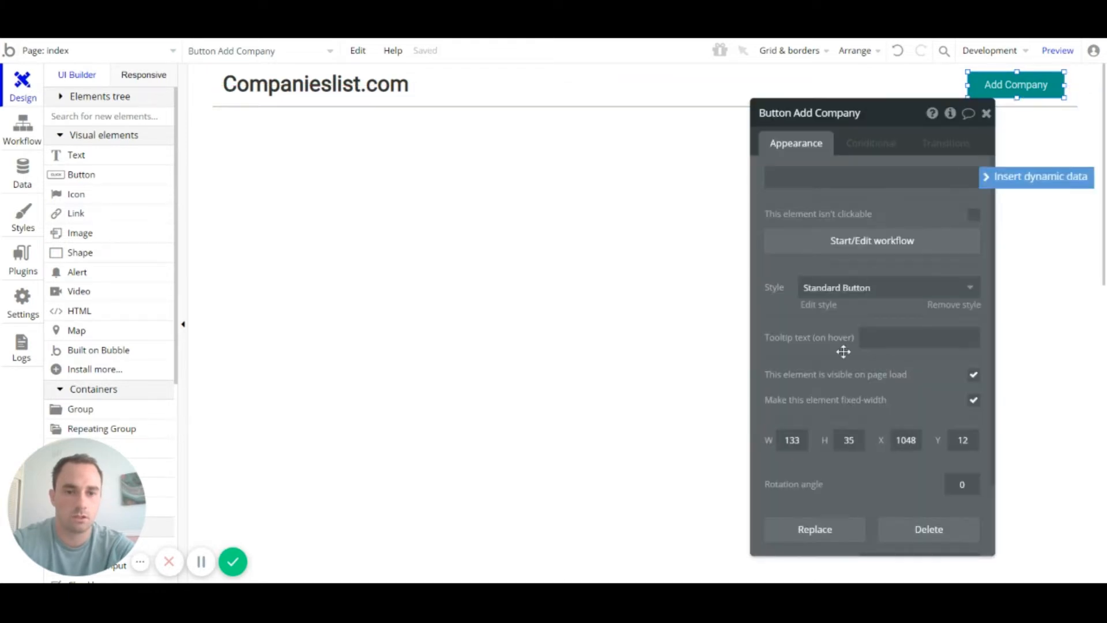
click(848, 440)
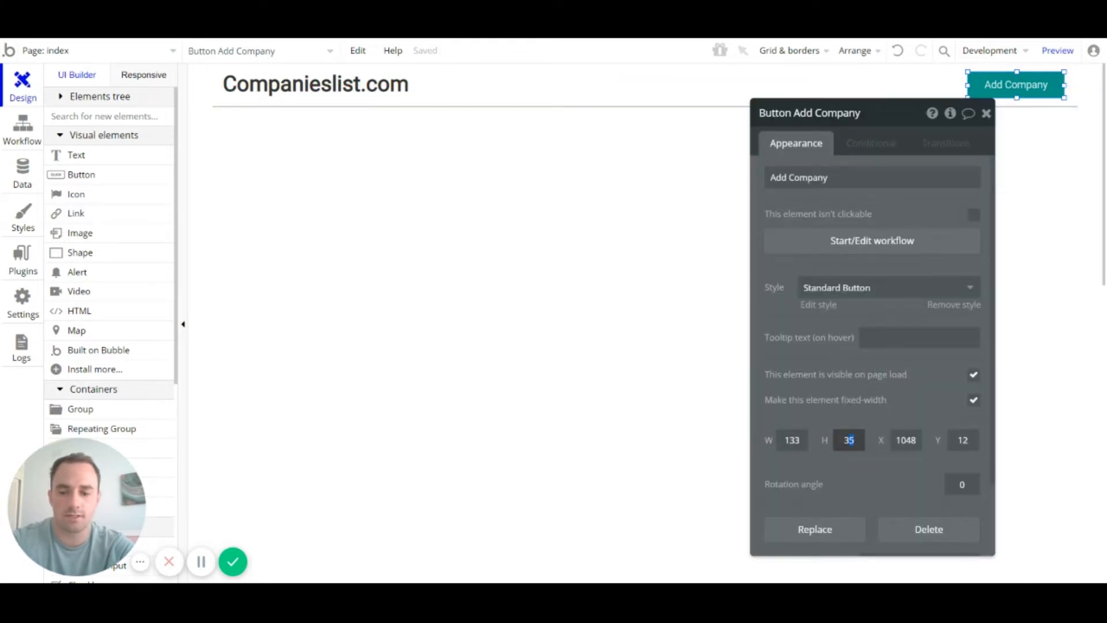
click(986, 113)
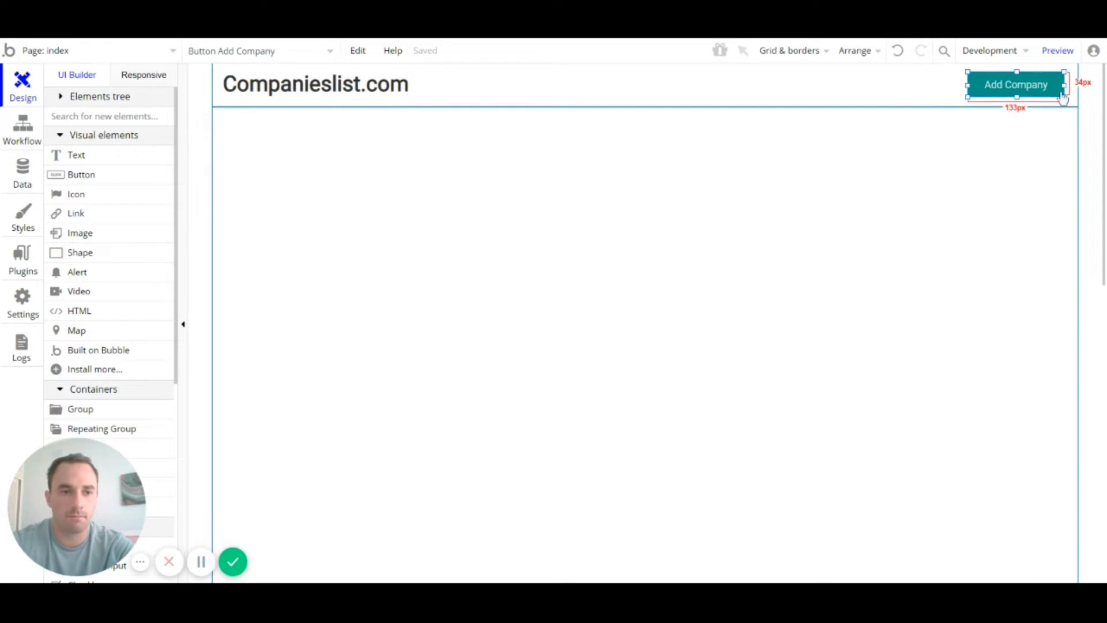
key(Left)
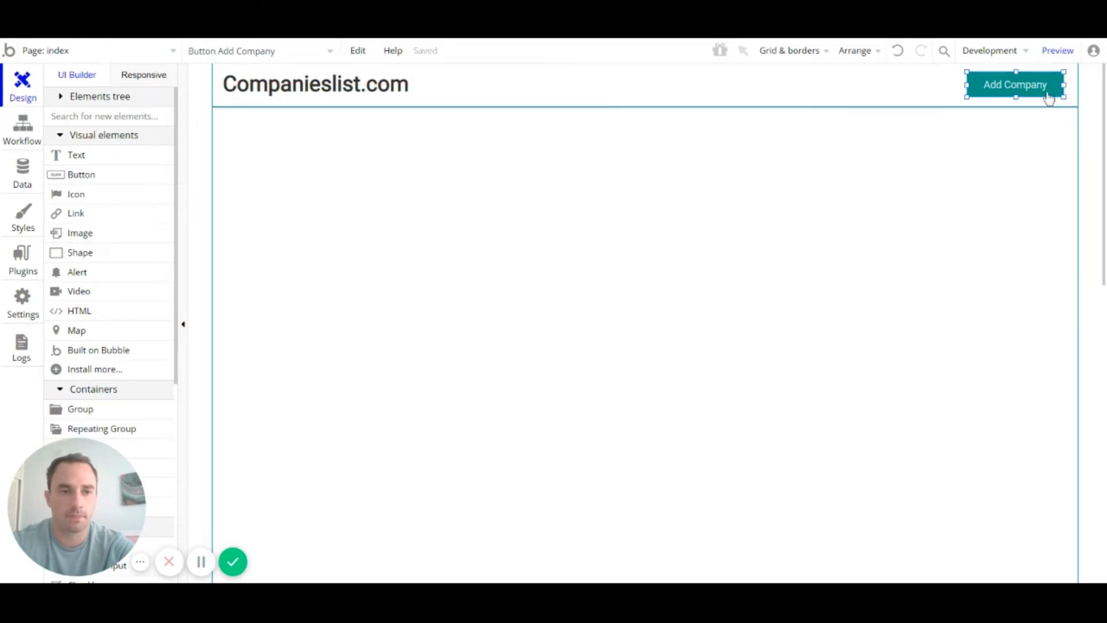
Step: Preview the index page live, then switch back to the editor
click(200, 562)
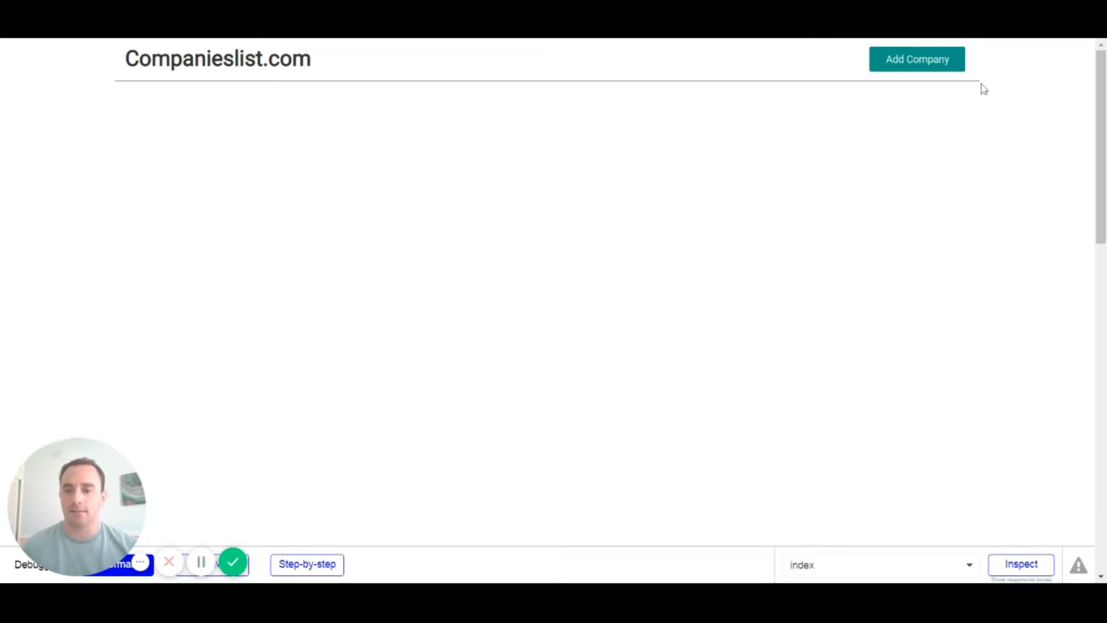
key(ctrl+shift+Tab)
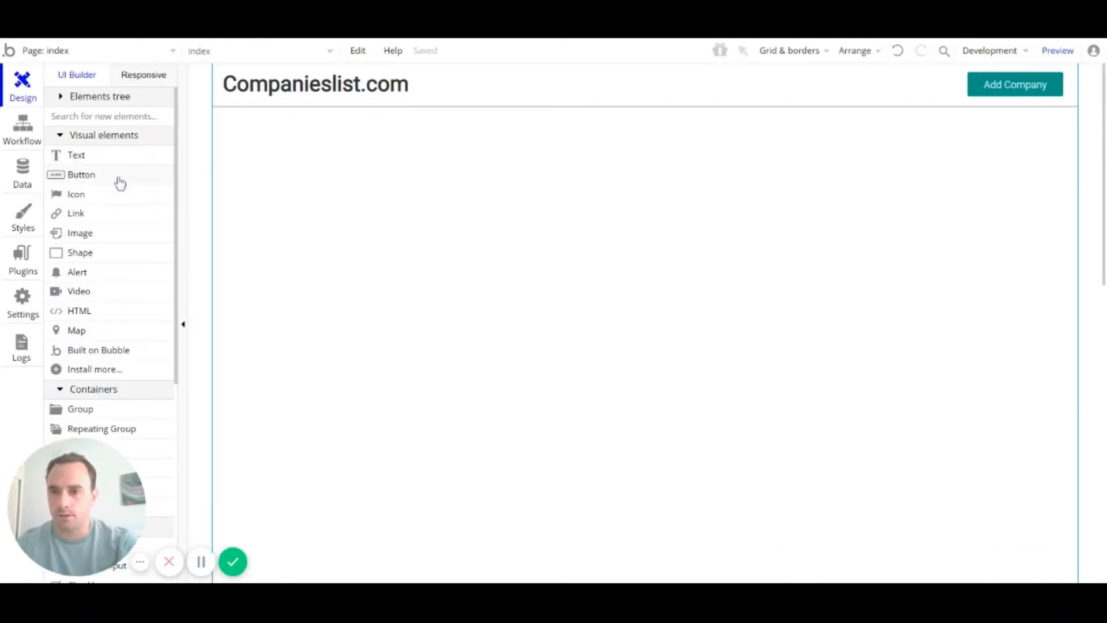
Step: Scroll the element palette to Input forms and choose the Input element
scroll(127, 253, down, 3)
scroll(126, 252, up, 3)
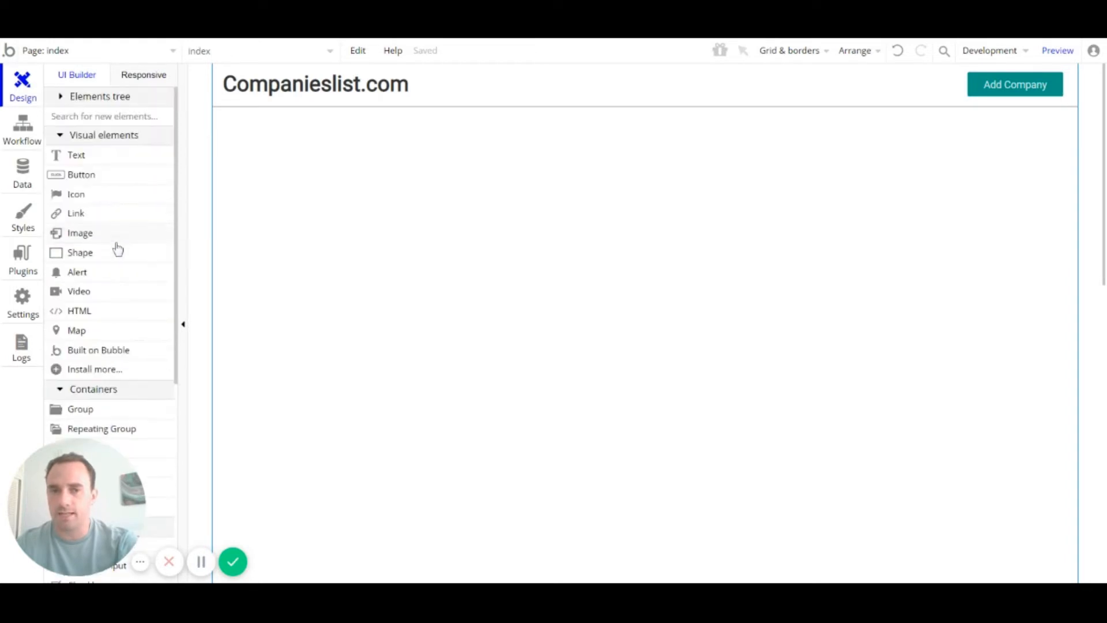
scroll(97, 221, down, 3)
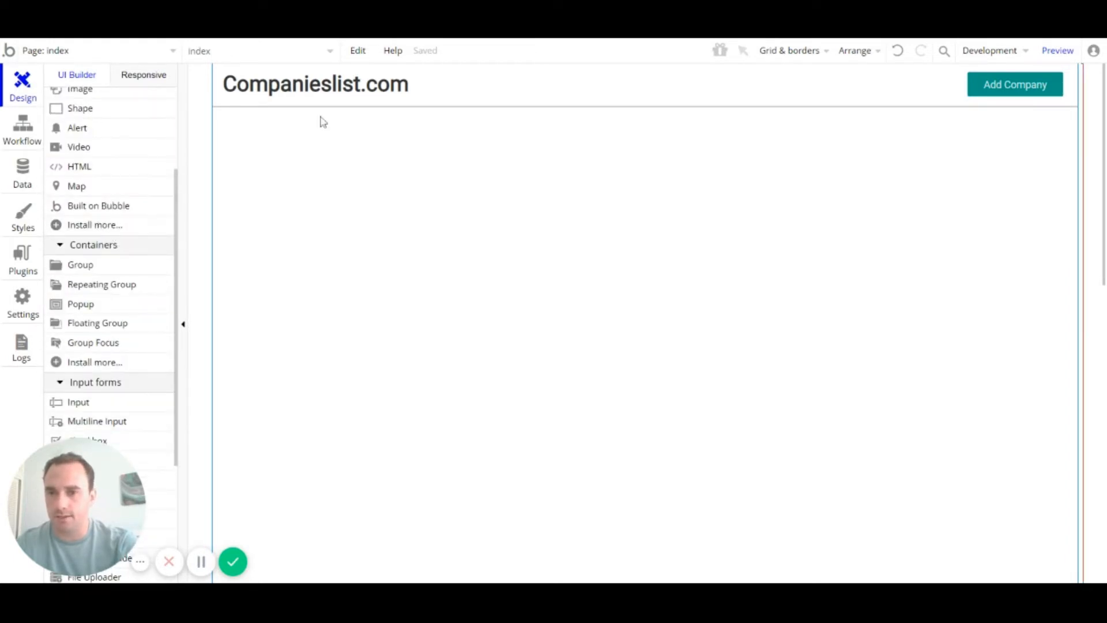
scroll(118, 198, down, 4)
scroll(119, 199, up, 2)
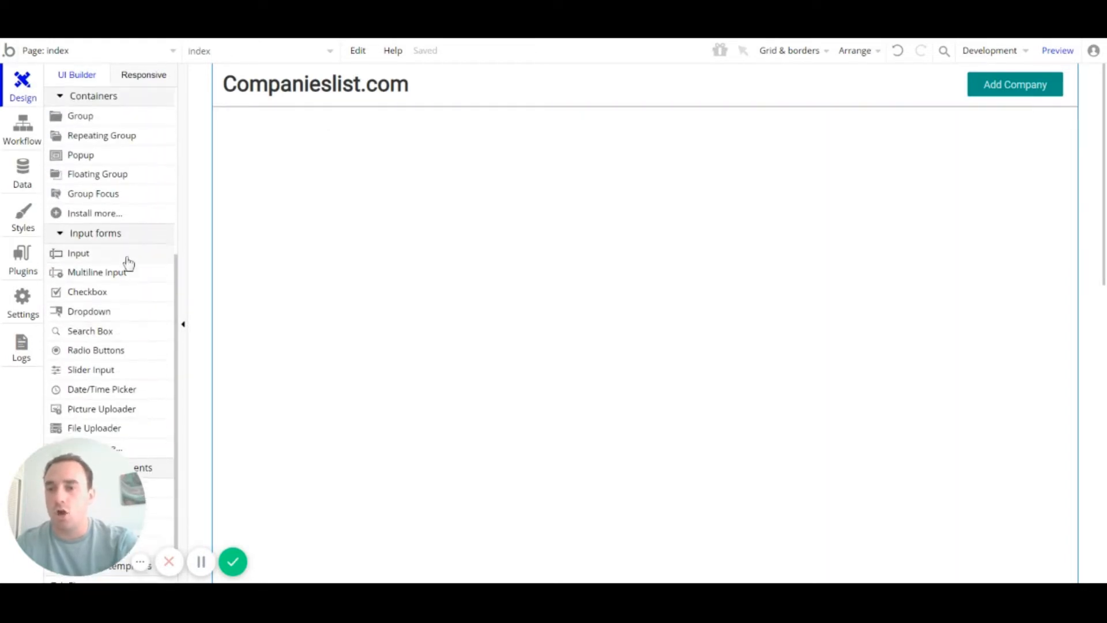
scroll(118, 198, down, 2)
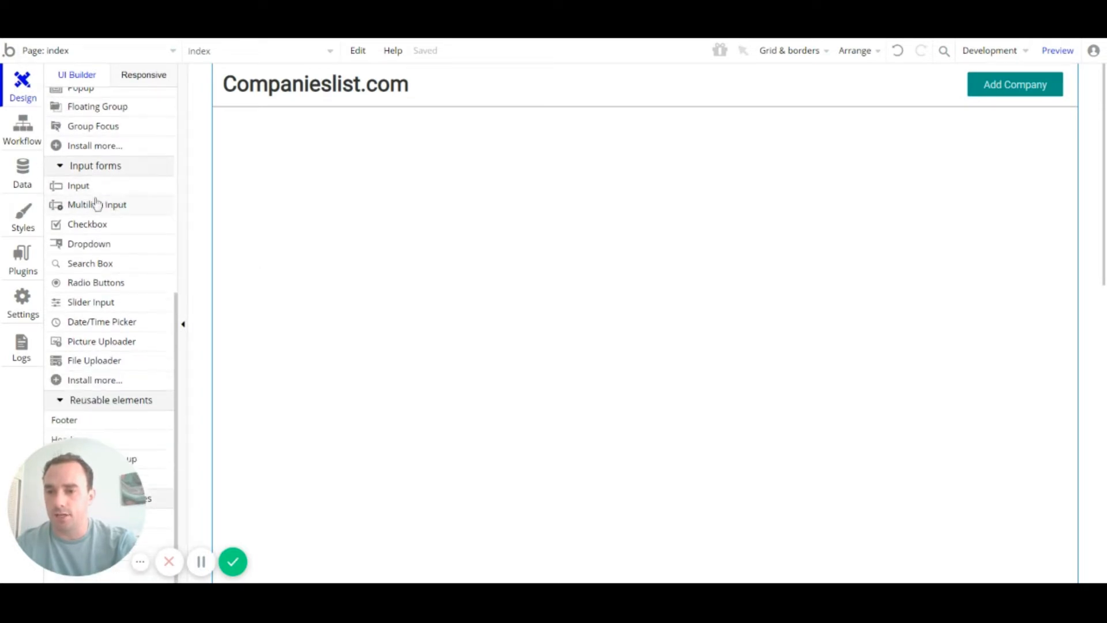
click(90, 187)
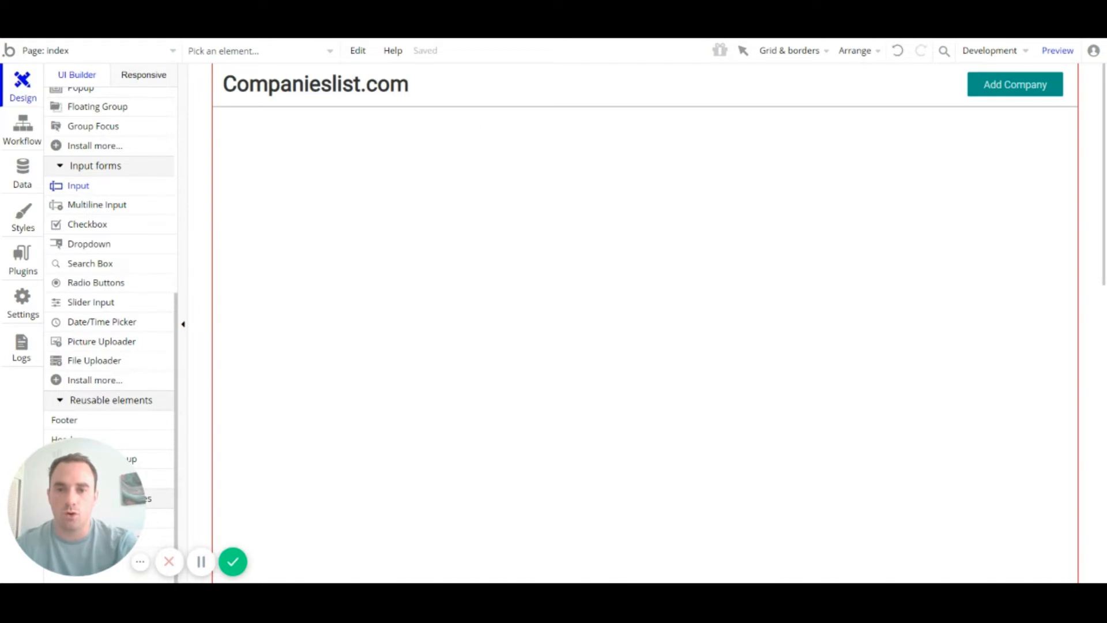
Step: Draw a text input below the header and enter 50 in its width field
mouse_move(482, 126)
mouse_down()
mouse_move(783, 176)
mouse_move(809, 162)
mouse_up()
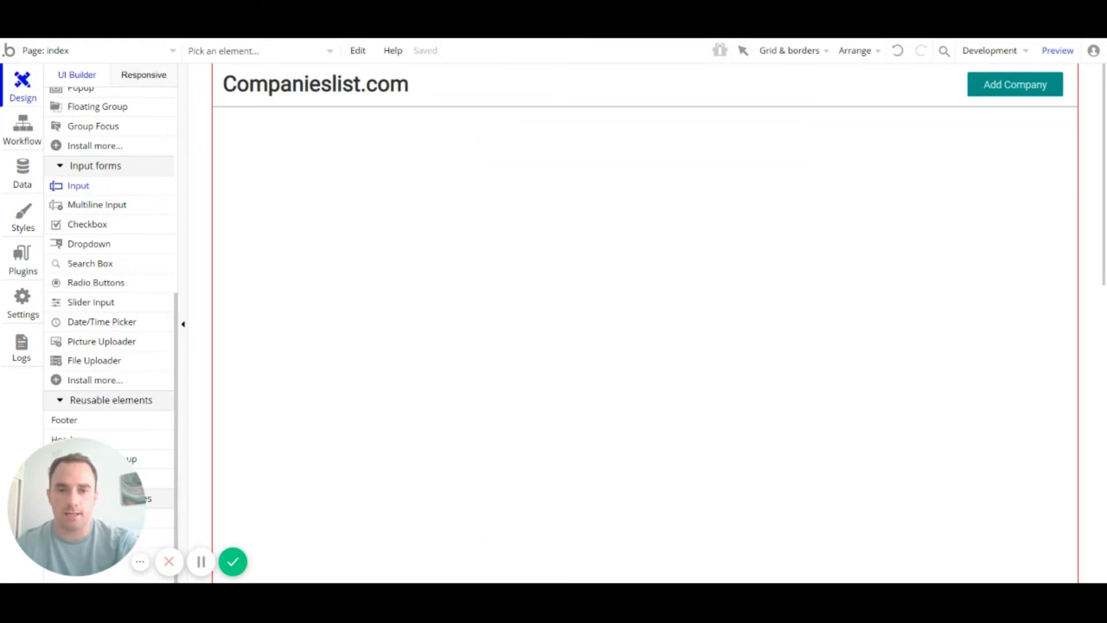
mouse_move(700, 158)
mouse_down()
mouse_move(673, 157)
mouse_move(688, 159)
mouse_up()
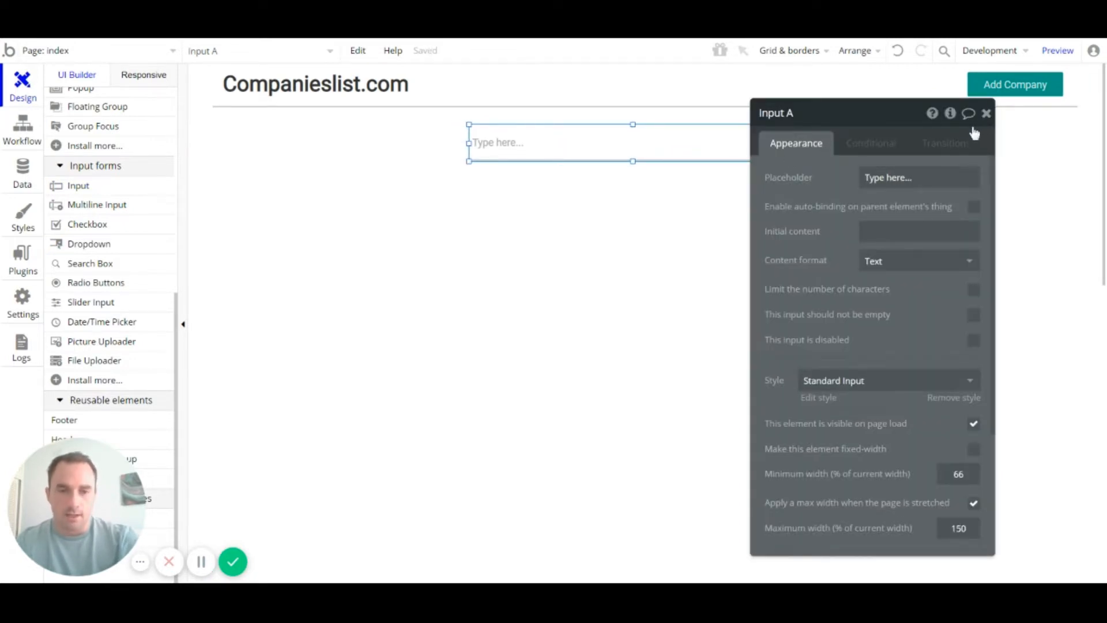
scroll(879, 300, down, 3)
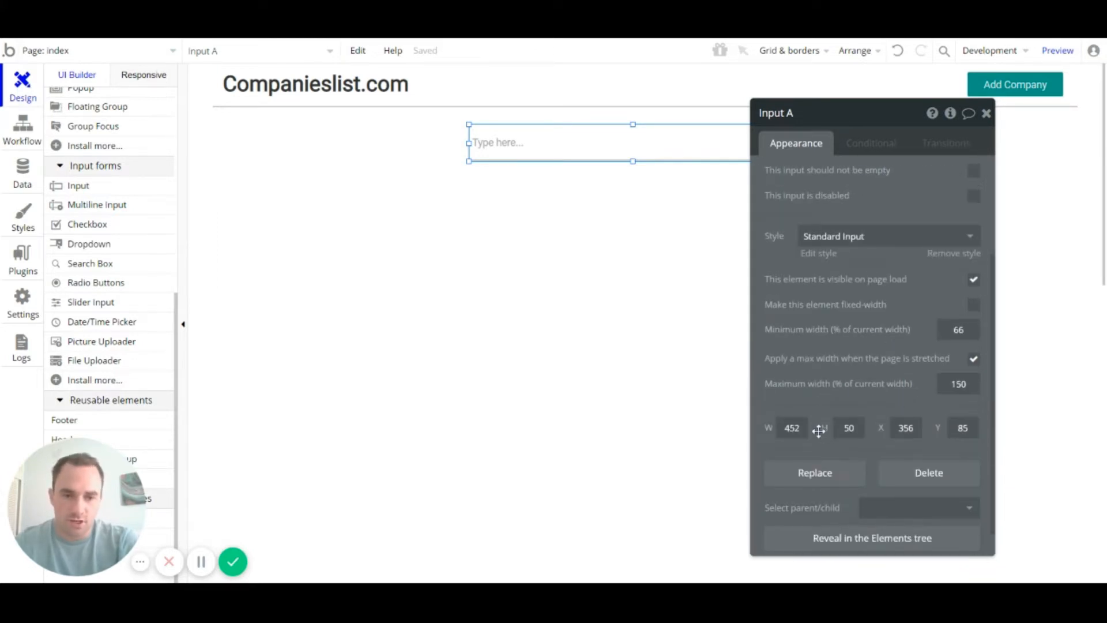
click(792, 428)
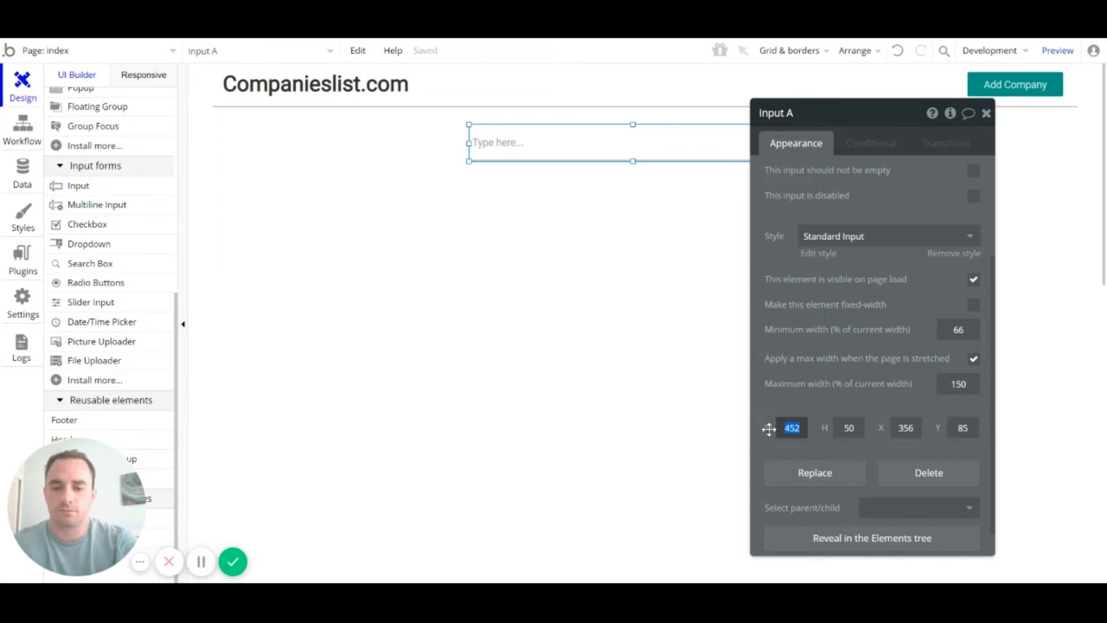
text(500)
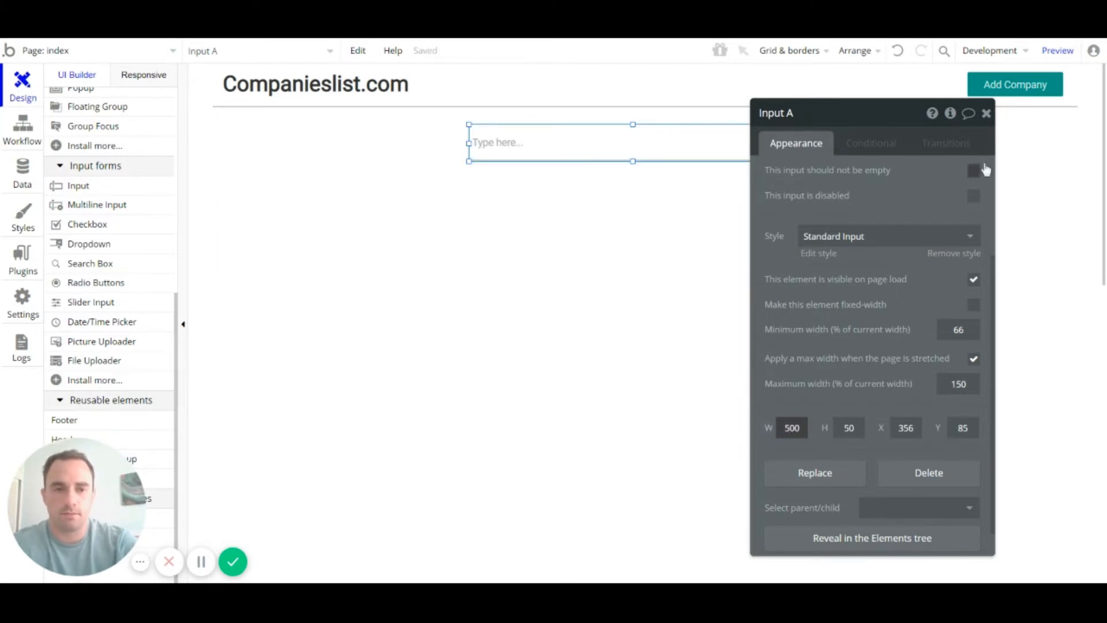
click(985, 113)
double_click(590, 153)
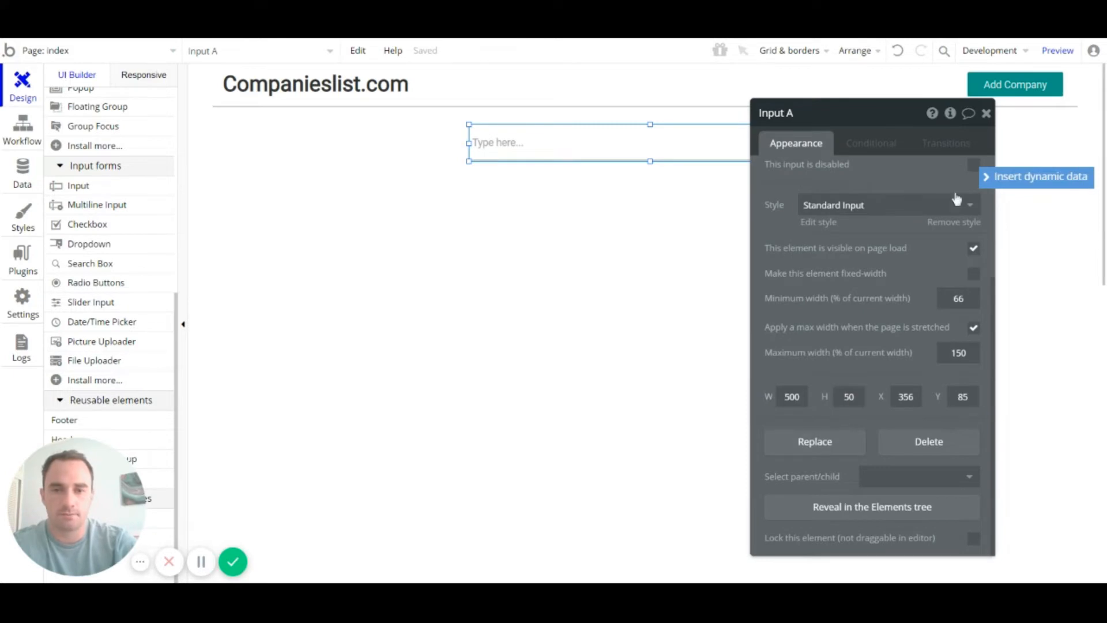
click(986, 113)
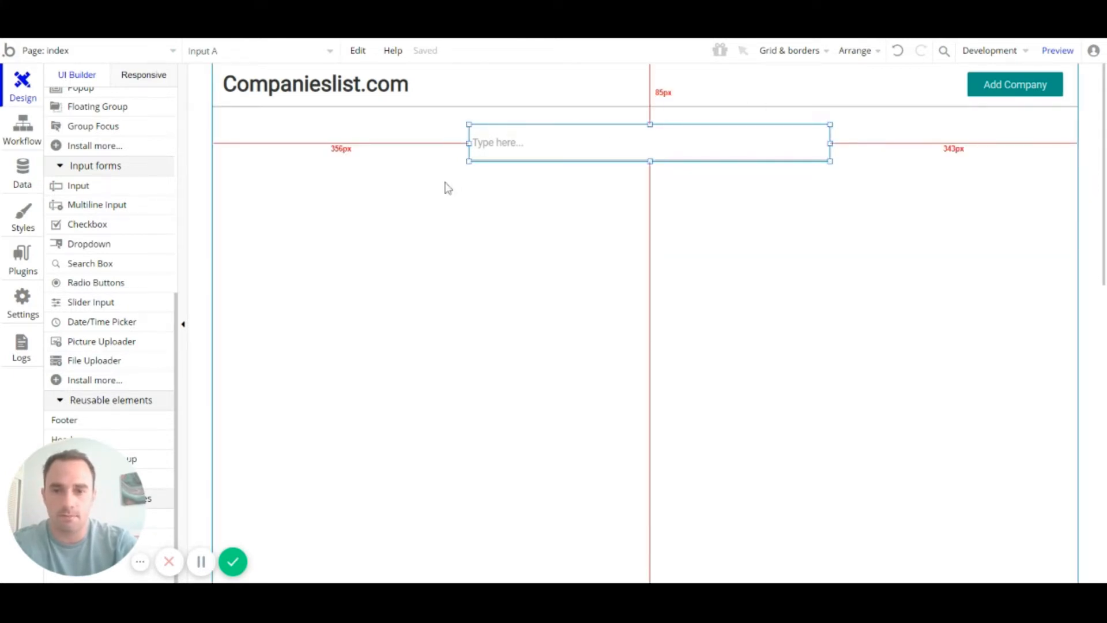
Step: Nudge the input until the side guides read 349px/350px, then slightly down
key(Left)
key(Left)
key(Left)
key(Left)
key(Left)
key(Left)
key(Left)
key(Left)
key(Left)
key(Left)
key(Left)
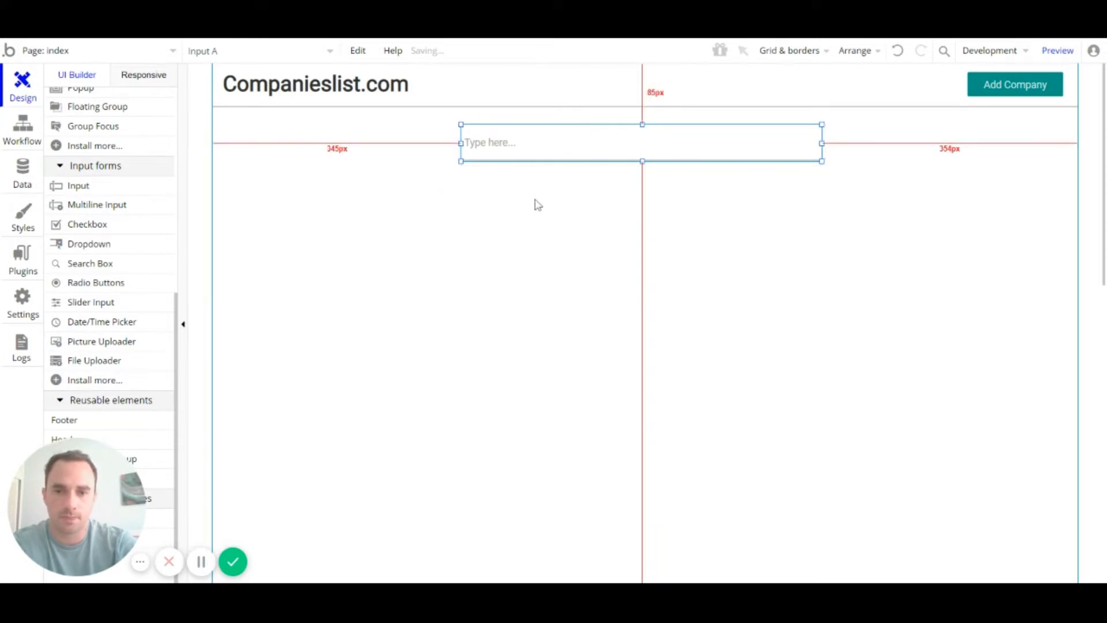
key(Right)
key(Right)
key(Right)
key(Right)
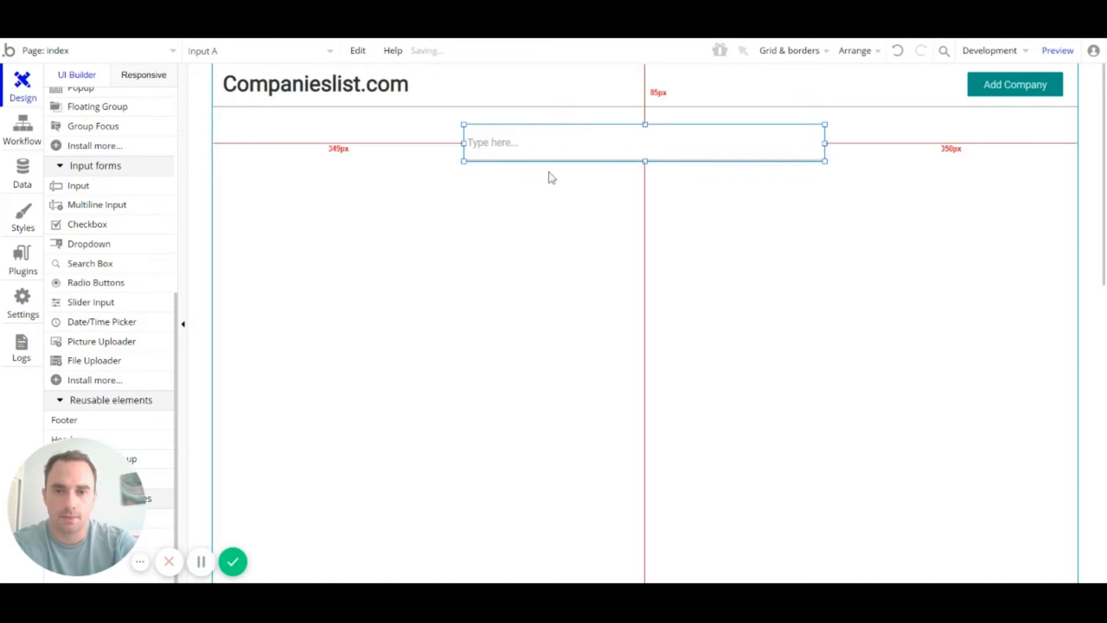
key(Right)
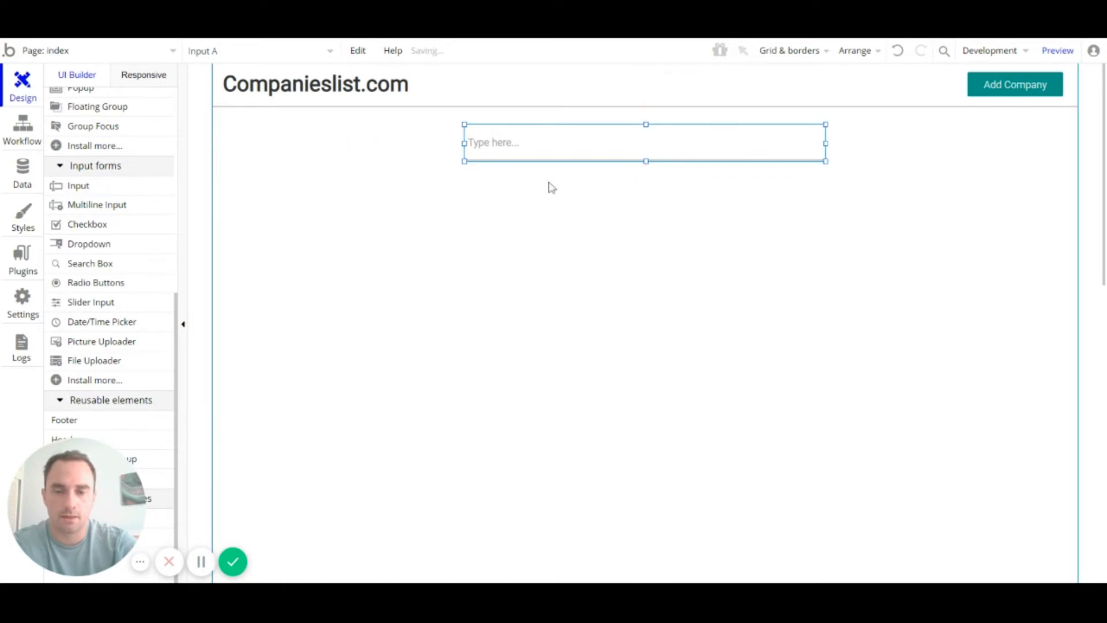
click(623, 209)
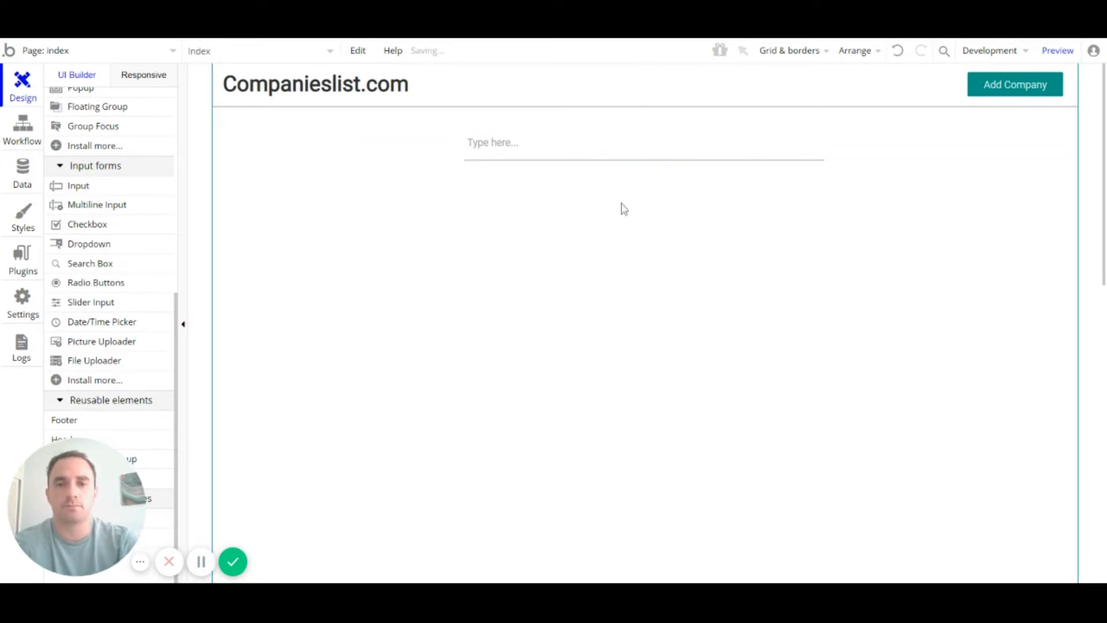
click(737, 150)
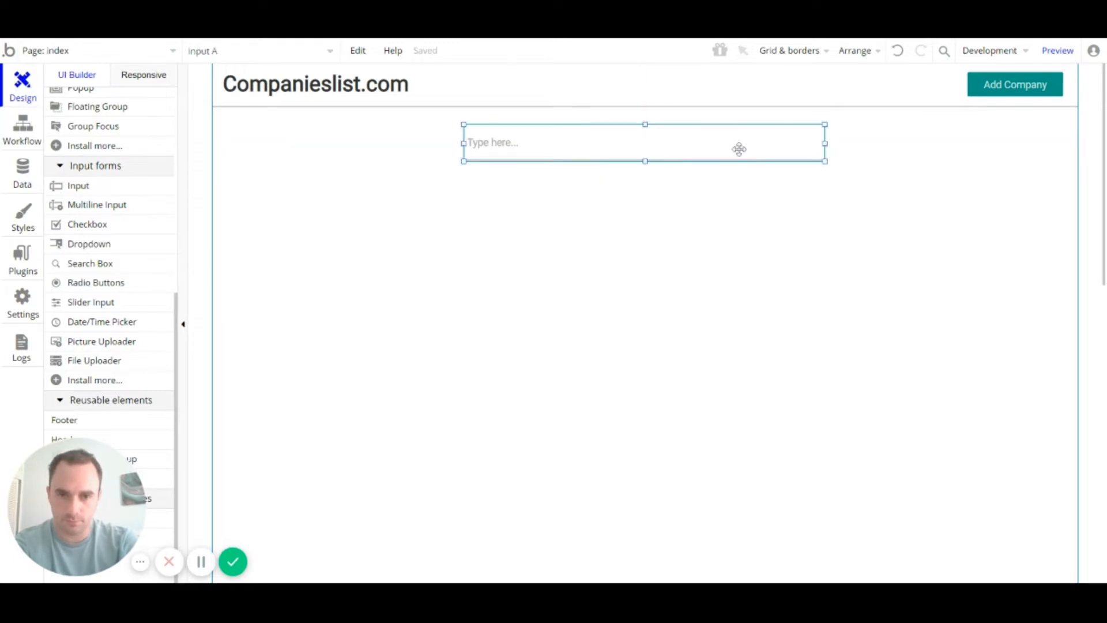
key(Down)
key(Down)
key(Down)
key(Down)
key(Down)
key(Down)
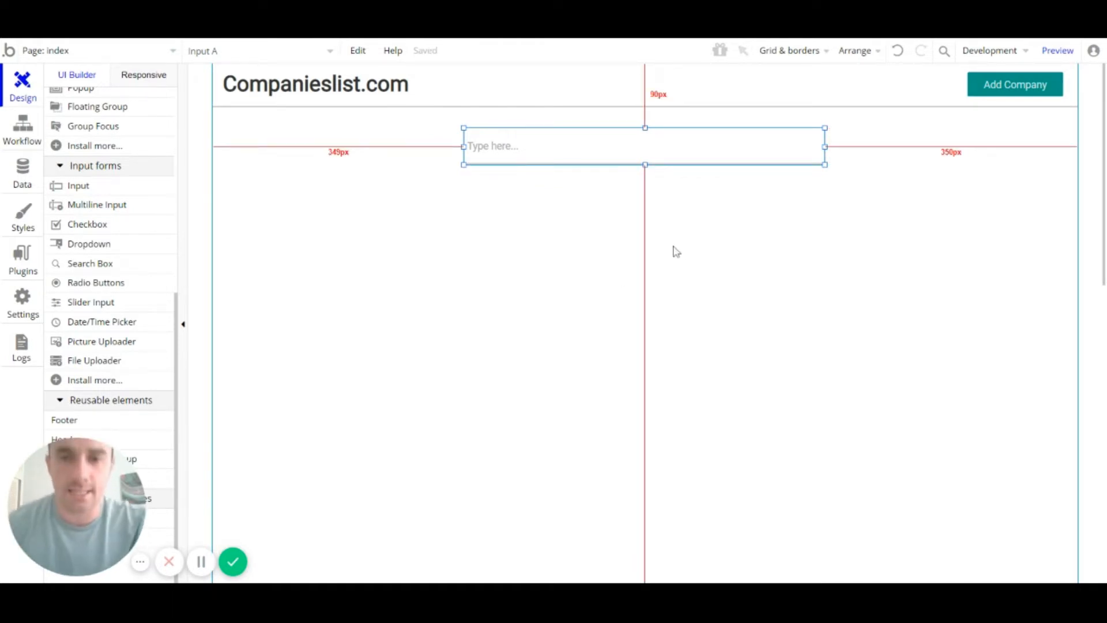
Step: Open Input A's properties and dismiss the placeholder's dynamic data suggestion
double_click(512, 144)
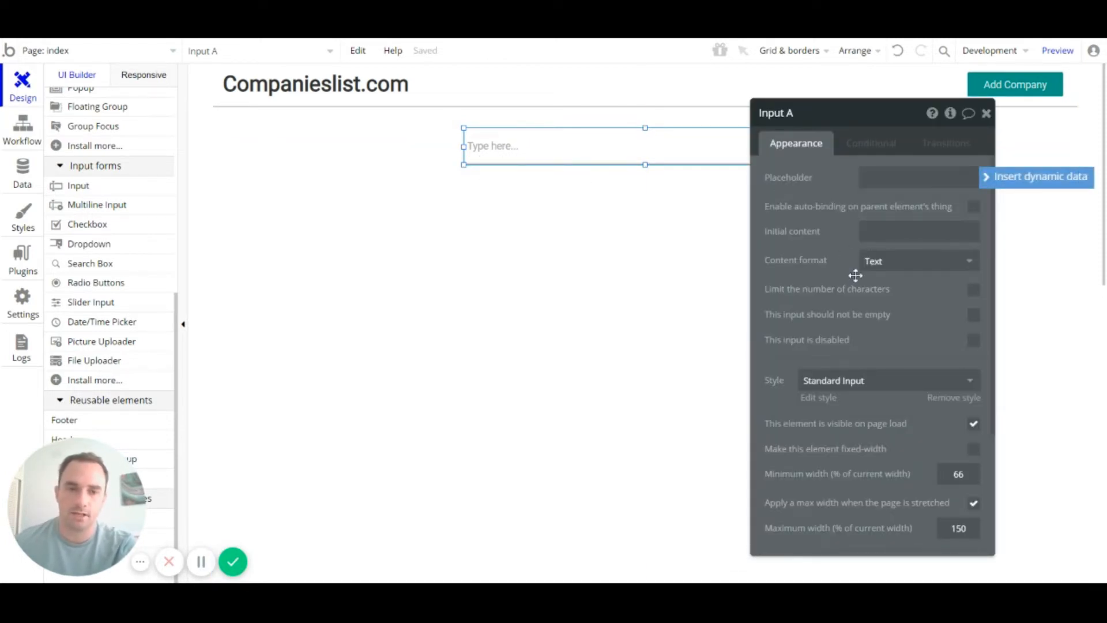
click(899, 178)
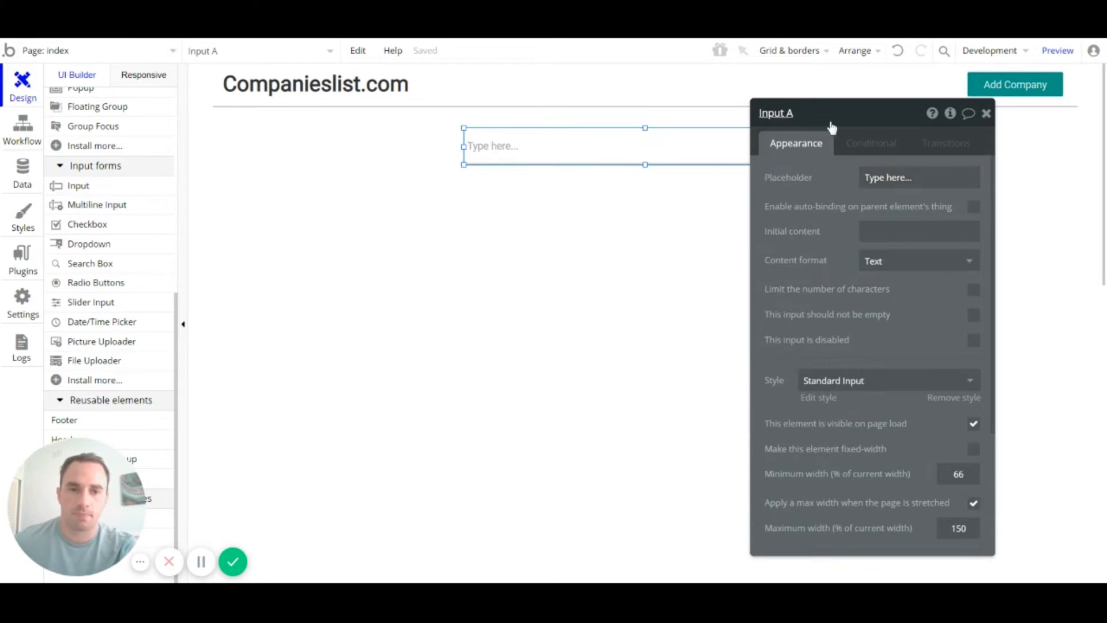
drag(863, 122, 845, 104)
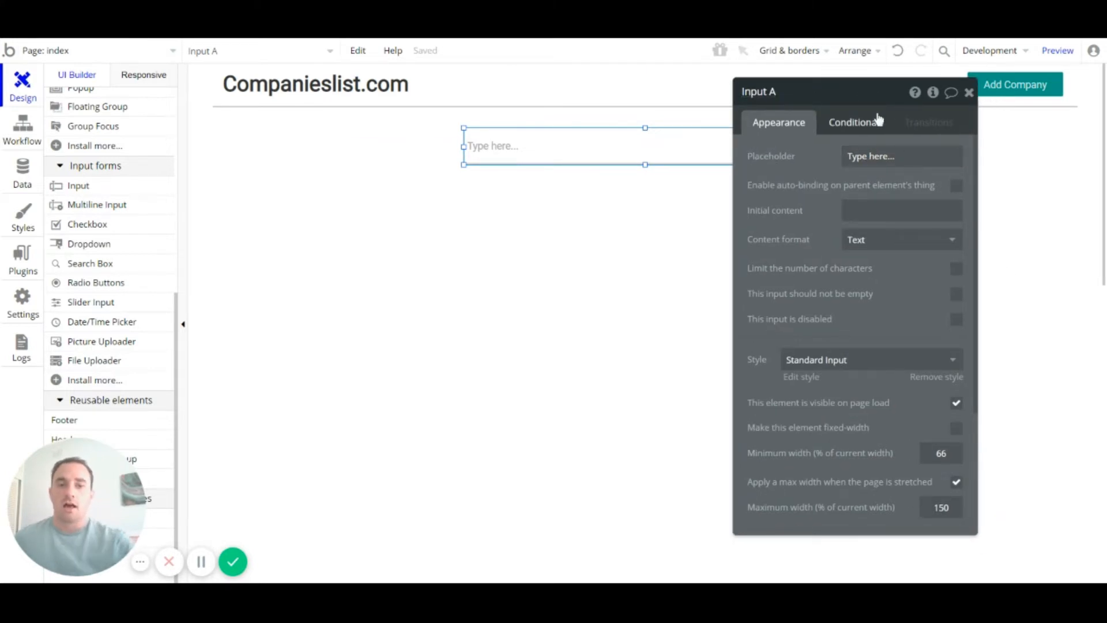
mouse_move(877, 119)
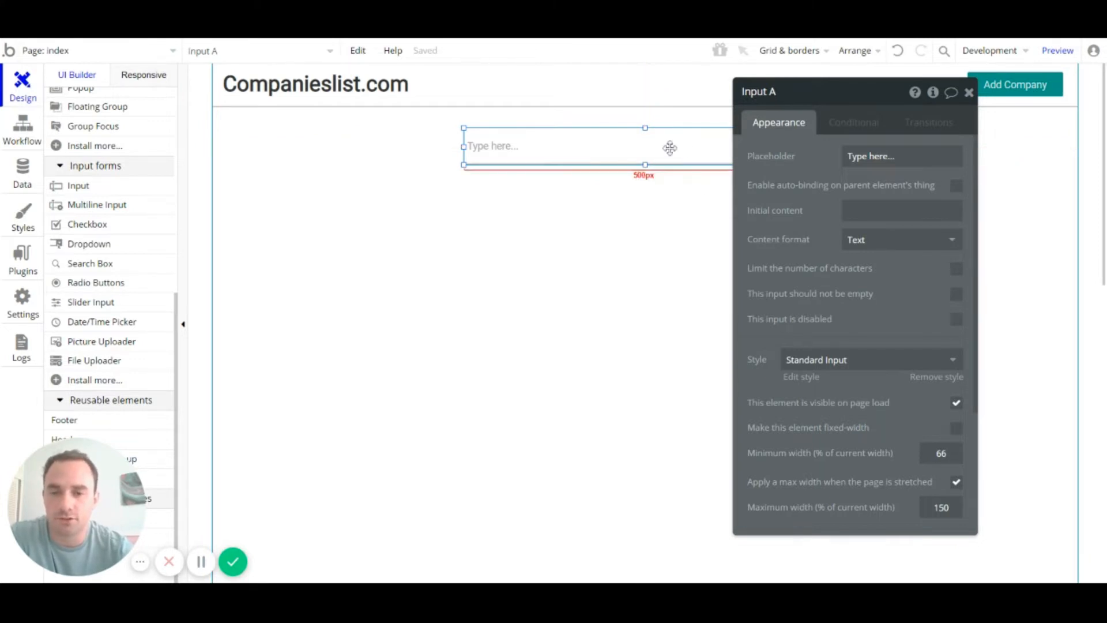
Step: Check the title, header group and Add Company button, then reselect Input A
click(353, 97)
click(537, 152)
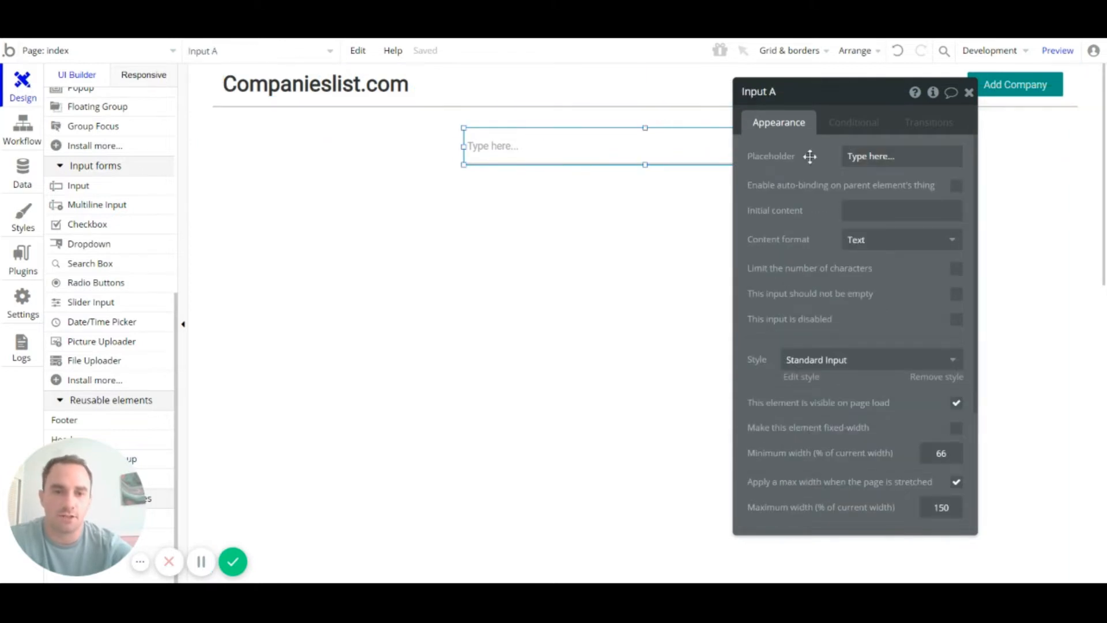
click(587, 94)
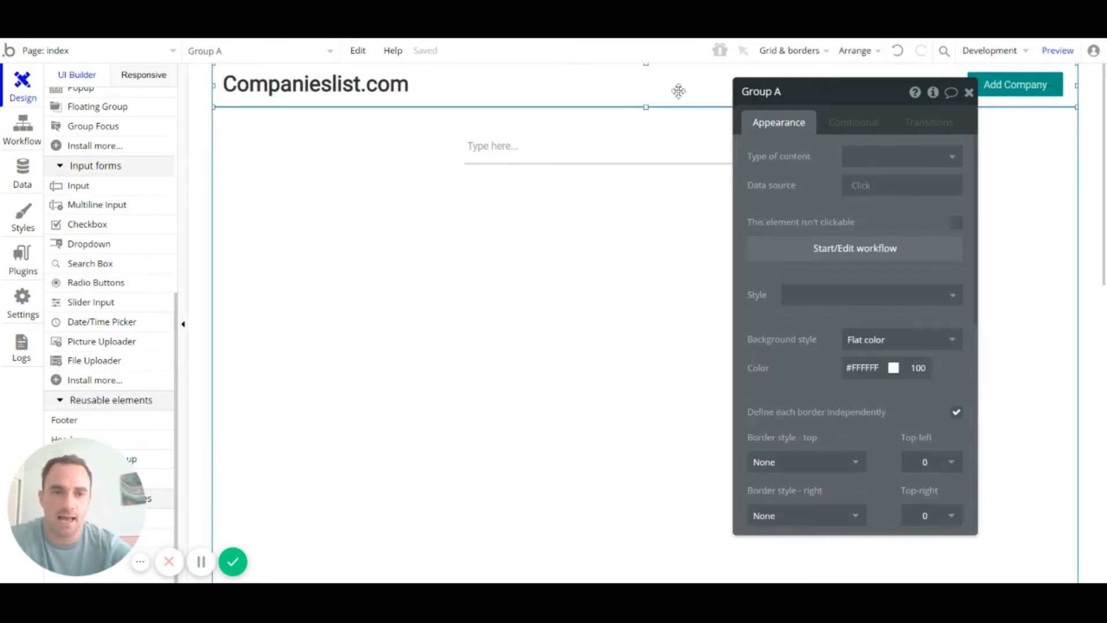
click(1018, 90)
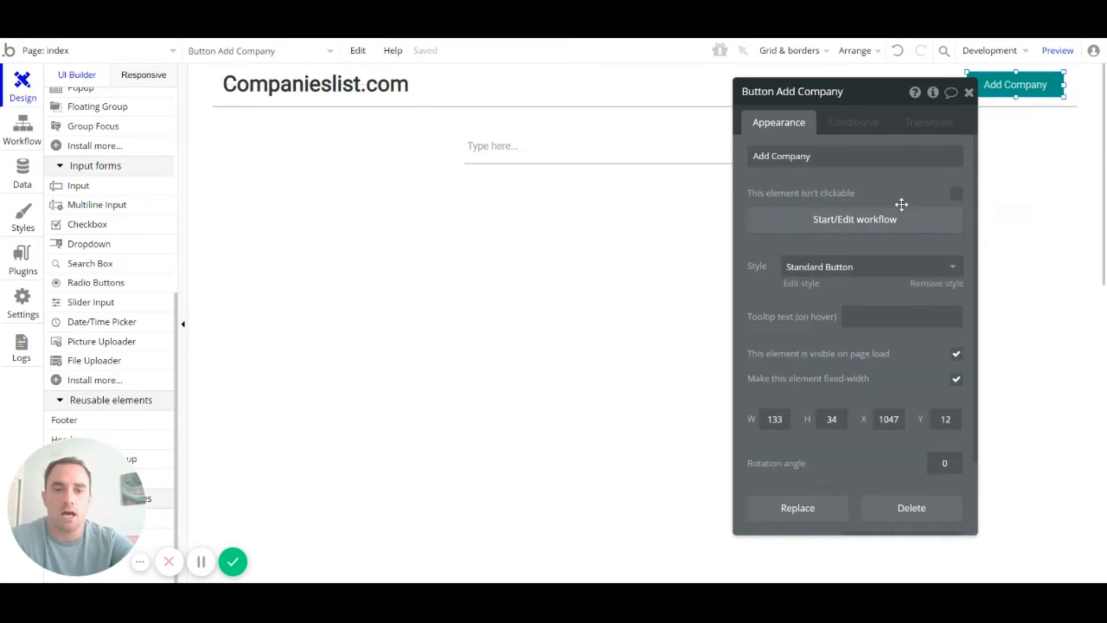
click(593, 152)
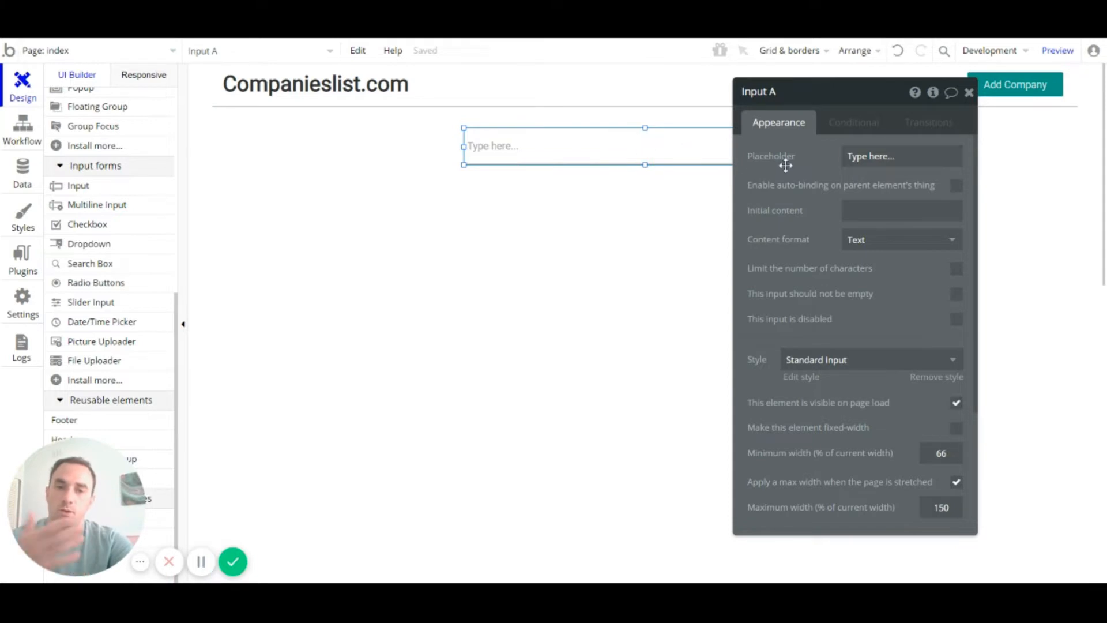
Step: Replace the search input's placeholder 'Type here...' with 'Enter your search here'
click(858, 158)
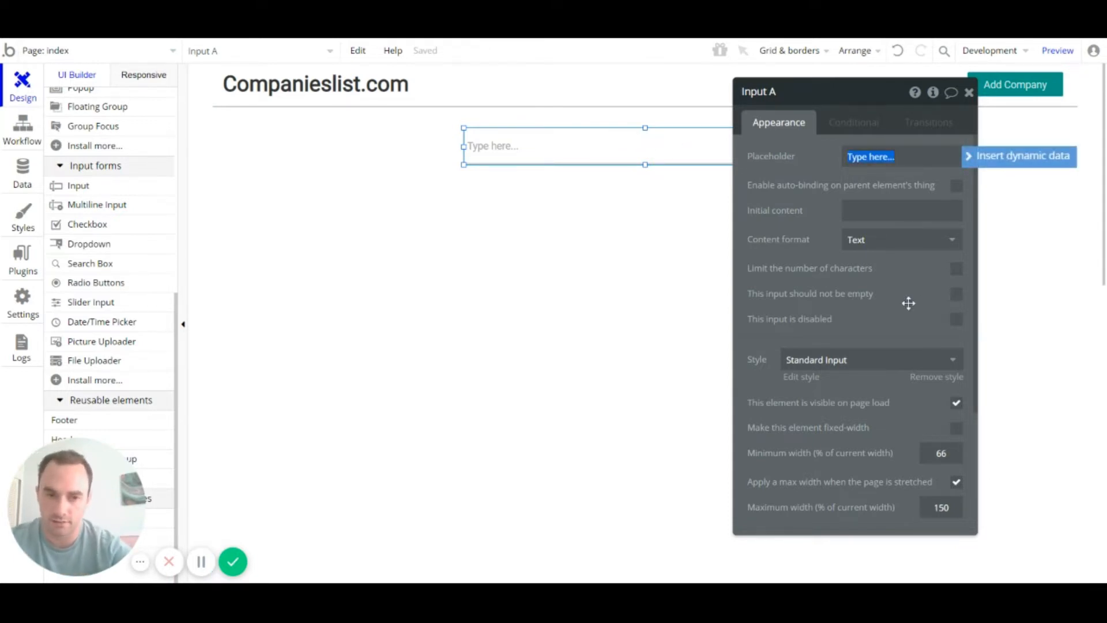
text(Enter your search)
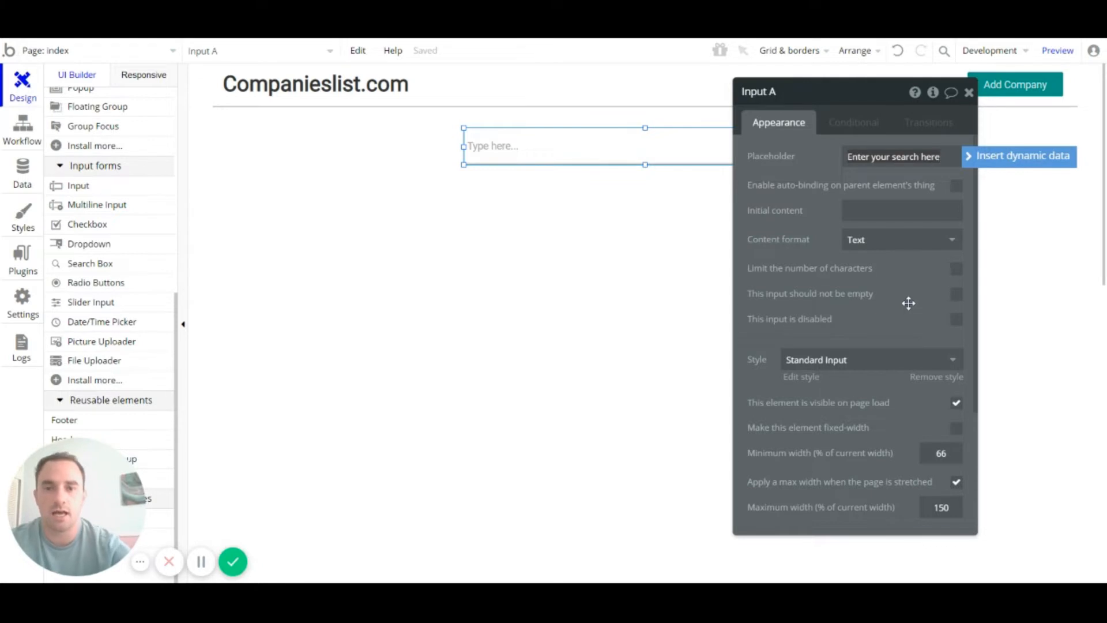
click(558, 240)
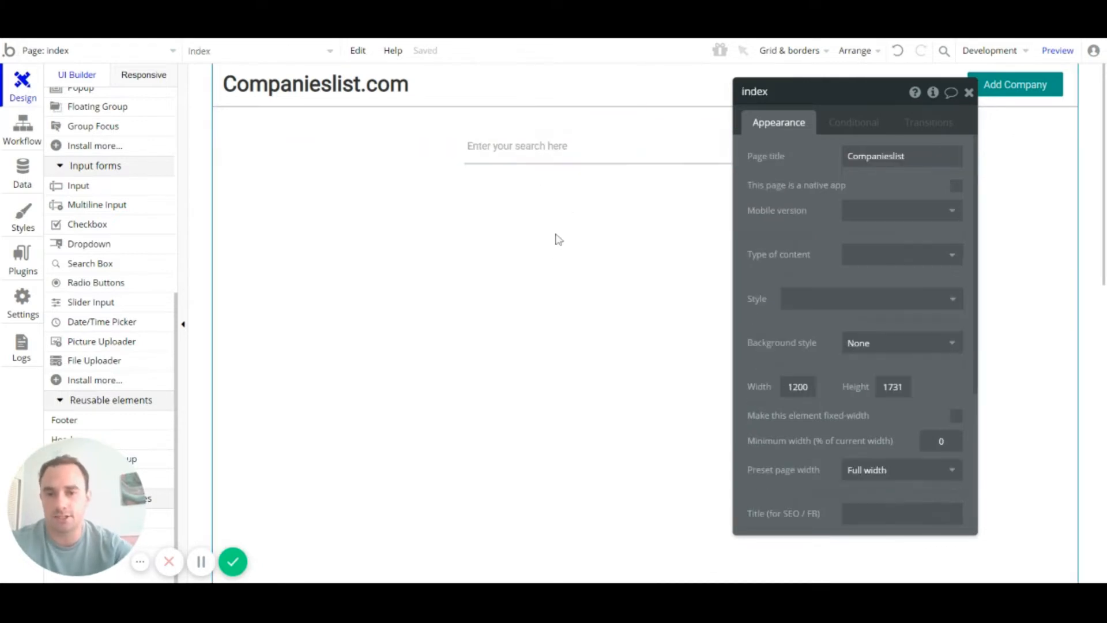
Step: Keep Text as the input's content format and leave its initial content empty
click(546, 153)
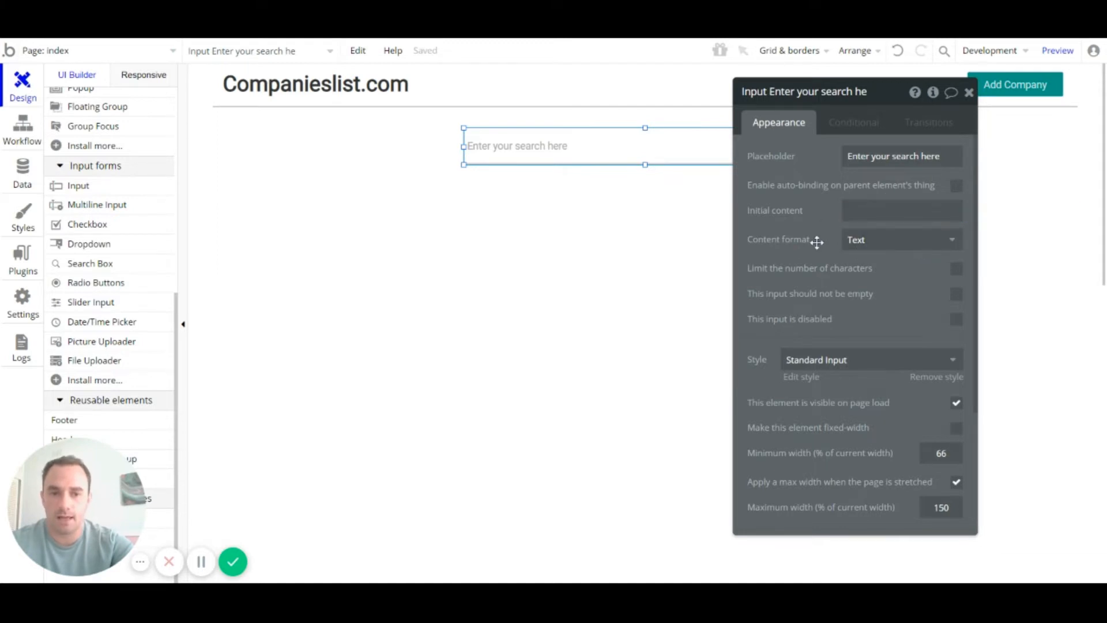
click(870, 239)
click(808, 260)
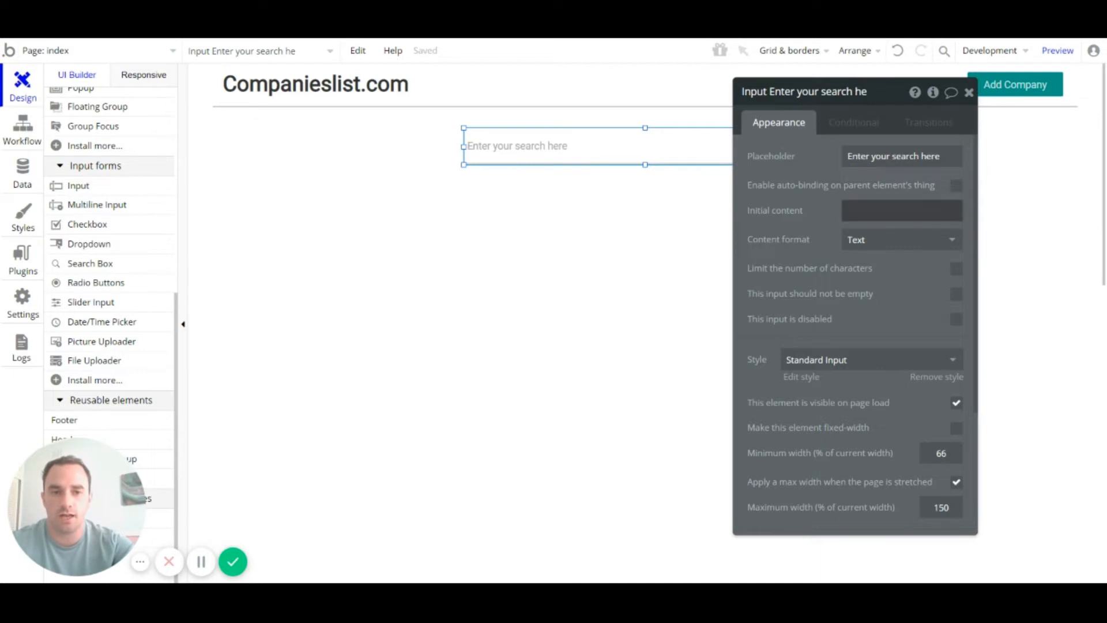
click(888, 210)
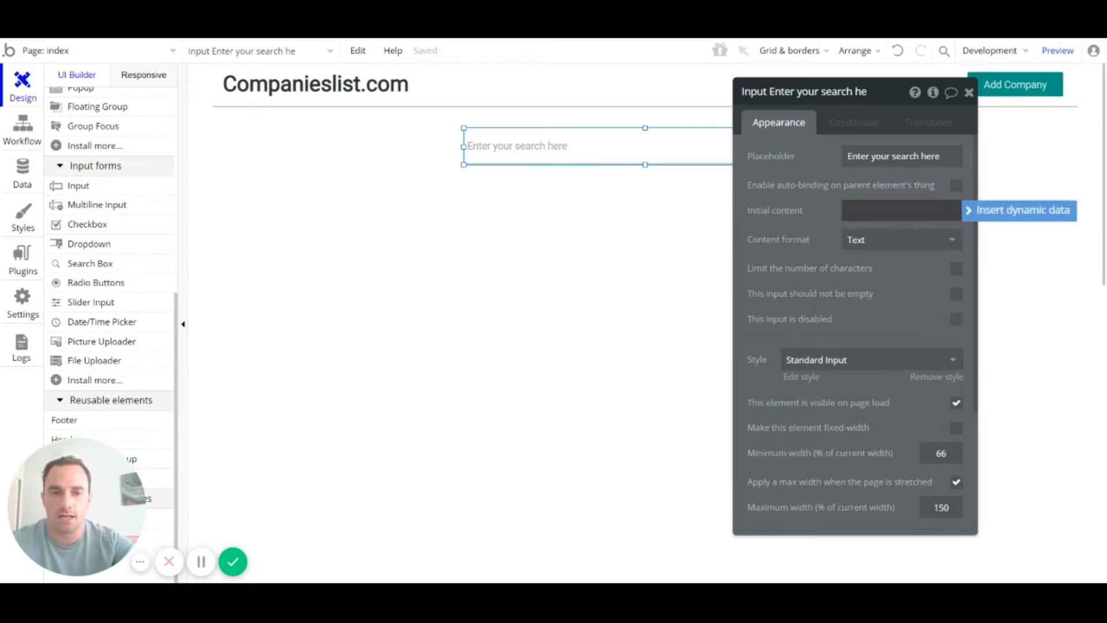
click(807, 237)
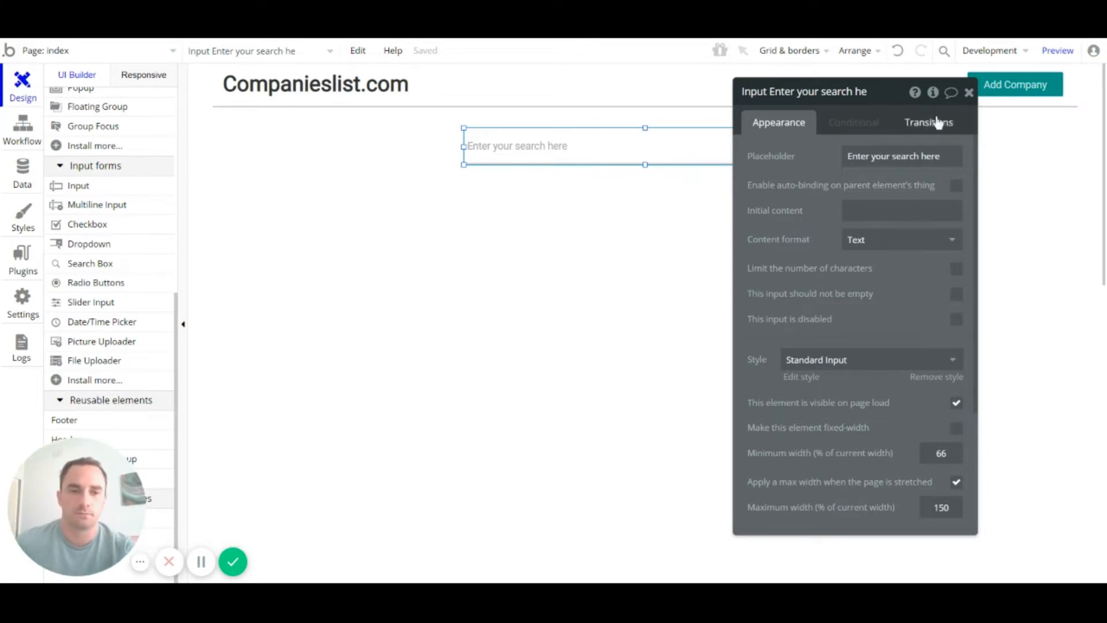
click(969, 92)
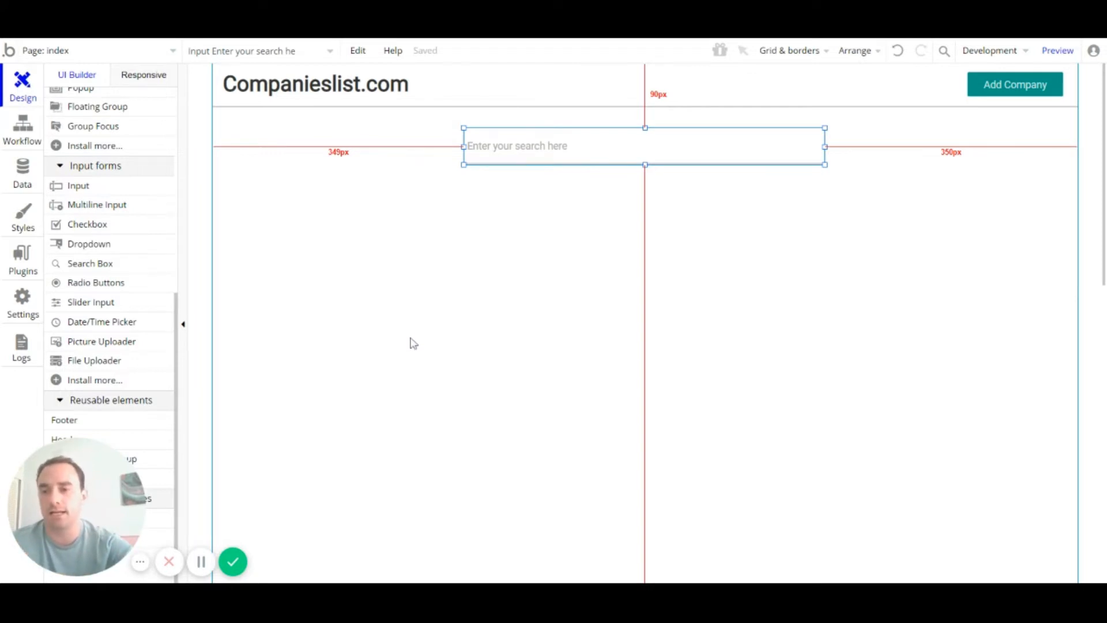
Step: Draw a Repeating Group from the Containers palette below the search input
scroll(132, 283, down, 1)
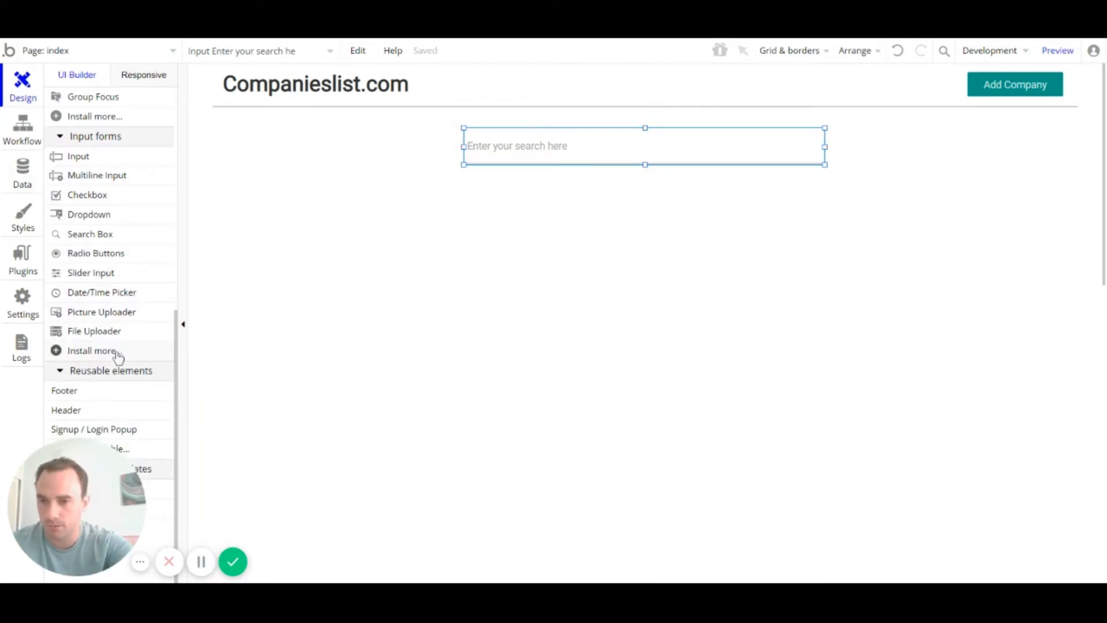
scroll(117, 359, up, 8)
scroll(129, 336, down, 2)
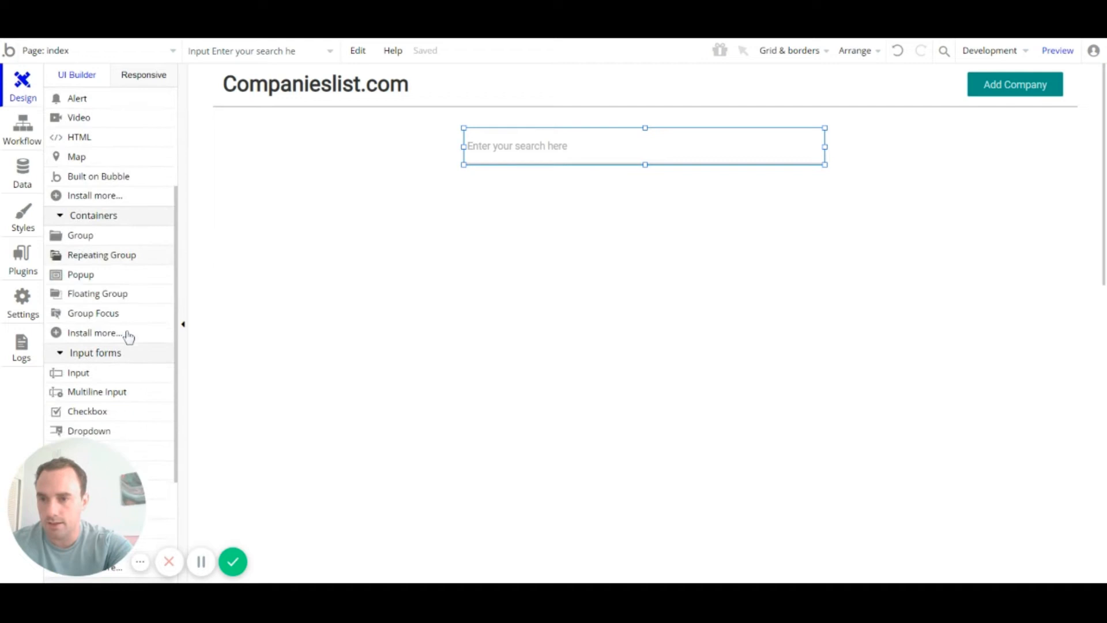
click(133, 256)
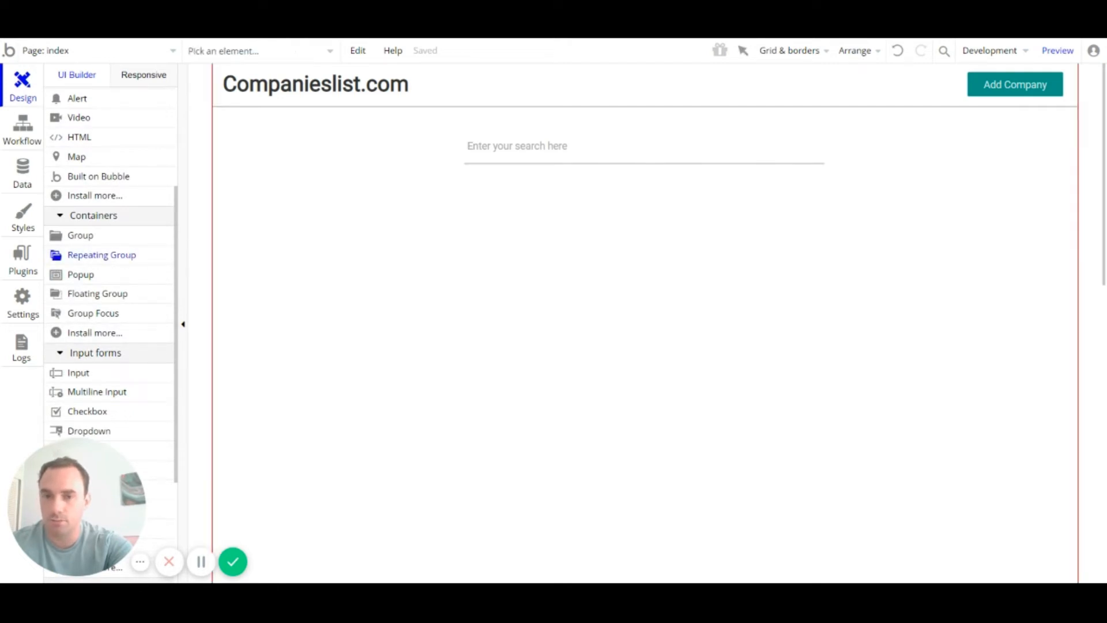
mouse_move(465, 193)
mouse_down()
mouse_move(842, 376)
mouse_move(829, 365)
mouse_up()
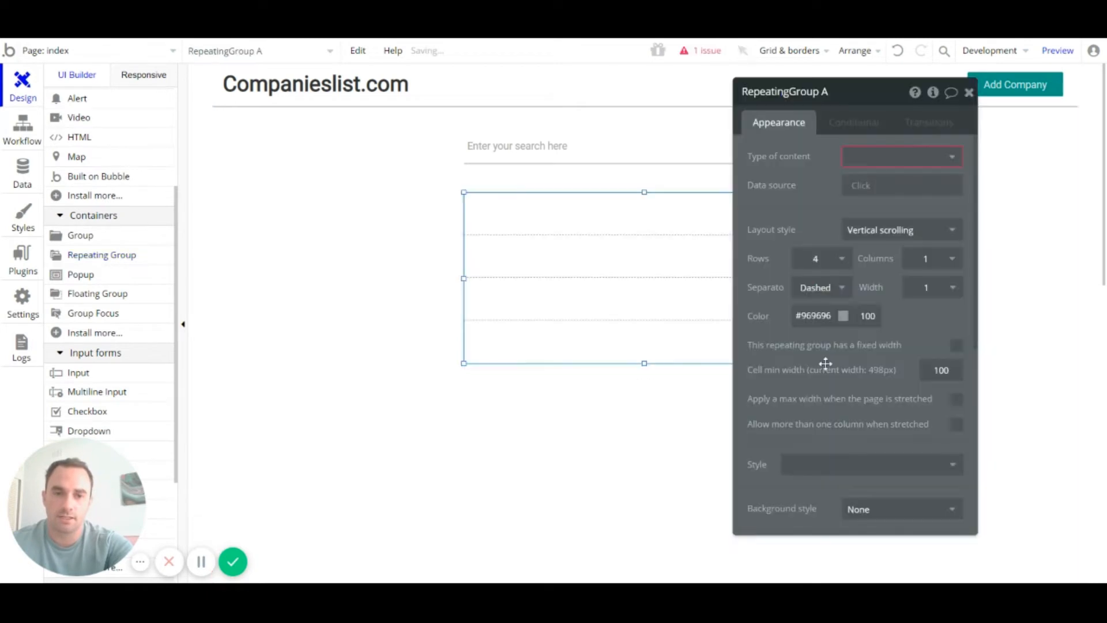
Step: Resize RepeatingGroup A to 500px wide and 264px tall
click(969, 92)
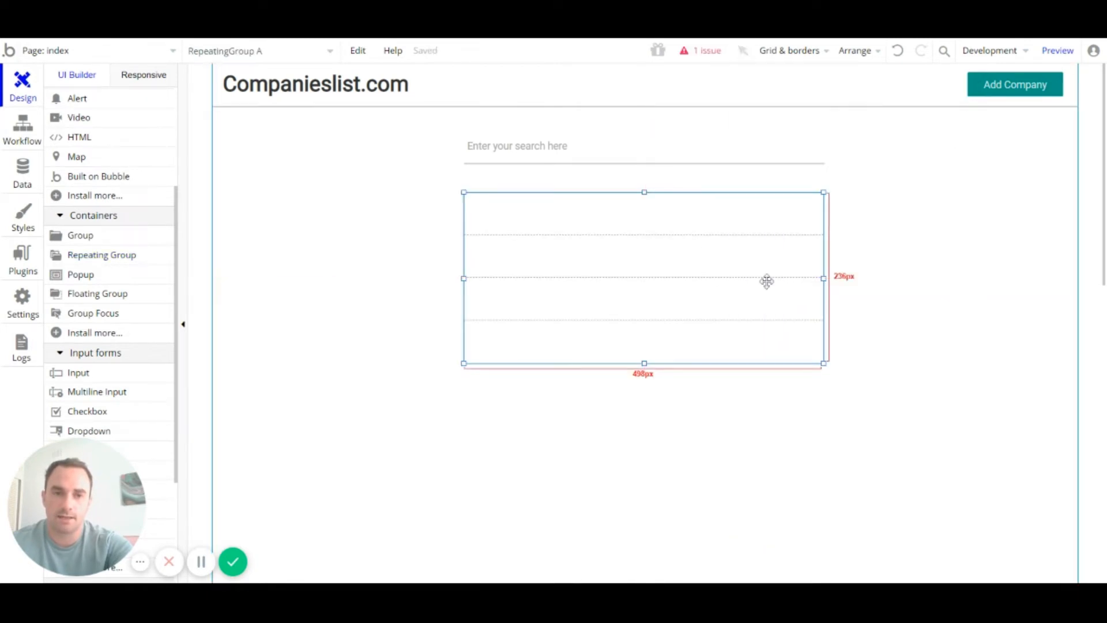
drag(822, 275, 825, 276)
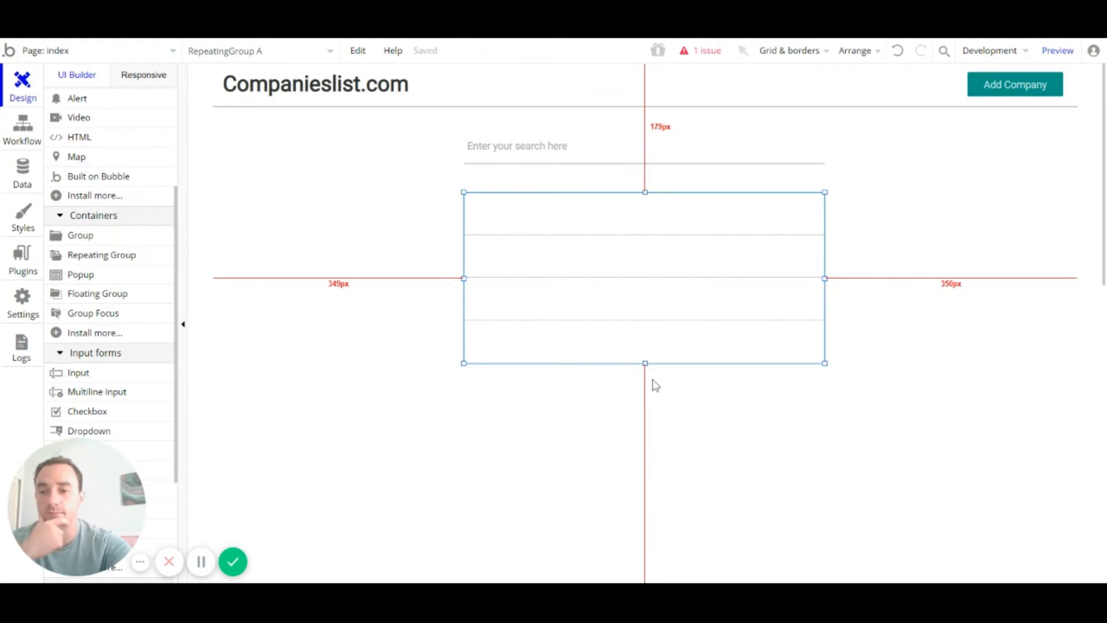
drag(646, 364, 649, 382)
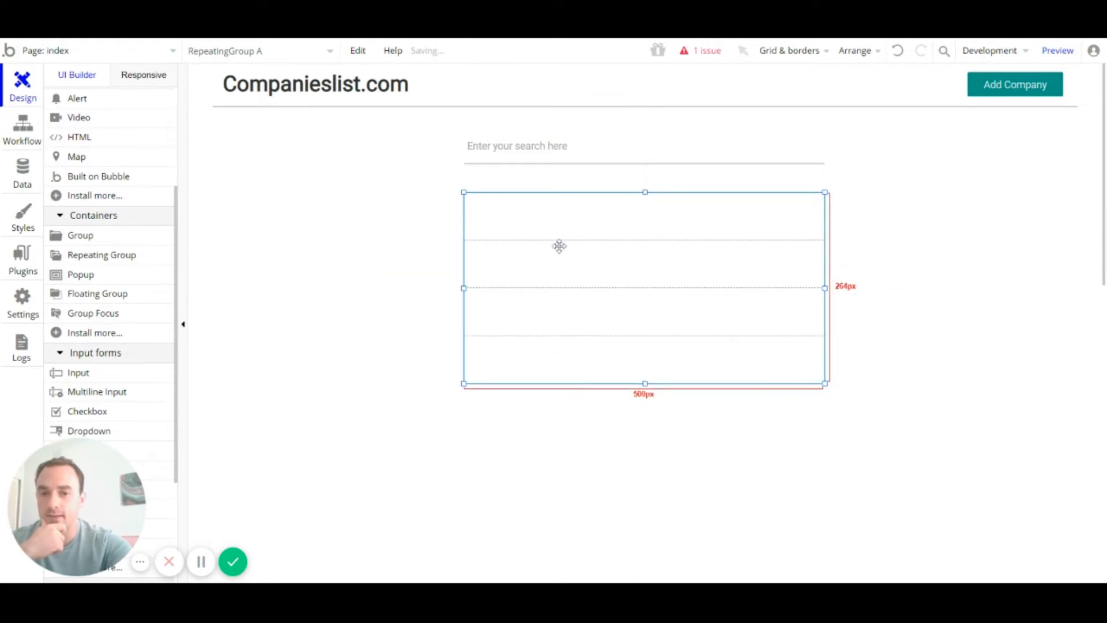
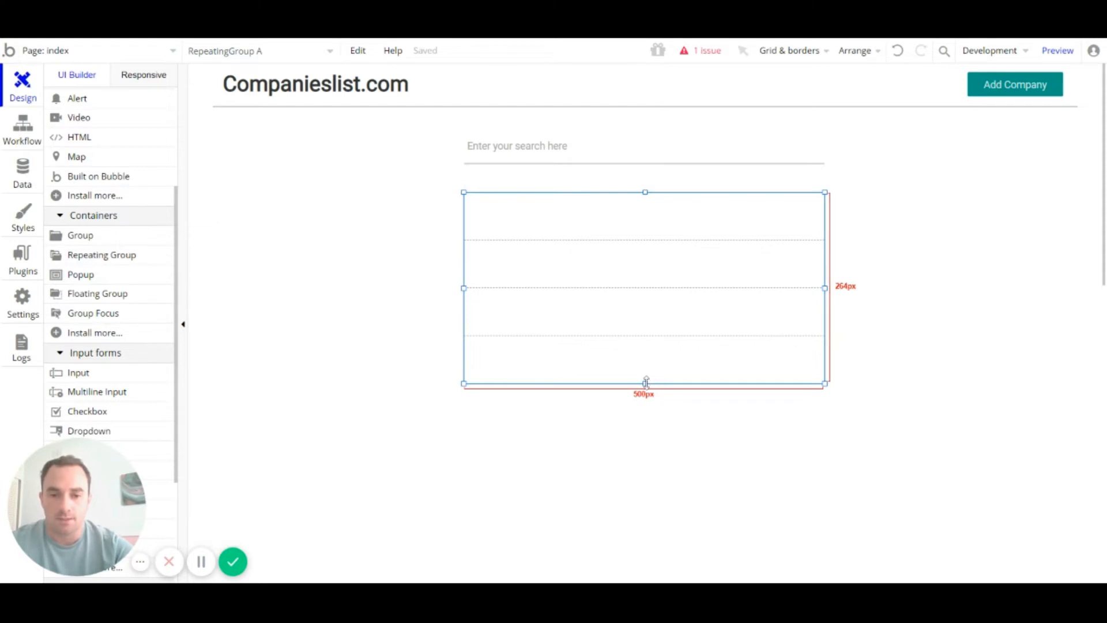
Step: Stretch the repeating group down to 524px tall and set its Rows to 2
drag(646, 381, 645, 571)
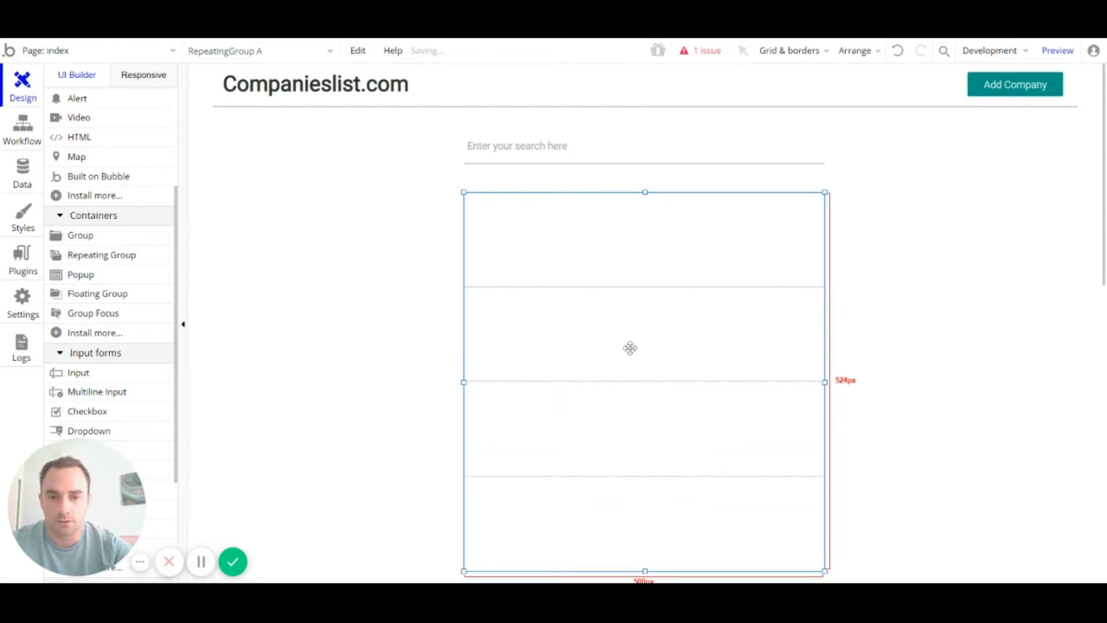
double_click(630, 347)
click(843, 260)
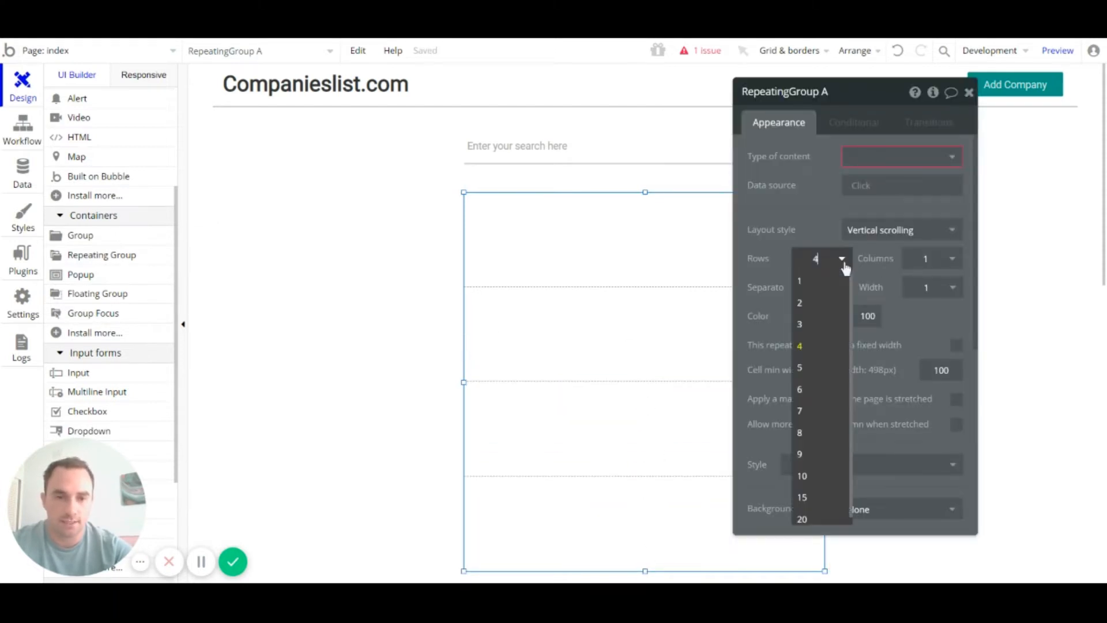
click(831, 304)
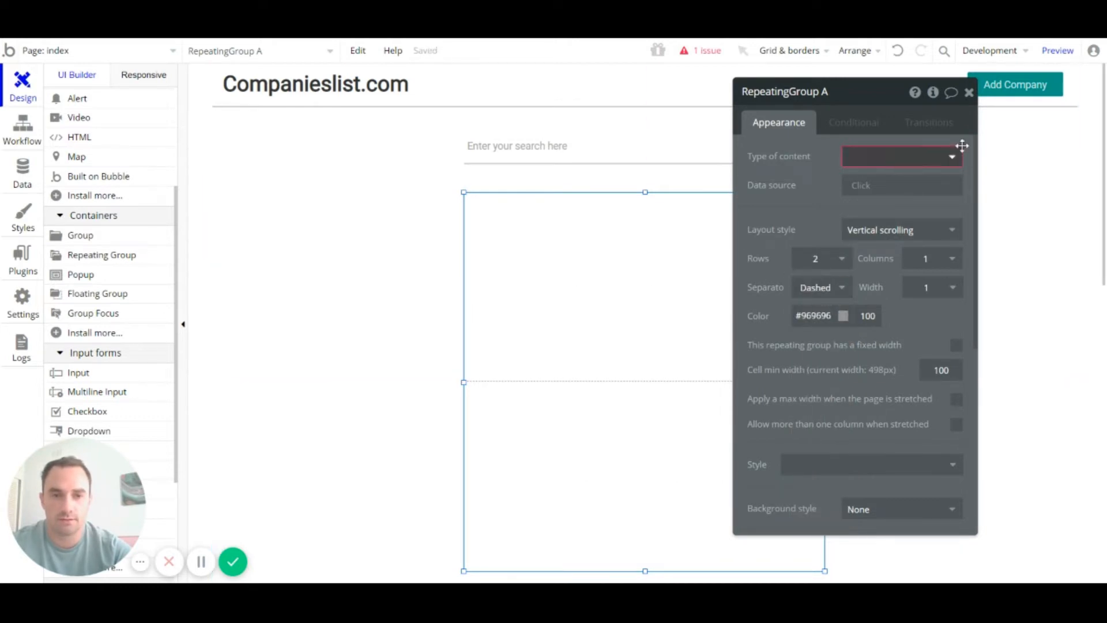
click(971, 93)
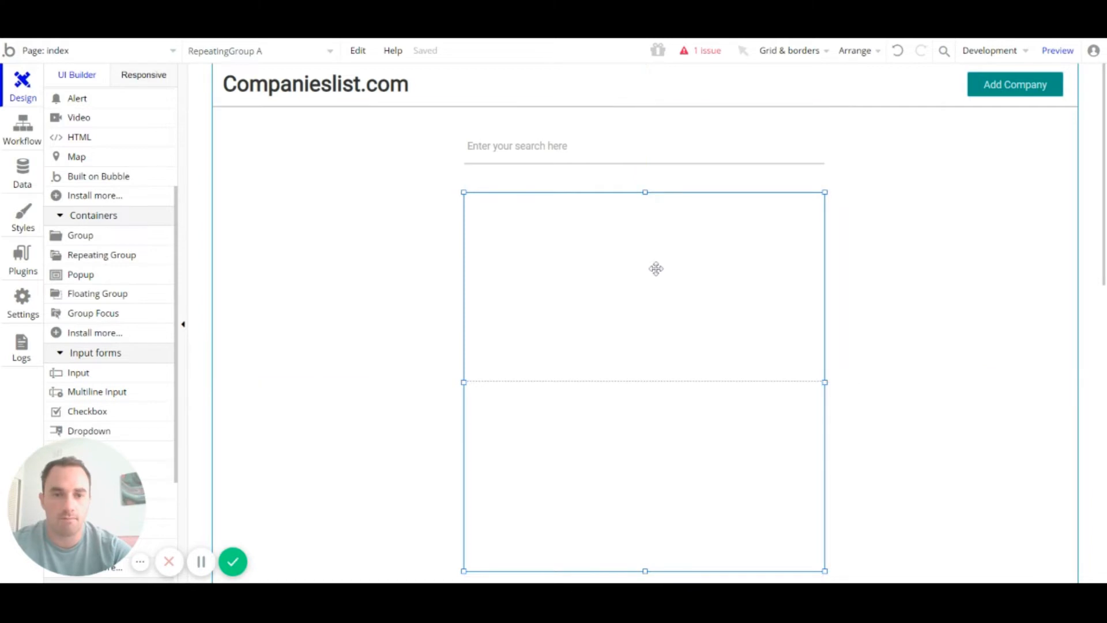
double_click(654, 267)
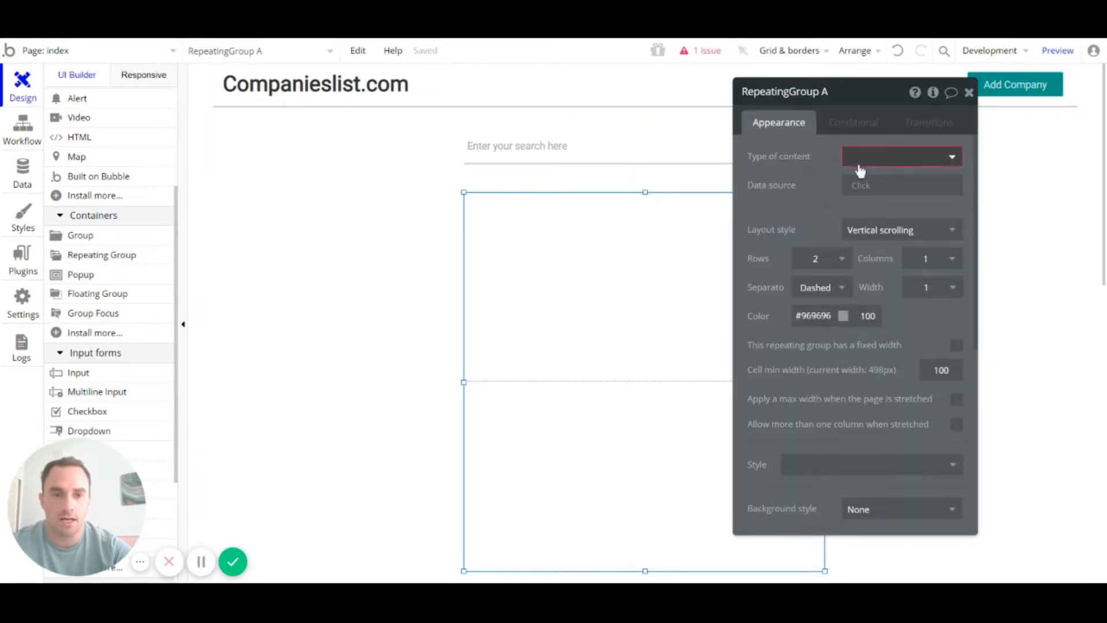
Step: Set the repeating group's Type of content to Company, leaving the data source unset
click(910, 167)
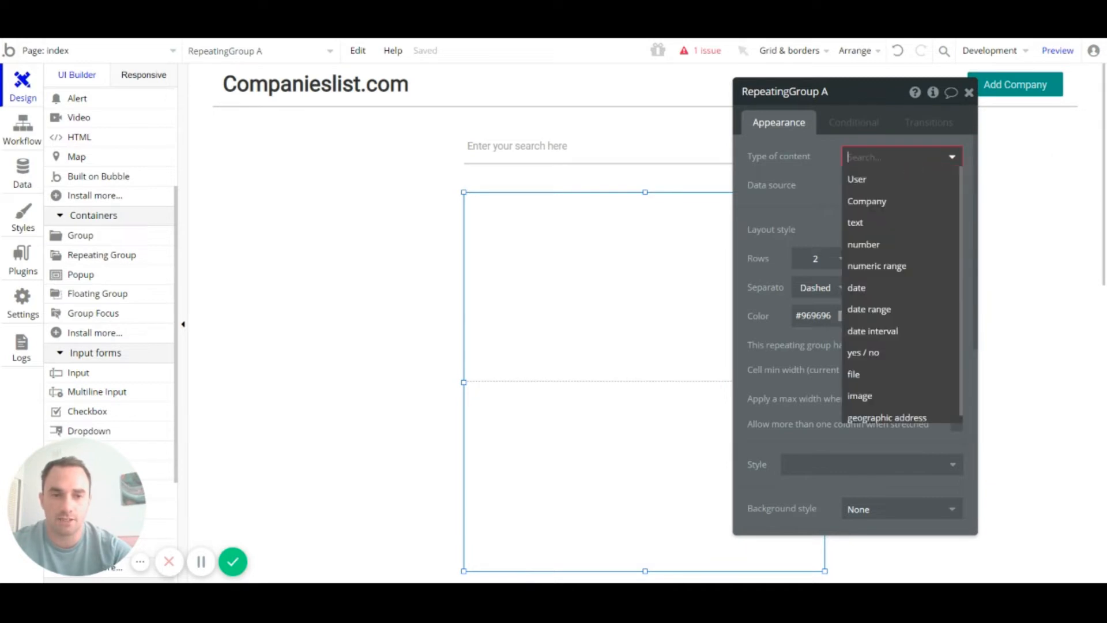
click(820, 175)
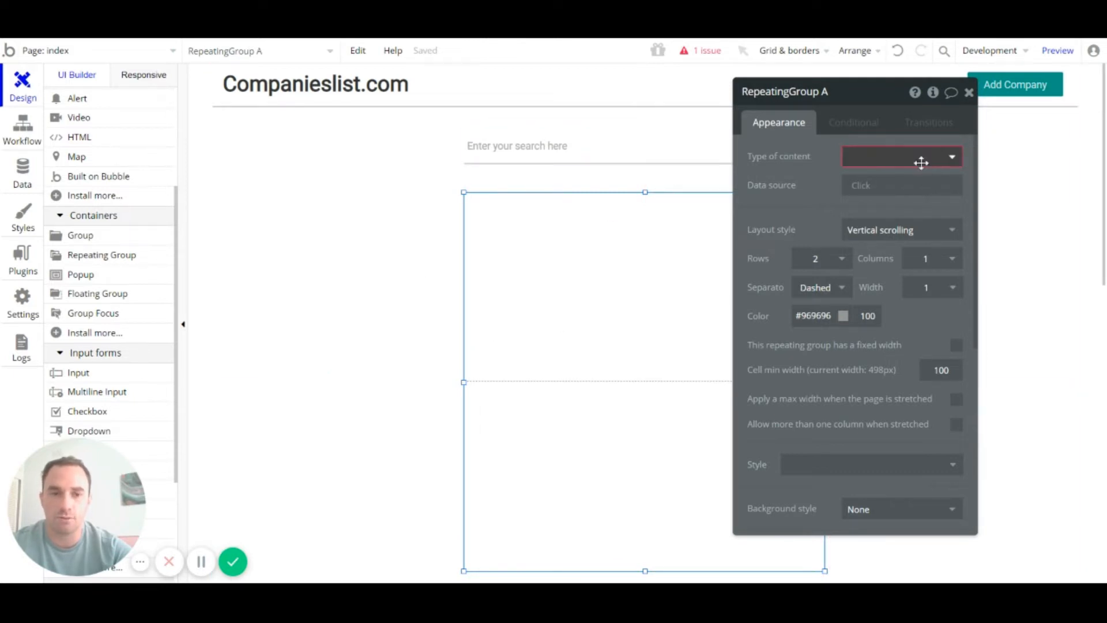
click(921, 164)
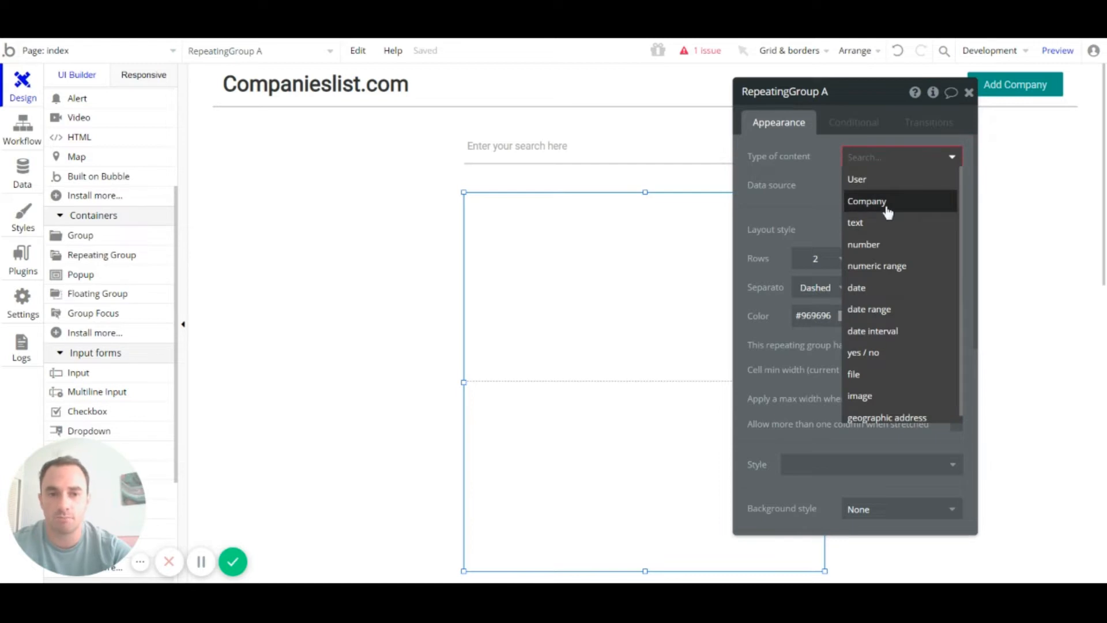
click(886, 213)
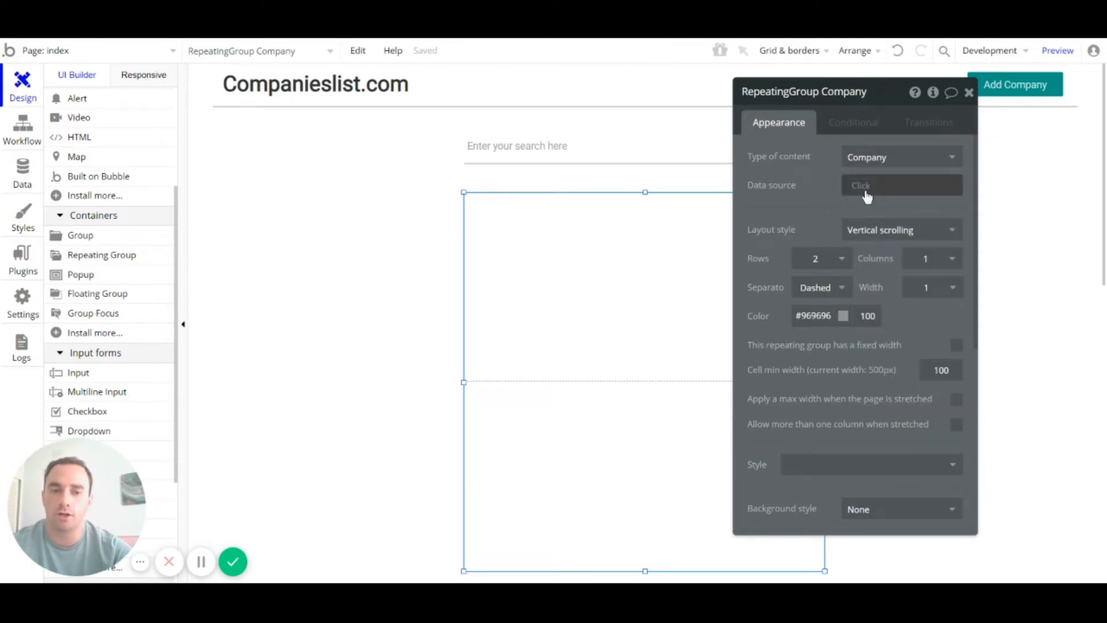
click(874, 190)
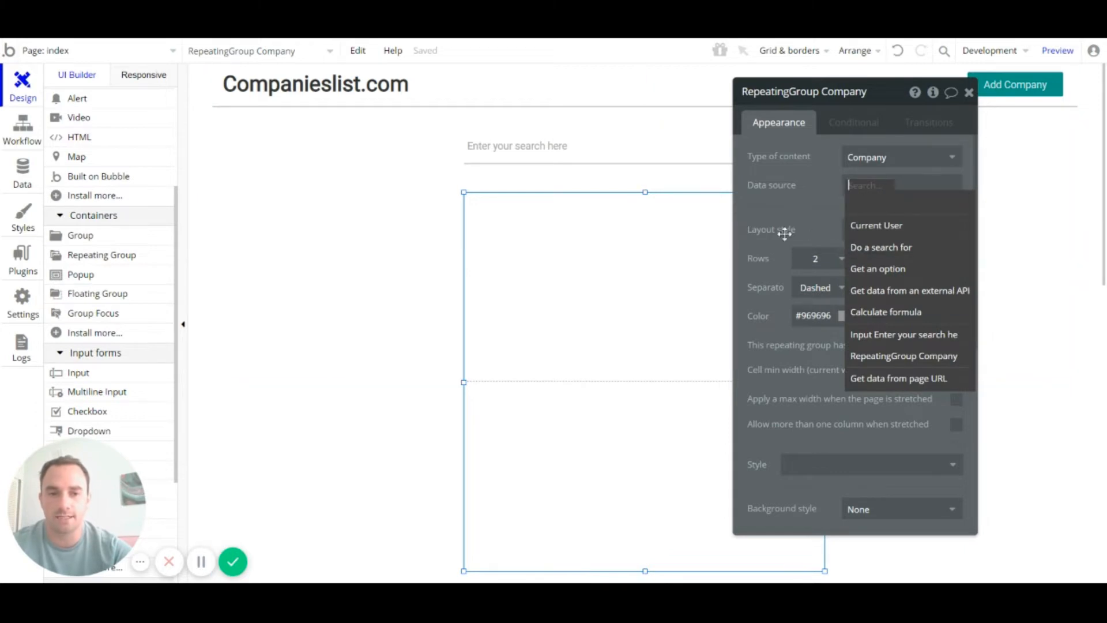
click(691, 285)
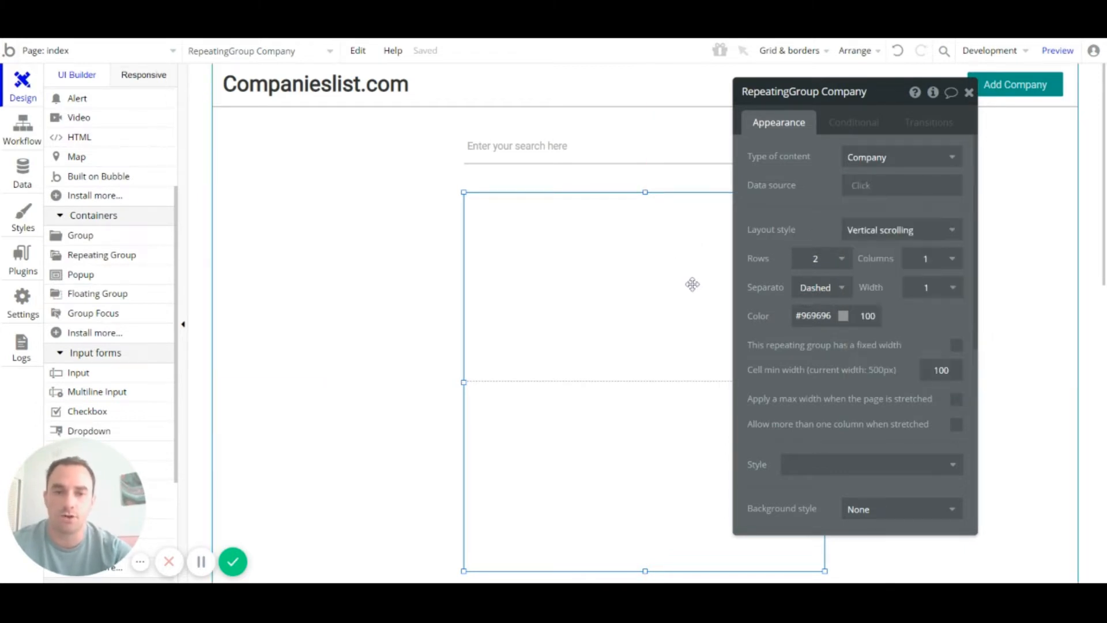
click(968, 92)
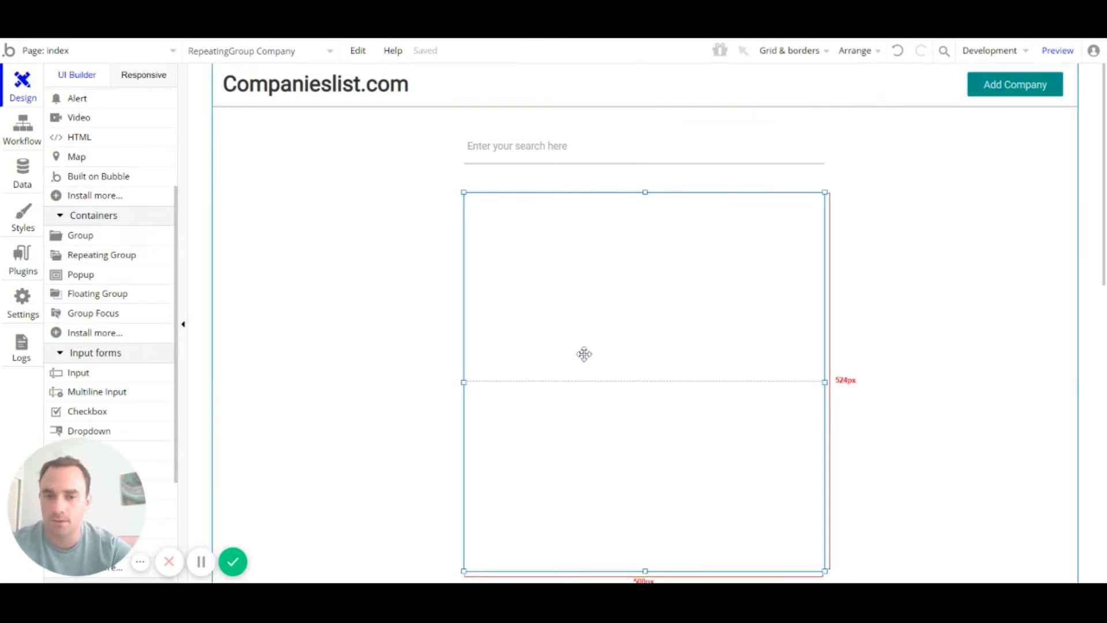
click(993, 295)
click(665, 317)
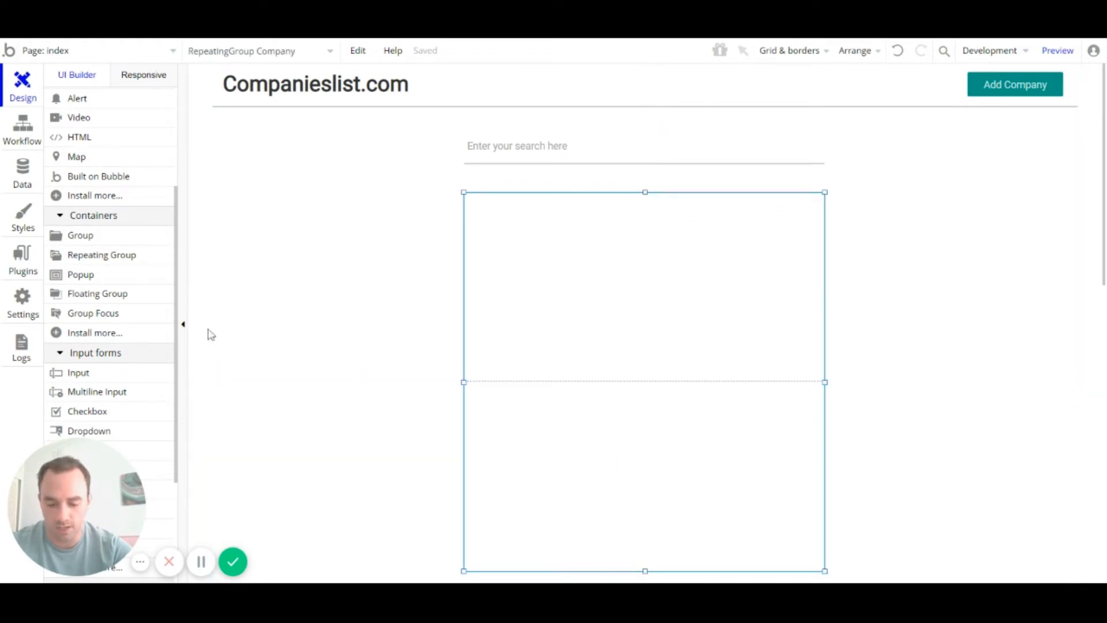
Step: Draw a bordered Group B, 451 by 219, inside the repeating group's first cell
scroll(115, 300, up, 5)
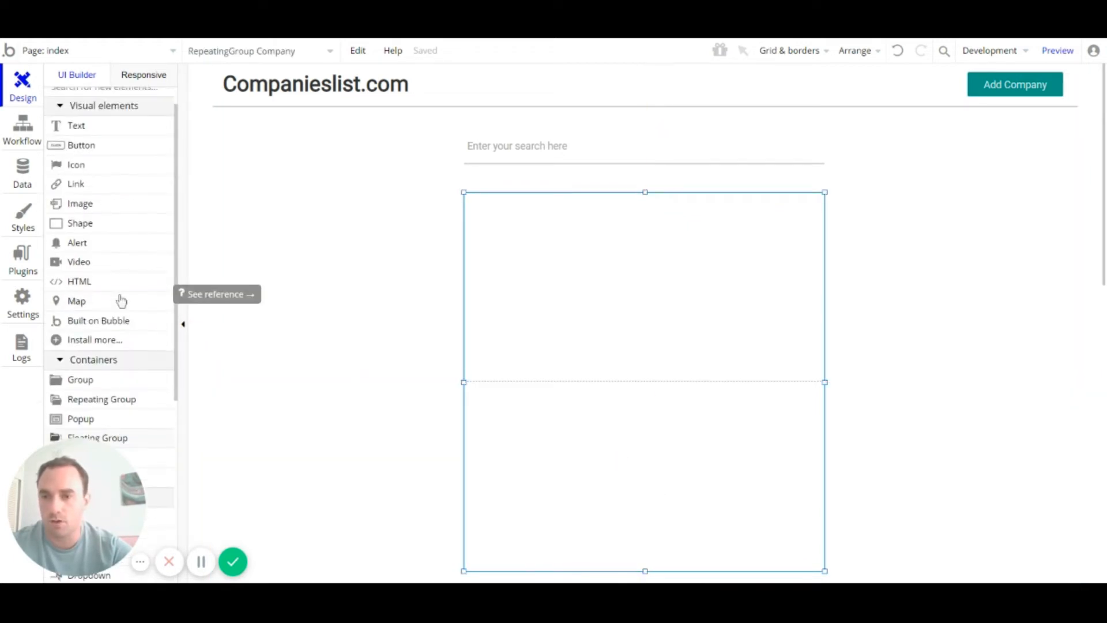
scroll(124, 295, down, 1)
scroll(124, 295, down, 2)
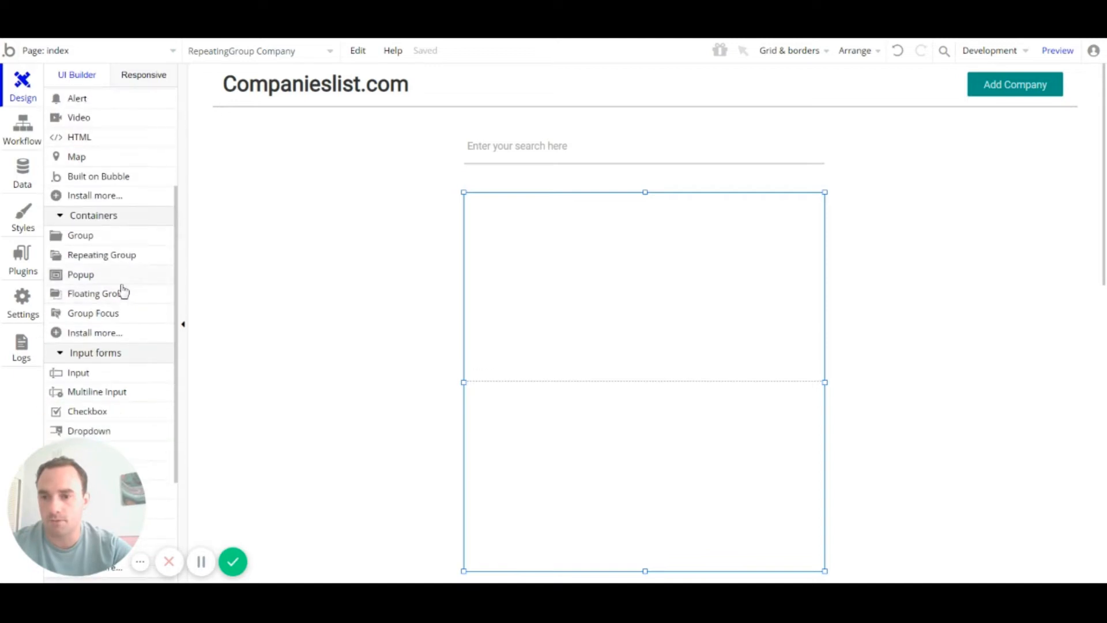
click(92, 237)
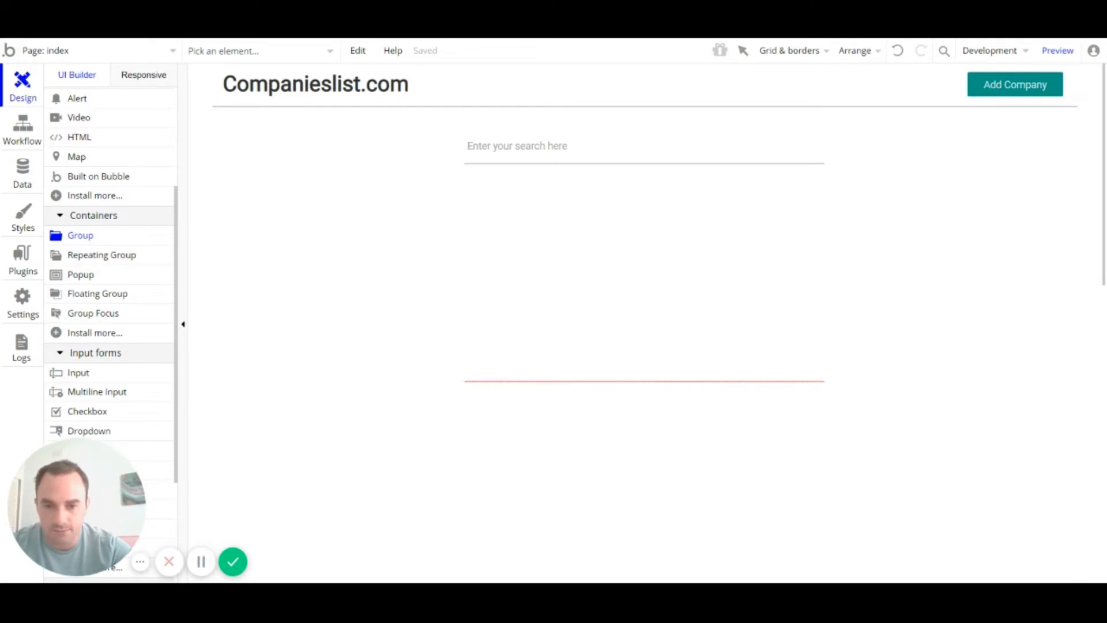
drag(484, 369, 811, 211)
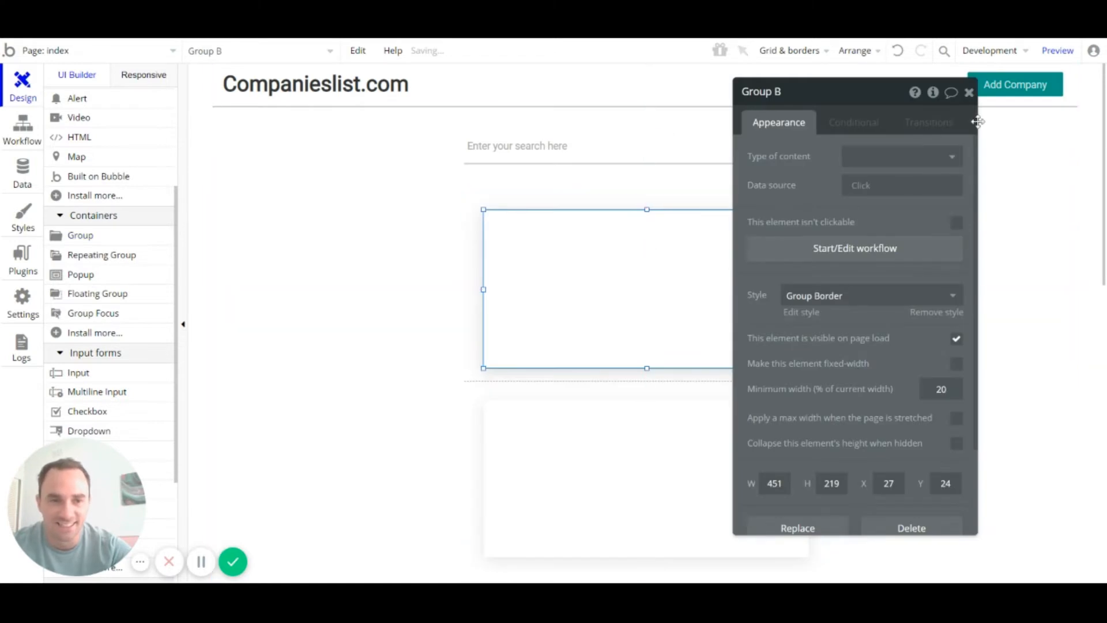
click(970, 93)
Step: Check the layout by selecting the repeating group, the page and Group B in turn
click(628, 450)
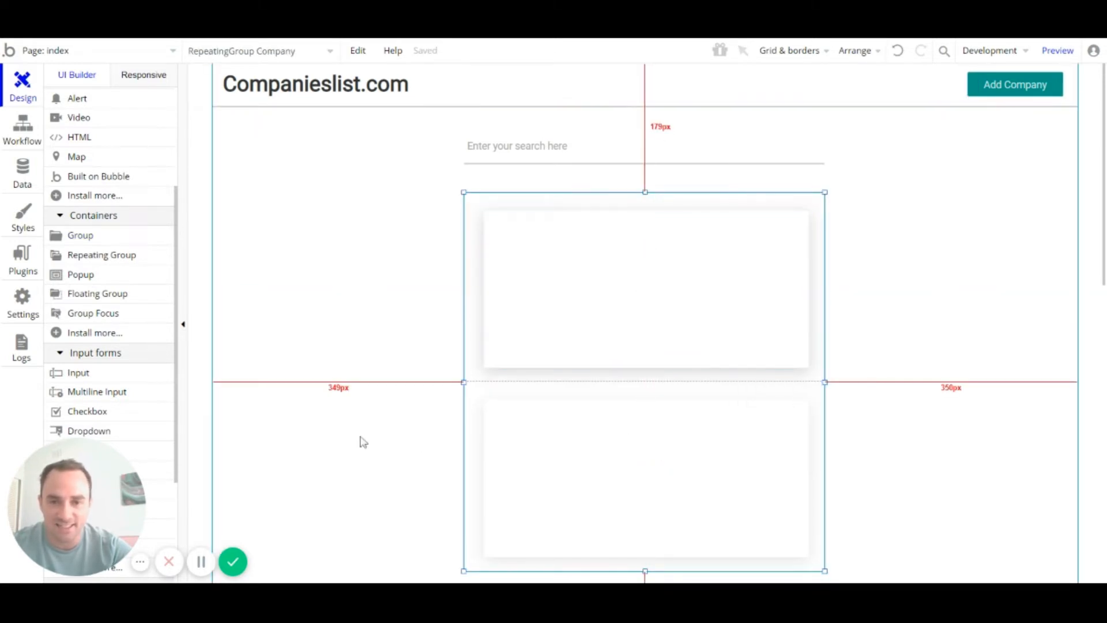
click(358, 440)
click(727, 271)
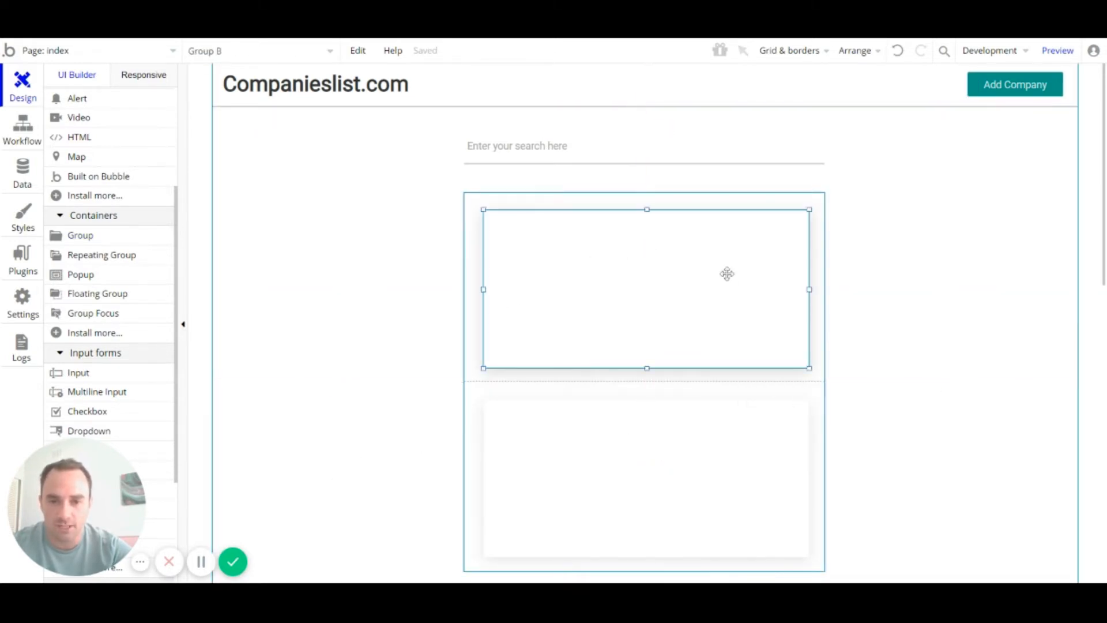
scroll(727, 274, down, 3)
scroll(727, 274, up, 2)
click(858, 297)
scroll(857, 297, down, 1)
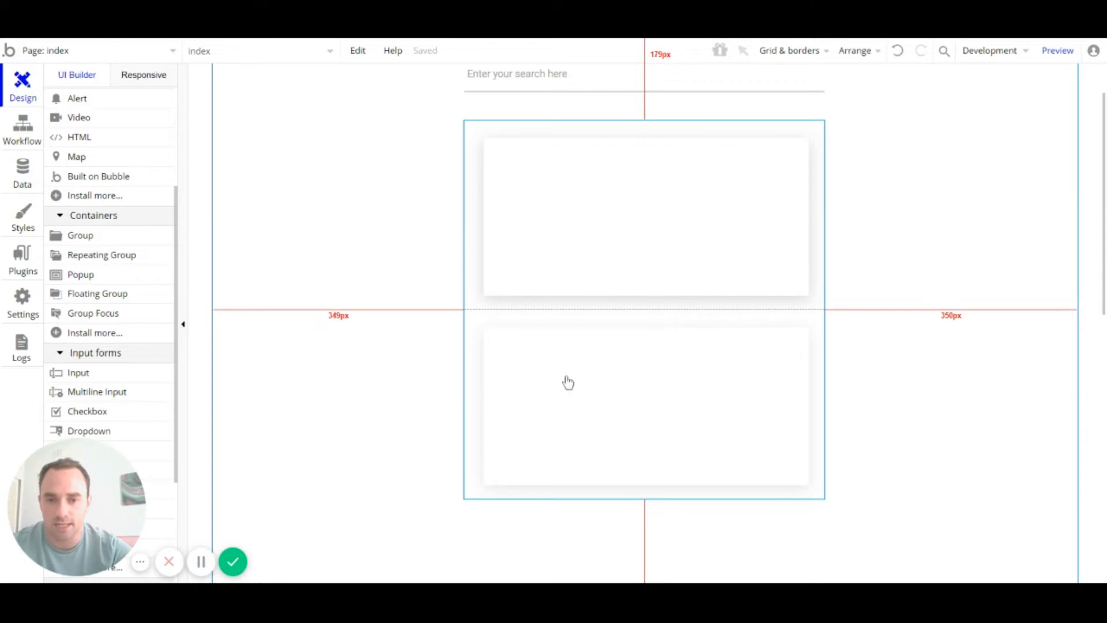
click(507, 356)
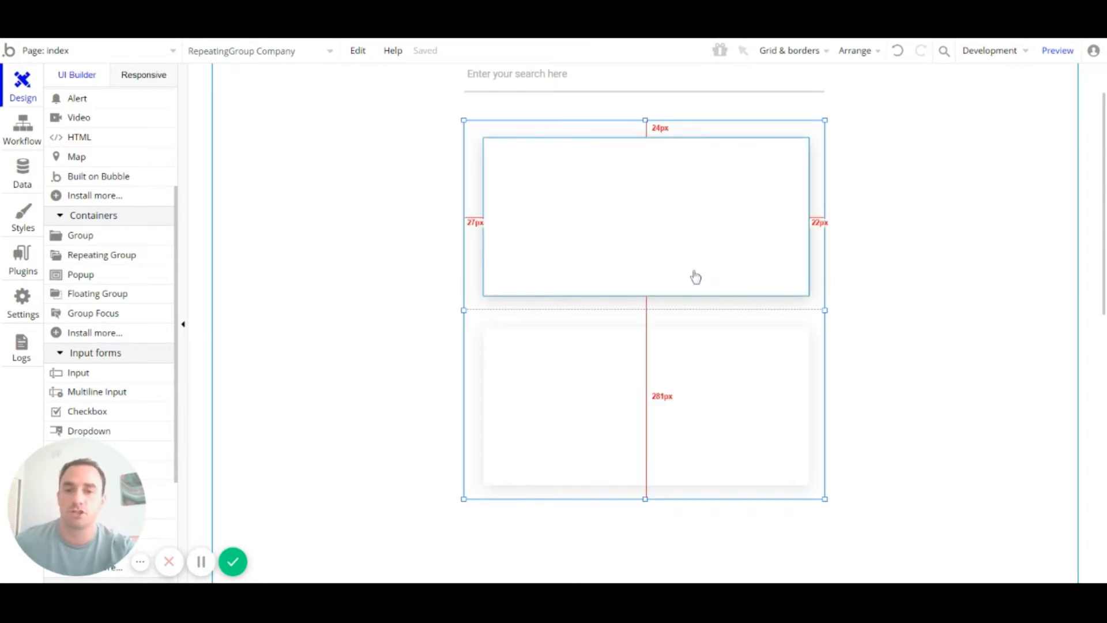
click(680, 258)
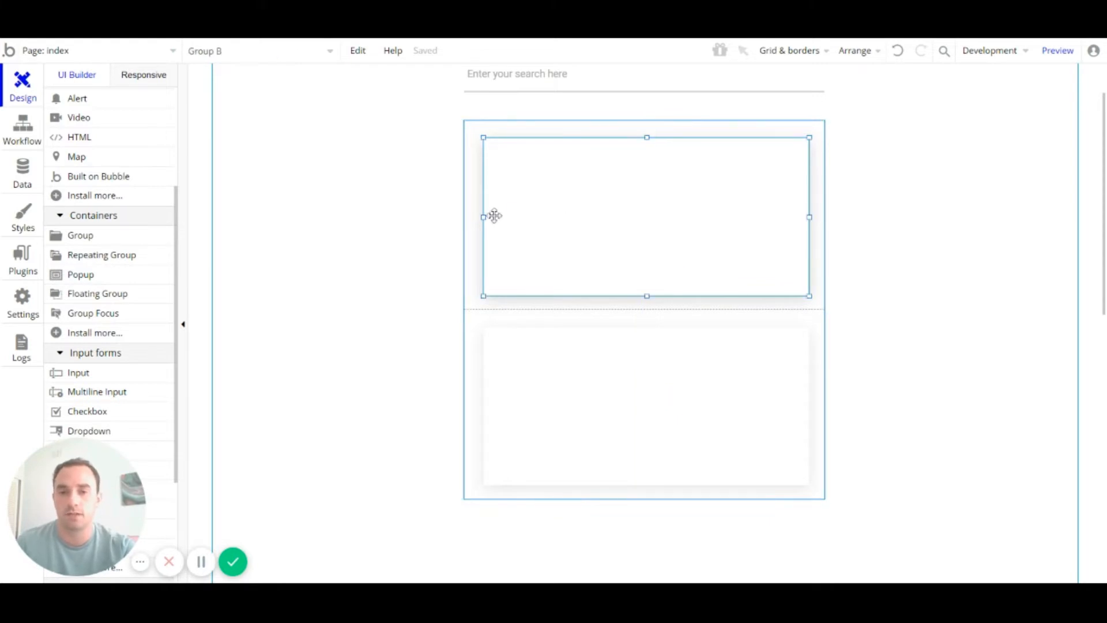
mouse_move(483, 217)
mouse_down()
mouse_move(462, 216)
mouse_move(472, 217)
mouse_up()
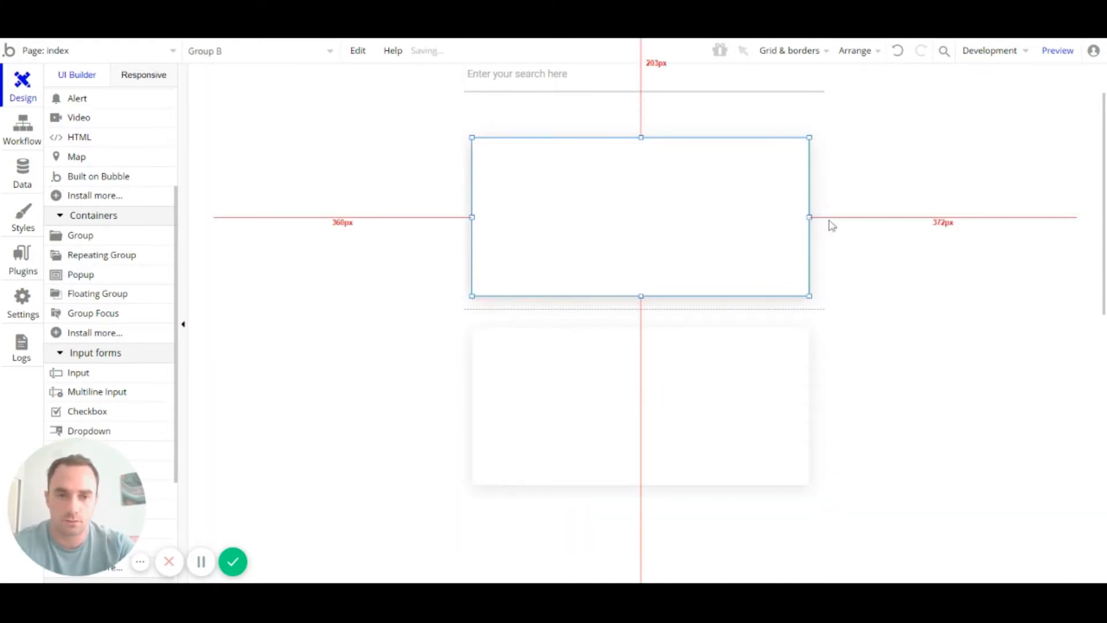
drag(474, 217, 452, 215)
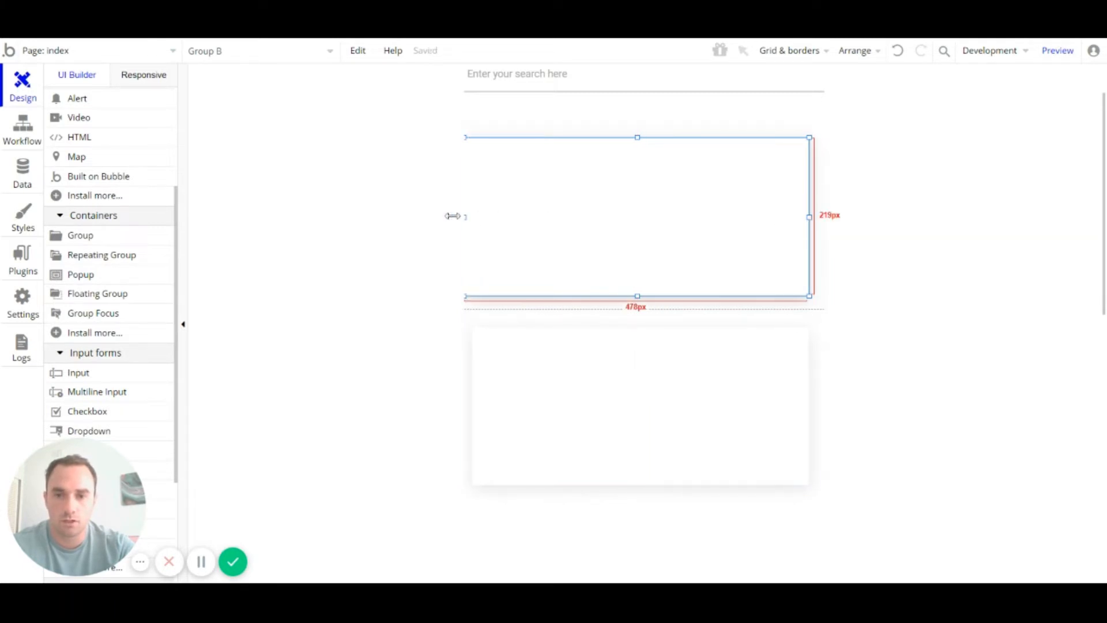
drag(811, 218, 838, 219)
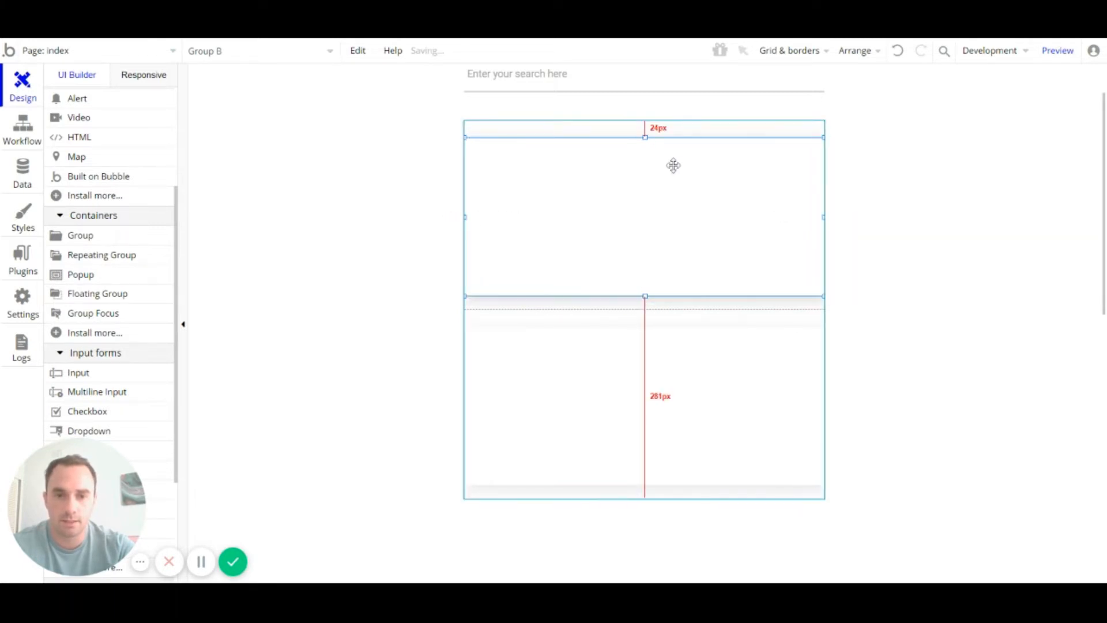
drag(644, 136, 640, 130)
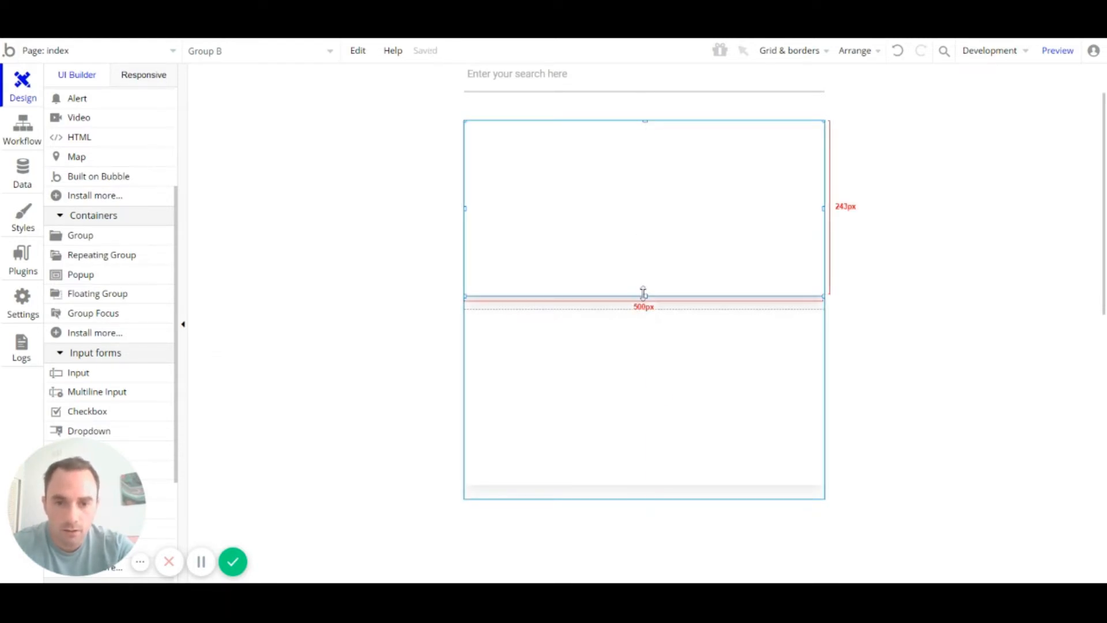
click(901, 302)
click(601, 224)
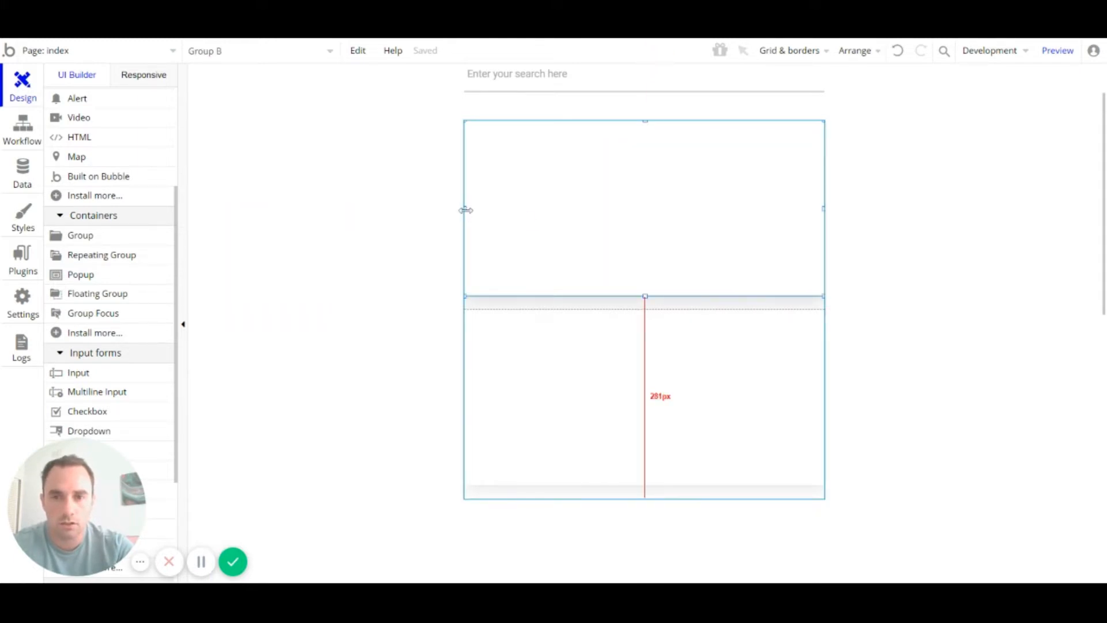
click(864, 227)
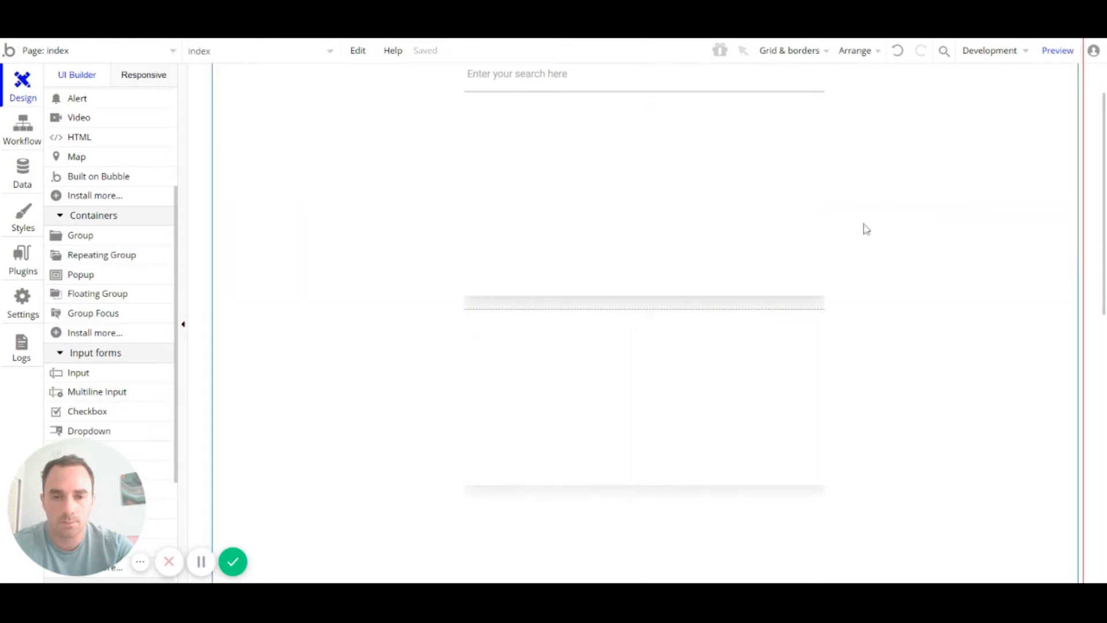
click(544, 224)
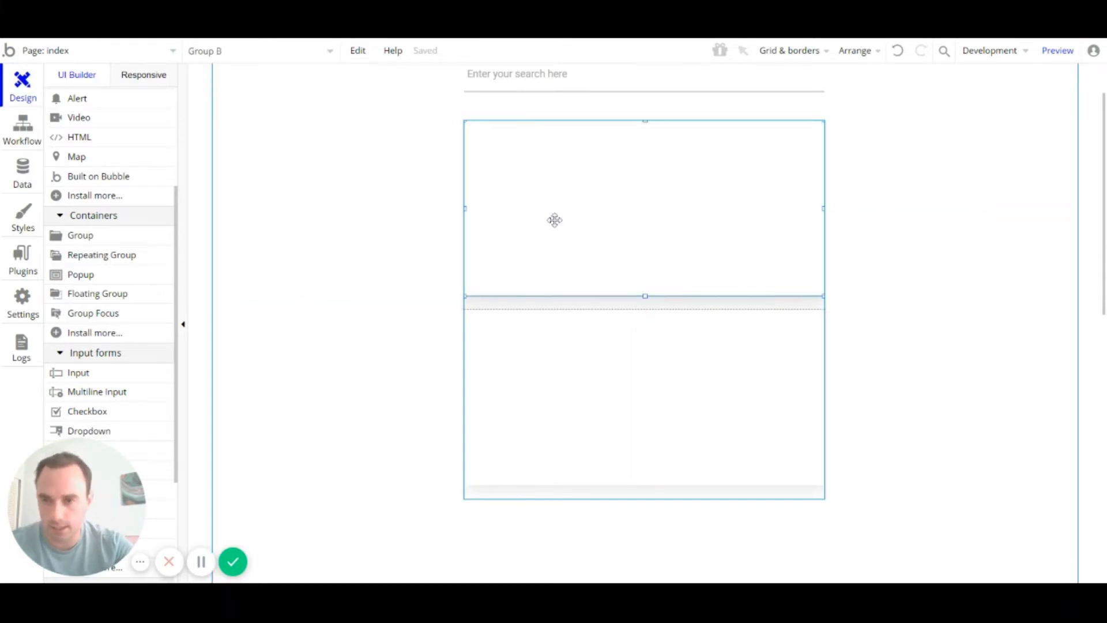
scroll(522, 206, down, 1)
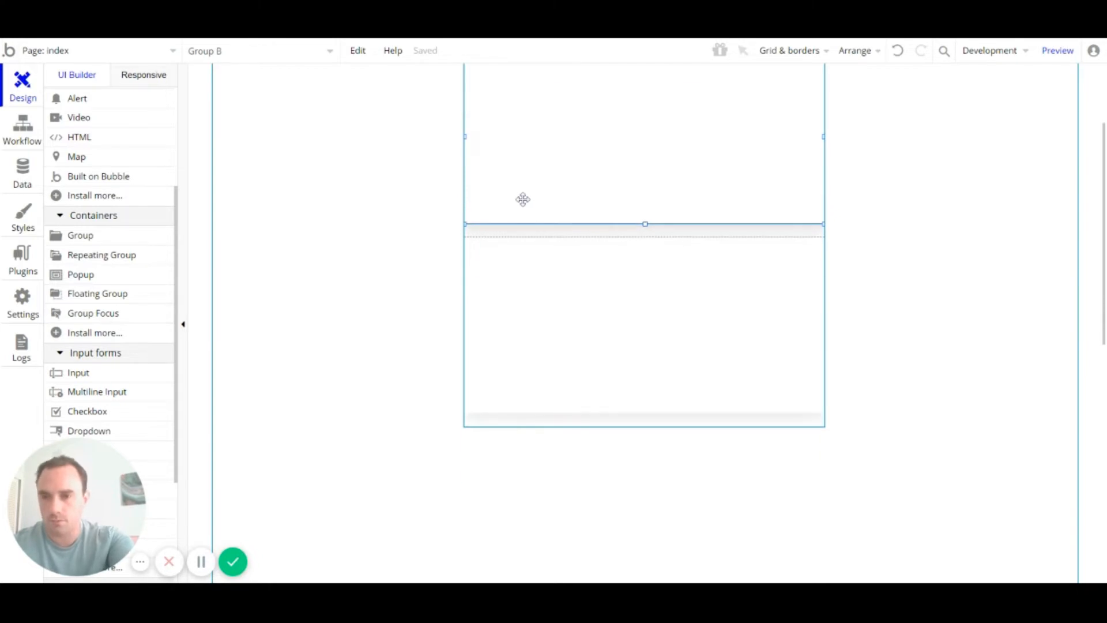
scroll(726, 328, up, 2)
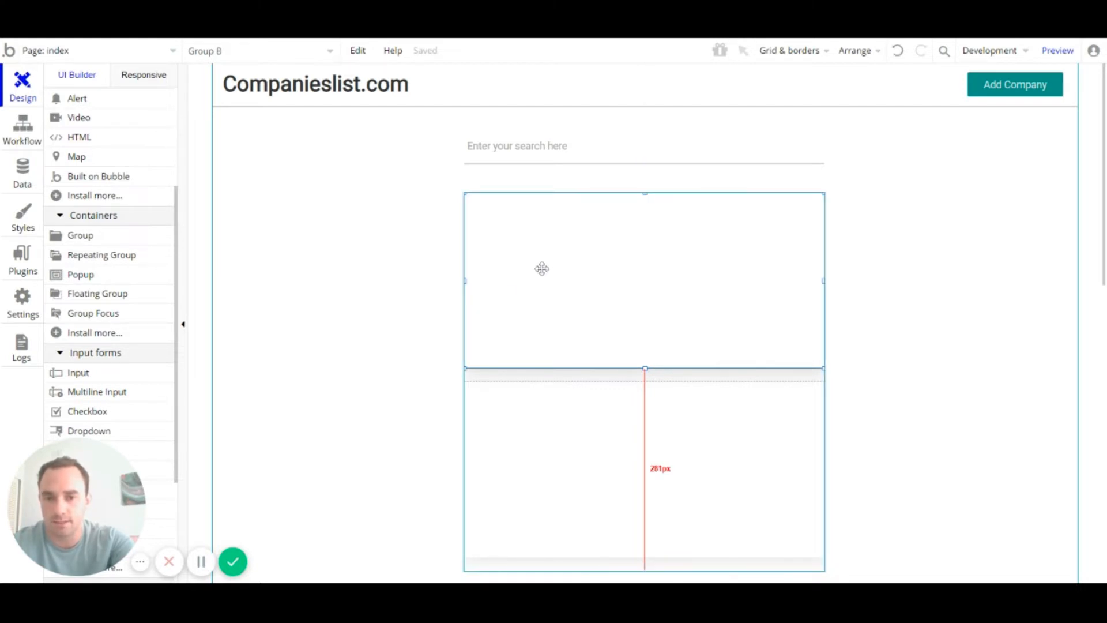
scroll(131, 323, down, 4)
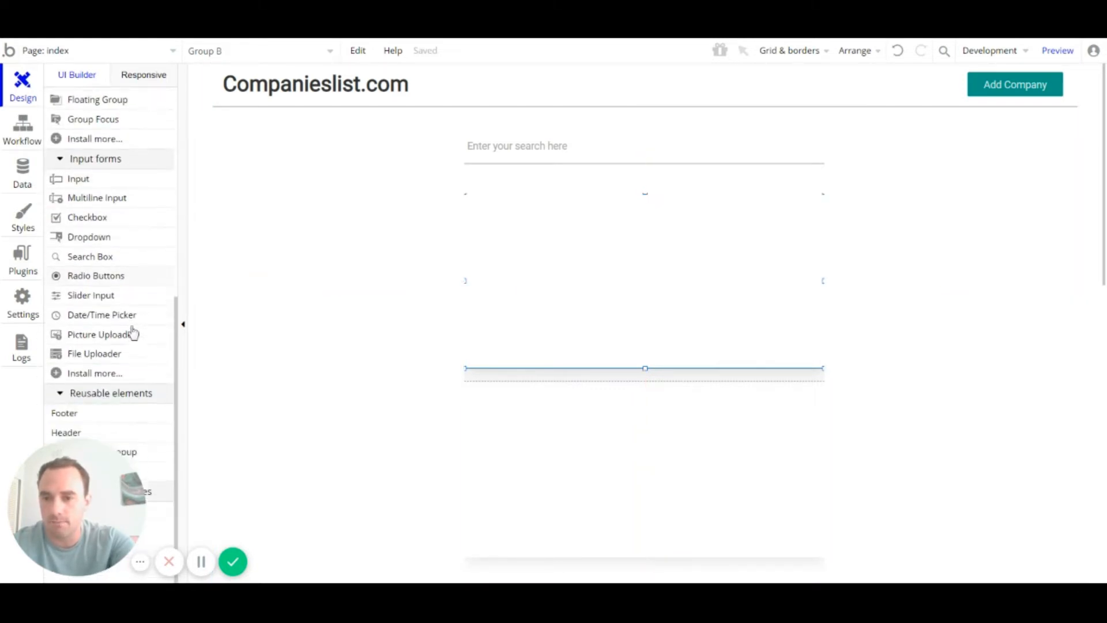
scroll(112, 333, up, 5)
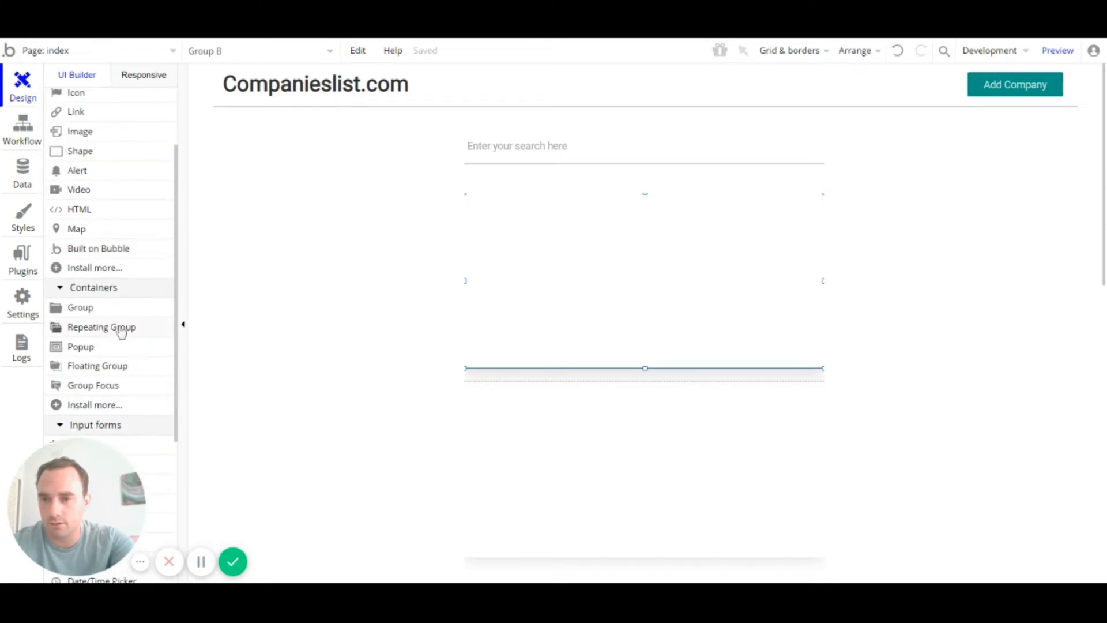
scroll(136, 250, up, 2)
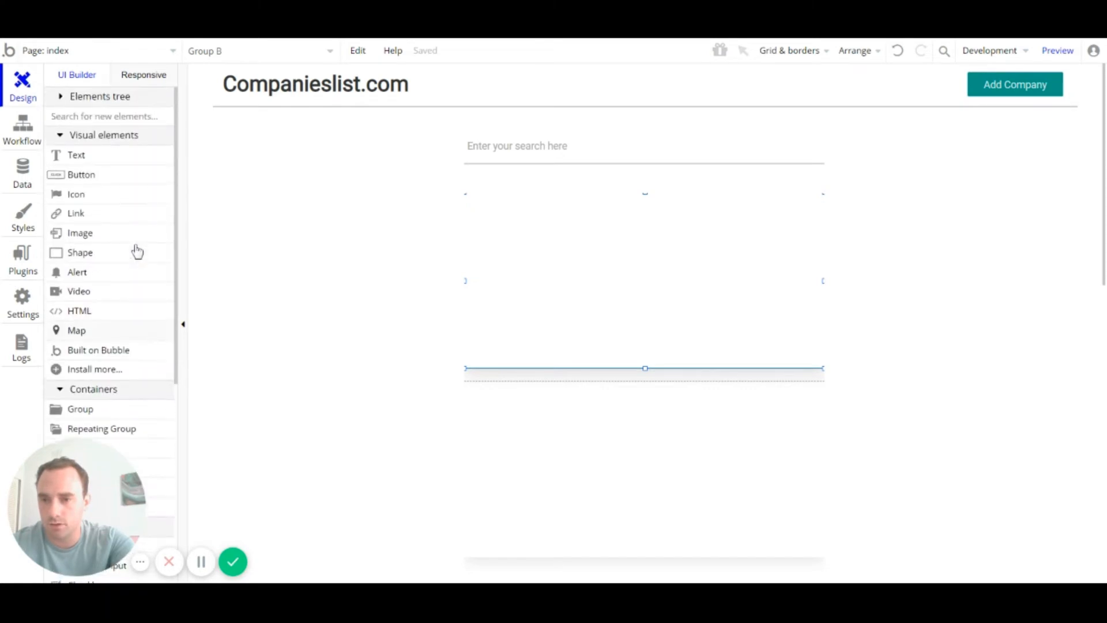
Step: Draw an Image element inside Group B and adjust its left edge
click(81, 234)
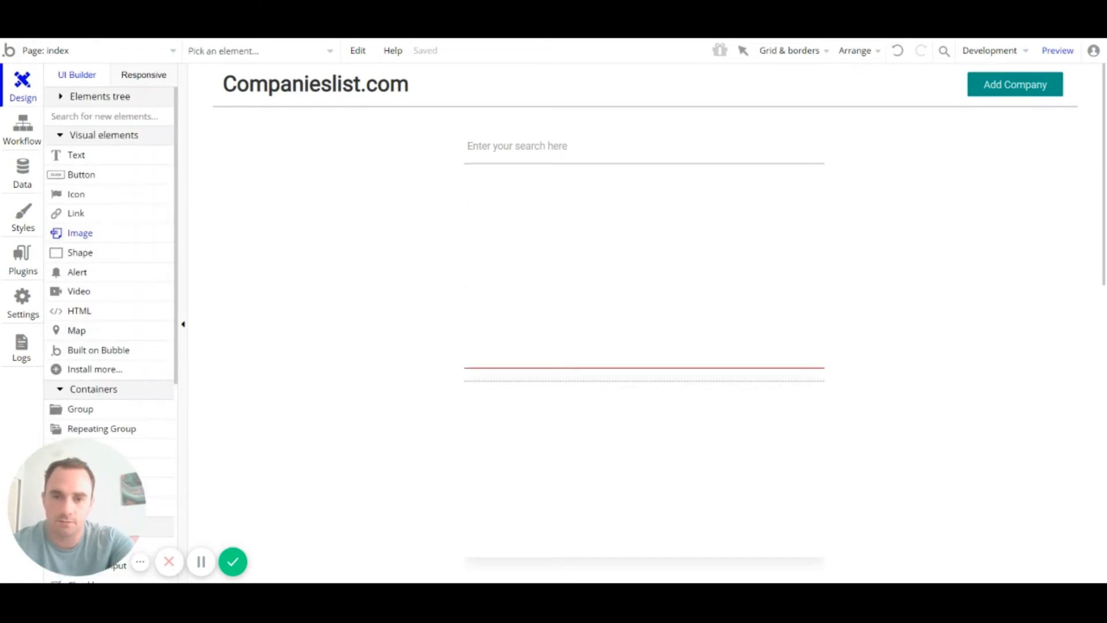
mouse_move(472, 279)
mouse_down()
mouse_move(548, 250)
mouse_move(600, 192)
mouse_move(598, 171)
mouse_up()
drag(472, 223, 471, 224)
click(594, 293)
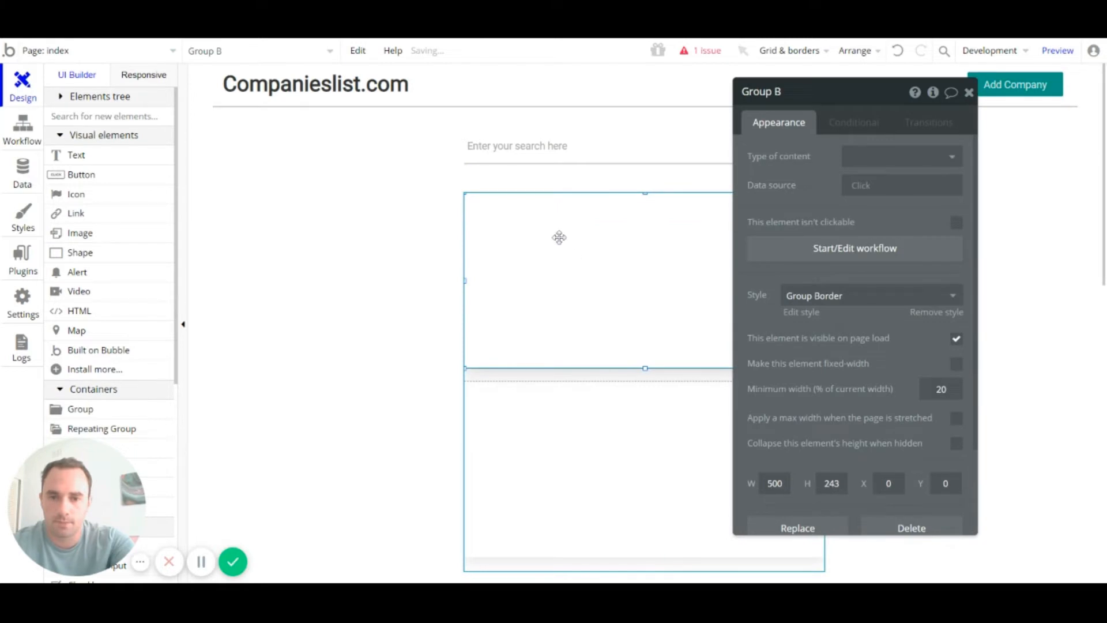
Step: Position the 176×146 image at X 5, Y 4 near Group B's top-left corner
mouse_move(543, 235)
mouse_down()
mouse_move(516, 183)
mouse_move(529, 224)
mouse_up()
click(344, 279)
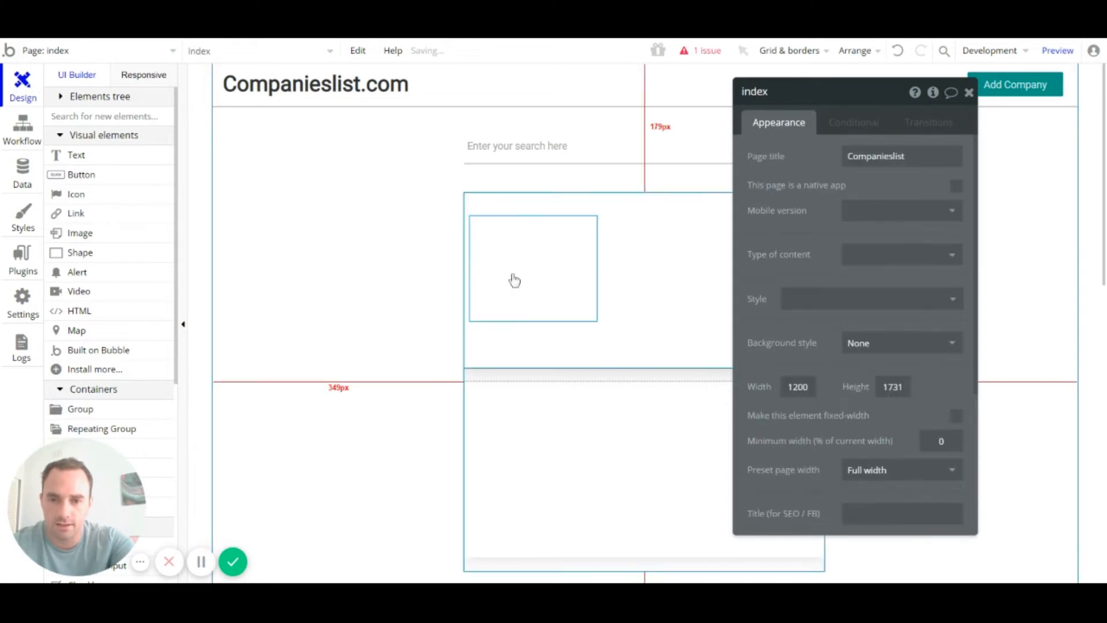
click(540, 281)
drag(540, 281, 543, 268)
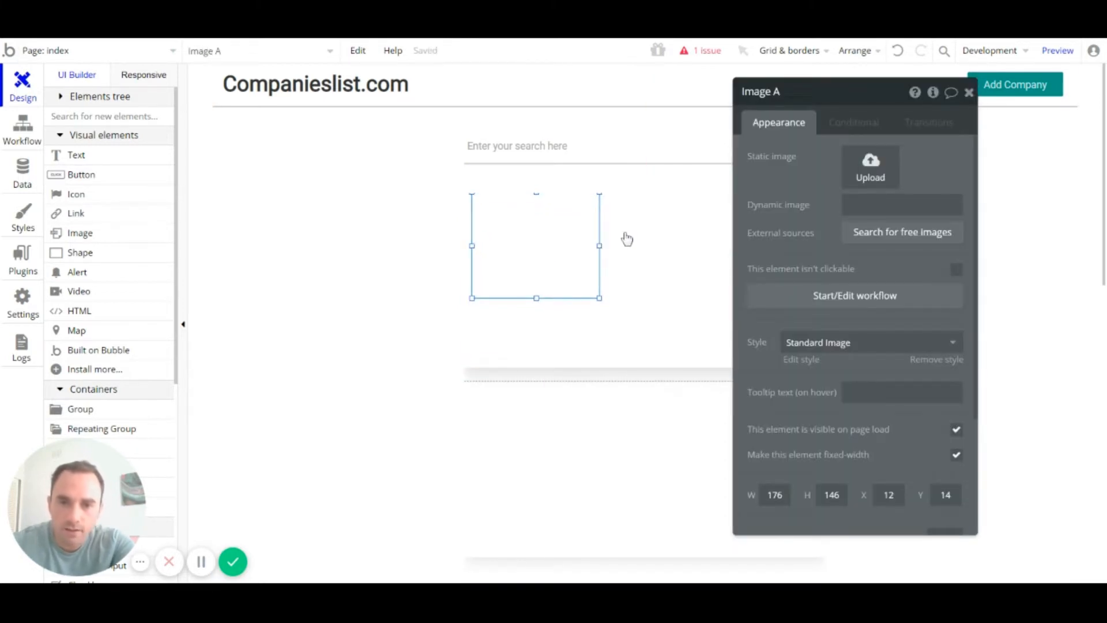
drag(546, 247, 528, 248)
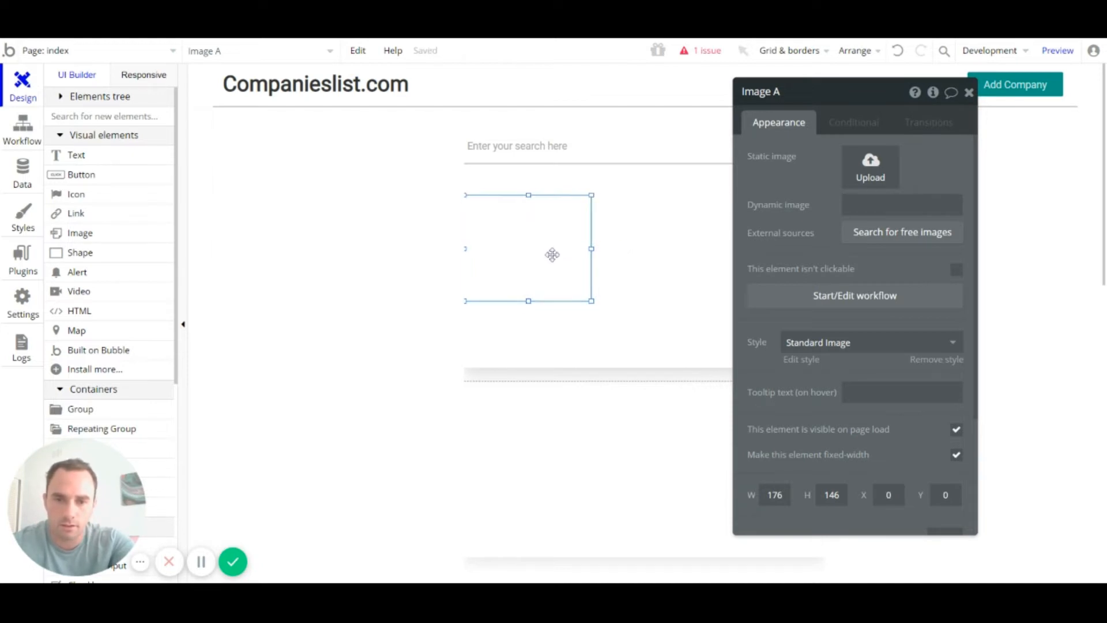
drag(552, 254, 613, 265)
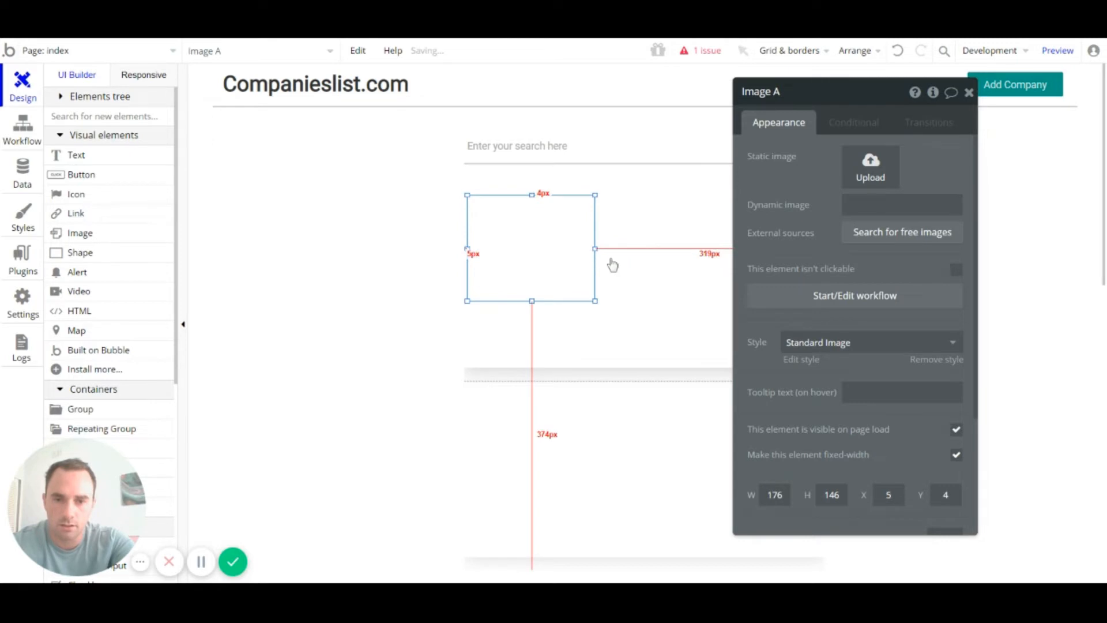
click(613, 265)
click(526, 257)
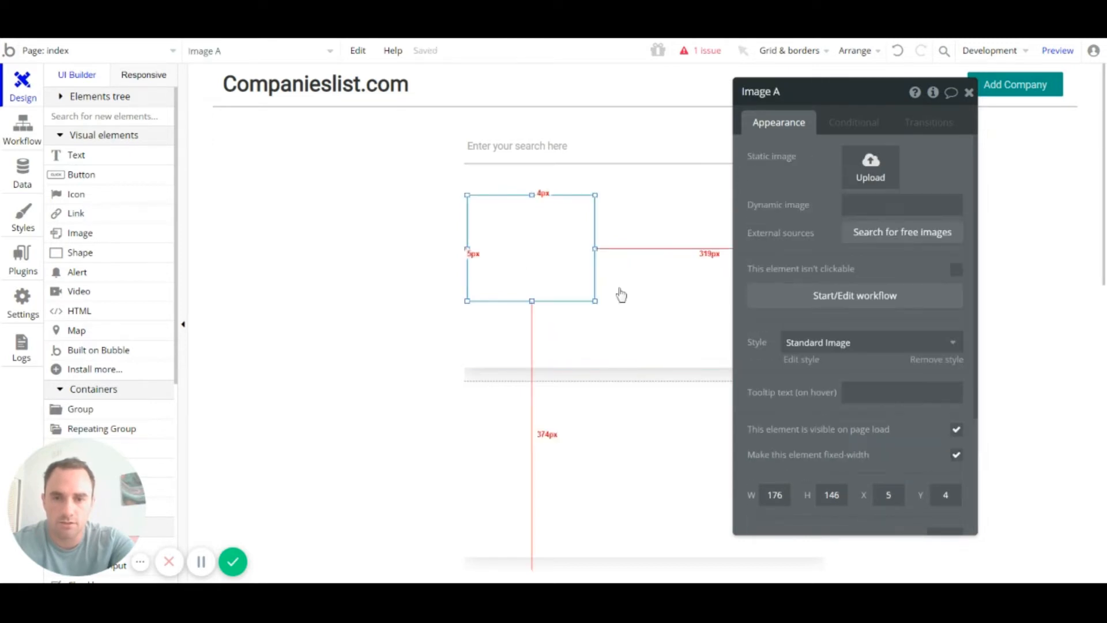
click(645, 353)
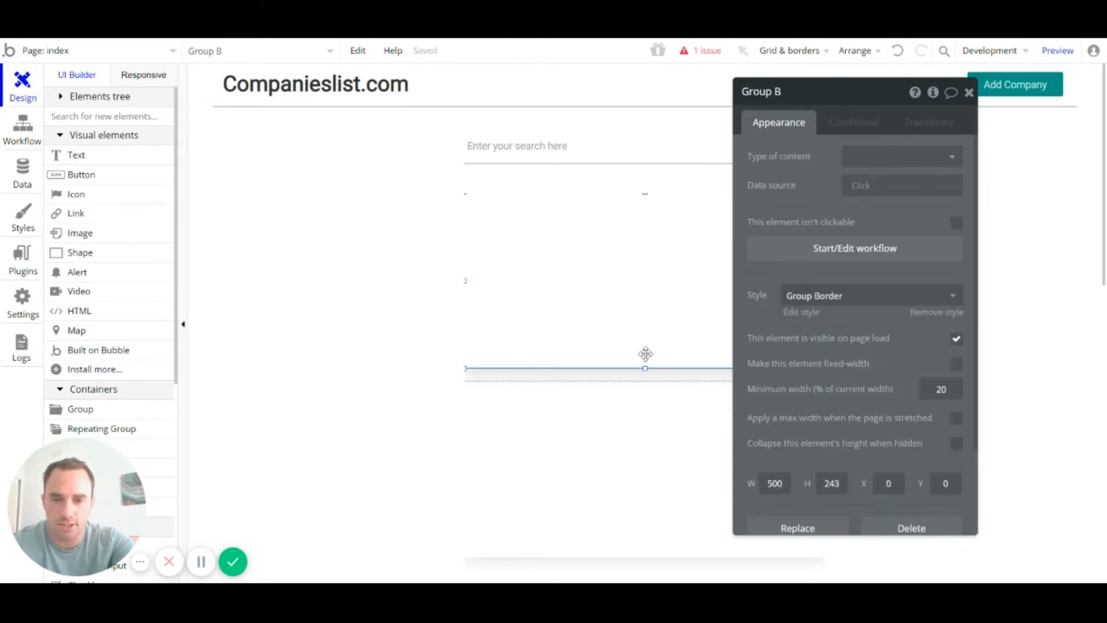
click(507, 257)
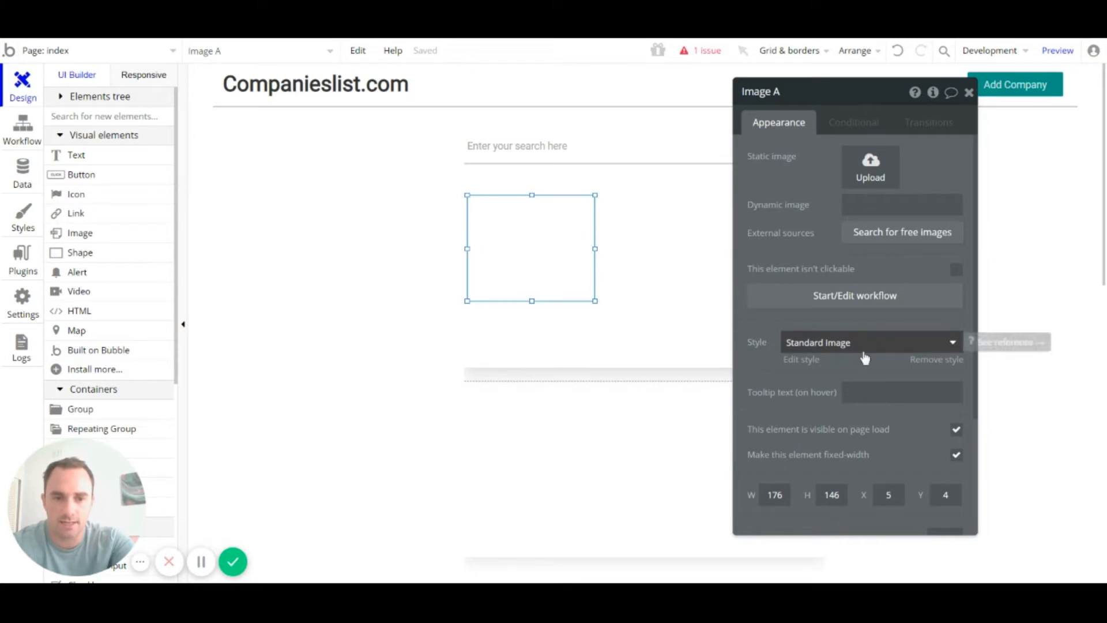
click(865, 346)
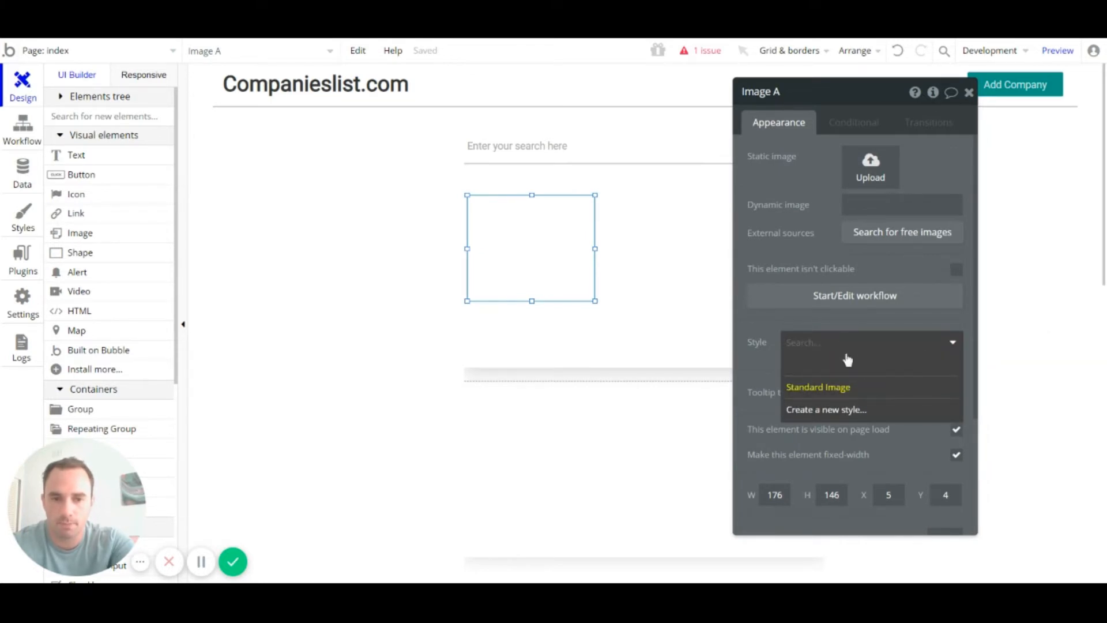
click(556, 254)
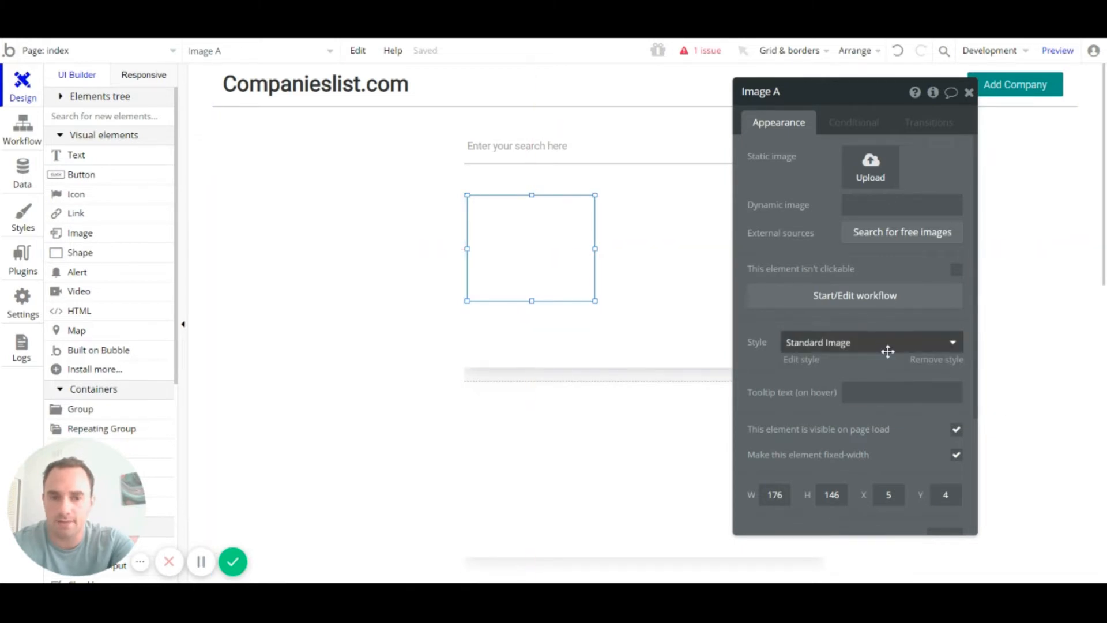
Step: Set the Standard Image style's border to Dotted, then return to the index page design
click(821, 366)
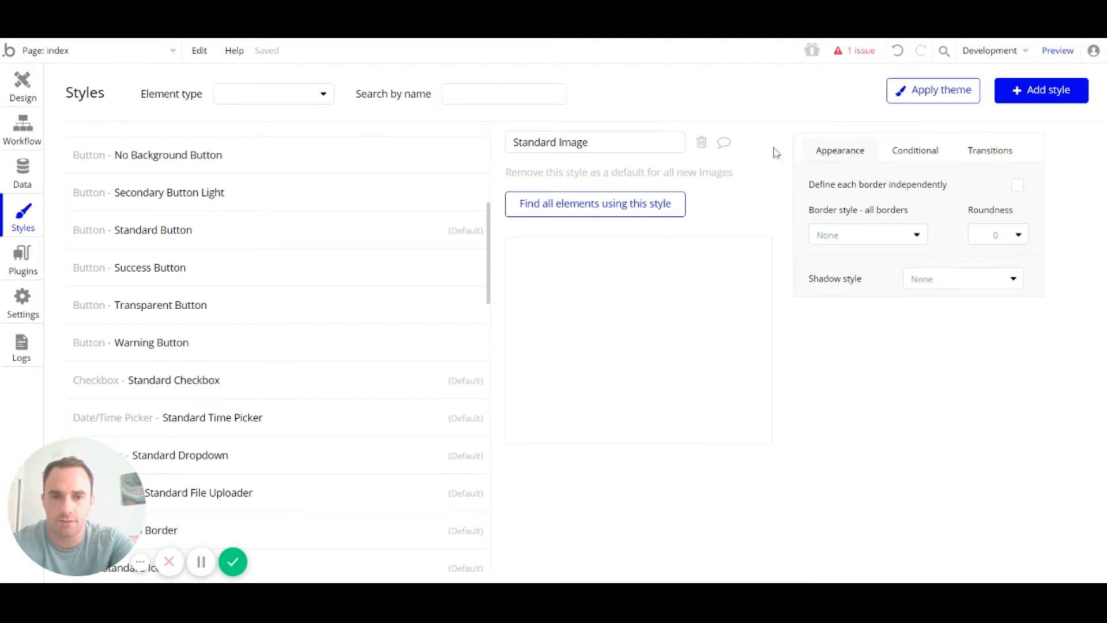
click(914, 234)
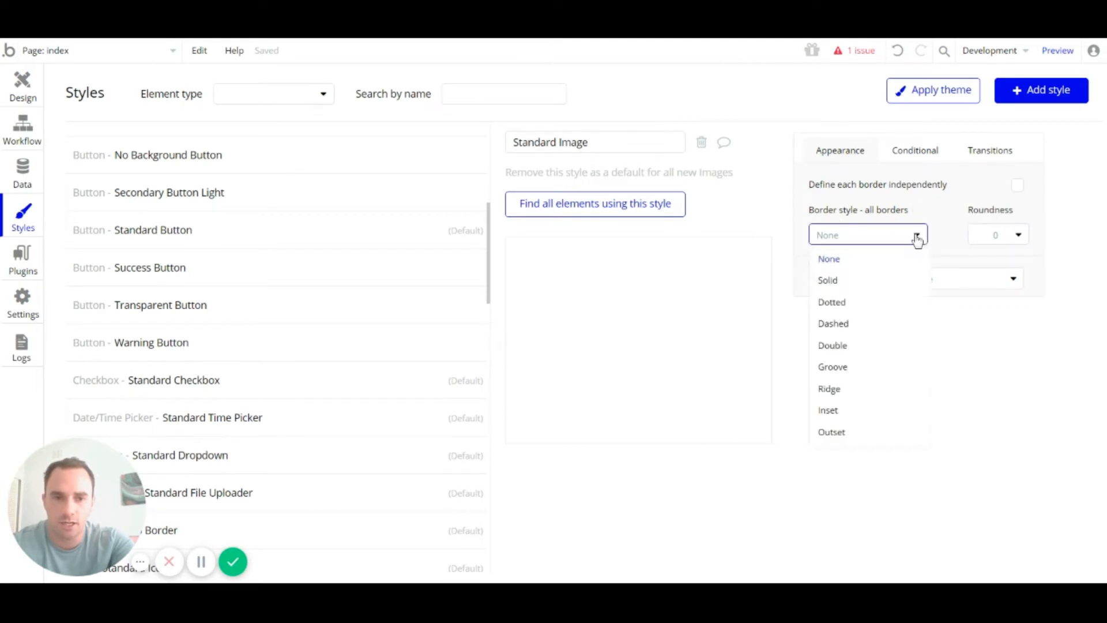
click(858, 311)
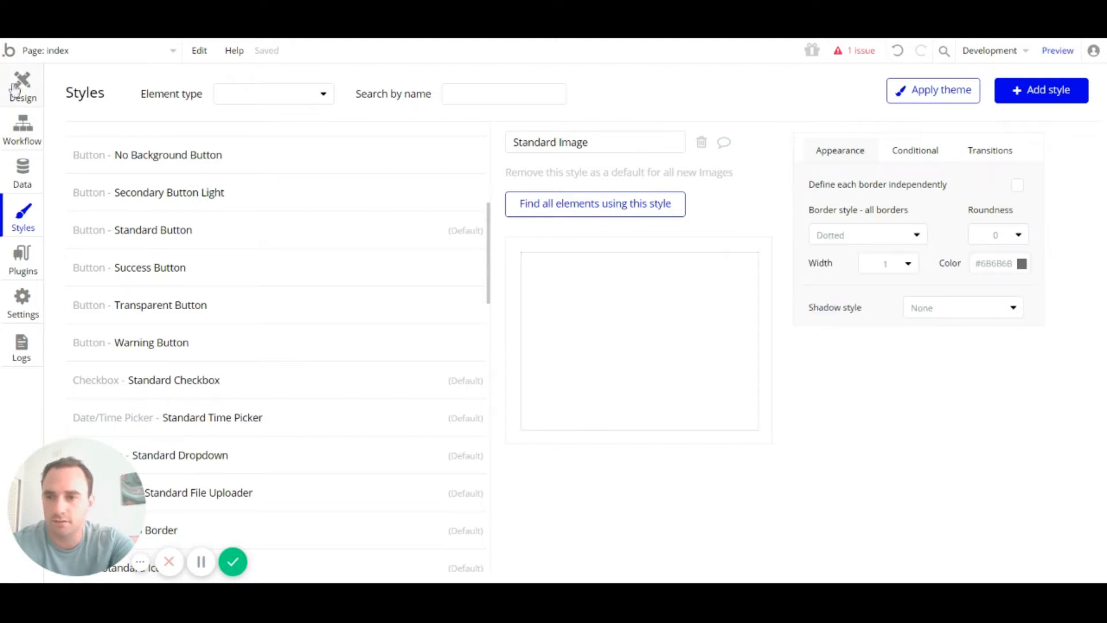
click(22, 85)
click(429, 324)
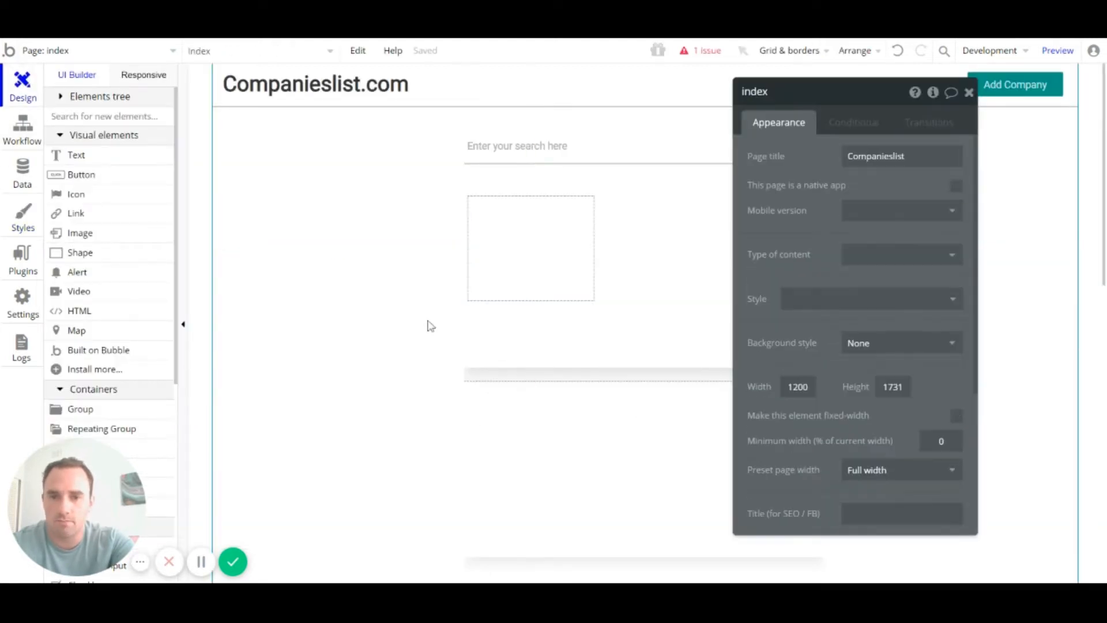
Step: Set the image's width to 175
click(547, 274)
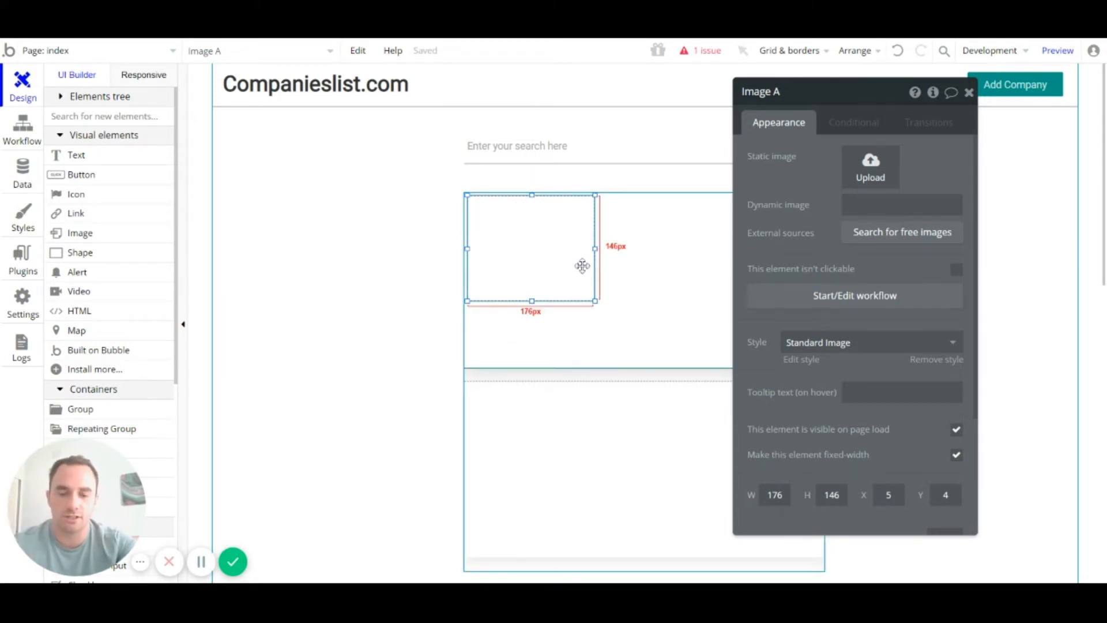
click(622, 262)
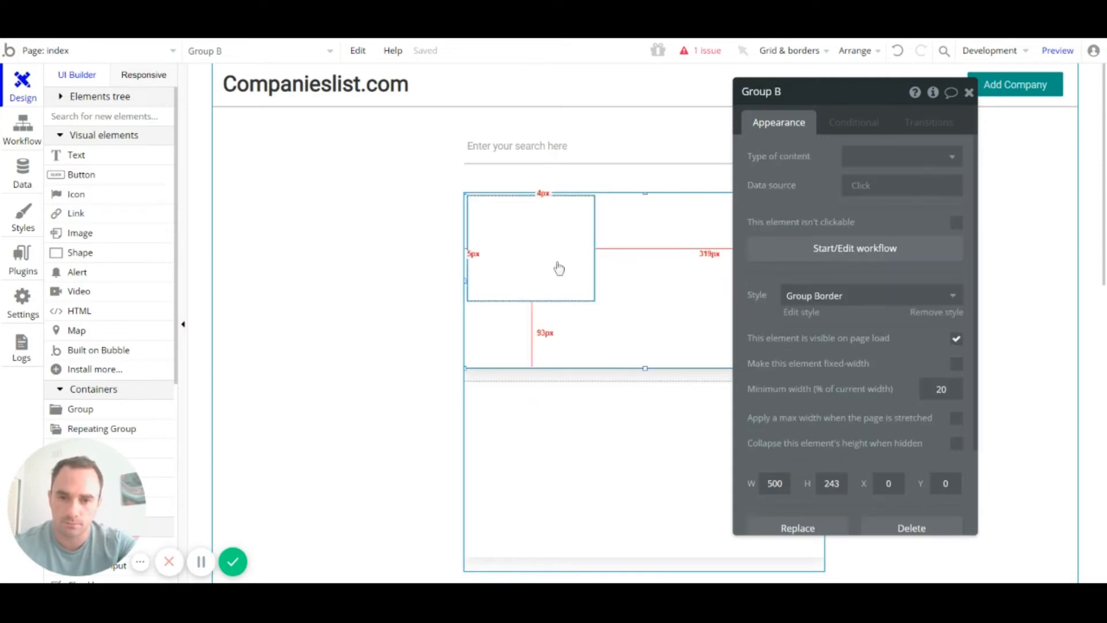
click(559, 269)
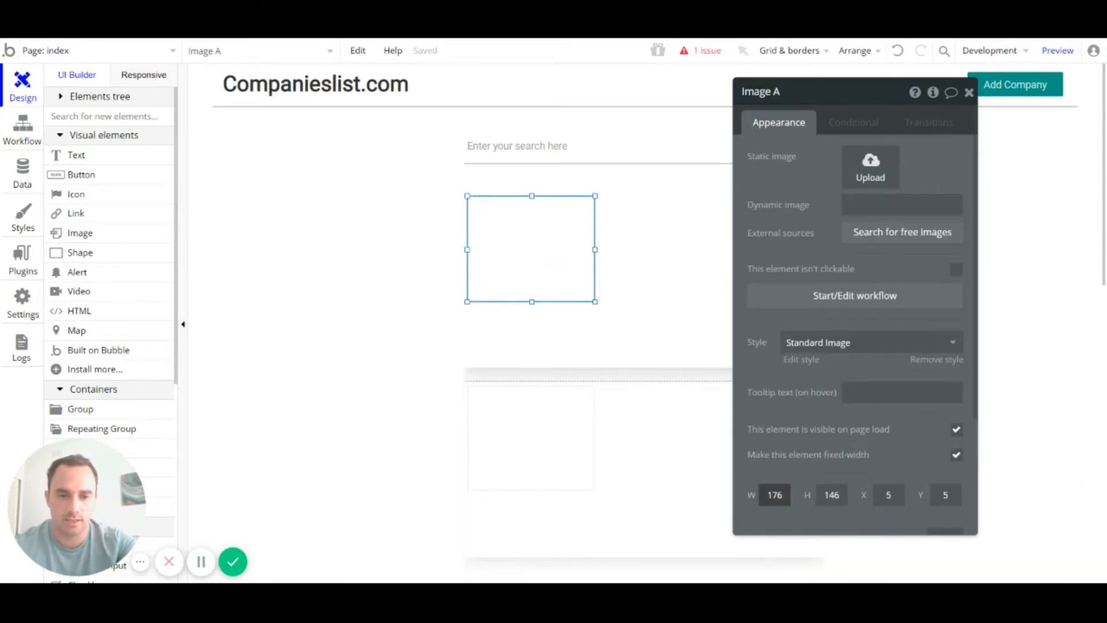
click(774, 494)
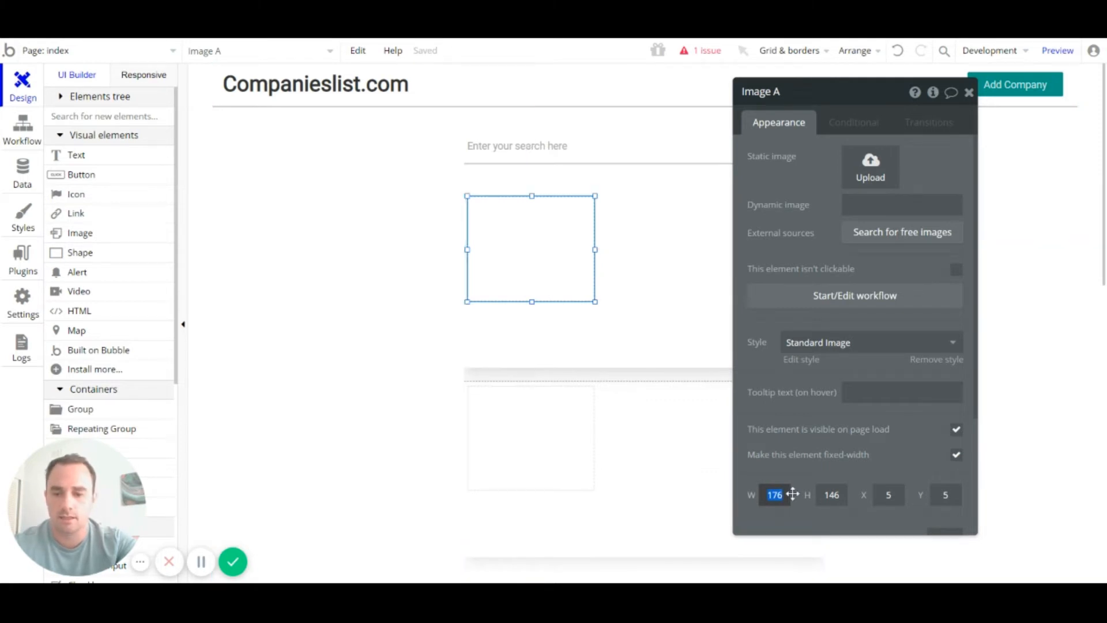
text(175)
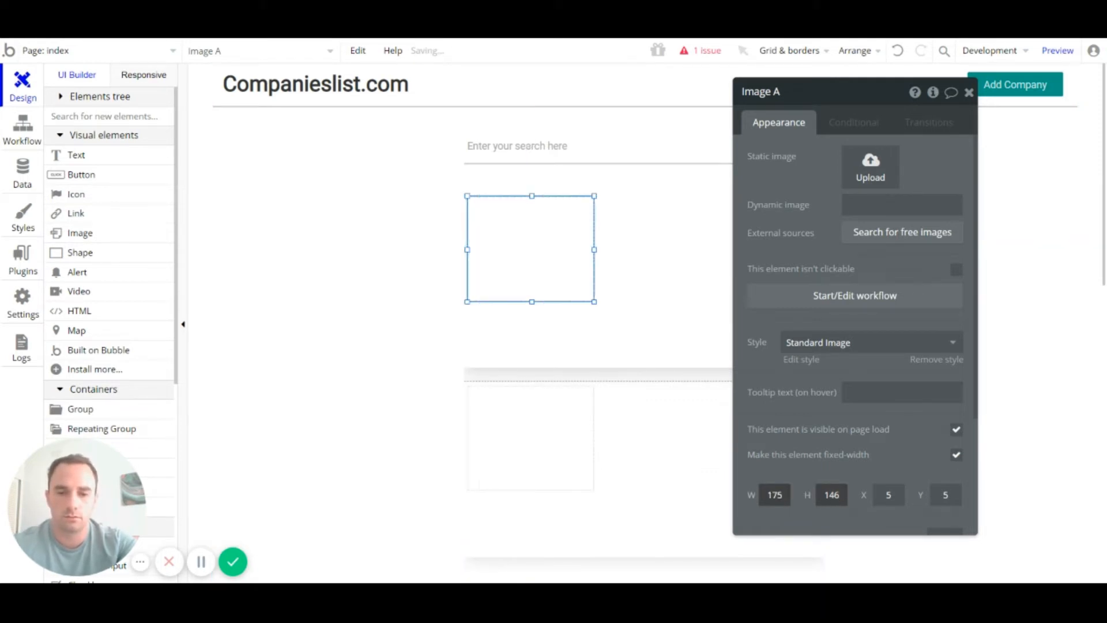
key(Tab)
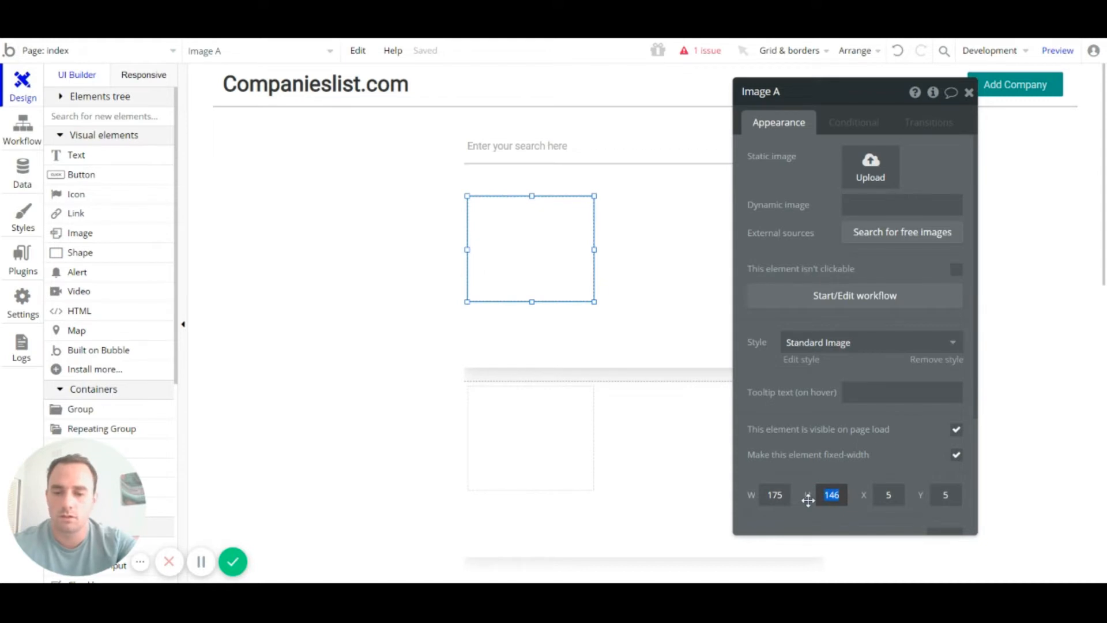
text(175)
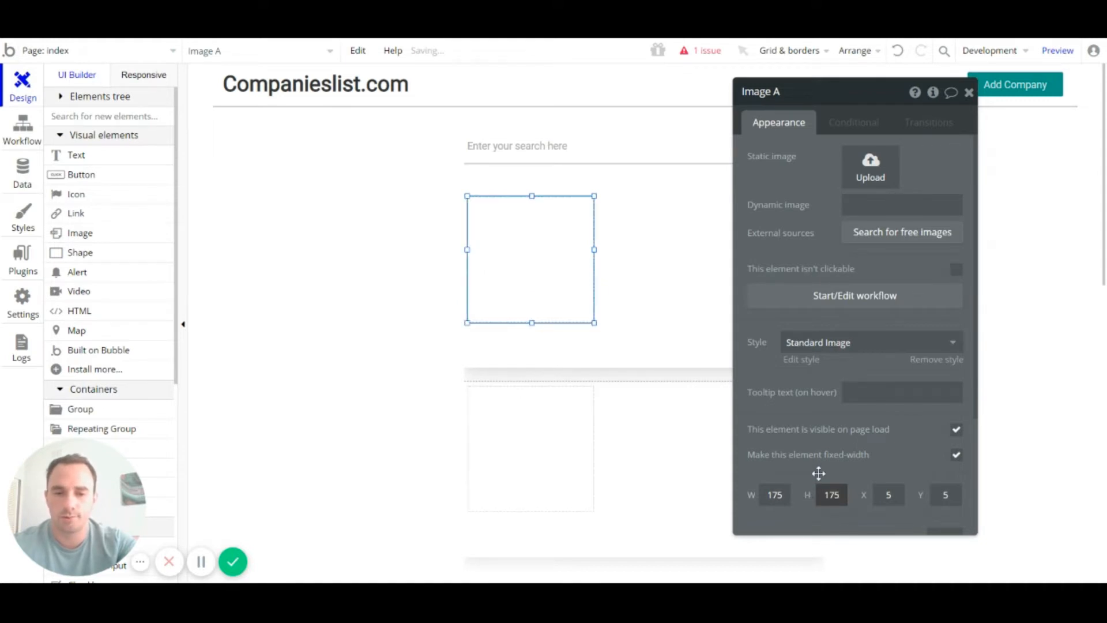
click(968, 92)
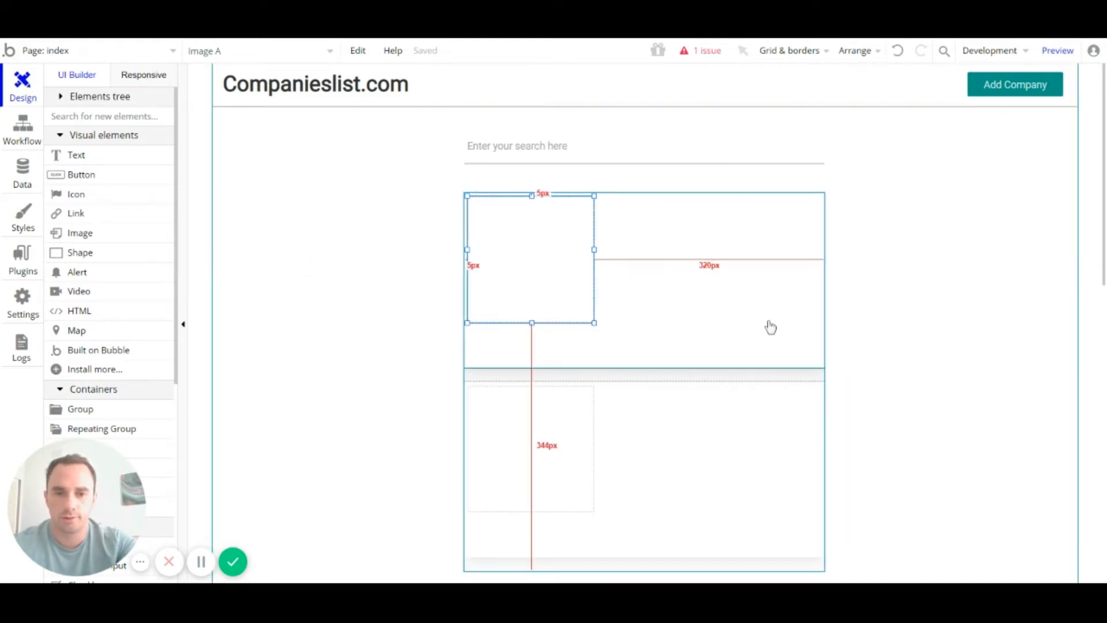
click(755, 327)
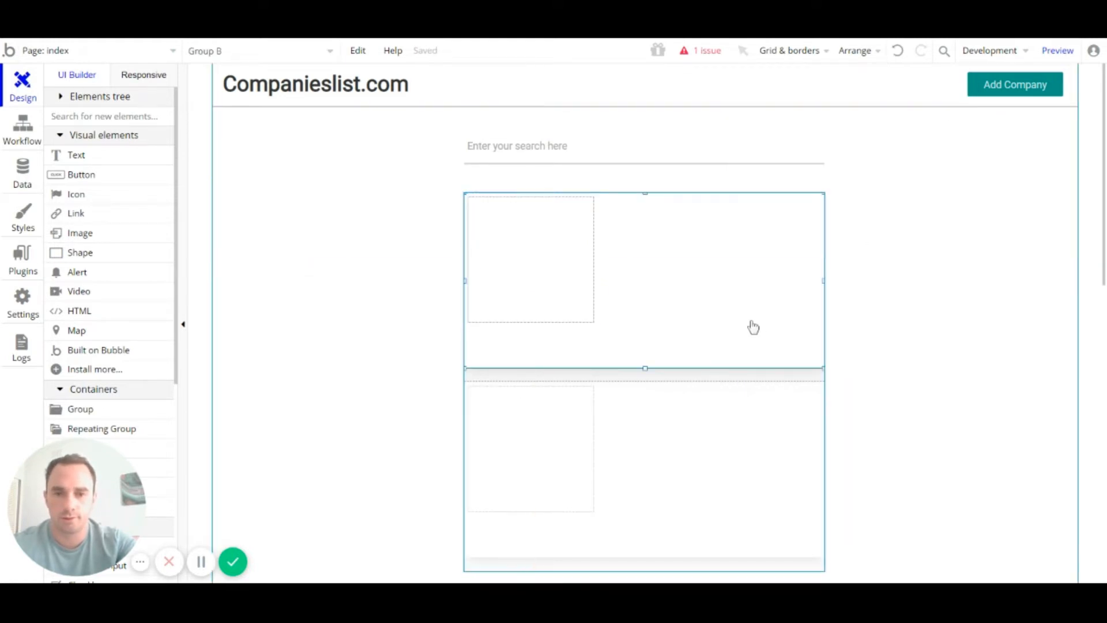
click(561, 288)
Step: Drag the repeating group's left and right handles outward to widen it to about 552px
scroll(922, 289, down, 2)
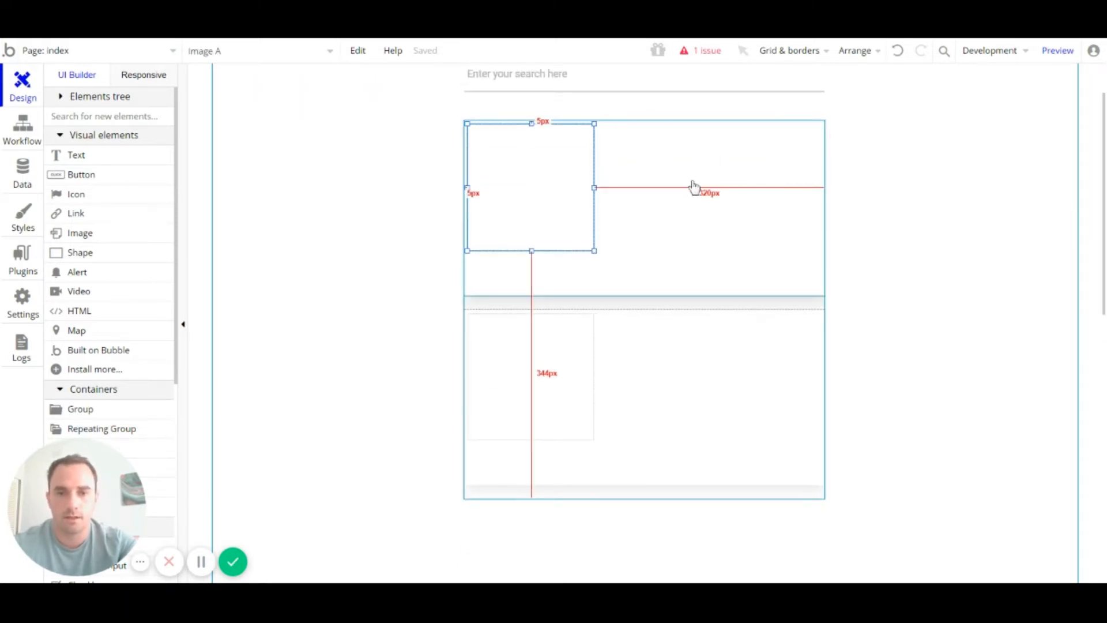
click(587, 310)
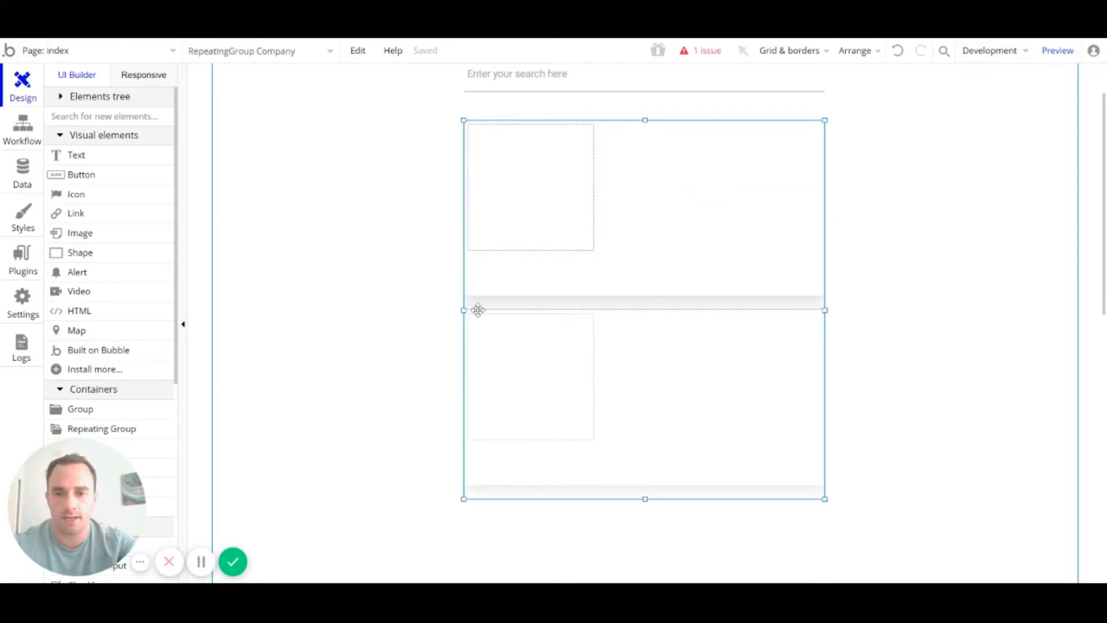
drag(464, 310, 444, 311)
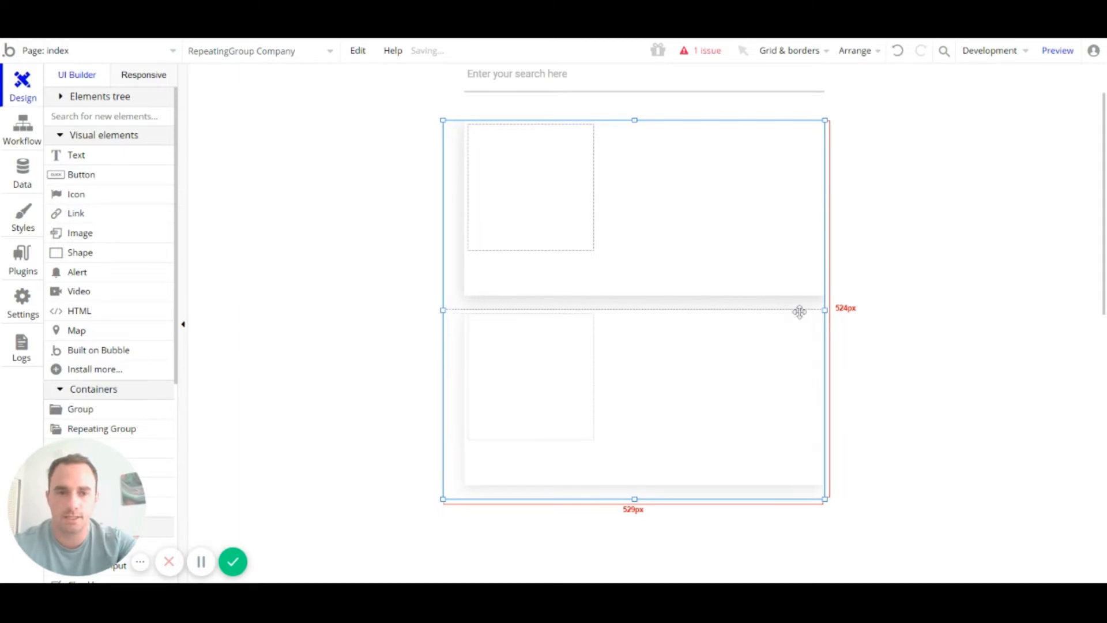
mouse_move(825, 311)
mouse_down()
mouse_move(869, 309)
mouse_move(841, 311)
mouse_up()
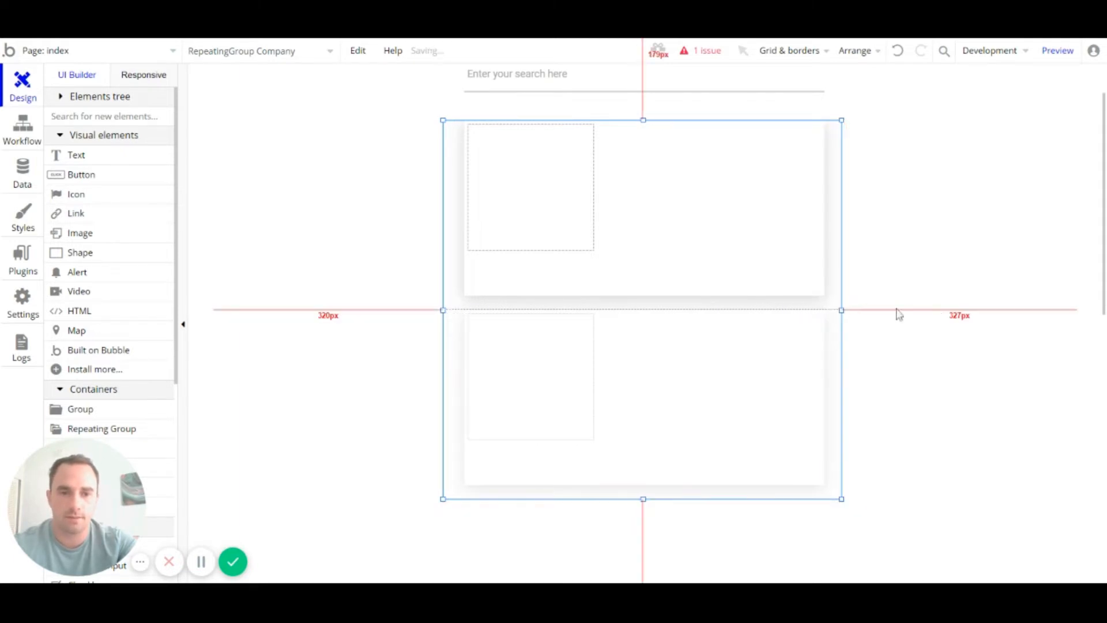
click(645, 193)
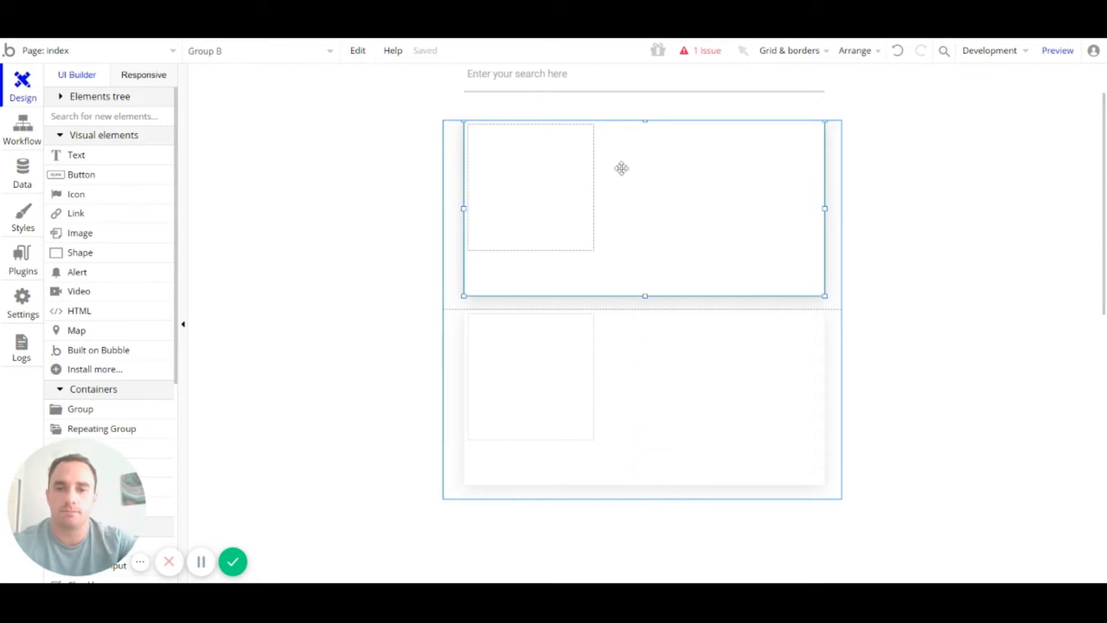
click(566, 179)
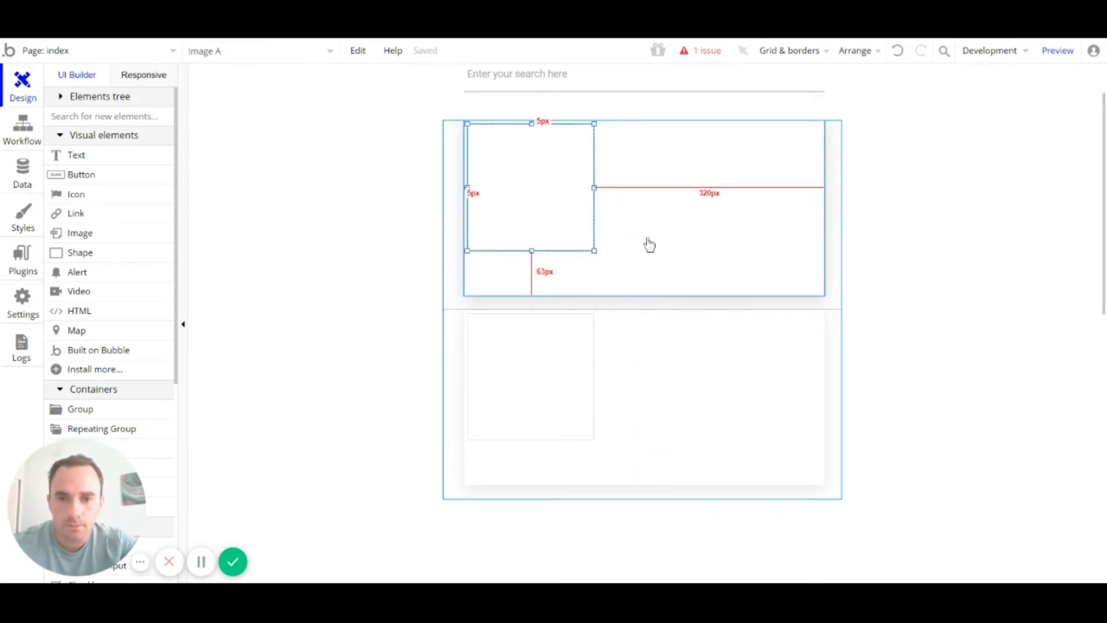
Step: Draw a text element beside the image reading 'Business Name'
click(110, 159)
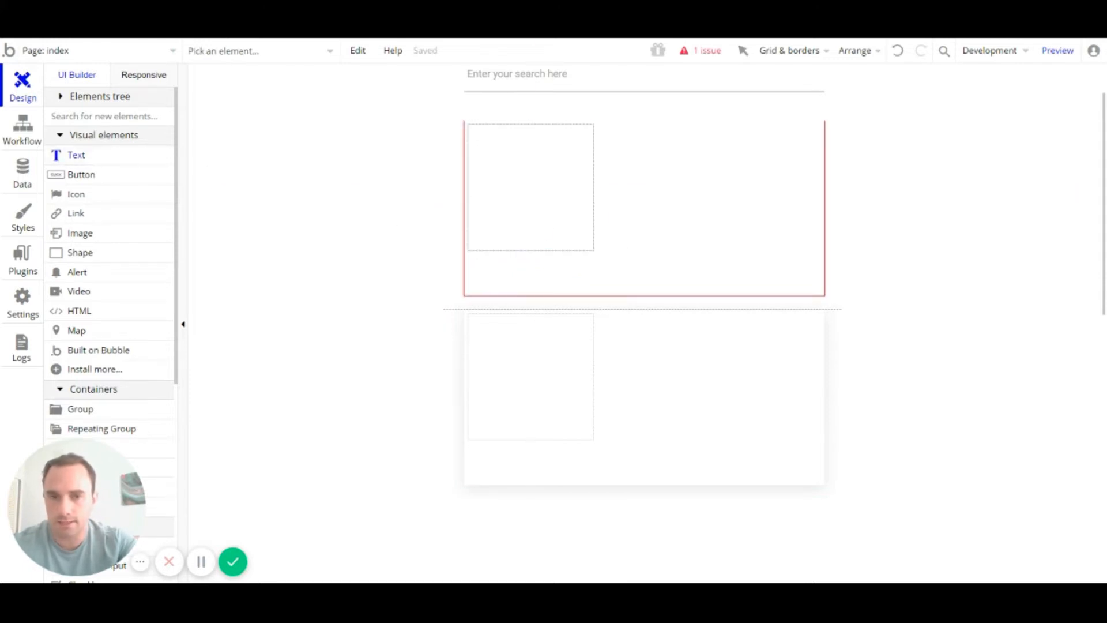
mouse_move(603, 129)
mouse_down()
mouse_move(693, 153)
mouse_move(816, 152)
mouse_up()
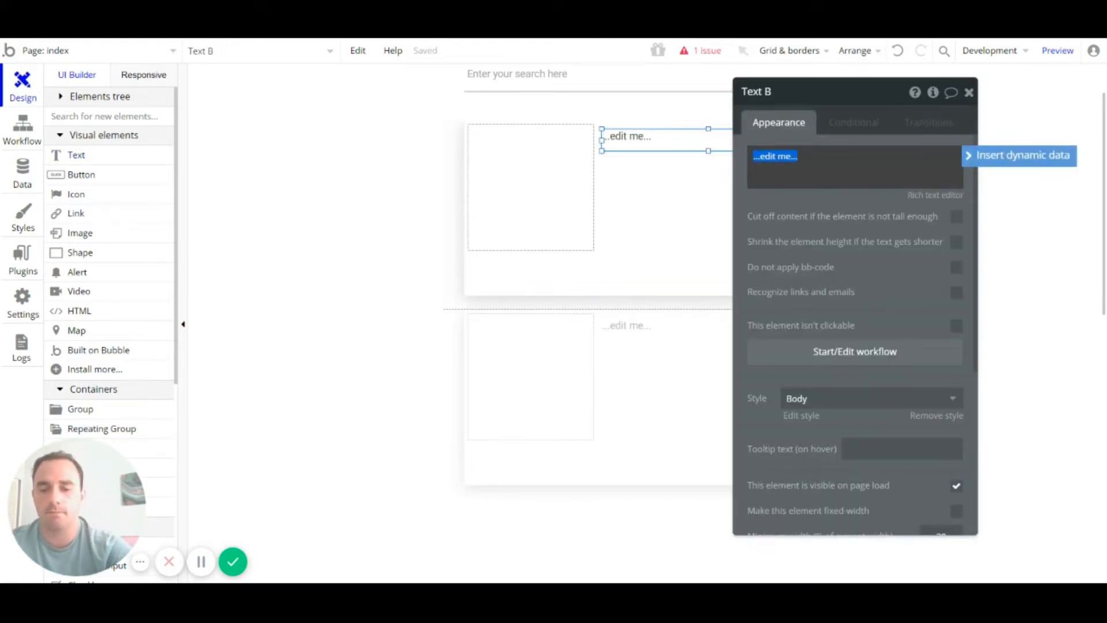
text(Business)
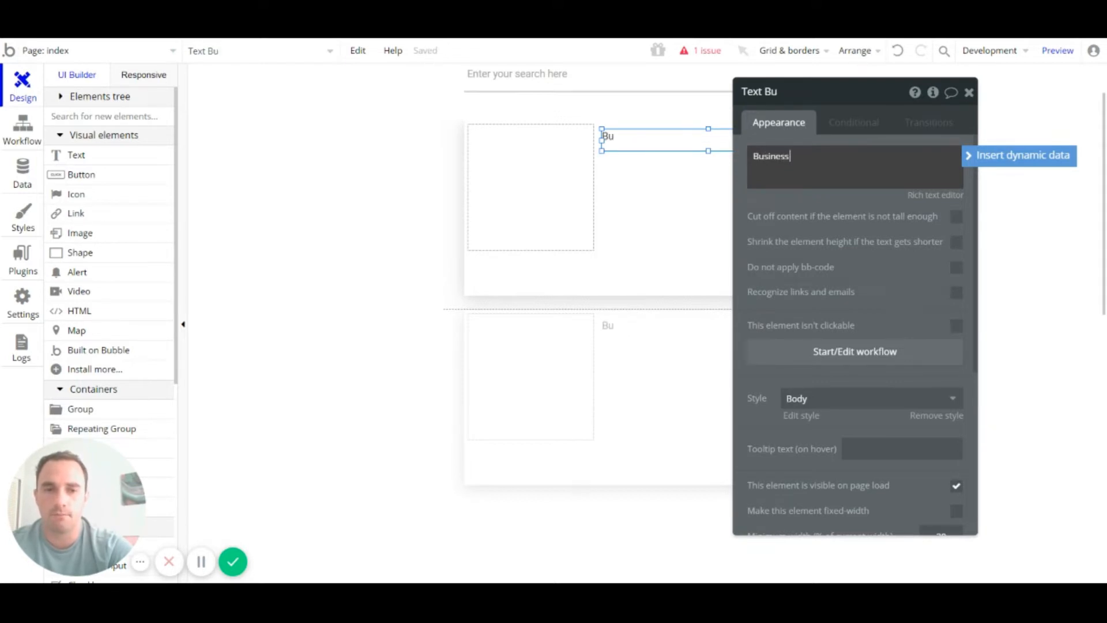
text(Name)
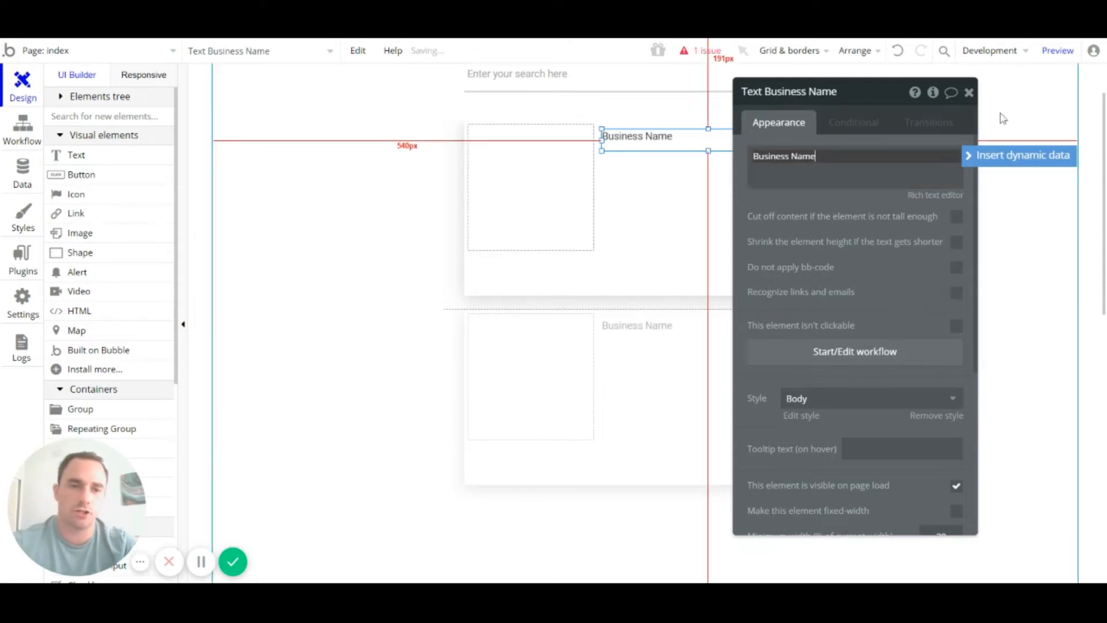
click(968, 93)
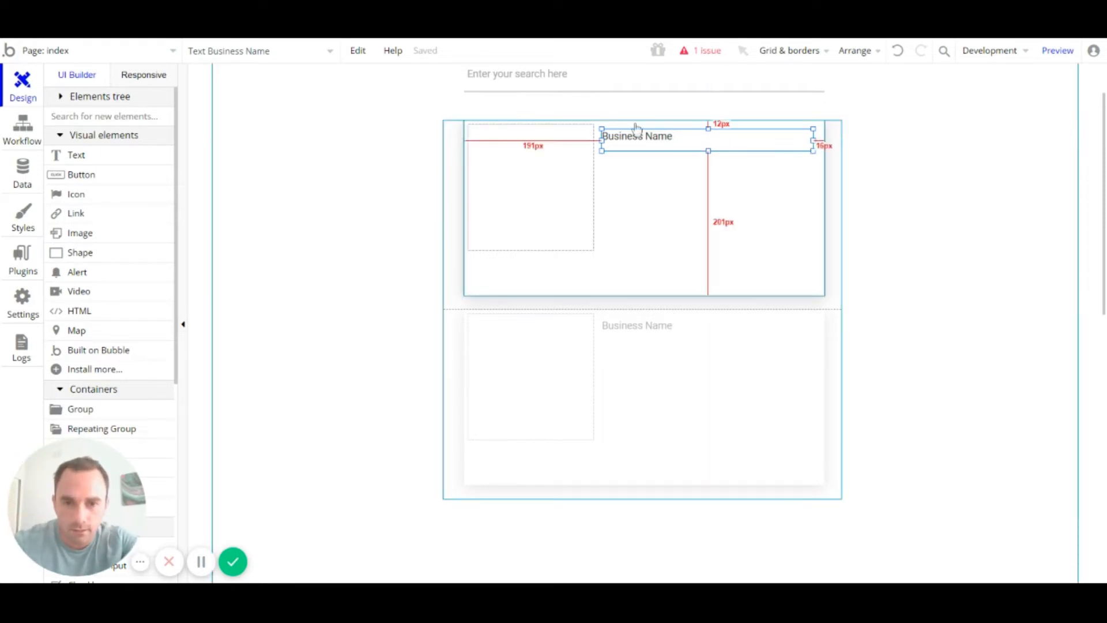
key(Up)
key(Up)
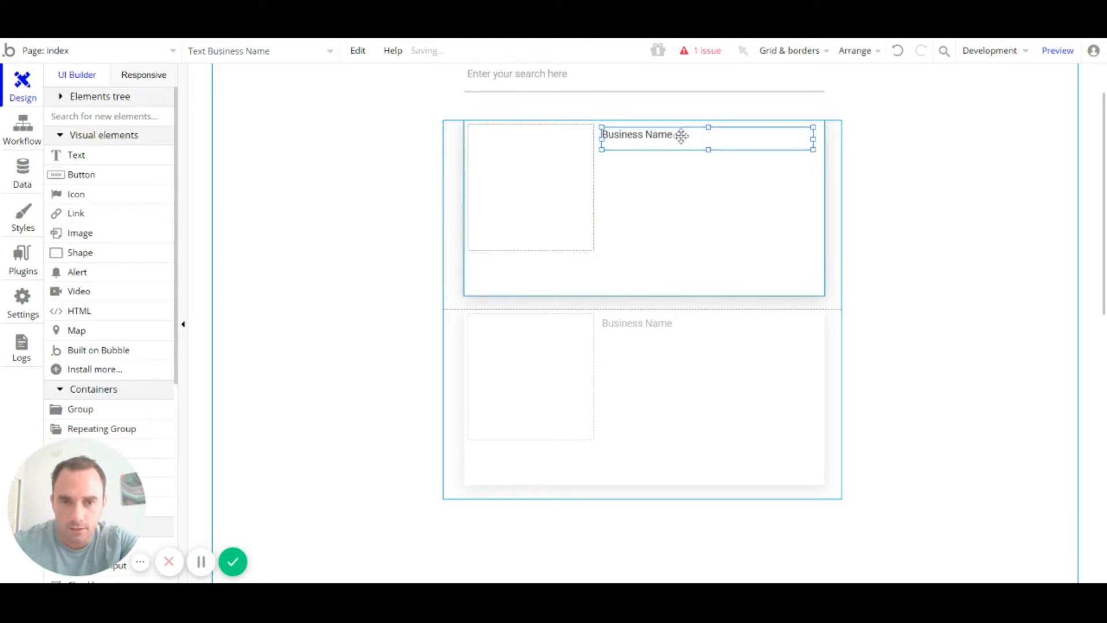
Step: Give the Business Name text the Heading 3 style and reposition it in the card
double_click(679, 135)
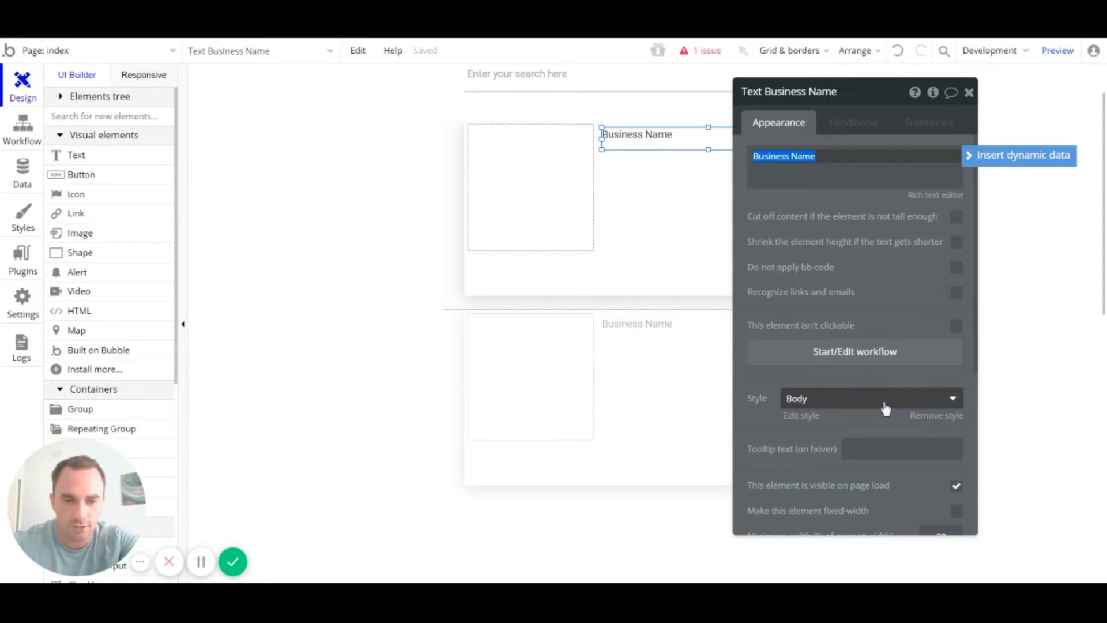
click(857, 410)
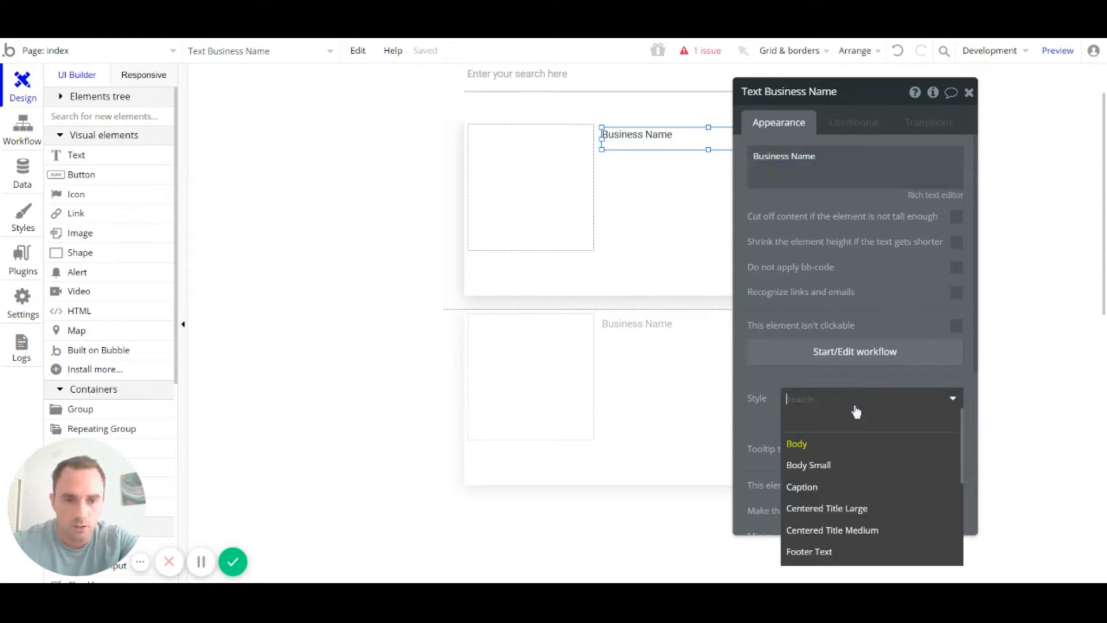
scroll(871, 458, down, 5)
click(824, 445)
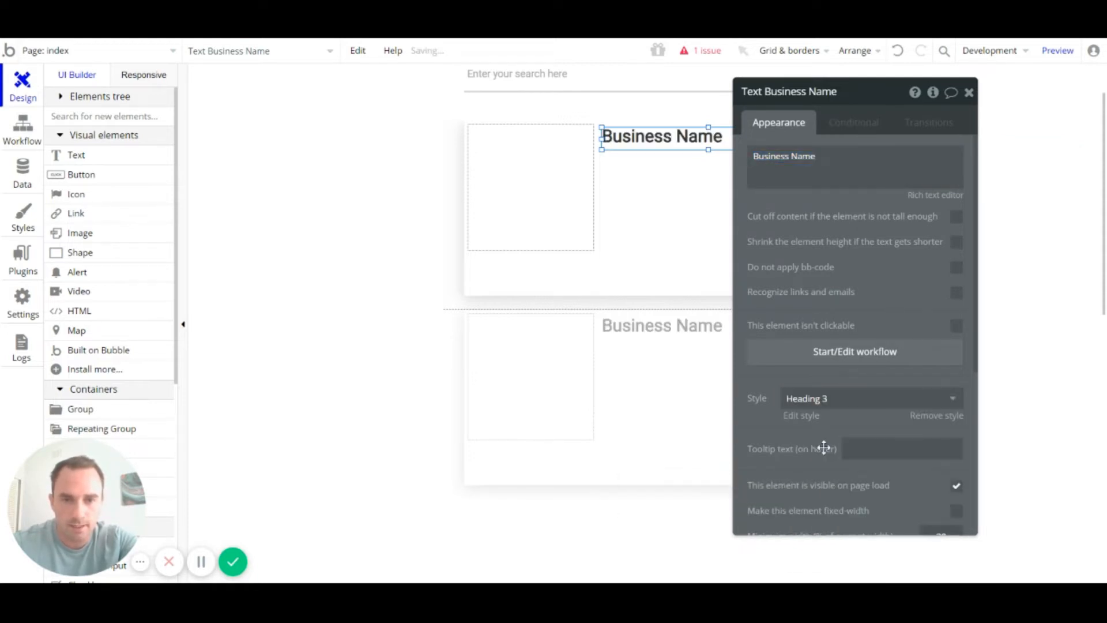
click(969, 92)
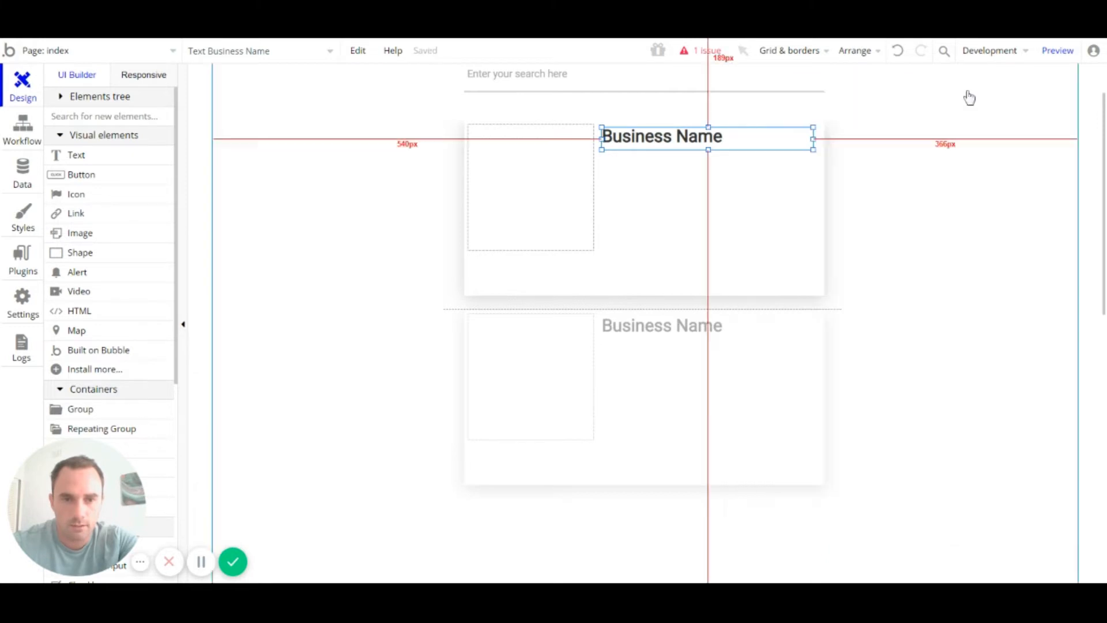
click(715, 177)
click(699, 141)
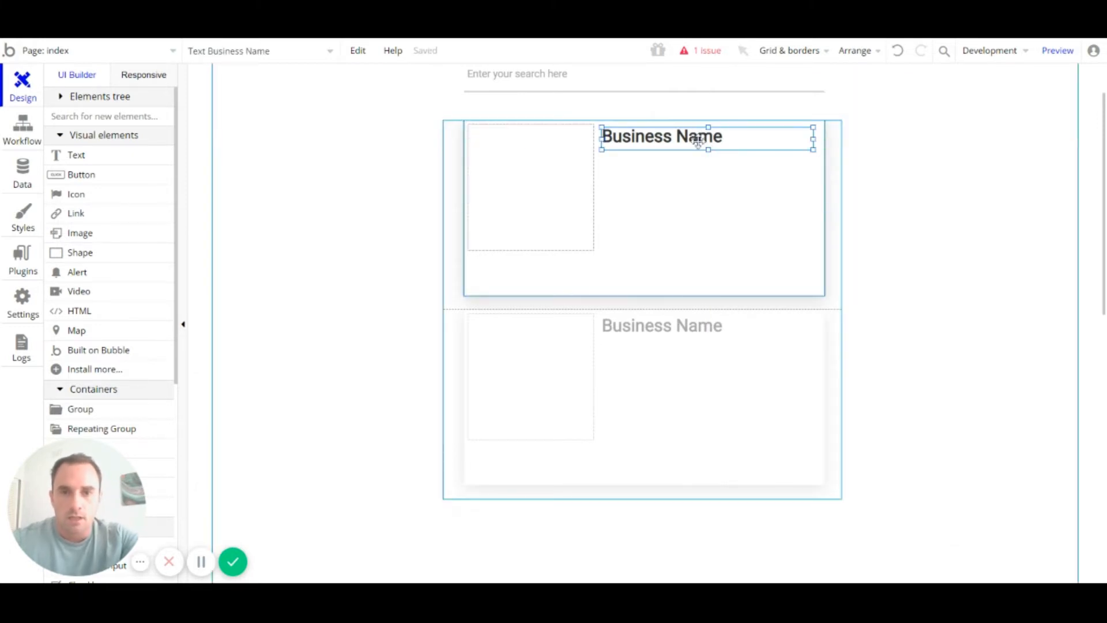
drag(699, 139, 677, 164)
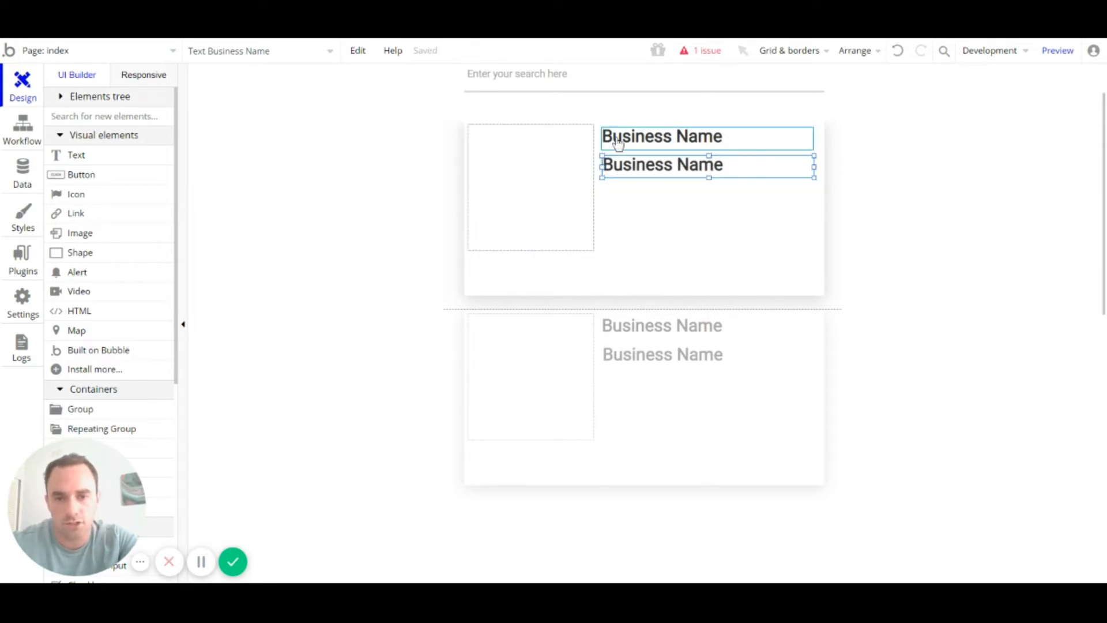
Step: Move the second Business Name text under the heading and make it a Body-style 'Company Size:' label
drag(626, 162, 627, 160)
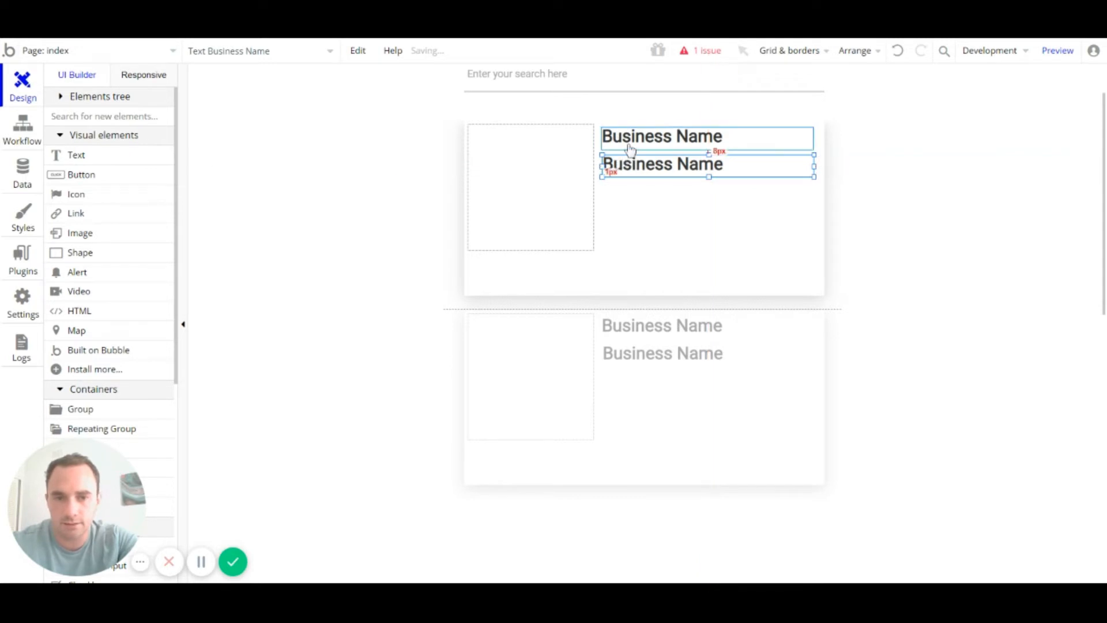
key(Up)
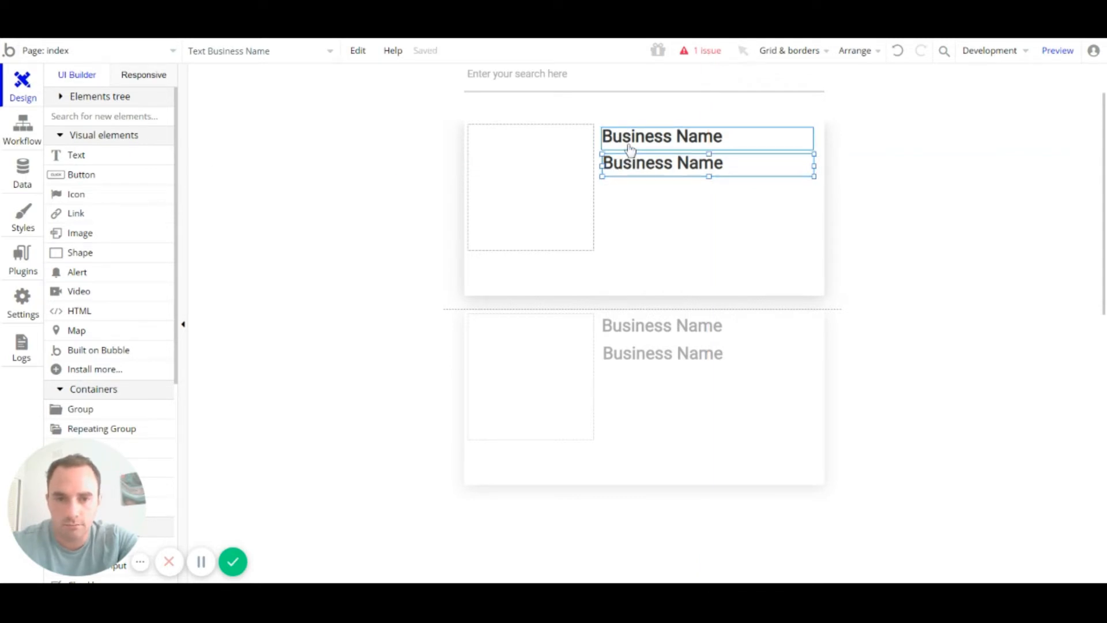
key(Up)
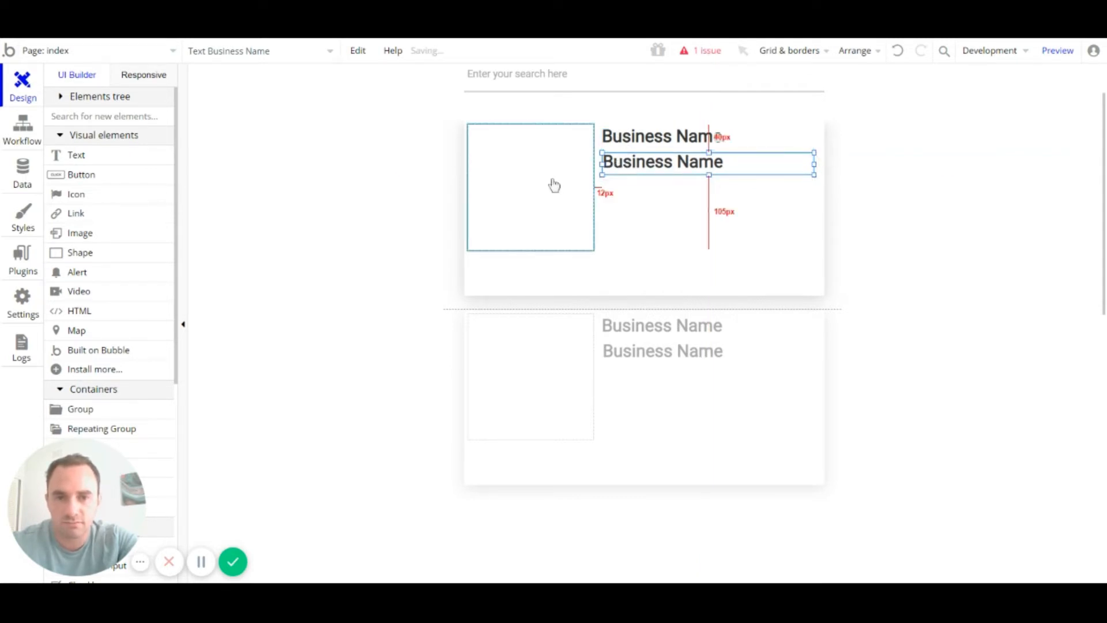
click(662, 176)
click(629, 137)
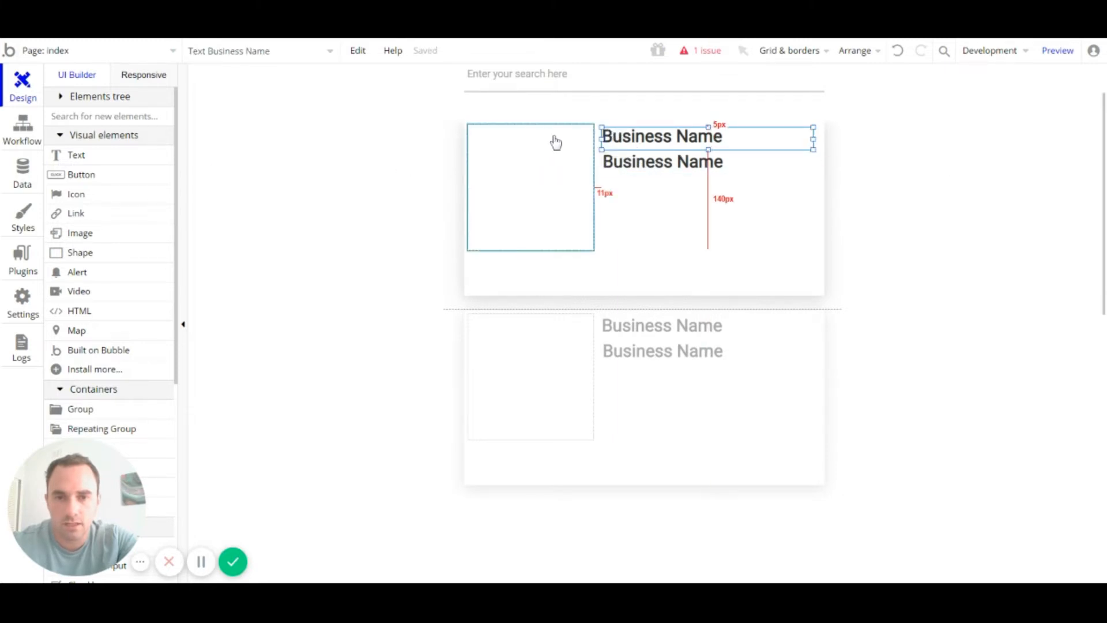
click(609, 151)
click(606, 163)
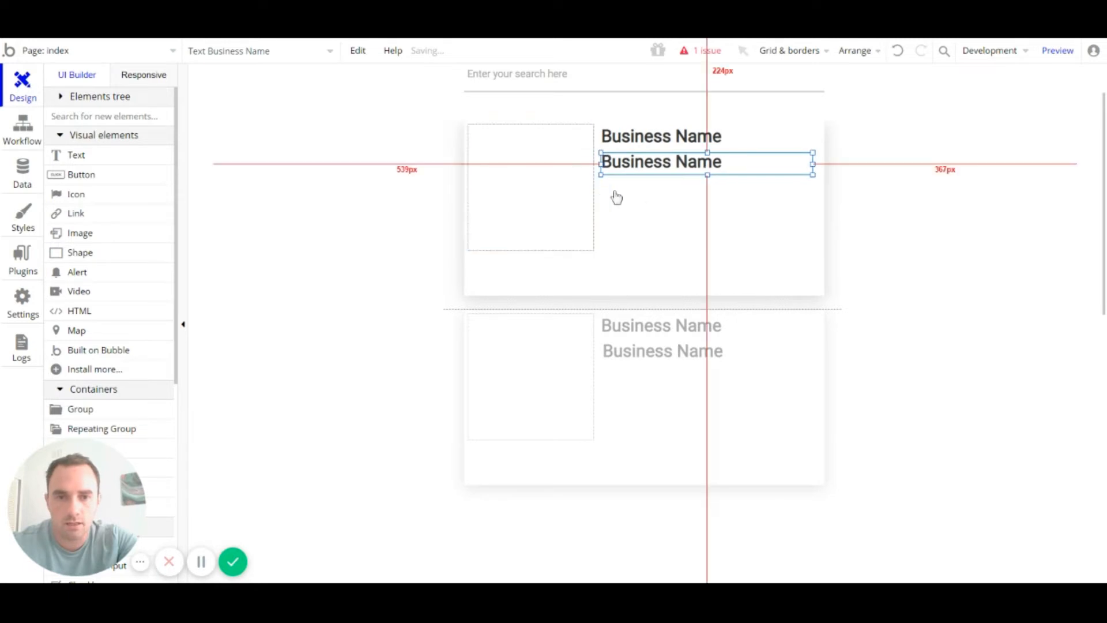
double_click(658, 163)
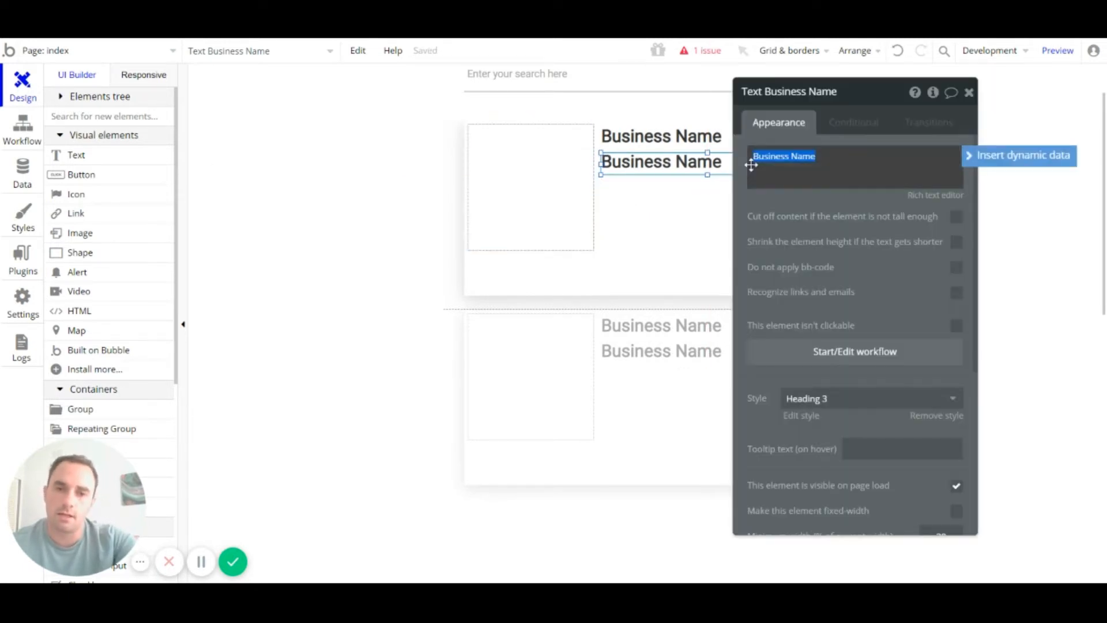
text(Company Size:)
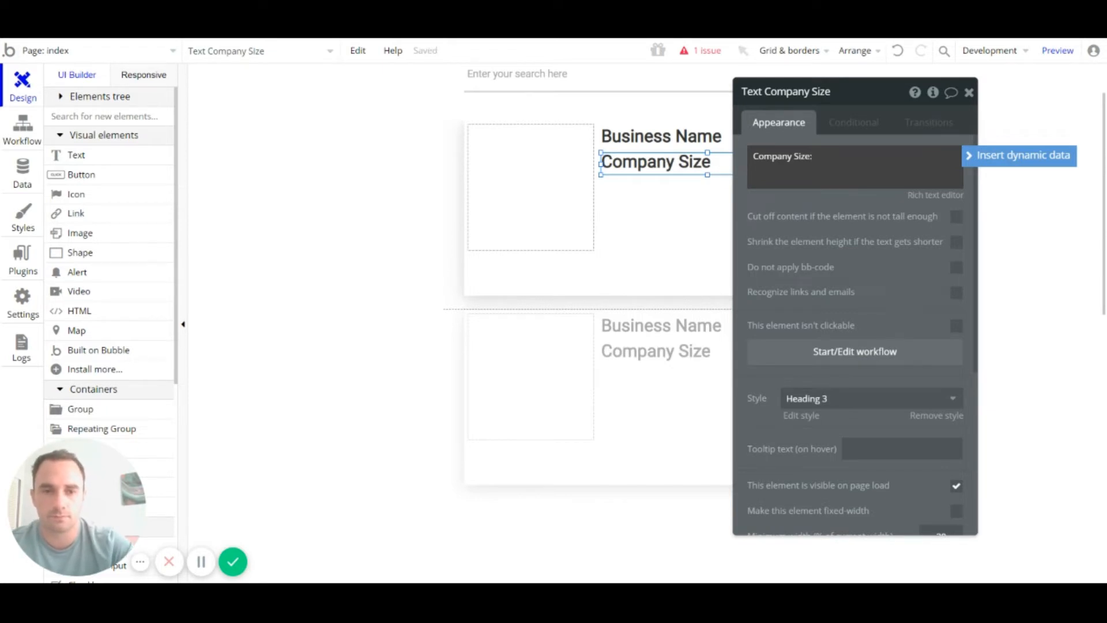
click(857, 401)
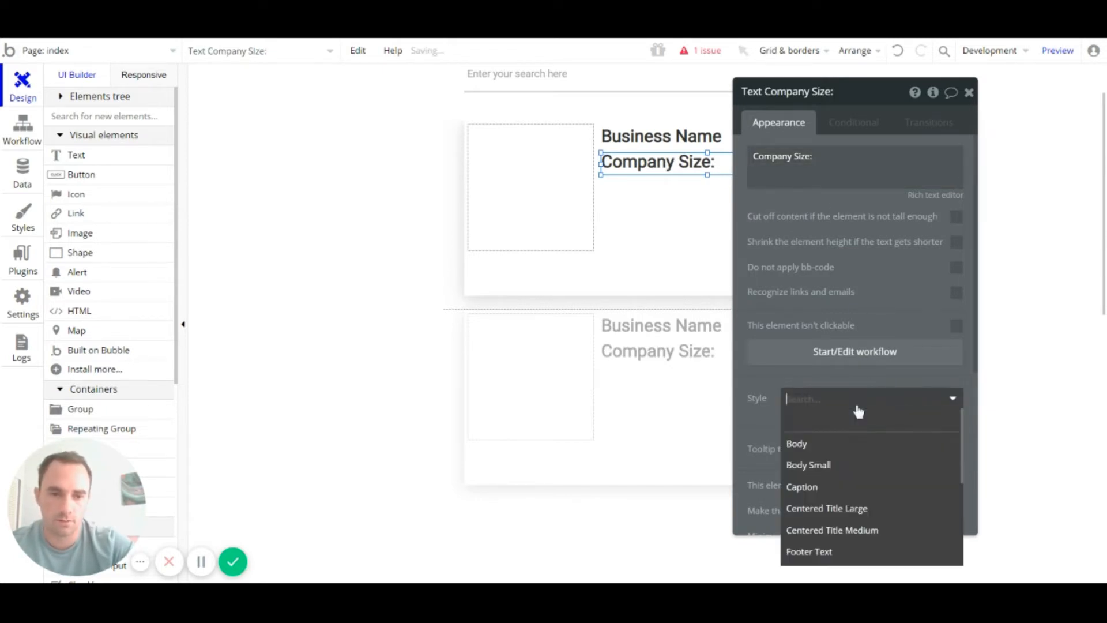
click(841, 445)
click(968, 92)
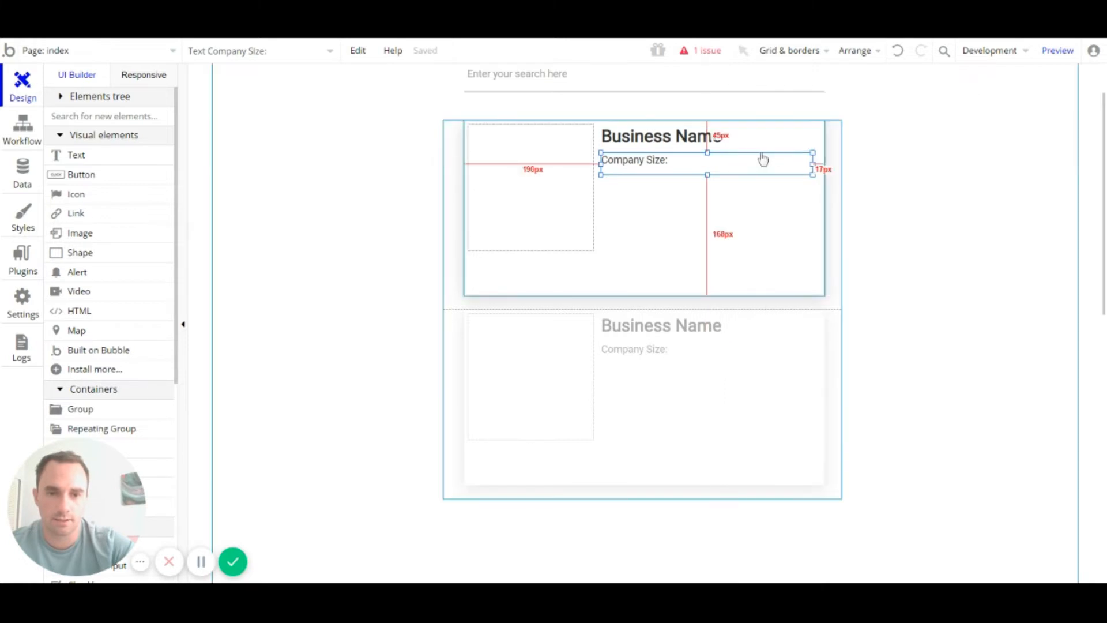
Step: Shrink the label's height, paste a copy below it, and change the copy's text to 'Location'
drag(705, 173, 707, 168)
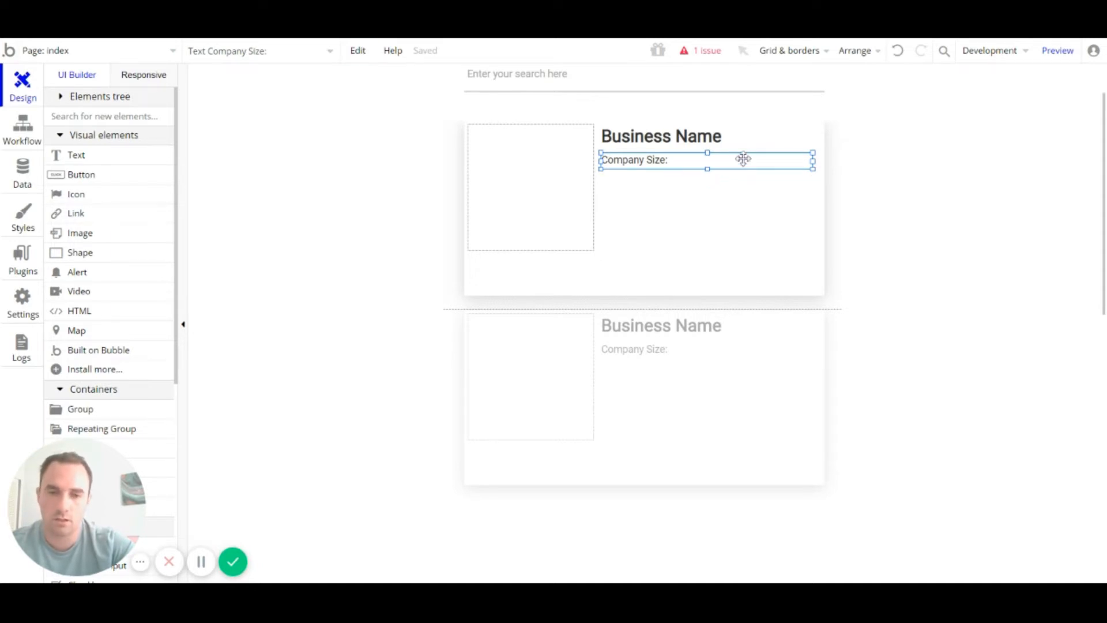
key(ctrl+v)
mouse_move(666, 171)
mouse_down()
mouse_move(659, 193)
mouse_move(656, 185)
mouse_up()
key(Up)
key(Up)
key(Up)
key(Up)
key(Up)
key(Up)
key(Up)
key(Up)
key(Up)
key(Up)
key(Up)
key(Up)
key(Up)
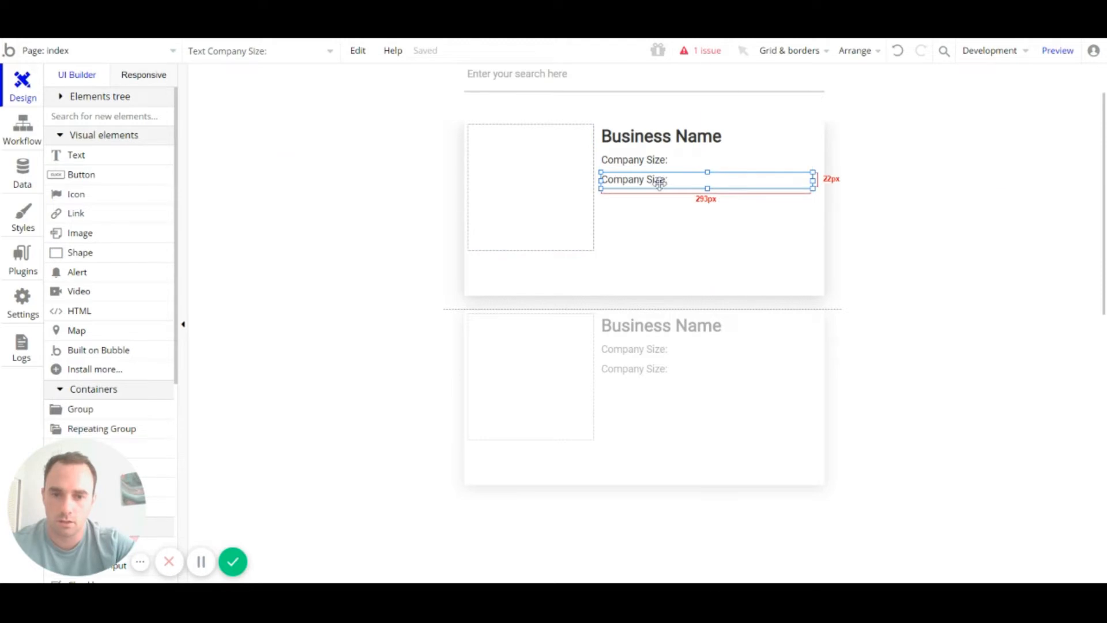
double_click(657, 180)
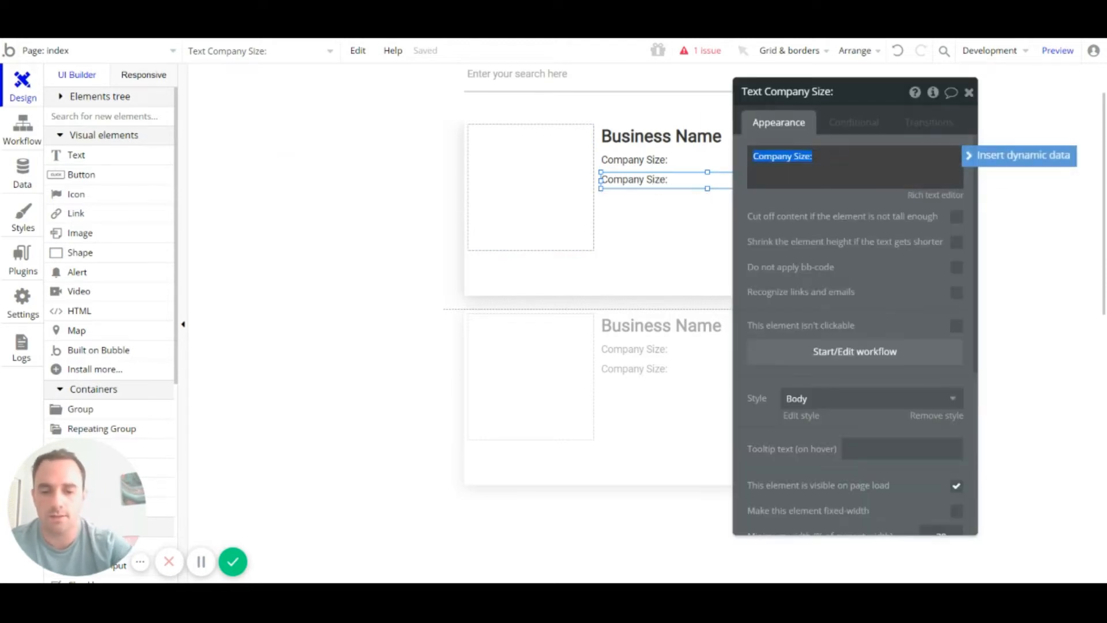
text(Location)
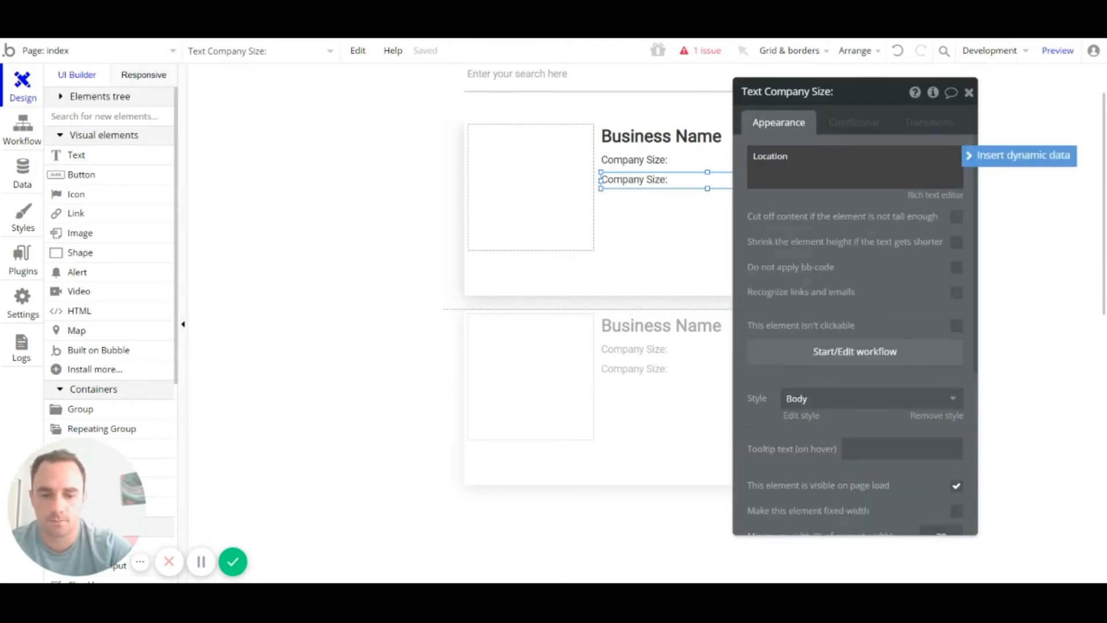
text(:)
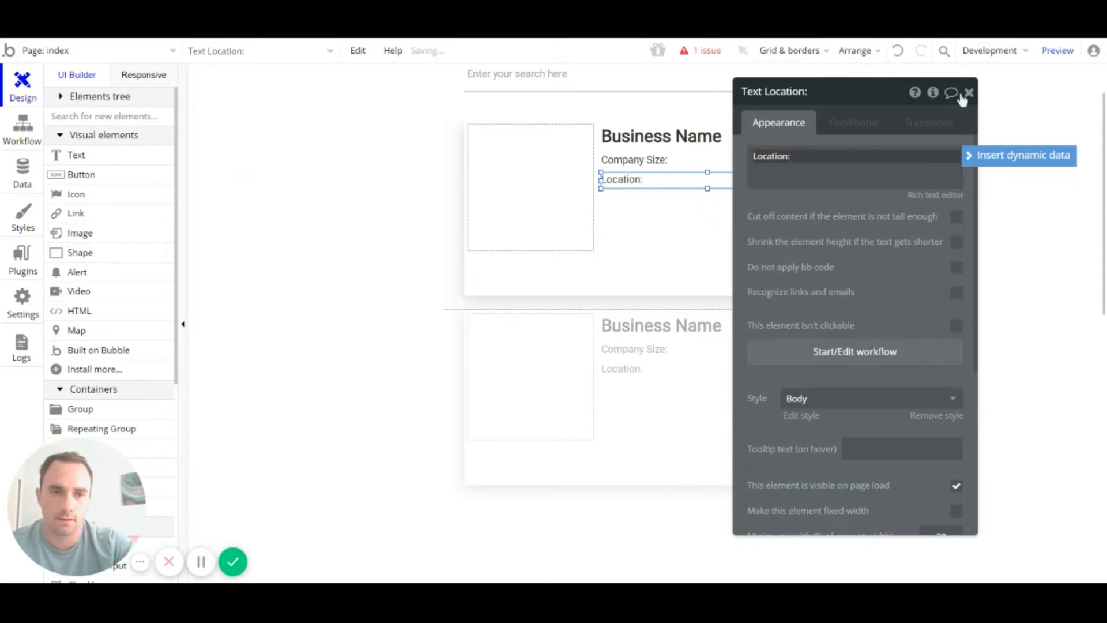
key(BackSpace)
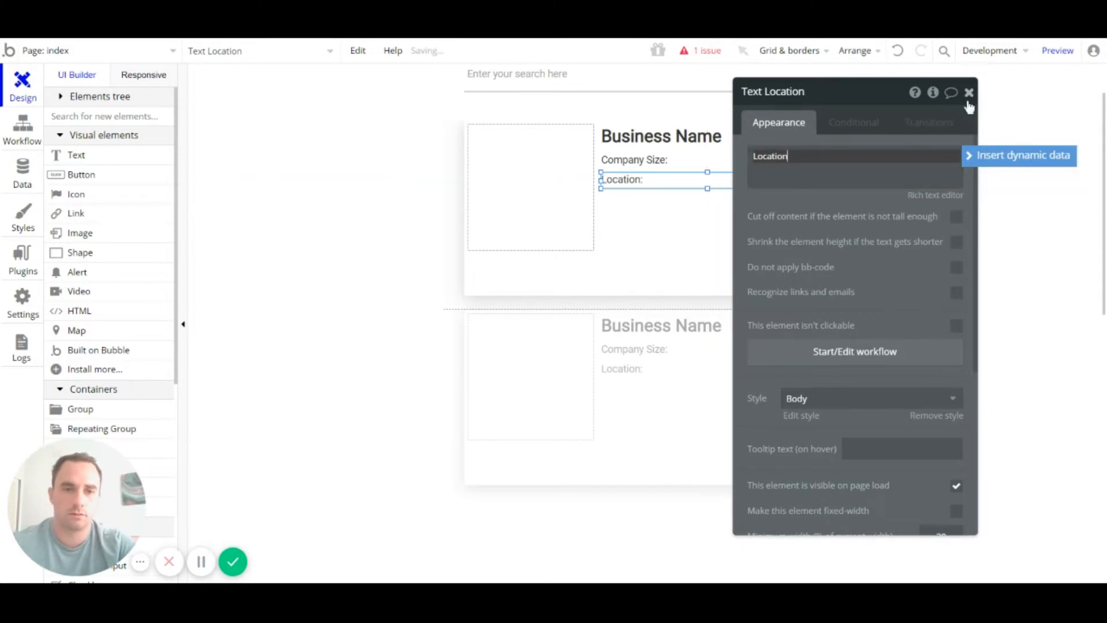
click(969, 92)
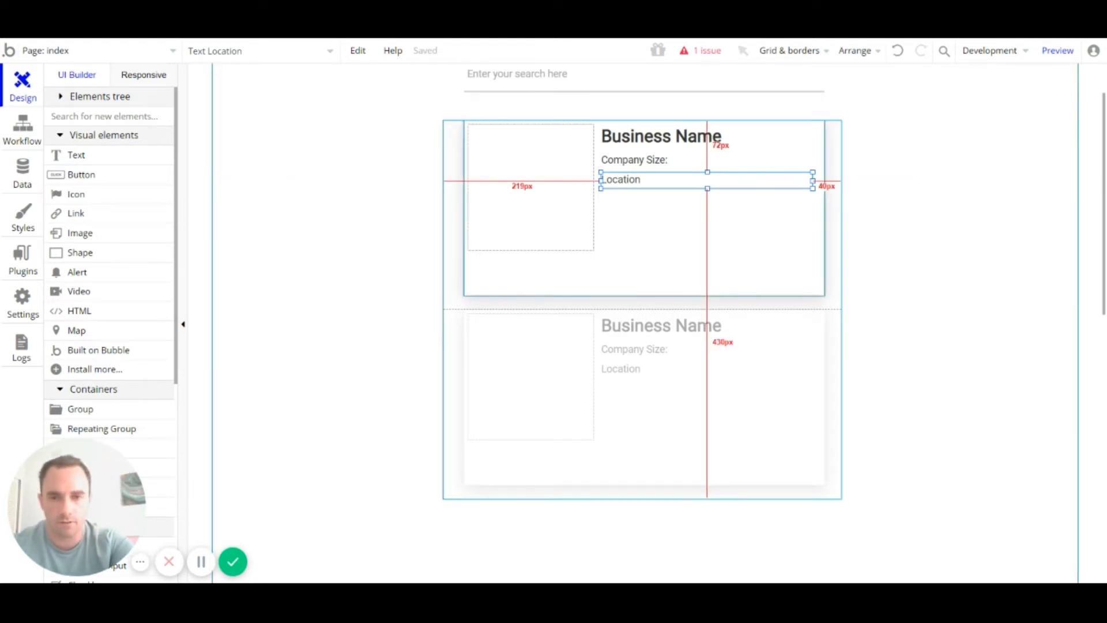
Step: Copy the Location line beneath itself and relabel it 'Phone'
drag(655, 180, 643, 198)
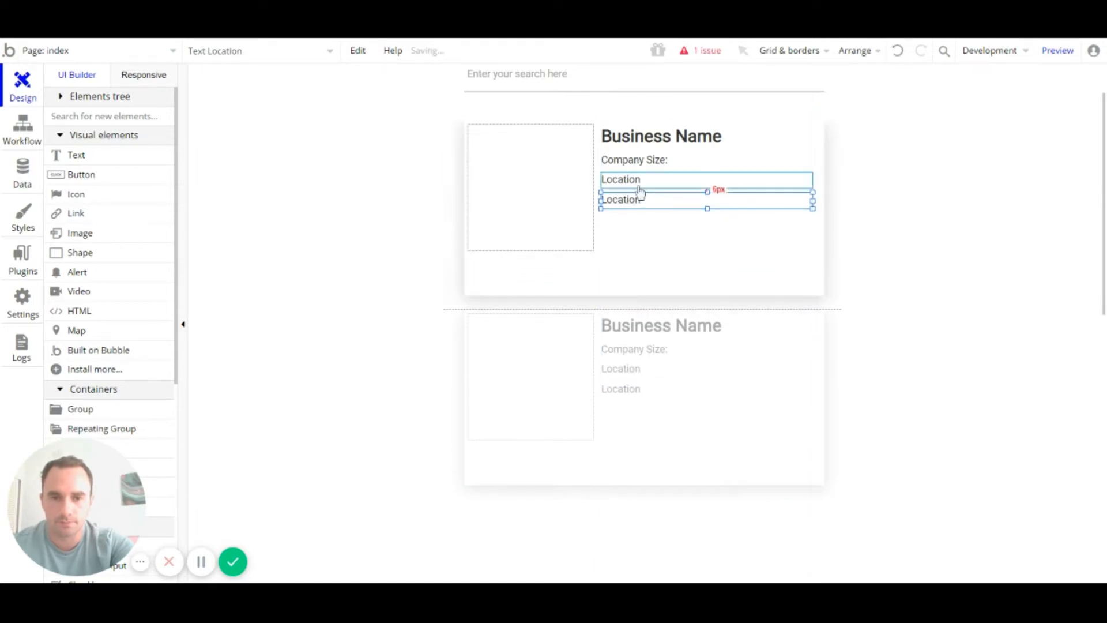
double_click(634, 193)
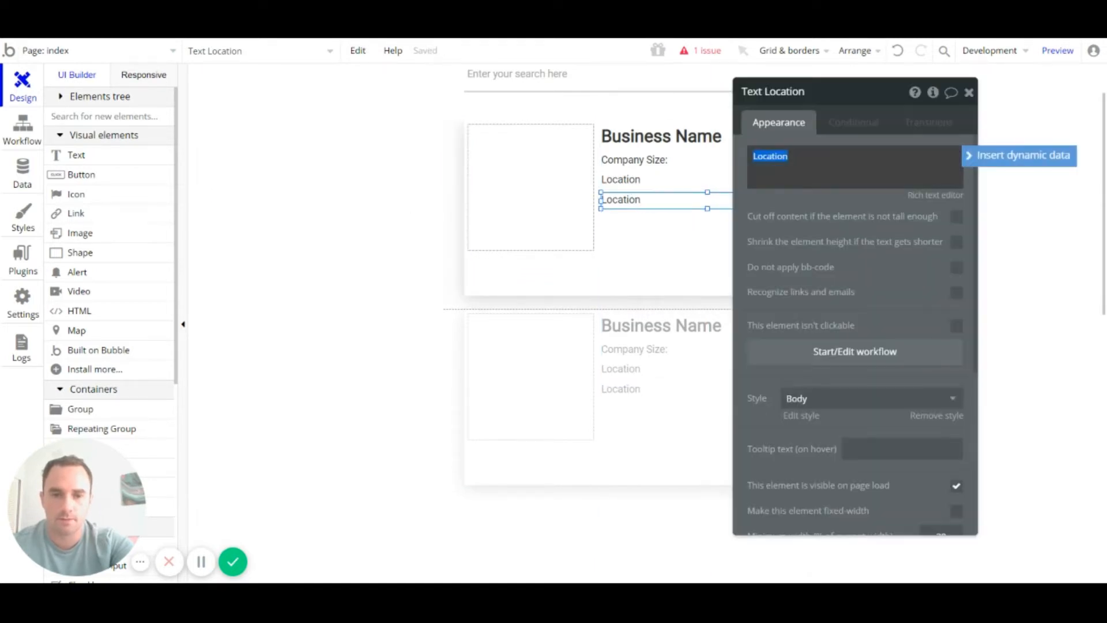
text(Phone)
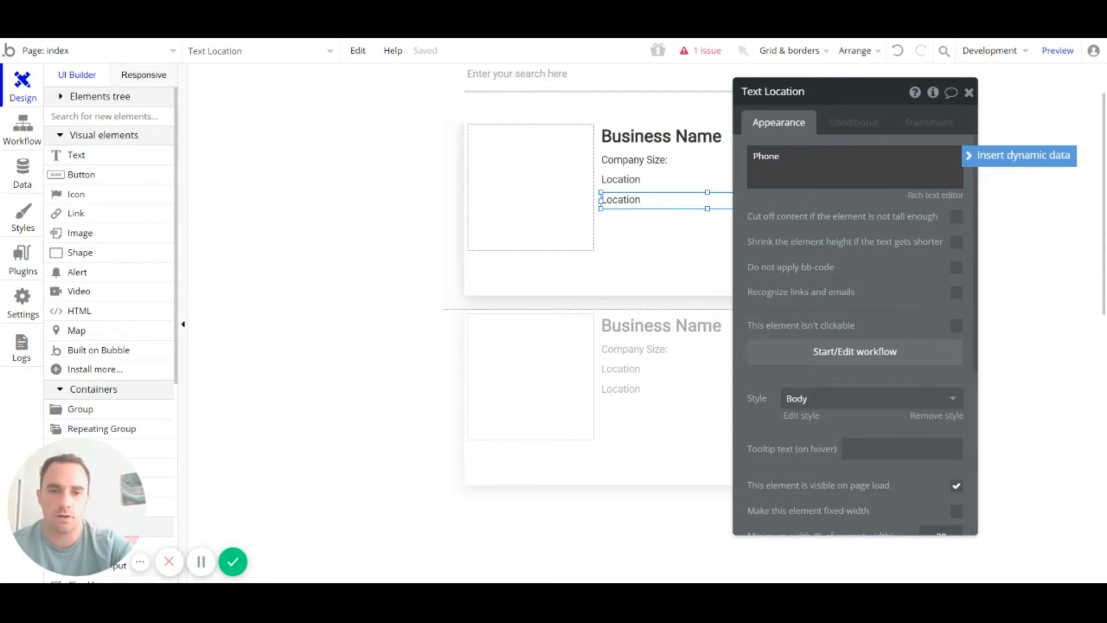
click(696, 198)
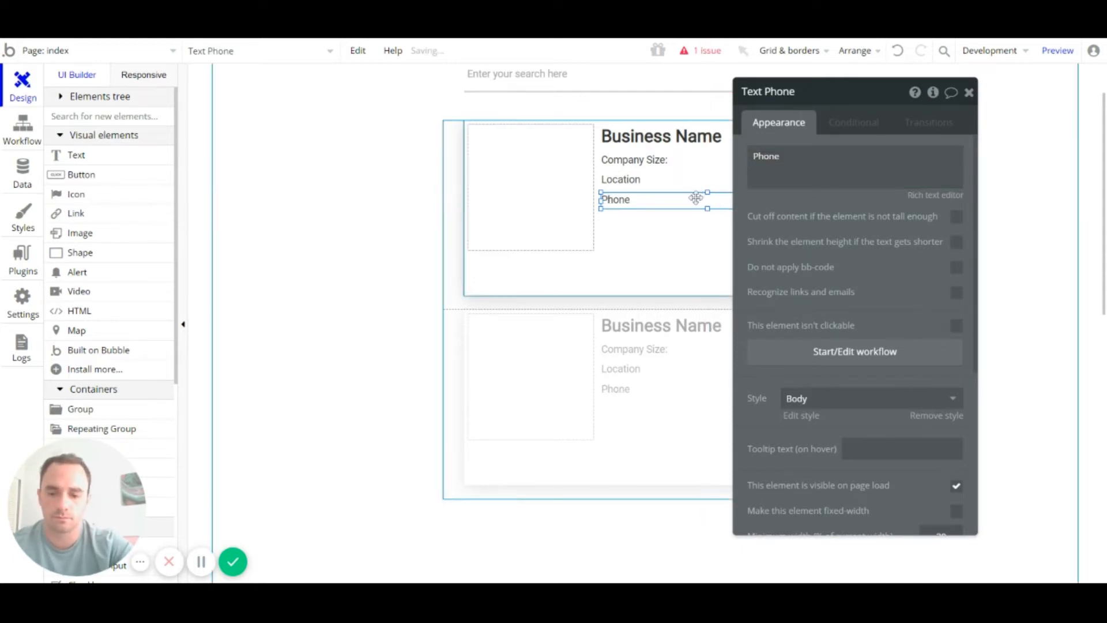
Step: Add an 'Email' copy below Phone and tighten the spacing between them
drag(696, 197, 630, 224)
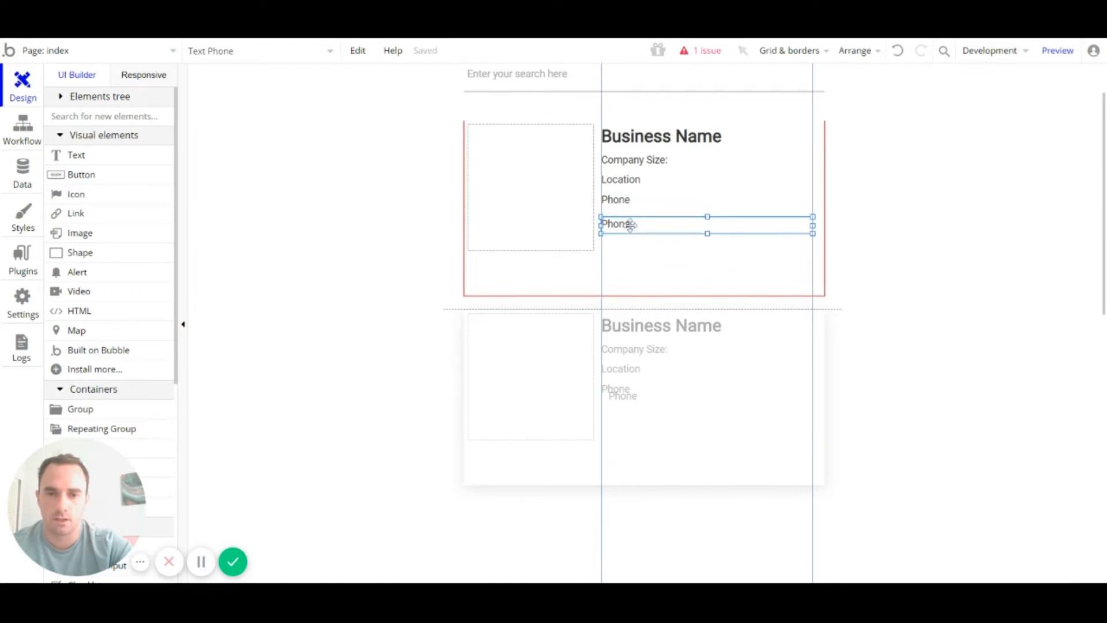
double_click(630, 224)
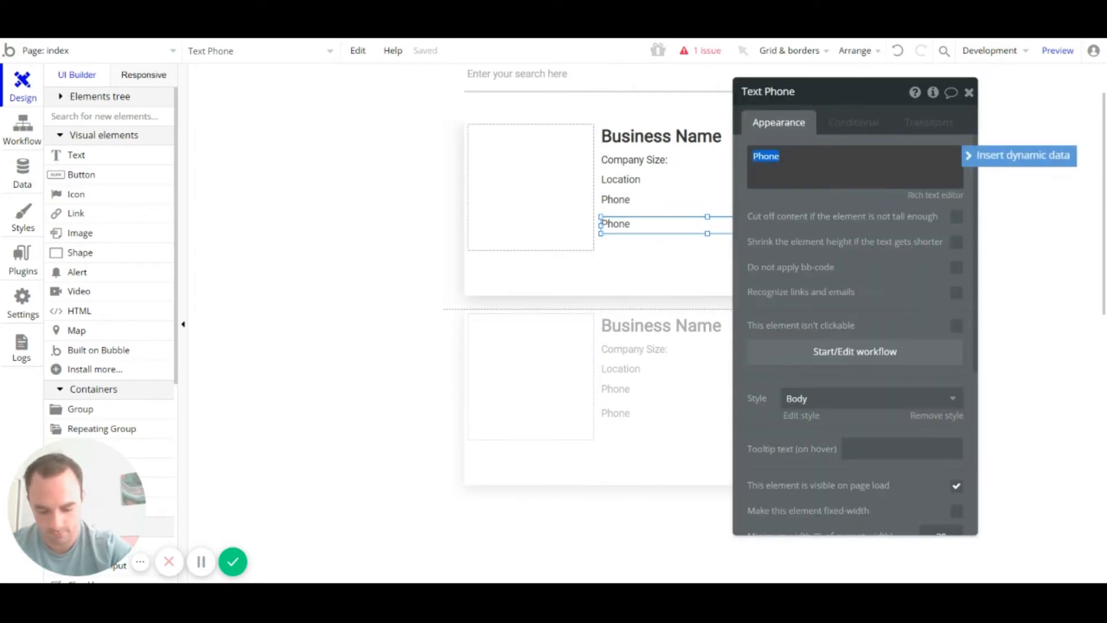
text(E)
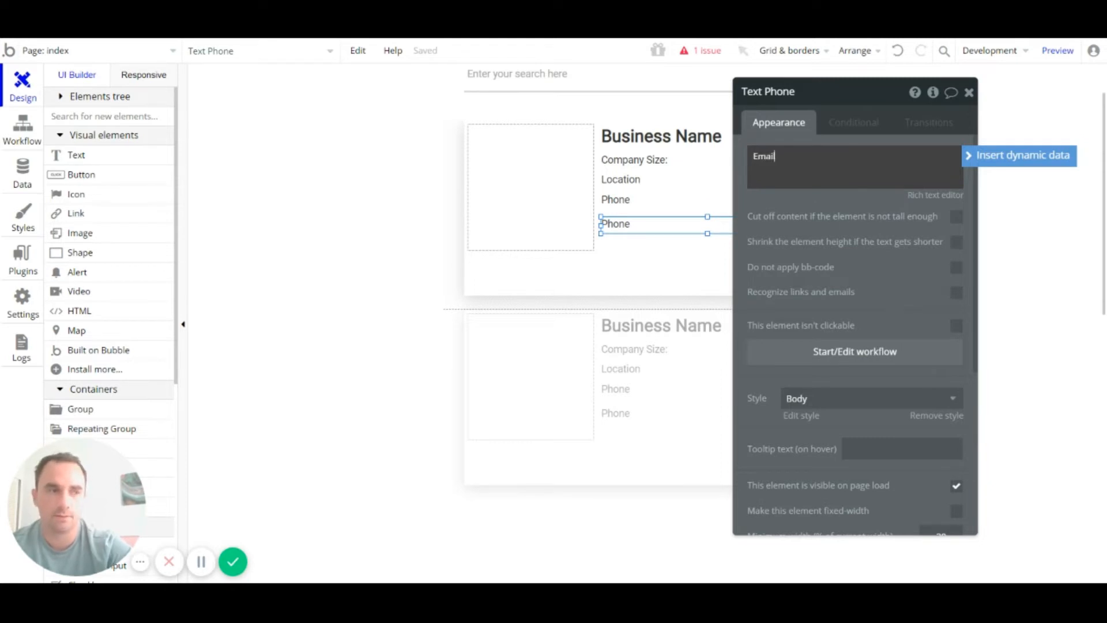
text(mail)
click(969, 93)
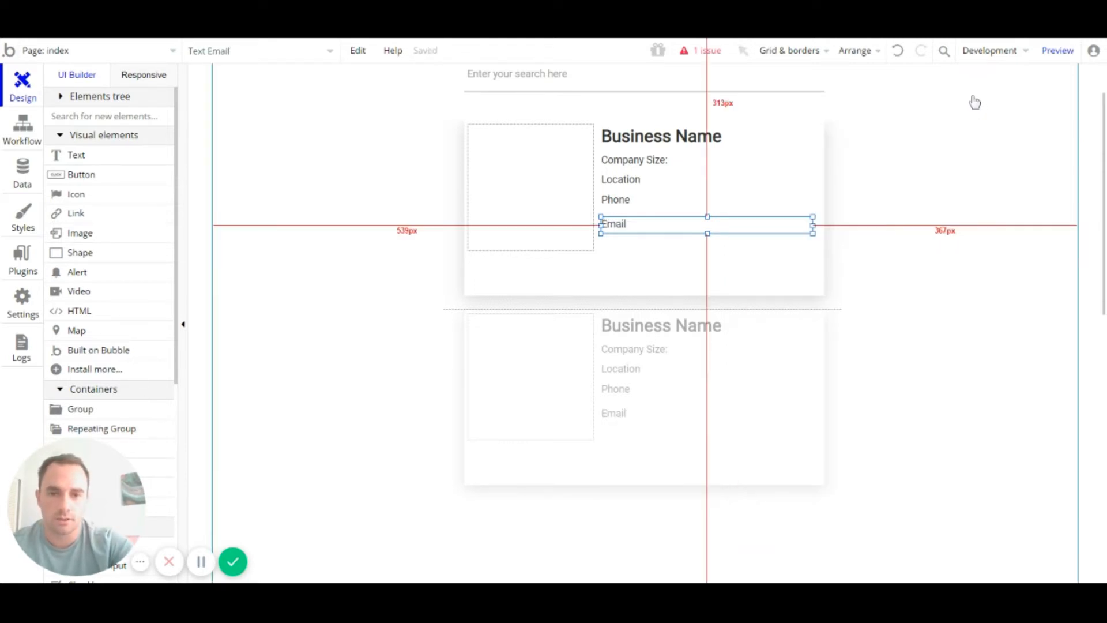
click(621, 202)
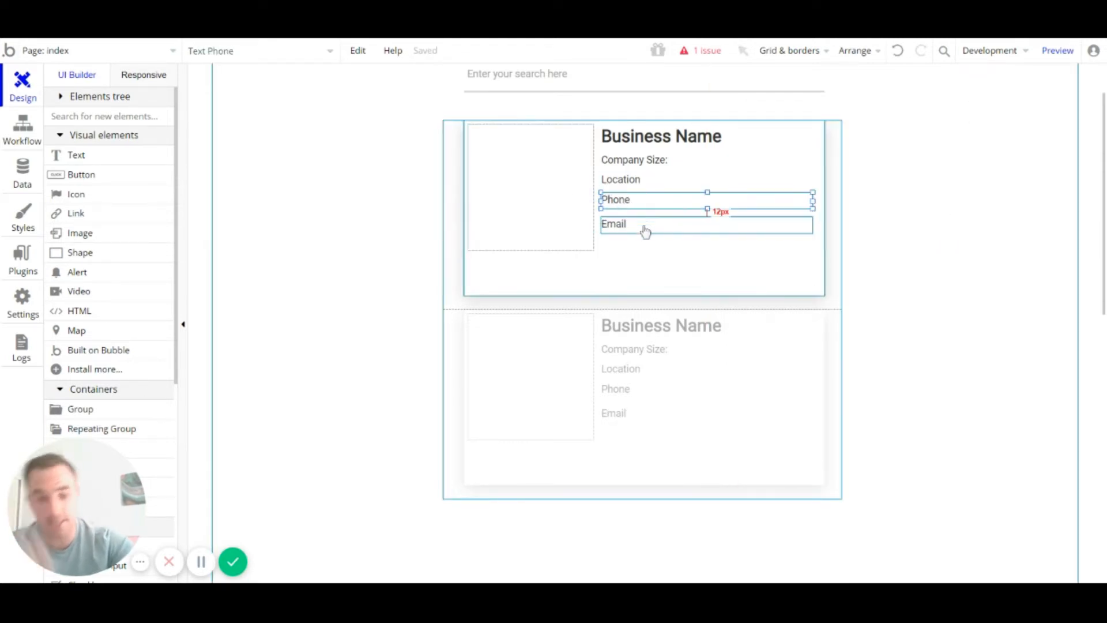
click(644, 226)
drag(642, 224, 634, 202)
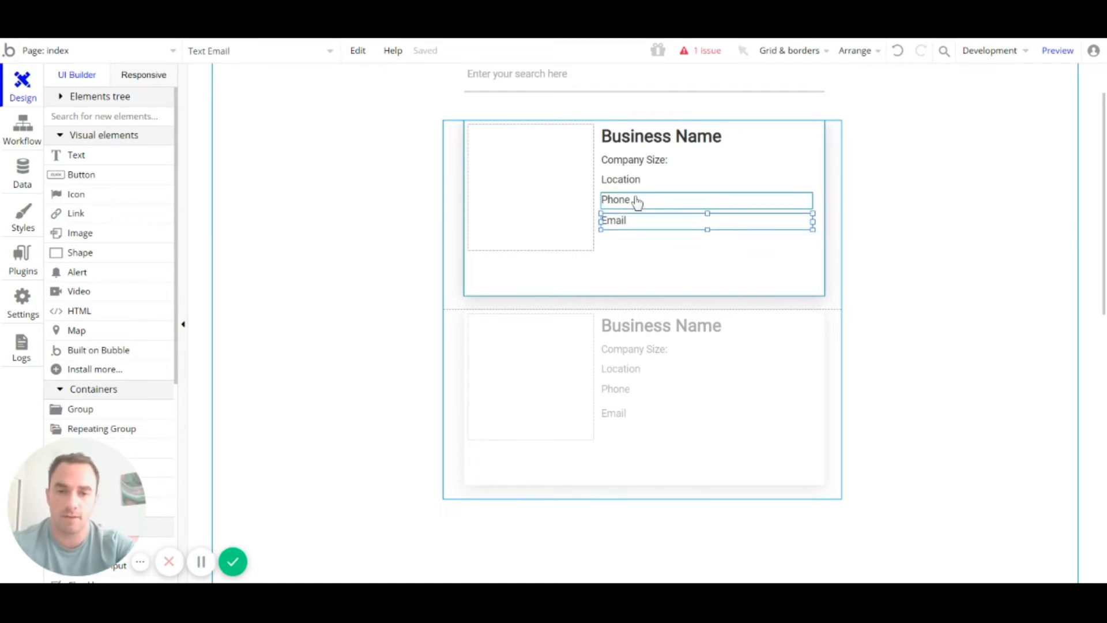
click(635, 196)
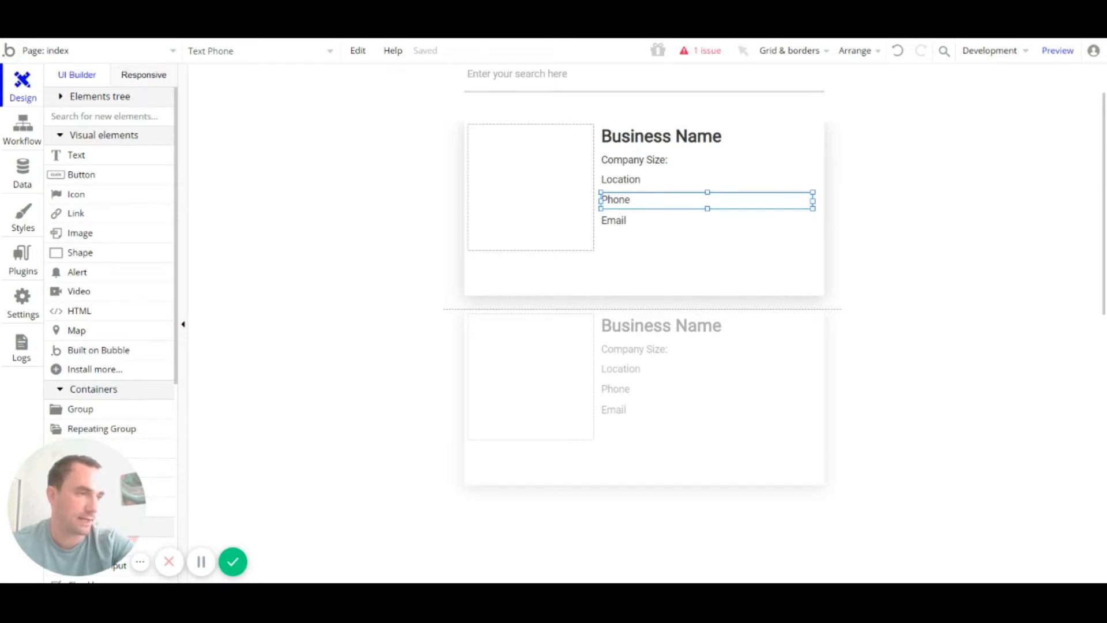
Step: Paste a copy of the Email line under the image and stretch it to 482px wide
click(643, 221)
key(ctrl+c)
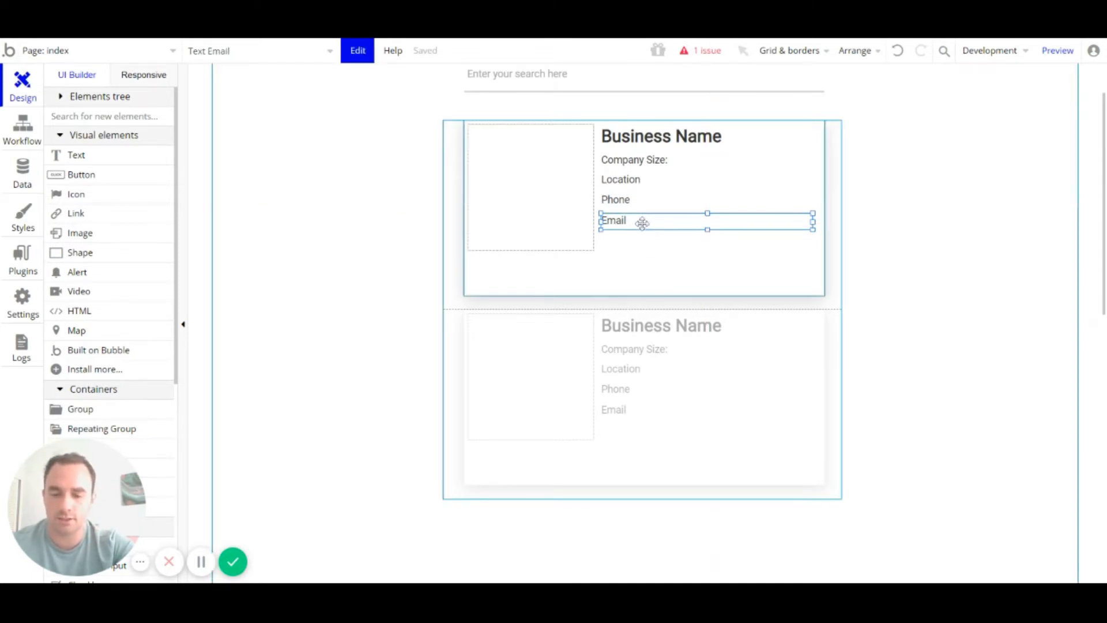
key(ctrl+v)
drag(667, 237, 528, 273)
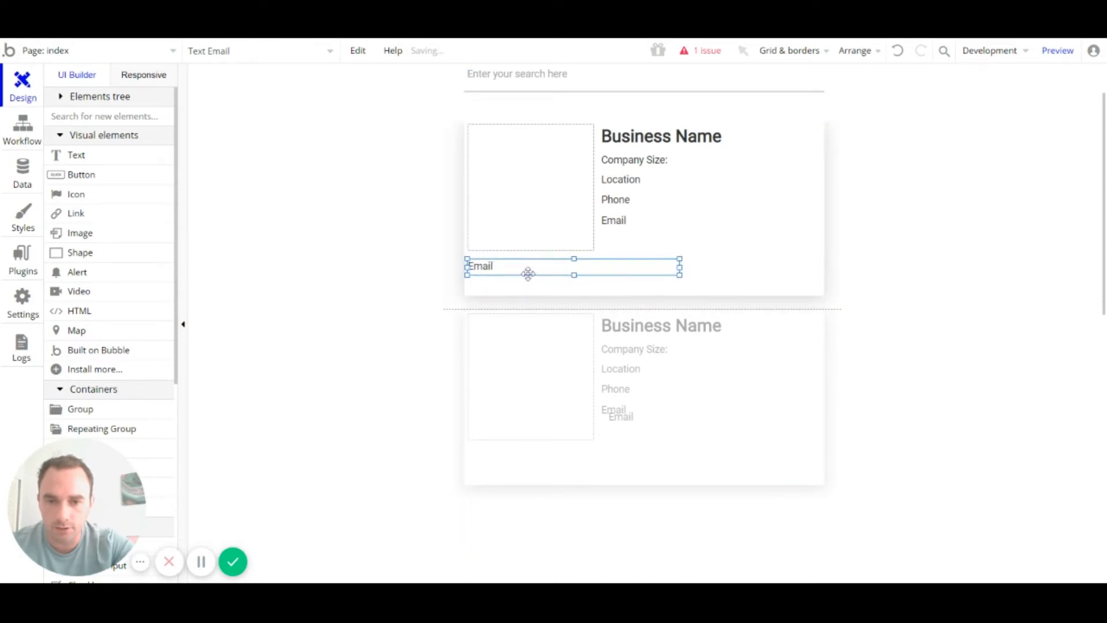
drag(680, 267, 816, 266)
Step: Rename the copy 'Description' and drag its bottom edge down to make it taller
double_click(642, 267)
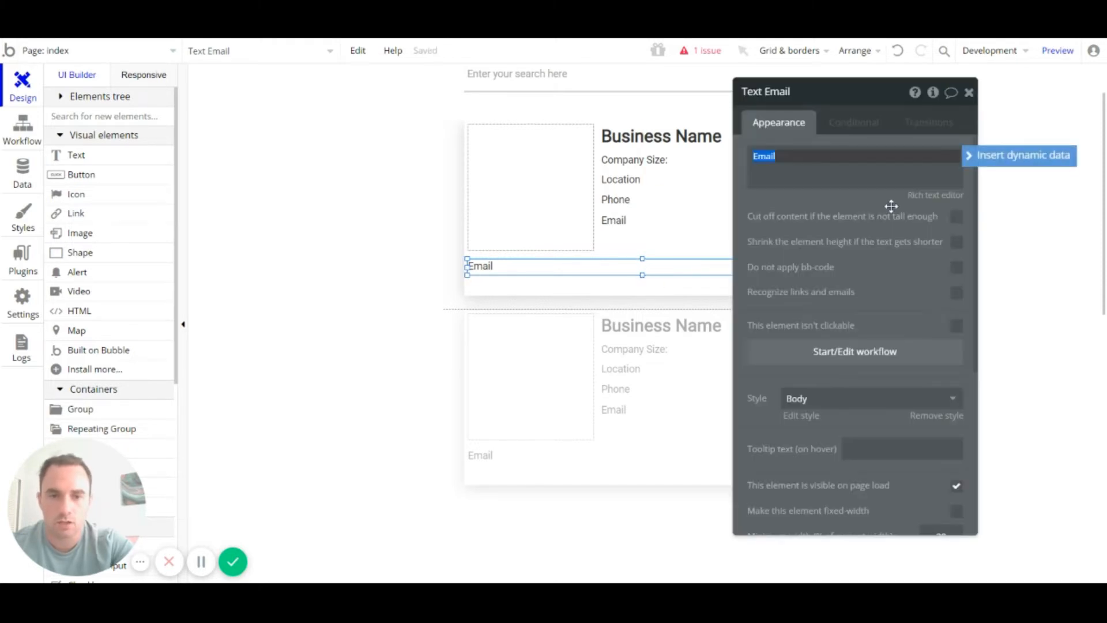
text(Descript)
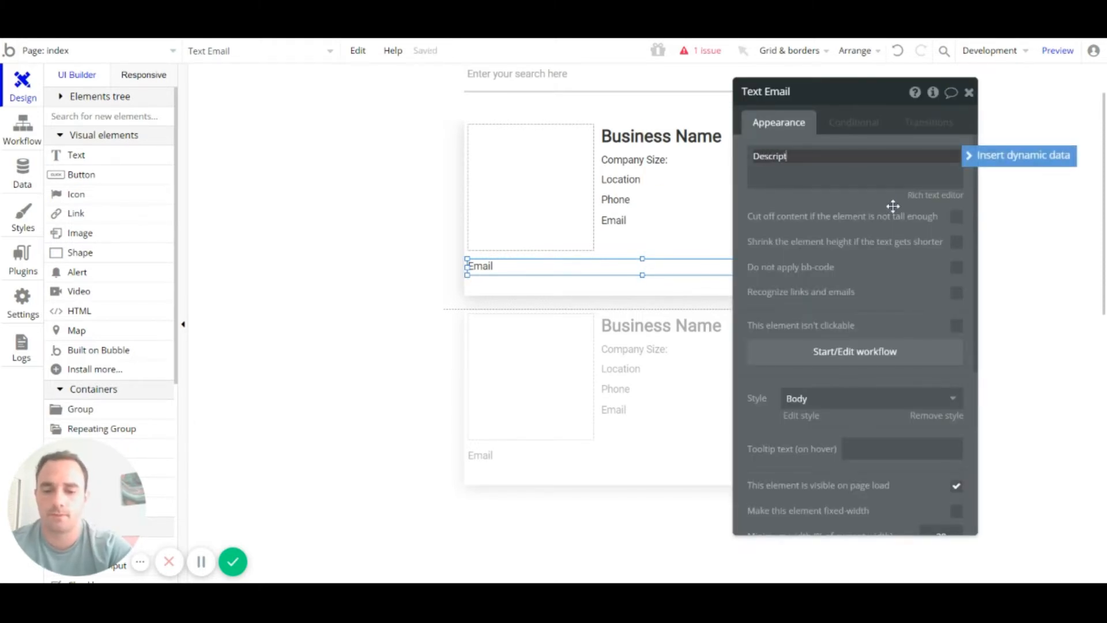
text(ion)
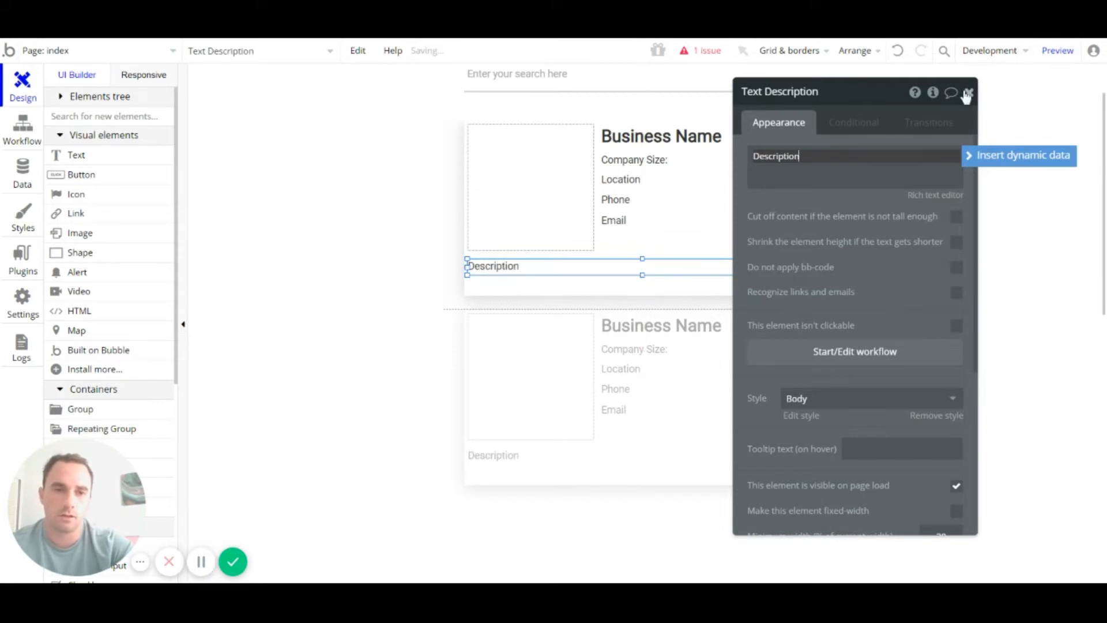
click(966, 96)
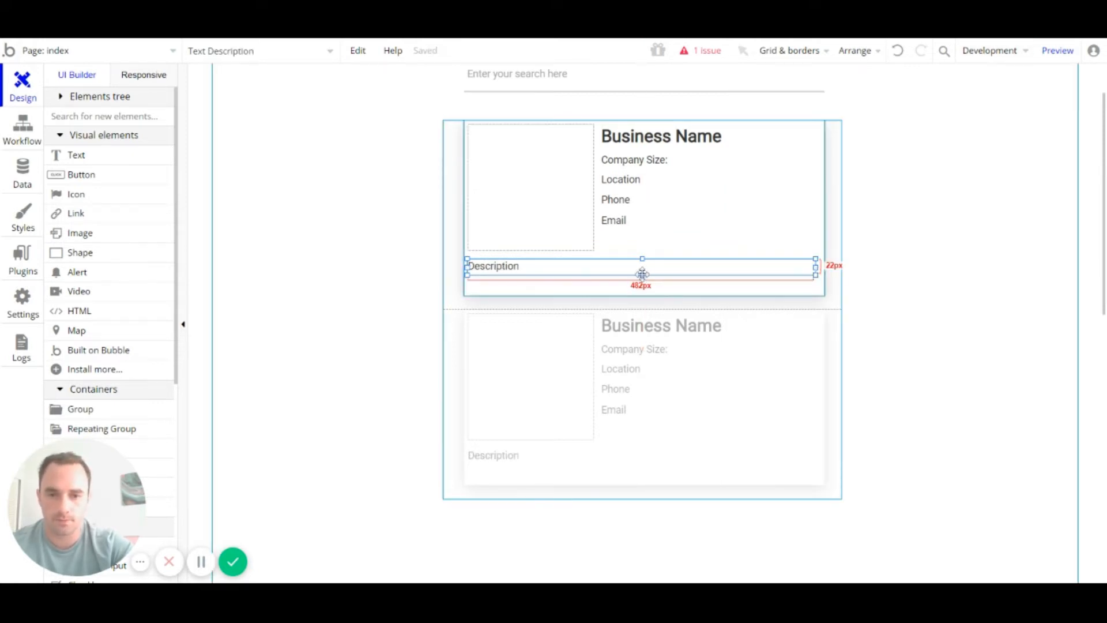
drag(643, 275, 642, 287)
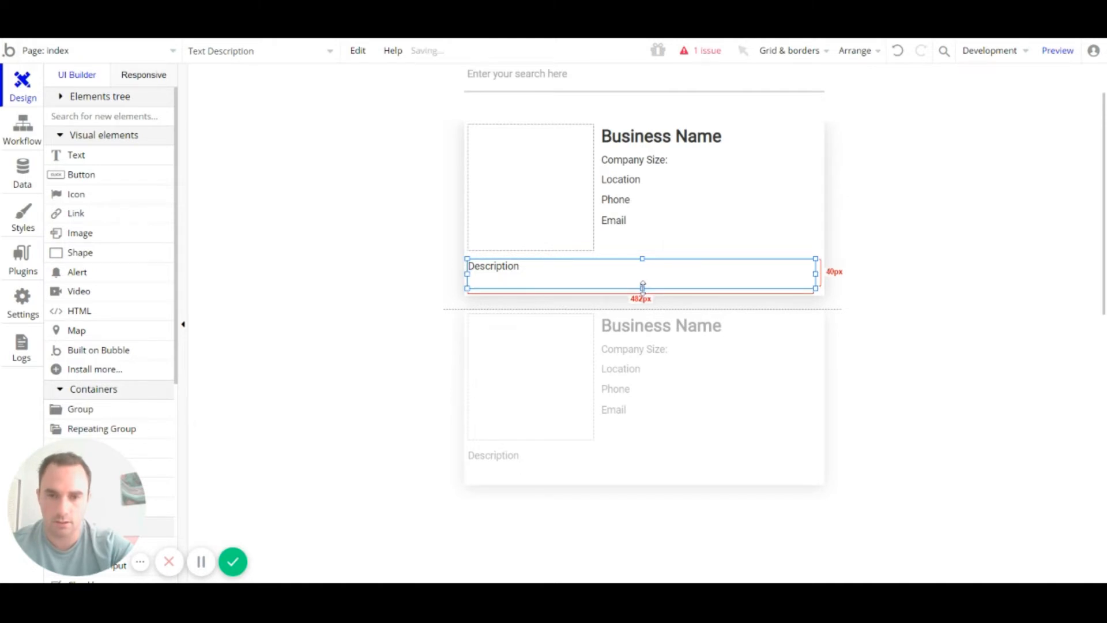
click(876, 316)
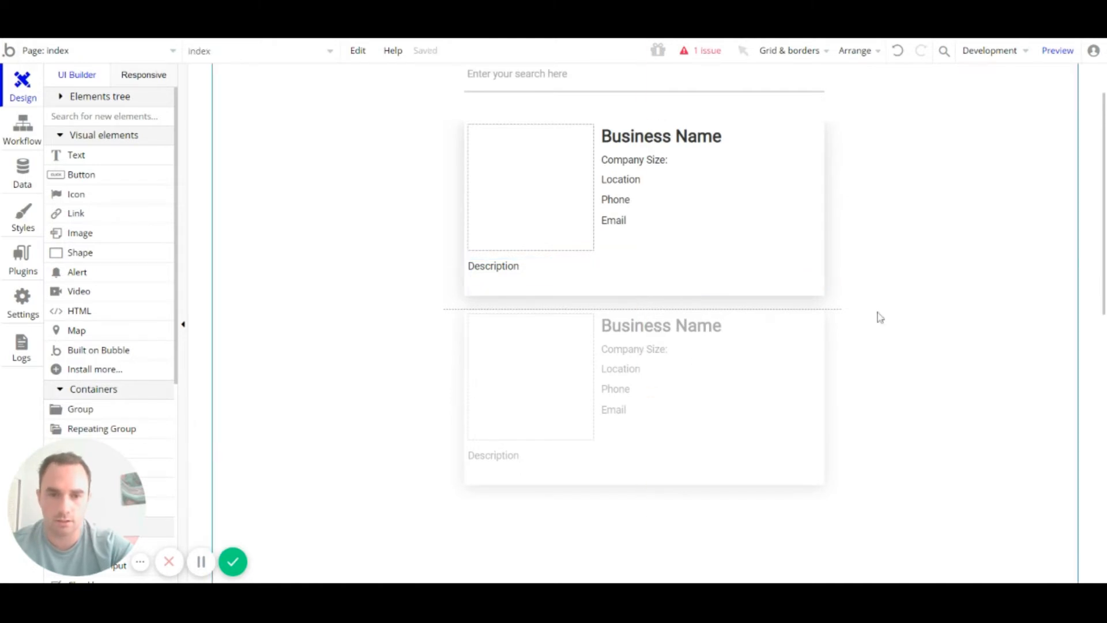
click(781, 275)
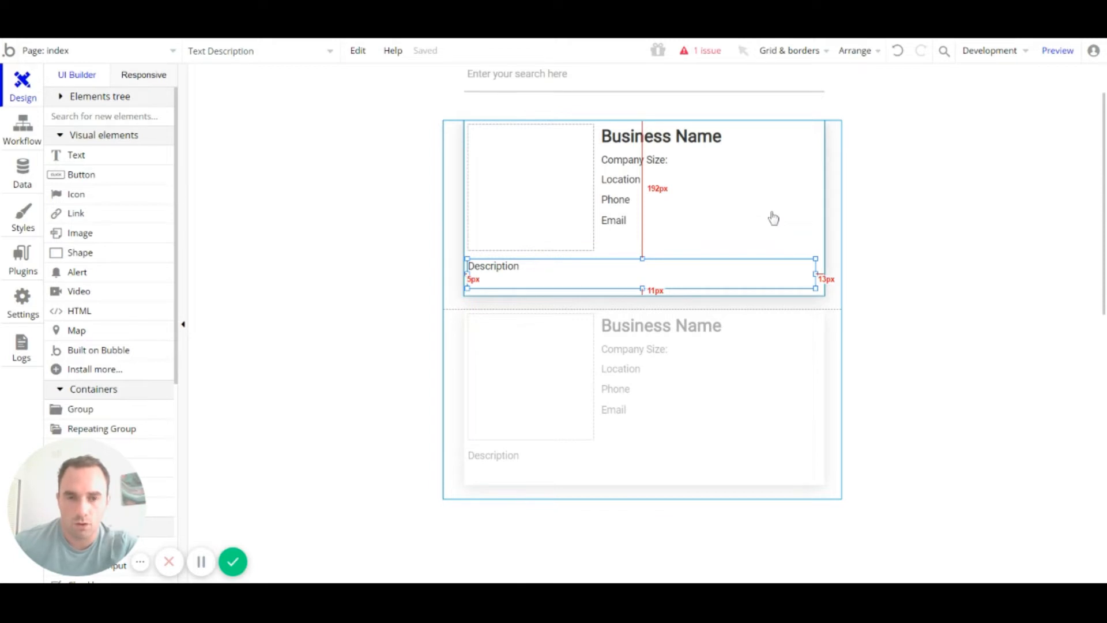
click(974, 143)
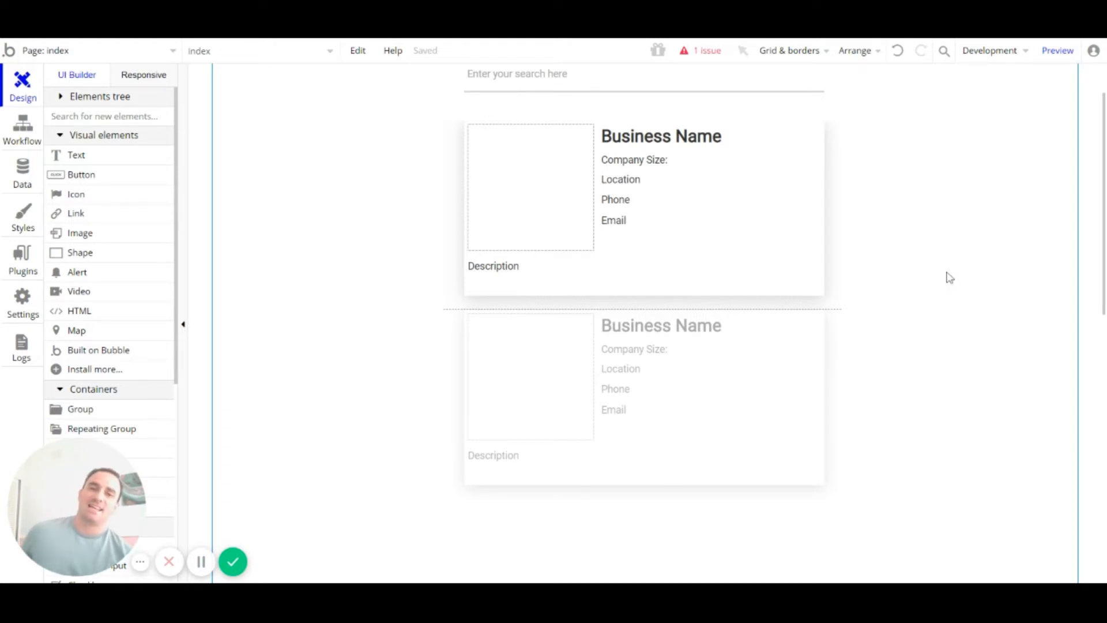
Step: Nudge RepeatingGroup Company down twice with the arrow key to leave room under the search bar
scroll(836, 271, up, 2)
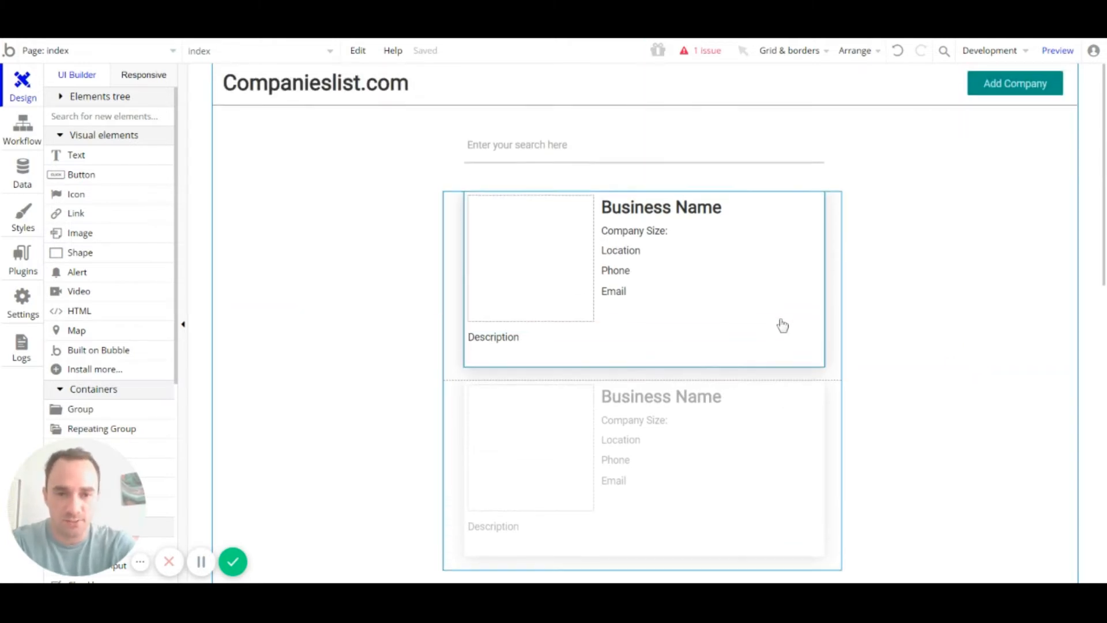
scroll(715, 154, down, 2)
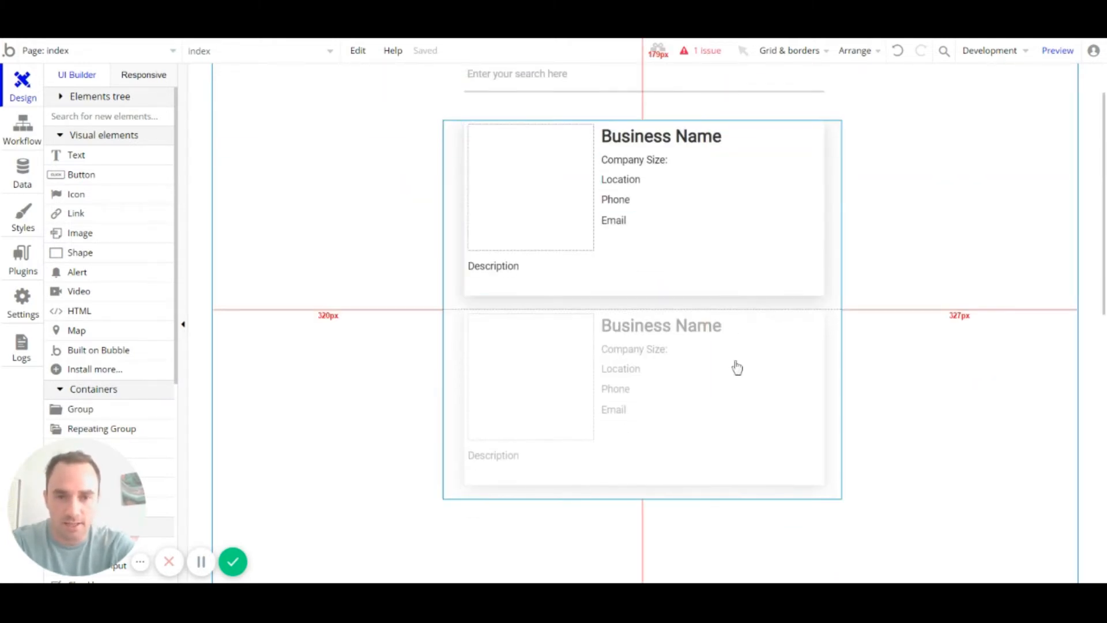
click(828, 310)
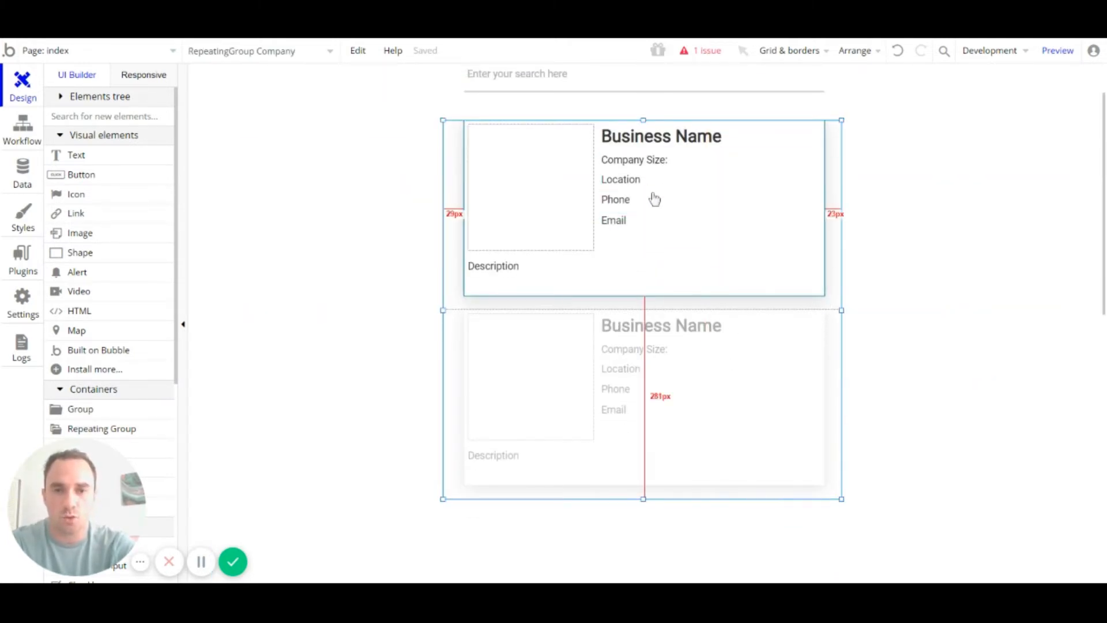
scroll(657, 207, up, 2)
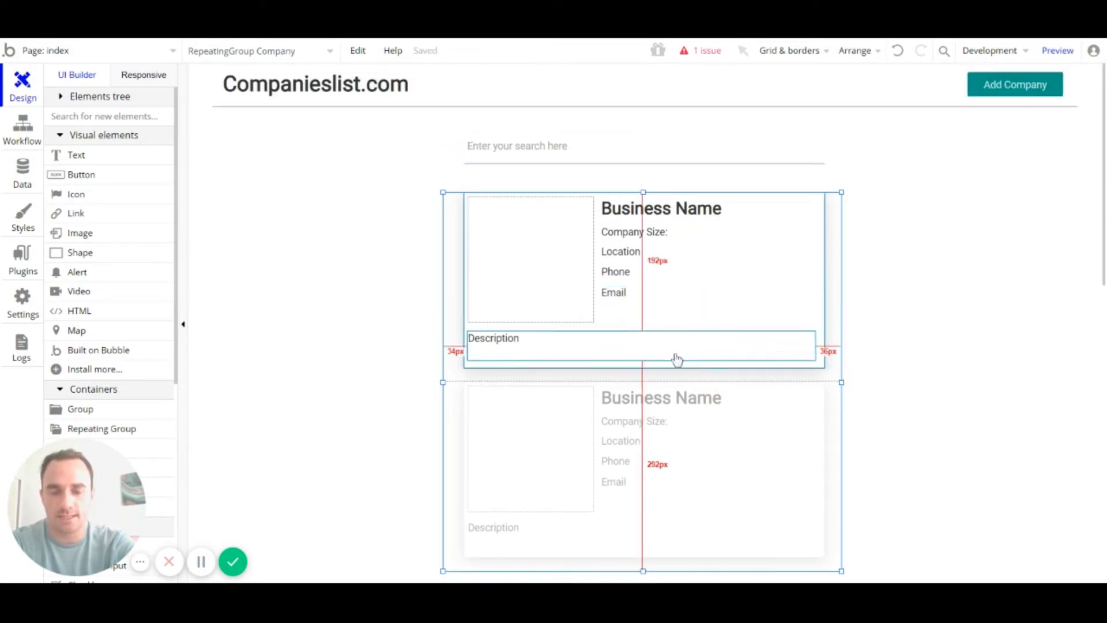
click(614, 154)
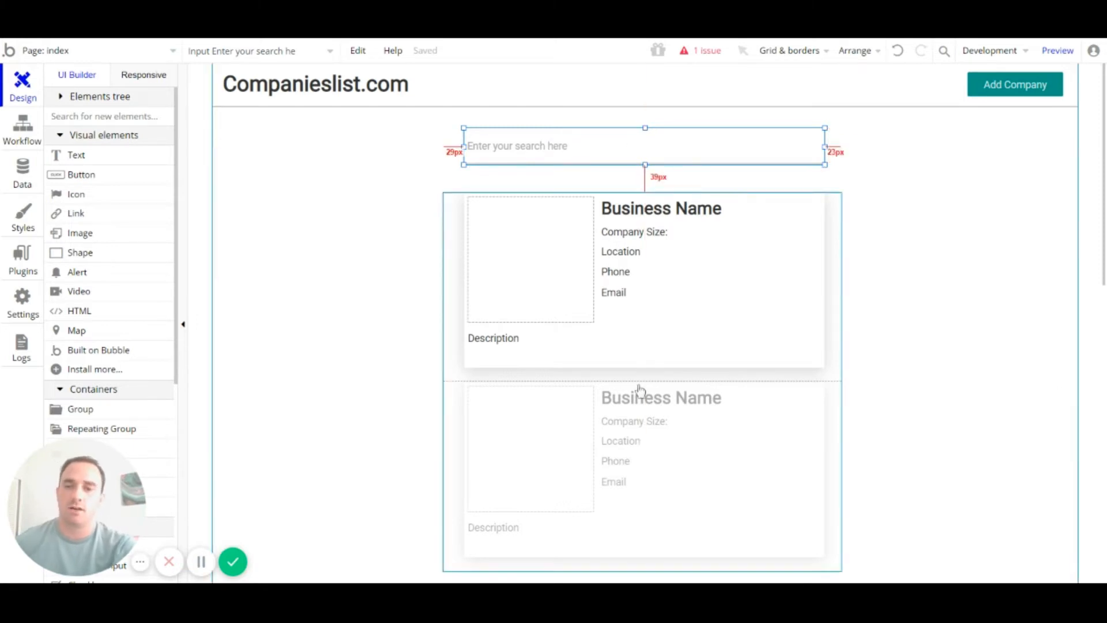
click(825, 447)
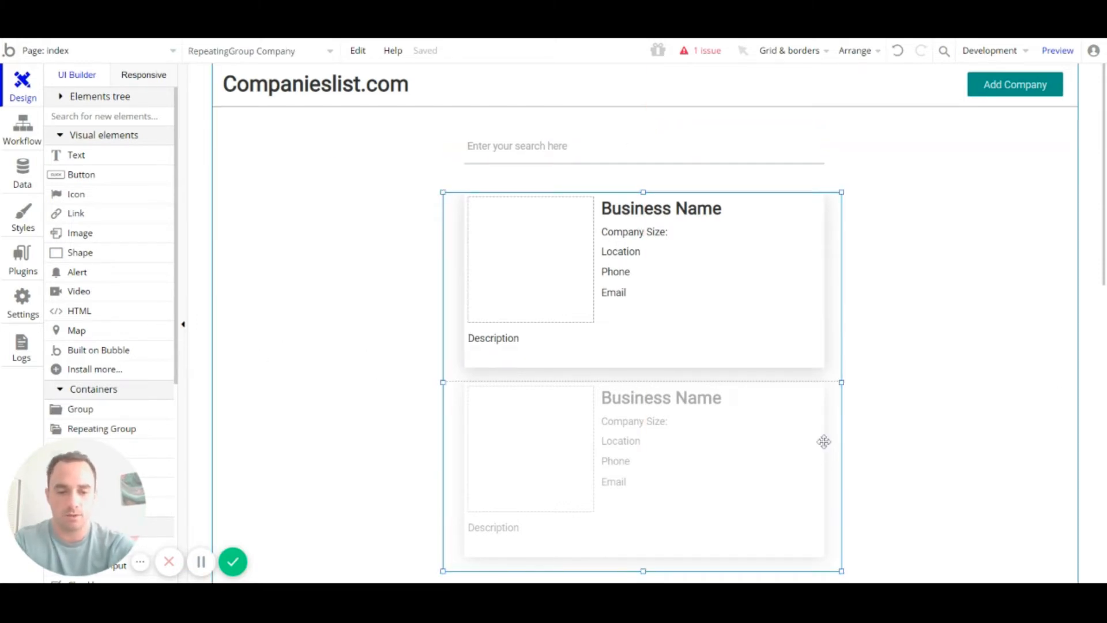
key(Down)
key(Down)
key(Down)
key(Down)
key(Down)
key(Down)
key(Down)
key(Down)
key(Down)
key(Down)
key(Down)
key(Down)
key(Down)
key(Down)
key(Down)
key(Down)
key(Down)
key(Down)
key(Down)
key(Down)
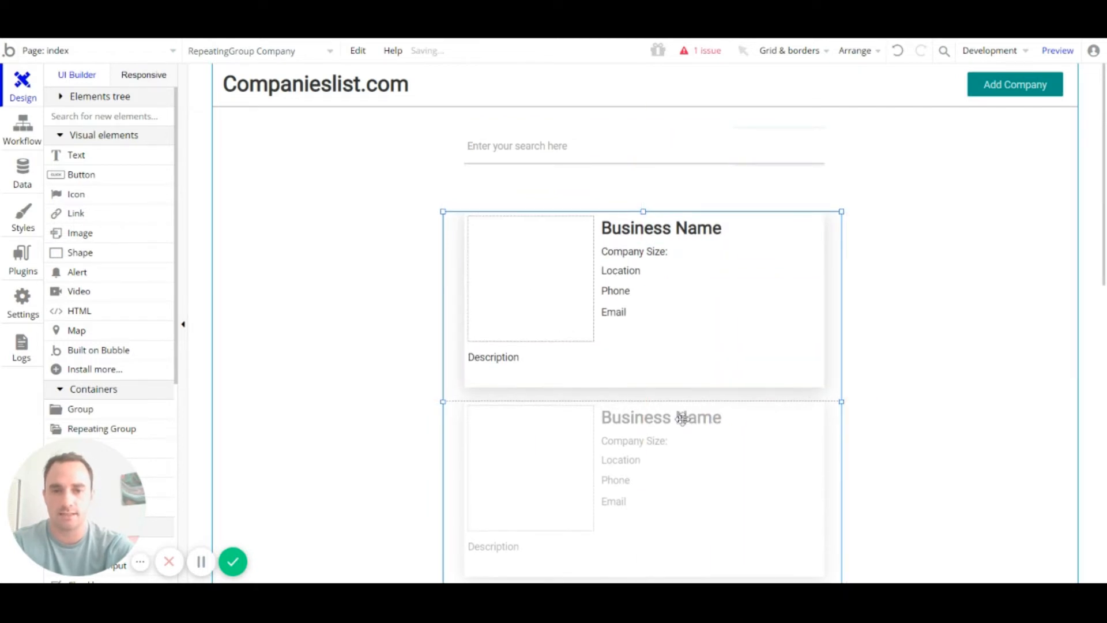
key(Down)
key(Down)
key(Down)
key(Down)
key(Down)
key(Down)
scroll(682, 420, down, 1)
scroll(683, 420, up, 1)
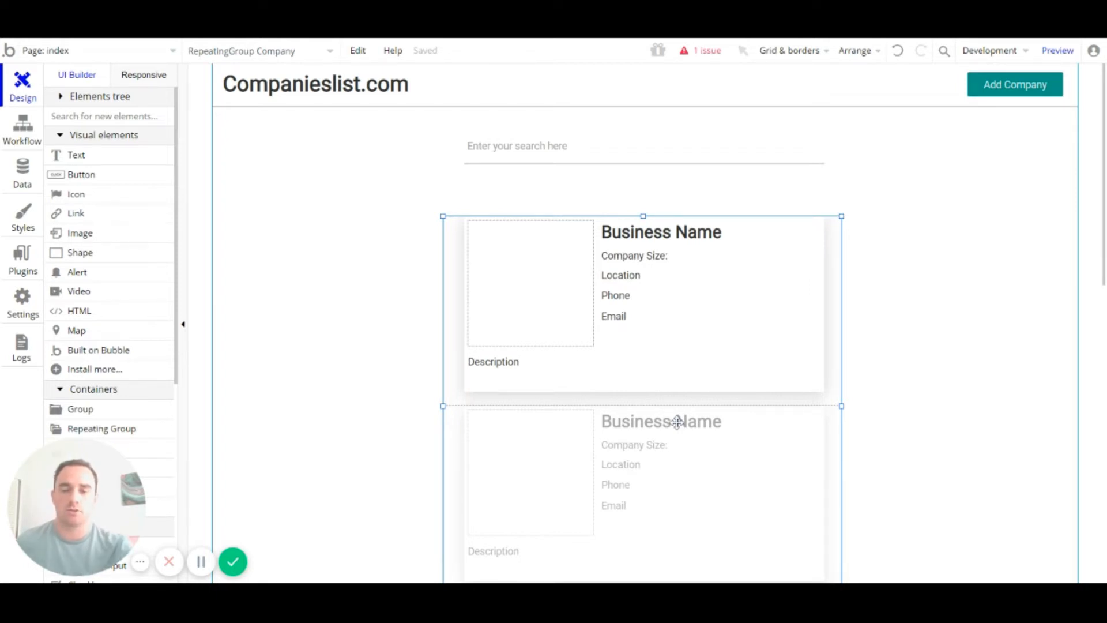
Step: Draw a dropdown above the first company card and nudge it upward
scroll(123, 296, down, 3)
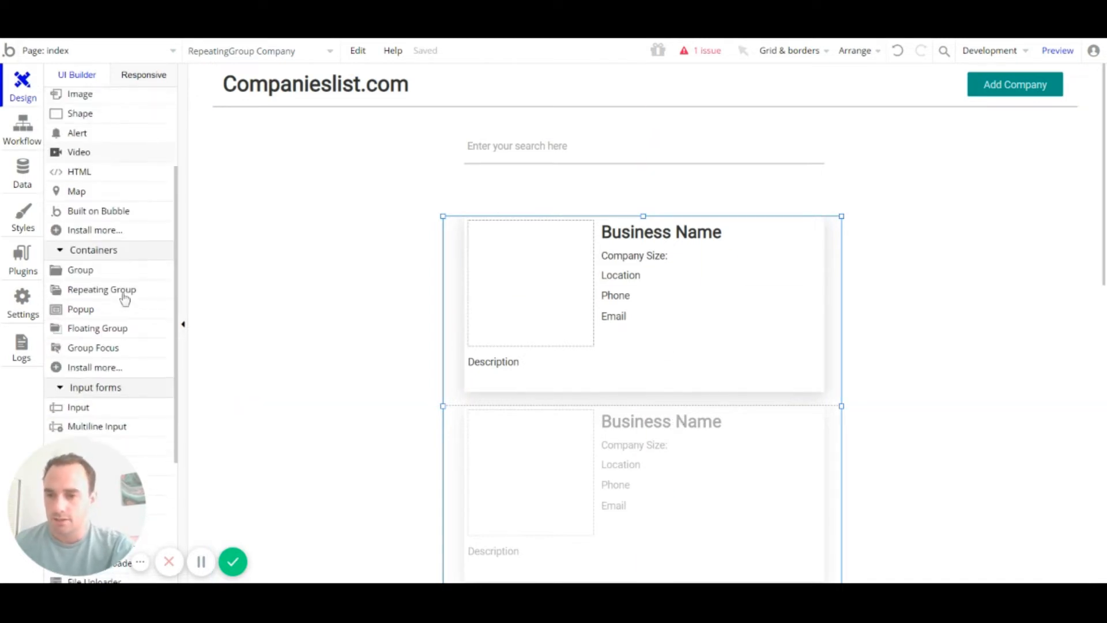
scroll(129, 346, down, 5)
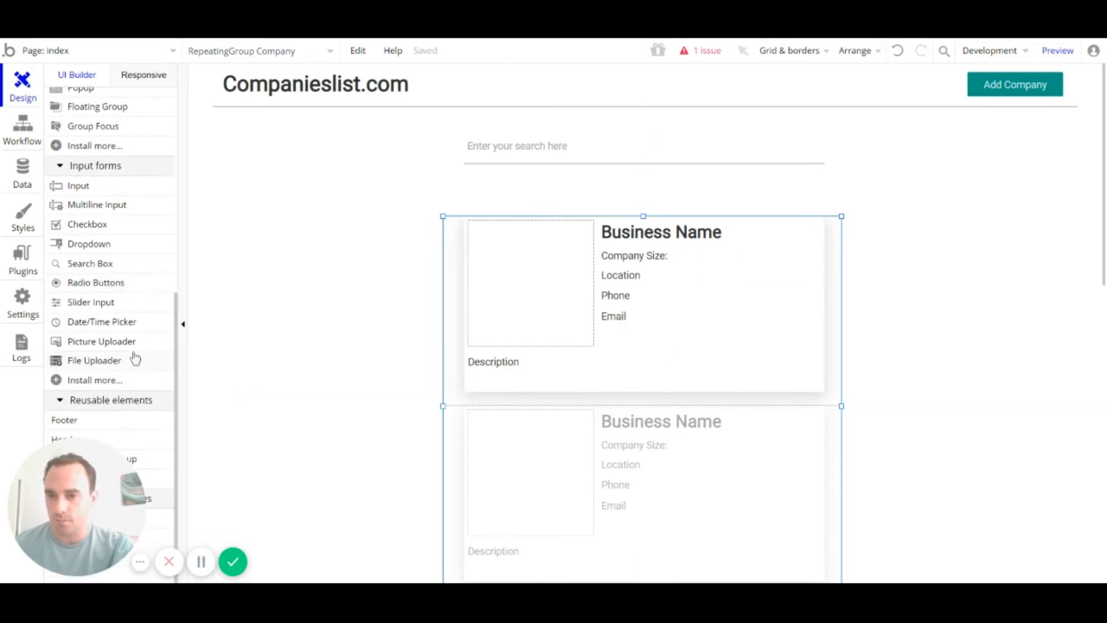
click(90, 244)
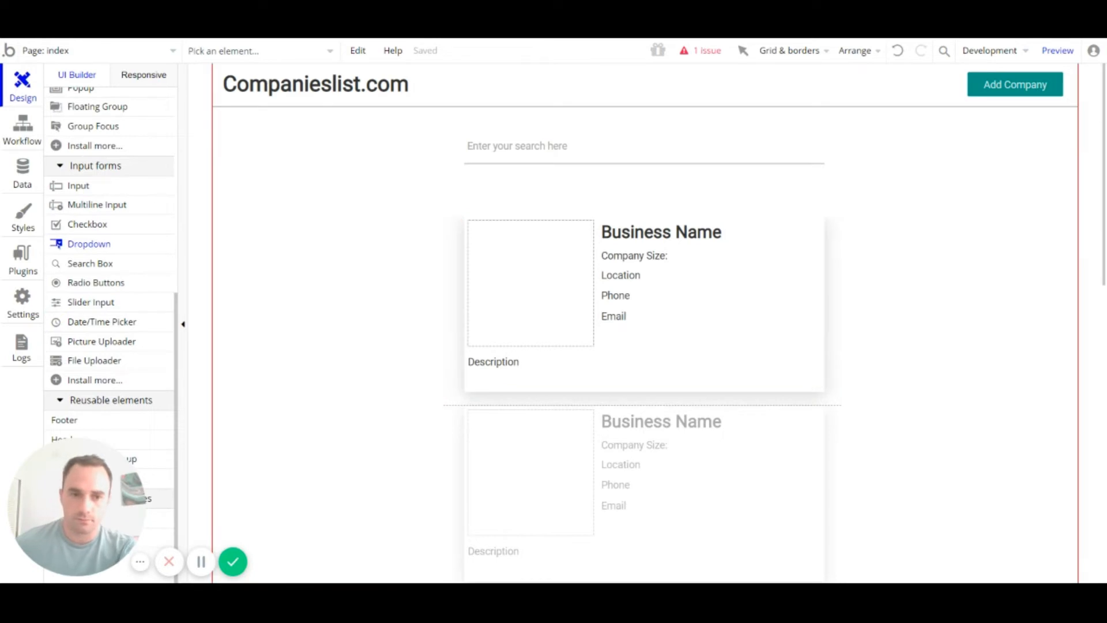
mouse_move(825, 206)
mouse_down()
mouse_move(774, 182)
mouse_move(729, 182)
mouse_move(745, 181)
mouse_up()
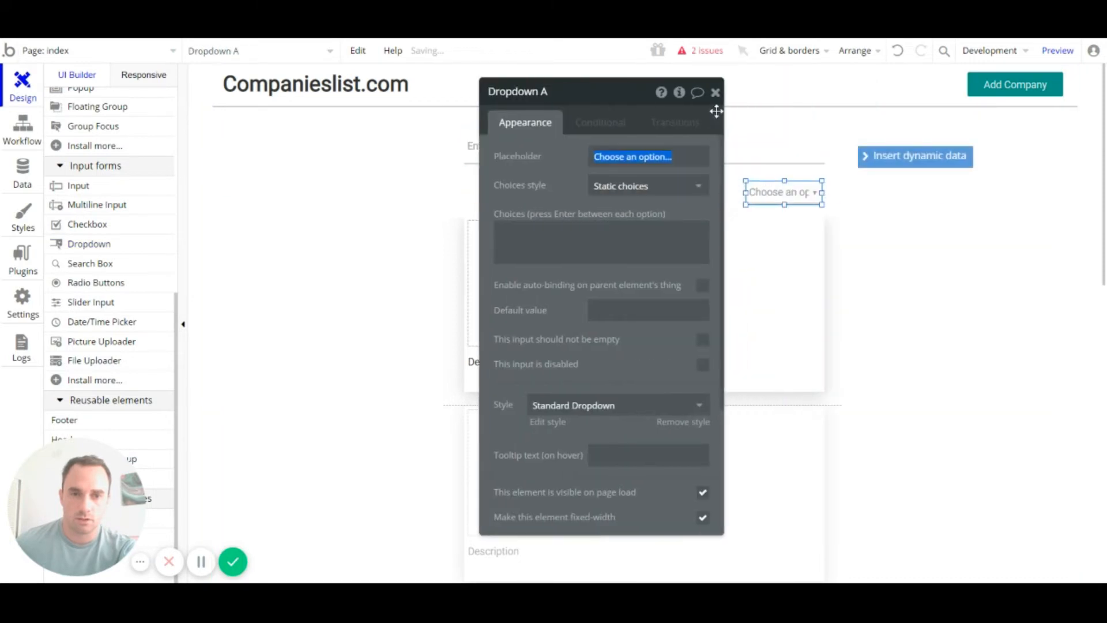
click(714, 92)
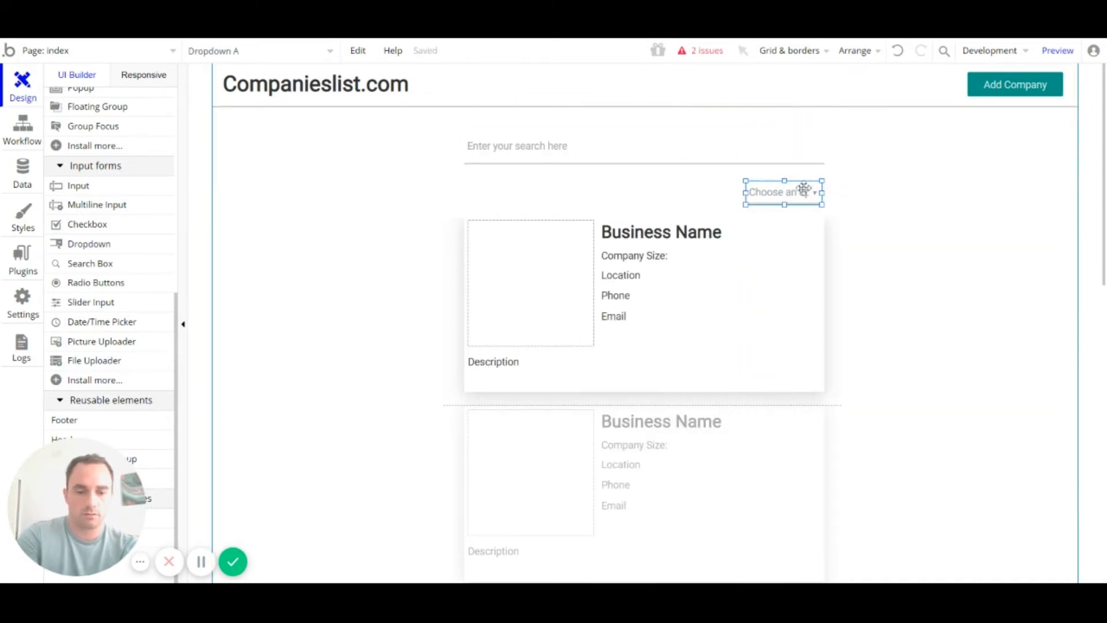
key(Up)
key(Up)
key(Up)
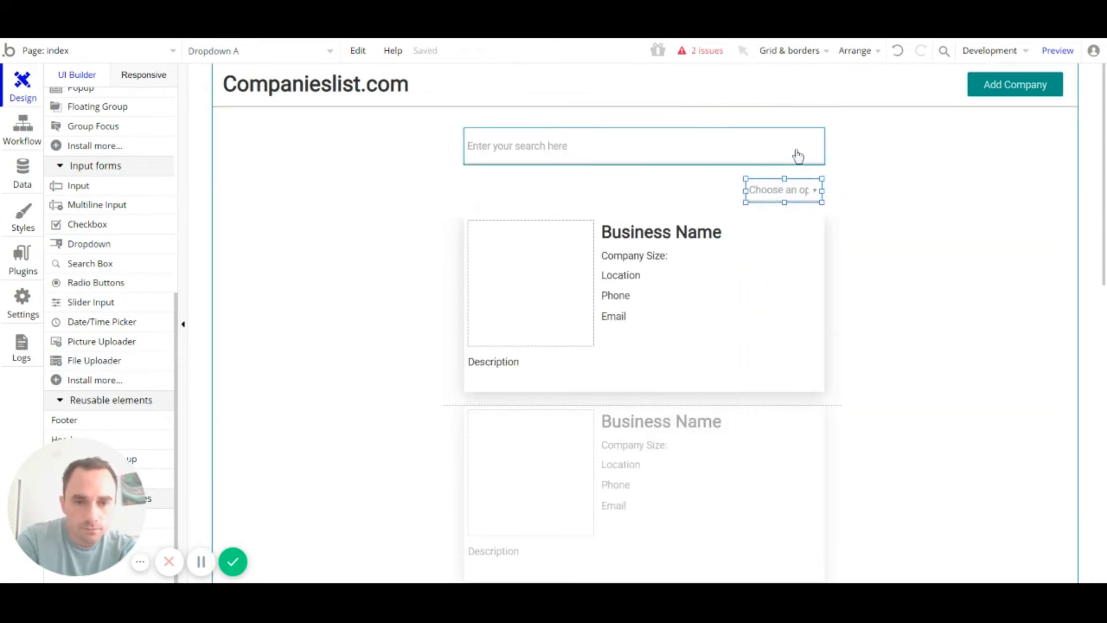
drag(809, 181, 809, 183)
key(Up)
key(Up)
key(Up)
key(Up)
key(Up)
key(Up)
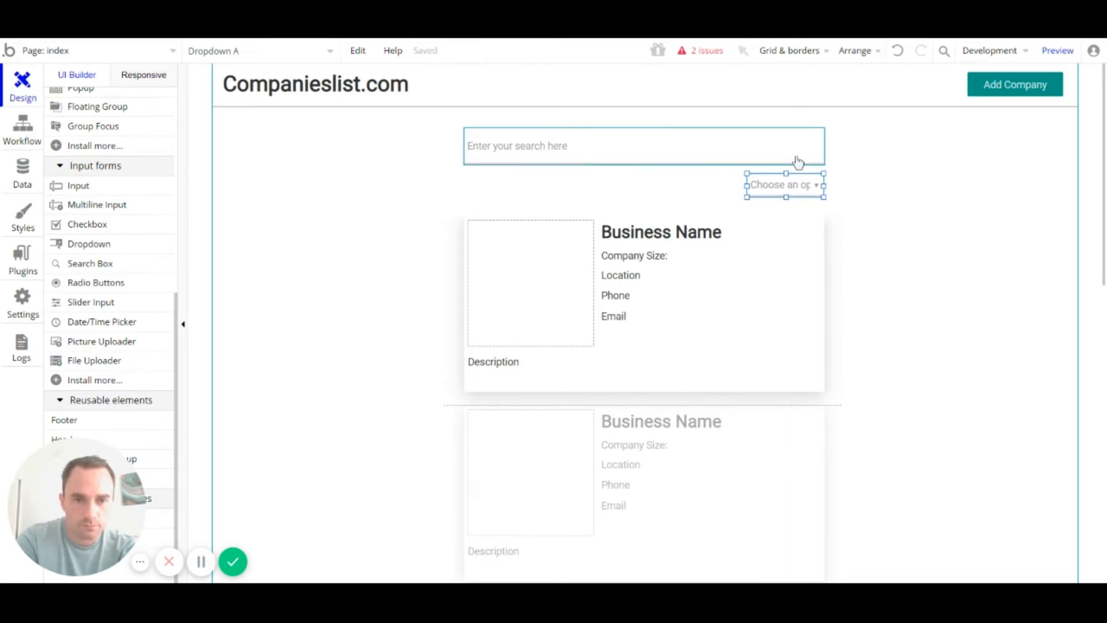
Step: Widen the dropdown from 105px to 115px, checking its alignment against the search field and card list
double_click(796, 183)
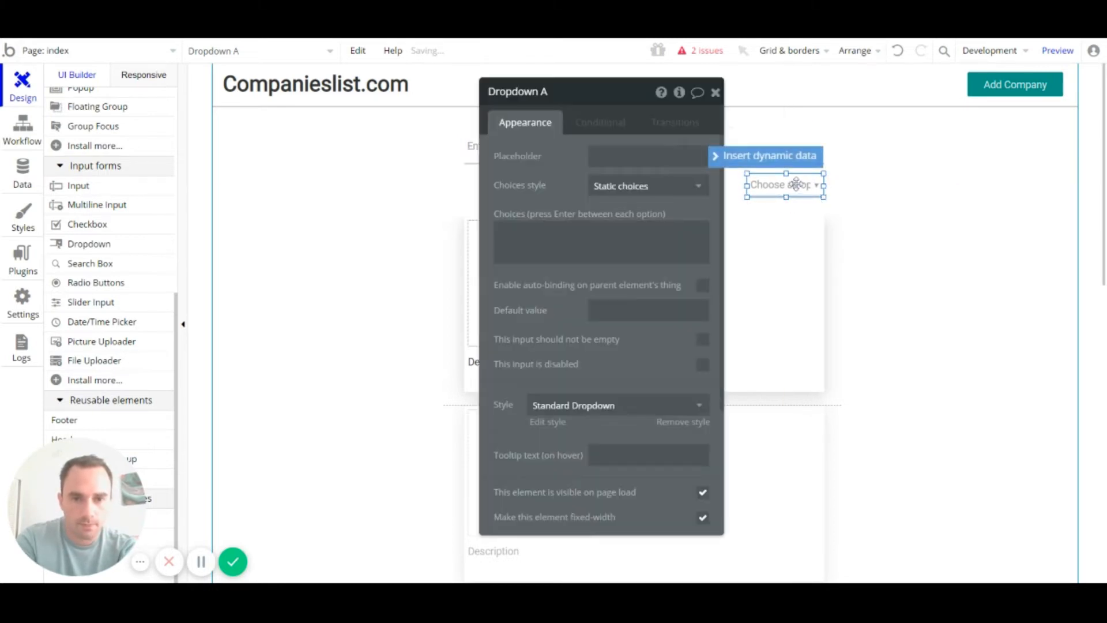
click(799, 149)
scroll(683, 238, down, 3)
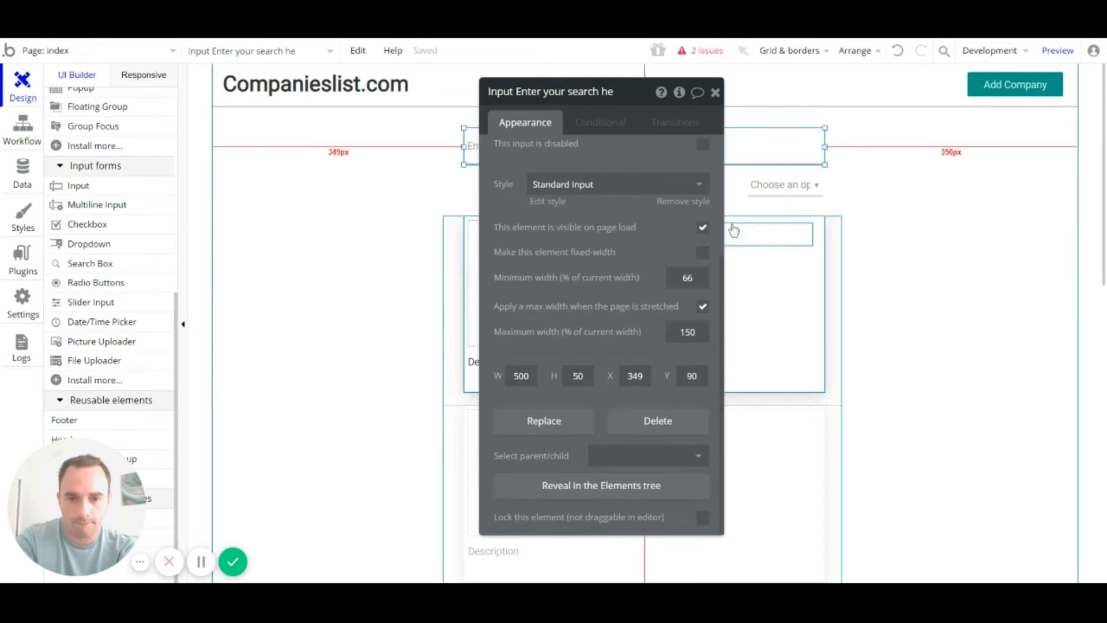
click(773, 185)
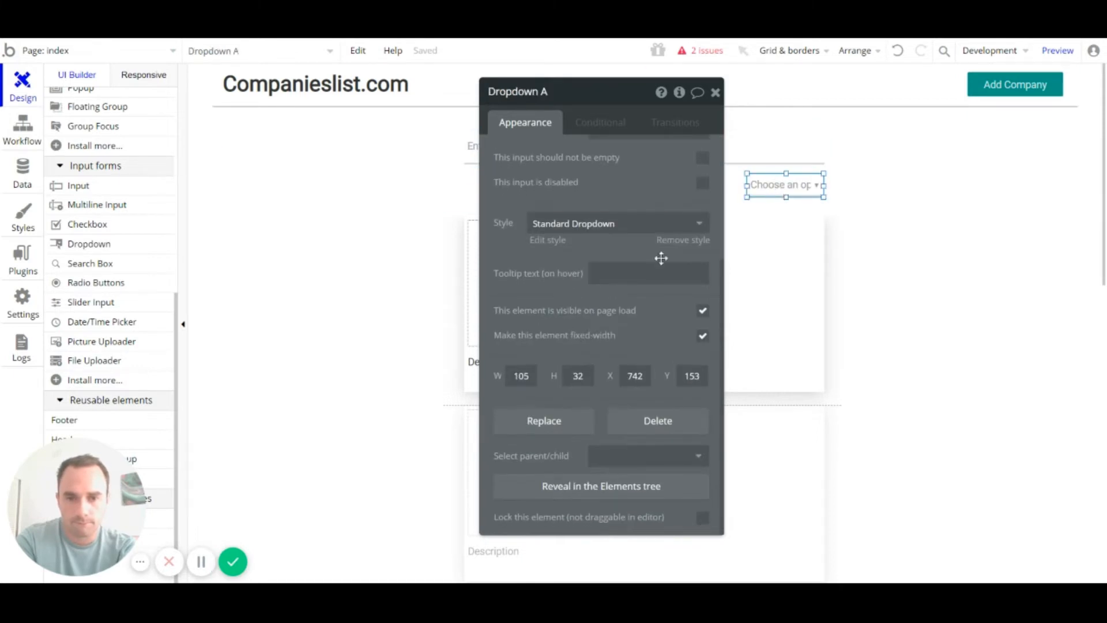
click(715, 92)
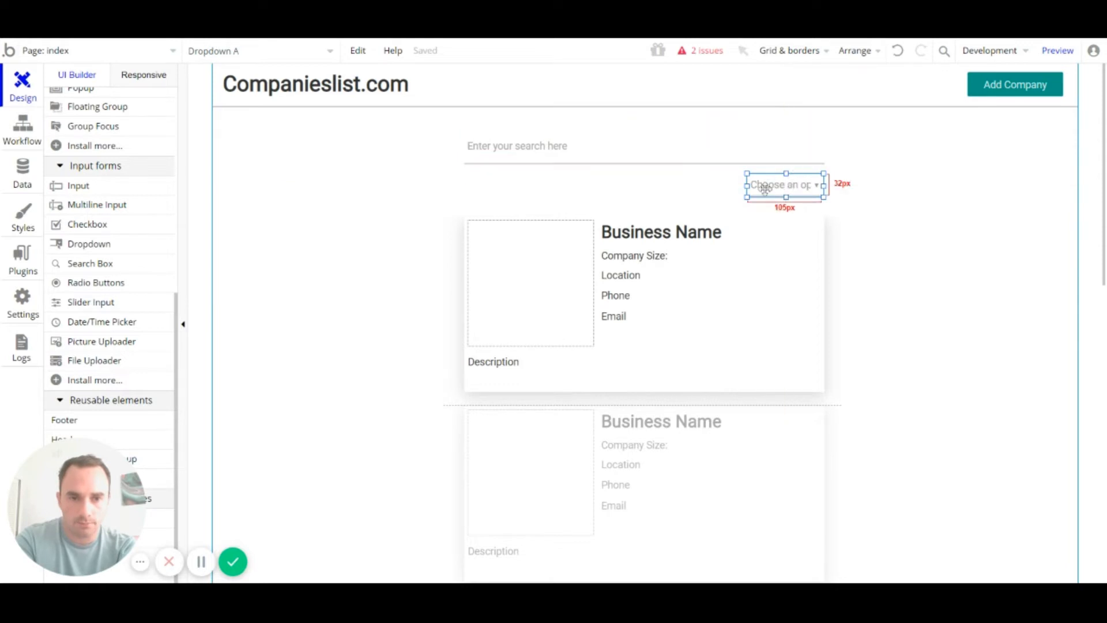
drag(749, 186, 739, 187)
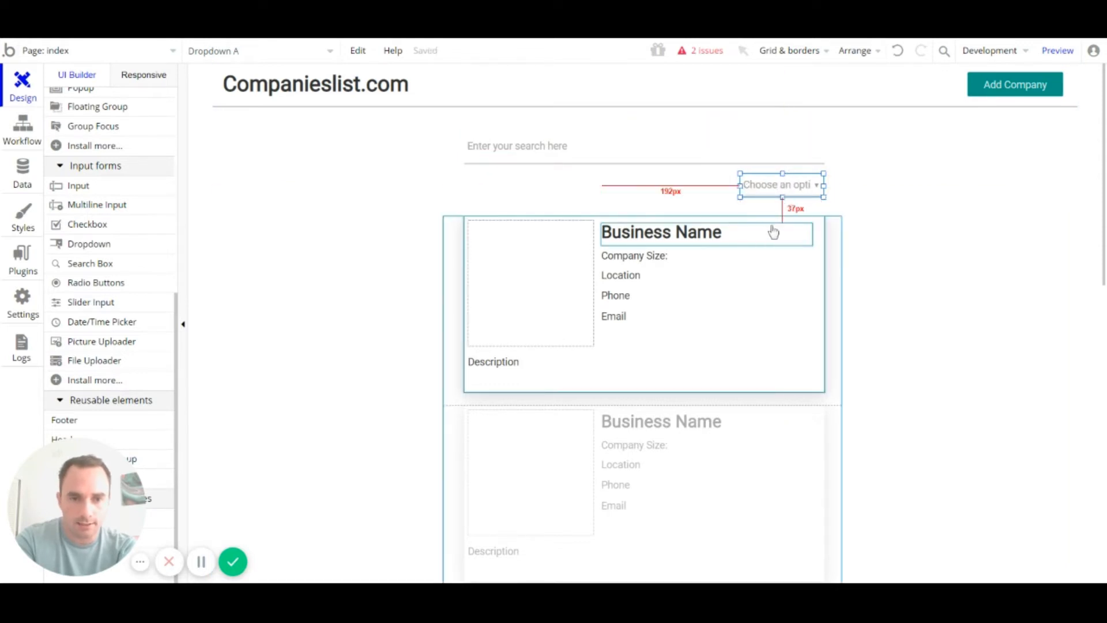
click(830, 226)
click(800, 185)
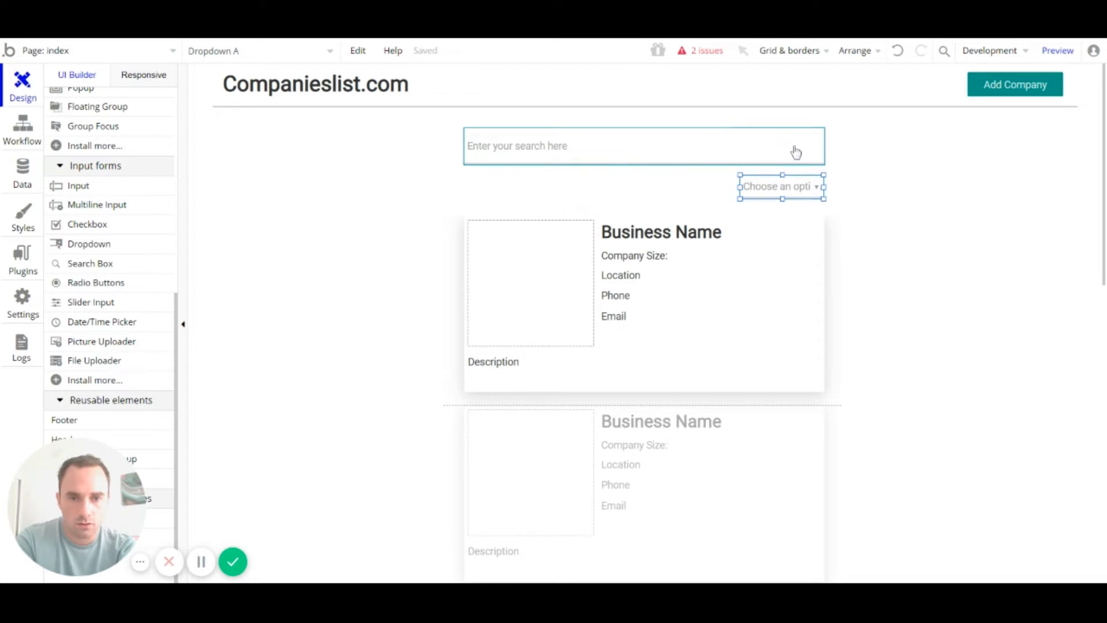
click(839, 233)
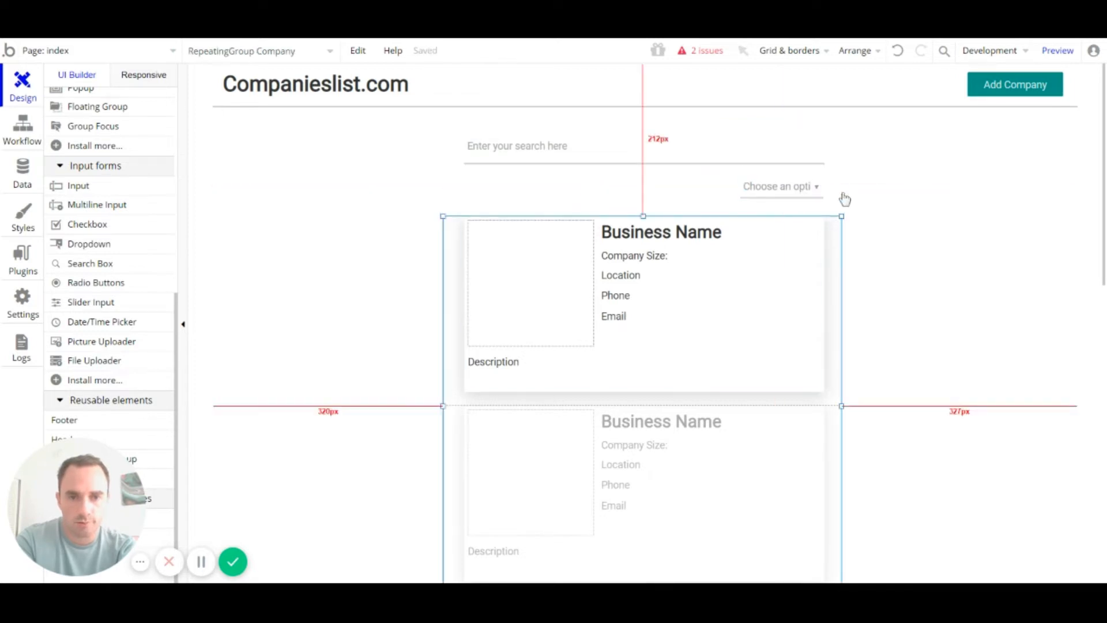
click(894, 215)
click(837, 234)
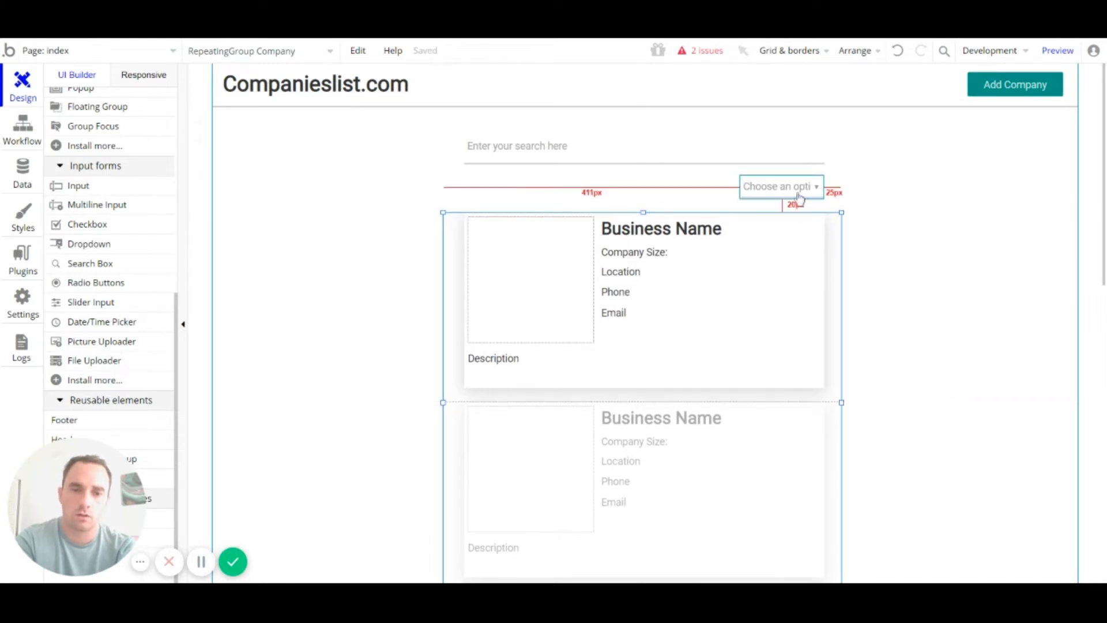
click(890, 214)
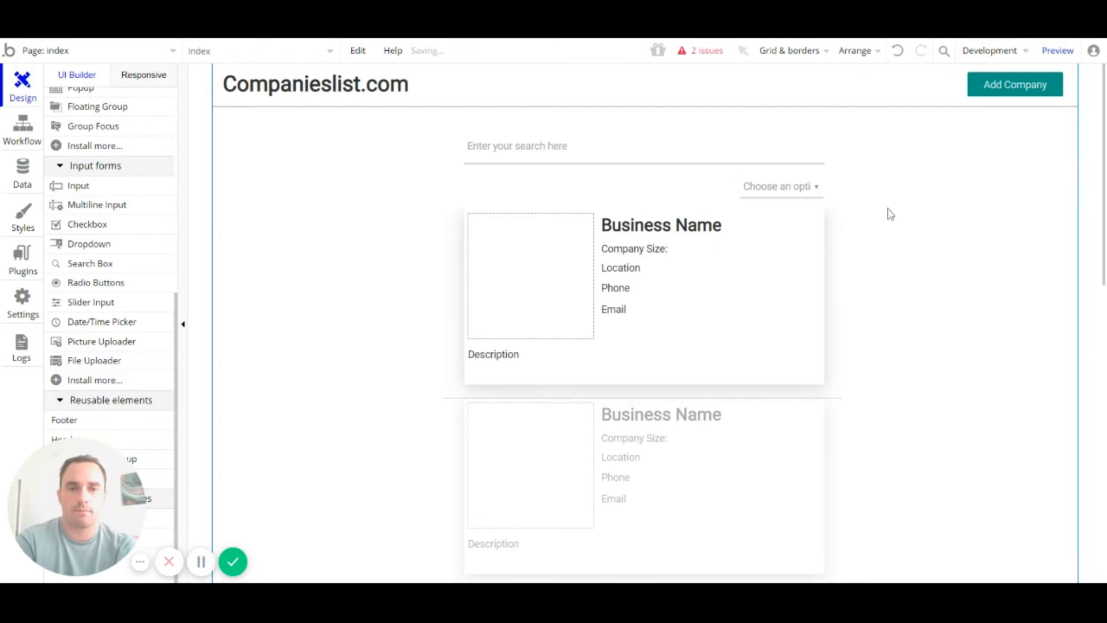
Step: Give the dropdown a static choices list with Company Name and Company Size (Largest first)
double_click(818, 196)
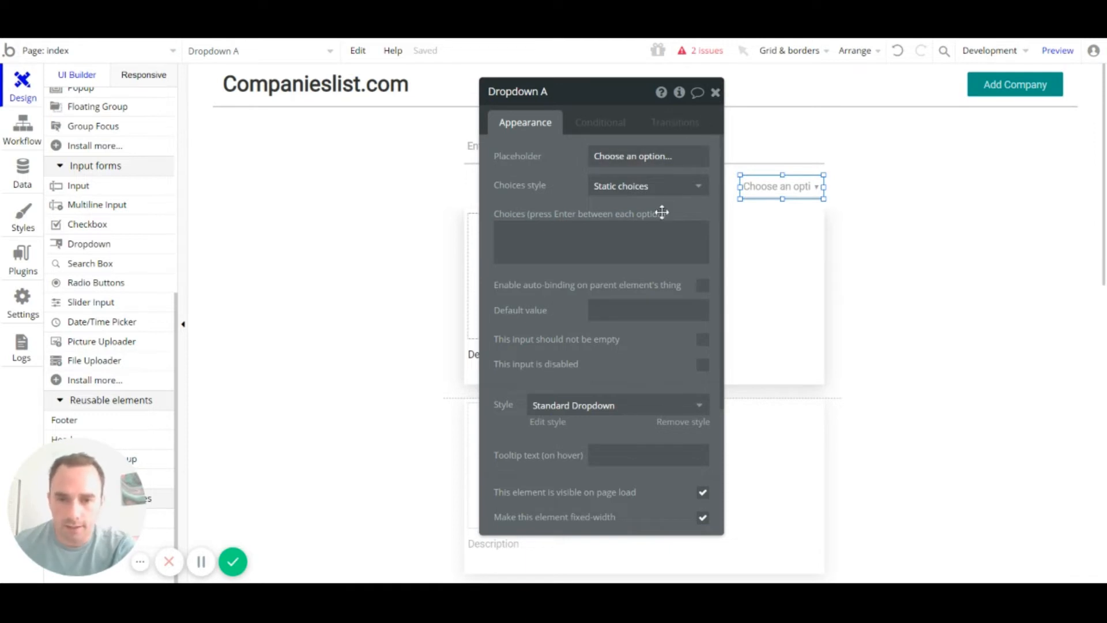
click(660, 233)
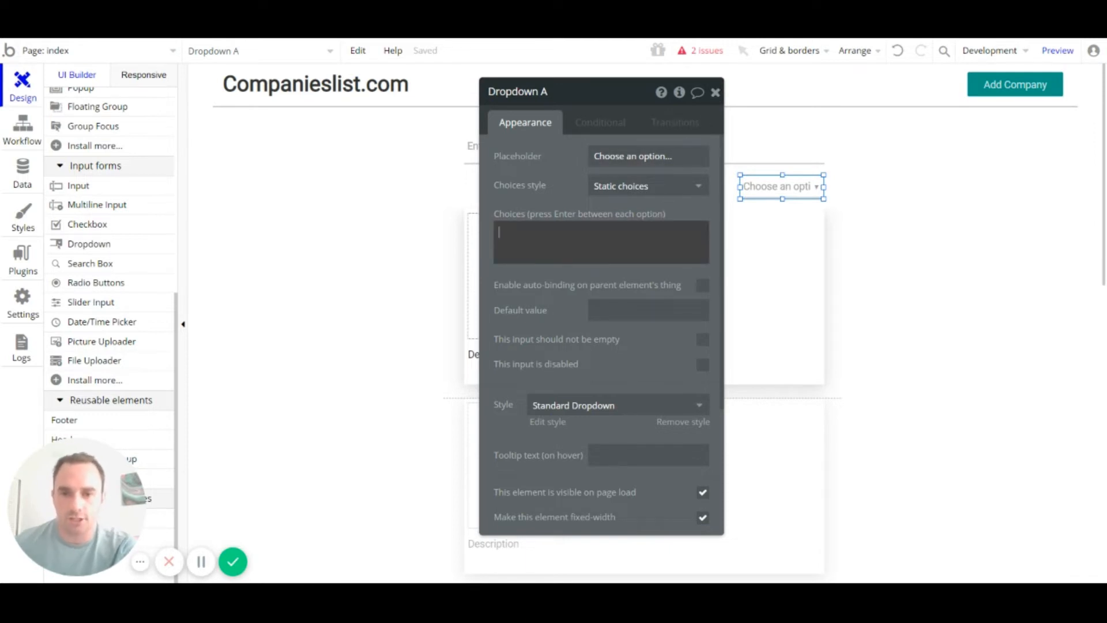
click(806, 192)
click(685, 225)
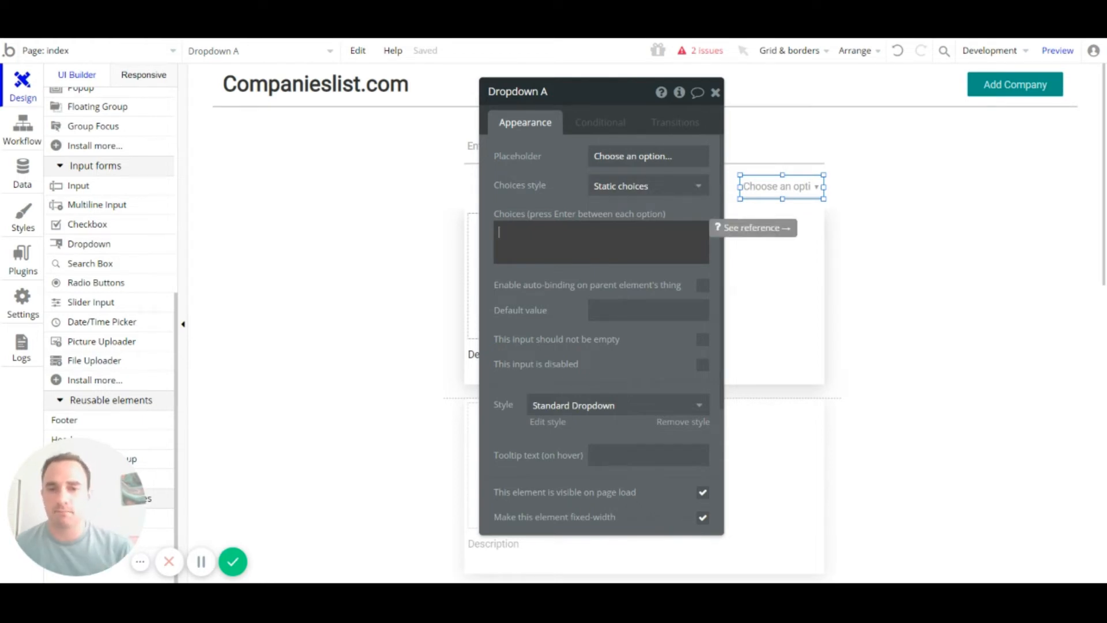
click(664, 187)
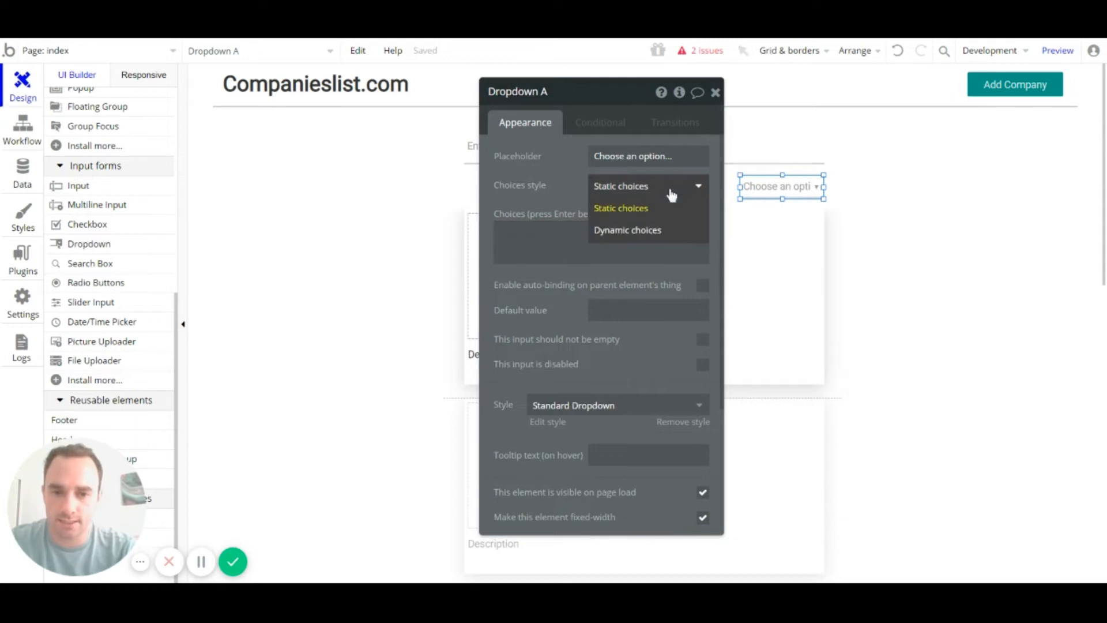
click(664, 208)
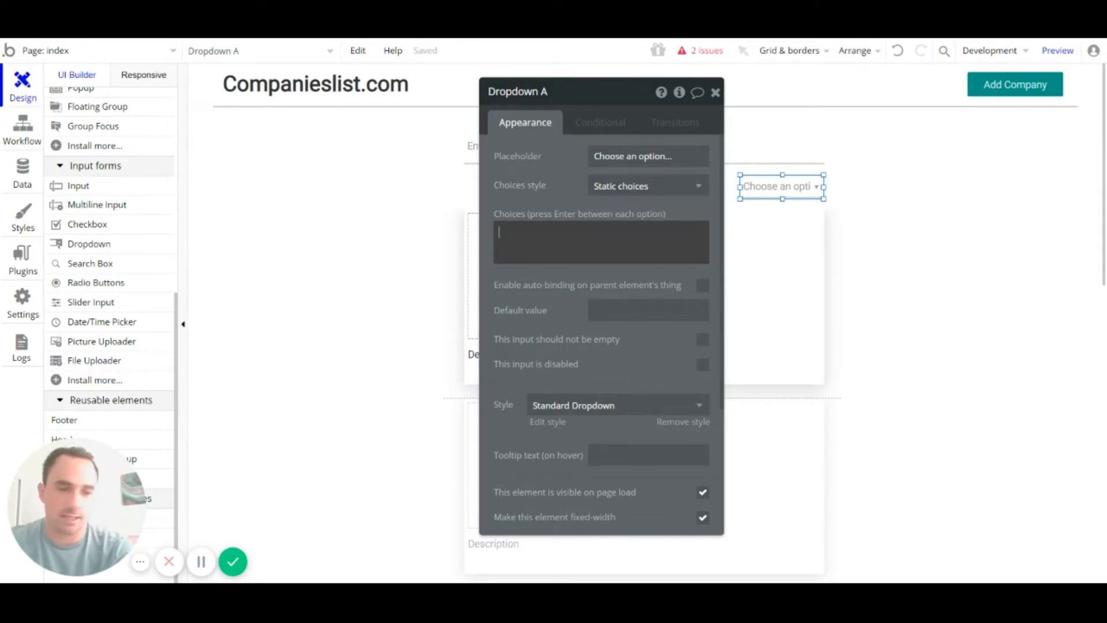
text(c)
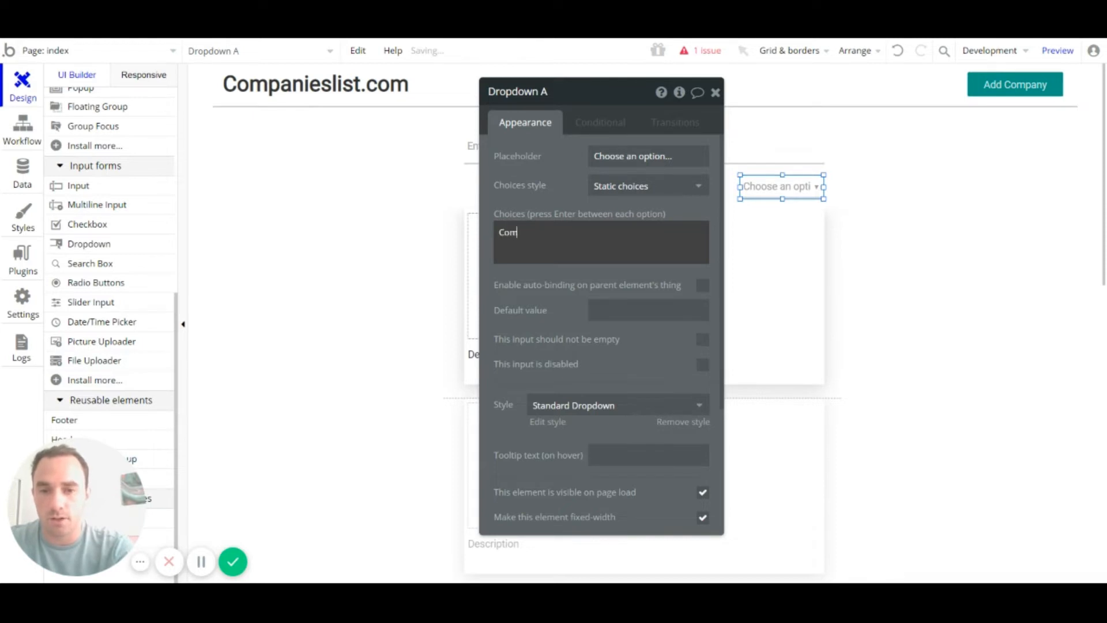
text(ompany Name)
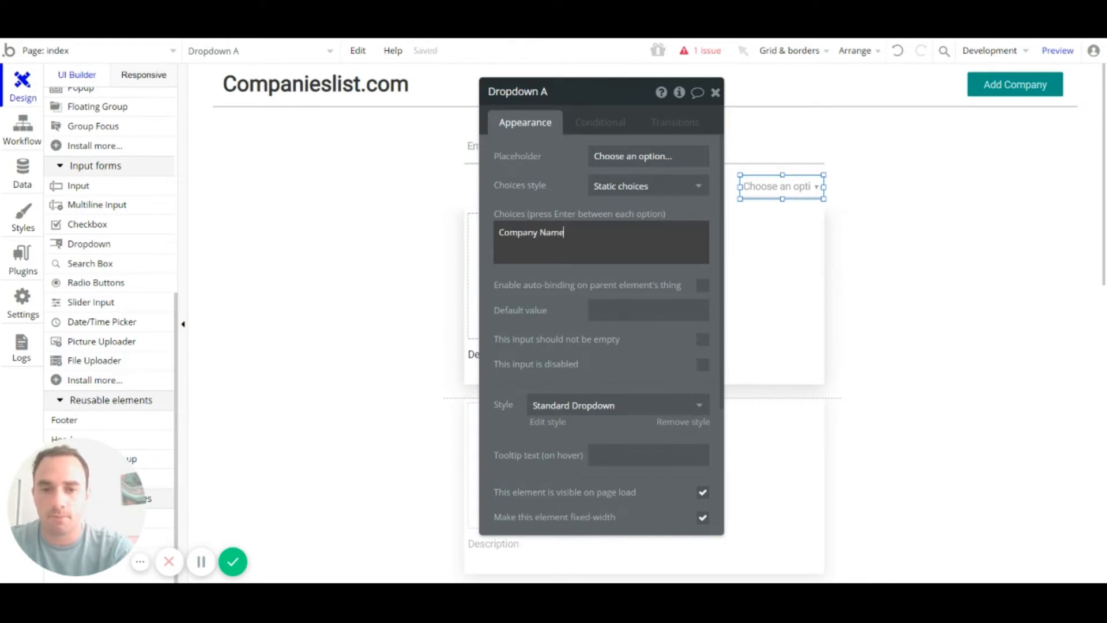
text(C)
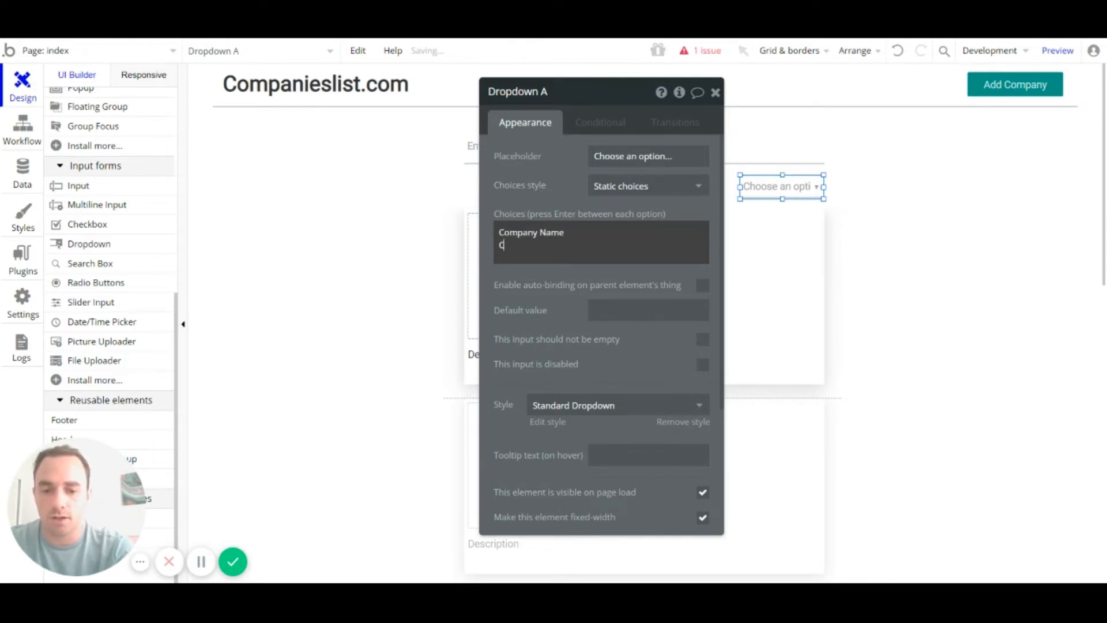
text(ompan)
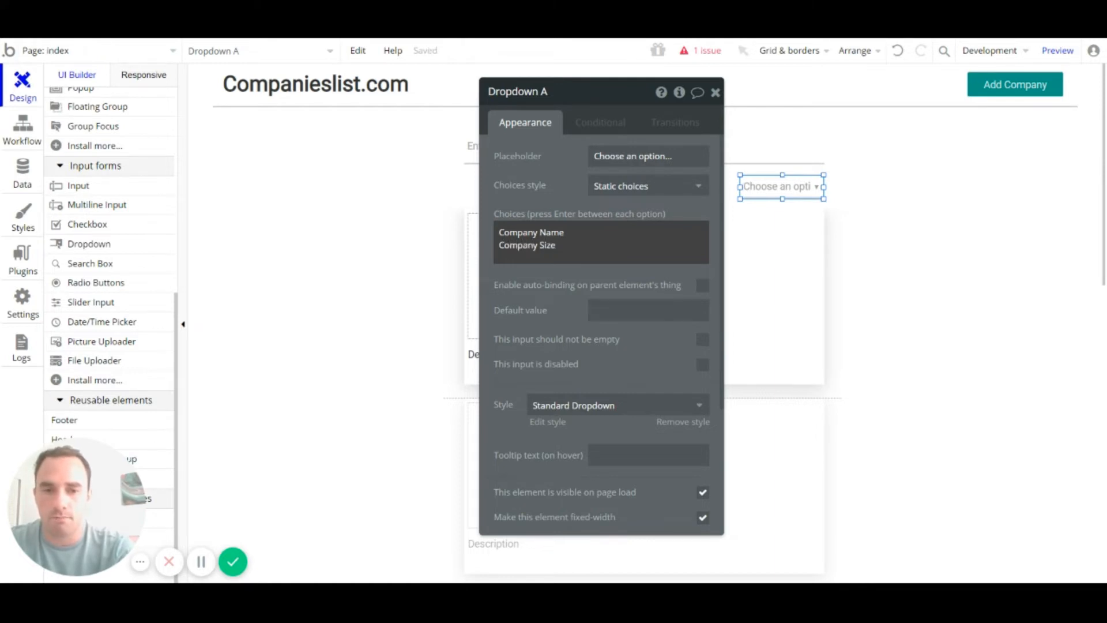
text(y Size )
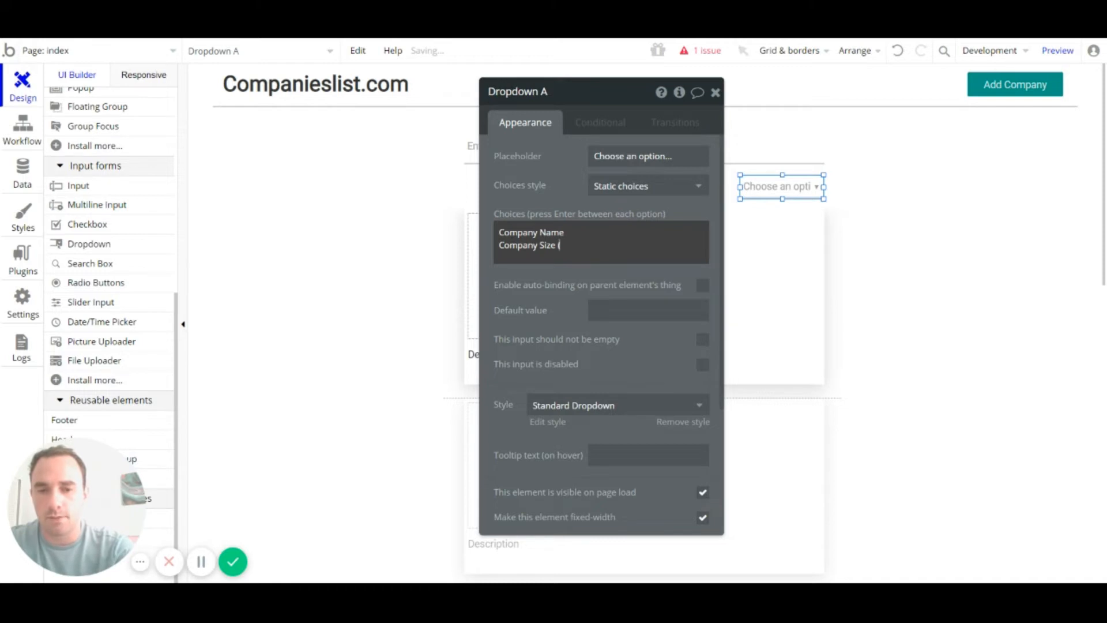
text((L)
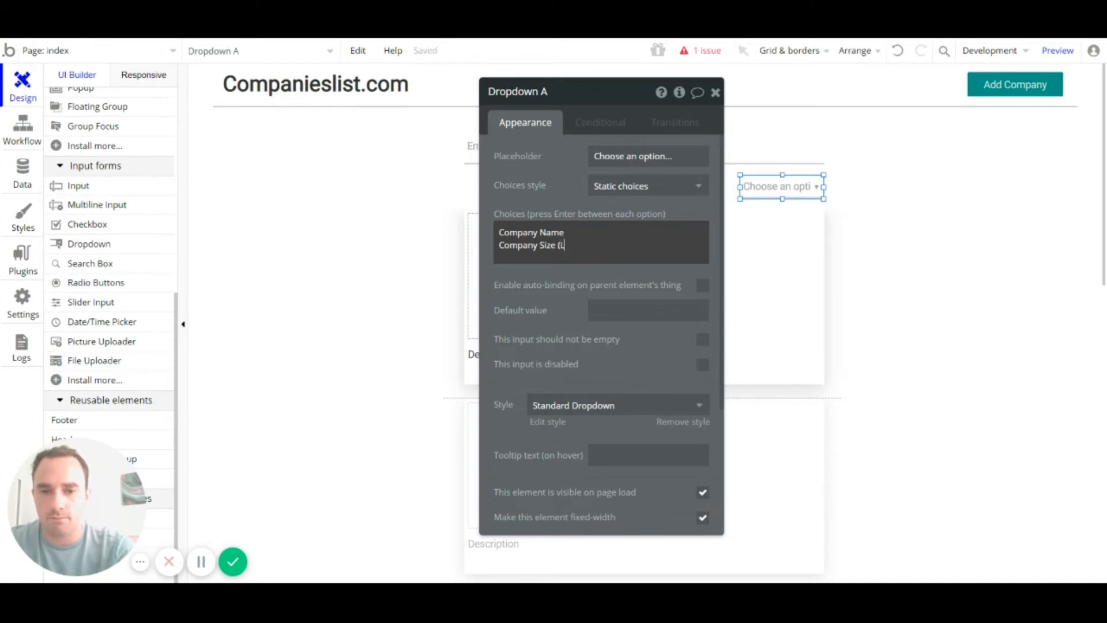
text(argest)
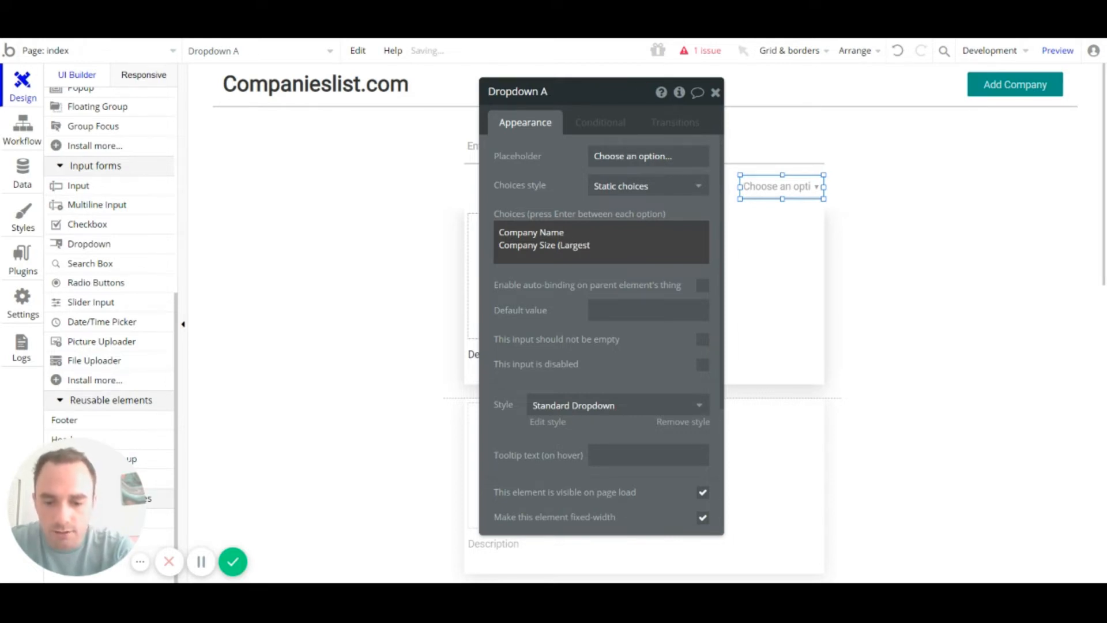
text( fir)
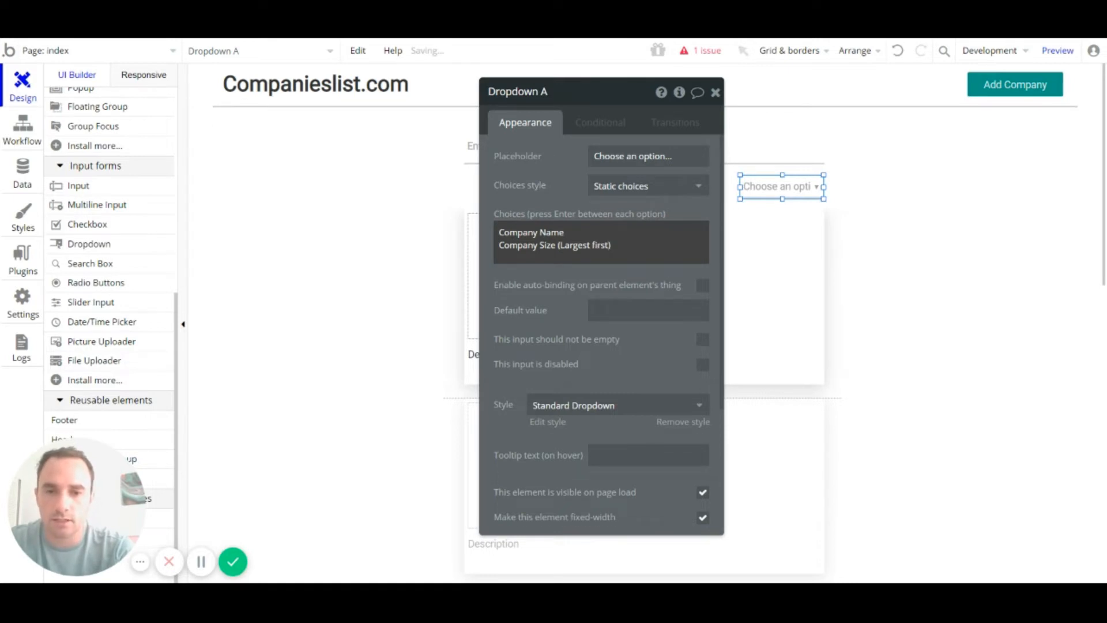
text(st))
key(Return)
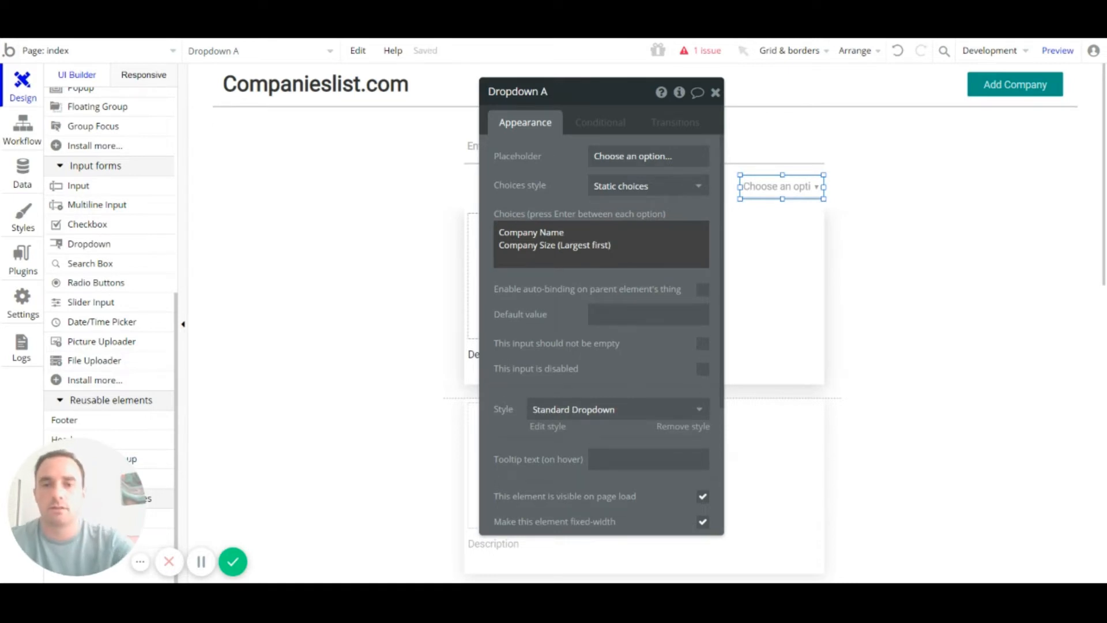
Step: Add a third choice, Company Size (Smallest first), by copying and editing the Largest first line
drag(611, 245, 496, 245)
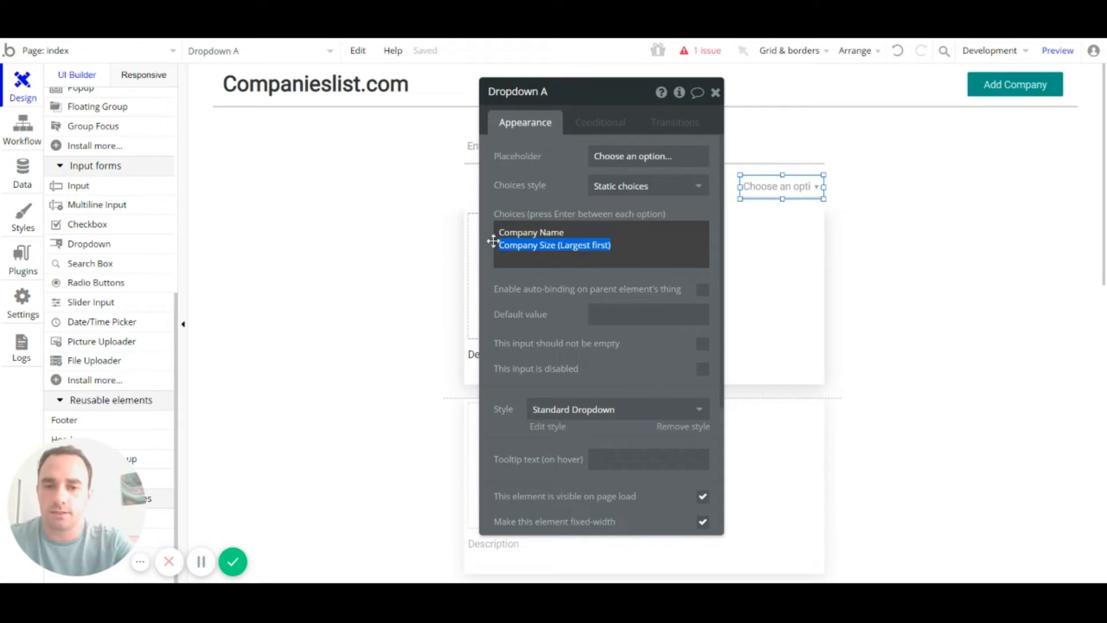
key(ctrl+c)
key(Down)
key(ctrl+v)
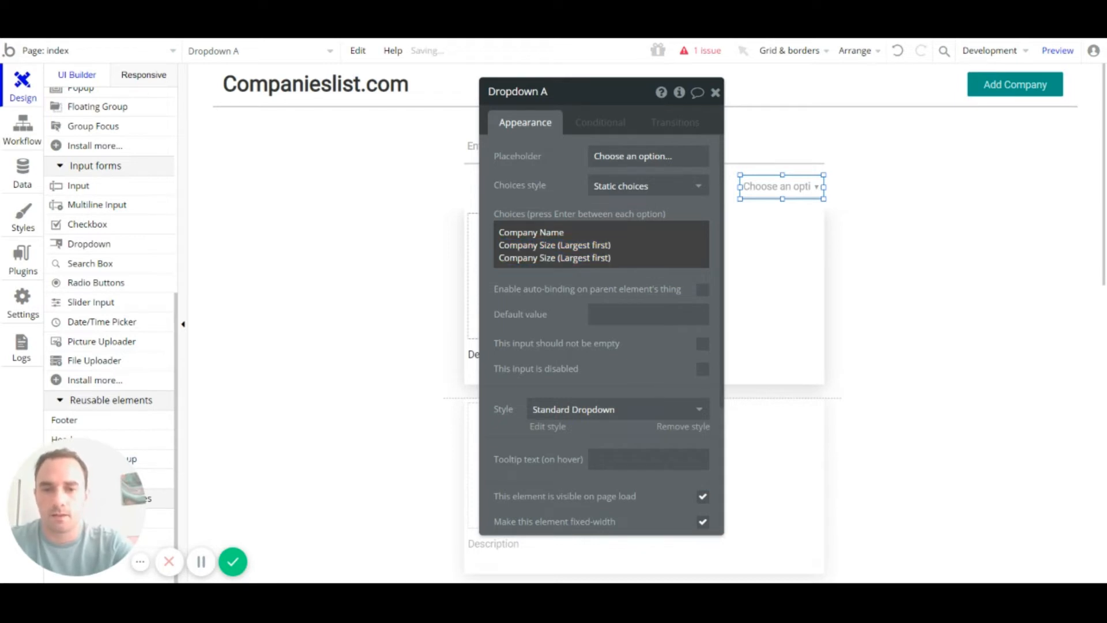
drag(589, 257, 563, 257)
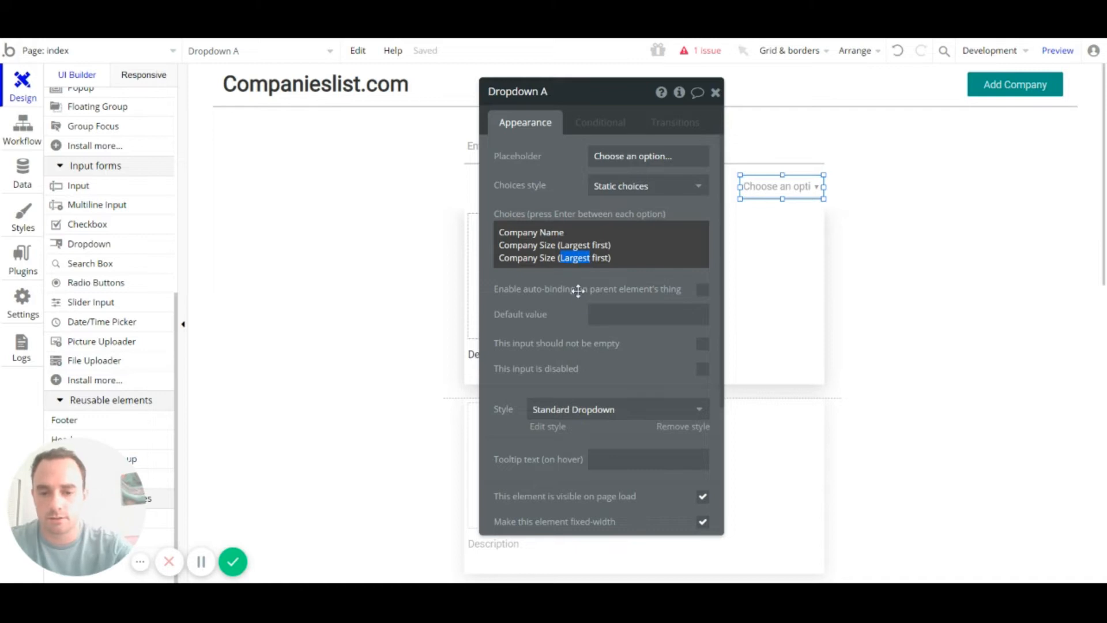
text(Sma)
text(llest)
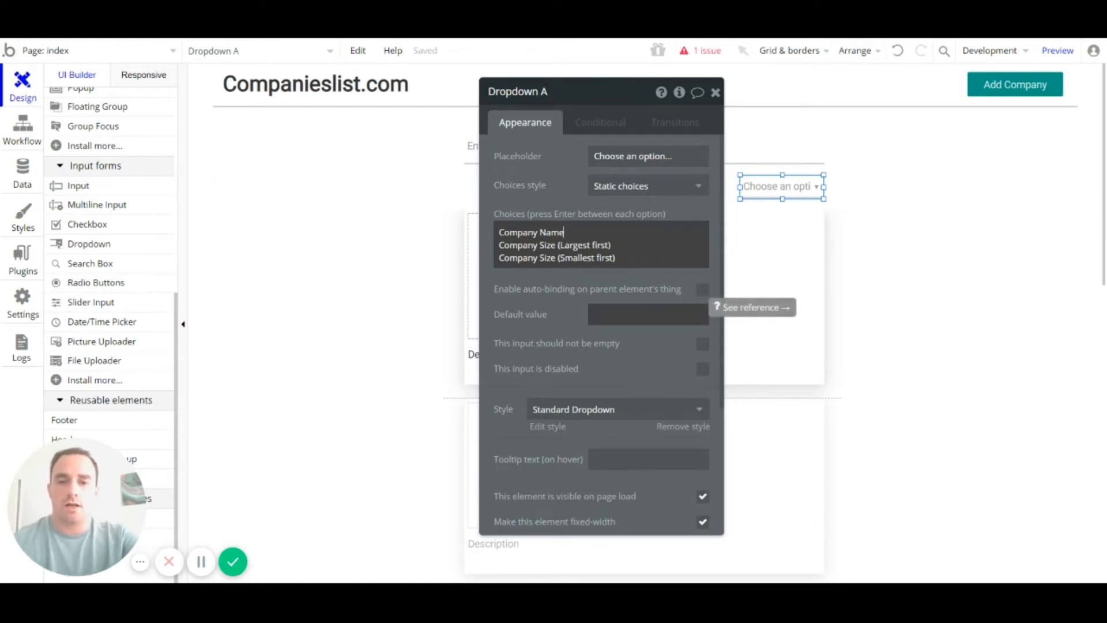
Step: Enter Company Name in Dropdown A's Default value field
click(648, 314)
scroll(640, 314, down, 1)
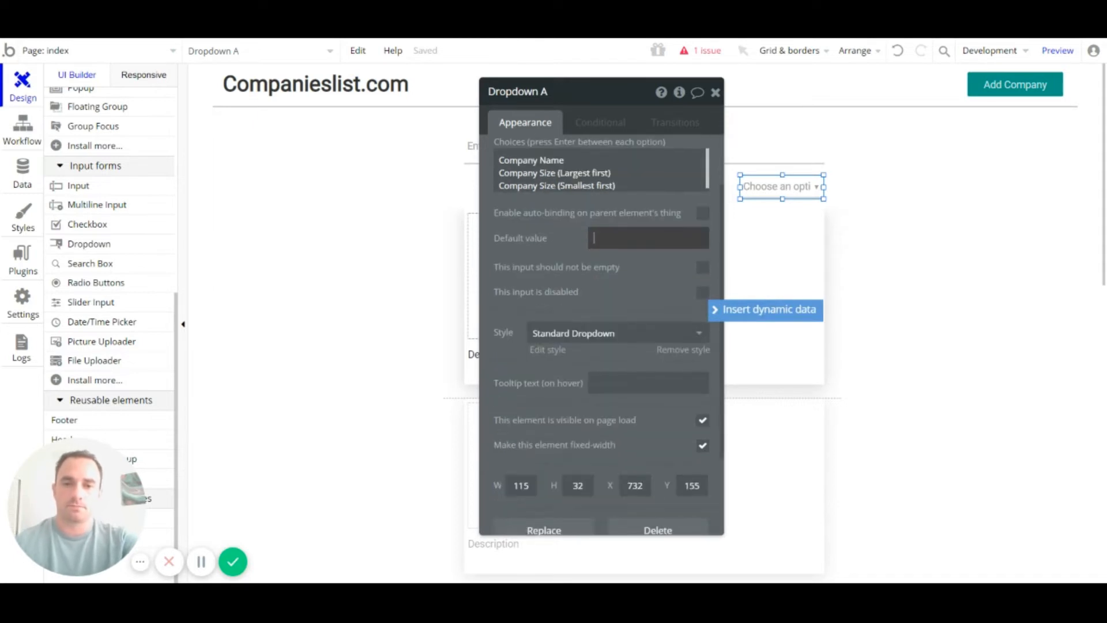
scroll(611, 402, up, 1)
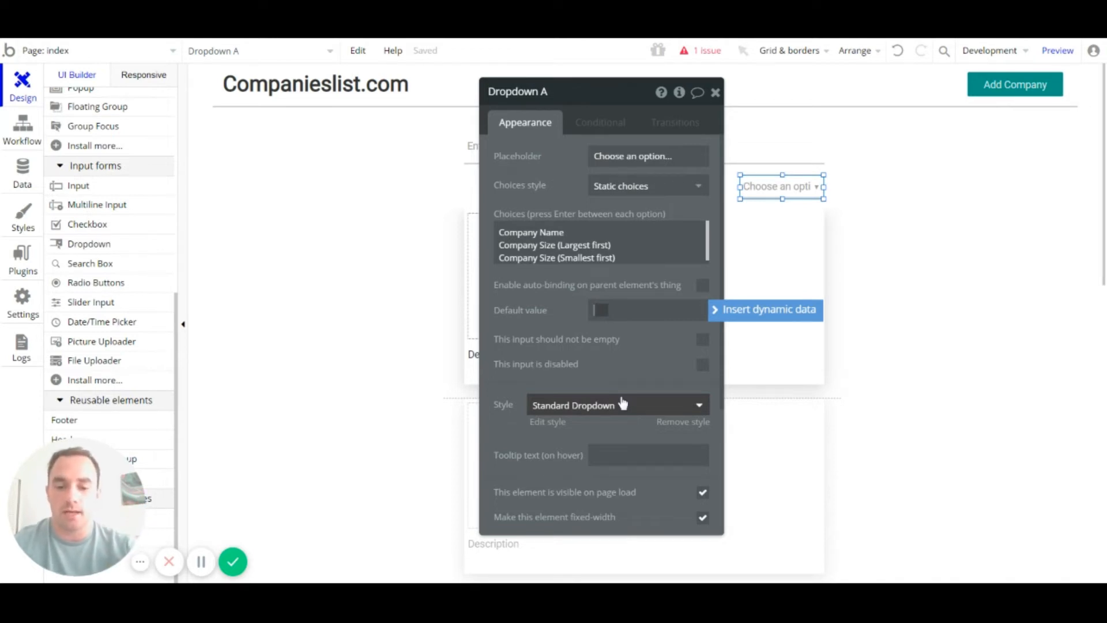
text(co)
key(BackSpace)
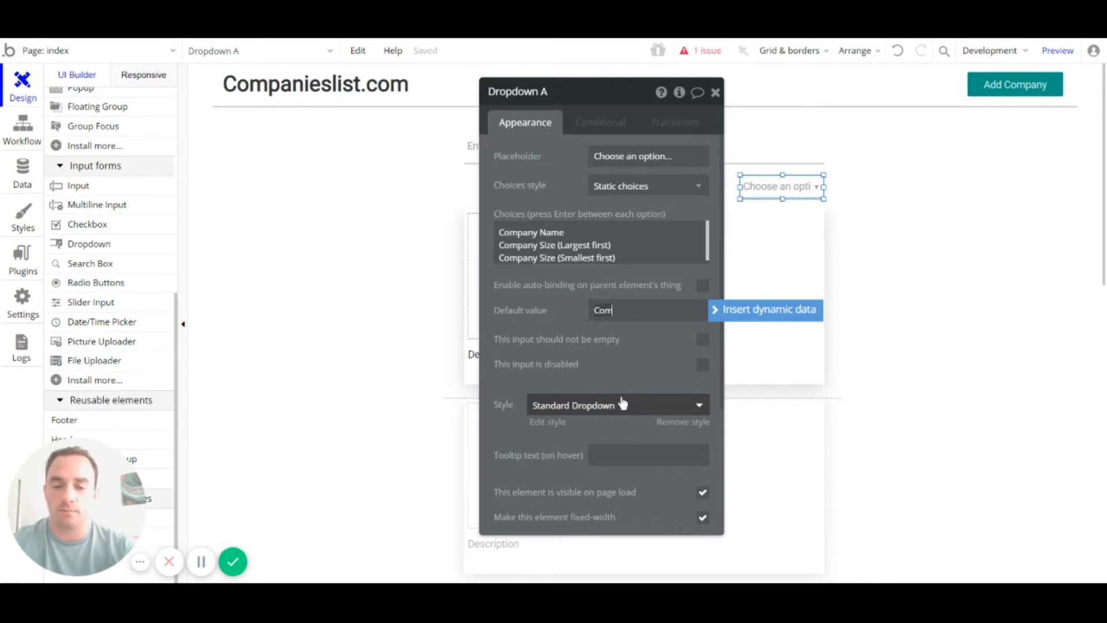
text(ompany Name)
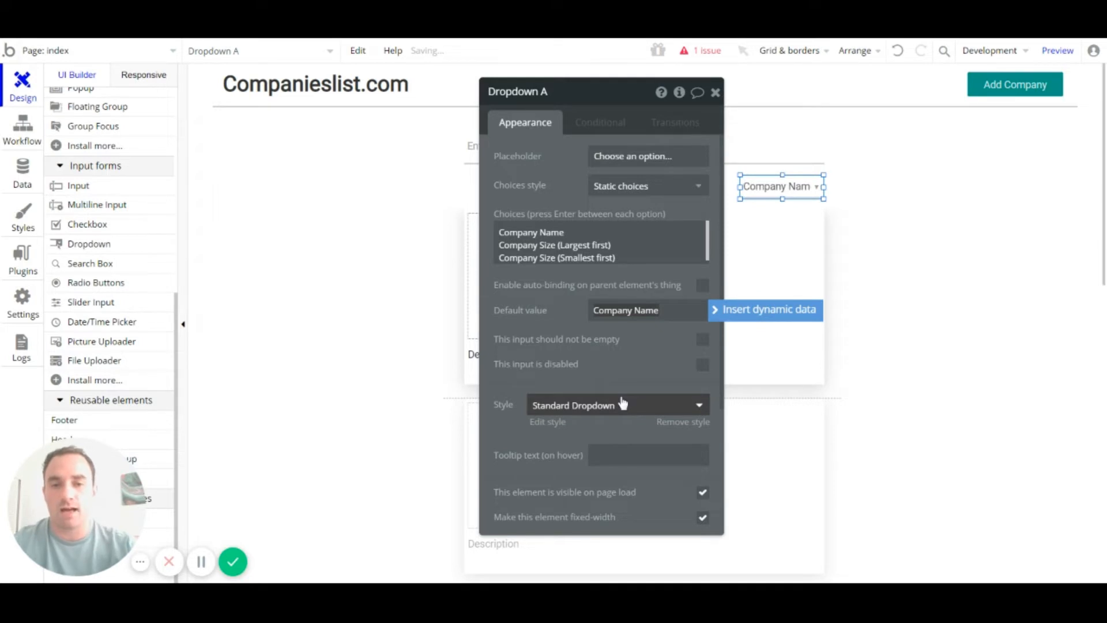
click(638, 350)
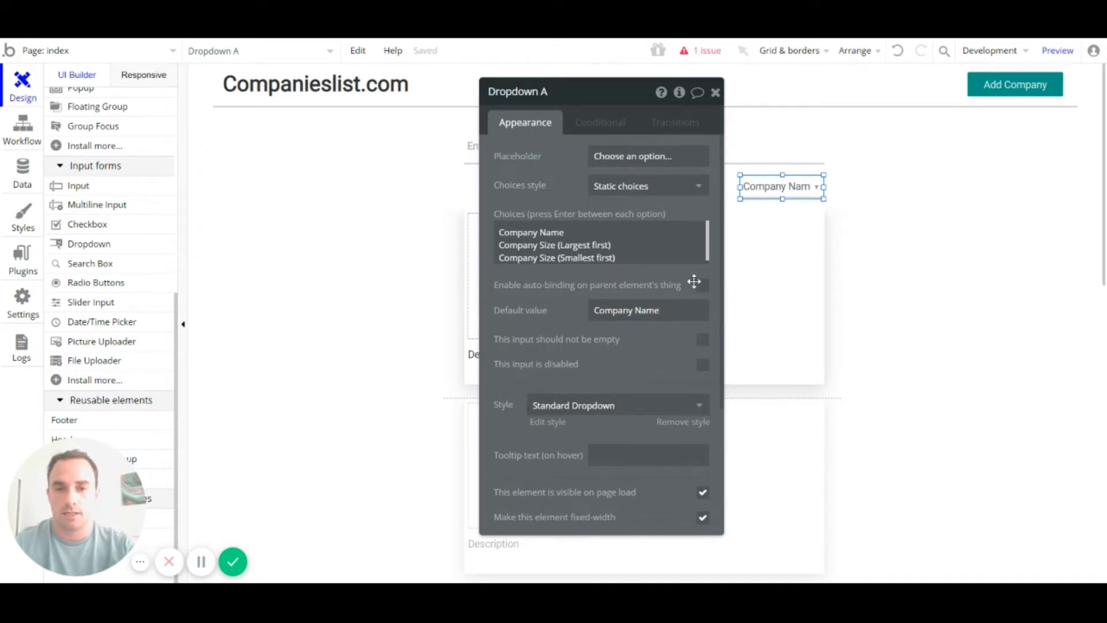
Step: Close the dropdown settings, then in preview type test text in the search box and tab to the sort dropdown
click(716, 94)
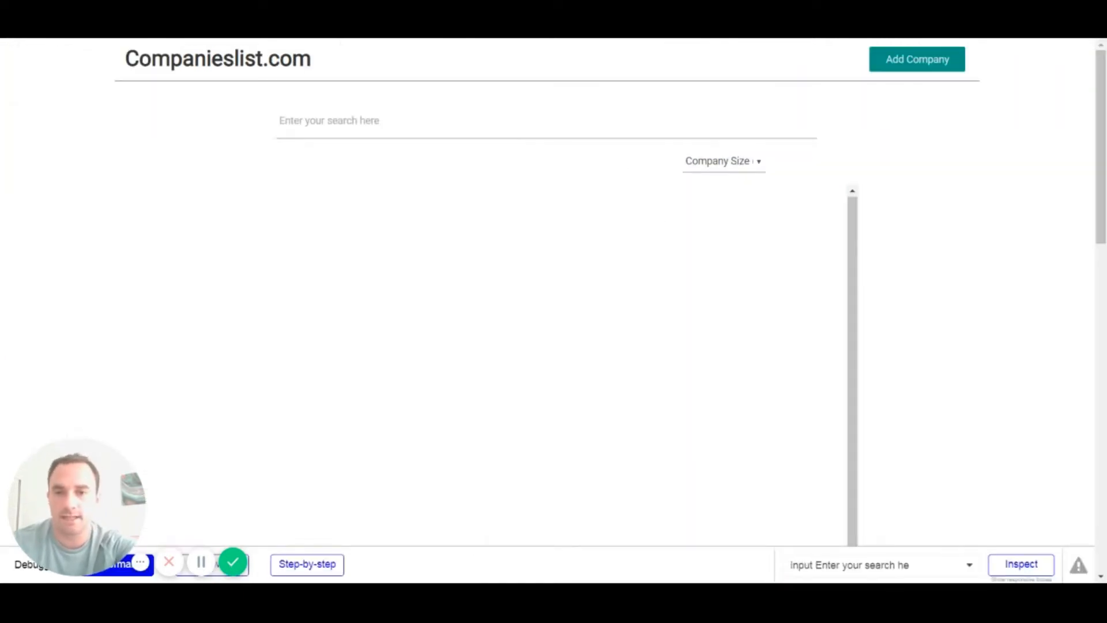
click(330, 121)
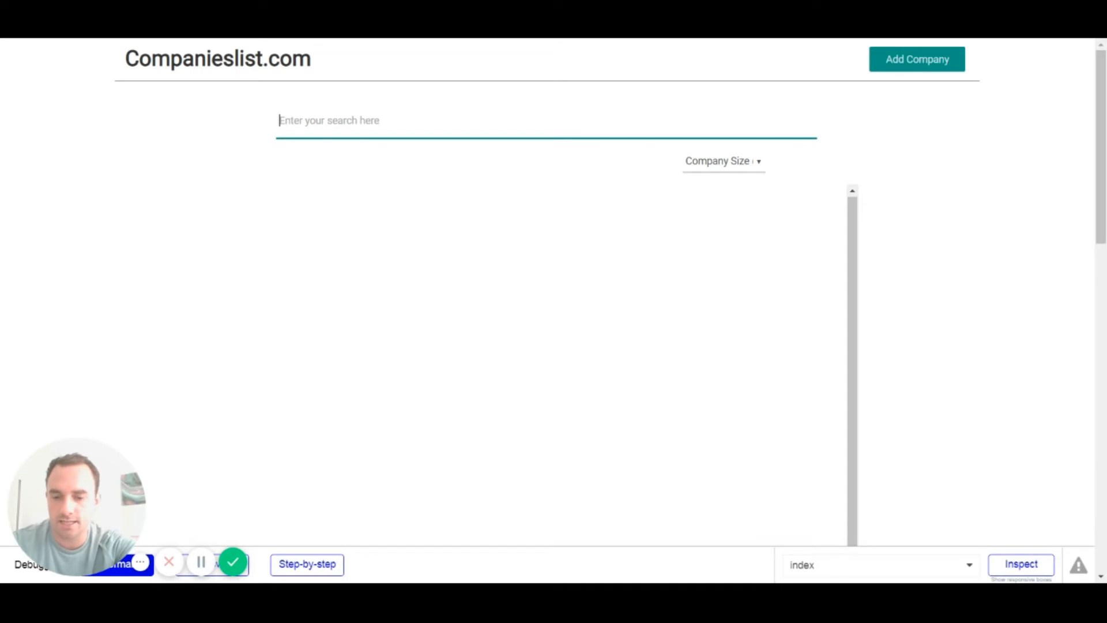
text(asdasd)
key(BackSpace)
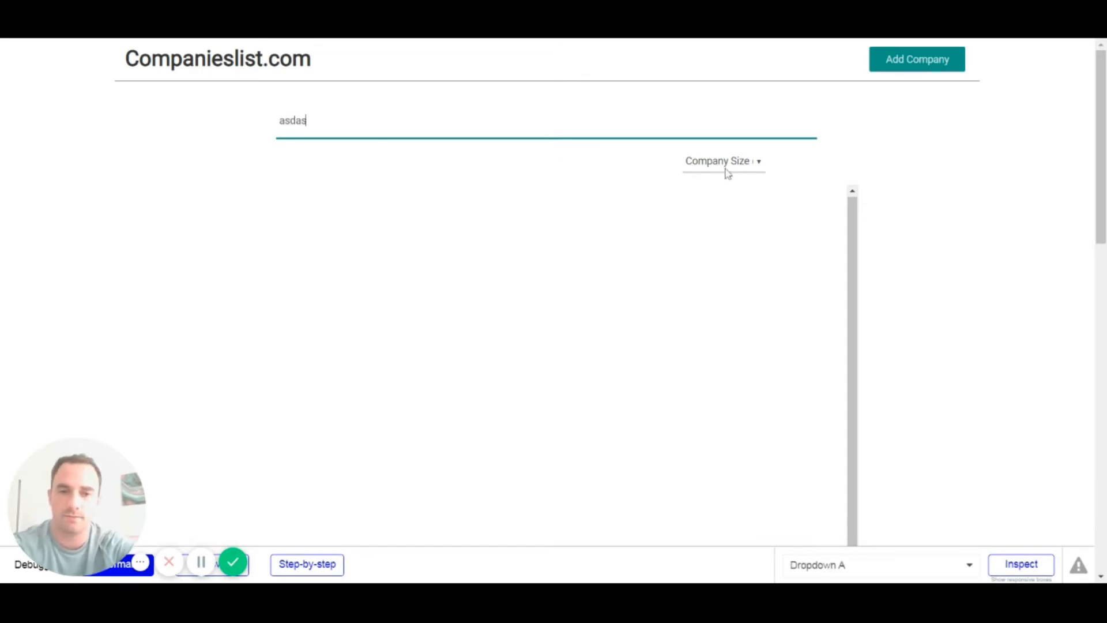
key(BackSpace)
key(BackSpace)
key(BackSpace)
key(BackSpace)
key(BackSpace)
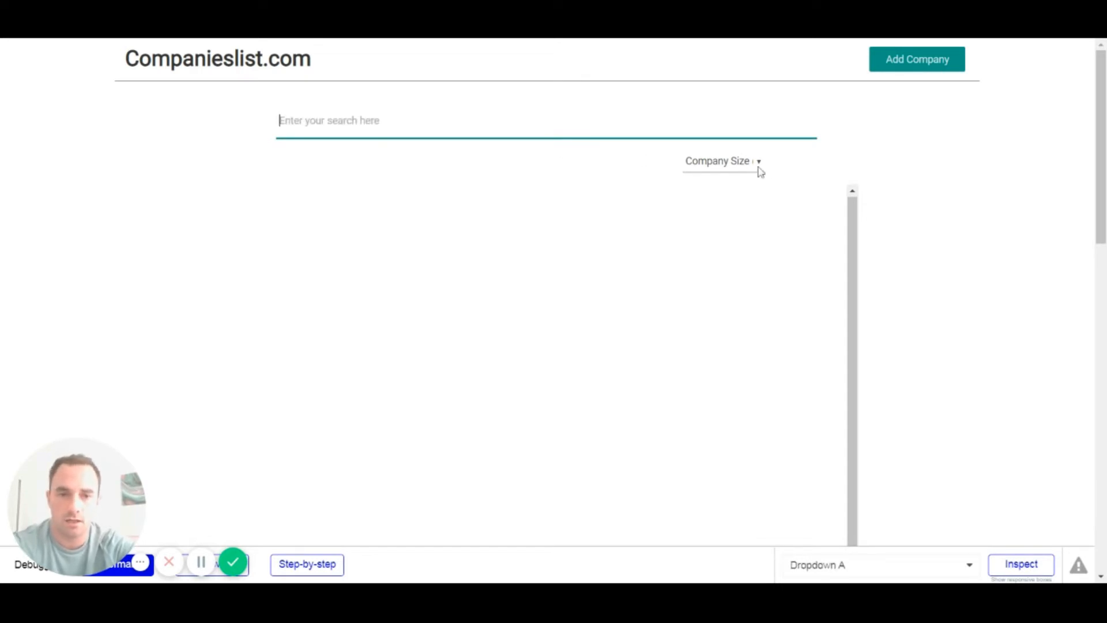
key(Tab)
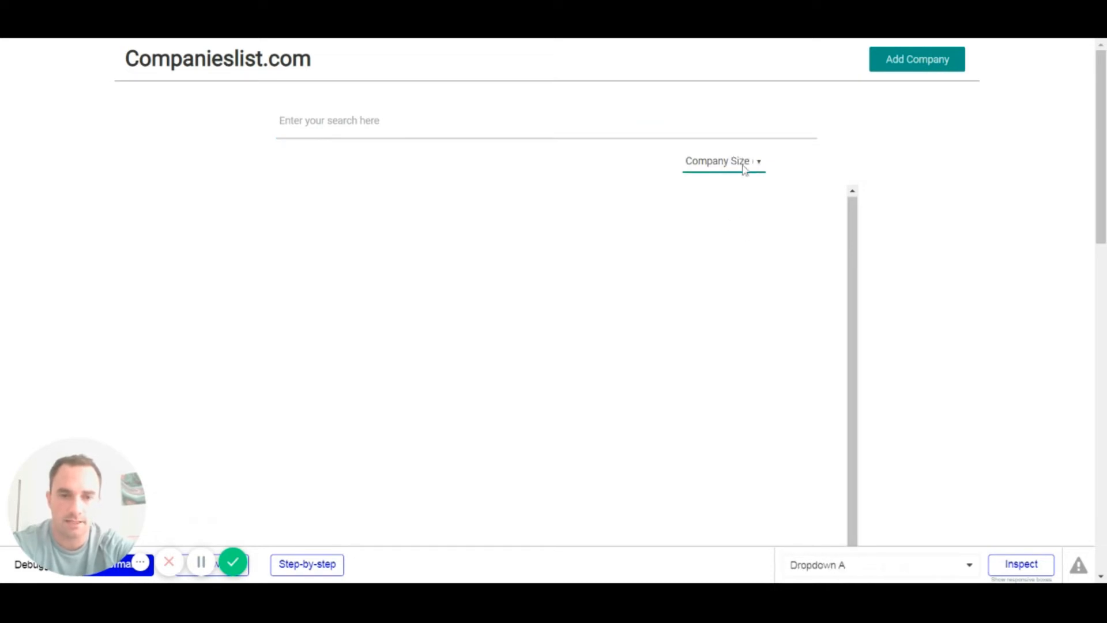
click(638, 166)
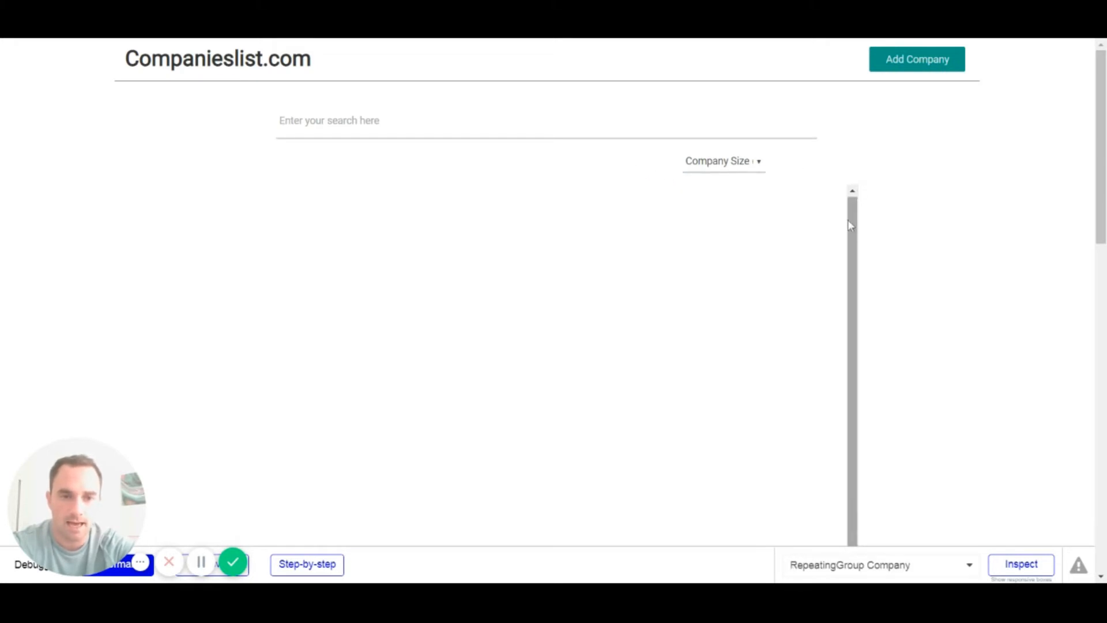
scroll(813, 293, down, 2)
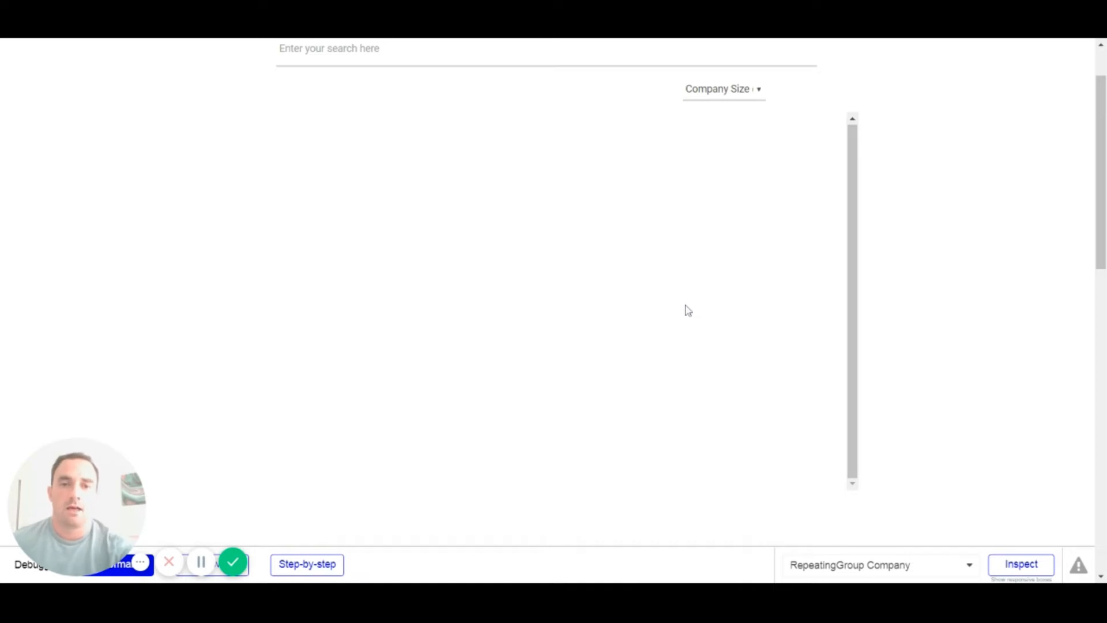
scroll(922, 288, up, 2)
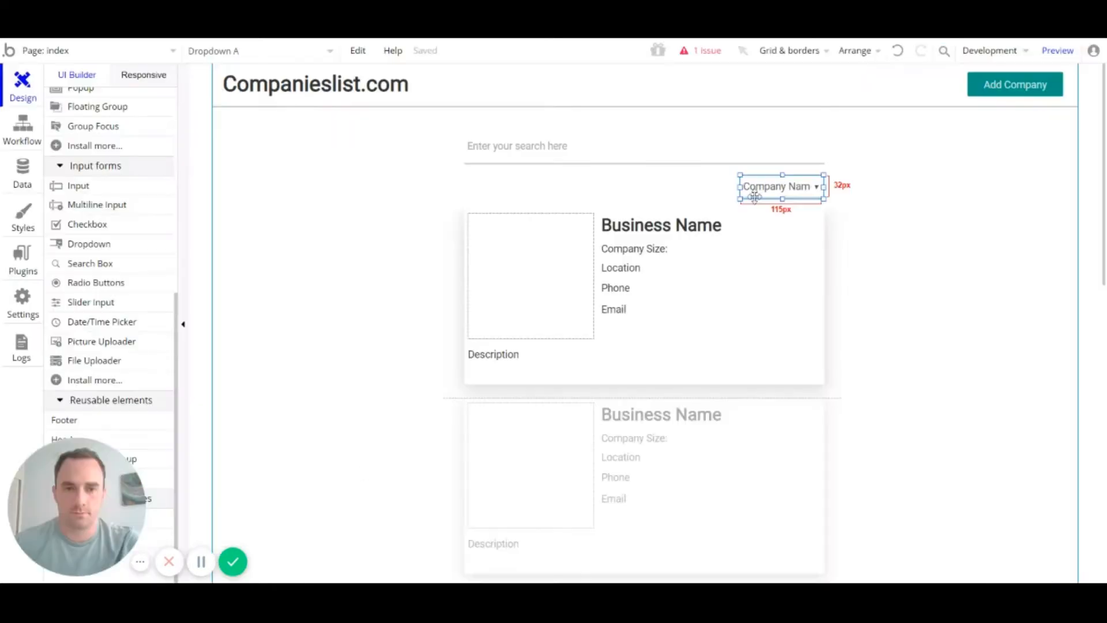
Step: Widen the sort dropdown from 115px to 135px and select the Add Company button
drag(740, 186, 707, 188)
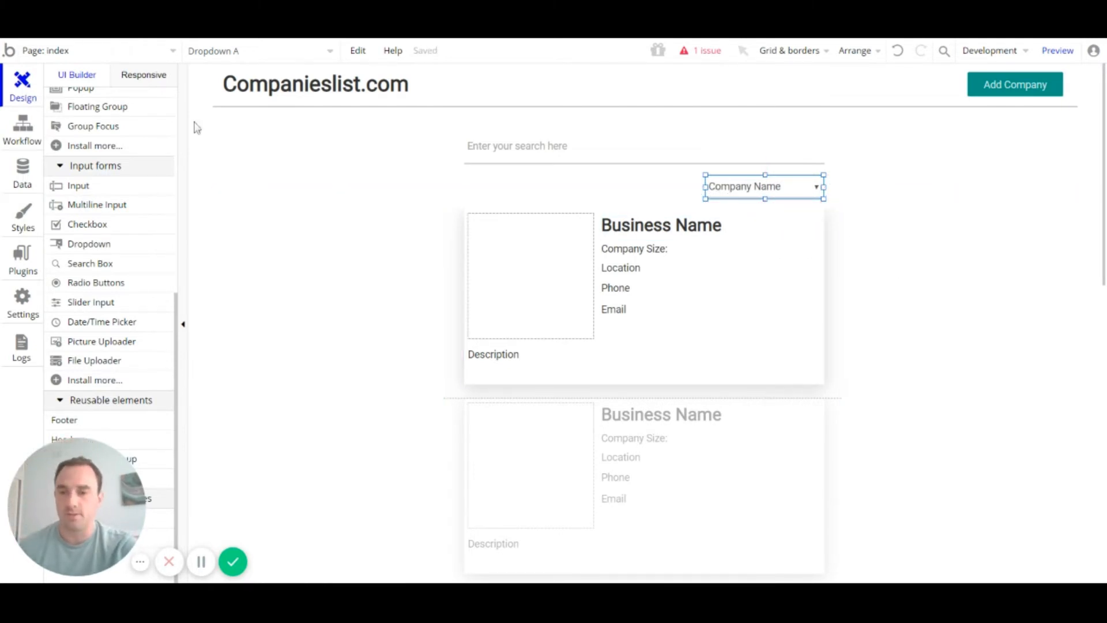
click(1010, 92)
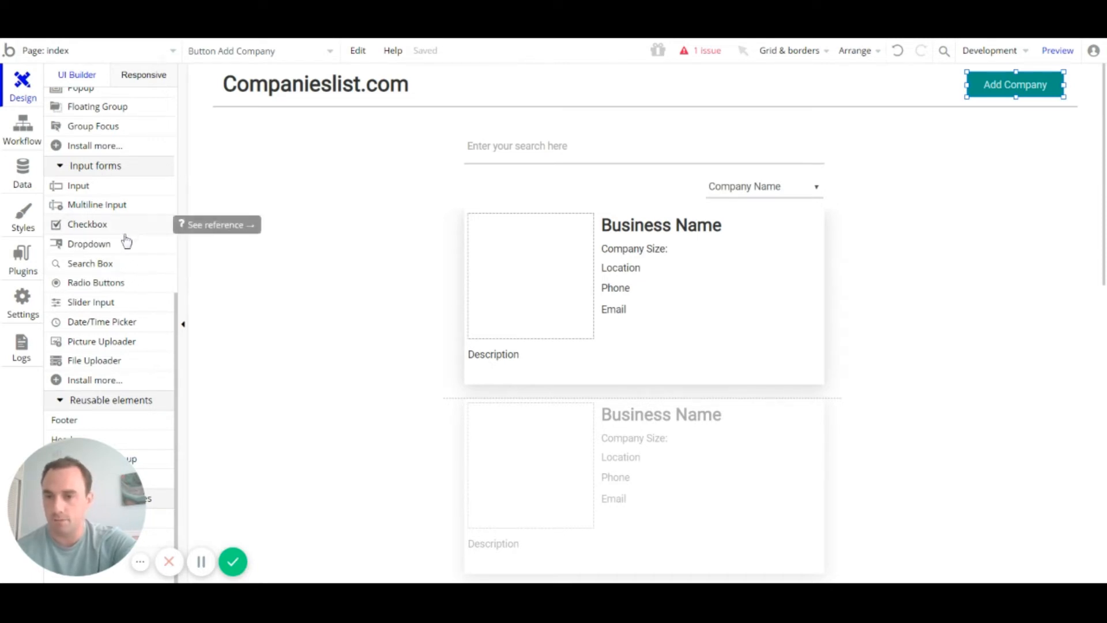
scroll(126, 277, down, 1)
scroll(126, 291, up, 5)
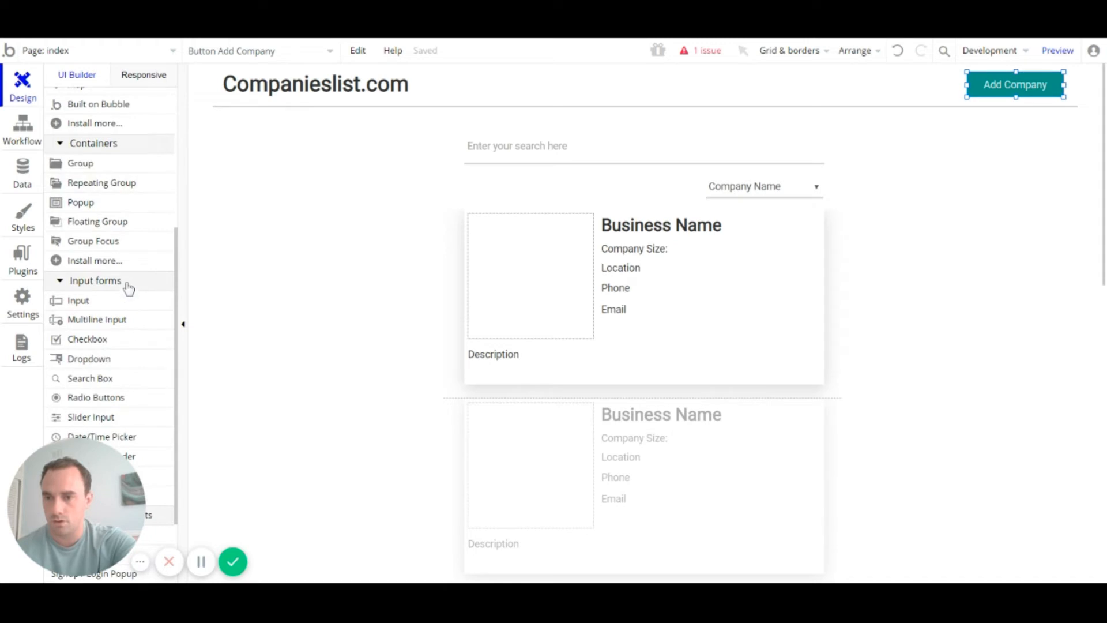
Step: Draw a new Popup A over the centre of the index page
click(102, 207)
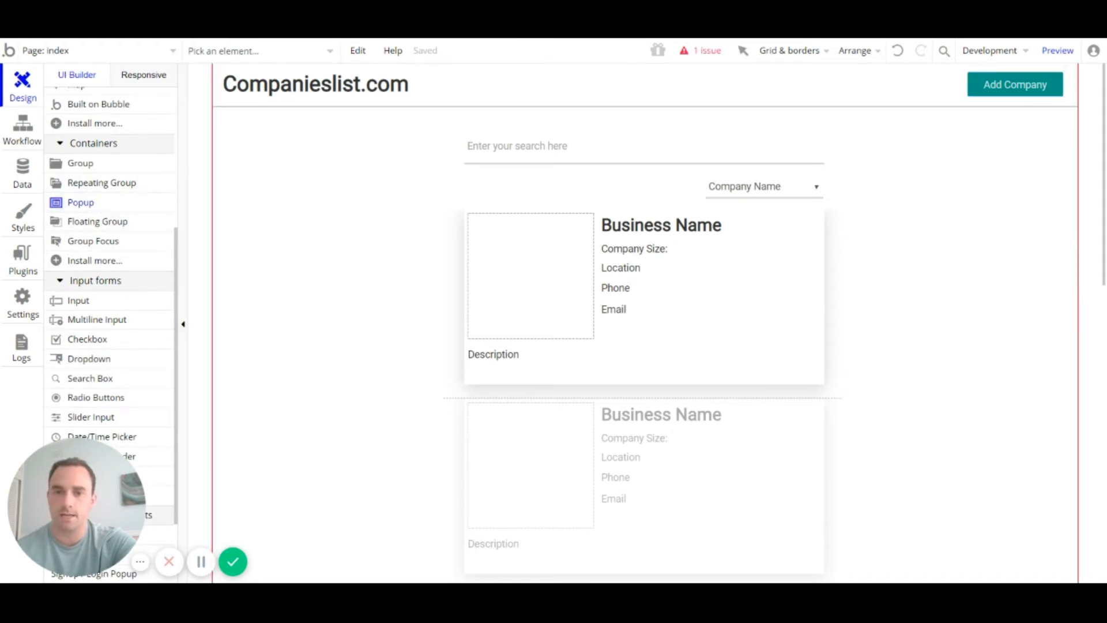
mouse_move(428, 113)
mouse_down()
mouse_move(807, 383)
mouse_move(838, 481)
mouse_up()
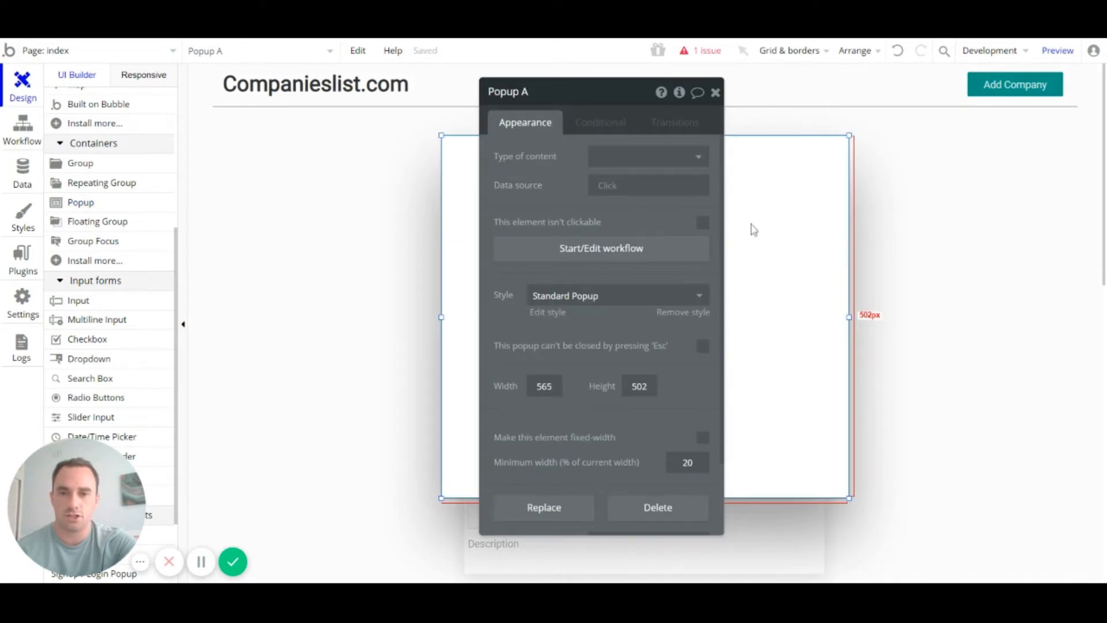
scroll(773, 239, down, 3)
scroll(968, 321, up, 3)
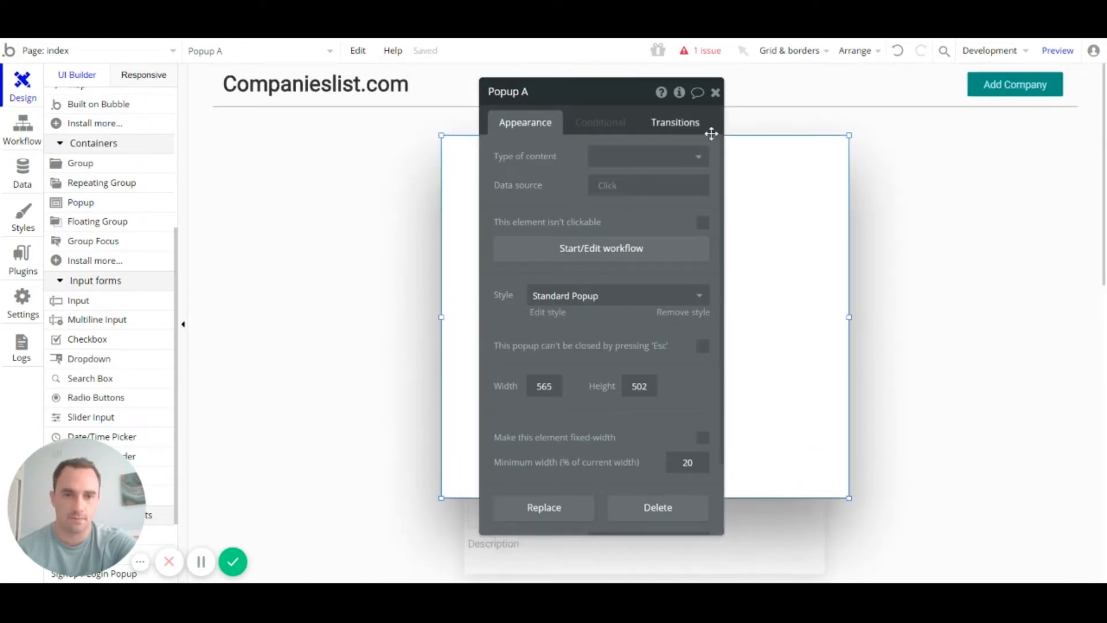
Step: Close the popup's settings, expand the Elements tree, and stretch the popup to about 565×525px
click(715, 94)
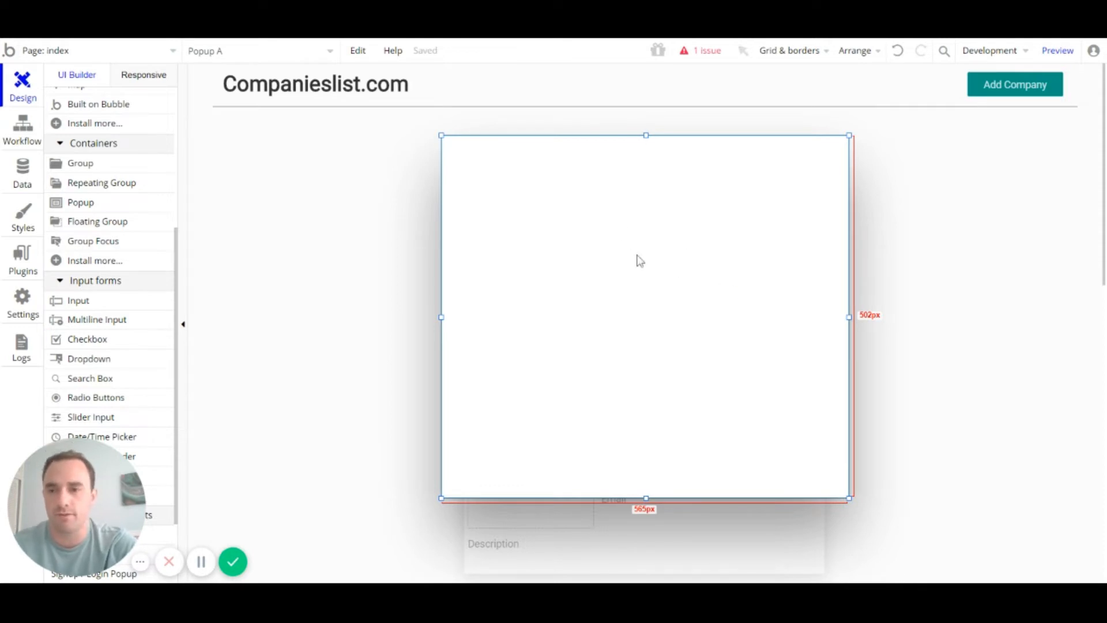
scroll(95, 216, up, 4)
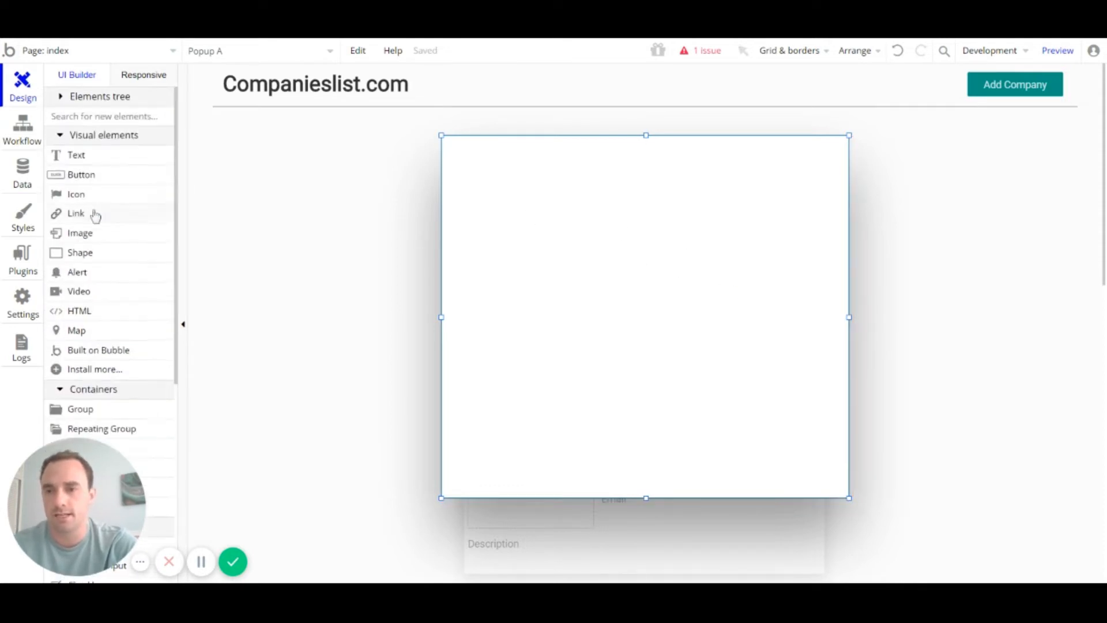
click(119, 99)
mouse_move(72, 155)
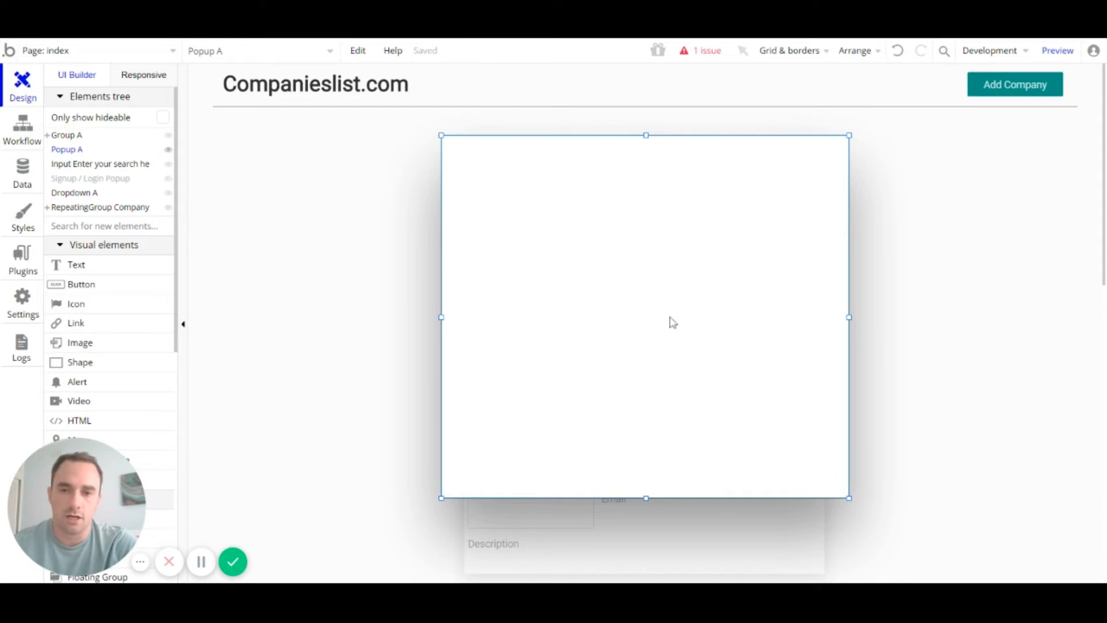
mouse_move(649, 499)
mouse_down()
mouse_move(652, 527)
mouse_move(647, 513)
mouse_up()
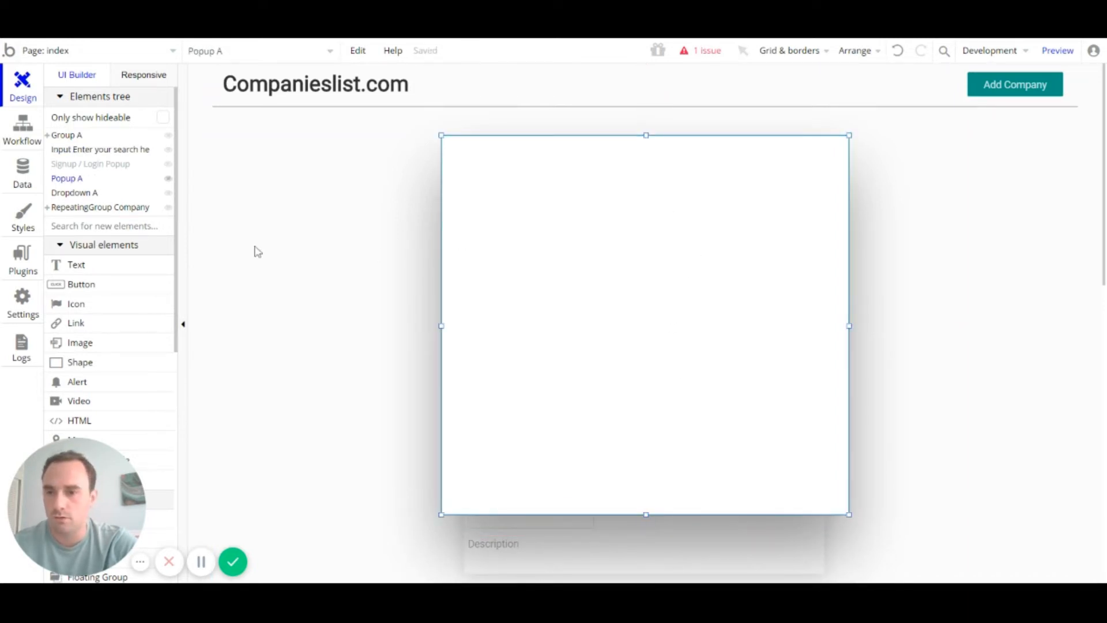
Step: Add a popup text reading 'Add your company information' styled Heading 3 Light Centered
click(107, 267)
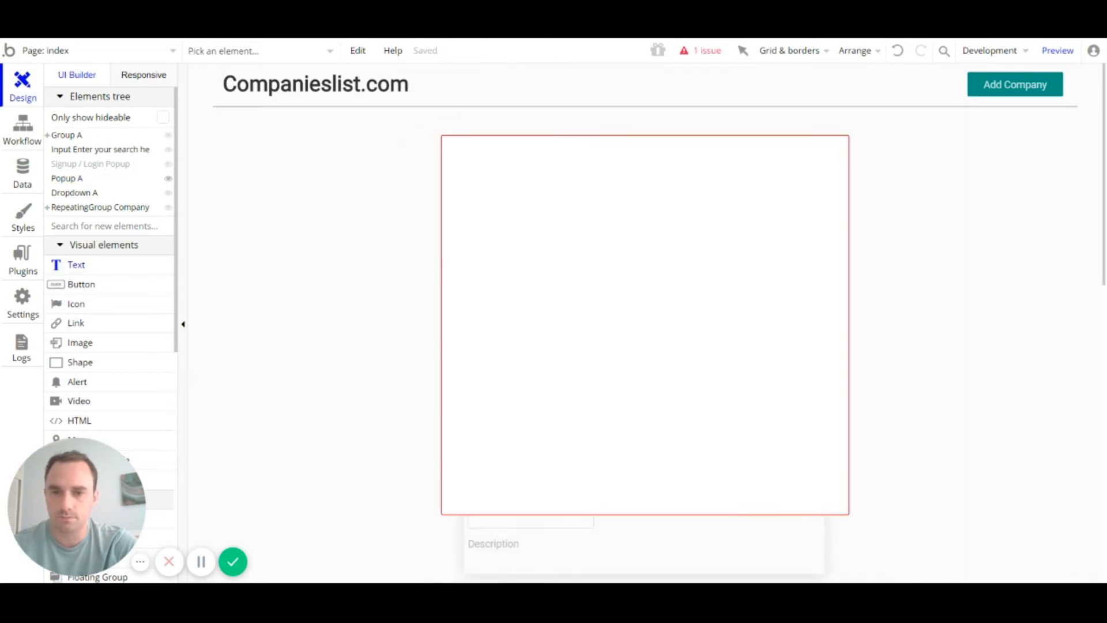
drag(459, 143, 698, 178)
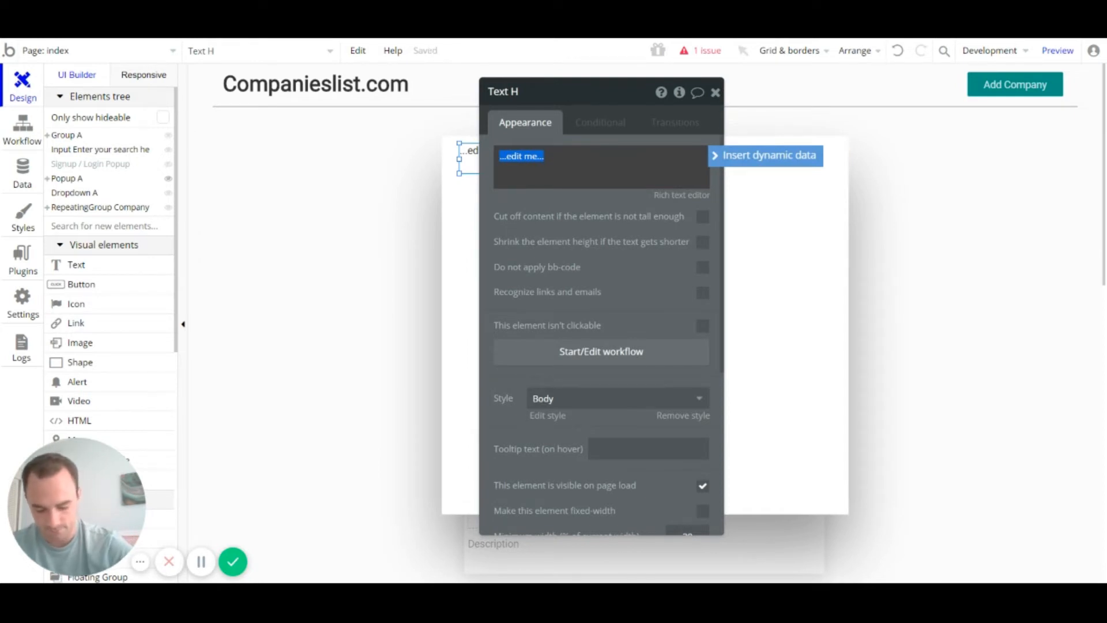
text(A)
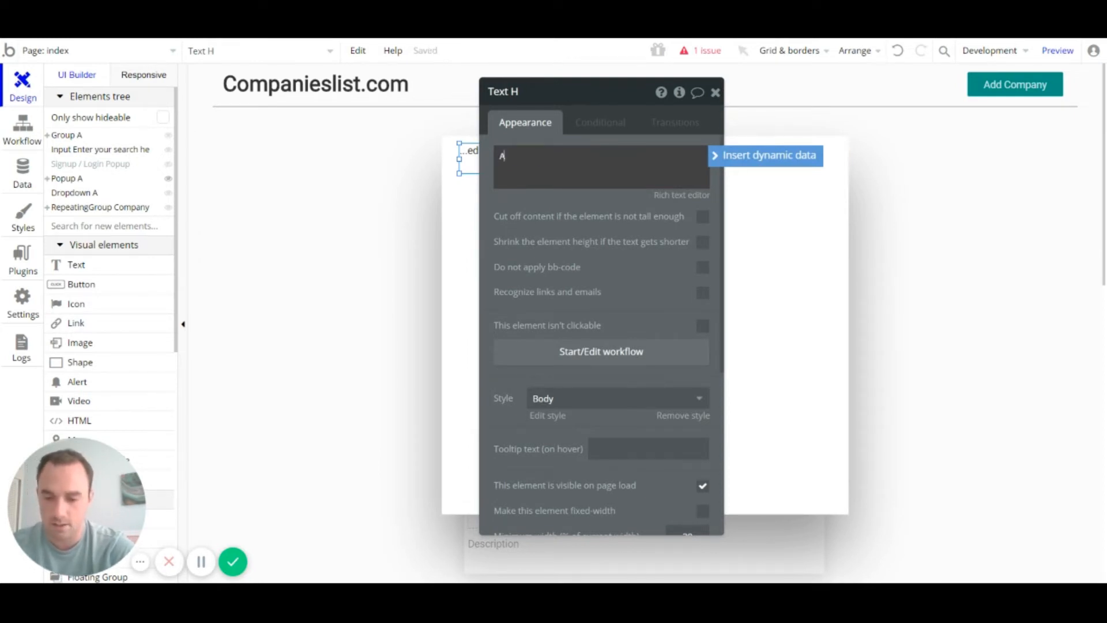
text(dd you)
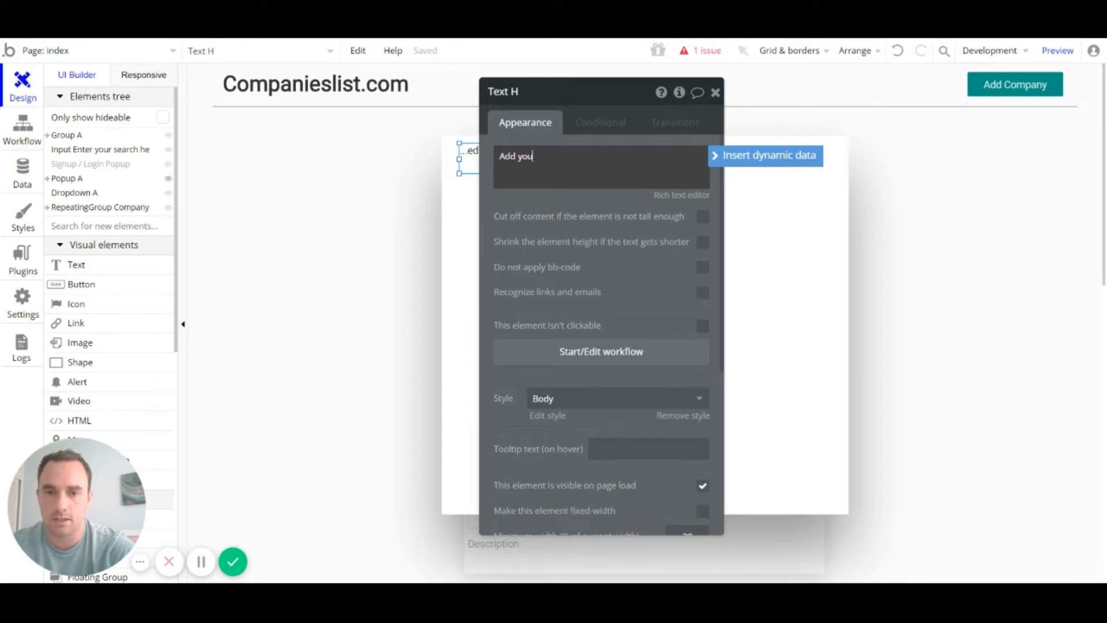
text(r com)
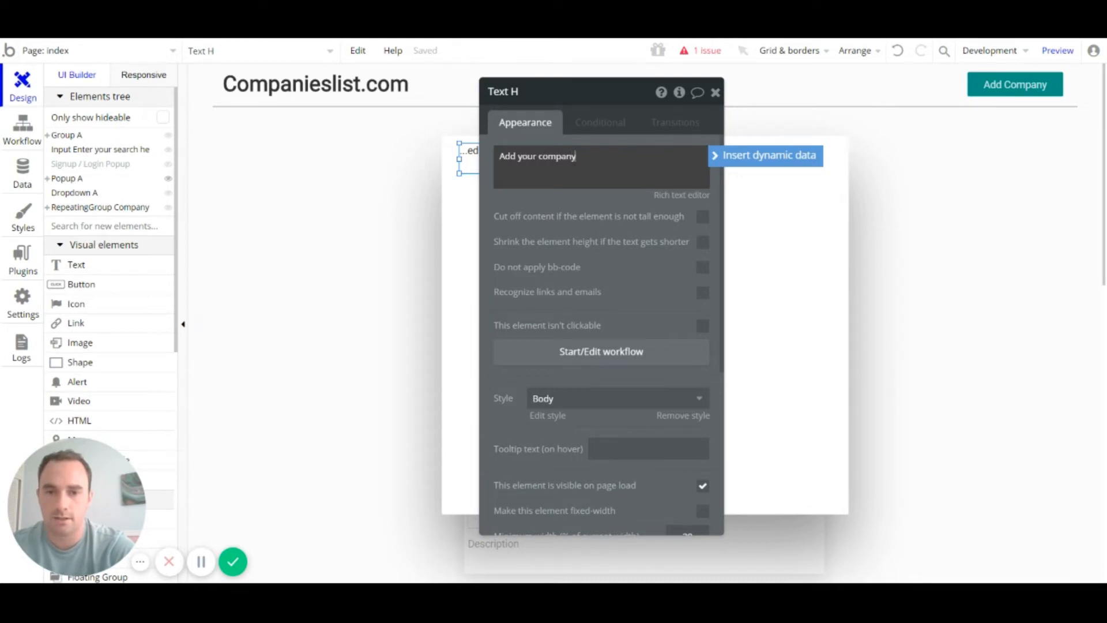
text(pany informa)
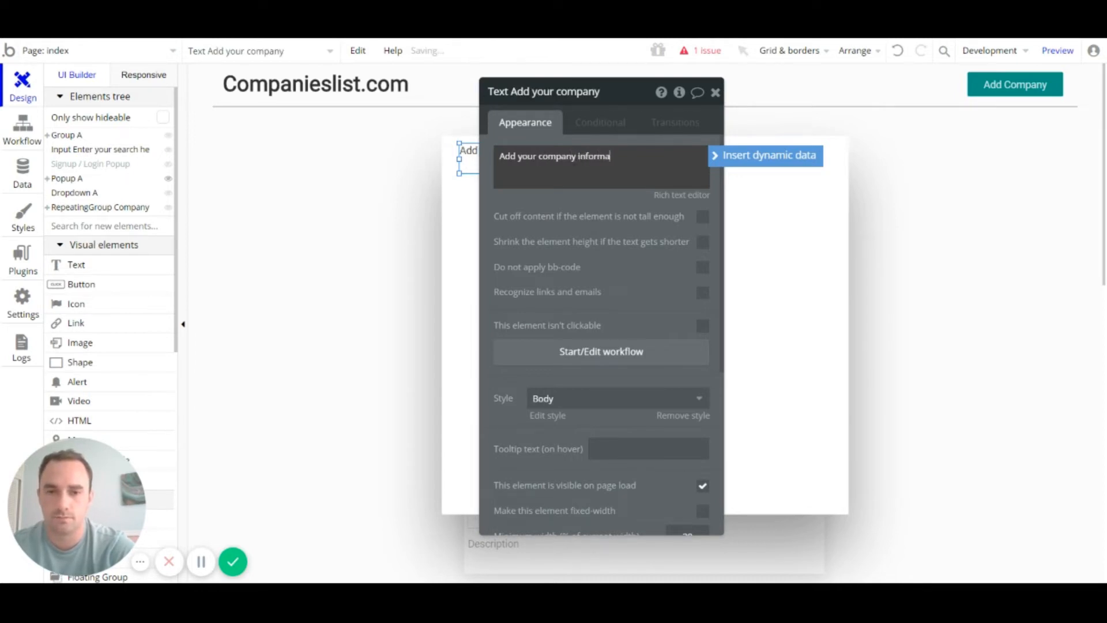
text(tion)
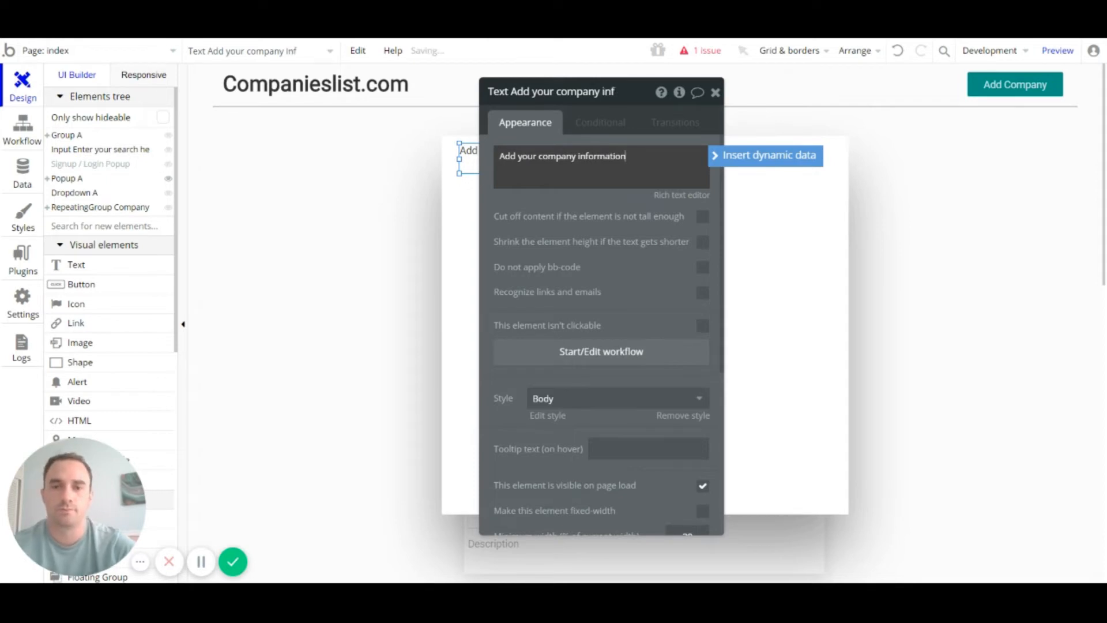
click(590, 403)
scroll(590, 495, down, 6)
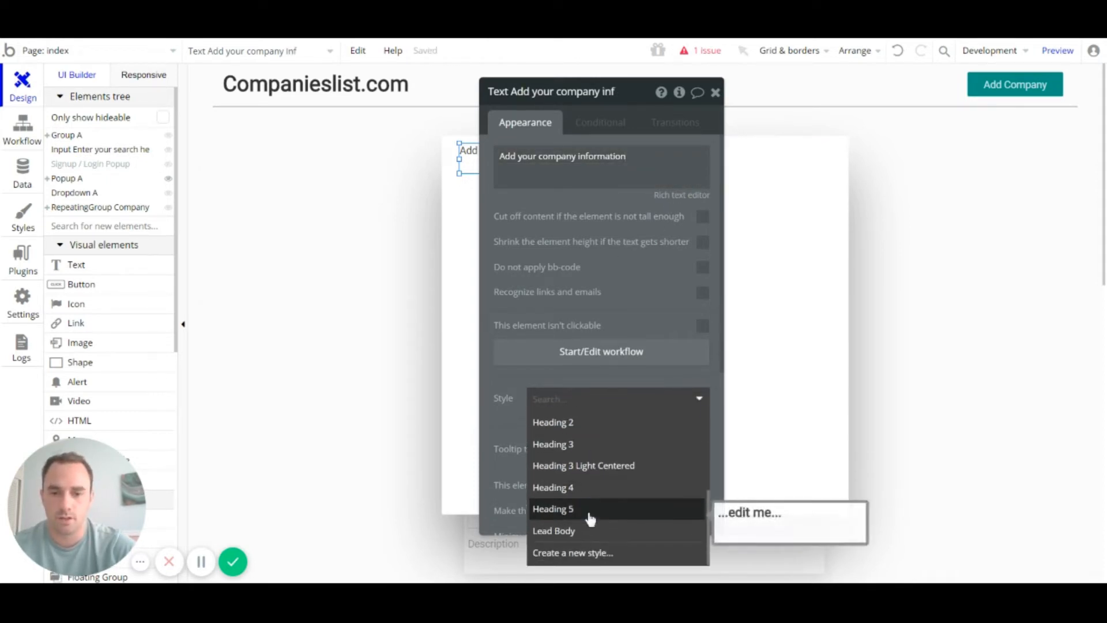
click(592, 465)
click(715, 92)
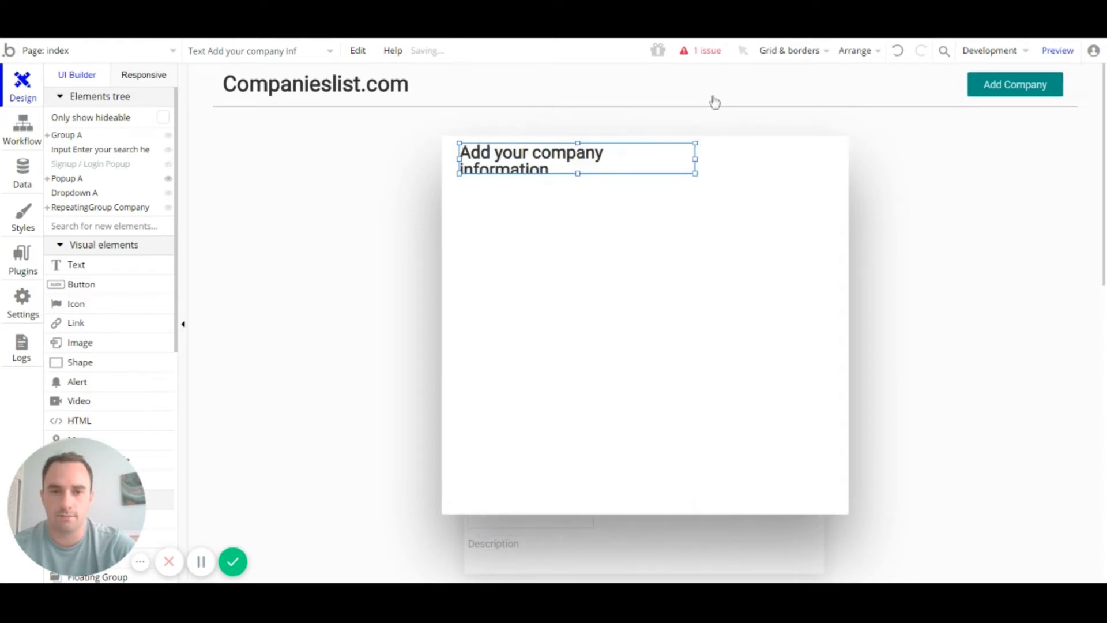
Step: Widen the heading to about 522px on one line and settle it 30px below the popup top
drag(694, 157, 842, 162)
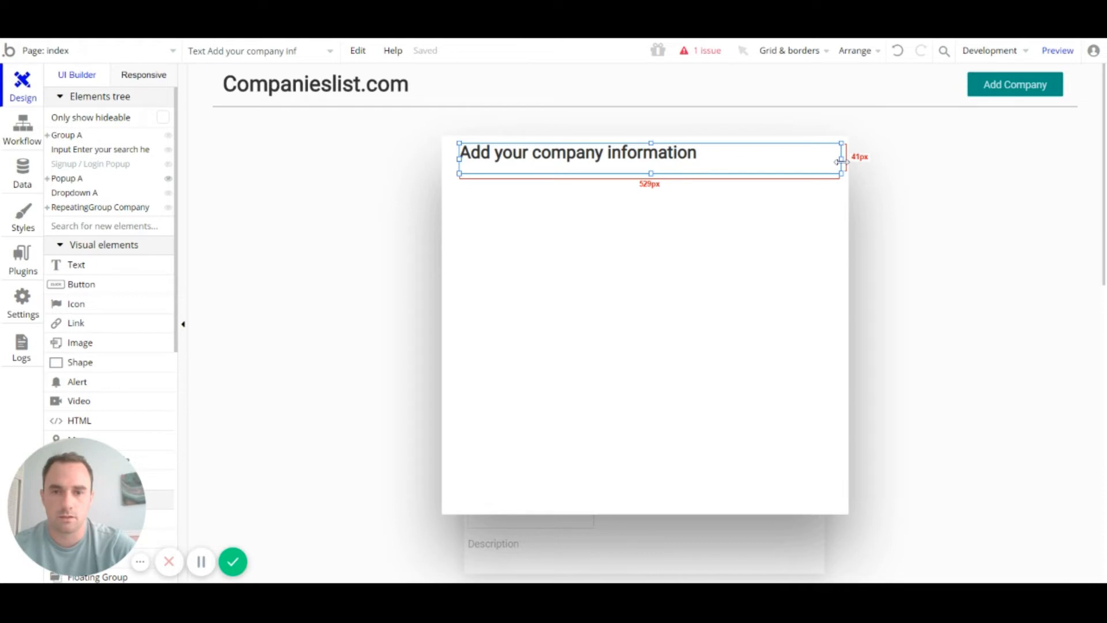
drag(842, 162, 834, 161)
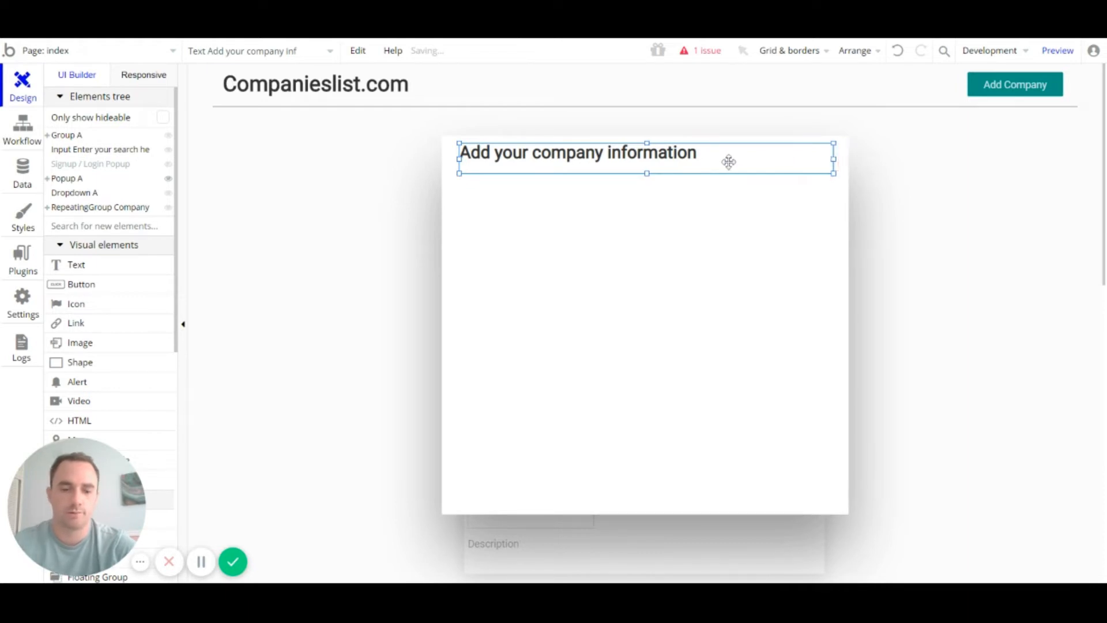
key(Down)
key(Down)
key(Down)
key(Down)
key(Down)
key(Down)
key(Down)
key(Down)
key(Down)
key(Down)
key(Down)
key(Down)
key(Down)
key(Down)
key(Down)
key(Down)
key(Down)
key(Down)
key(Down)
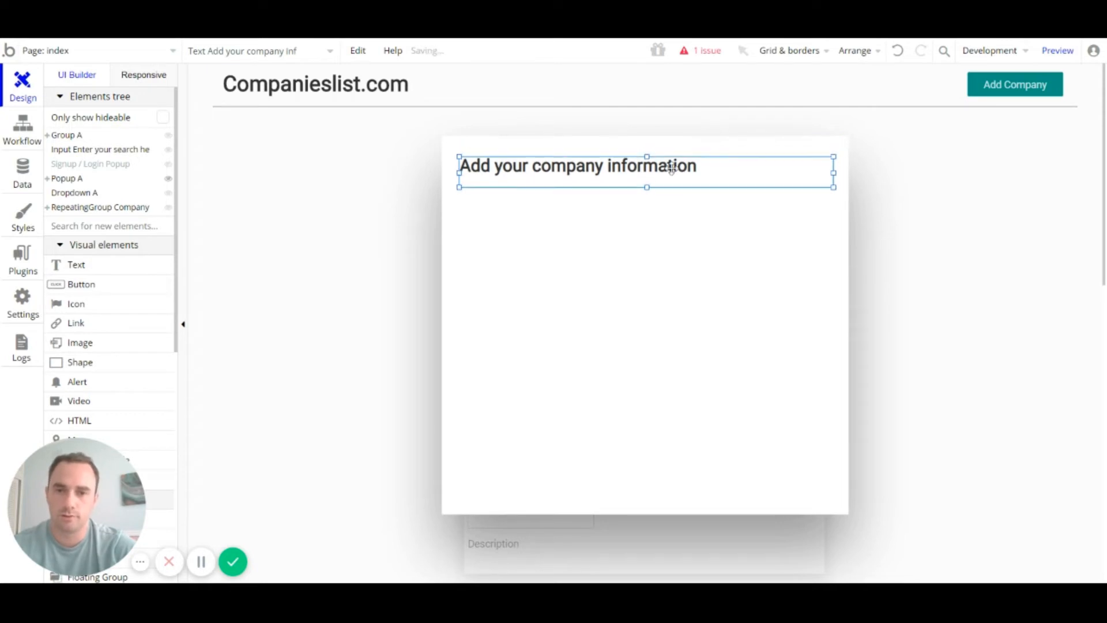
key(Down)
key(Down)
key(Down)
key(Up)
key(Up)
key(Up)
key(Up)
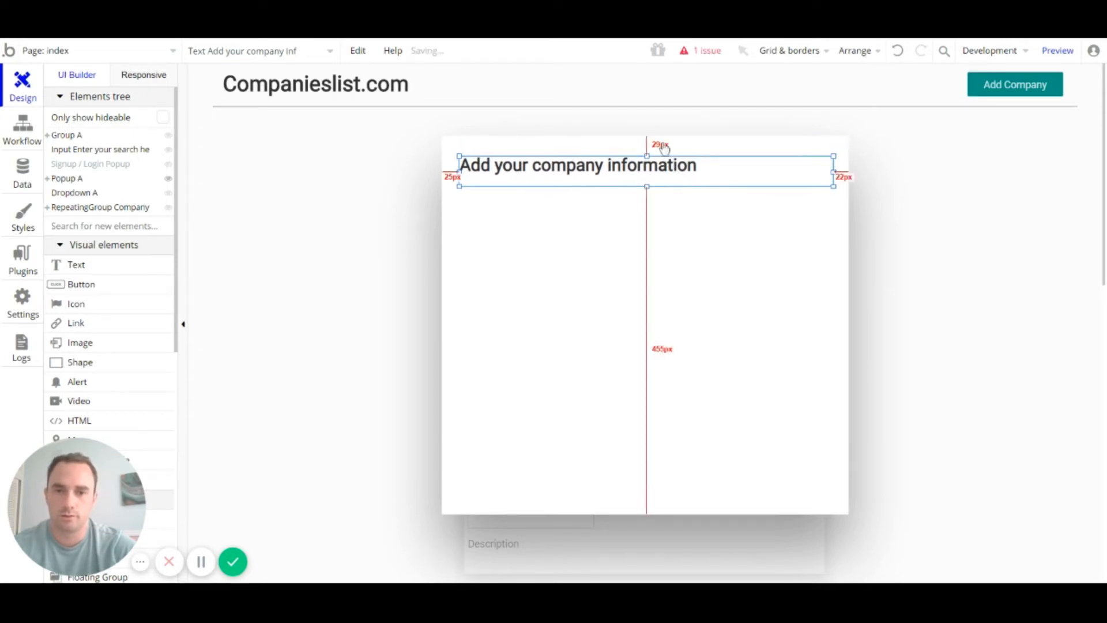
key(Down)
key(alt)
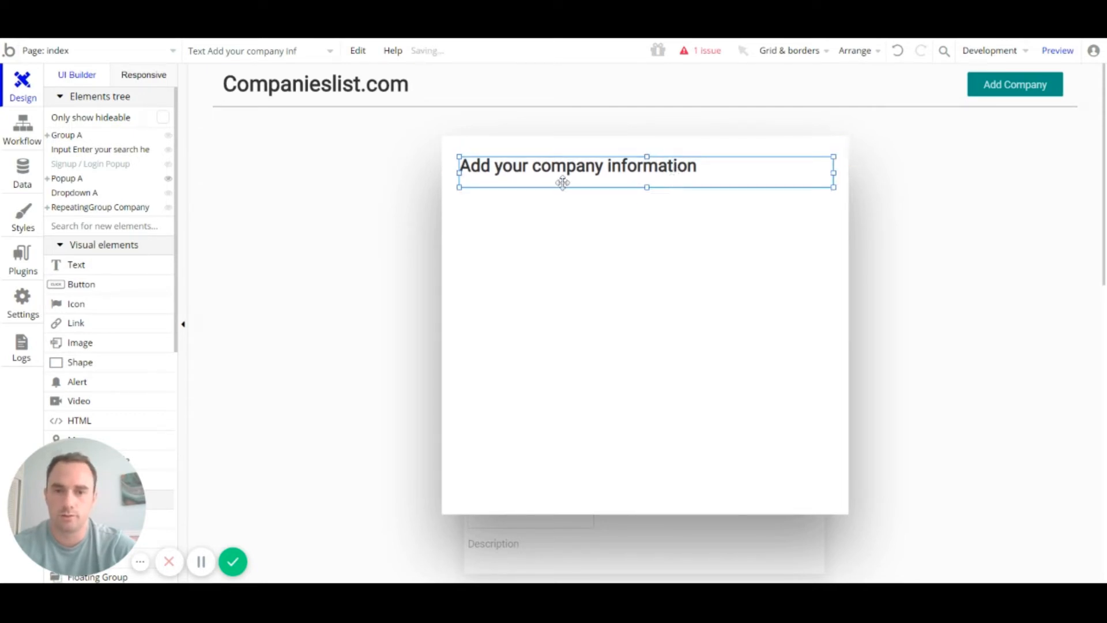
key(alt)
drag(647, 187, 647, 183)
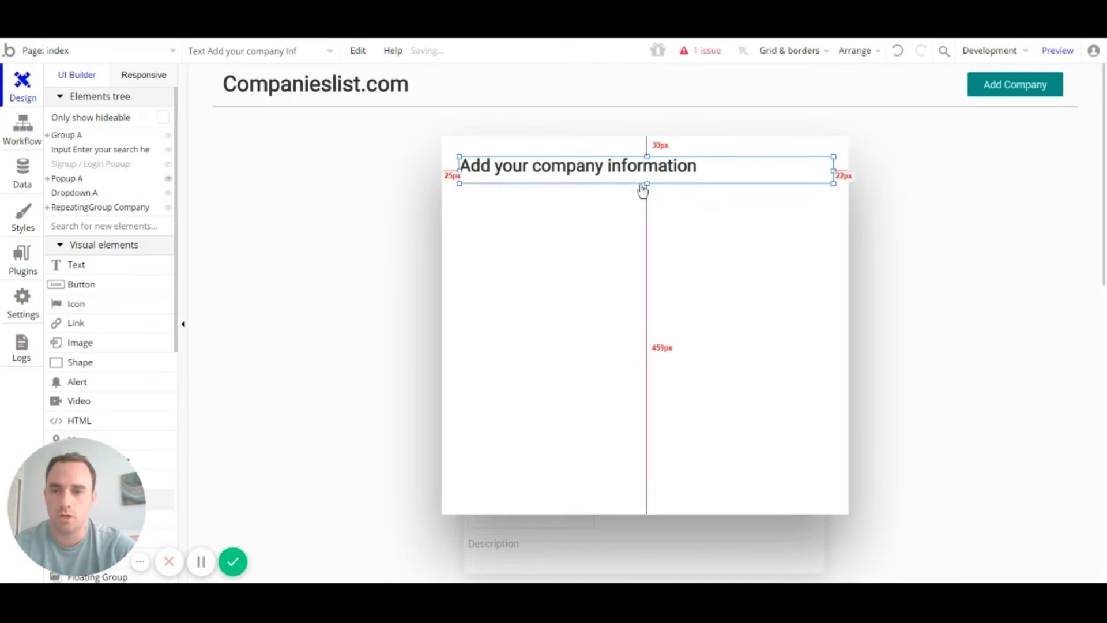
click(85, 304)
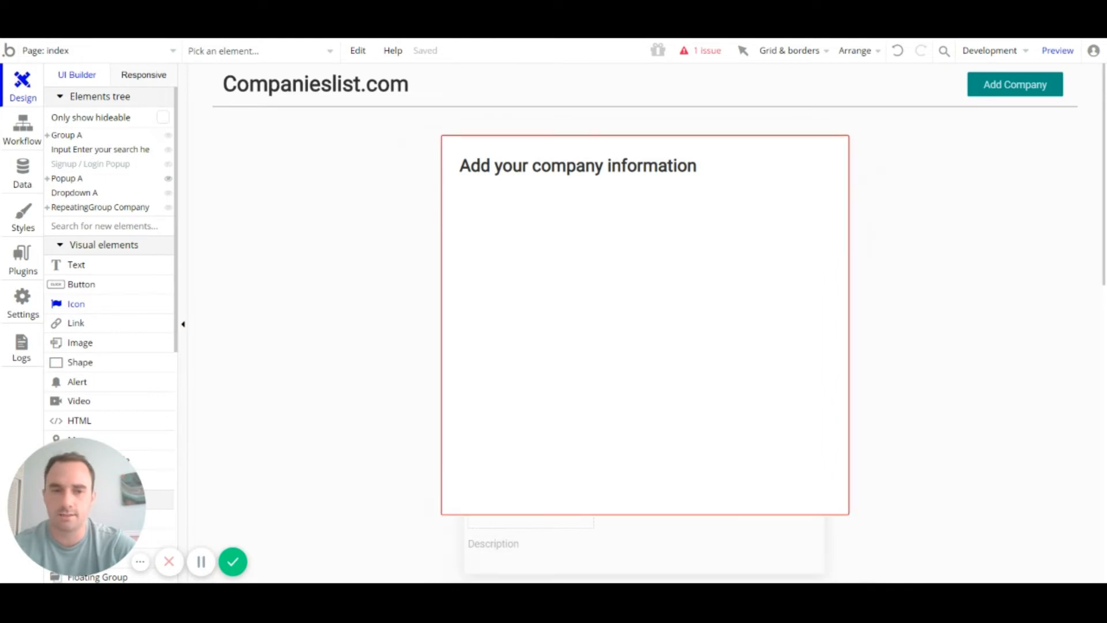
Step: Place a close X icon at the popup's top-right and size it 20 by 20 pixels
drag(819, 141, 843, 166)
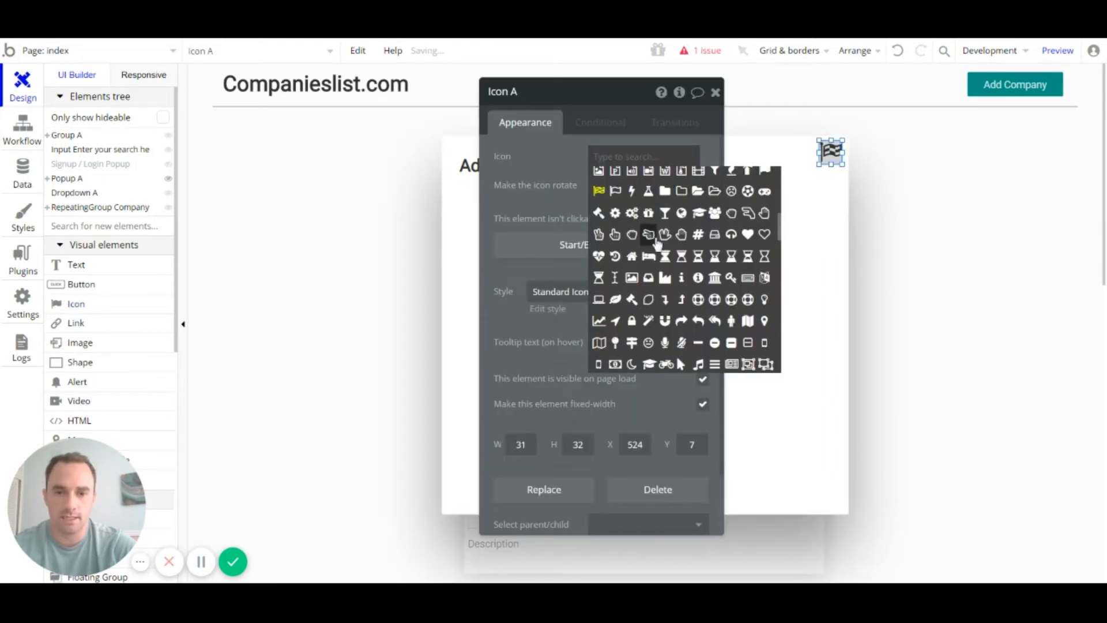
scroll(668, 280, down, 5)
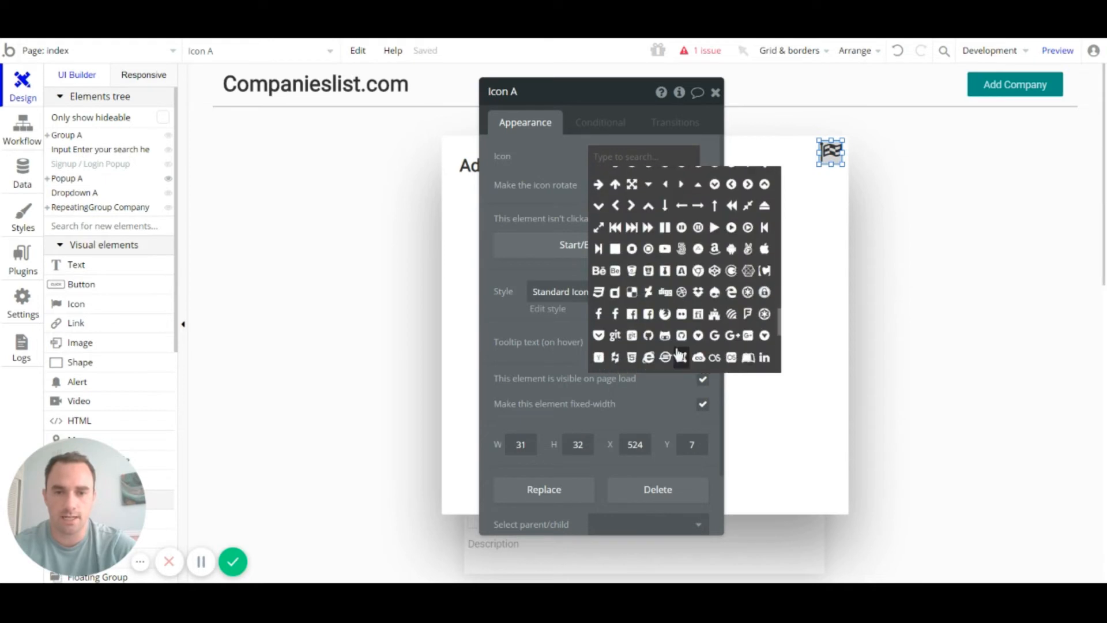
scroll(673, 334, down, 6)
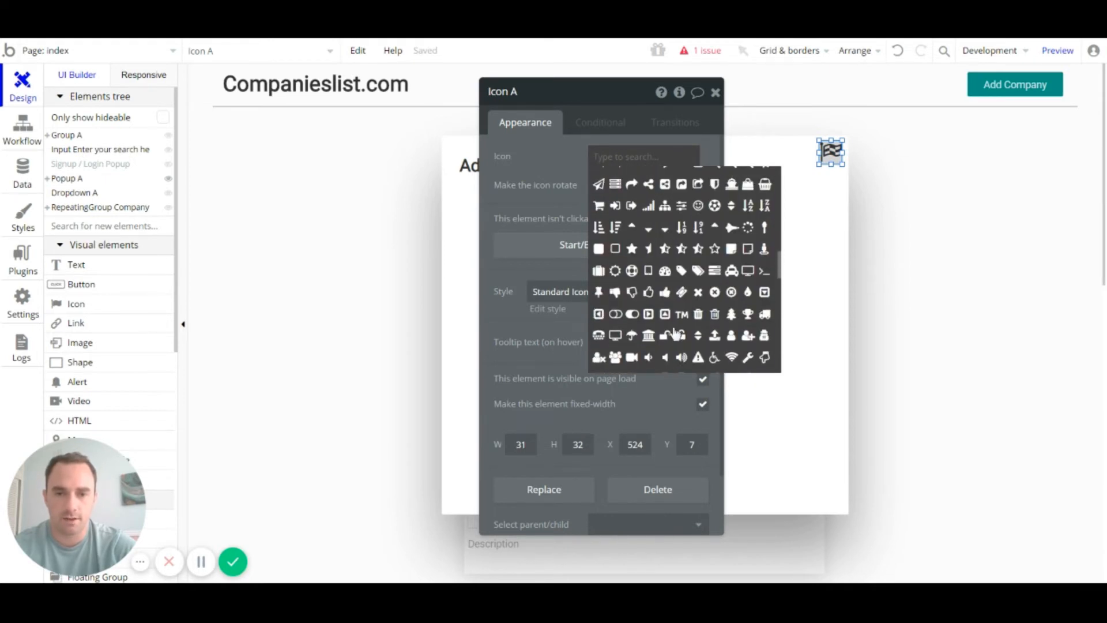
scroll(677, 318, up, 10)
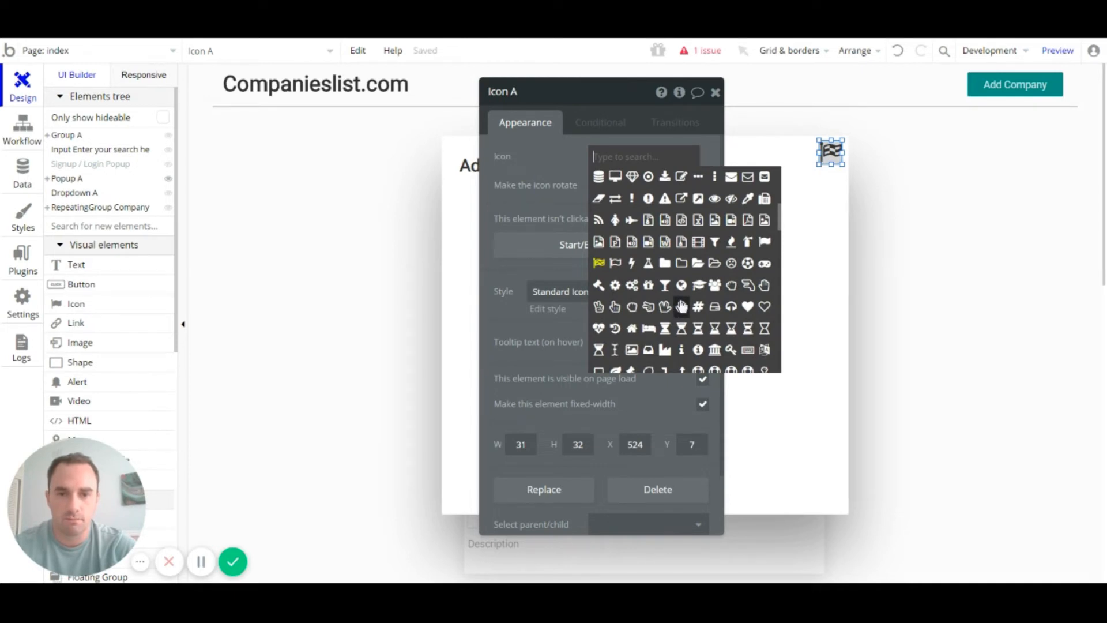
scroll(681, 306, up, 5)
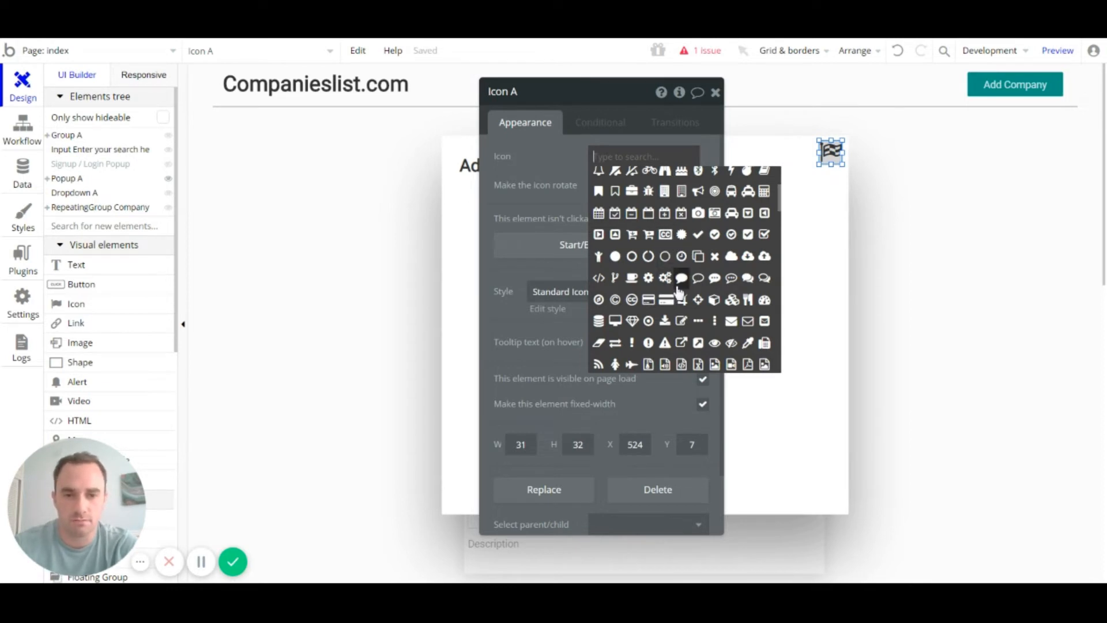
click(715, 258)
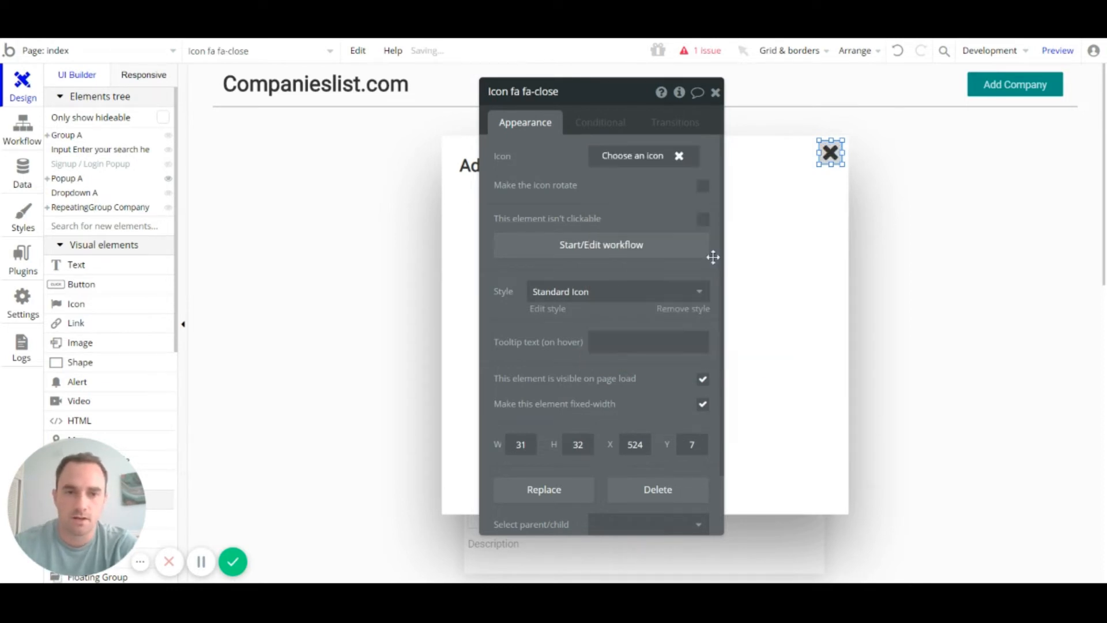
double_click(520, 445)
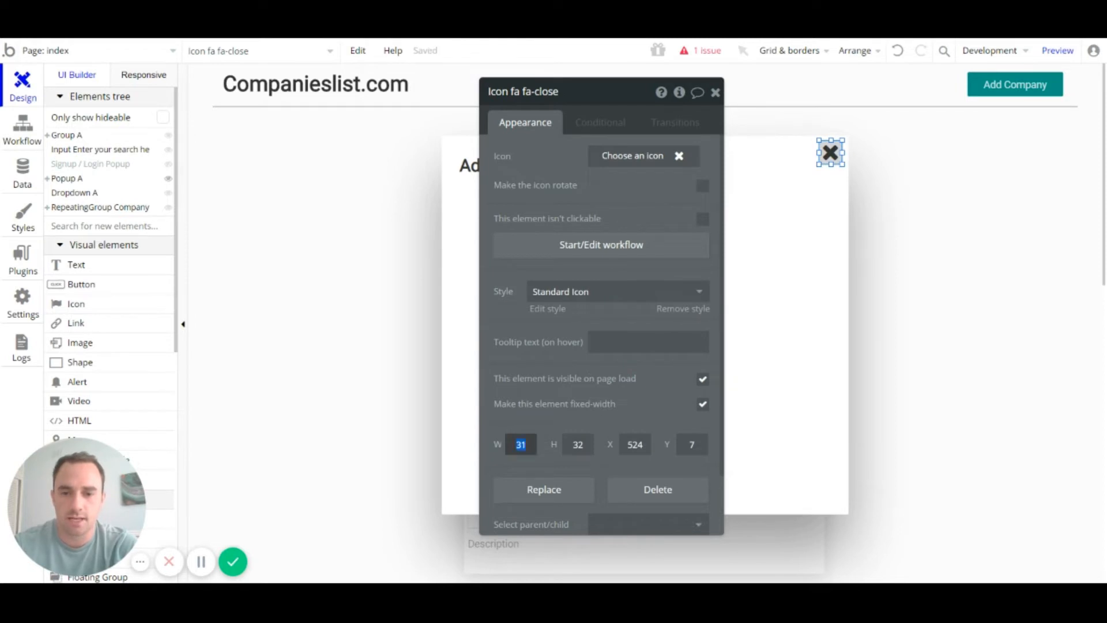
text(20)
click(578, 445)
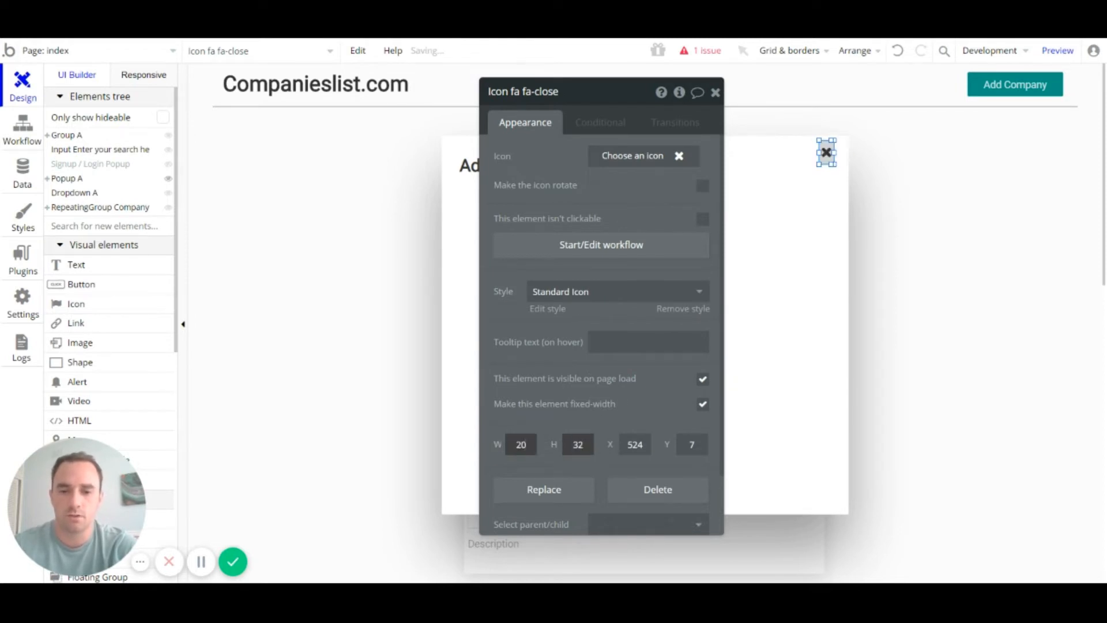
text(20)
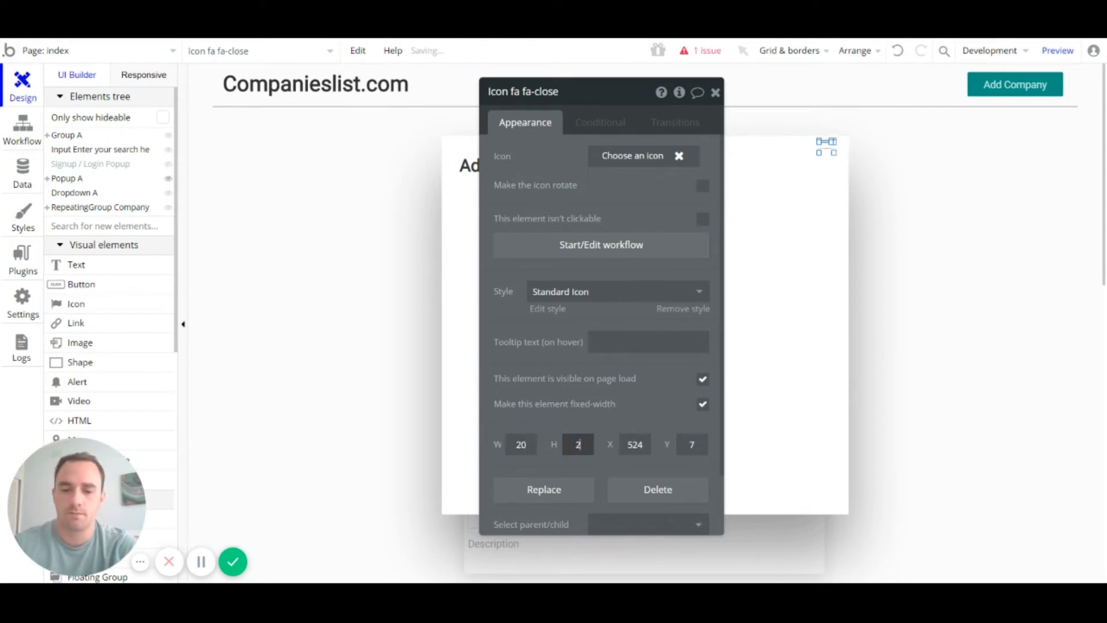
click(715, 93)
Step: Nudge the X icon right and 2px up to tuck it into the popup's corner
click(731, 215)
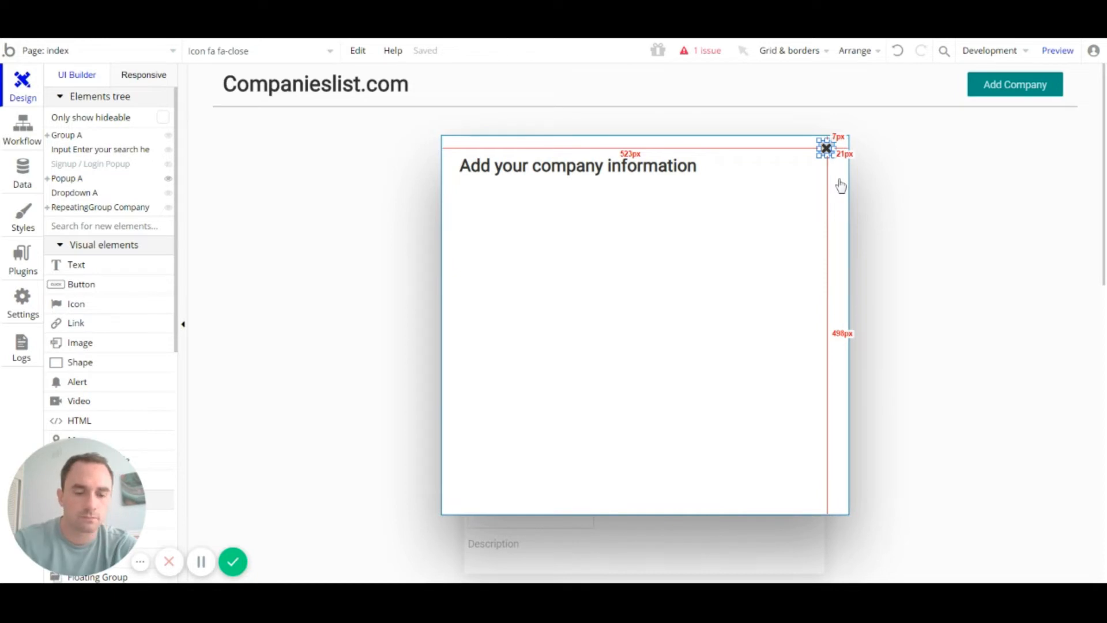
click(823, 149)
double_click(826, 149)
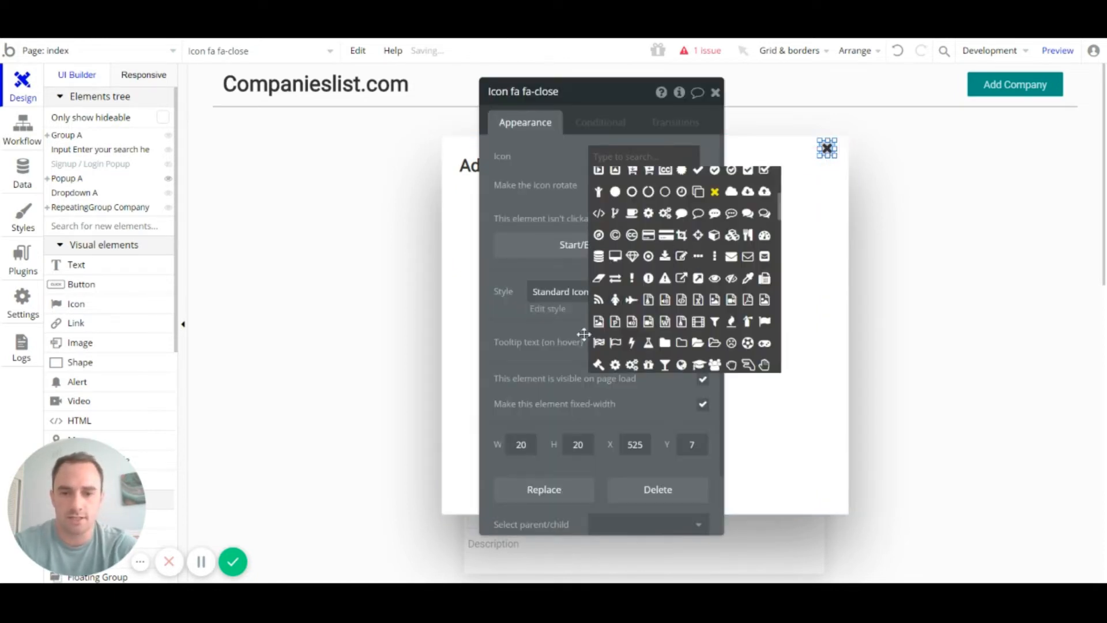
click(568, 322)
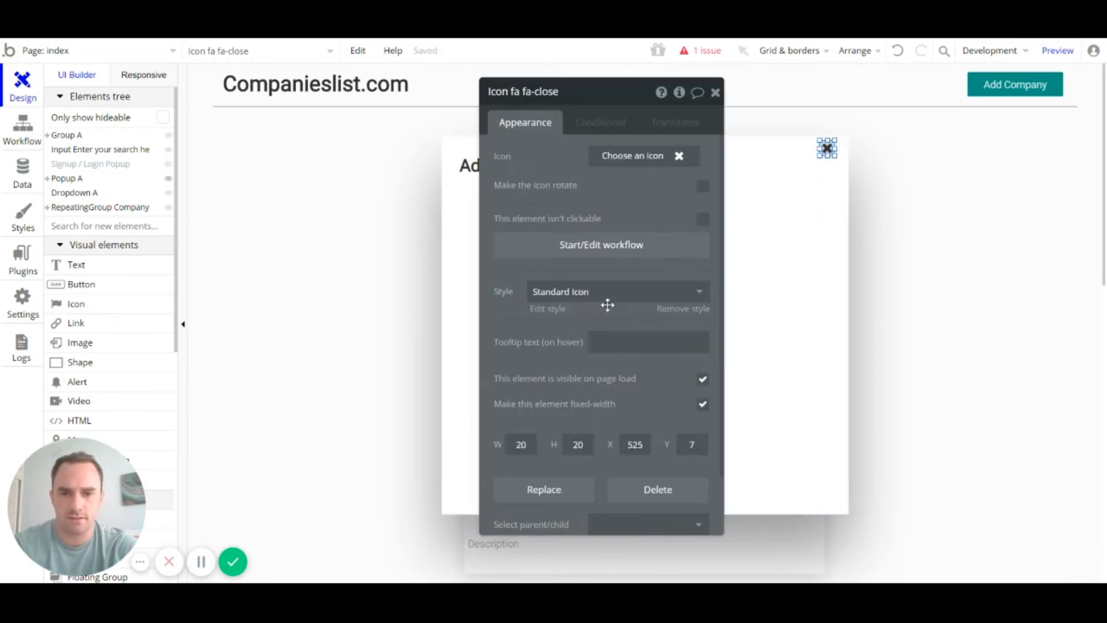
click(715, 92)
click(801, 182)
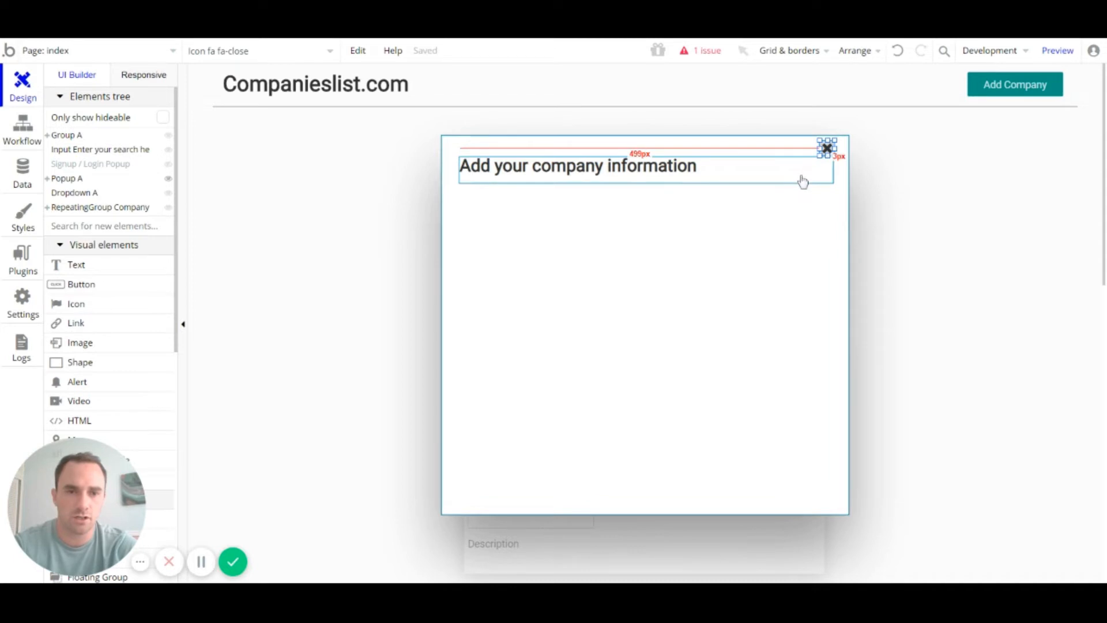
click(827, 149)
key(Right)
key(Right)
key(Right)
key(Right)
key(Right)
key(Right)
key(Right)
key(Right)
key(Right)
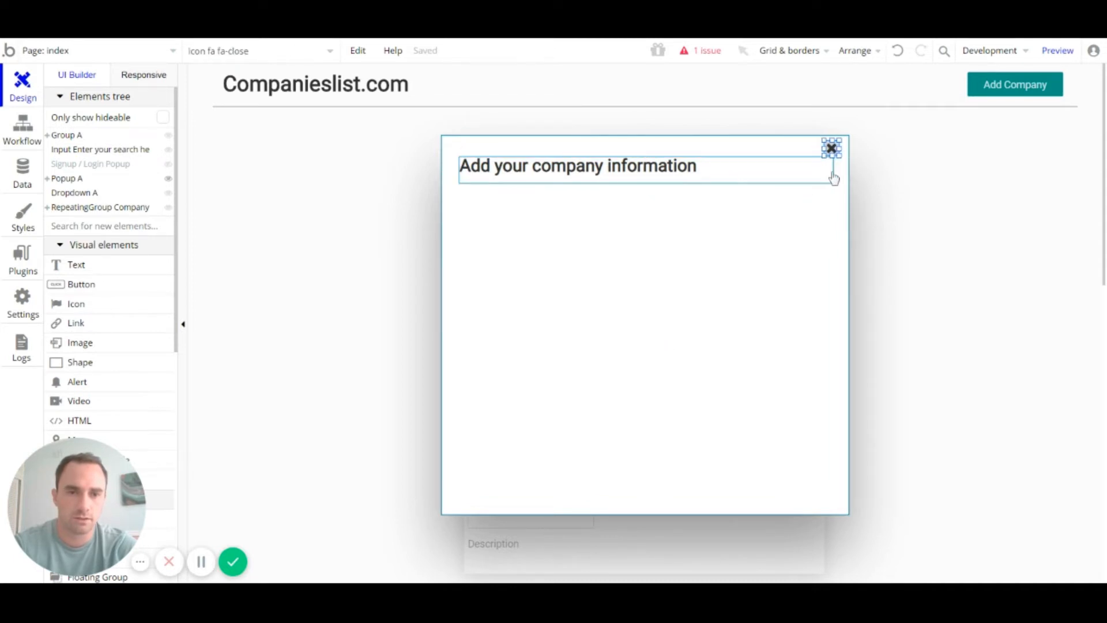
click(838, 211)
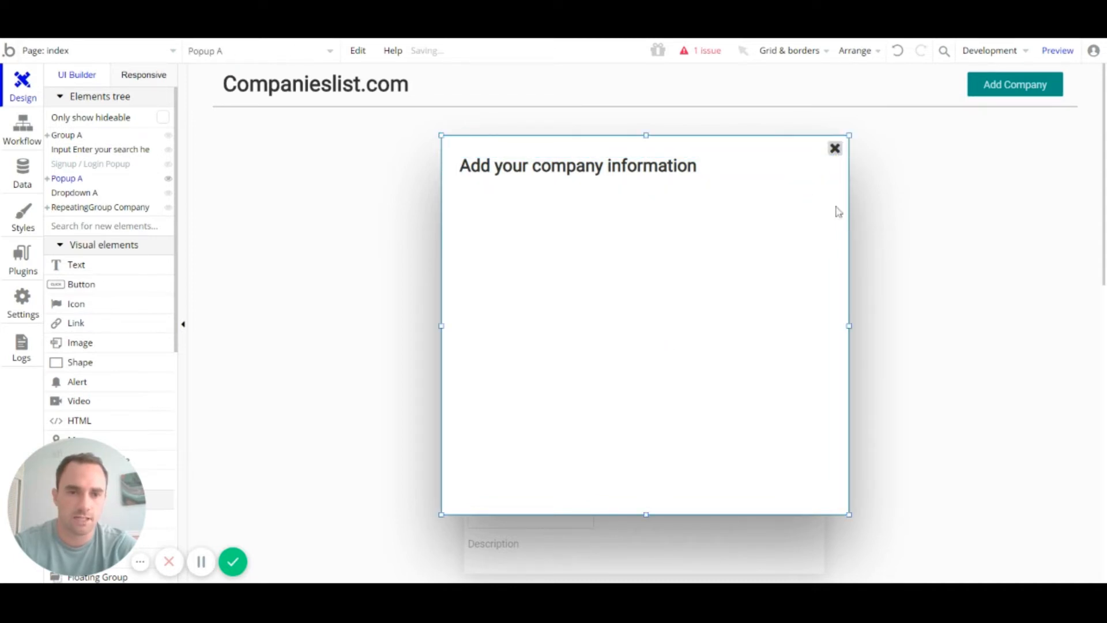
click(835, 149)
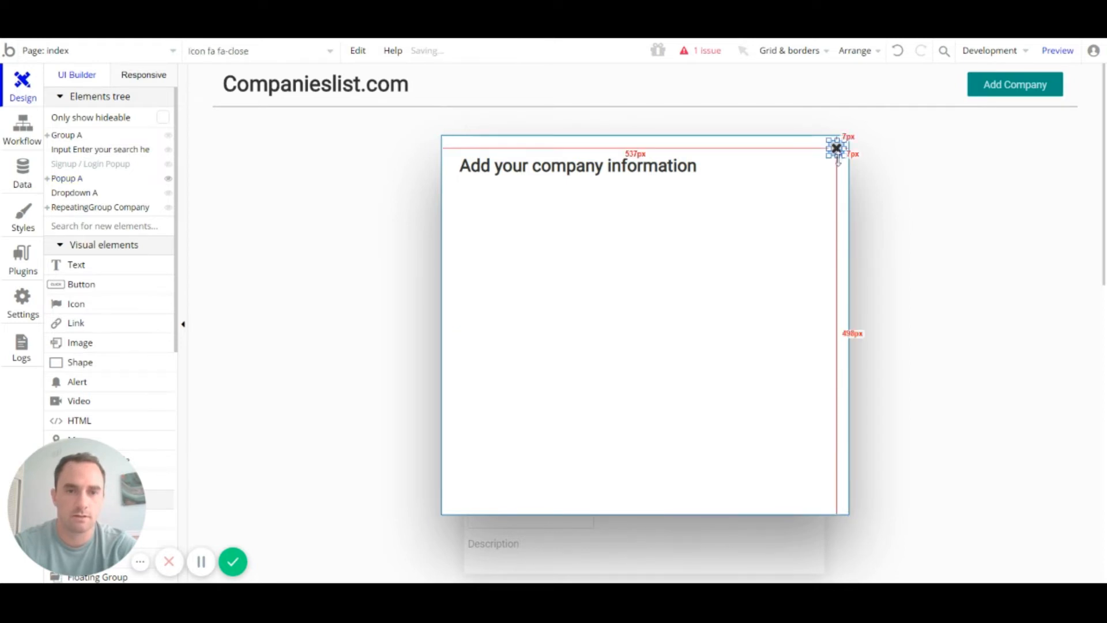
key(Up)
key(Up)
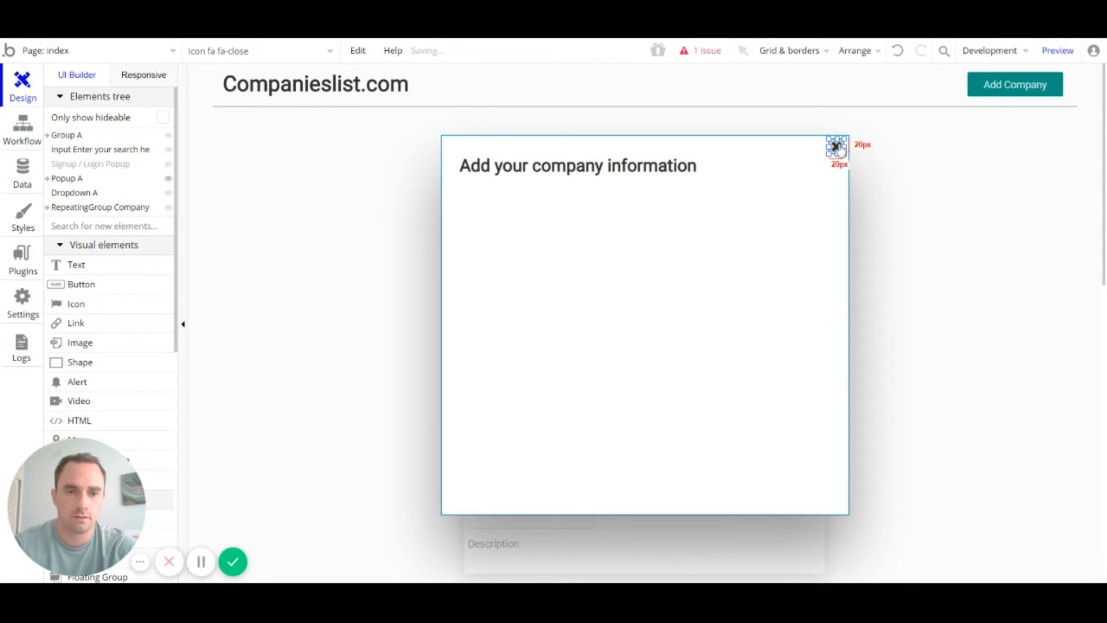
click(839, 173)
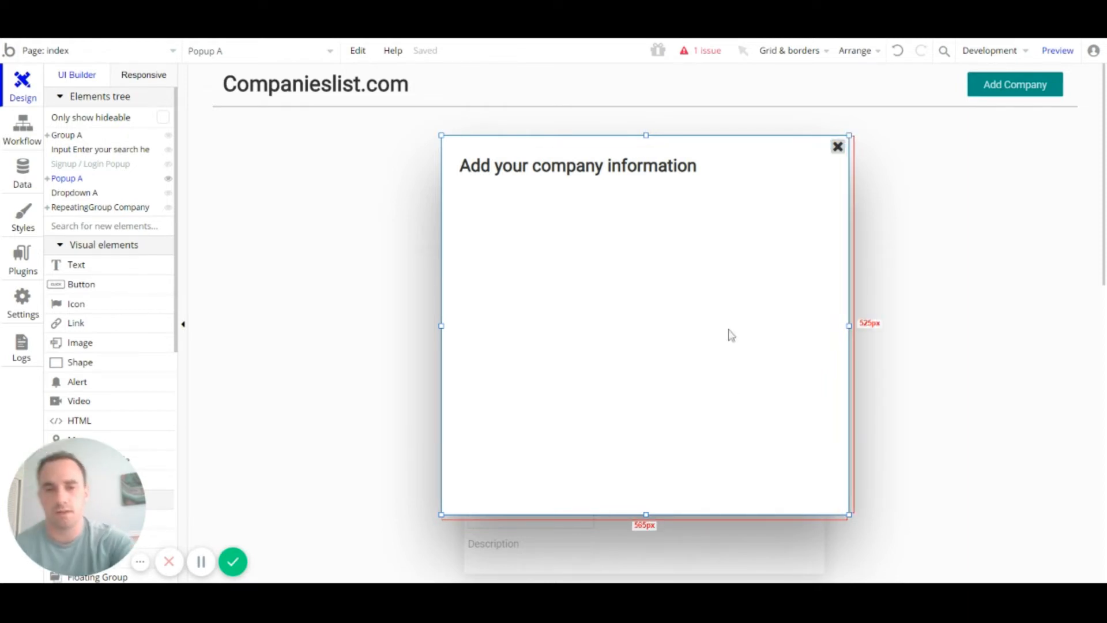
Step: Shrink the title text's height to 28px and pick Picture Uploader from the Input forms elements
click(703, 180)
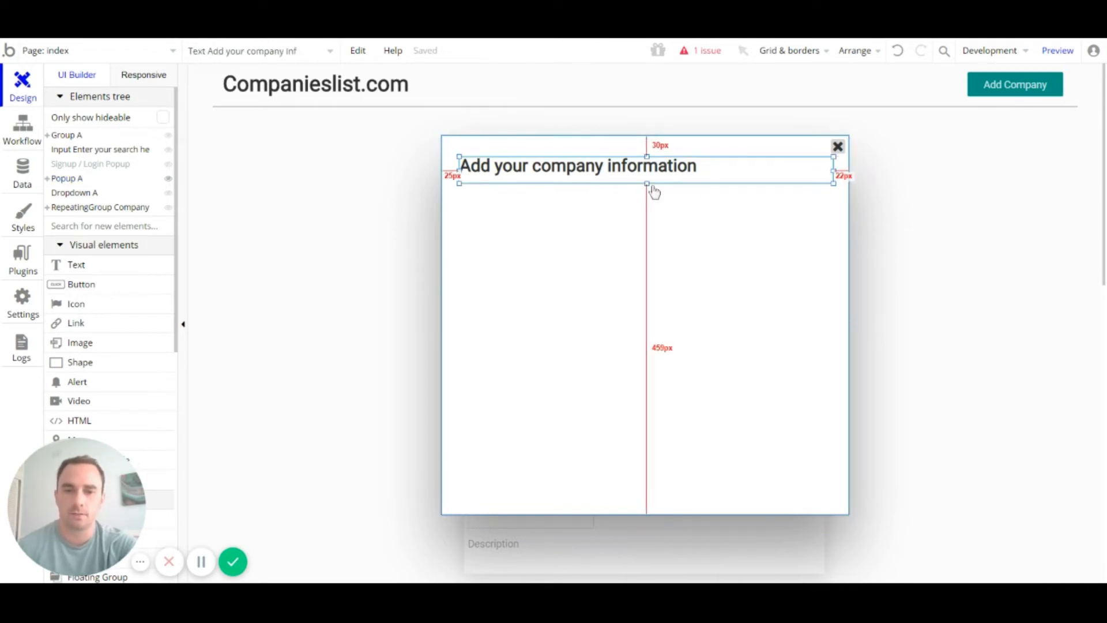
drag(647, 183, 648, 181)
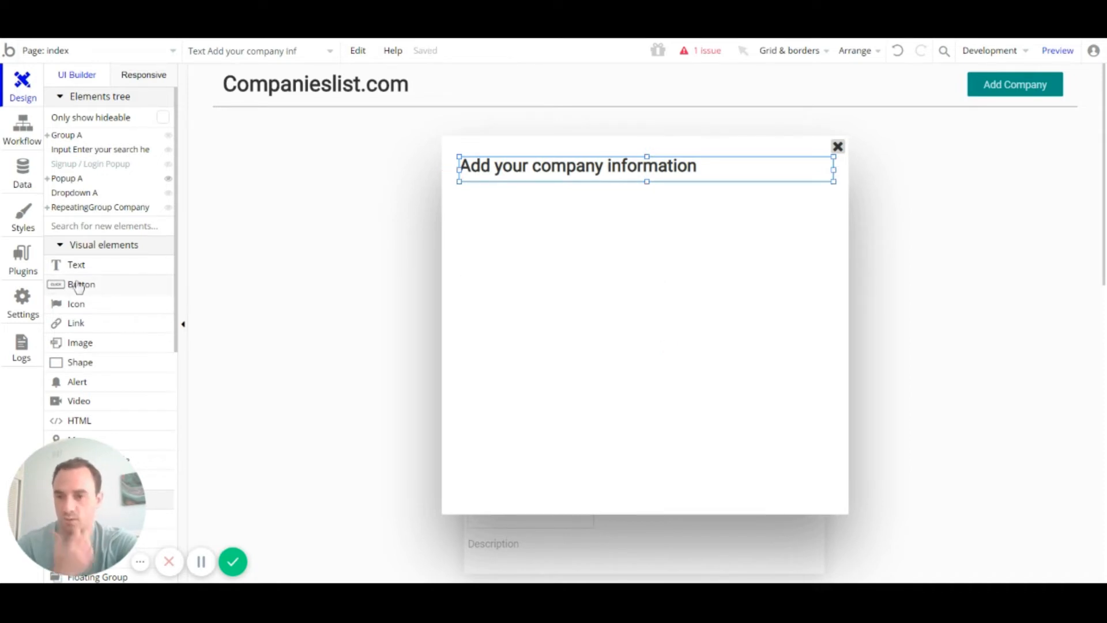
scroll(121, 291, down, 5)
scroll(123, 295, down, 2)
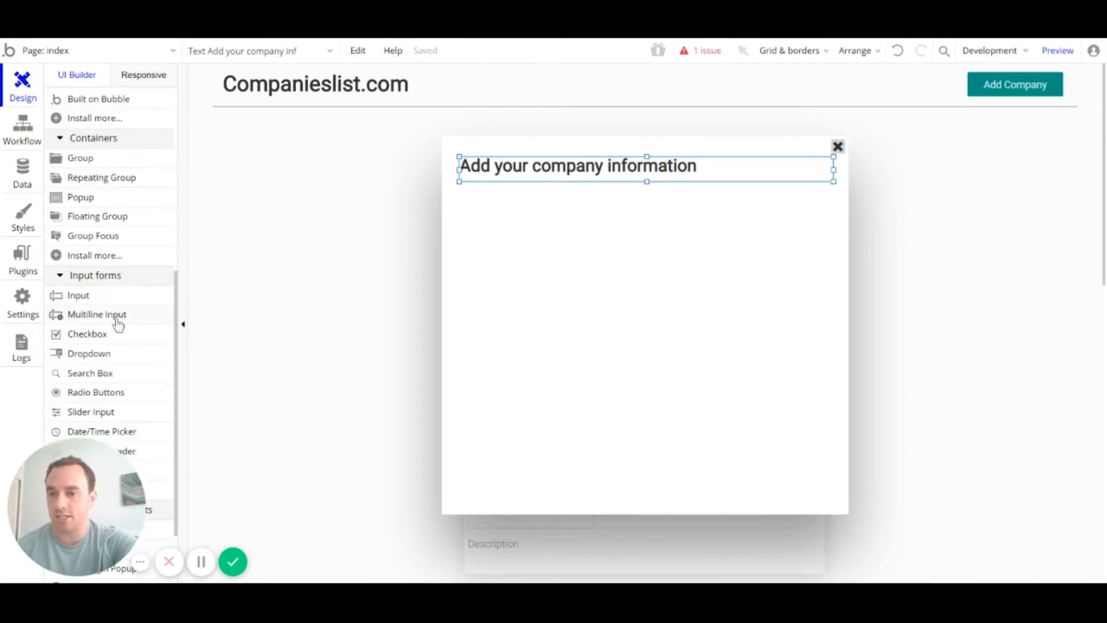
scroll(136, 265, down, 3)
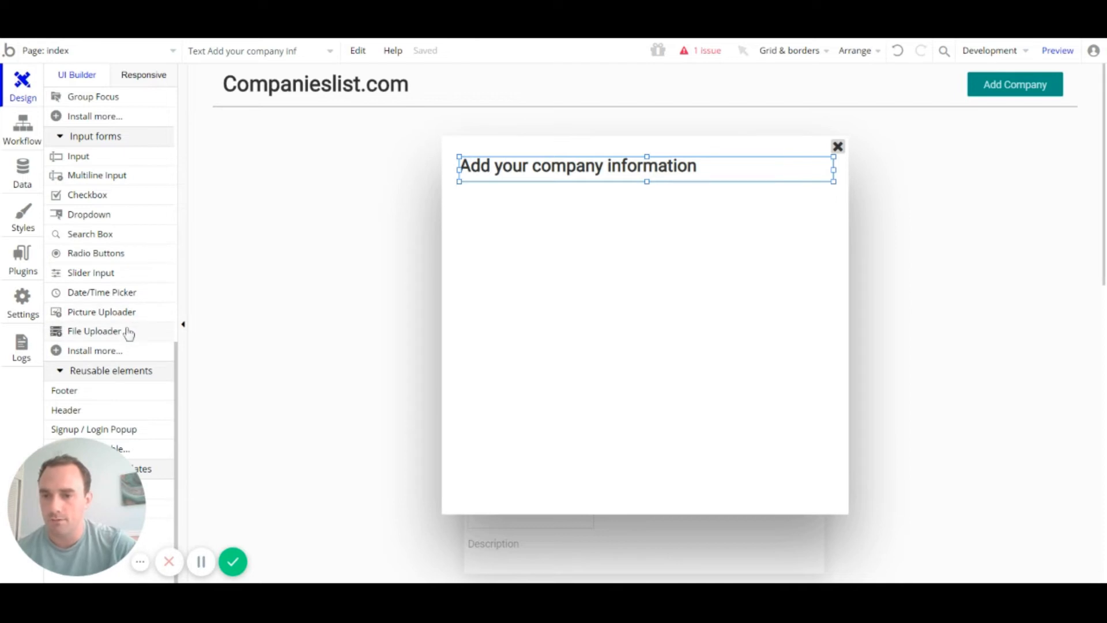
click(95, 312)
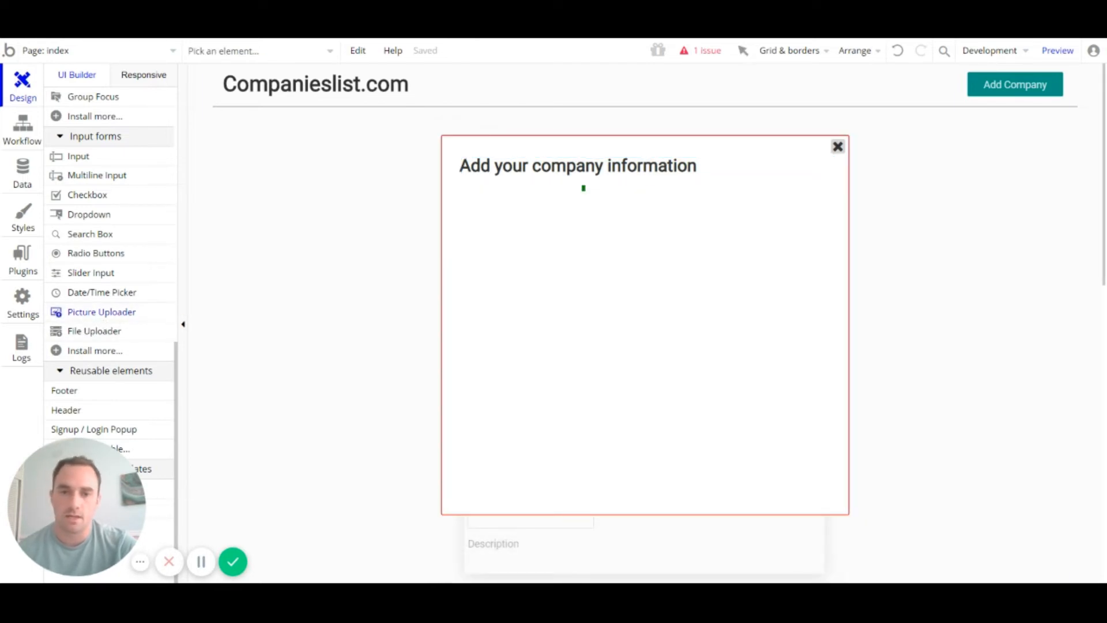
Step: Draw a picture uploader below the popup title and set its width and height to 175
drag(584, 188, 717, 302)
drag(654, 241, 648, 239)
click(497, 253)
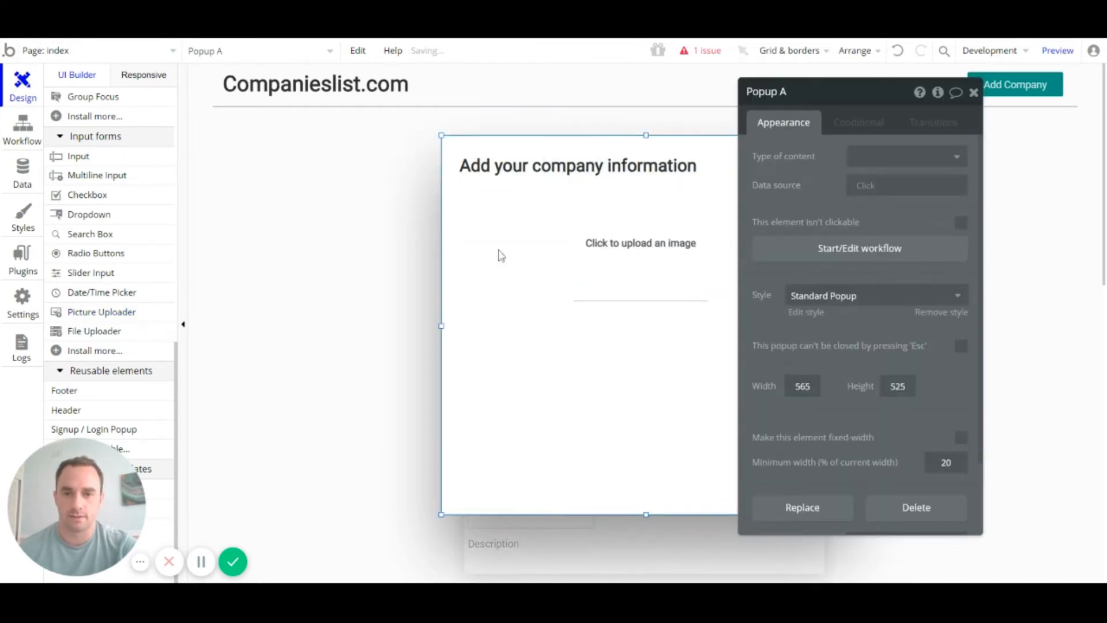
click(634, 243)
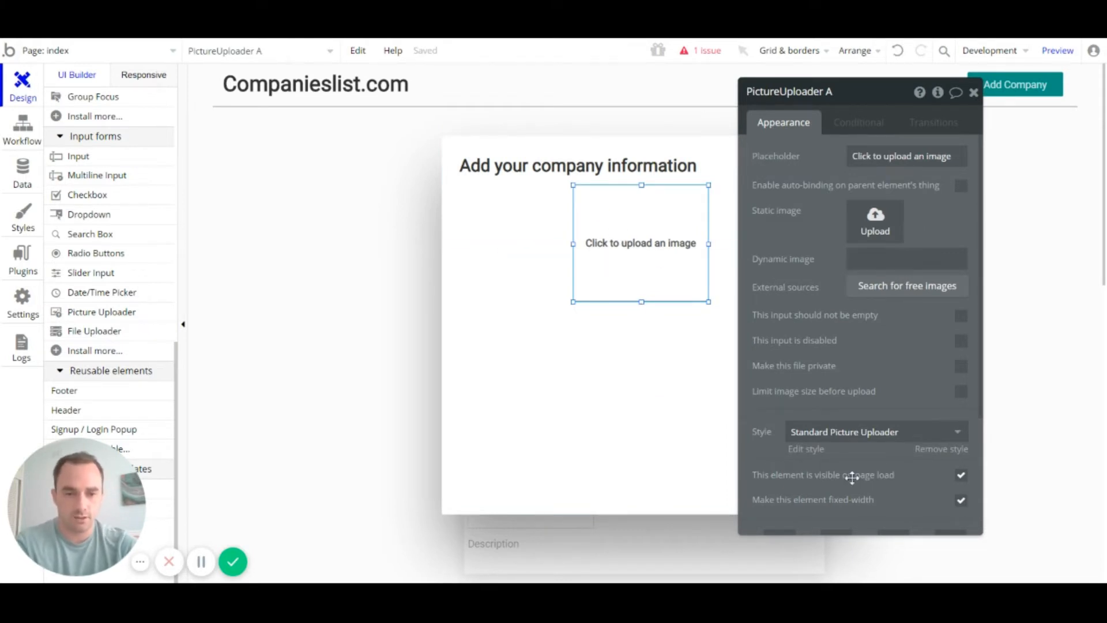
scroll(852, 478, down, 3)
double_click(779, 376)
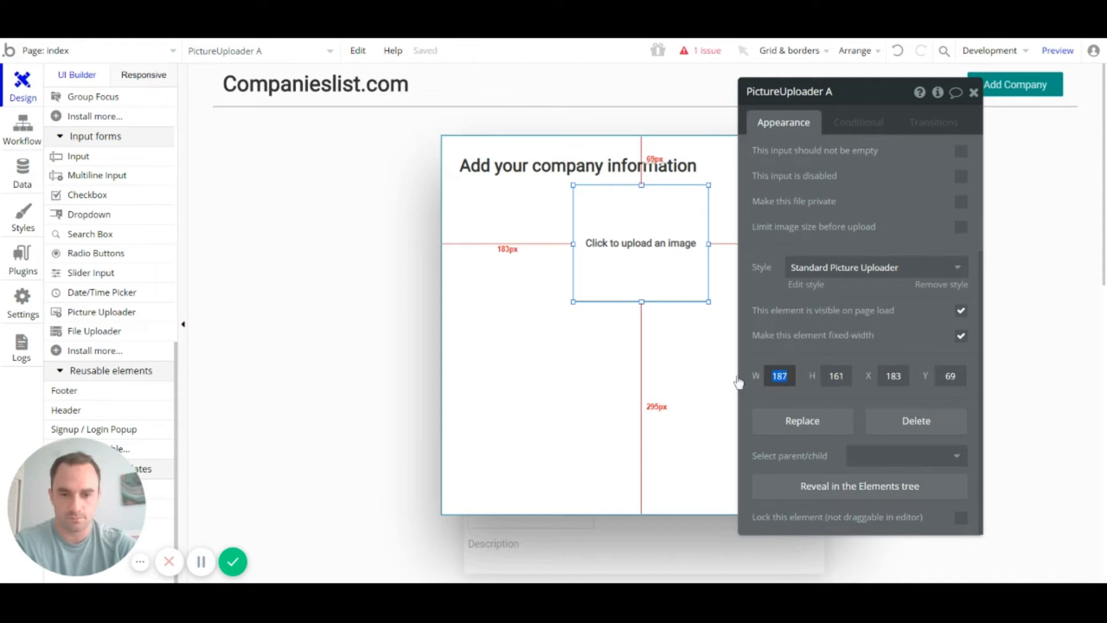
text(17)
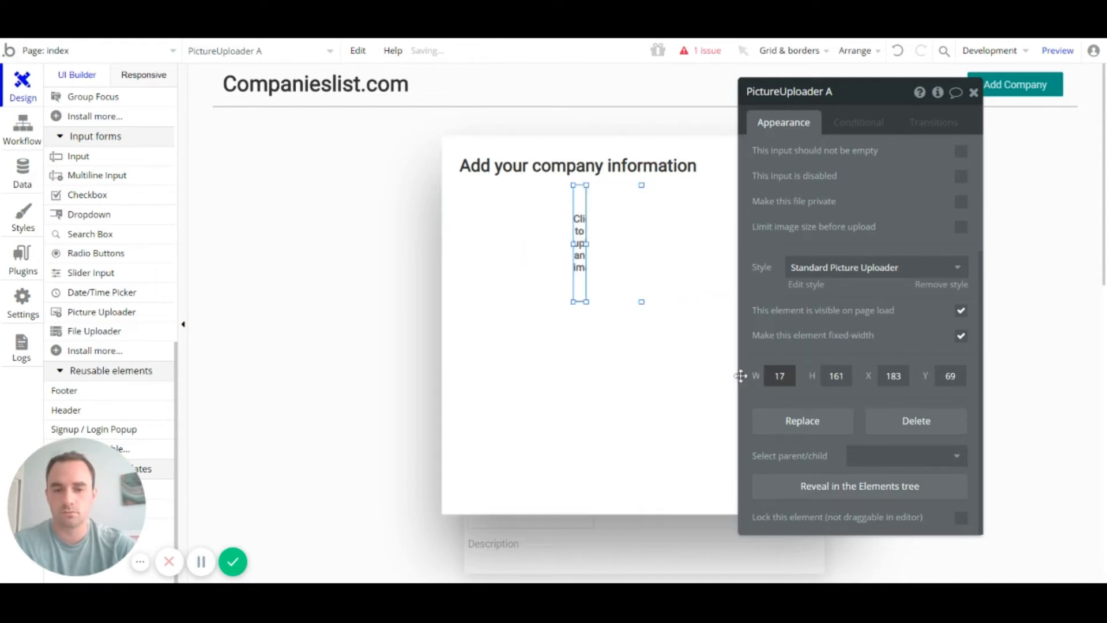
text(5)
key(Tab)
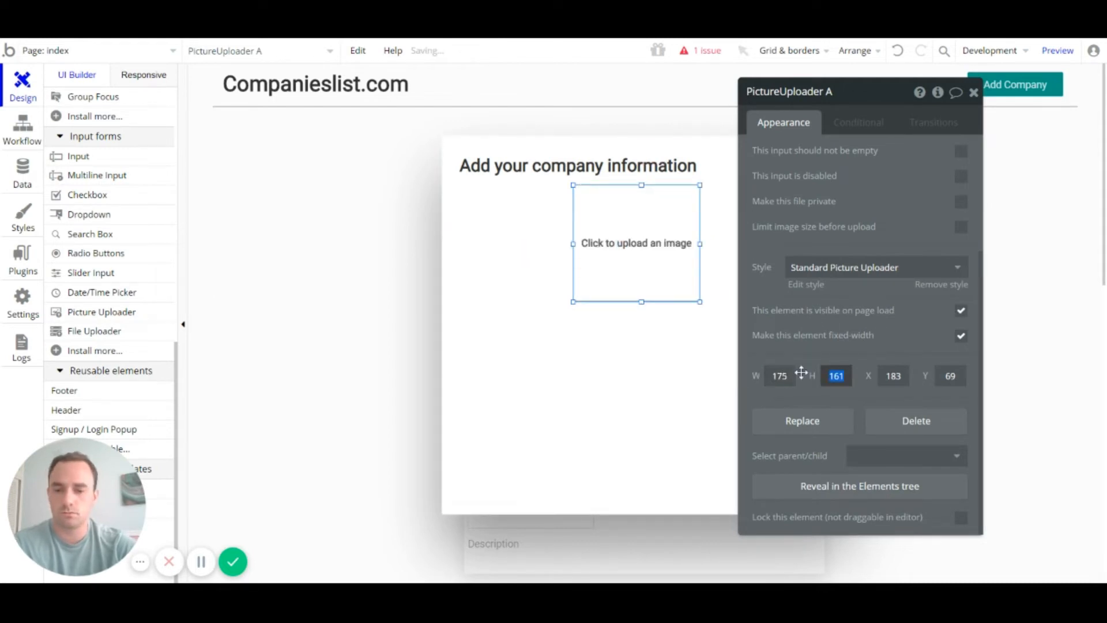
text(175)
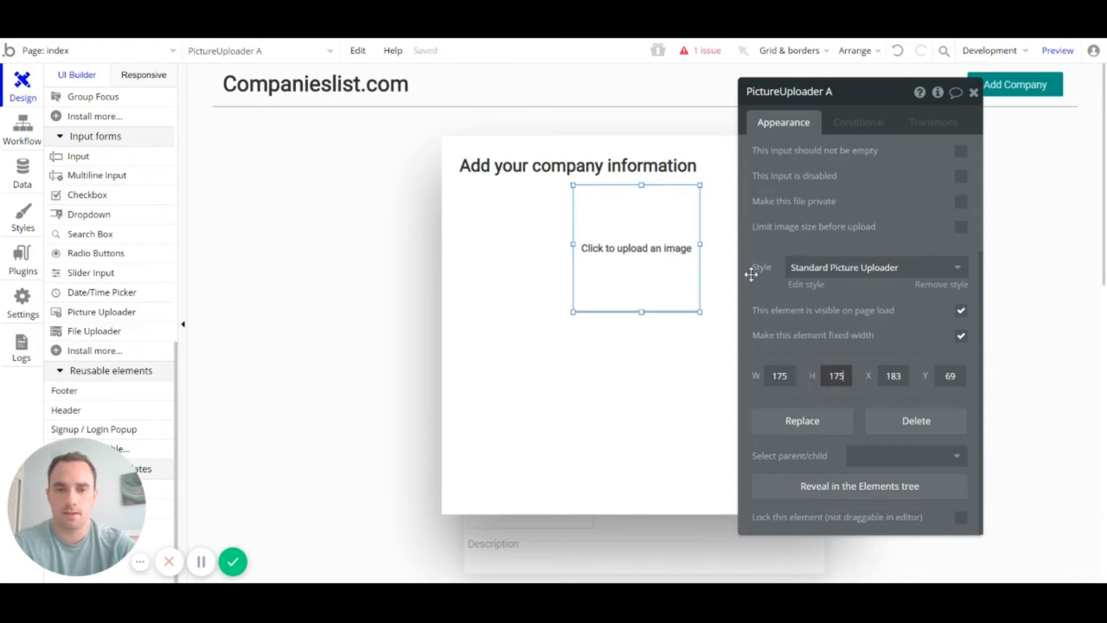
scroll(868, 277, up, 3)
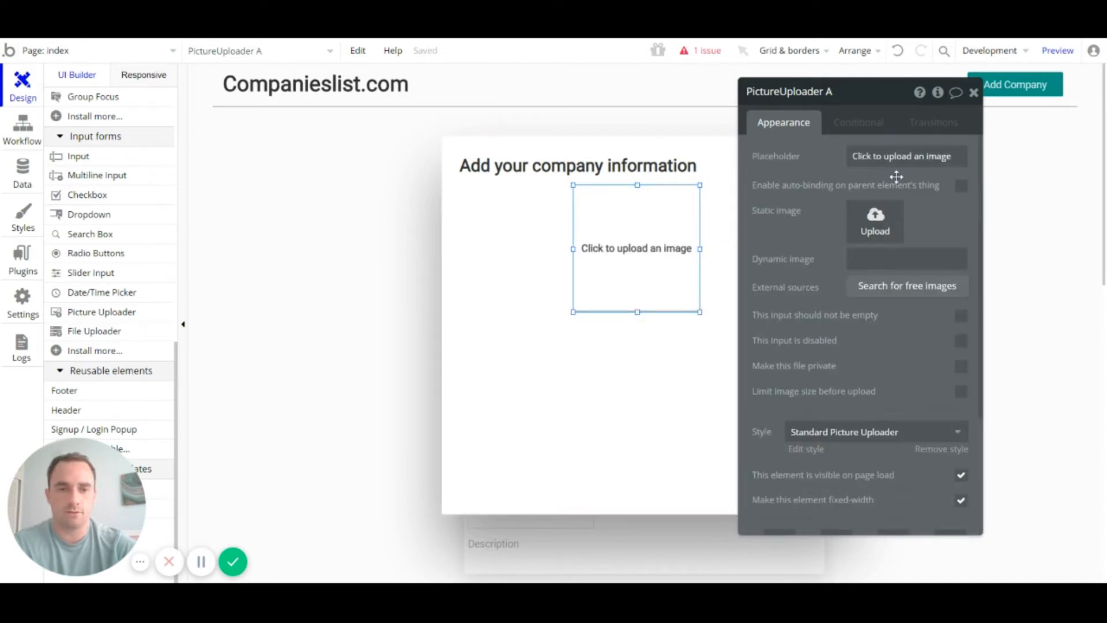
Step: Change the uploader's placeholder to 'Click to upload an logo'
click(923, 156)
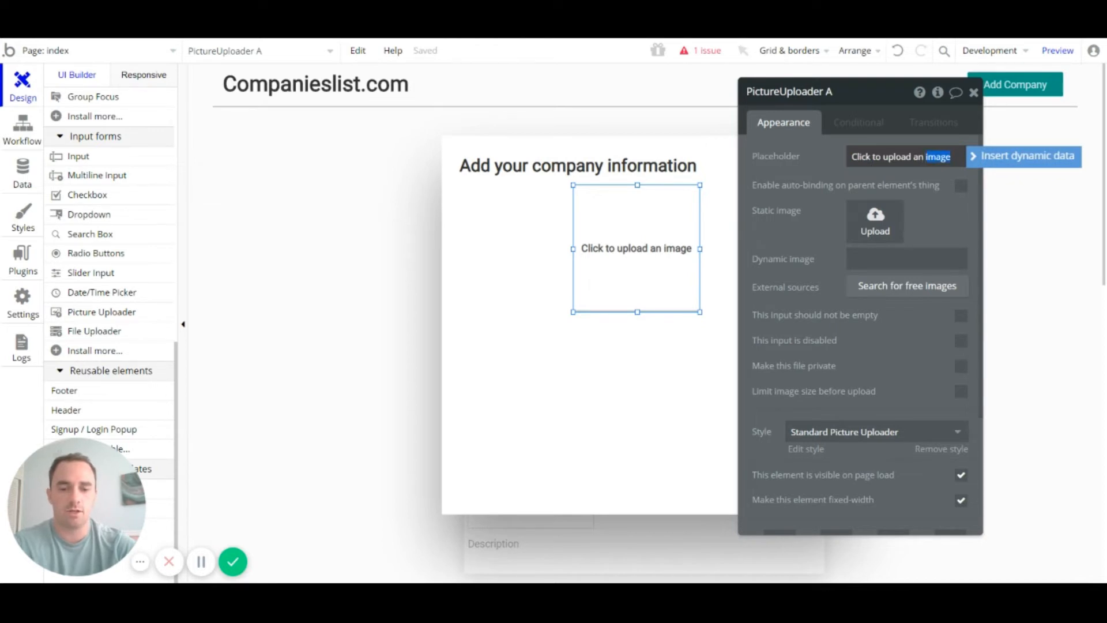
text(logo)
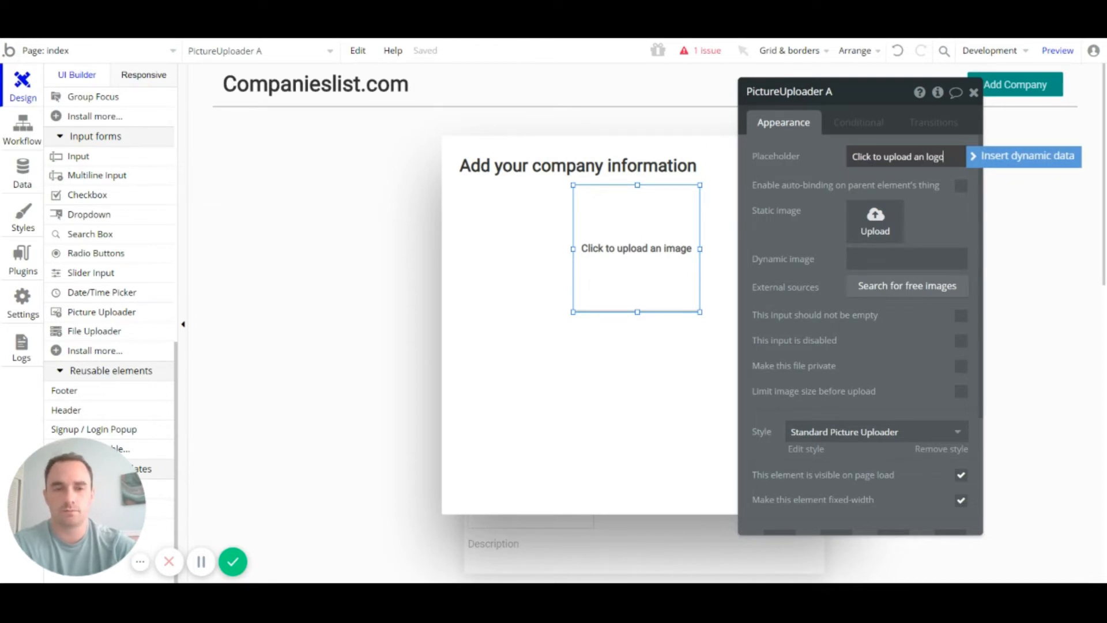
click(935, 218)
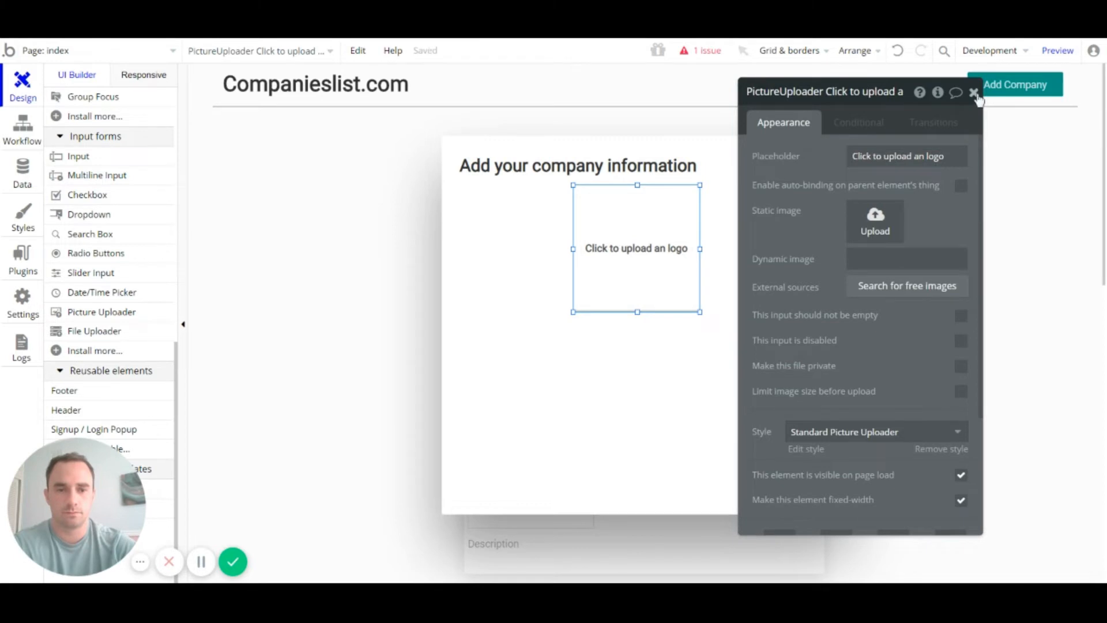
click(974, 92)
click(616, 396)
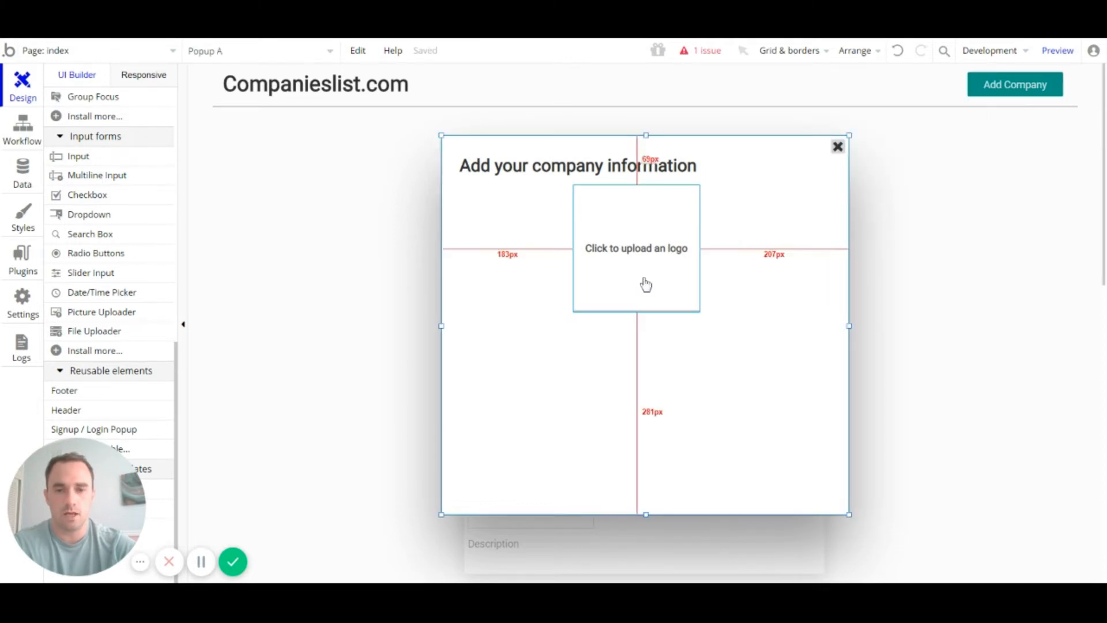
click(621, 269)
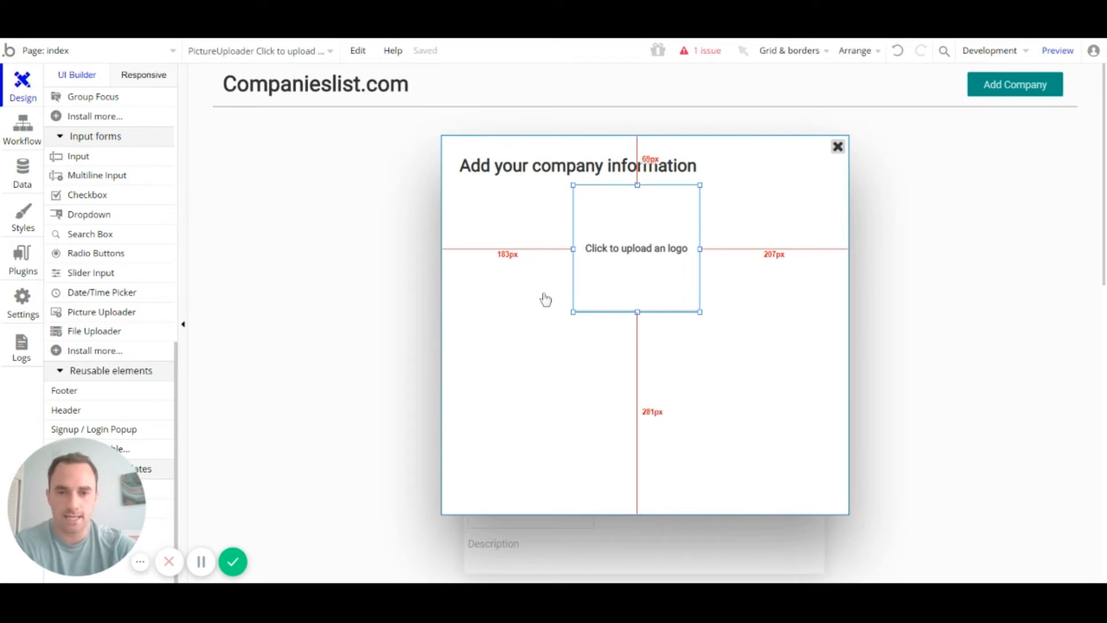
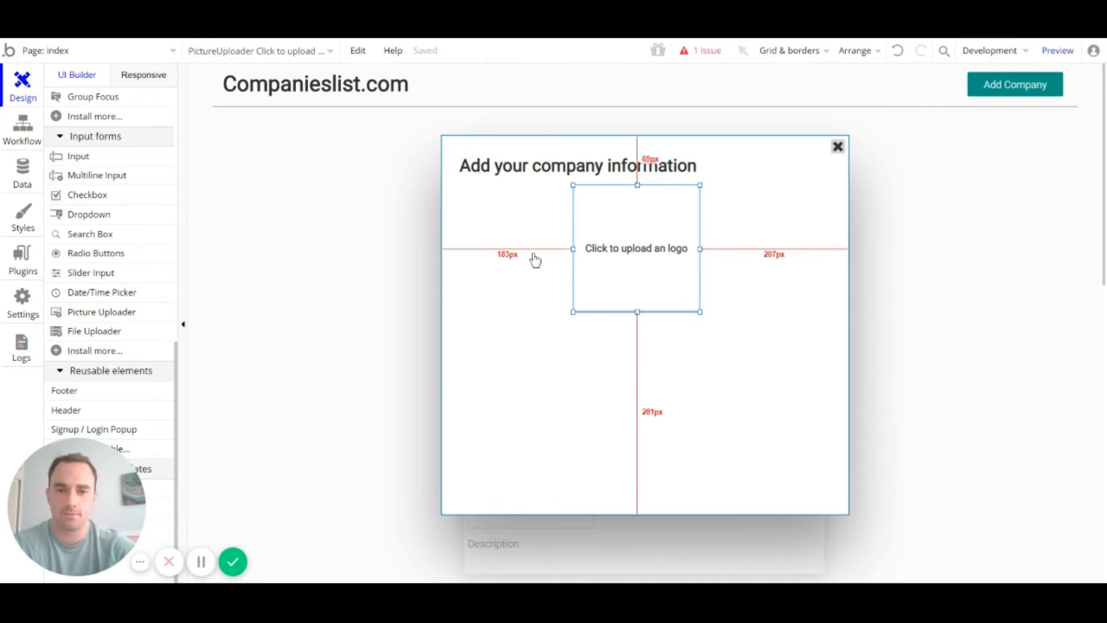
Step: Nudge the 175px logo uploader right until both side margins read 195px
key(Right)
key(Right)
key(Right)
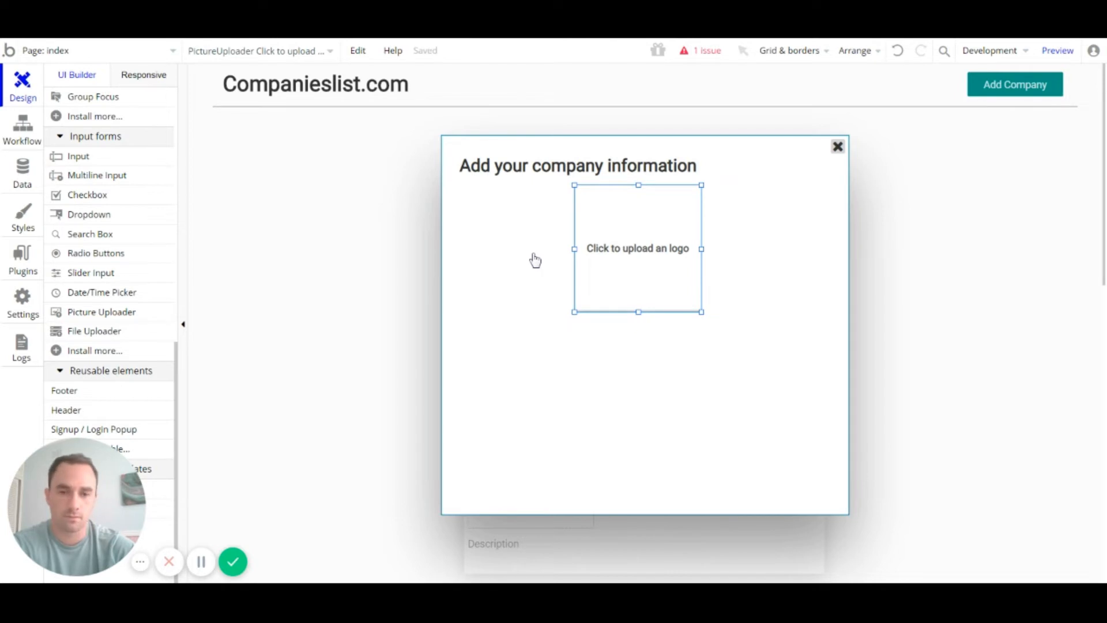
key(Right)
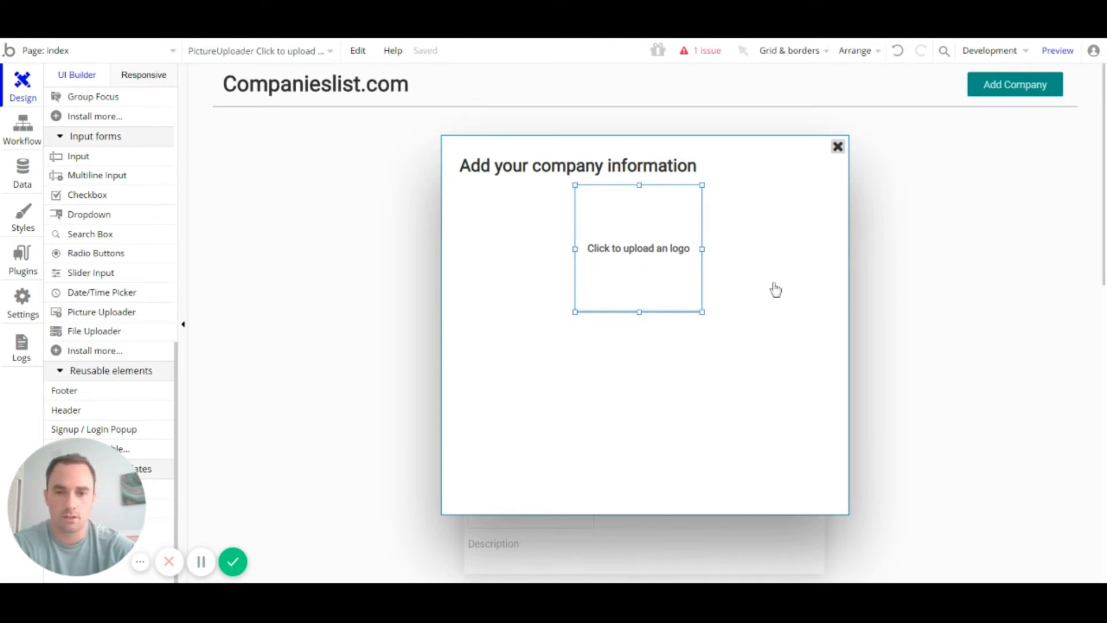
key(Right)
key(Right)
key(Right)
key(Right)
key(Right)
key(Right)
key(Right)
key(Right)
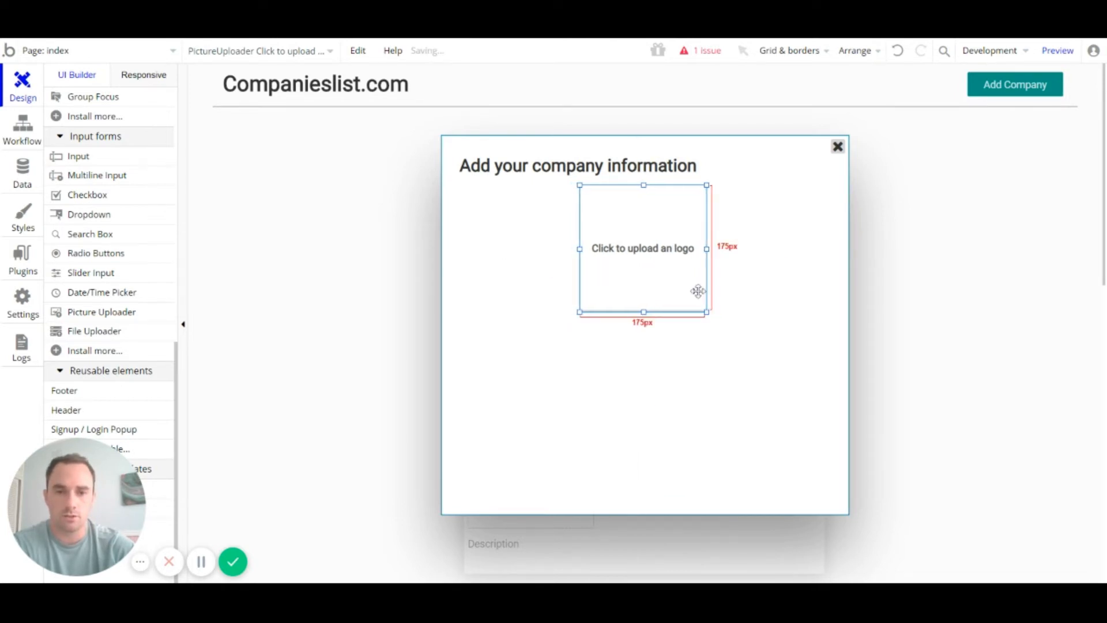
key(Right)
key(Right)
key(Right)
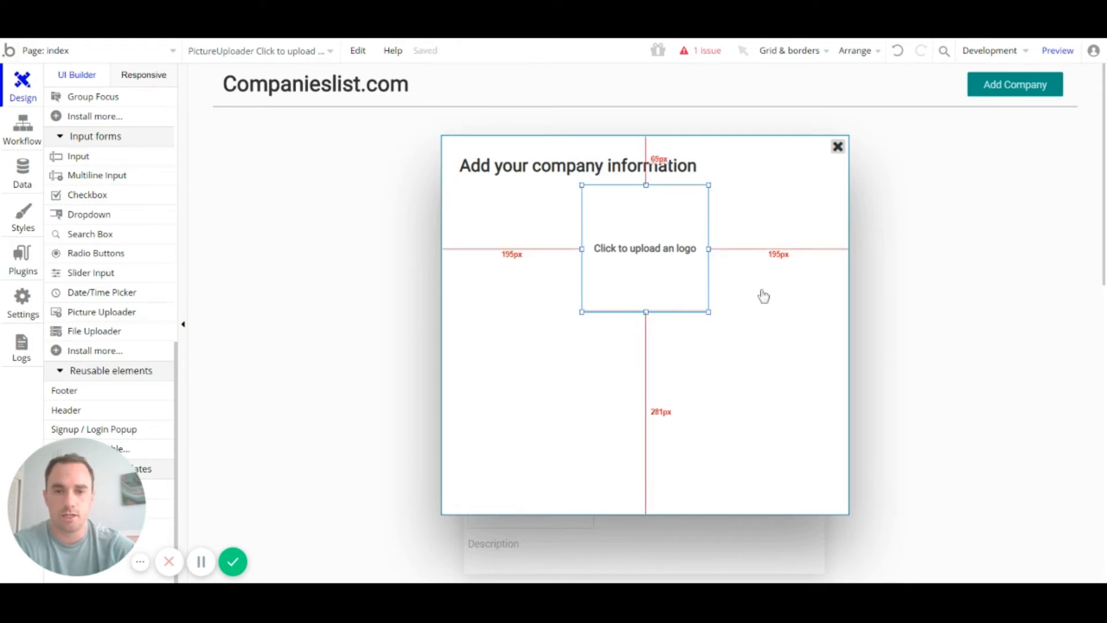
click(763, 295)
scroll(764, 310, down, 2)
scroll(765, 310, up, 1)
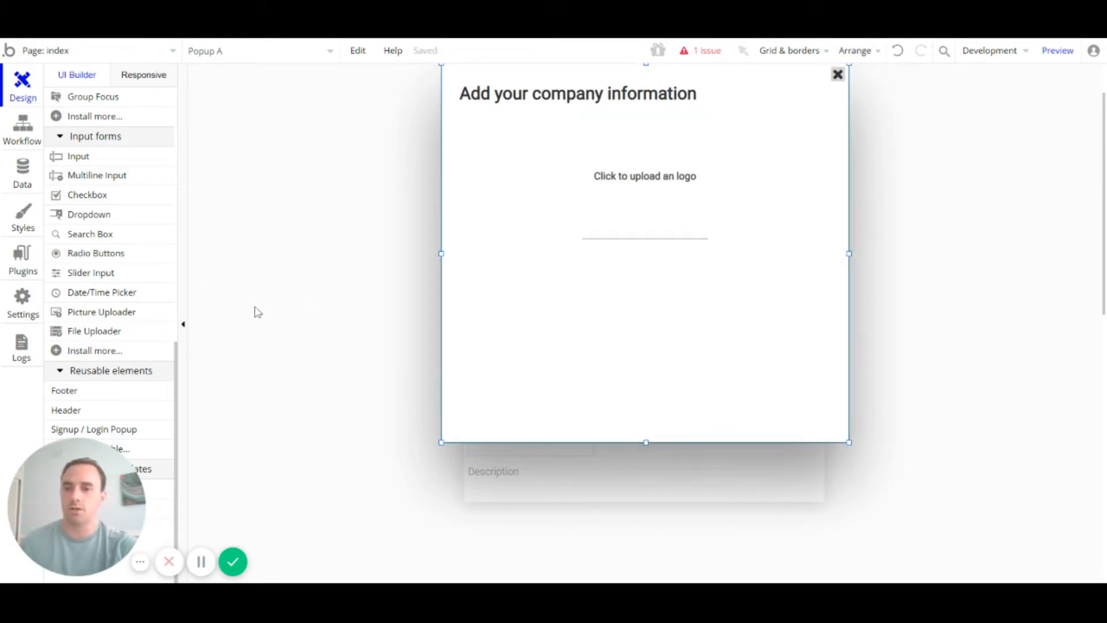
Step: Draw a text element below the logo uploader reading 'Company Name'
scroll(124, 195, up, 5)
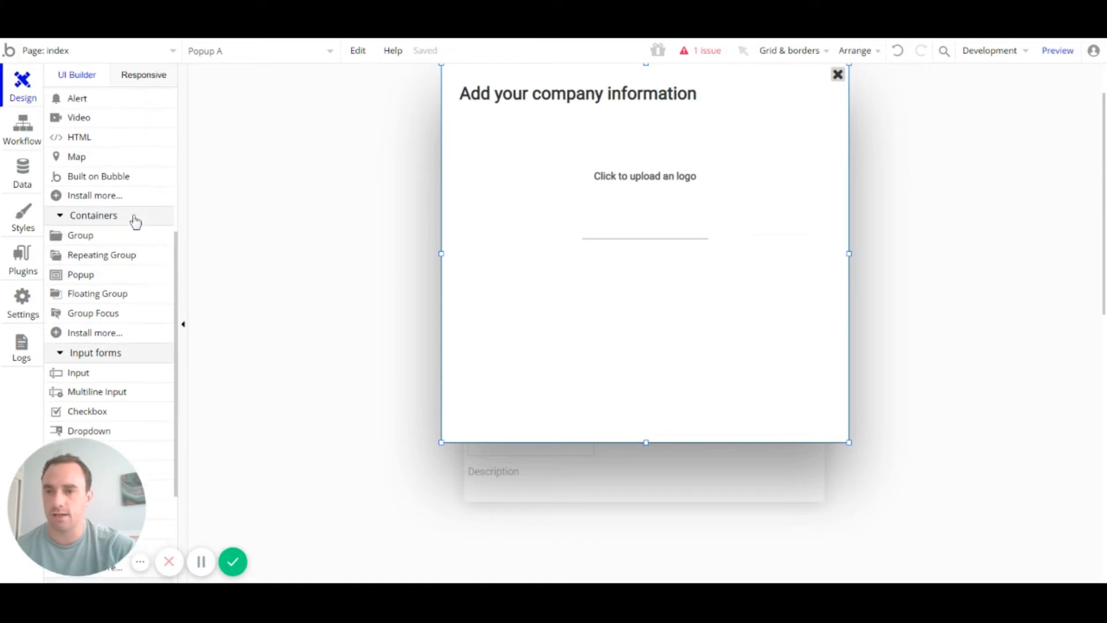
scroll(128, 208, up, 3)
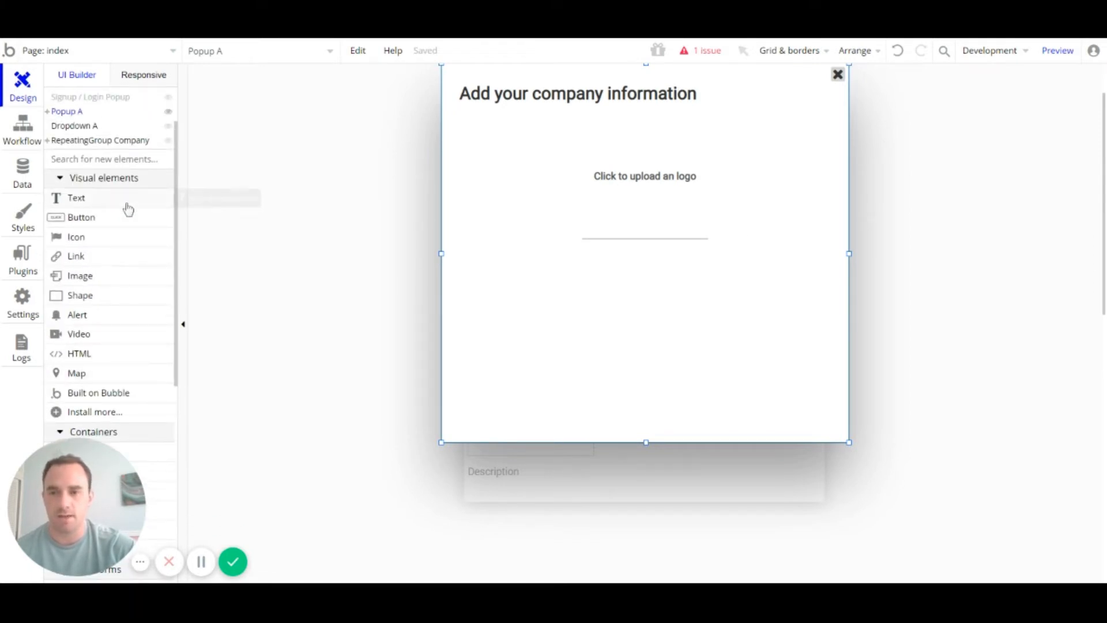
click(127, 209)
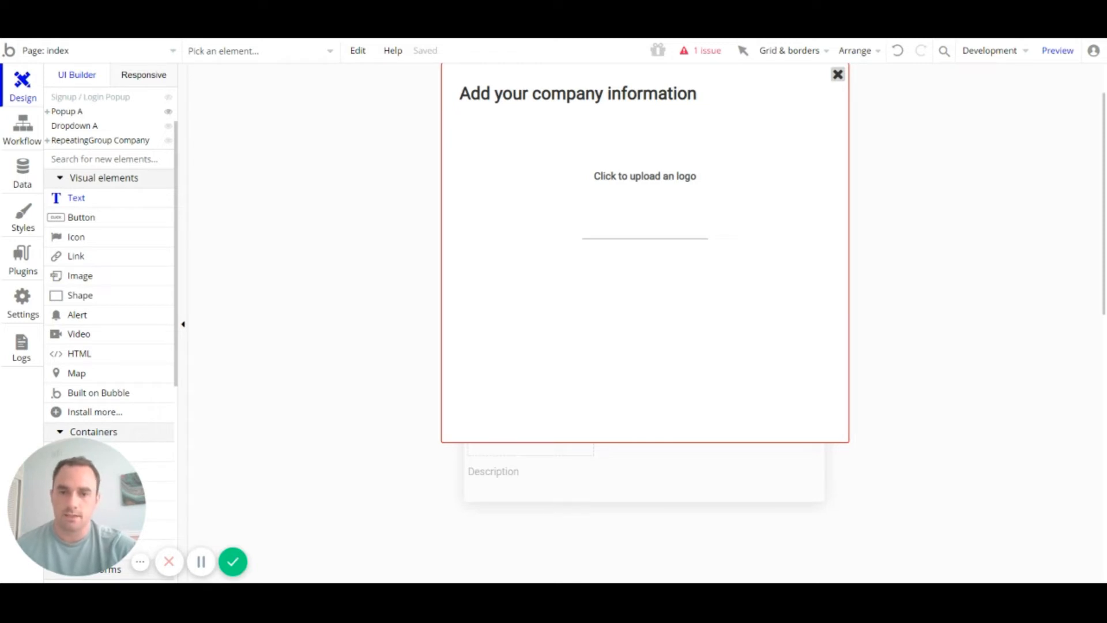
drag(466, 246, 679, 274)
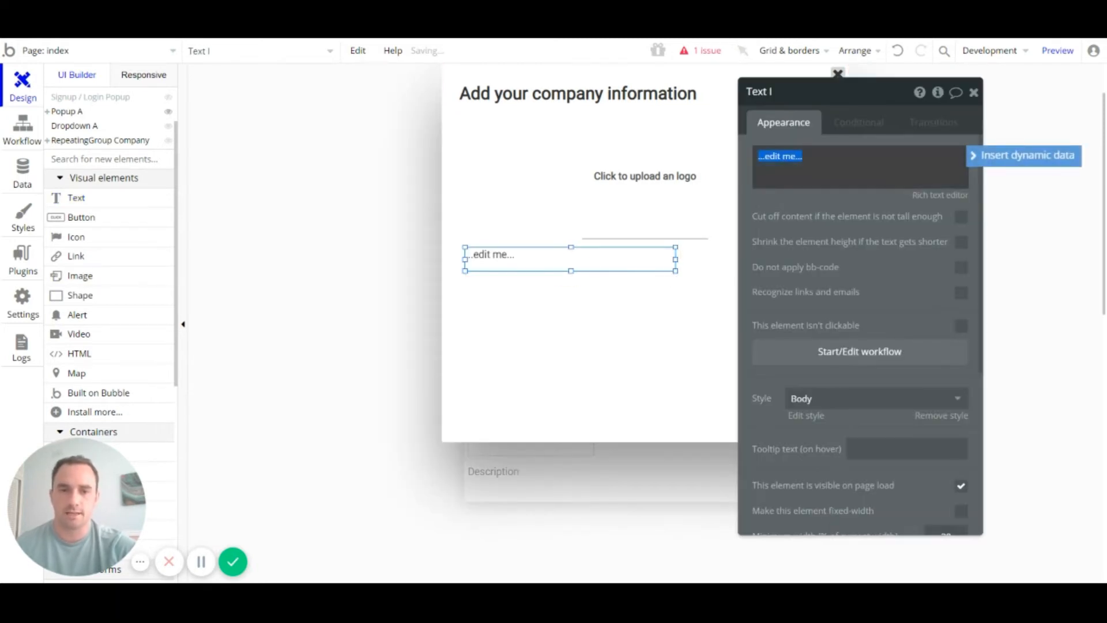
text(c)
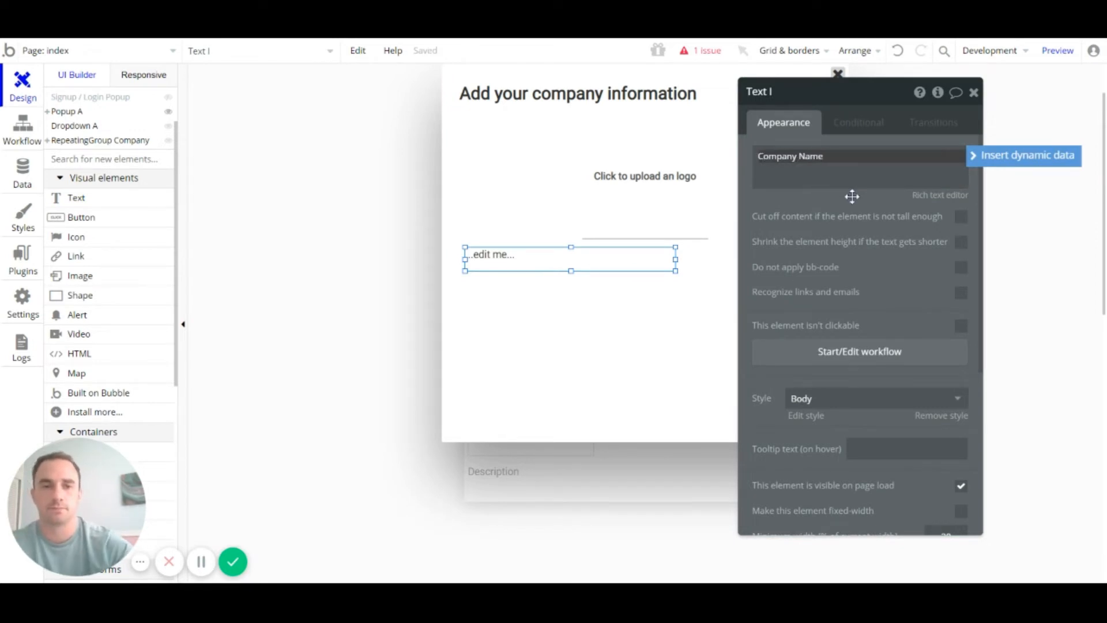
click(978, 94)
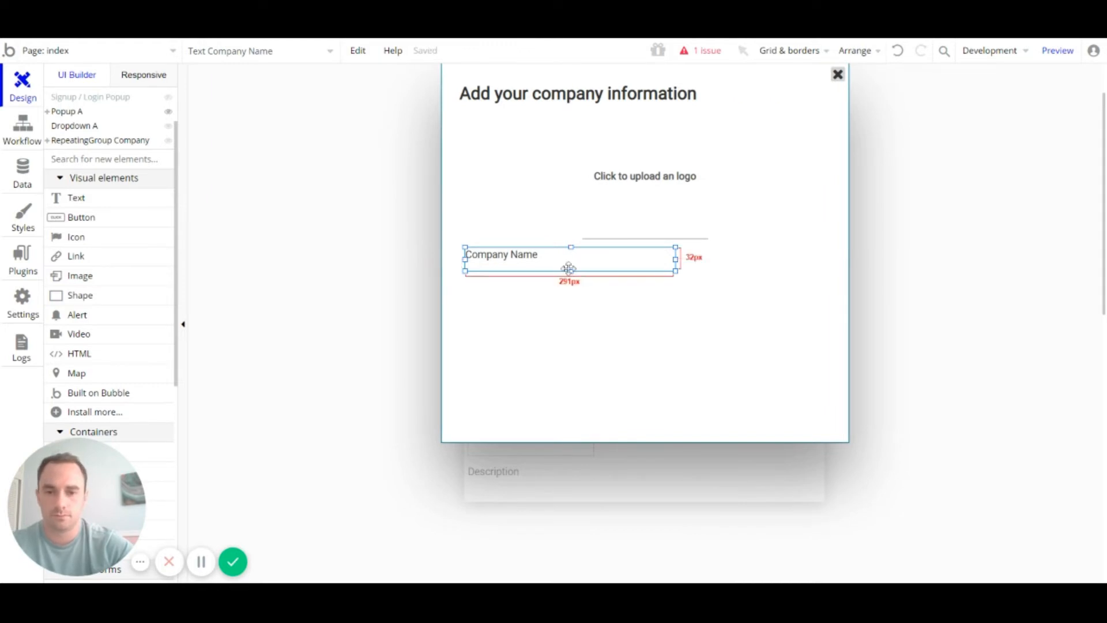
Step: Trim the Company Name label to 24px tall and align it left with the popup title
drag(569, 269, 569, 265)
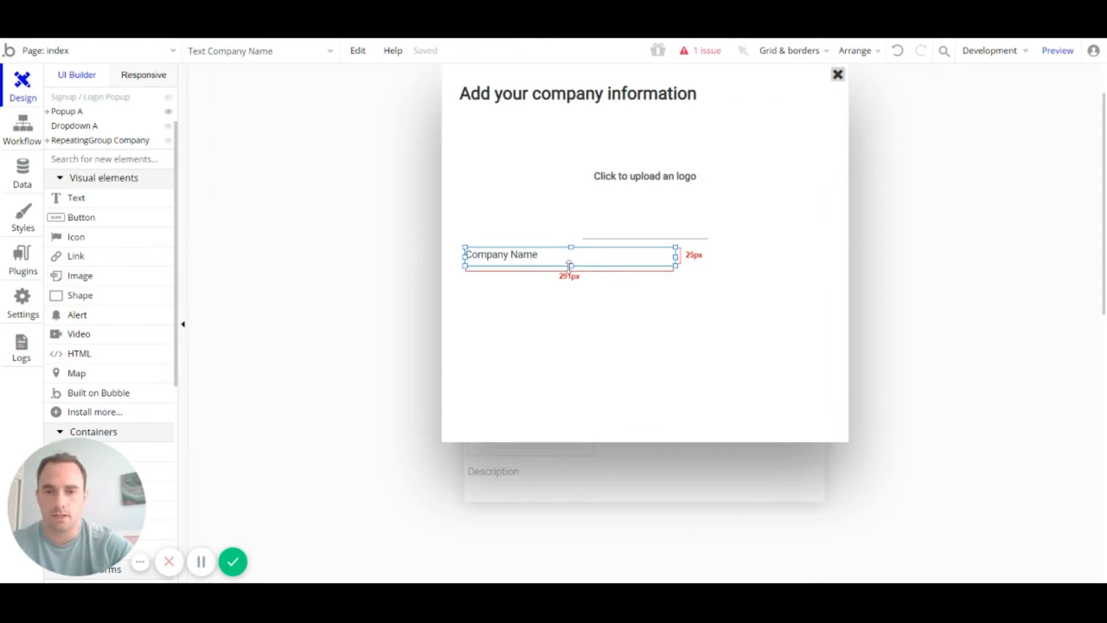
click(610, 294)
click(521, 257)
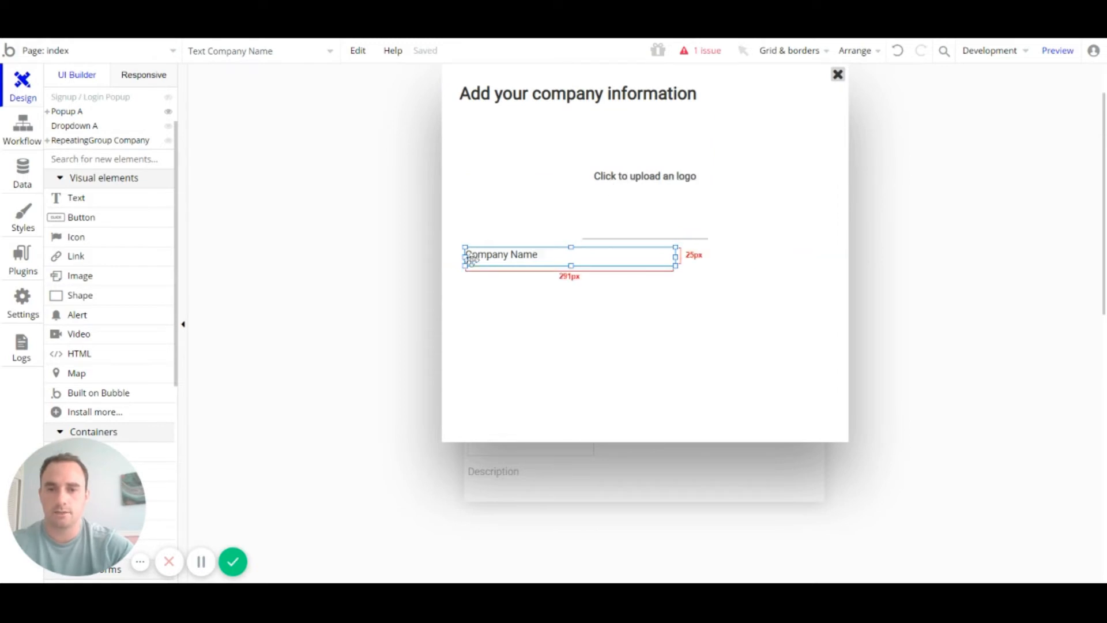
click(509, 106)
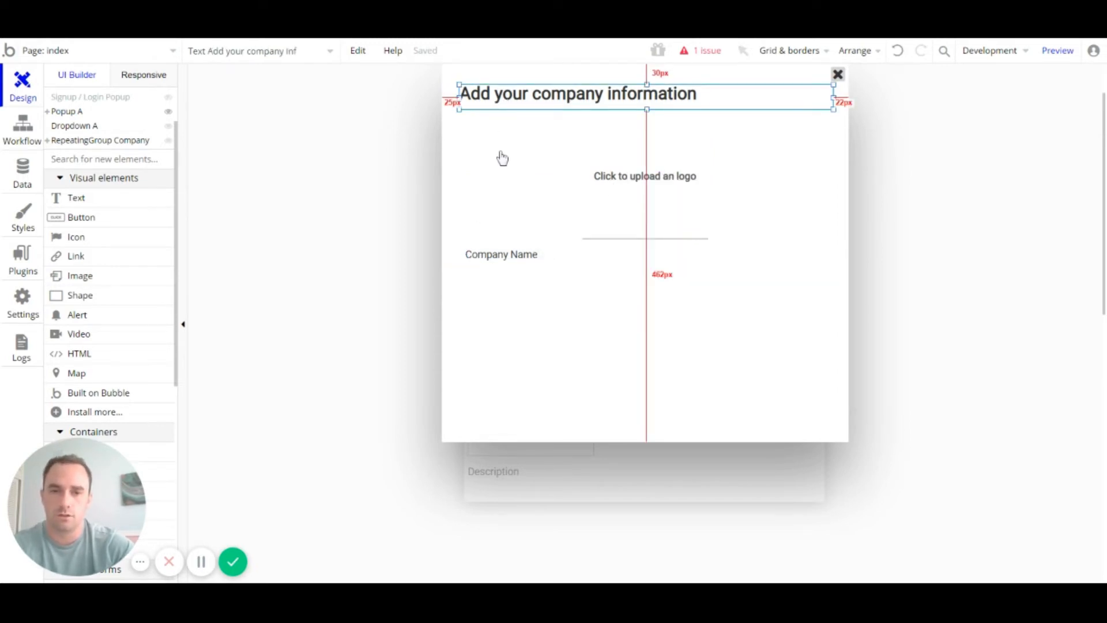
click(495, 258)
key(alt)
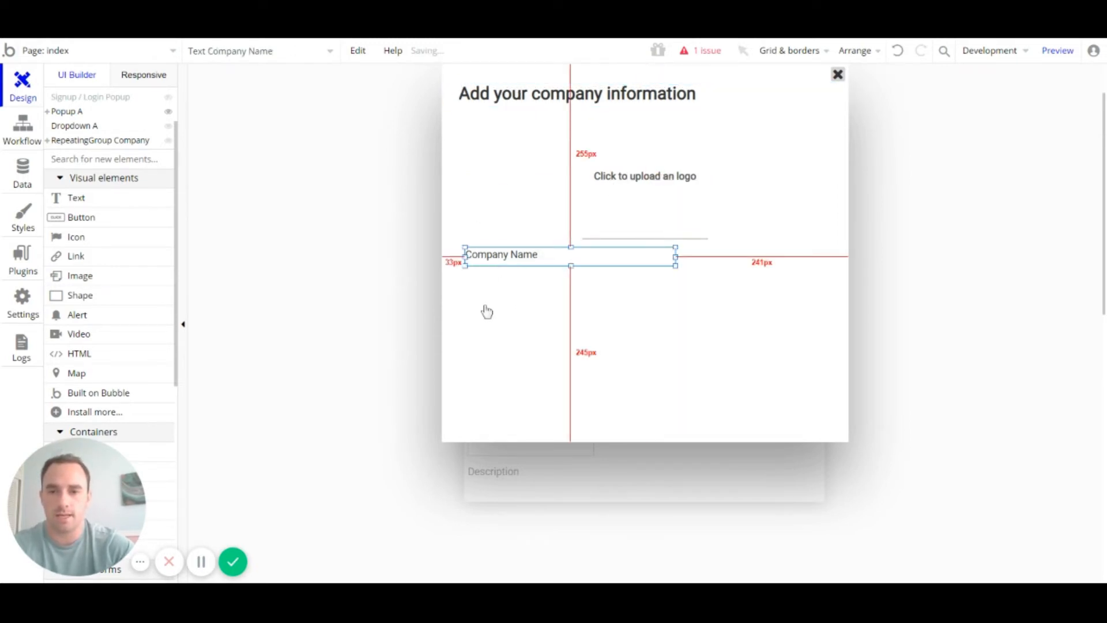
key(Left)
key(Left)
key(Left)
key(Left)
key(Left)
key(Left)
key(Left)
key(Left)
key(alt)
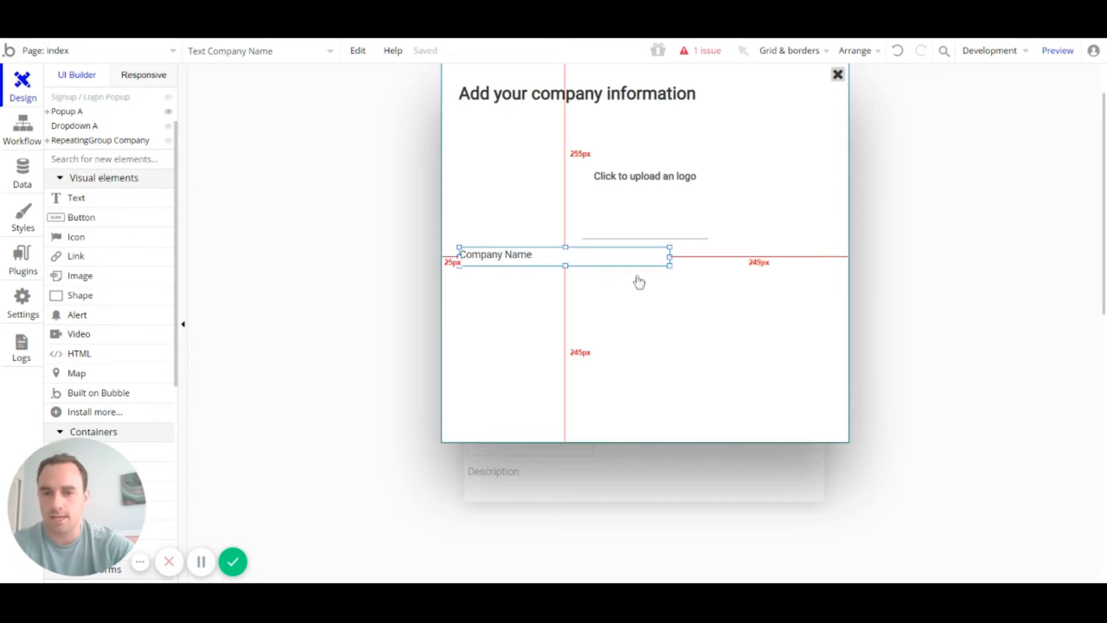
drag(566, 266, 567, 265)
scroll(103, 284, down, 4)
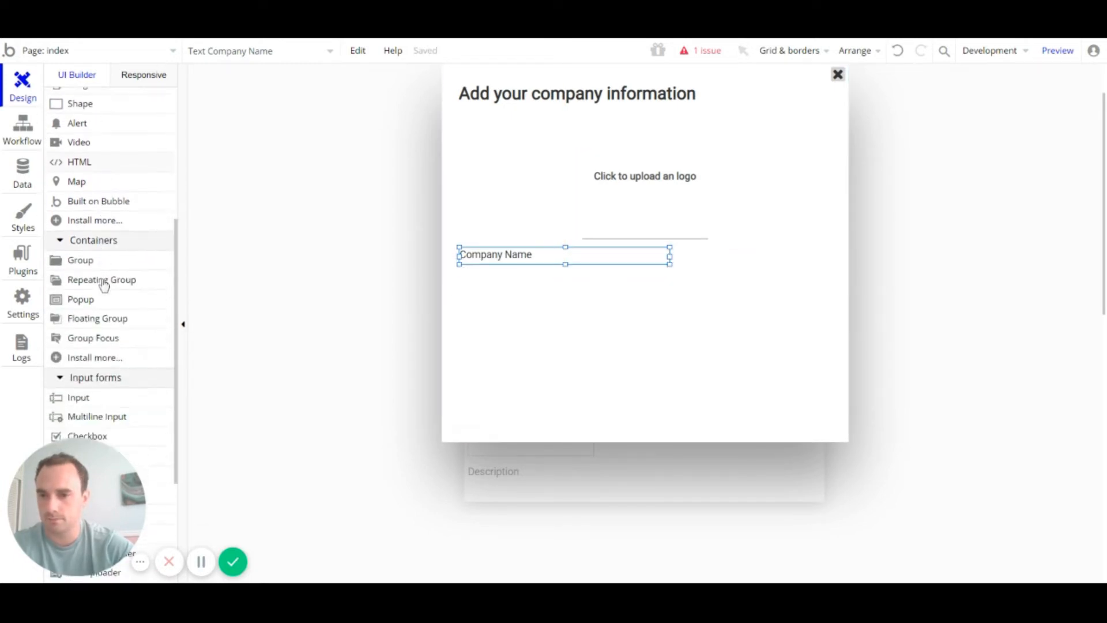
Step: Draw a text input below the Company Name label
scroll(104, 285, down, 3)
scroll(106, 285, down, 2)
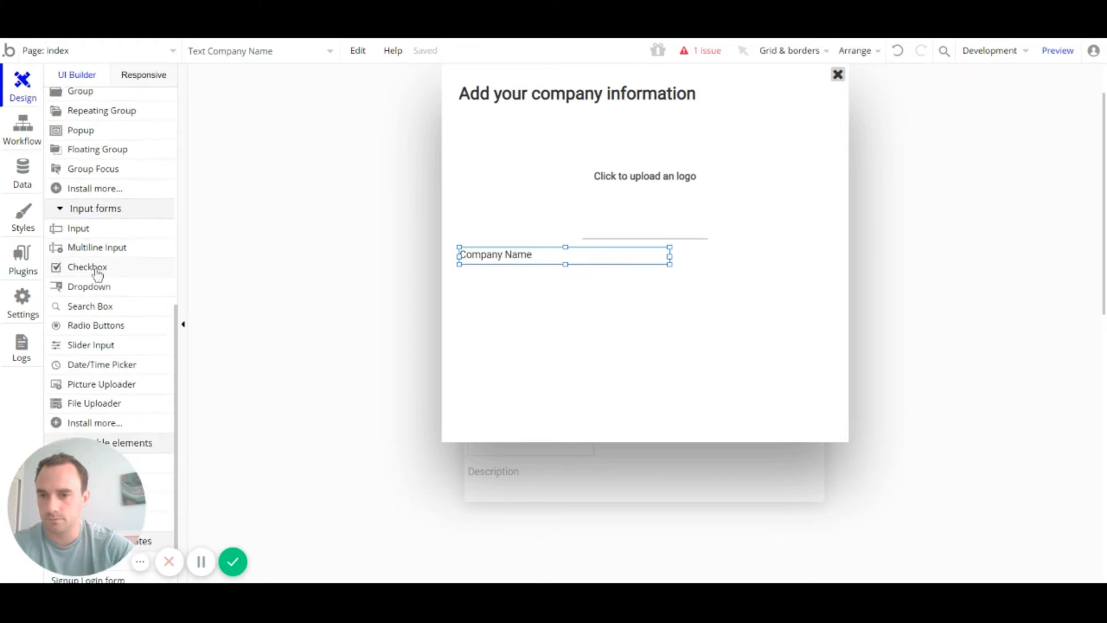
click(81, 229)
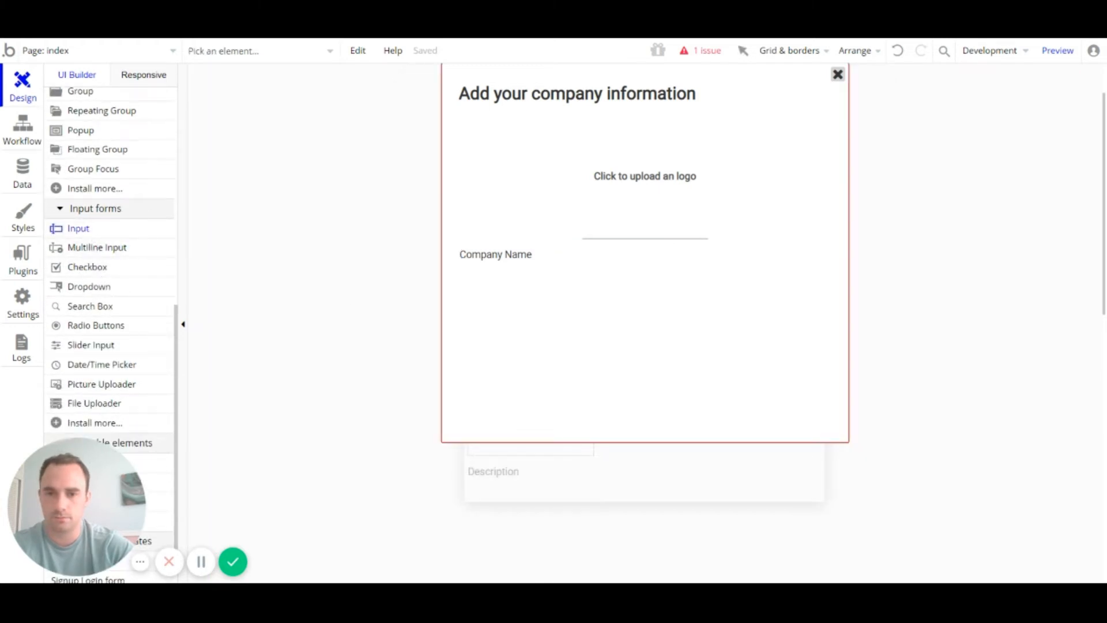
mouse_move(461, 268)
mouse_down()
mouse_move(603, 301)
mouse_move(790, 306)
mouse_move(824, 294)
mouse_up()
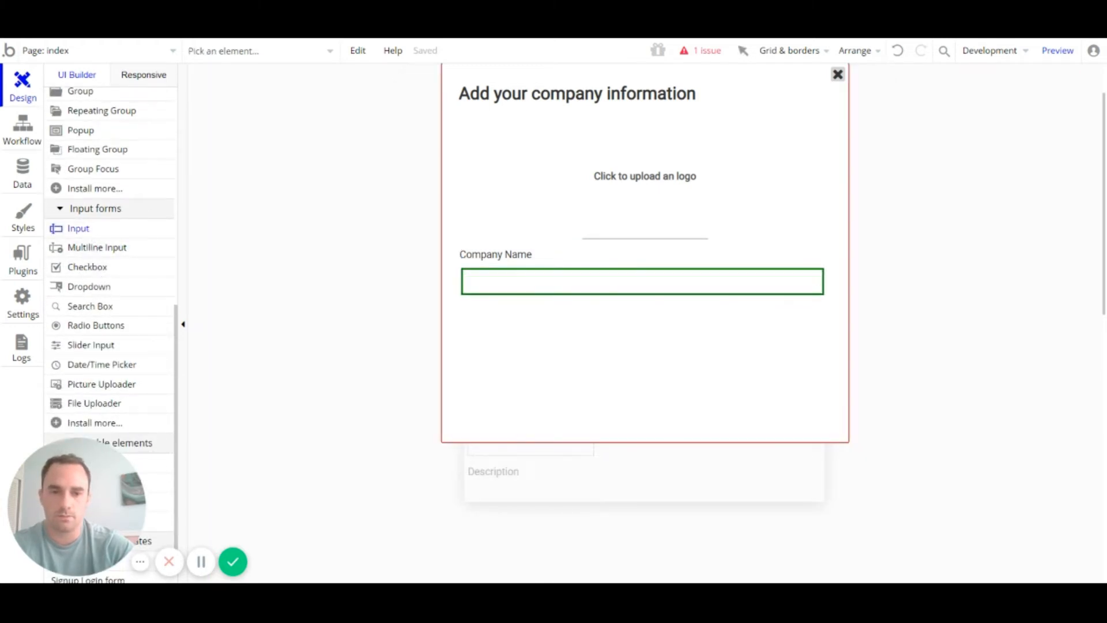
scroll(872, 269, down, 4)
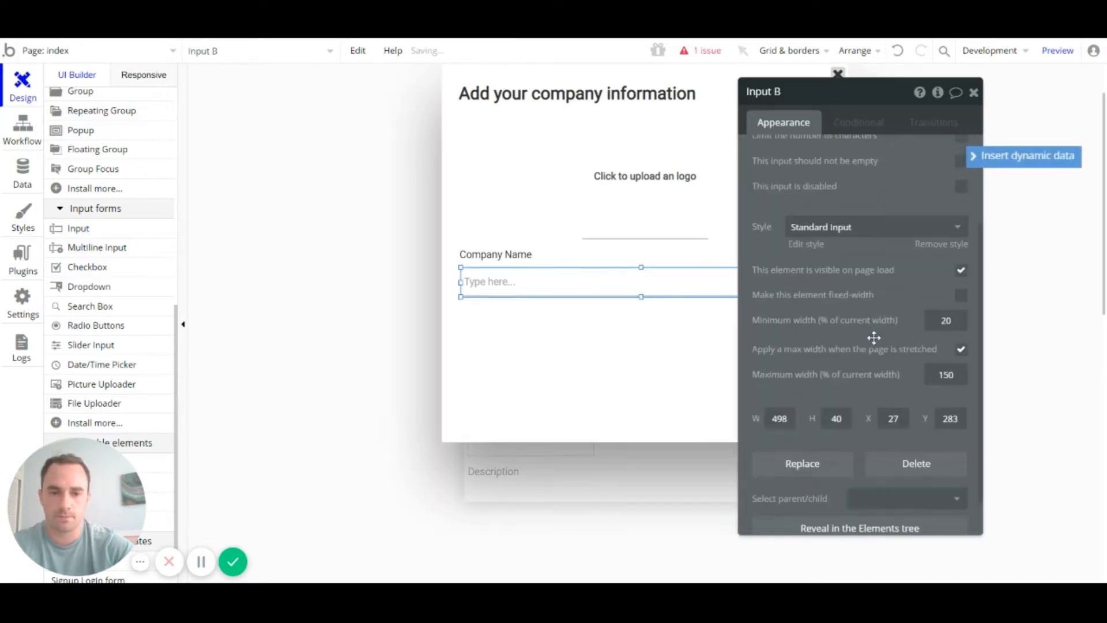
click(973, 92)
Step: Align the input's left edge with Company Name and widen it to 517px
click(572, 395)
click(483, 280)
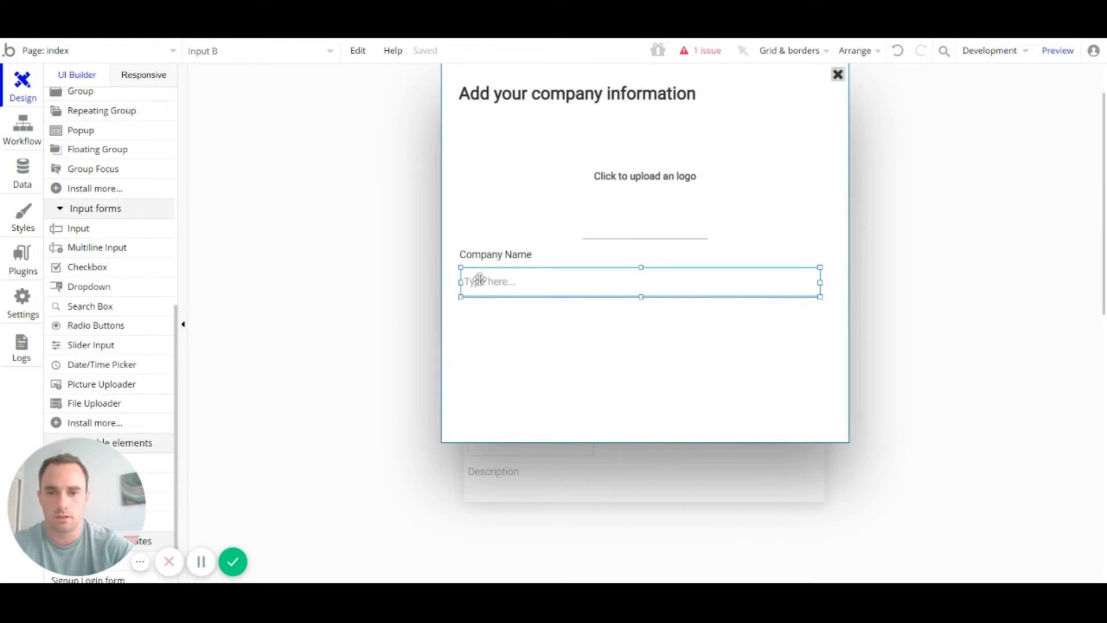
key(Left)
key(Left)
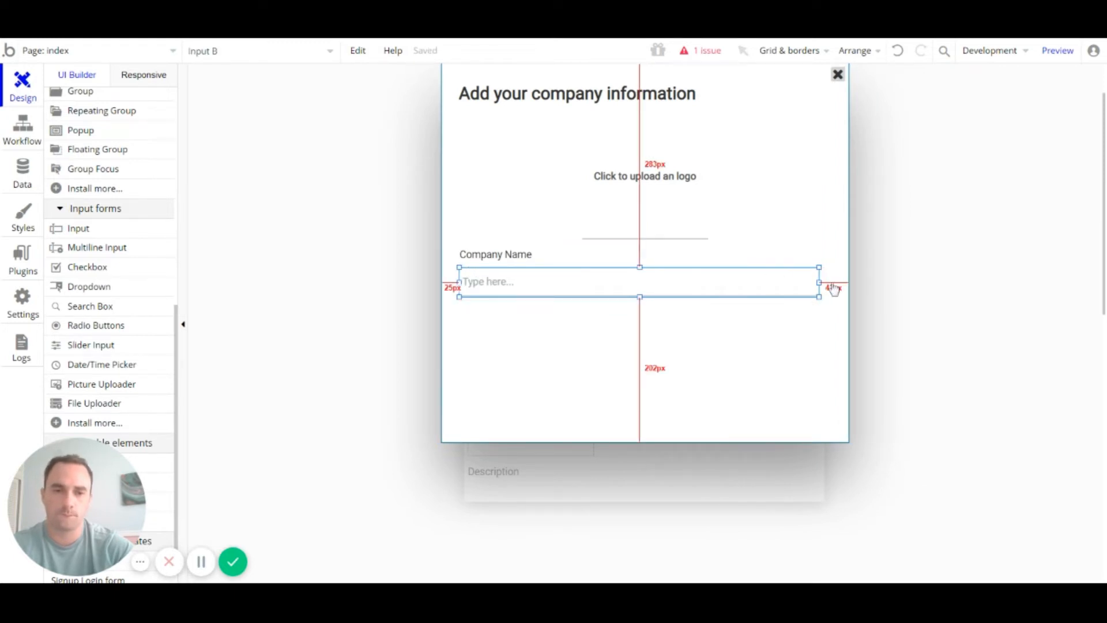
drag(818, 282, 832, 281)
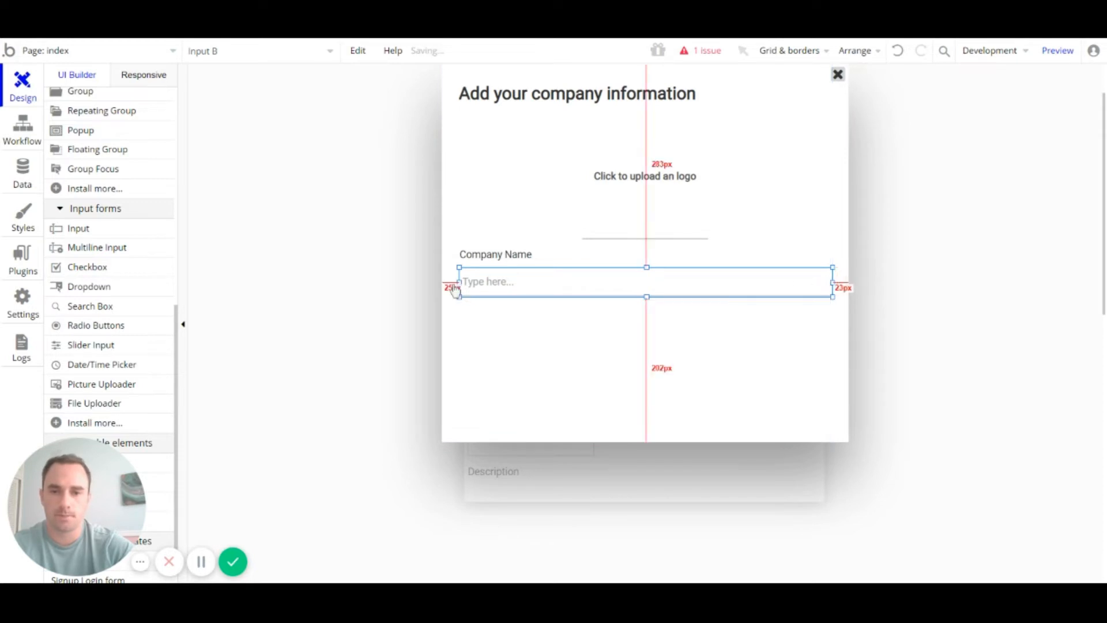
click(494, 256)
click(490, 287)
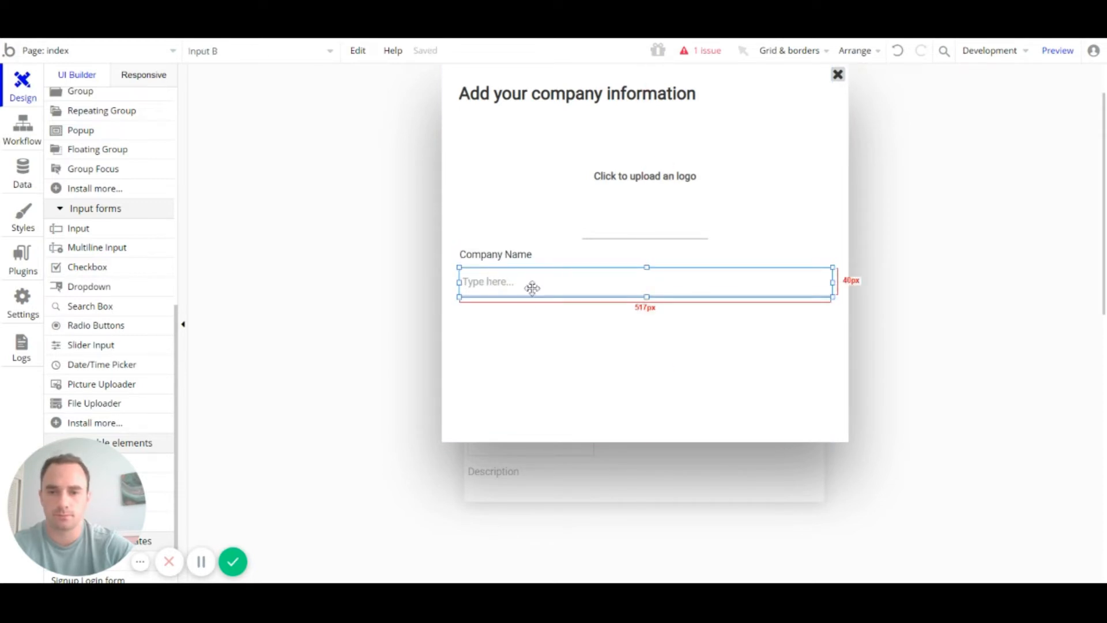
double_click(605, 292)
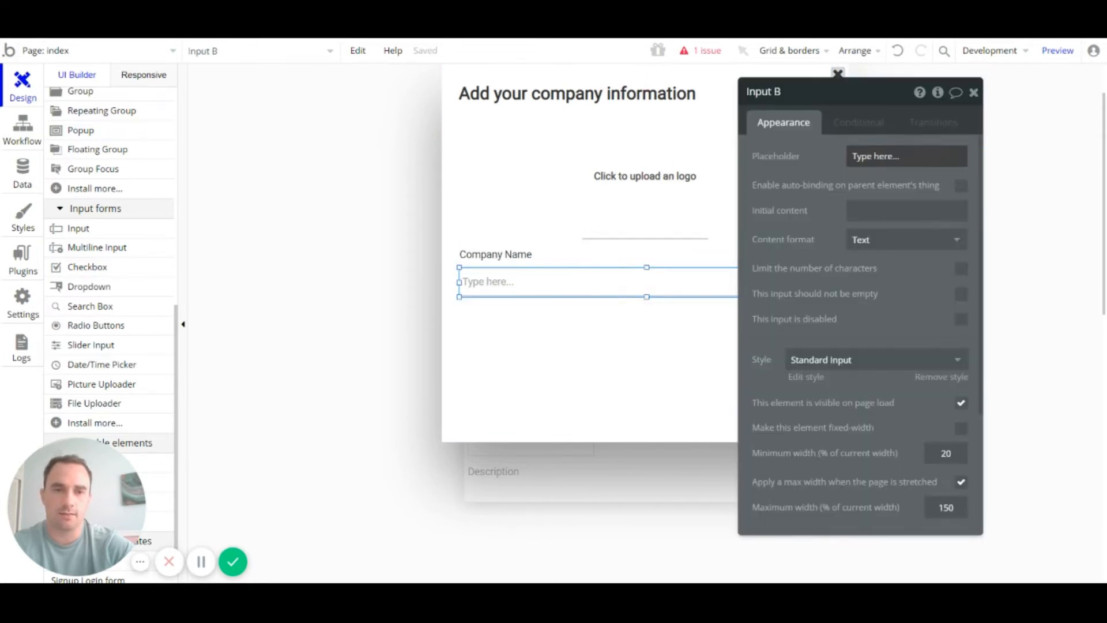
Step: Set the input's placeholder to 'Company name', making it 'Input Company name'
triple_click(876, 157)
text(Com)
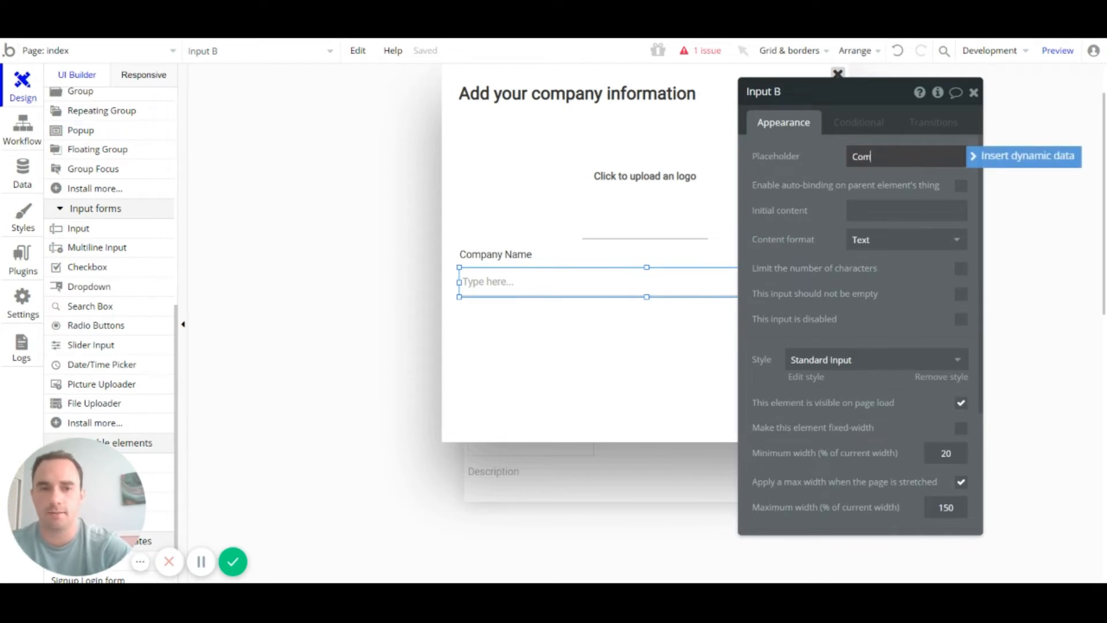
text(pany)
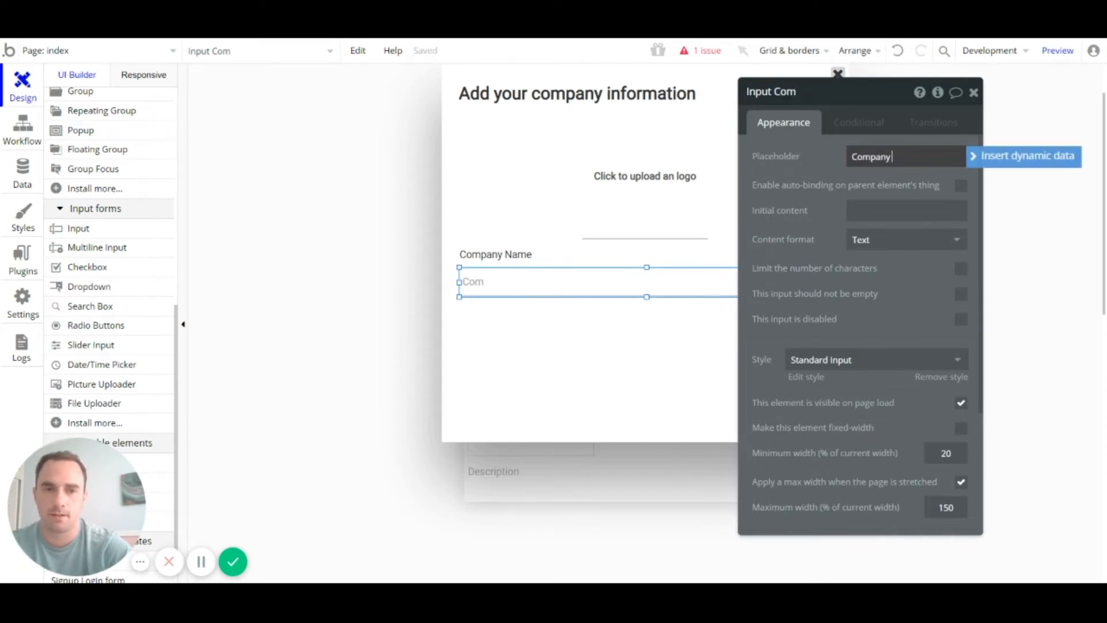
text( name)
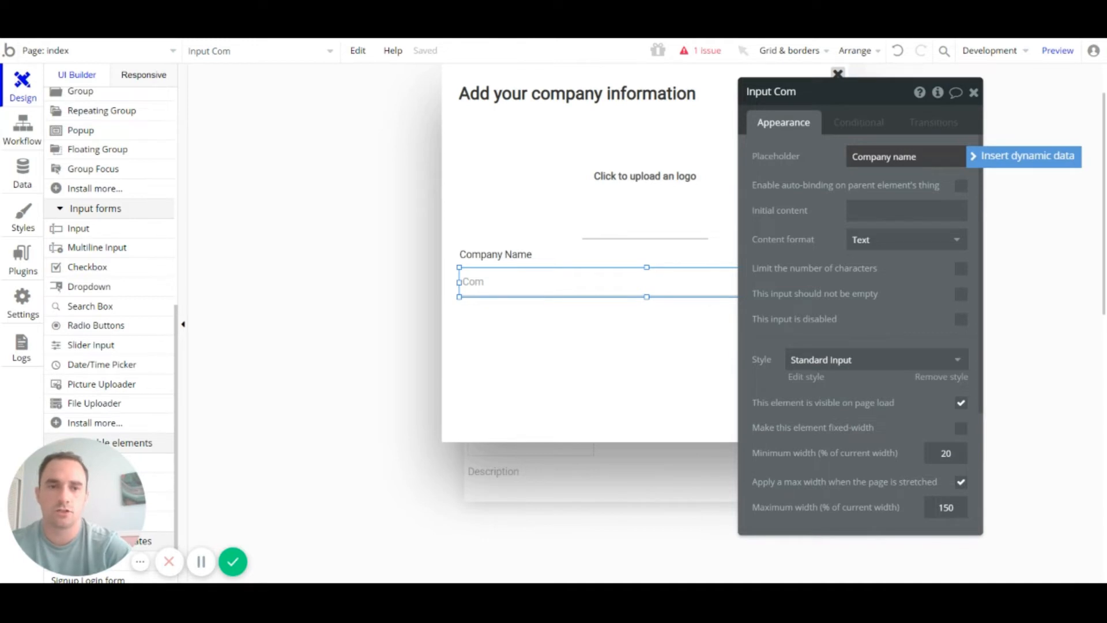
click(849, 171)
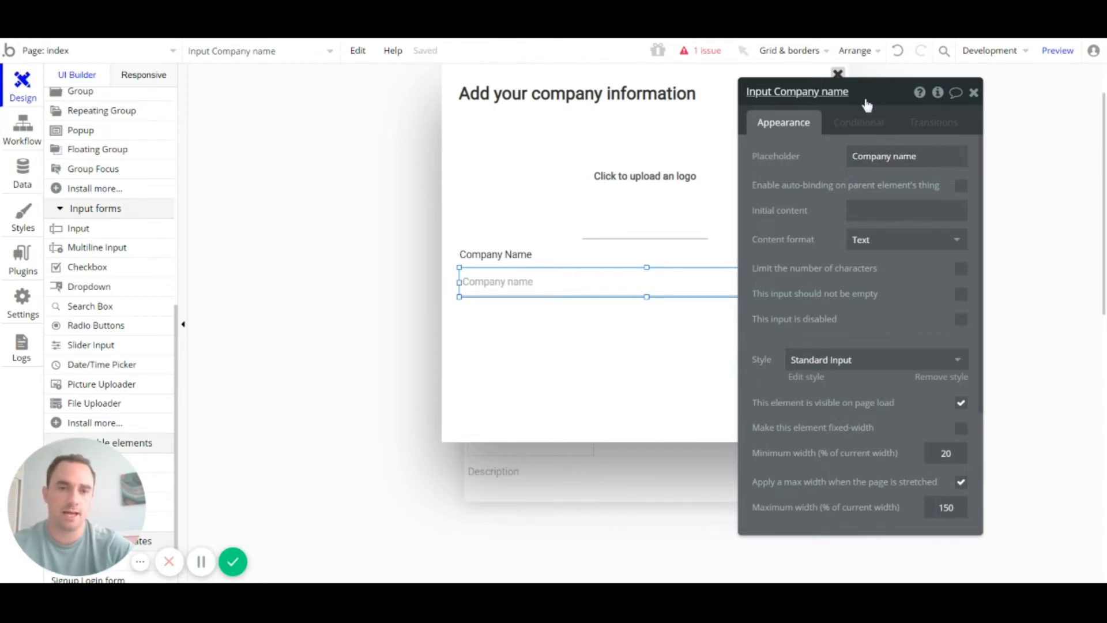
drag(848, 91, 743, 94)
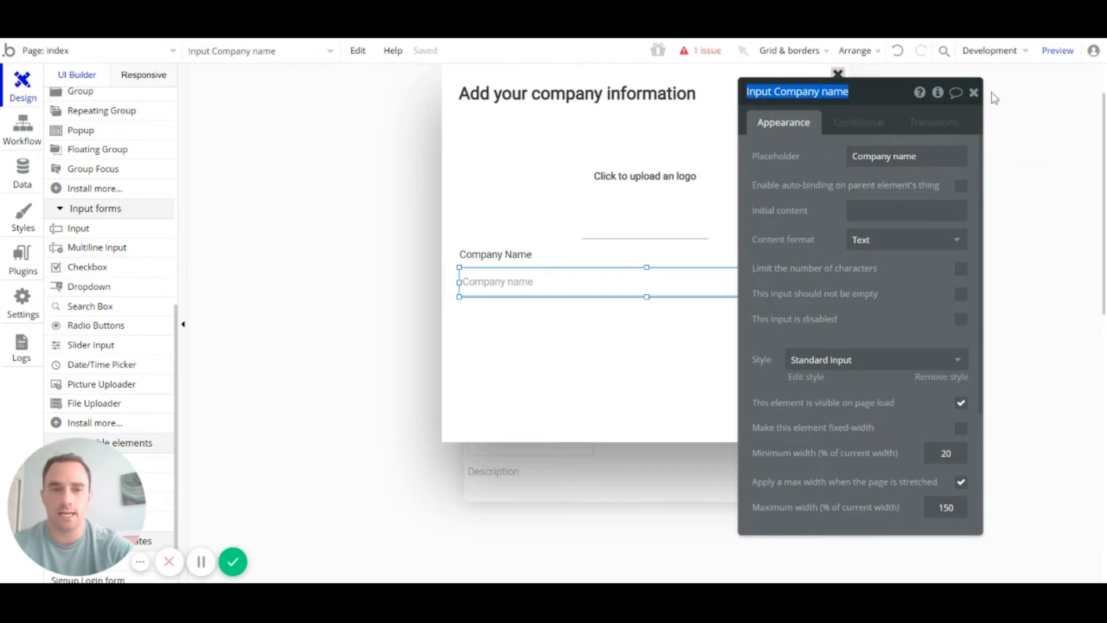
click(974, 92)
double_click(672, 279)
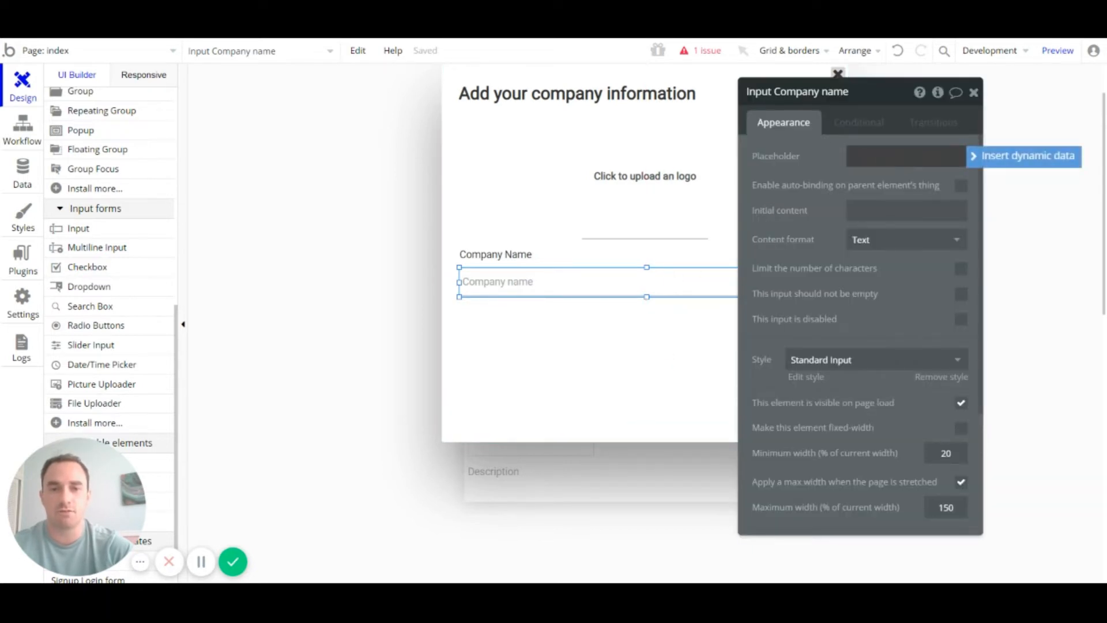
text(Company name)
click(850, 223)
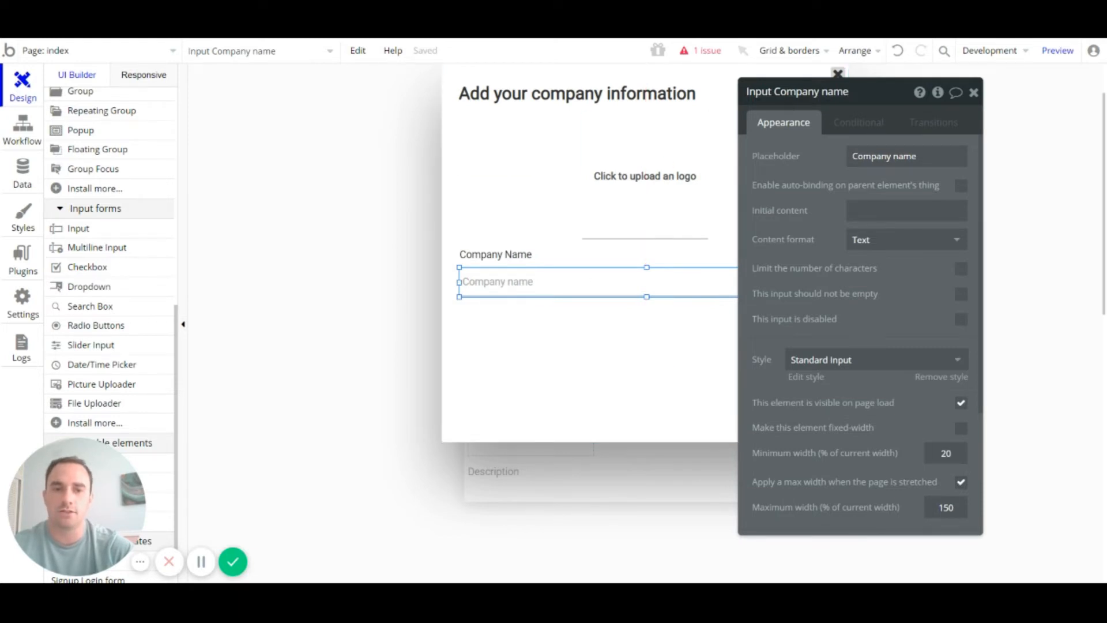
drag(747, 92, 849, 92)
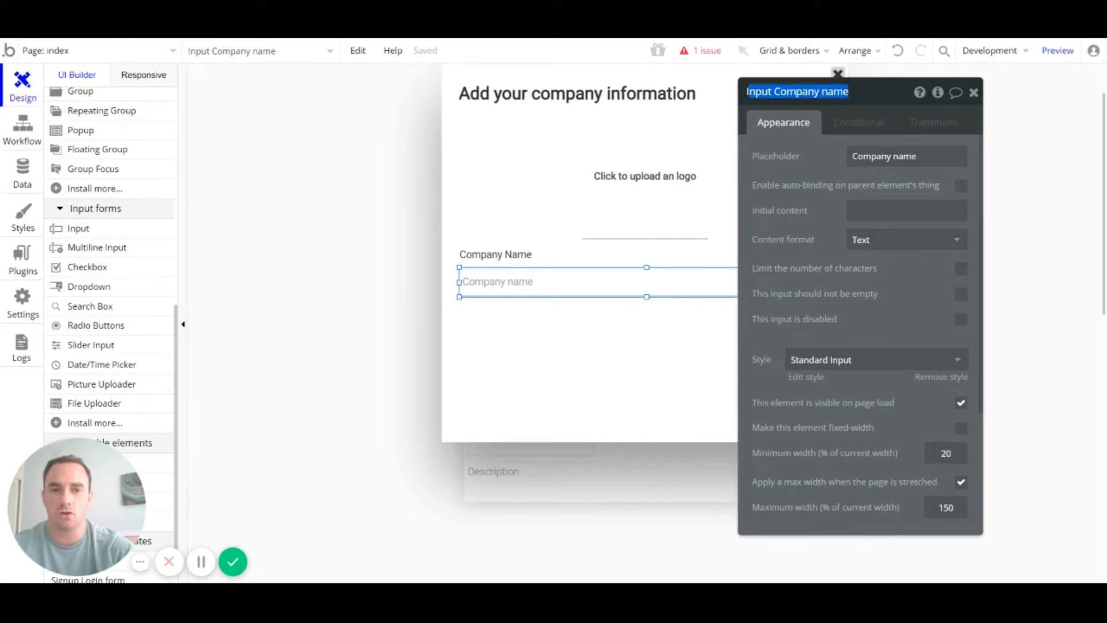
click(975, 92)
click(623, 363)
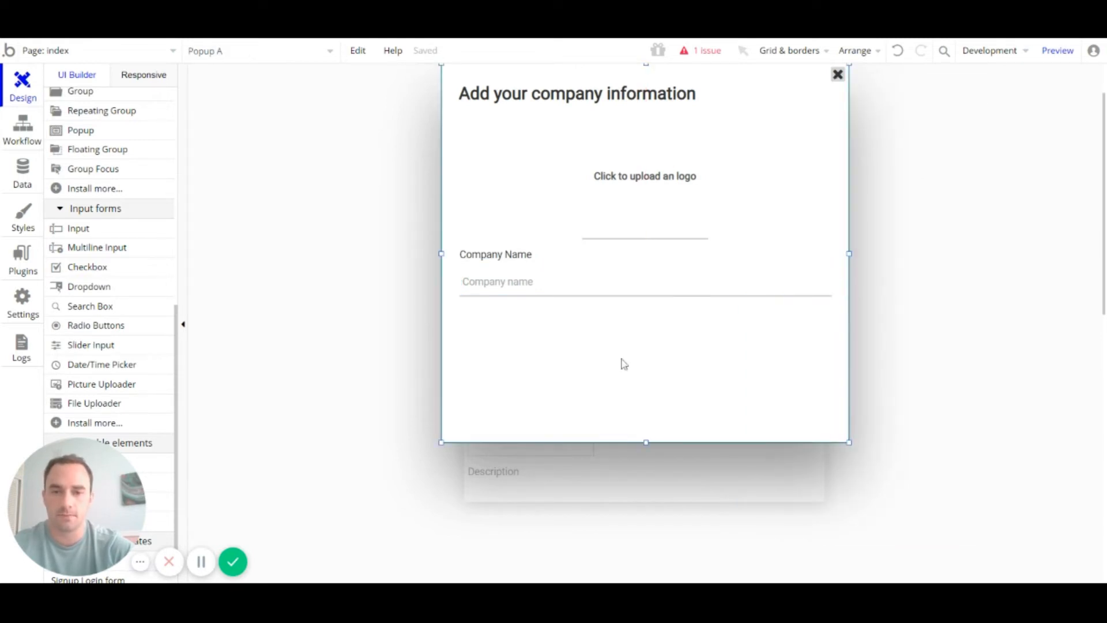
Step: Drag the popup's bottom edge down to make it taller
scroll(628, 348, down, 3)
drag(637, 305, 652, 413)
scroll(644, 416, up, 5)
scroll(548, 279, down, 3)
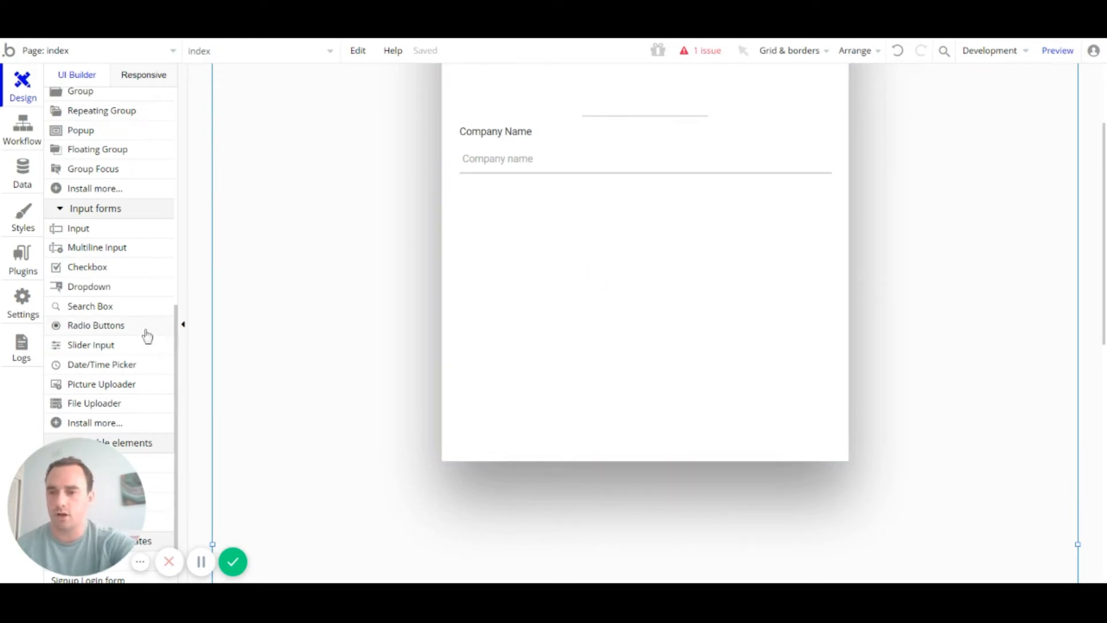
Step: Paste a copy of the Company Name label below the input and draw a dropdown beneath it
drag(497, 133, 514, 141)
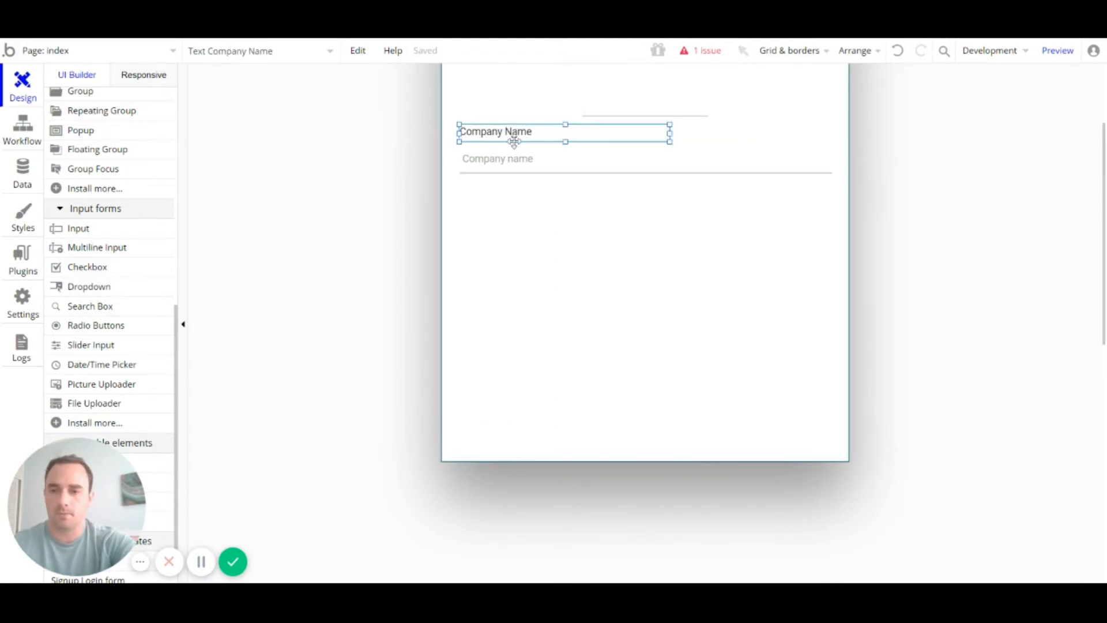
key(ctrl+c)
click(533, 215)
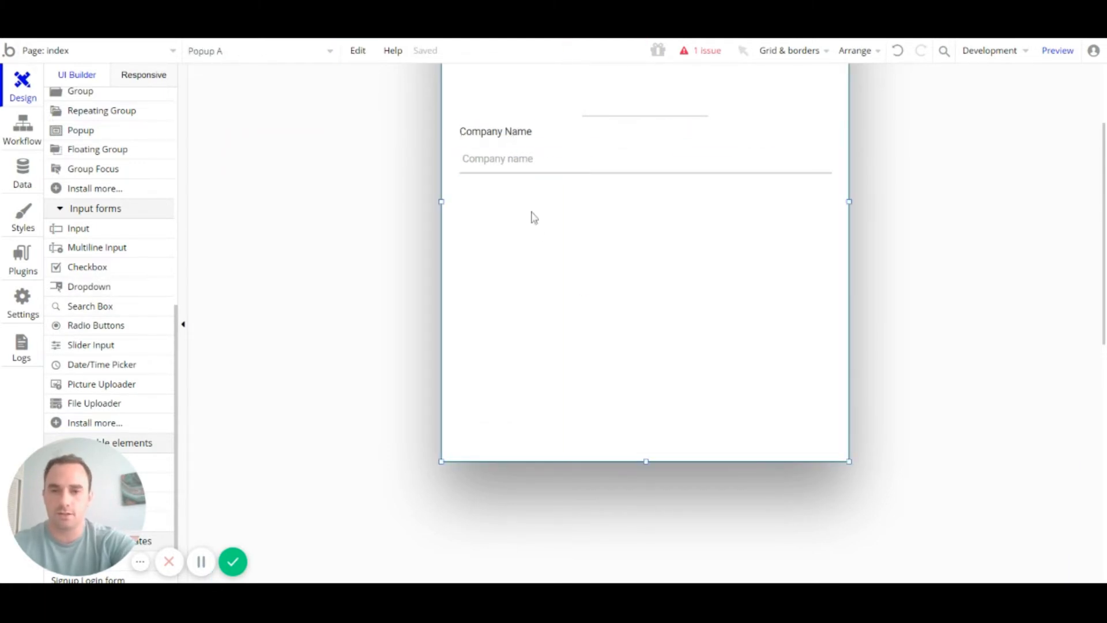
key(ctrl+v)
drag(521, 140, 515, 191)
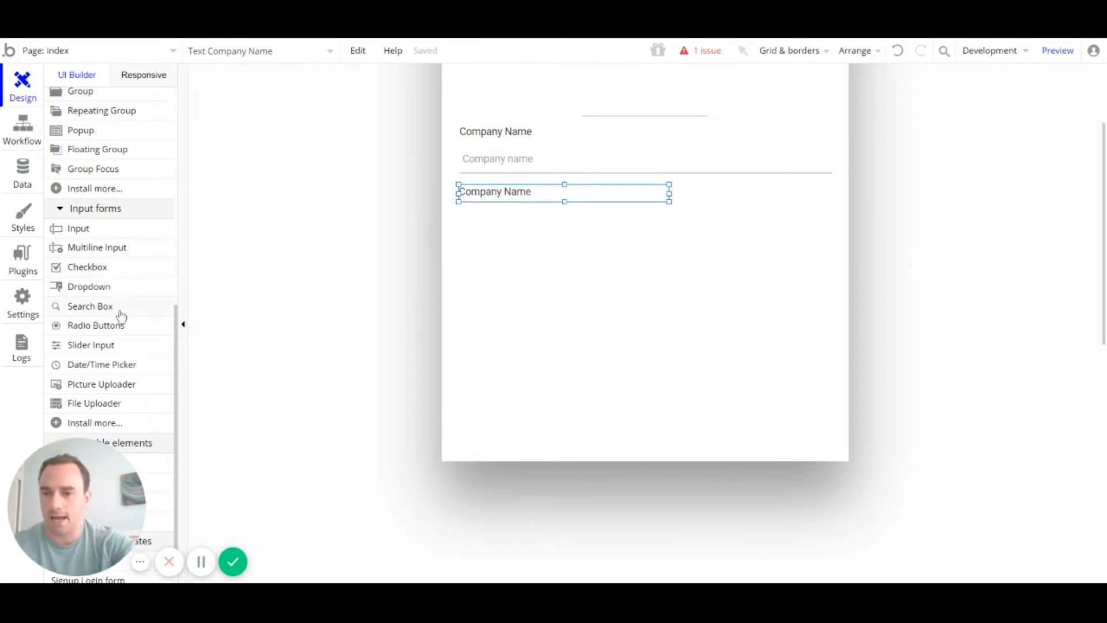
click(118, 292)
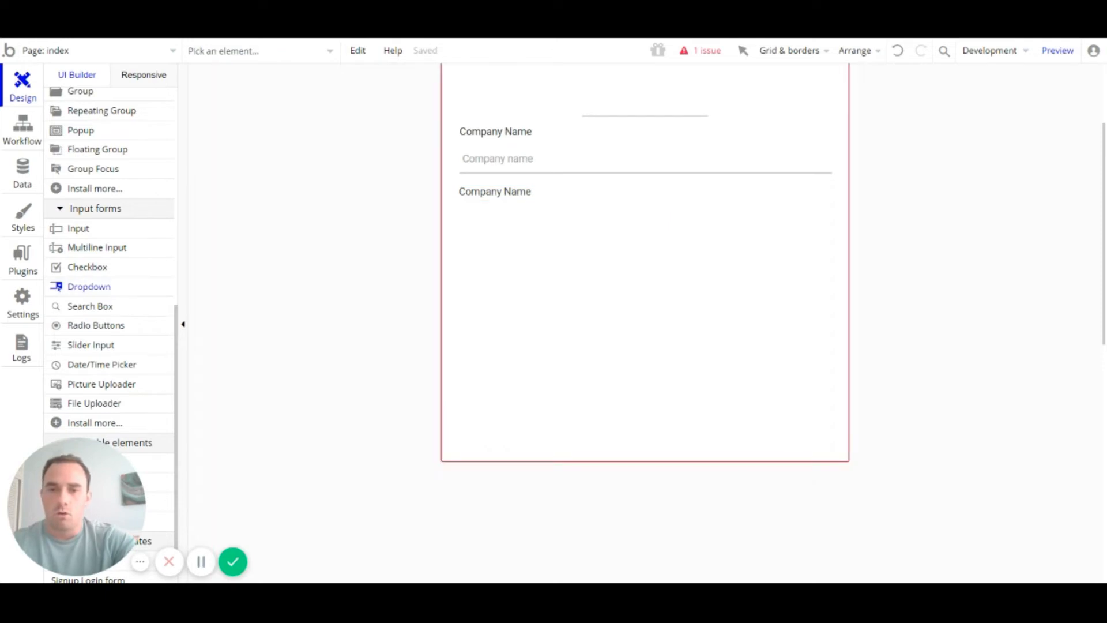
mouse_move(465, 211)
mouse_down()
mouse_move(823, 277)
mouse_move(834, 242)
mouse_up()
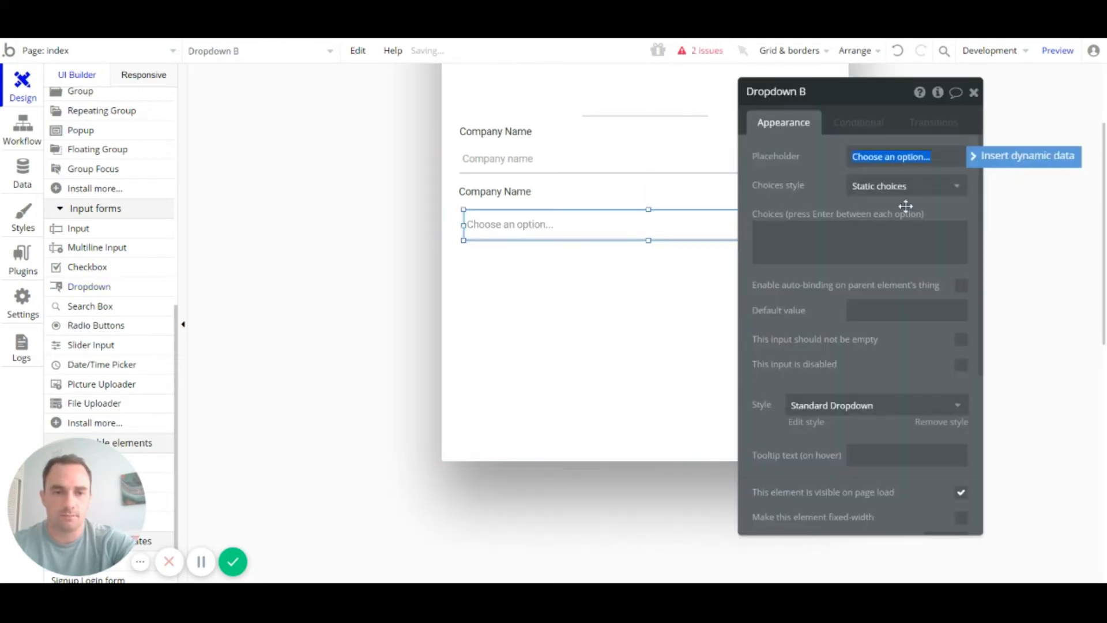
Step: Change the second label's text from 'Company Name' to 'Company Size'
click(461, 191)
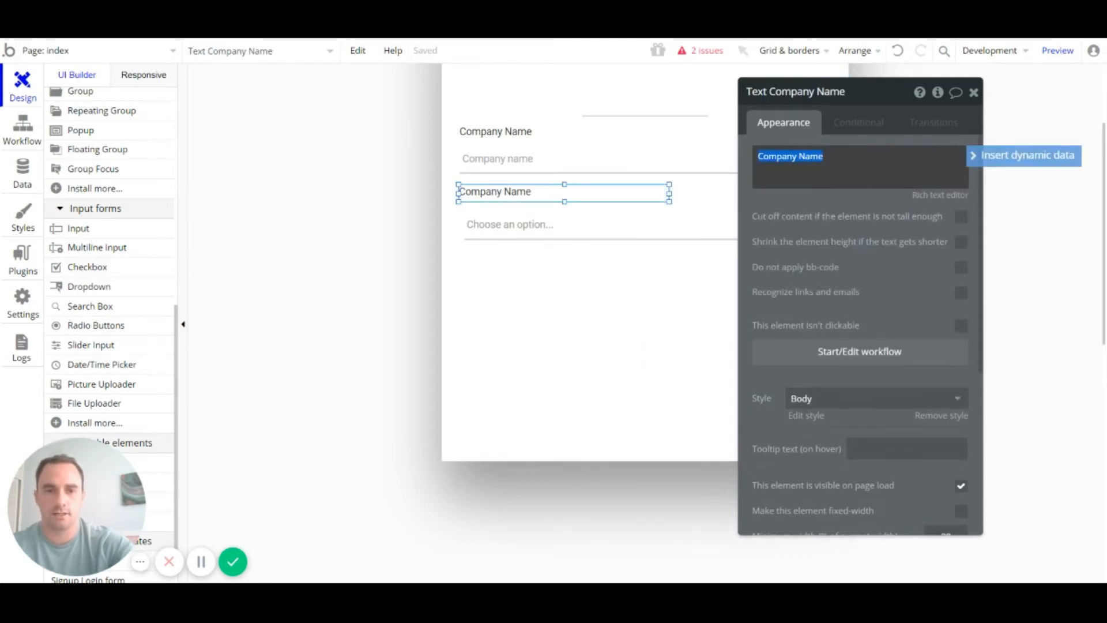
click(805, 157)
double_click(804, 156)
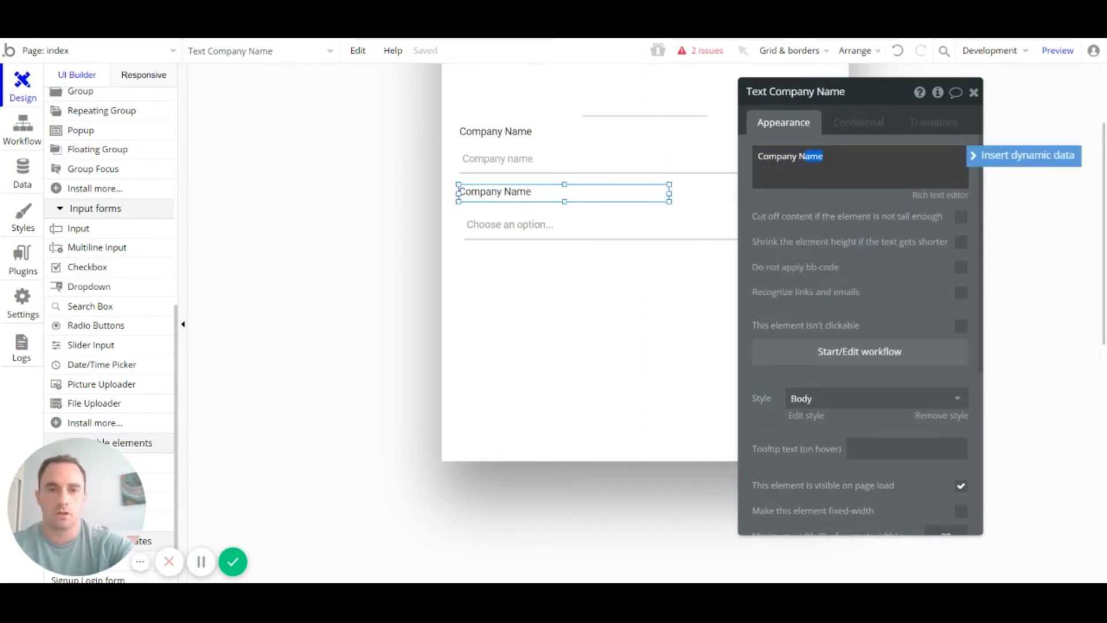
key(BackSpace)
text(Siz)
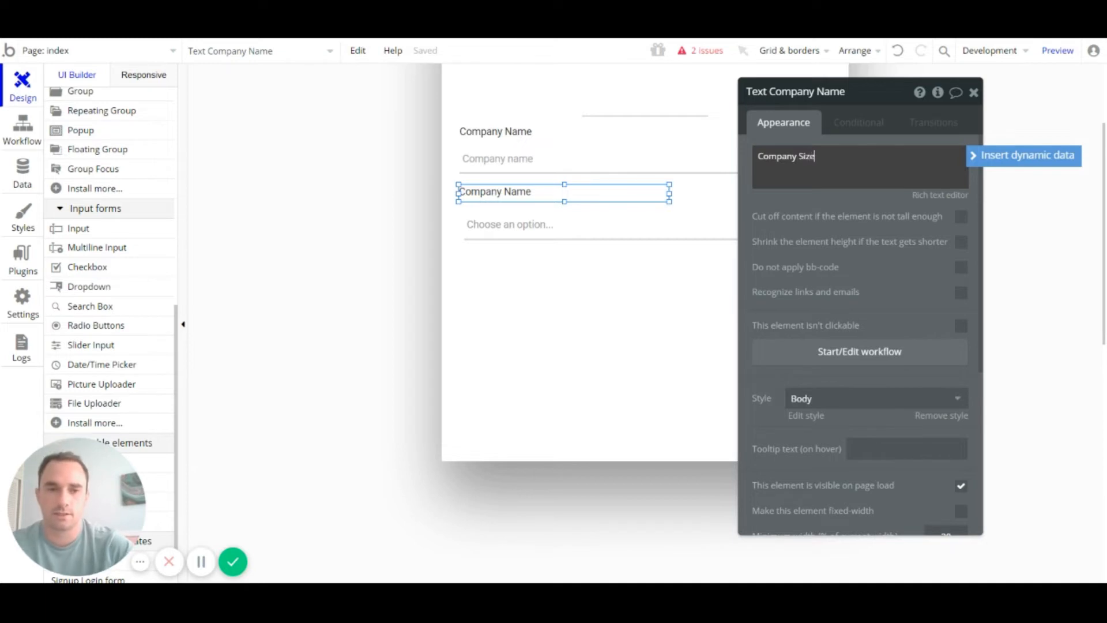
text(e)
click(974, 92)
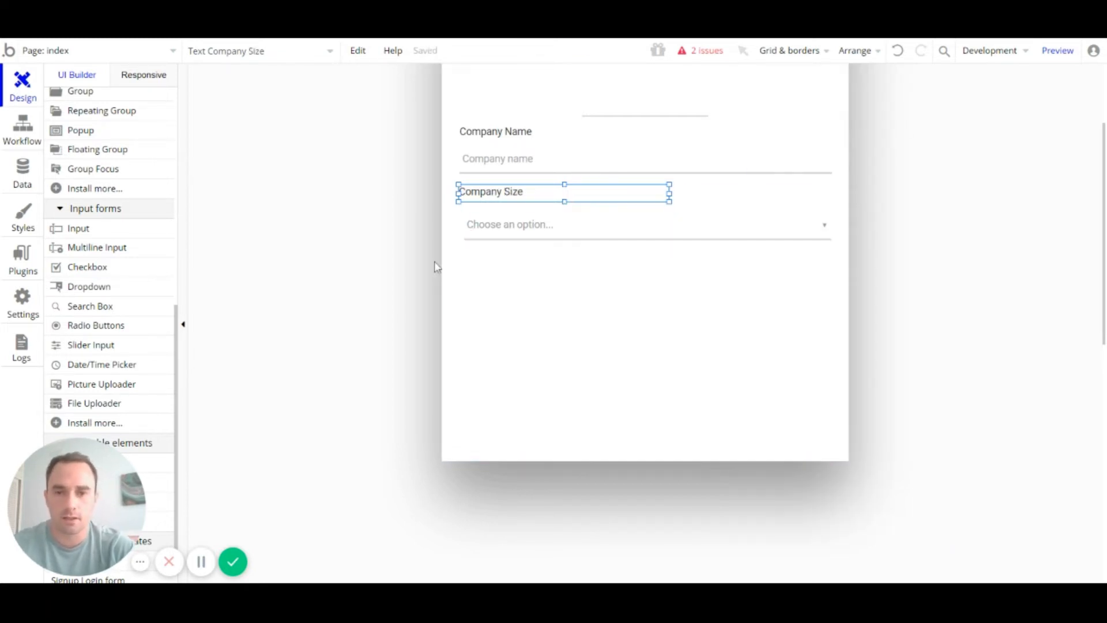
click(484, 230)
Step: Give the dropdown placeholder 'Company Size', make it required, and nudge its left edge
double_click(718, 222)
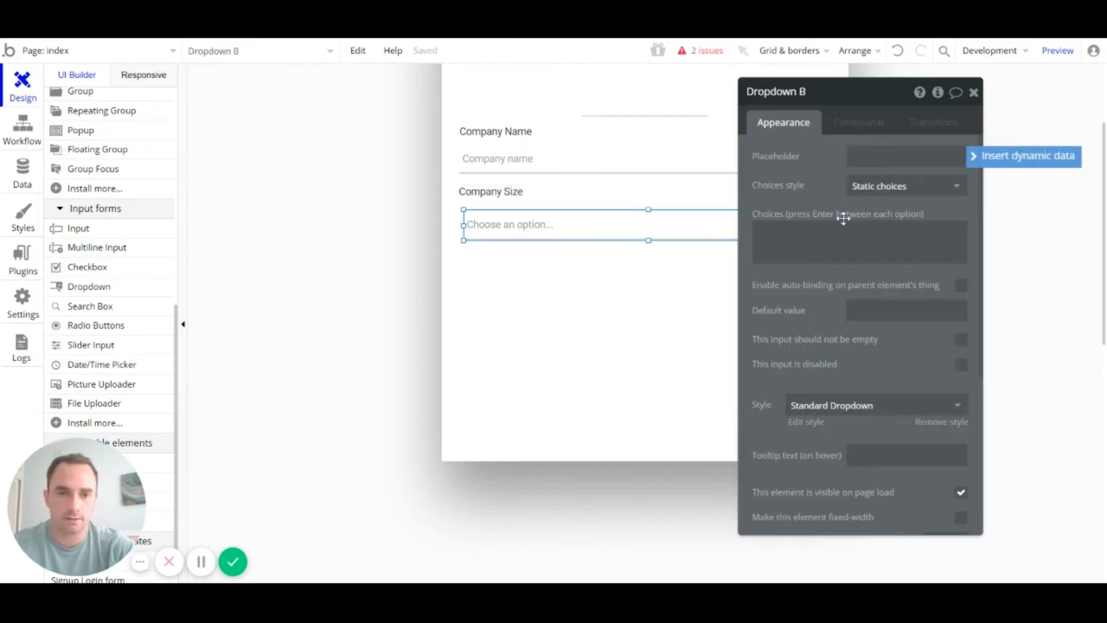
click(929, 165)
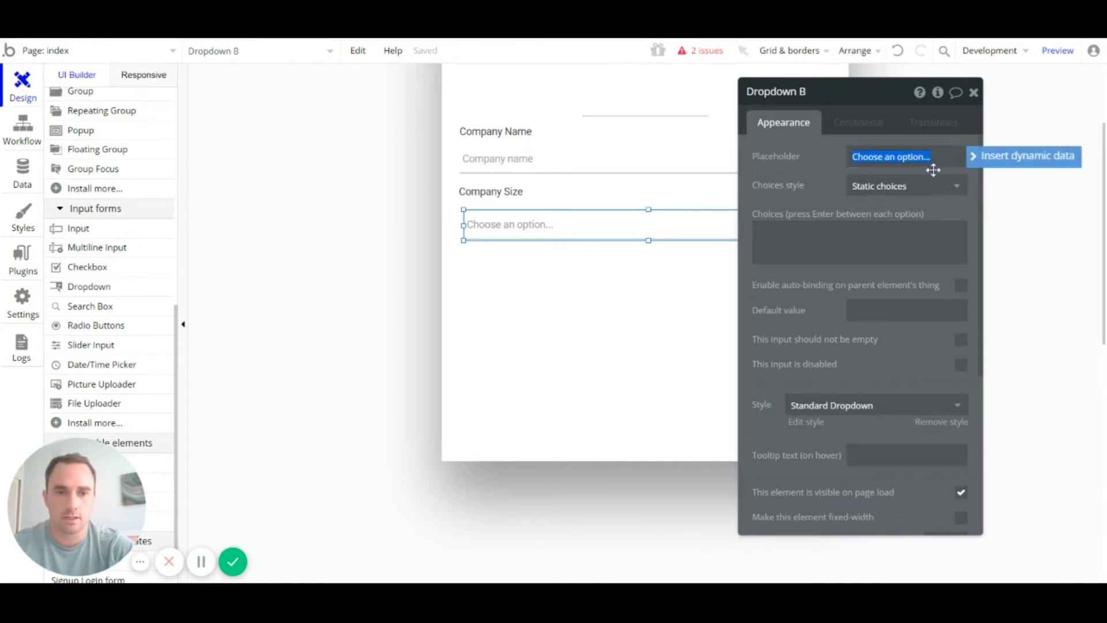
text(Company Size)
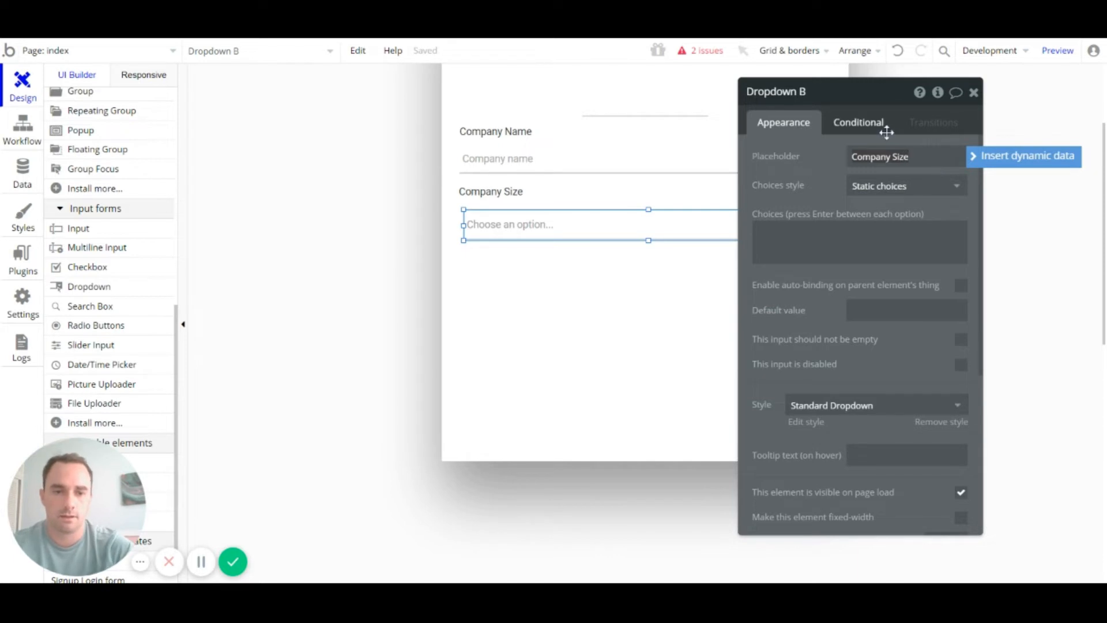
click(961, 340)
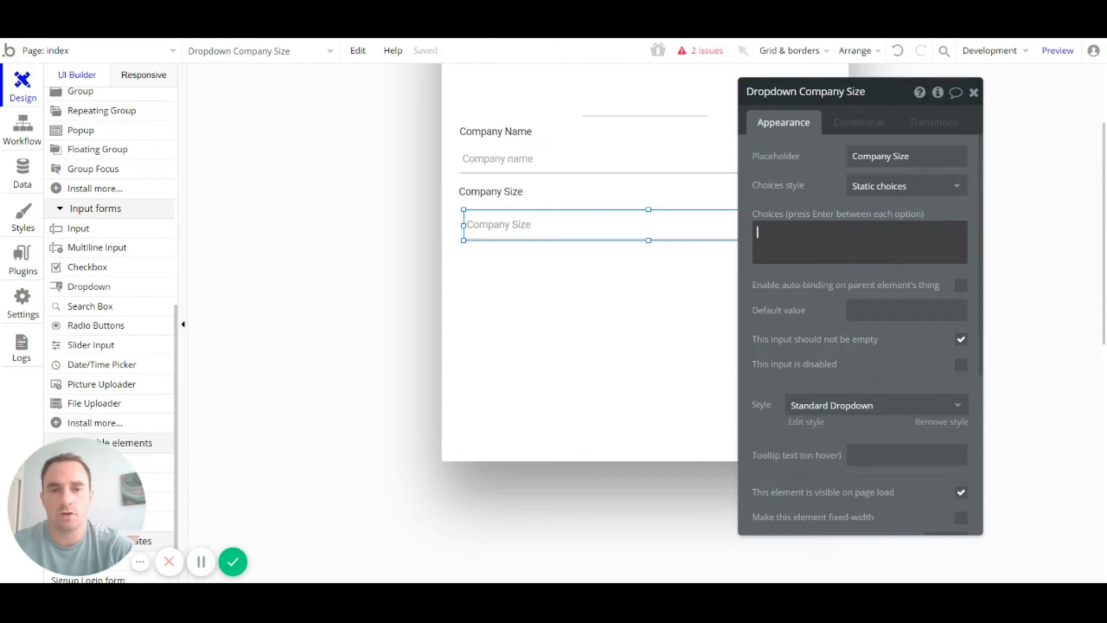
click(479, 226)
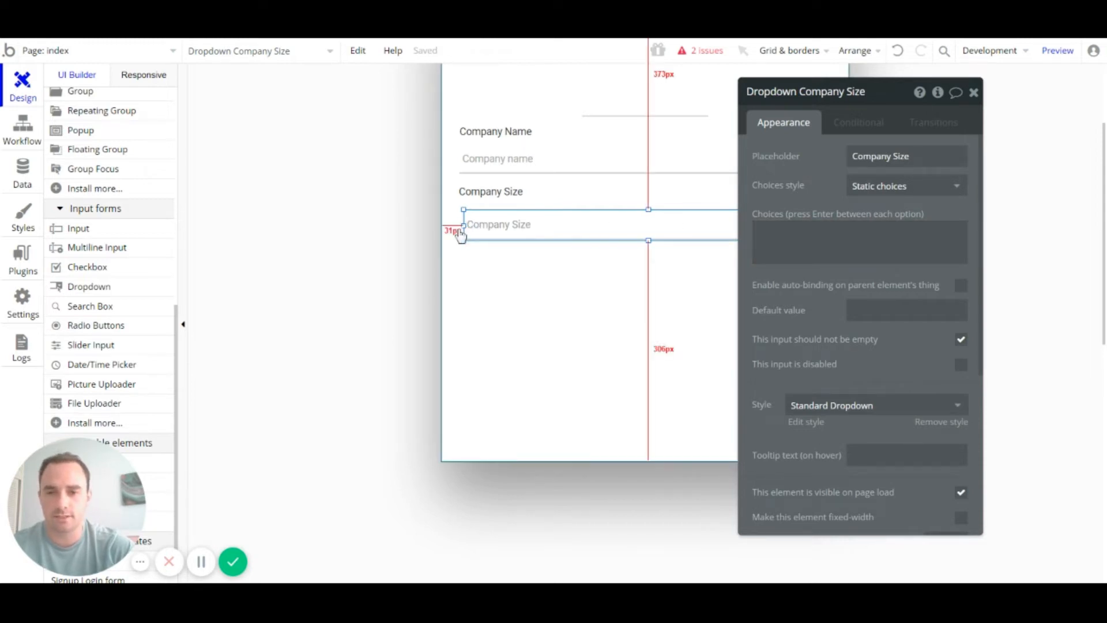
drag(462, 229, 460, 225)
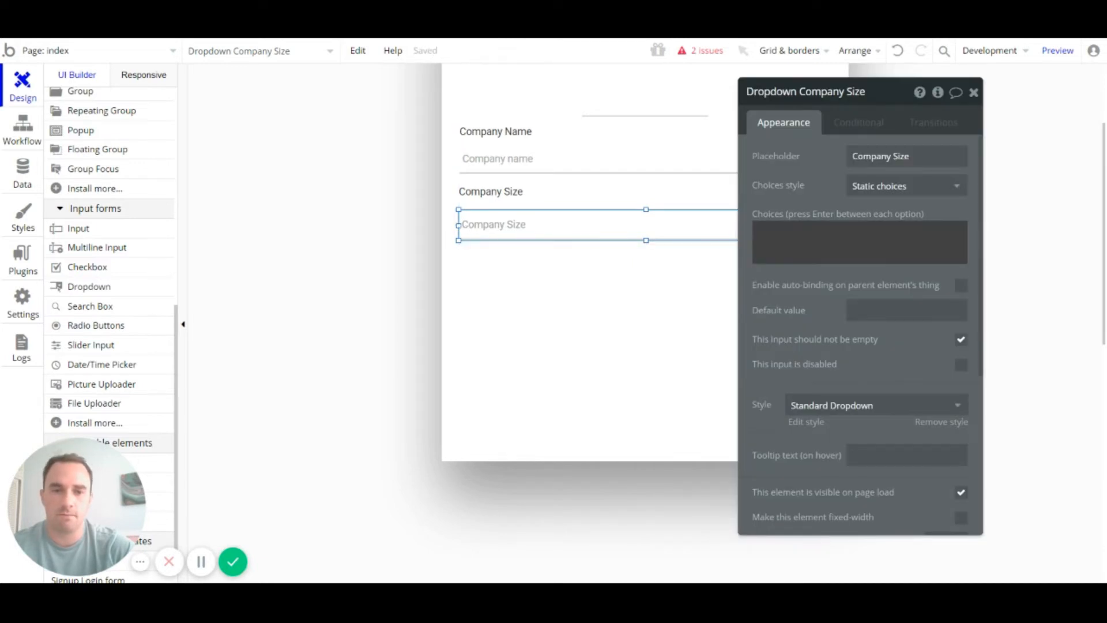
Step: Enter the dropdown's size choices from 1 - 10 through 100 - 500, 500 - 1000 and 1000+
click(807, 242)
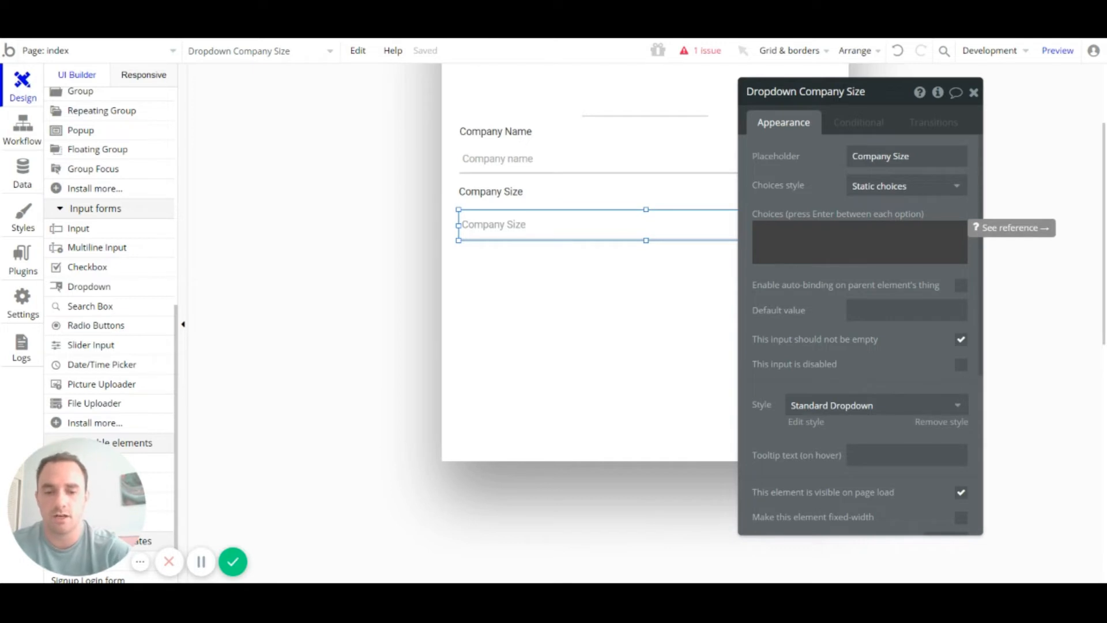
text(11 - 50)
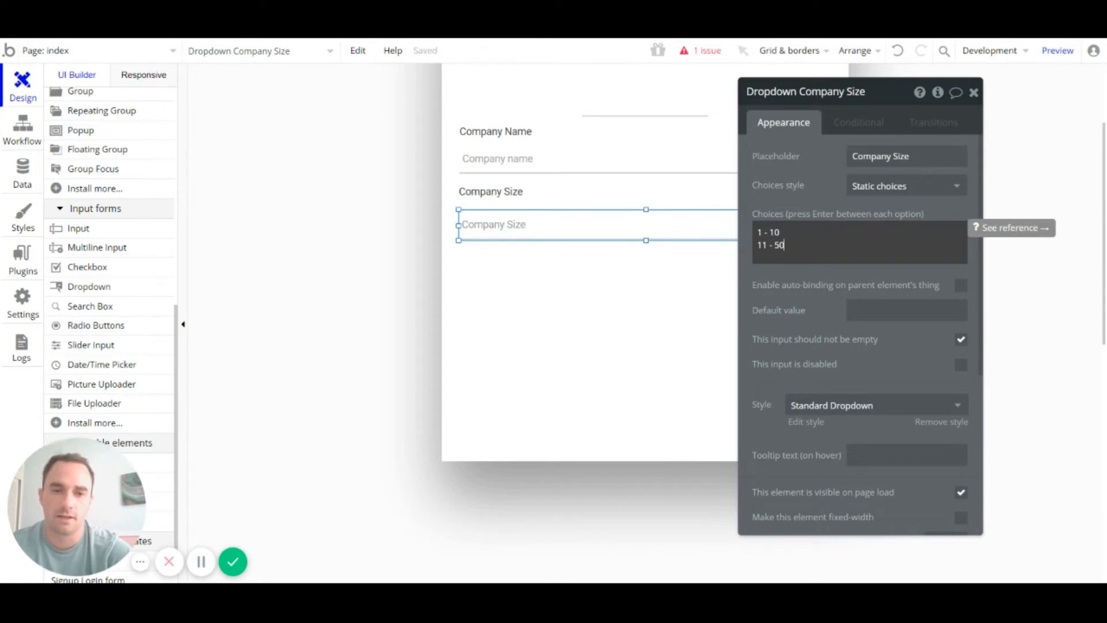
key(Return)
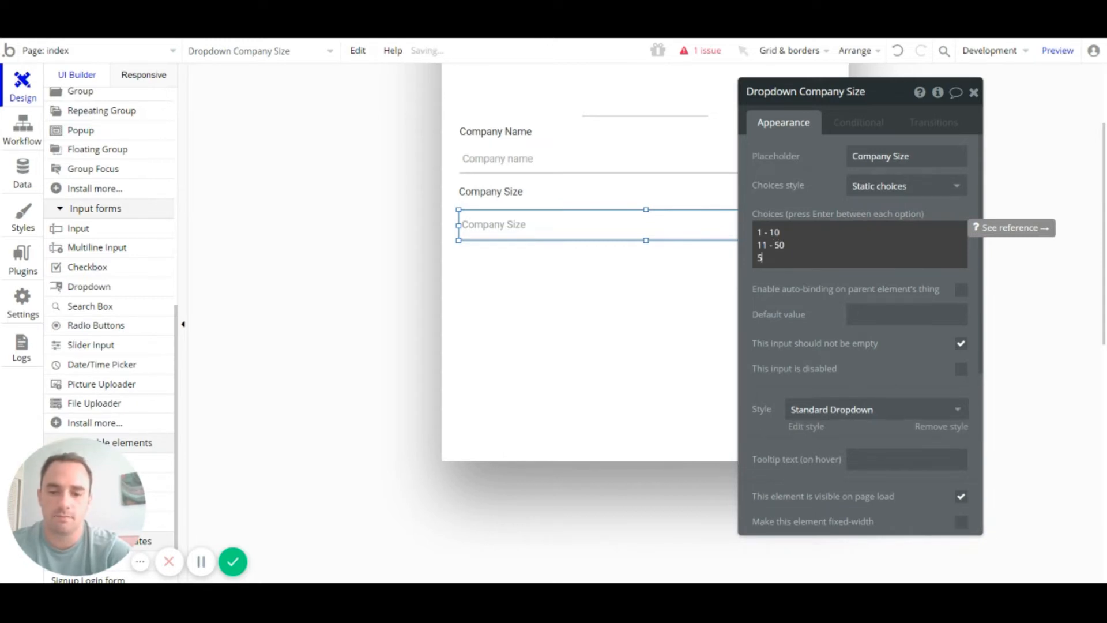
text(50-)
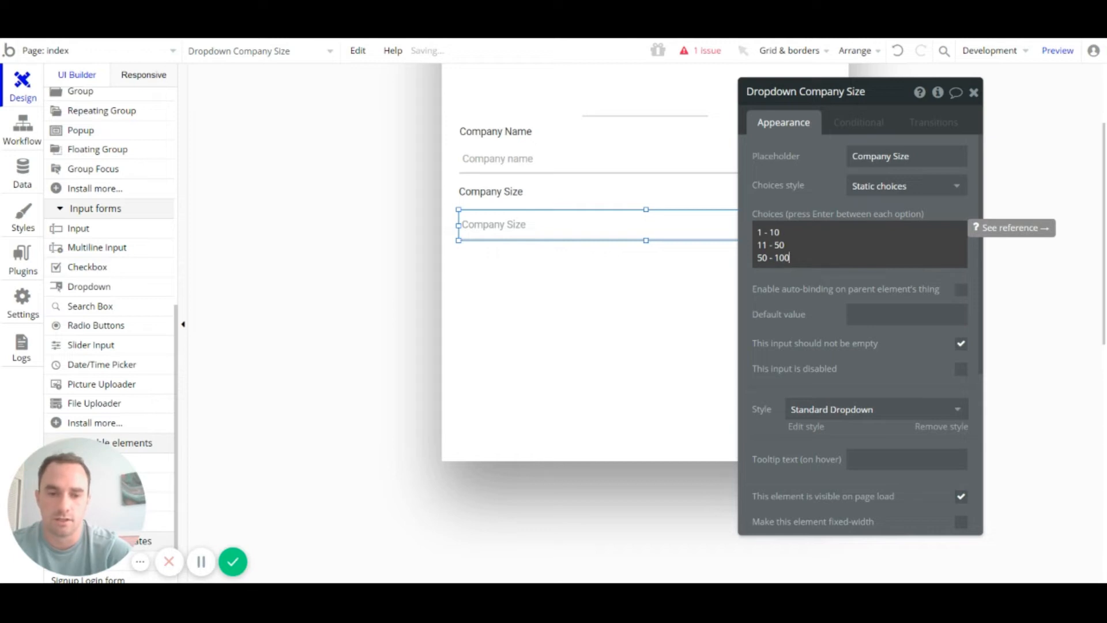
text(100)
key(Return)
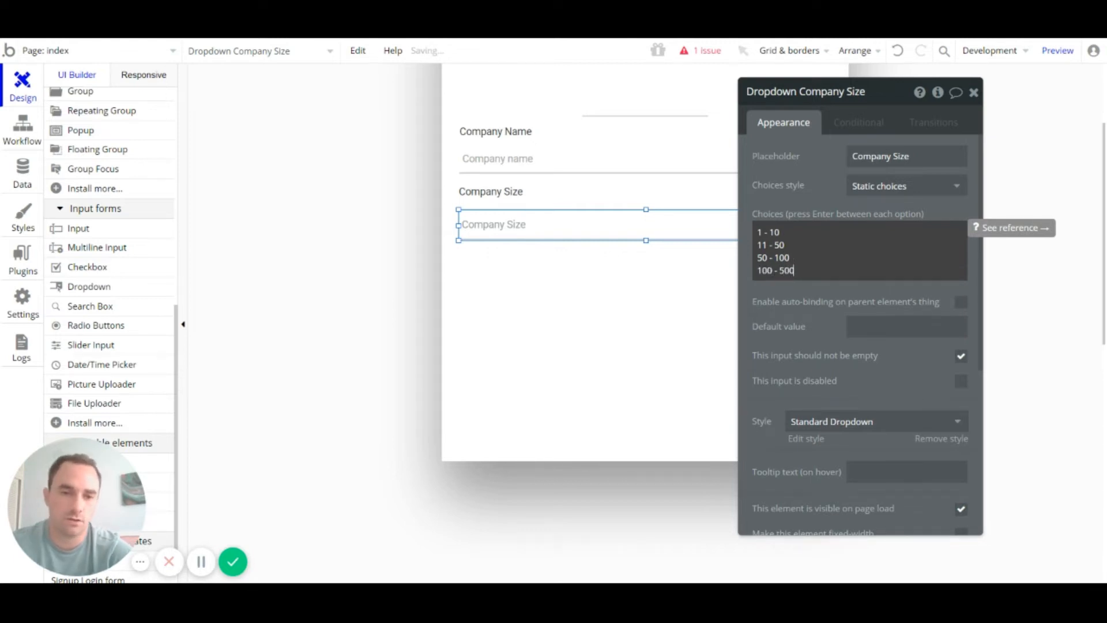
text(100 - 500)
key(Return)
text(500)
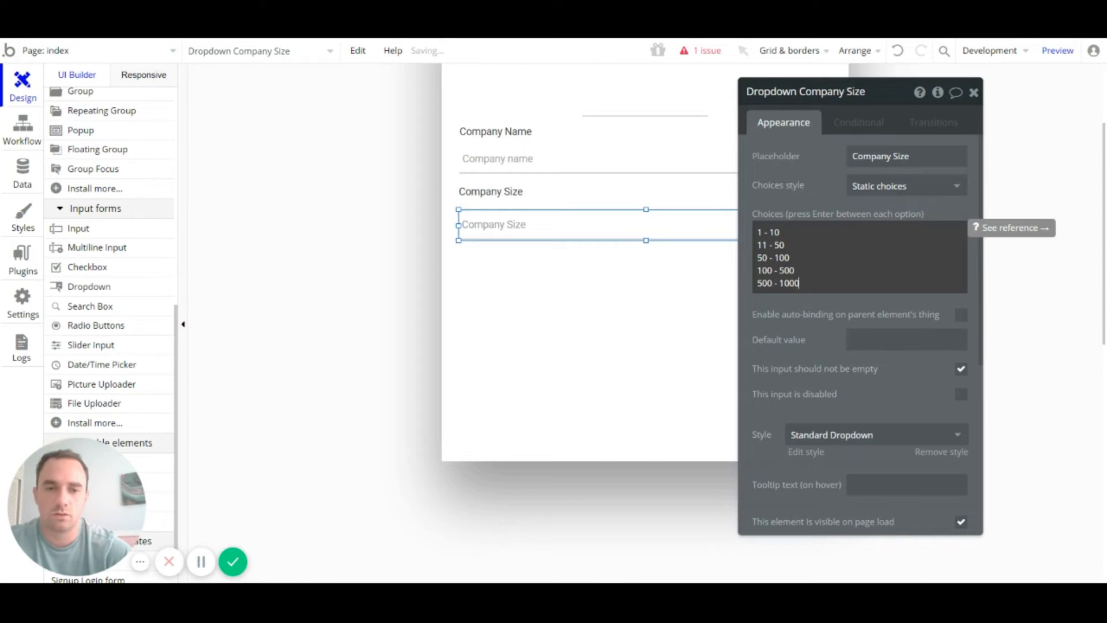
text( - 1000)
key(Return)
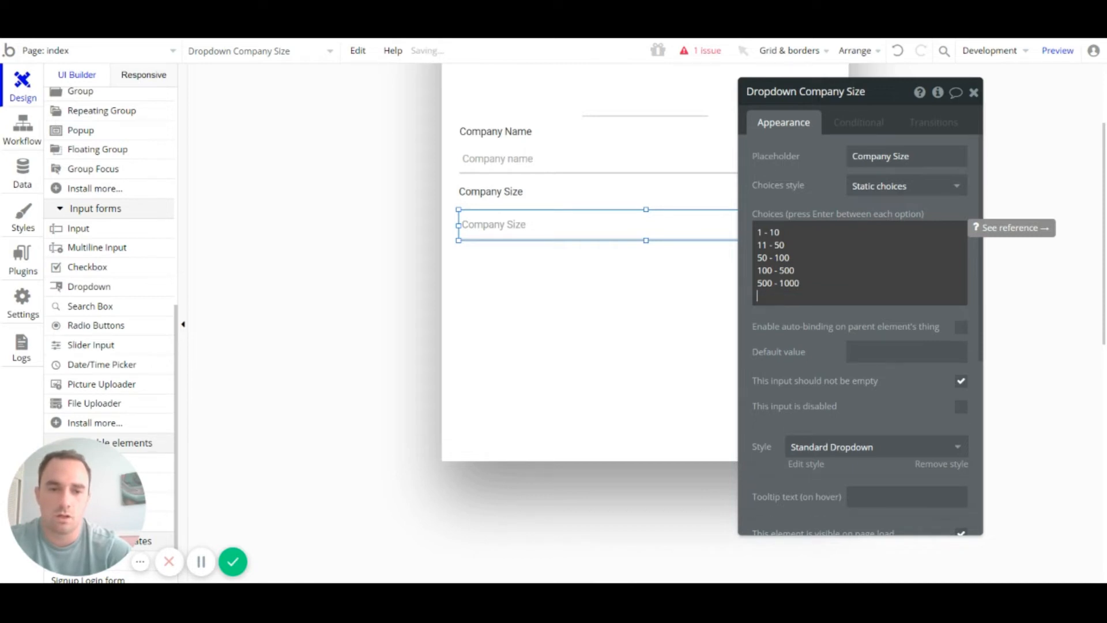
text(1000+)
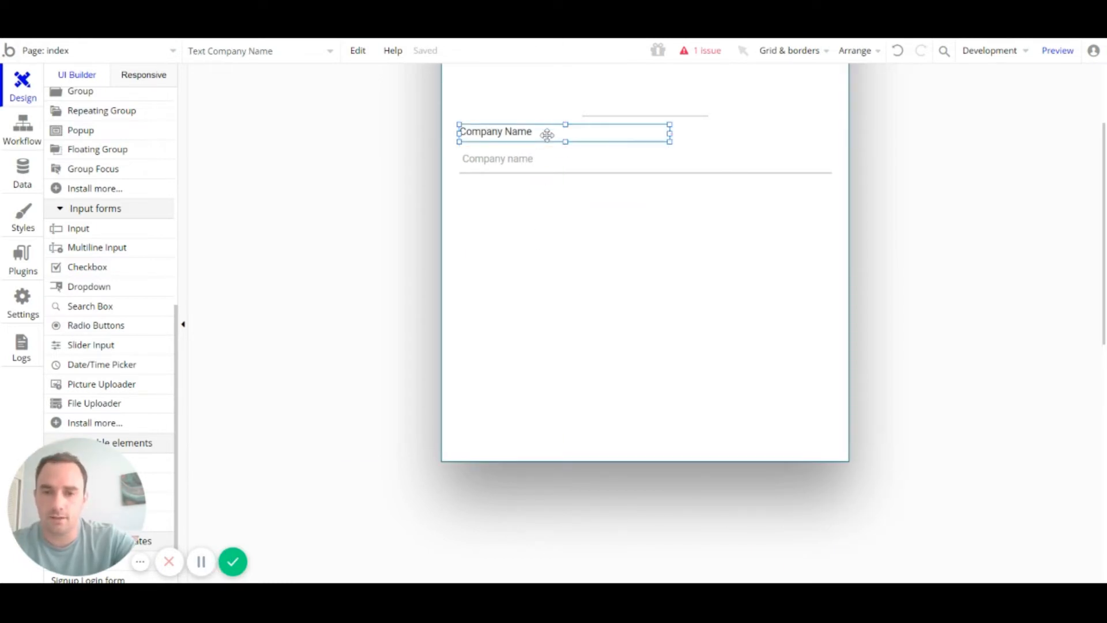
Step: Paste a lone copy of the Company Name label below the input, then delete it
key(ctrl+c)
click(536, 204)
key(ctrl+v)
drag(505, 146, 502, 195)
double_click(502, 195)
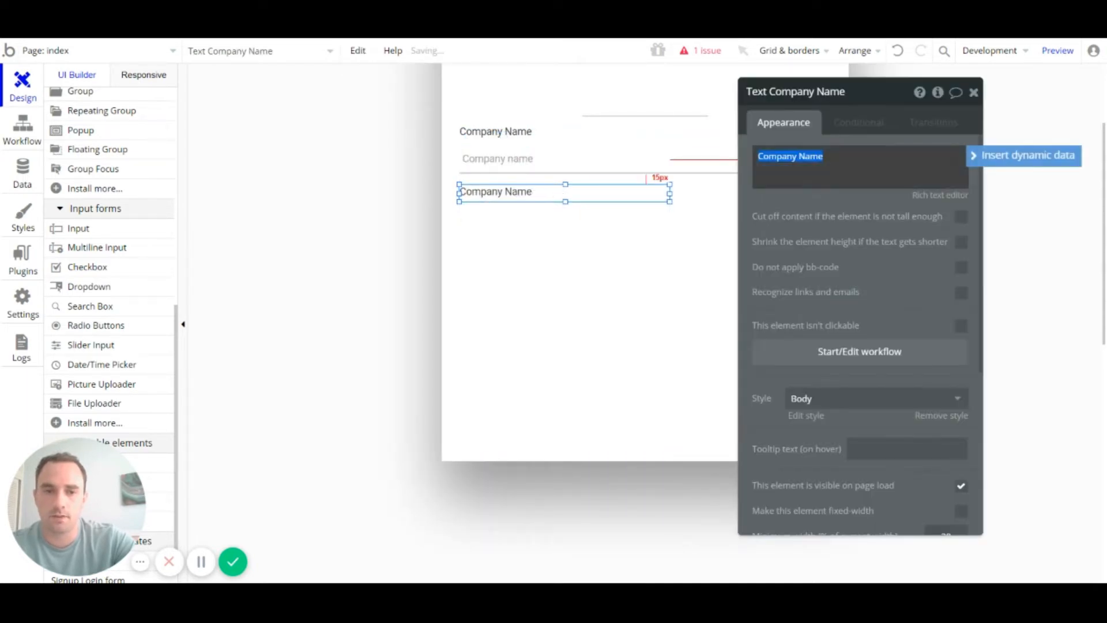
click(799, 156)
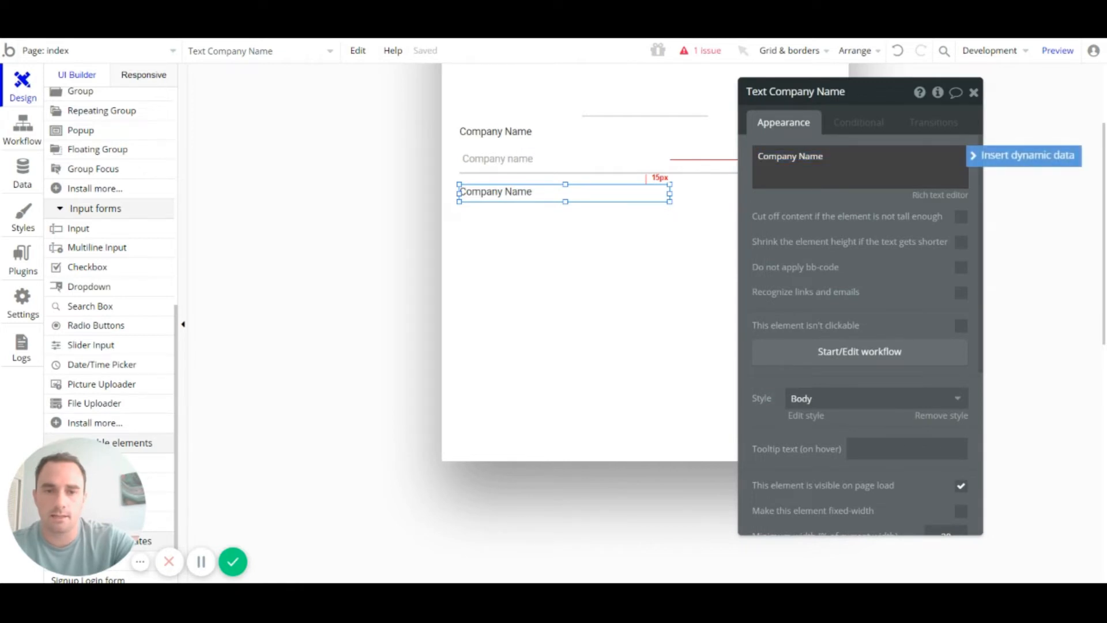
key(Delete)
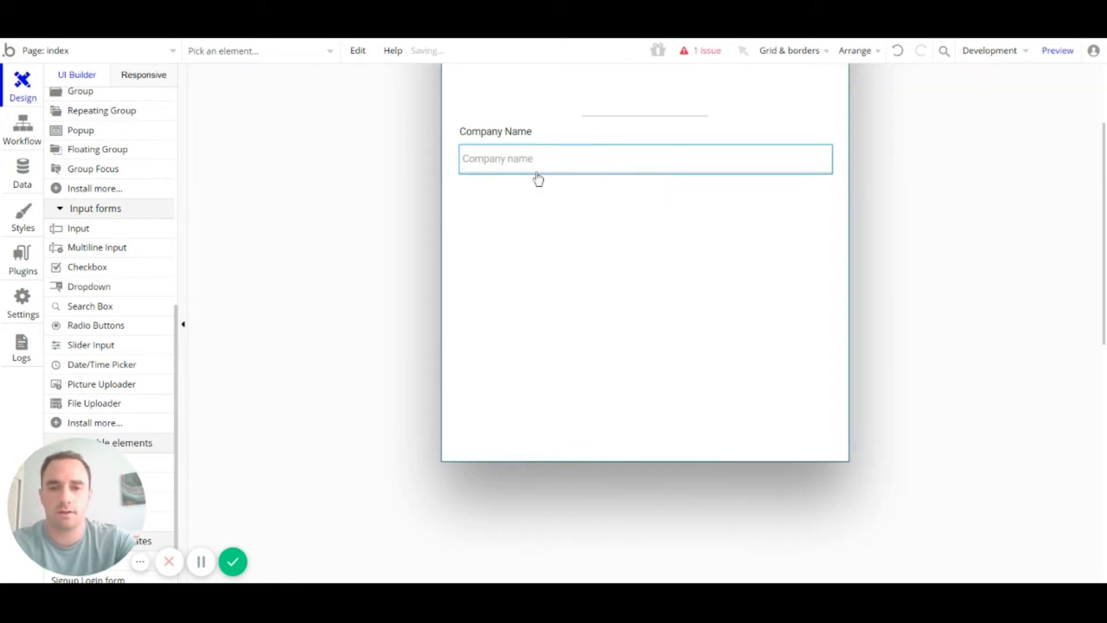
Step: Duplicate the Company Name label-and-input pair and place it below the original
click(536, 168)
shift+click(528, 133)
key(ctrl+v)
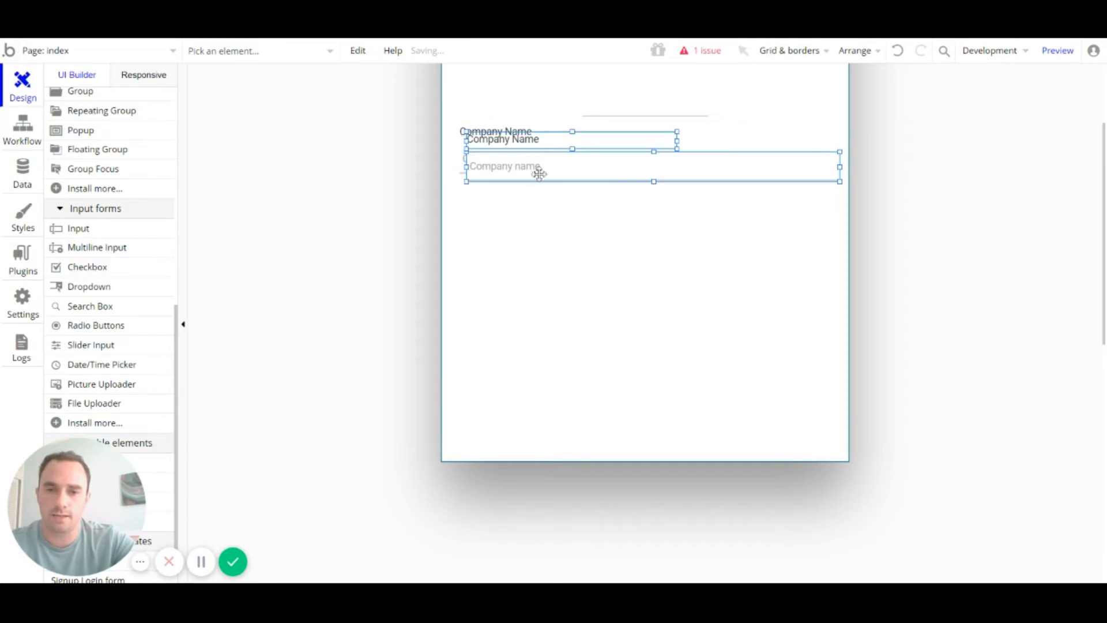
drag(538, 166, 528, 217)
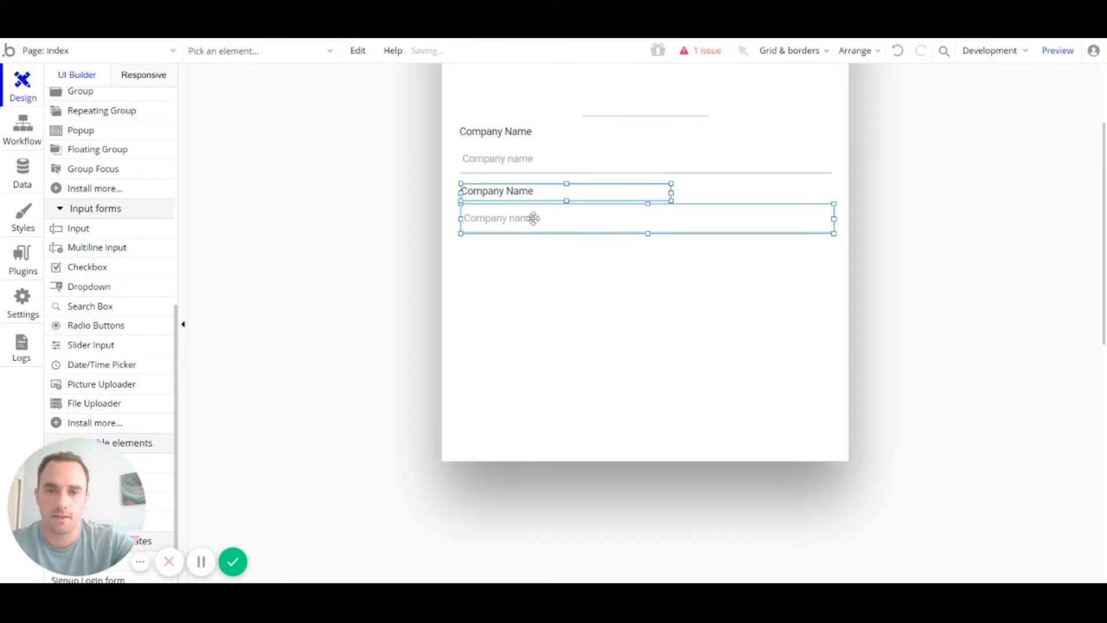
key(Right)
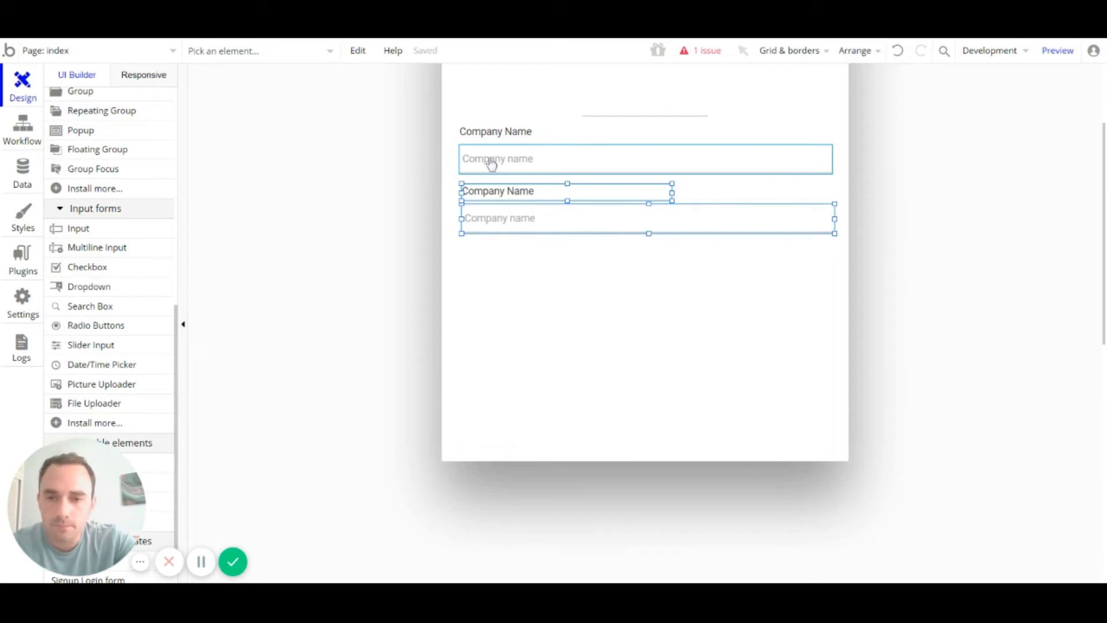
Step: Change the copied label's text to 'Company Size'
double_click(495, 192)
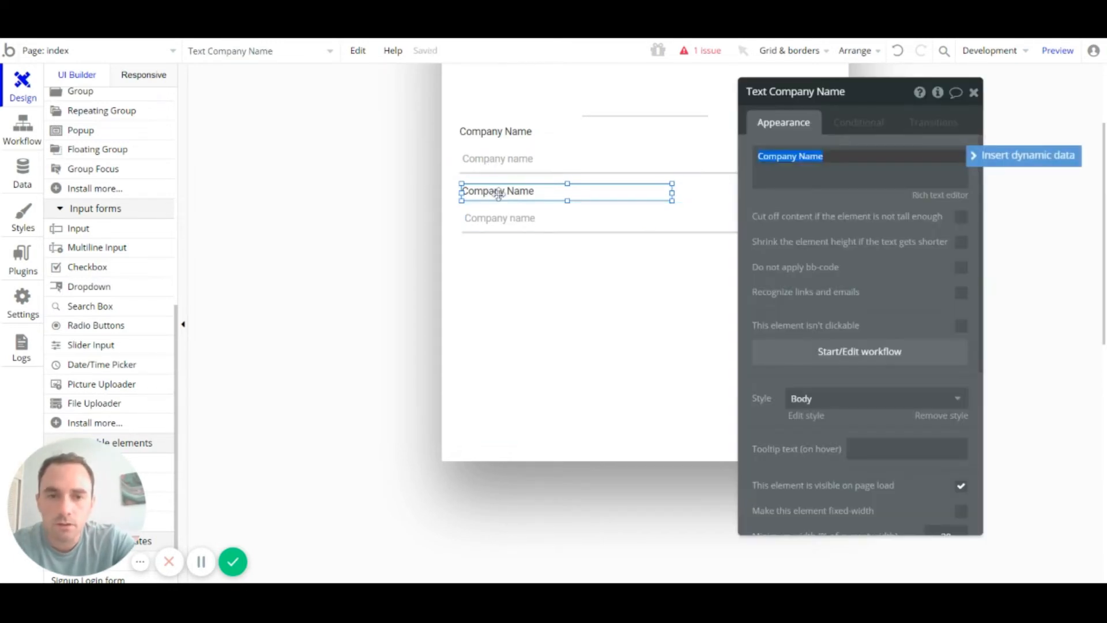
click(803, 157)
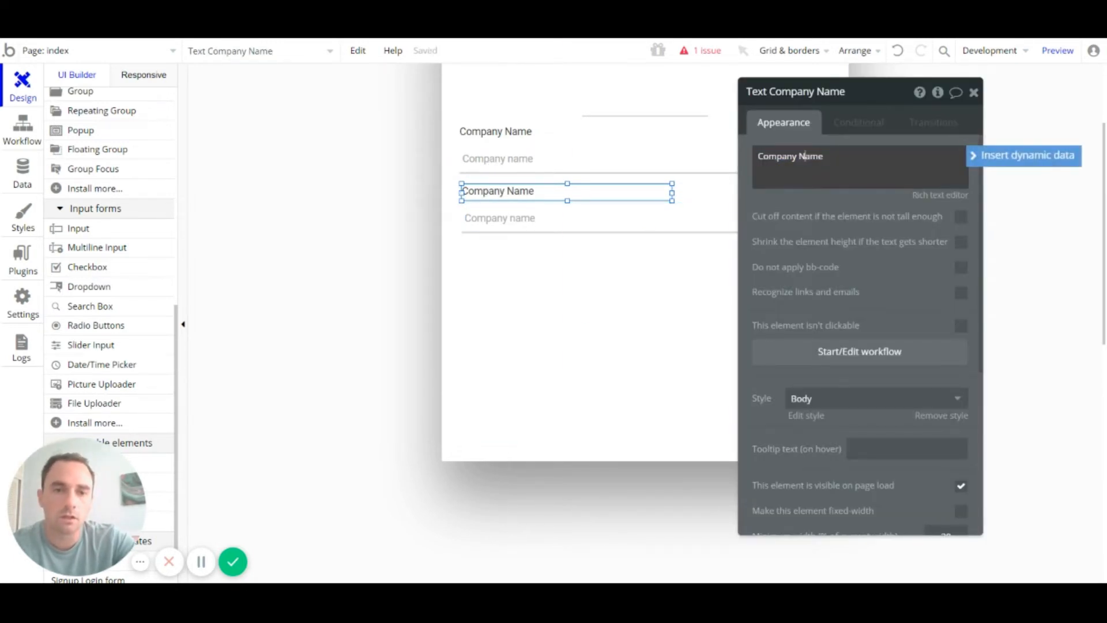
double_click(802, 156)
text(Siz)
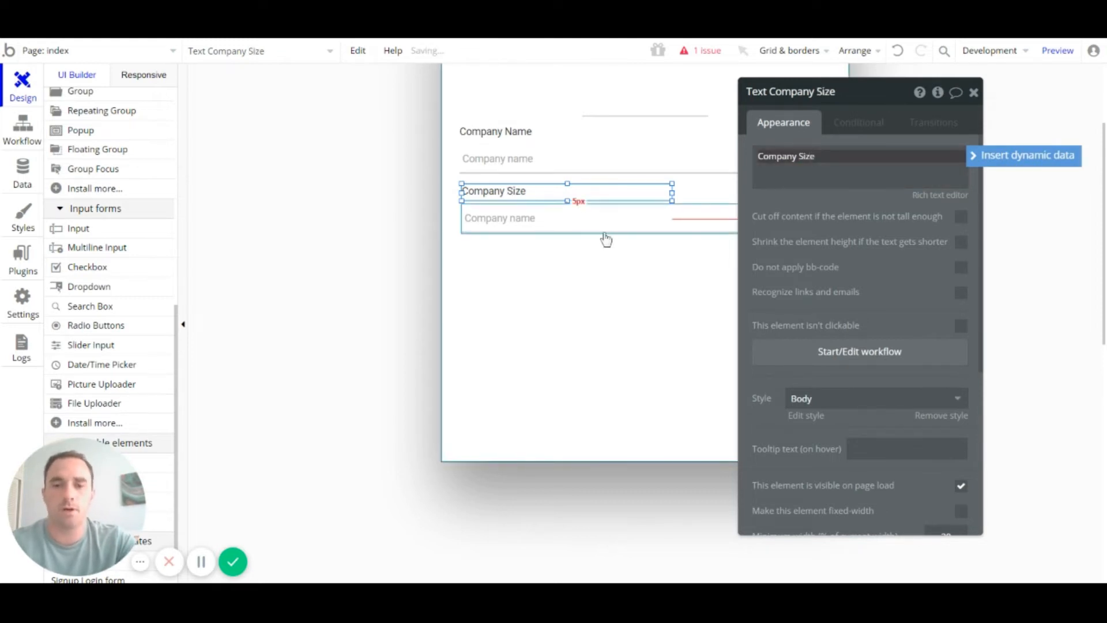
Step: Set the copied input's placeholder to 'Company Size' and its content format to Integer
click(681, 213)
triple_click(900, 157)
click(897, 156)
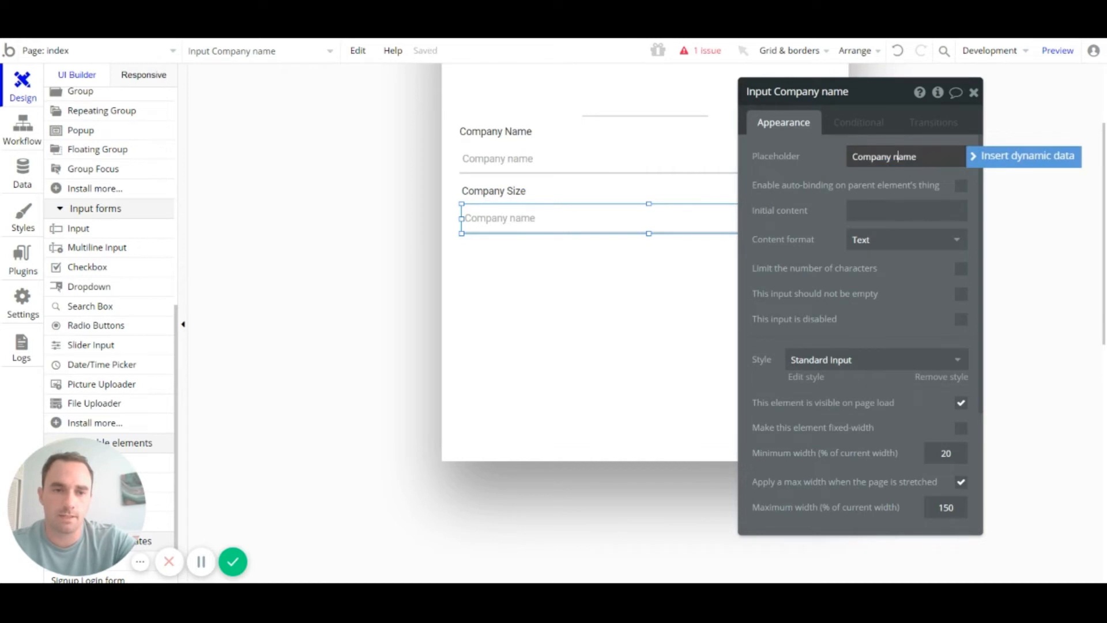
double_click(897, 157)
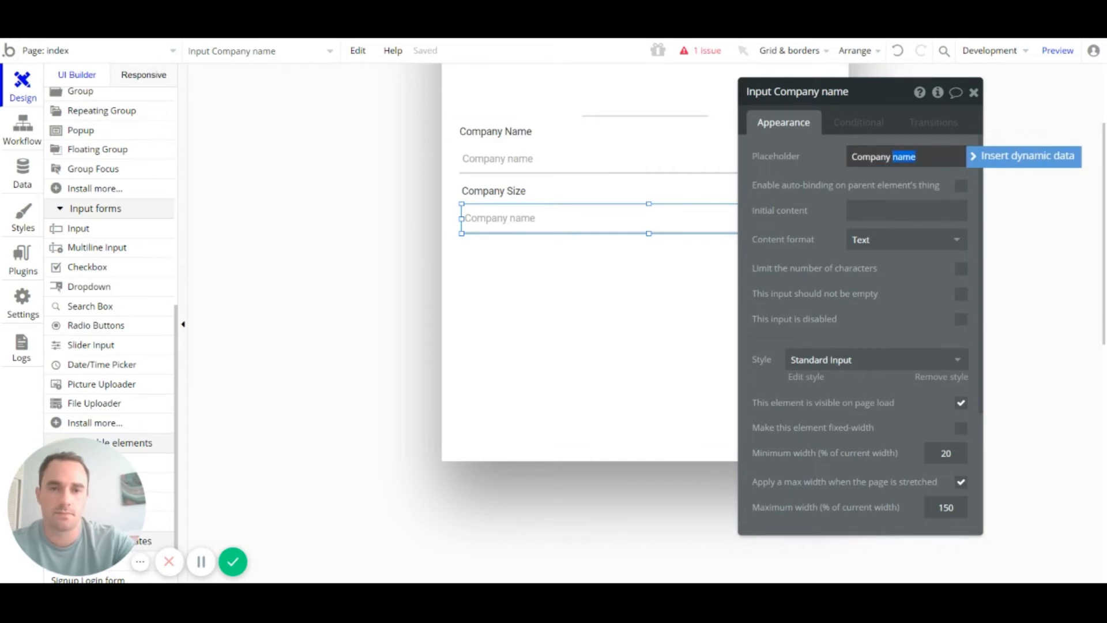
text(Size)
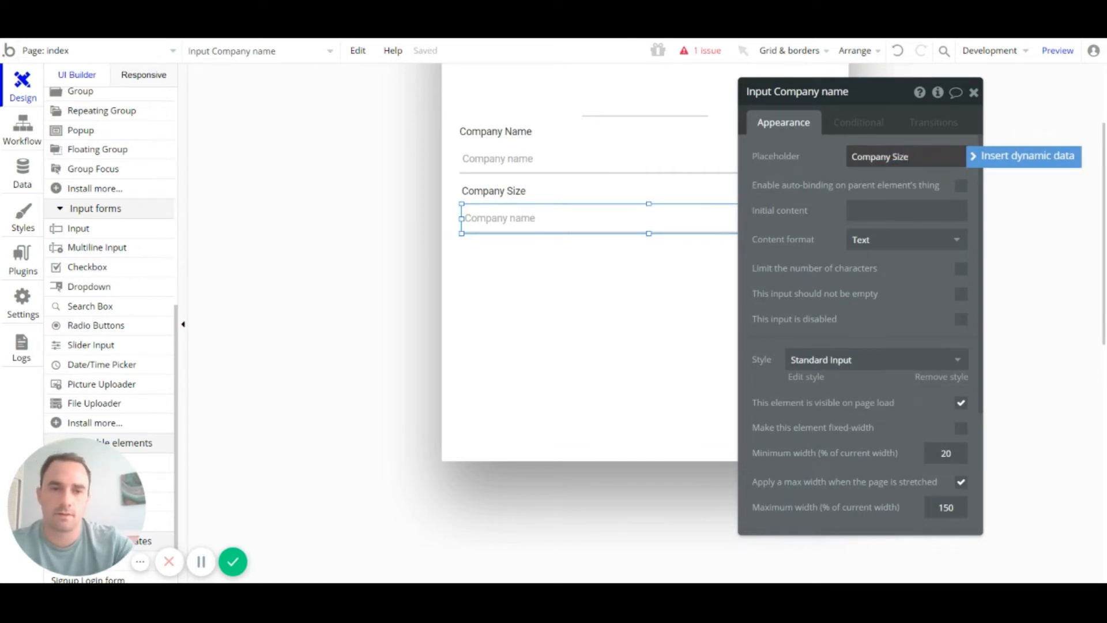
click(834, 165)
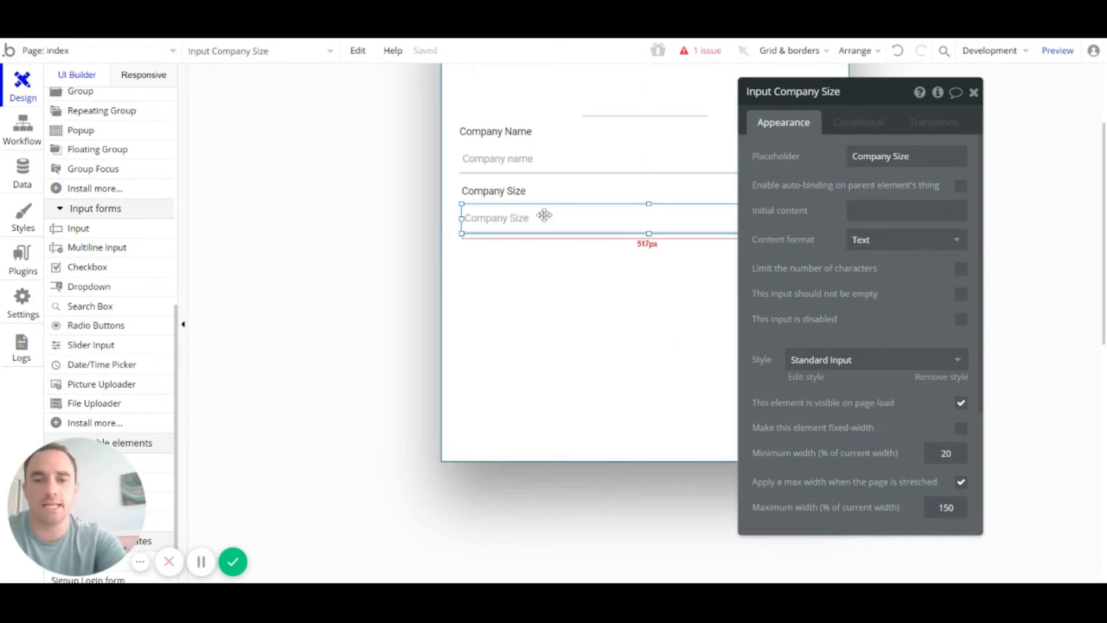
click(954, 240)
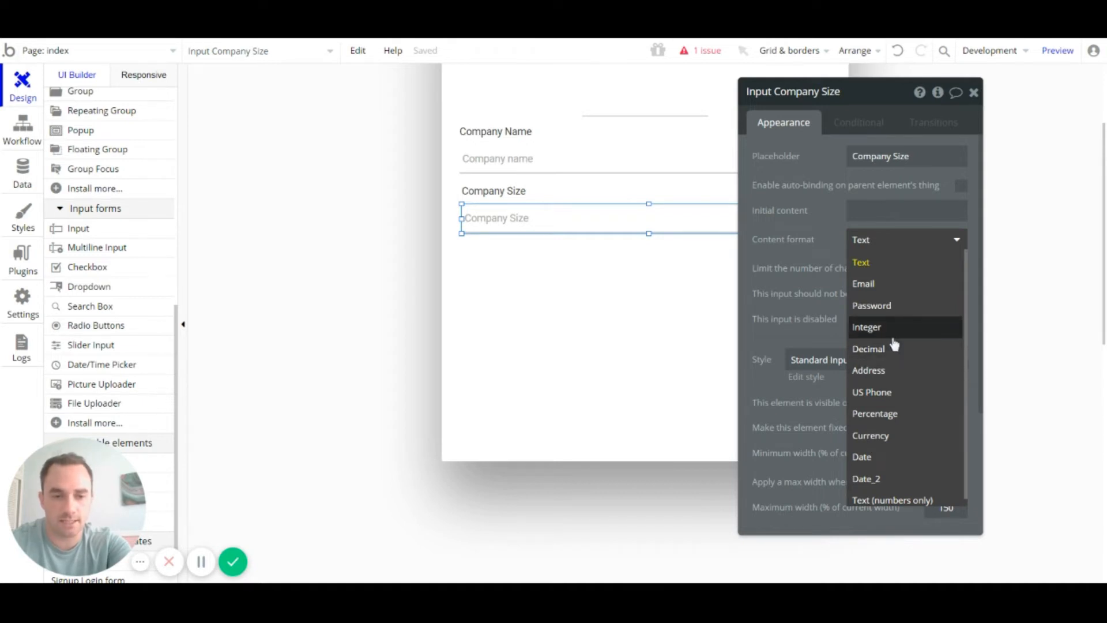
scroll(897, 342, down, 1)
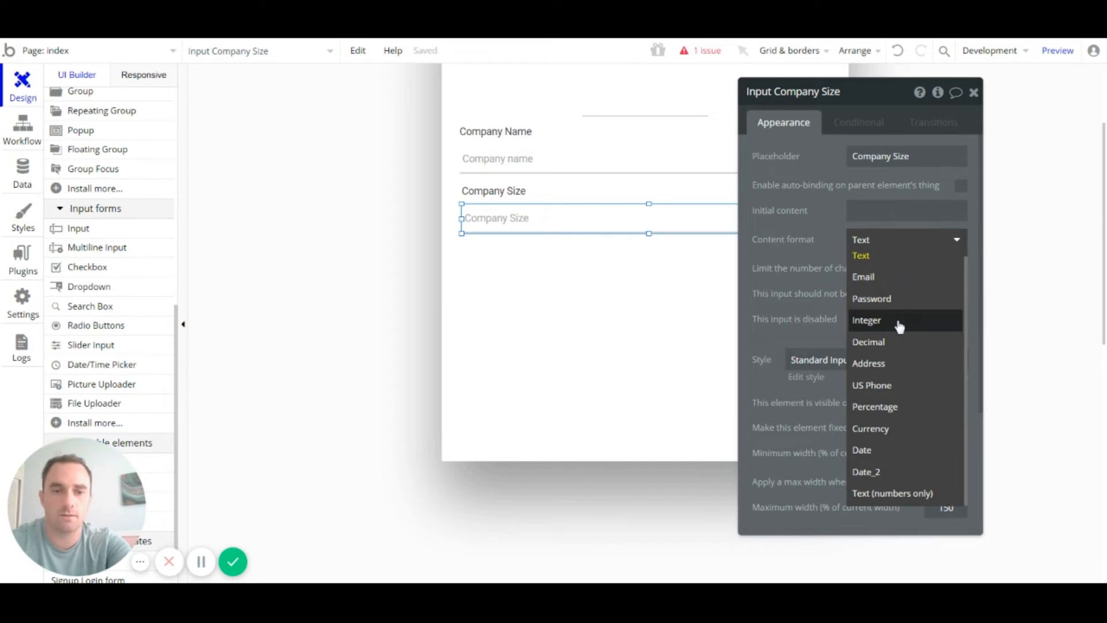
click(900, 326)
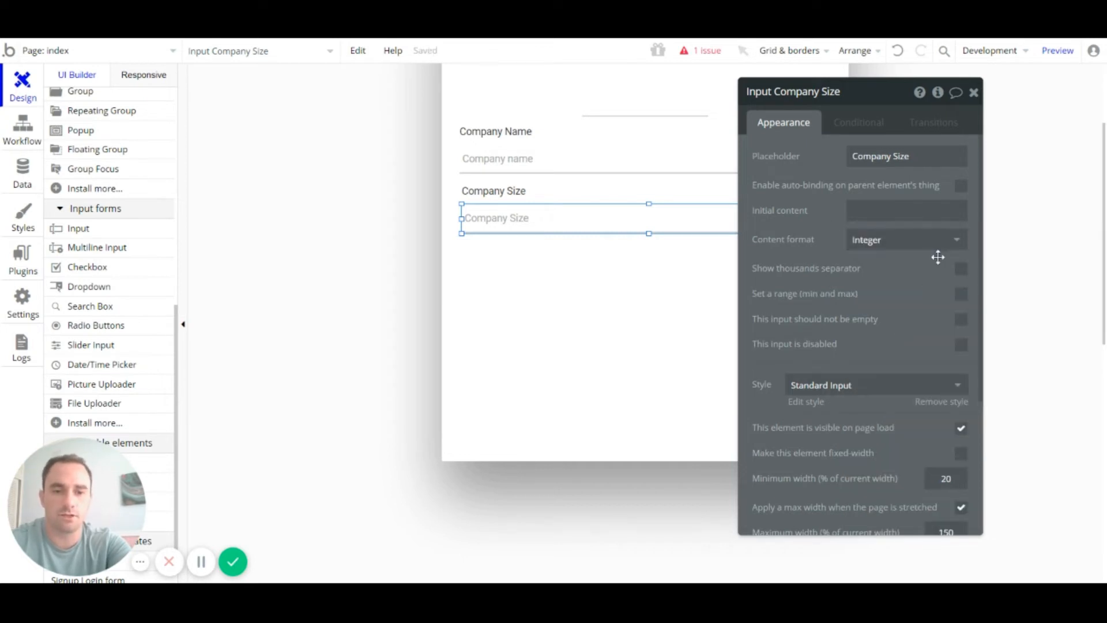
click(974, 94)
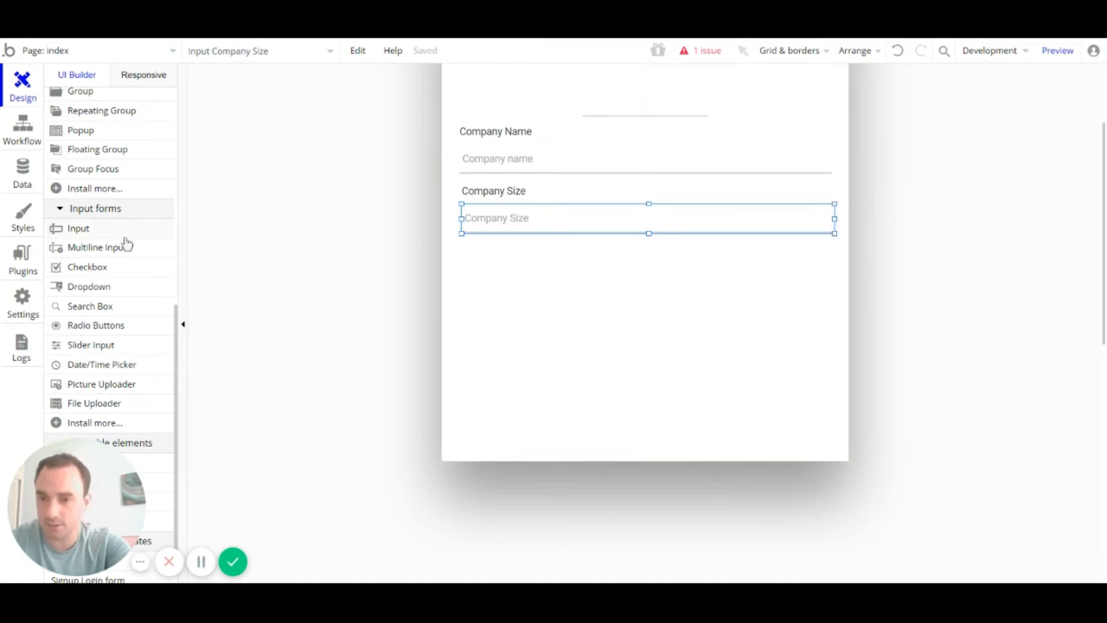
Step: Paste a lone copy of the Company Size label below its input, then delete it
click(536, 193)
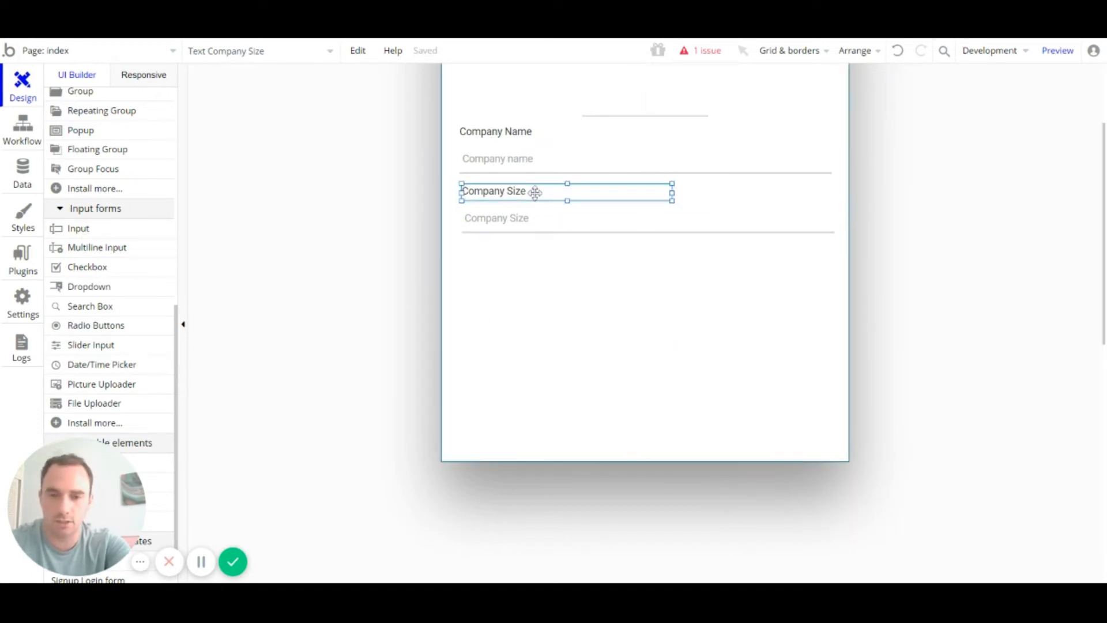
key(ctrl+c)
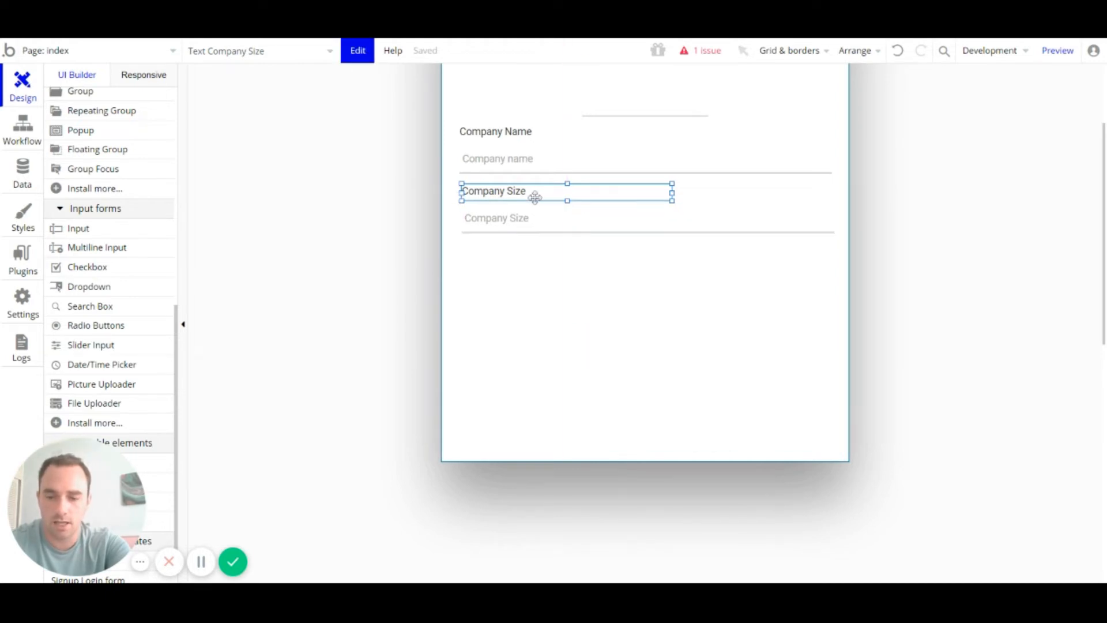
click(537, 279)
key(ctrl+v)
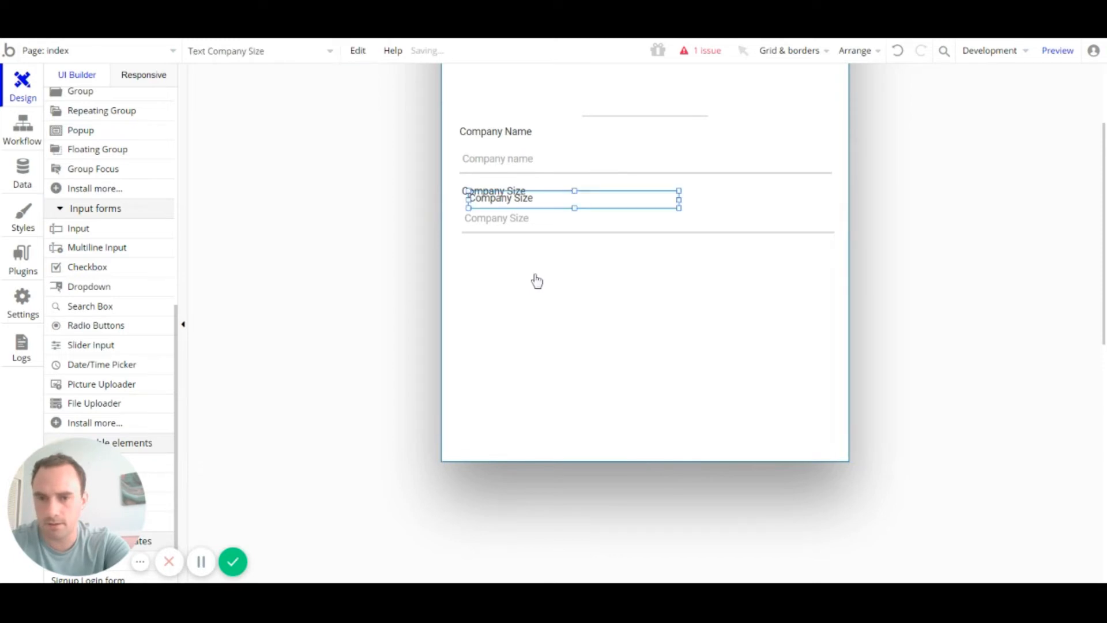
drag(507, 193, 509, 252)
key(Delete)
Step: Copy the Company Size label-and-input pair and place it beneath the Company Size field
click(509, 222)
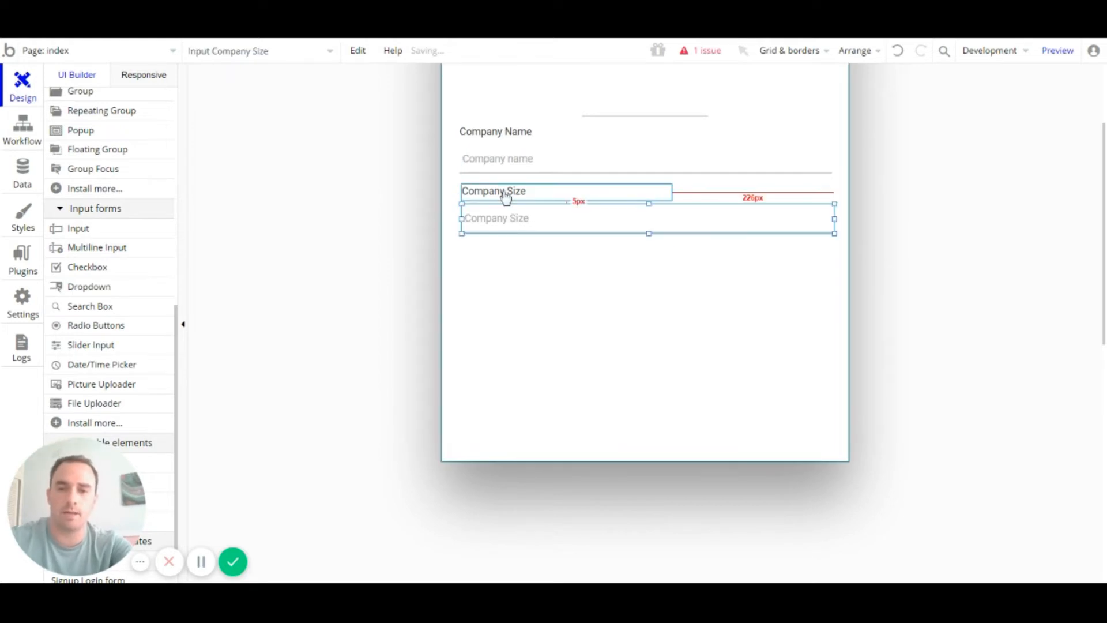
shift+click(503, 193)
key(ctrl+c)
click(516, 259)
key(ctrl+v)
drag(511, 227, 507, 280)
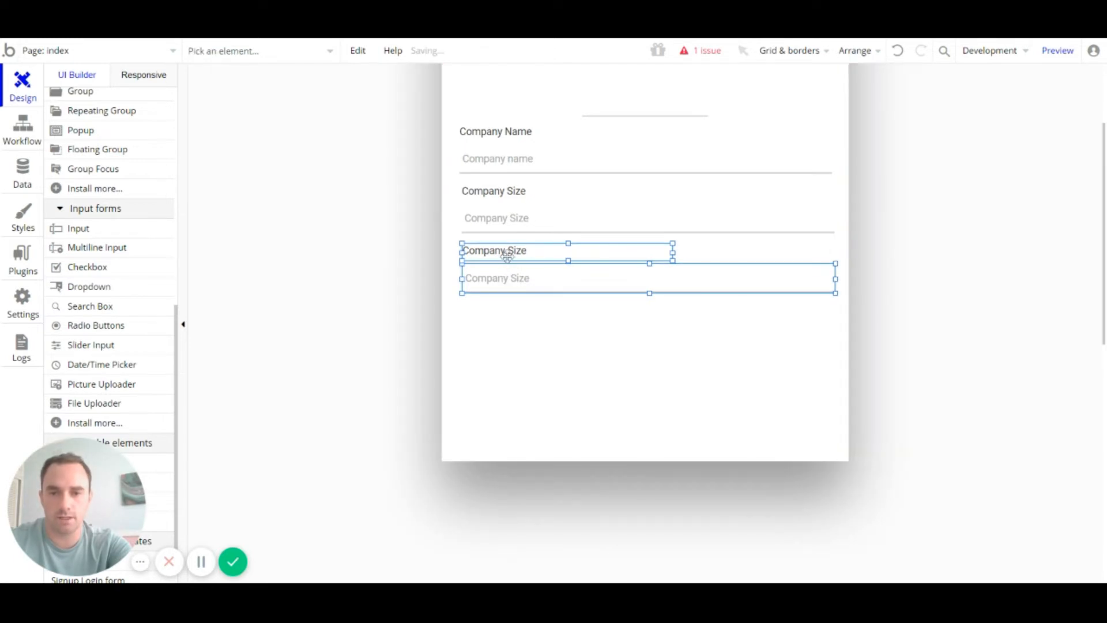
click(506, 254)
Step: Rename the third label to Company Location and give its input a matching placeholder and Address format
double_click(507, 252)
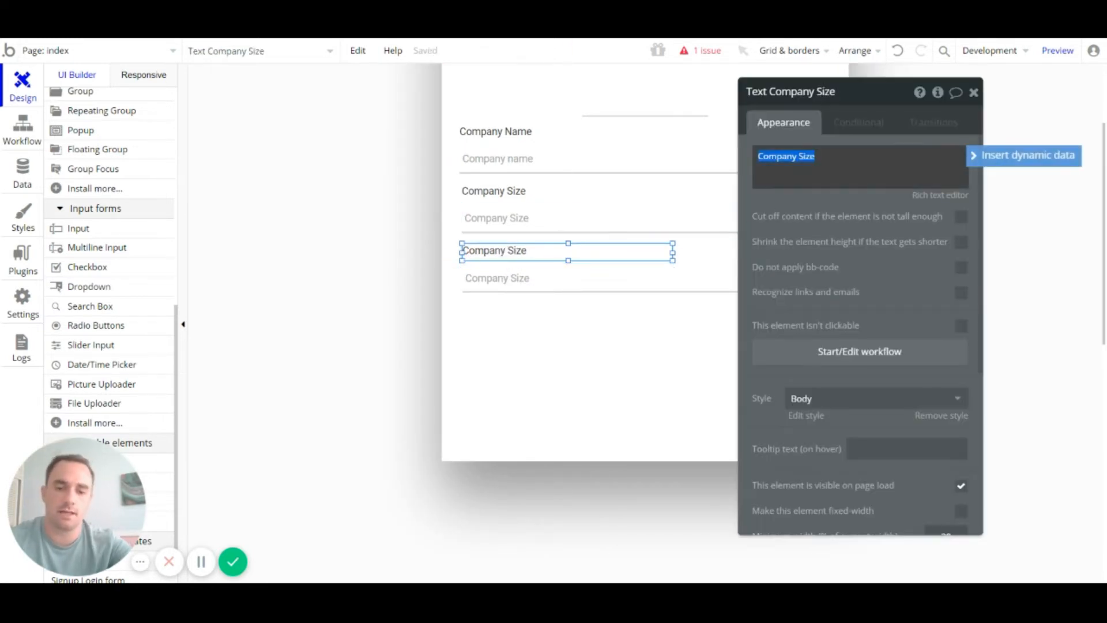
click(806, 156)
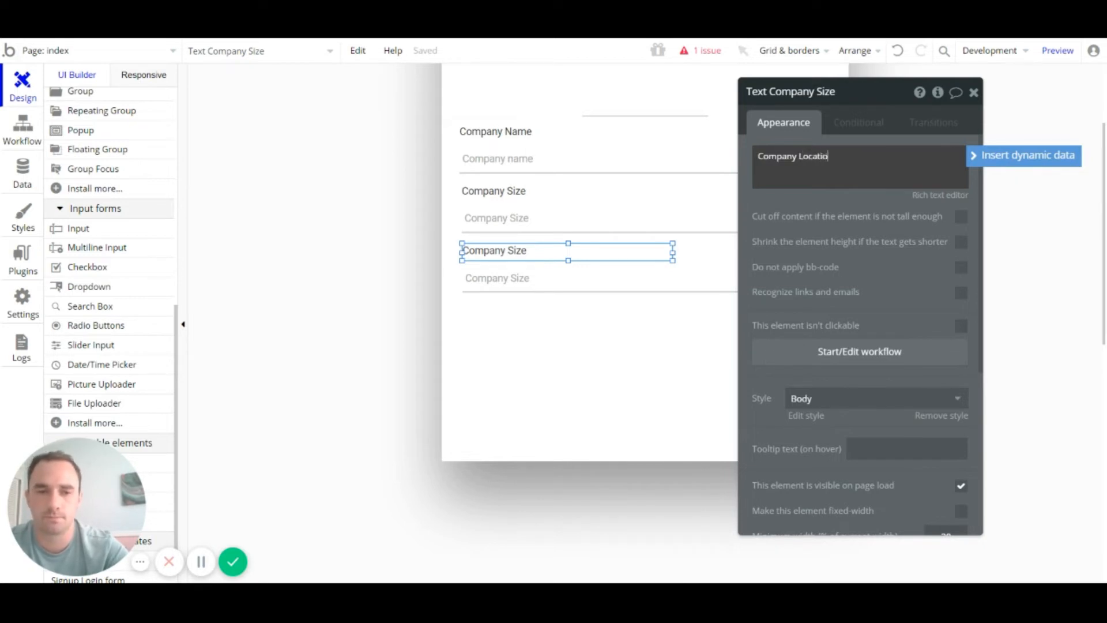
click(581, 288)
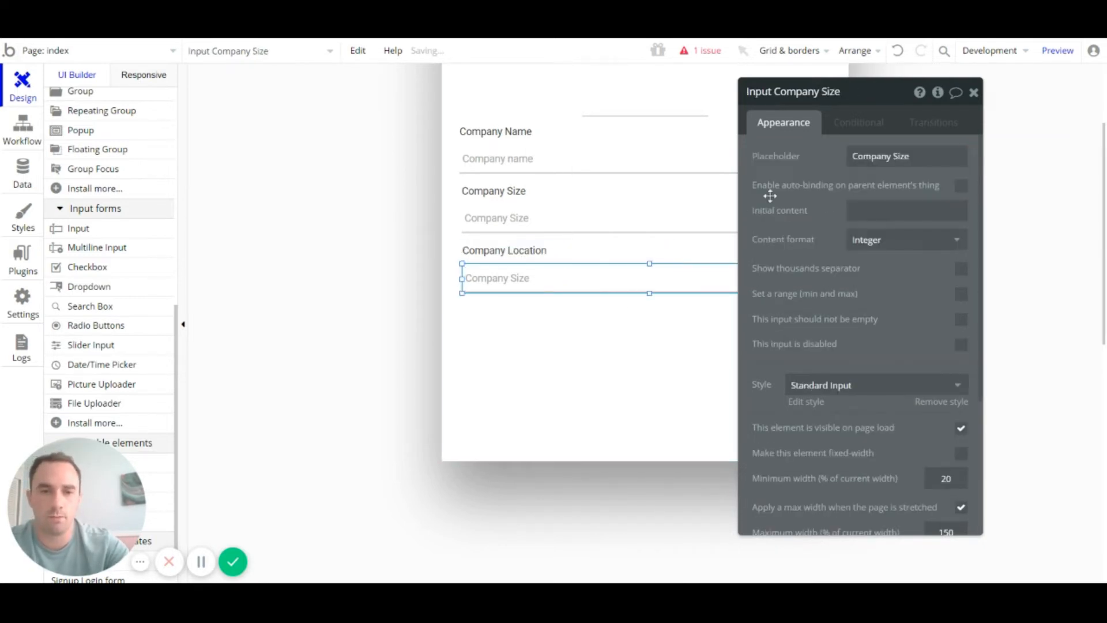
click(896, 156)
click(895, 156)
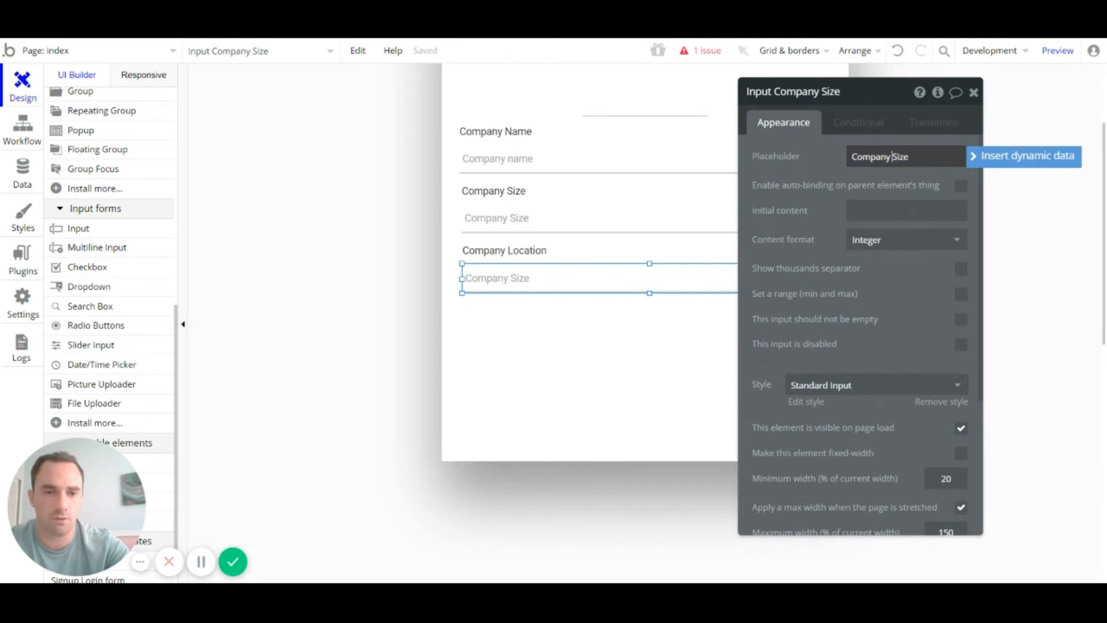
text(Locatio)
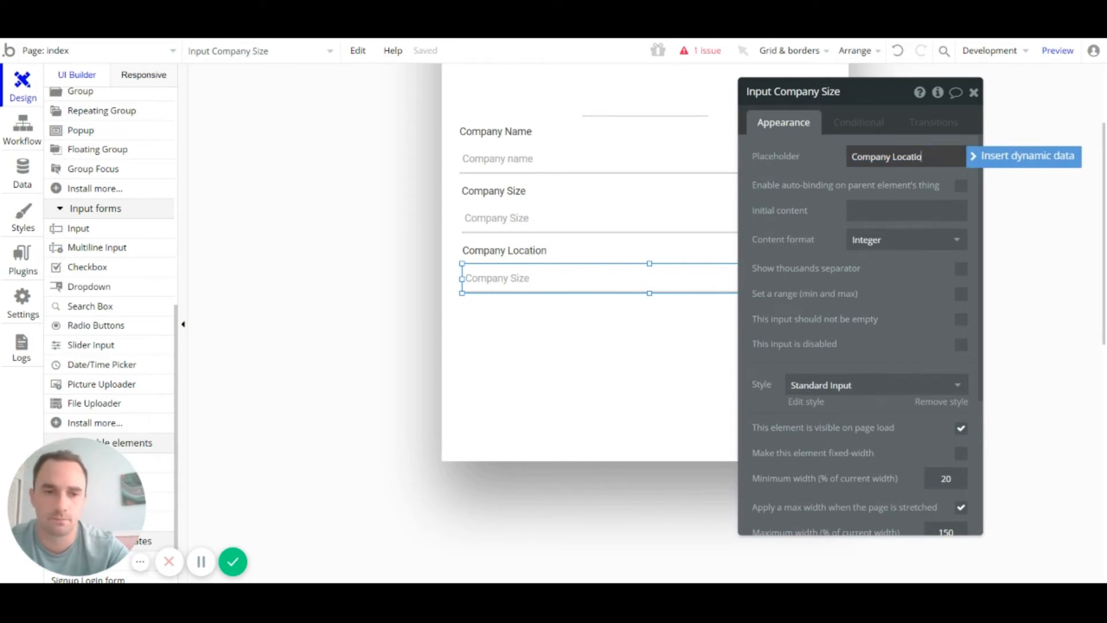
text(n)
click(939, 239)
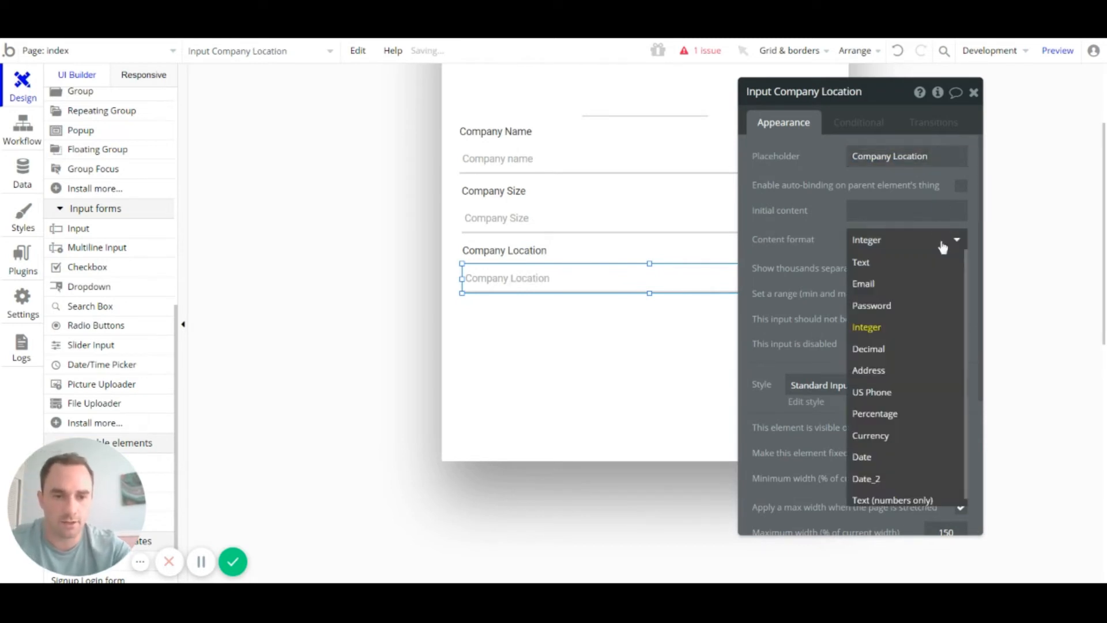
click(893, 376)
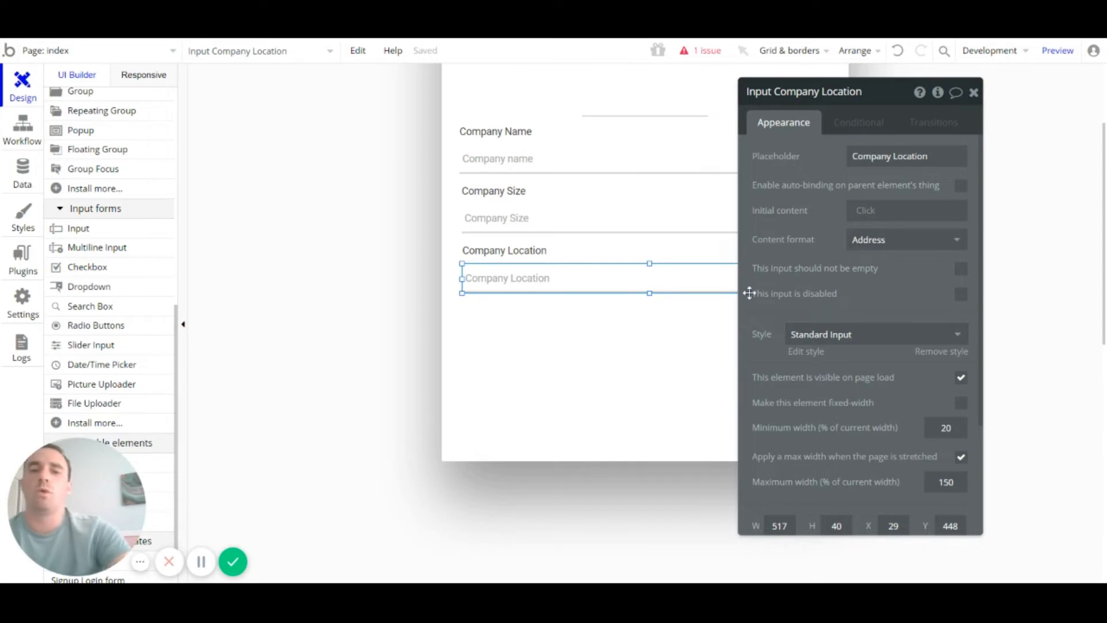
click(931, 245)
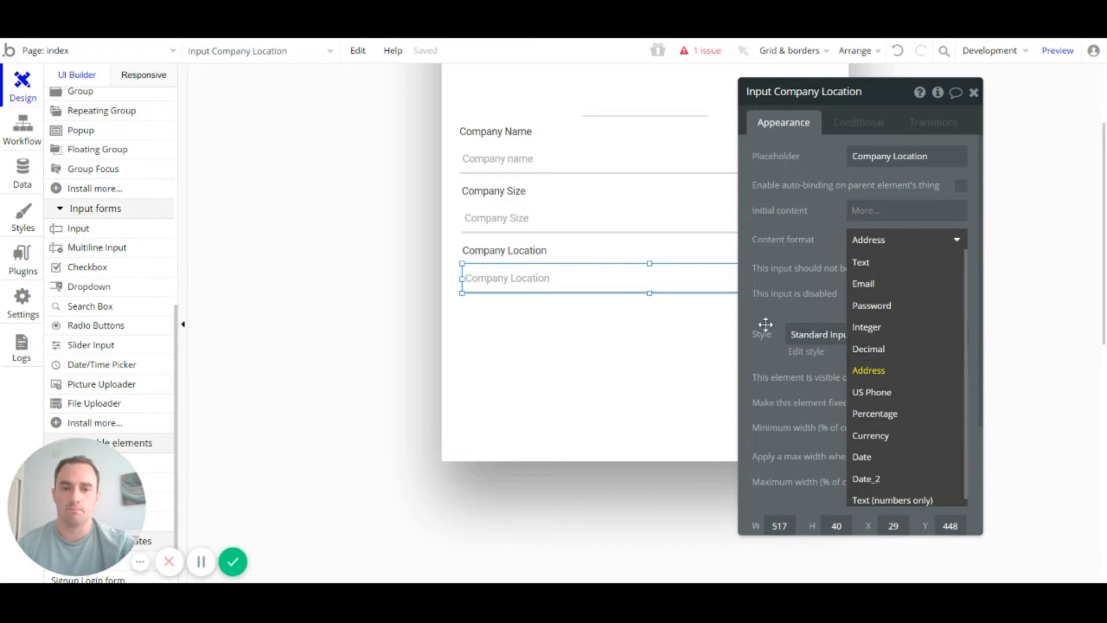
click(829, 231)
click(974, 92)
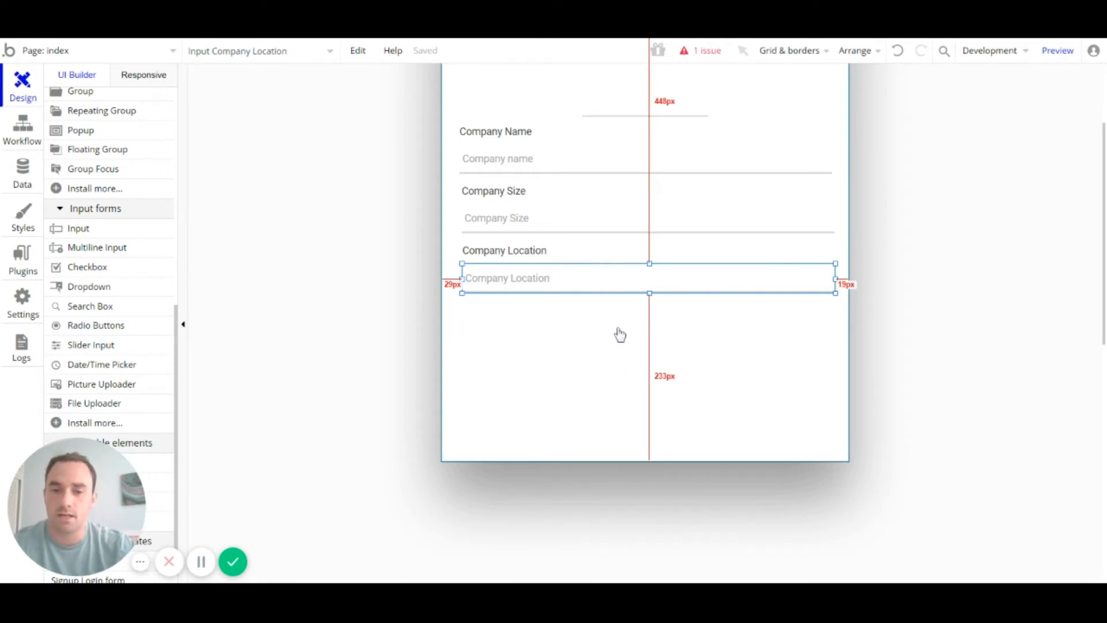
scroll(616, 336, down, 1)
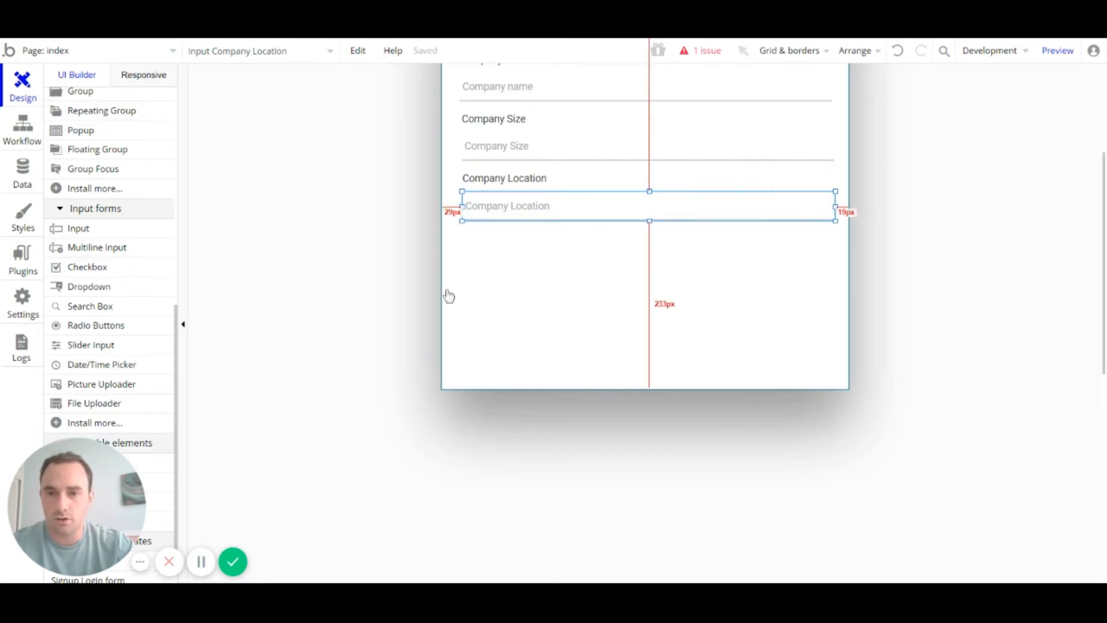
scroll(597, 320, up, 3)
click(321, 193)
scroll(538, 249, down, 1)
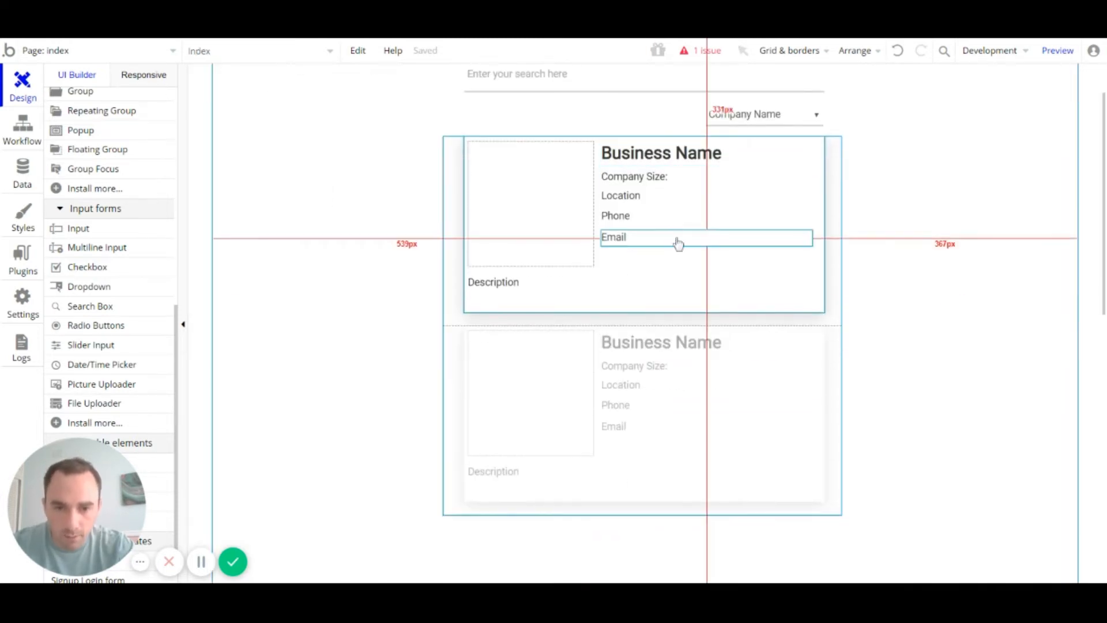
click(643, 220)
click(643, 237)
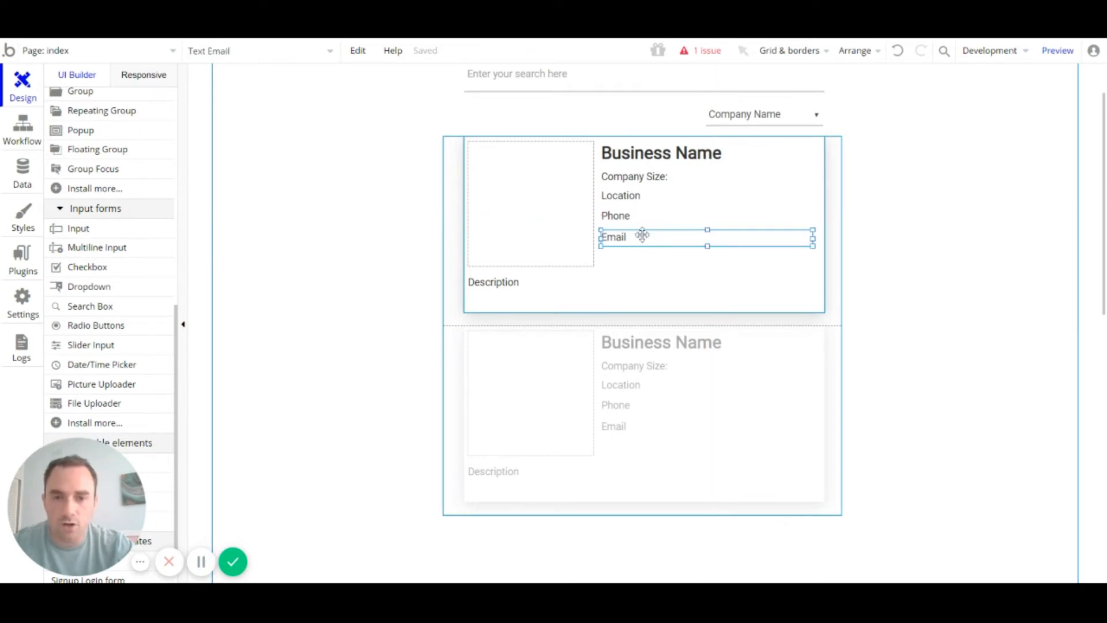
click(621, 287)
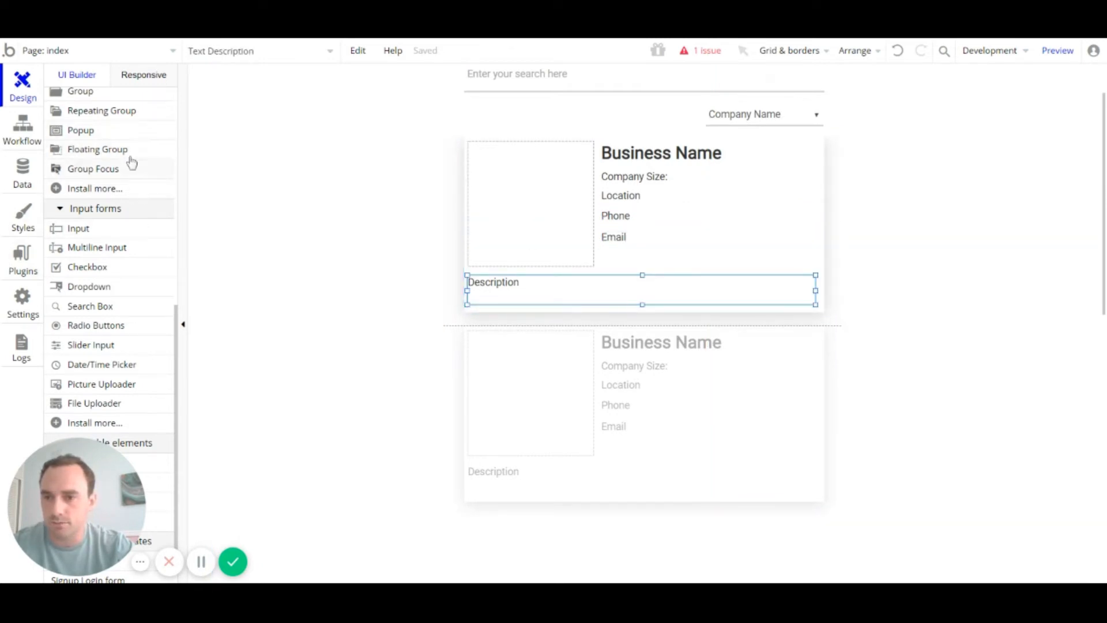
click(116, 137)
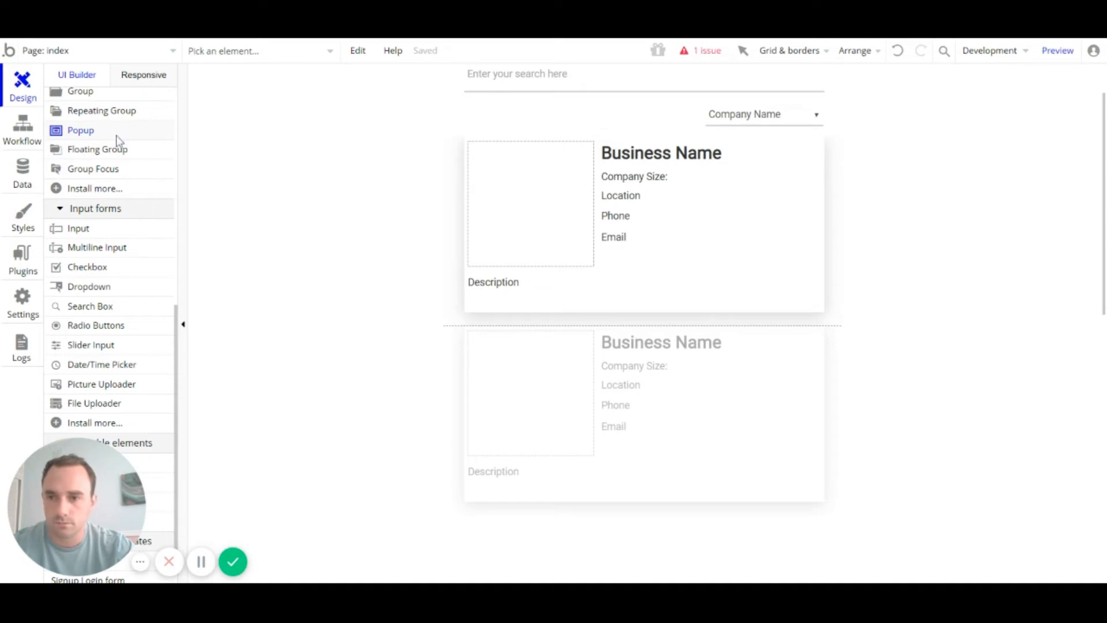
scroll(115, 144, up, 10)
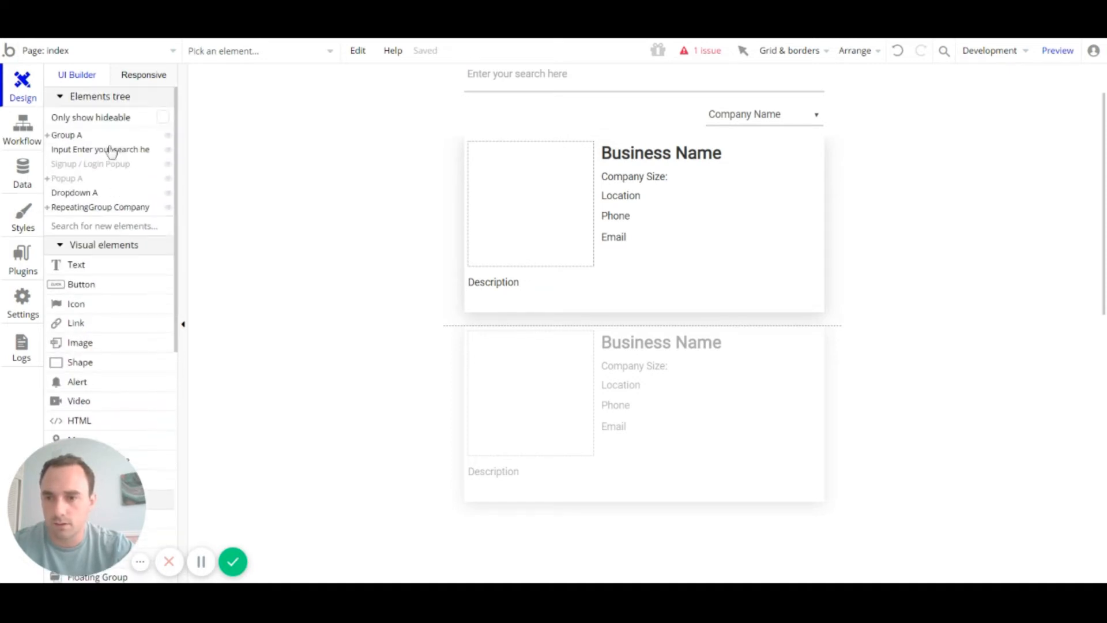
click(70, 179)
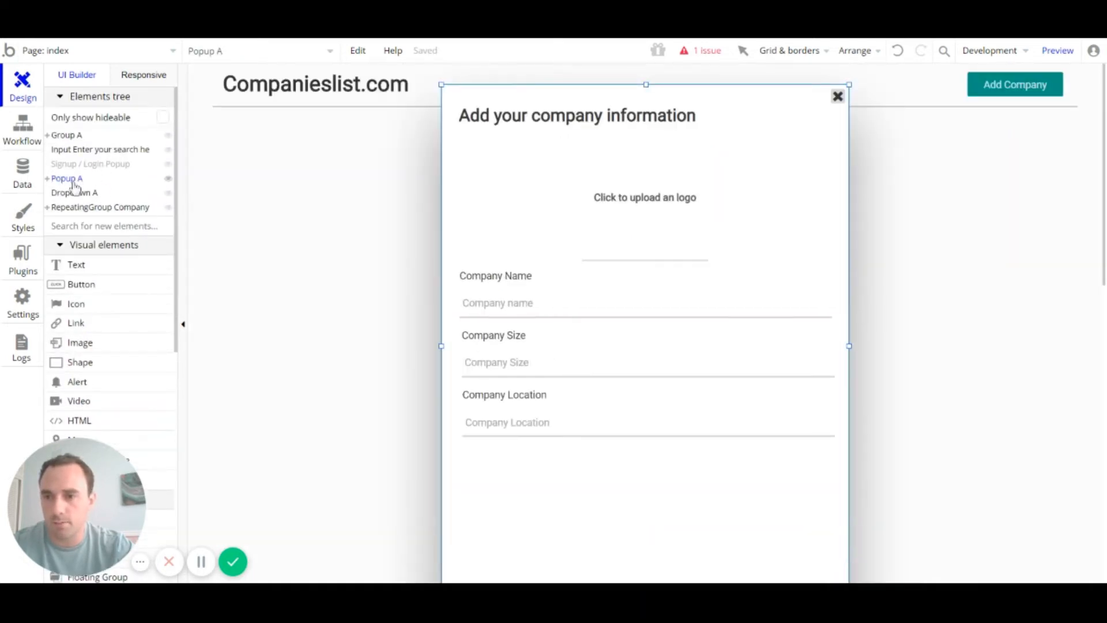
click(167, 179)
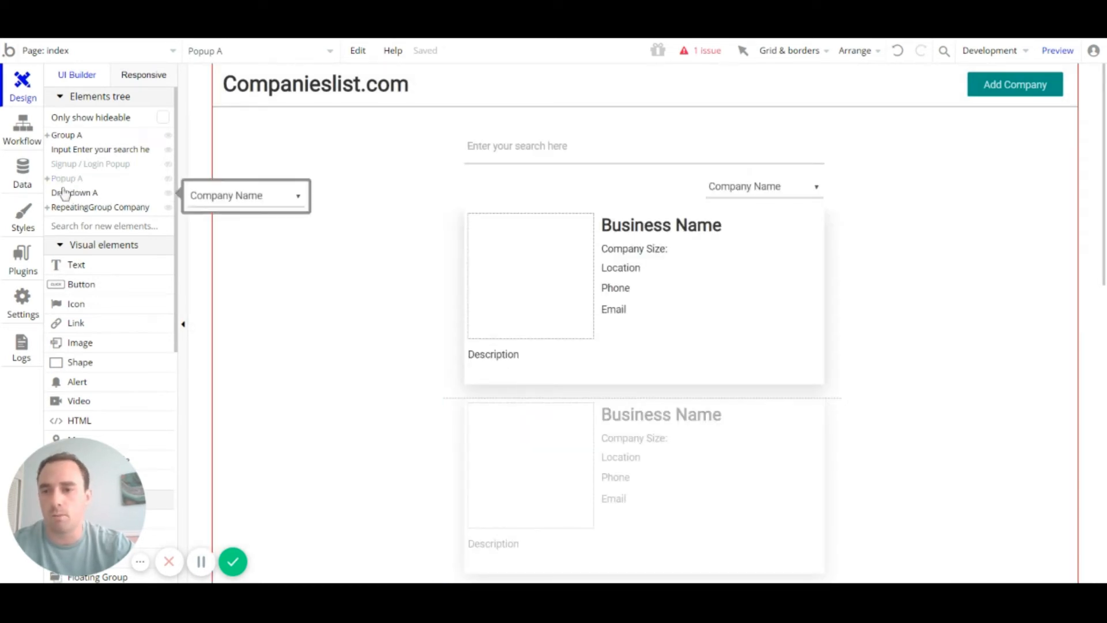
click(123, 103)
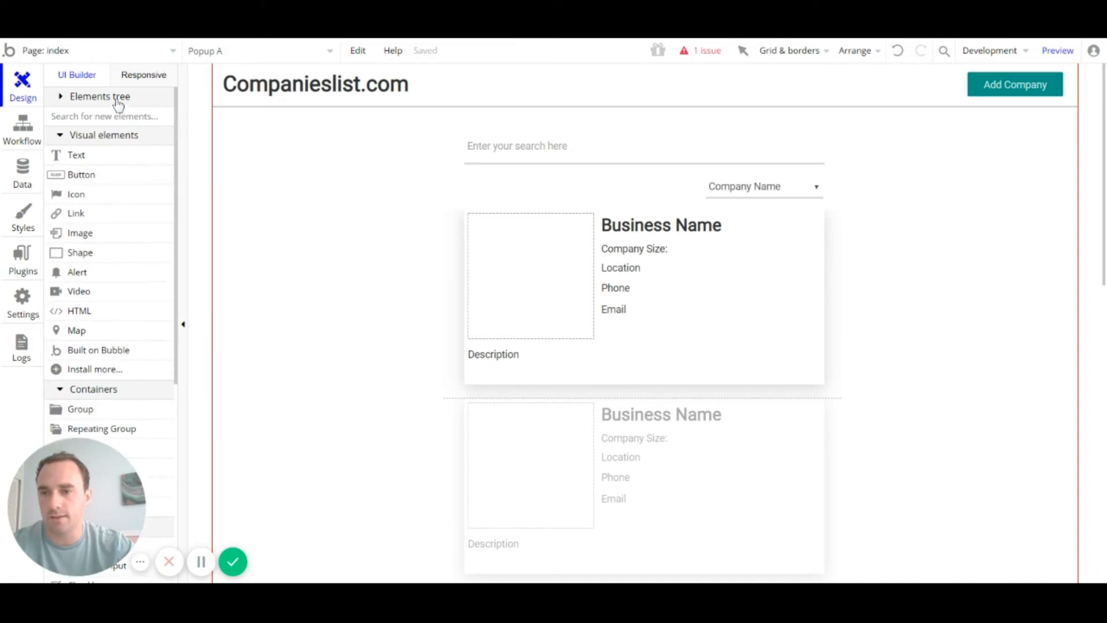
click(121, 101)
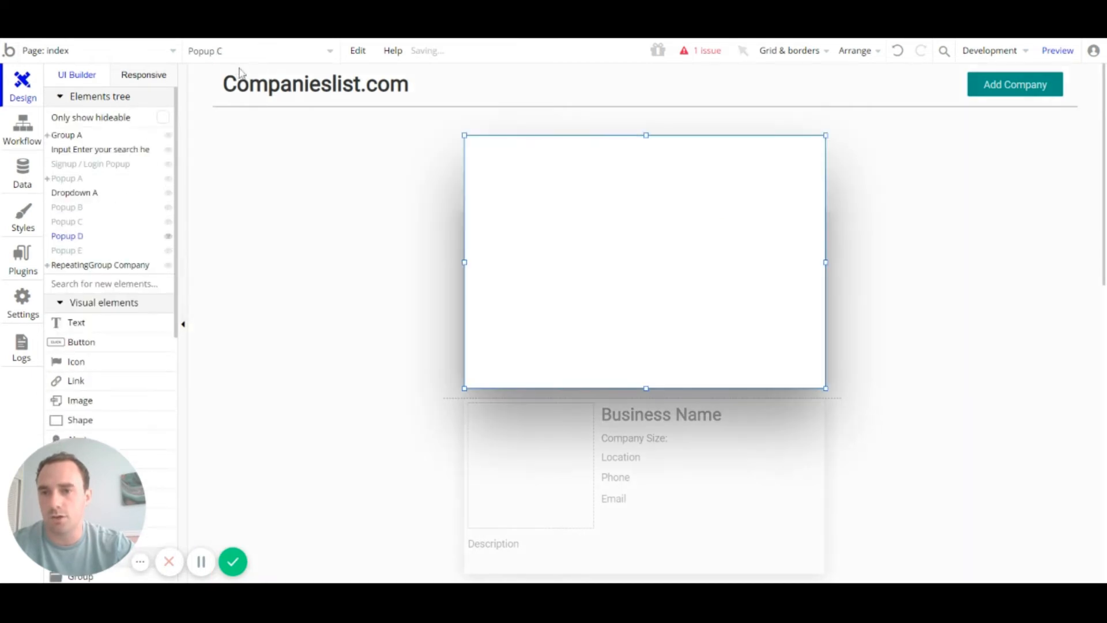
Step: Search the elements for 'pop' and reveal Popups B through E to inspect them
click(245, 52)
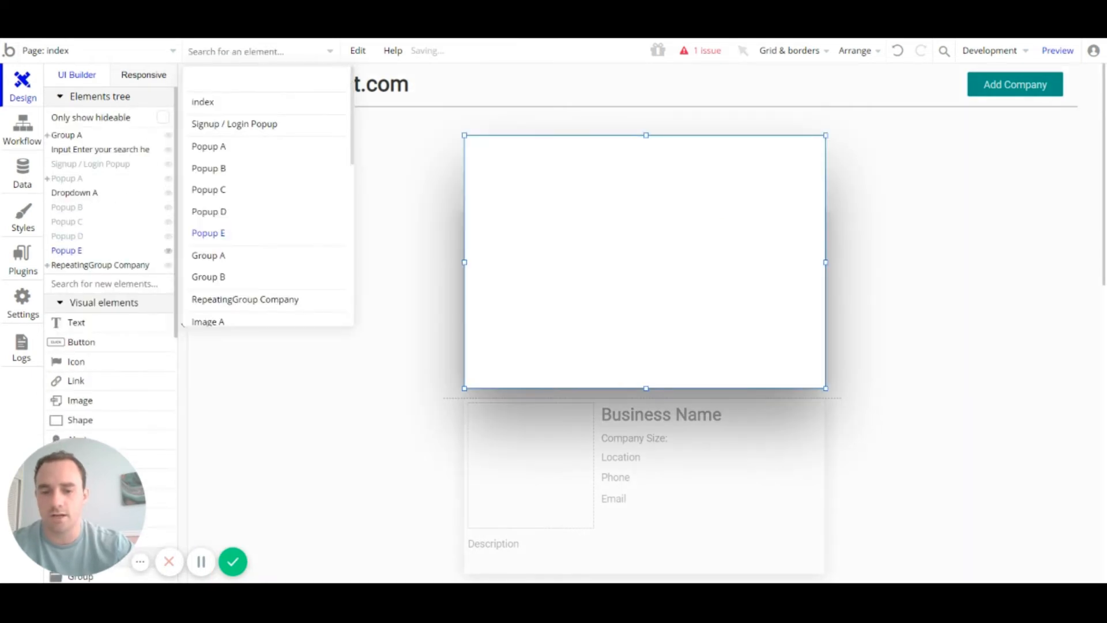
text(pop)
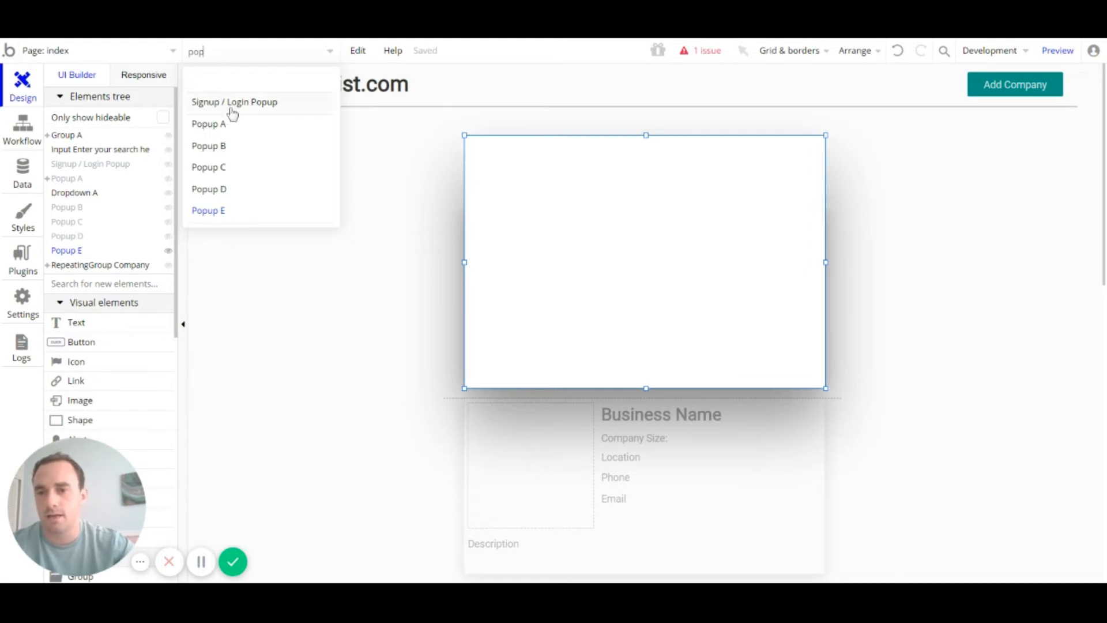
mouse_move(232, 126)
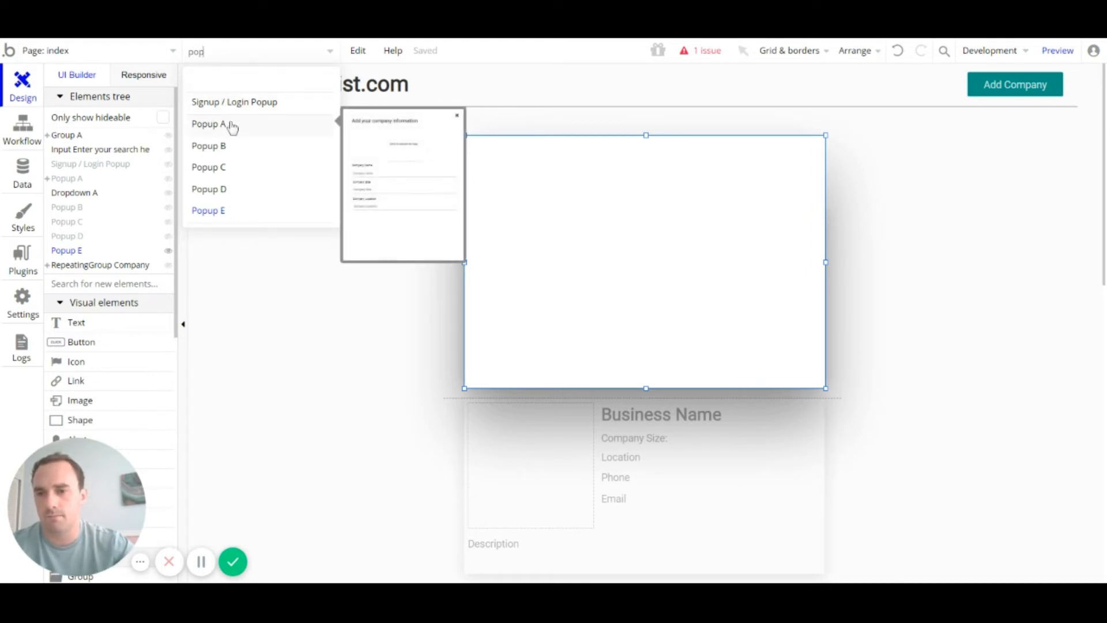
click(168, 240)
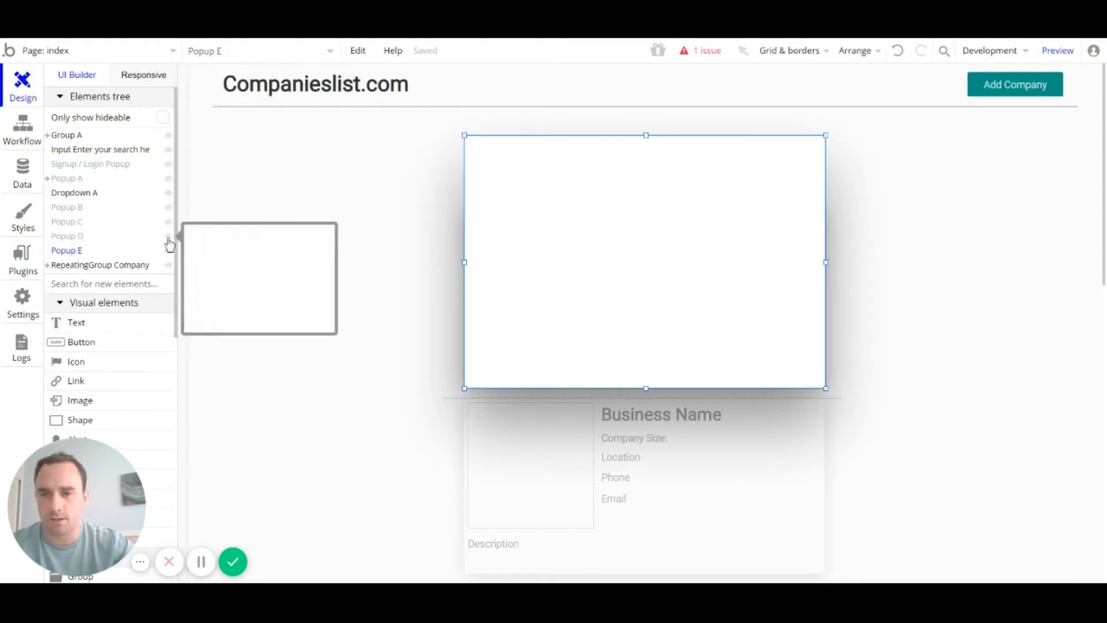
click(168, 237)
click(168, 224)
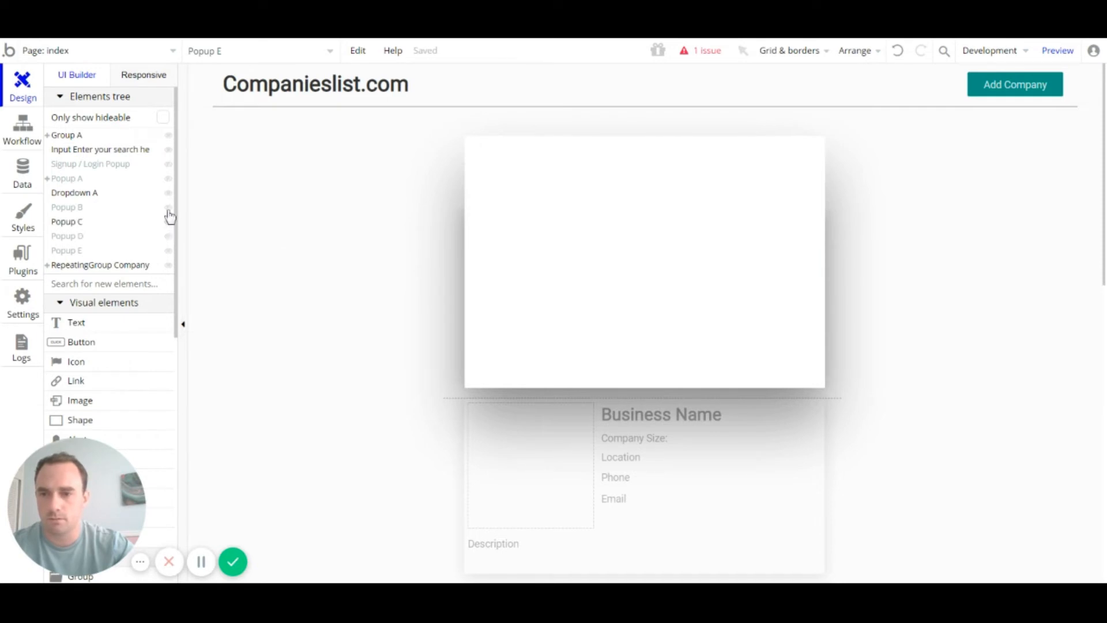
click(169, 210)
Step: Delete the empty Popups B, C, D and E from the elements tree
click(80, 213)
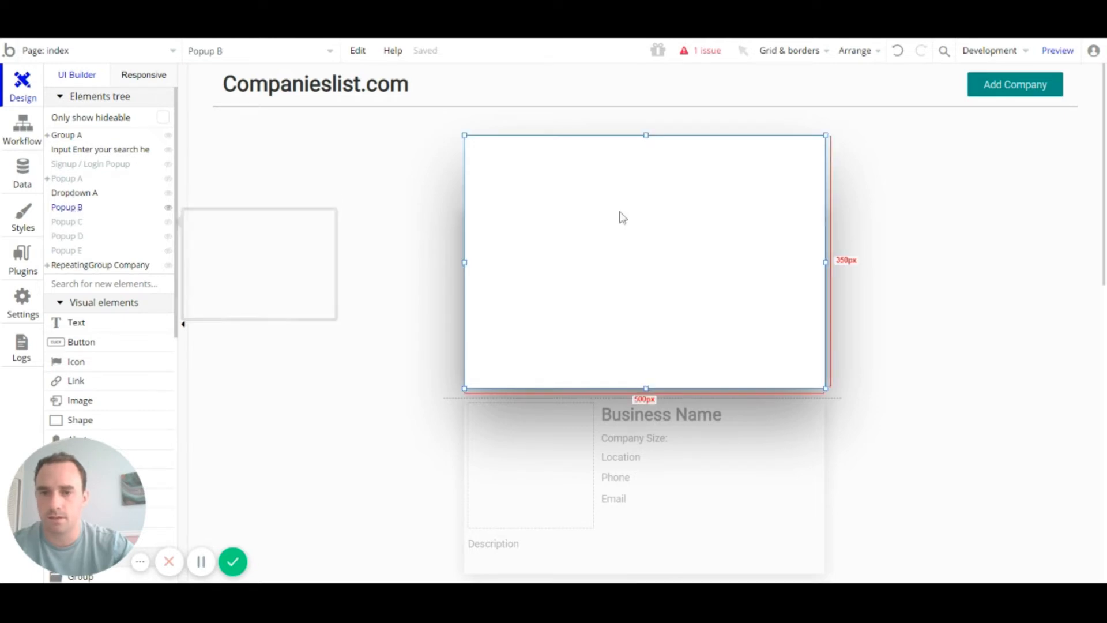
key(Delete)
click(79, 209)
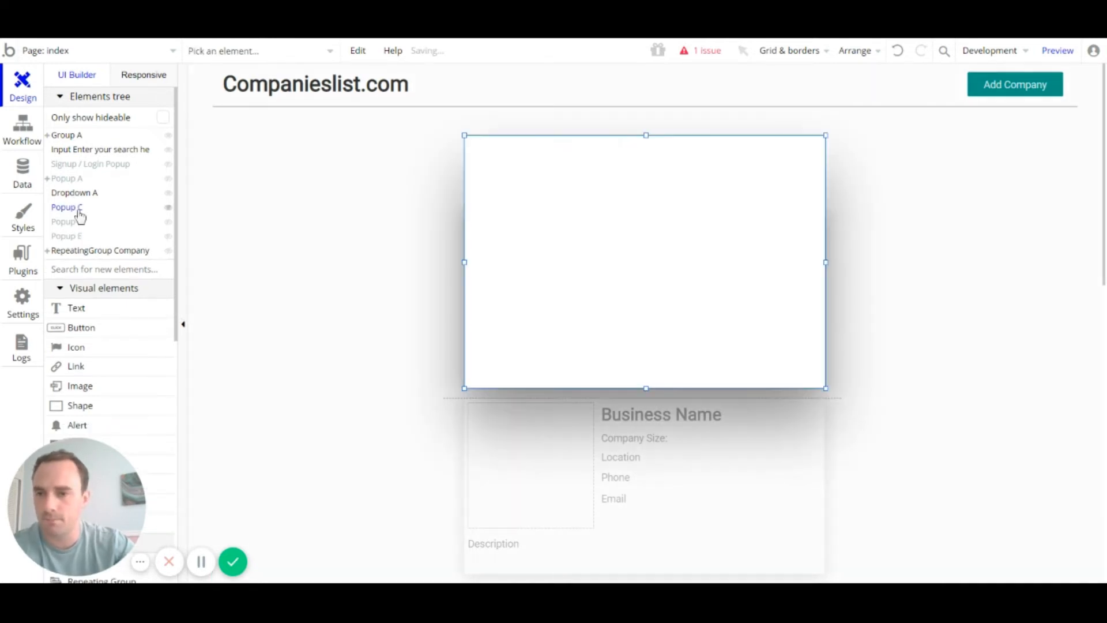
key(Delete)
click(76, 211)
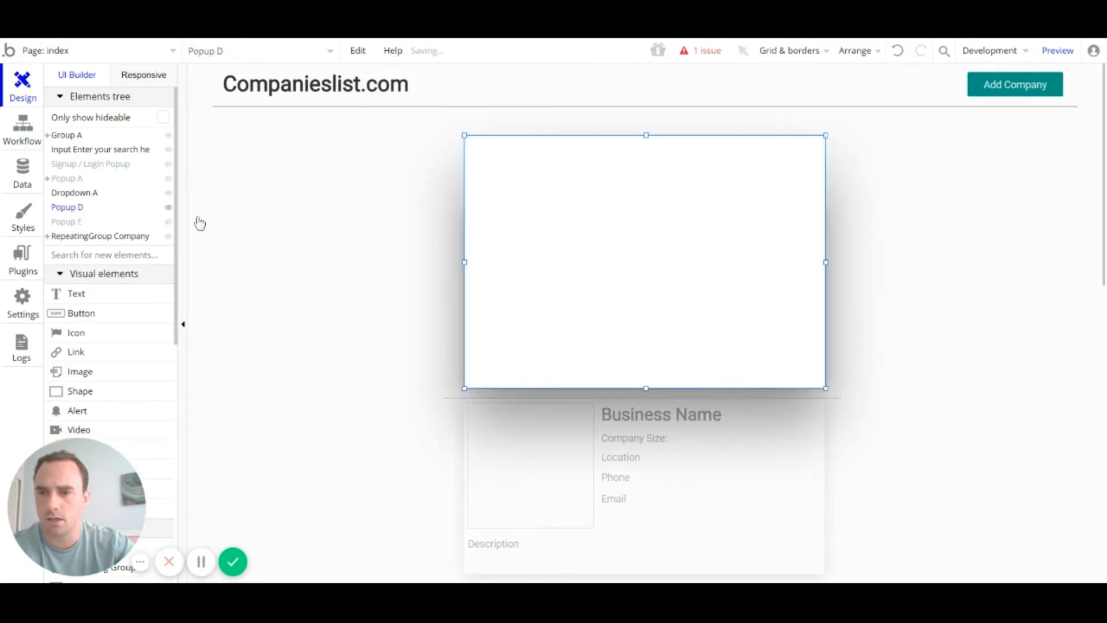
key(Delete)
click(66, 207)
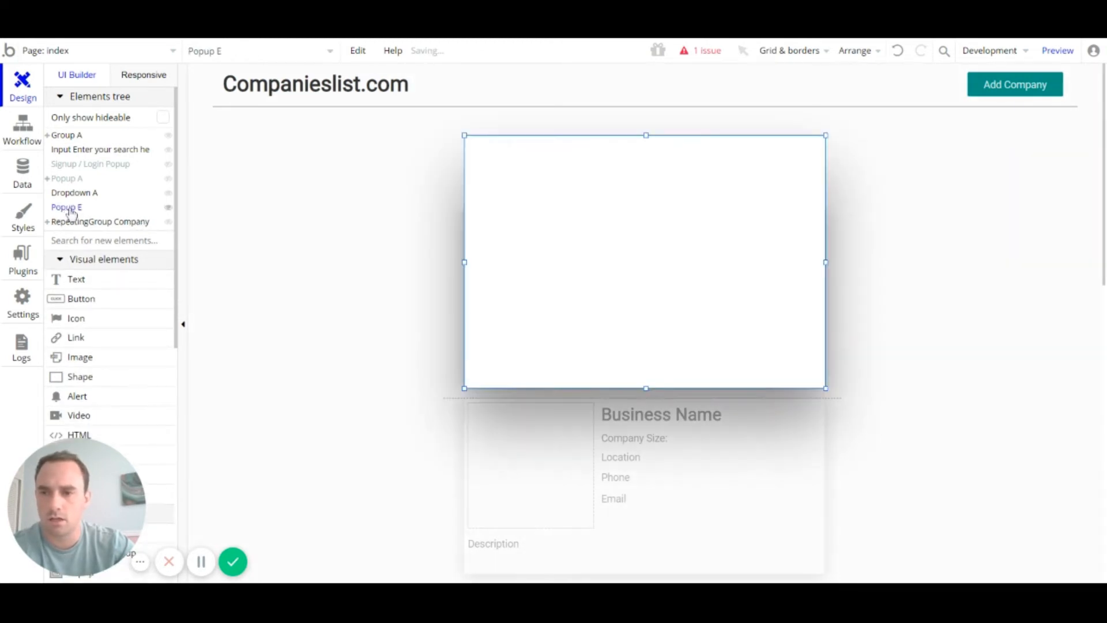
key(Delete)
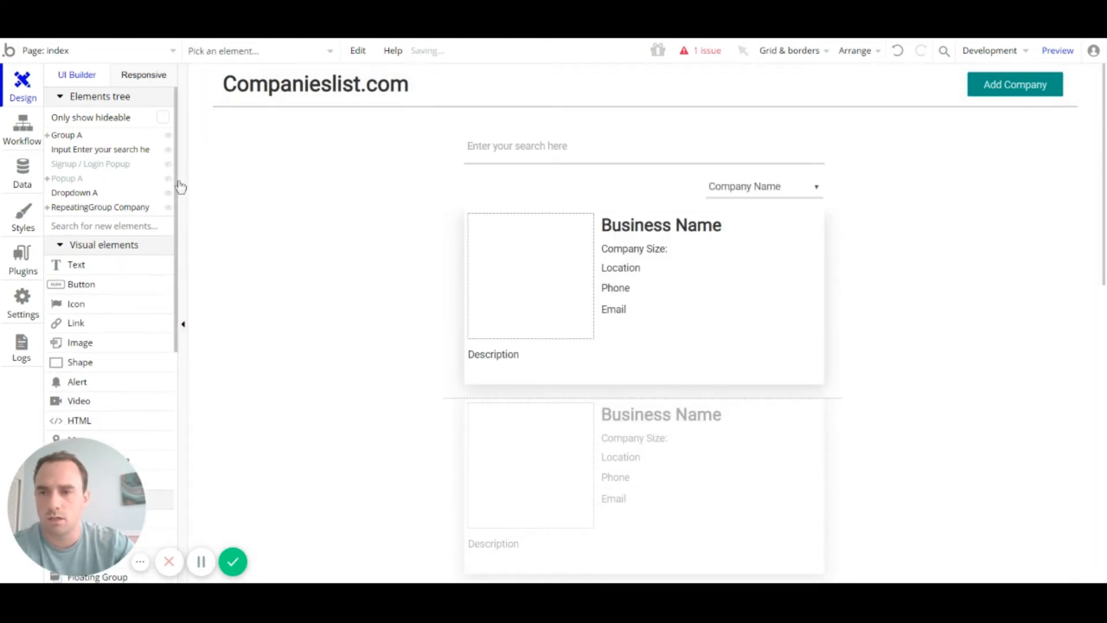
Step: Show Popup A and nudge the Company Size label and input slightly left
click(167, 178)
scroll(638, 304, down, 5)
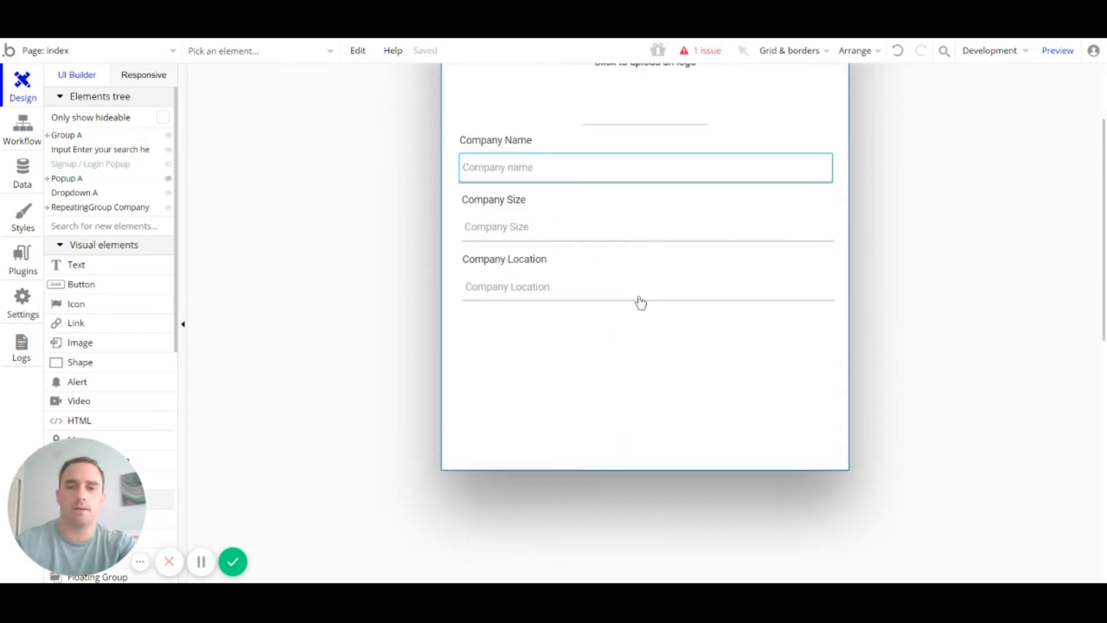
scroll(638, 302, up, 3)
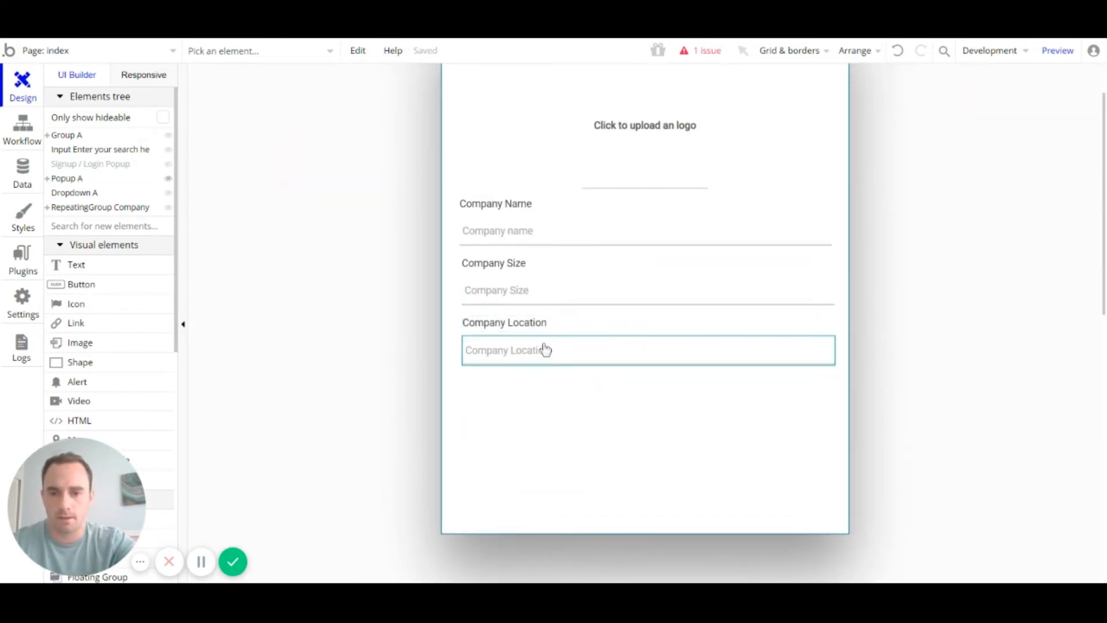
click(533, 345)
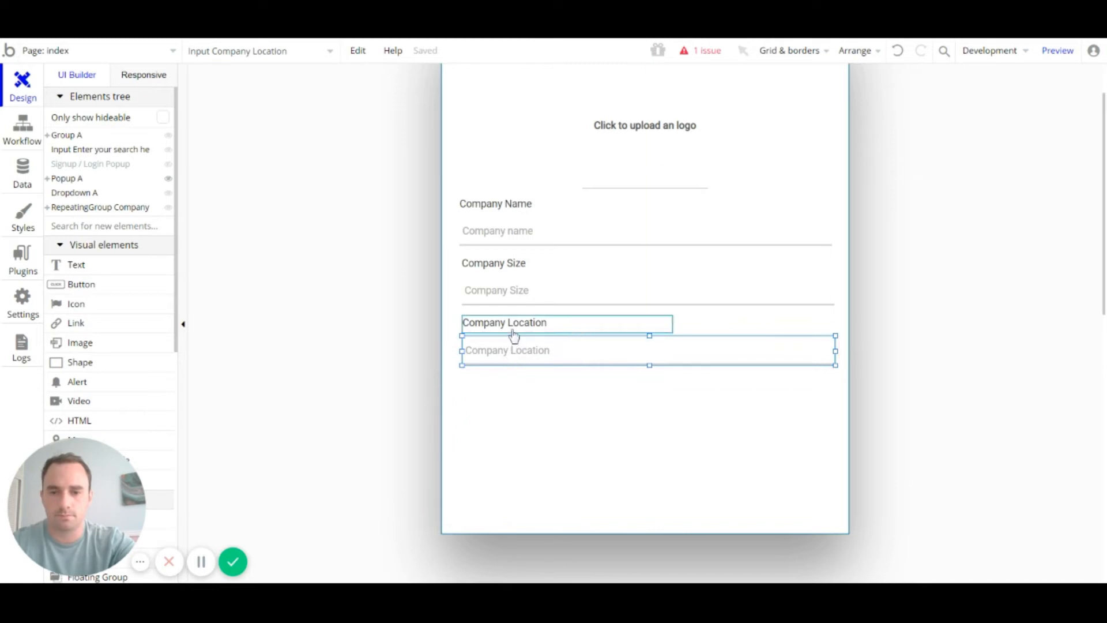
shift+click(511, 328)
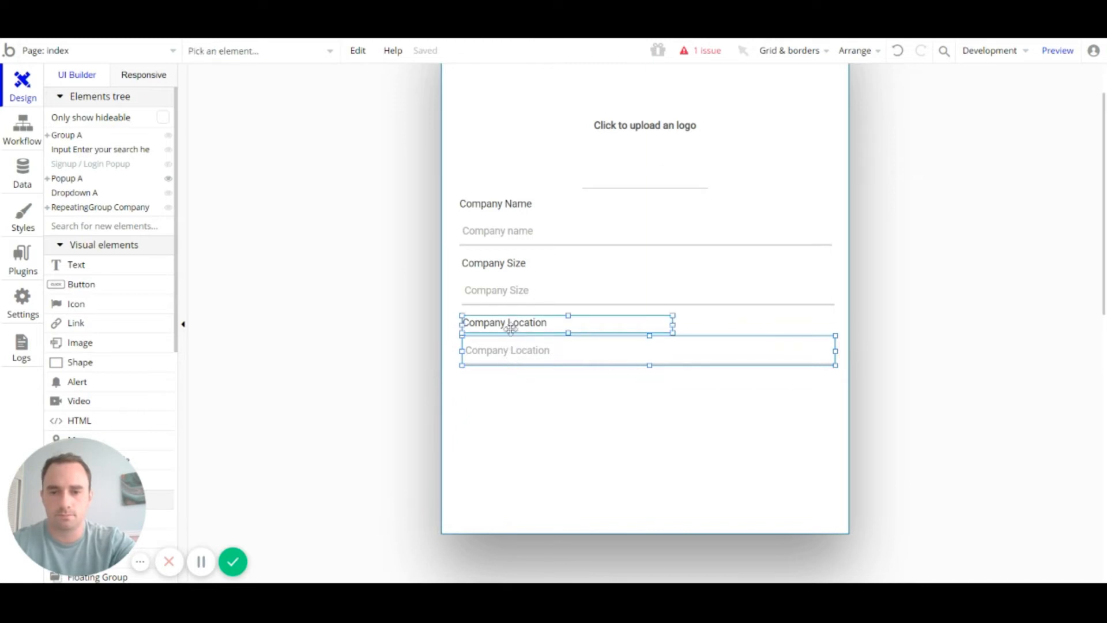
click(497, 291)
mouse_move(493, 278)
mouse_down()
mouse_move(457, 321)
mouse_move(490, 290)
mouse_up()
shift+click(494, 264)
key(Left)
key(Left)
key(Left)
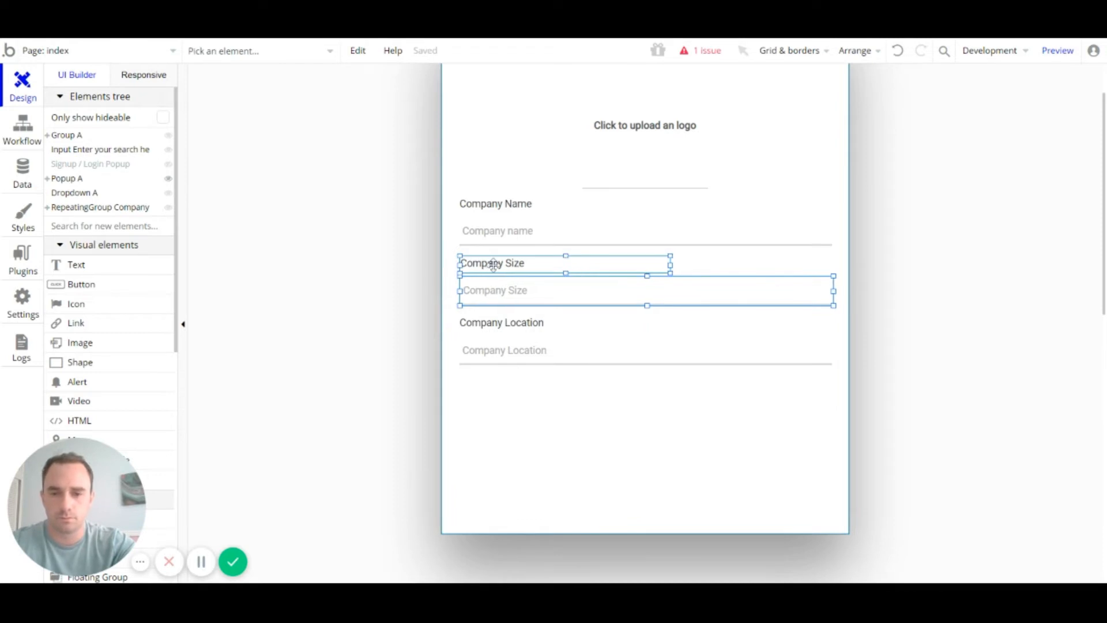
Step: Multi-select the Company Name, Size and Location fields to check they line up
click(527, 422)
click(525, 361)
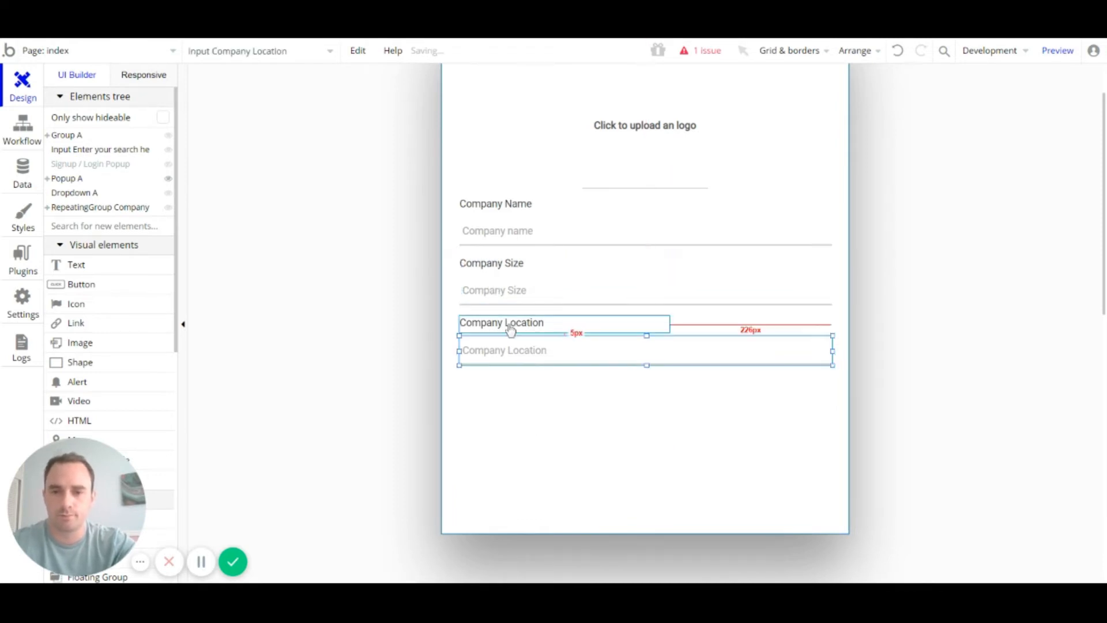
shift+click(507, 322)
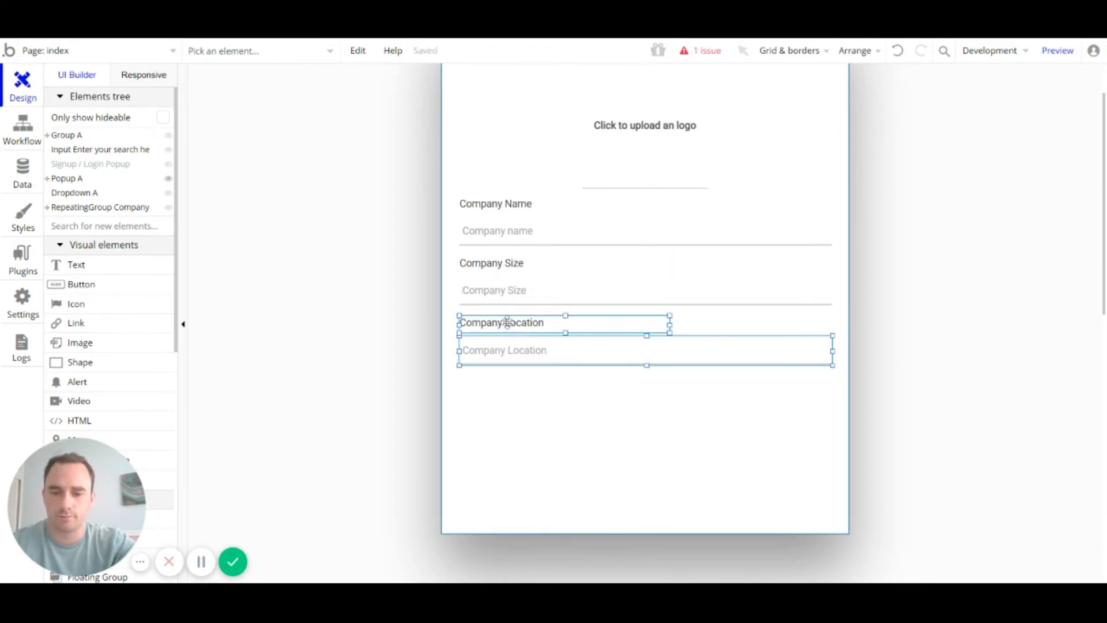
click(537, 357)
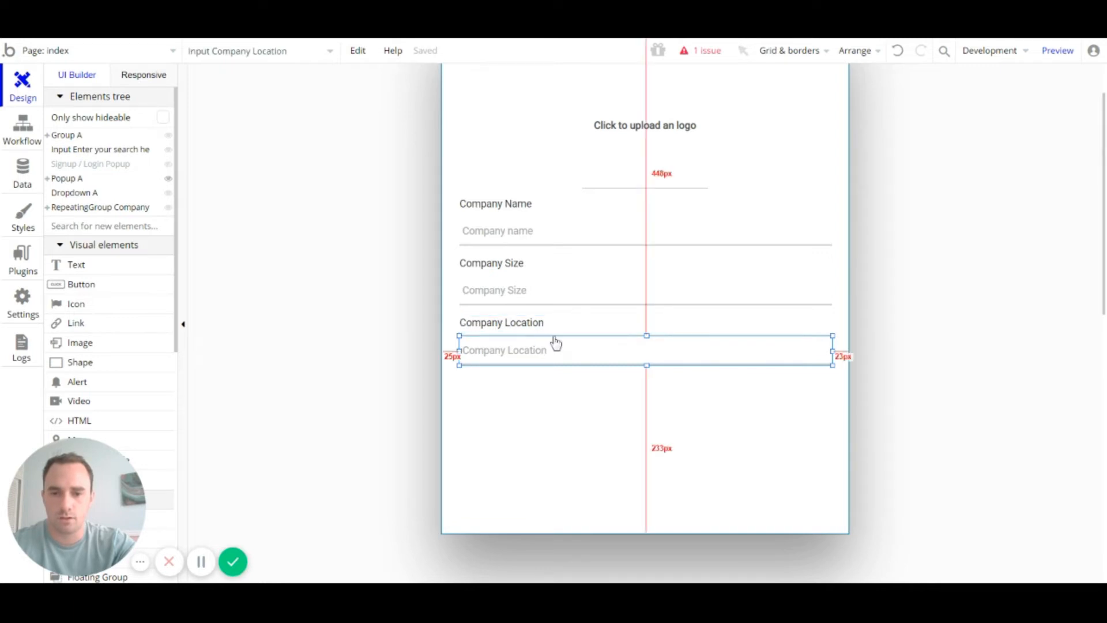
scroll(556, 340, down, 1)
shift+click(527, 255)
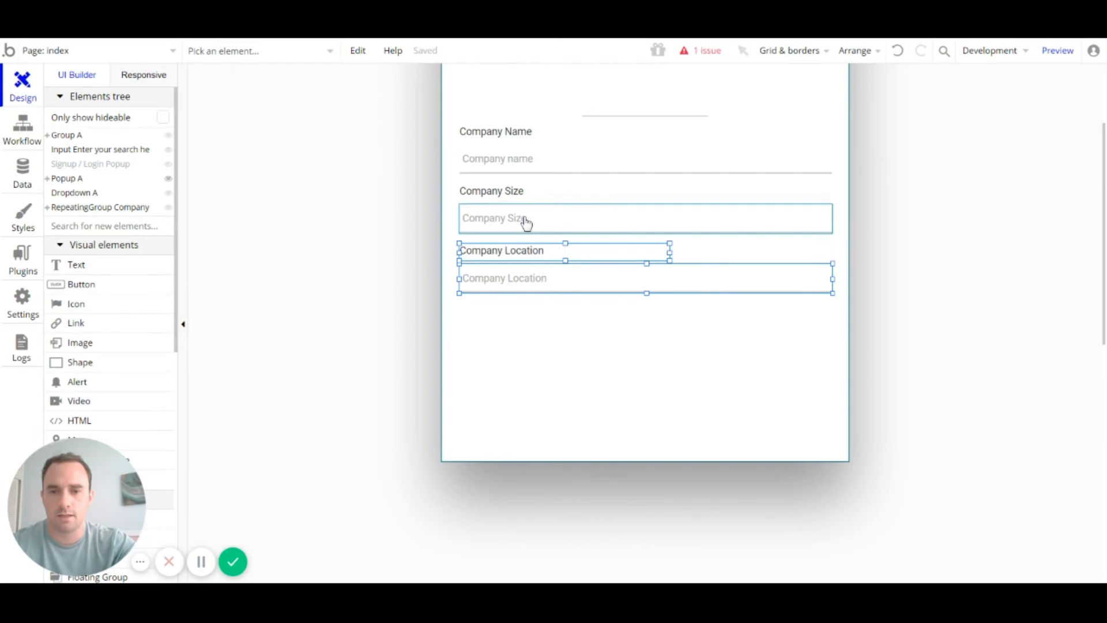
shift+click(526, 189)
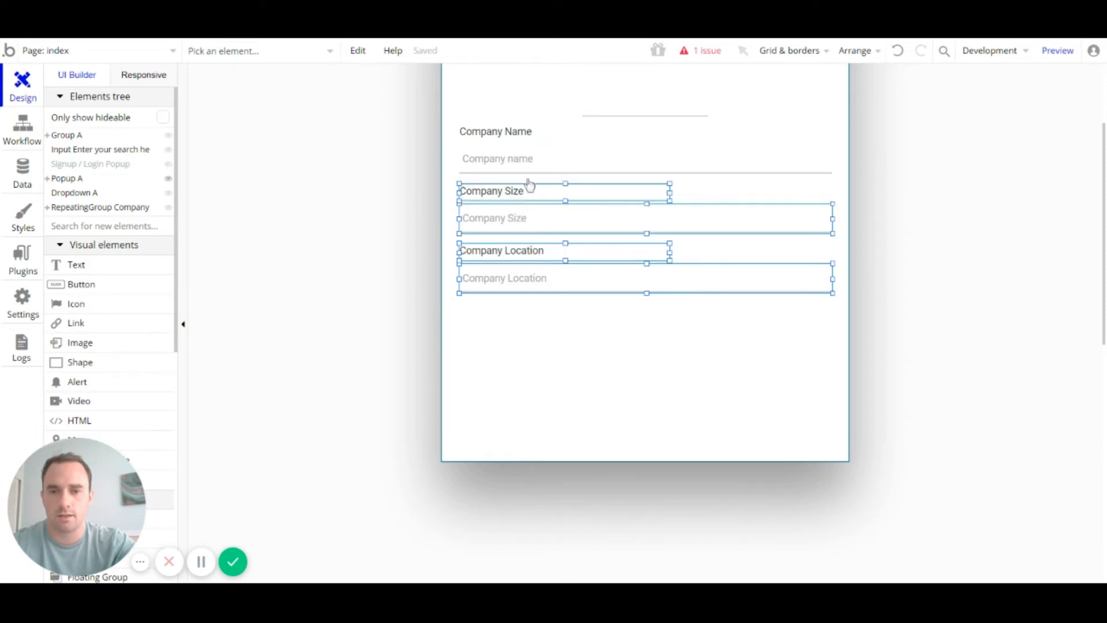
shift+click(523, 155)
shift+click(522, 136)
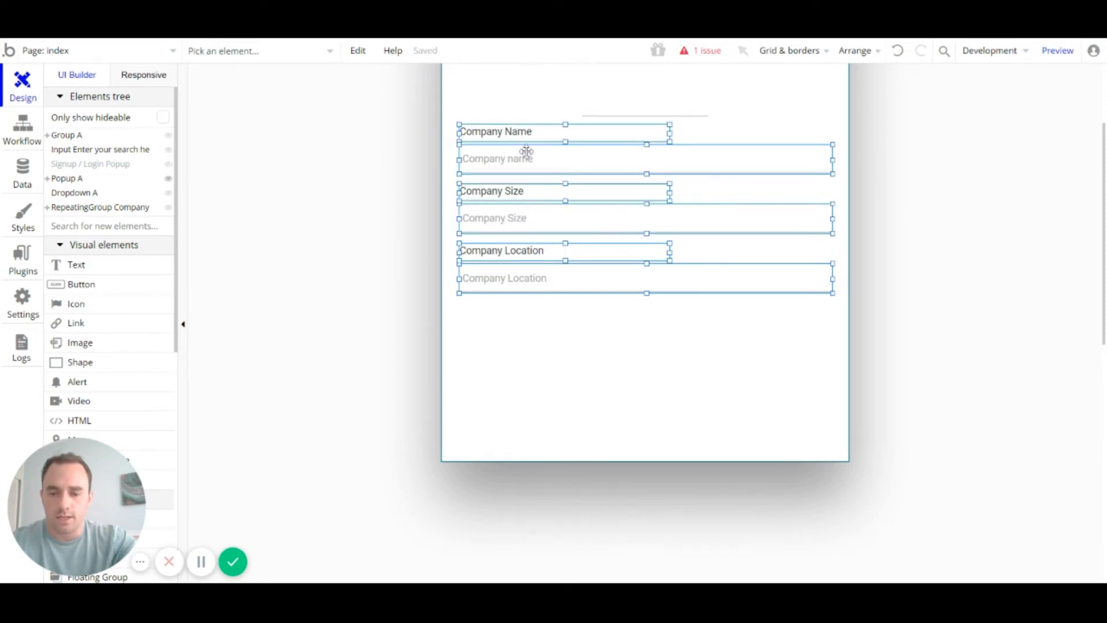
click(622, 439)
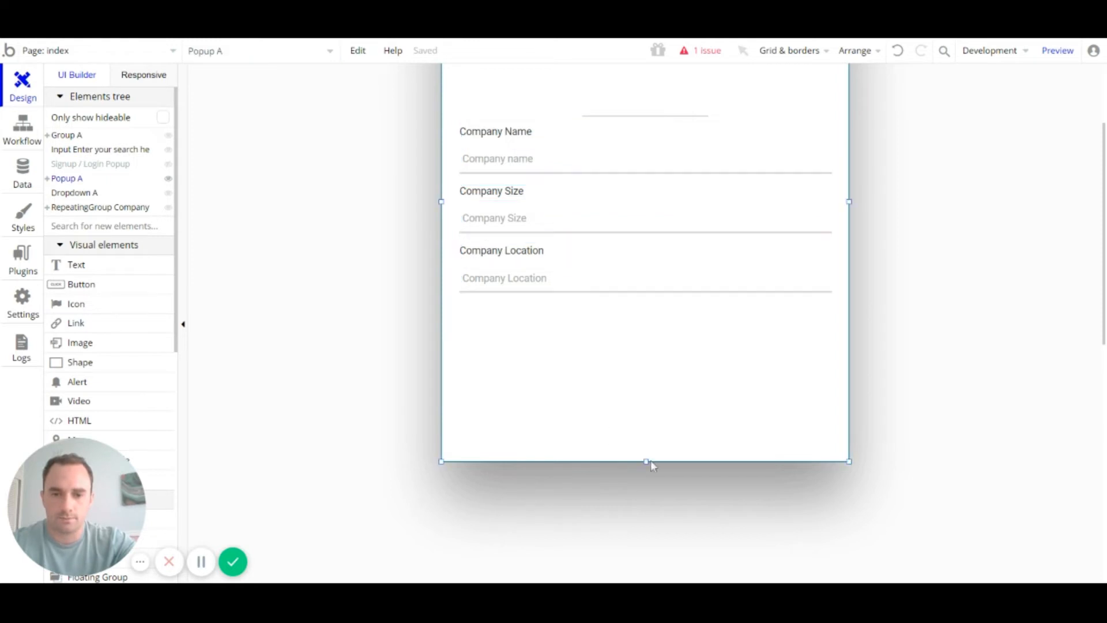
Step: Make the popup taller and paste the copied company fields below the originals
drag(646, 461, 645, 590)
scroll(625, 402, down, 3)
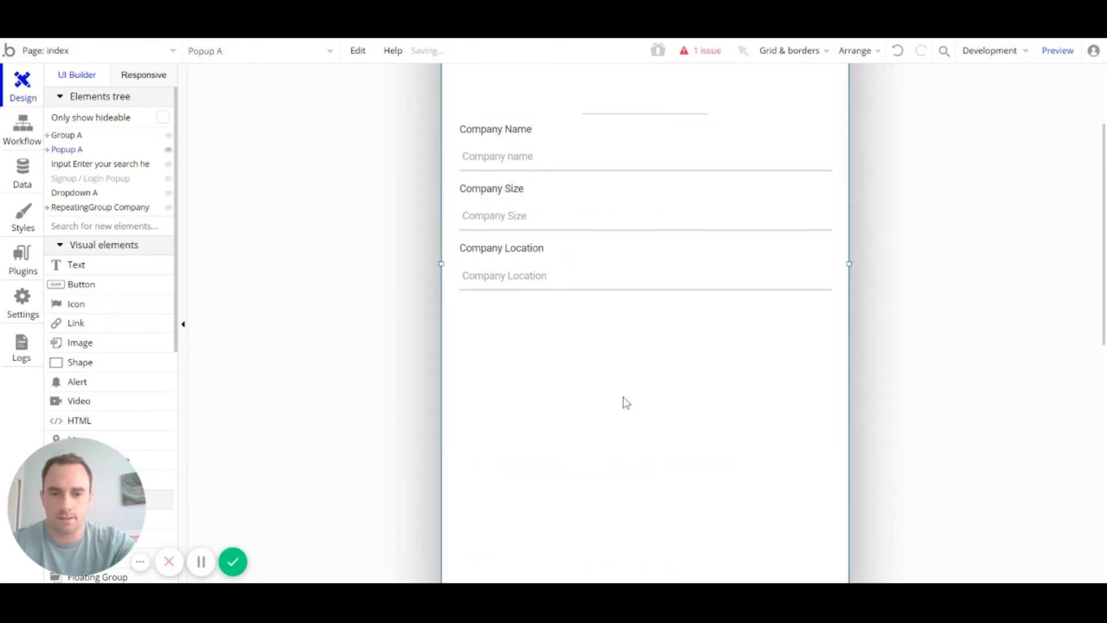
drag(645, 375, 645, 399)
click(580, 276)
key(ctrl+v)
scroll(590, 270, up, 3)
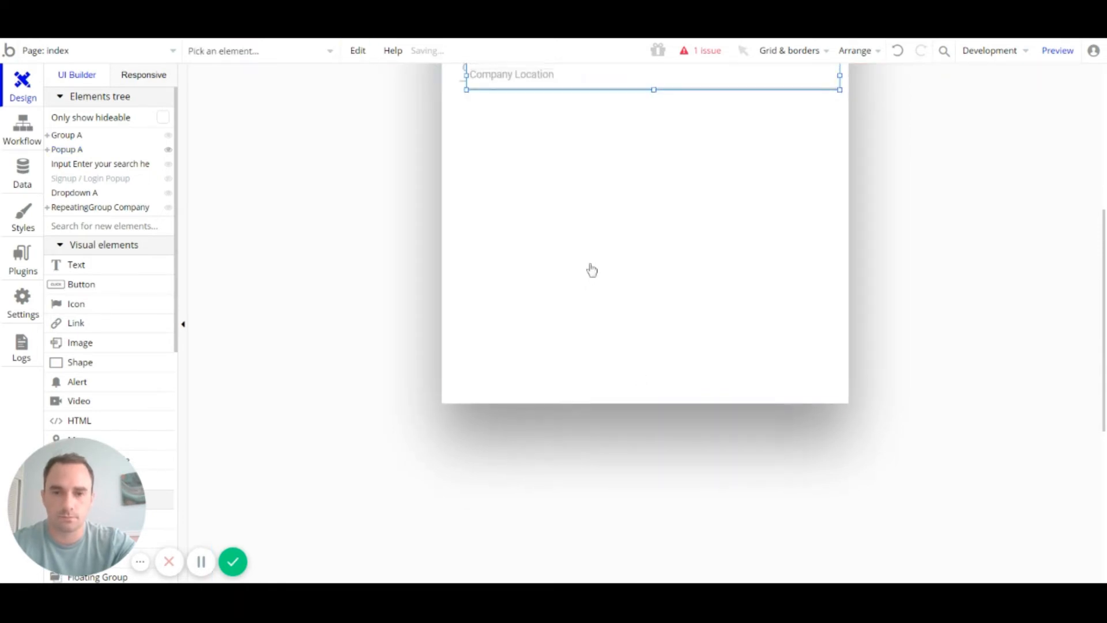
drag(538, 213, 531, 392)
click(519, 449)
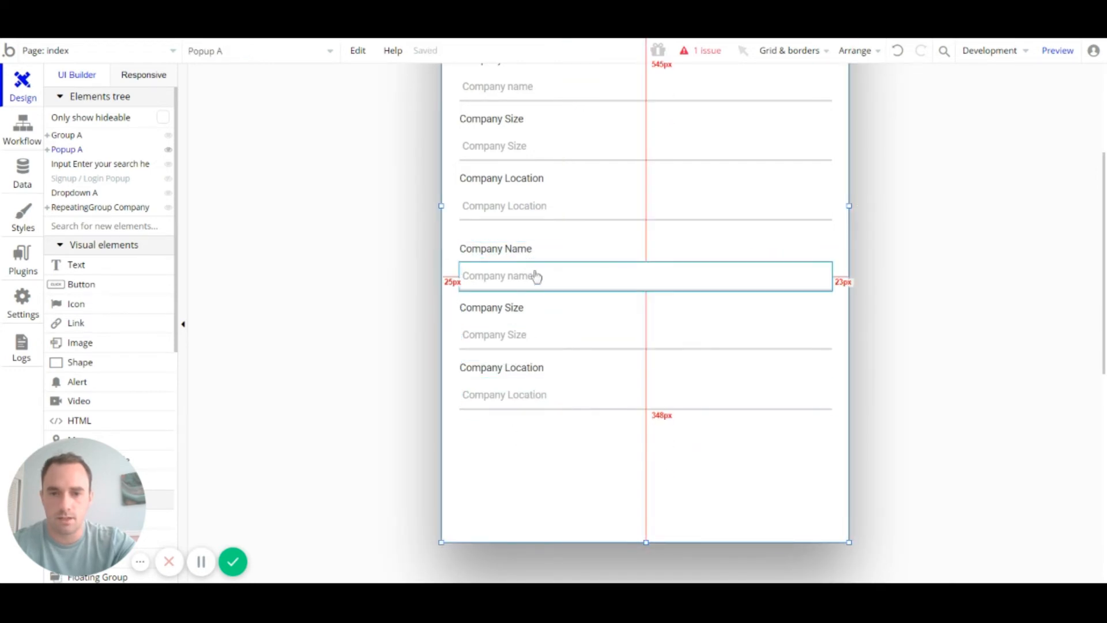
Step: Select the six copied labels and inputs and nudge them up slightly
click(512, 249)
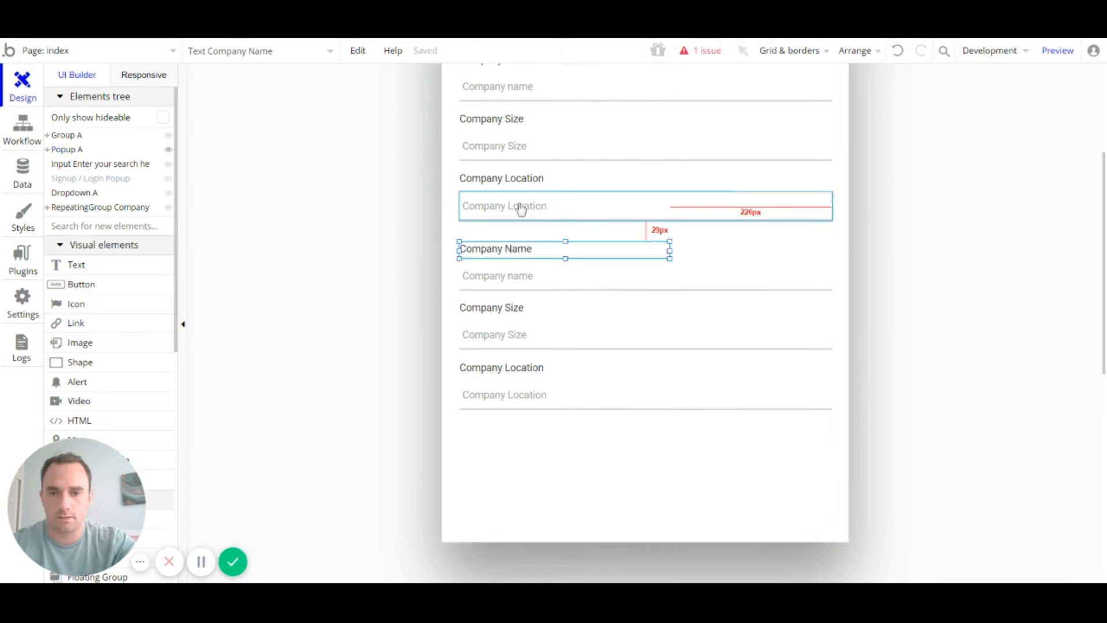
click(529, 179)
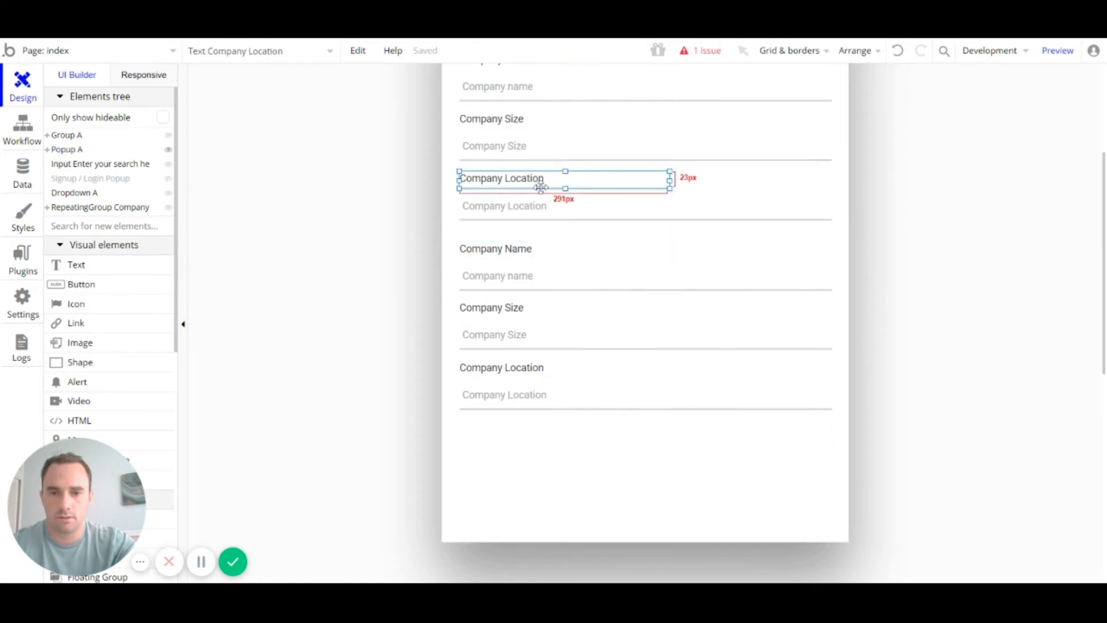
click(521, 249)
shift+click(521, 276)
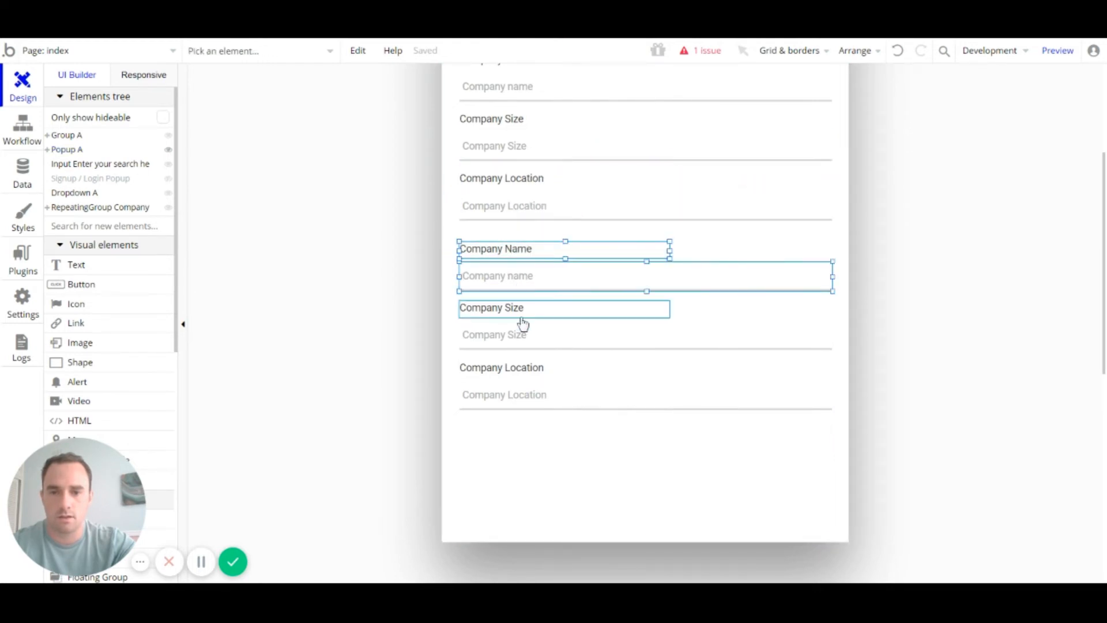
shift+click(522, 309)
shift+click(522, 334)
shift+click(524, 369)
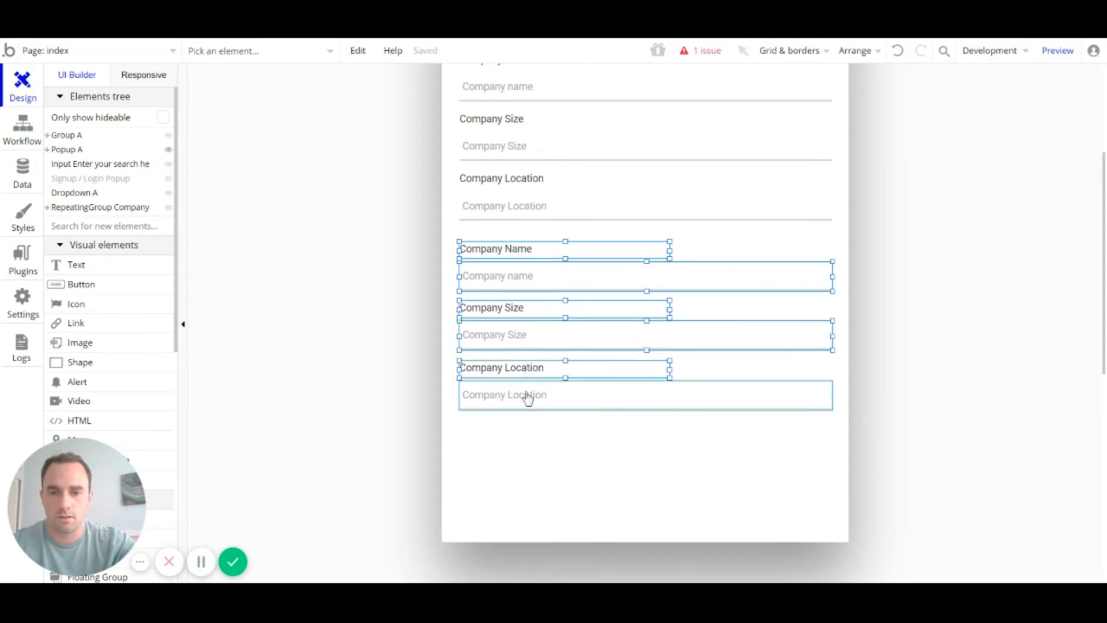
shift+click(524, 395)
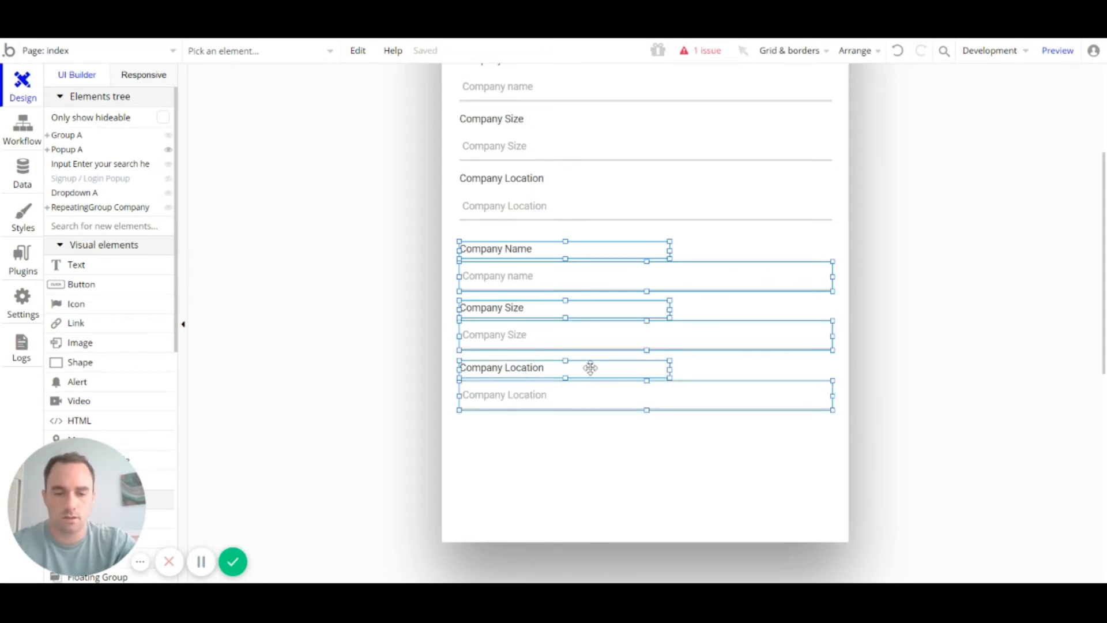
key(Up)
key(Up)
key(Up)
key(Up)
key(Up)
key(Up)
key(Up)
key(Up)
key(Up)
key(Up)
key(Up)
key(Up)
key(Up)
key(Up)
key(Up)
key(Up)
key(Up)
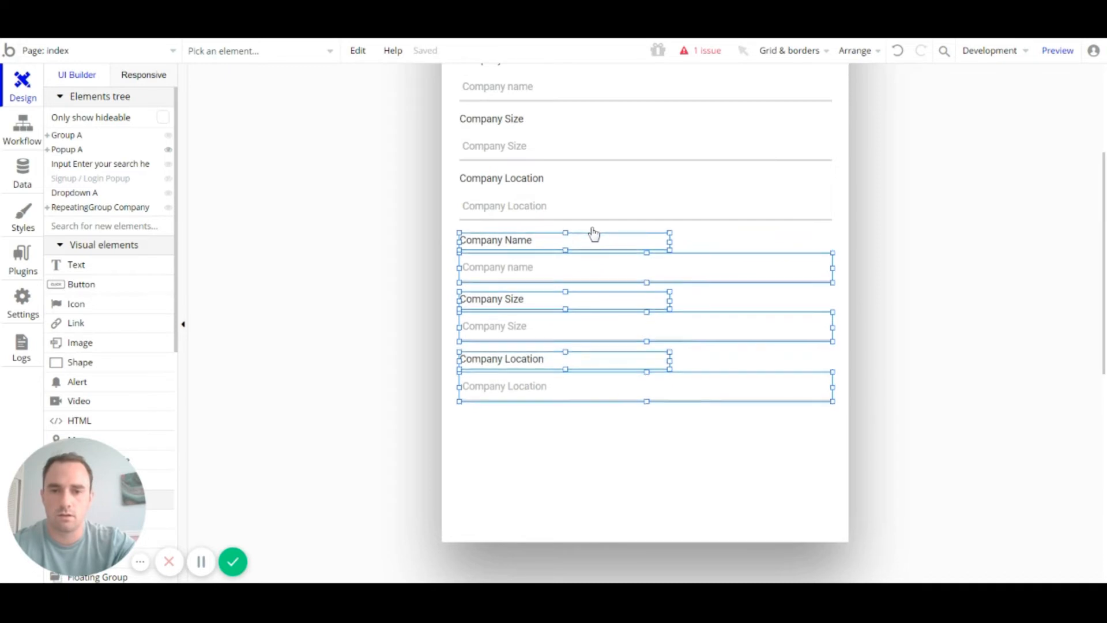
click(584, 235)
Step: Change the copied Company Name label text to Company Phone
double_click(565, 238)
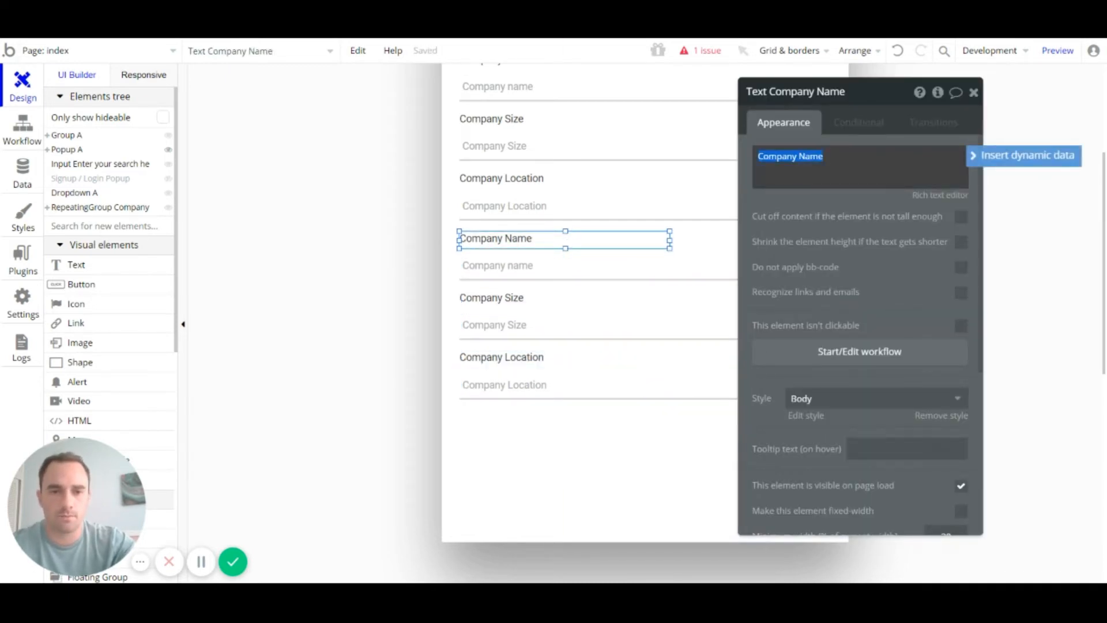
click(798, 156)
text(Phin)
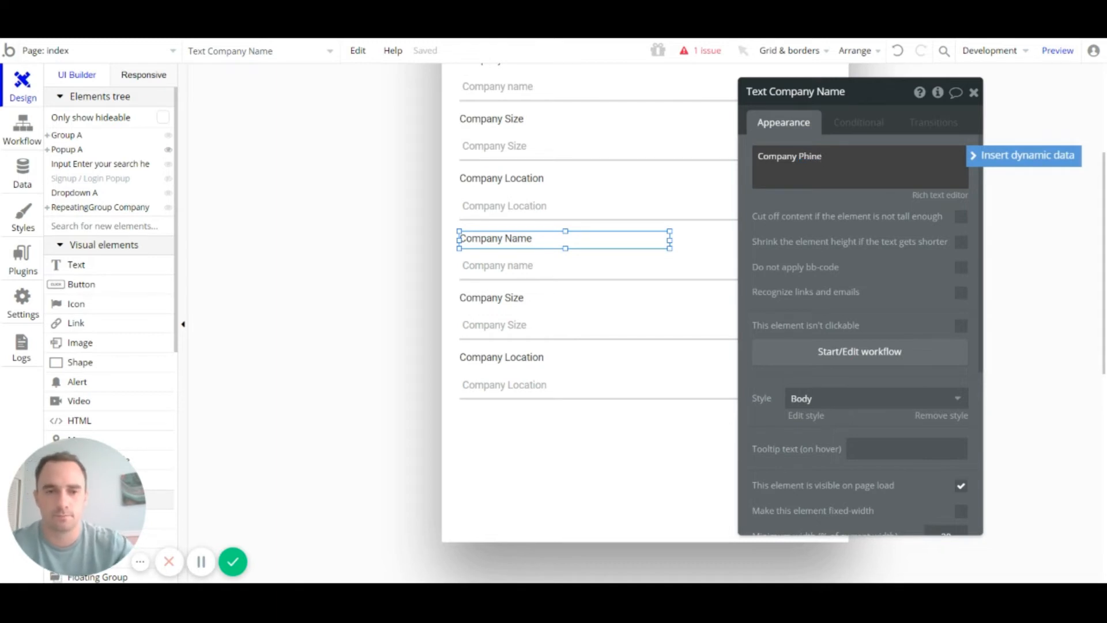
key(BackSpace)
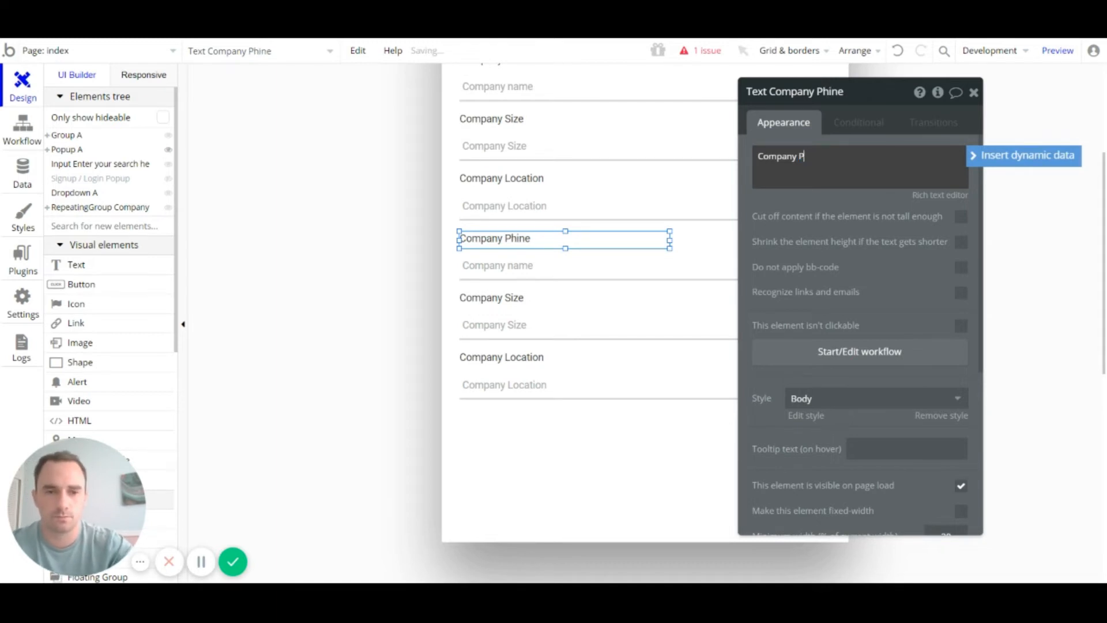
text(hone)
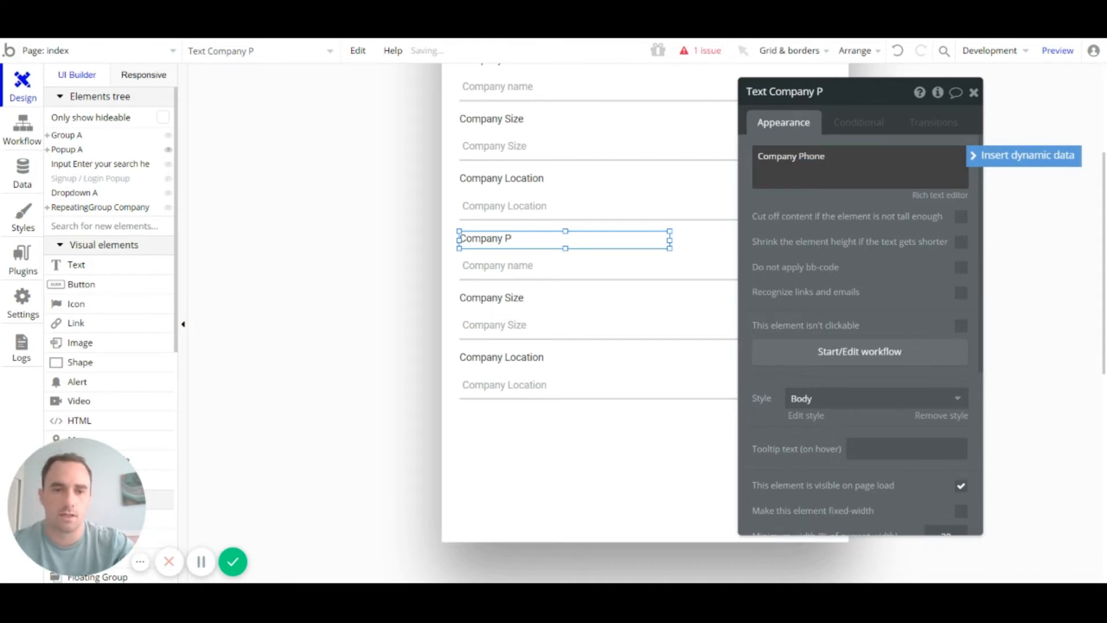
Step: Set the copied input's placeholder to Company Phone and review its content format options
click(561, 266)
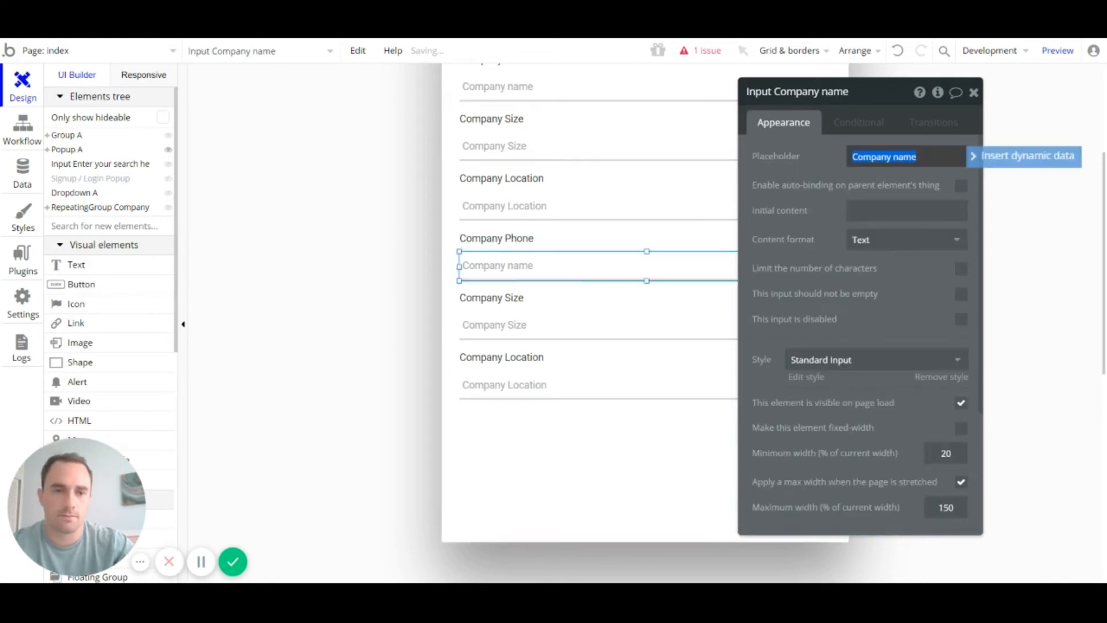
click(893, 156)
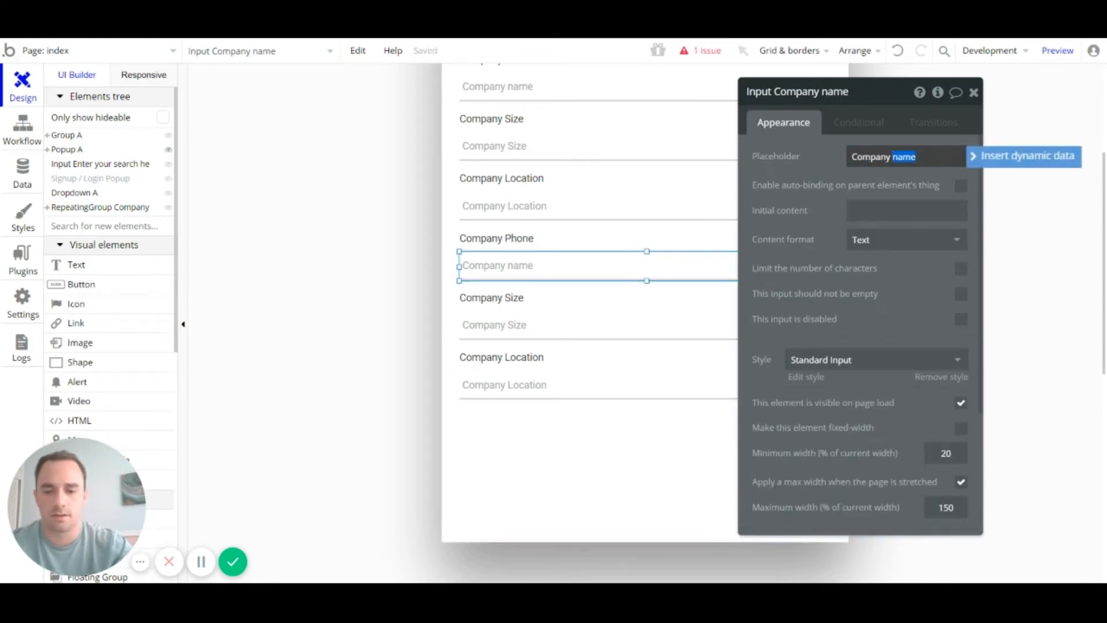
text(Phone)
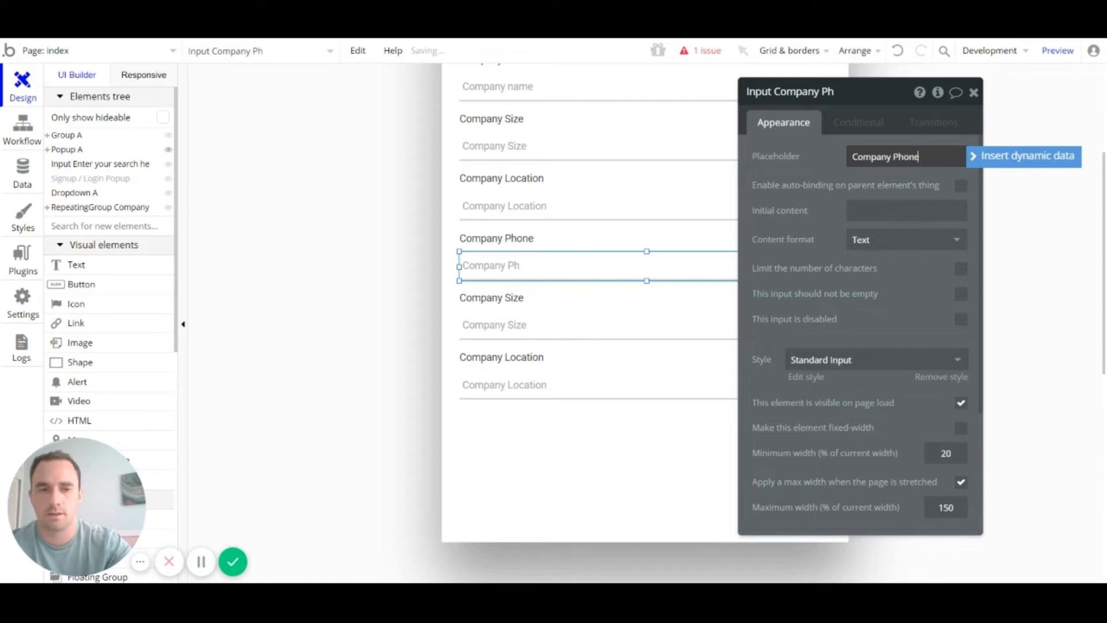
click(910, 242)
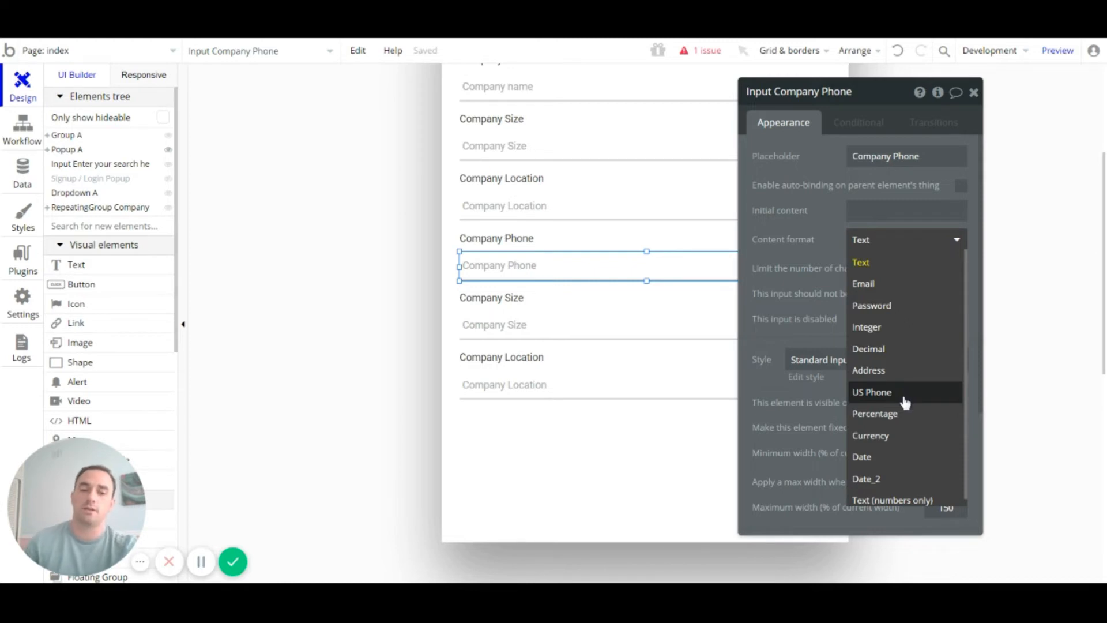
scroll(902, 398, down, 1)
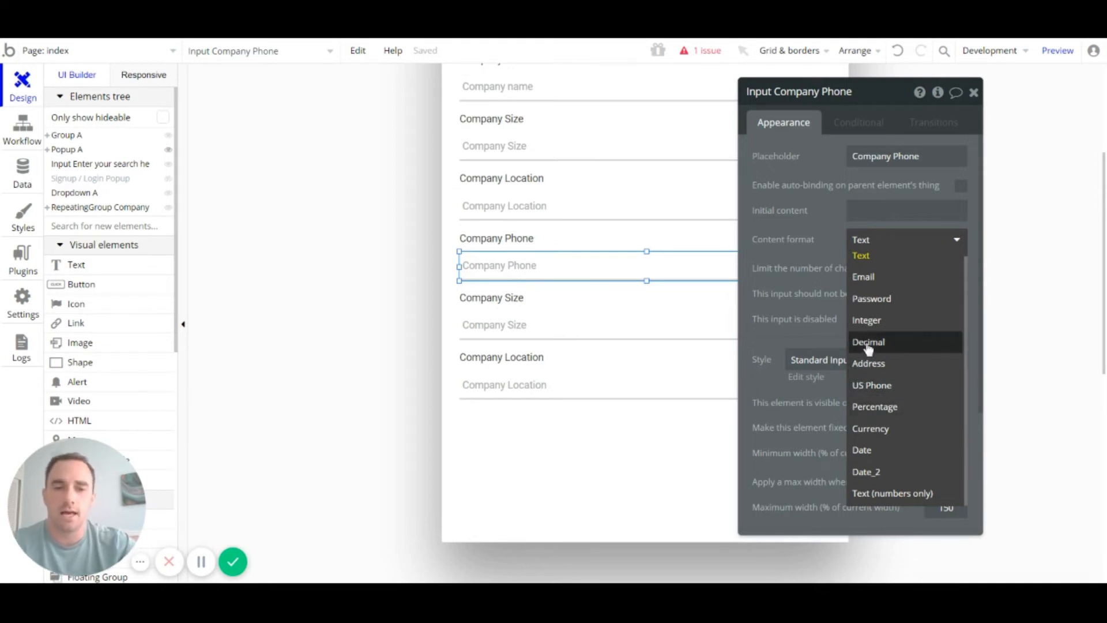
click(831, 240)
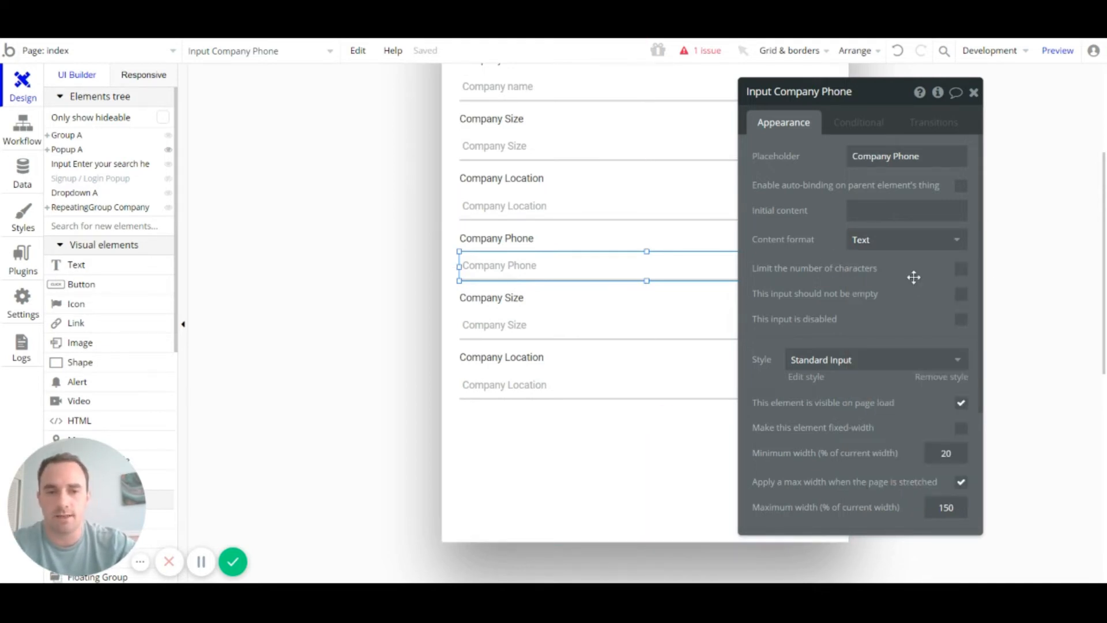
click(912, 243)
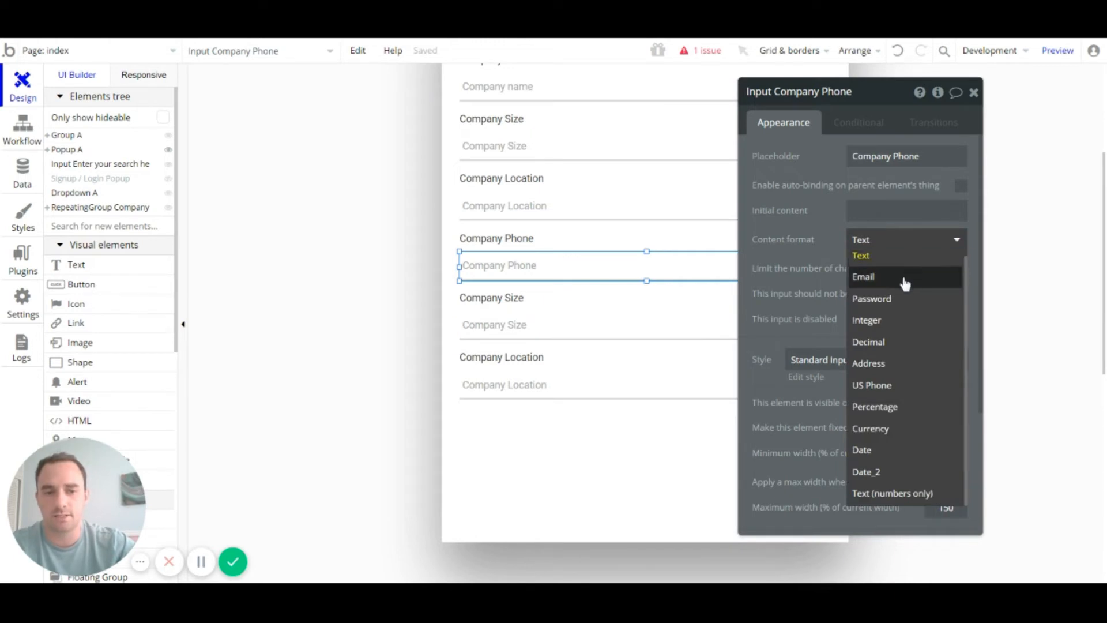
click(606, 329)
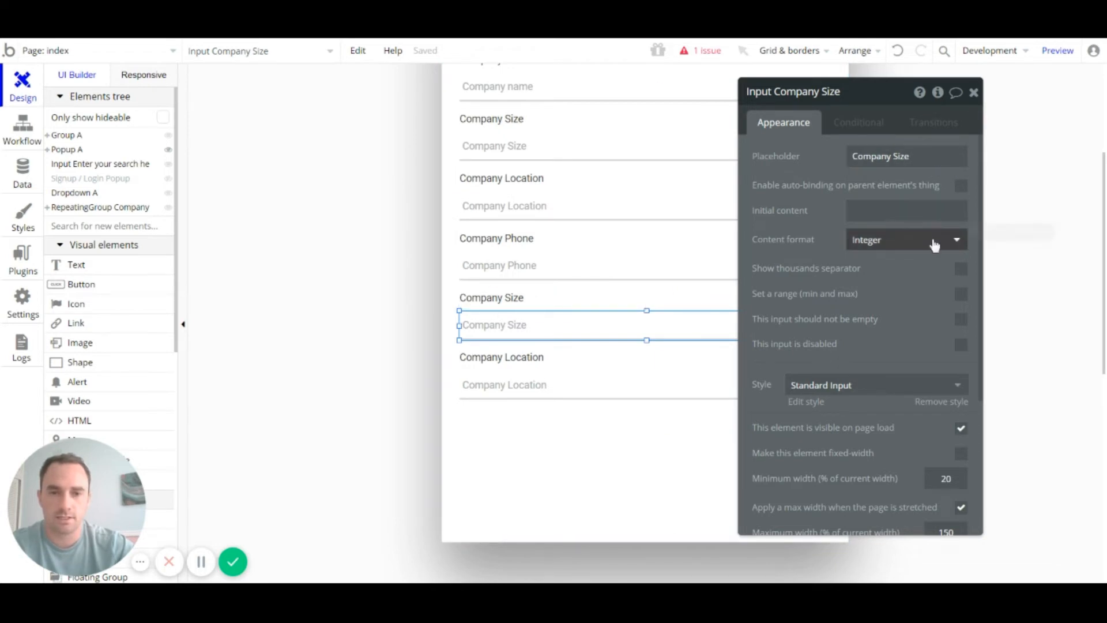
Step: Change the copied Company Size label text to Company Email
click(548, 271)
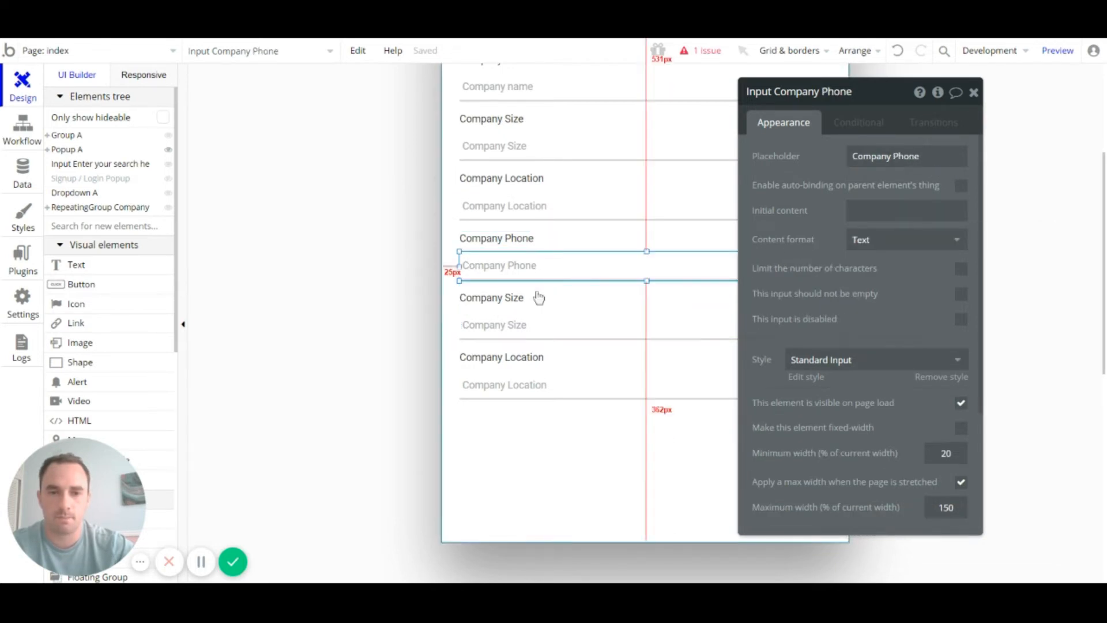
click(528, 327)
click(925, 247)
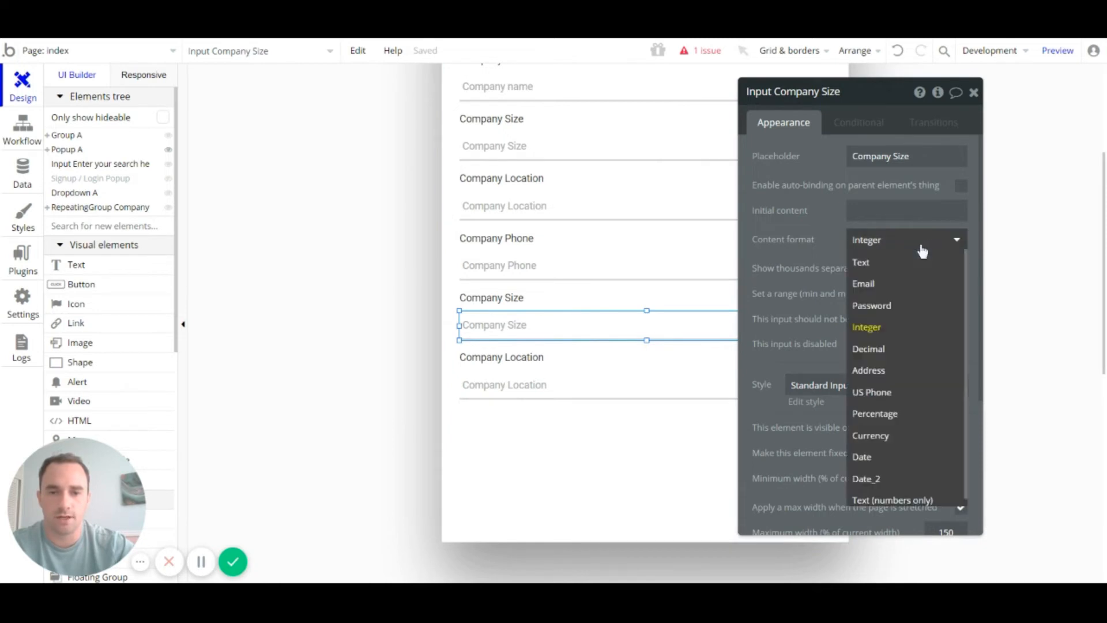
click(545, 304)
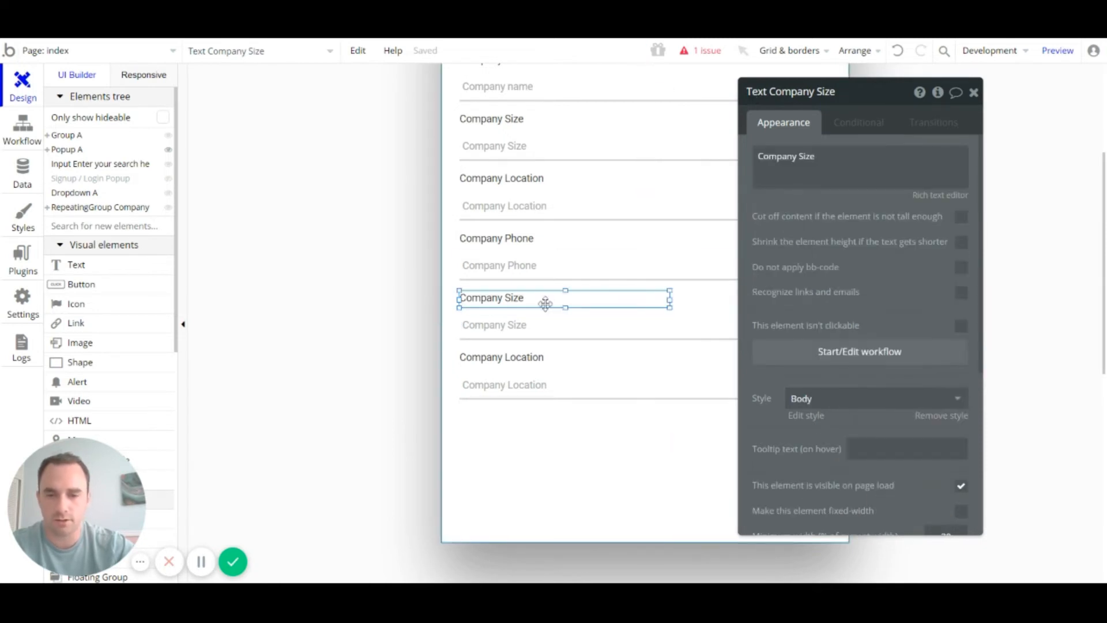
double_click(530, 304)
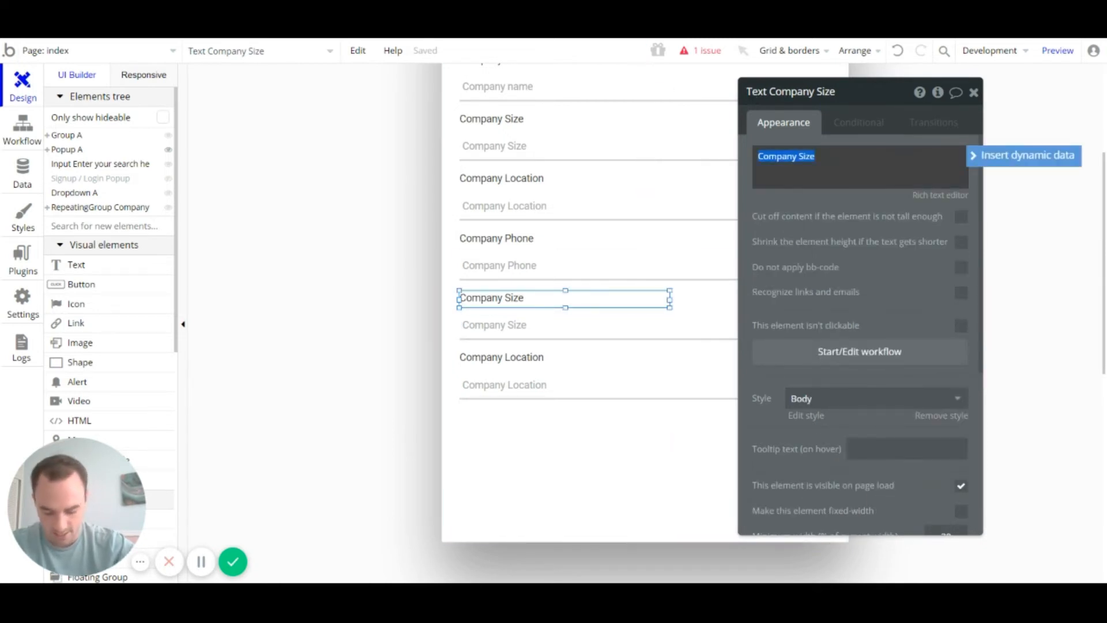
click(815, 156)
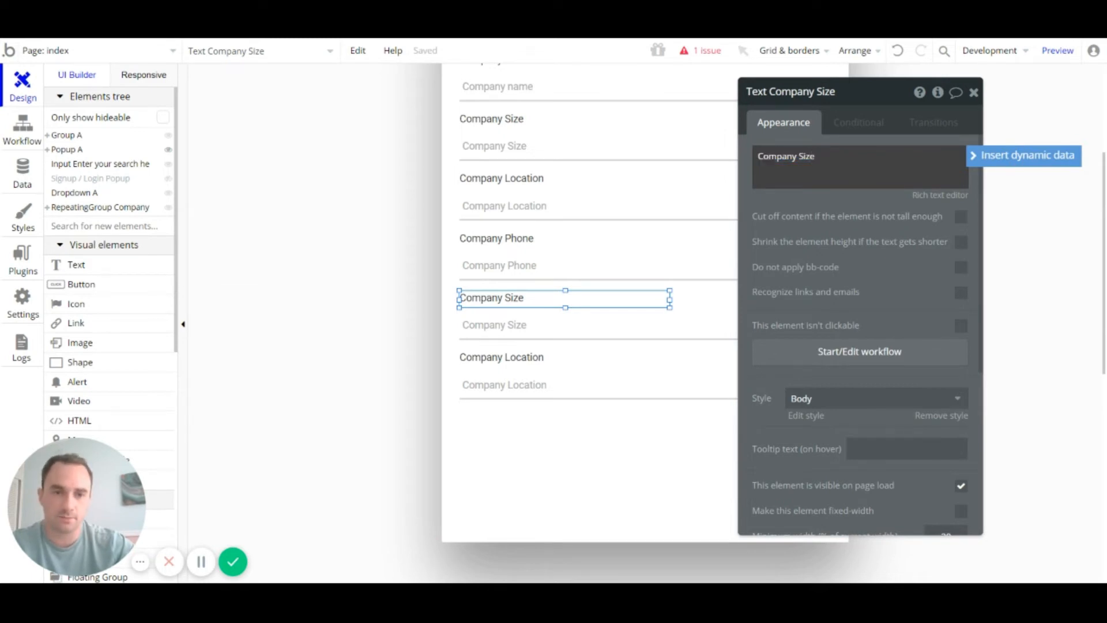
text(Email)
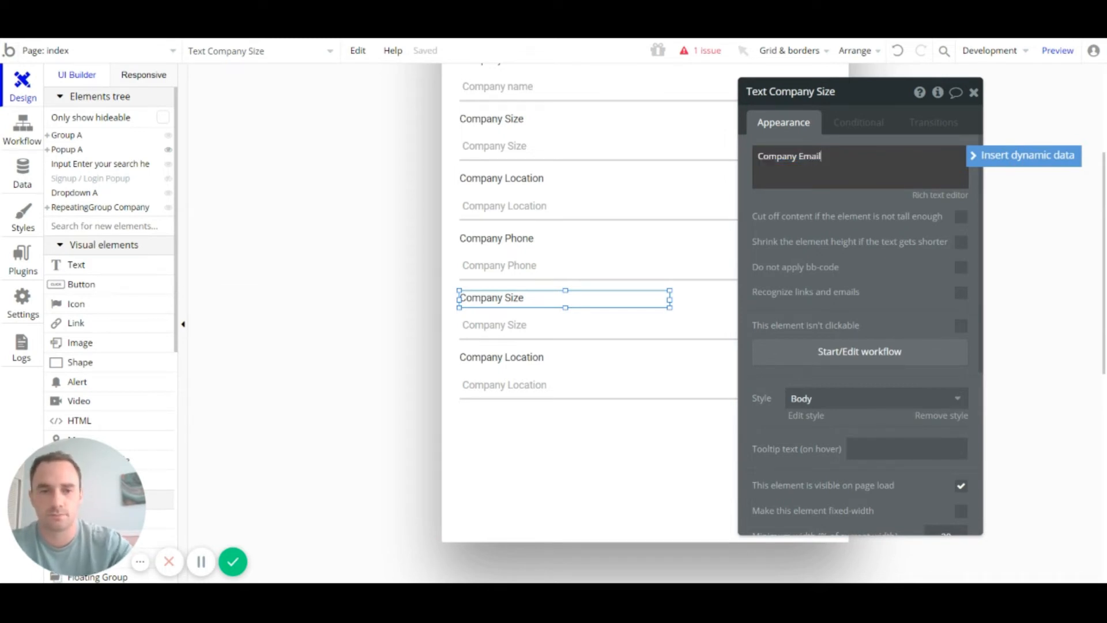
Step: Give the input a Company Email placeholder and set its content format to Email
click(568, 324)
click(895, 155)
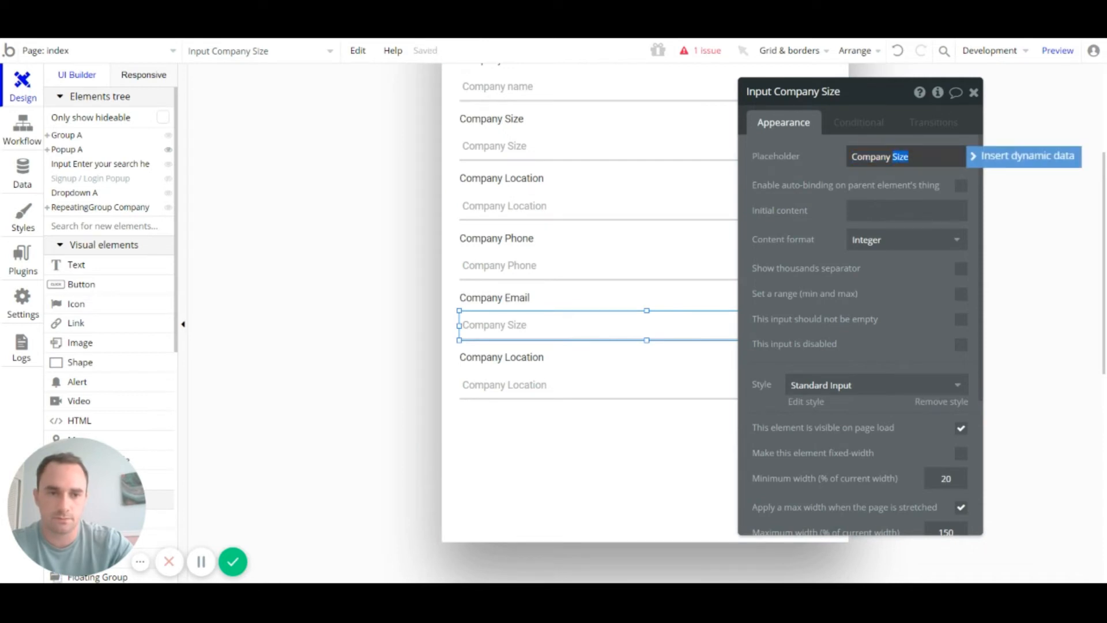
text(Email)
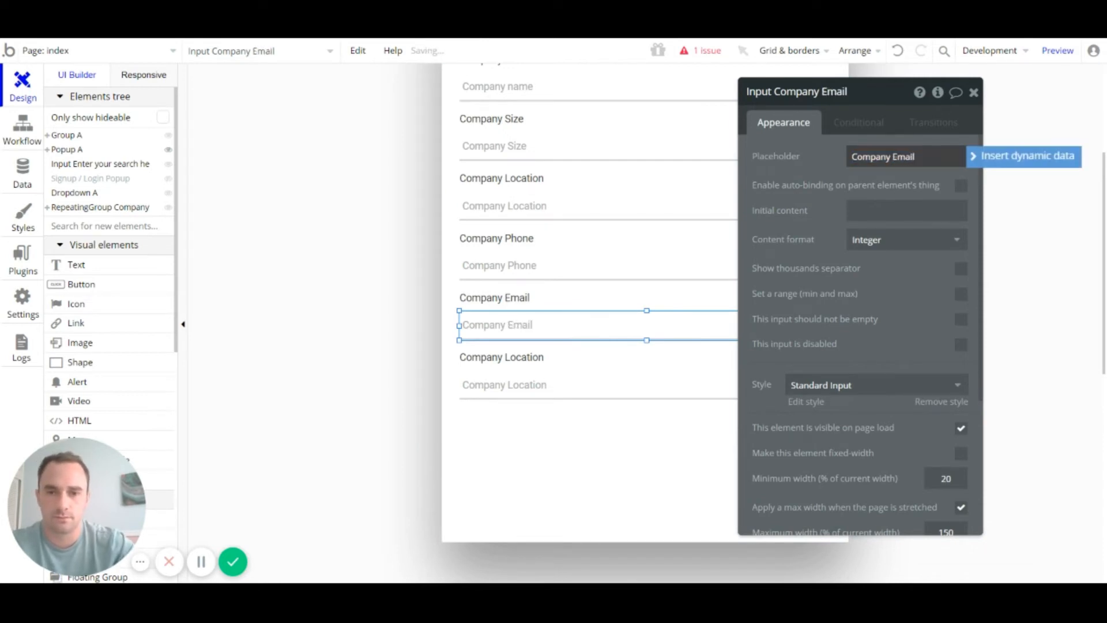
click(597, 320)
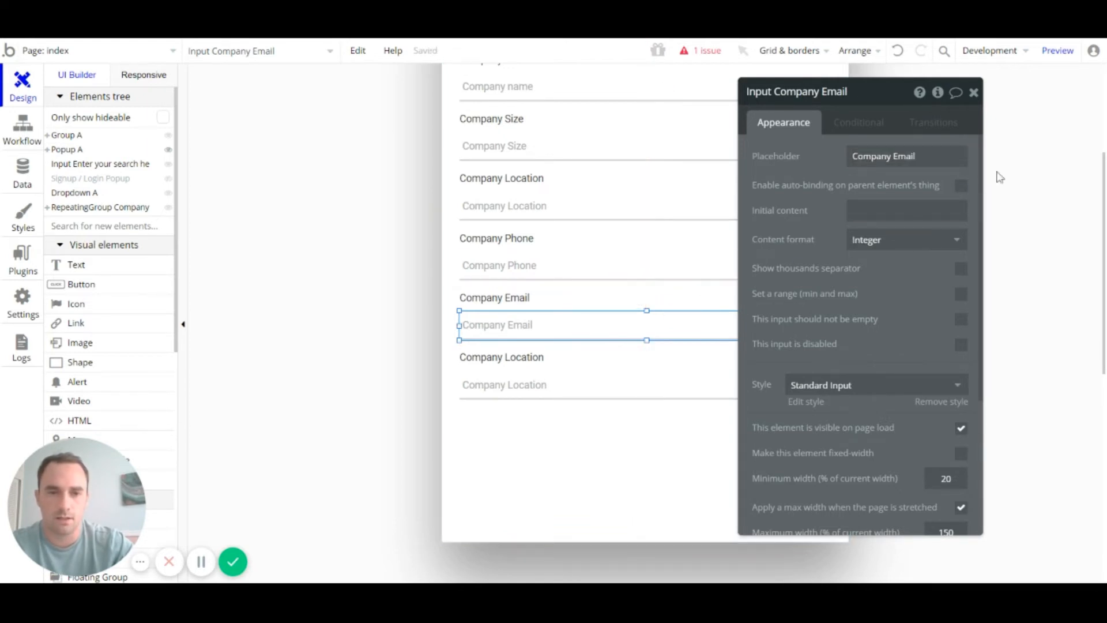
click(924, 239)
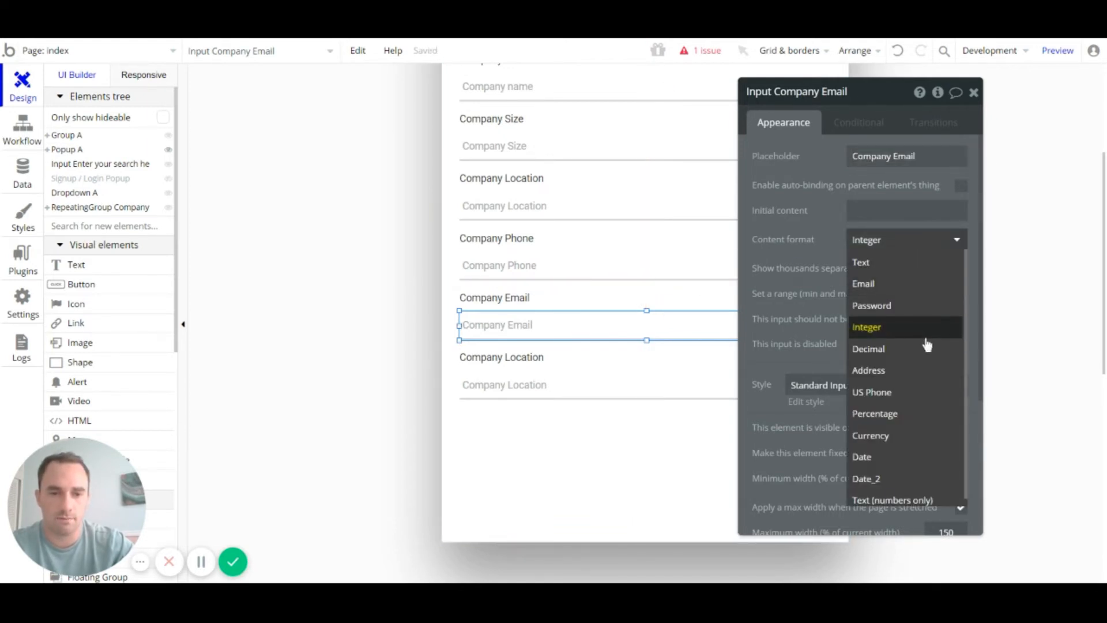
click(898, 285)
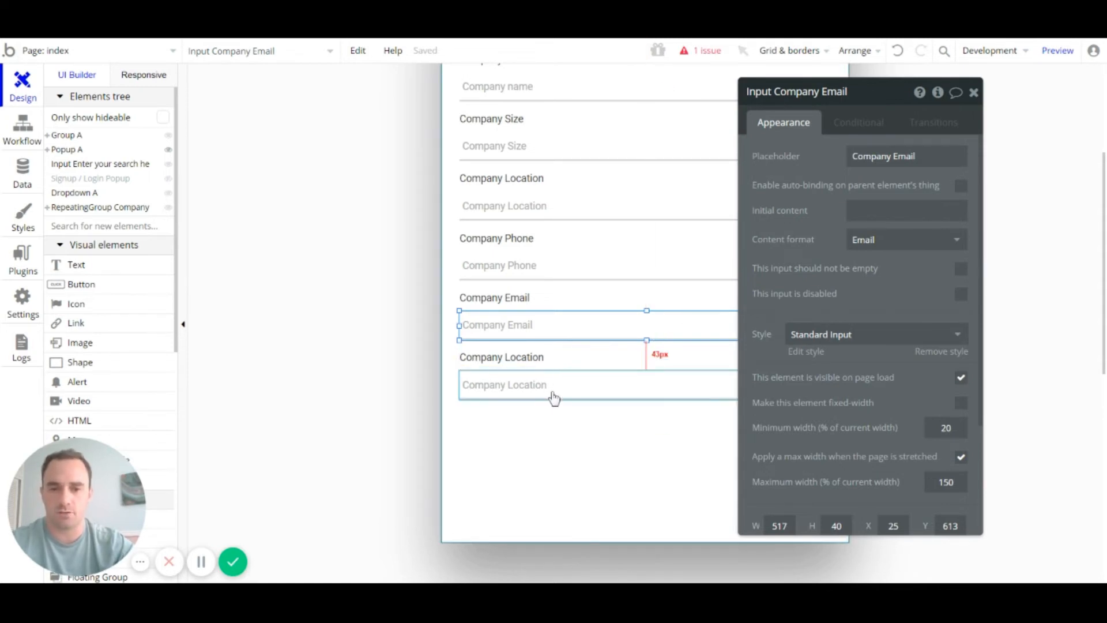
Step: Change the last copied label's text from Company Location to Description
click(546, 358)
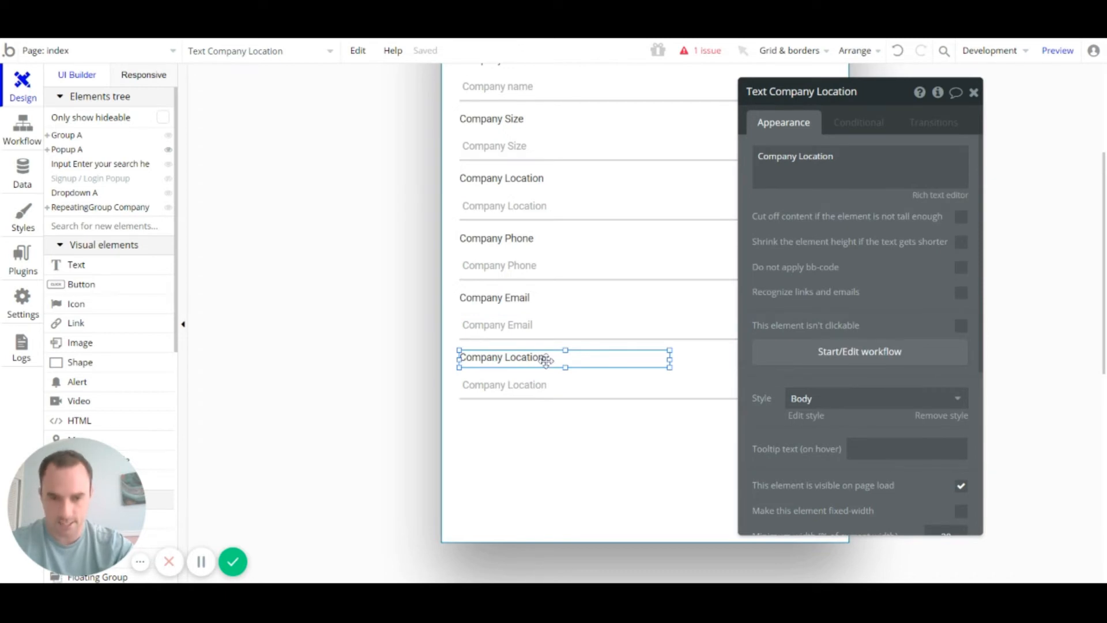
double_click(546, 359)
text(Des)
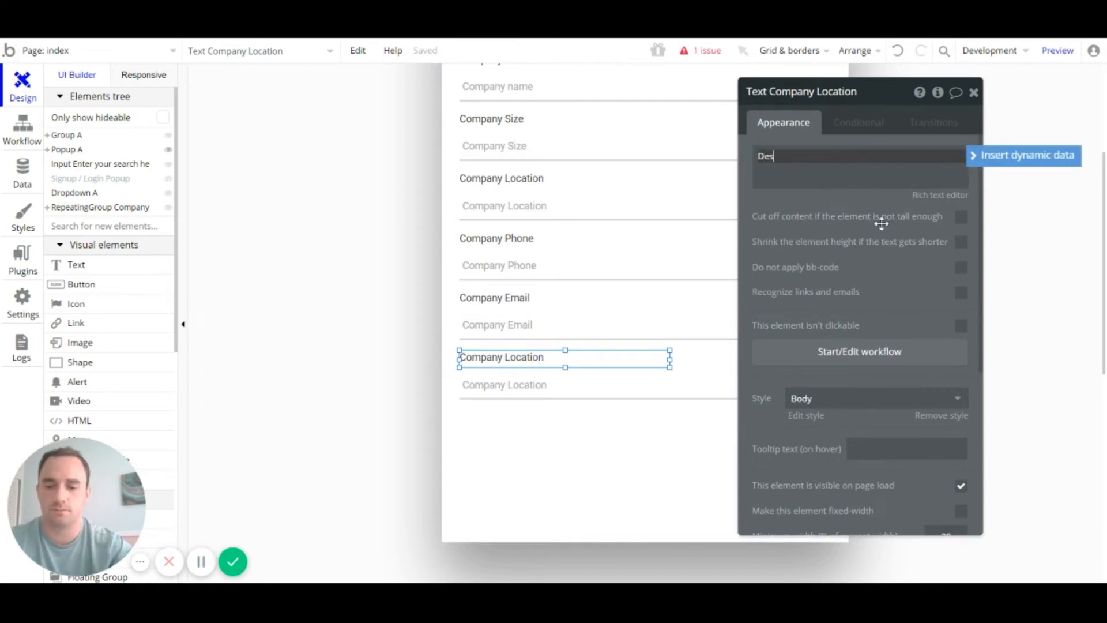
text(cr)
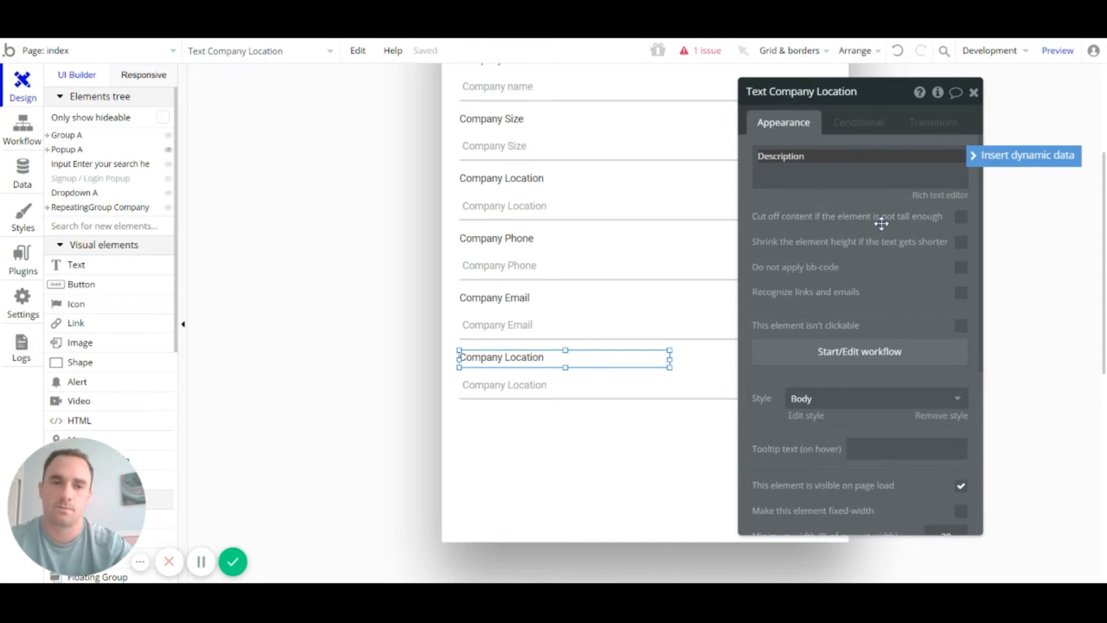
text(iption)
click(570, 393)
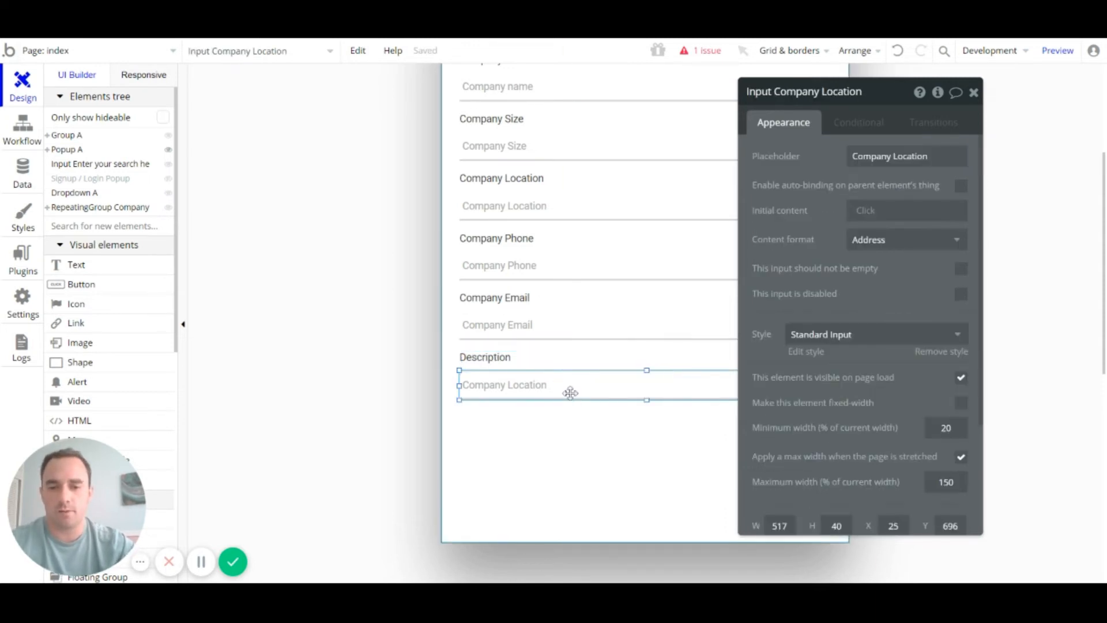
scroll(646, 294, down, 4)
scroll(645, 300, up, 1)
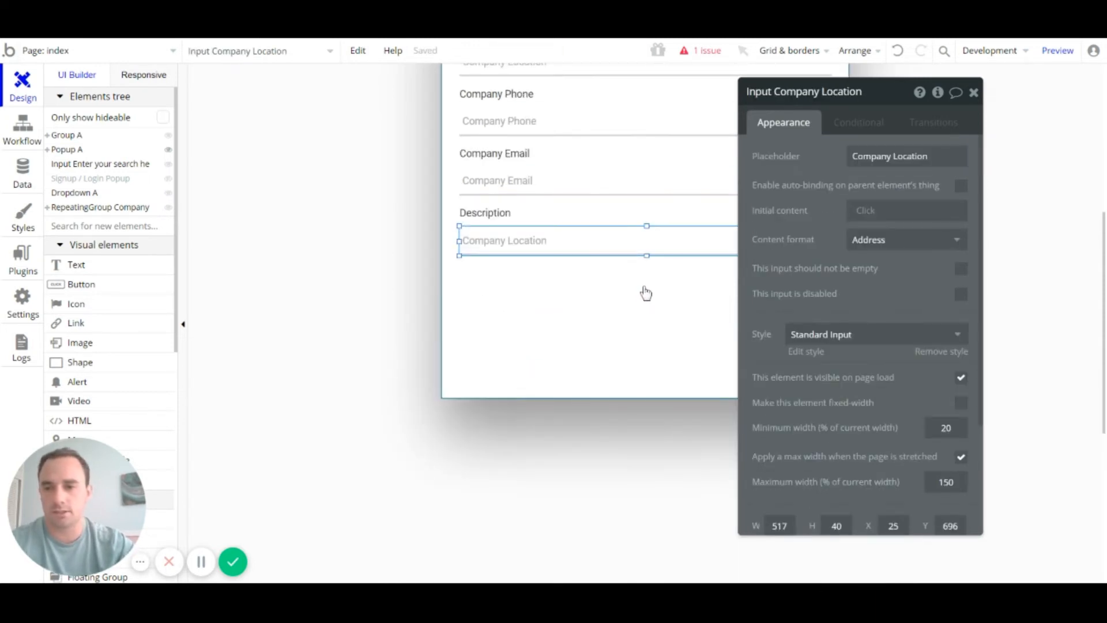
scroll(165, 263, down, 2)
scroll(132, 256, down, 1)
scroll(132, 255, up, 1)
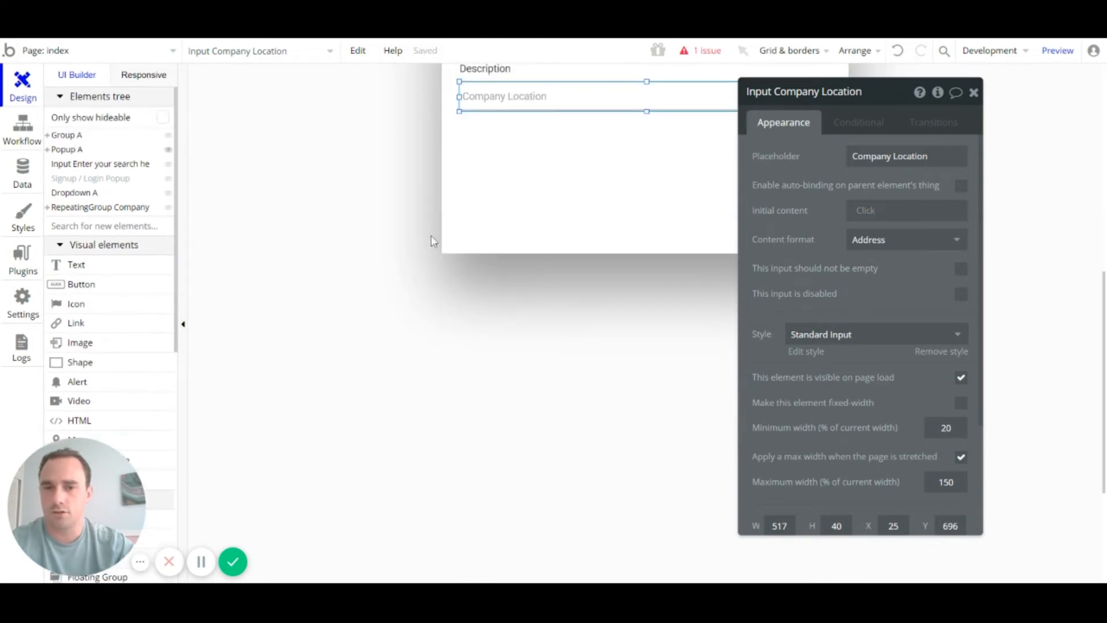
scroll(542, 172, up, 3)
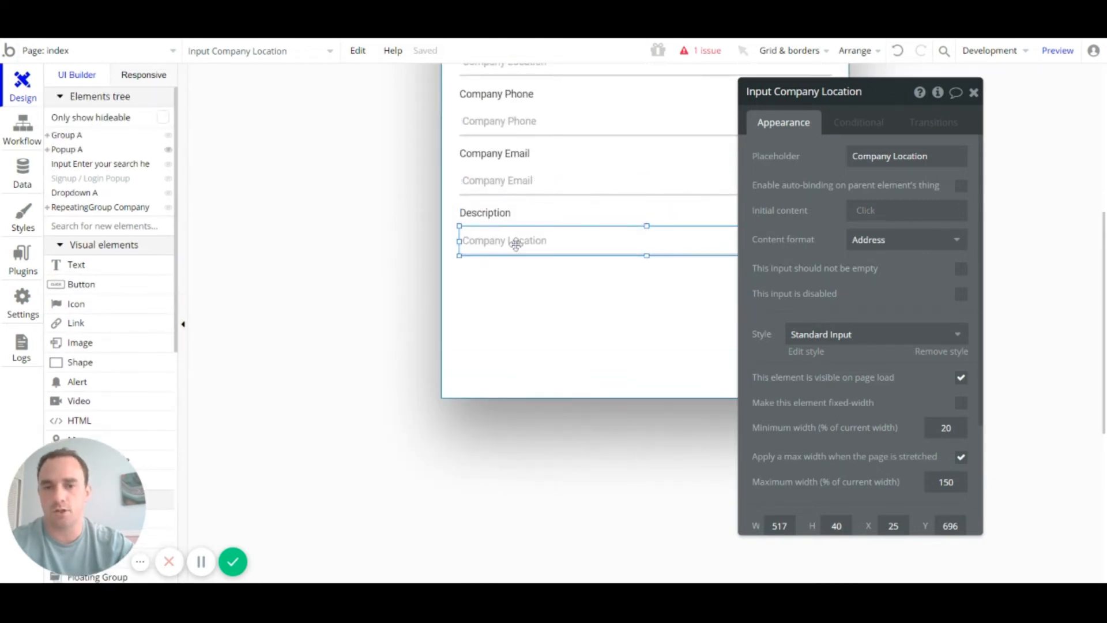
scroll(124, 276, down, 7)
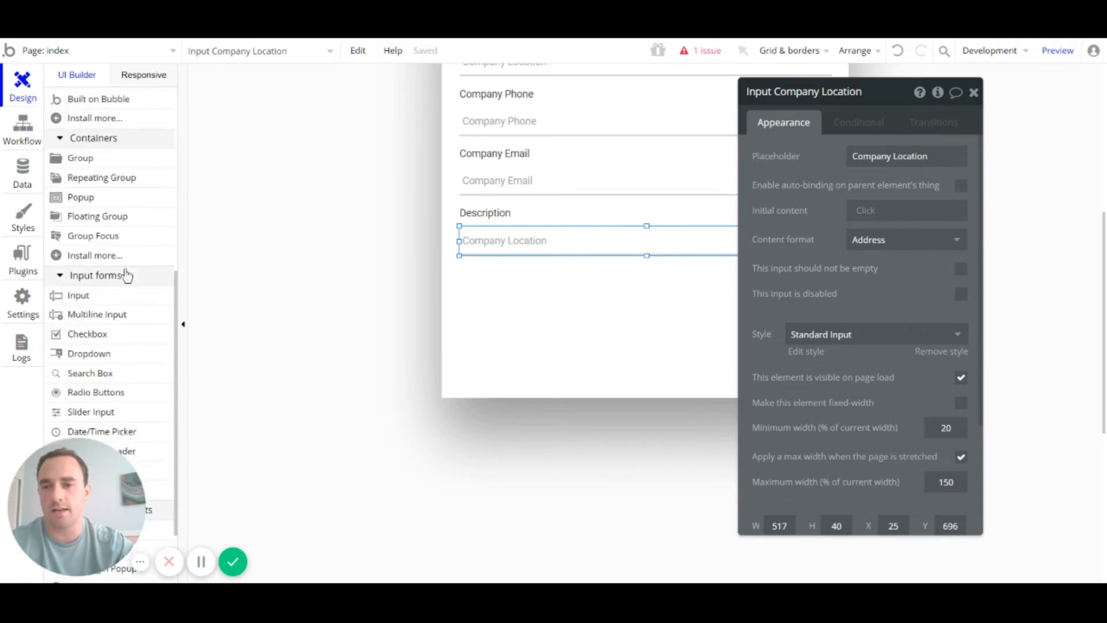
scroll(127, 274, down, 2)
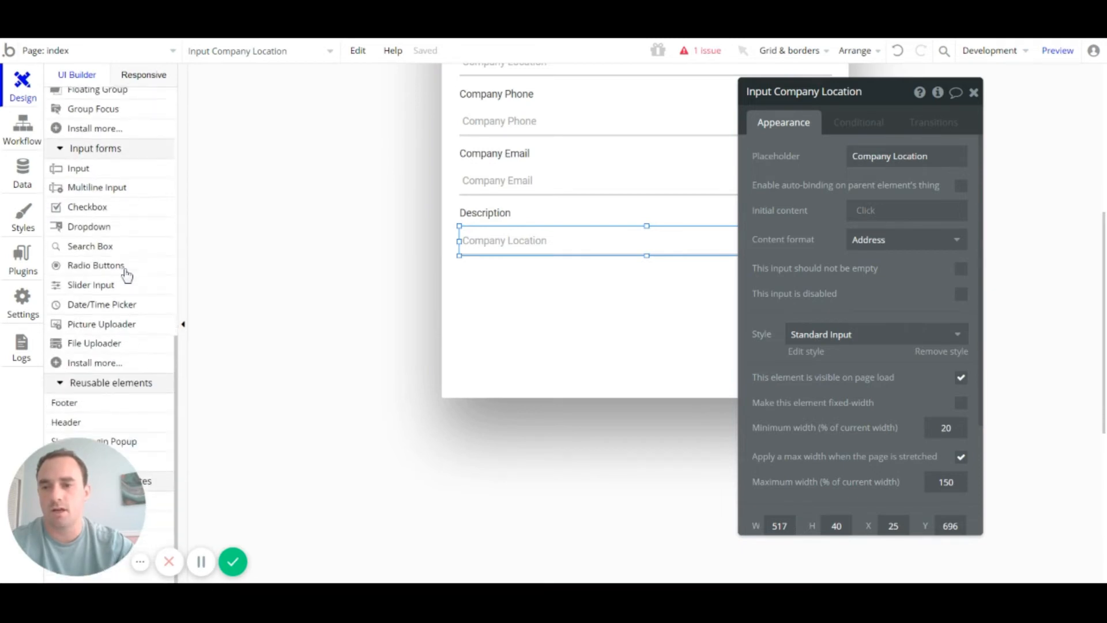
Step: Place a Multiline Input box below the Description label
click(112, 181)
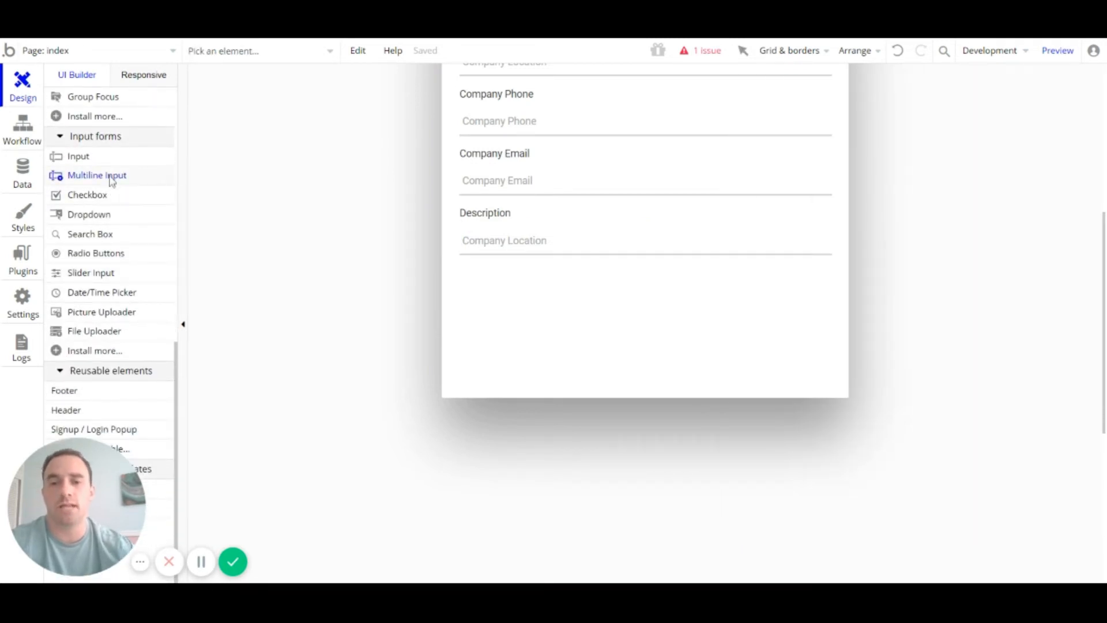
click(540, 251)
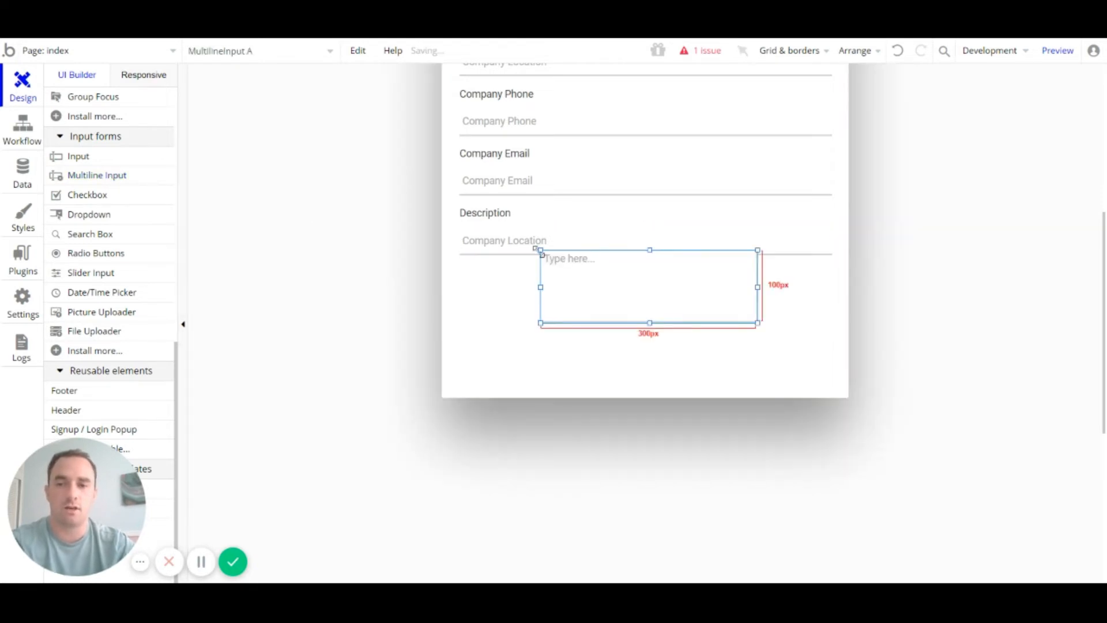
click(504, 242)
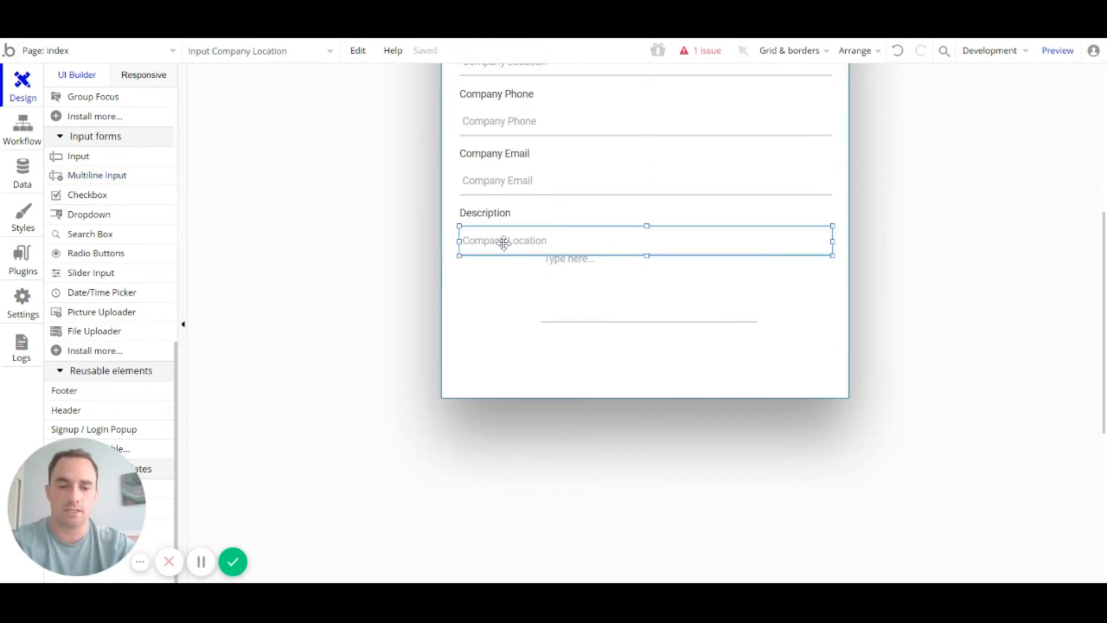
click(548, 292)
click(539, 293)
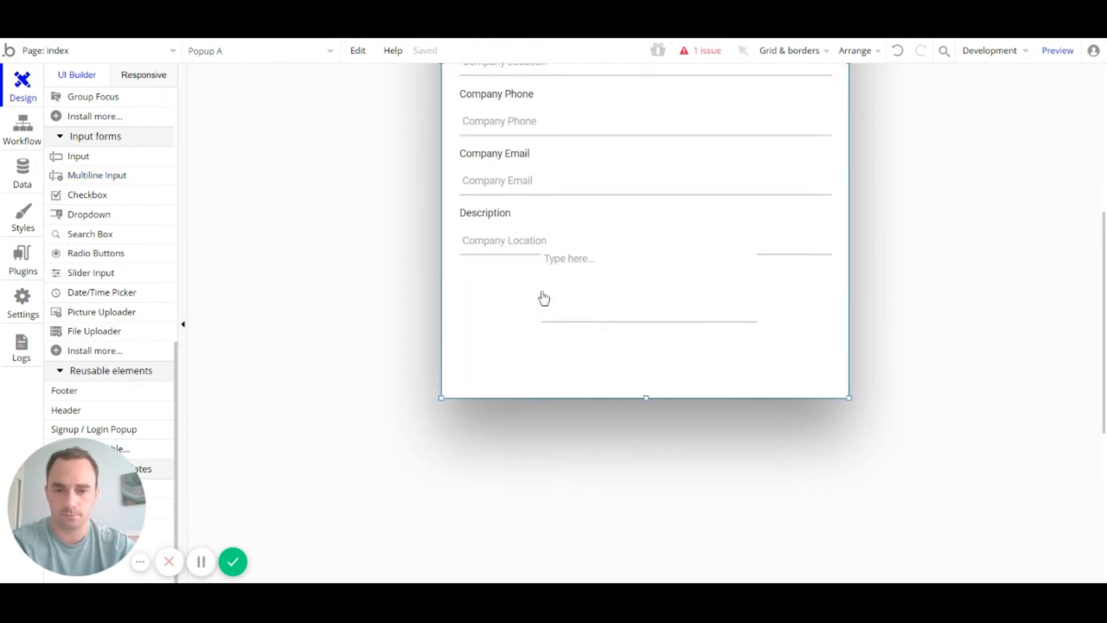
click(548, 291)
drag(541, 286, 505, 221)
Step: Delete the old single-line input and resize the multiline box to 517px wide, about 154px tall
click(510, 243)
key(Delete)
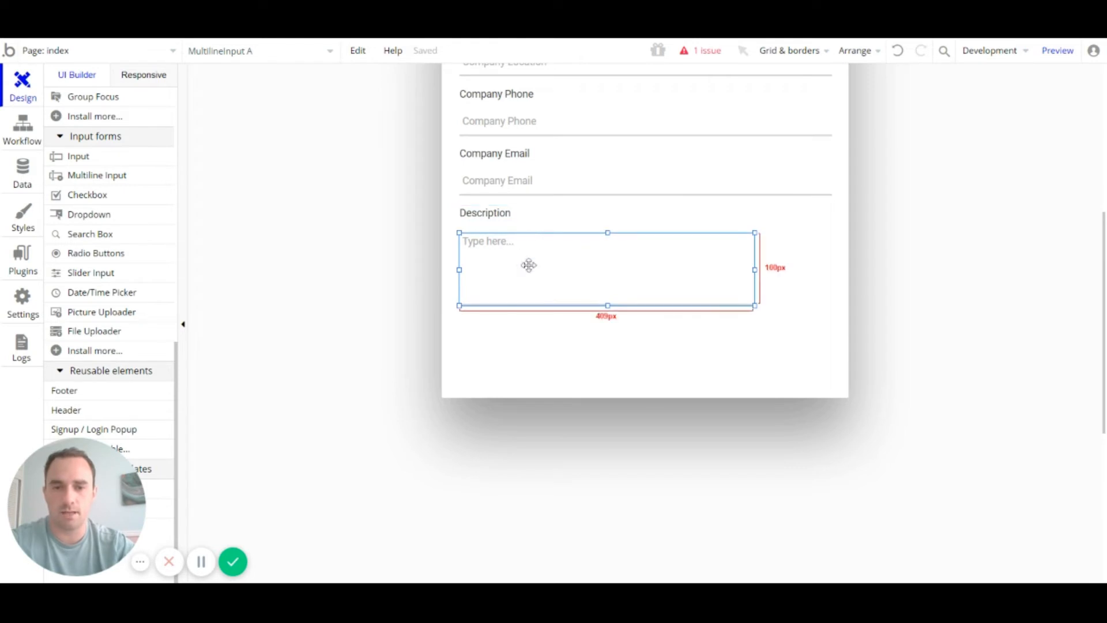
drag(528, 265, 525, 231)
drag(754, 275, 833, 268)
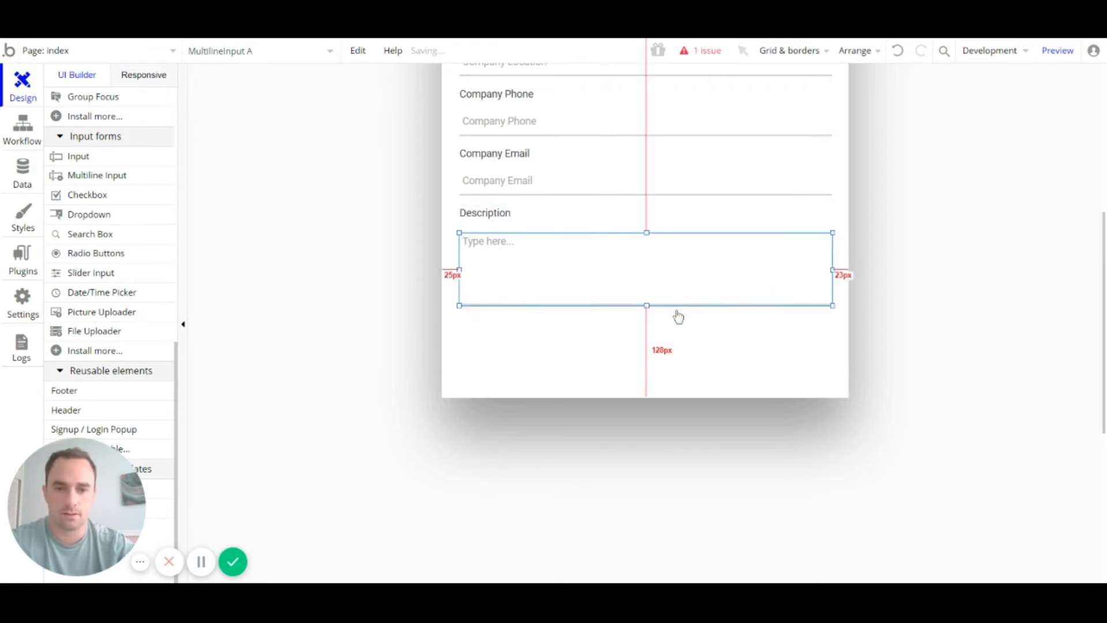
drag(647, 306, 648, 340)
Step: Replace the multiline box's 'Type here...' placeholder with Description
double_click(594, 276)
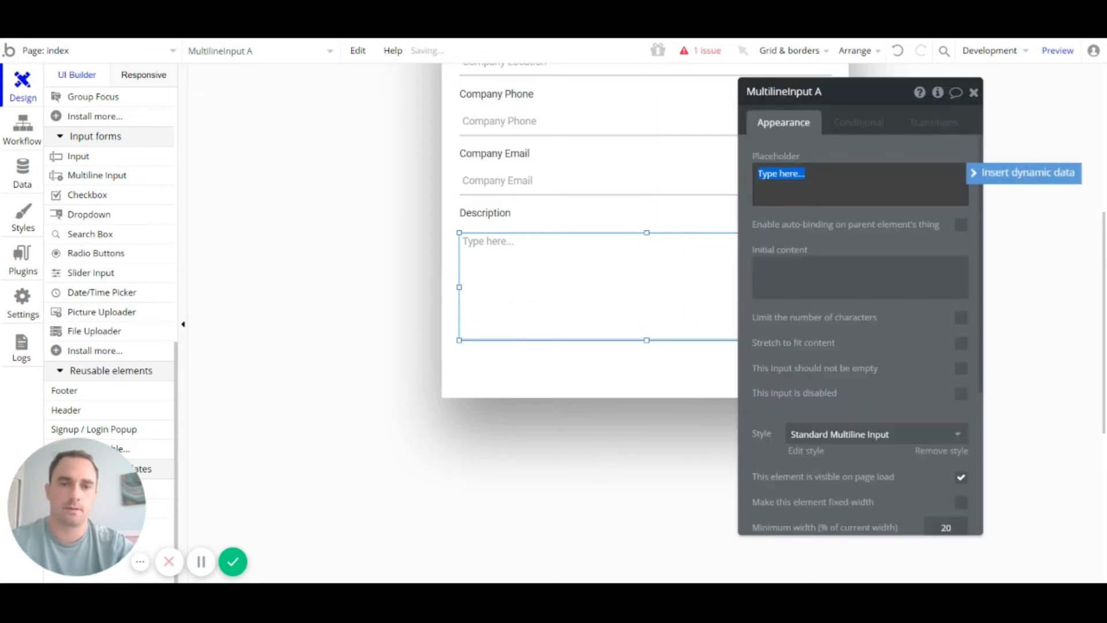
text(Description)
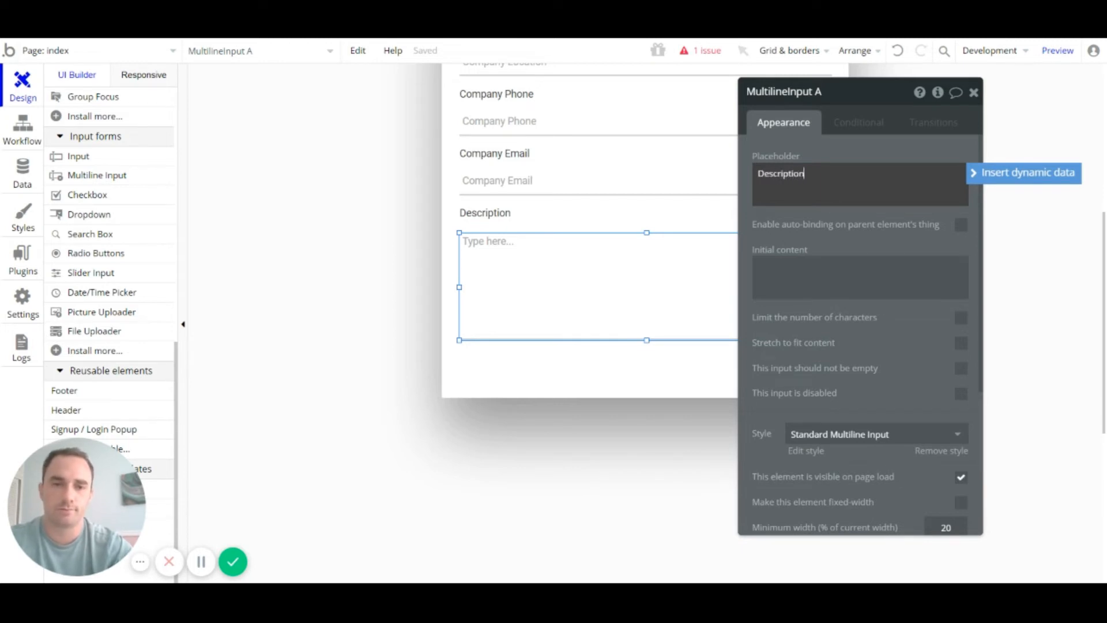
click(850, 154)
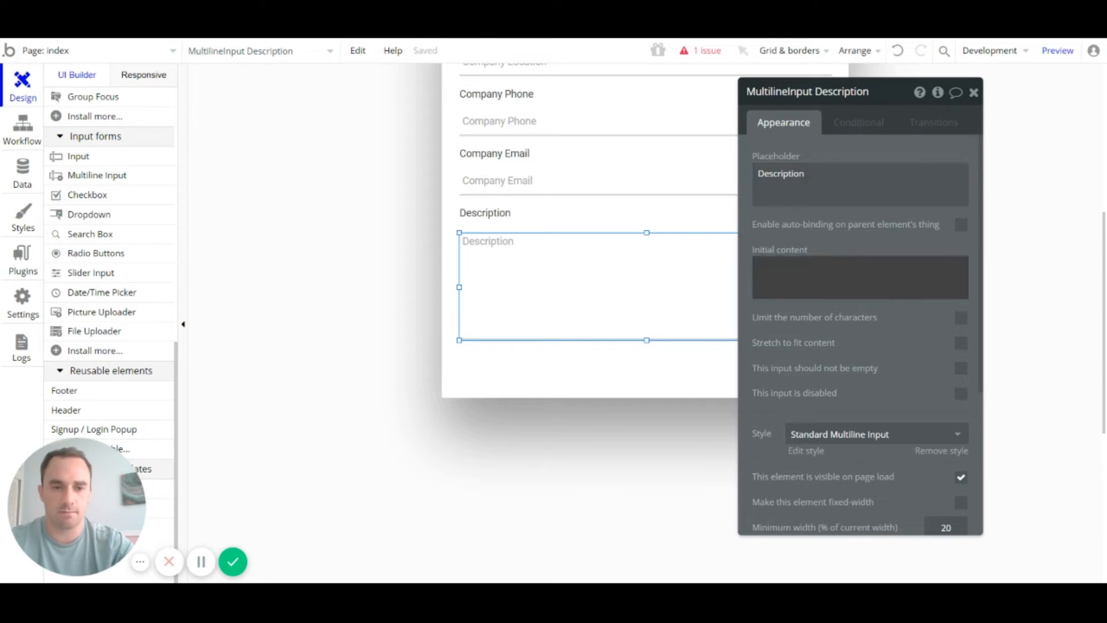
click(981, 103)
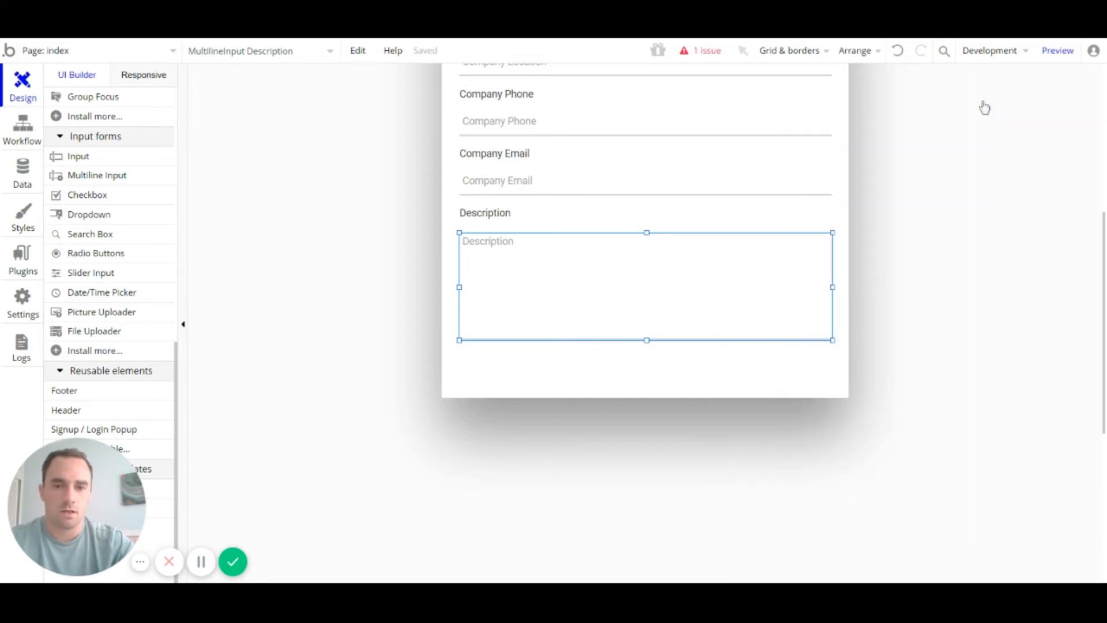
Step: Drag Popup A's bottom edge down so it is about 565px tall
scroll(686, 321, up, 6)
scroll(694, 312, down, 3)
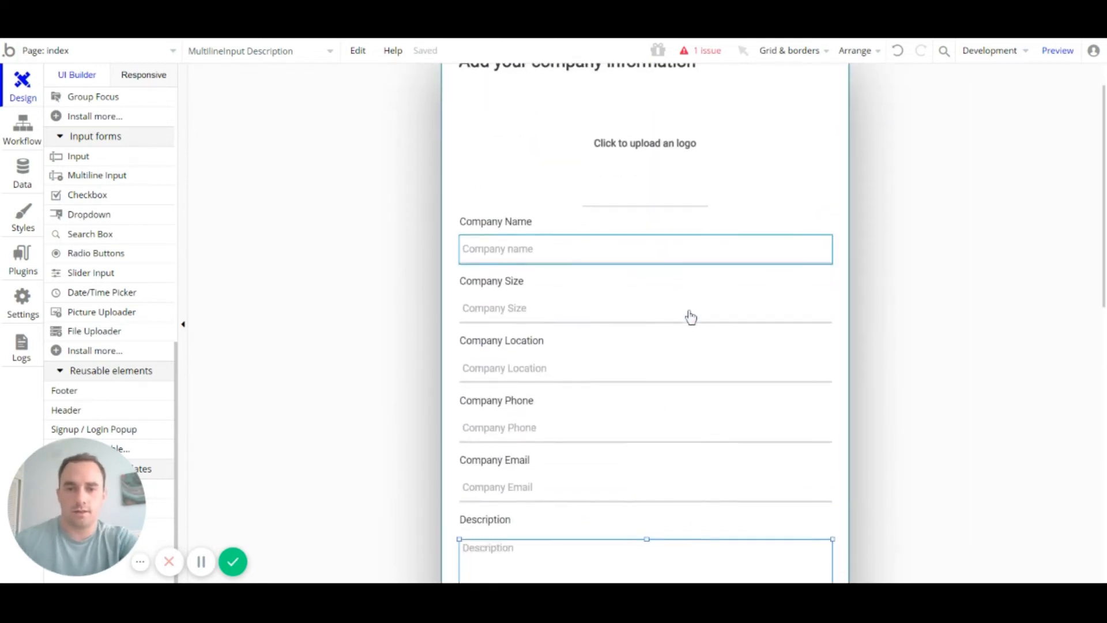
scroll(689, 326, down, 3)
scroll(687, 324, up, 5)
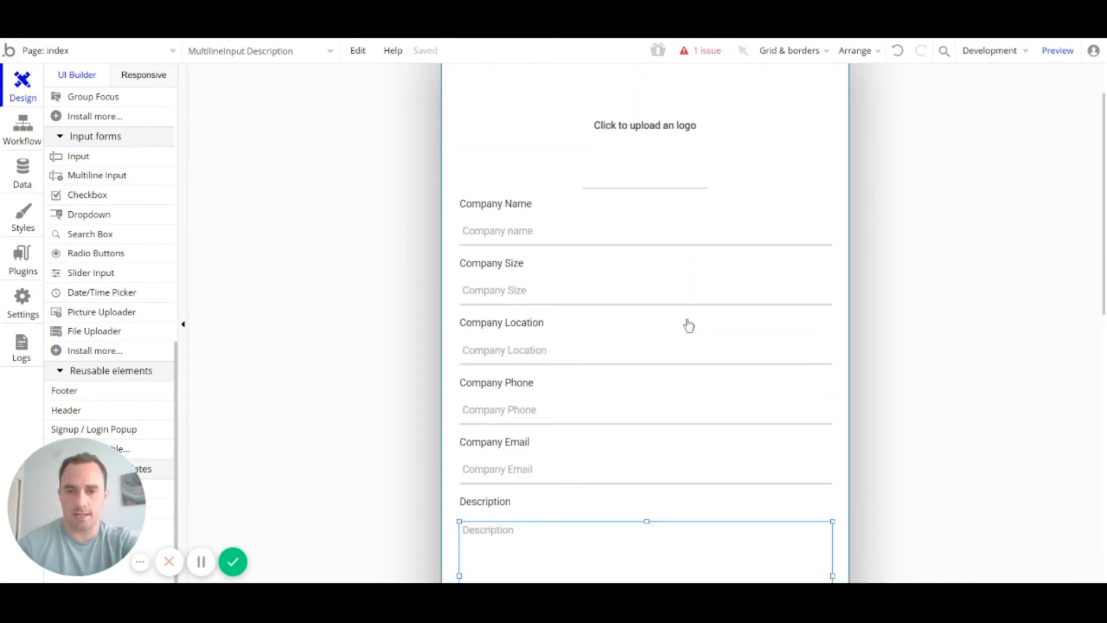
scroll(668, 198, down, 3)
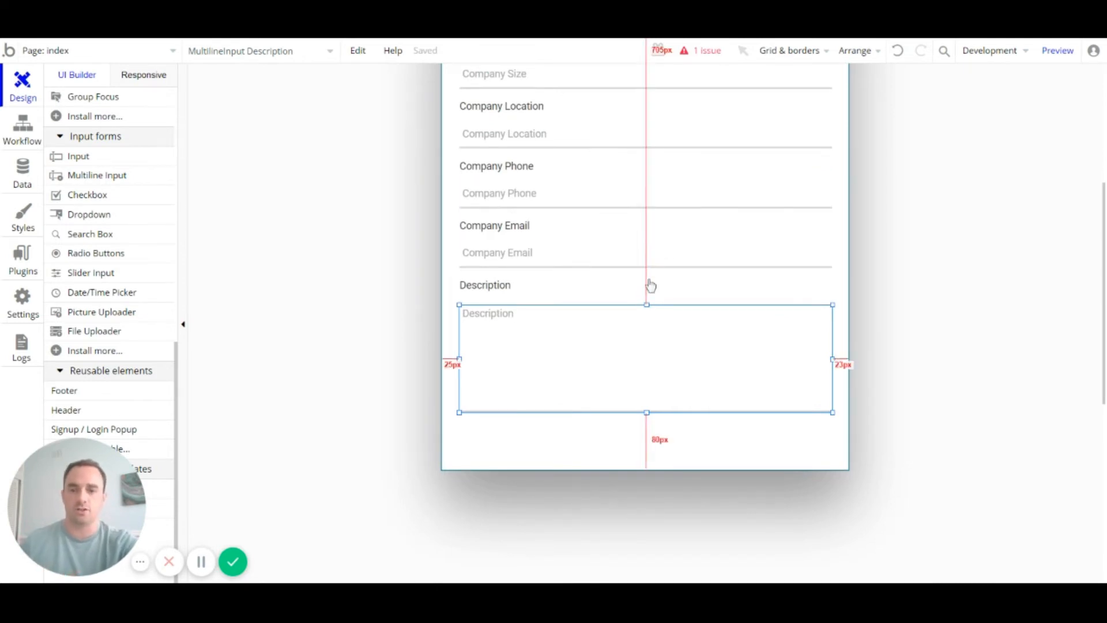
scroll(650, 286, down, 3)
click(653, 321)
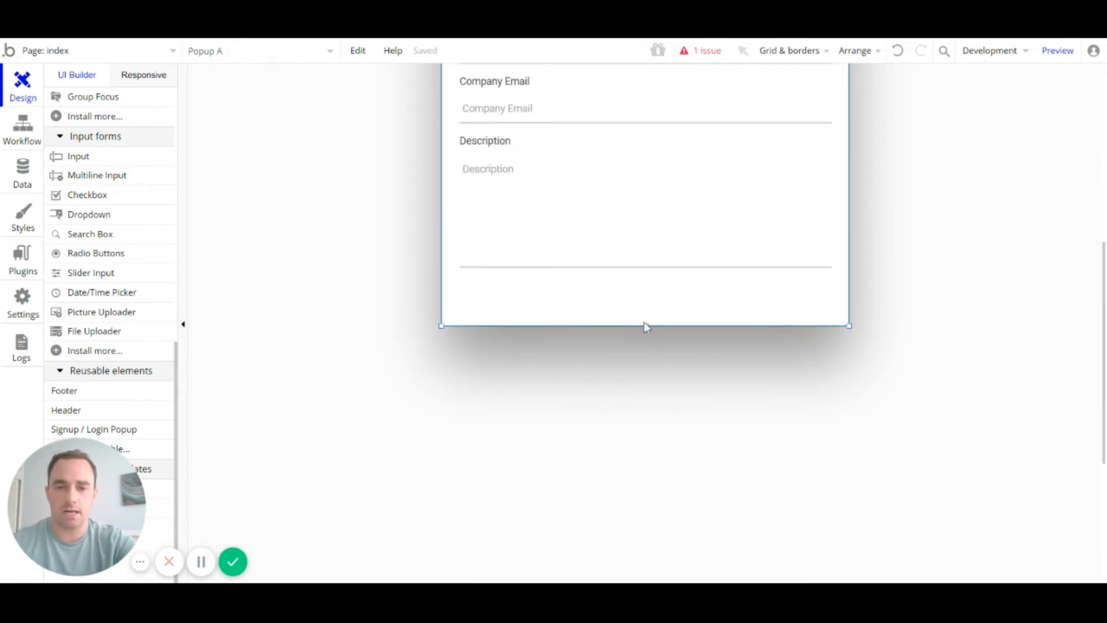
drag(645, 325, 645, 343)
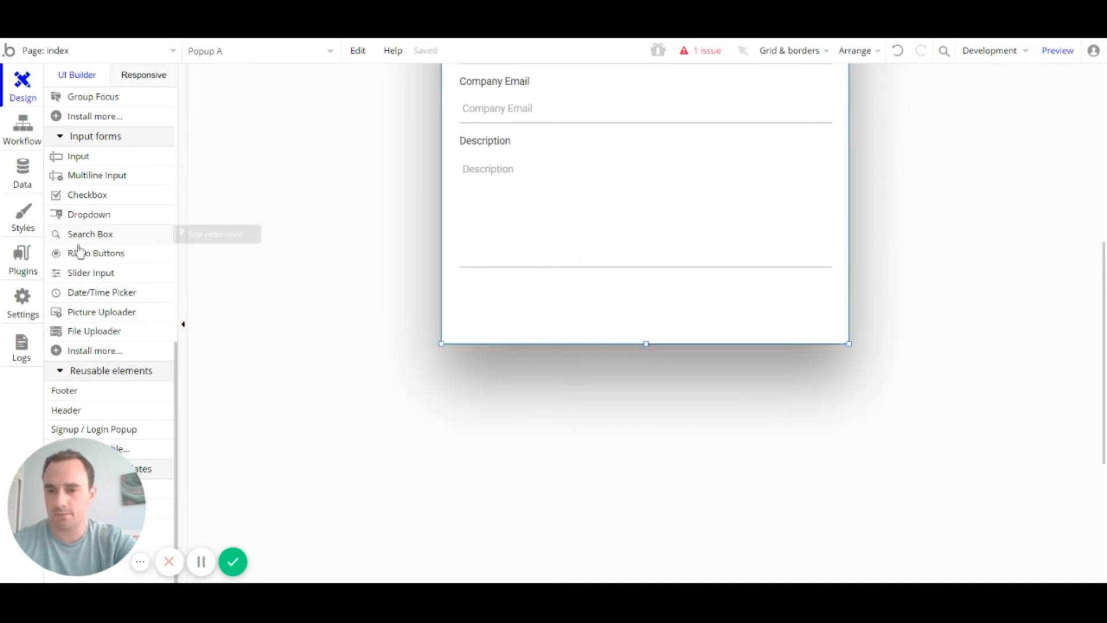
scroll(110, 249, up, 8)
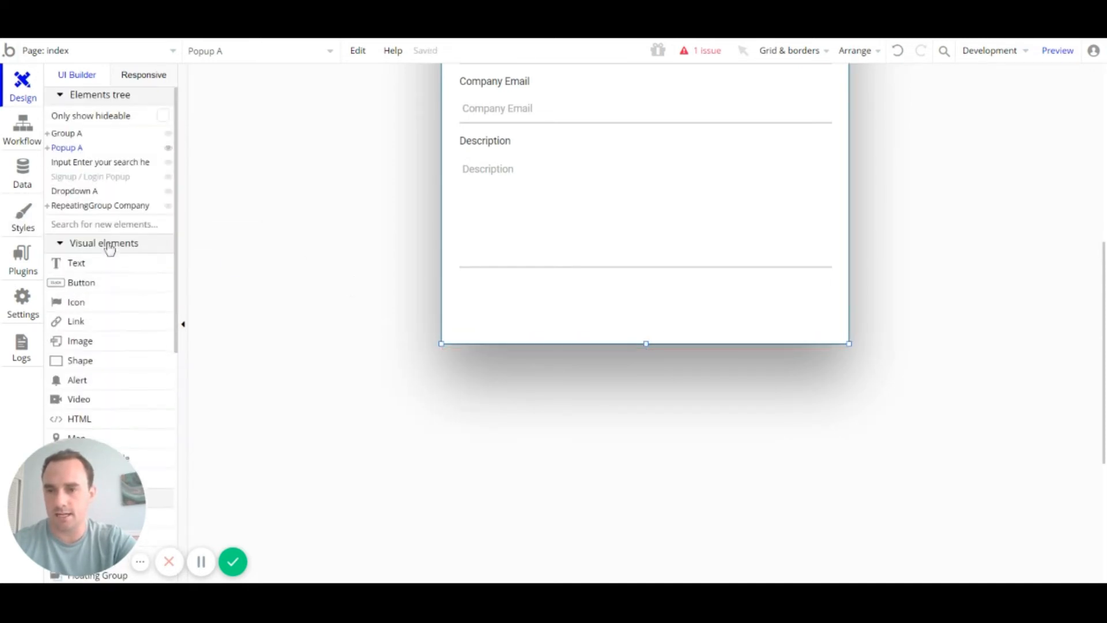
scroll(110, 249, down, 4)
scroll(110, 249, up, 1)
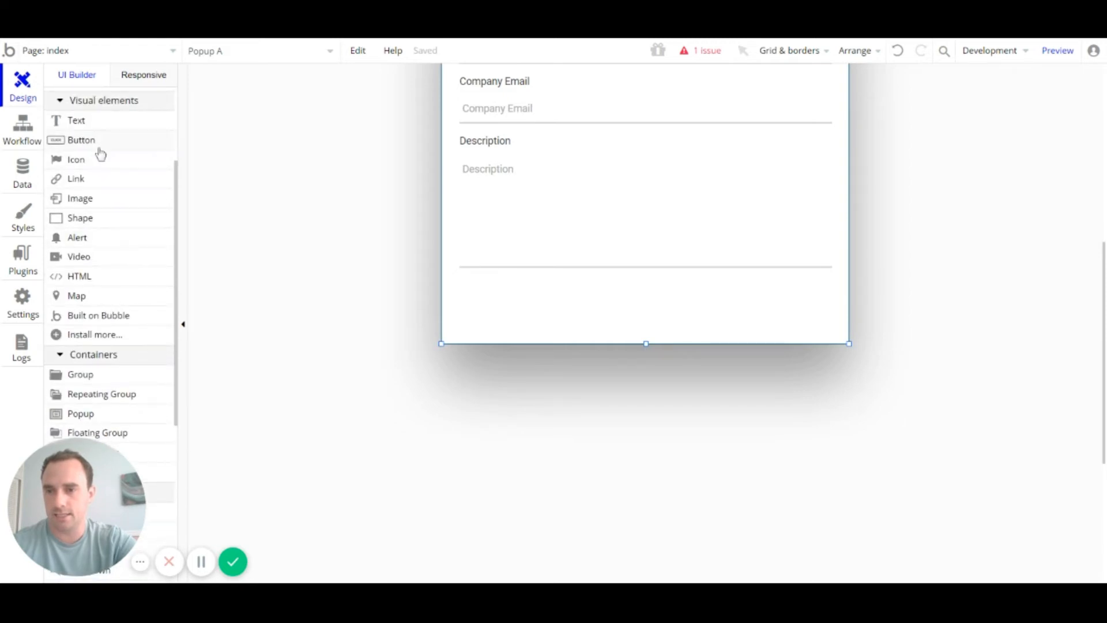
Step: Draw a new button at the bottom of the company popup and label it 'Save'
click(98, 147)
mouse_move(579, 289)
mouse_down()
mouse_move(743, 329)
mouse_move(715, 332)
mouse_up()
drag(649, 307, 638, 306)
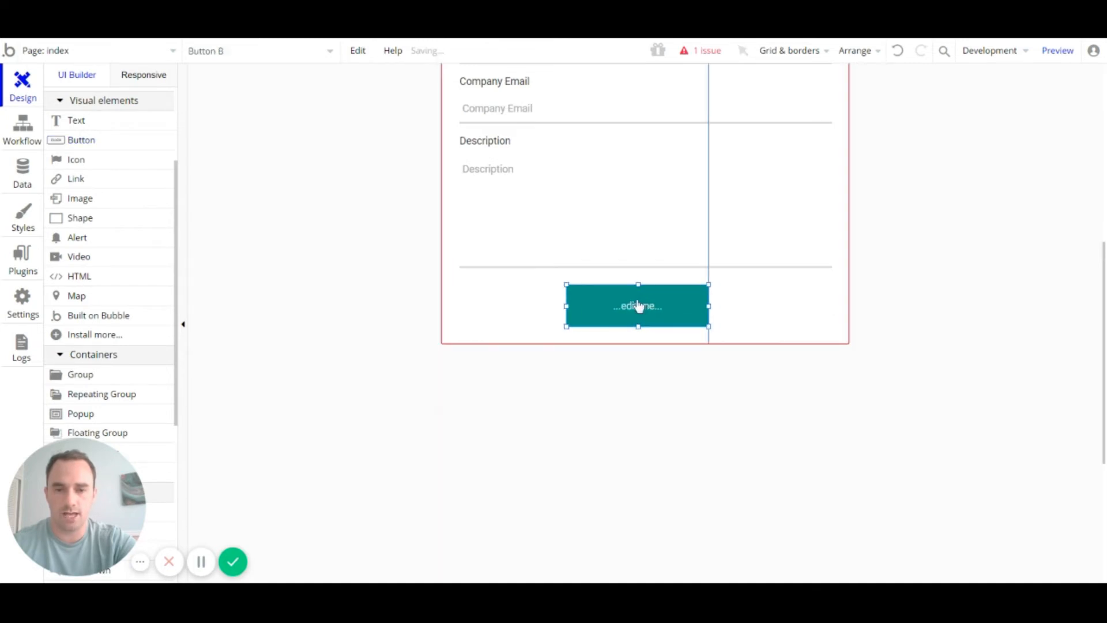
double_click(668, 312)
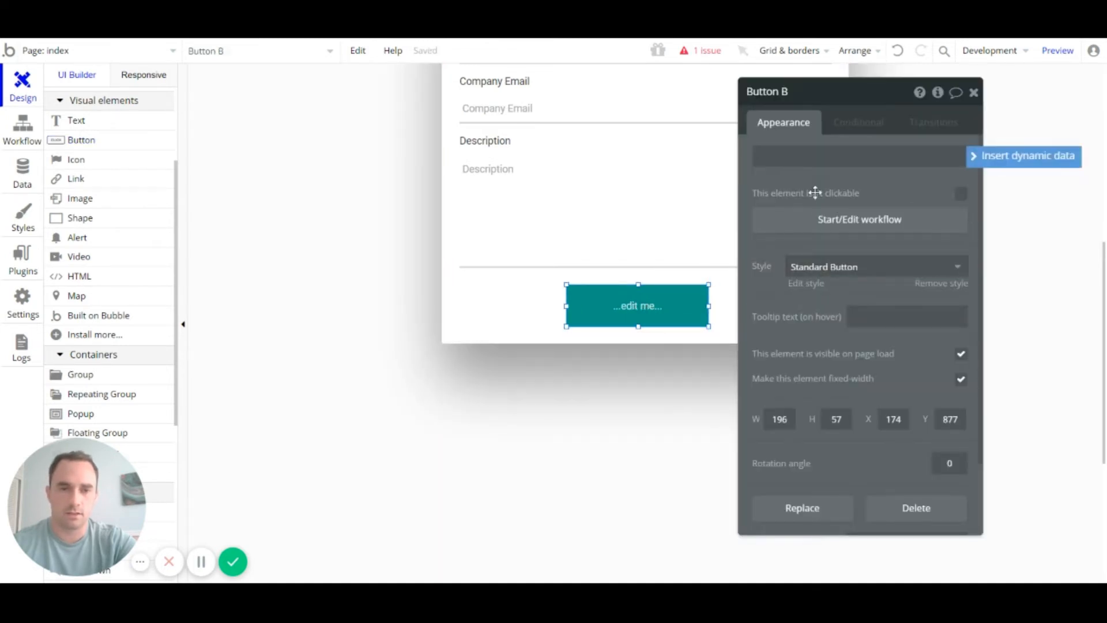
text(Save)
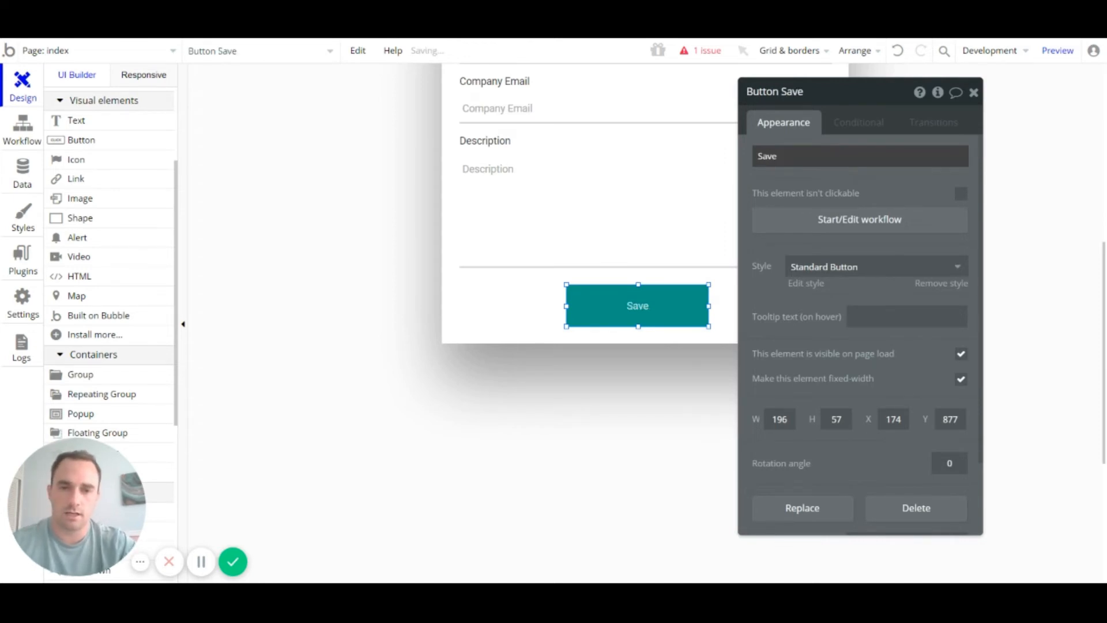
click(973, 92)
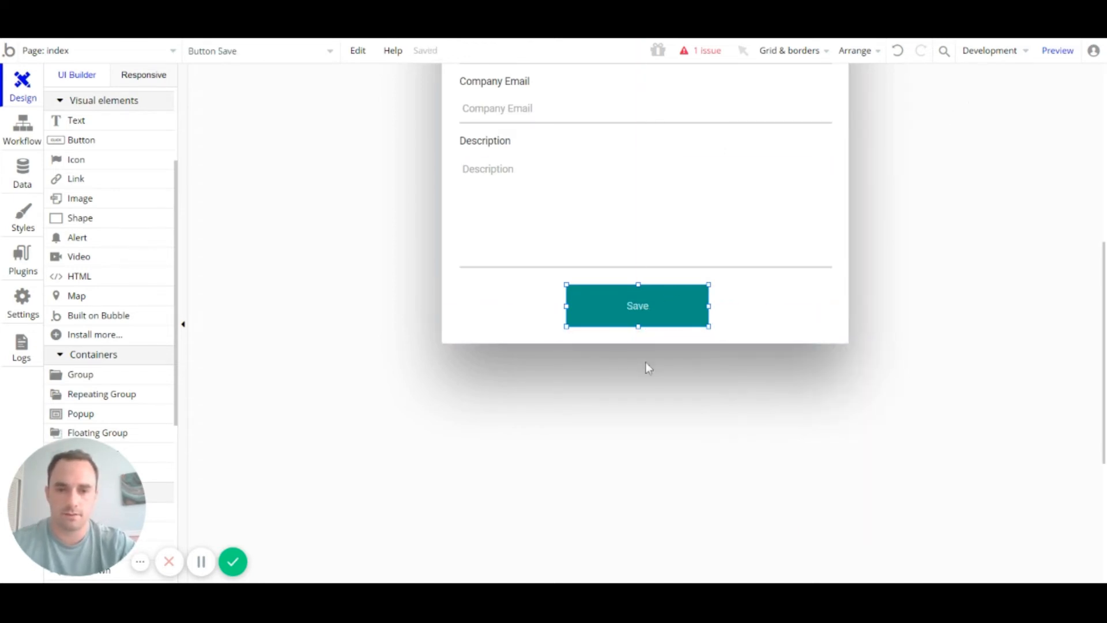
Step: Retype the button label in capitals as 'SAVE'
double_click(692, 294)
double_click(766, 156)
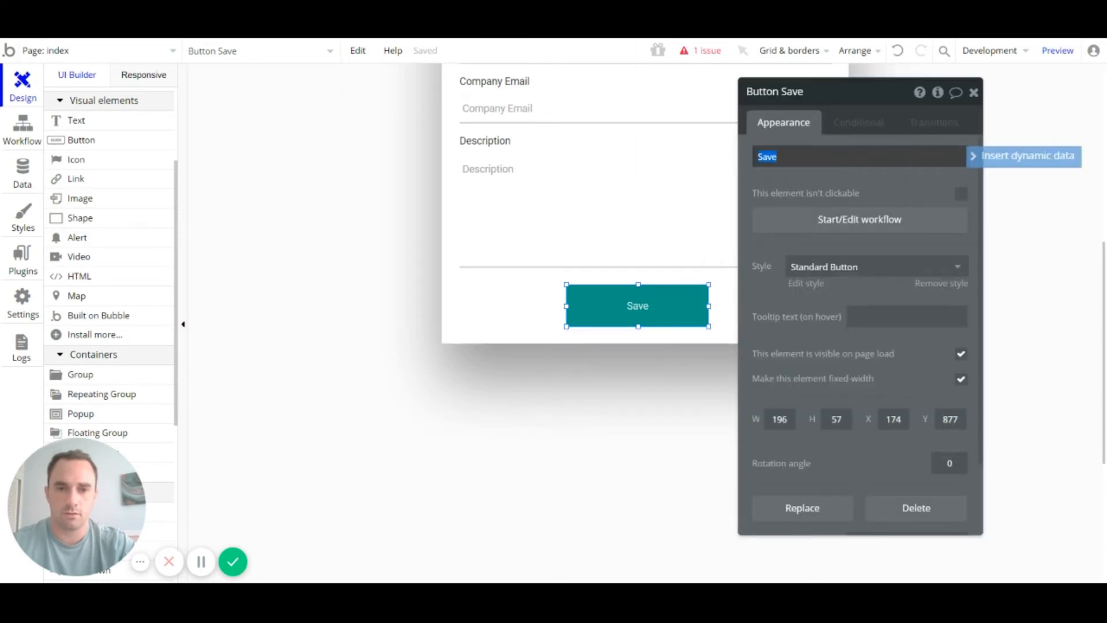
text(SAVE)
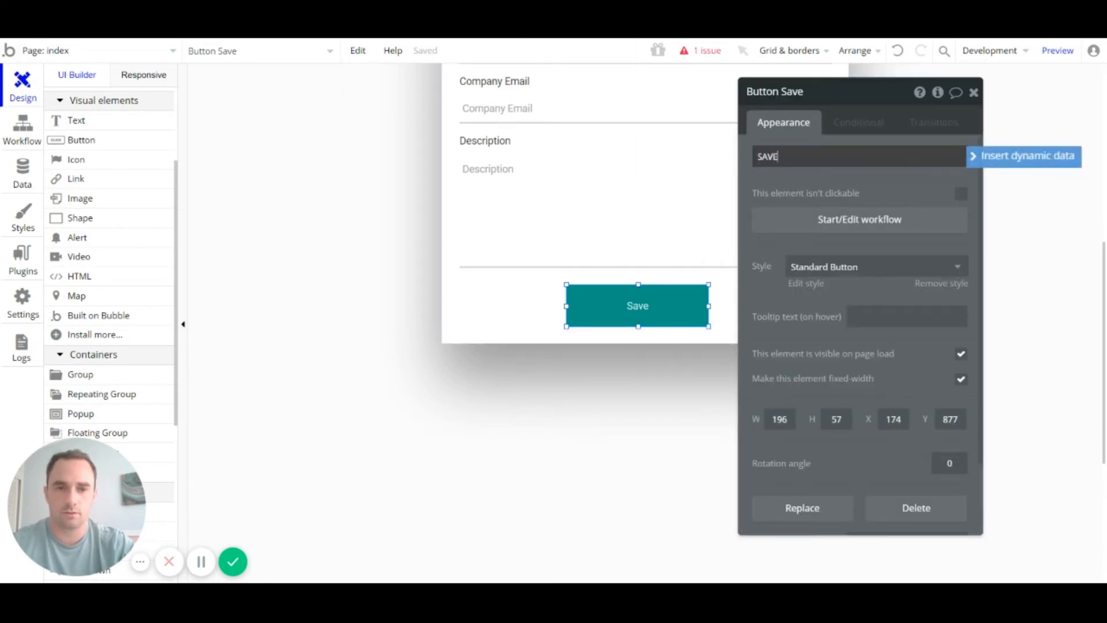
click(973, 93)
click(719, 326)
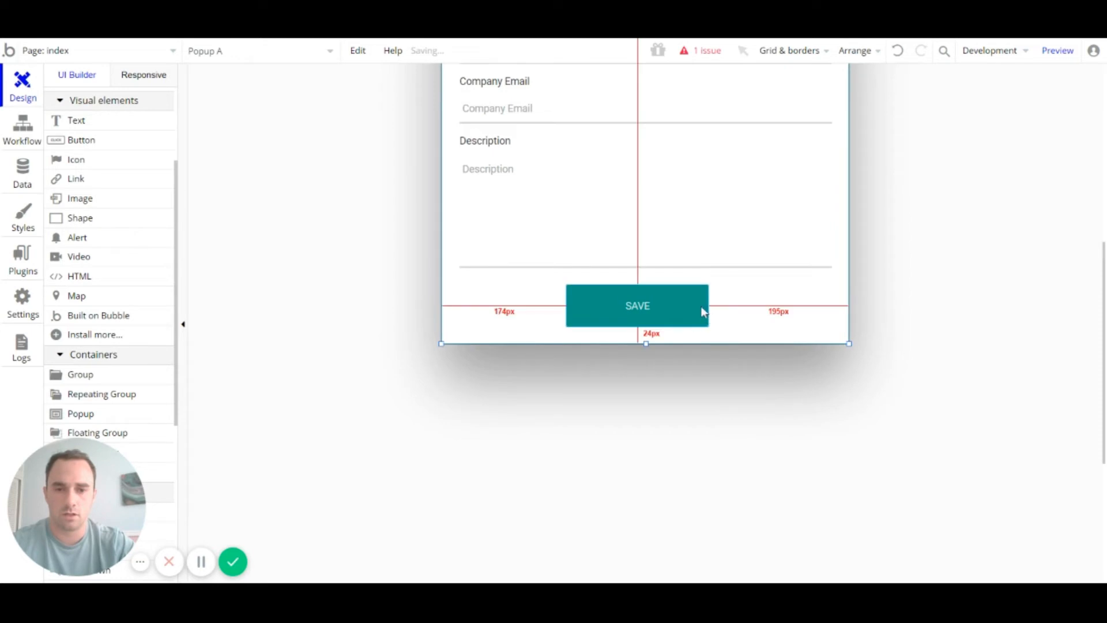
Step: Shrink the SAVE button to about 149px wide and 44px tall, nudging it into place
click(705, 313)
drag(710, 329, 691, 321)
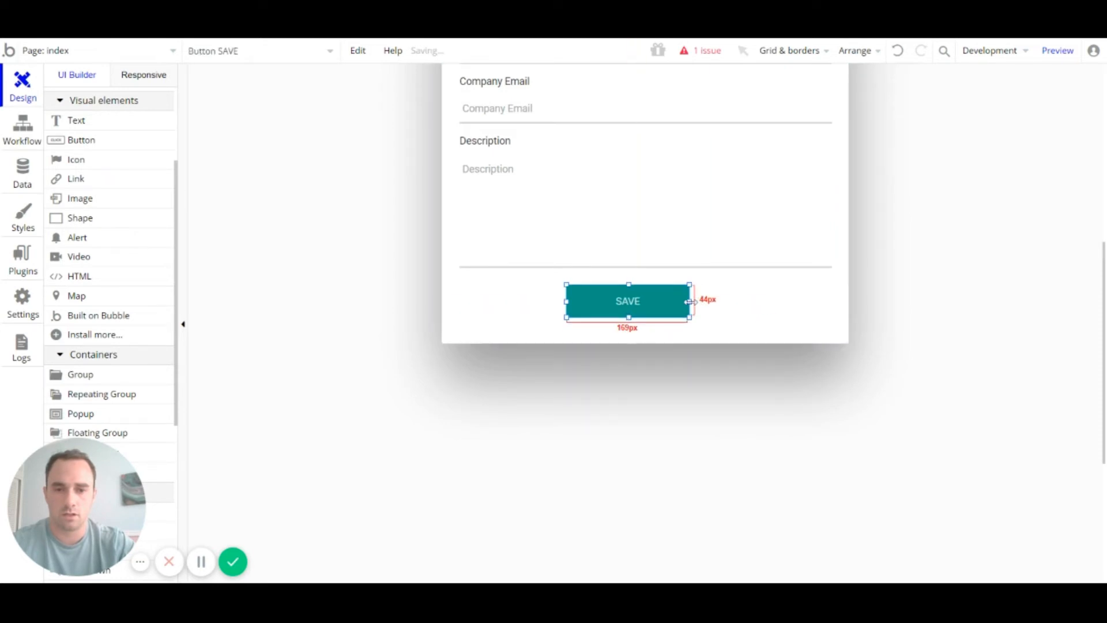
drag(690, 301, 642, 306)
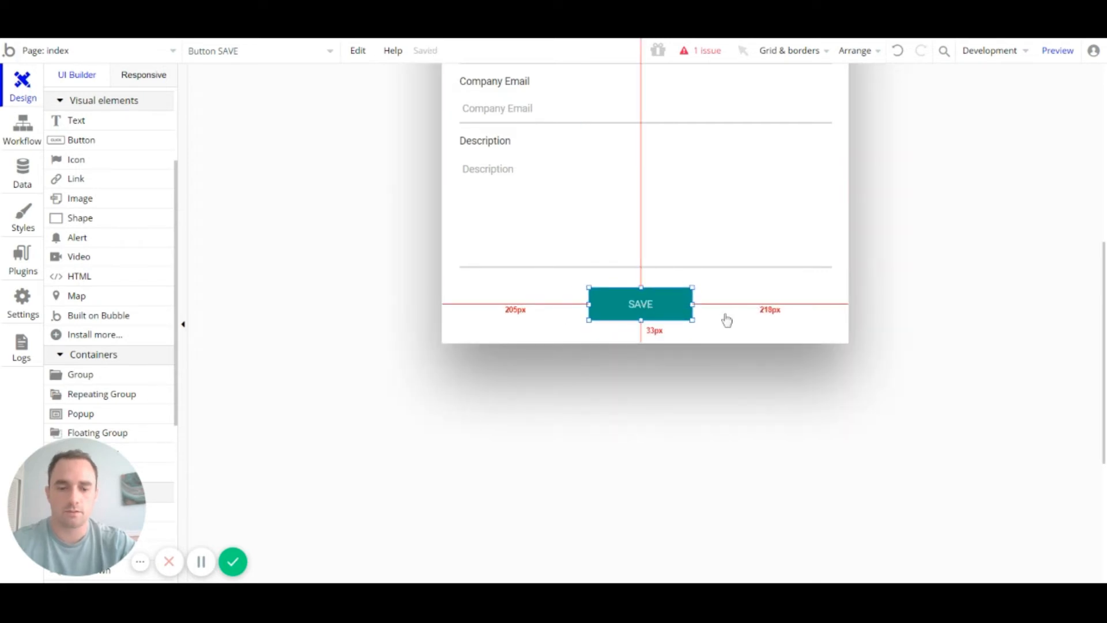
key(Left)
key(Left)
key(Left)
key(Up)
key(Up)
key(Up)
key(Up)
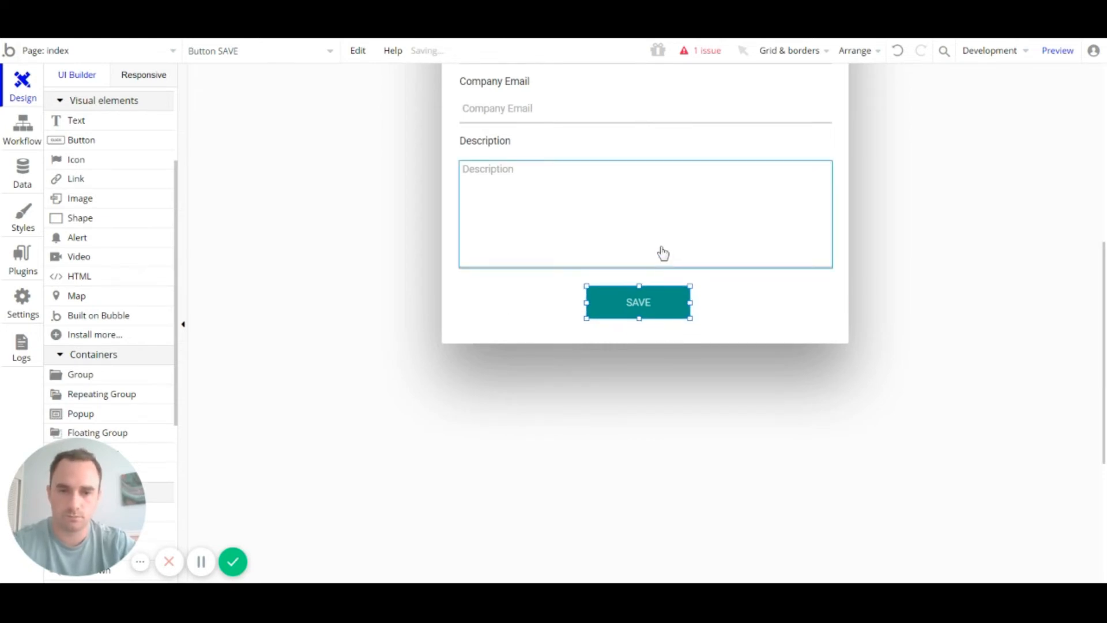
key(Right)
key(Right)
key(Right)
key(Right)
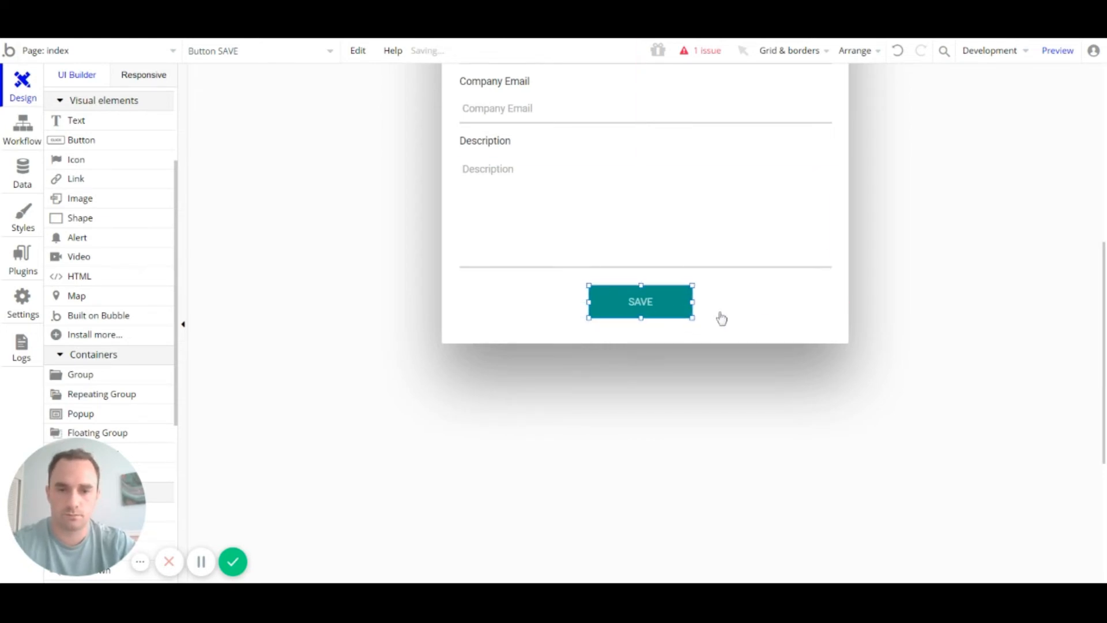
Step: Shorten the popup to about 565px and nudge the SAVE button to centre it
click(648, 337)
mouse_move(645, 344)
mouse_down()
mouse_move(644, 324)
mouse_move(647, 333)
mouse_up()
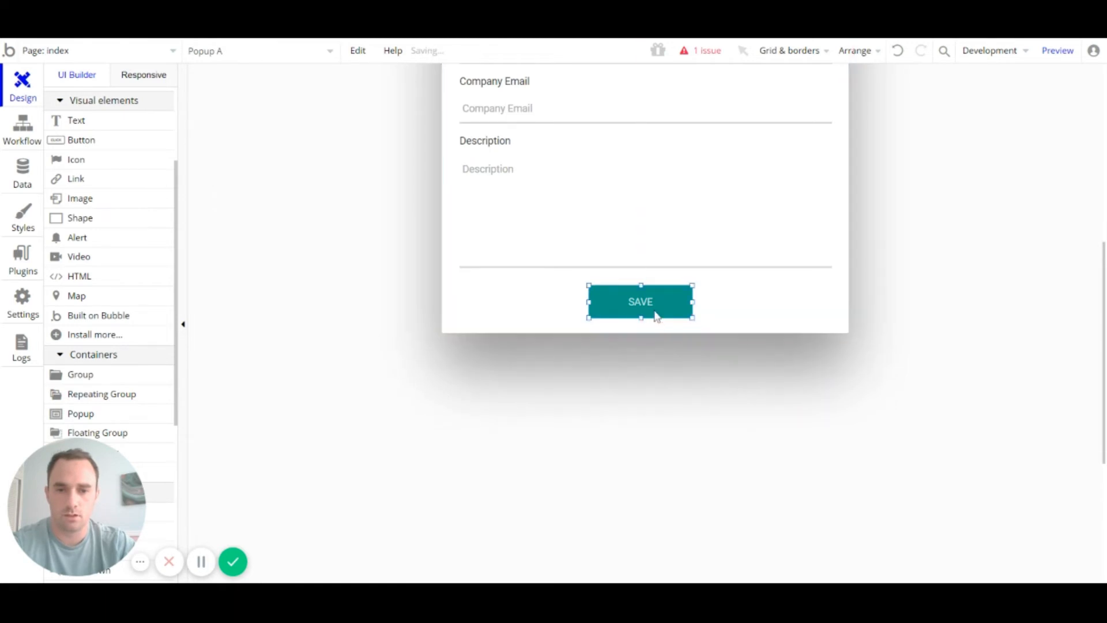
click(654, 314)
key(Right)
key(Right)
key(Right)
key(Right)
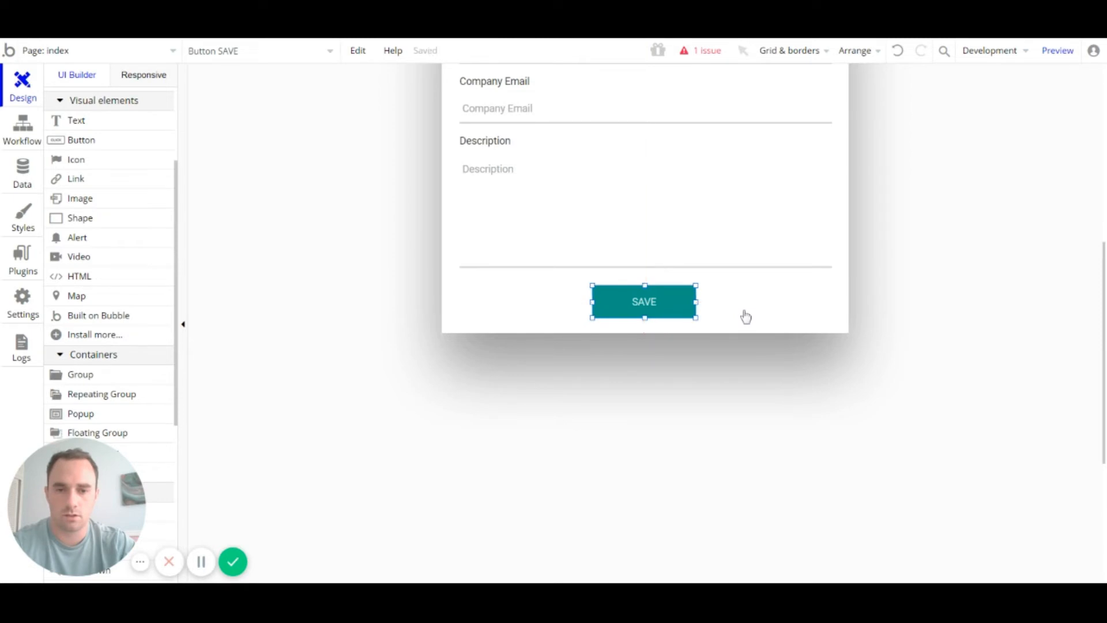
key(Right)
key(Right)
key(Right)
key(Right)
key(Right)
key(Right)
key(Right)
key(alt)
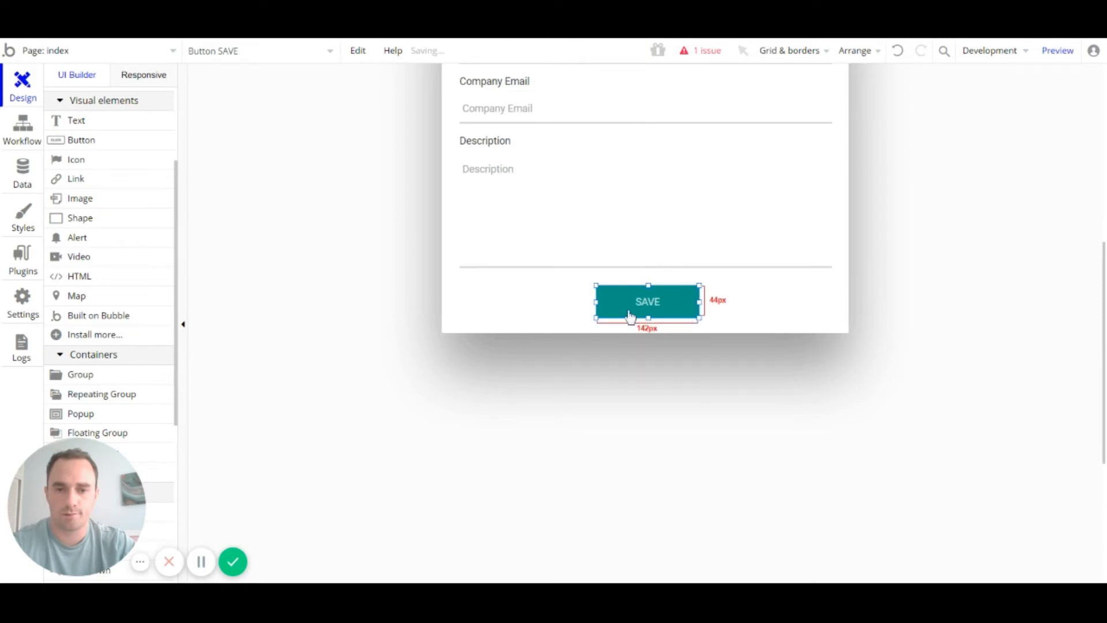
key(Left)
key(Left)
key(Left)
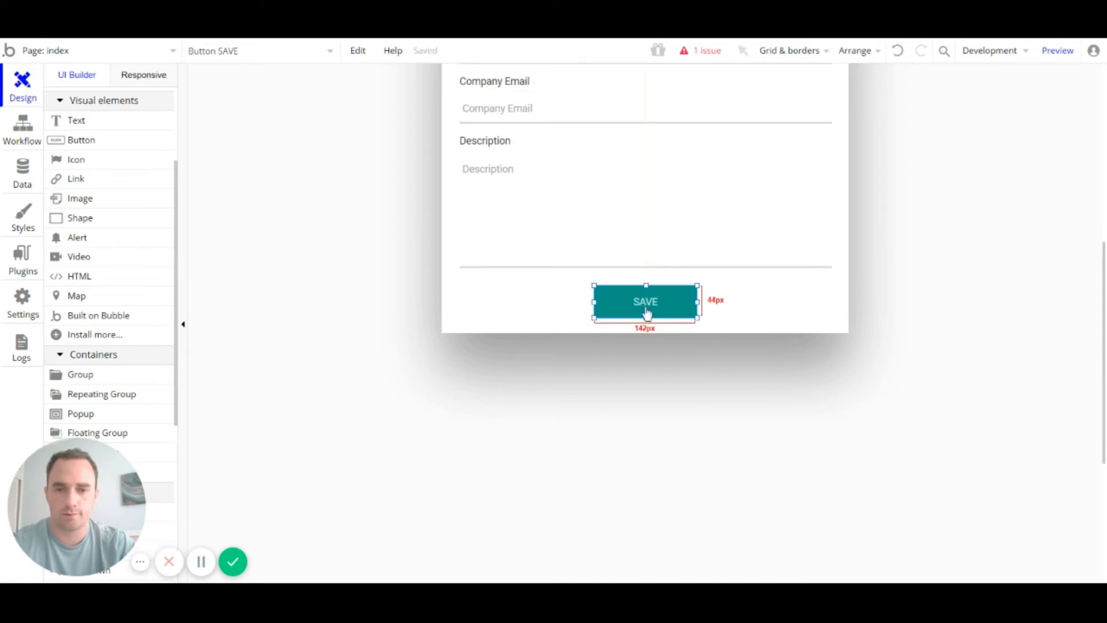
click(729, 310)
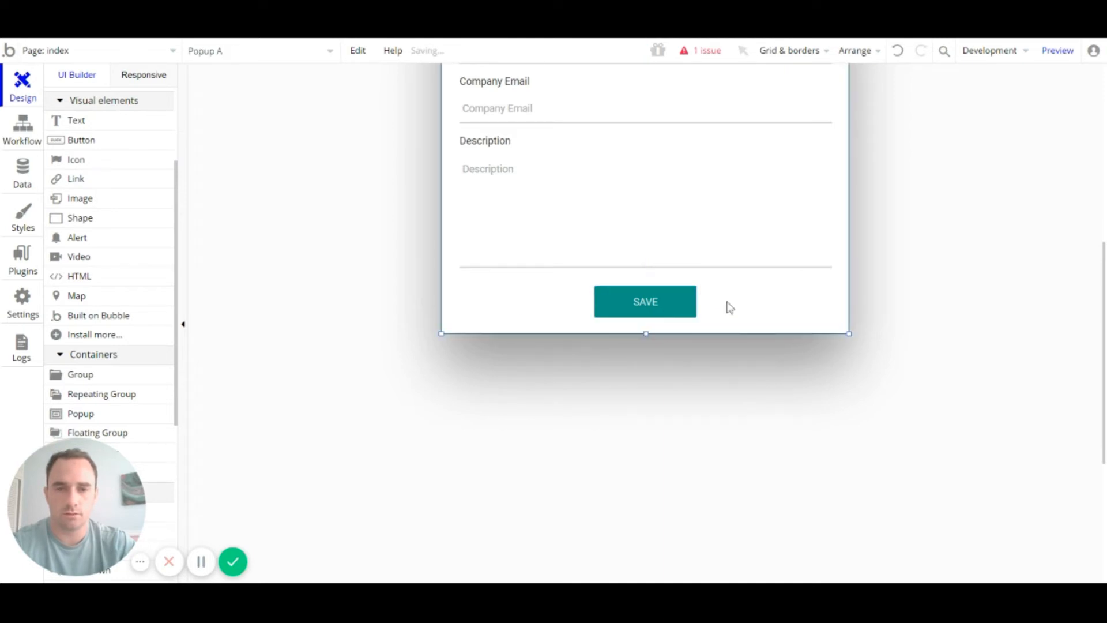
scroll(724, 395, up, 7)
Step: Deselect everything and hide Popup A with its eye icon so the company list reappears
key(alt)
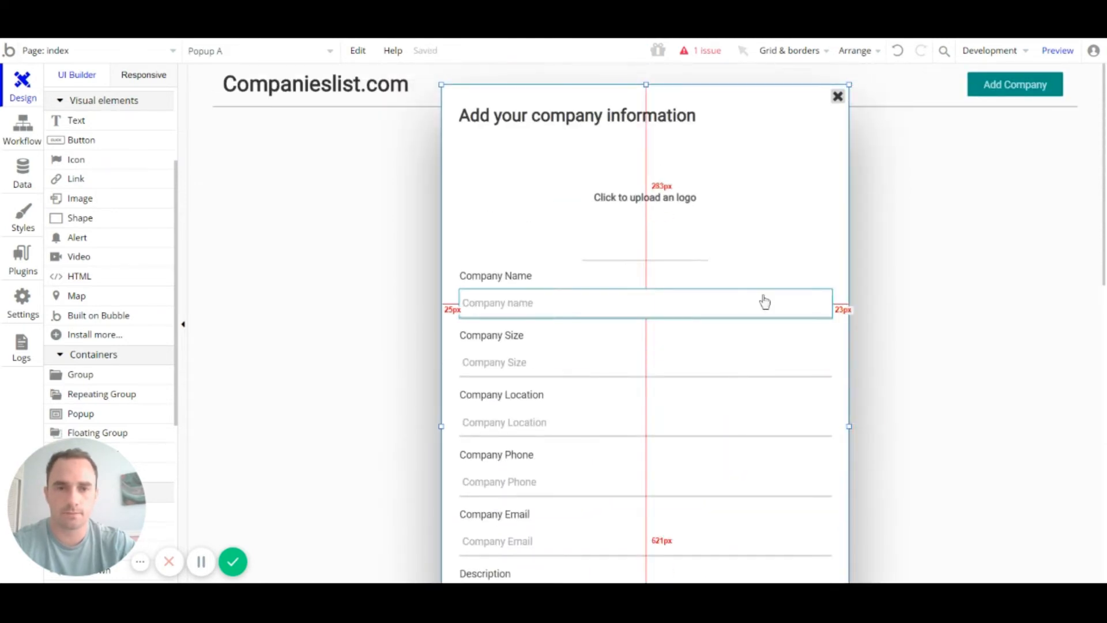
scroll(766, 265, down, 3)
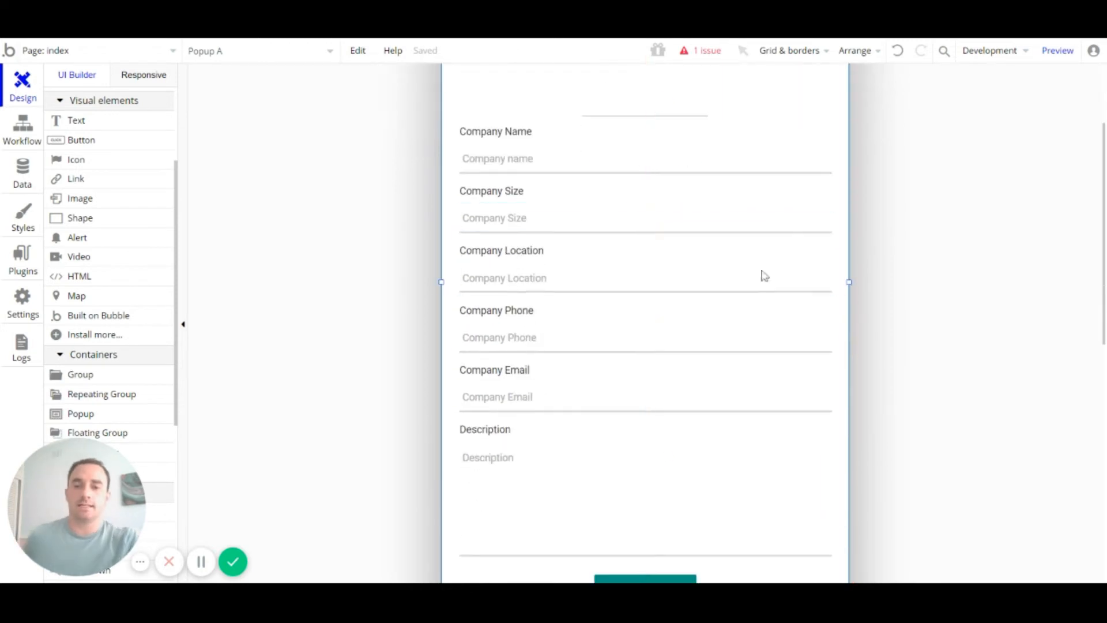
scroll(761, 315, down, 4)
scroll(783, 316, up, 6)
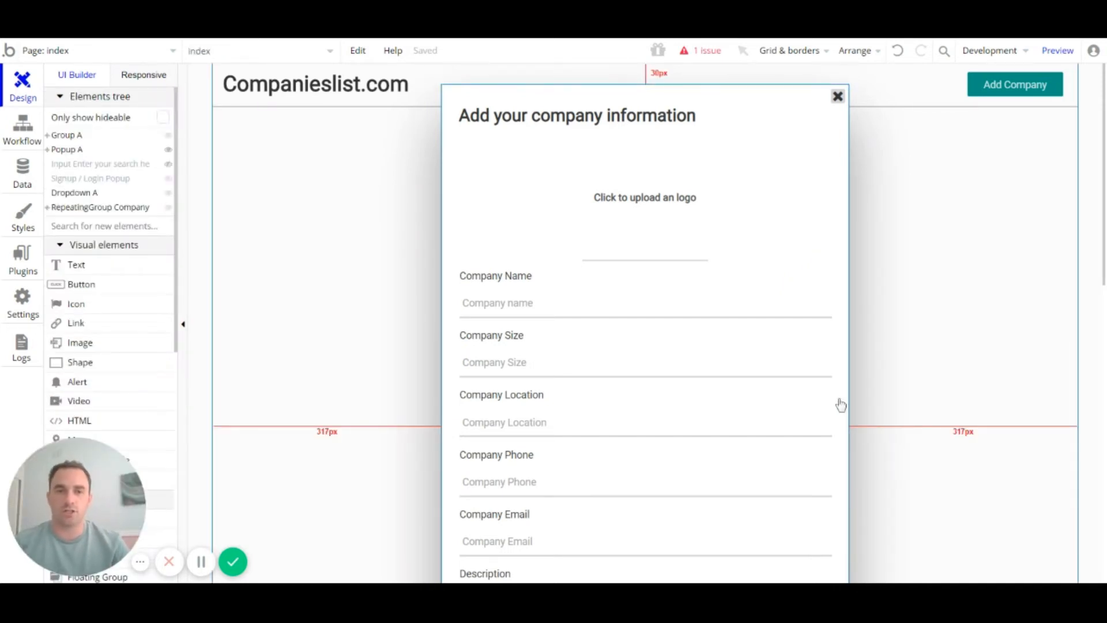
click(352, 262)
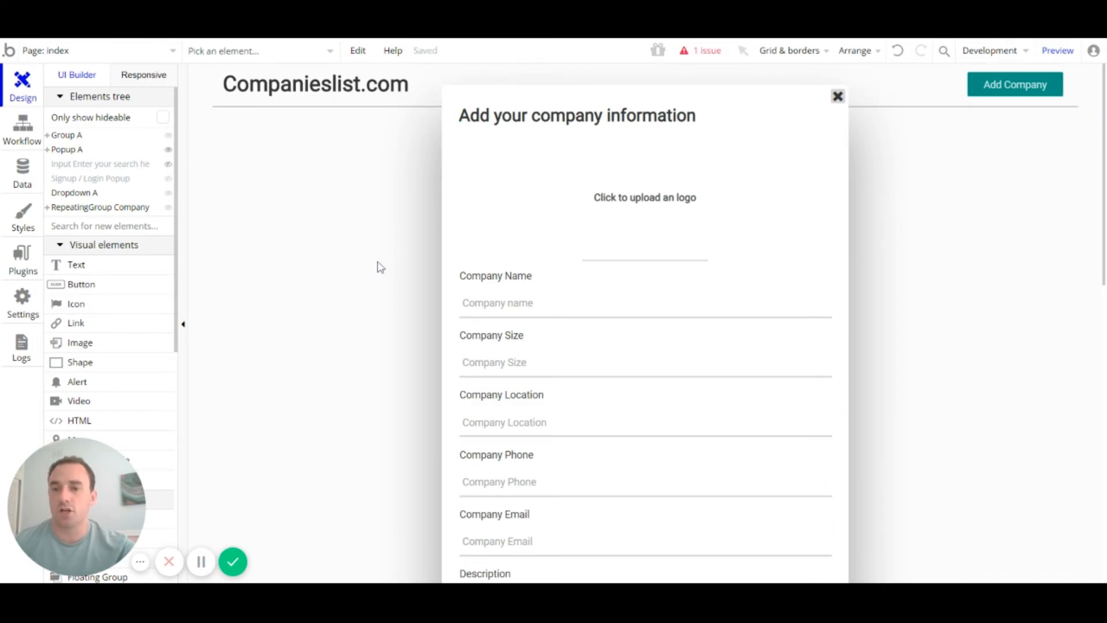
click(364, 246)
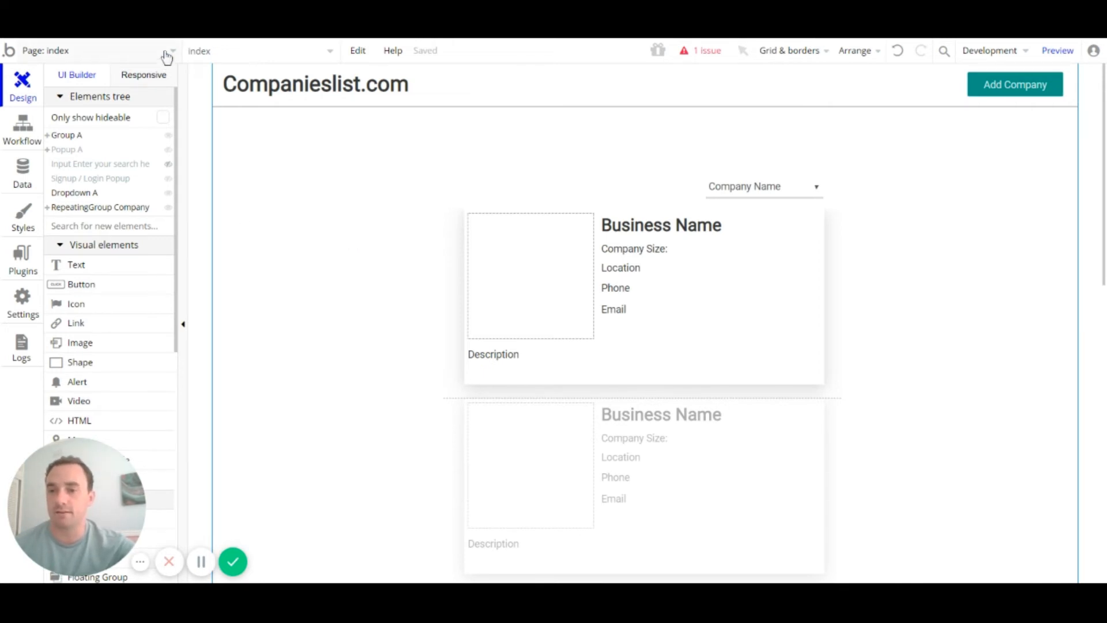
mouse_move(175, 182)
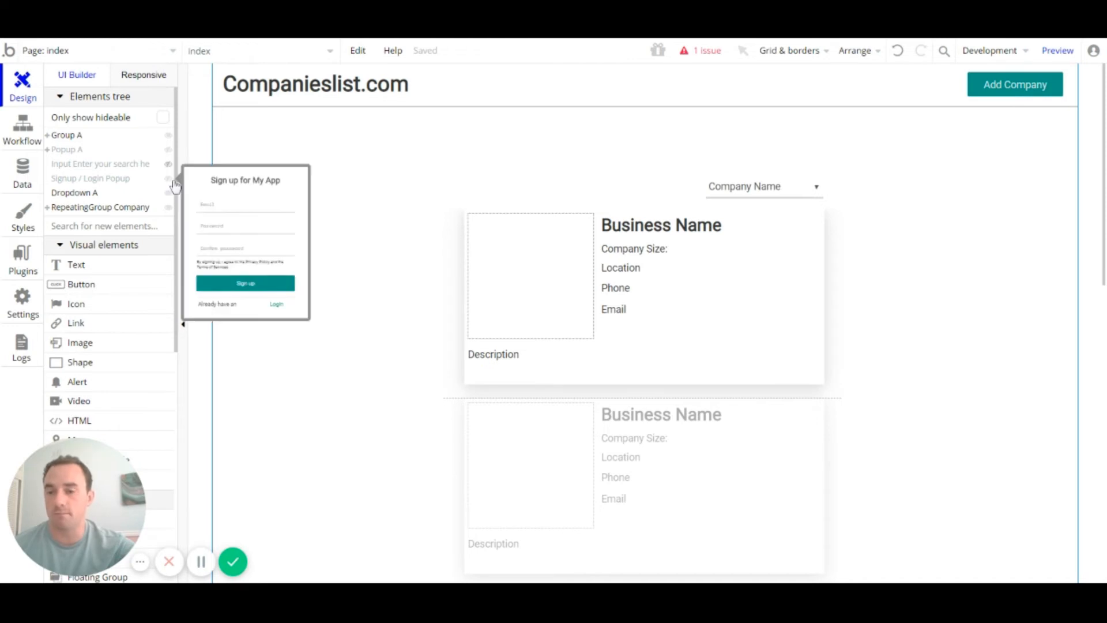
click(171, 182)
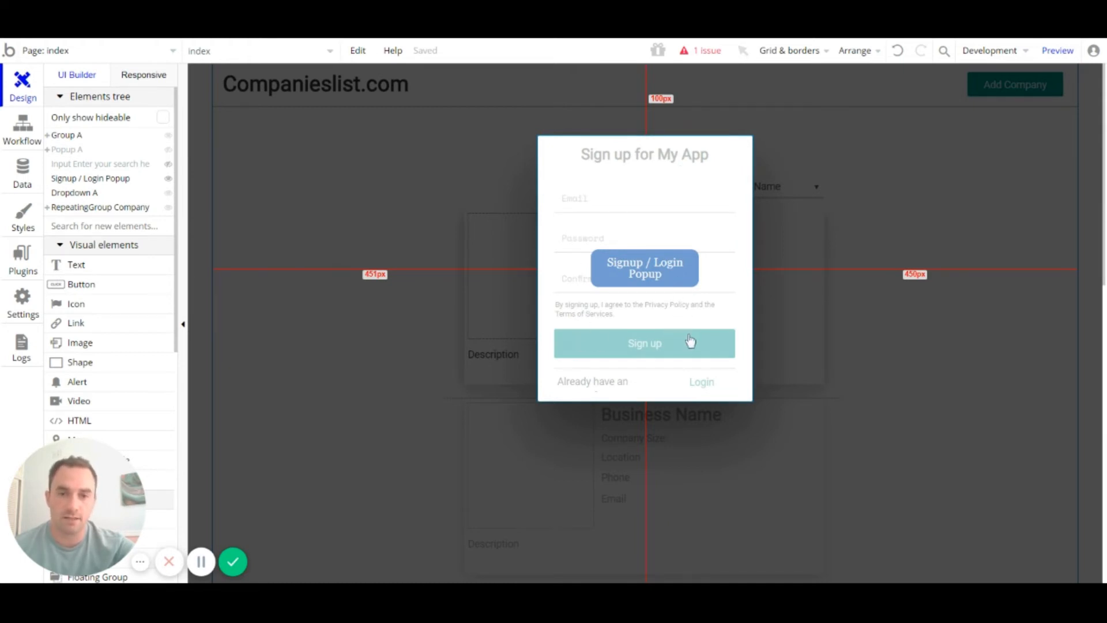
click(167, 178)
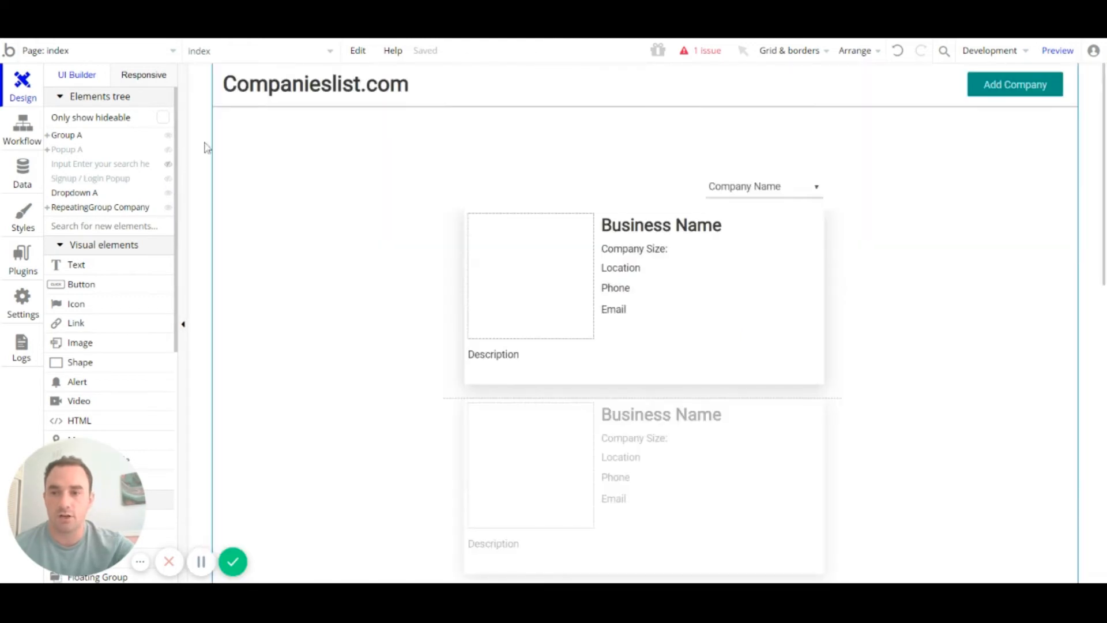
click(96, 55)
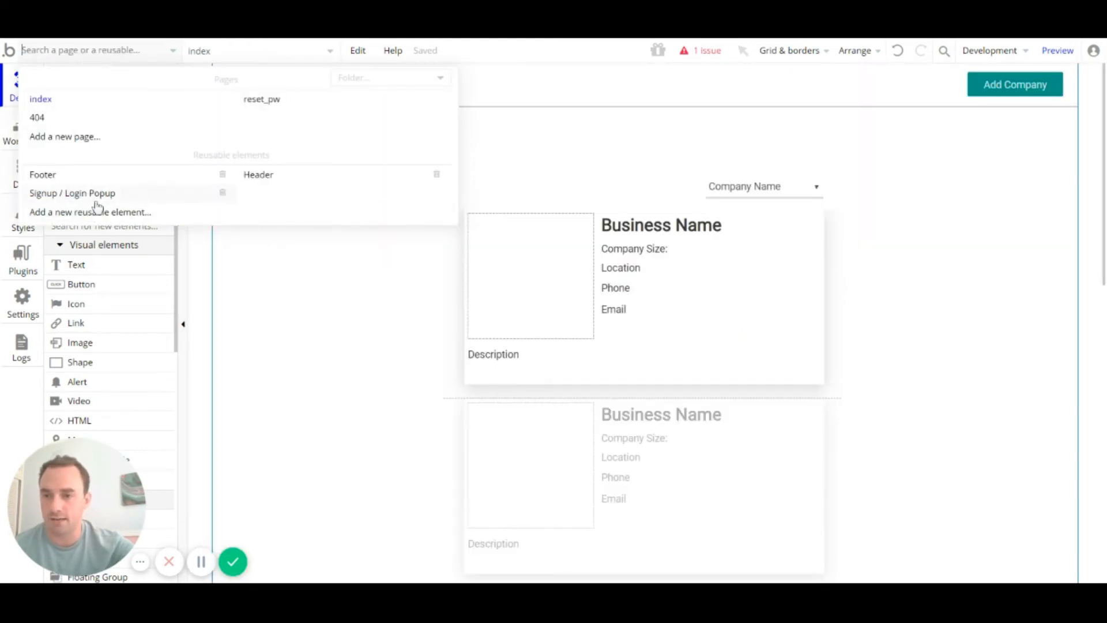
mouse_move(97, 205)
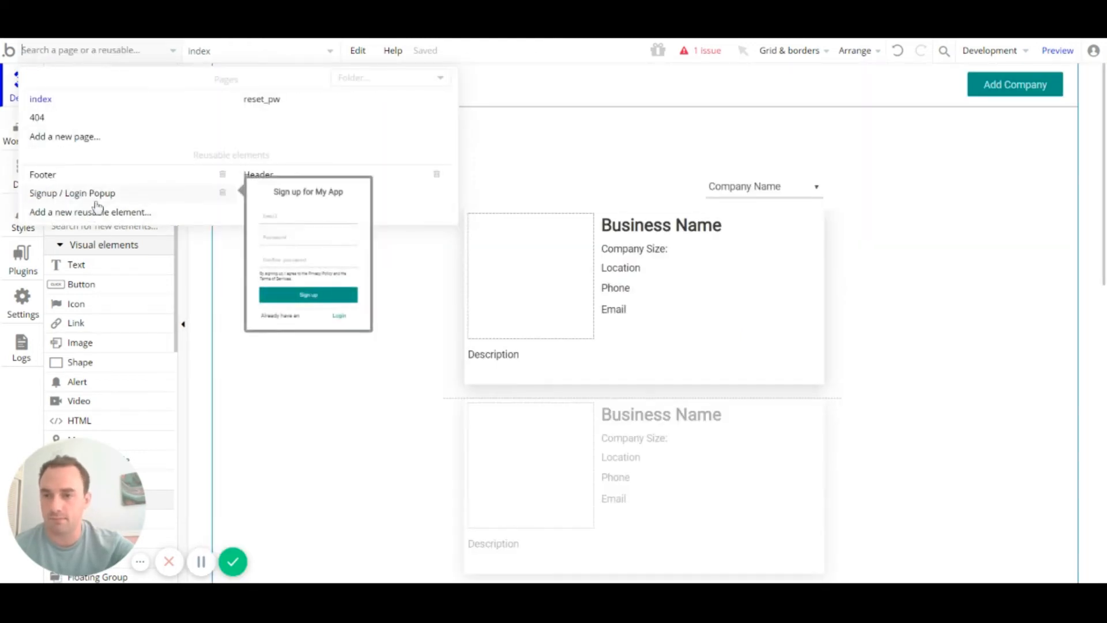
click(95, 196)
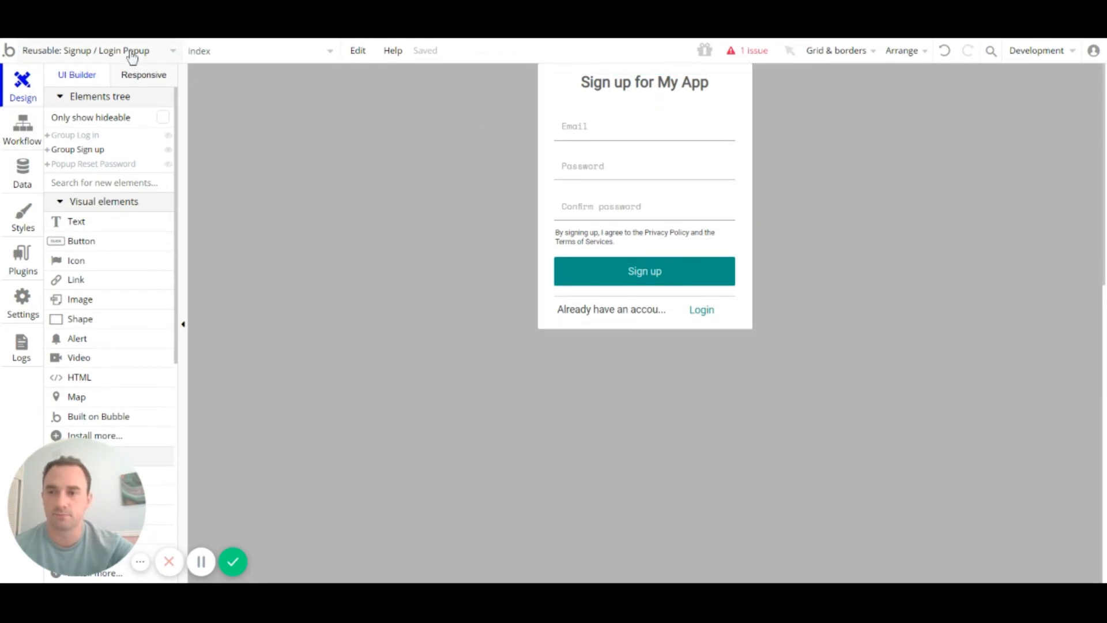
click(105, 56)
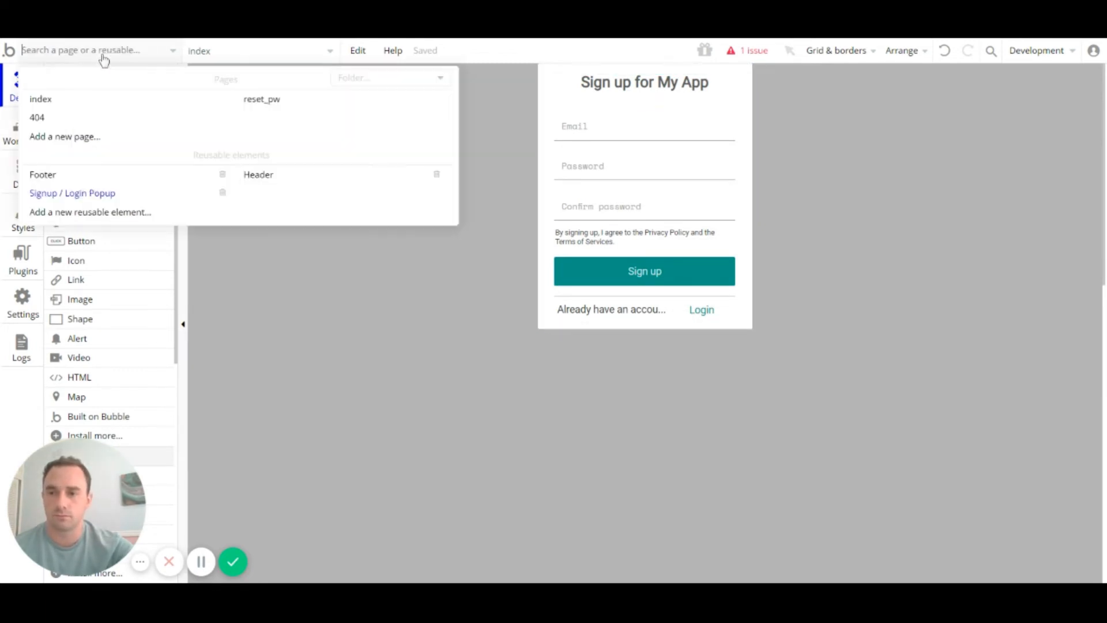
click(85, 103)
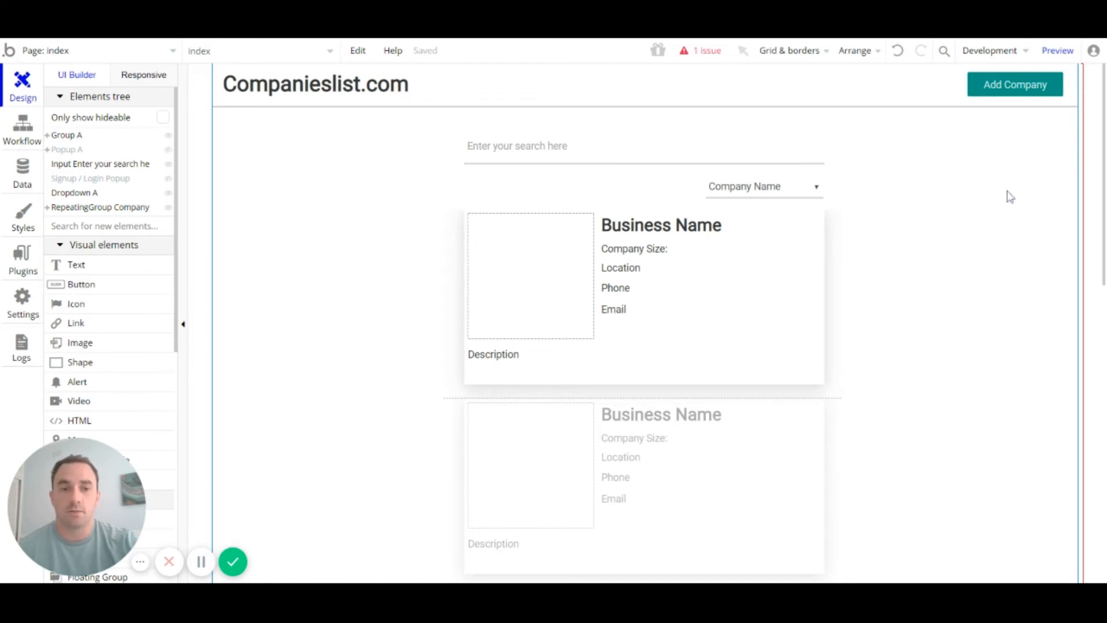
Step: Start a click workflow from the Add Company button's properties
click(1022, 90)
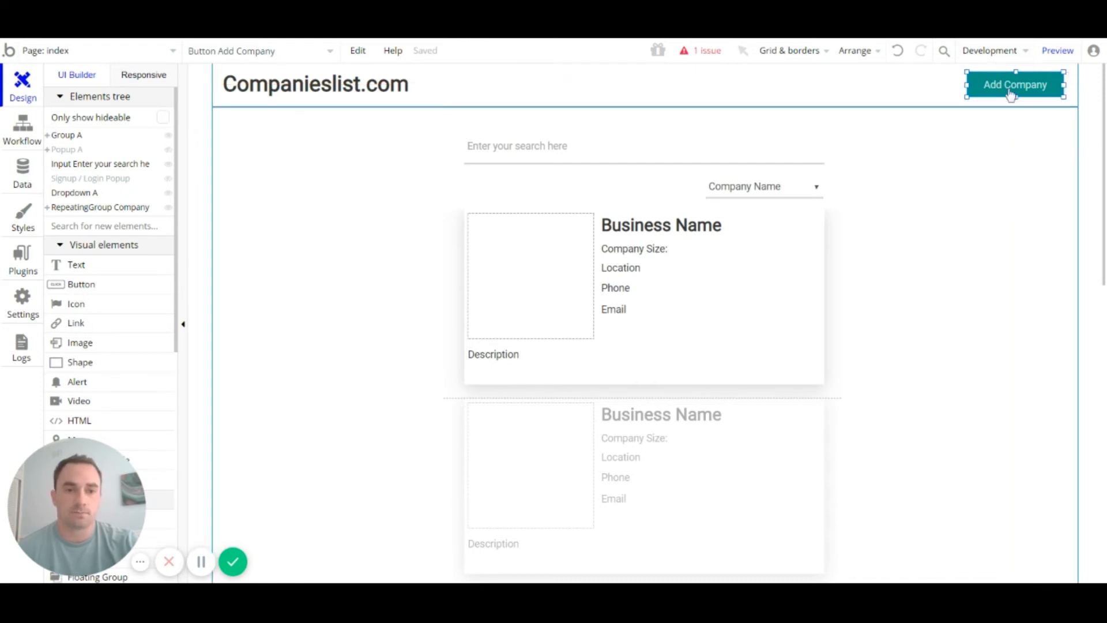
double_click(1008, 91)
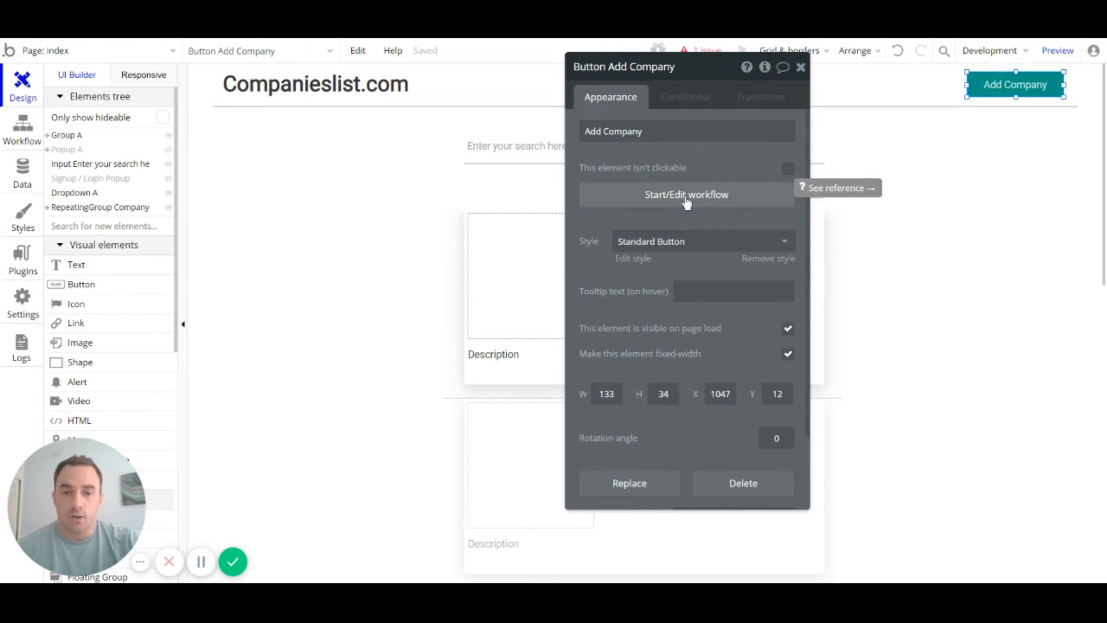
click(685, 198)
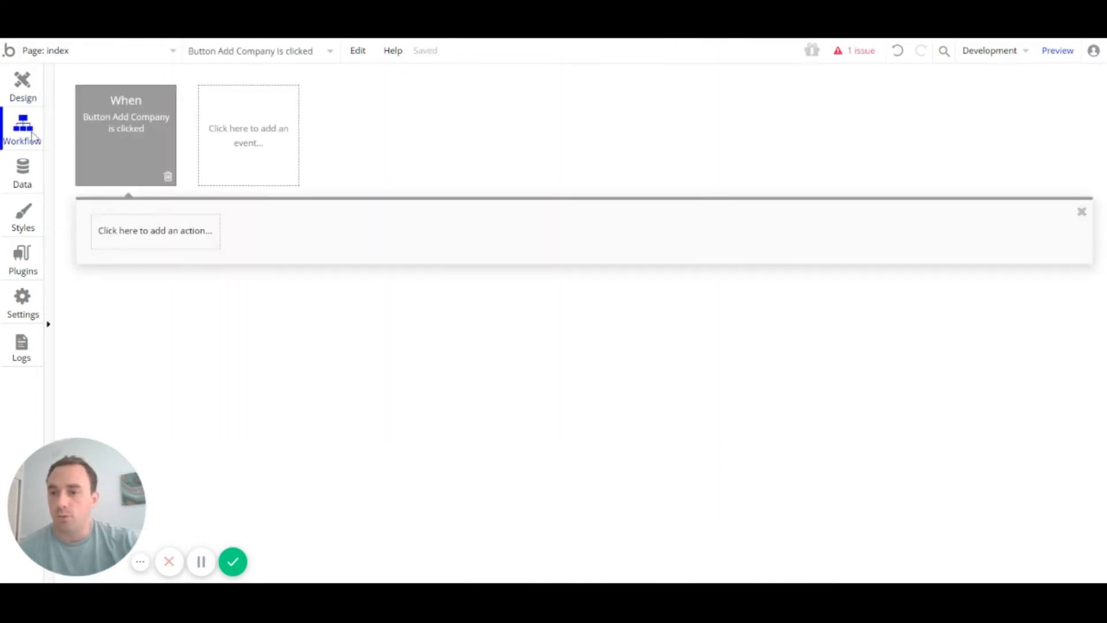
mouse_move(110, 119)
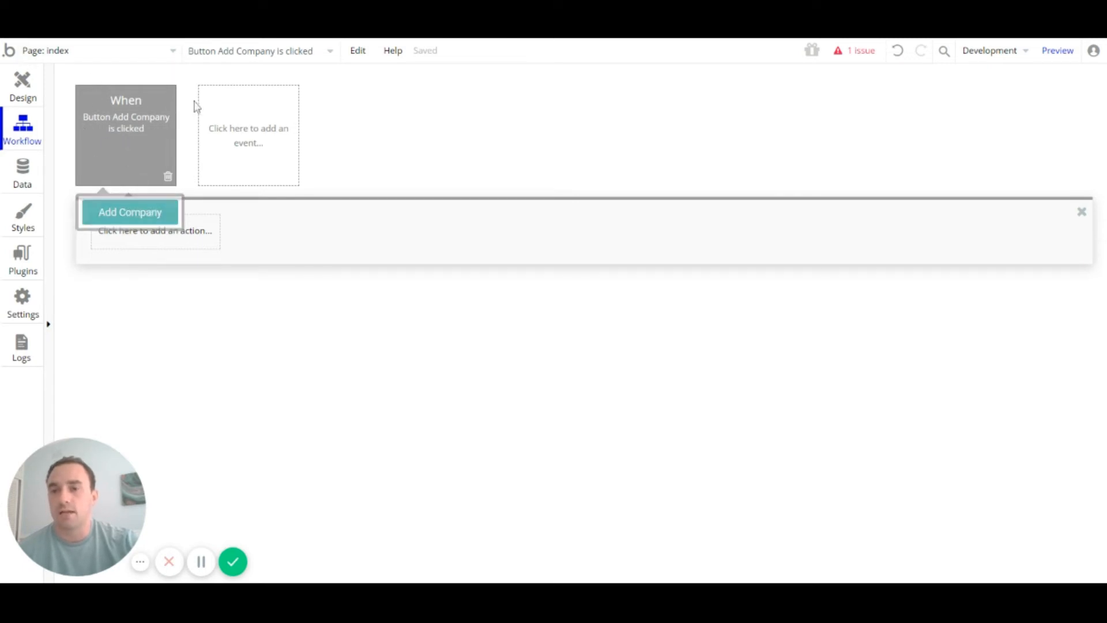
Step: Point an element-clicked event at Button Add Company and delete the duplicate event
click(256, 144)
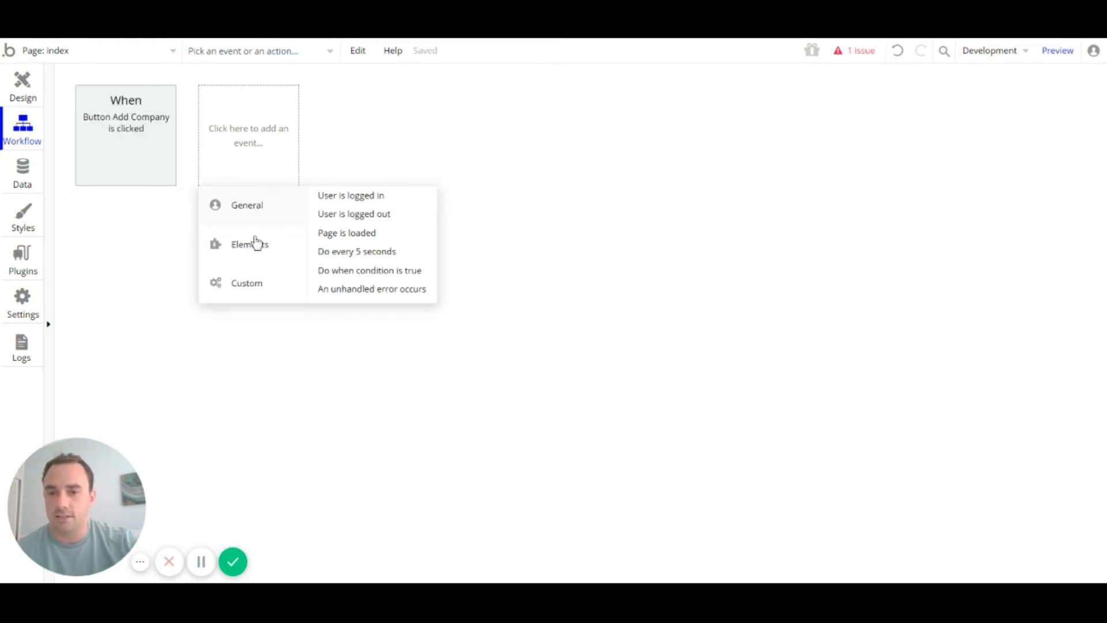
mouse_move(254, 243)
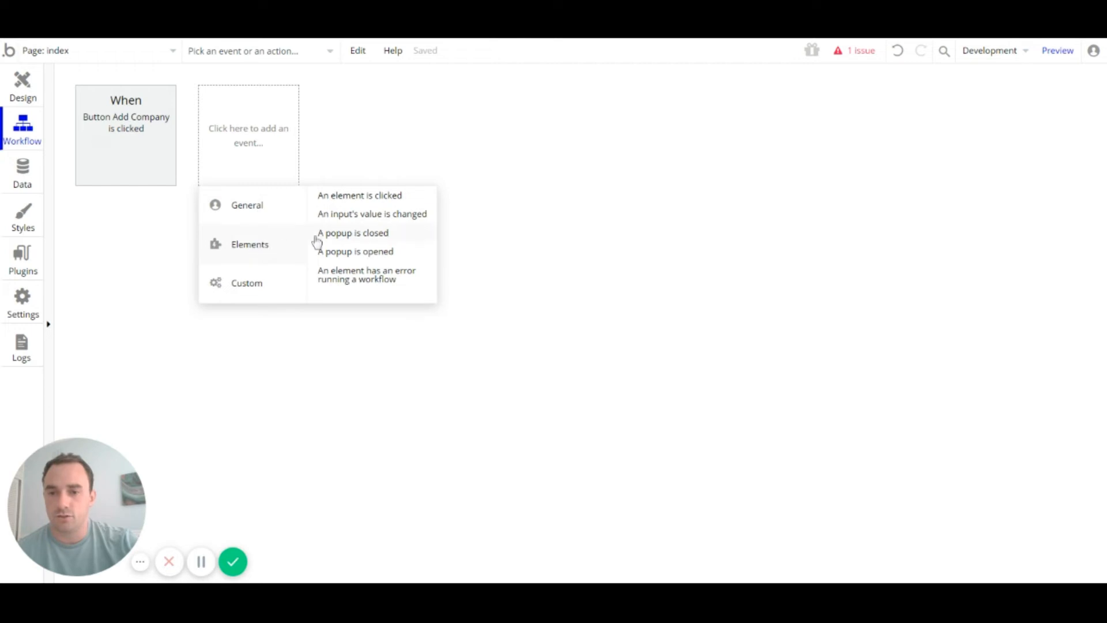
click(388, 202)
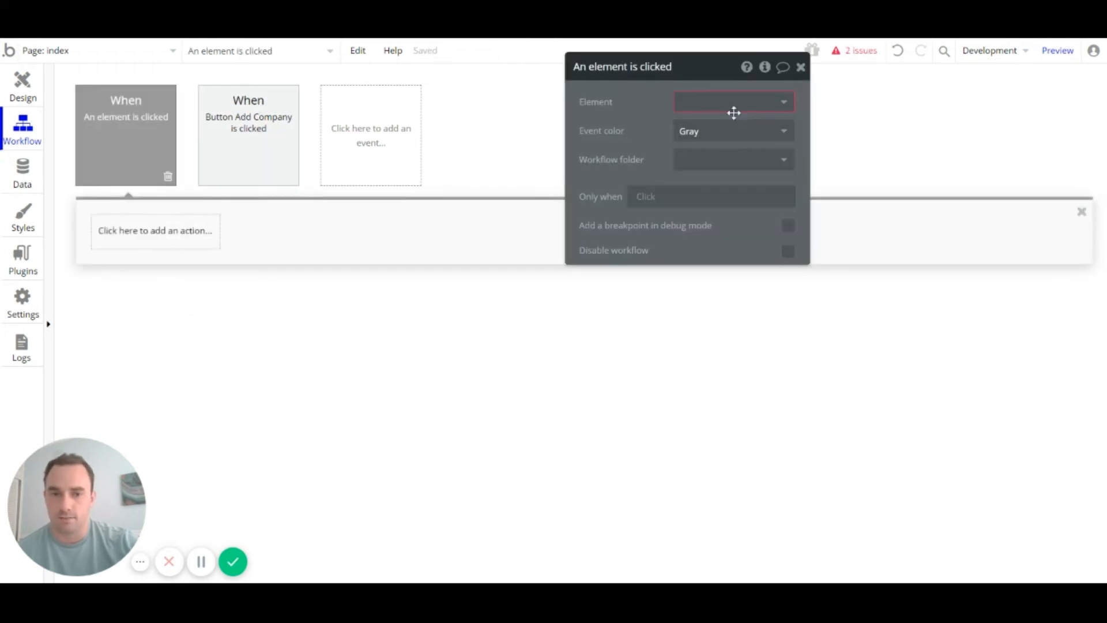
click(732, 107)
scroll(731, 242, down, 3)
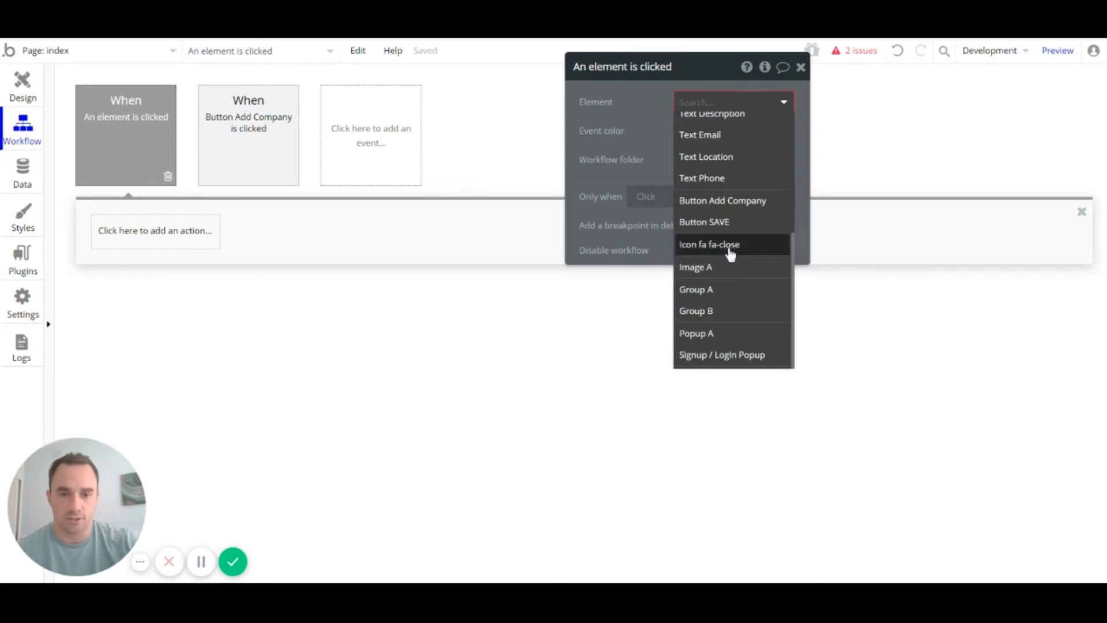
click(749, 204)
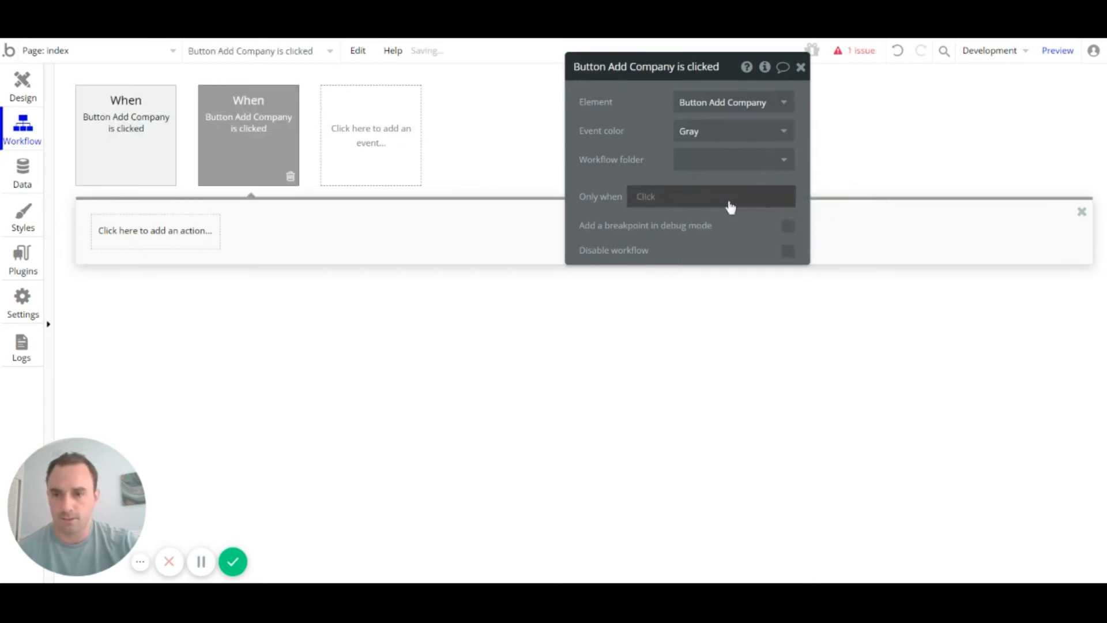
click(290, 176)
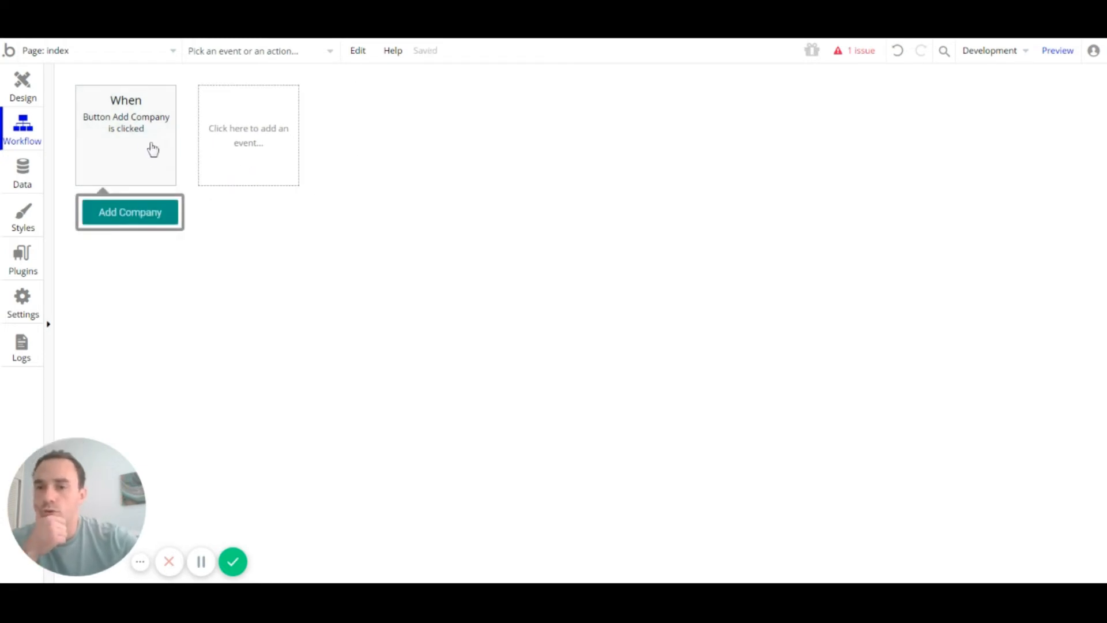
Step: Add a Show action to the Add Company workflow targeting the Signup / Login Popup
click(152, 150)
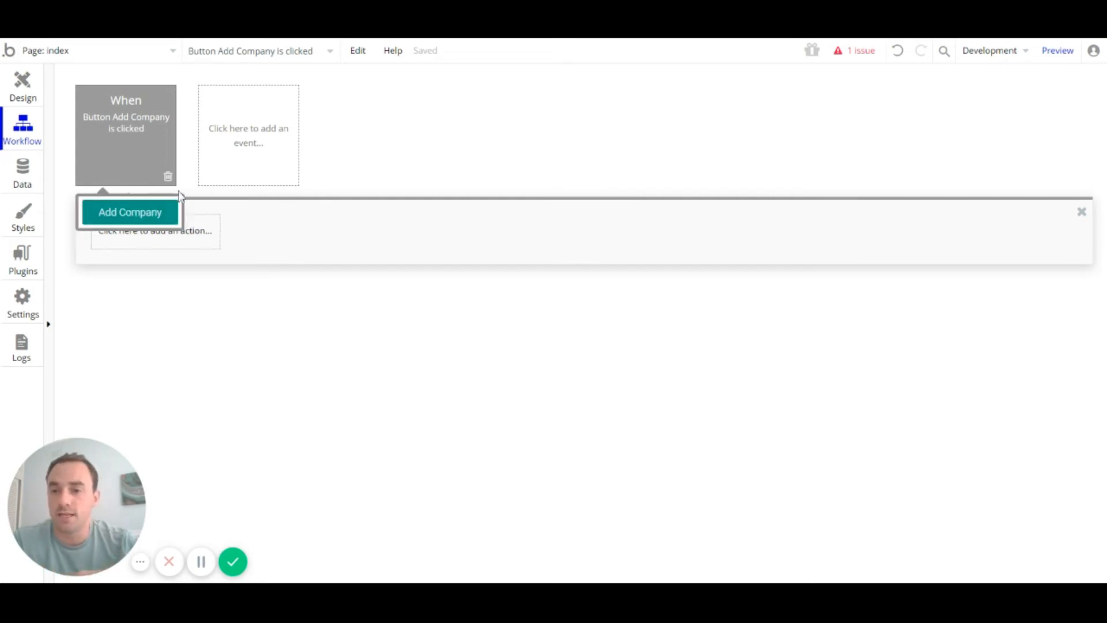
mouse_move(139, 138)
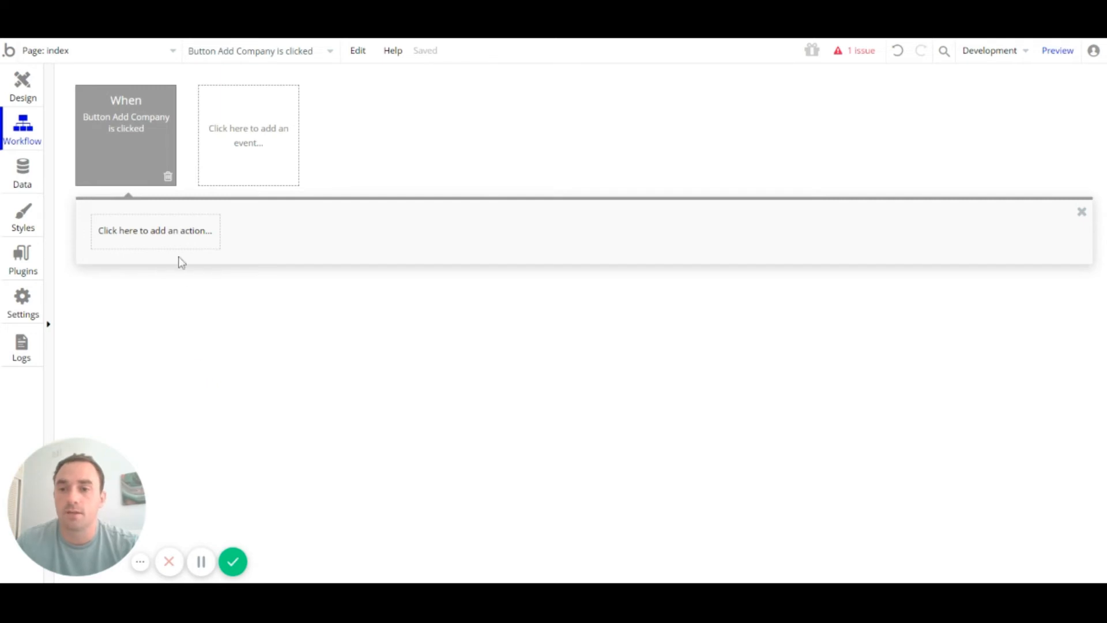
click(160, 241)
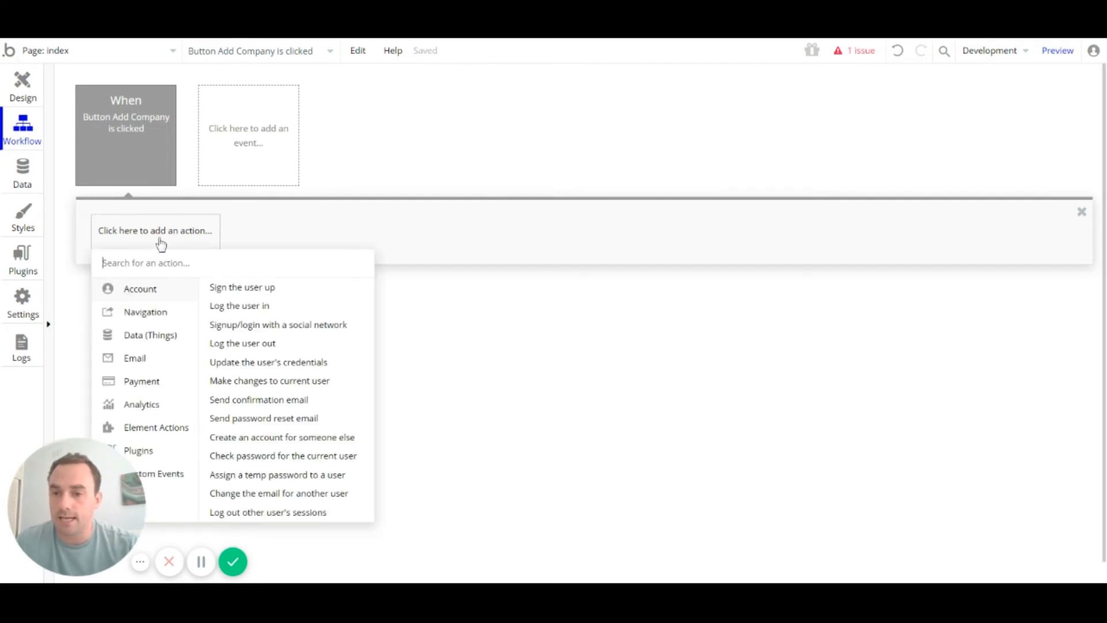
mouse_move(168, 440)
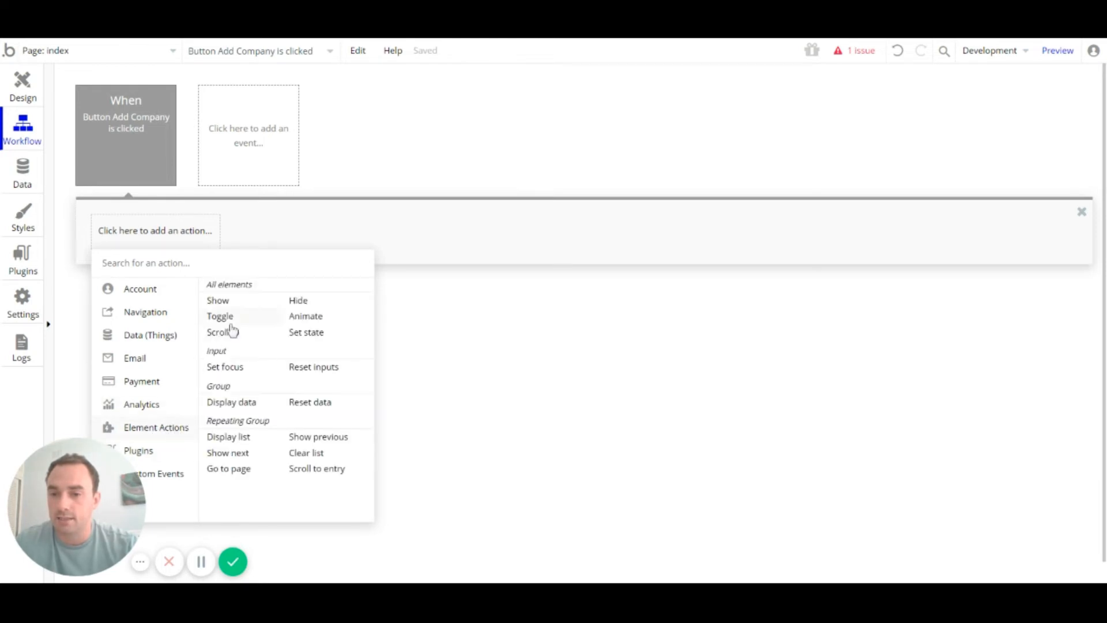
click(233, 305)
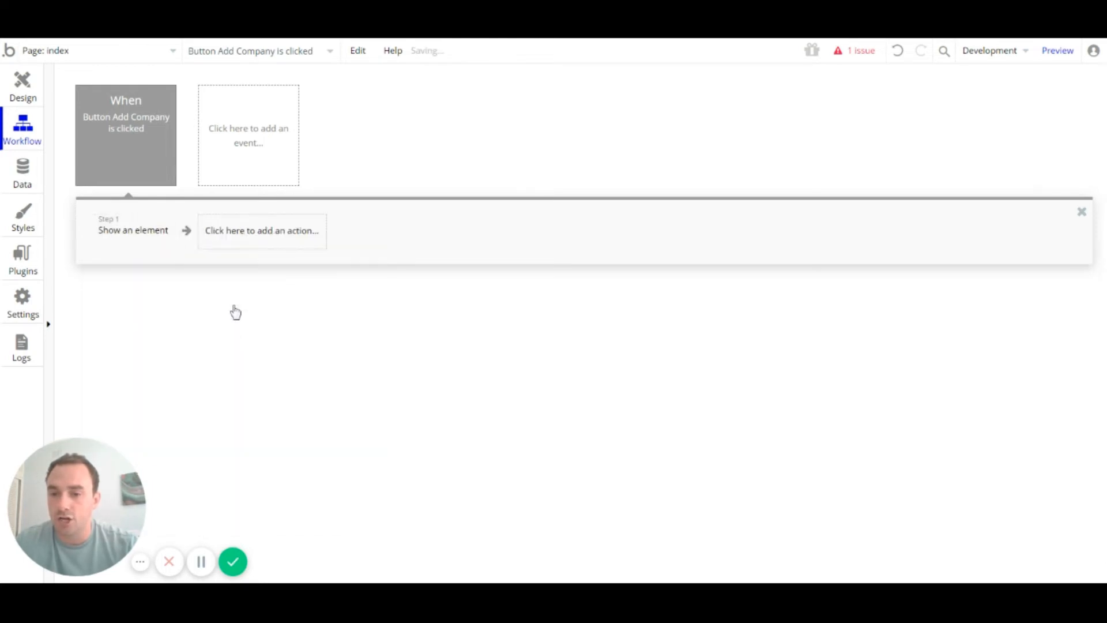
click(132, 227)
drag(711, 87, 494, 143)
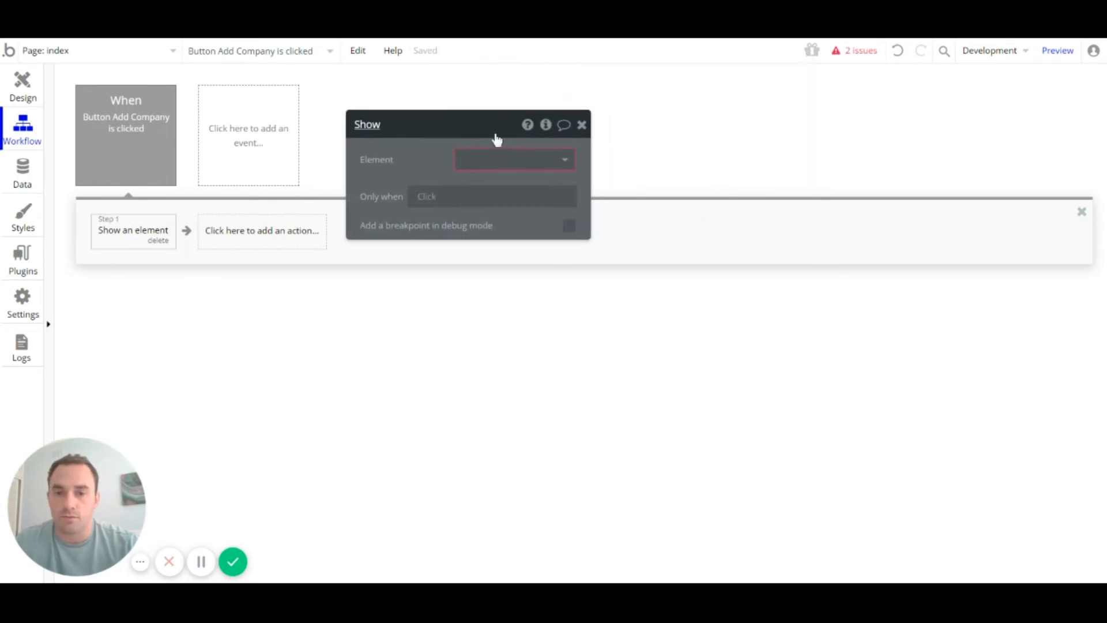
click(536, 163)
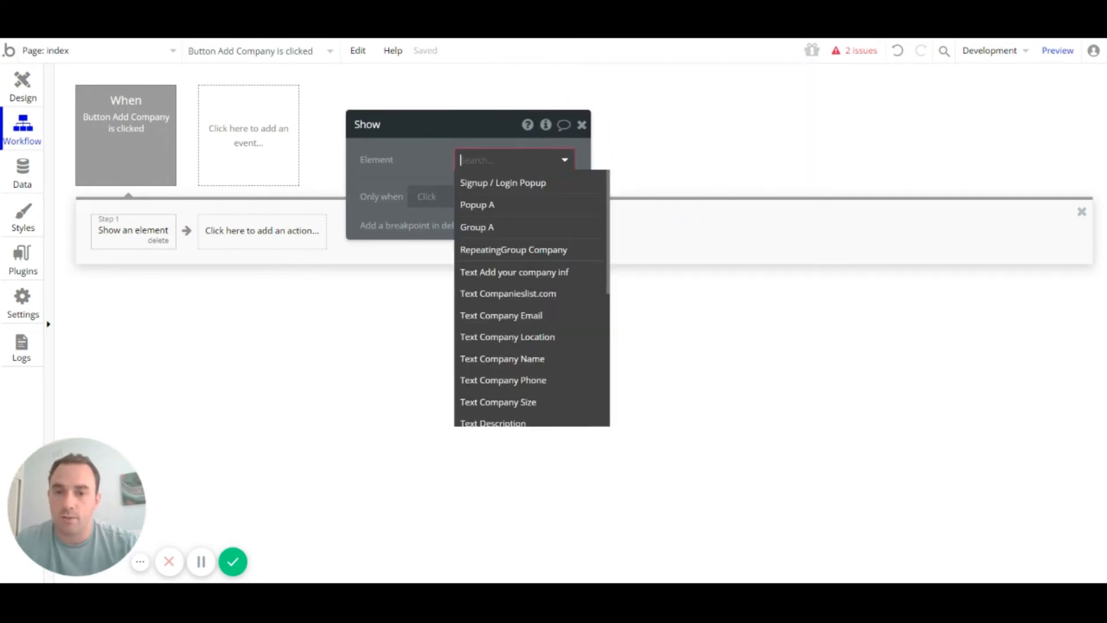
click(547, 184)
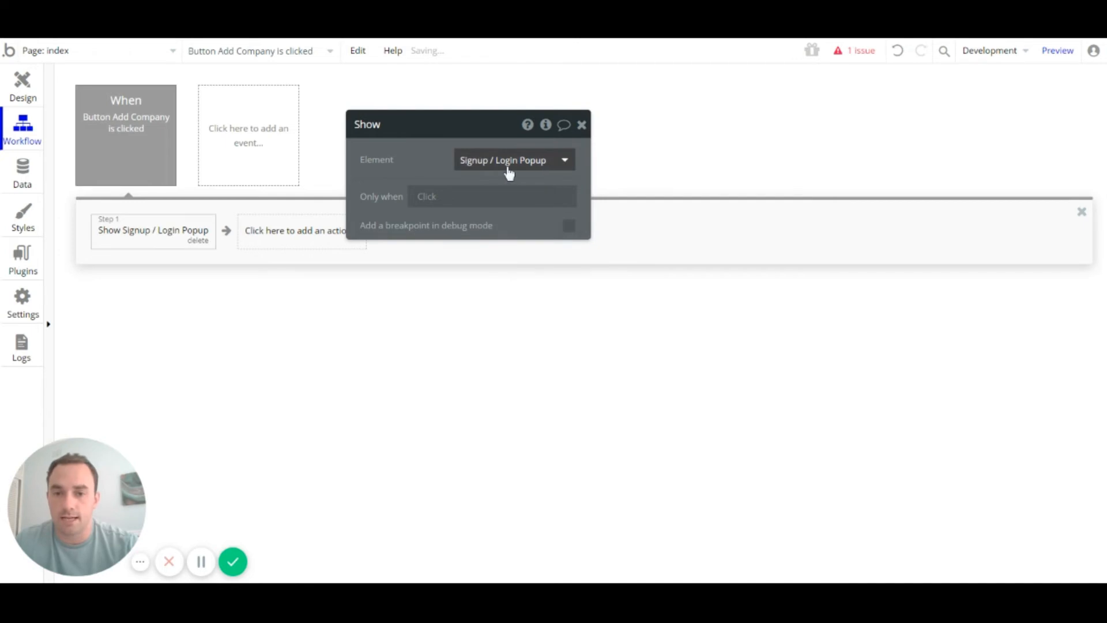
Step: Make that step run only when Current User isn't logged in
click(433, 199)
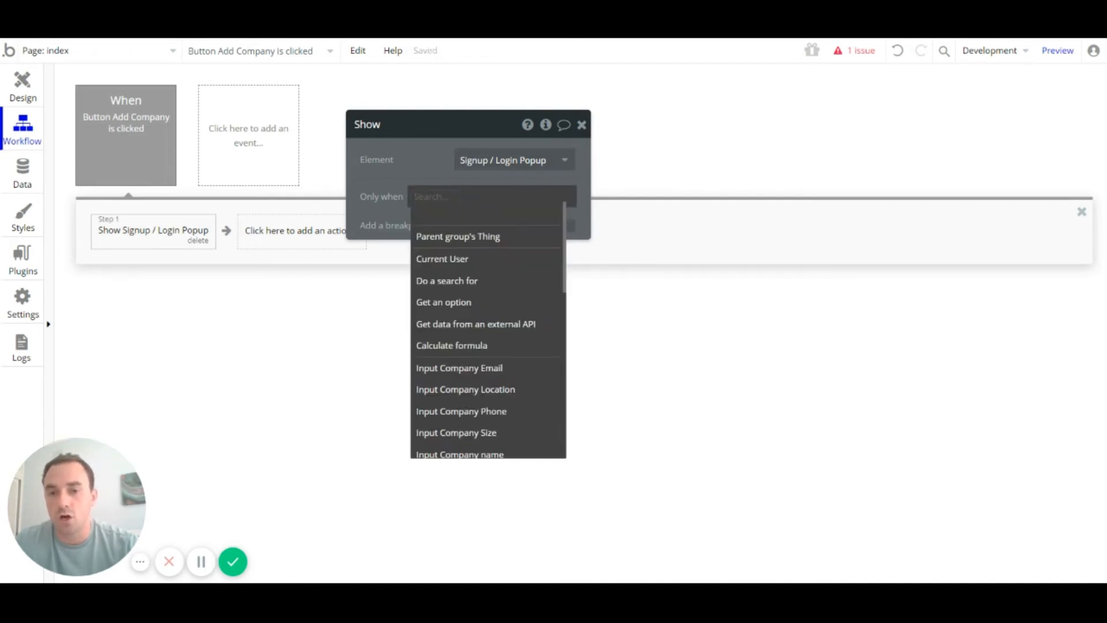
click(449, 260)
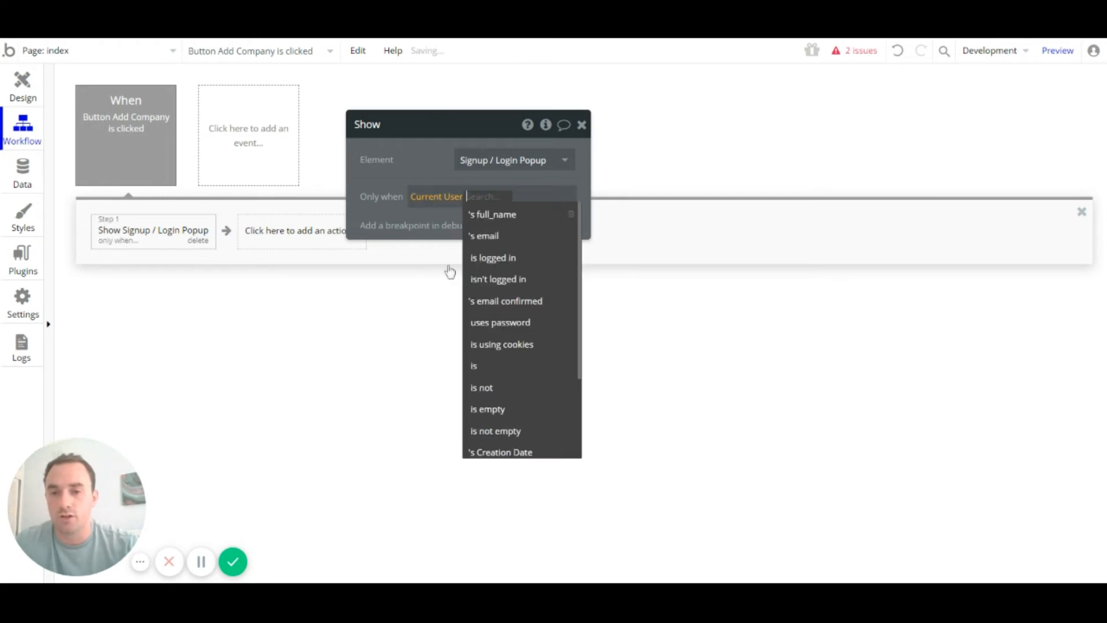
scroll(536, 404, down, 3)
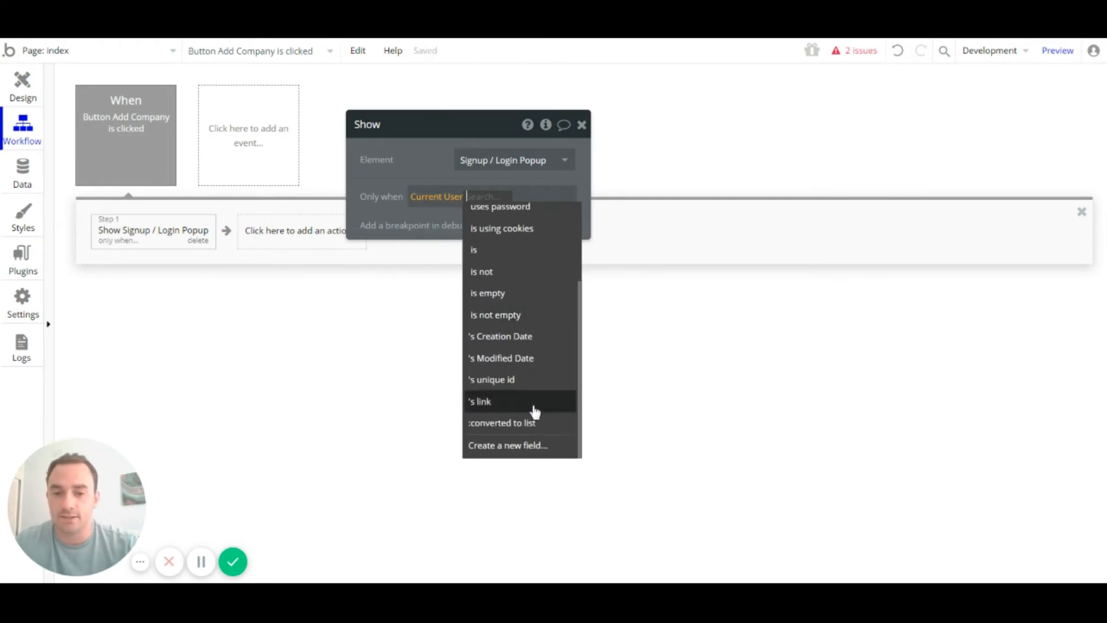
scroll(533, 410, up, 3)
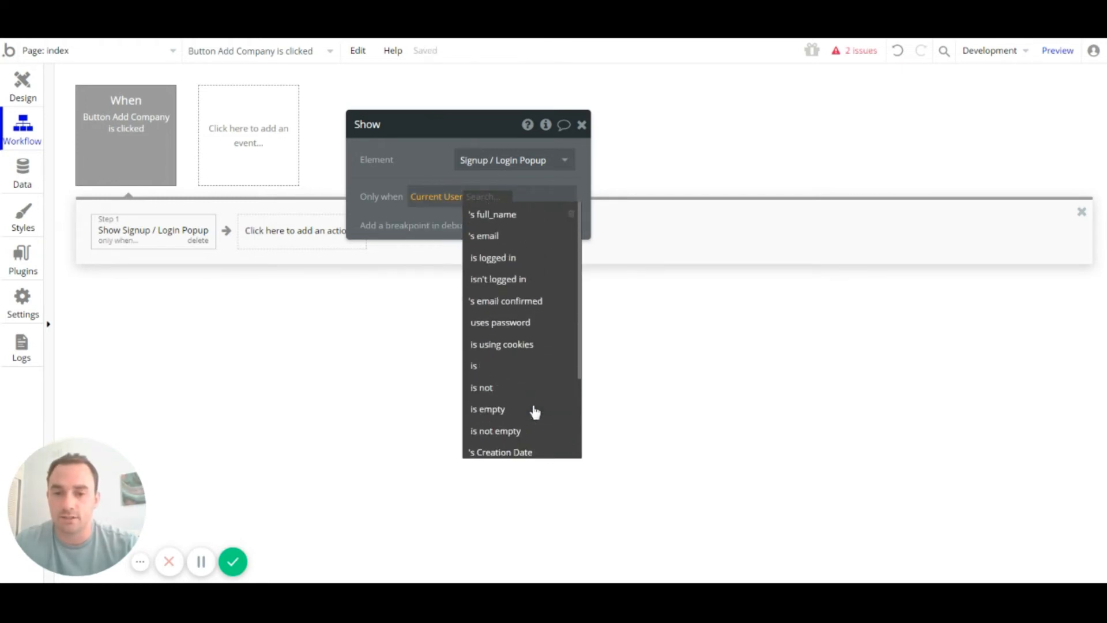
click(520, 281)
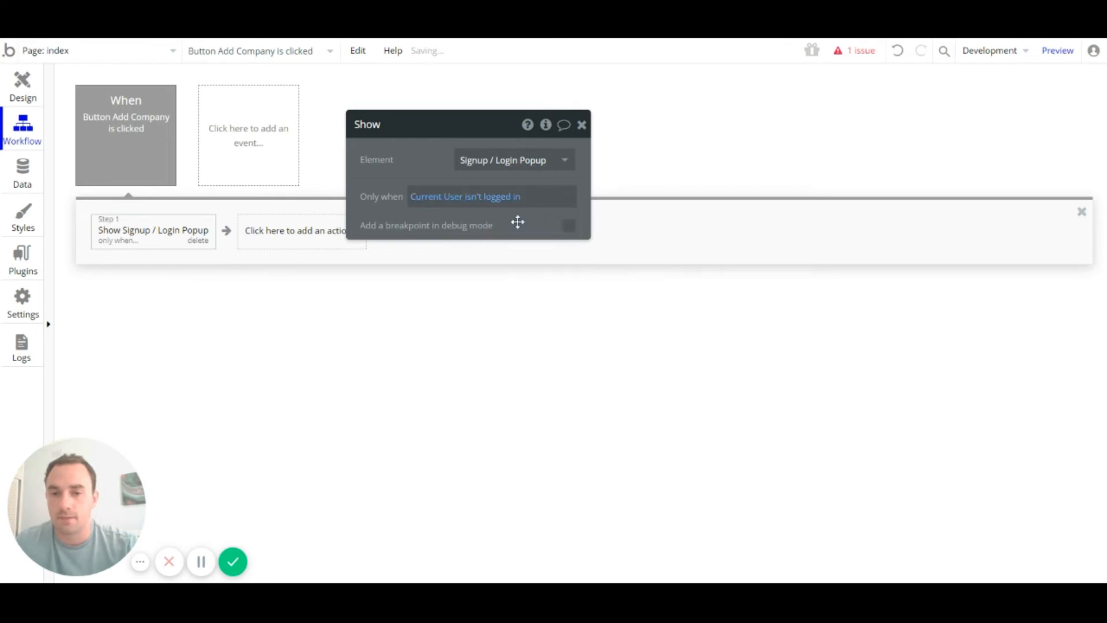
click(273, 230)
Step: Add Step 2 'Show Popup A', running only when Current User is logged in
mouse_move(311, 470)
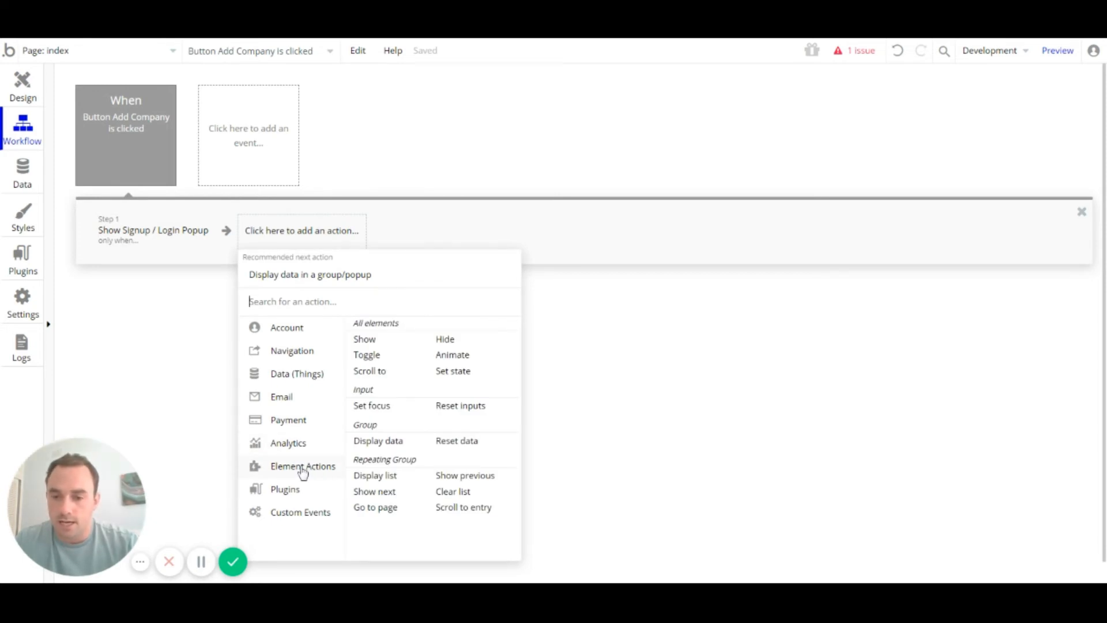
click(372, 340)
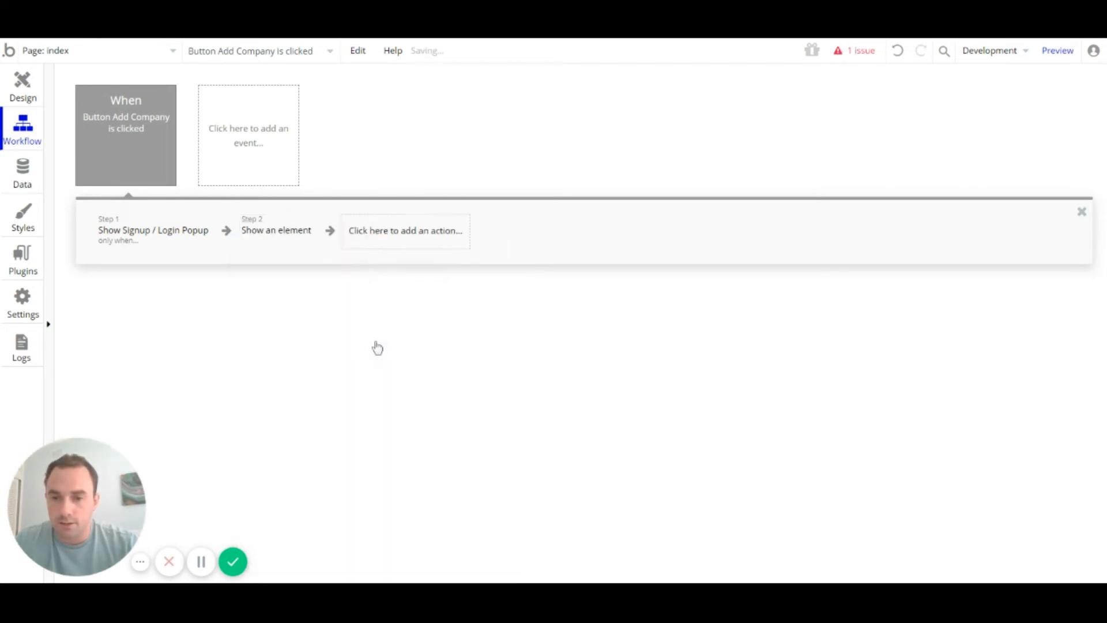
click(277, 236)
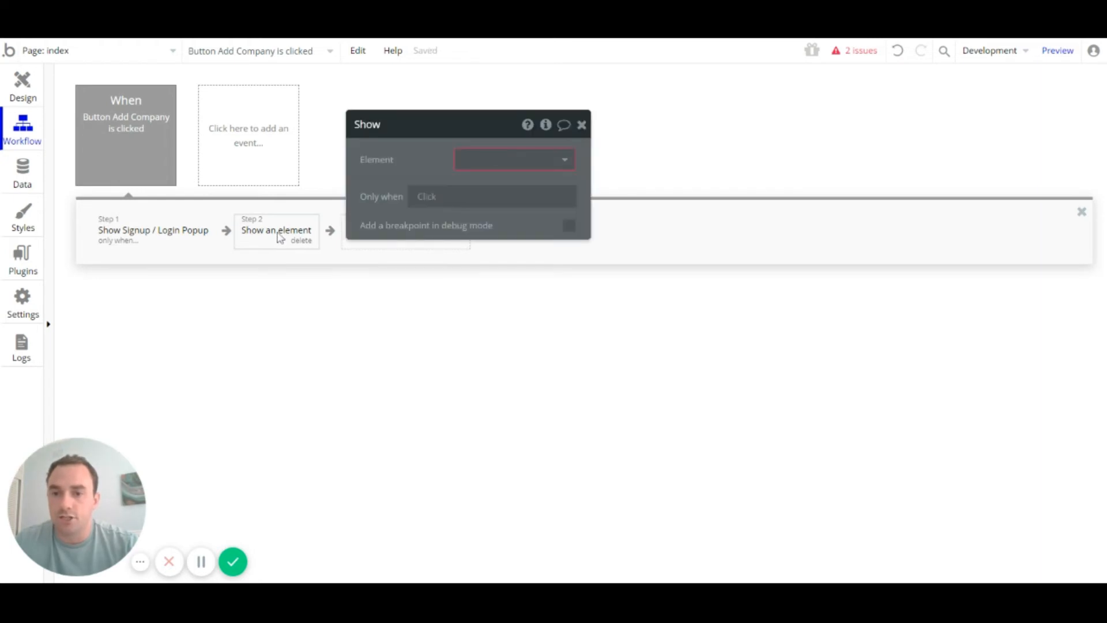
click(522, 157)
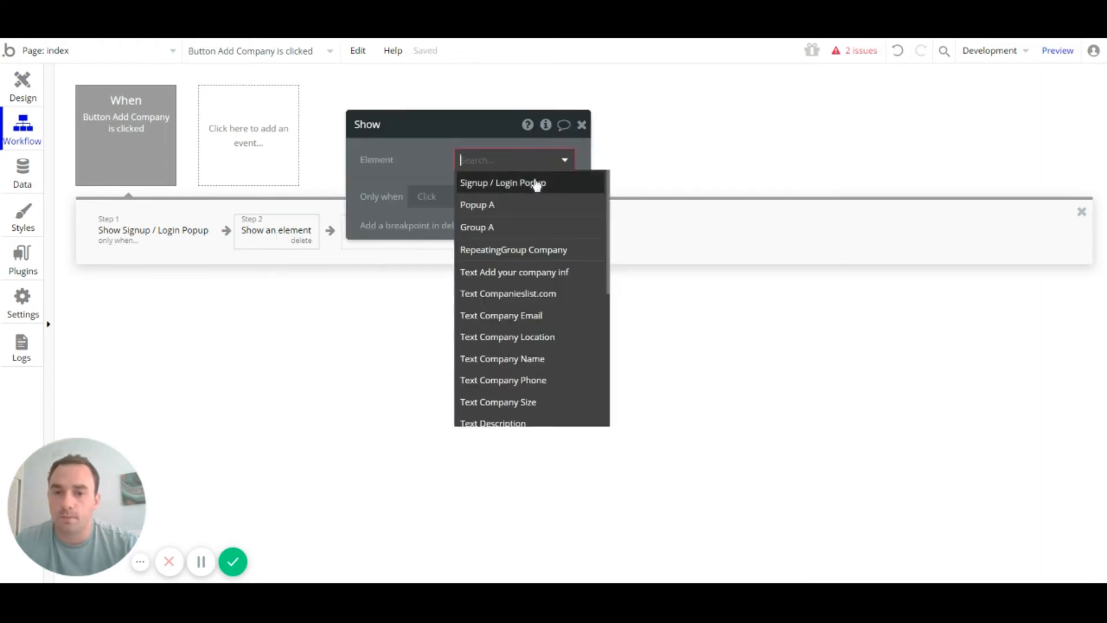
click(511, 205)
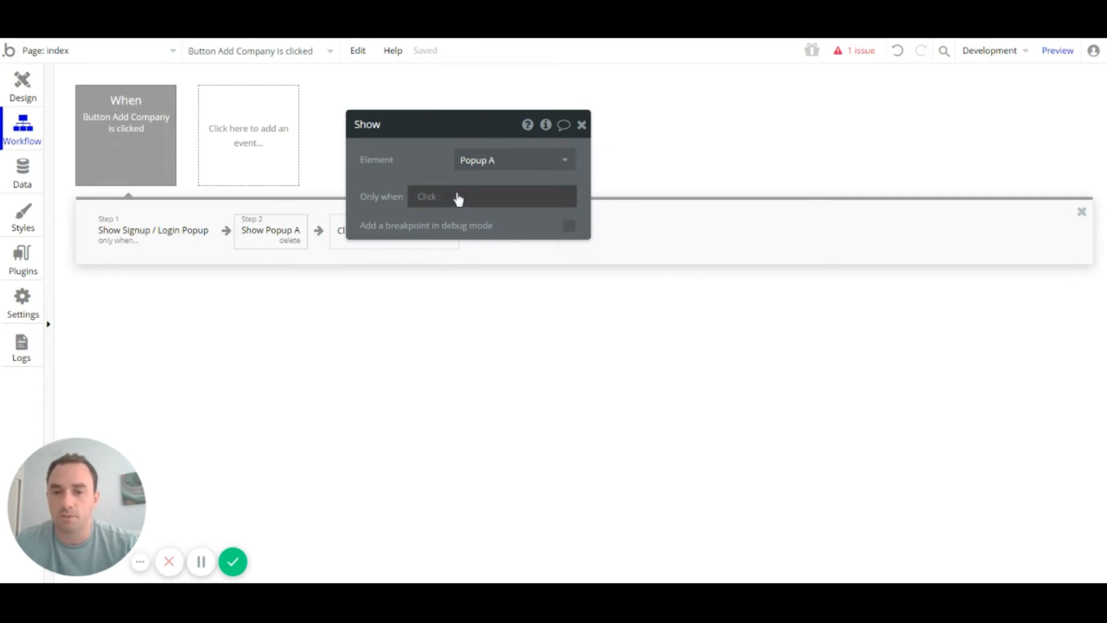
click(432, 201)
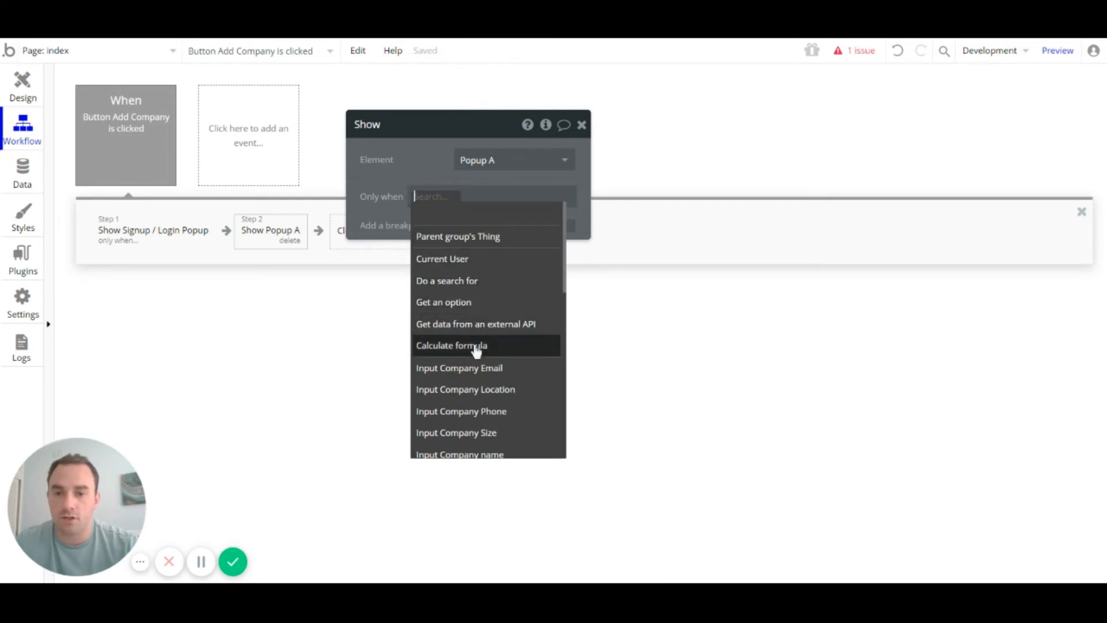
click(474, 258)
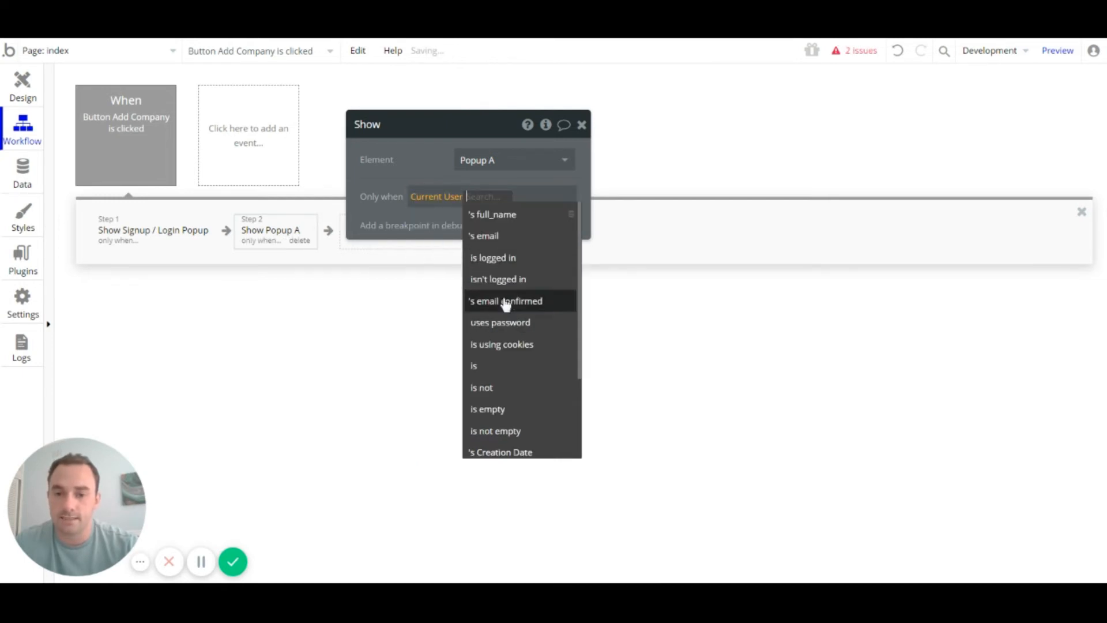
click(501, 258)
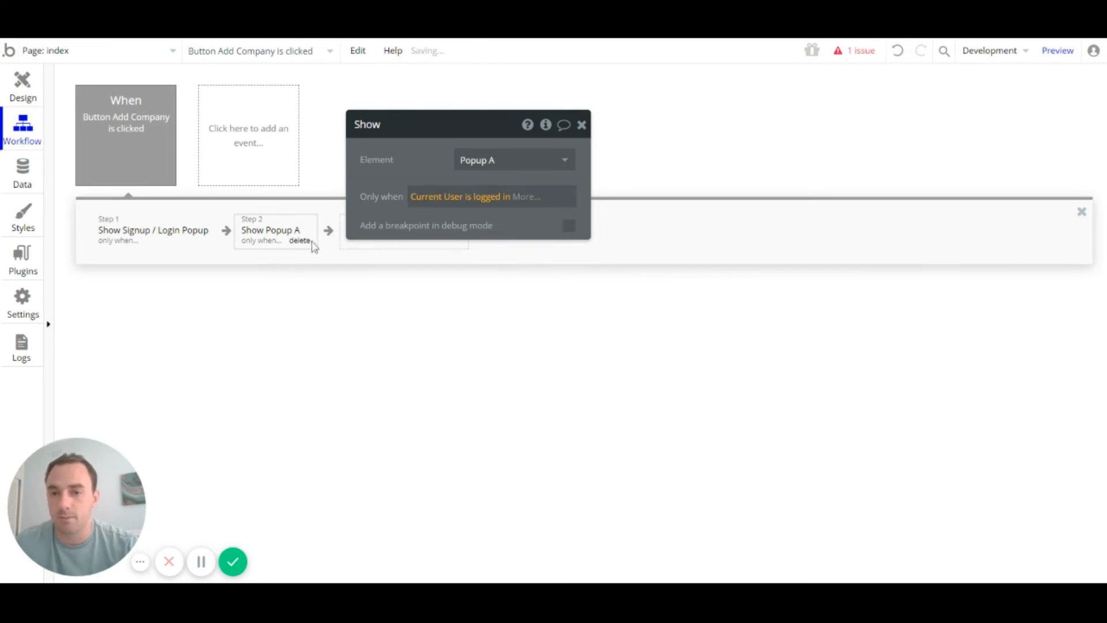
click(581, 125)
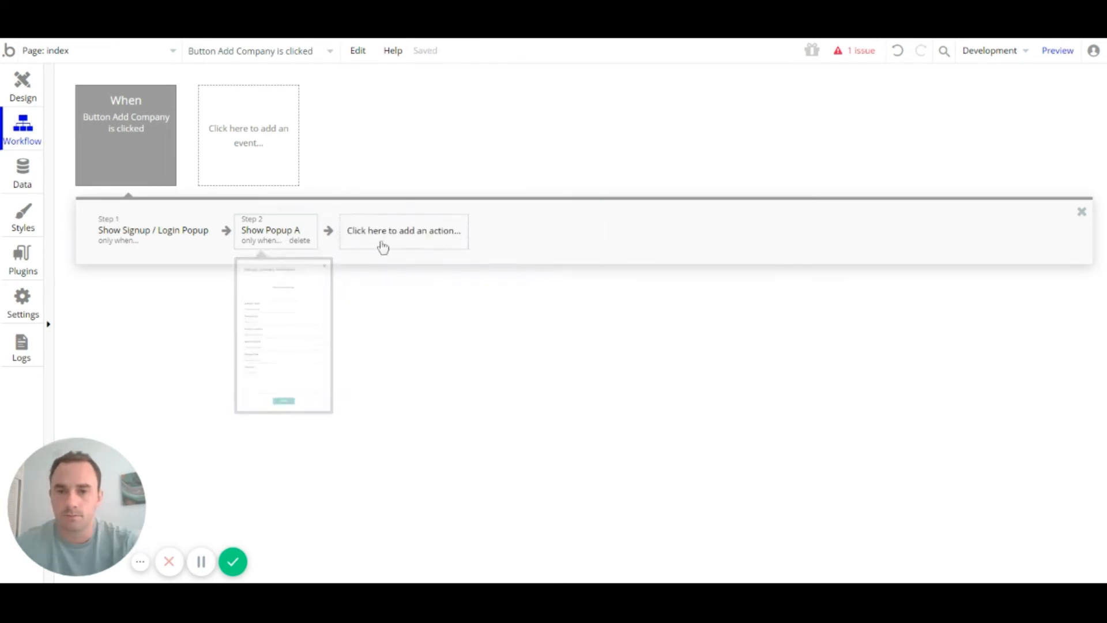
Step: Preview the app, click Add Company while logged out, and toggle between the Login and Sign up forms
click(1058, 52)
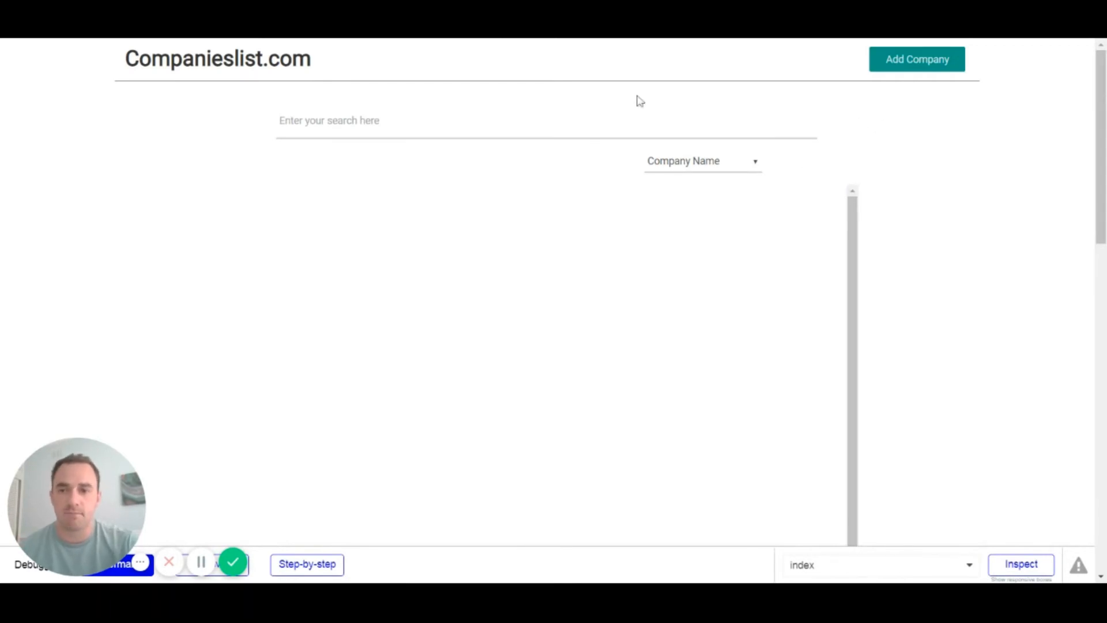
click(906, 71)
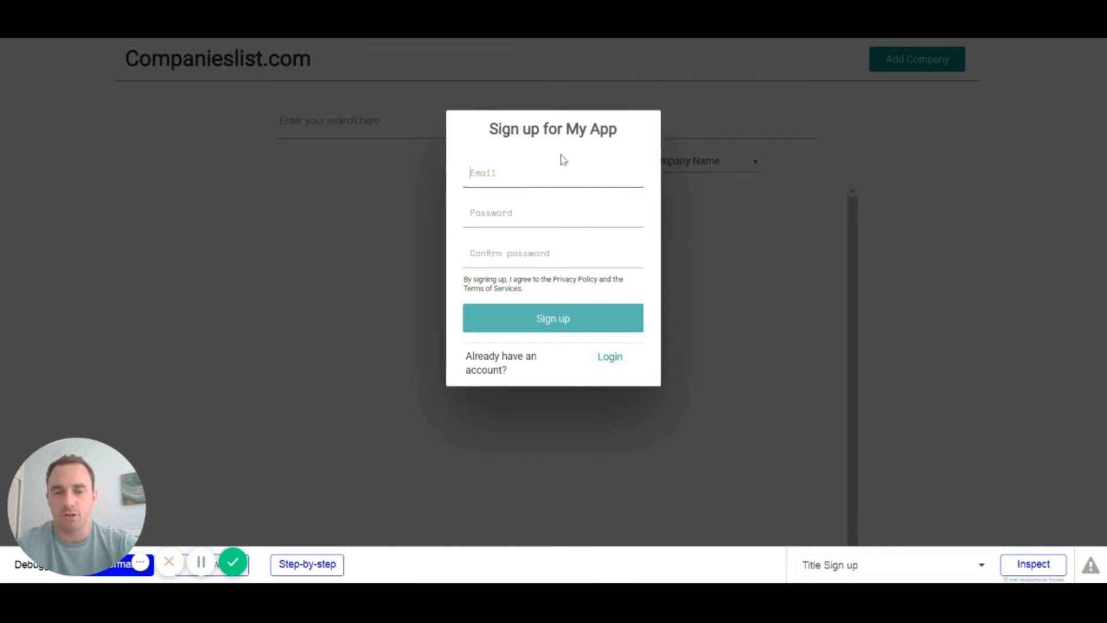
click(617, 367)
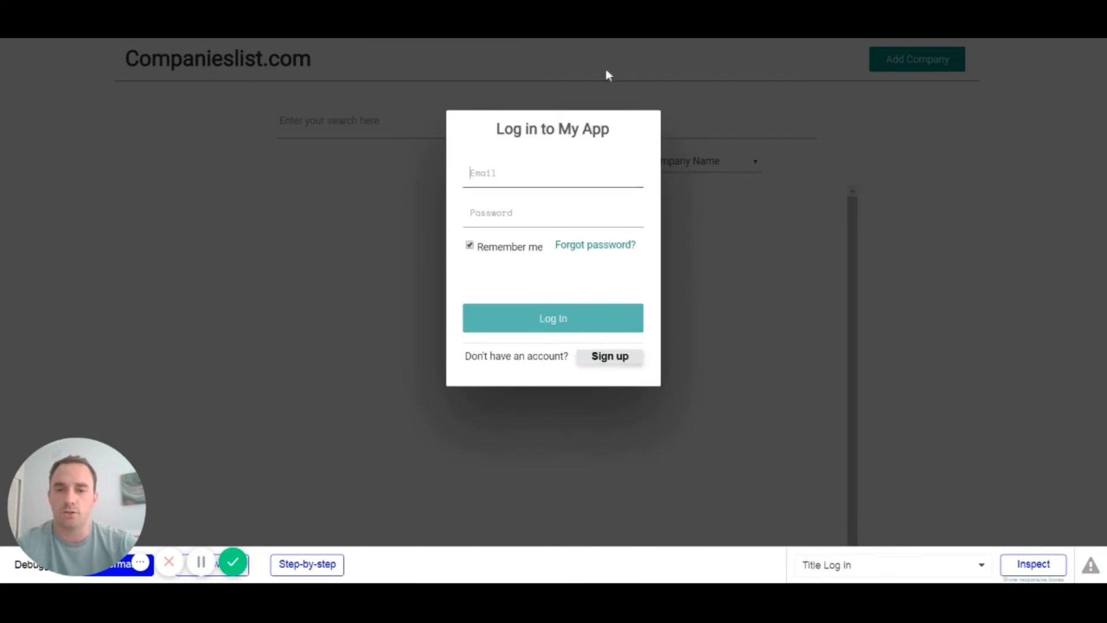
click(609, 361)
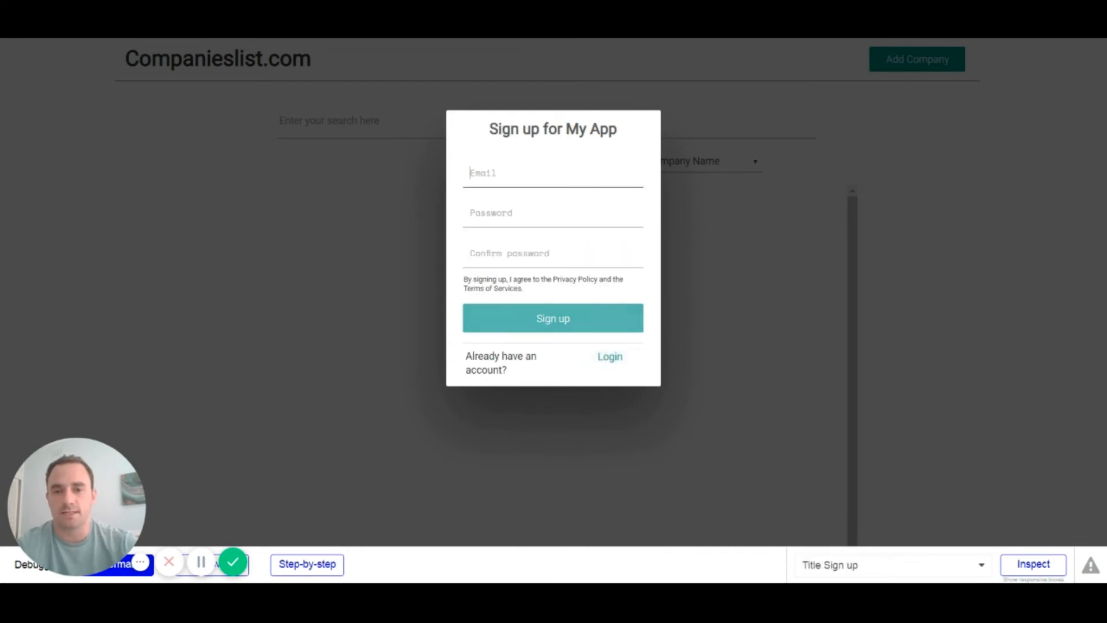
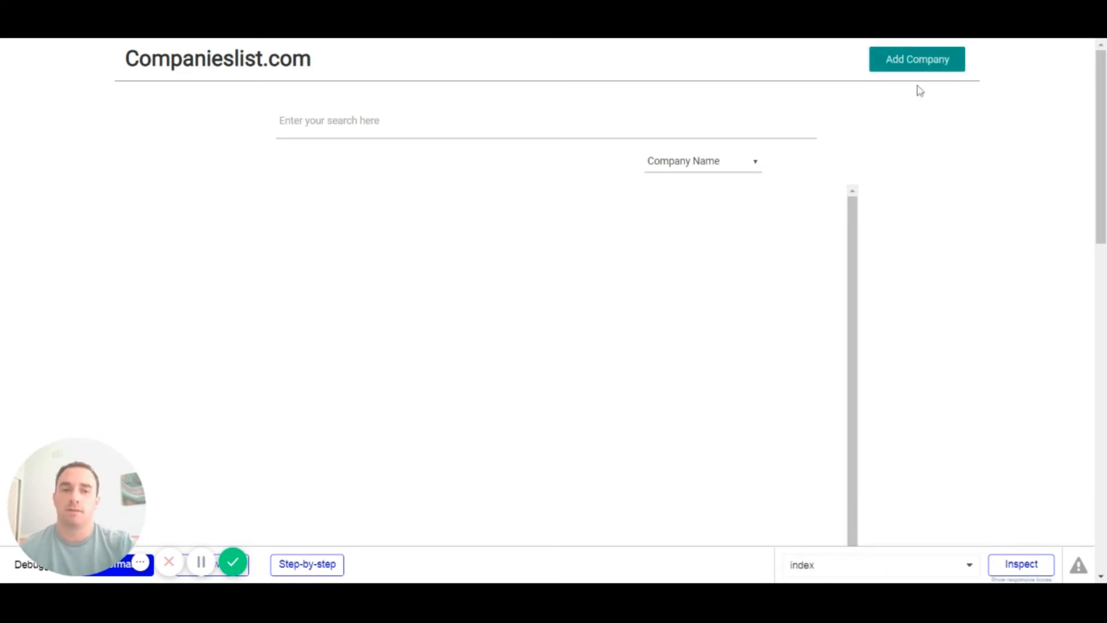
Step: Open the add-company form in the preview and enter 'adasdas' as the company name
click(918, 67)
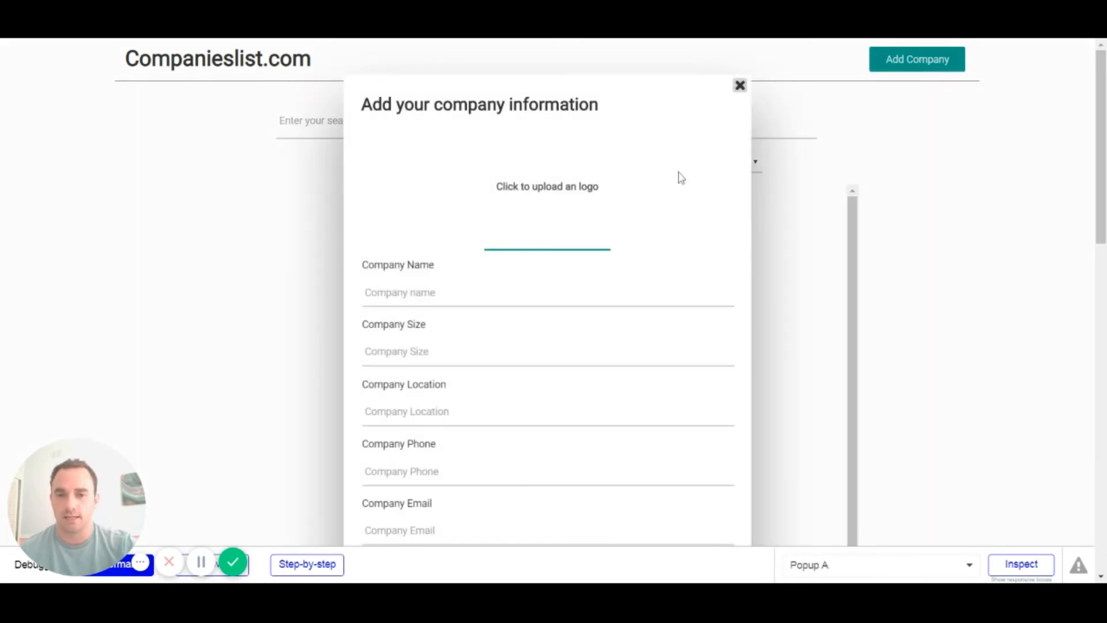
scroll(672, 172, down, 5)
scroll(672, 171, up, 5)
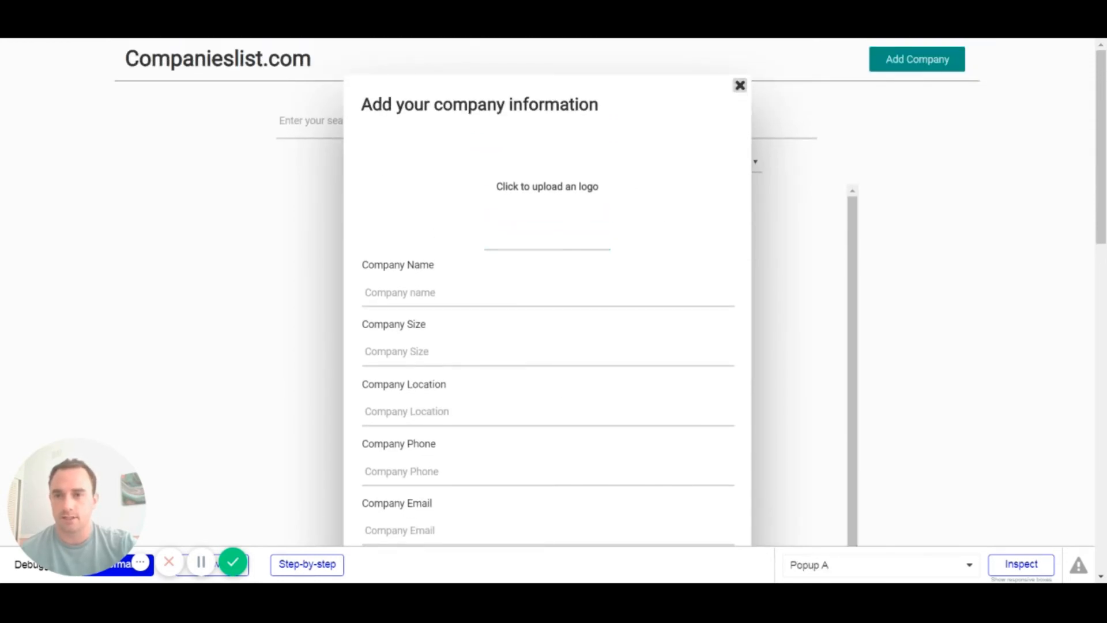
scroll(538, 212, down, 4)
scroll(459, 169, up, 1)
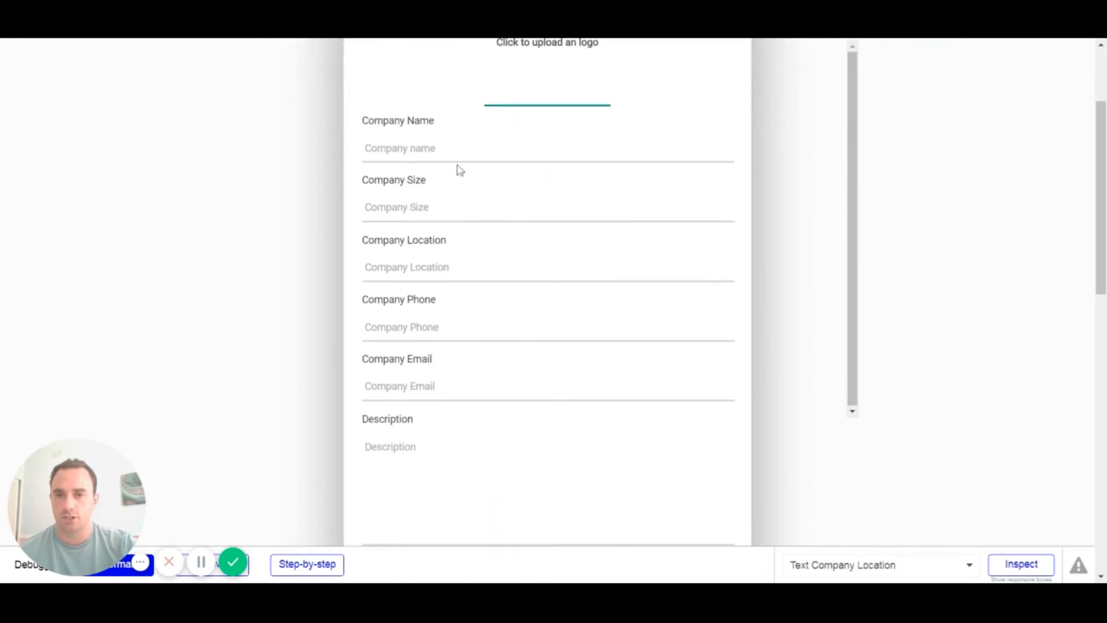
click(459, 149)
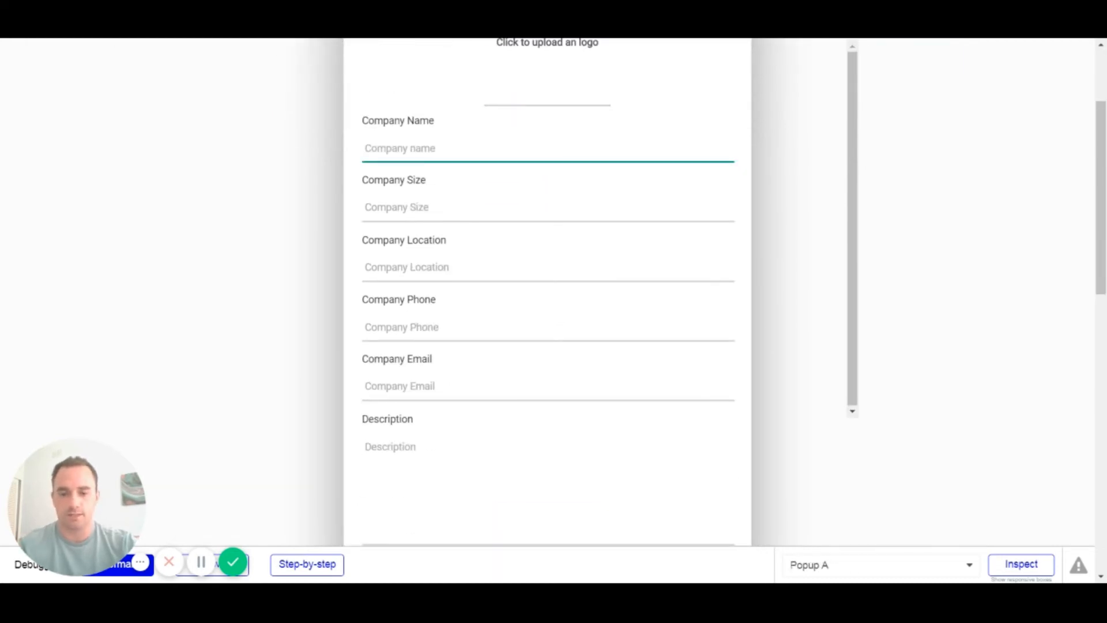
text(adasdas)
Step: Leave Company Size empty and enter 'Sydney' as the company location
click(474, 207)
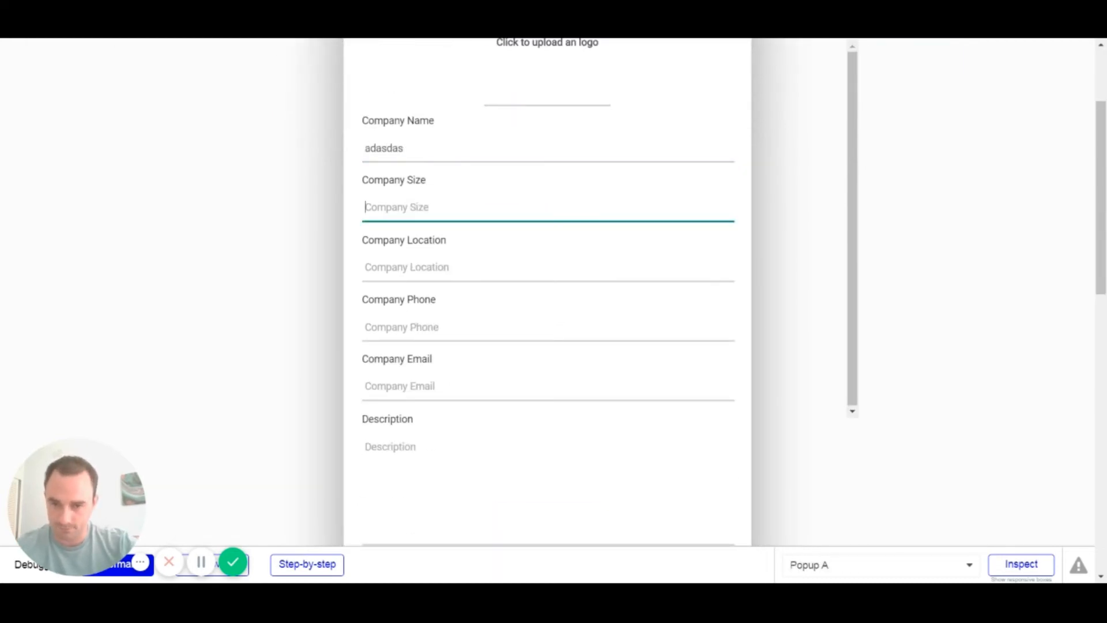
scroll(477, 188, down, 1)
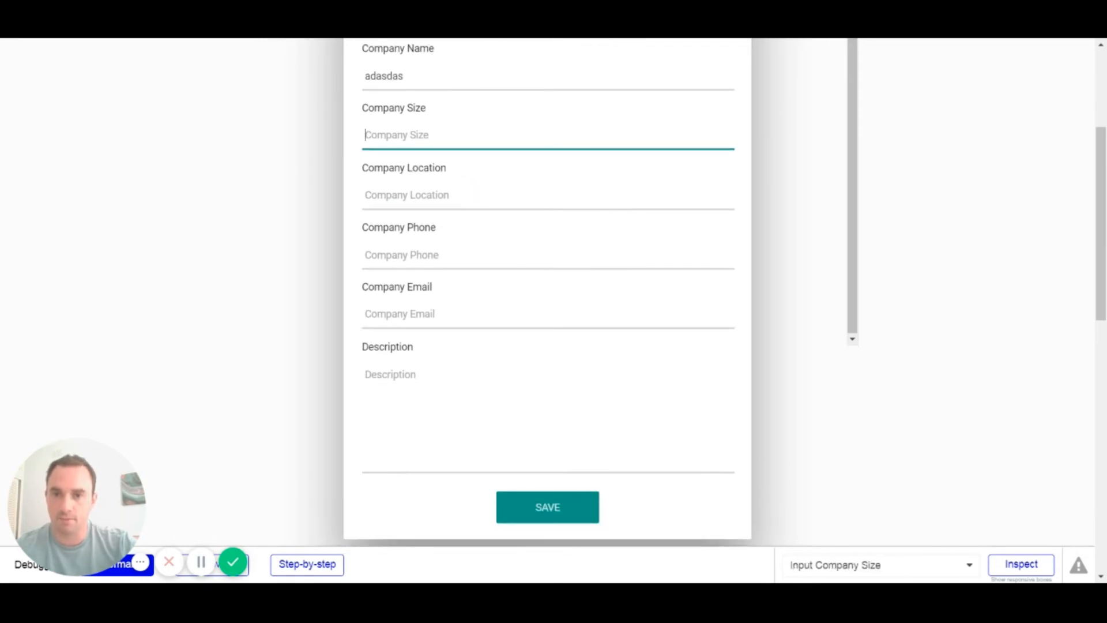
text(1)
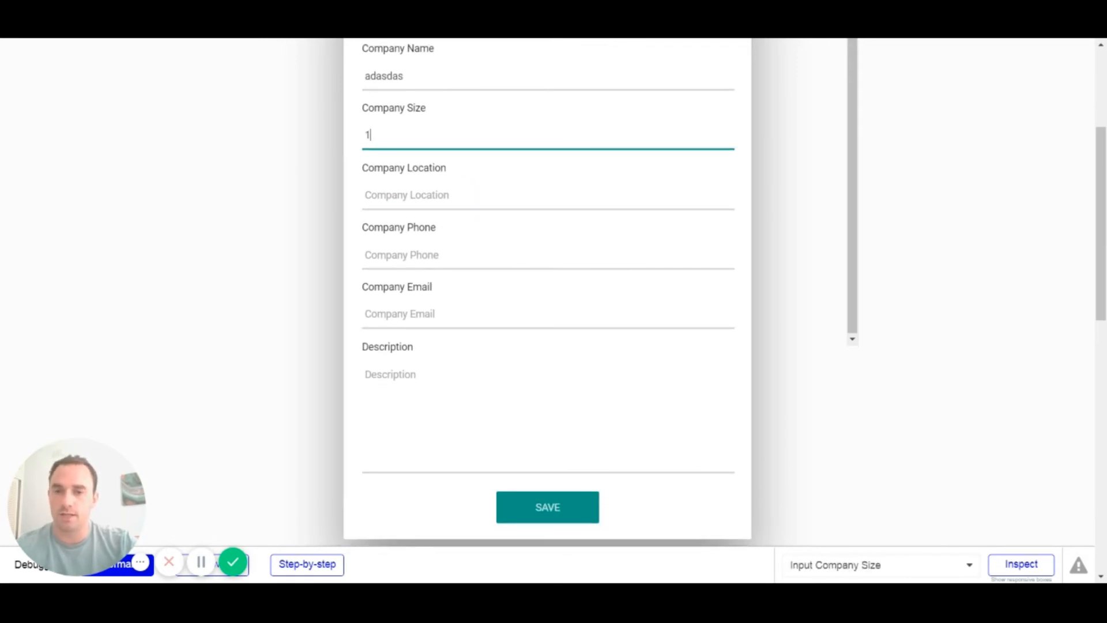
key(BackSpace)
key(BackSpace)
key(BackSpace)
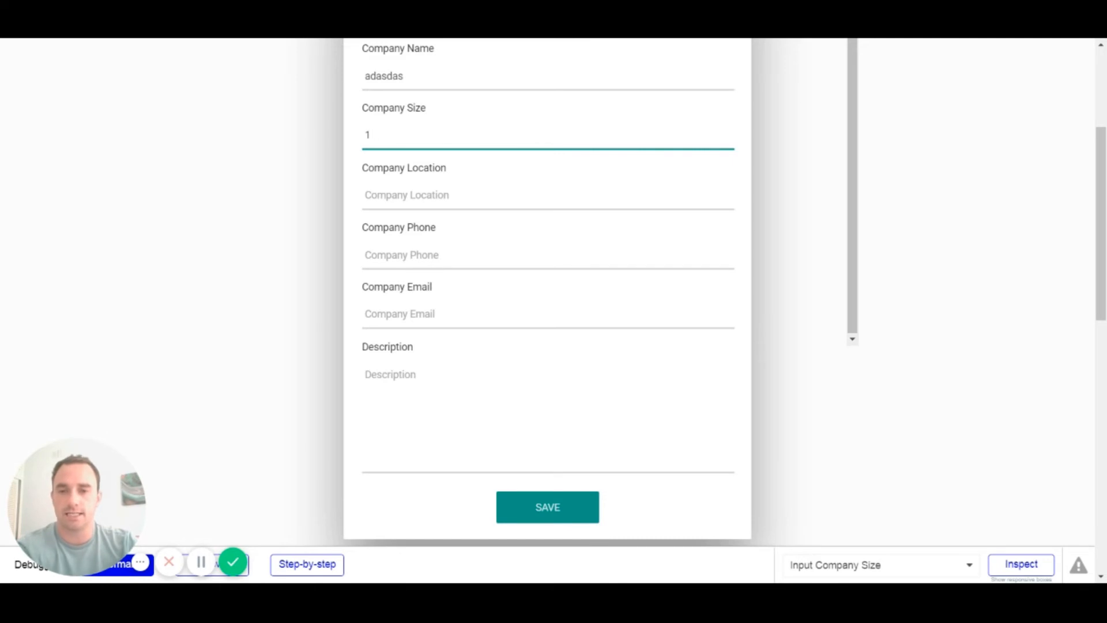
key(Tab)
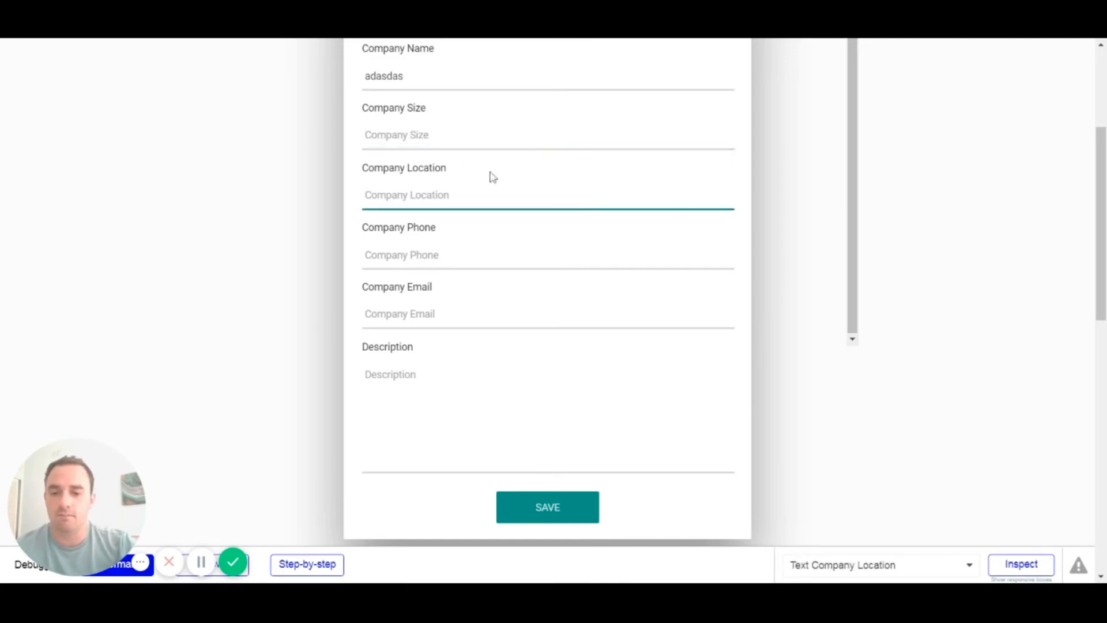
text(Sydney)
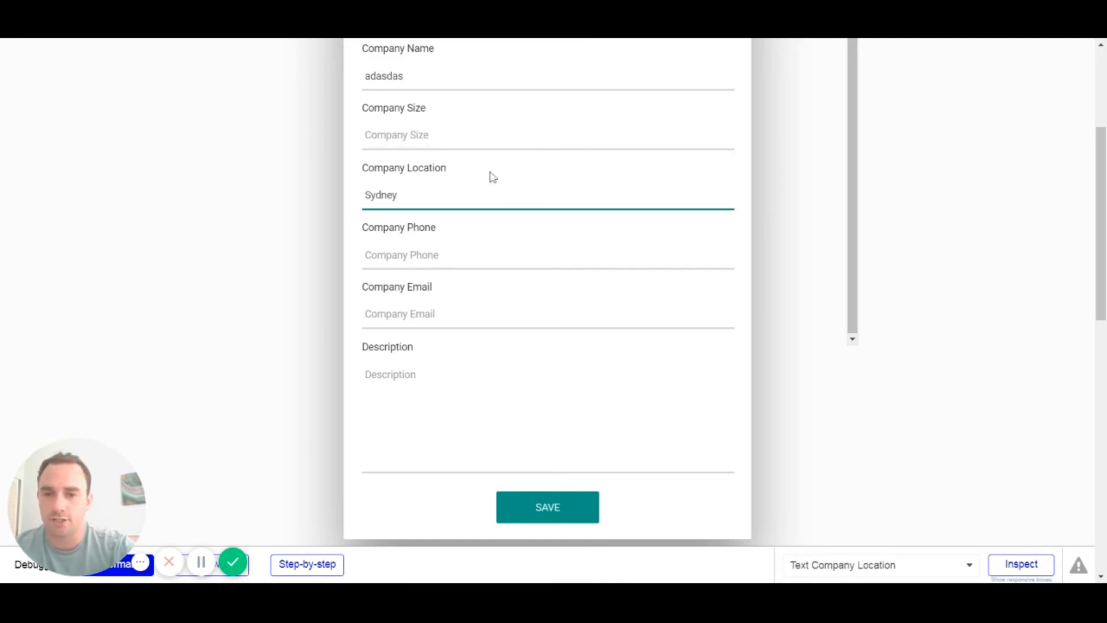
click(493, 177)
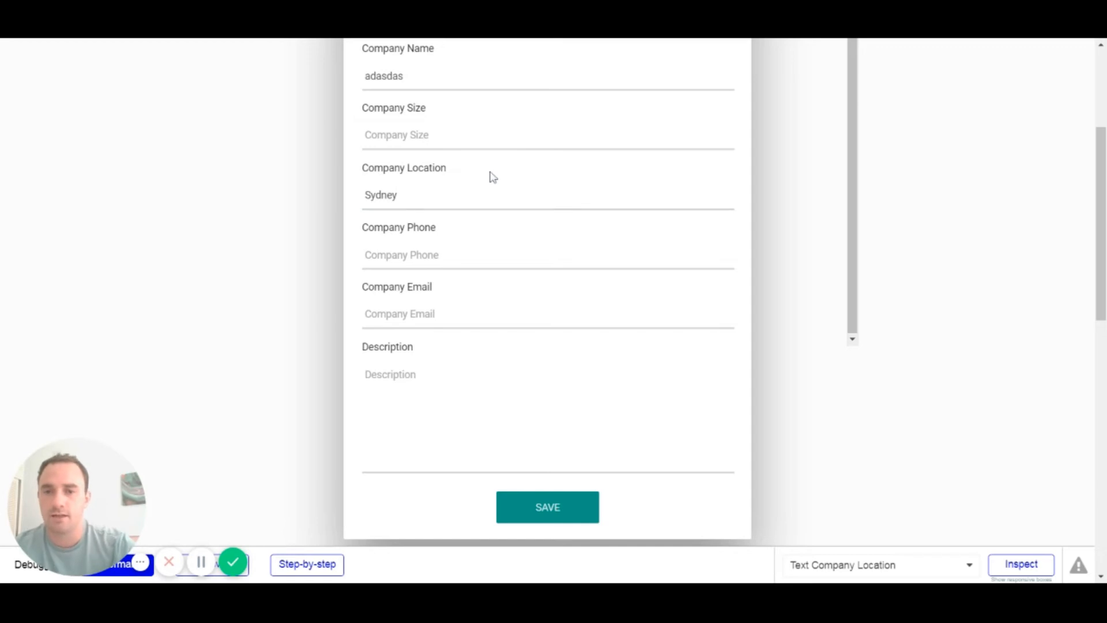
Step: Move through the Company Phone and Description fields, leaving them blank
key(Tab)
click(484, 196)
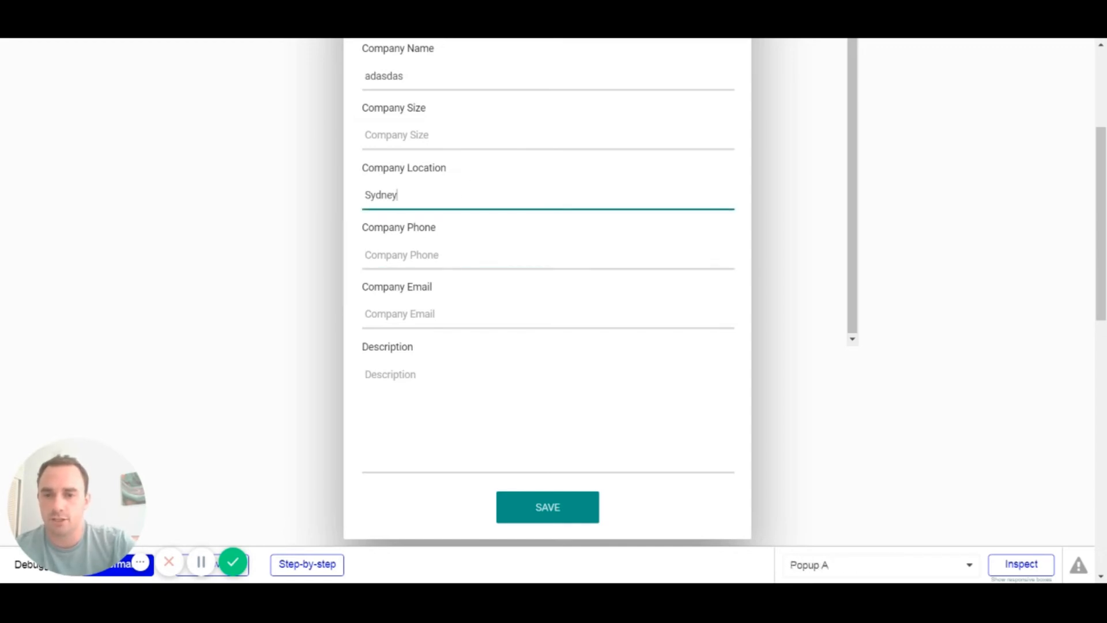
click(475, 232)
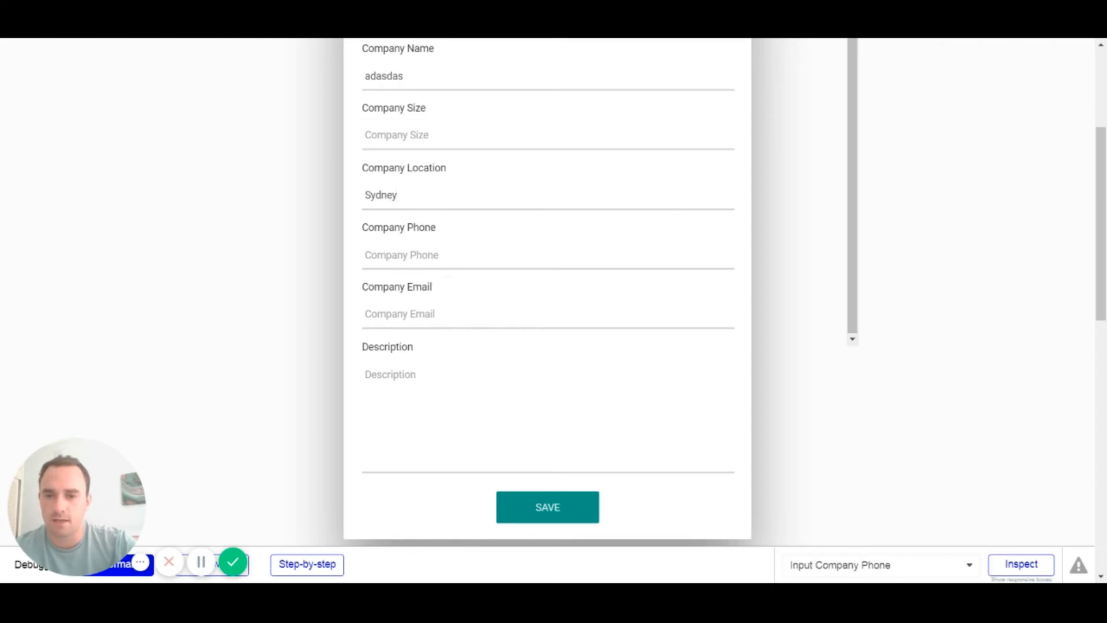
click(490, 254)
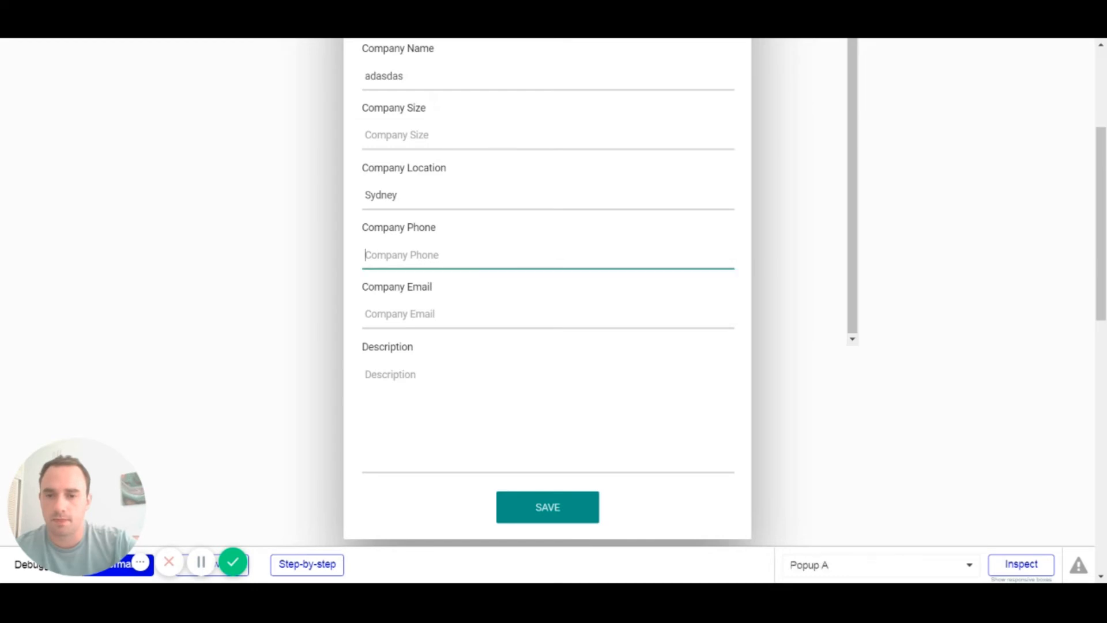
click(477, 370)
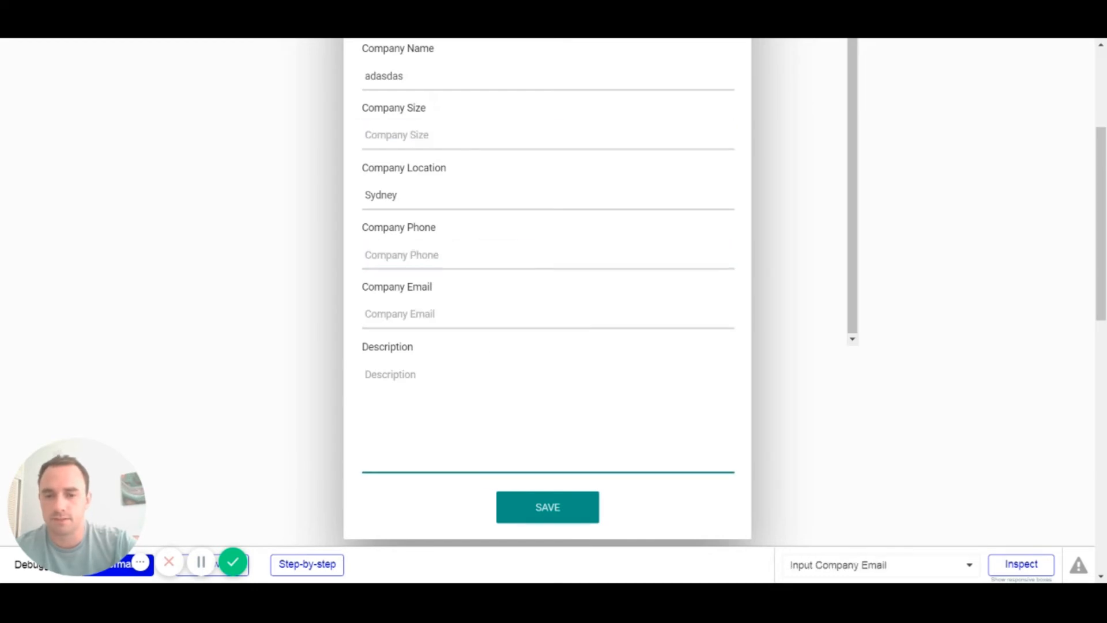
scroll(569, 279, down, 1)
click(538, 434)
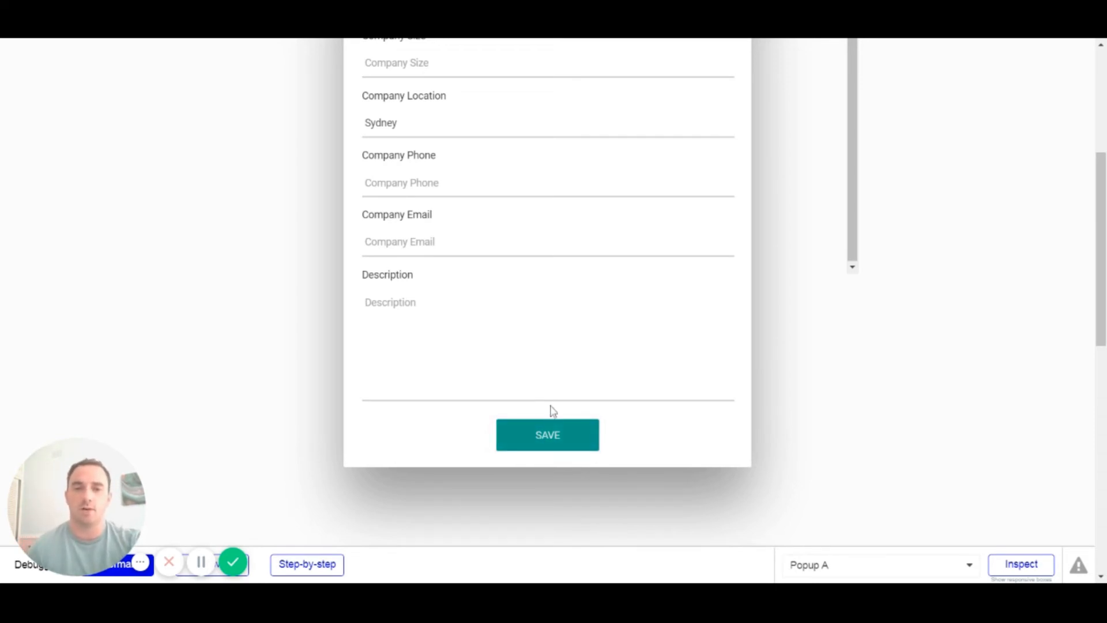
scroll(551, 410, up, 2)
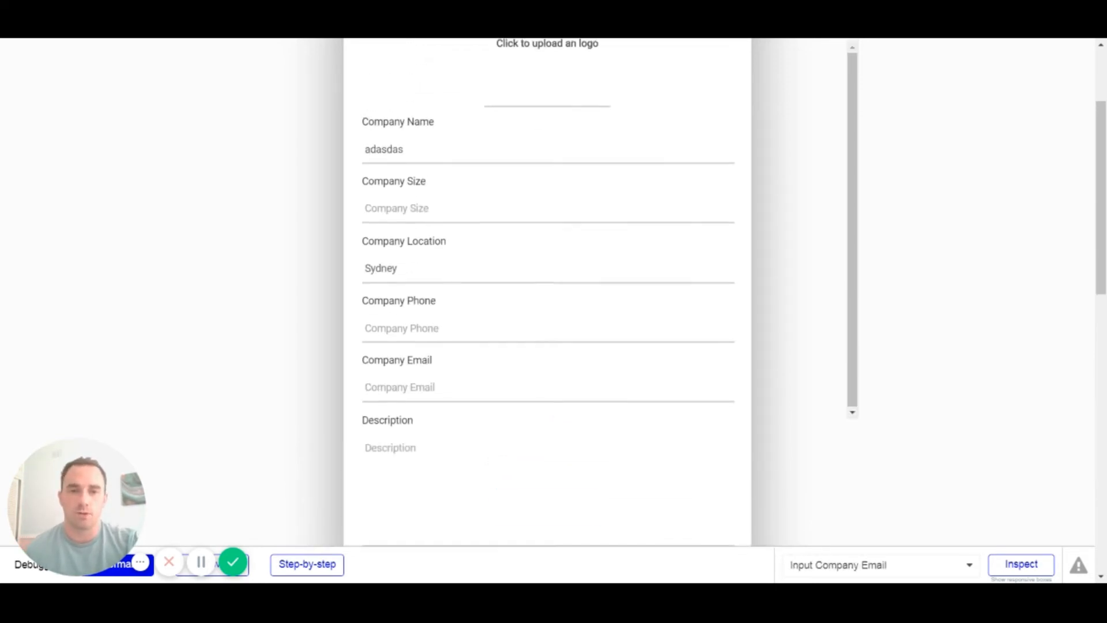
scroll(663, 206, up, 3)
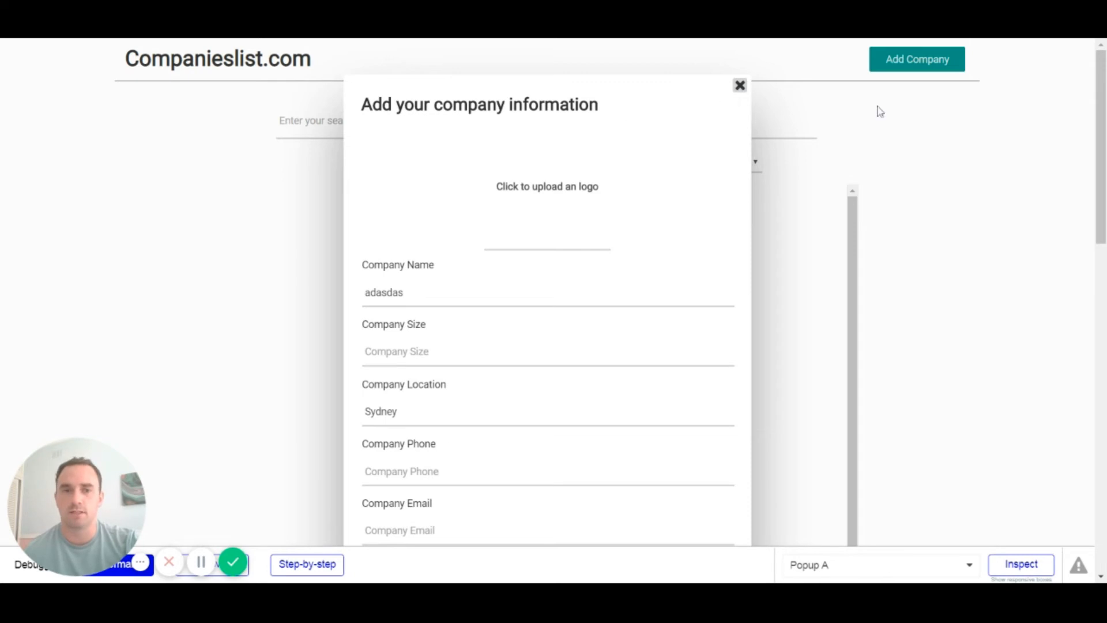
Step: Back in the editor, show the company popup and start a click workflow on its close icon
click(990, 38)
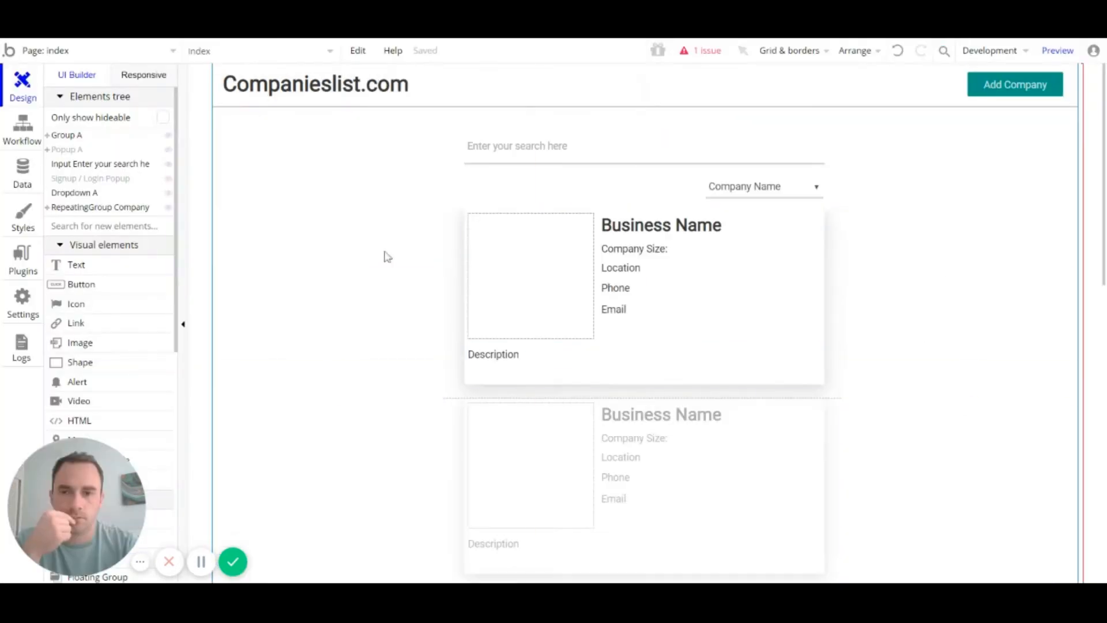
mouse_move(167, 183)
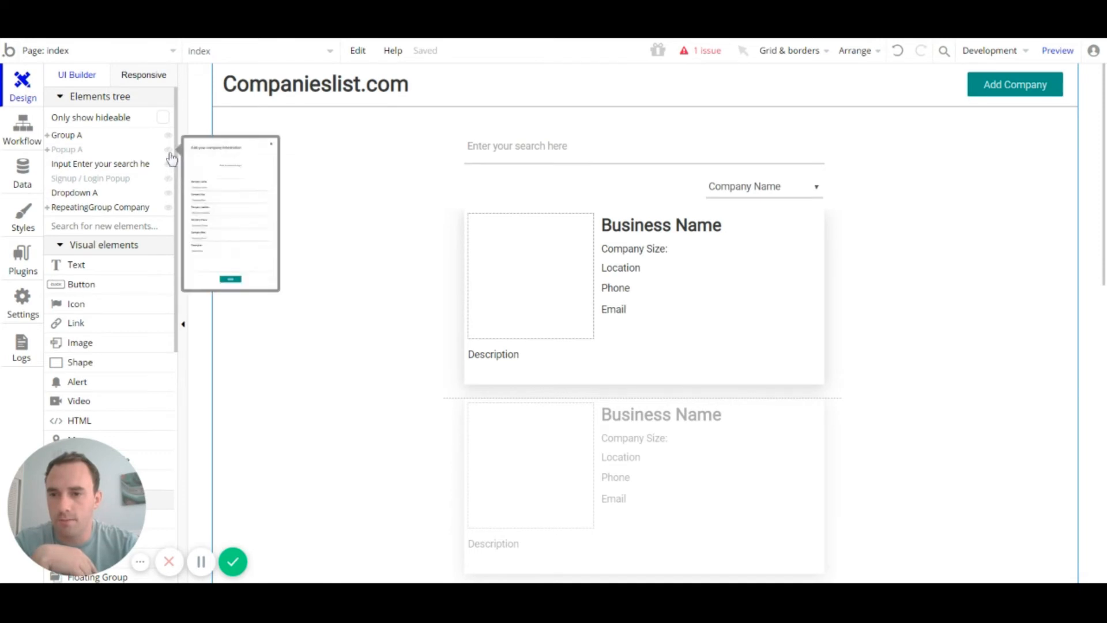
click(170, 152)
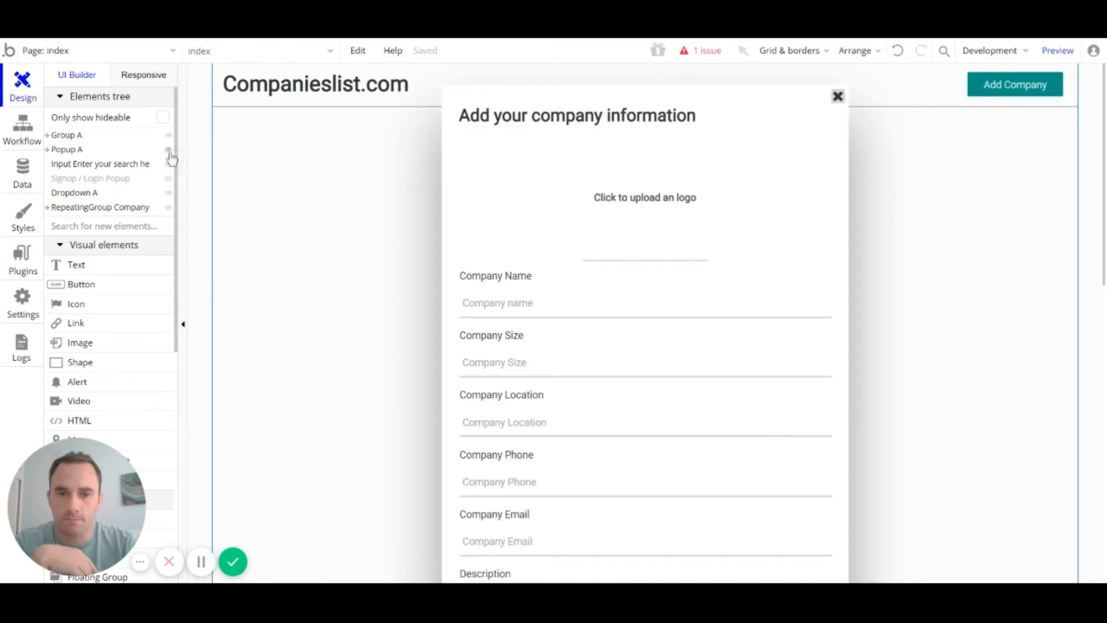
click(840, 100)
double_click(840, 99)
click(434, 291)
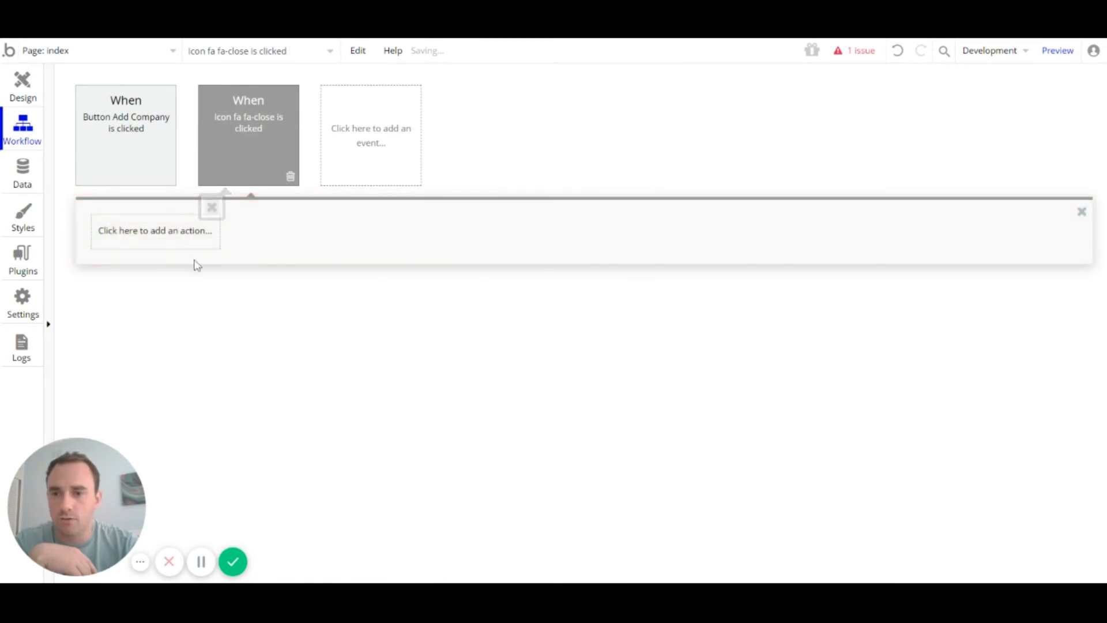
Step: Add a Hide action targeting Popup A to the close icon's workflow
click(155, 237)
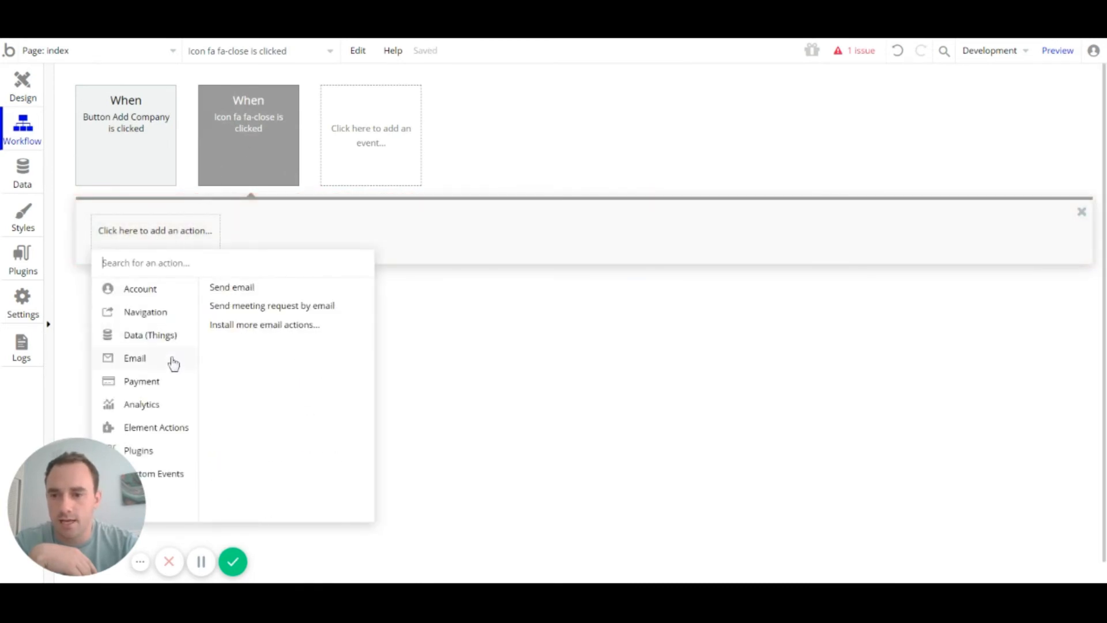
mouse_move(164, 427)
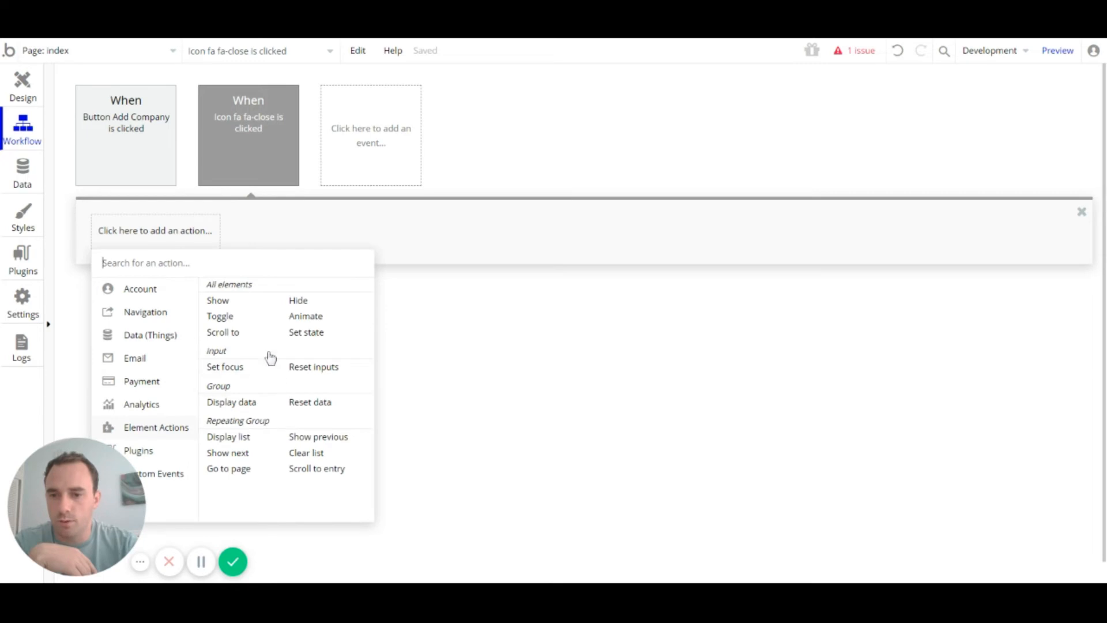
click(299, 301)
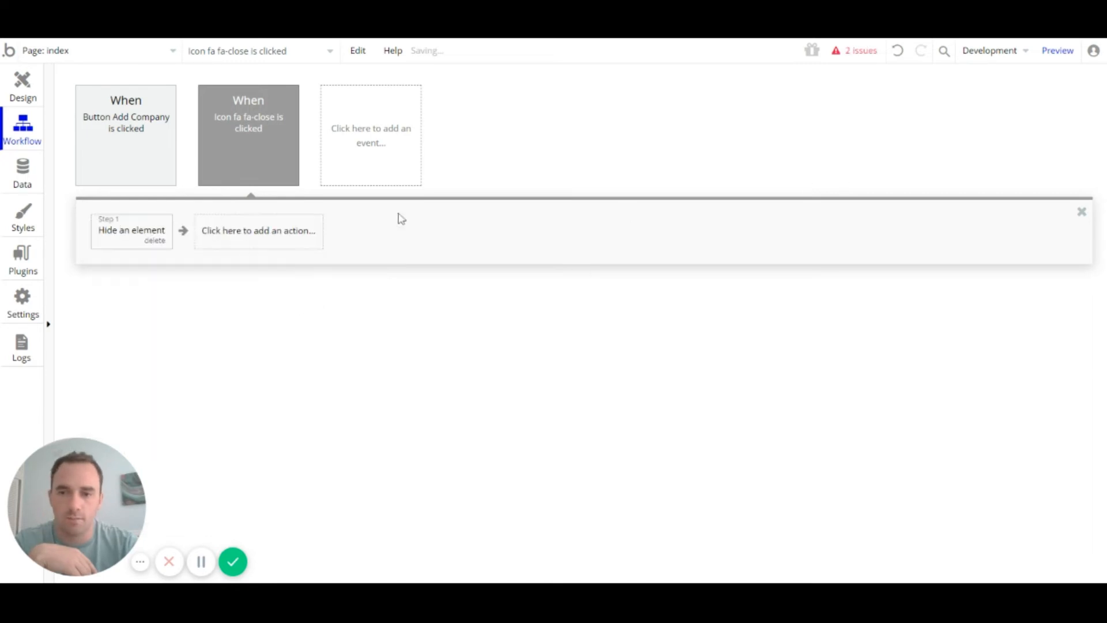
click(153, 237)
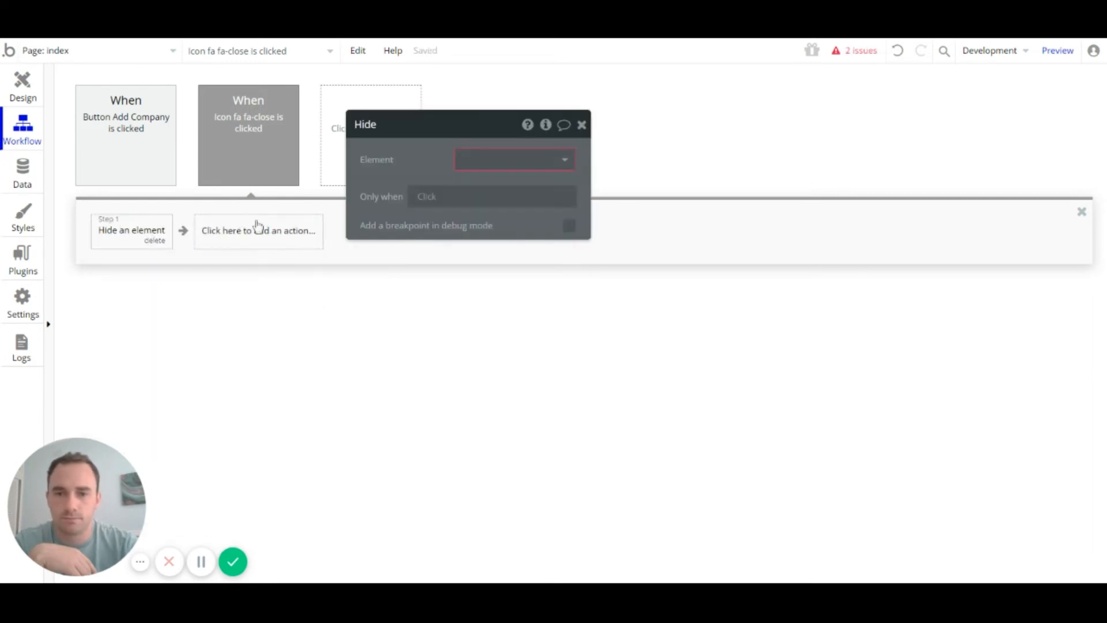
click(535, 155)
click(525, 206)
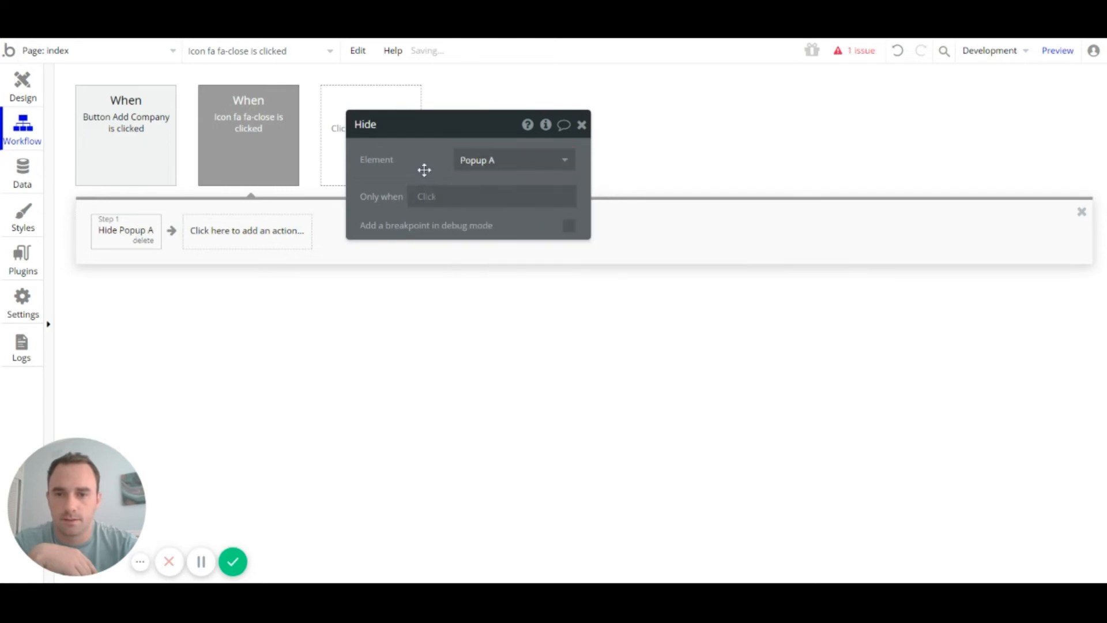
click(22, 89)
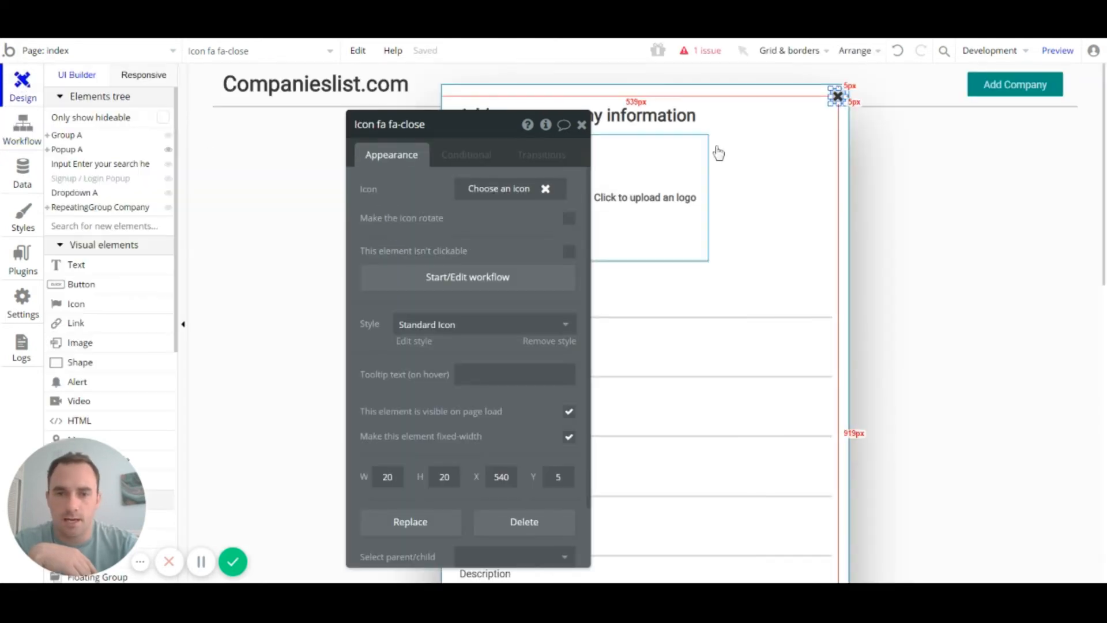
Step: Give the SAVE button's click workflow a 'Create a new thing' action as Step 1
click(581, 124)
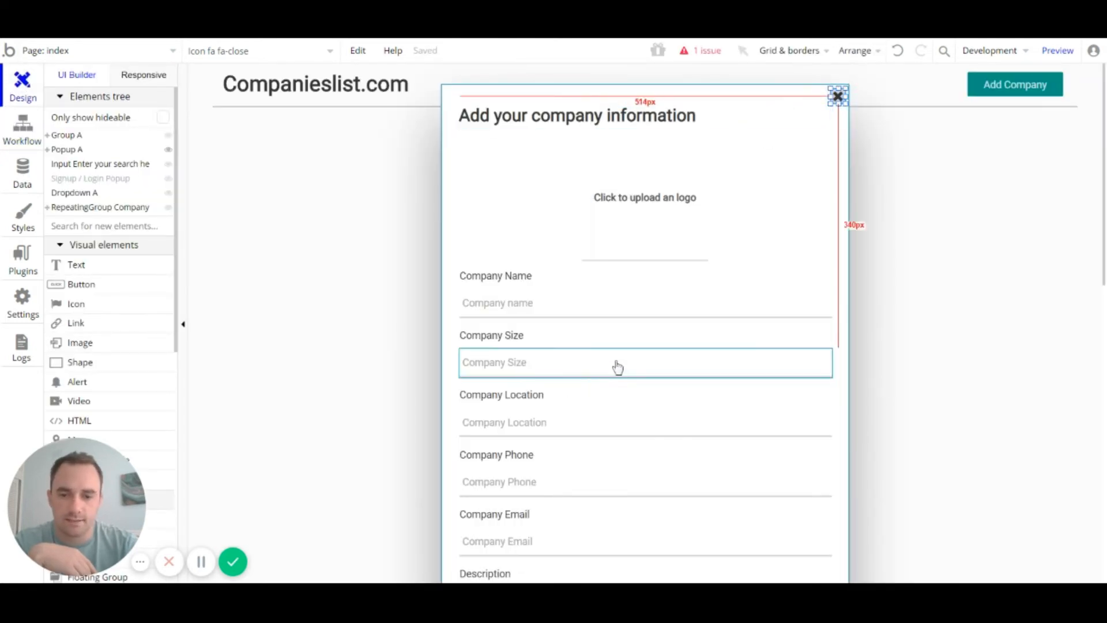
scroll(618, 367, down, 5)
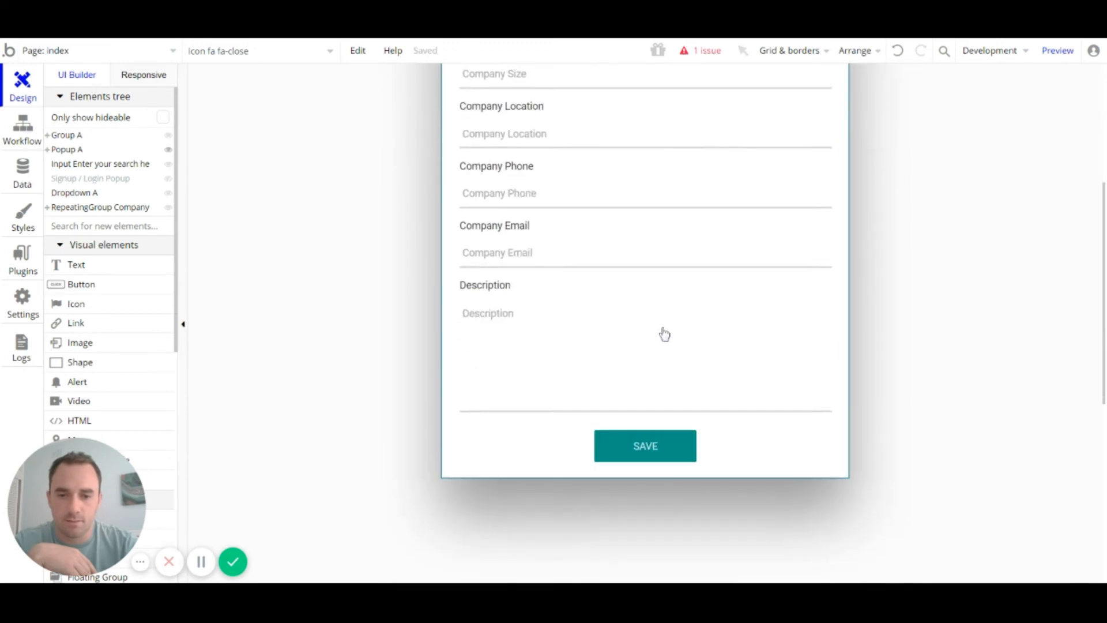
double_click(667, 445)
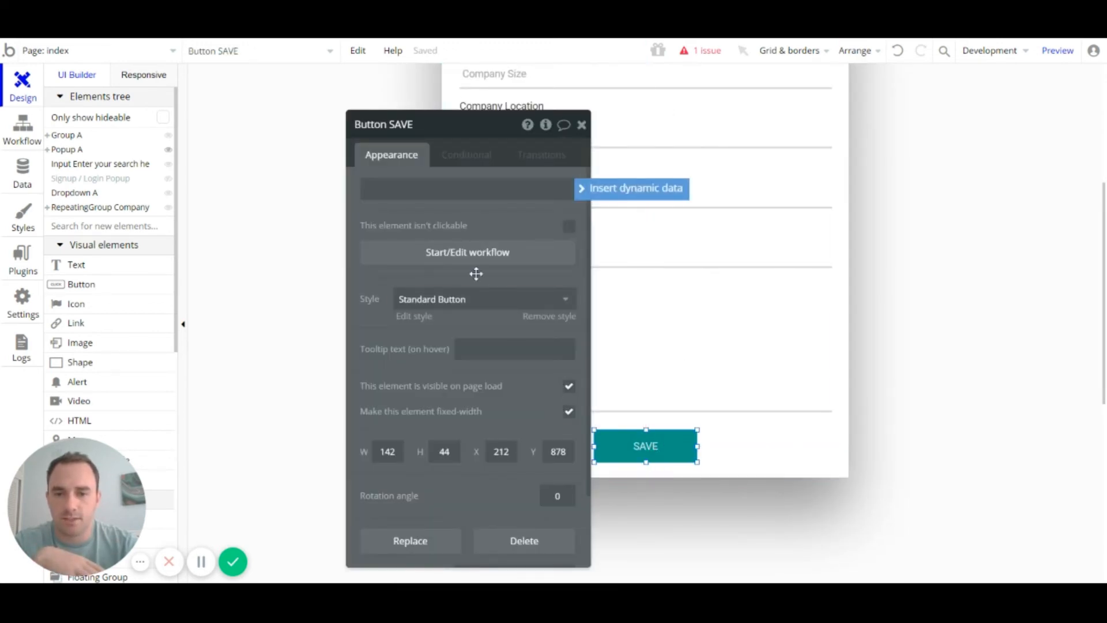
click(467, 253)
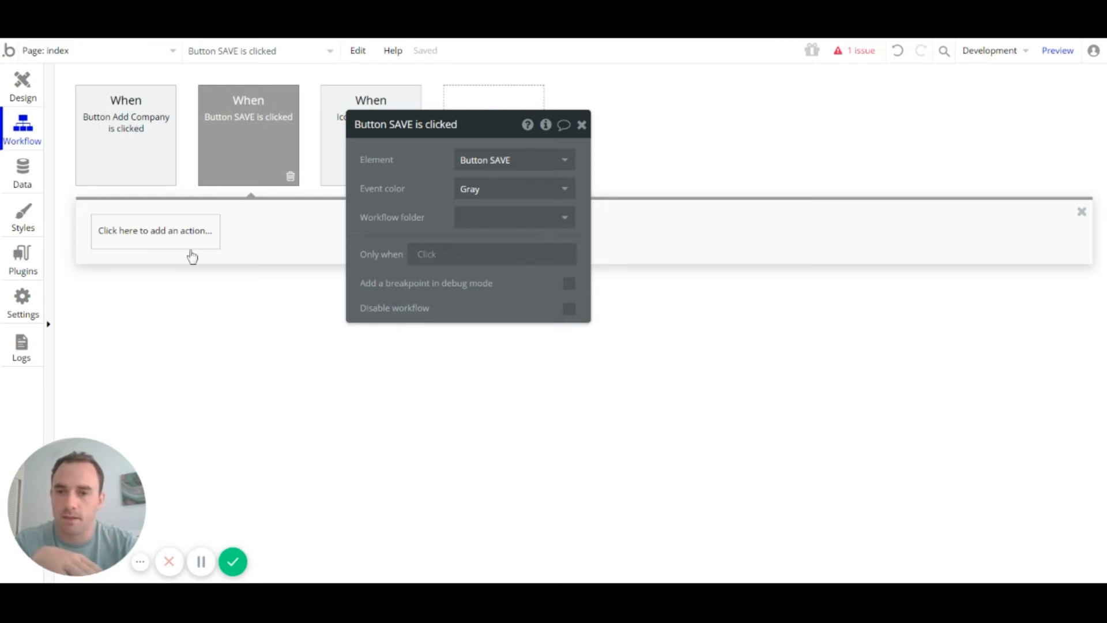
click(178, 243)
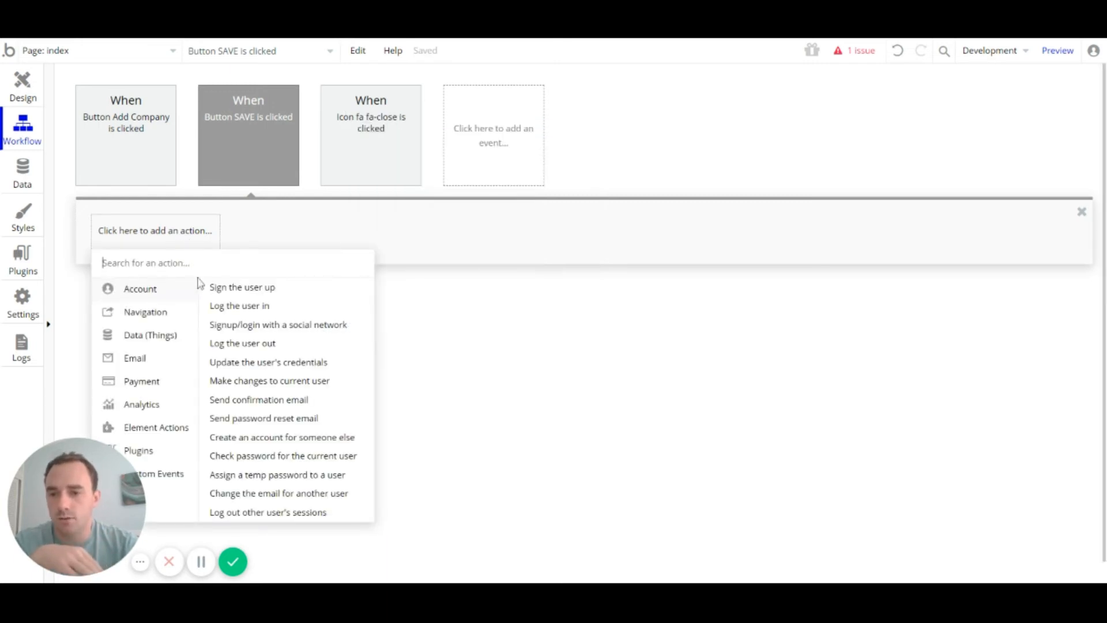
mouse_move(184, 337)
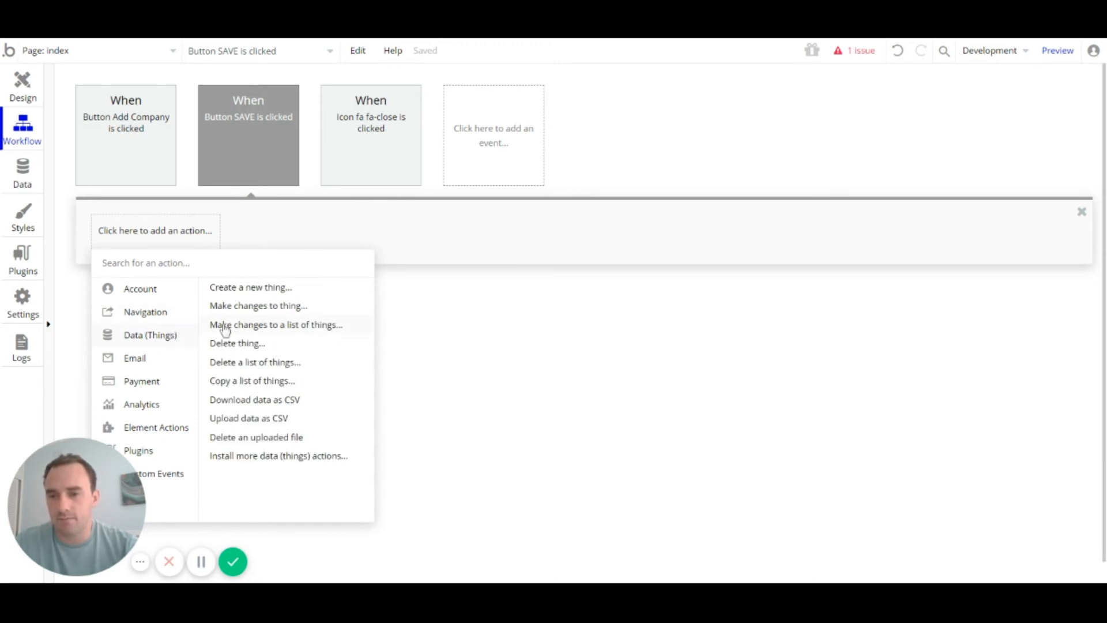
click(292, 293)
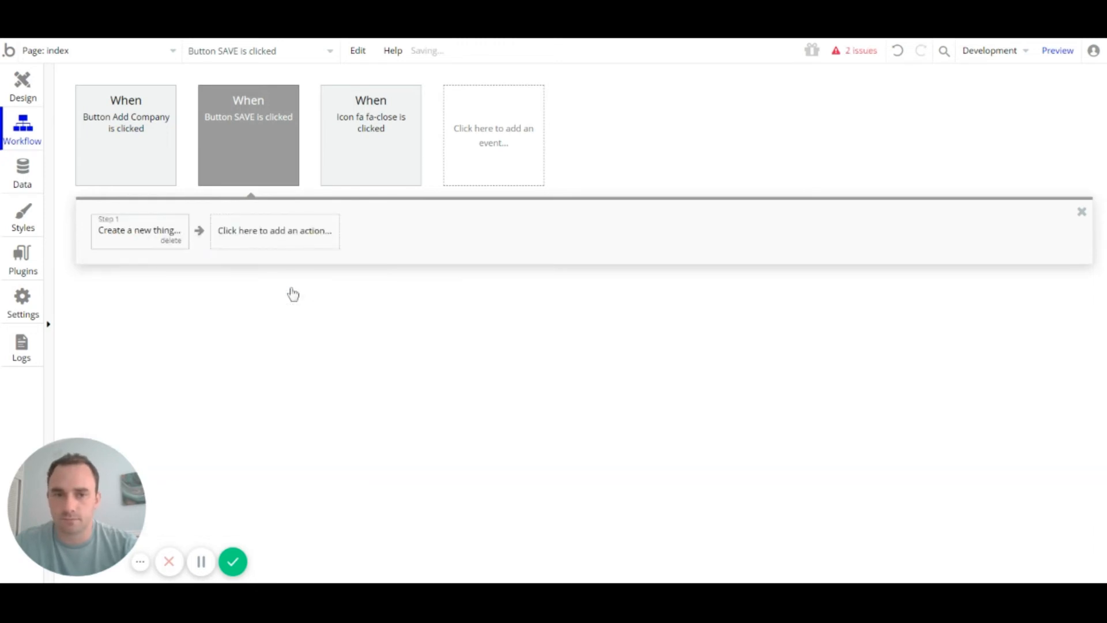
Step: Set the create step's data type to Company and add all its fields
click(158, 232)
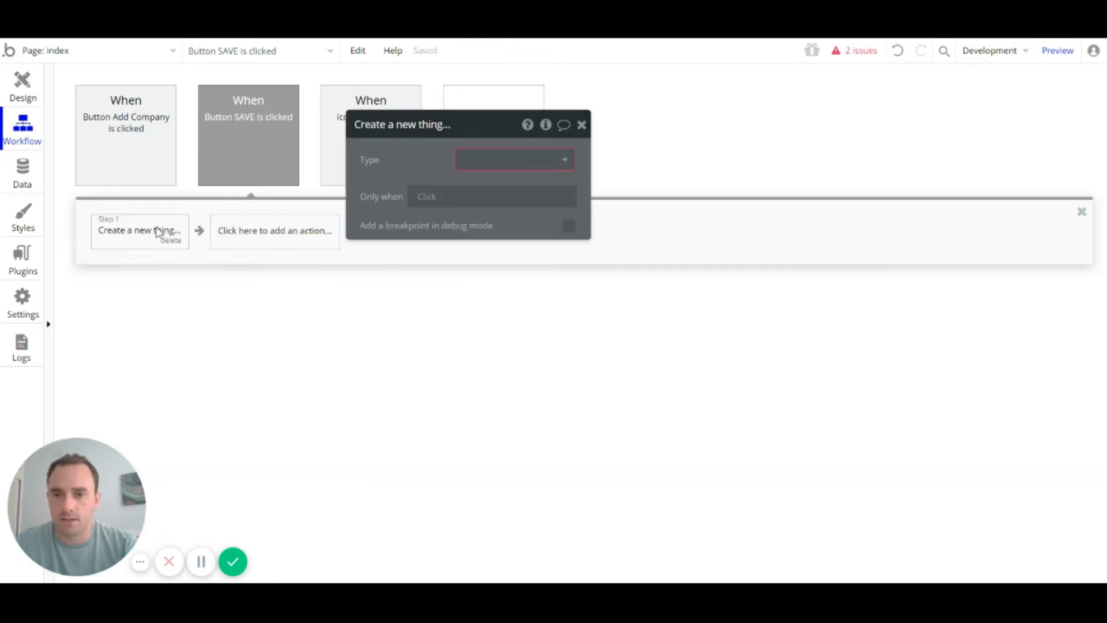
drag(509, 131, 527, 98)
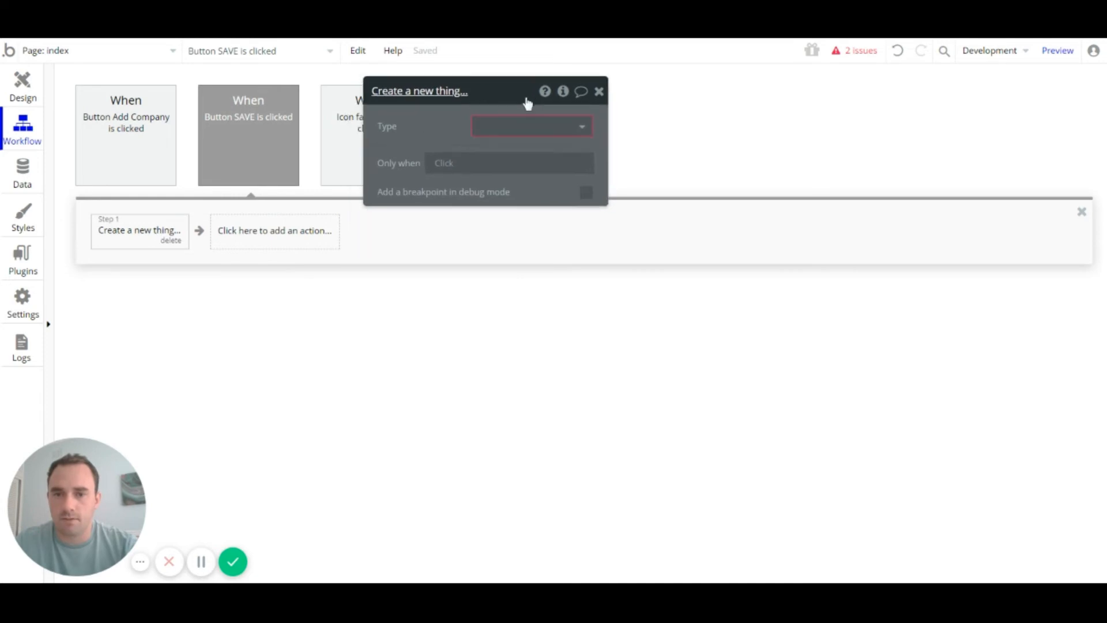
click(576, 134)
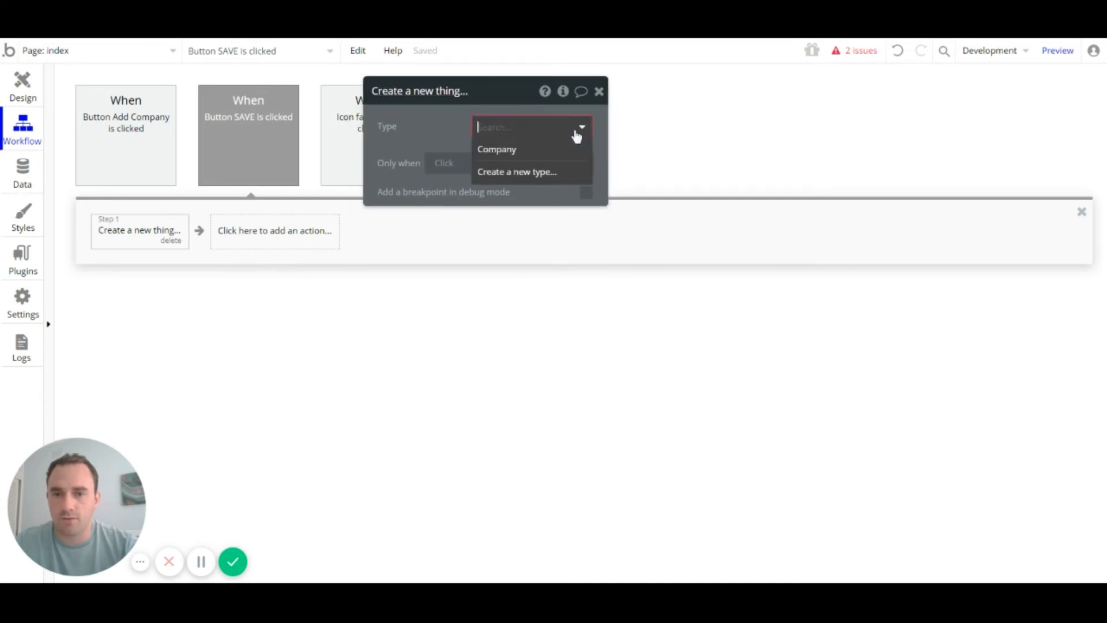
click(504, 151)
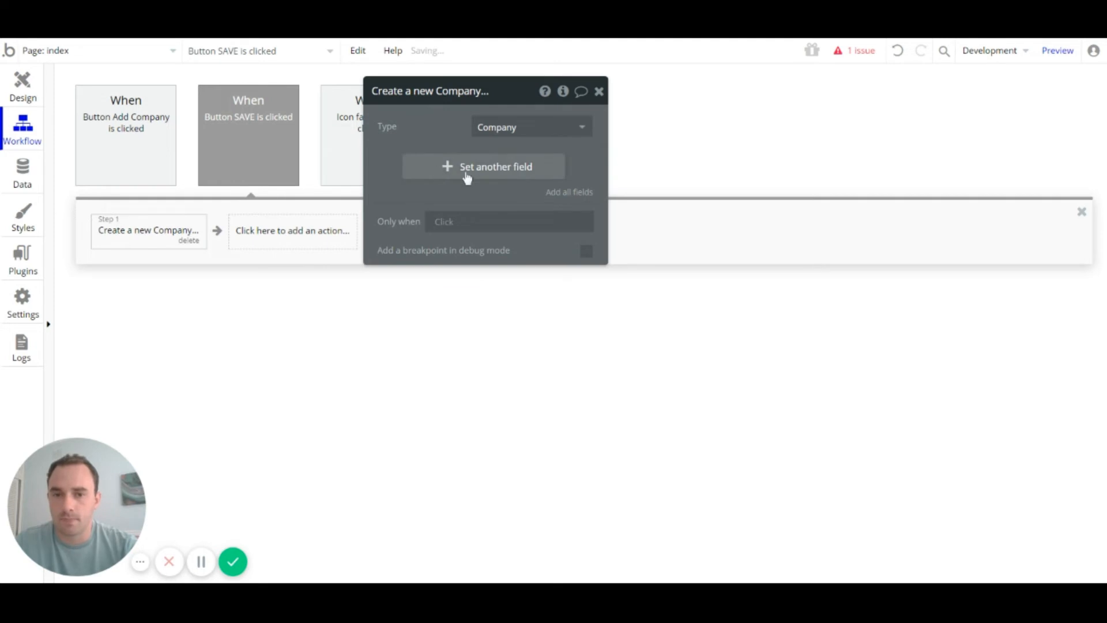
click(578, 200)
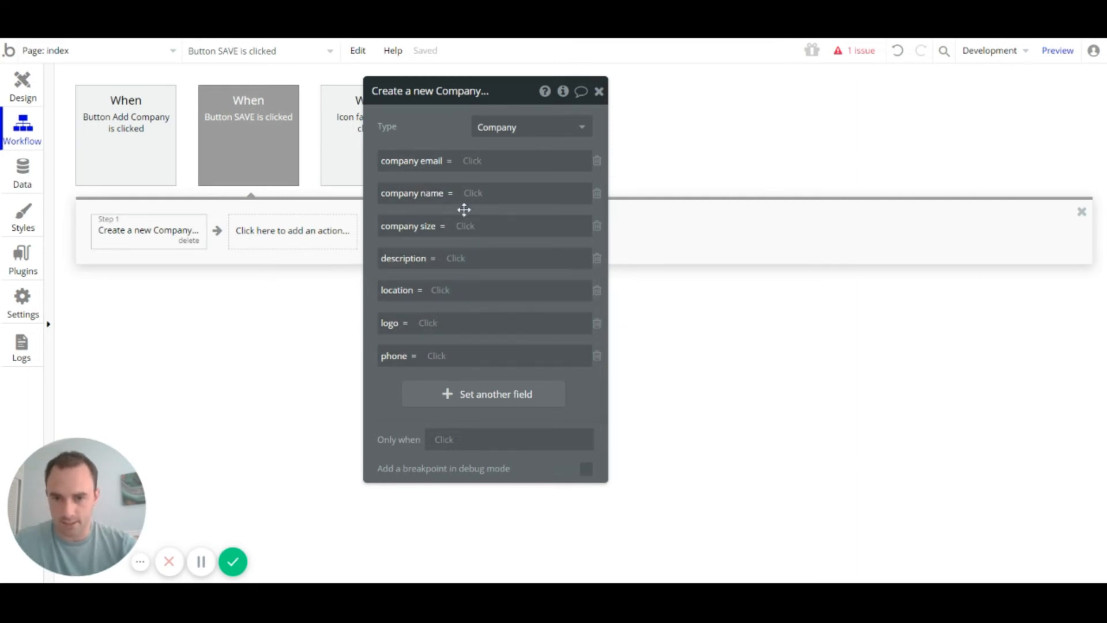
Step: Map company email, name and size to the Input Company Email, name and Size values
click(476, 167)
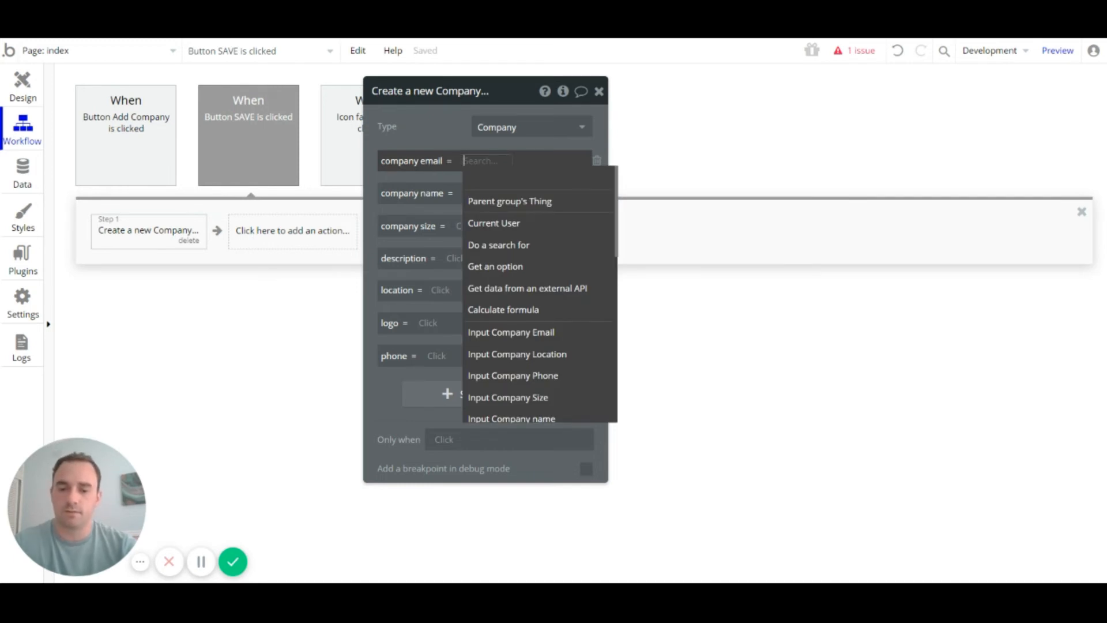
text(input)
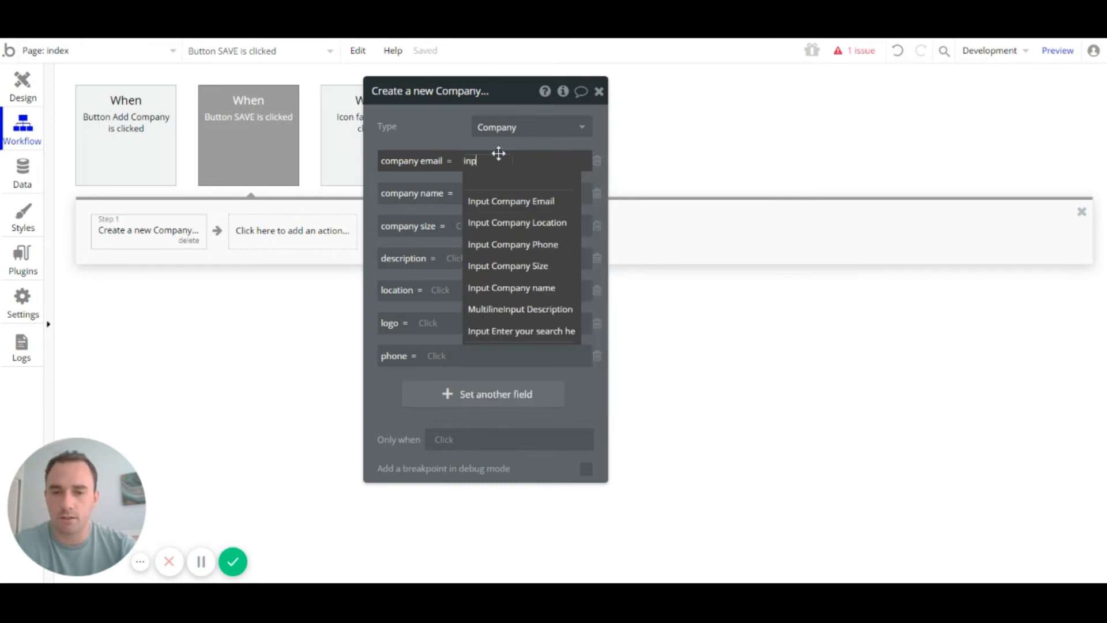
click(528, 203)
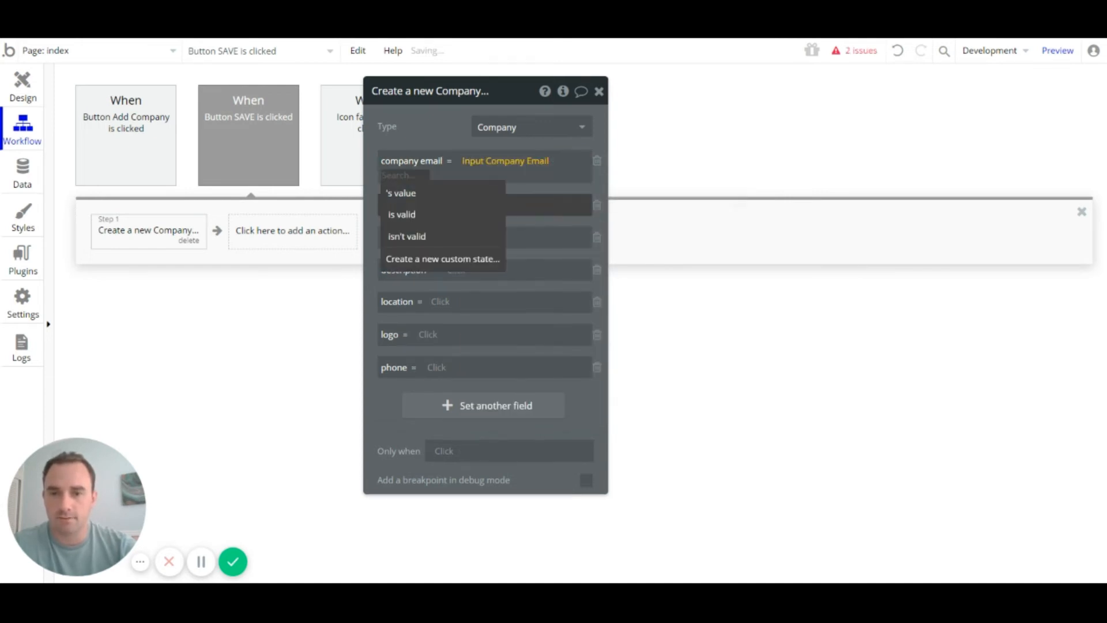
click(478, 199)
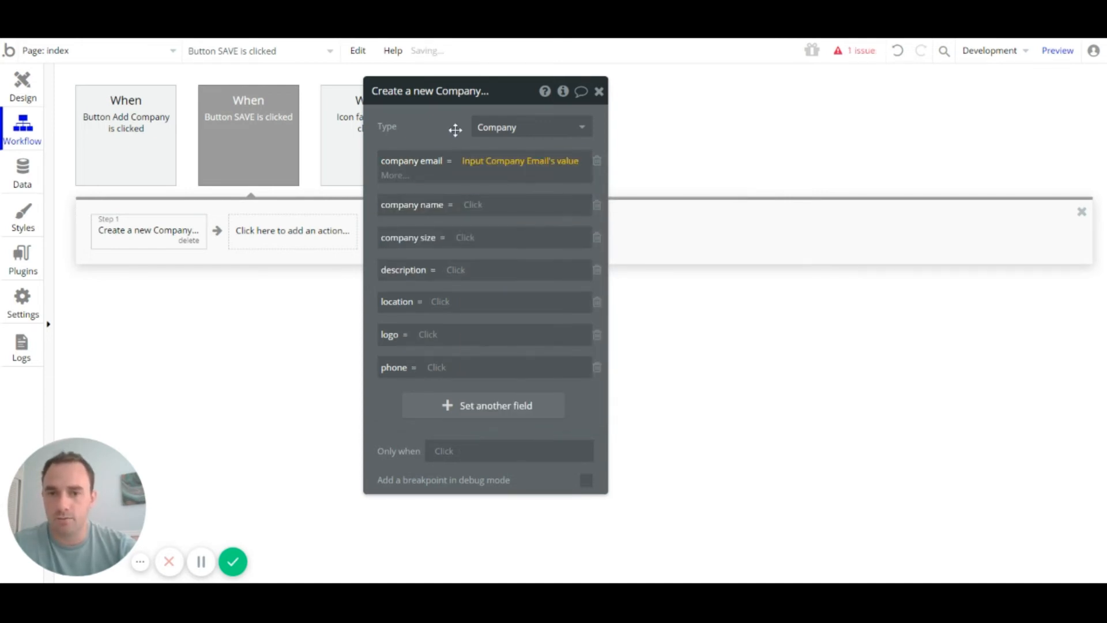
click(475, 200)
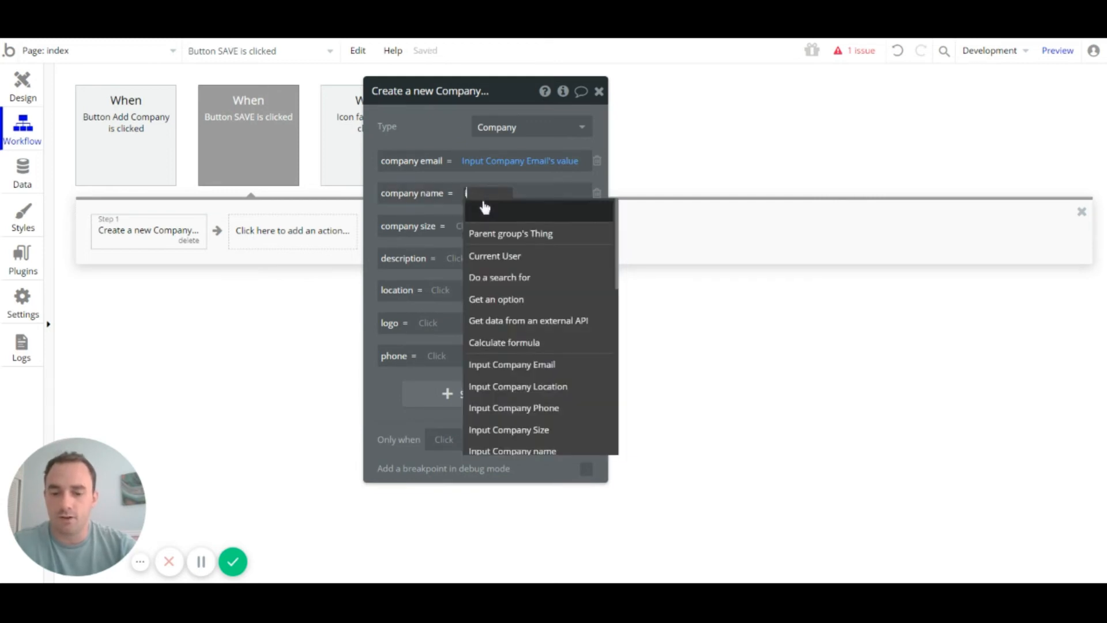
text(Inpu)
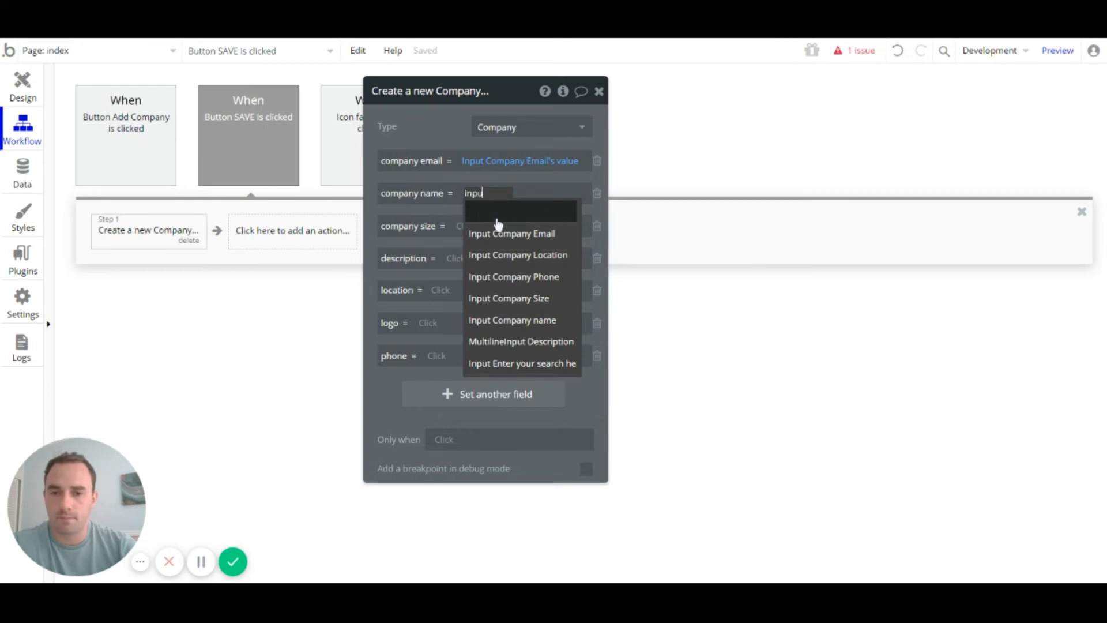
click(546, 320)
click(448, 237)
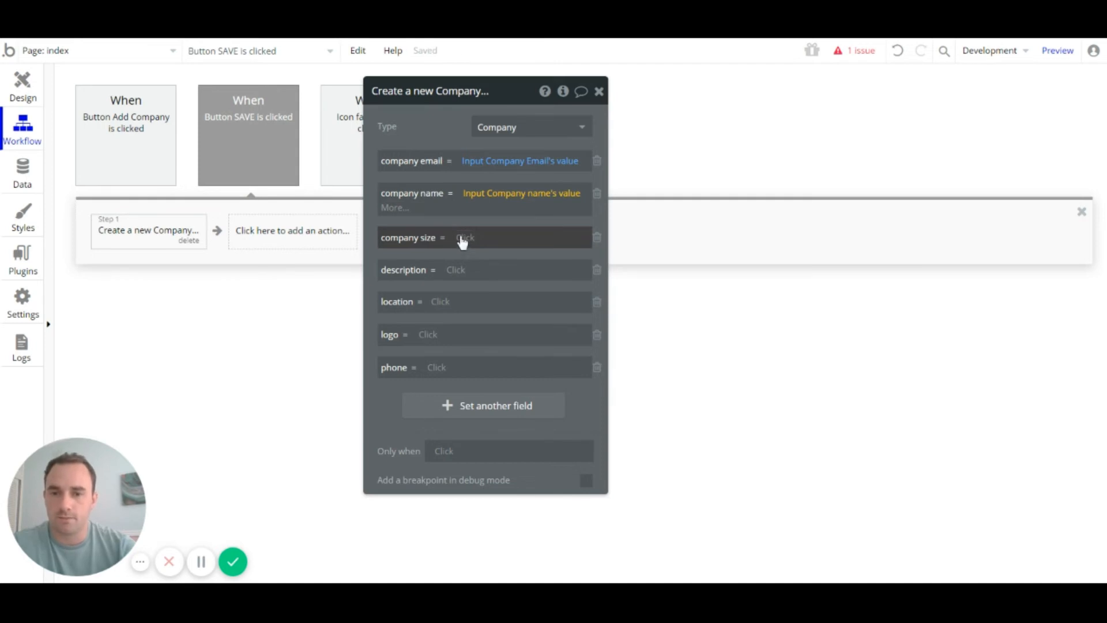
click(464, 240)
text(in)
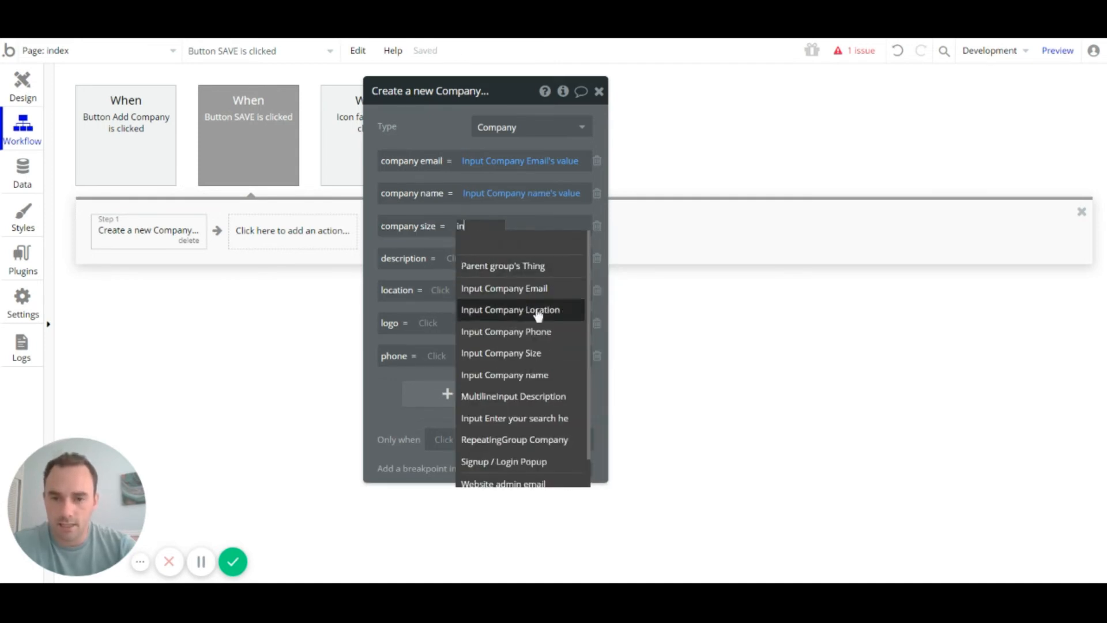
click(549, 353)
click(565, 251)
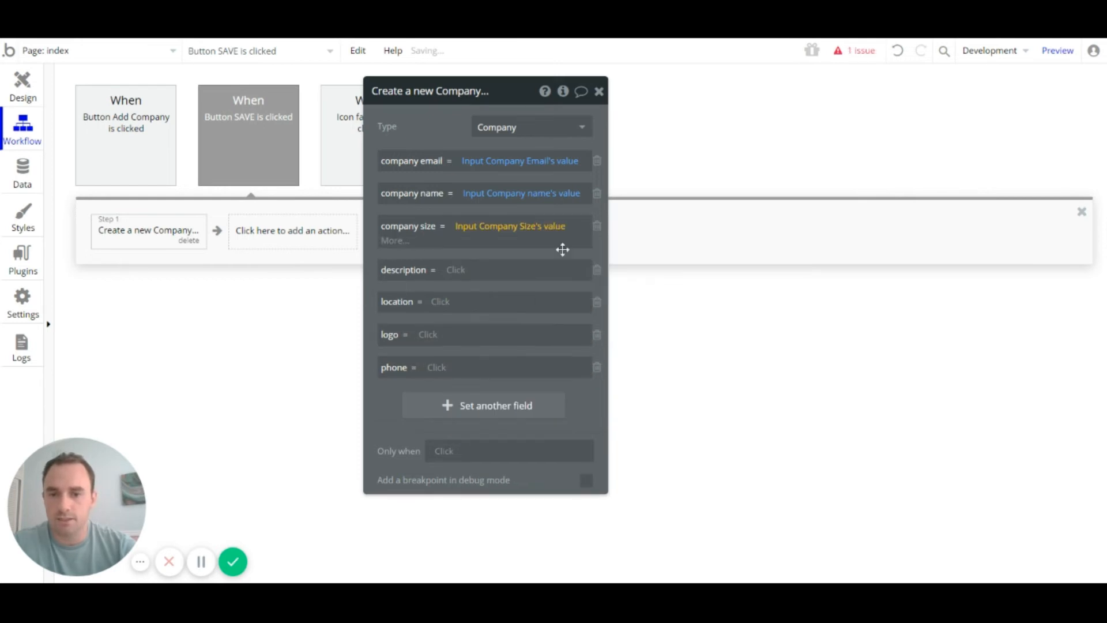
Step: Map description to MultilineInput Description's value and location to Input Company Location's value
click(458, 277)
text(des)
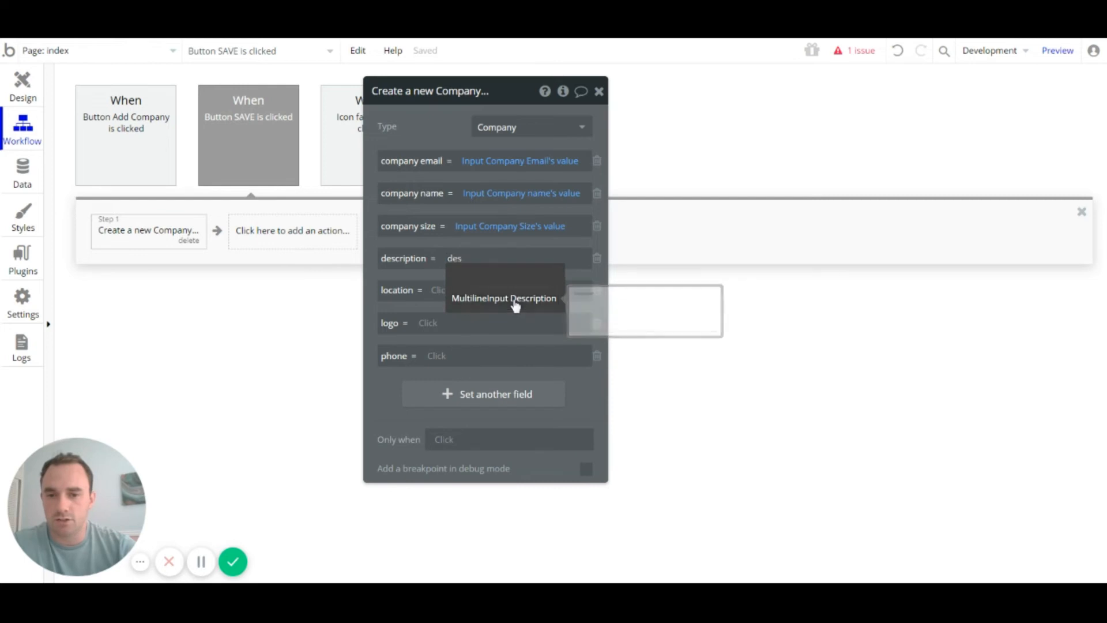
click(515, 306)
click(433, 292)
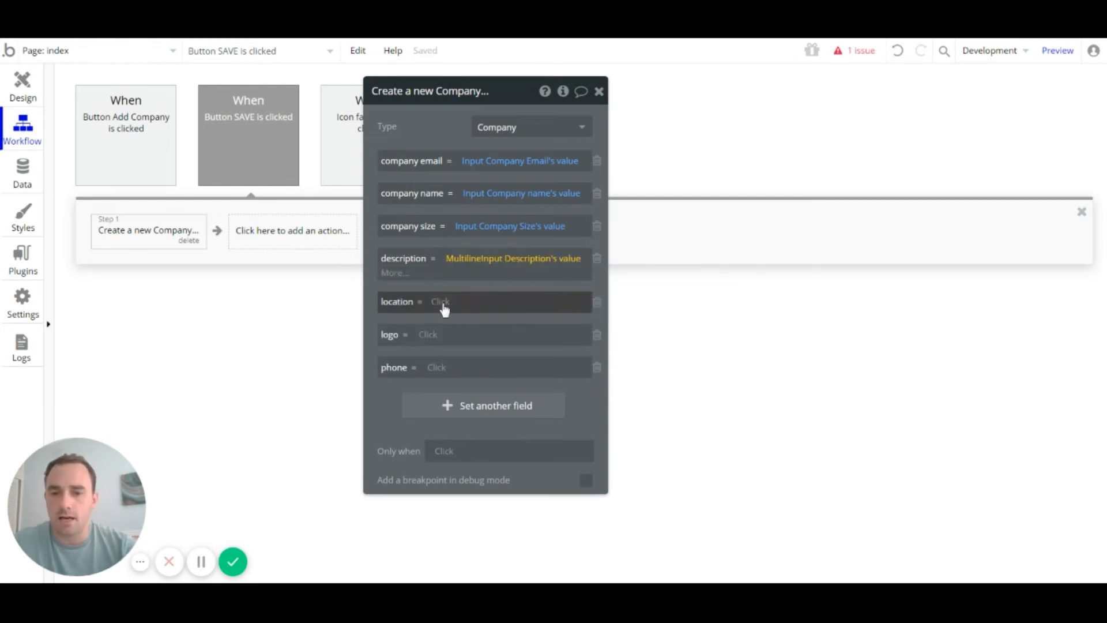
click(445, 305)
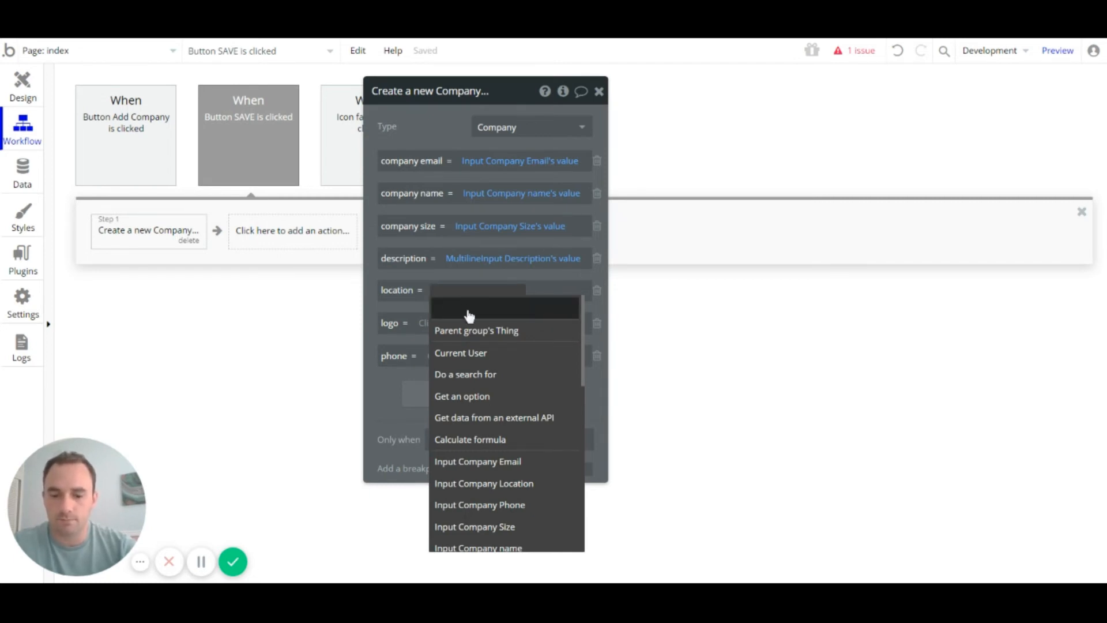
text(inp)
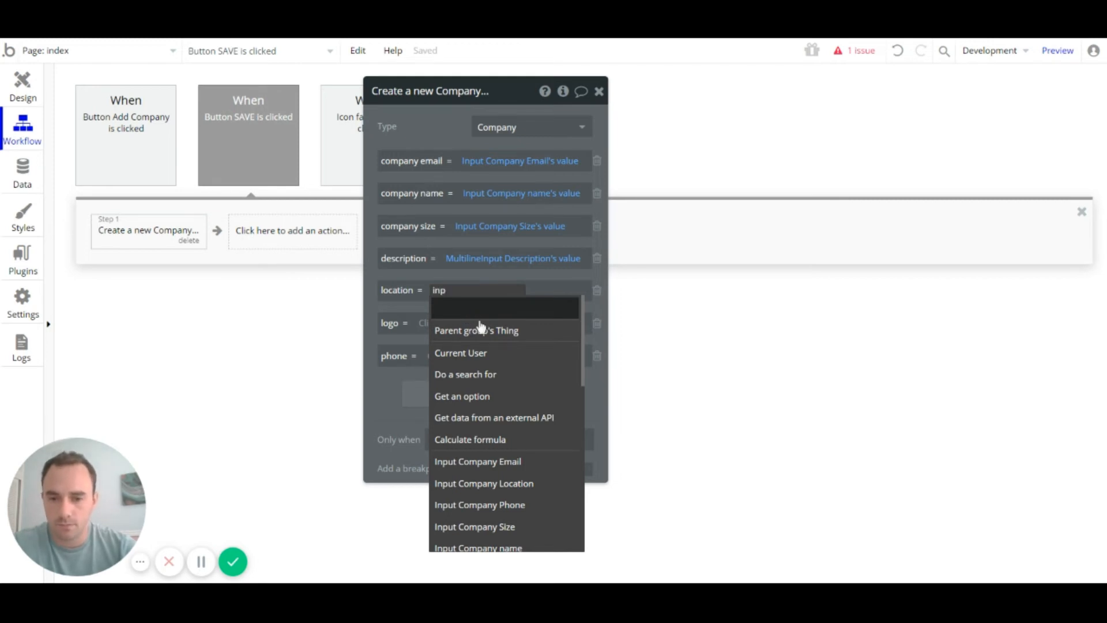
scroll(554, 415, down, 1)
click(551, 418)
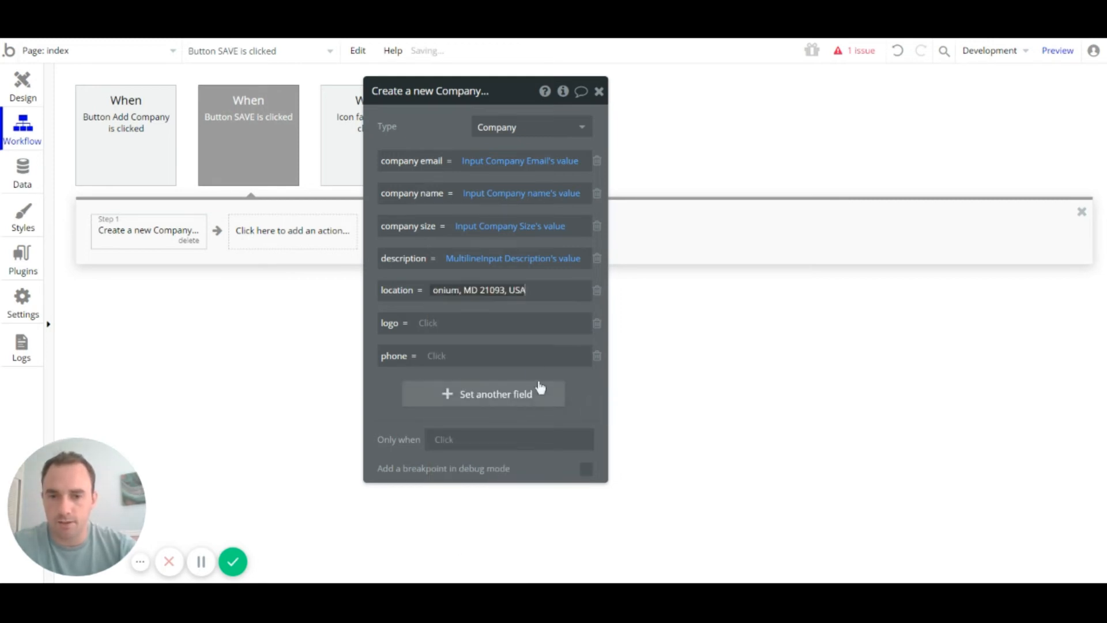
click(530, 322)
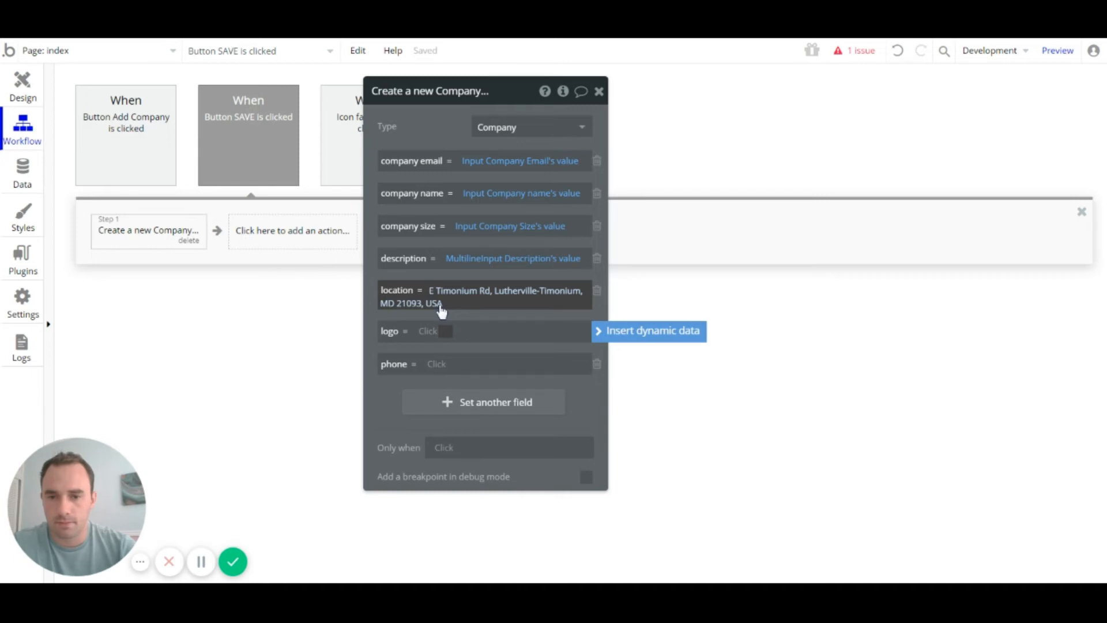
click(442, 311)
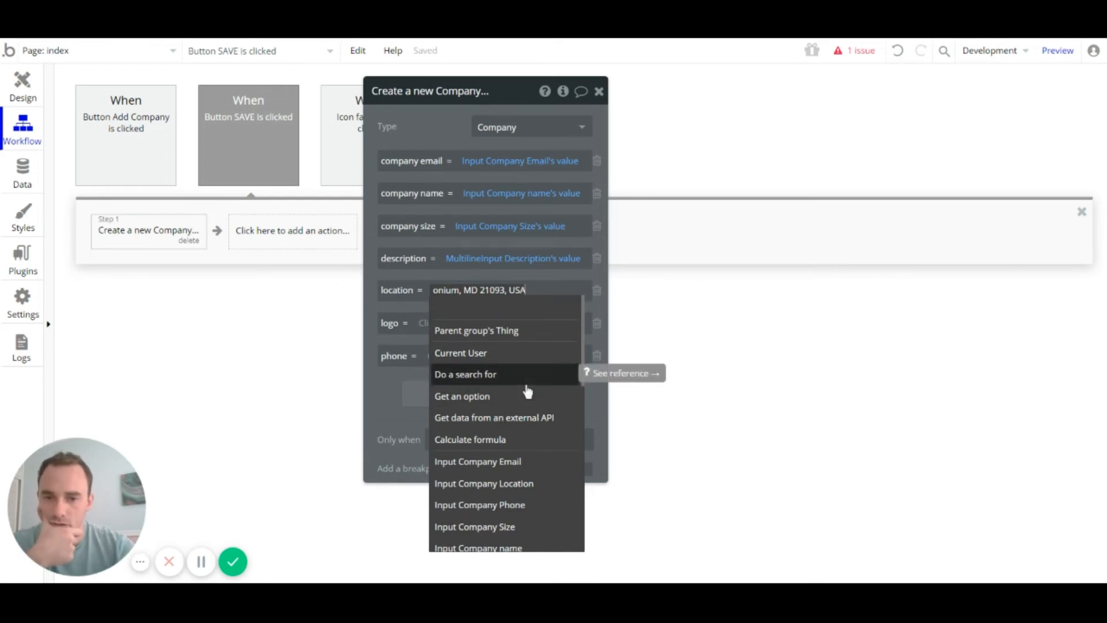
scroll(527, 392, down, 3)
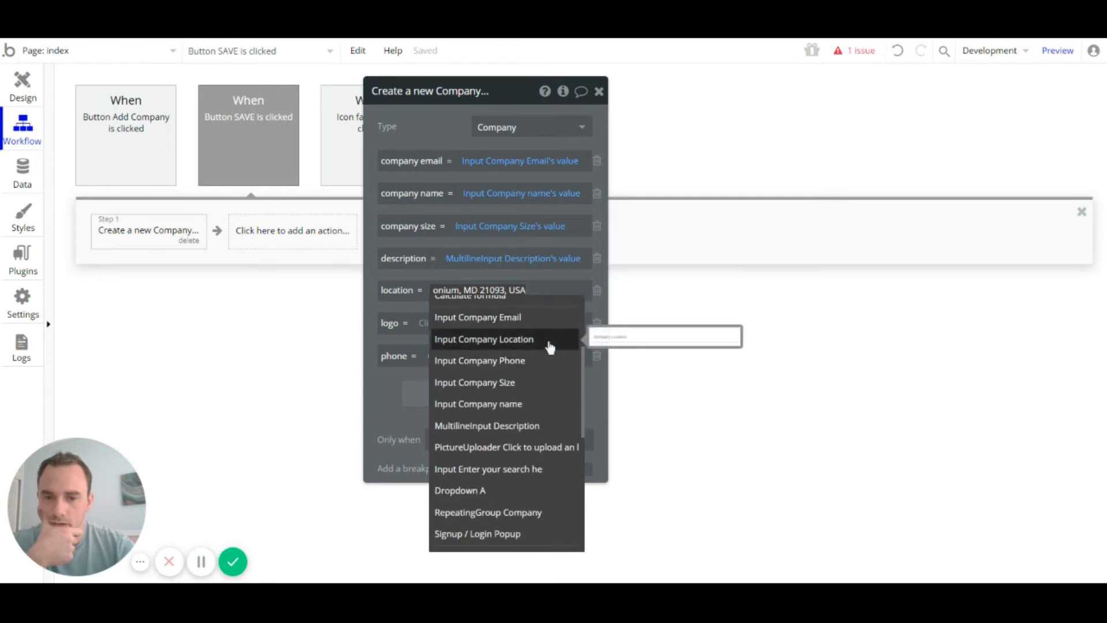
click(549, 340)
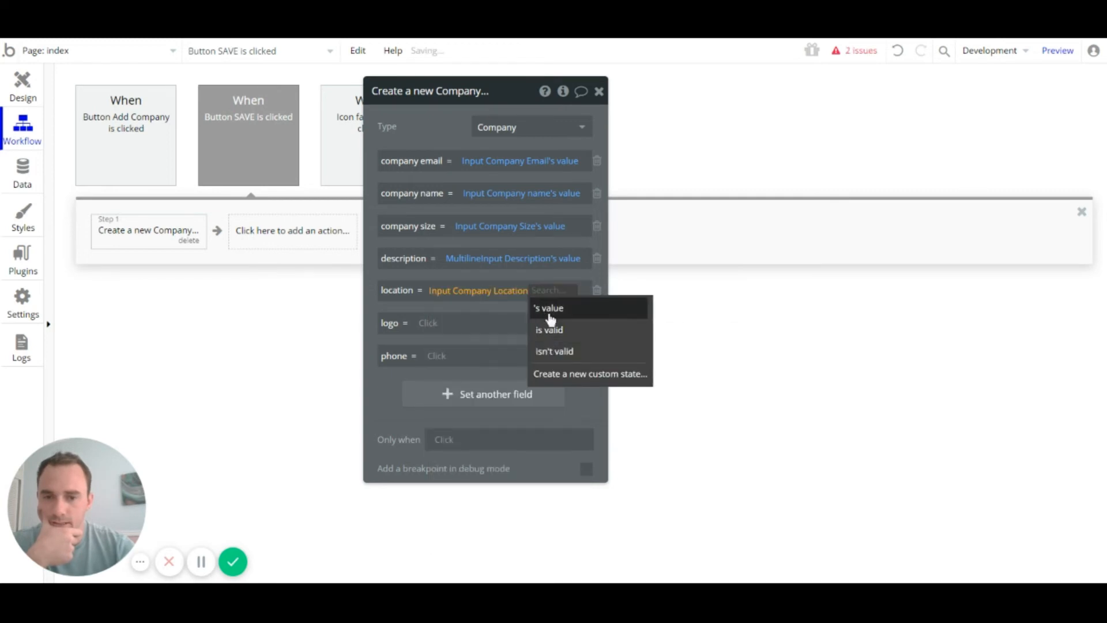
click(548, 308)
click(541, 326)
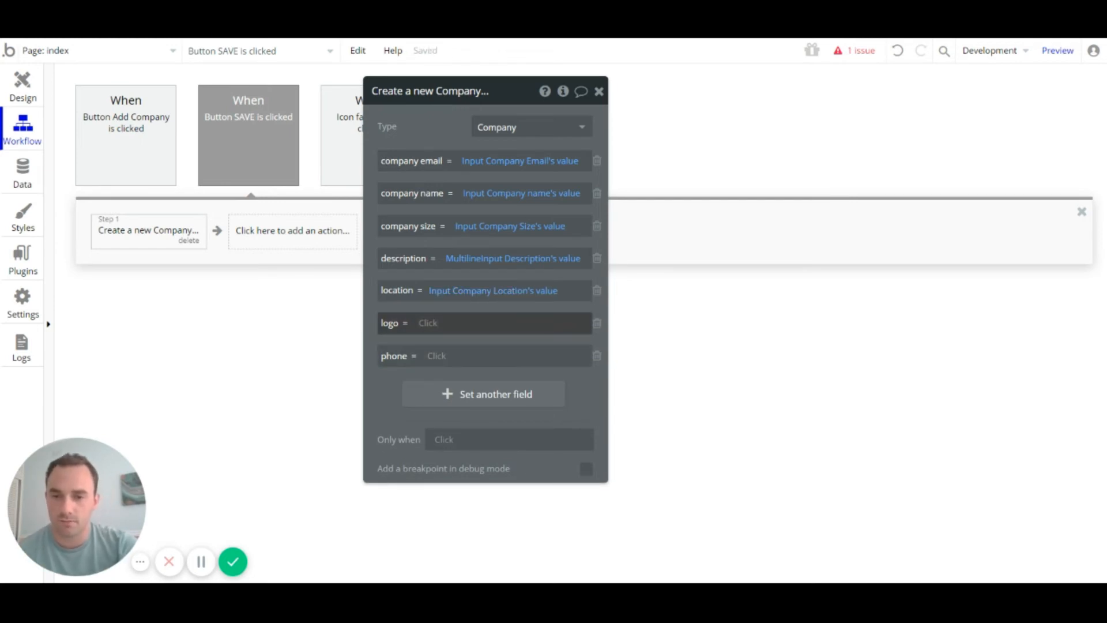
Step: Set logo to the PictureUploader's value and phone to Input Company Phone's value
click(431, 329)
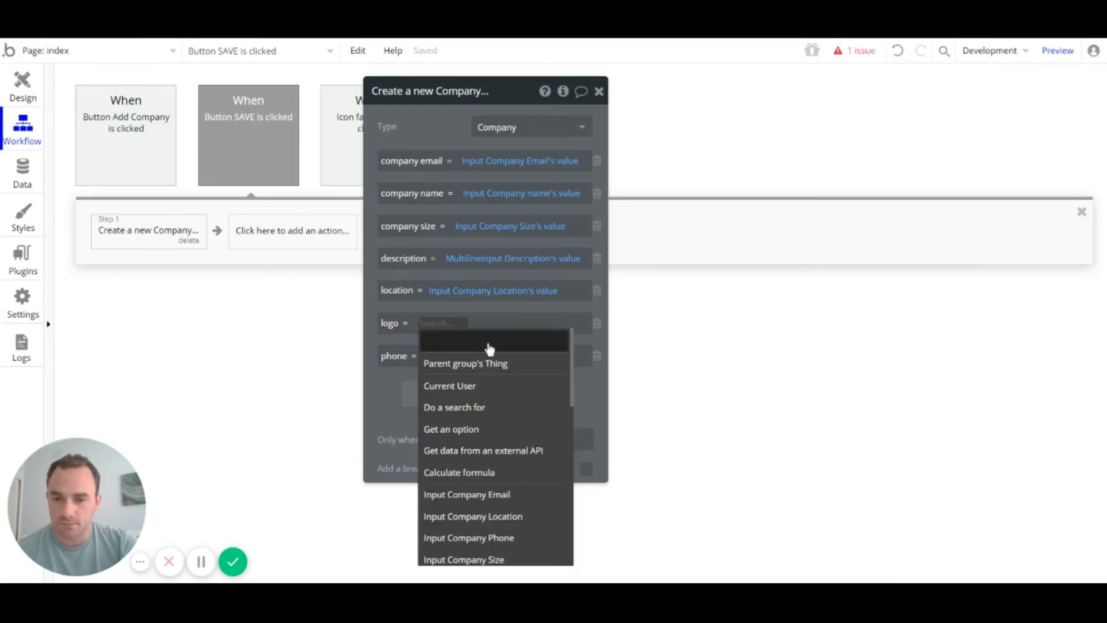
text(i)
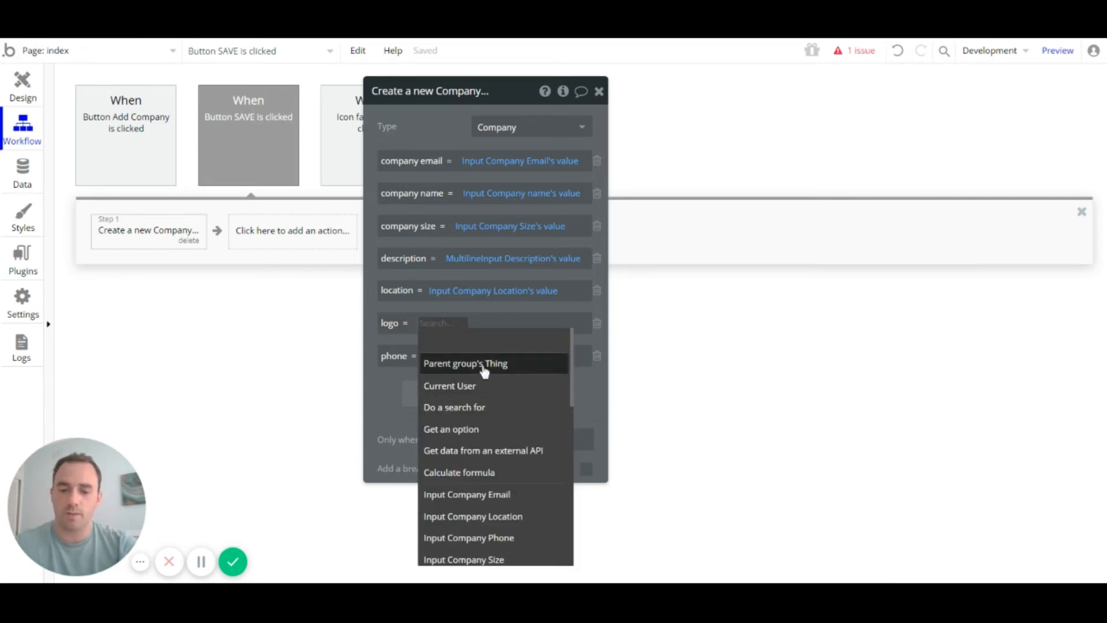
text(m)
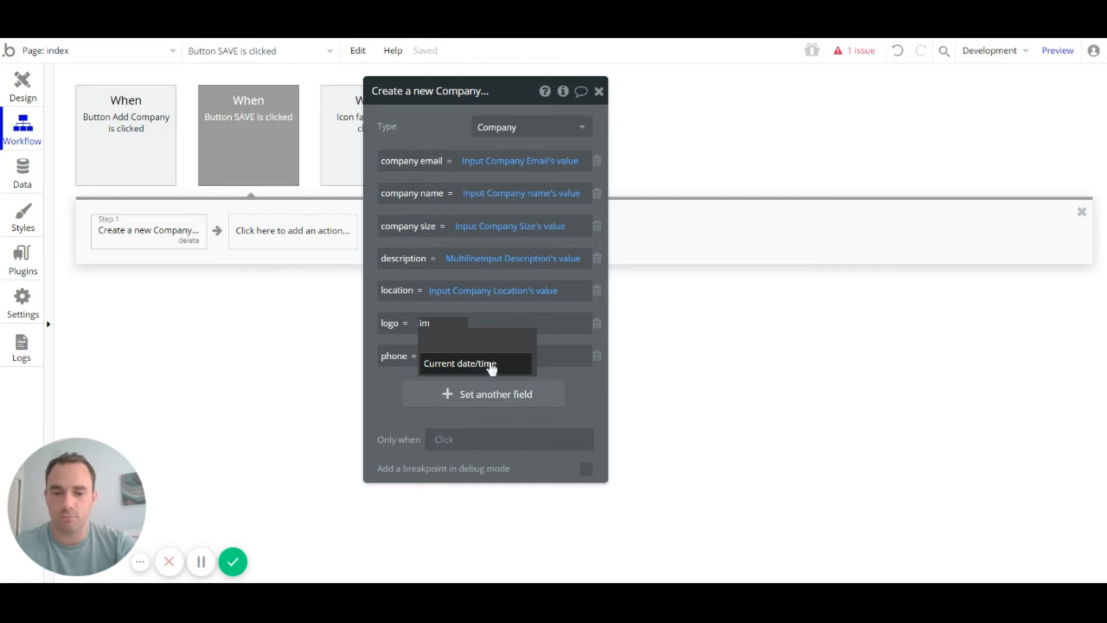
key(BackSpace)
key(BackSpace)
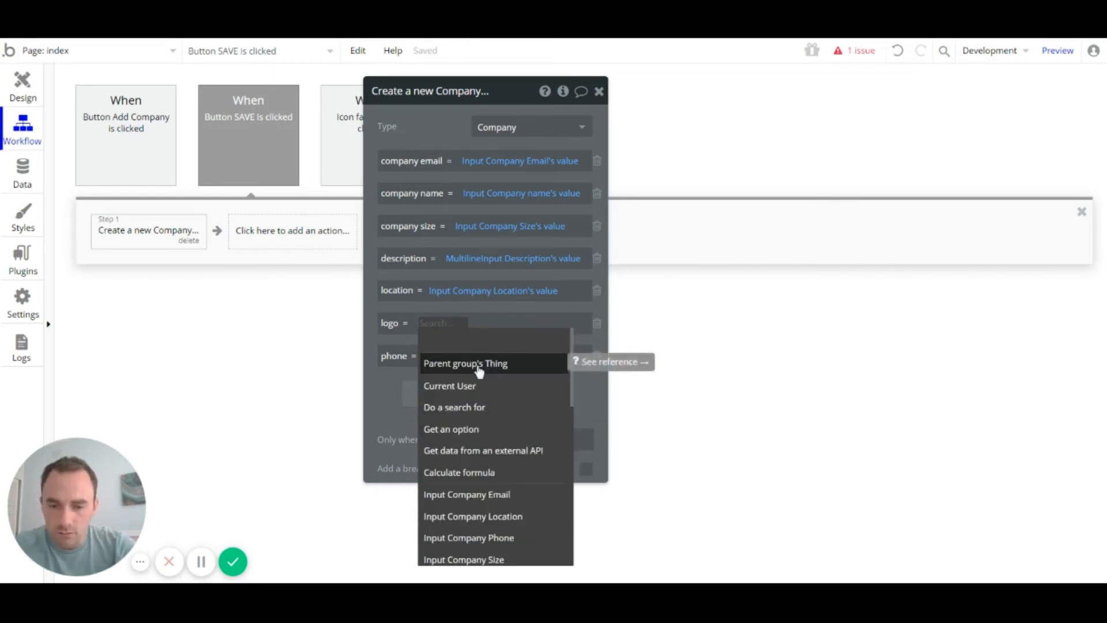
scroll(511, 413, down, 5)
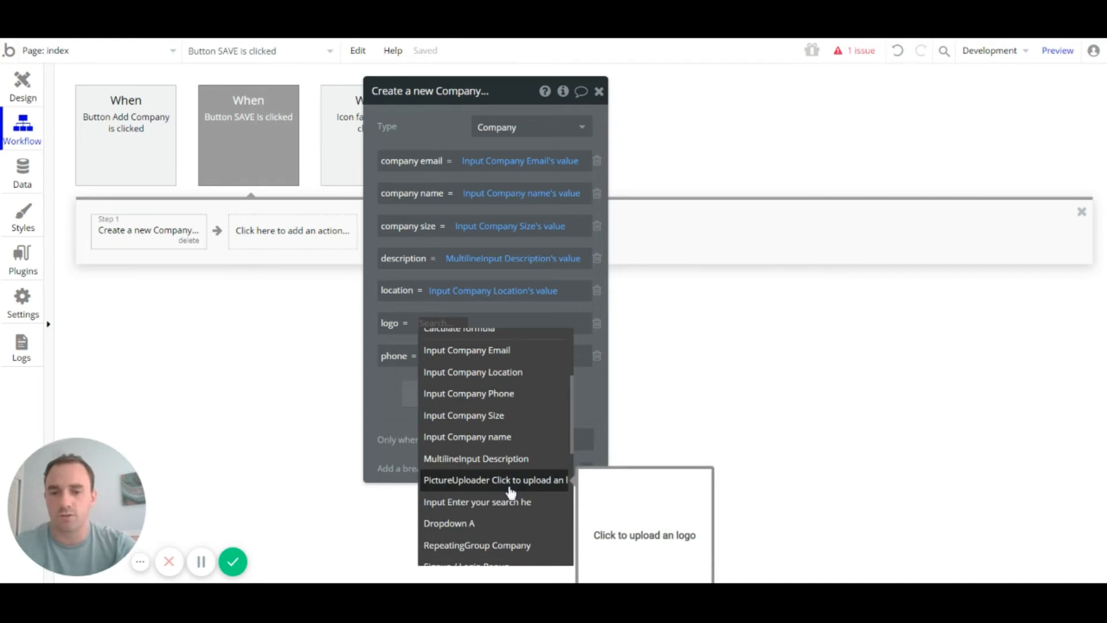
click(492, 485)
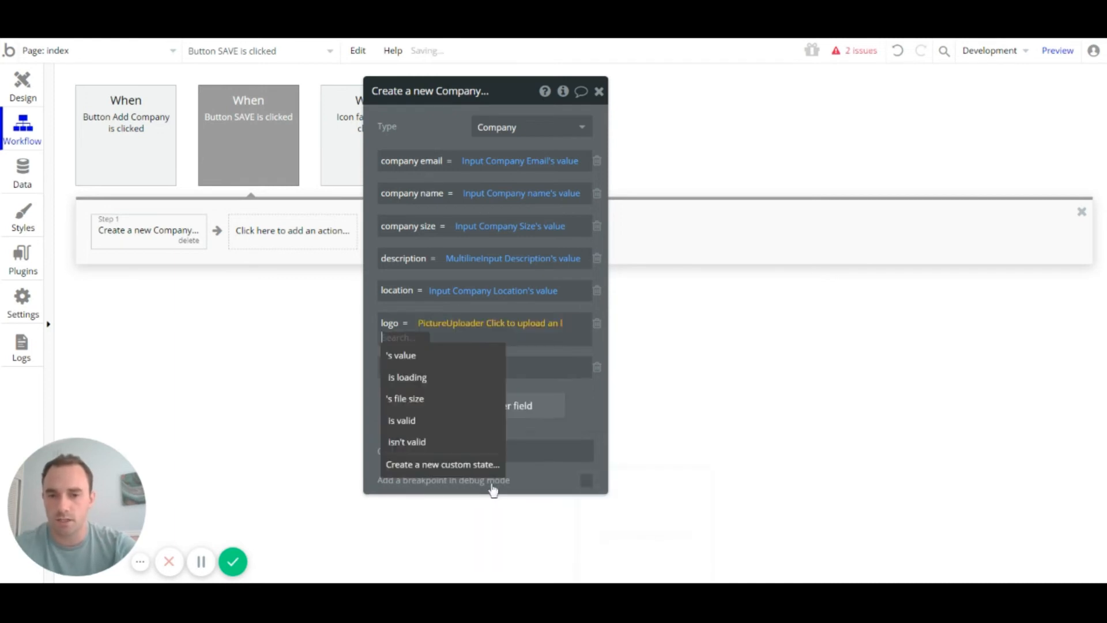
click(448, 358)
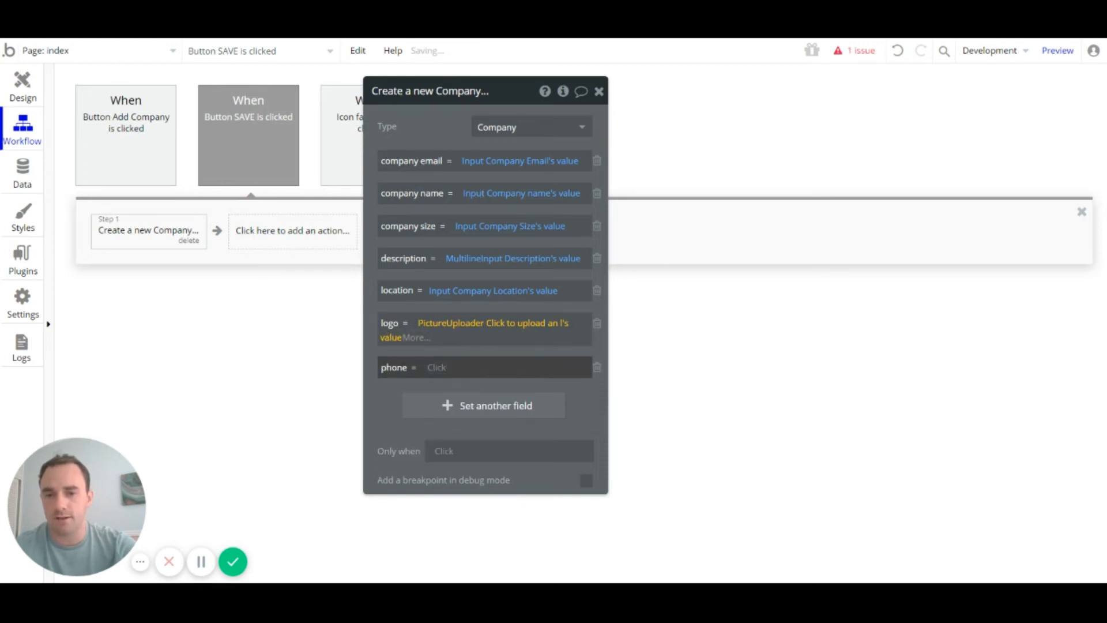
click(437, 368)
text(ph)
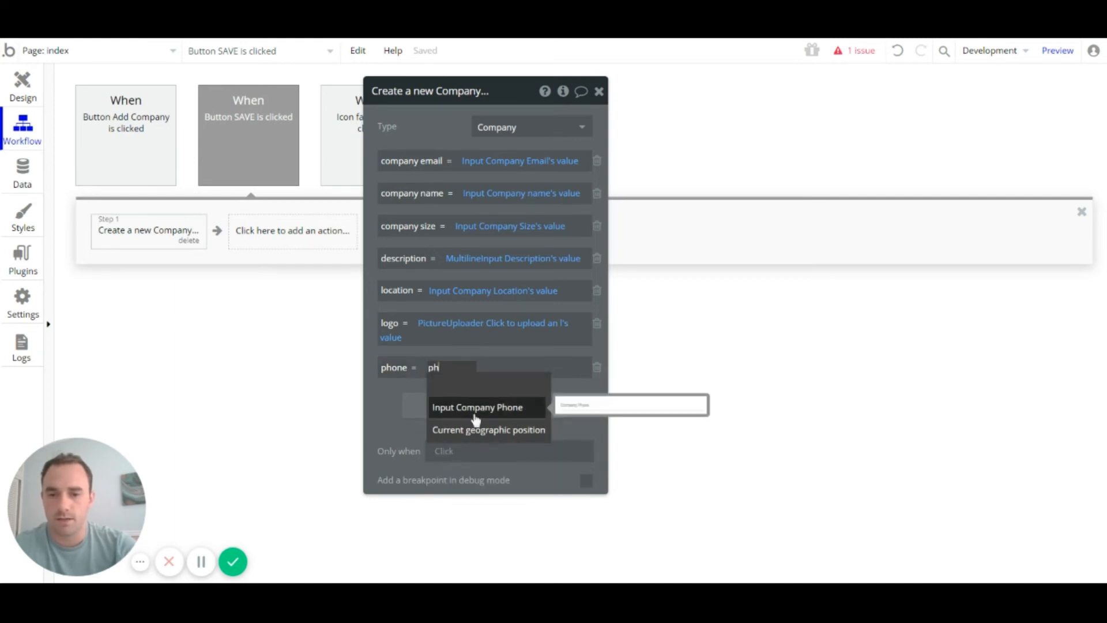
click(474, 413)
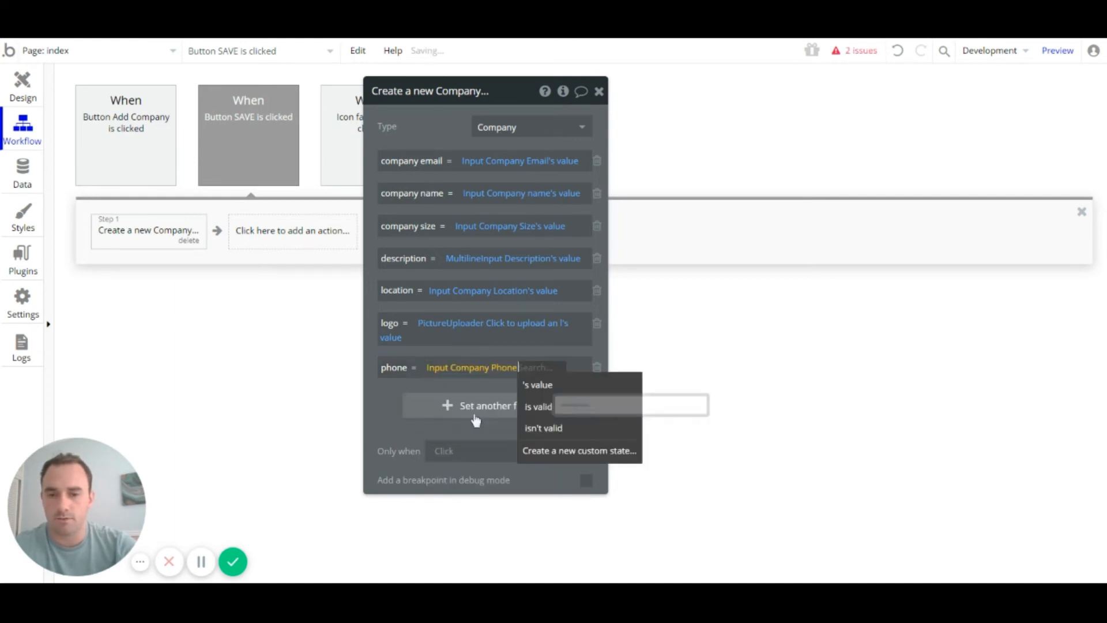
click(552, 386)
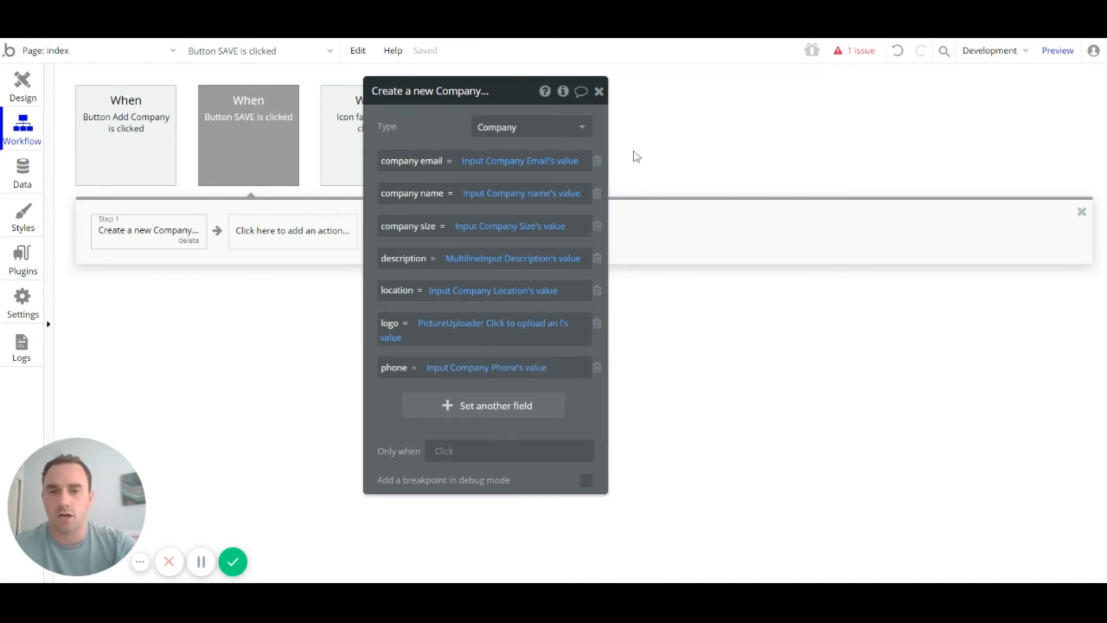
click(599, 91)
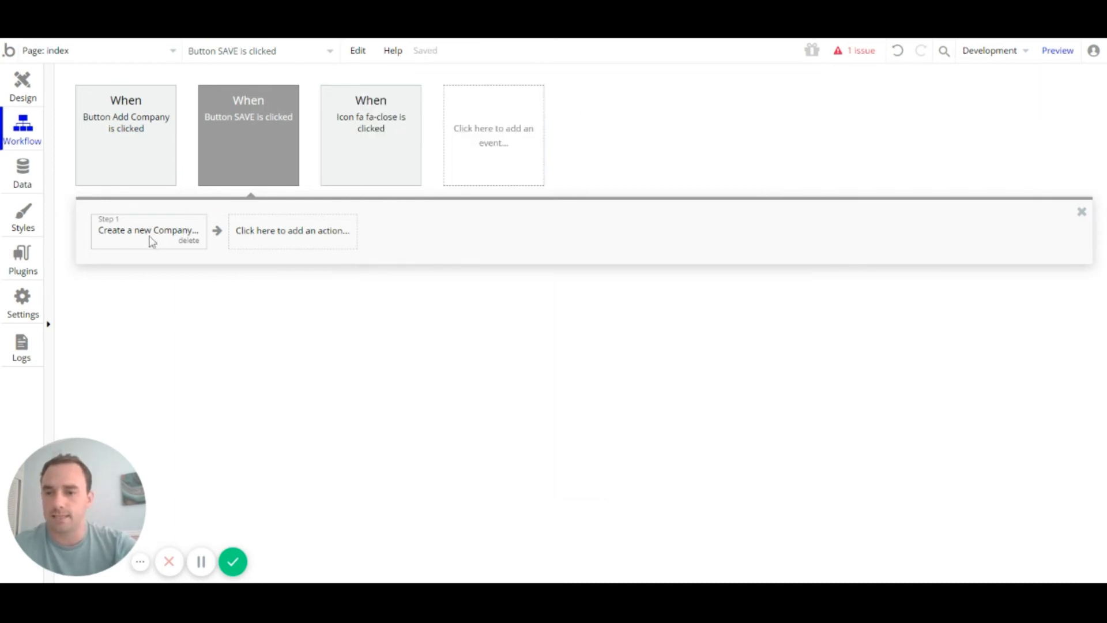
Step: Add Step 2 to the SAVE workflow that hides Popup A
click(131, 240)
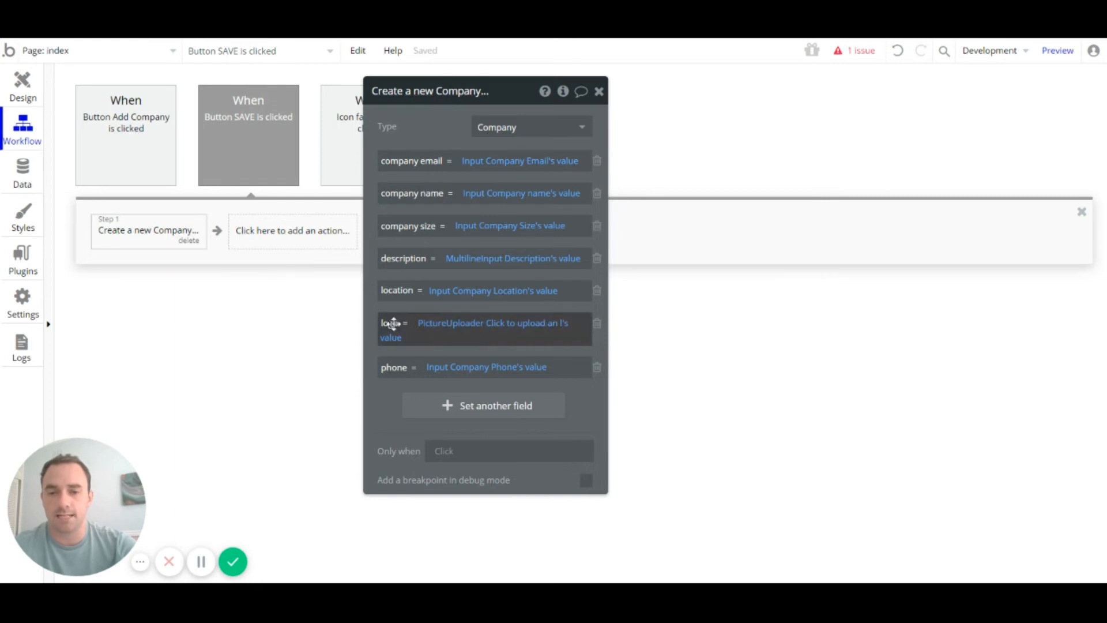
click(269, 243)
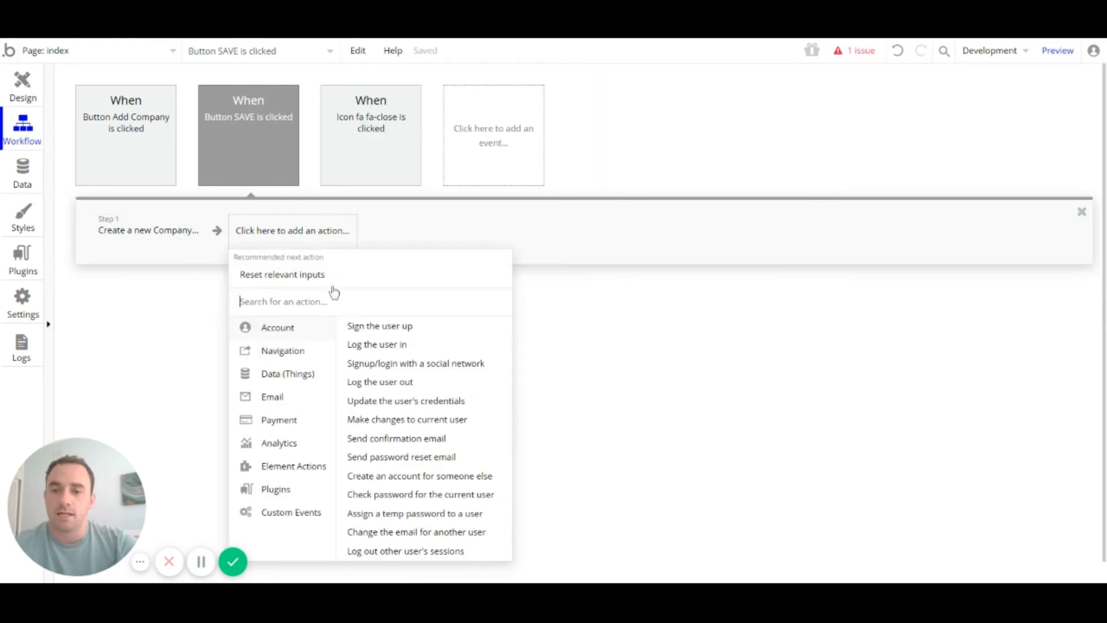
mouse_move(306, 471)
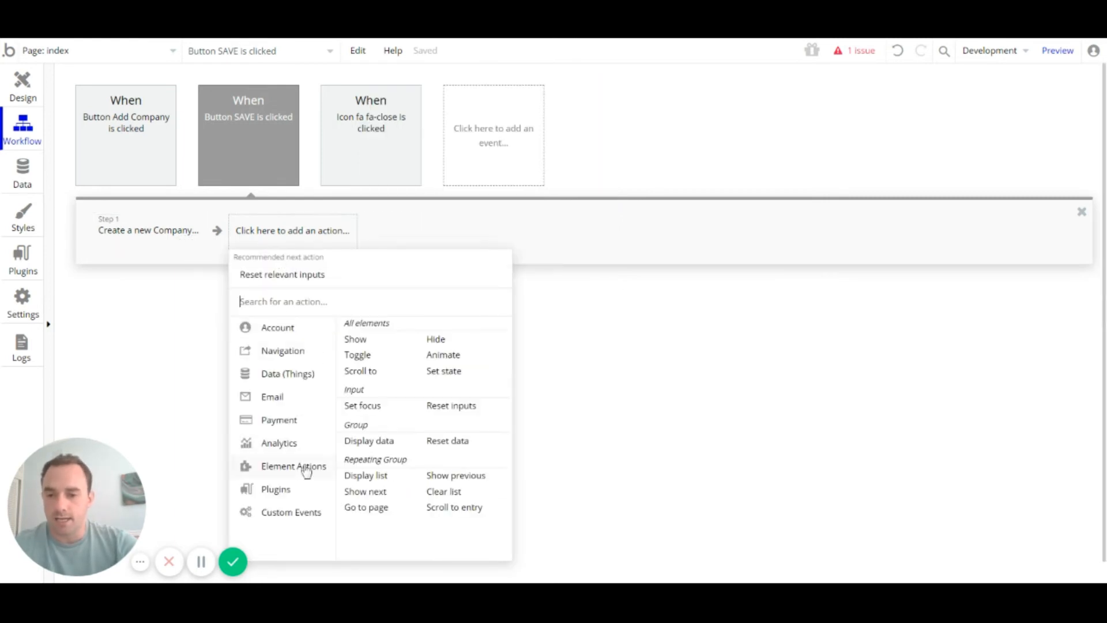
click(439, 341)
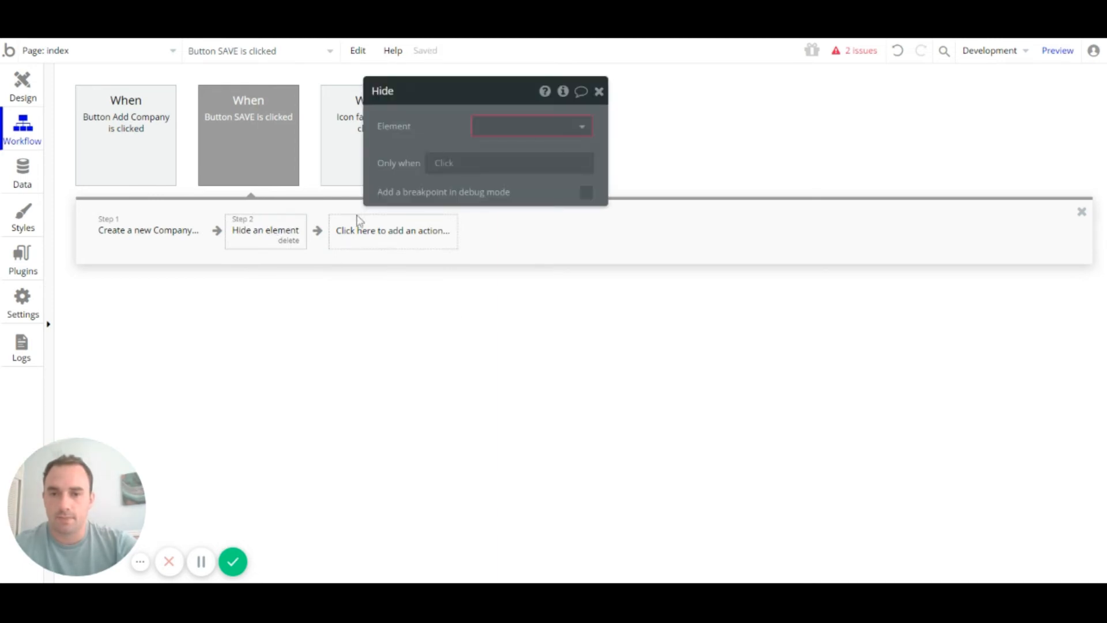
click(533, 174)
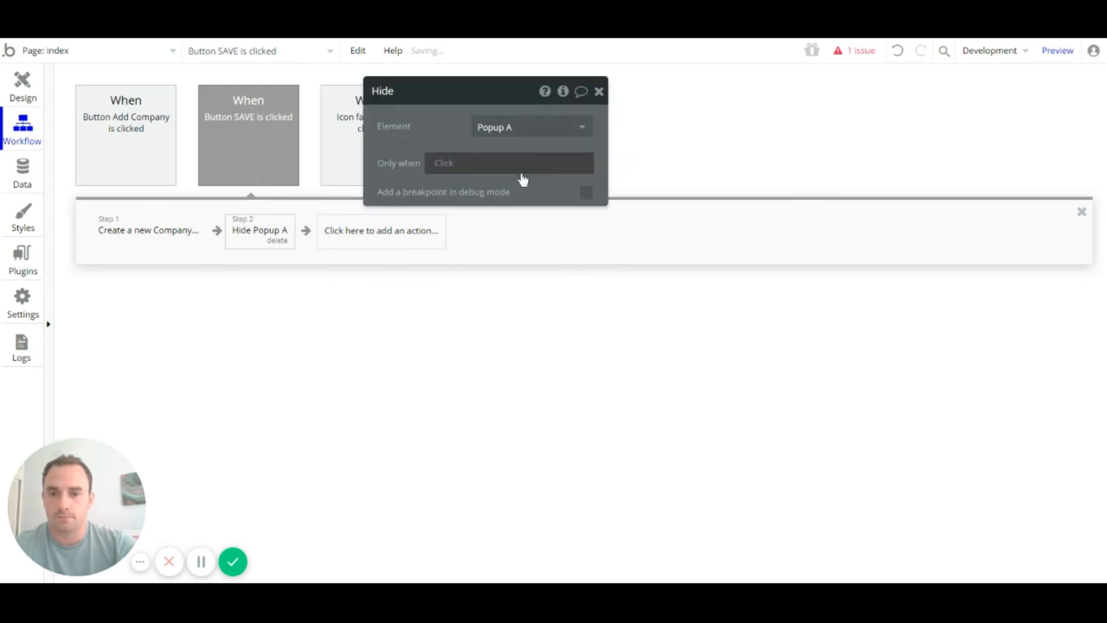
click(598, 91)
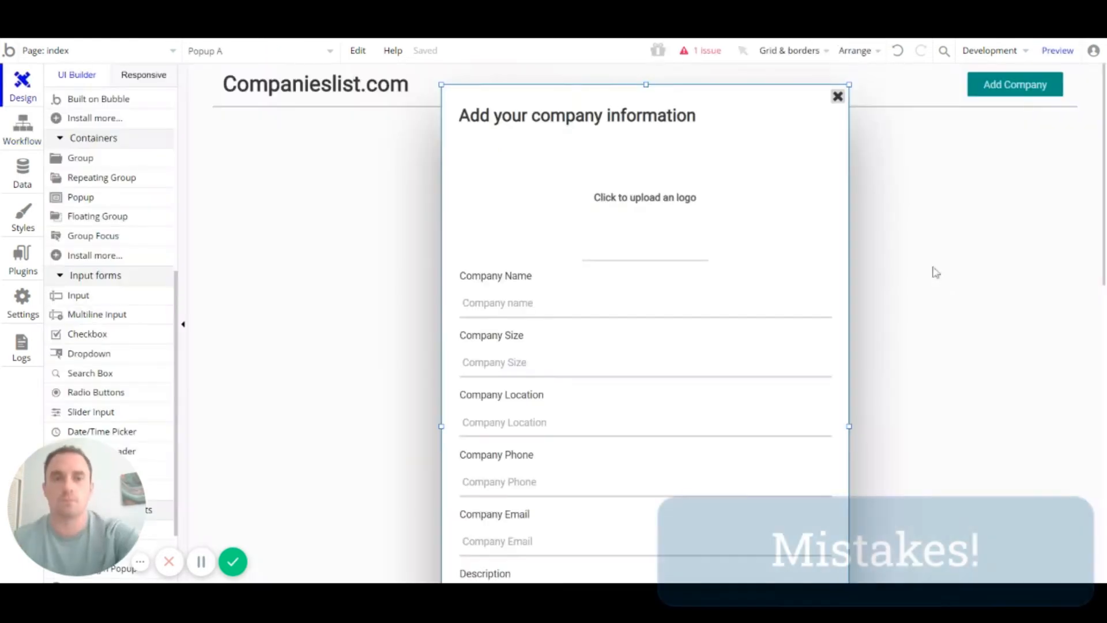
Step: Mark the logo uploader, Company name and Company Size inputs as required
scroll(934, 276, down, 2)
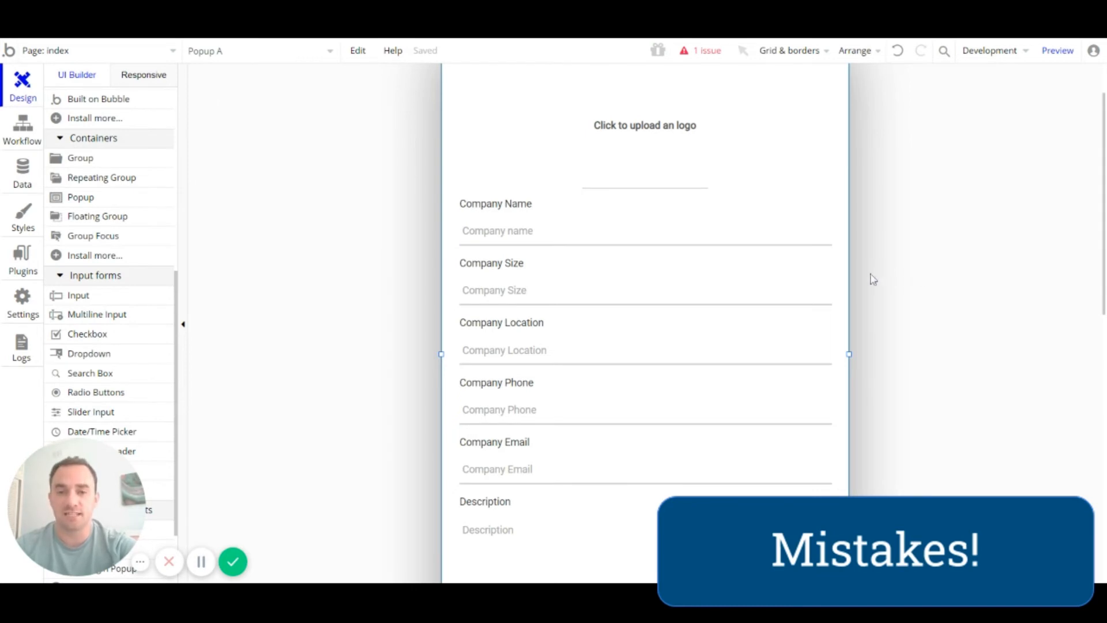
scroll(739, 275, up, 2)
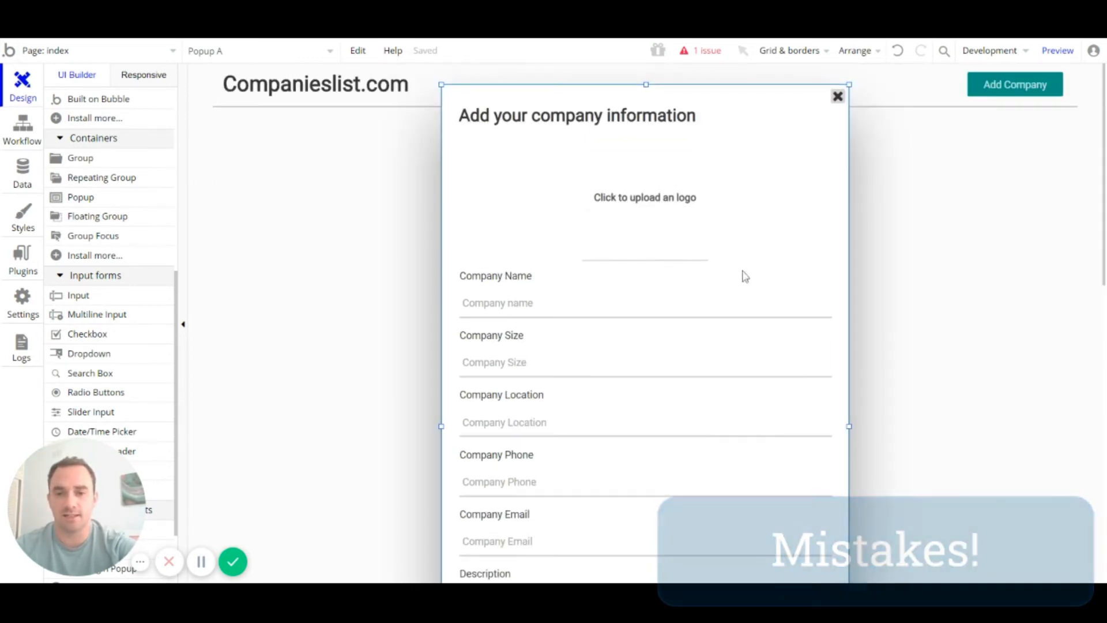
click(674, 195)
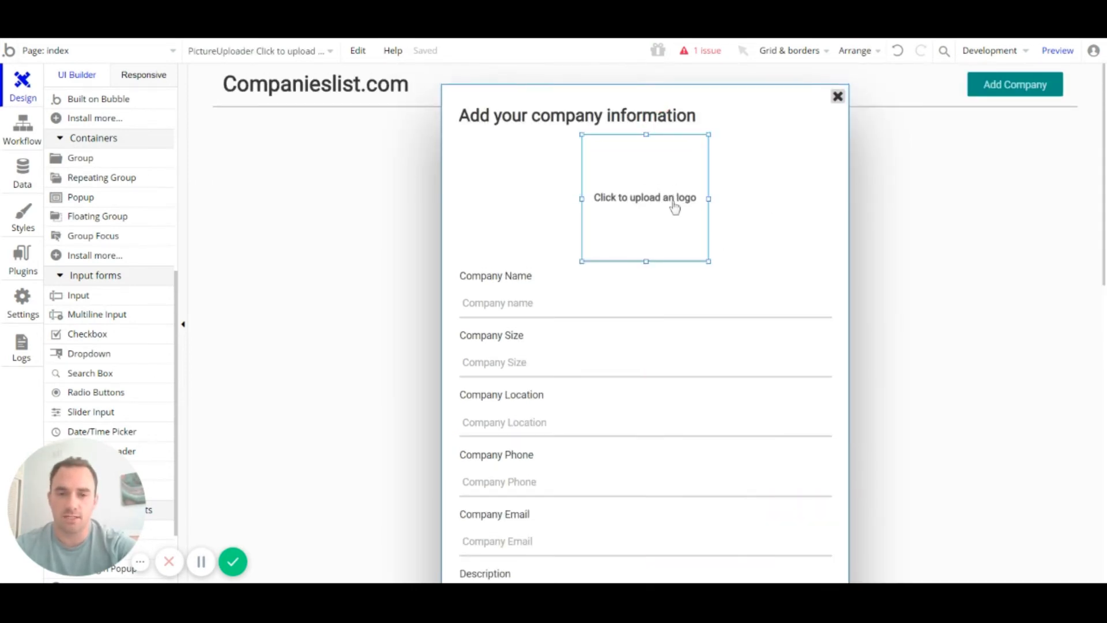
double_click(673, 205)
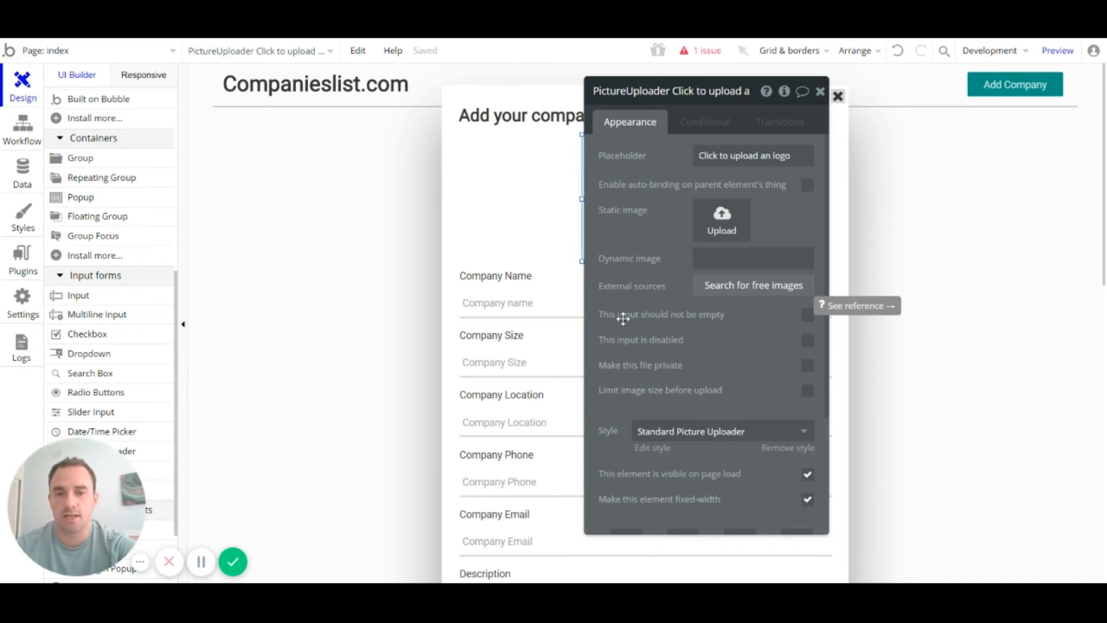
click(809, 322)
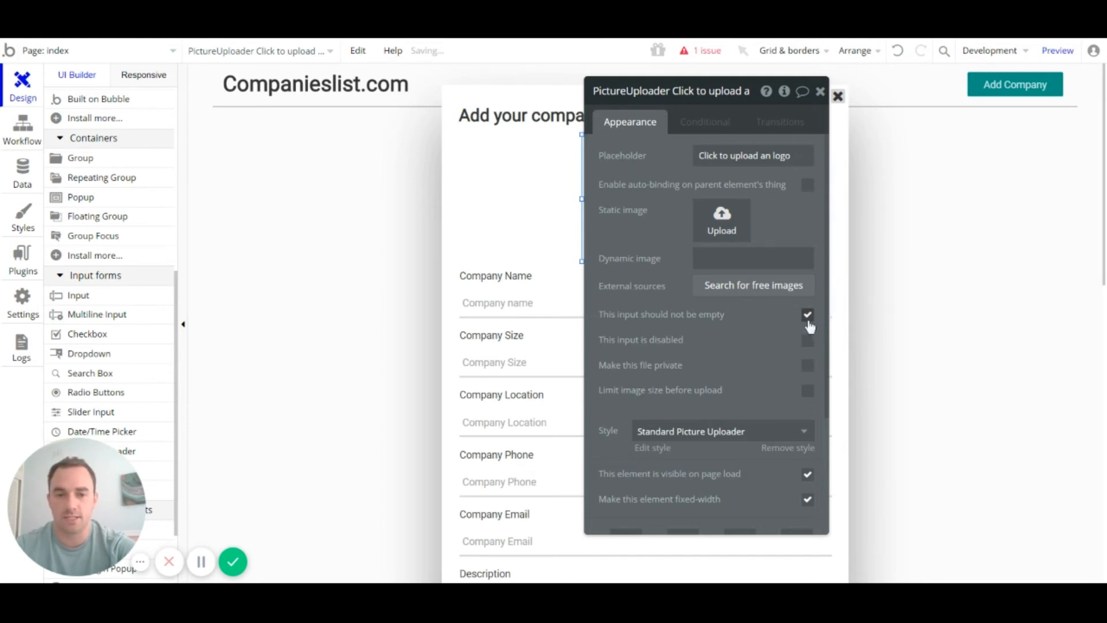
click(555, 316)
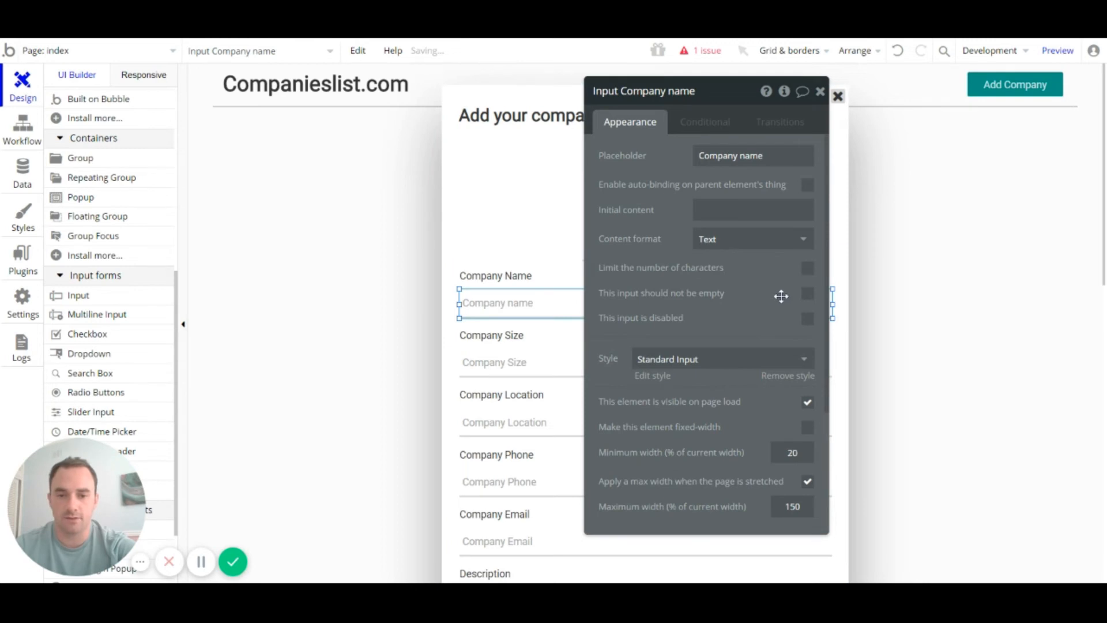
click(807, 295)
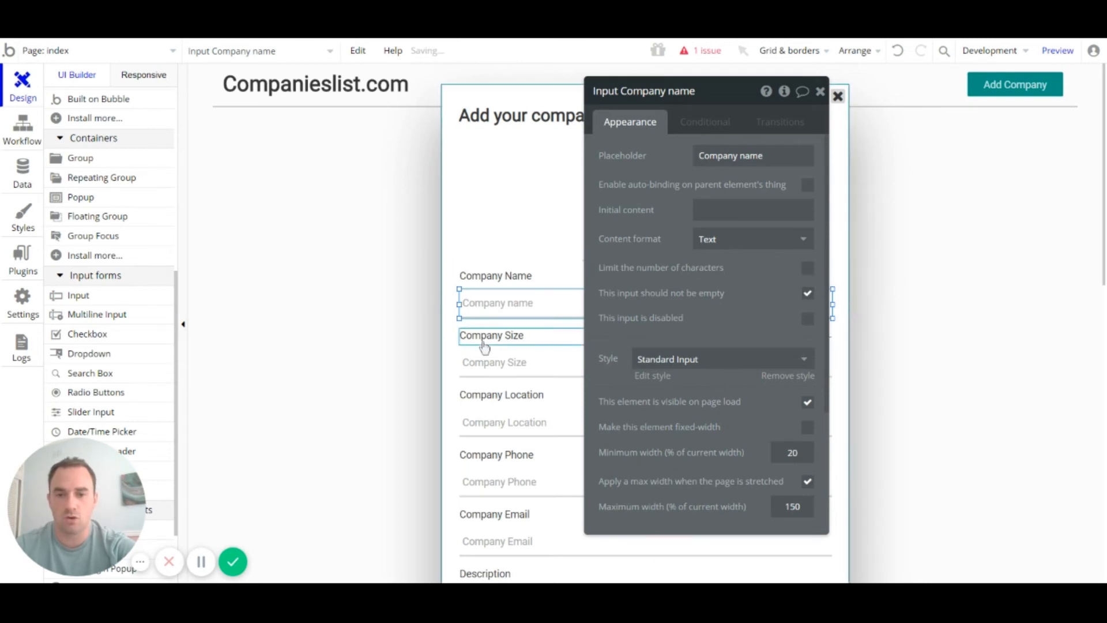
click(513, 366)
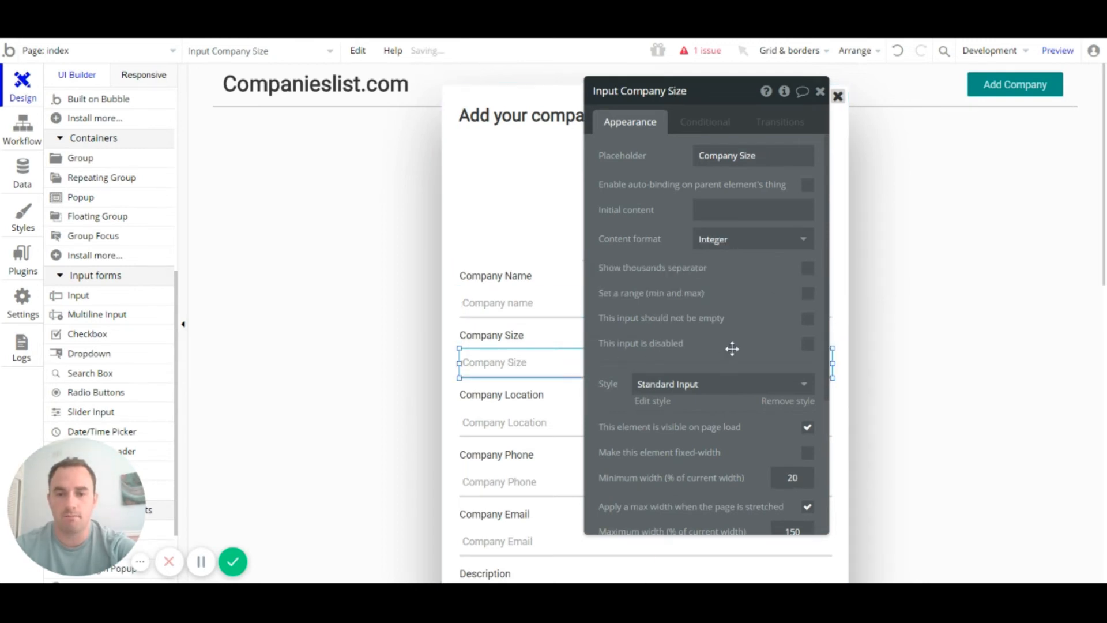
click(807, 318)
scroll(545, 330, down, 3)
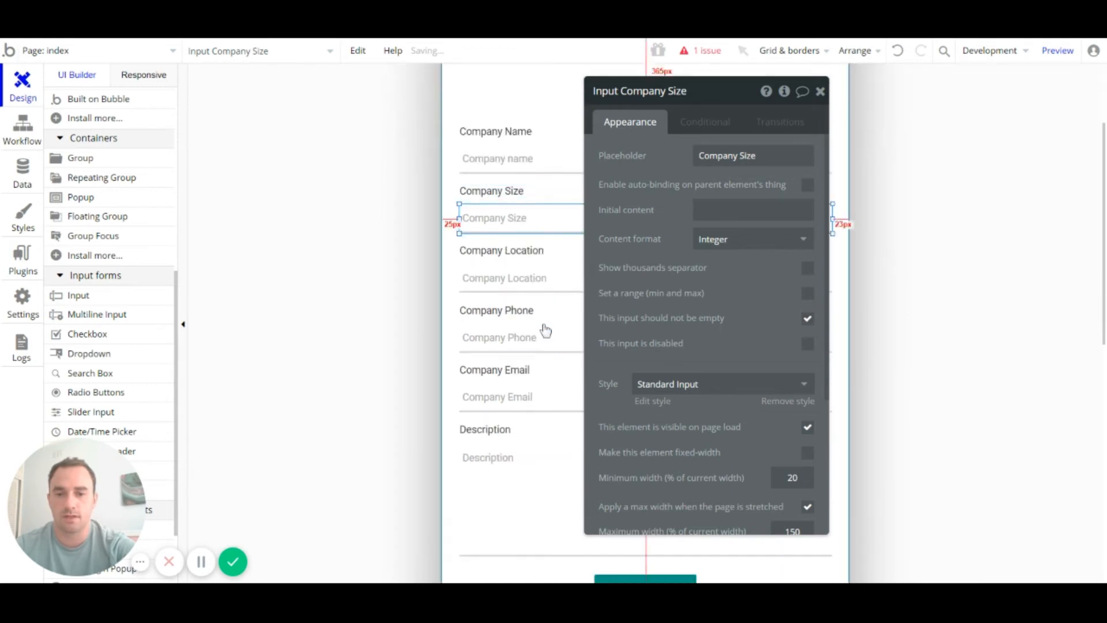
Step: Mark the Company Location, Phone, Email and Description inputs as required
click(521, 279)
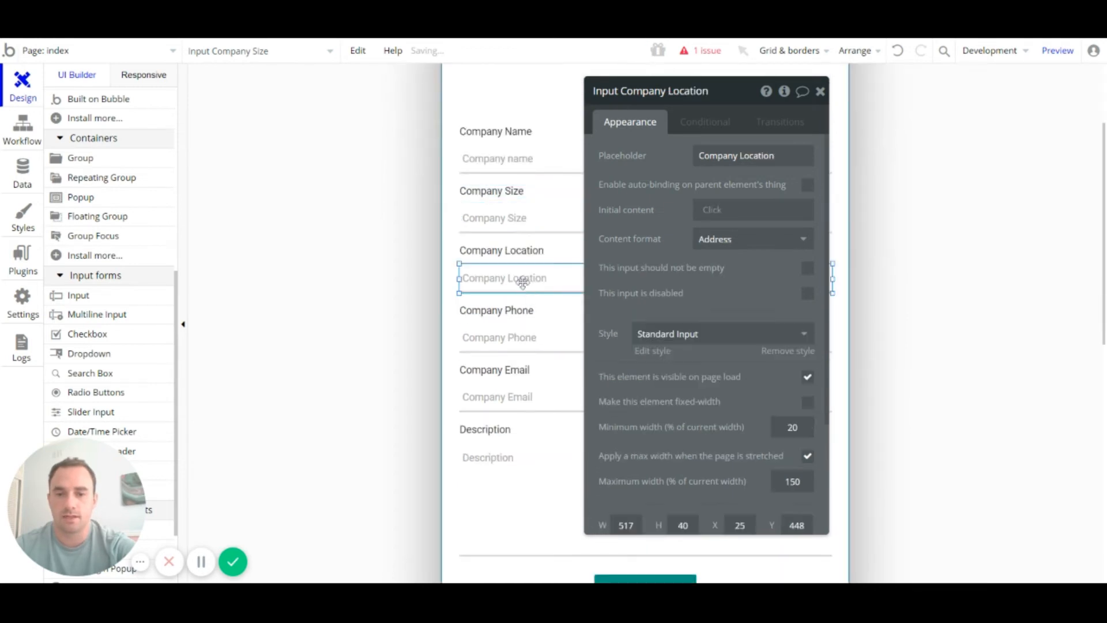
click(808, 270)
click(507, 337)
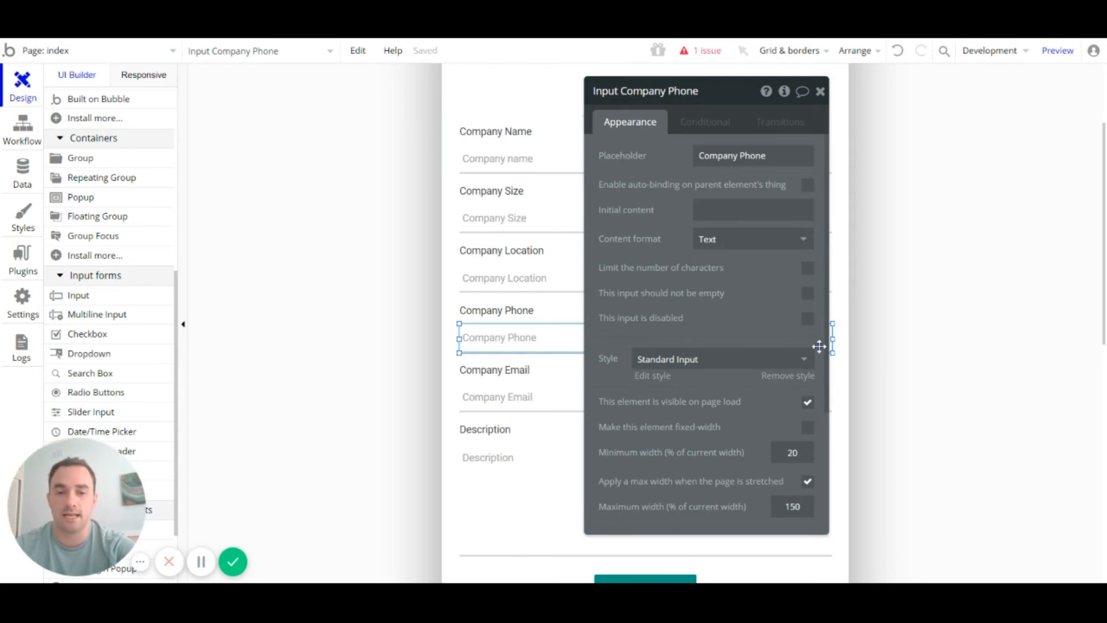
click(808, 294)
click(542, 403)
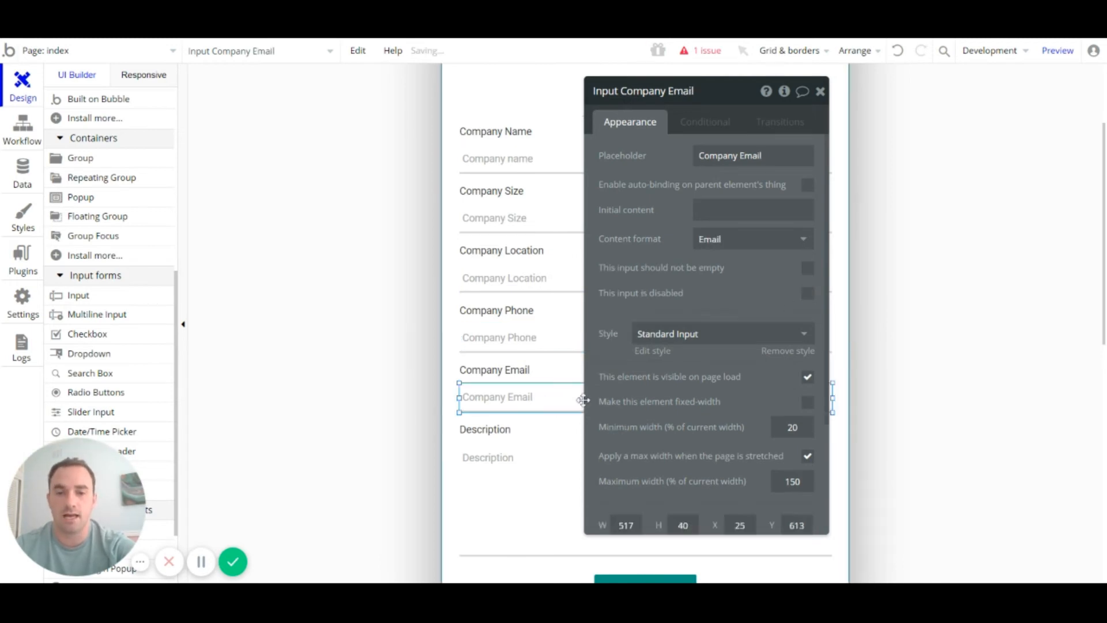
click(807, 268)
click(514, 514)
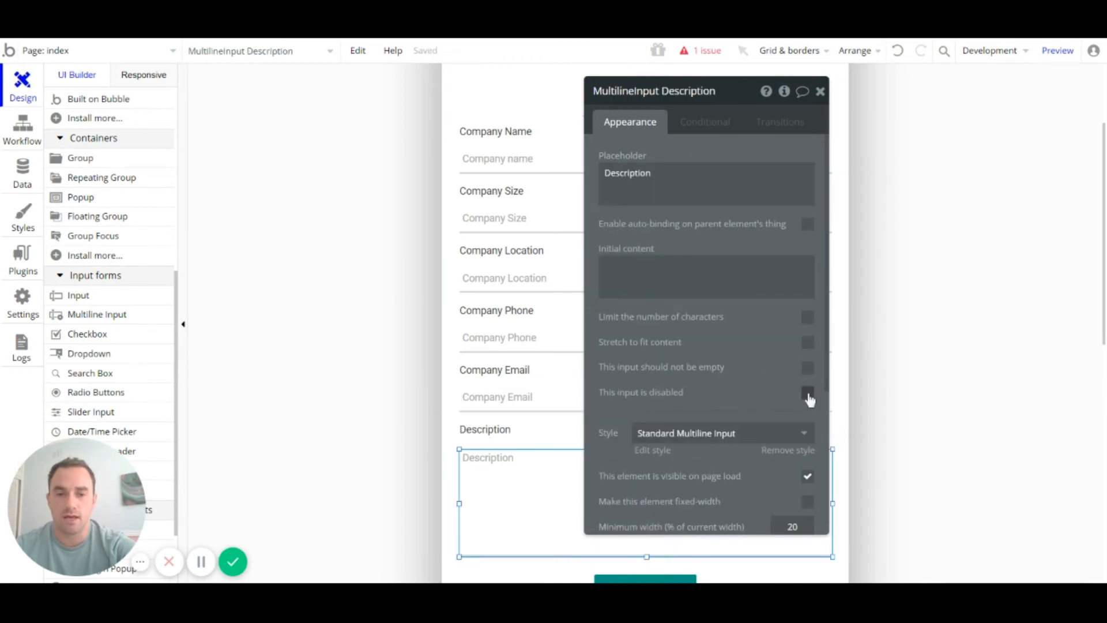
click(808, 368)
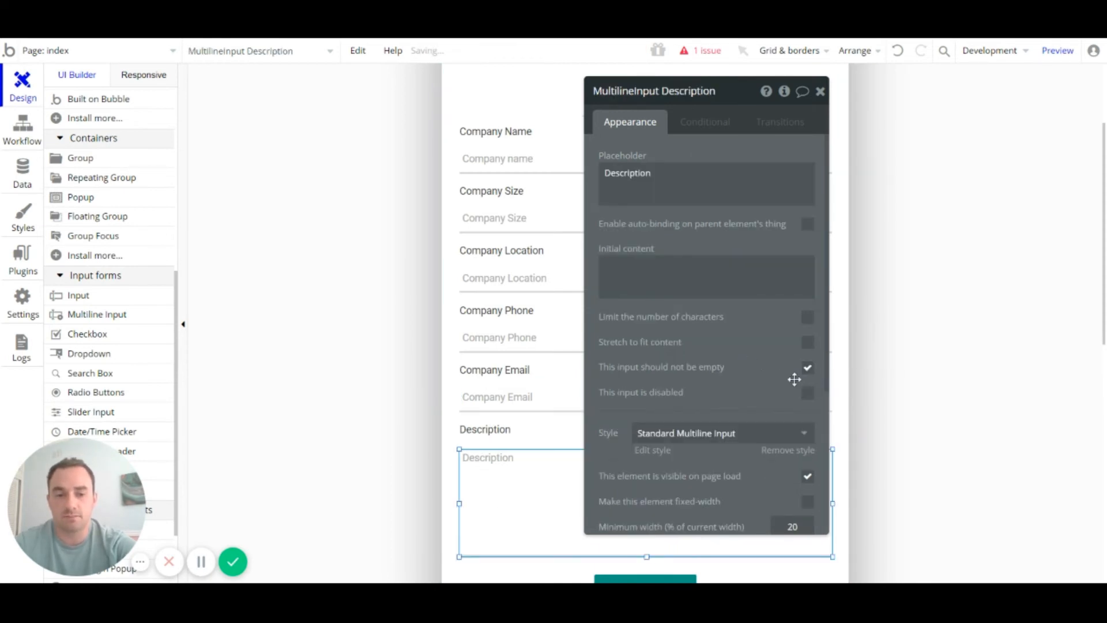
Step: Close the Description settings and bring up the Company Location input's properties
click(819, 91)
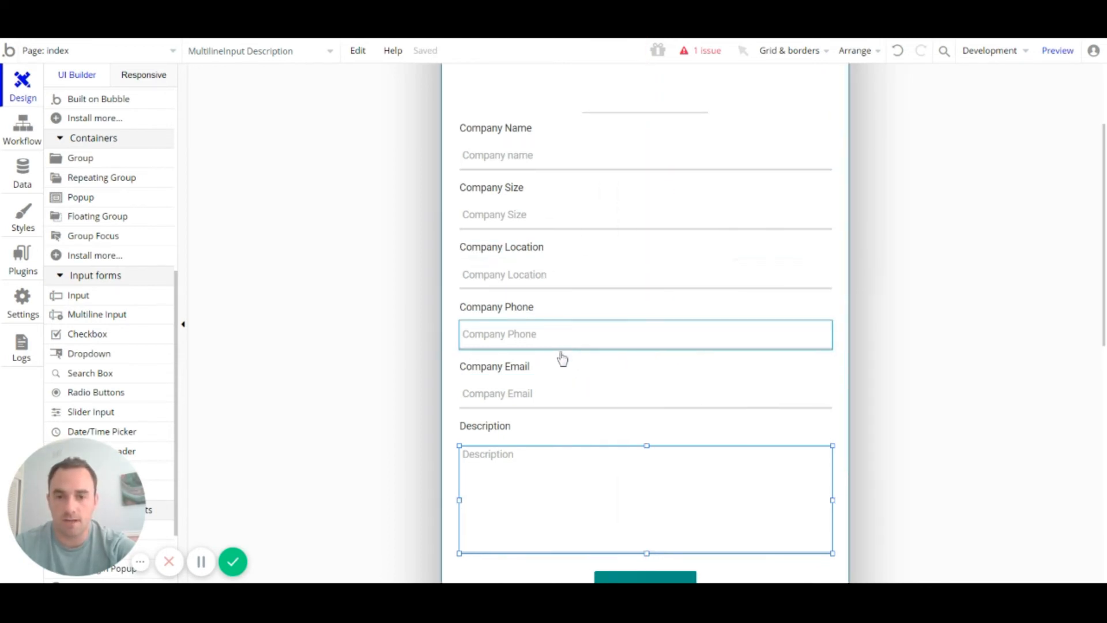
scroll(559, 354, down, 3)
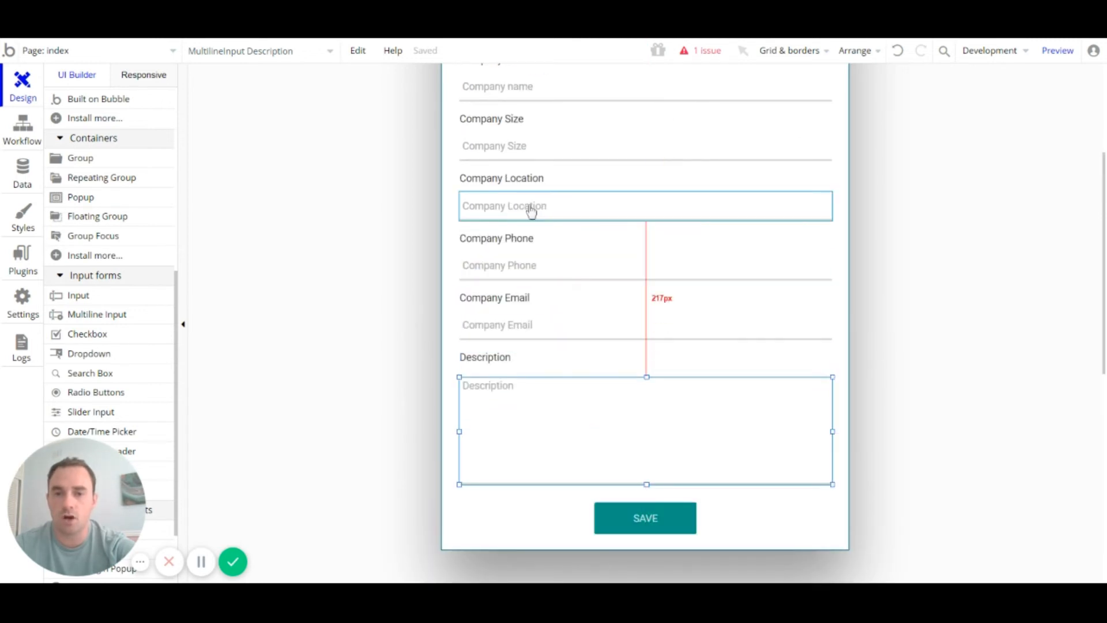
double_click(531, 212)
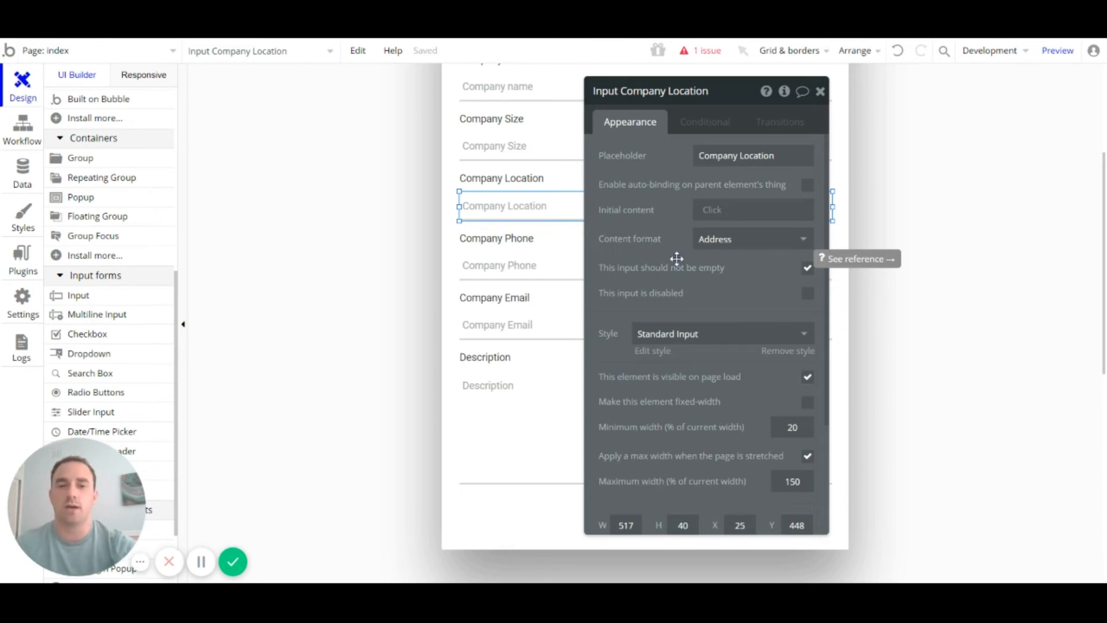
scroll(88, 215, down, 3)
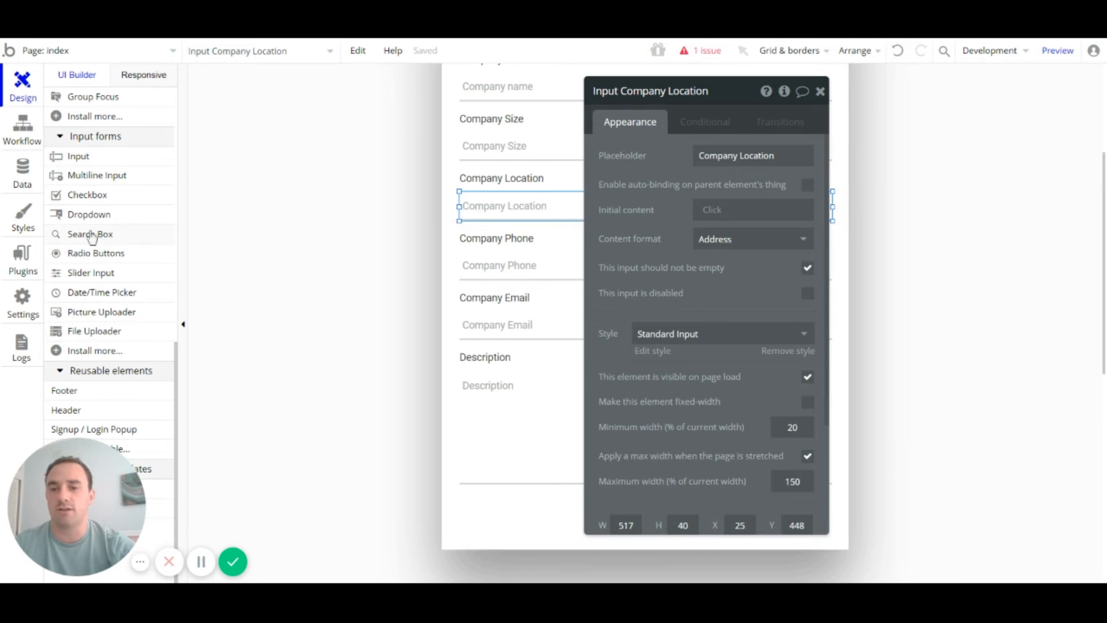
Step: Replace the Company Location input with a Search Box element
right_click(520, 206)
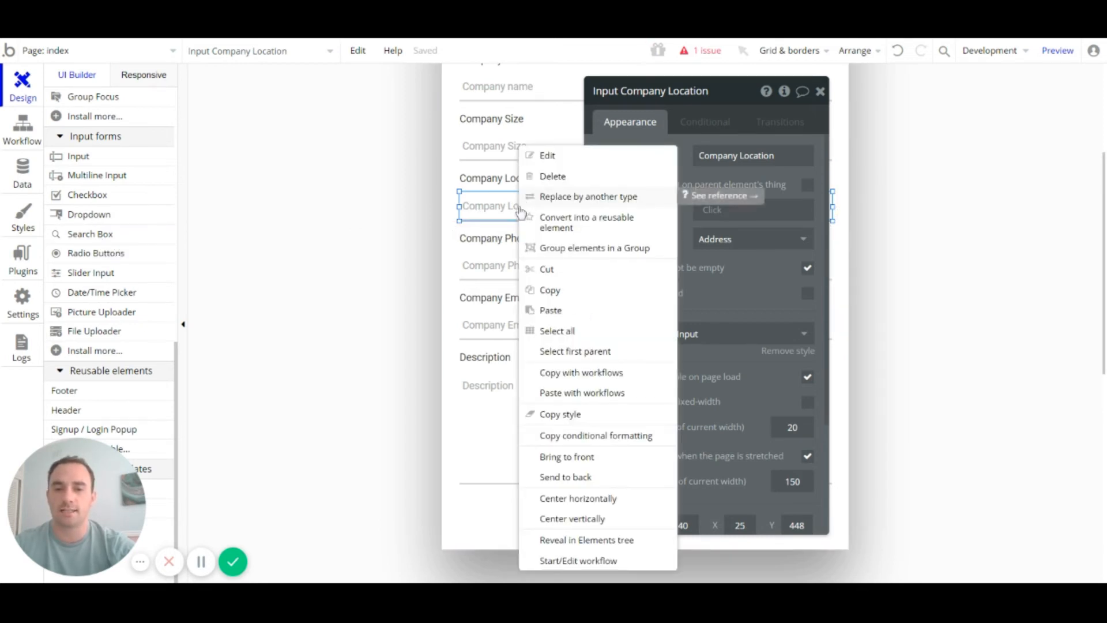
click(588, 196)
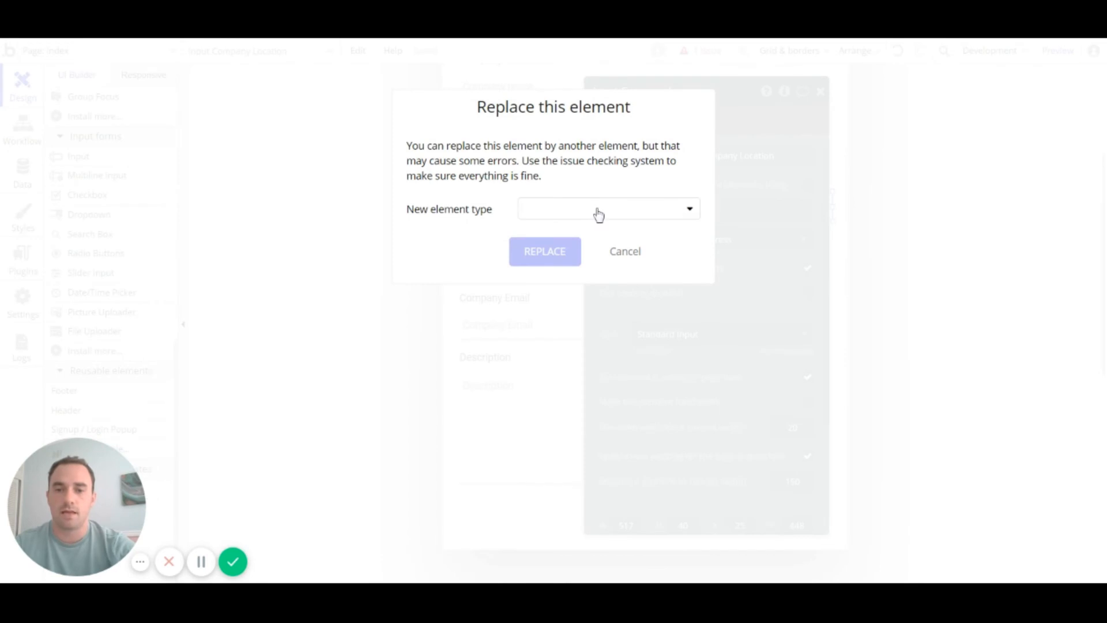
click(594, 212)
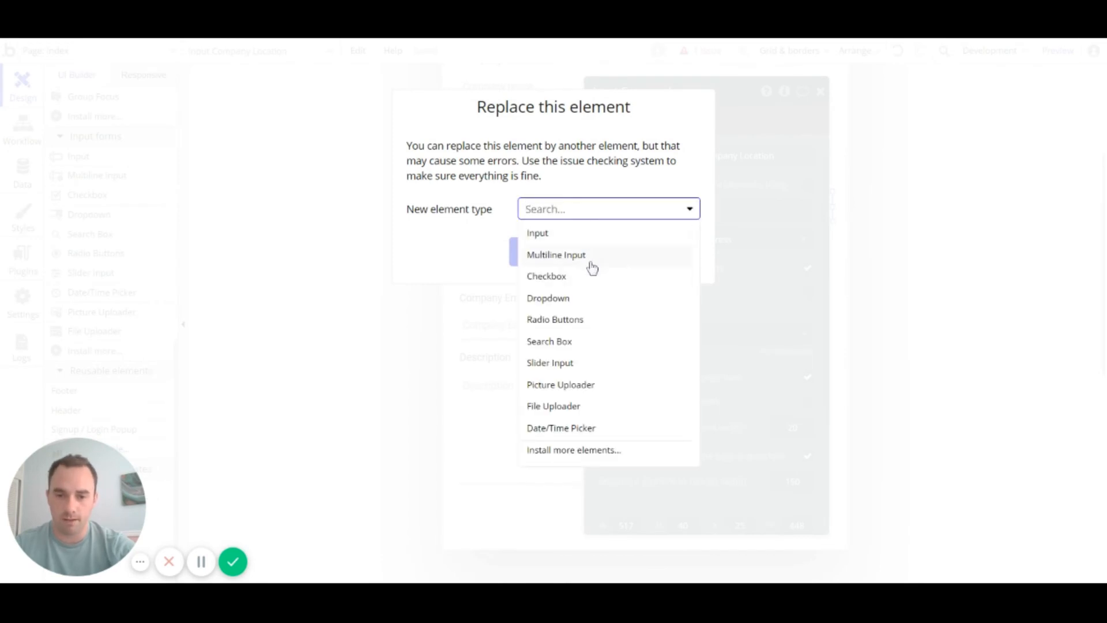
click(588, 345)
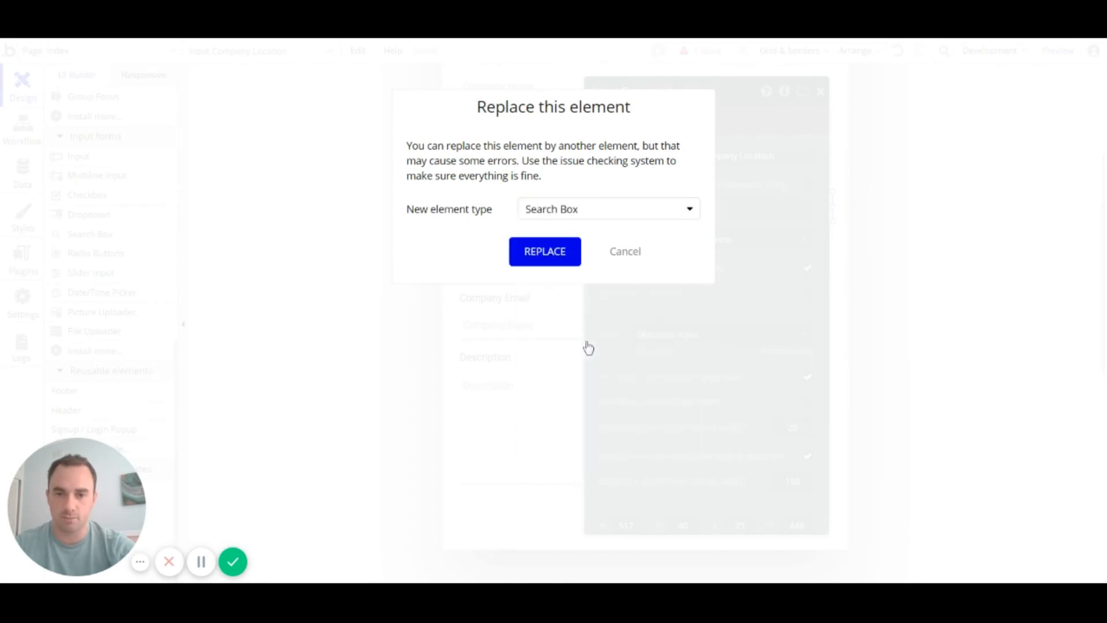
click(545, 252)
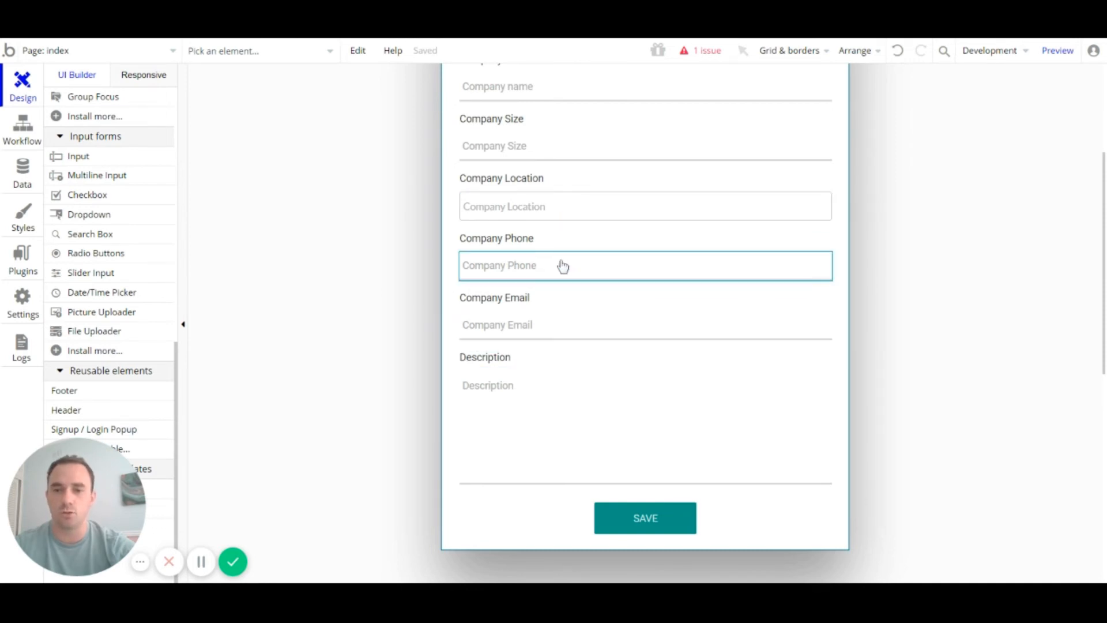
Step: Give the search box the Standard Search Box style and Geographic places choices
double_click(550, 215)
click(716, 402)
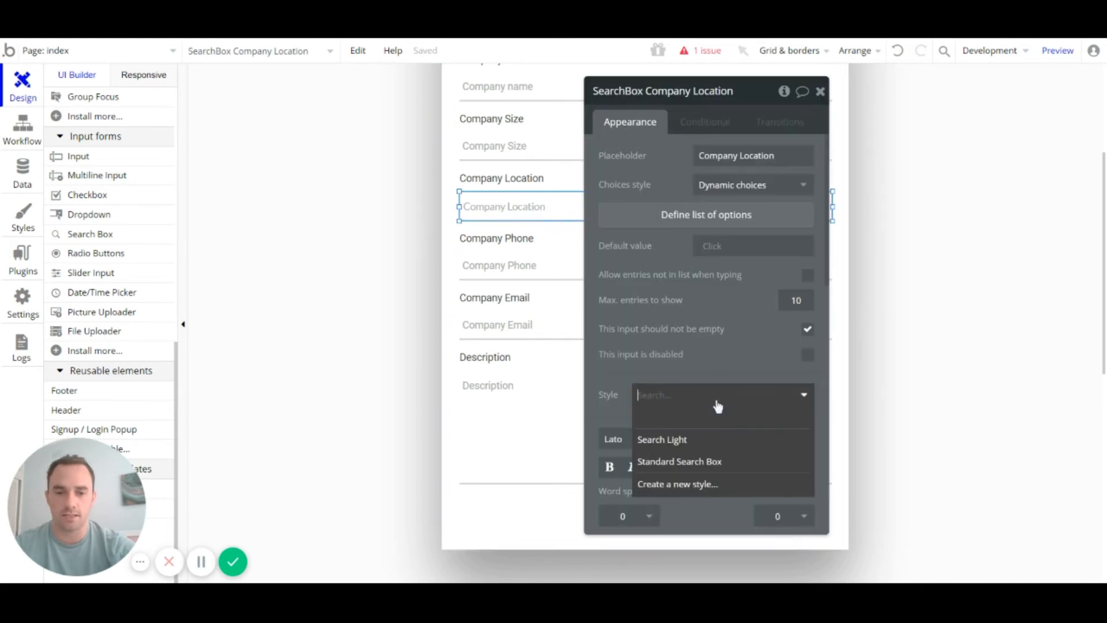
click(704, 459)
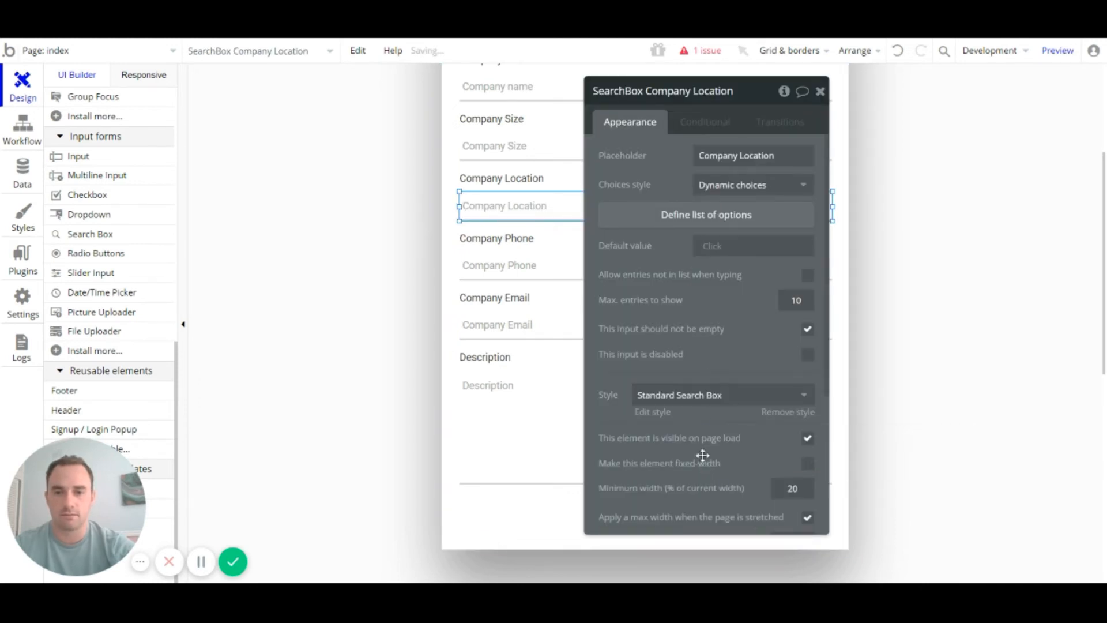
click(819, 91)
click(606, 292)
click(603, 206)
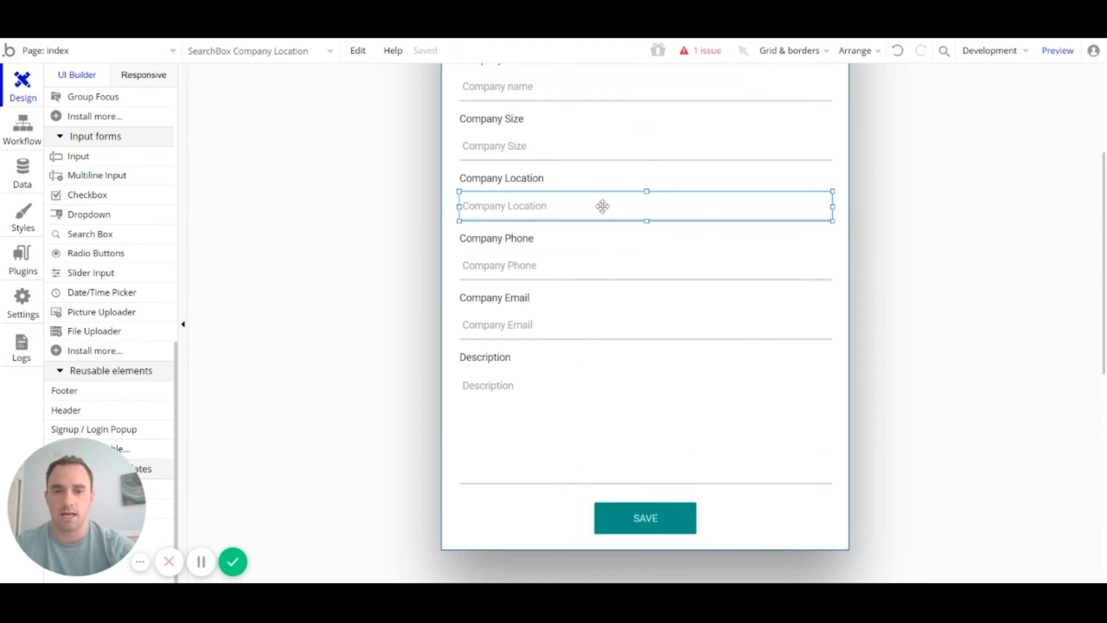
double_click(603, 206)
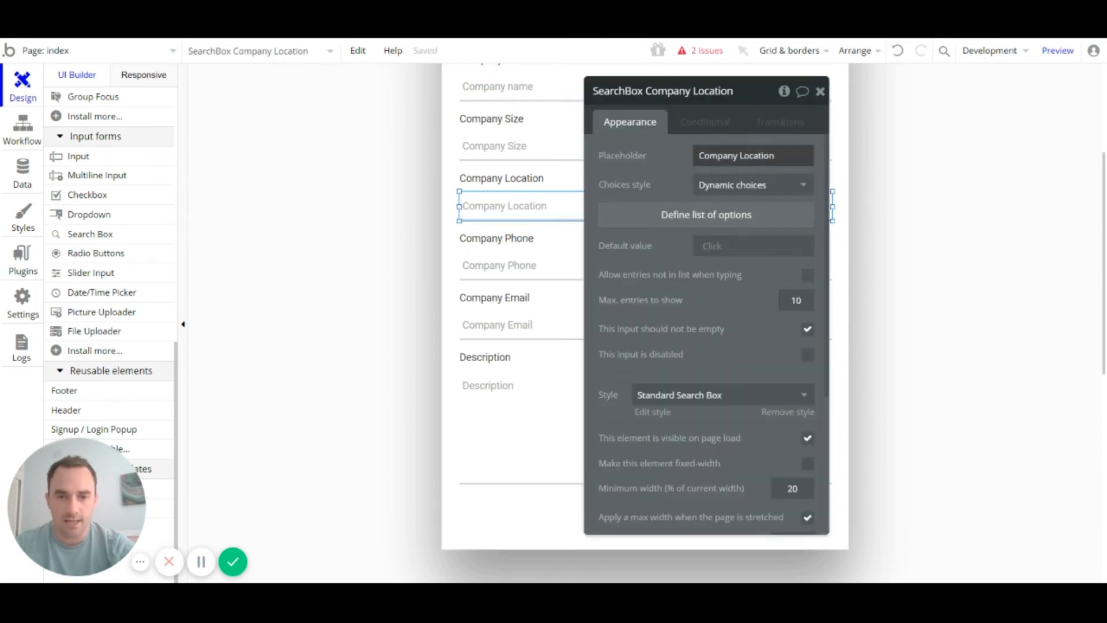
click(776, 188)
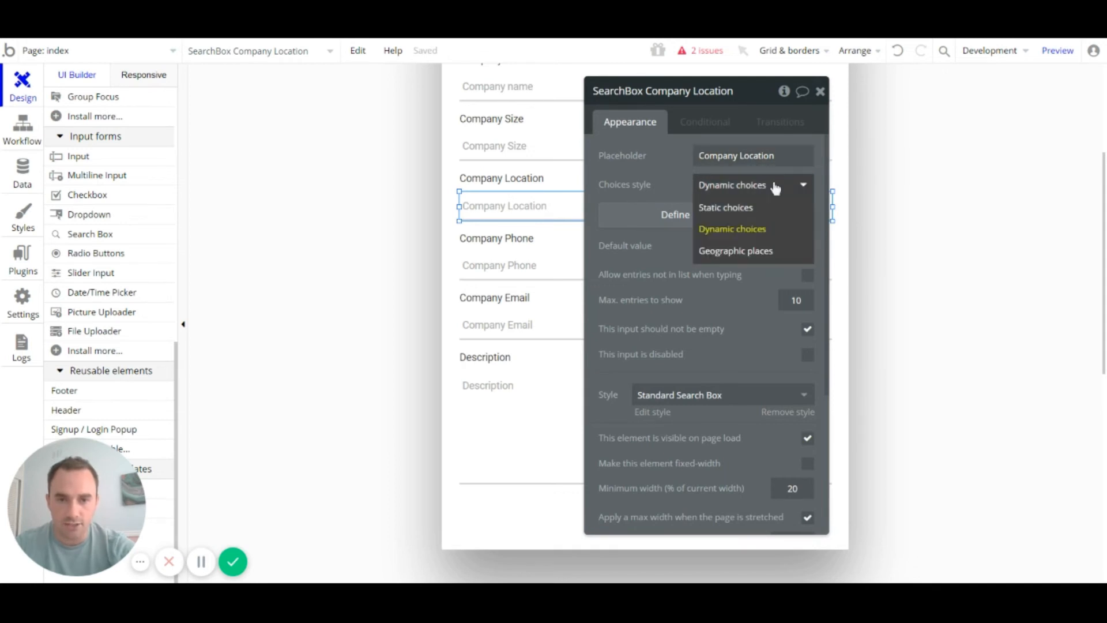
click(748, 252)
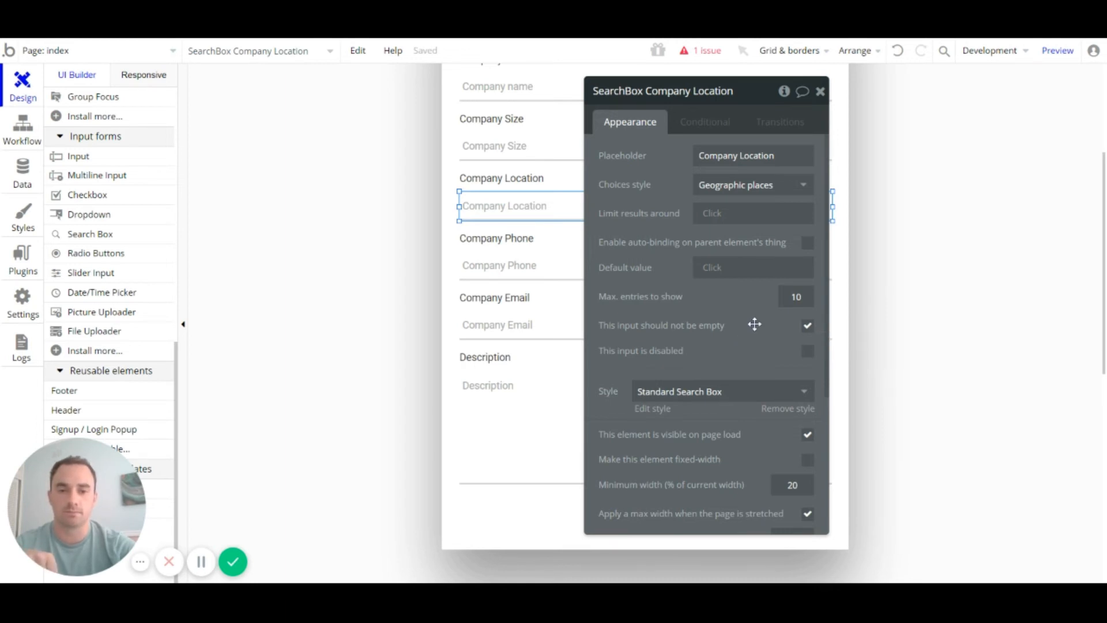
click(819, 92)
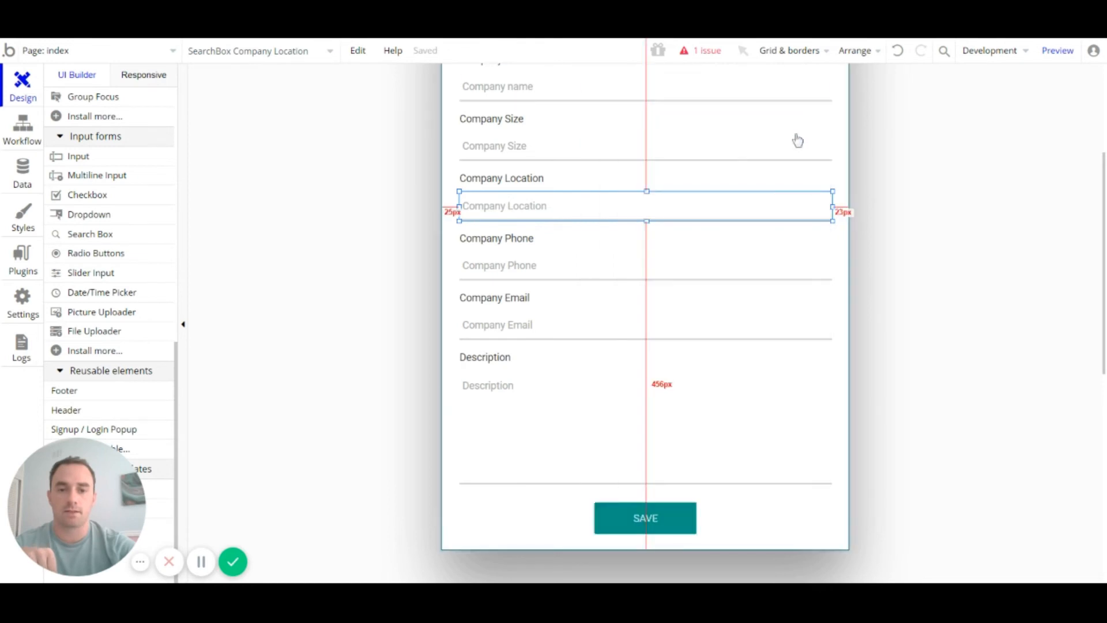
scroll(677, 444, down, 1)
Step: Check that the SAVE workflow's Create a new Company step takes location from the Company Location search box
double_click(659, 453)
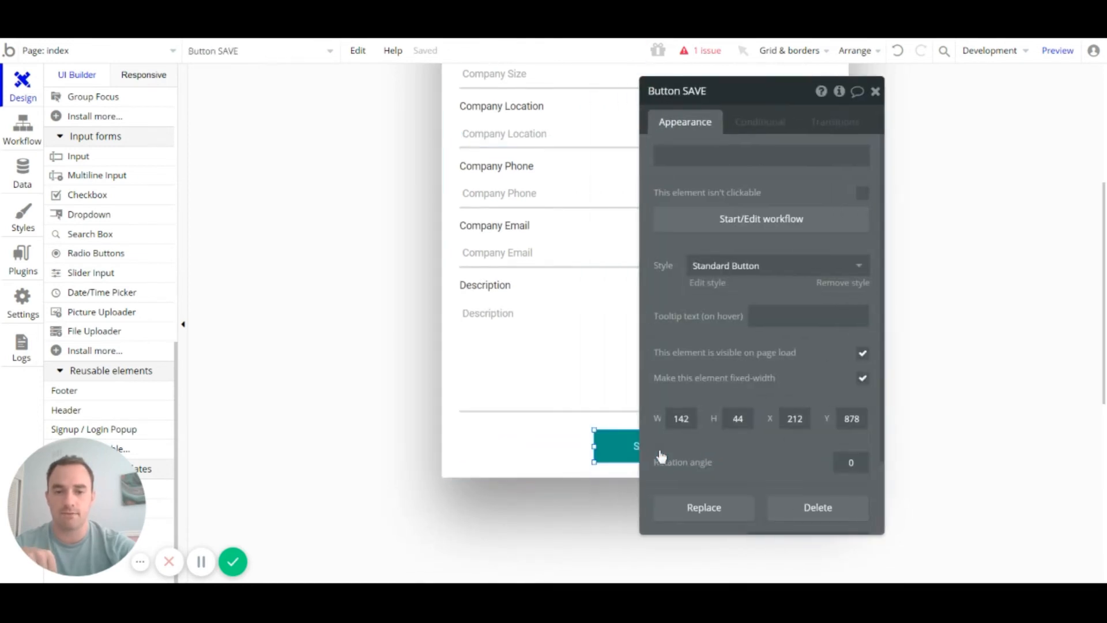
click(801, 218)
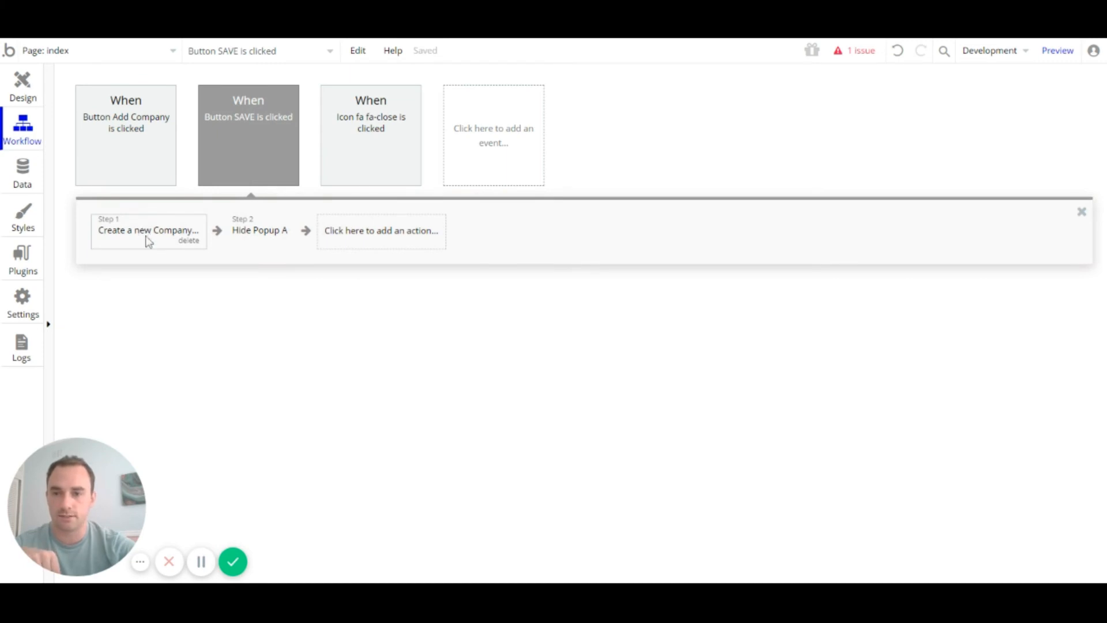
click(266, 147)
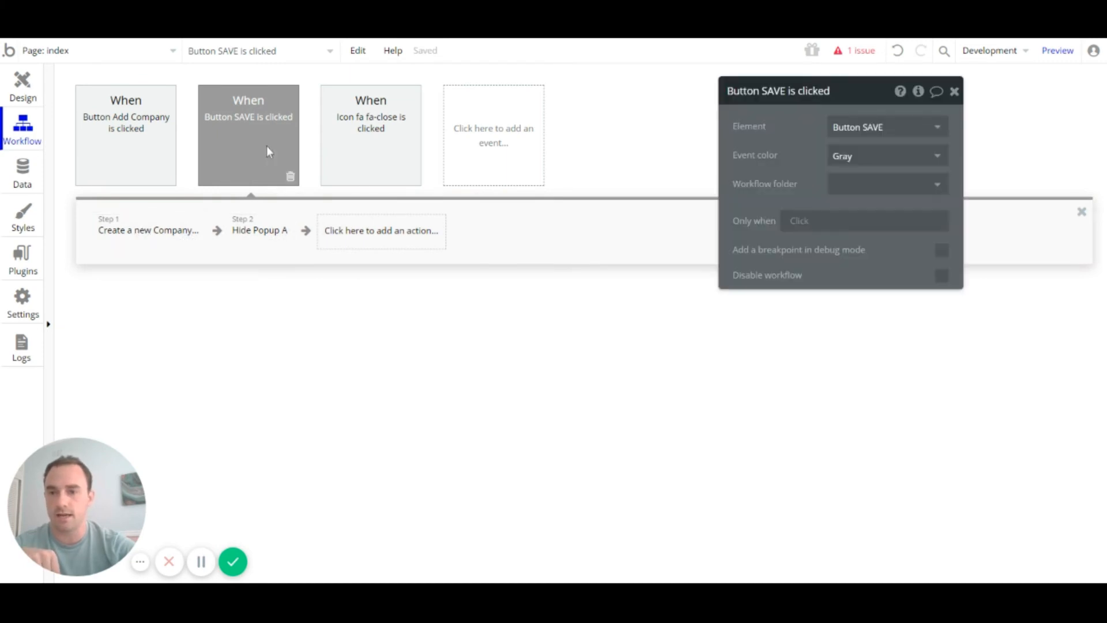
click(165, 237)
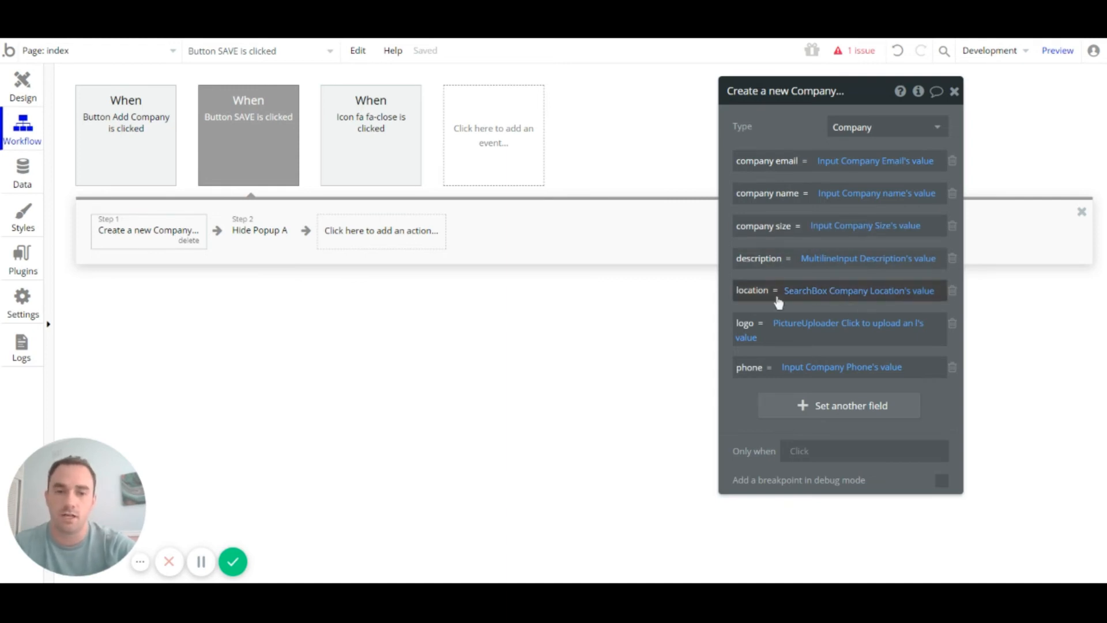
click(954, 92)
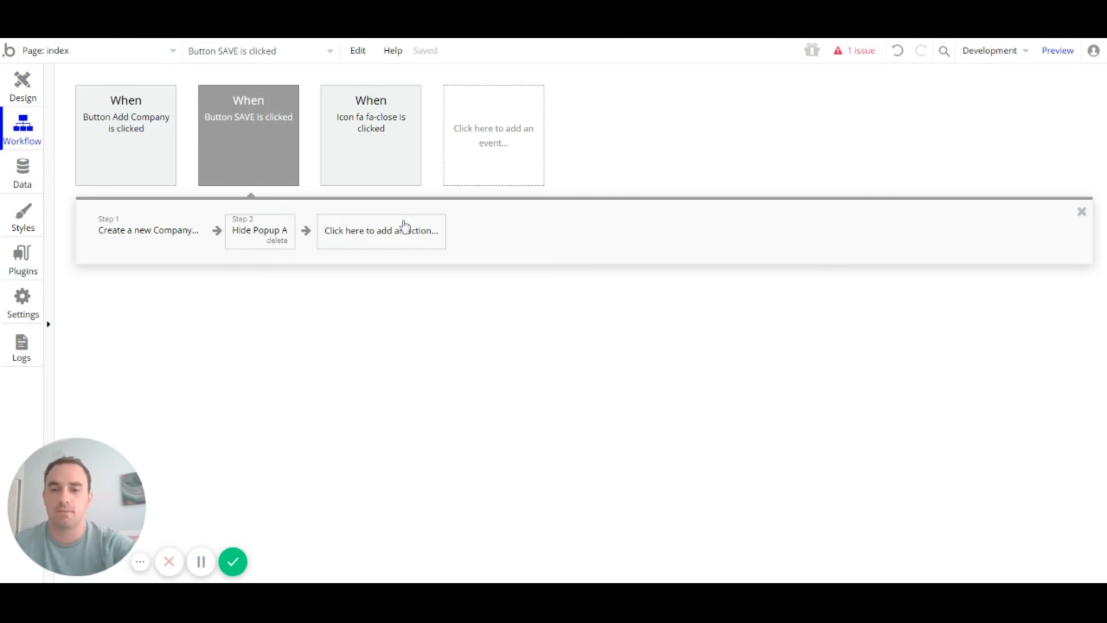
Step: Add a third SAVE workflow step that resets the form inputs
click(381, 231)
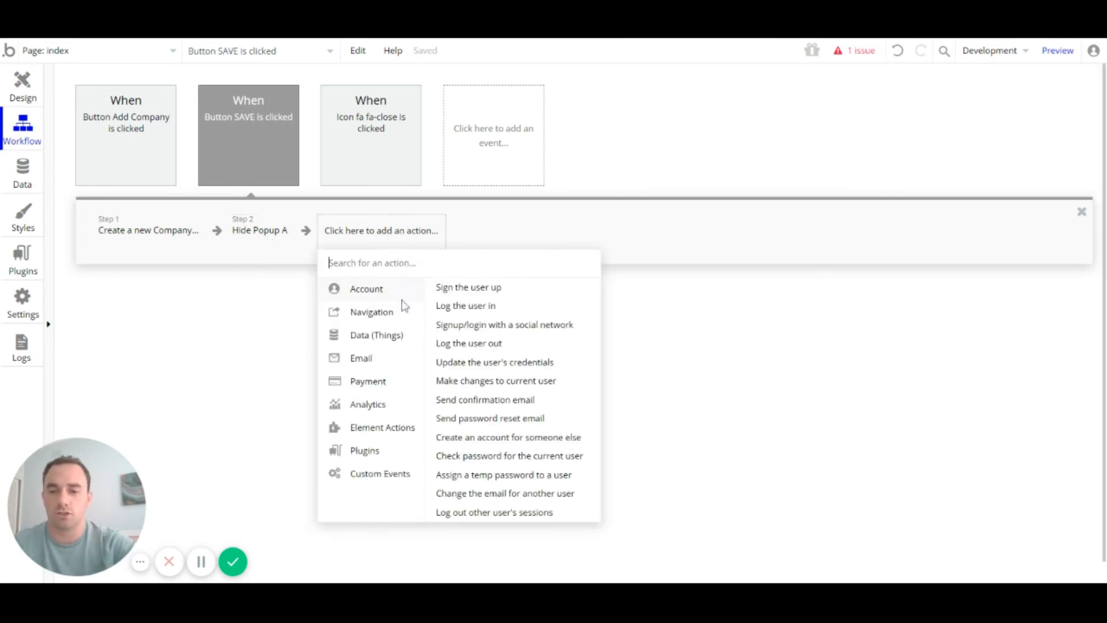
mouse_move(389, 438)
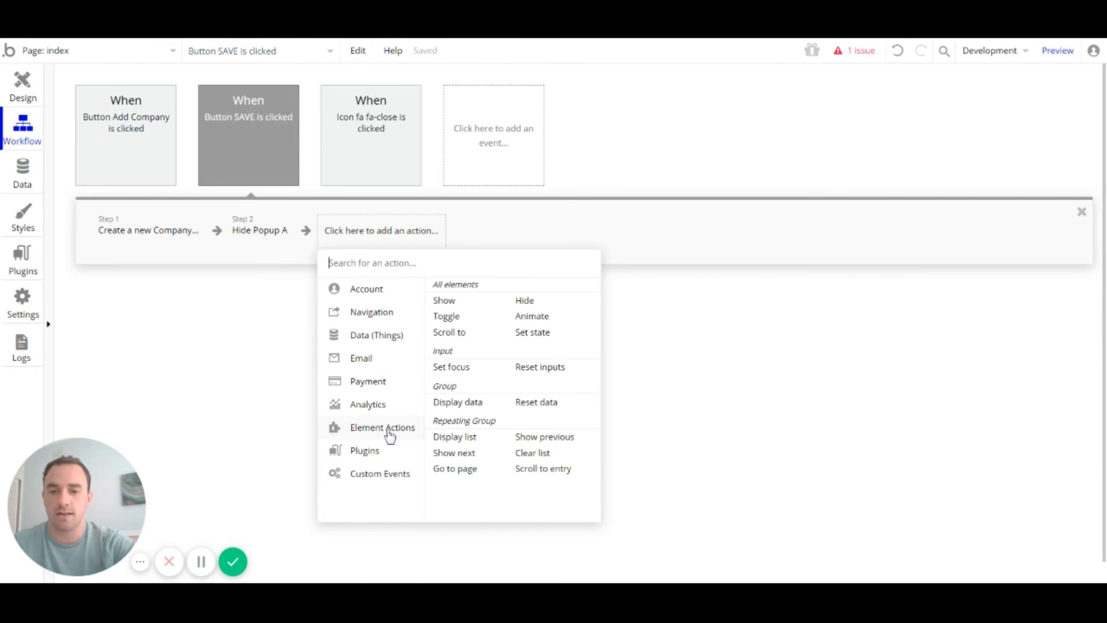
click(531, 371)
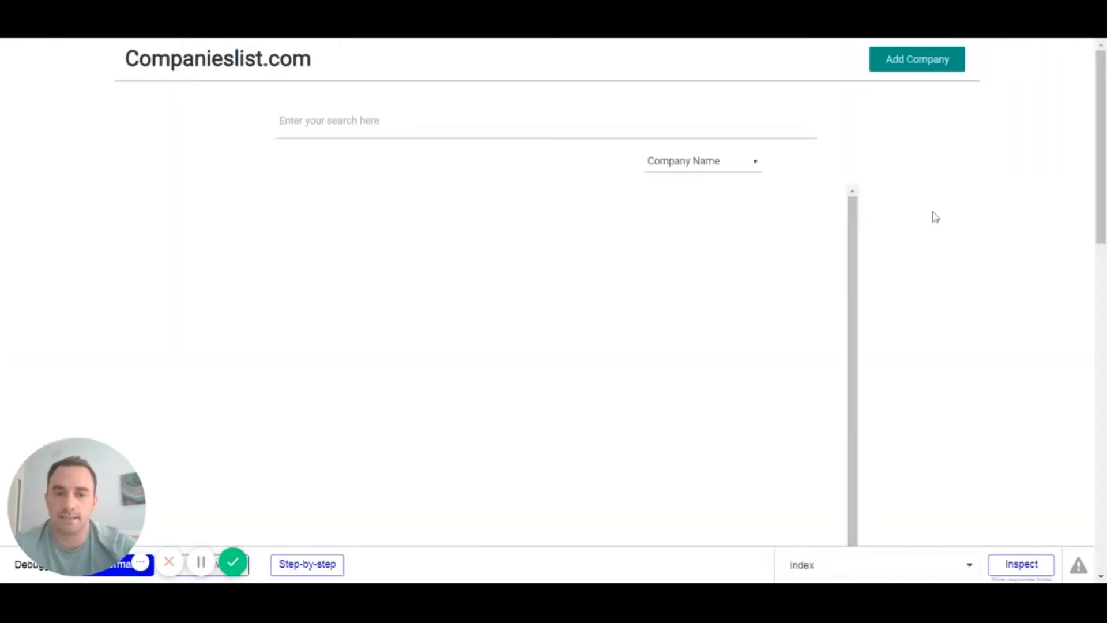
Step: Sign up in the preview by filling in the password and its confirmation, then retry adding a company
click(928, 69)
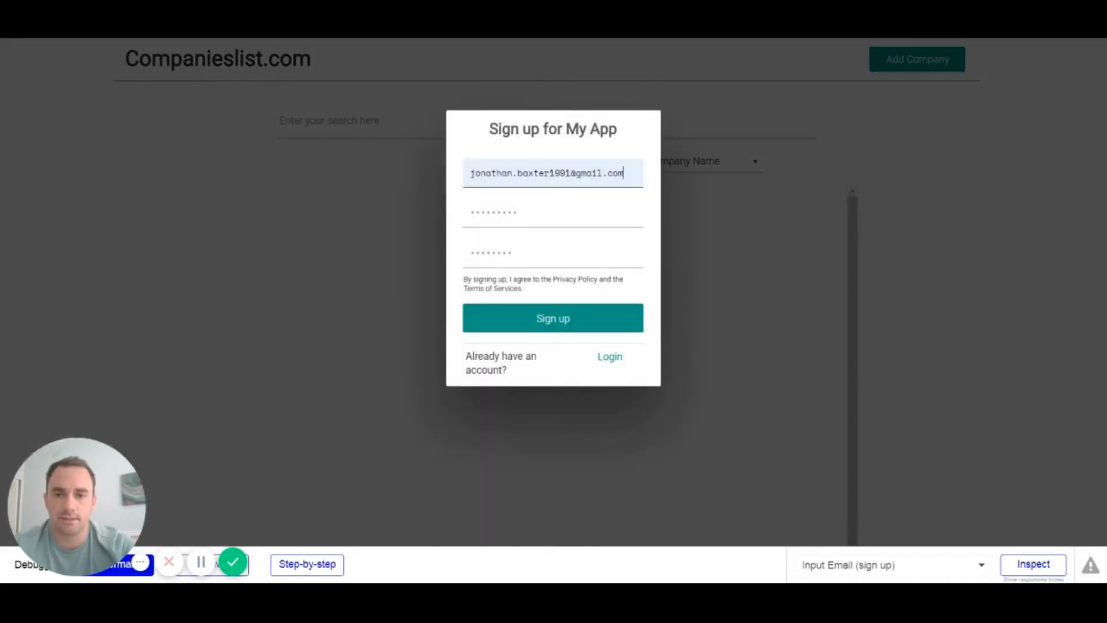
drag(580, 214, 398, 220)
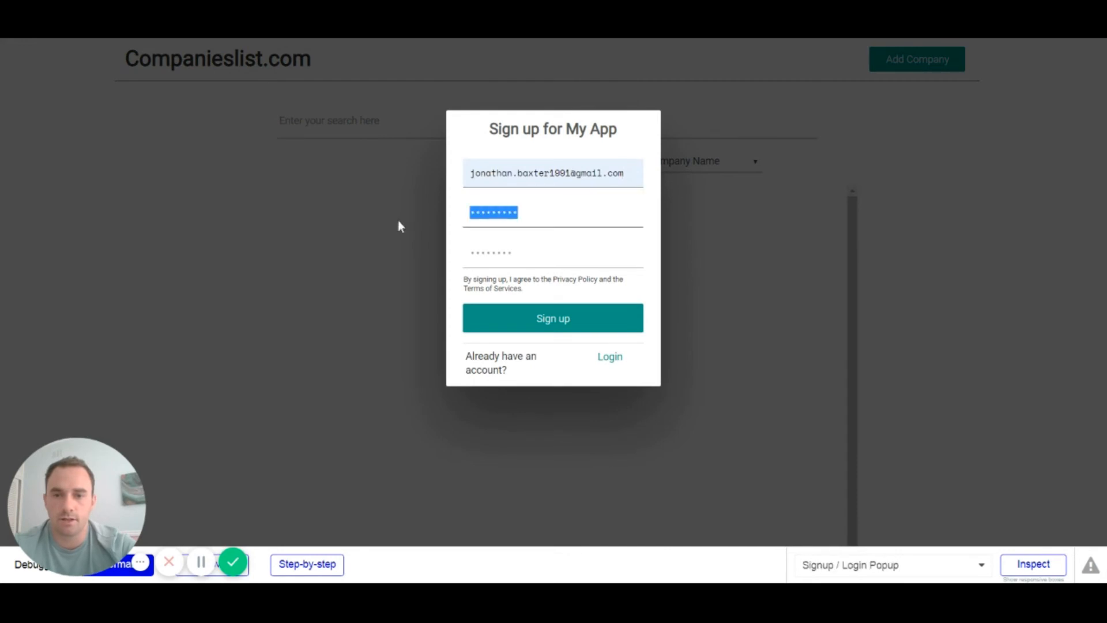
text(1)
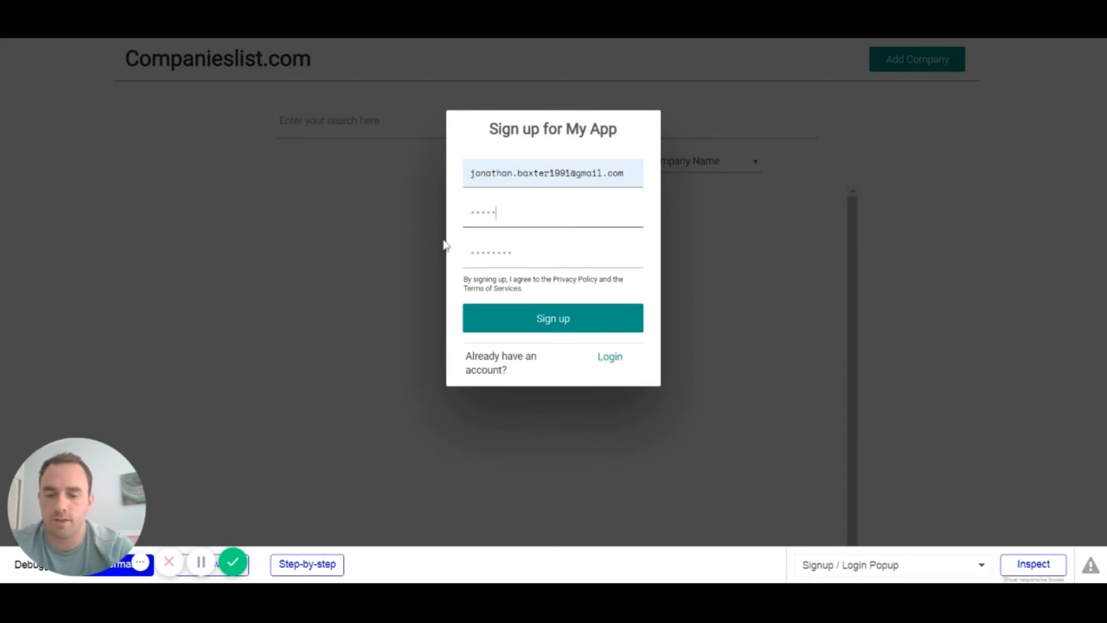
key(Tab)
text(1)
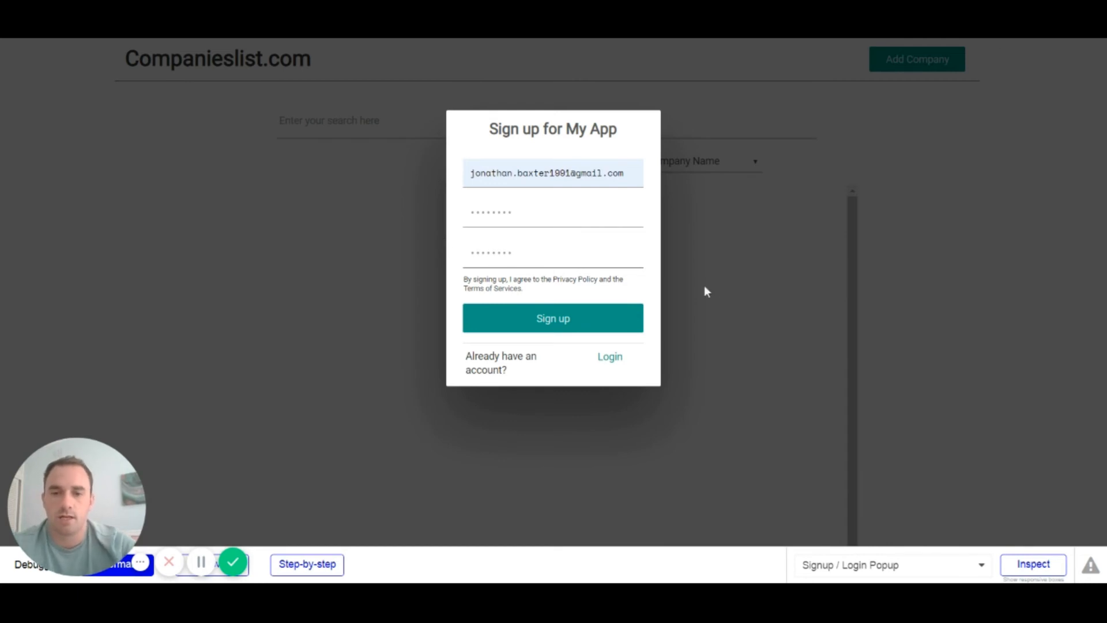
click(548, 333)
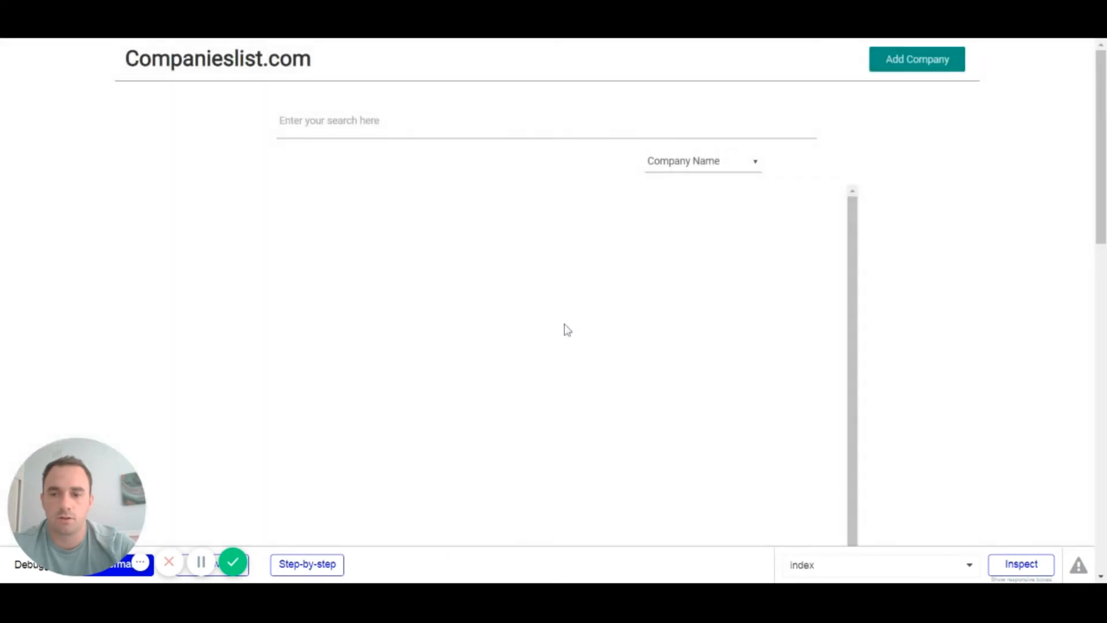
click(911, 70)
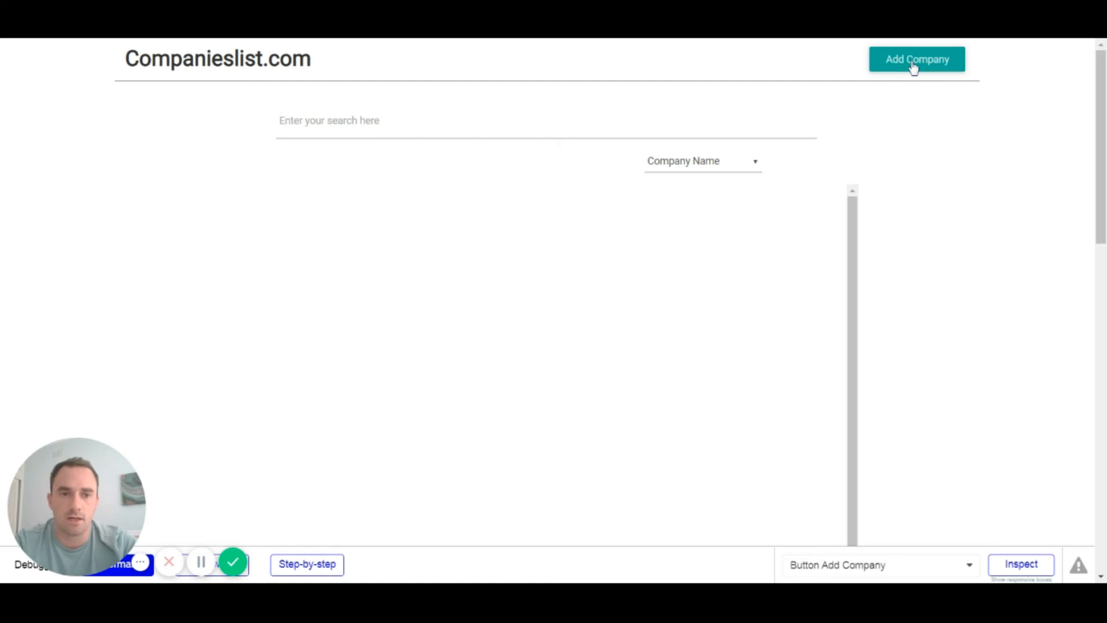
Step: Start a new company entry named Youtube with a logo, size 2000 and location California, USA
click(913, 66)
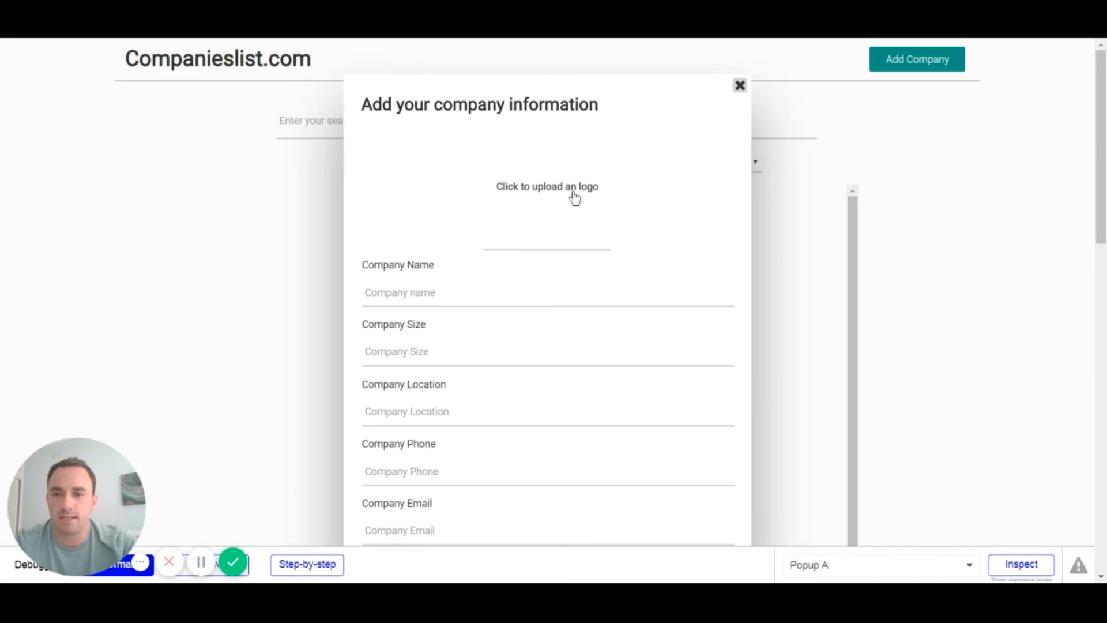
click(496, 293)
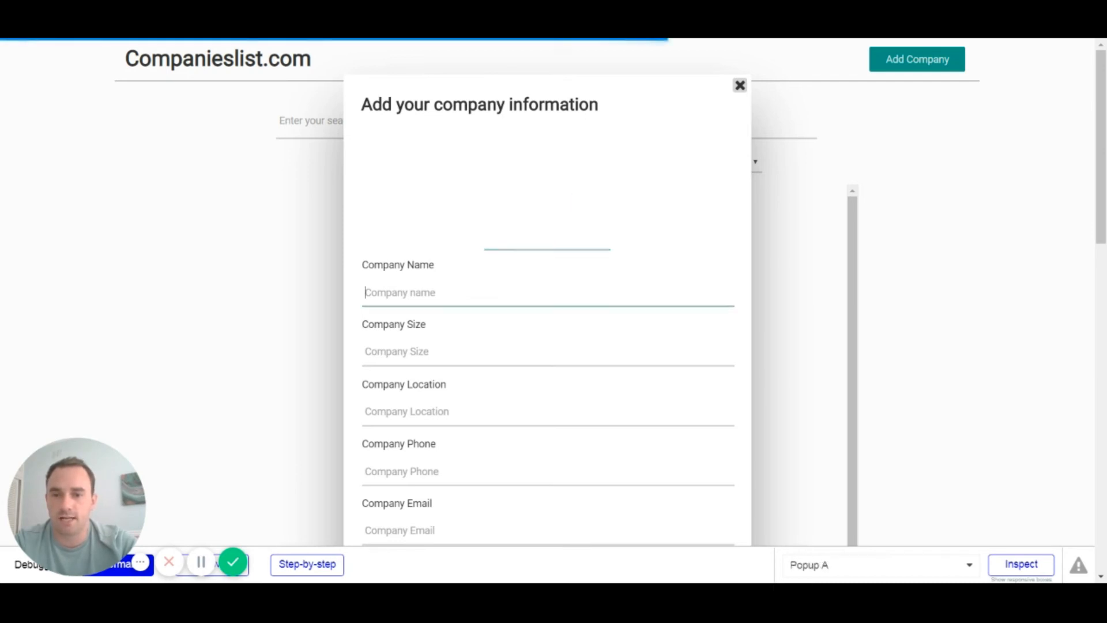
text(Youtube)
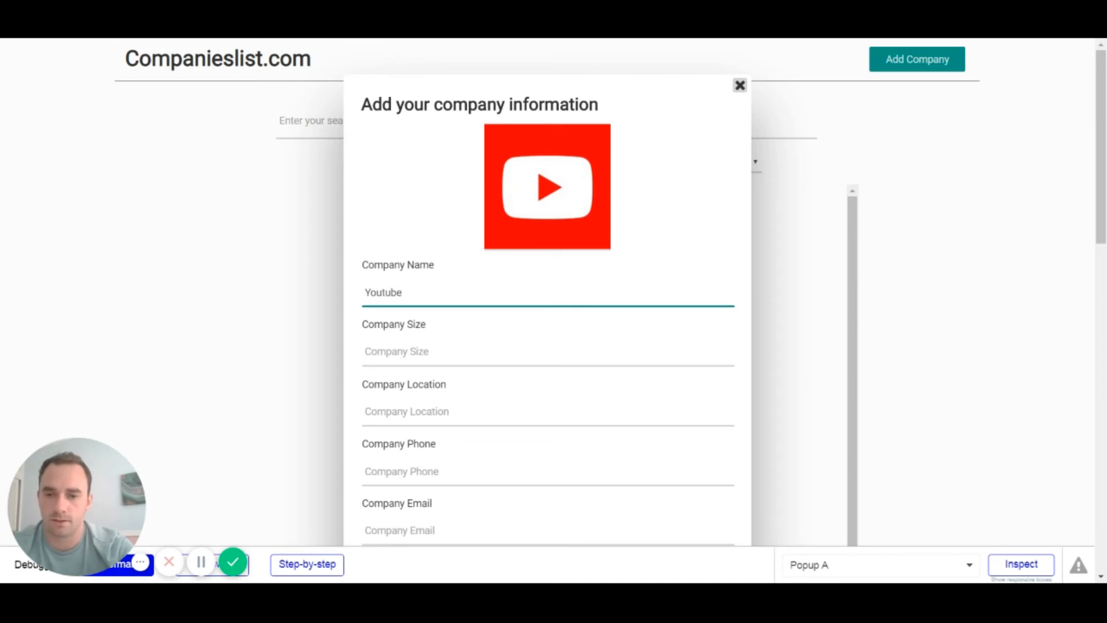
key(Tab)
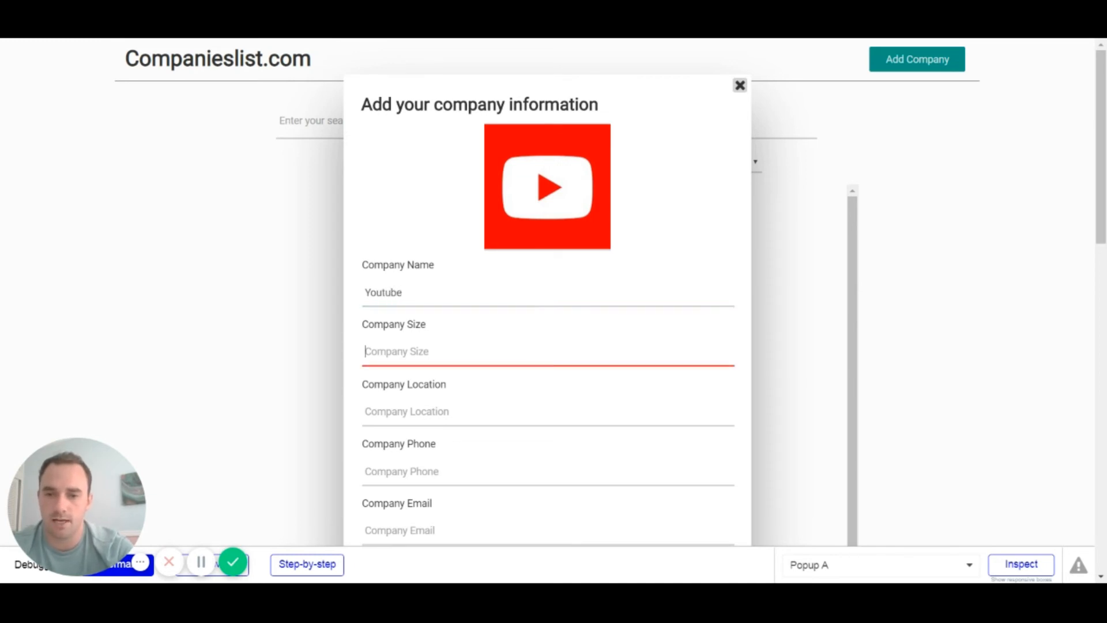
text(2000)
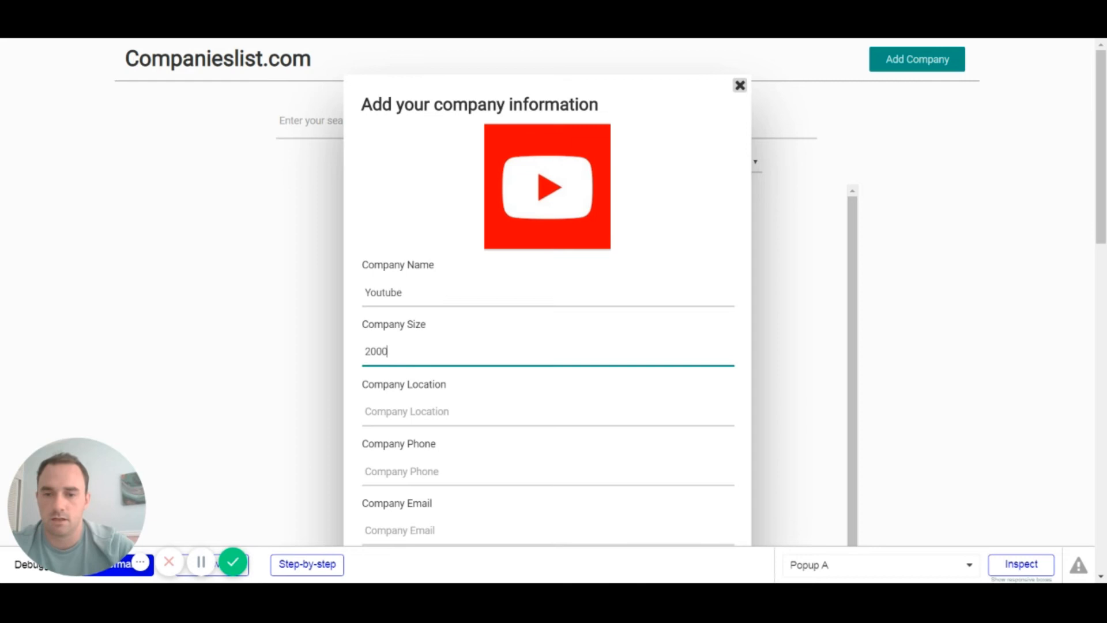
scroll(461, 299, down, 2)
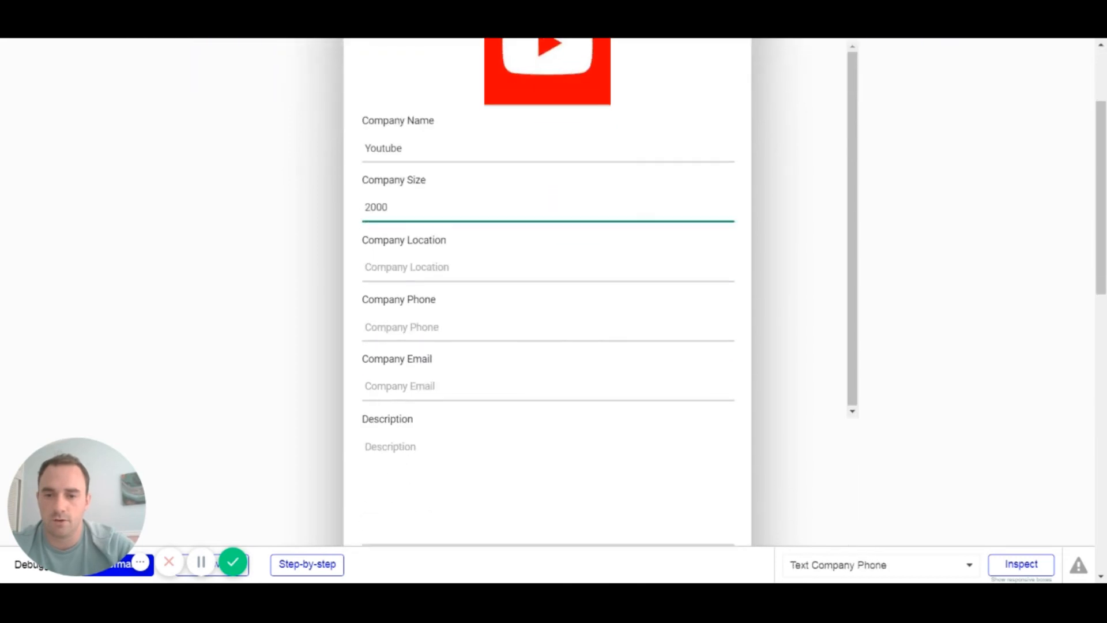
click(461, 268)
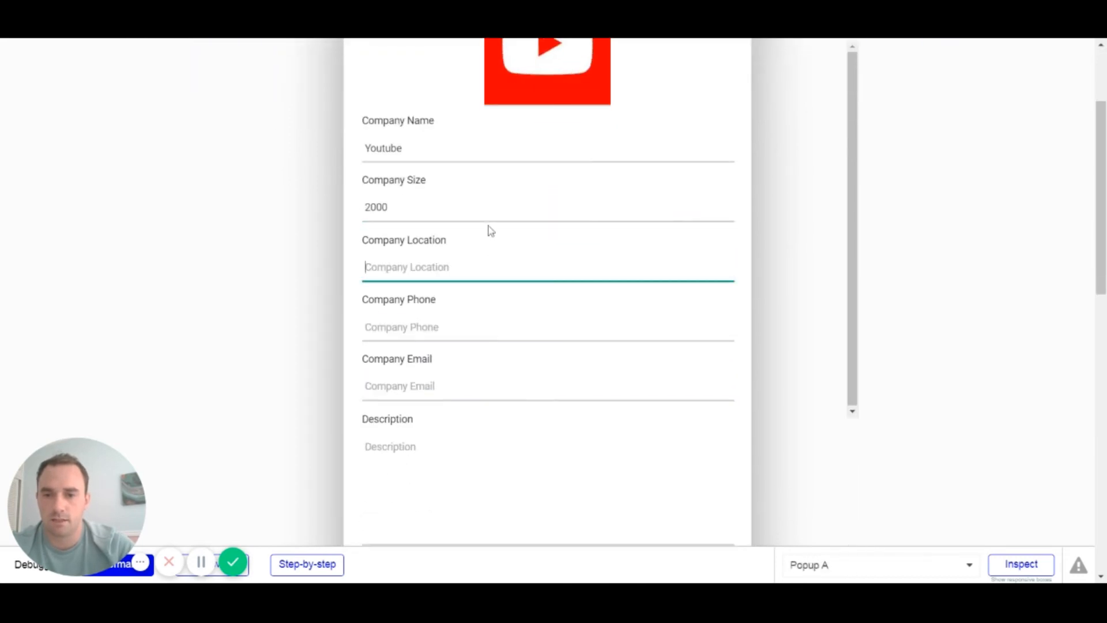
click(470, 461)
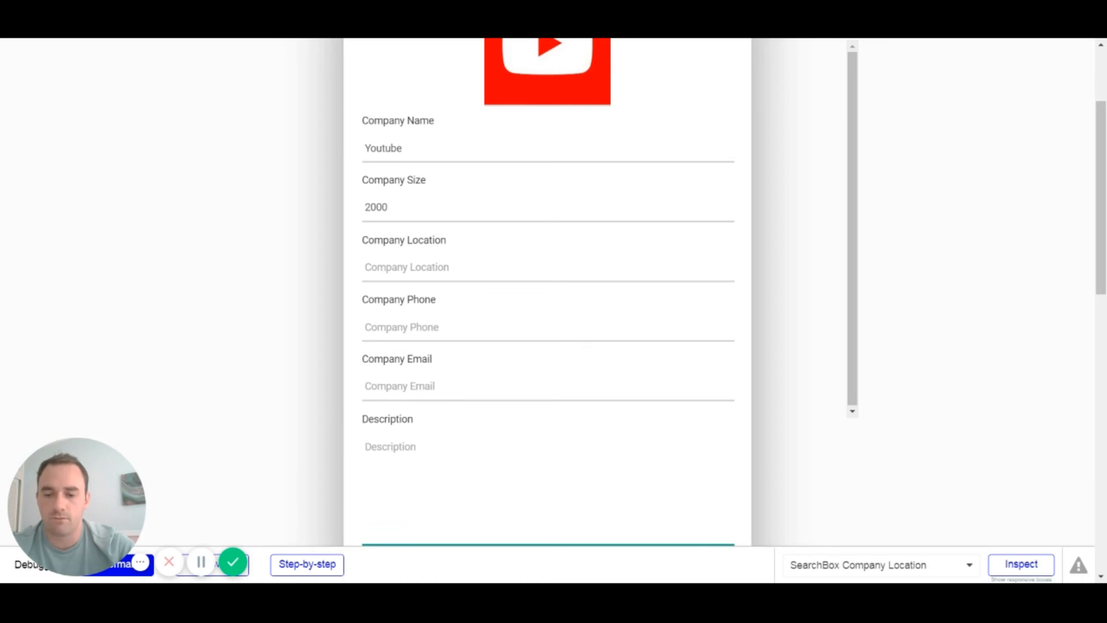
click(461, 267)
text(Calif)
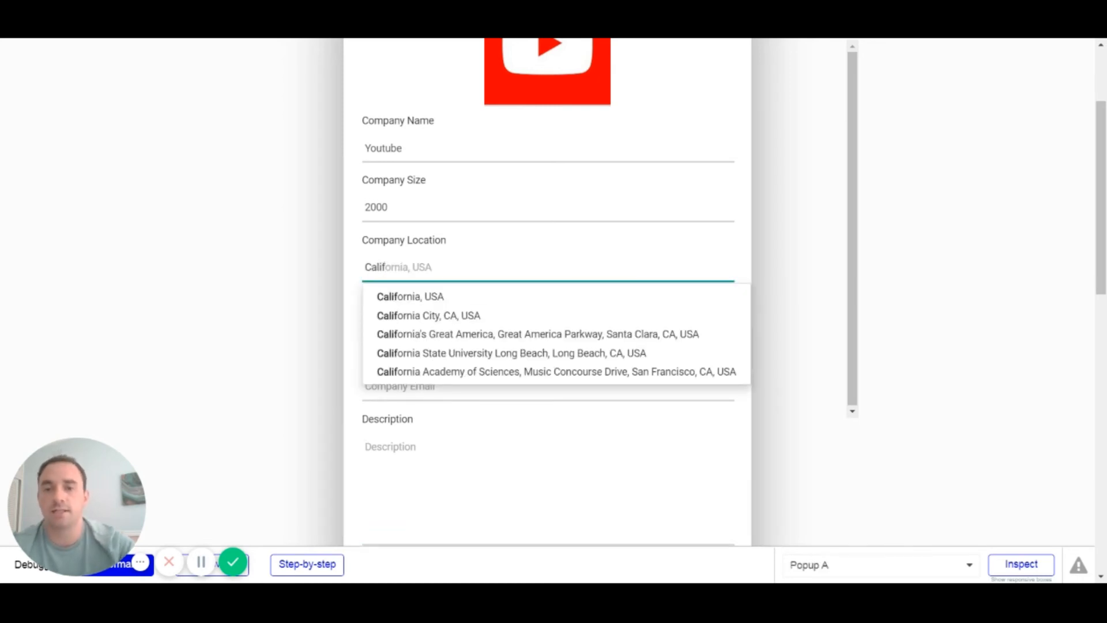
click(434, 301)
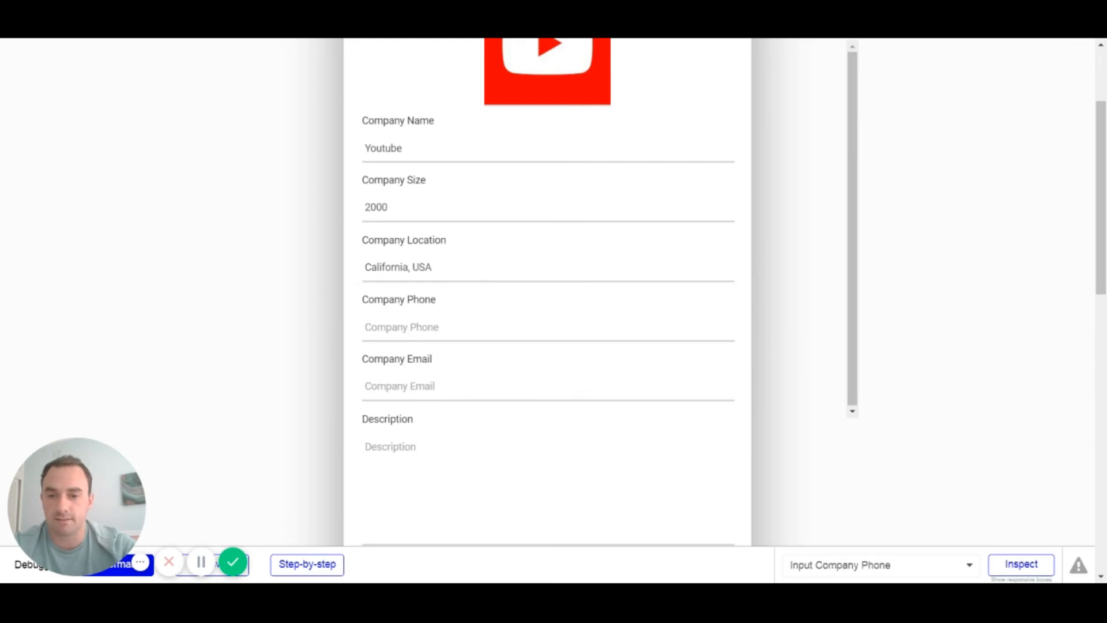
Step: Enter the company's phone number, email address and description 'Youtube is a video sharing platform', then save
key(Tab)
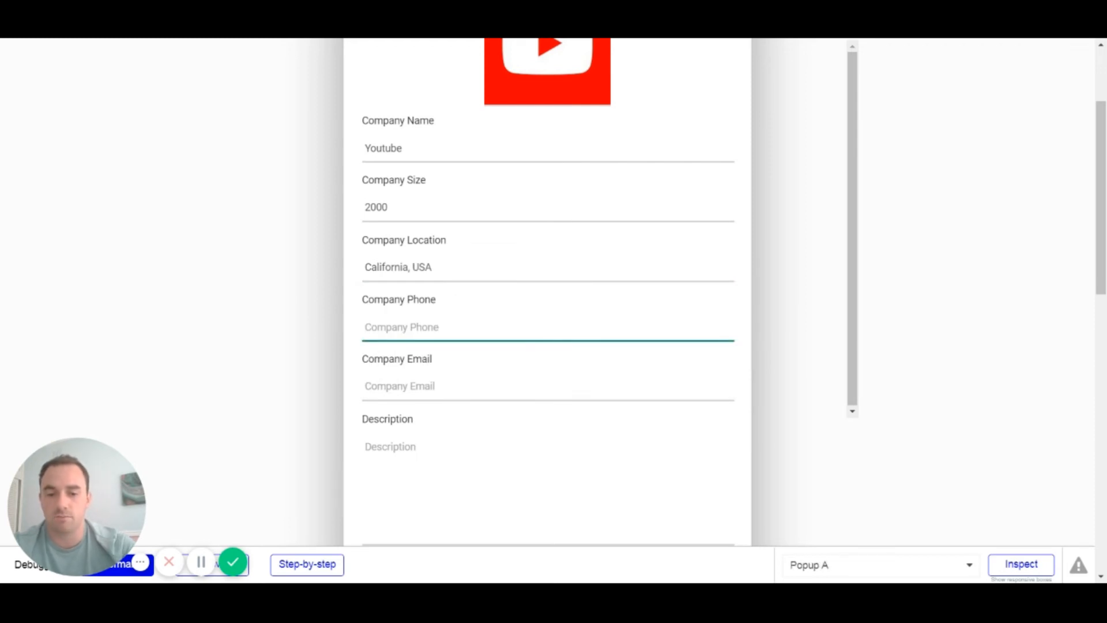
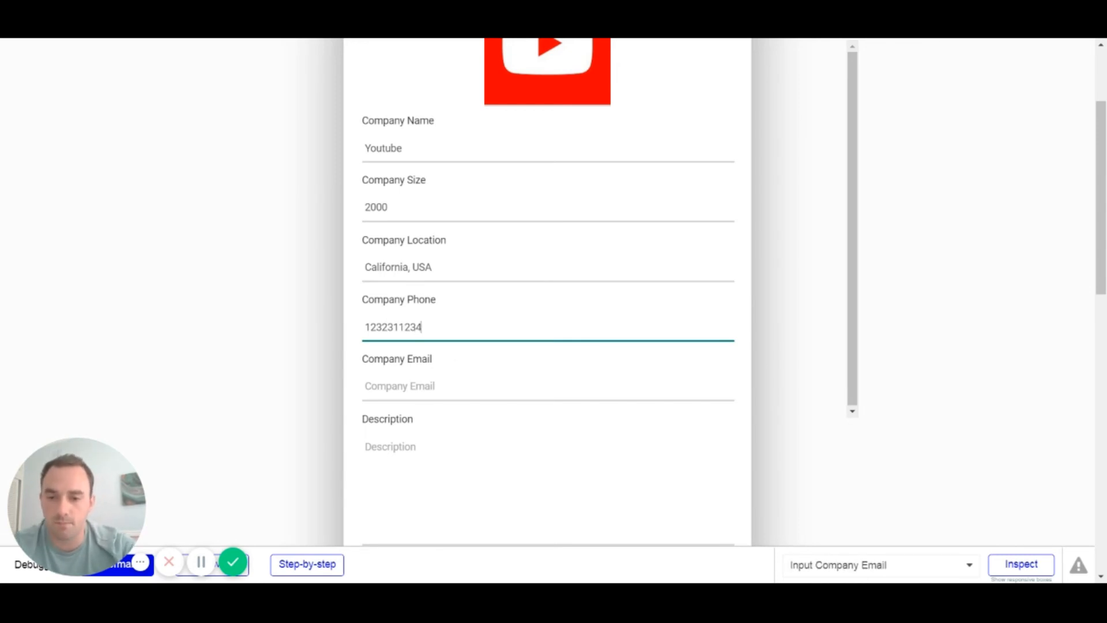
key(Tab)
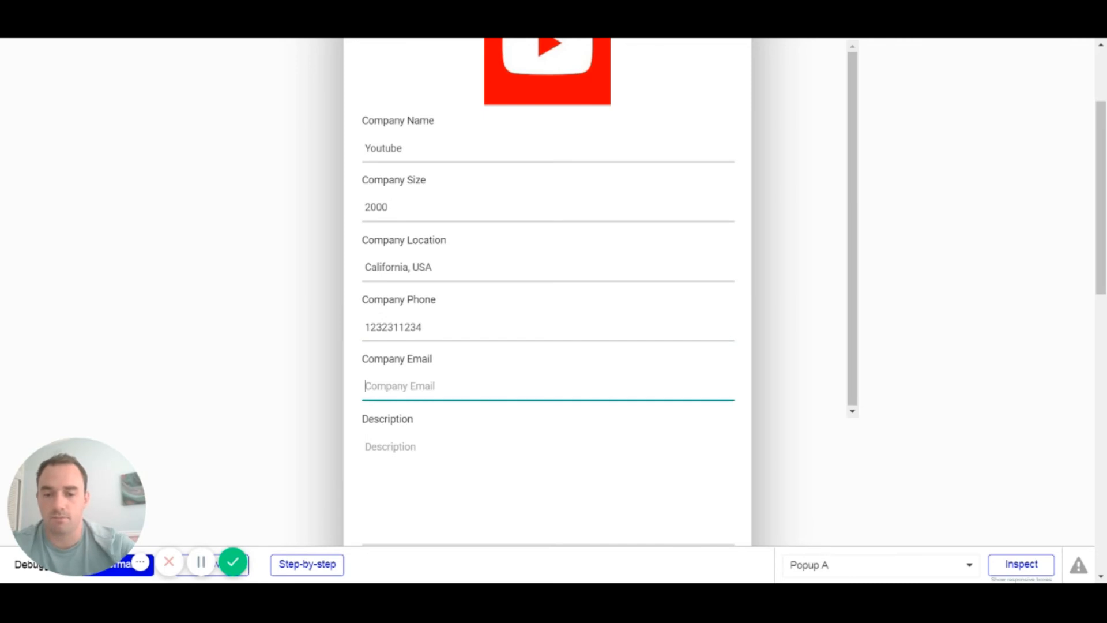
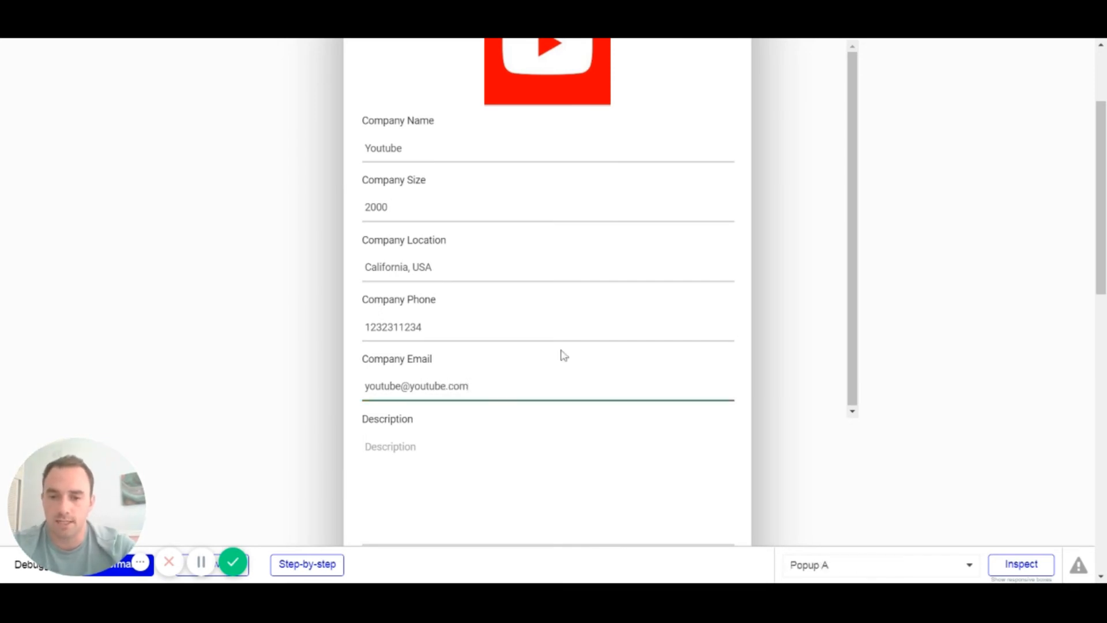
scroll(502, 447, down, 3)
key(Tab)
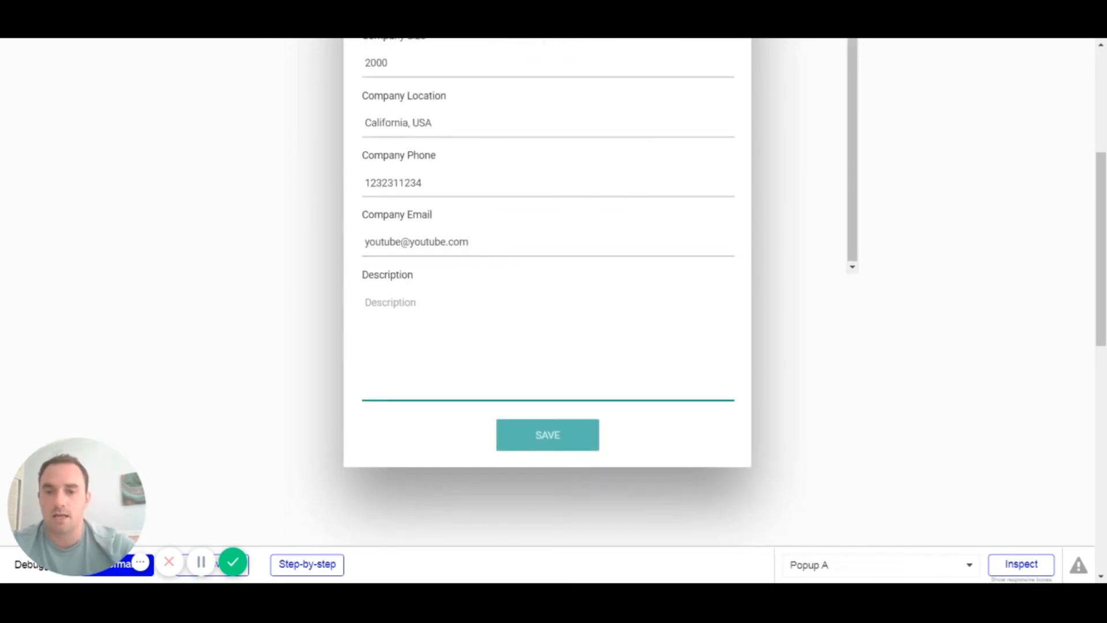
text(Youtube)
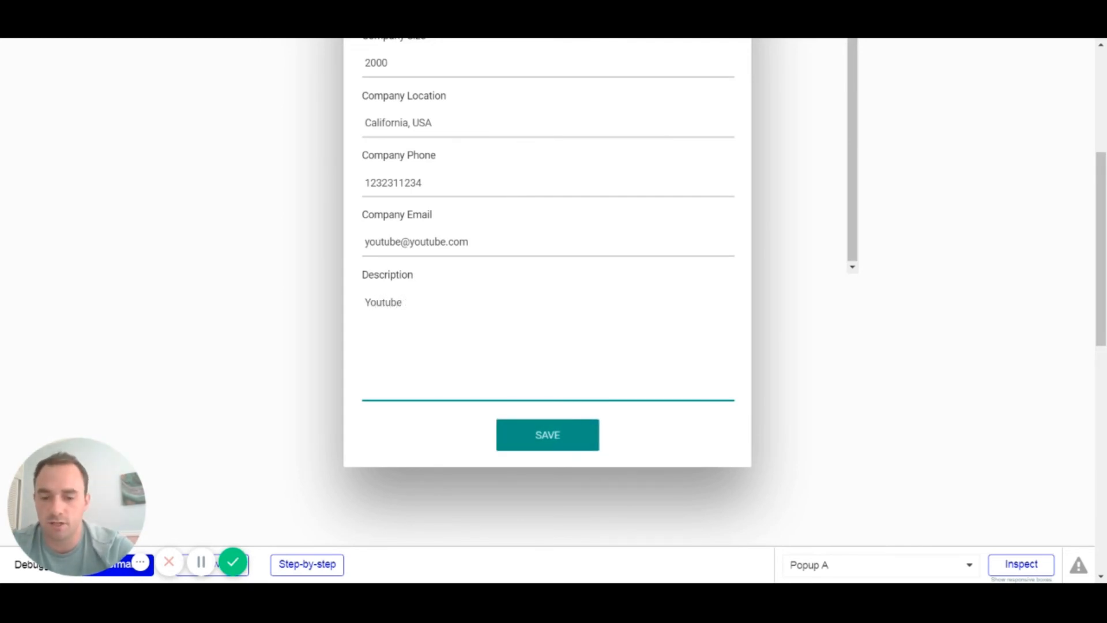
text( is a video shar)
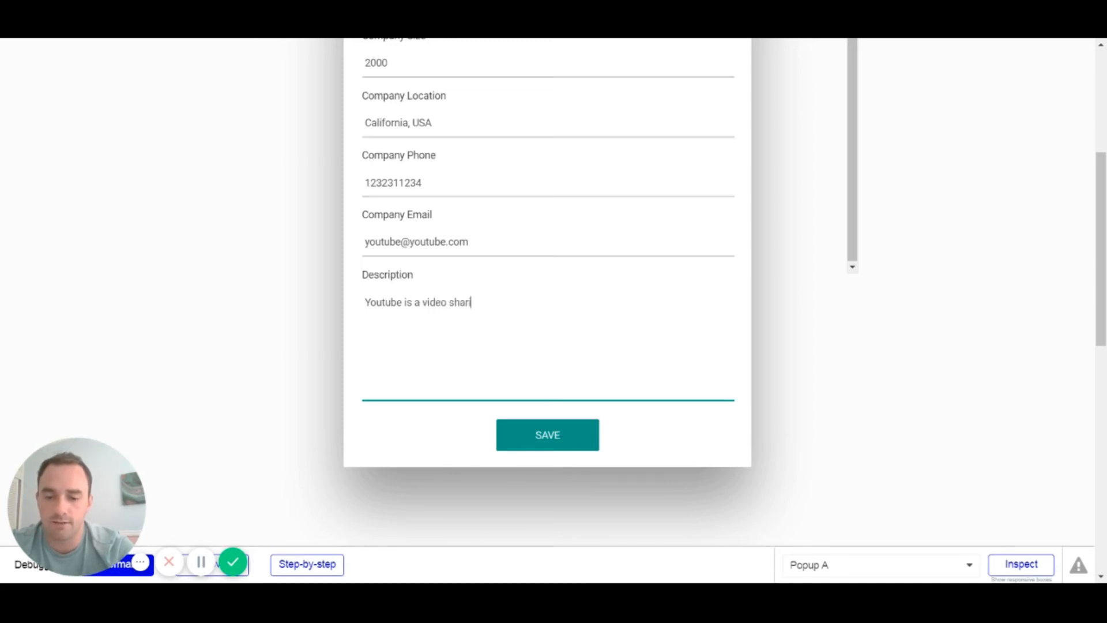
text(ing plat)
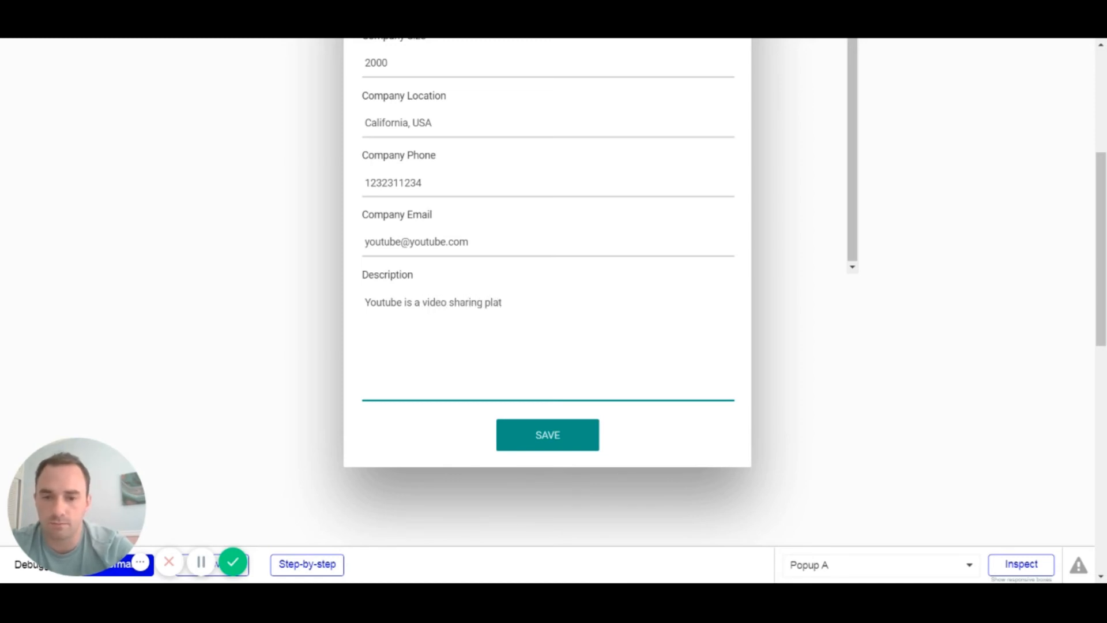
text(form.)
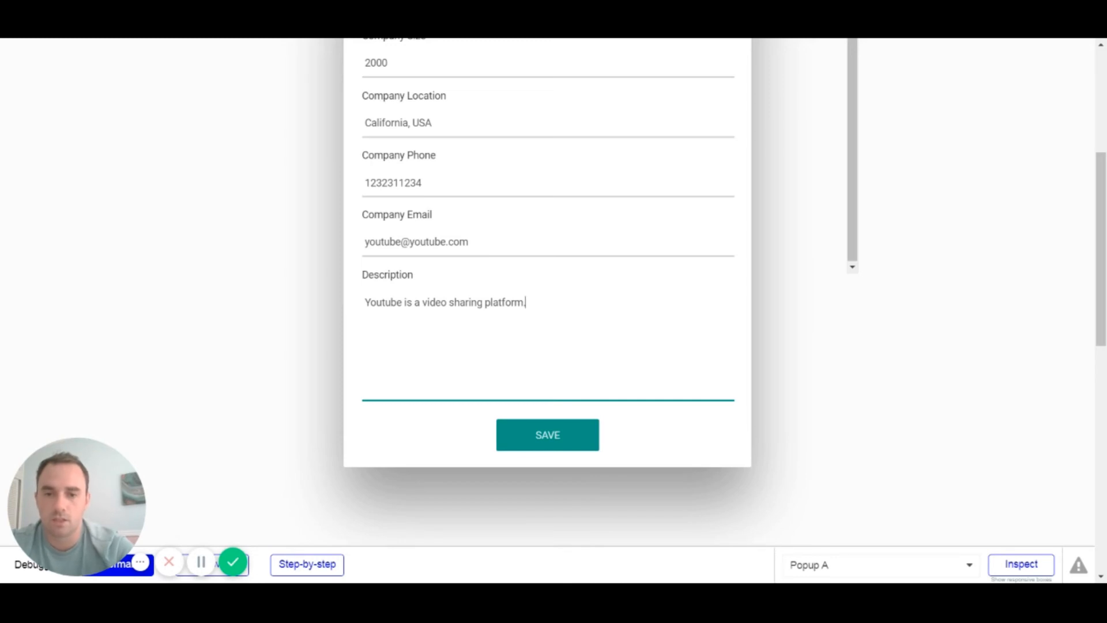
click(562, 436)
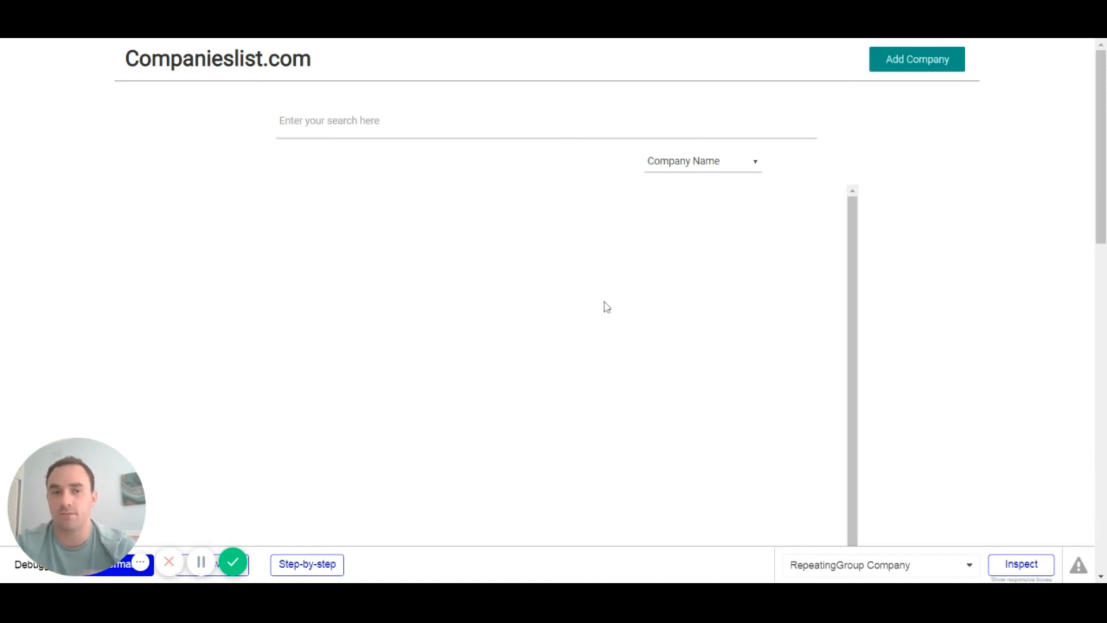
Step: Reopen the Add Company form in the preview, look through it, and close it with the X
click(938, 60)
scroll(582, 244, down, 2)
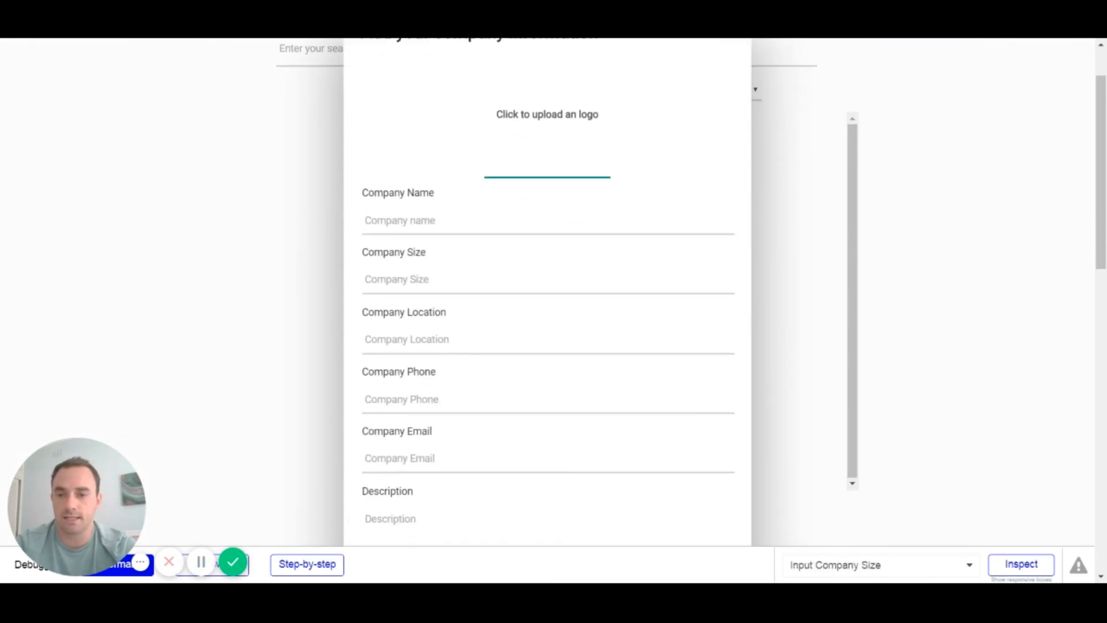
scroll(760, 179, up, 2)
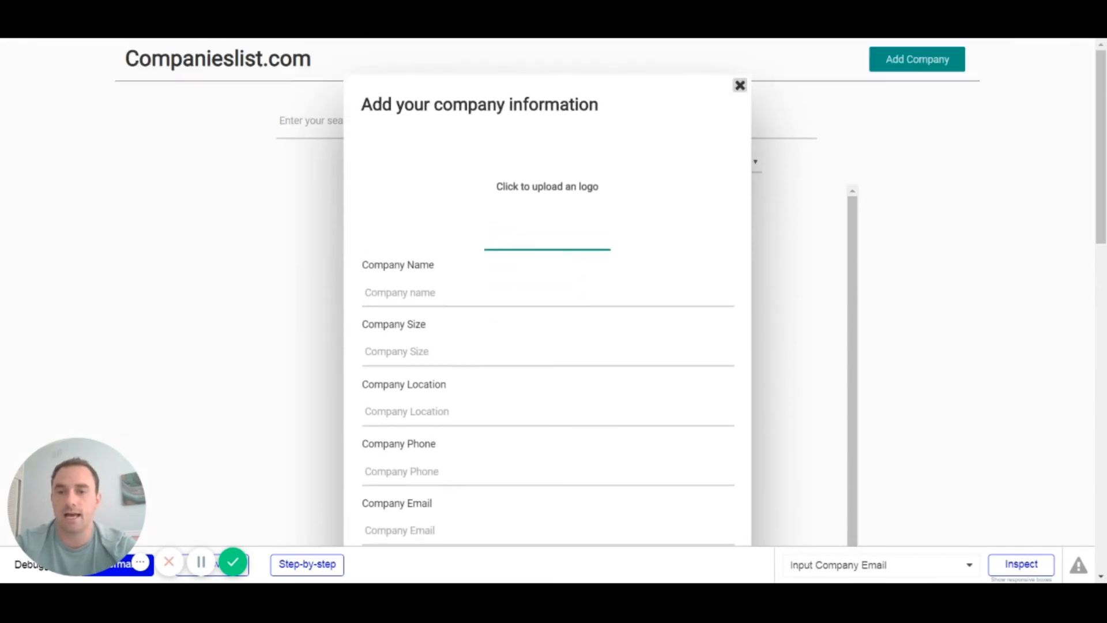
click(739, 89)
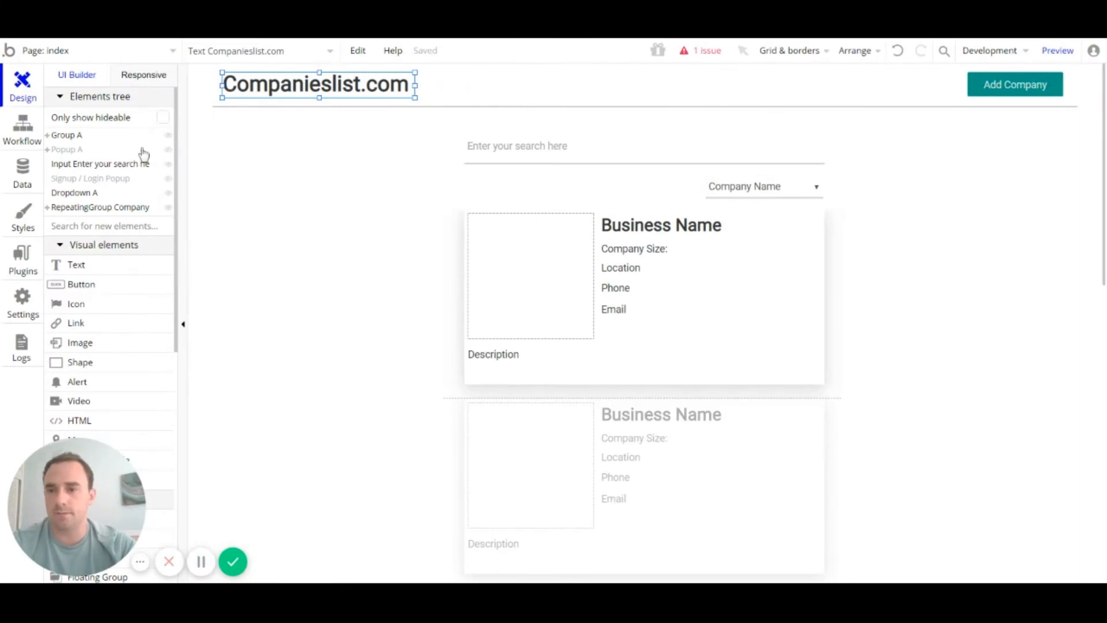
Step: Edit and re-save the YouTube record in App data, then return to the Design tab
click(23, 173)
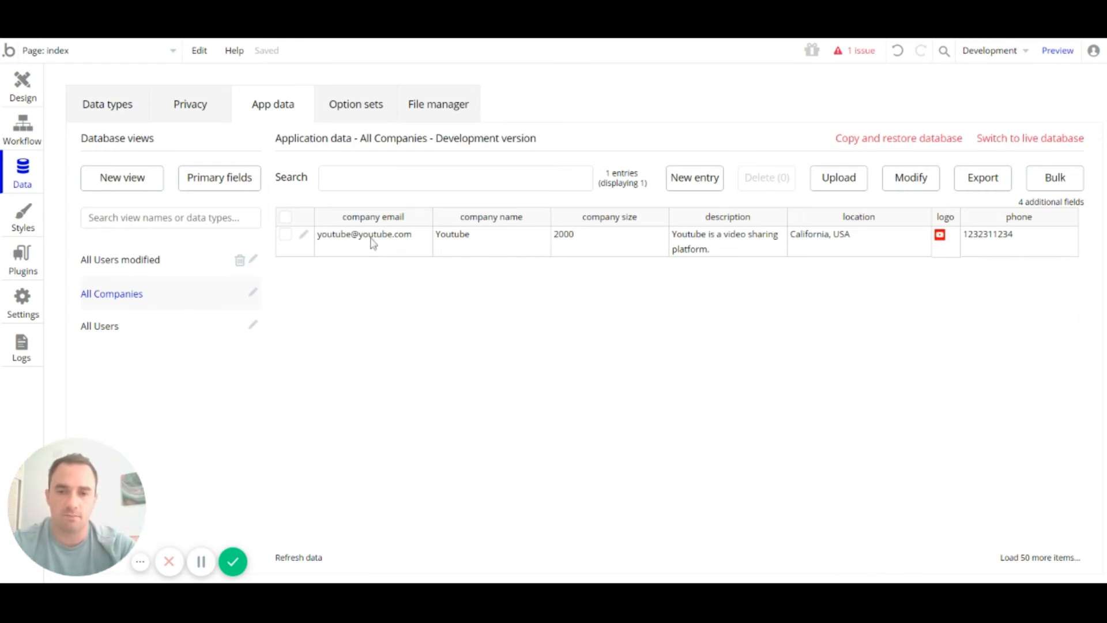
click(303, 237)
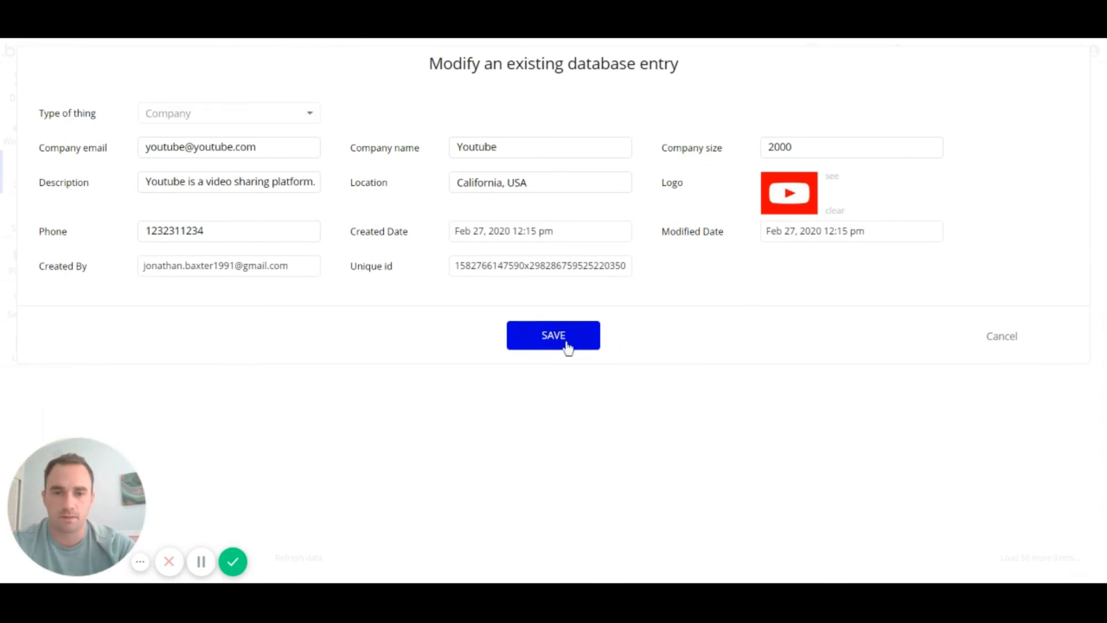
click(549, 341)
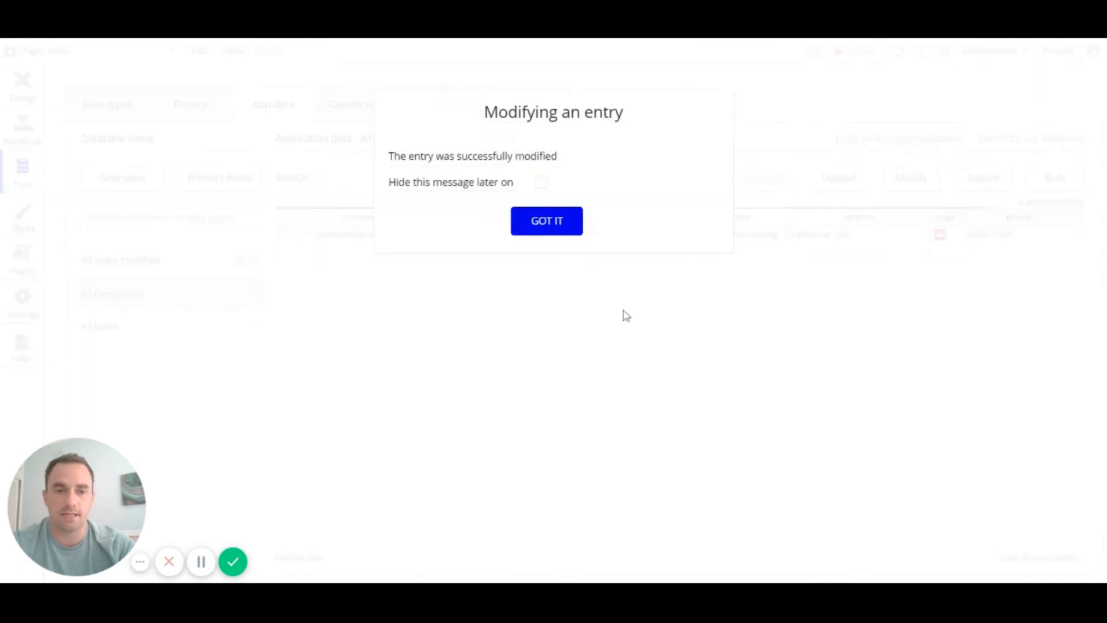
click(562, 227)
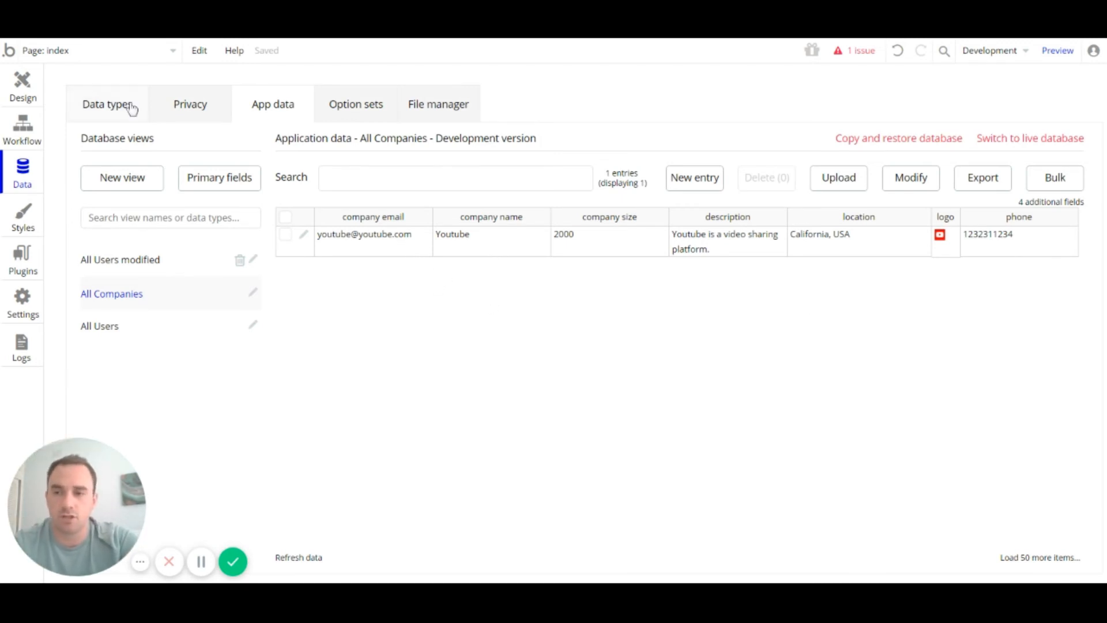
click(23, 84)
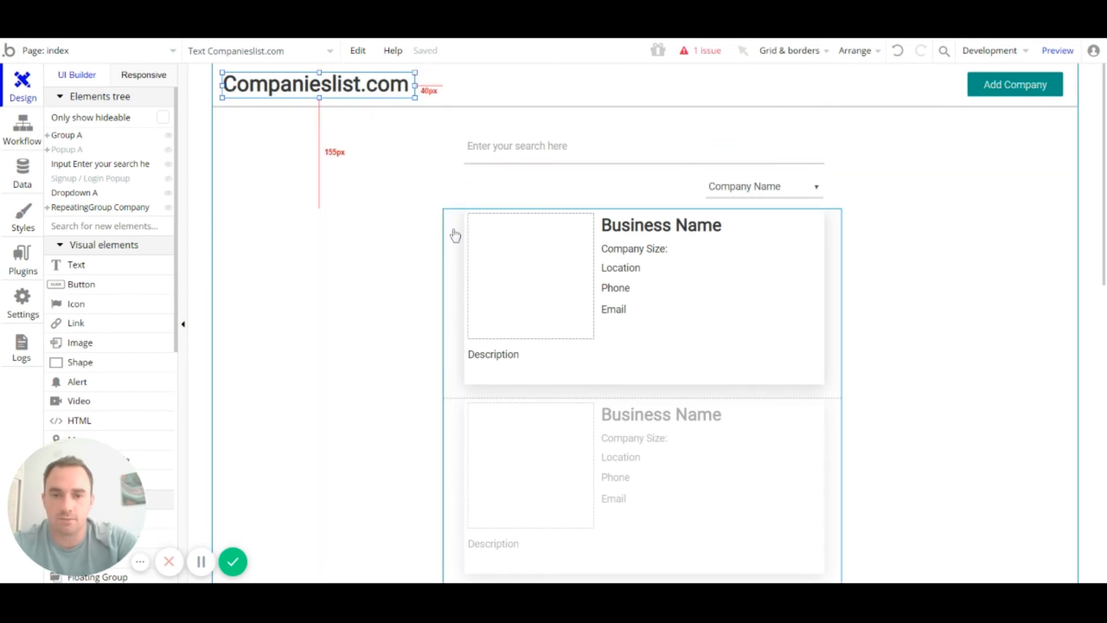
Step: Set the company repeating group's data source to Do a search for Company
scroll(455, 229, down, 2)
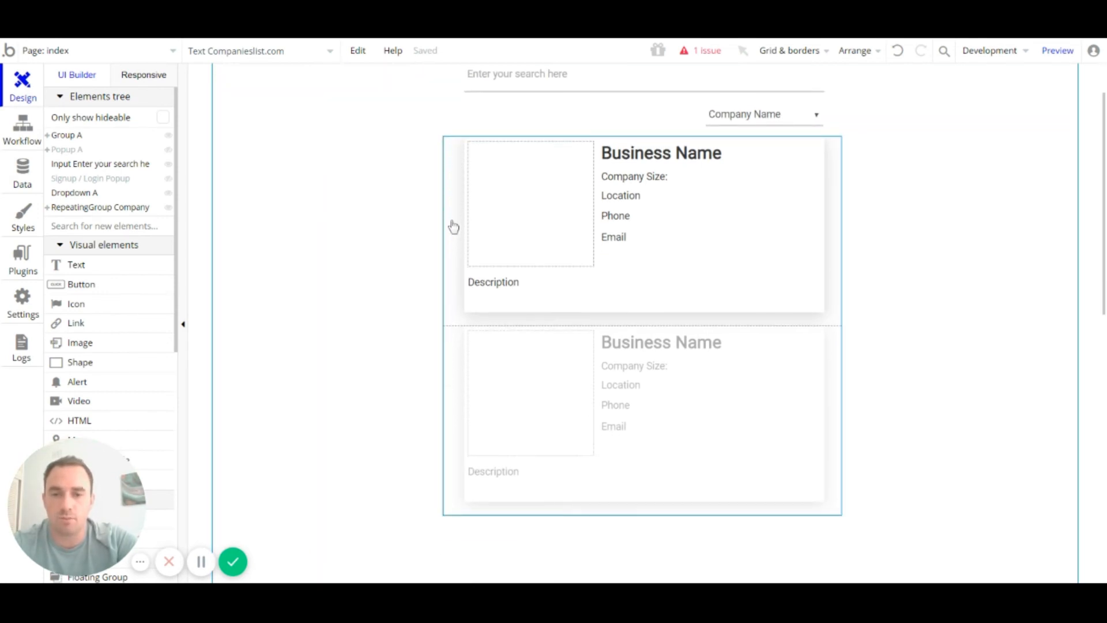
double_click(451, 222)
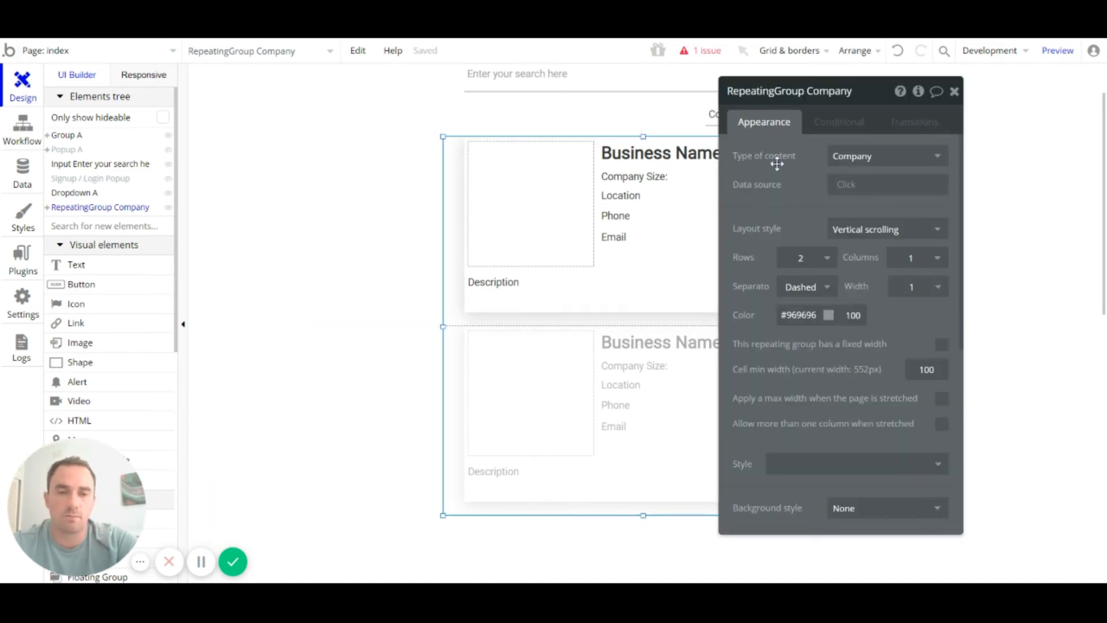
click(853, 186)
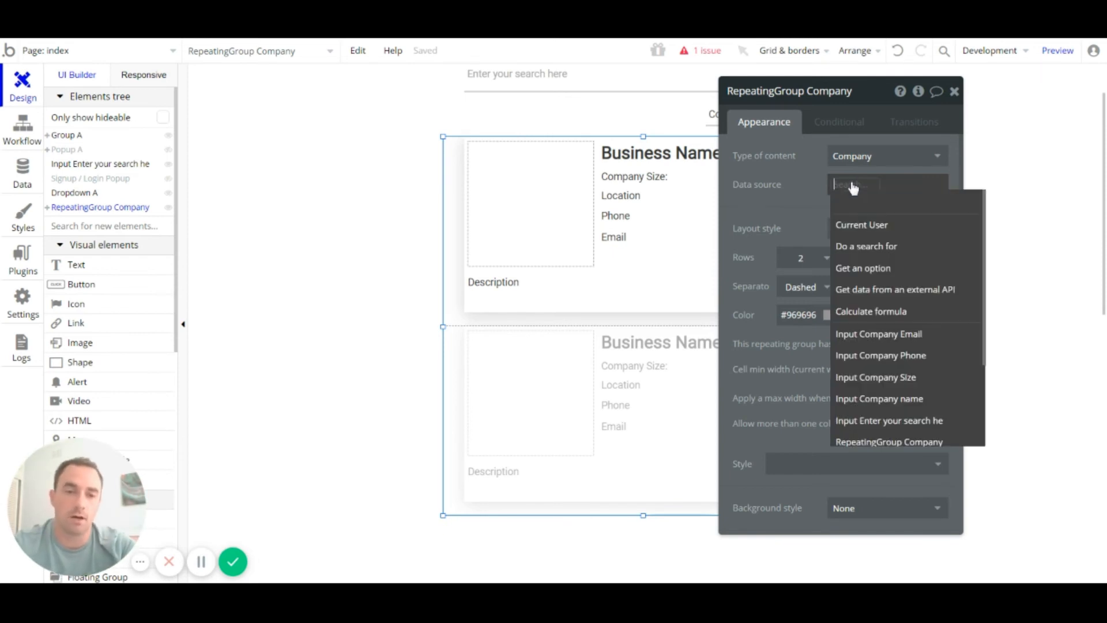
click(875, 247)
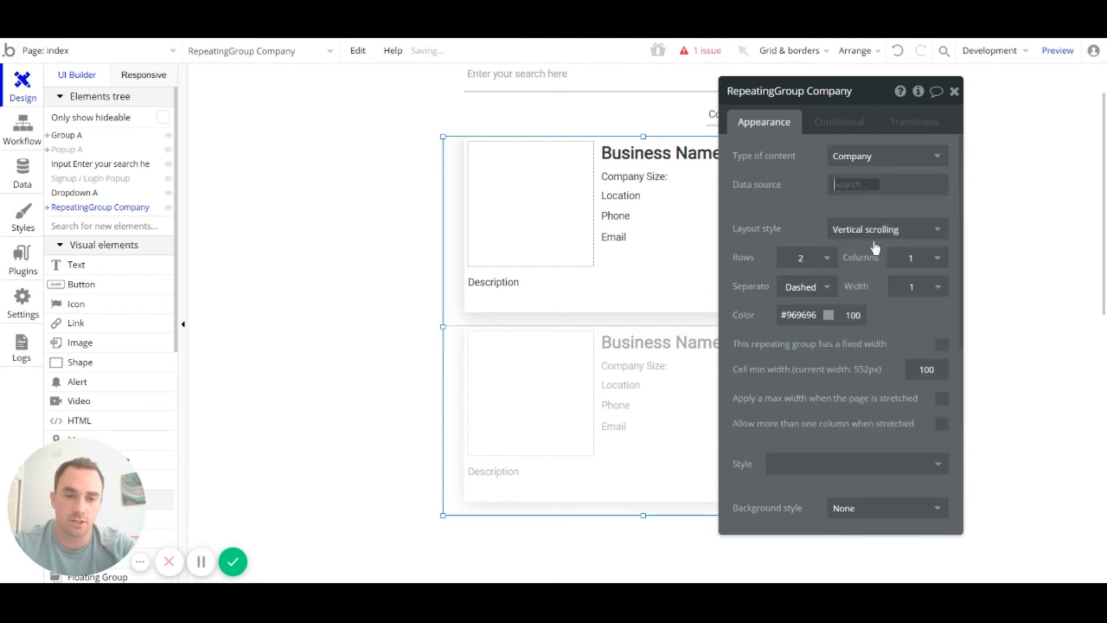
click(657, 126)
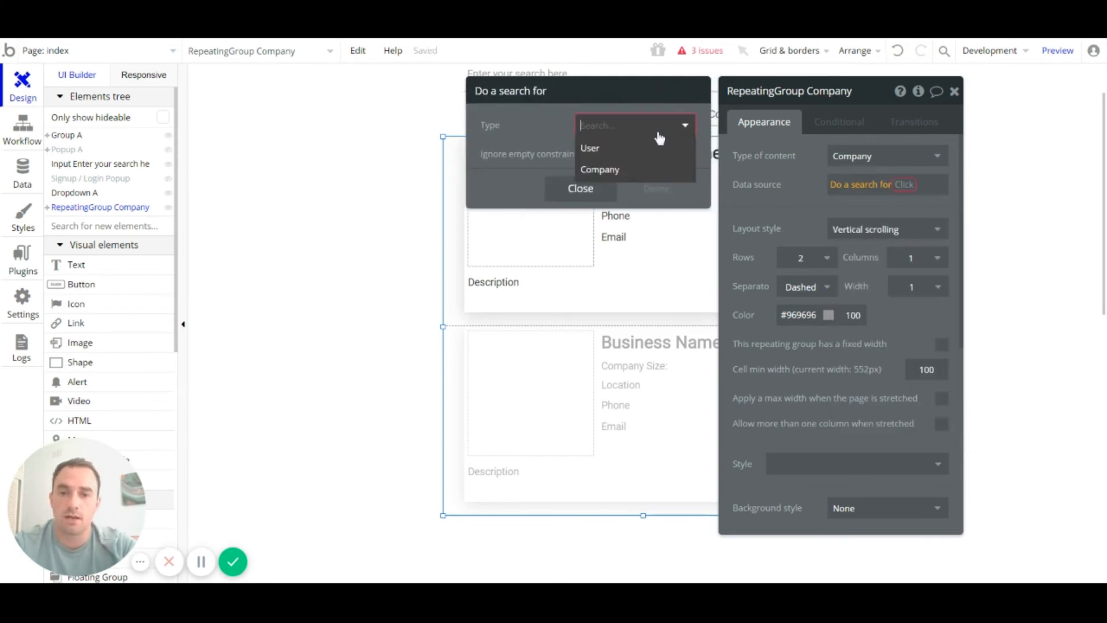
click(616, 169)
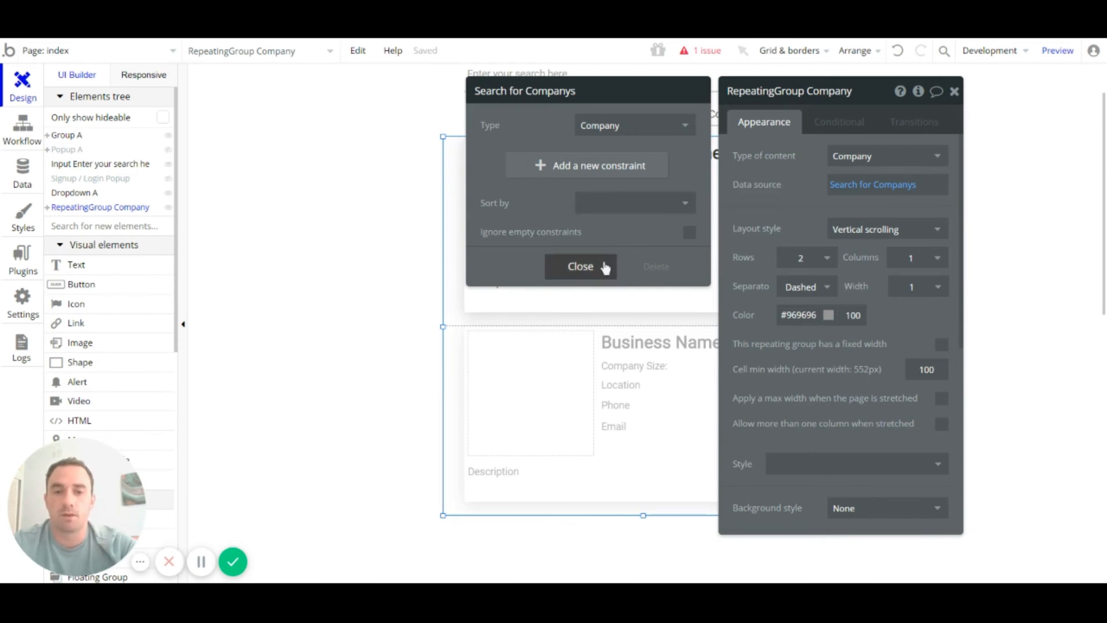
Step: Add a Created By = Current User constraint, then delete it and close the settings
click(543, 175)
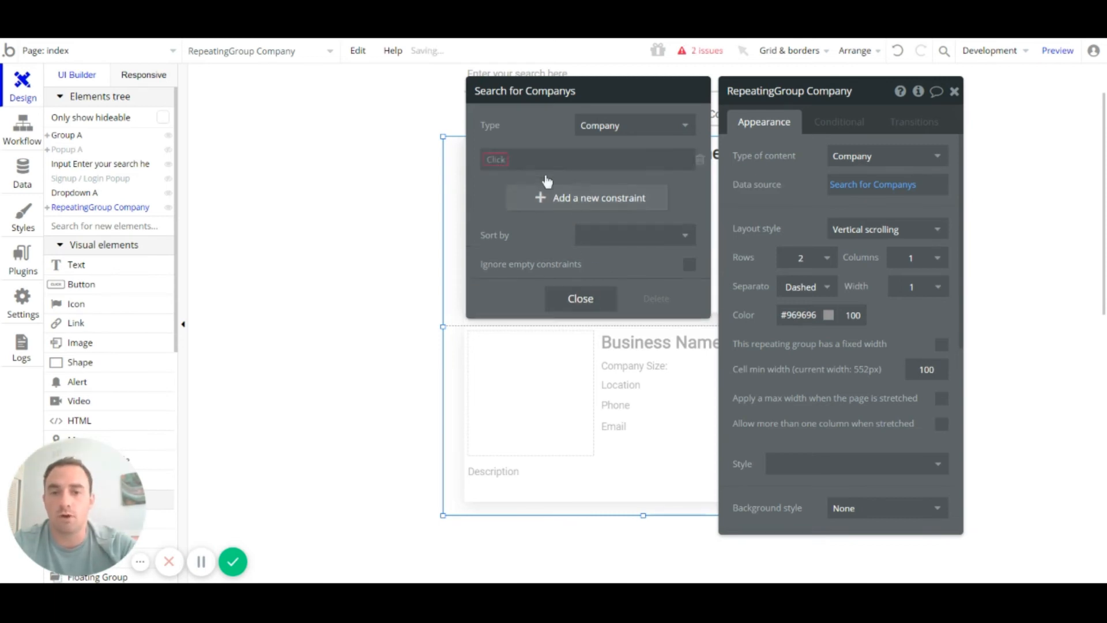
click(496, 160)
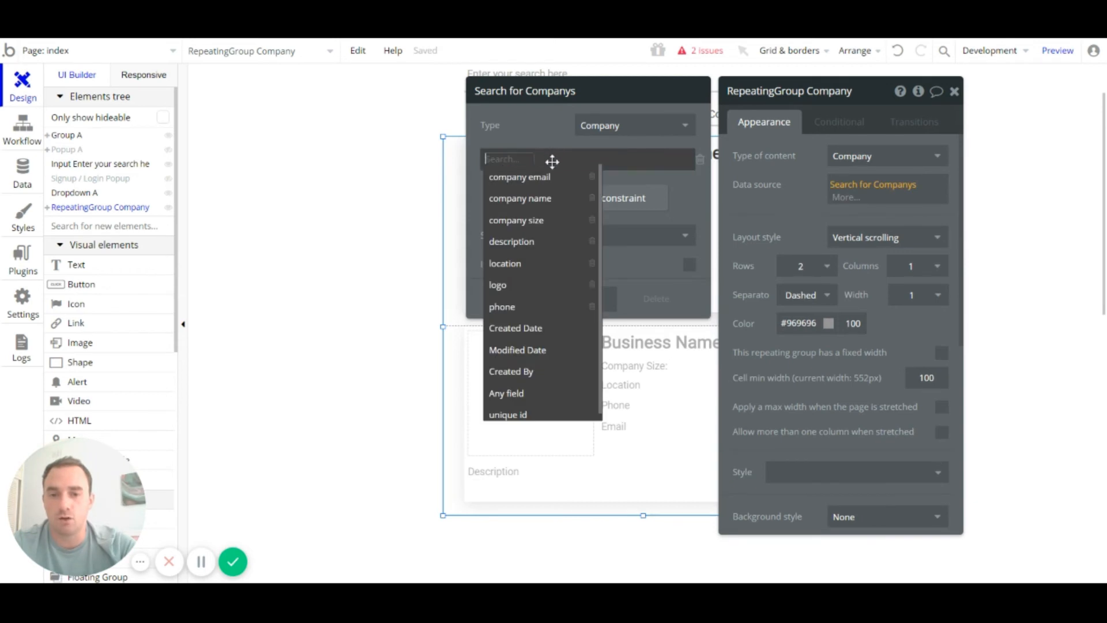
scroll(539, 247, down, 1)
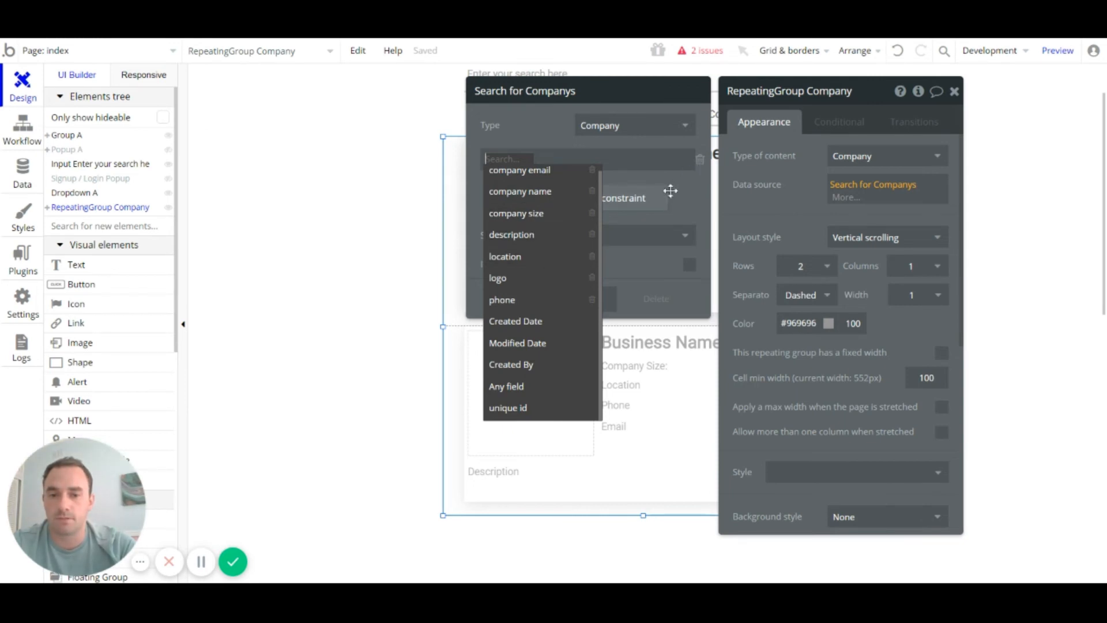
click(555, 373)
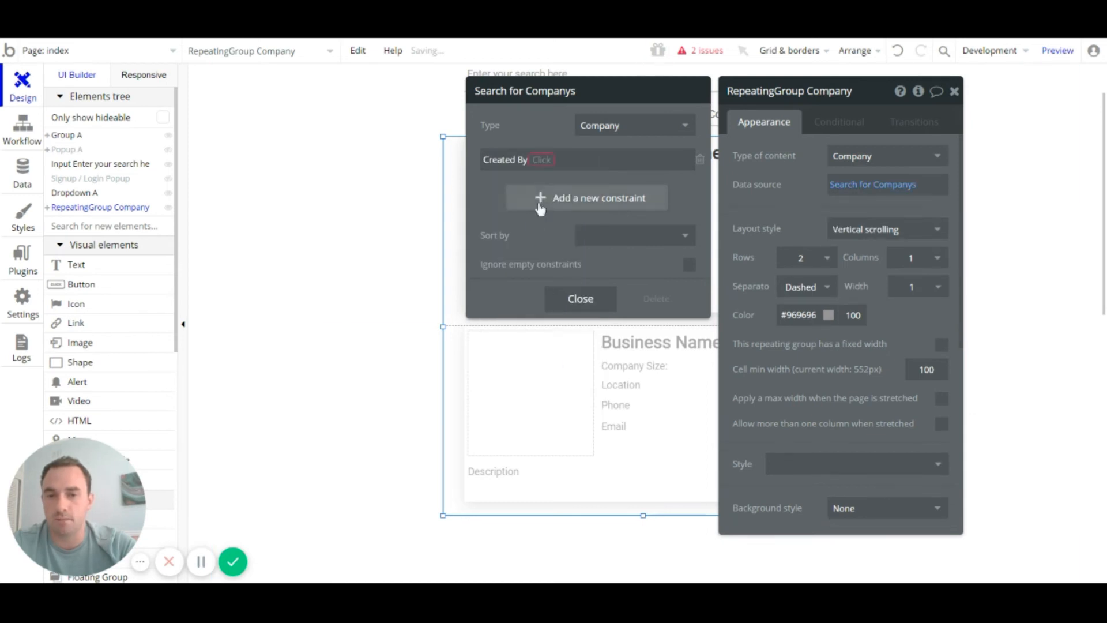
click(544, 164)
click(548, 168)
click(548, 167)
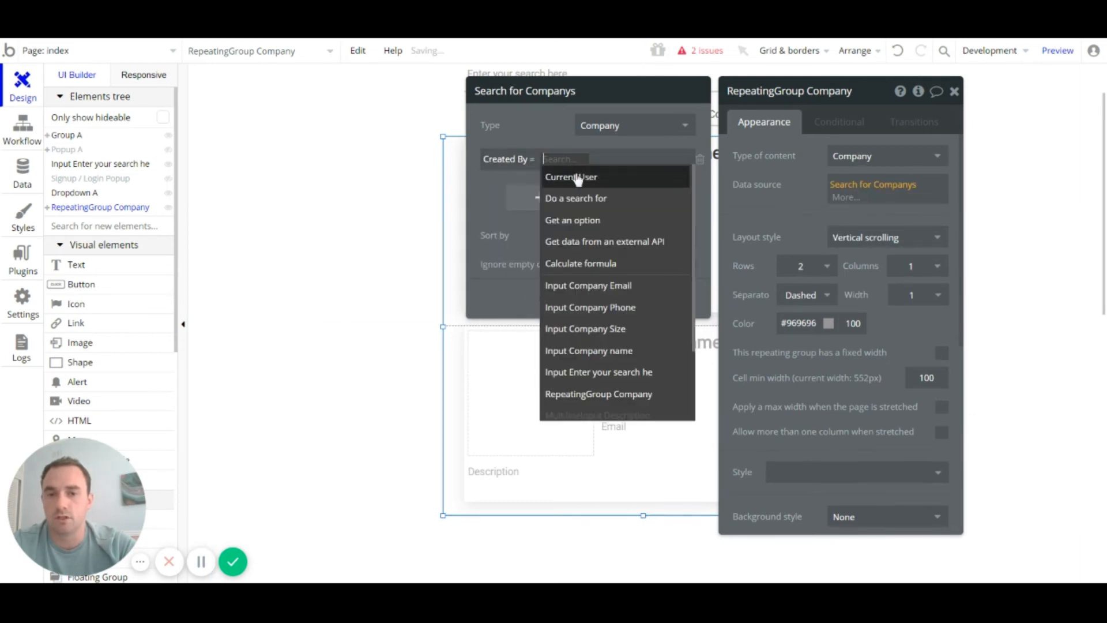
click(575, 176)
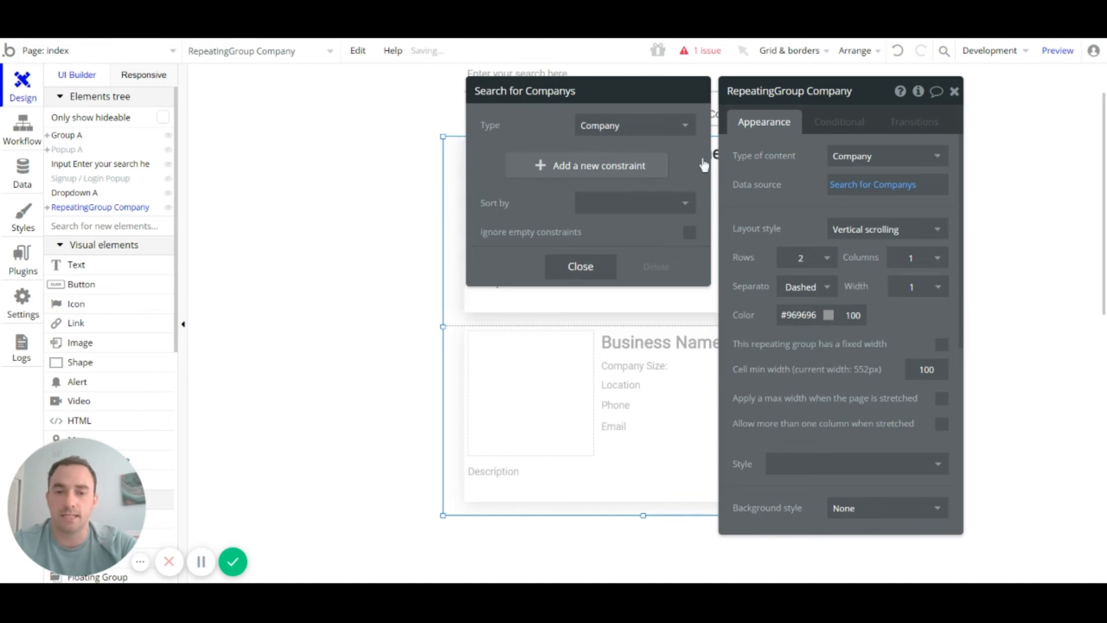
click(700, 159)
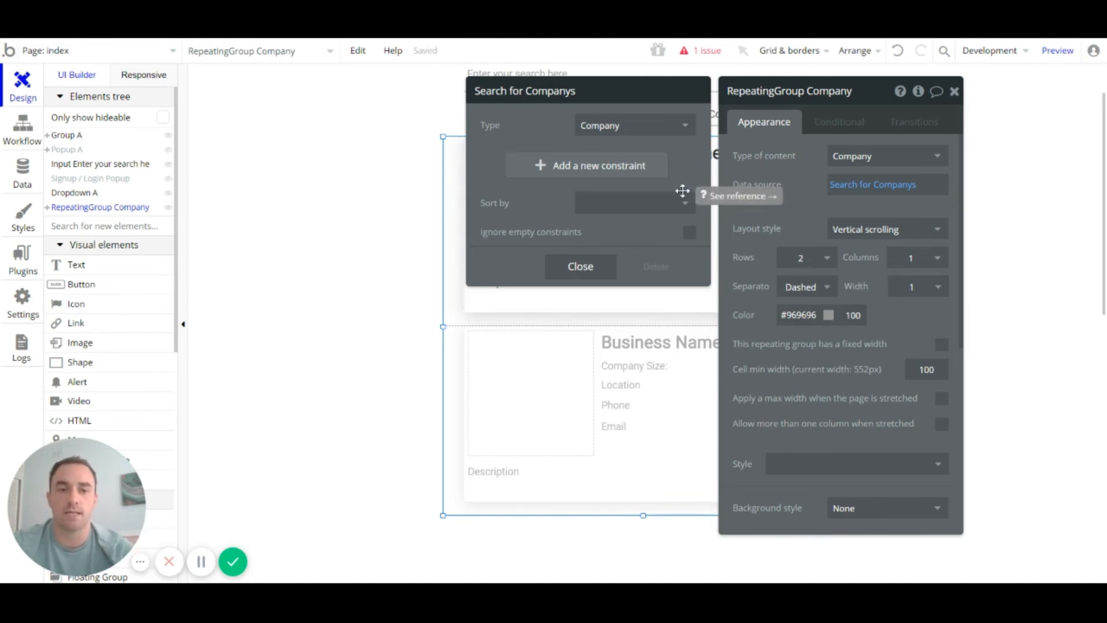
click(810, 189)
click(954, 91)
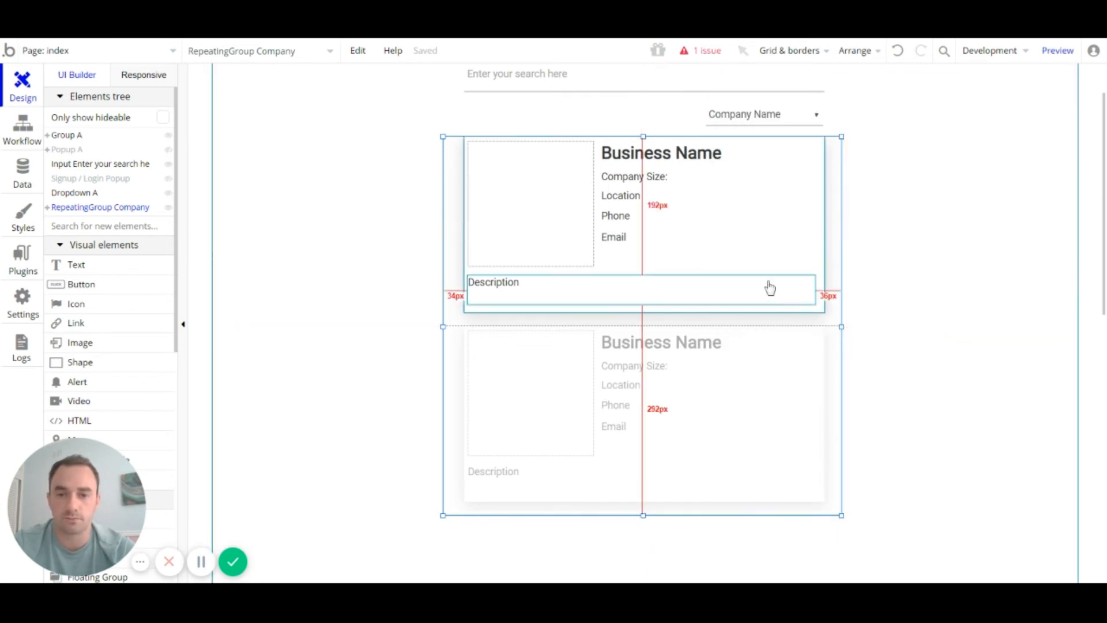
Step: Set Group B's type of content to Company and its data source to Current cell's Company
click(803, 257)
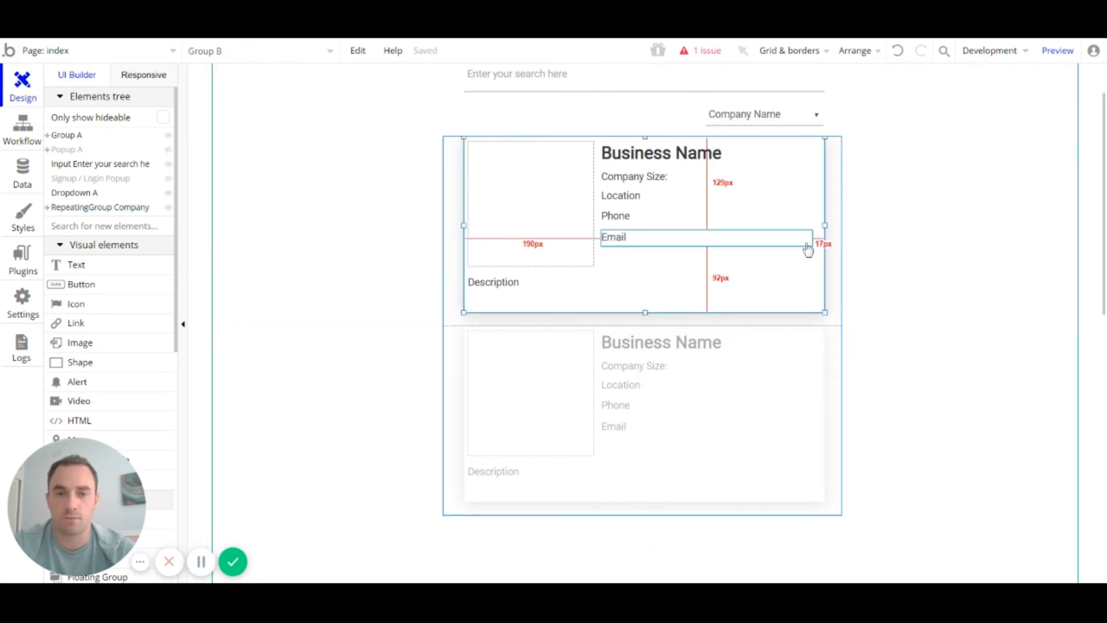
double_click(821, 215)
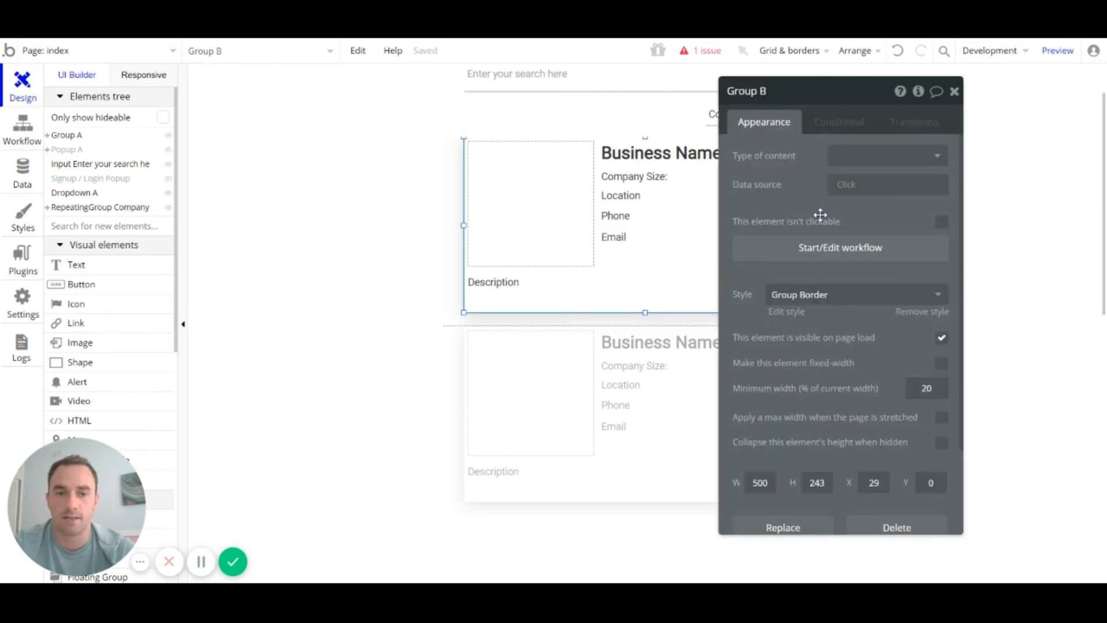
click(855, 157)
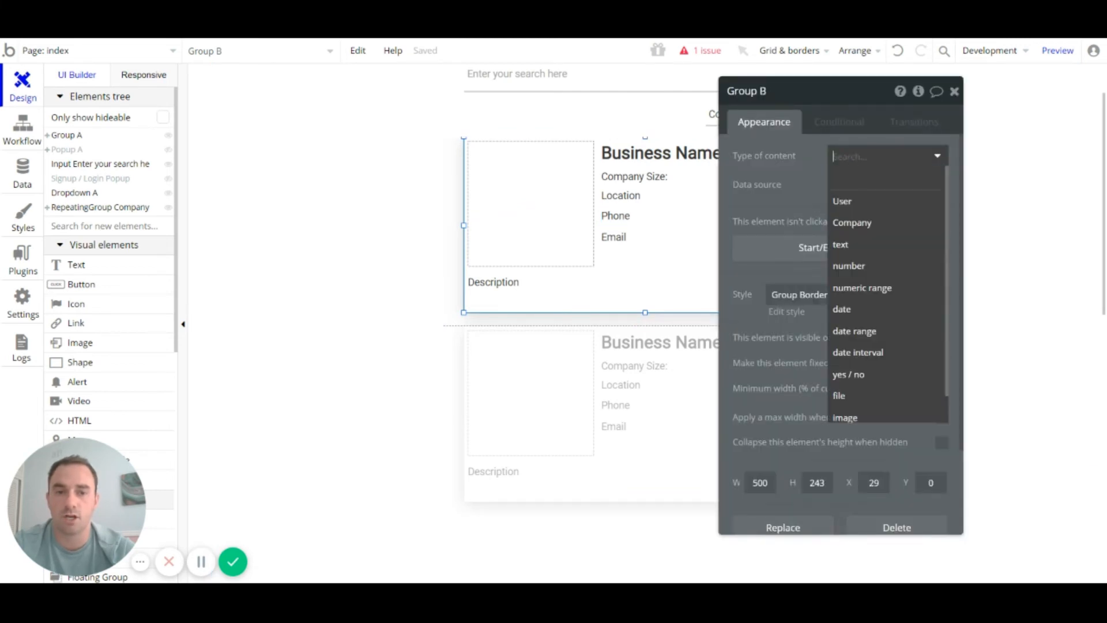
click(867, 224)
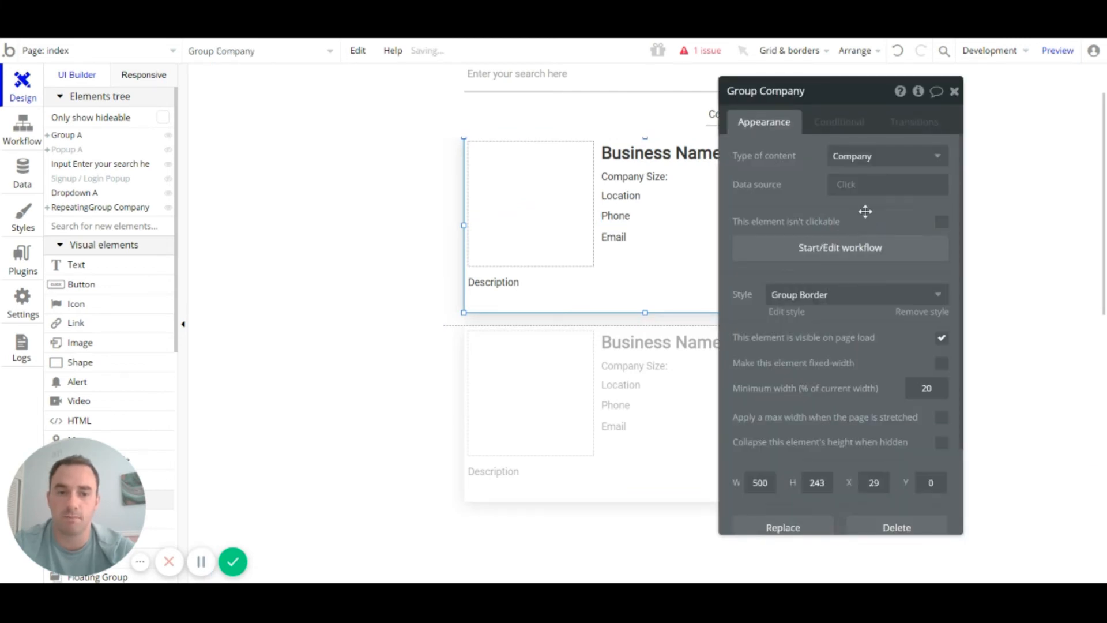
click(852, 186)
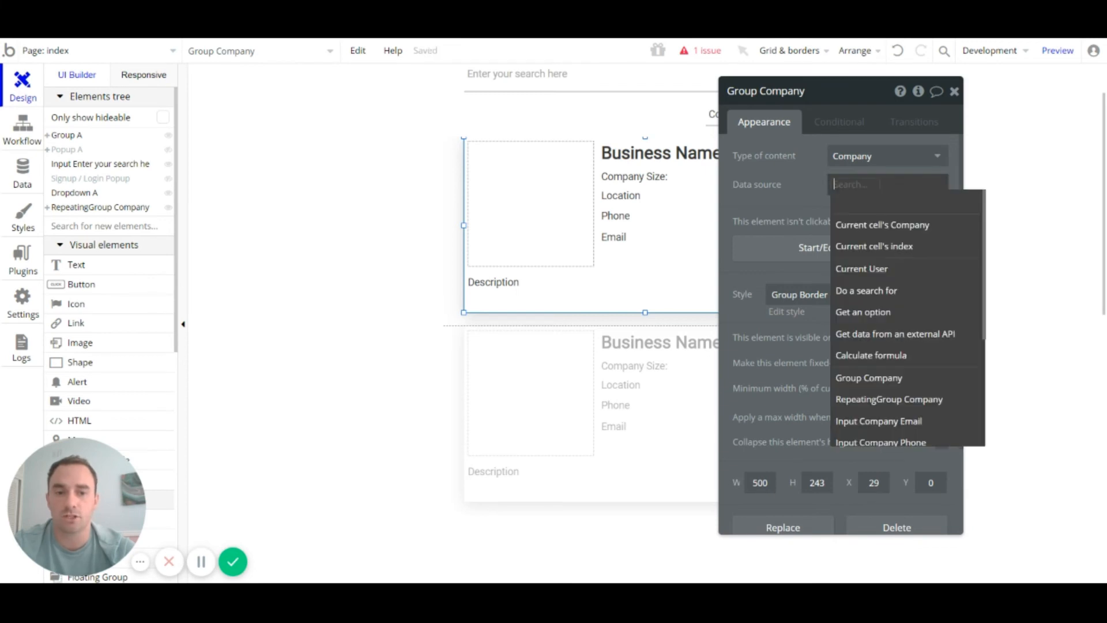
click(859, 224)
click(877, 218)
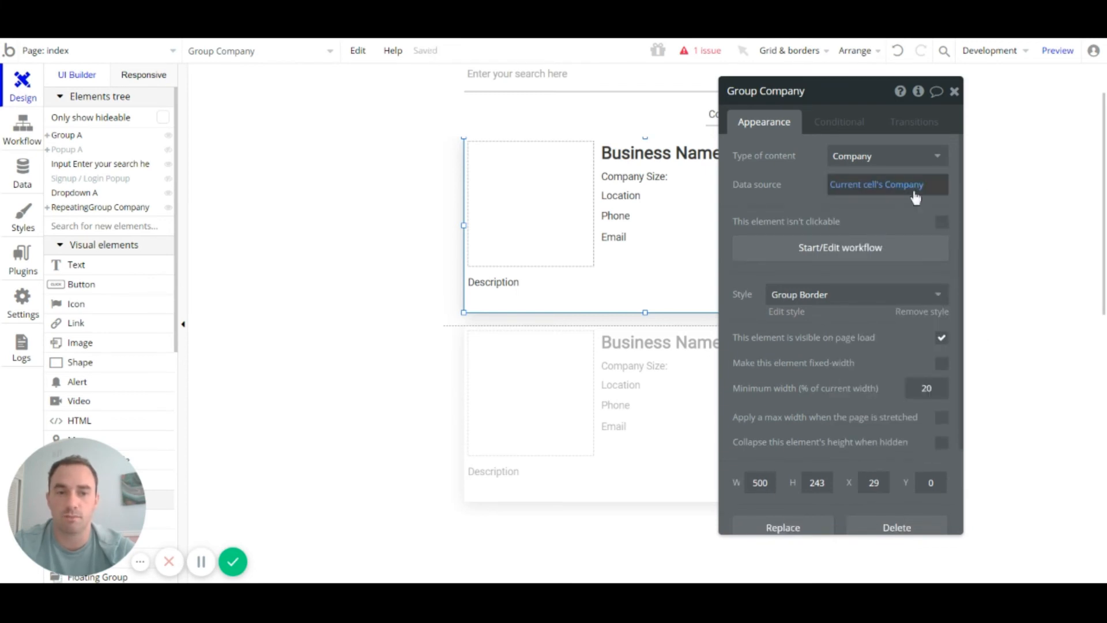
click(954, 92)
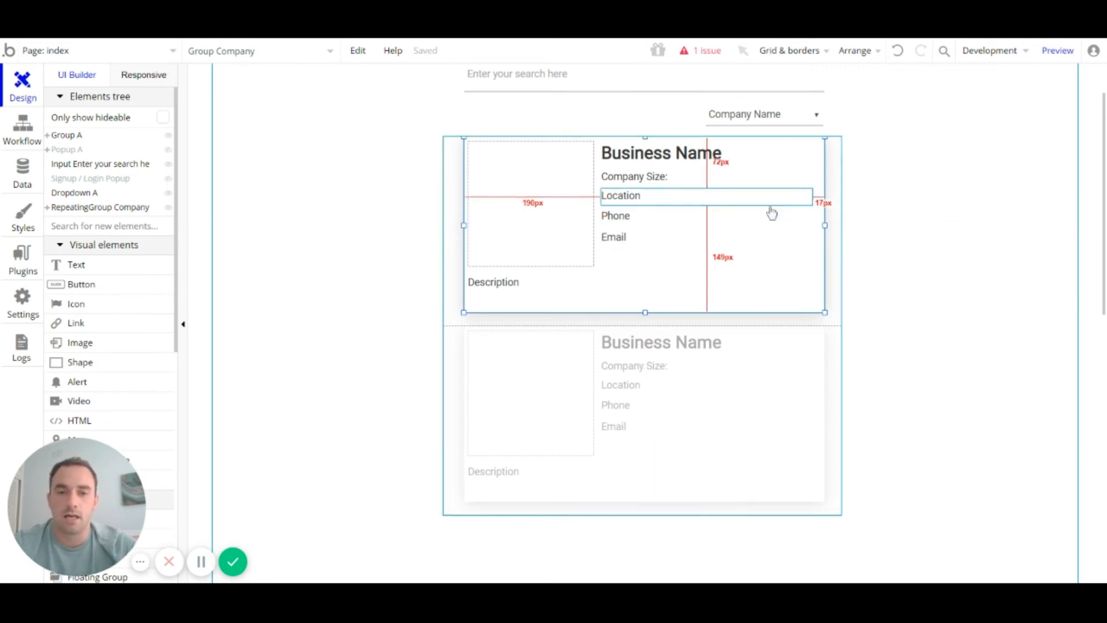
Step: Bind the card heading to Parent group's Company's company name, then open the Company Size text's settings
click(713, 167)
double_click(714, 166)
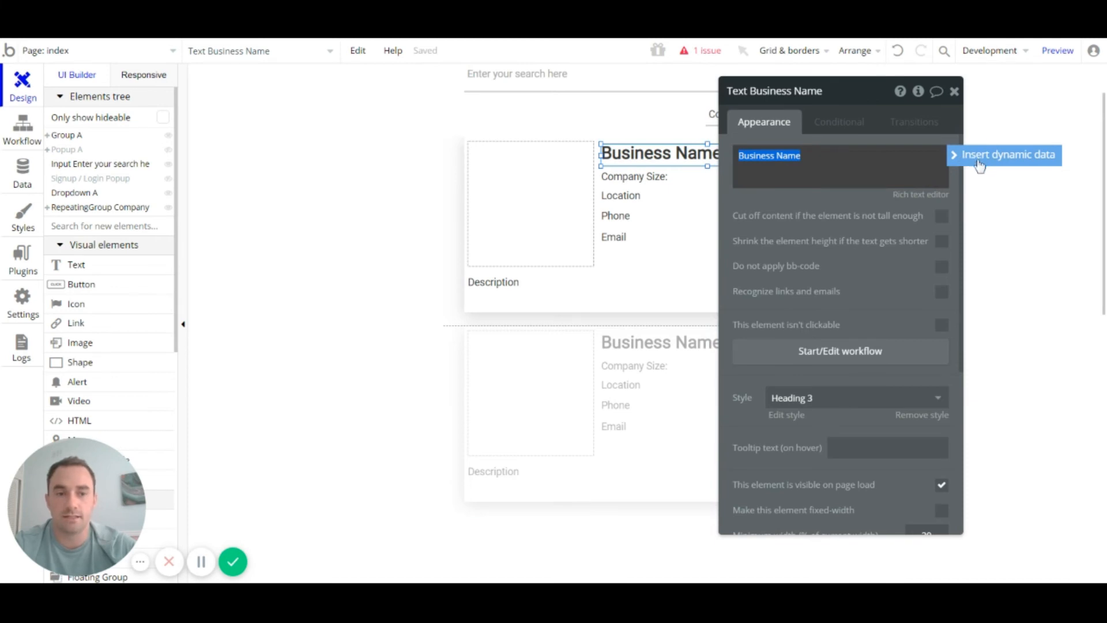
click(1003, 165)
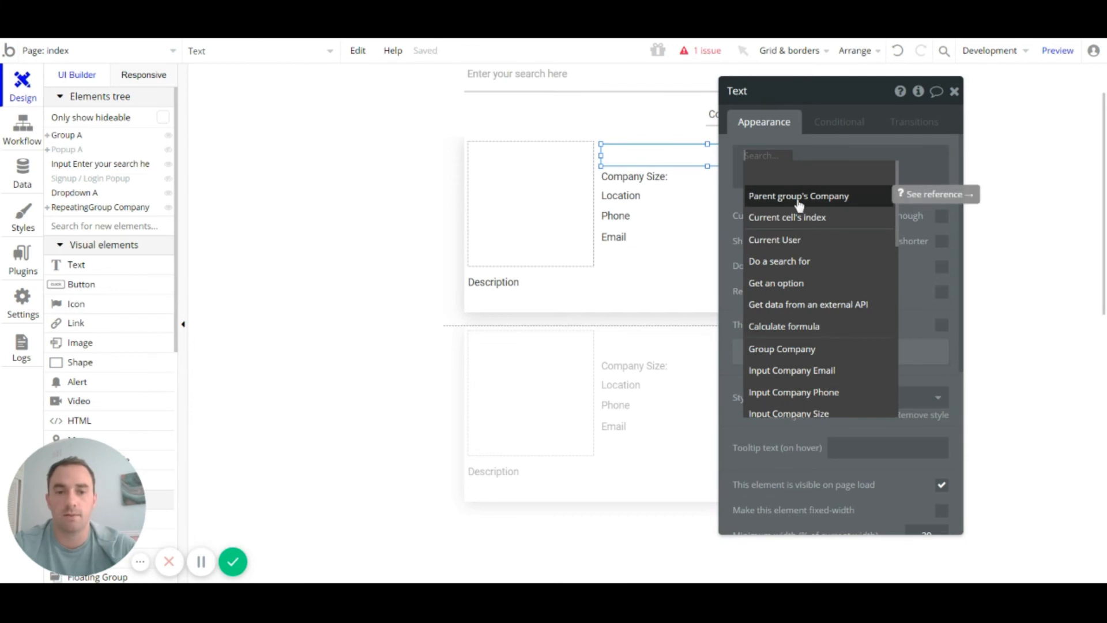
click(818, 199)
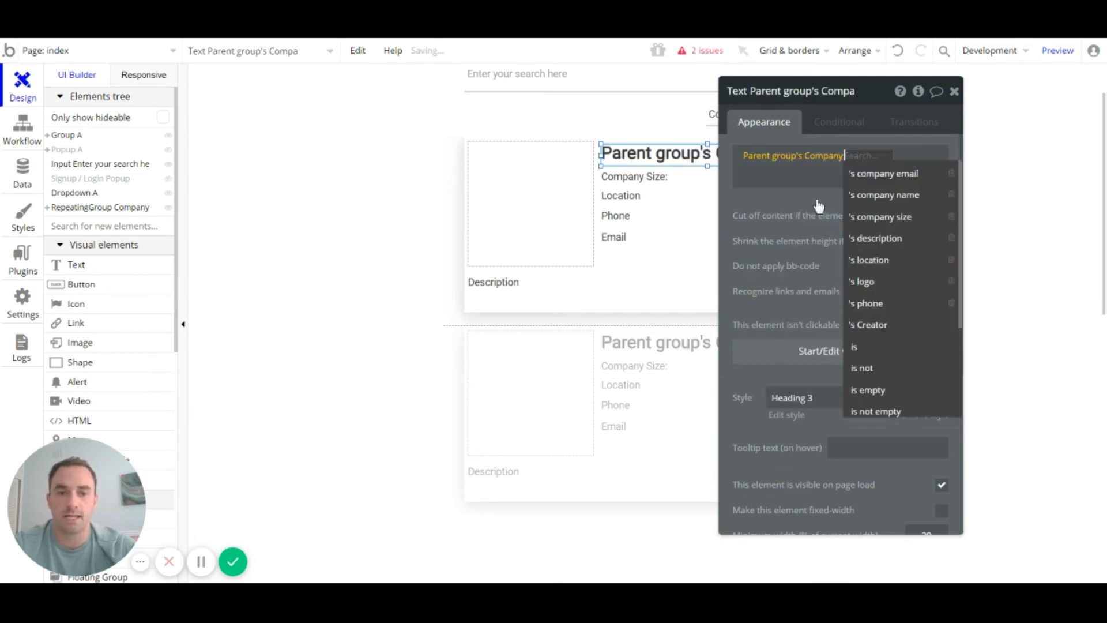
click(891, 195)
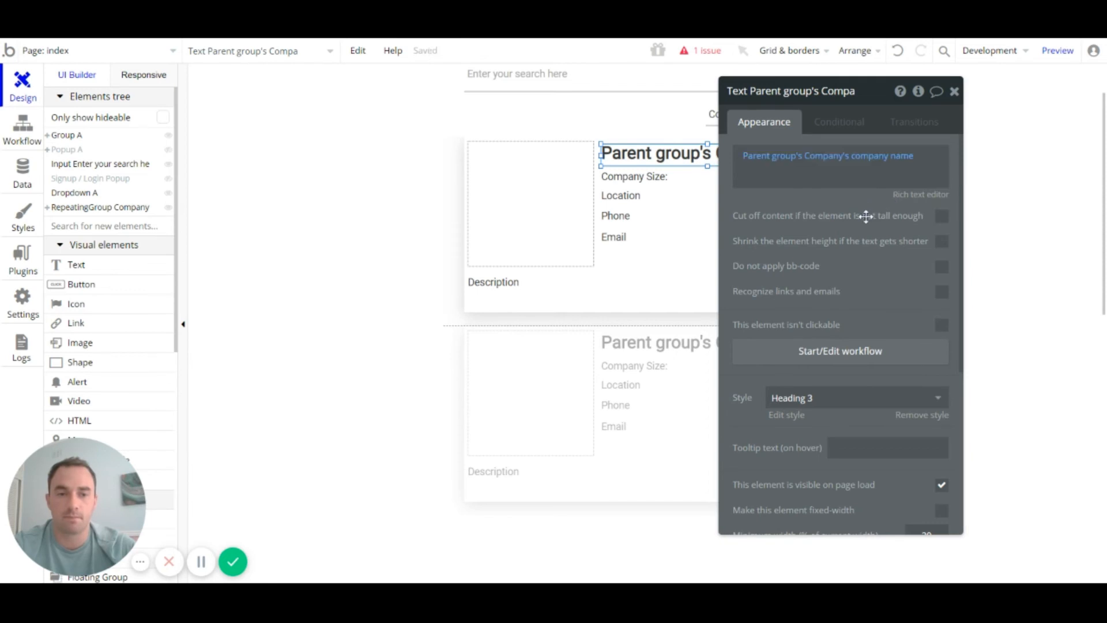
click(954, 91)
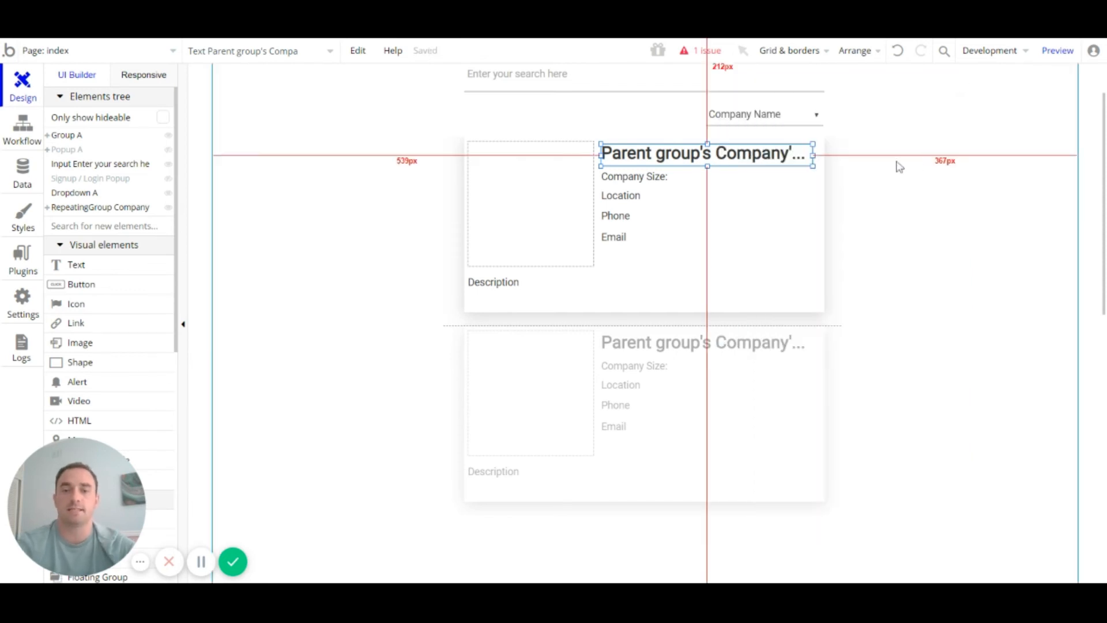
click(634, 175)
double_click(634, 174)
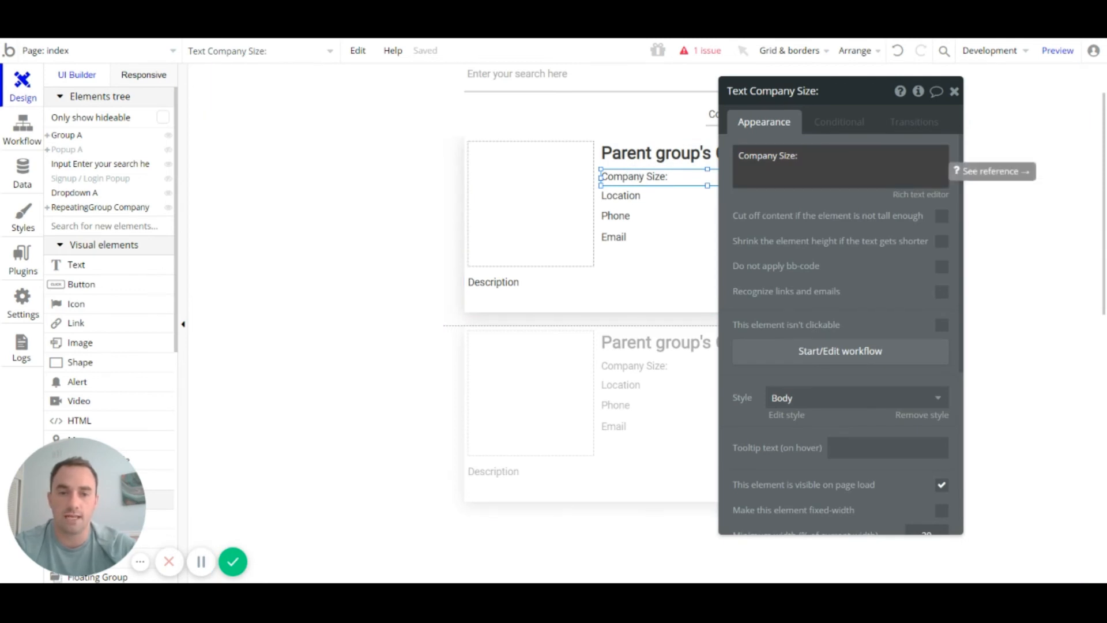
Step: Append Parent group's Company's company size after 'Company Size:' and bind the Location text to its location
click(840, 166)
click(800, 156)
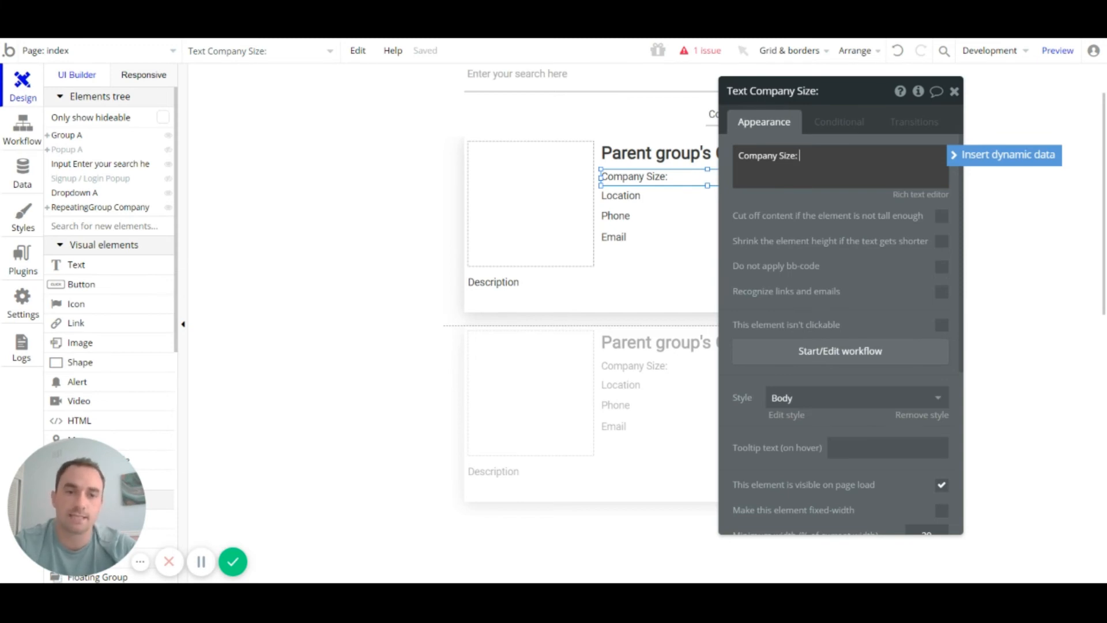
click(997, 156)
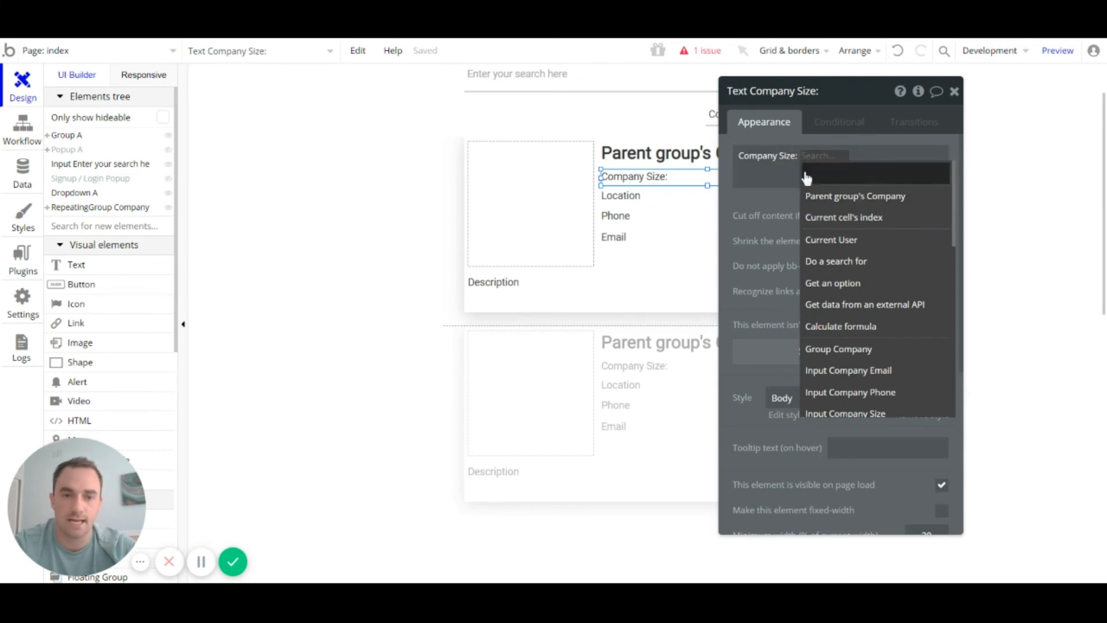
click(848, 207)
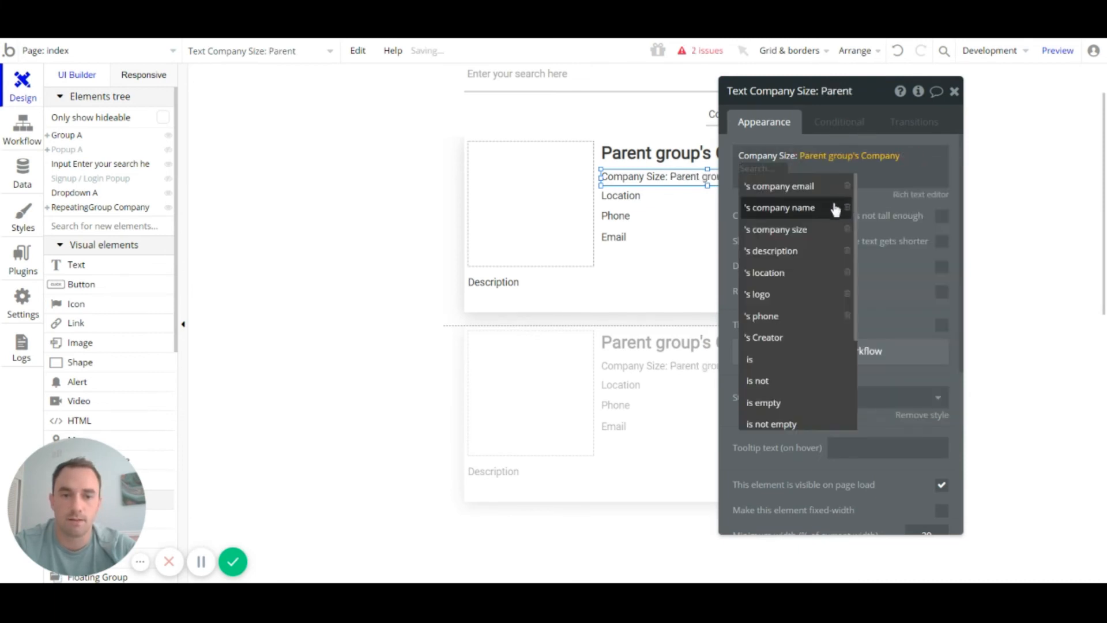
click(809, 238)
click(799, 196)
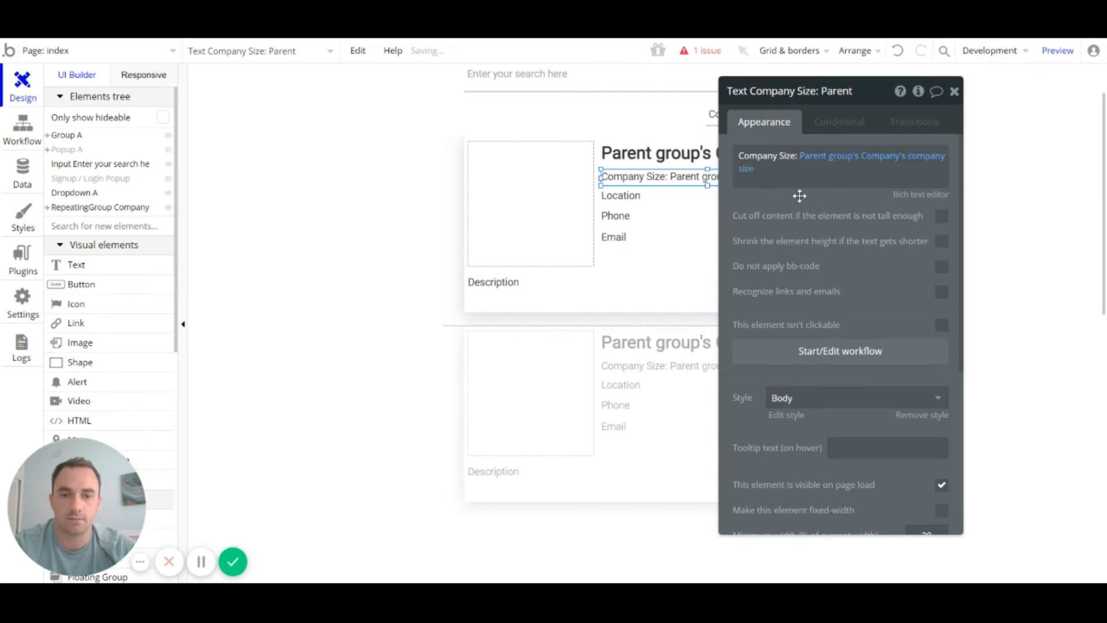
double_click(628, 203)
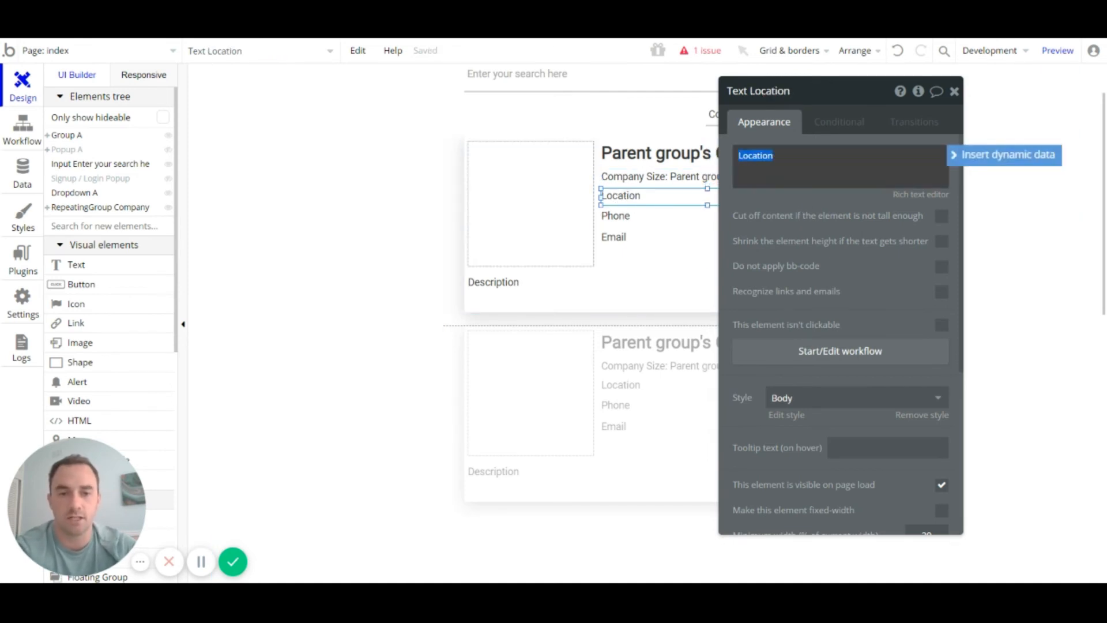
key(BackSpace)
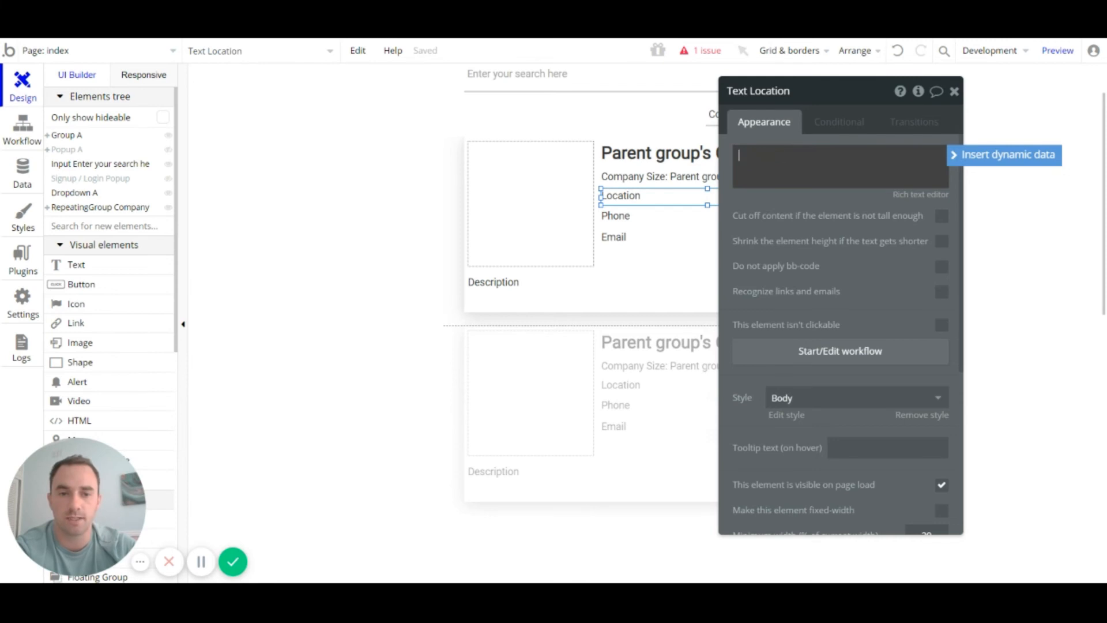
click(984, 168)
click(840, 197)
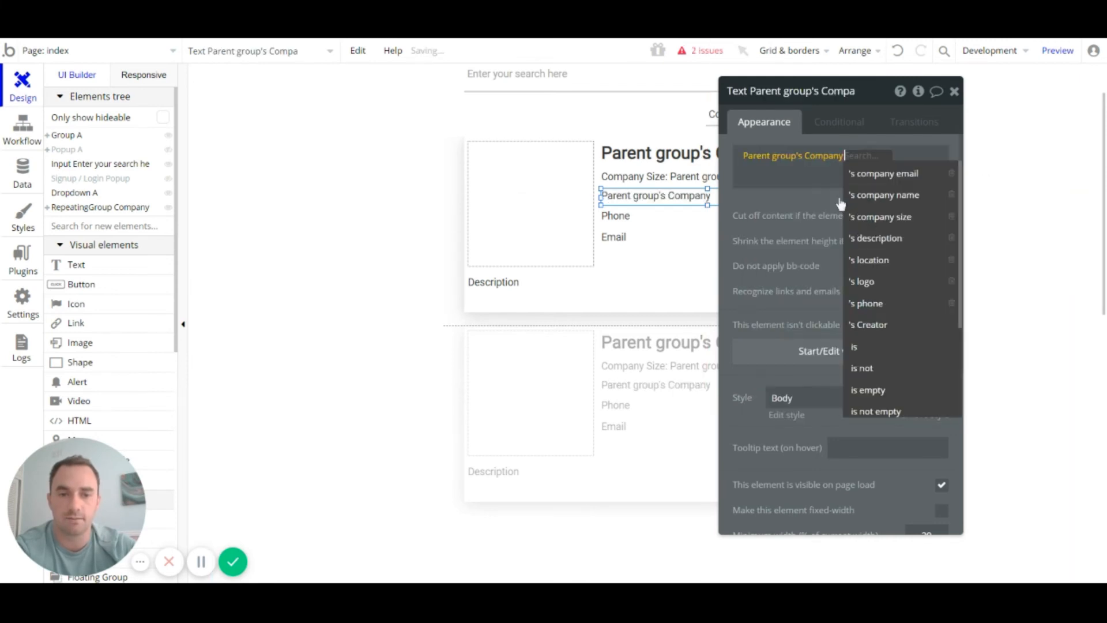
text(lo)
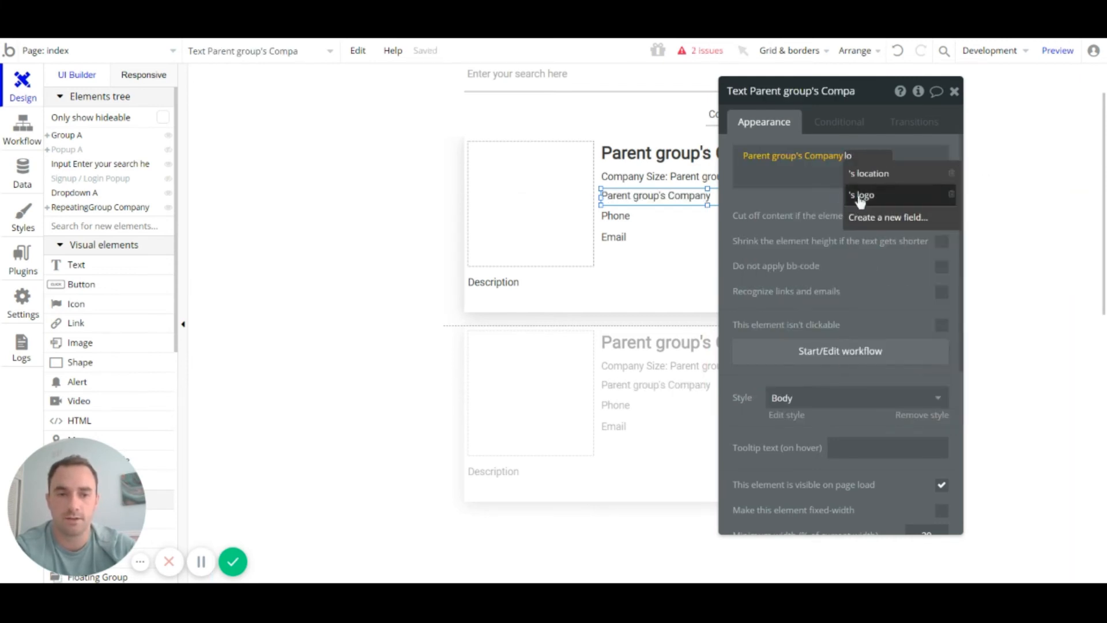
click(865, 173)
click(633, 217)
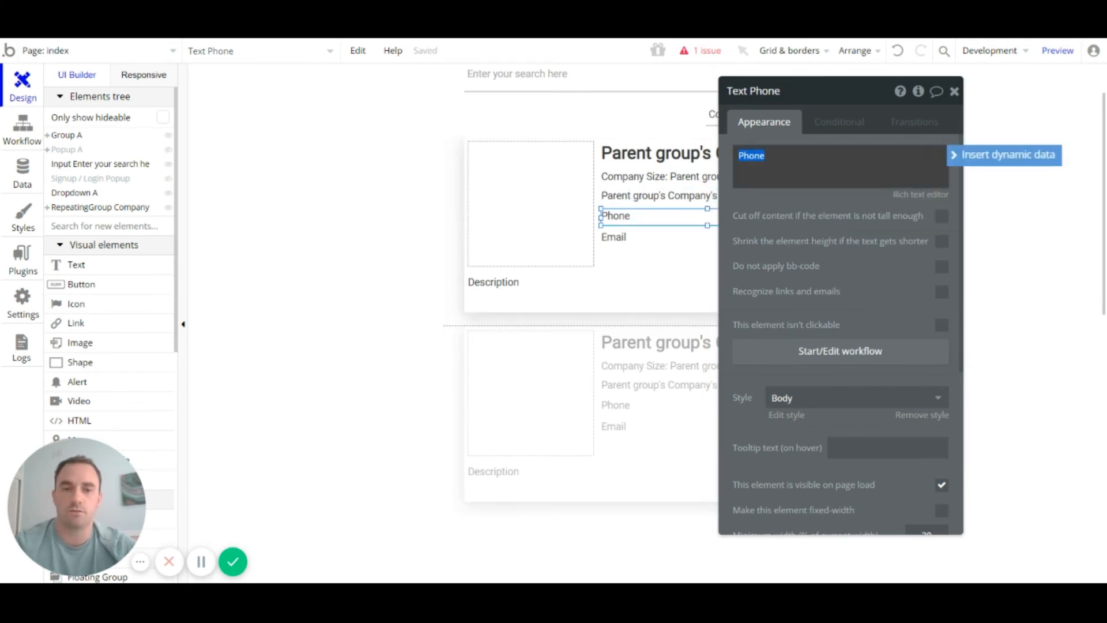
click(766, 156)
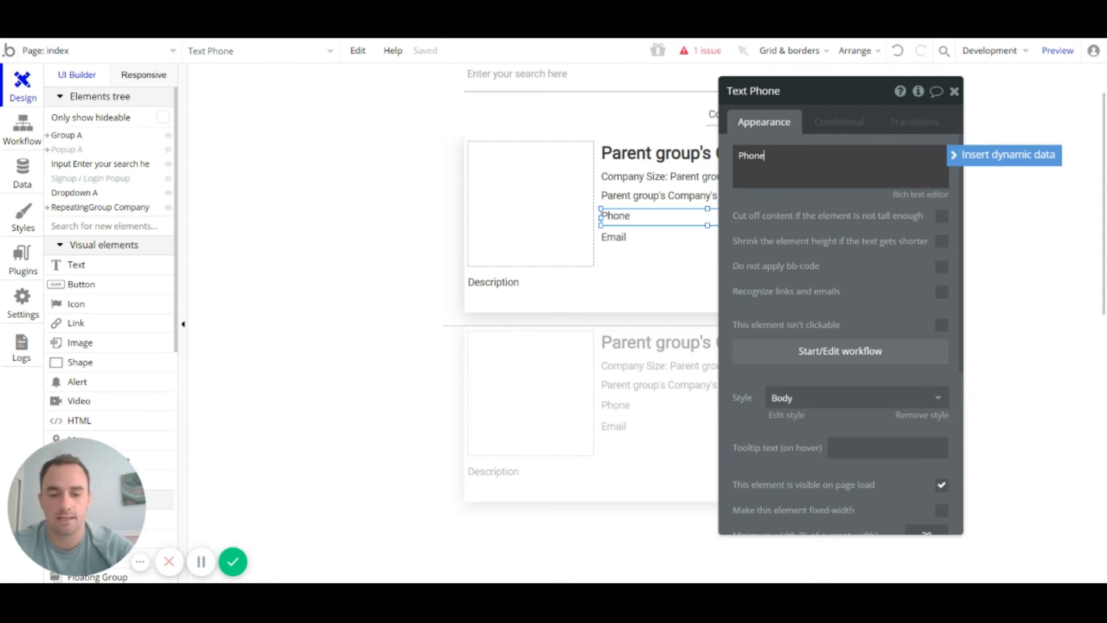
text(:)
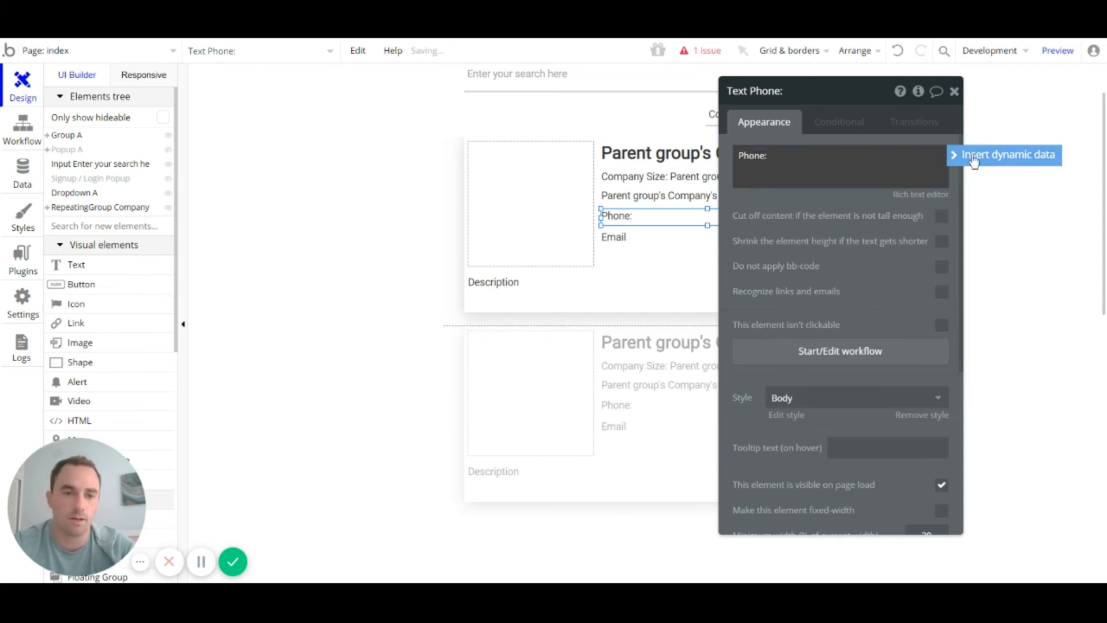
click(971, 156)
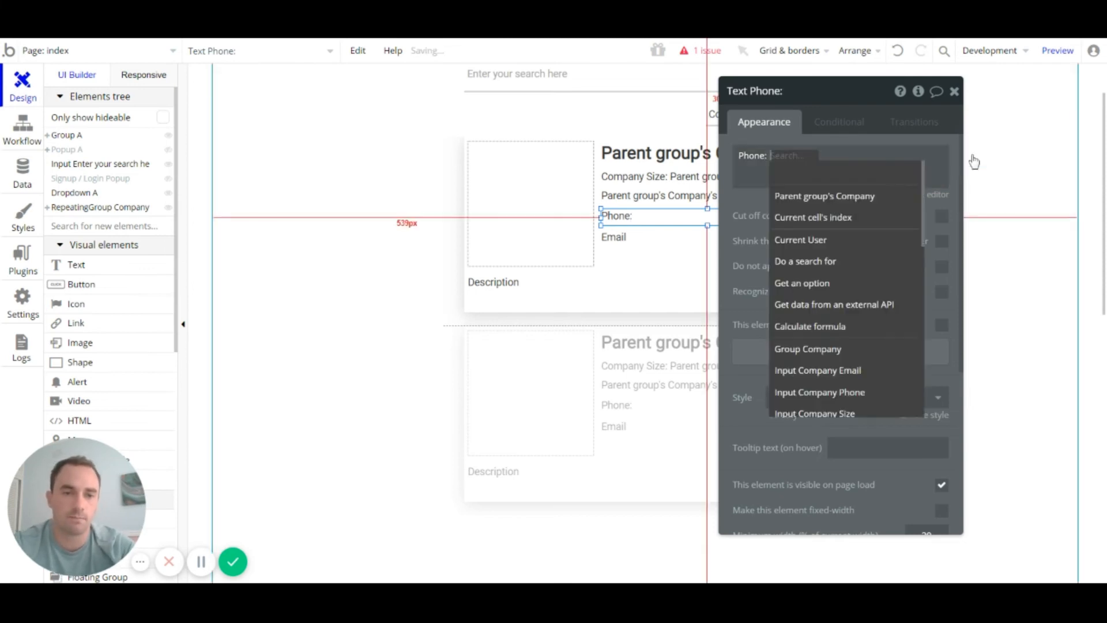
click(807, 196)
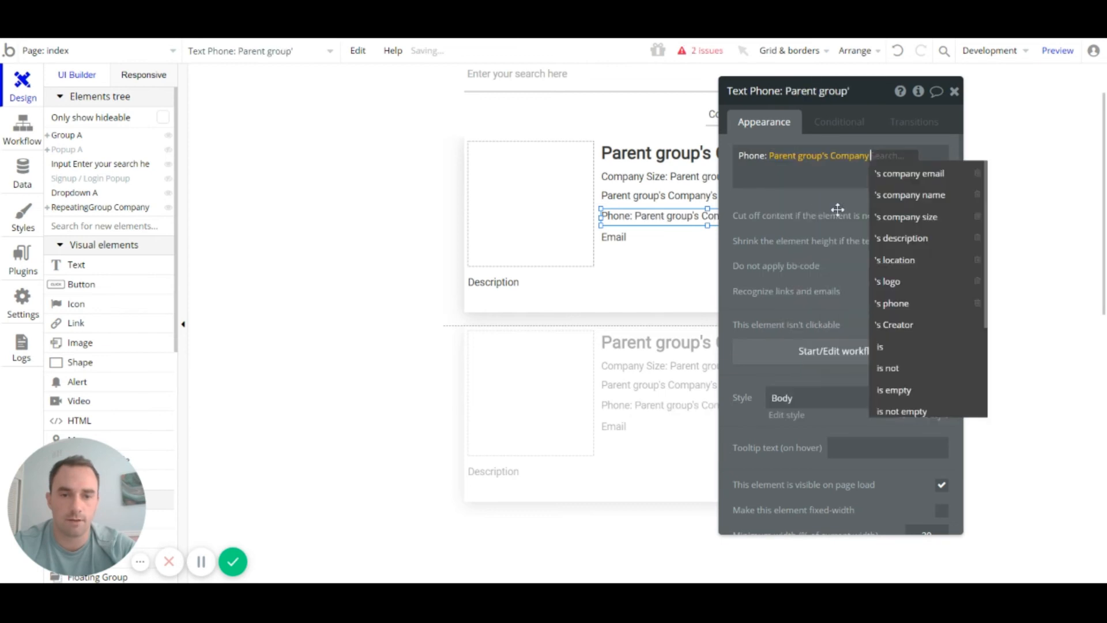
click(900, 303)
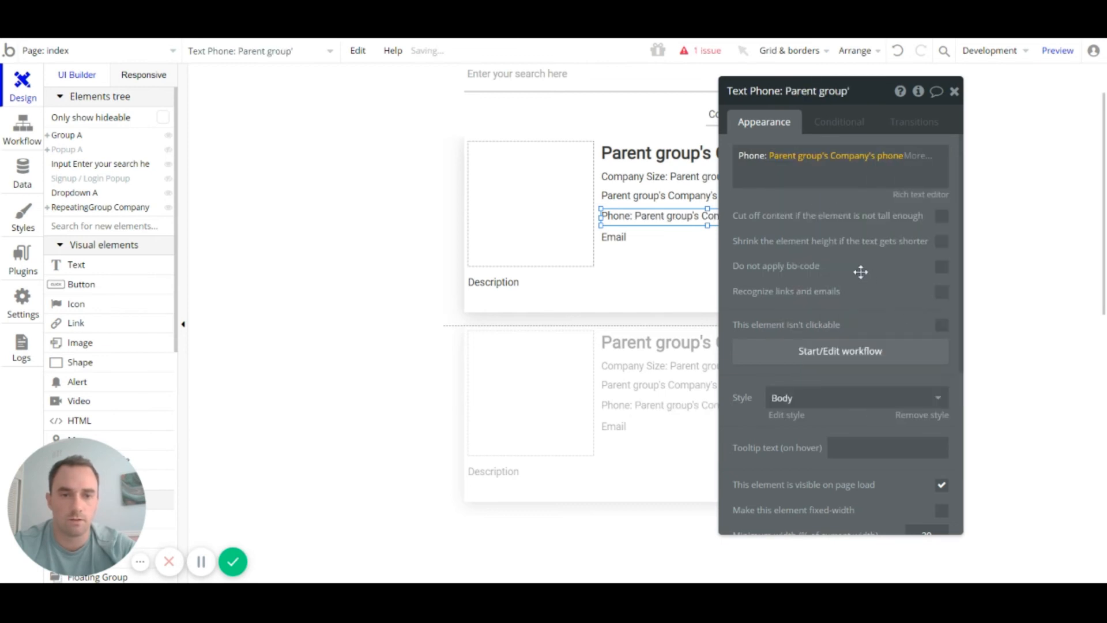
click(634, 242)
click(767, 173)
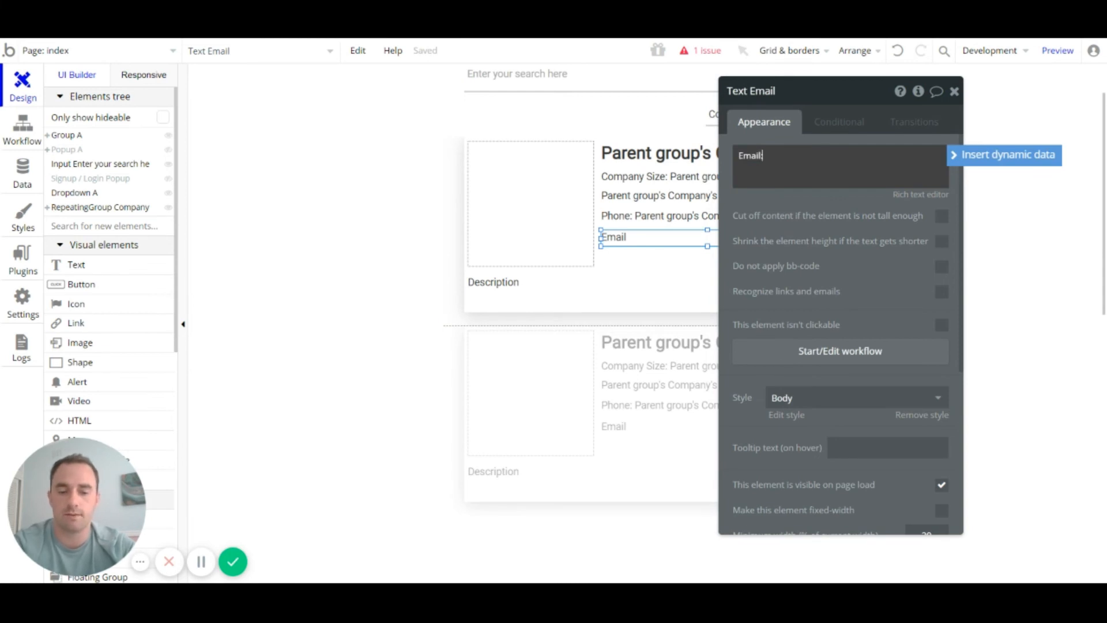
text(:)
click(1003, 161)
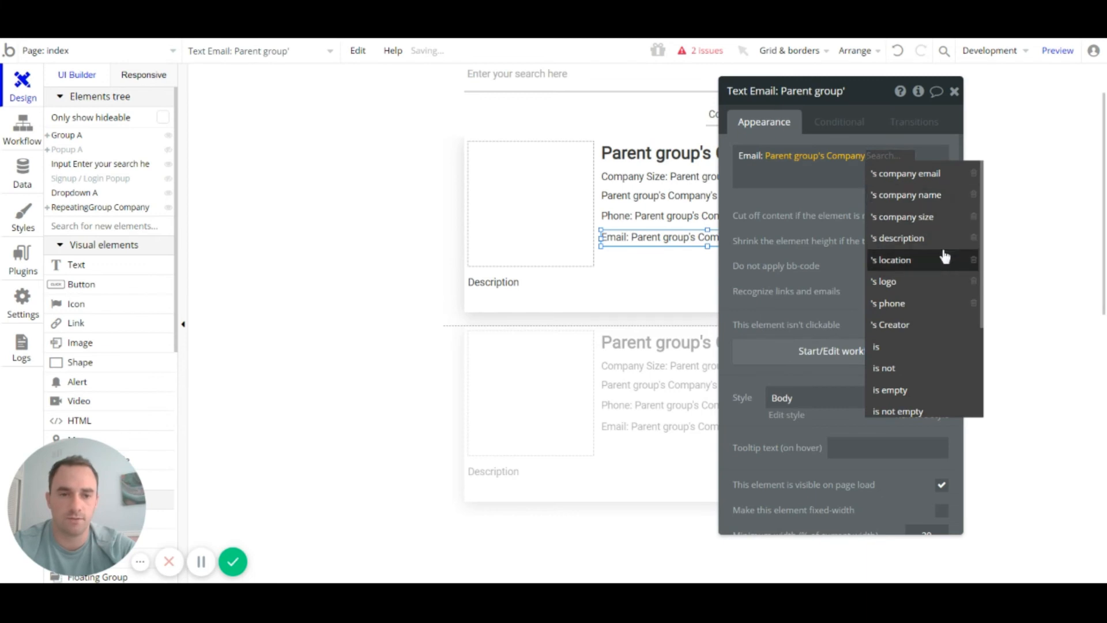
click(935, 175)
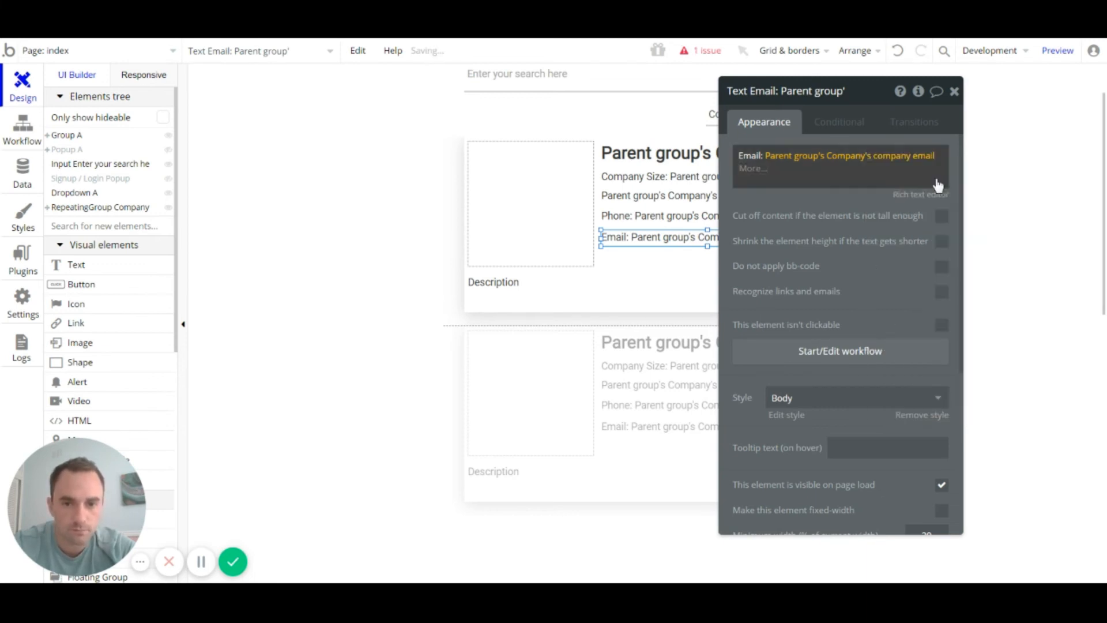
Step: Replace 'Description' with Parent group's Company's description, then select the card's logo image
double_click(619, 296)
key(BackSpace)
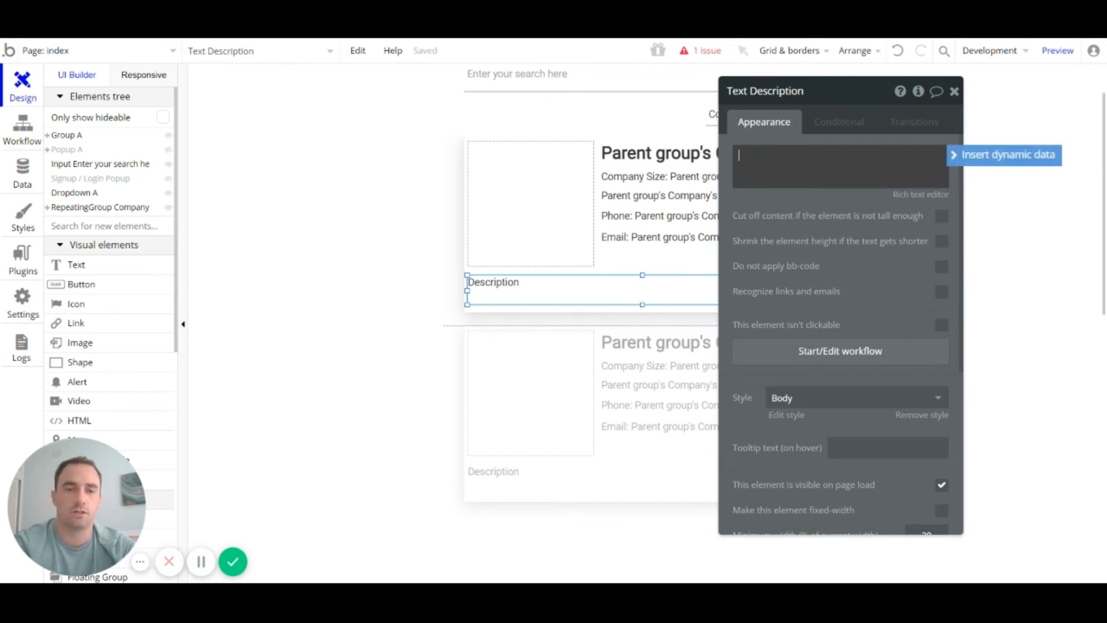
click(980, 155)
click(804, 202)
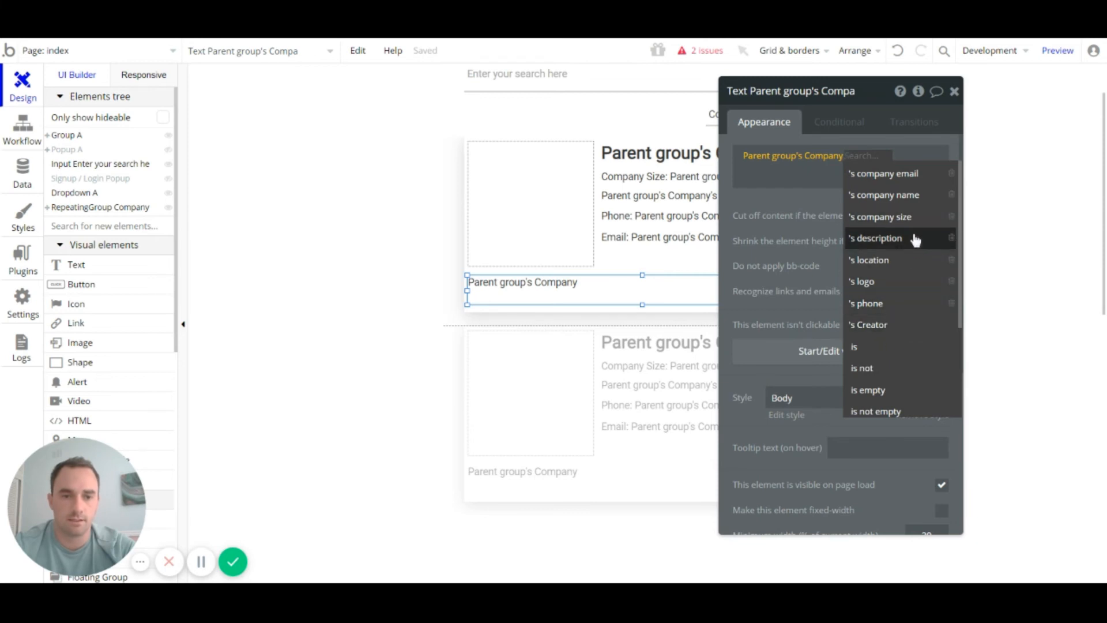
click(895, 245)
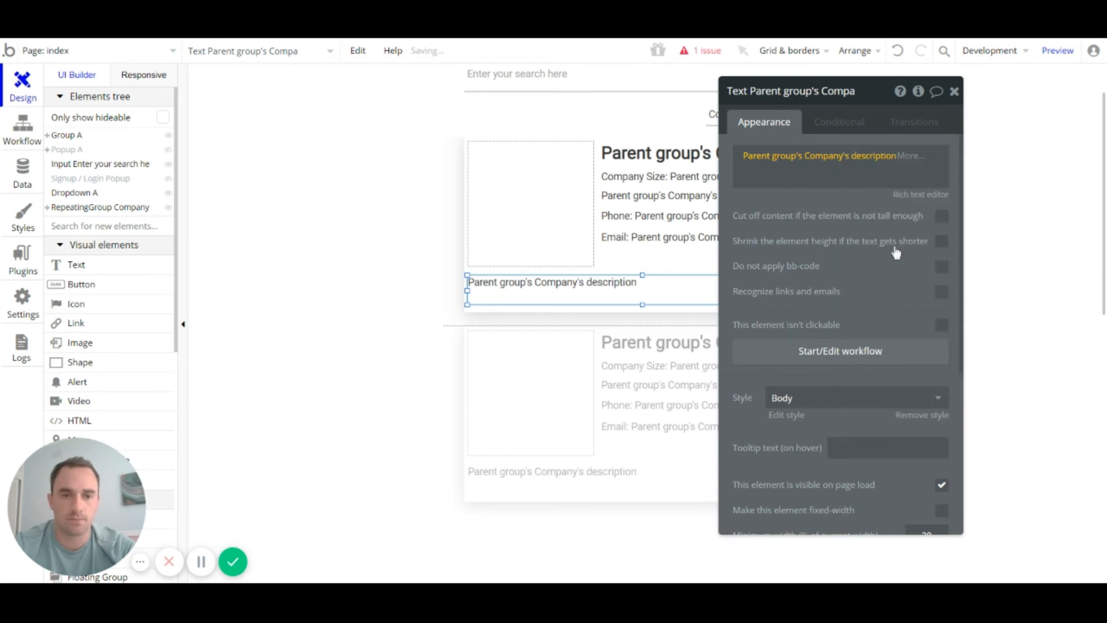
click(558, 182)
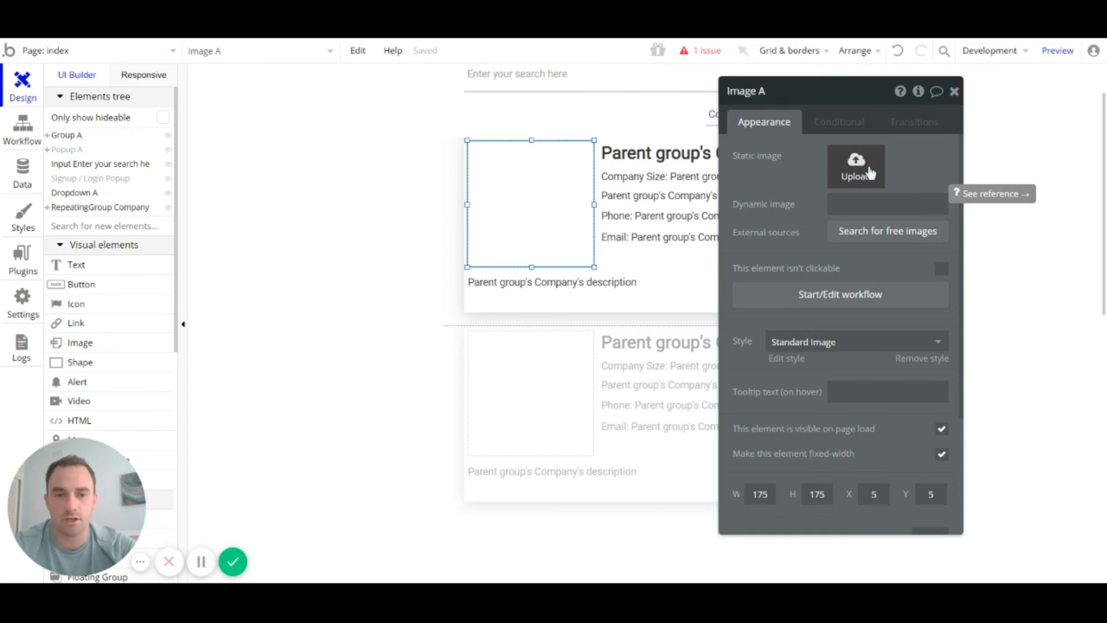
click(888, 237)
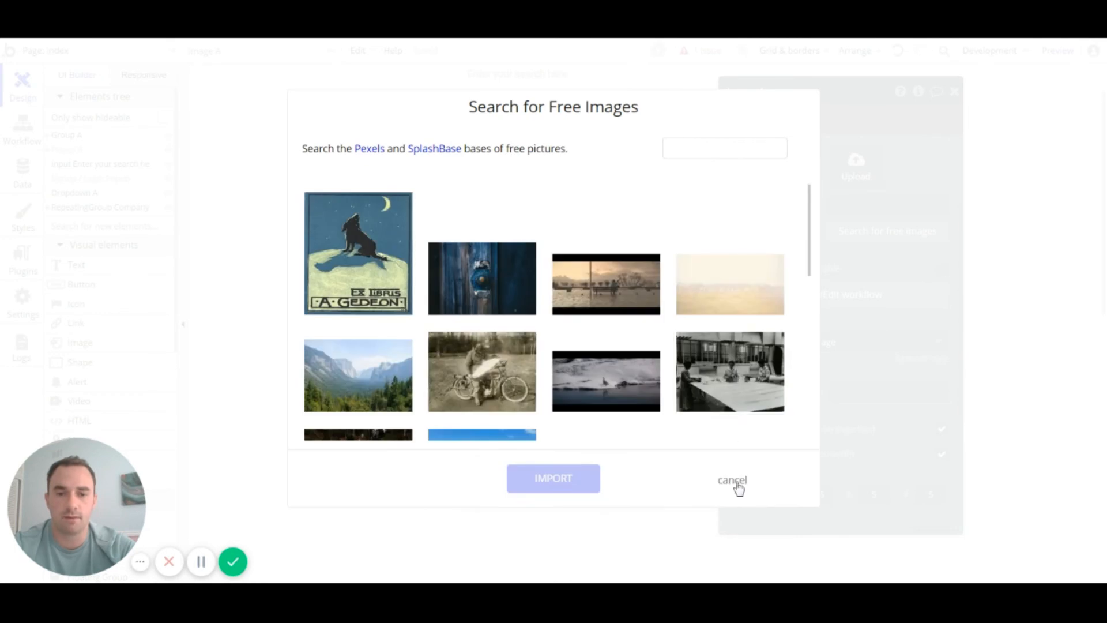
click(733, 480)
click(854, 204)
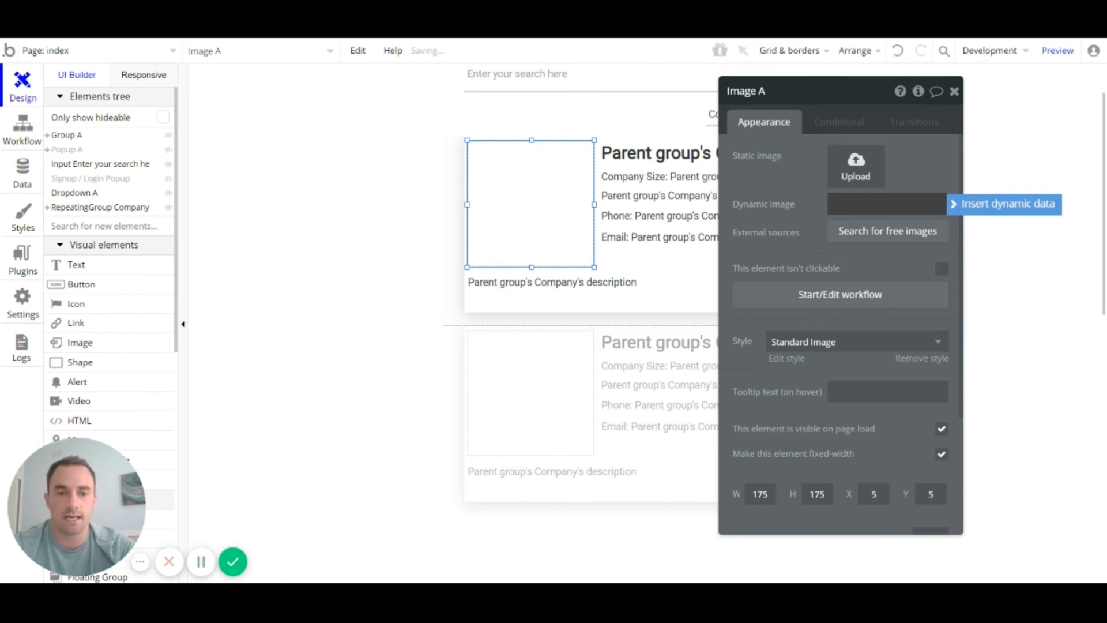
click(978, 207)
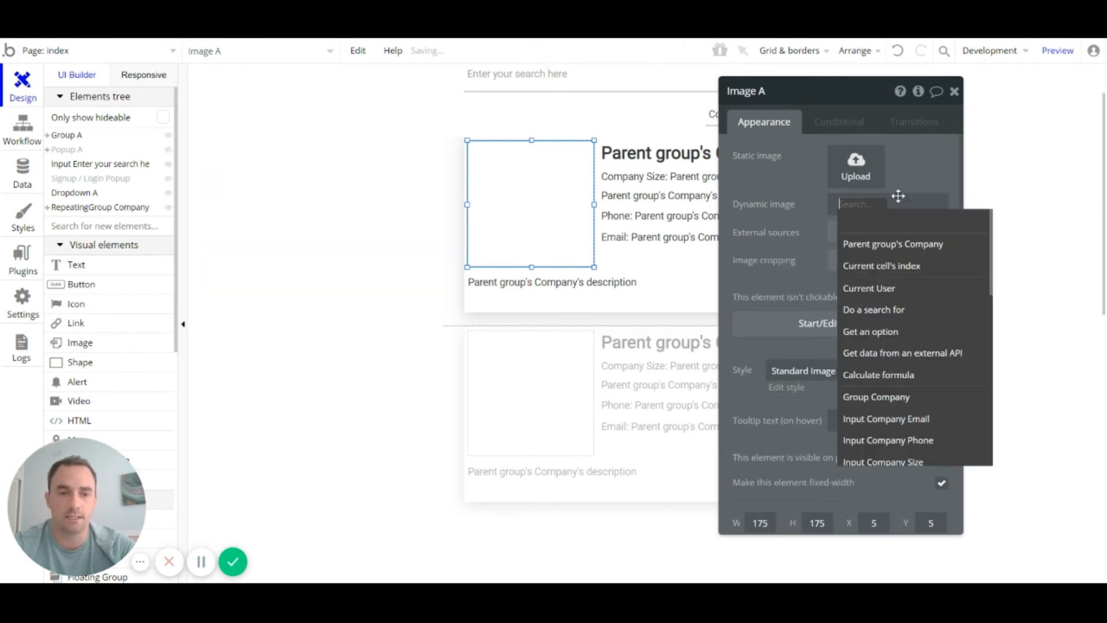
click(916, 247)
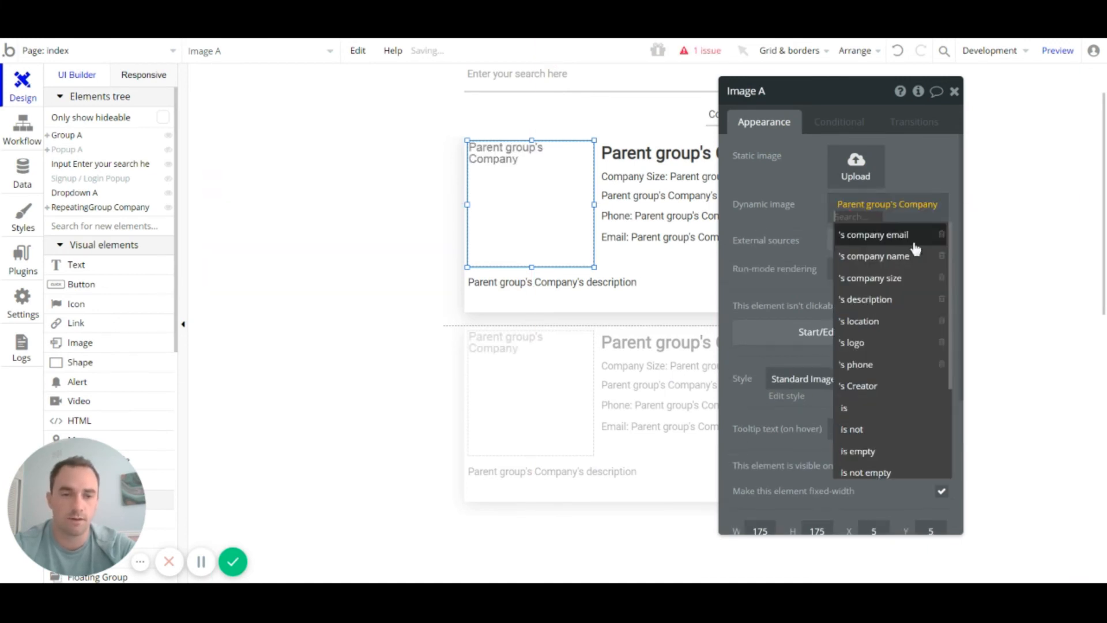
click(881, 345)
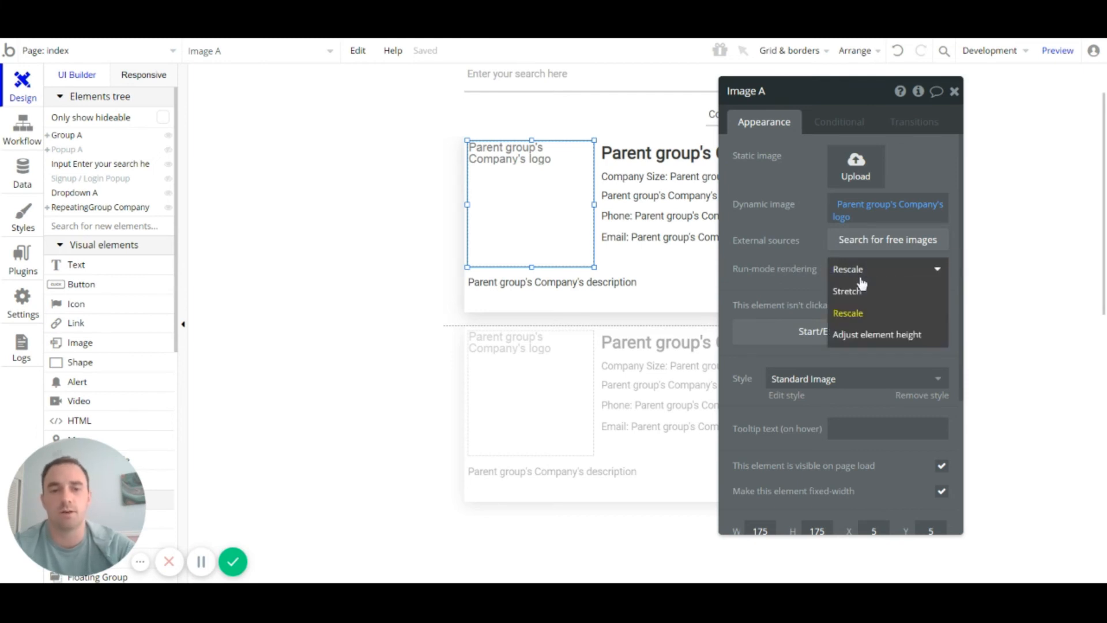
click(856, 285)
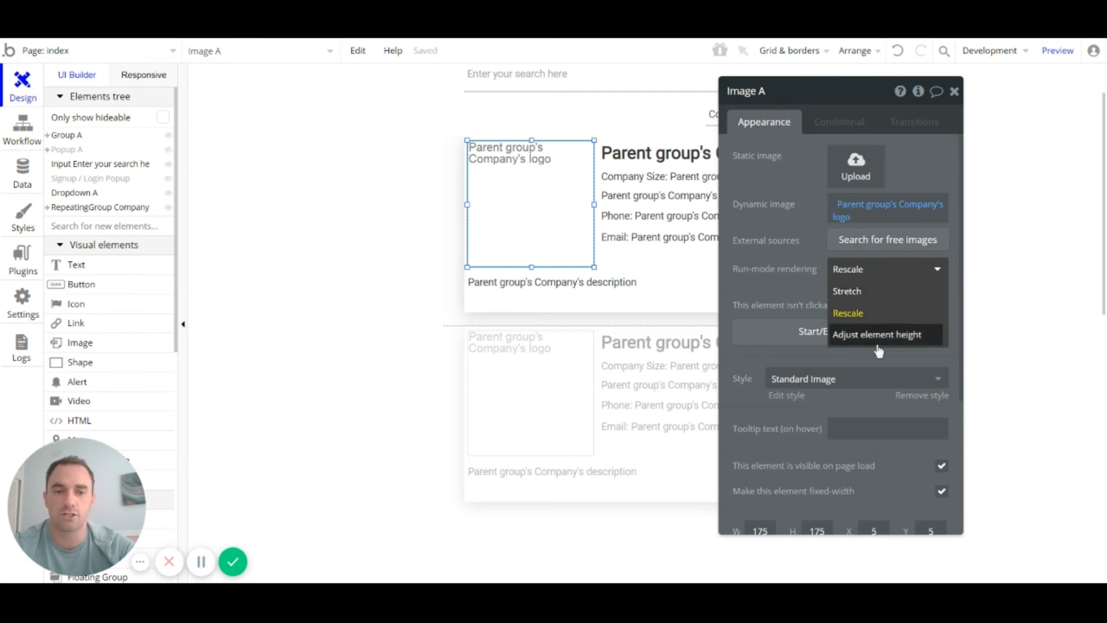
click(803, 261)
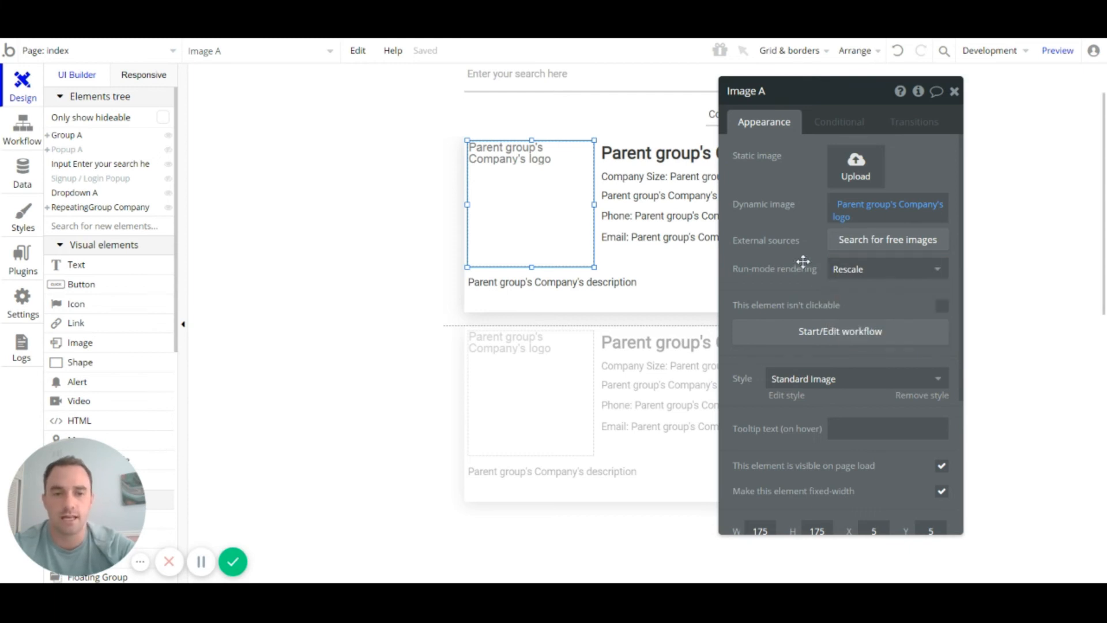
click(954, 92)
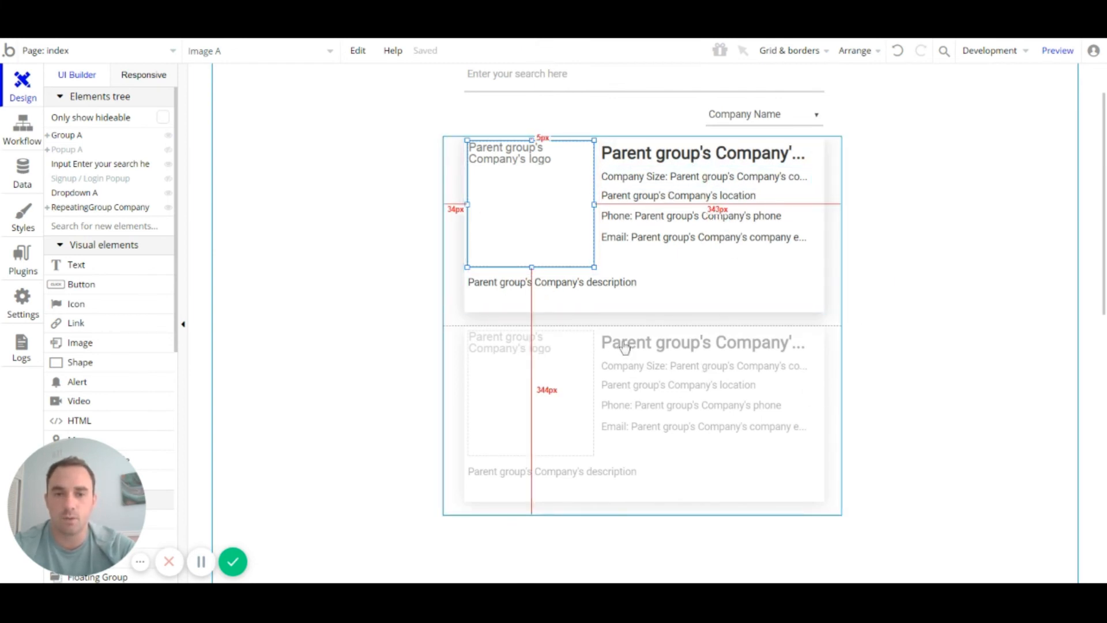
scroll(662, 346, up, 1)
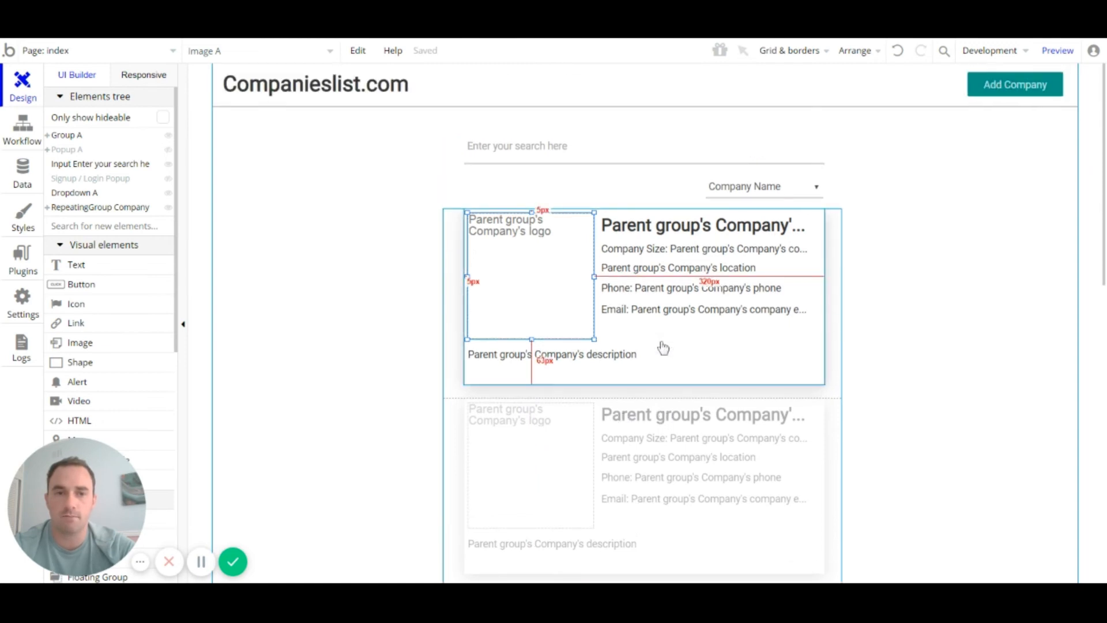
scroll(663, 347, down, 2)
scroll(663, 346, up, 1)
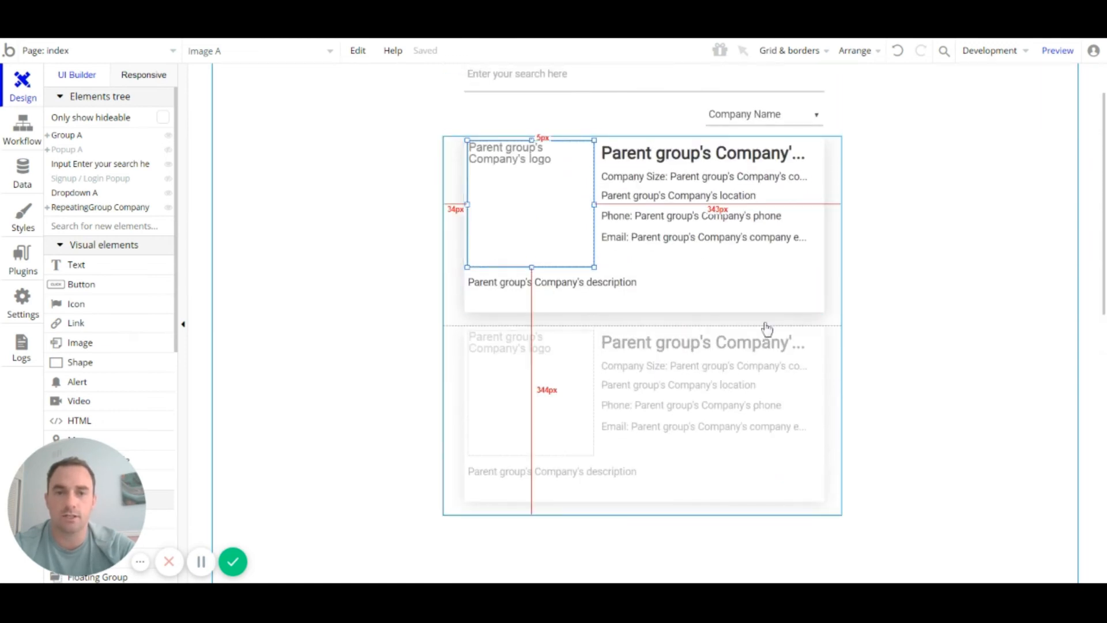
scroll(659, 198, up, 1)
click(583, 143)
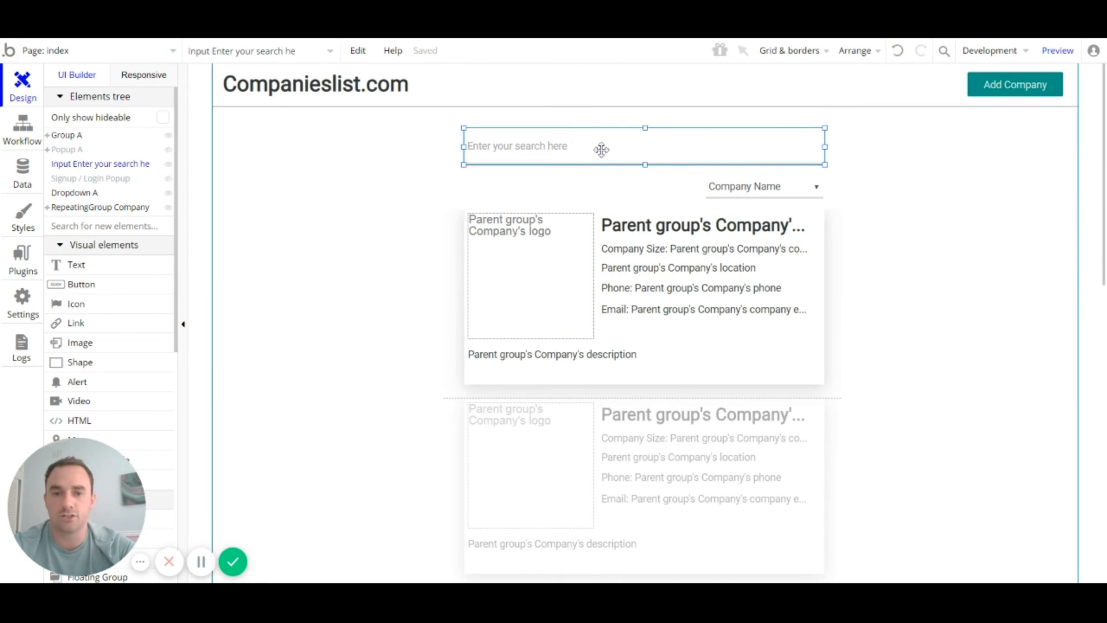
click(757, 195)
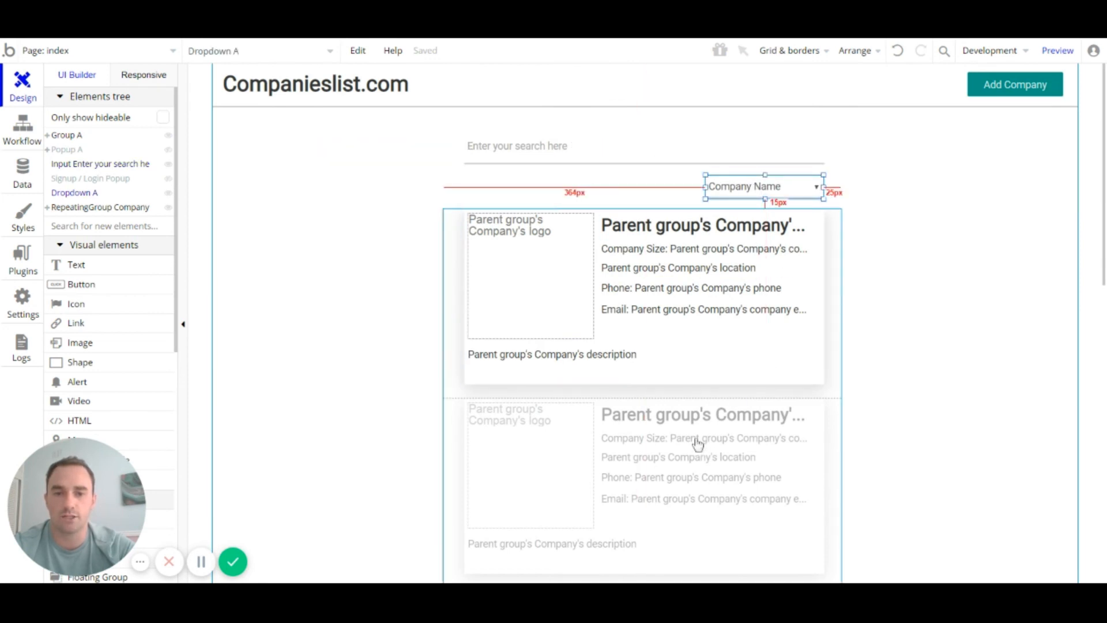
scroll(695, 439, down, 1)
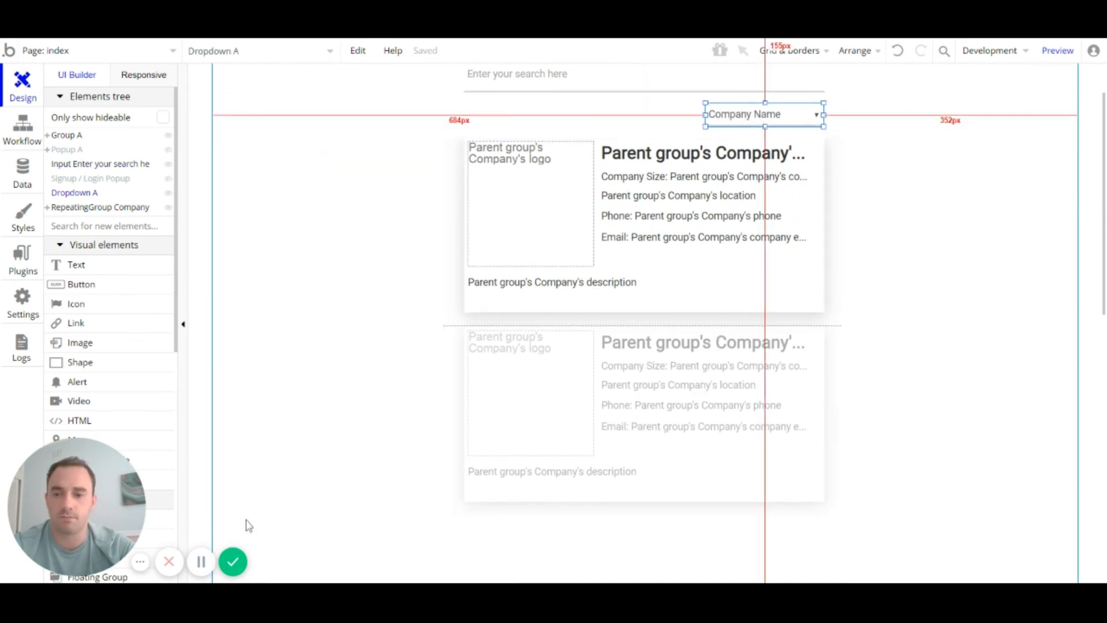
Step: Run the preview and scroll through the YouTube and Google company cards
click(1058, 51)
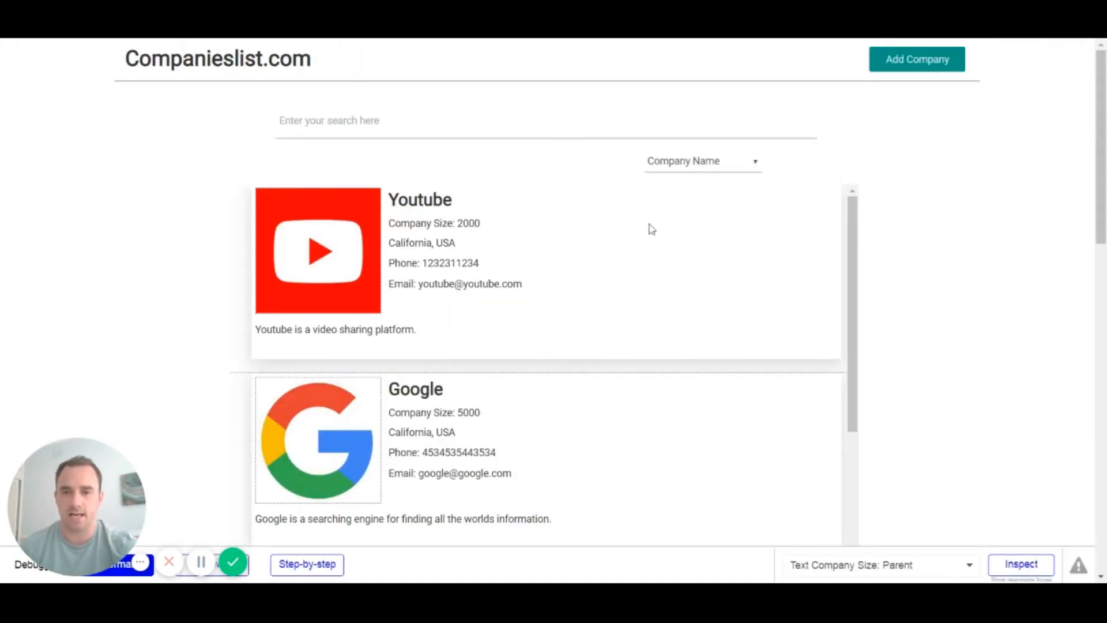
scroll(667, 288, down, 3)
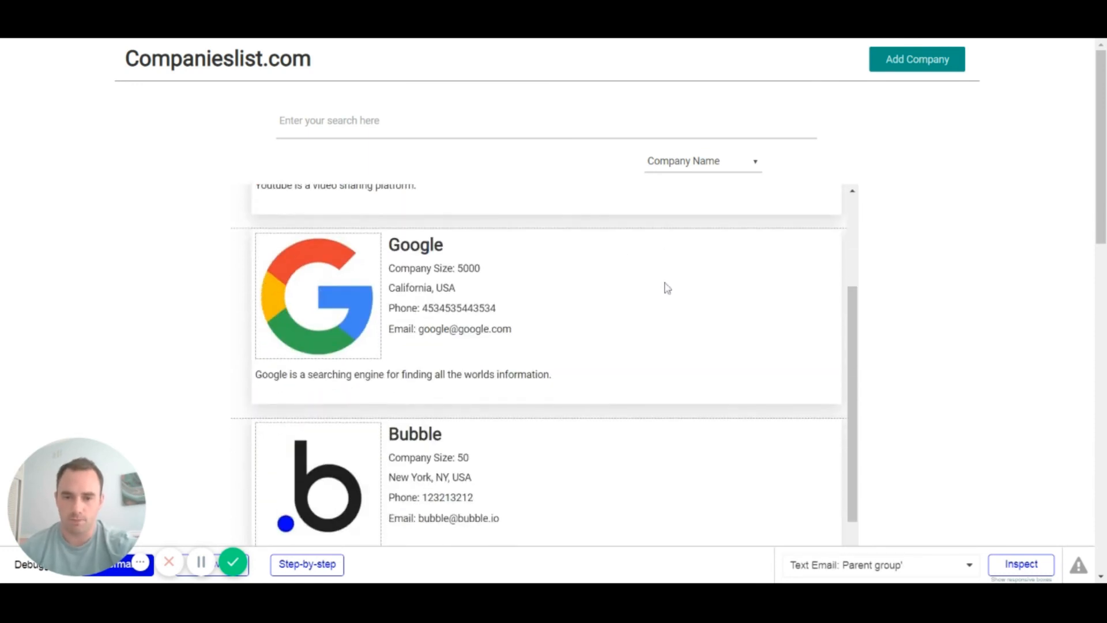
scroll(666, 289, down, 1)
scroll(664, 278, up, 3)
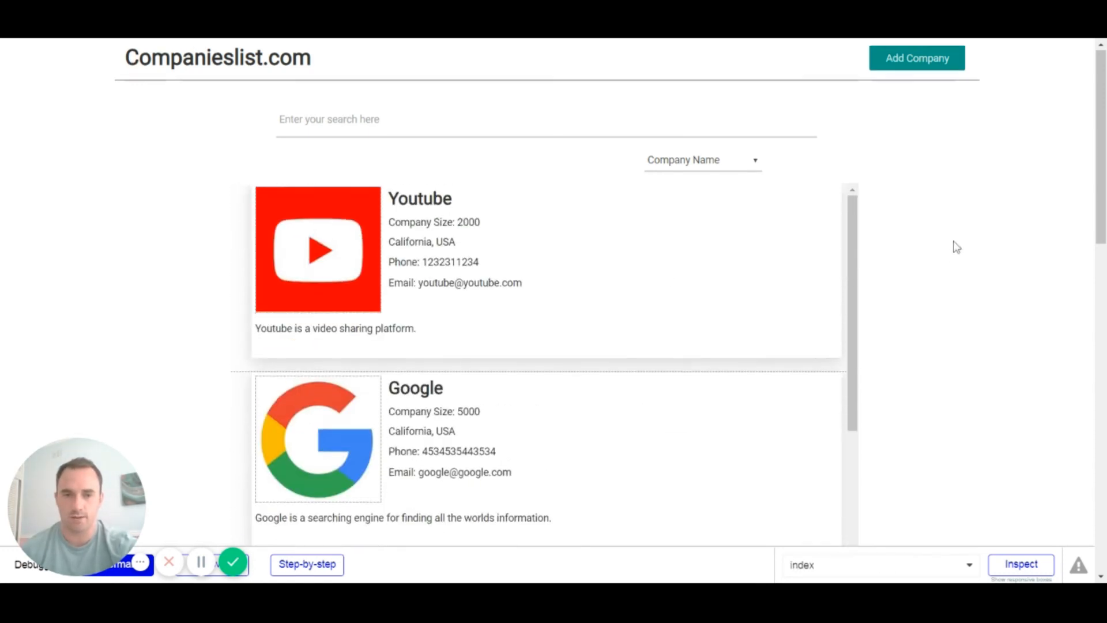
scroll(945, 249, down, 8)
scroll(937, 257, up, 7)
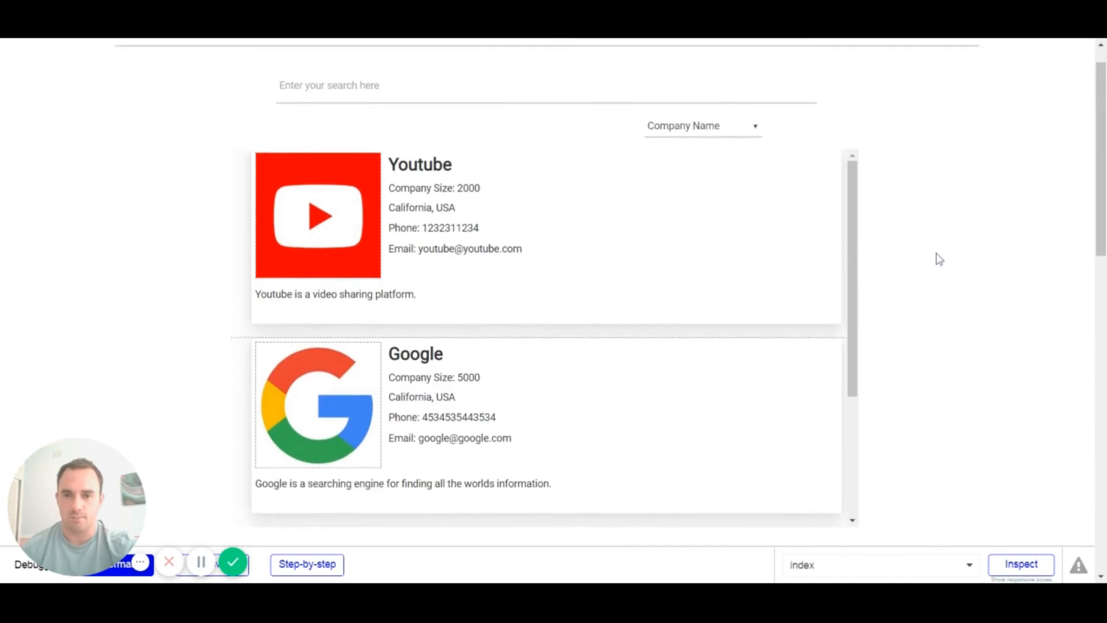
scroll(670, 313, down, 3)
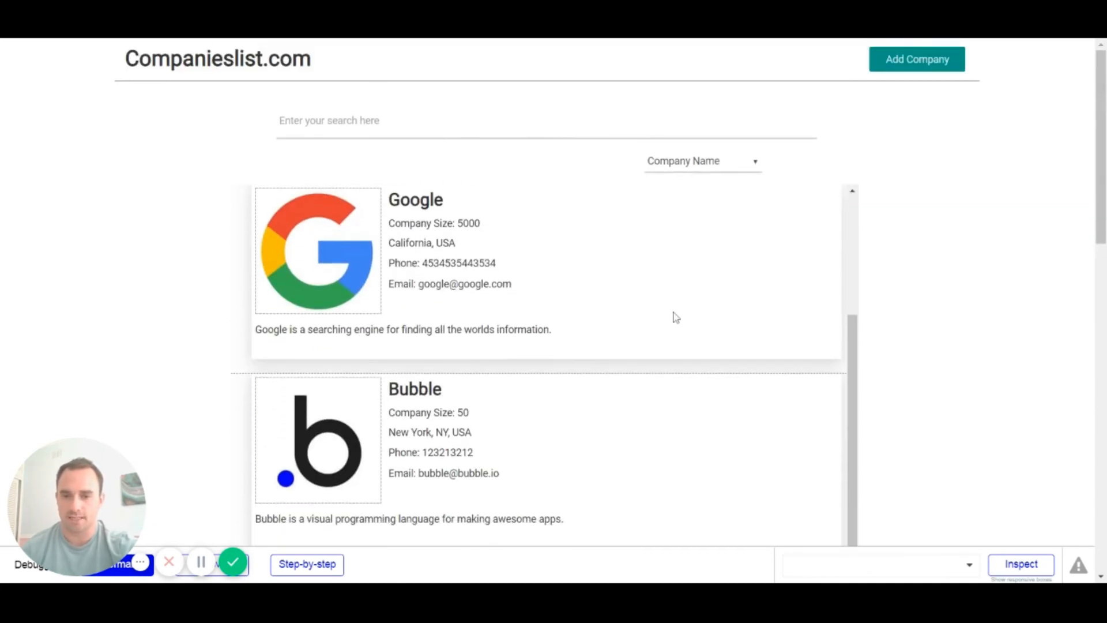
scroll(675, 316, up, 3)
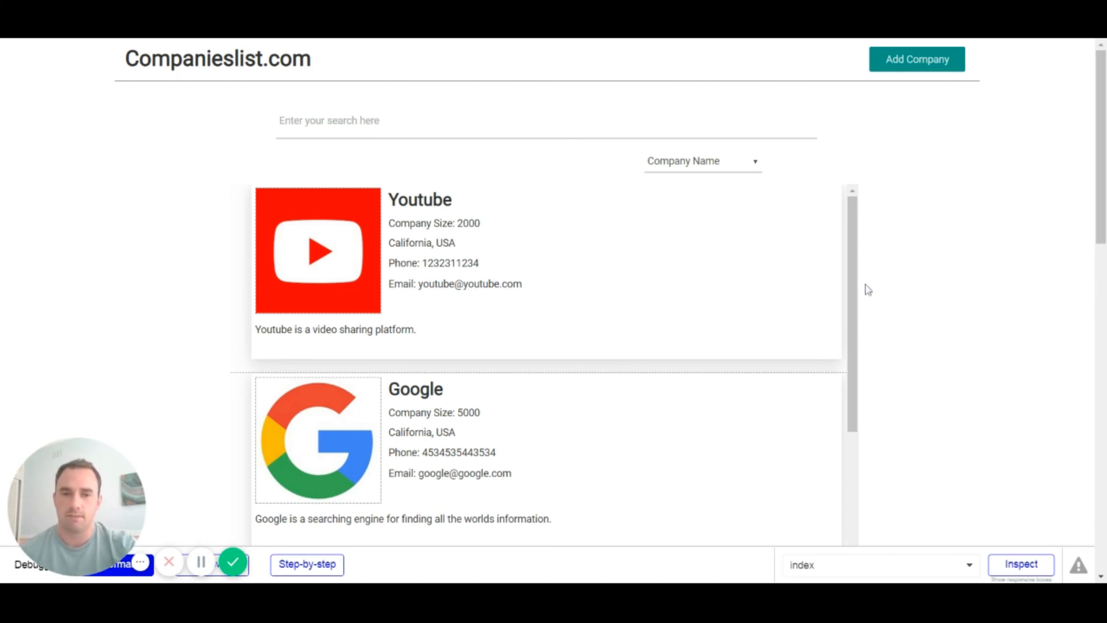
scroll(776, 310, down, 3)
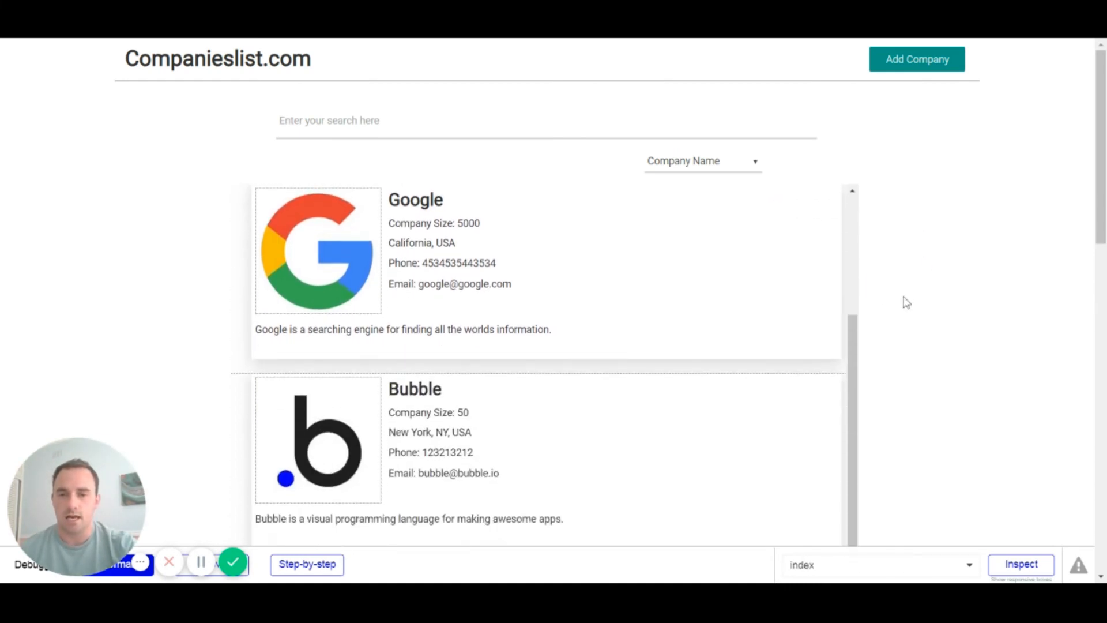
scroll(876, 314, down, 1)
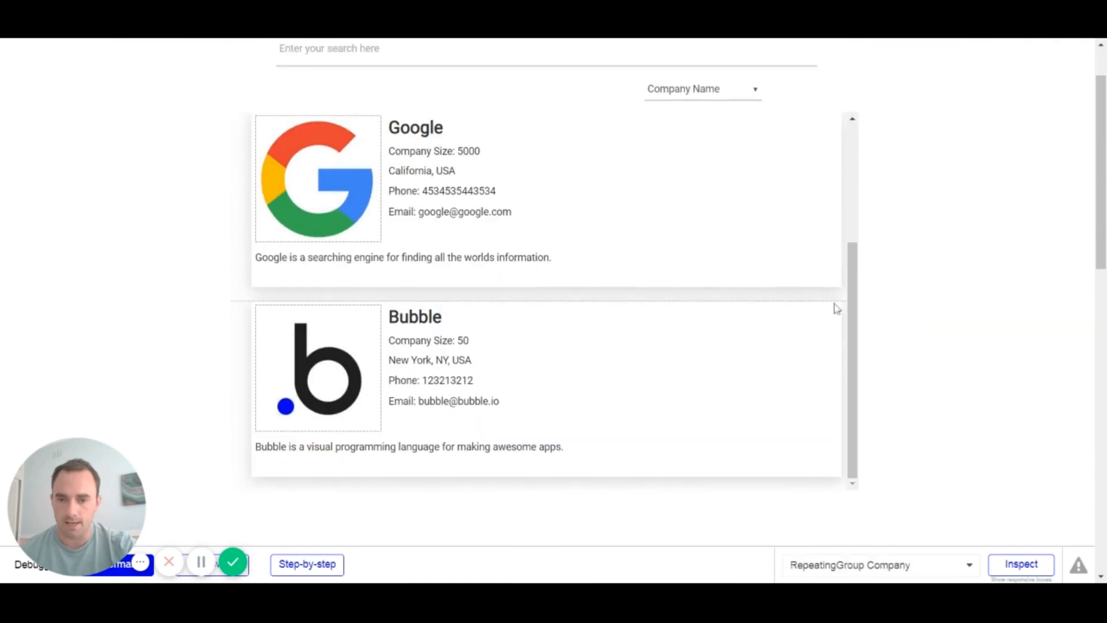
scroll(532, 373, up, 3)
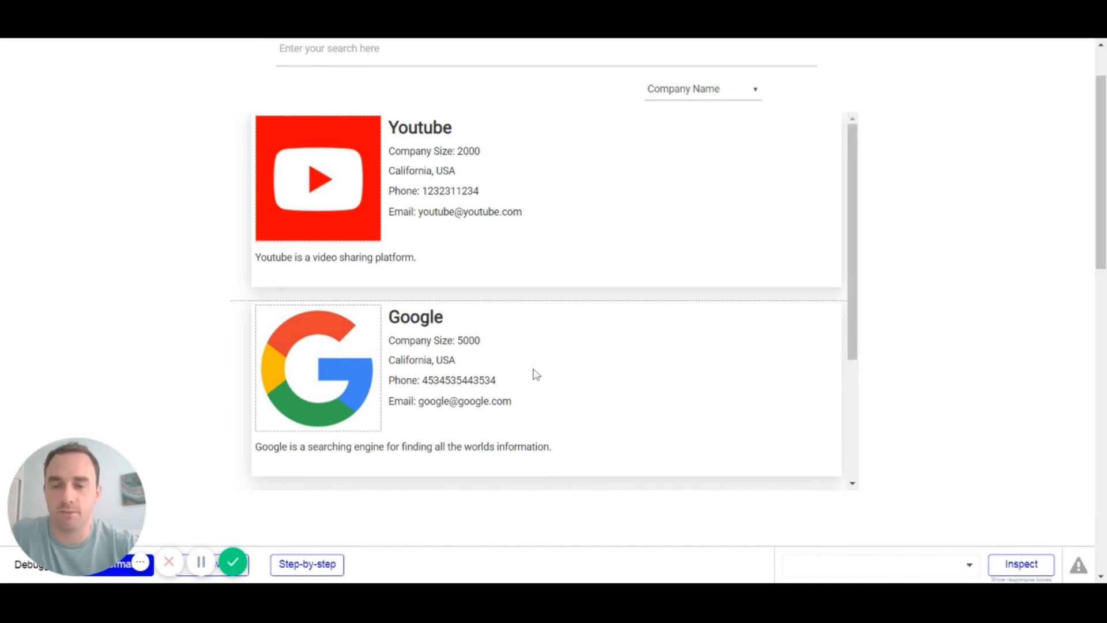
scroll(536, 375, up, 1)
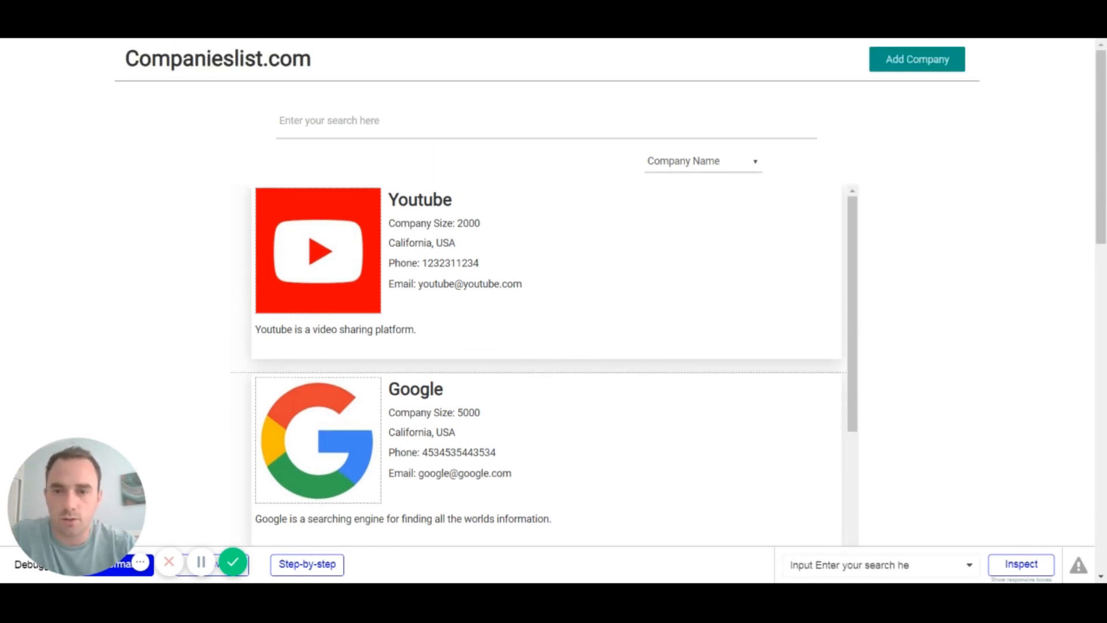
Step: Search for 'goo', then try Company Size (Largest), Company Size (Smallest) and Company Name sorting
click(329, 121)
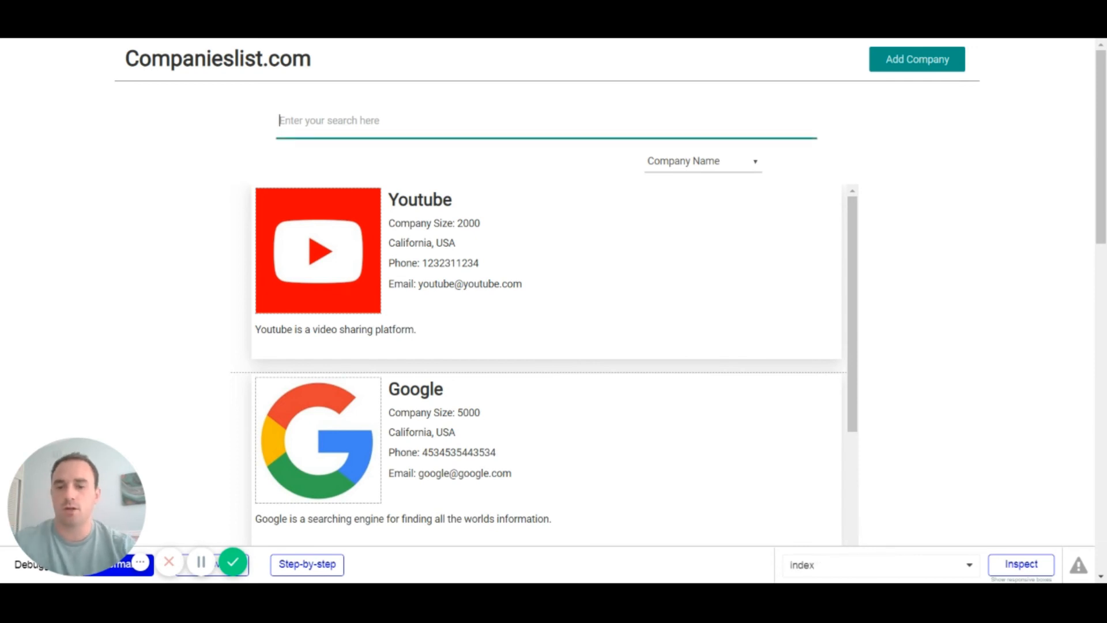
text(google)
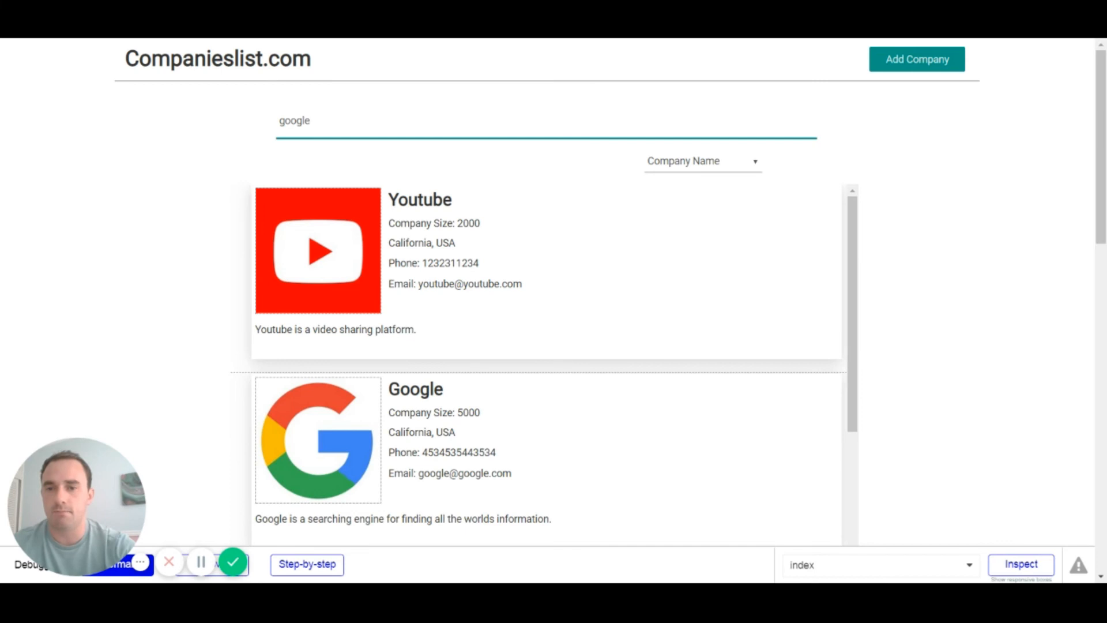
click(444, 180)
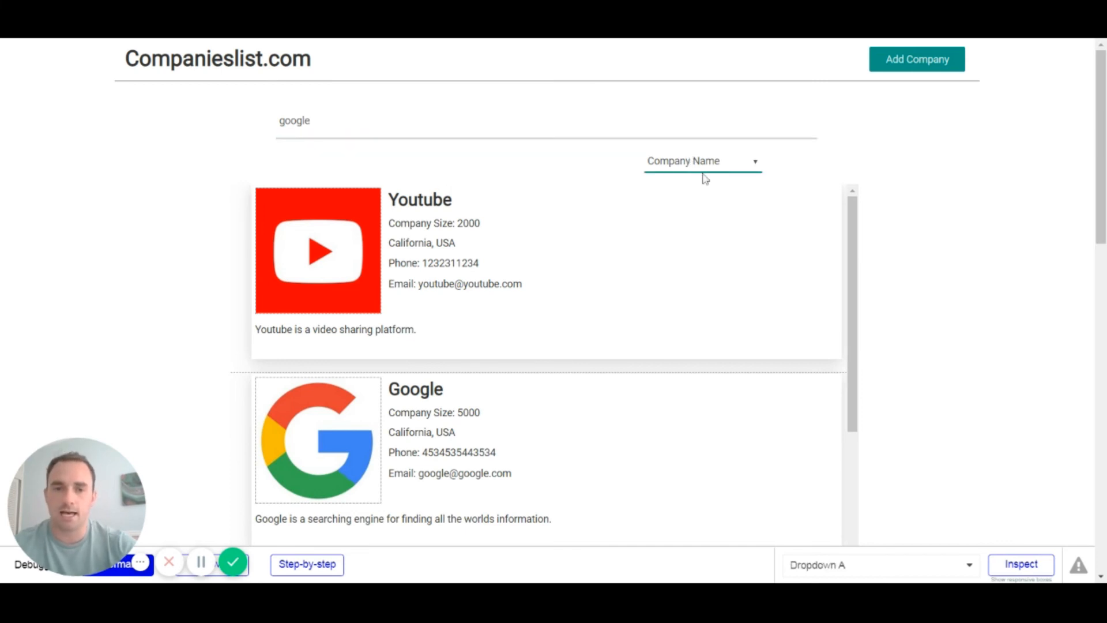
click(721, 244)
click(716, 163)
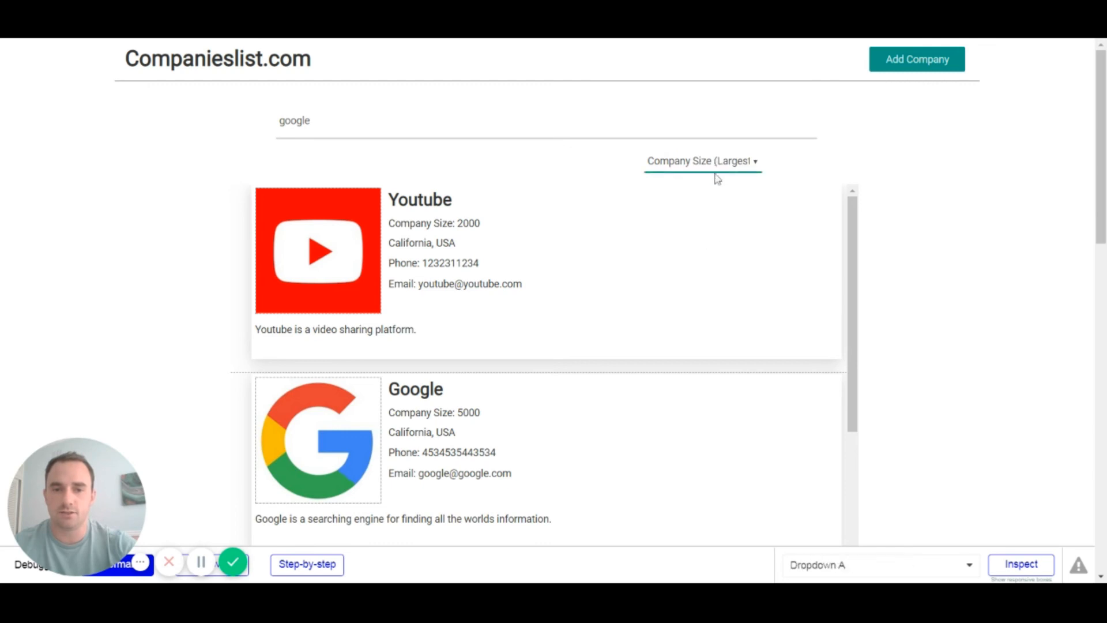
click(715, 256)
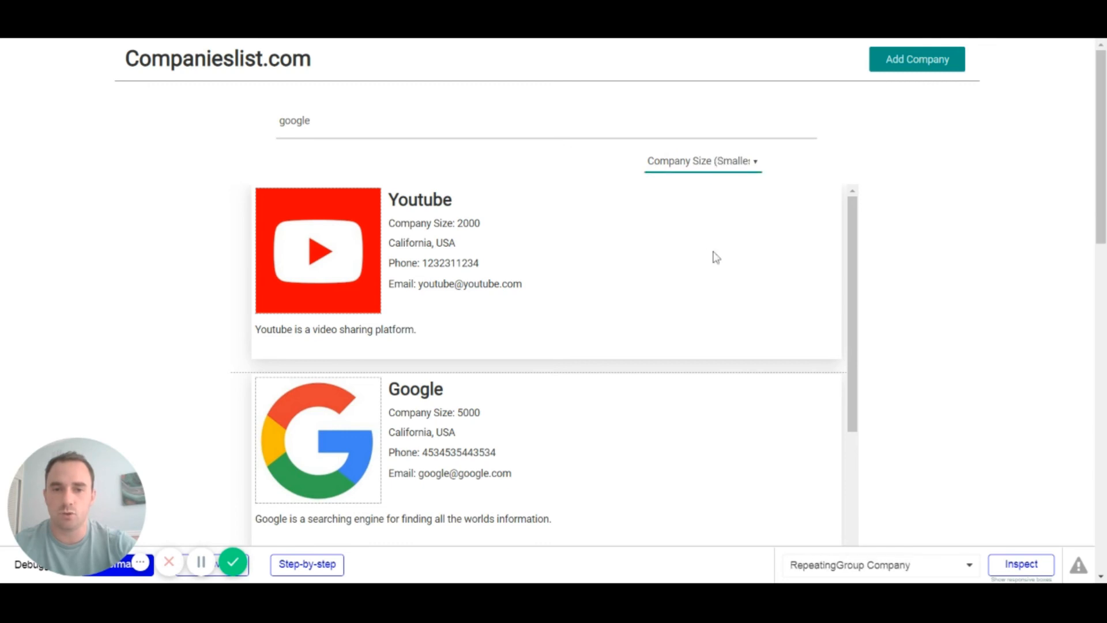
click(728, 179)
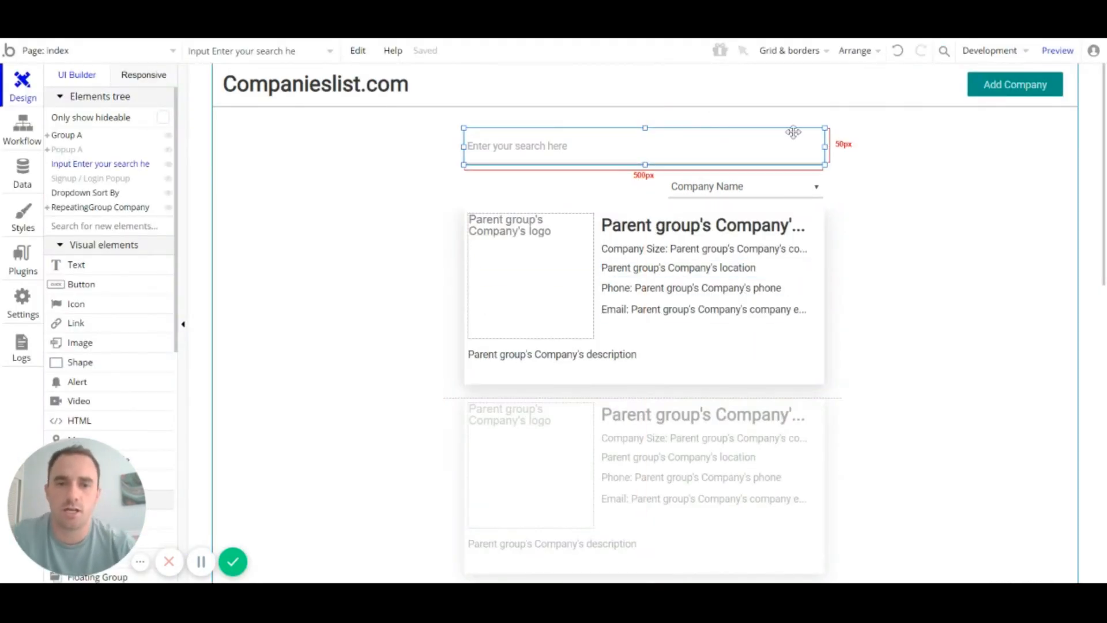
Step: Add an 'Any field contains' constraint to the company repeating group's data source search
double_click(694, 151)
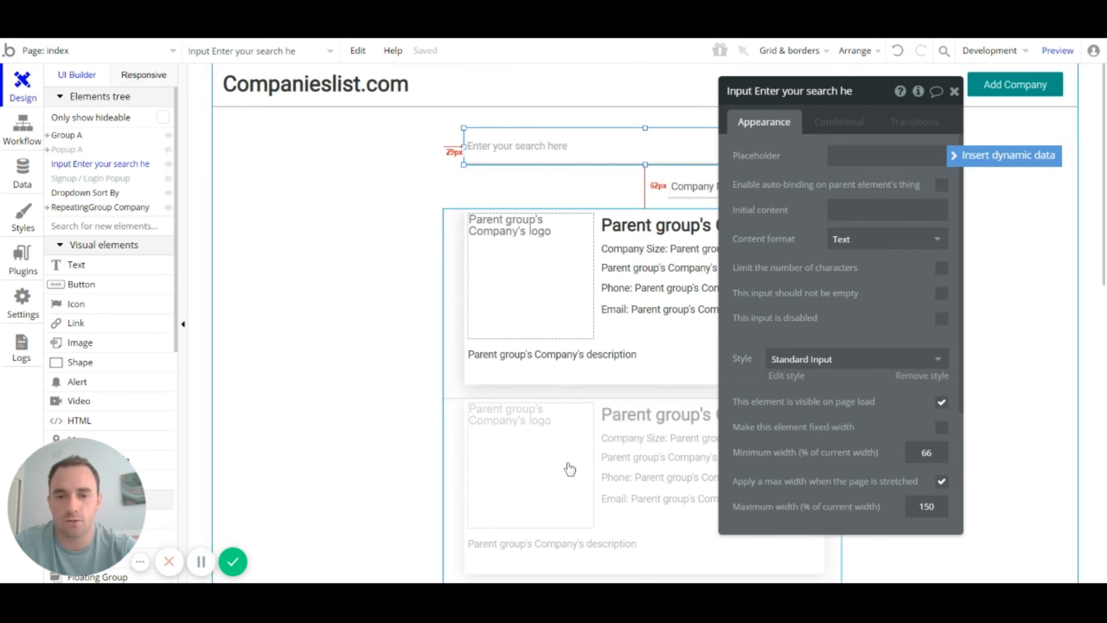
click(602, 437)
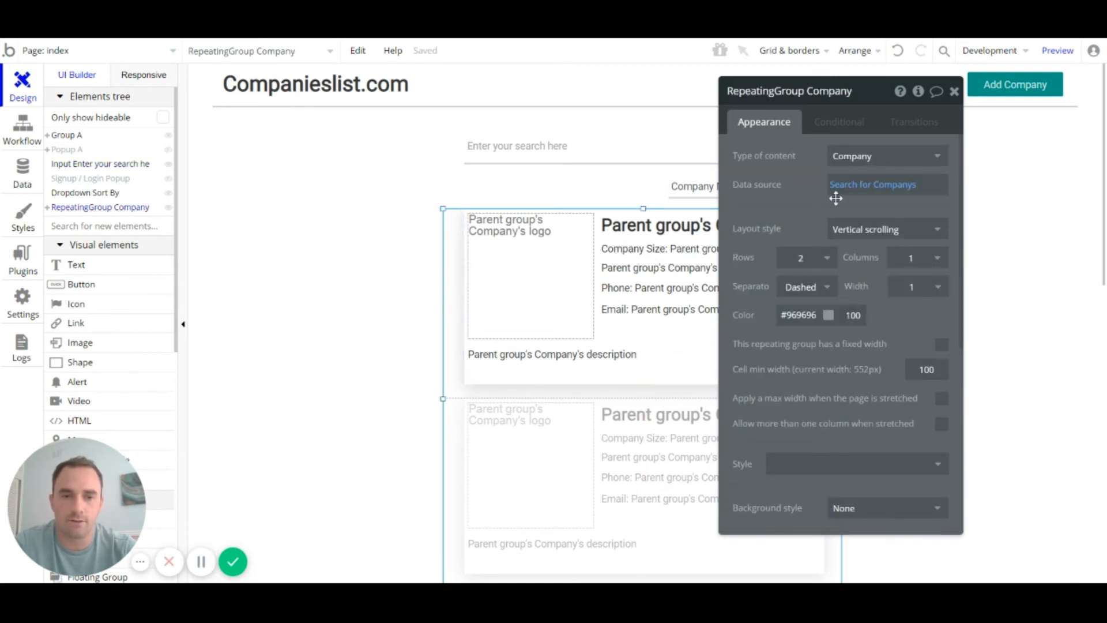
click(893, 189)
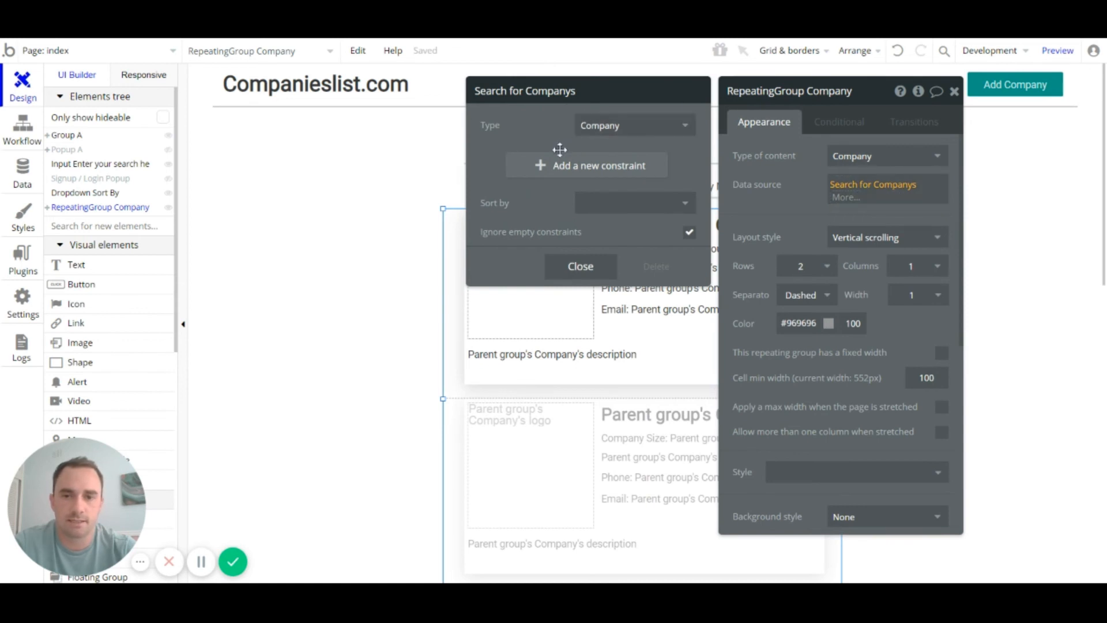
click(566, 165)
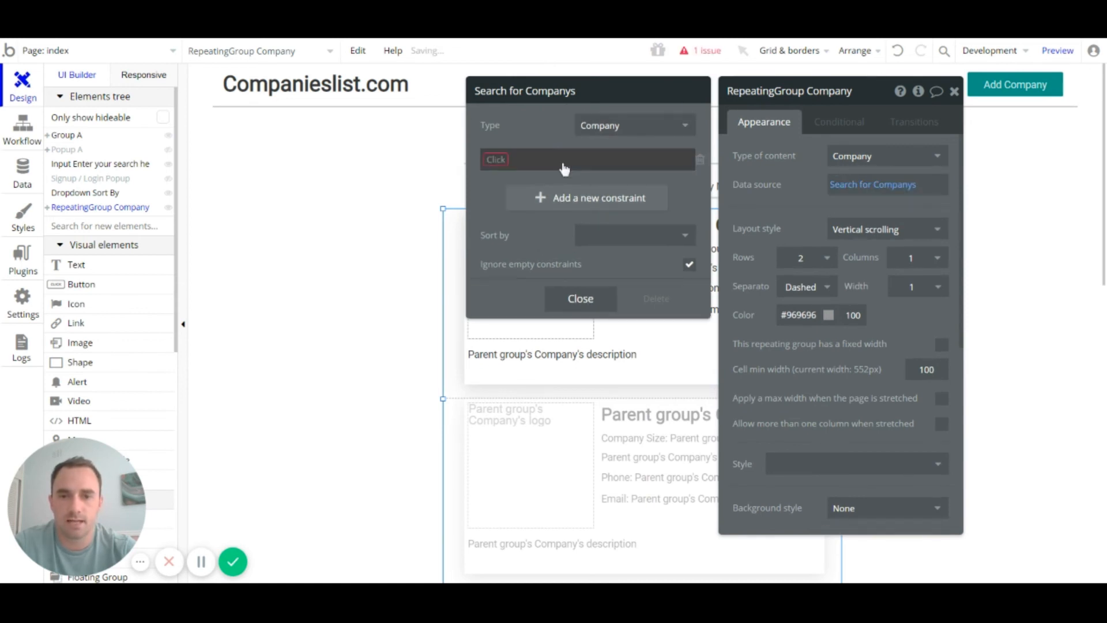
click(505, 164)
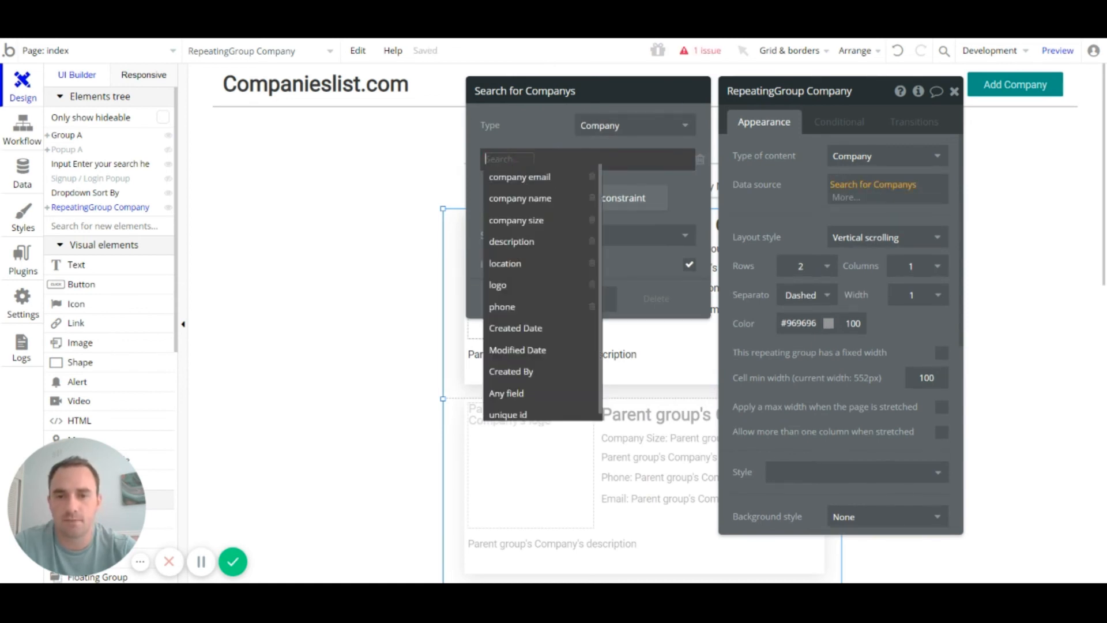
click(522, 396)
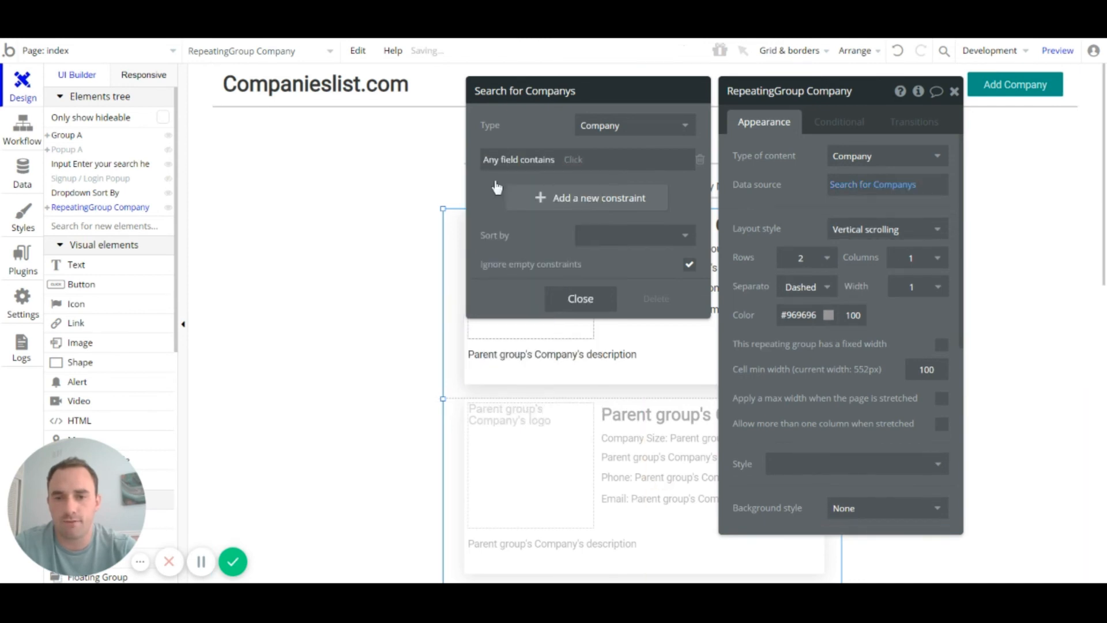
Step: Compare the constraint against the search input's value and uncheck Ignore empty constraints
click(572, 164)
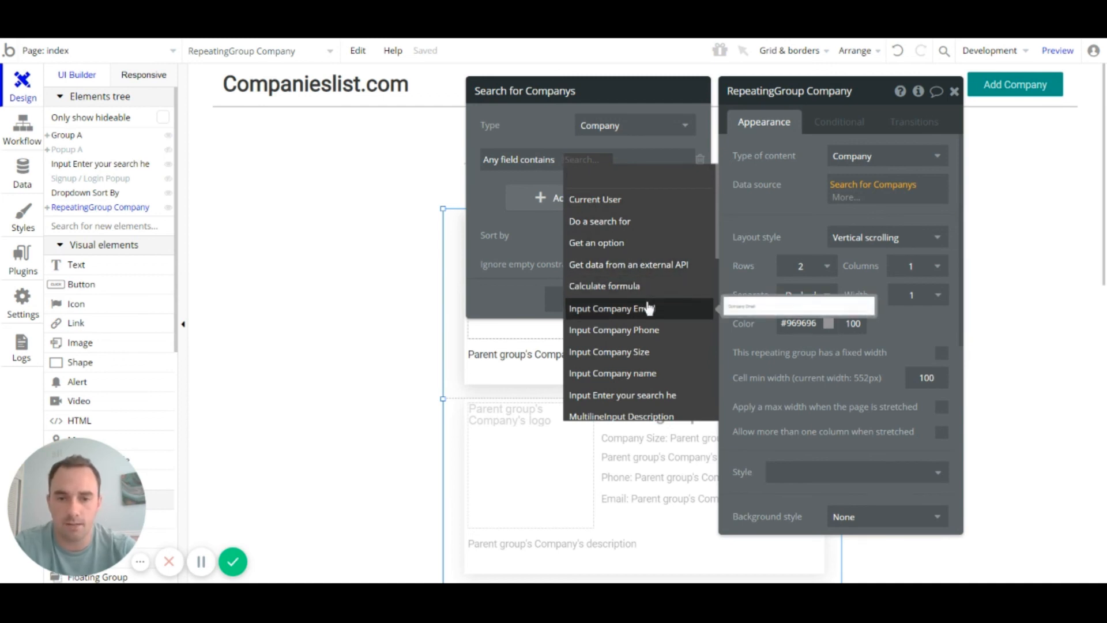
text(sea)
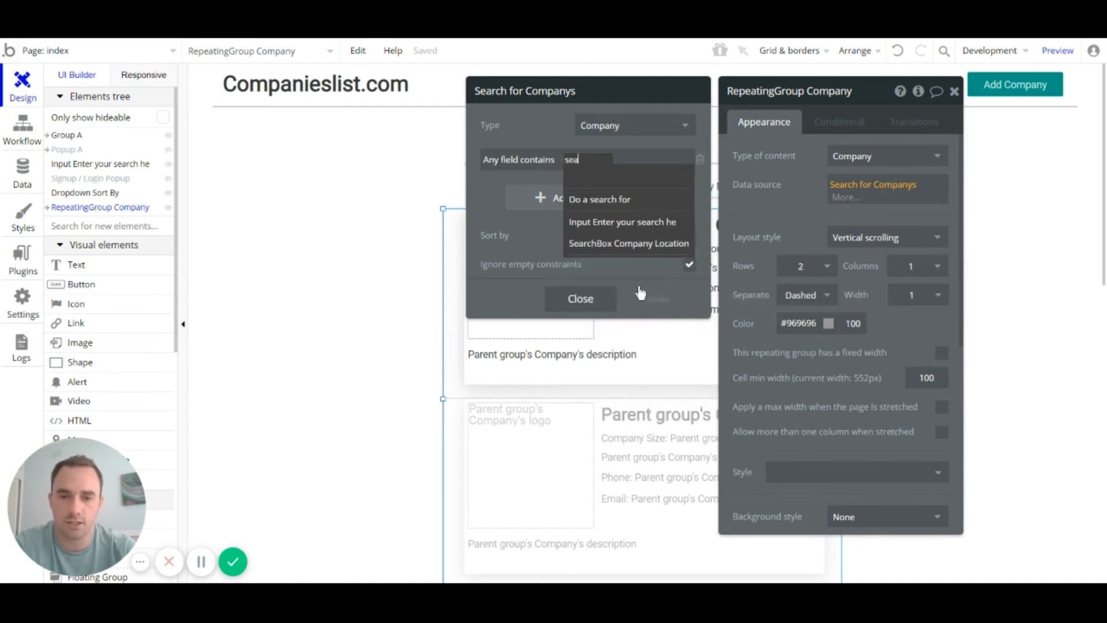
click(630, 224)
click(519, 191)
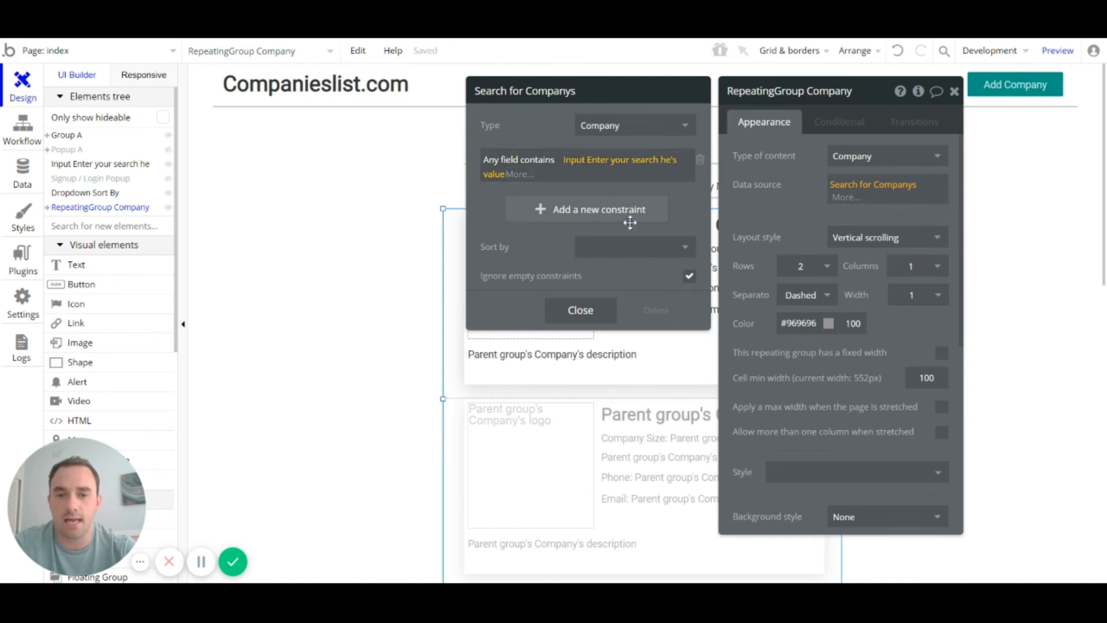
click(691, 208)
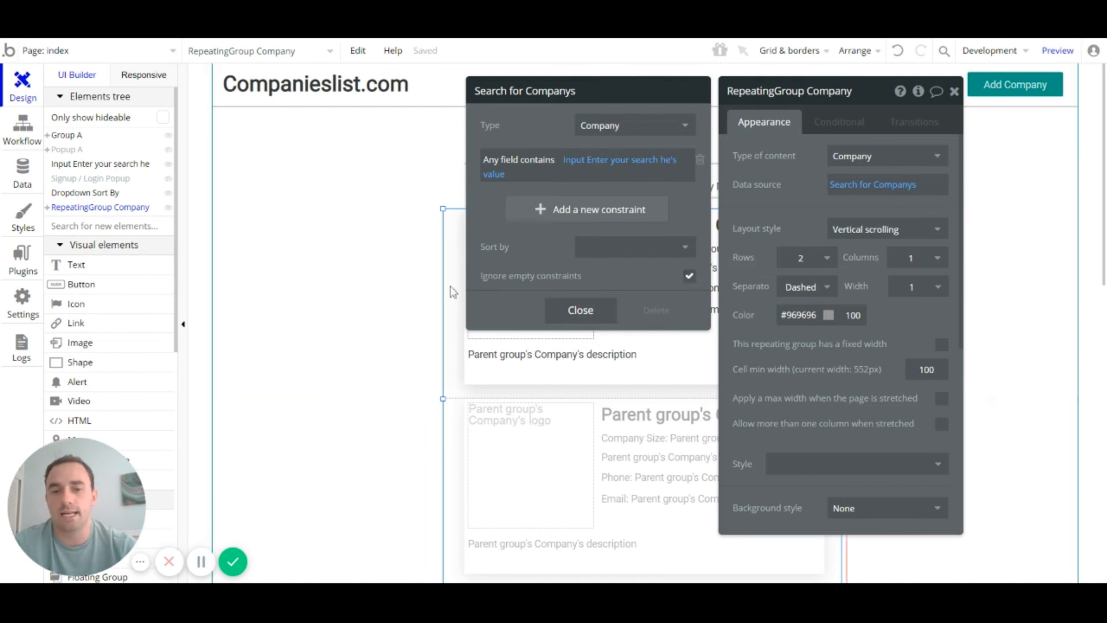
click(688, 277)
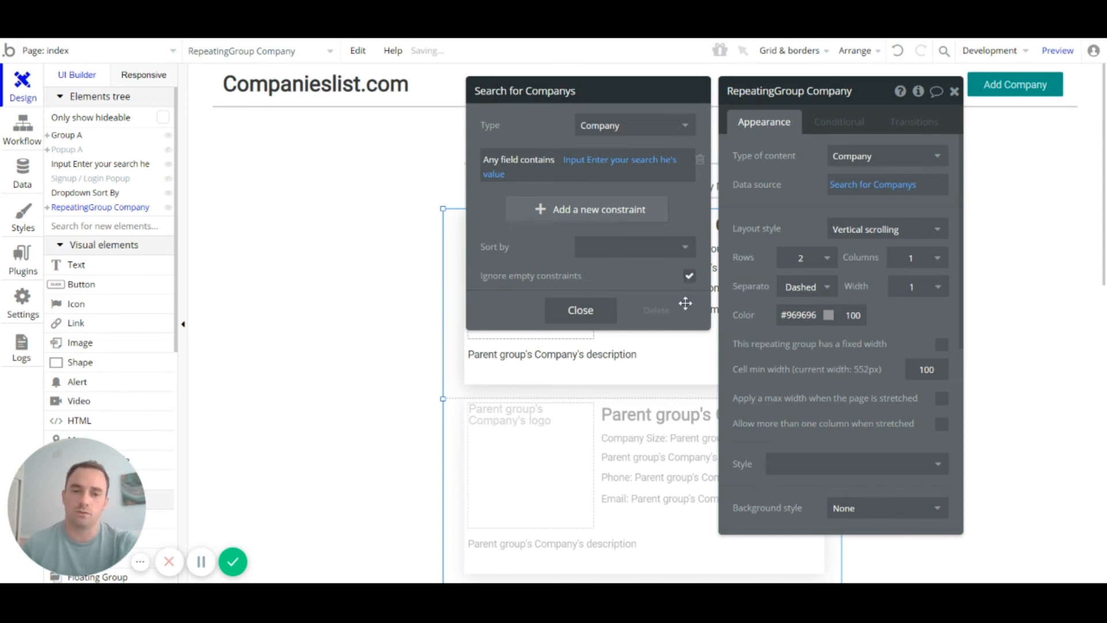
click(954, 91)
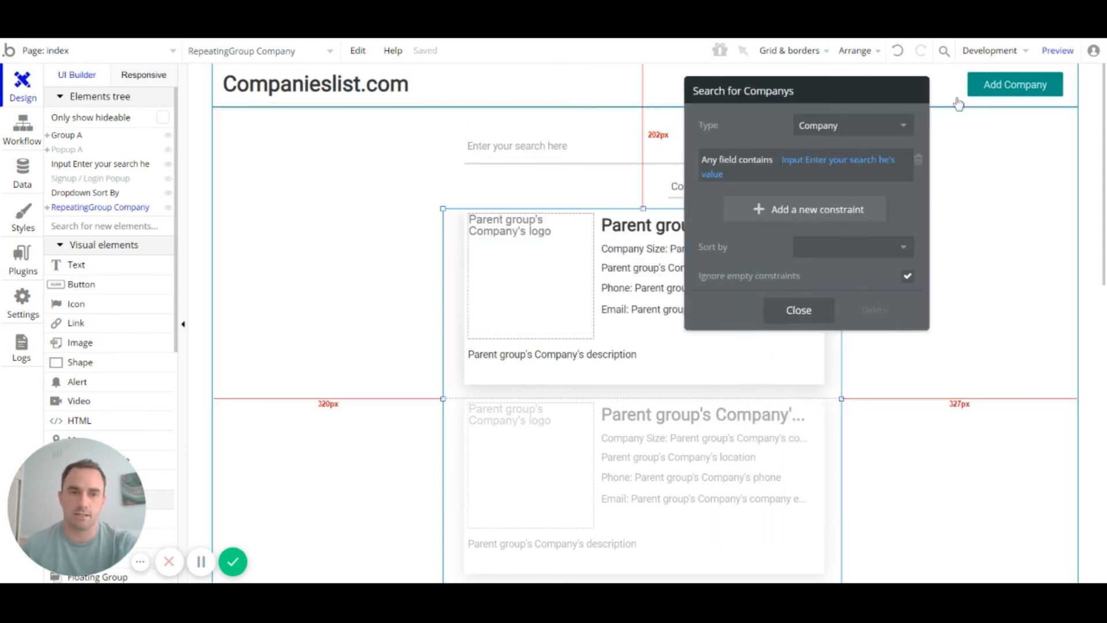
Step: Preview the app and search 'bubb' to confirm only the Bubble company card remains
click(1058, 52)
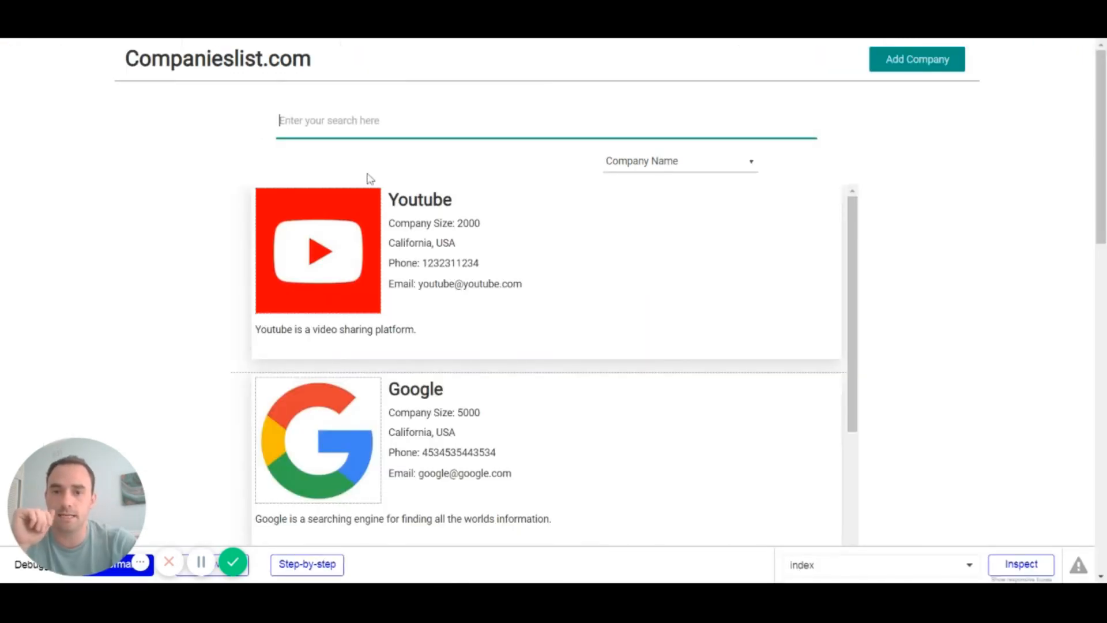
scroll(579, 312, down, 3)
scroll(580, 312, up, 3)
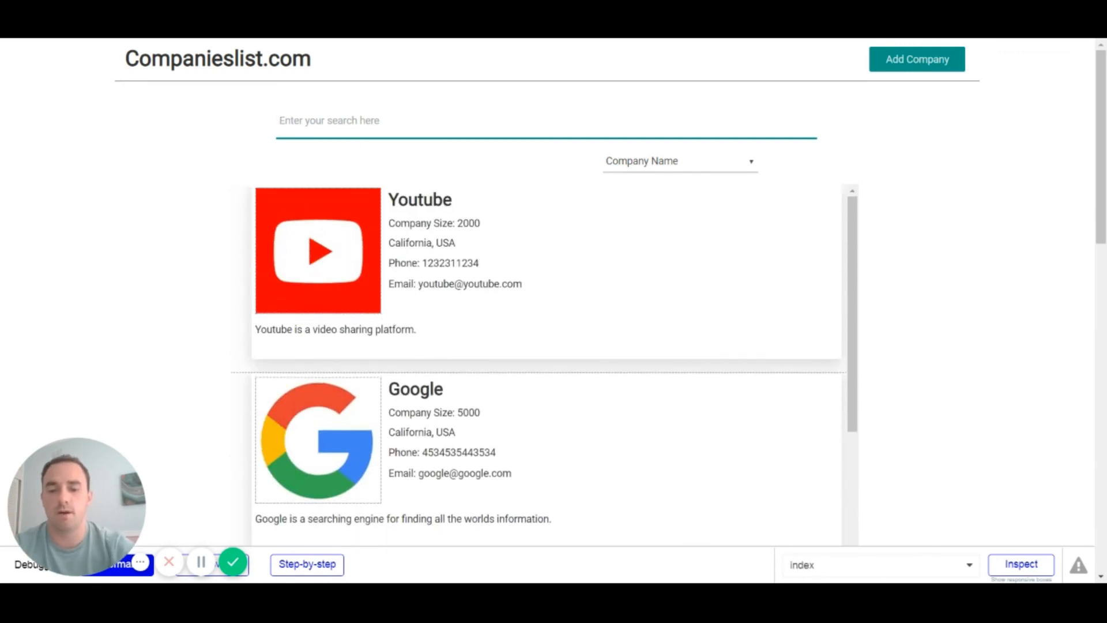
text(bubble)
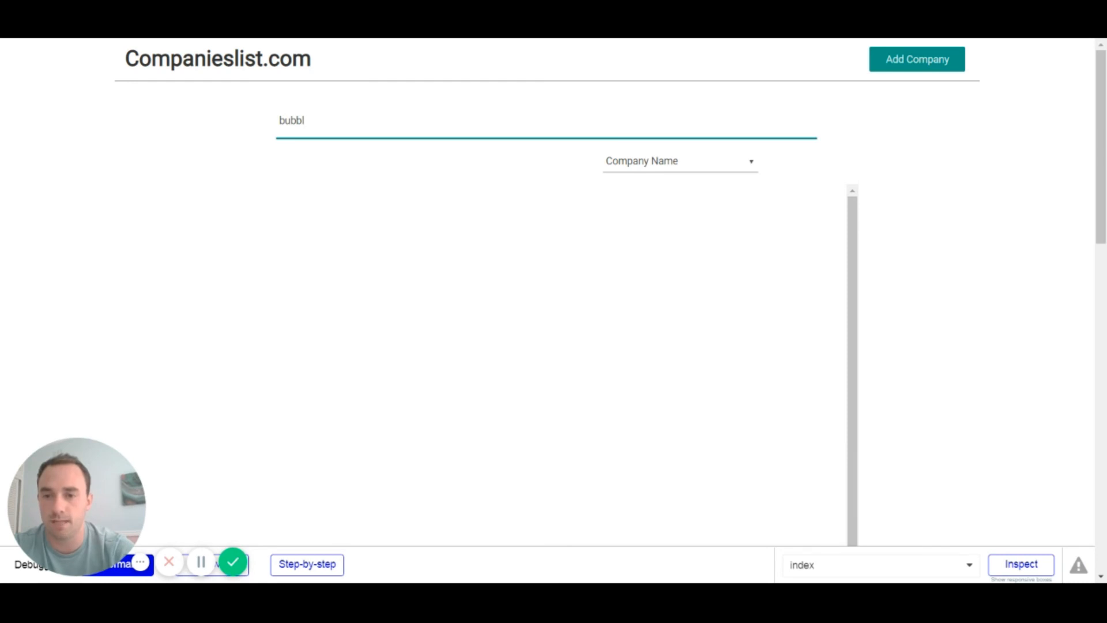
click(170, 156)
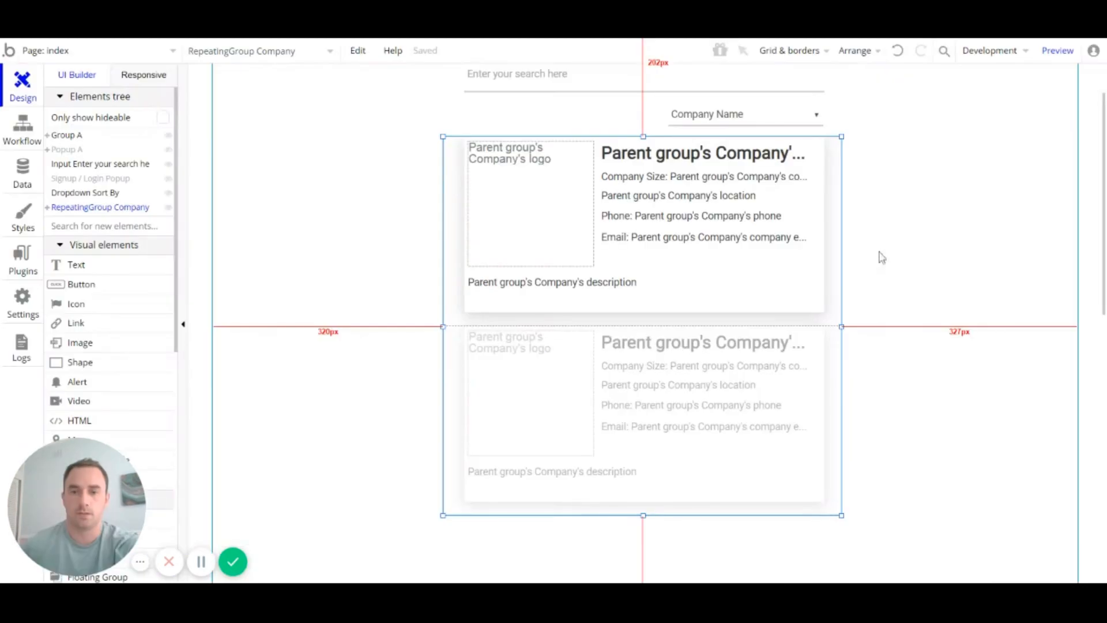
Step: Sort the company repeating group's search by company name with Descending set to no
click(807, 115)
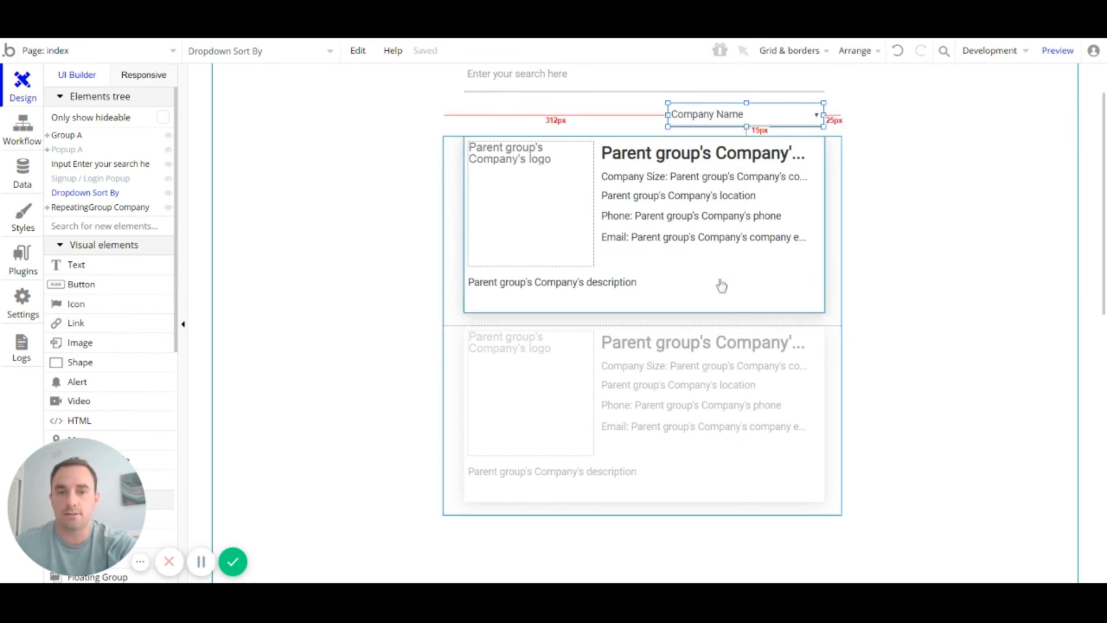
double_click(674, 371)
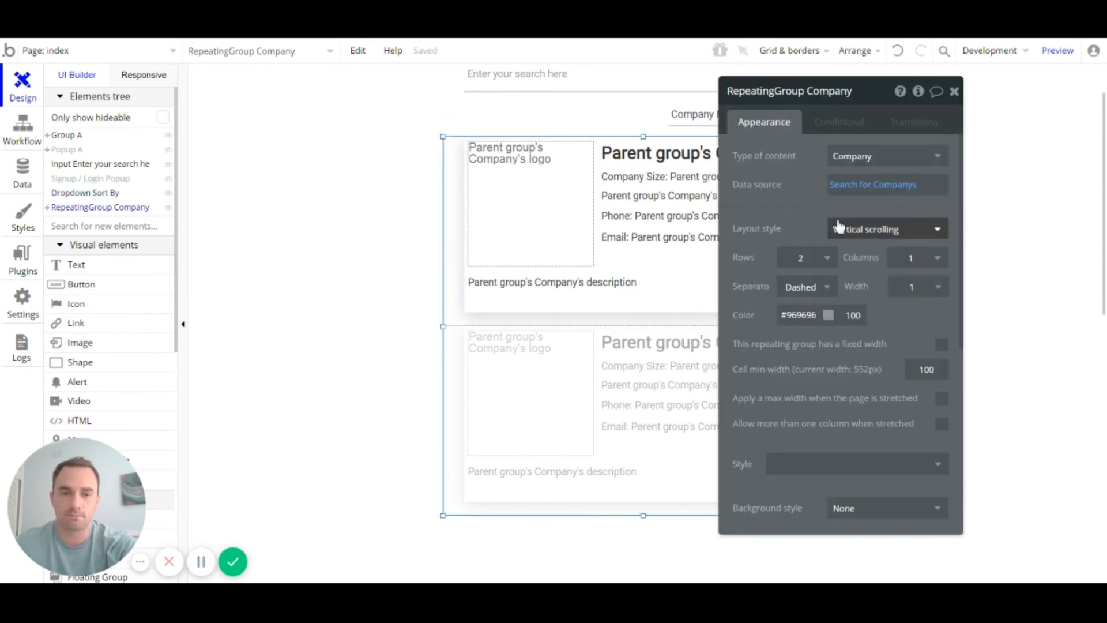
click(875, 190)
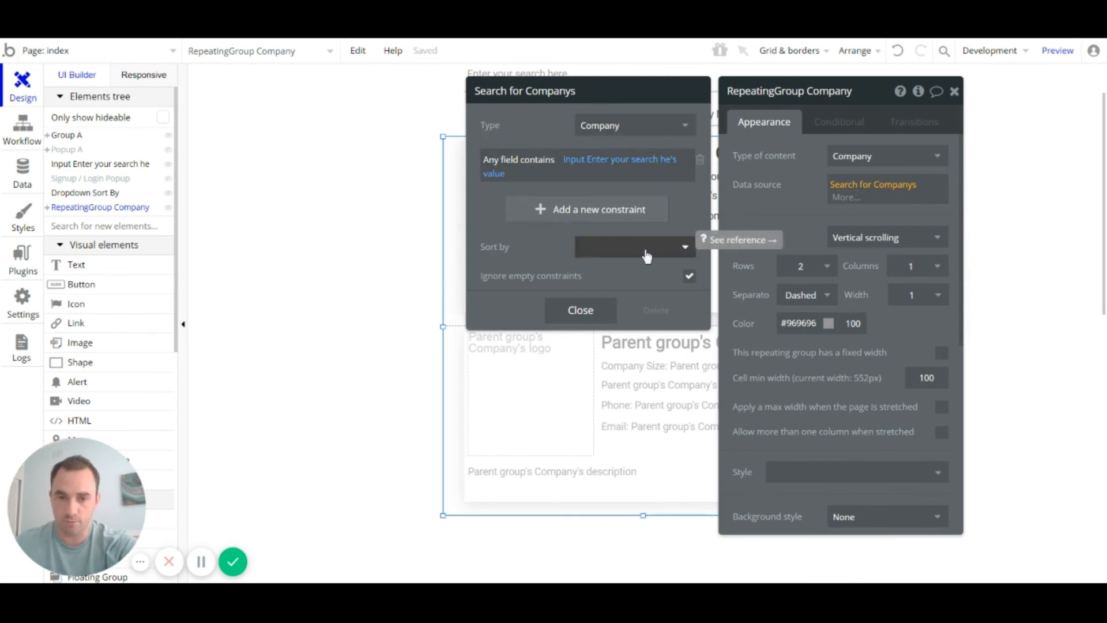
click(678, 251)
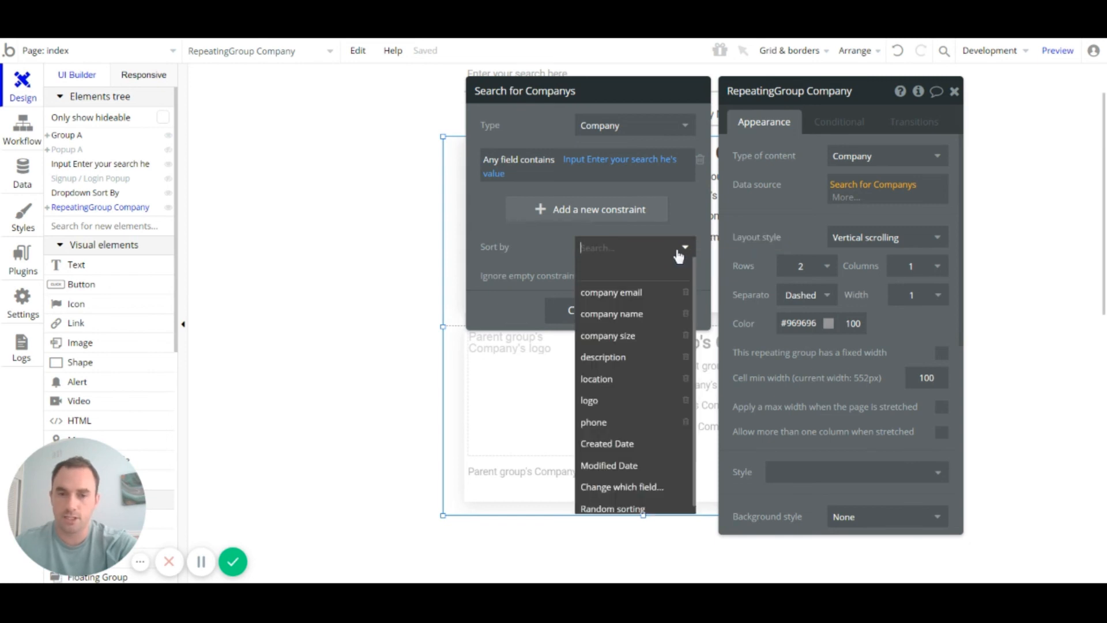
click(653, 316)
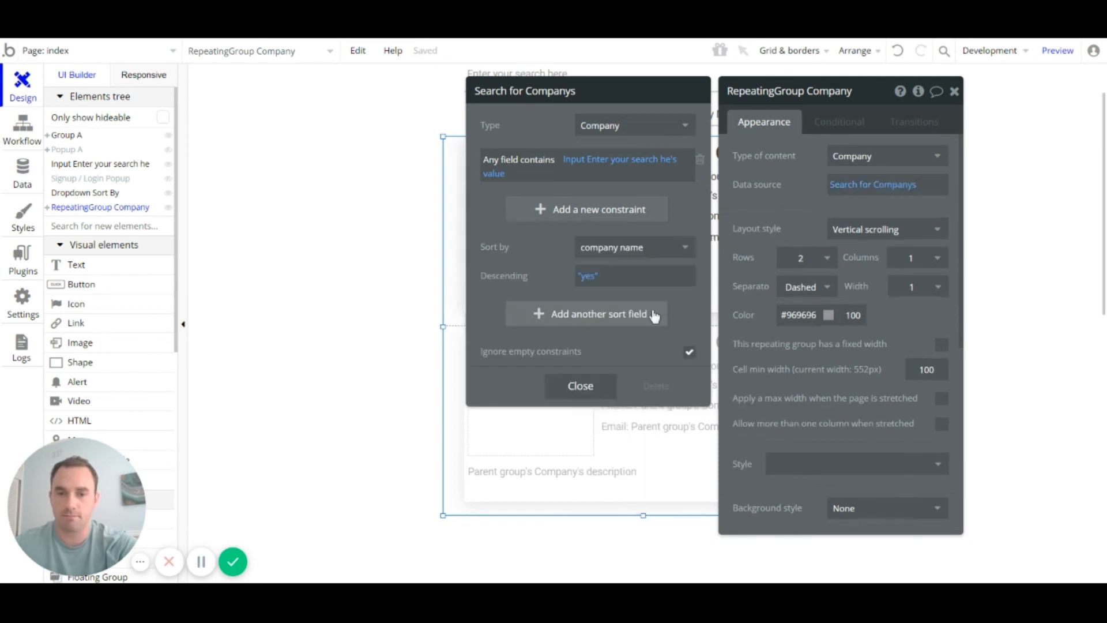
click(588, 282)
click(592, 336)
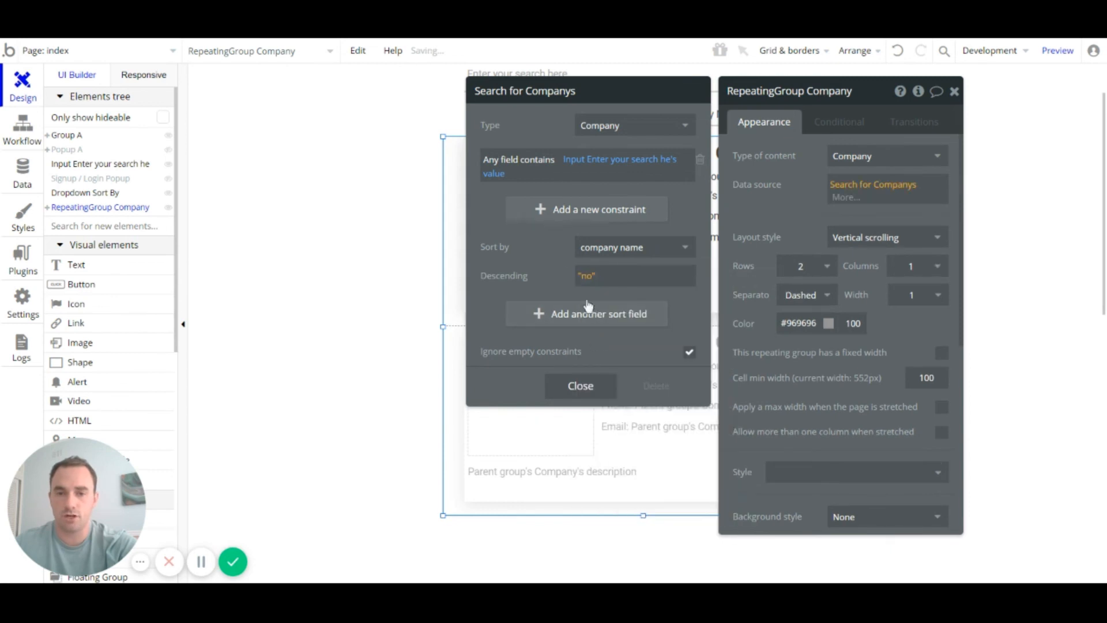
click(584, 386)
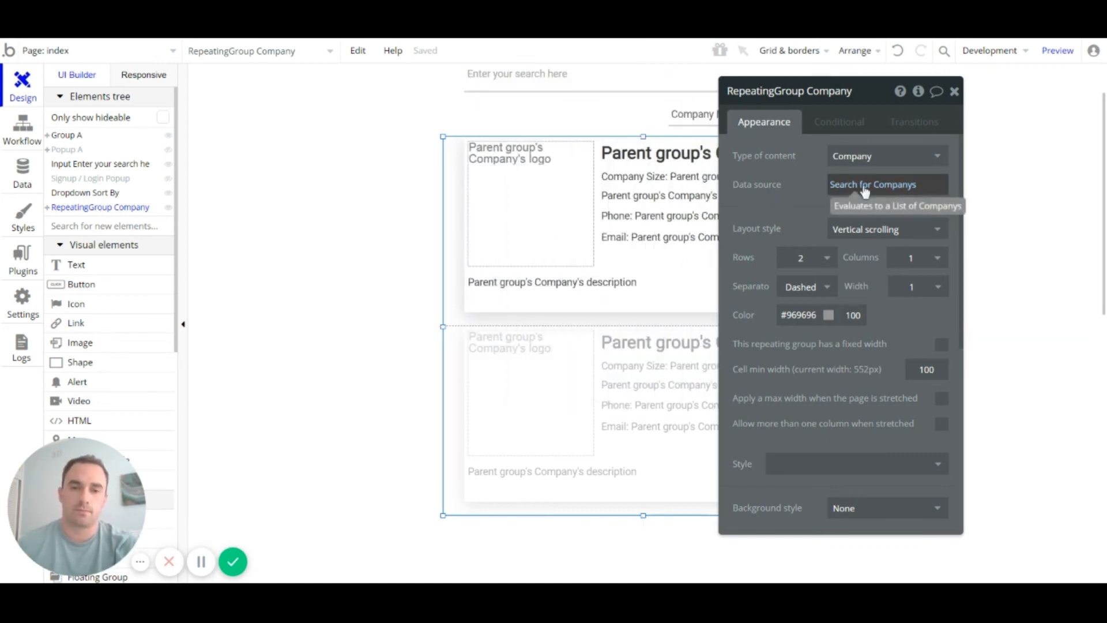
Step: Review the sort dropdown's Company Size (Smallest first) and (Largest first) choices
click(698, 113)
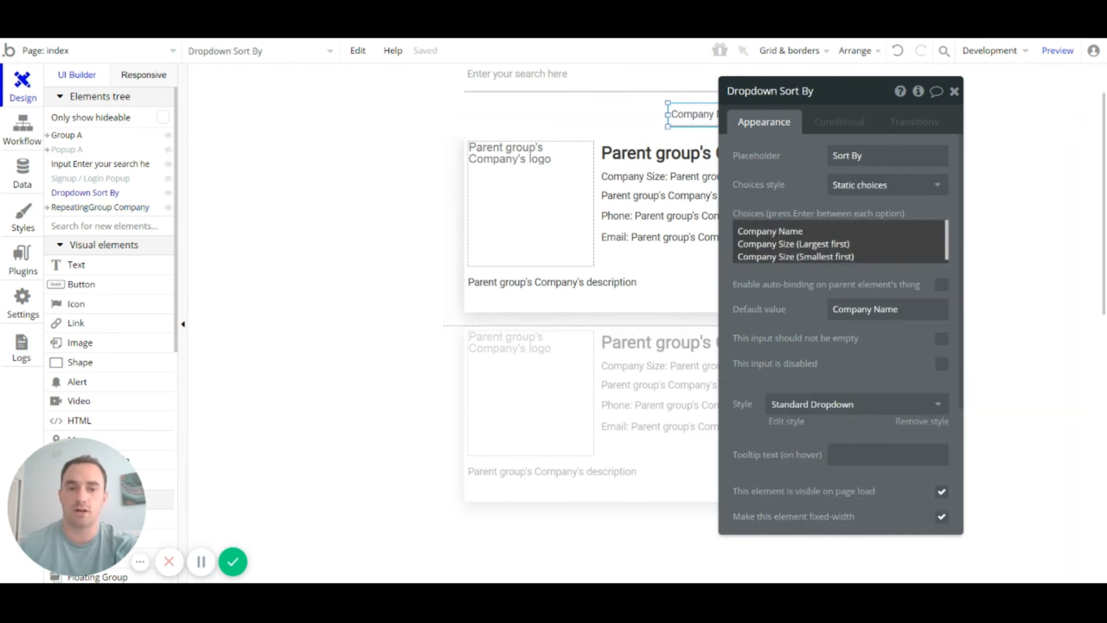
click(844, 256)
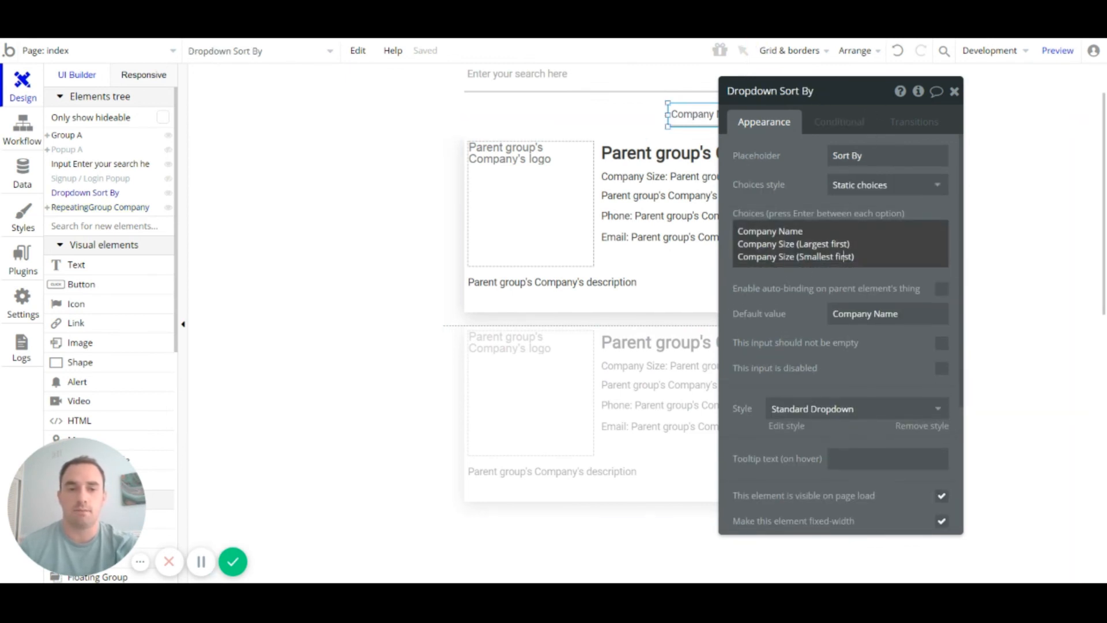
drag(854, 257, 706, 260)
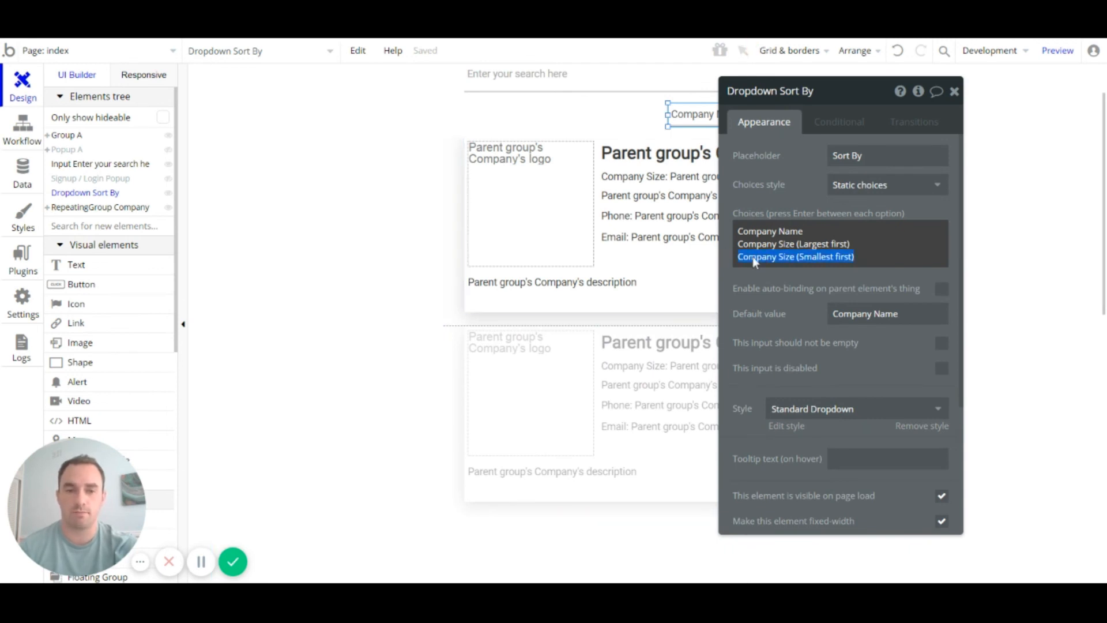
click(803, 244)
drag(850, 244, 720, 244)
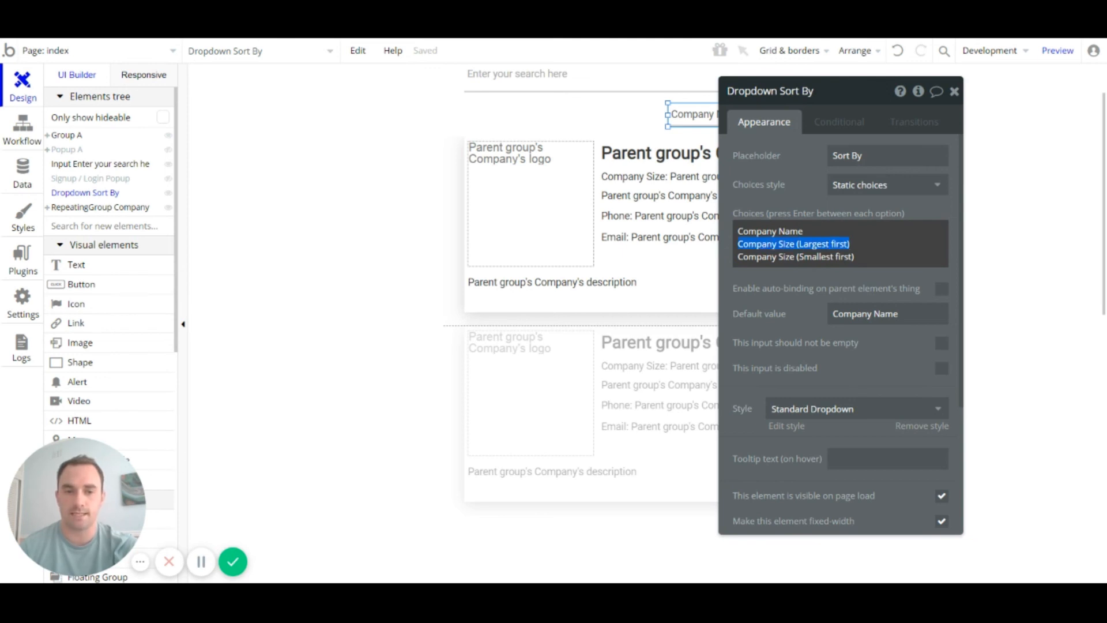
Step: Confirm the company repeating group's data source still sorts by company name
click(565, 369)
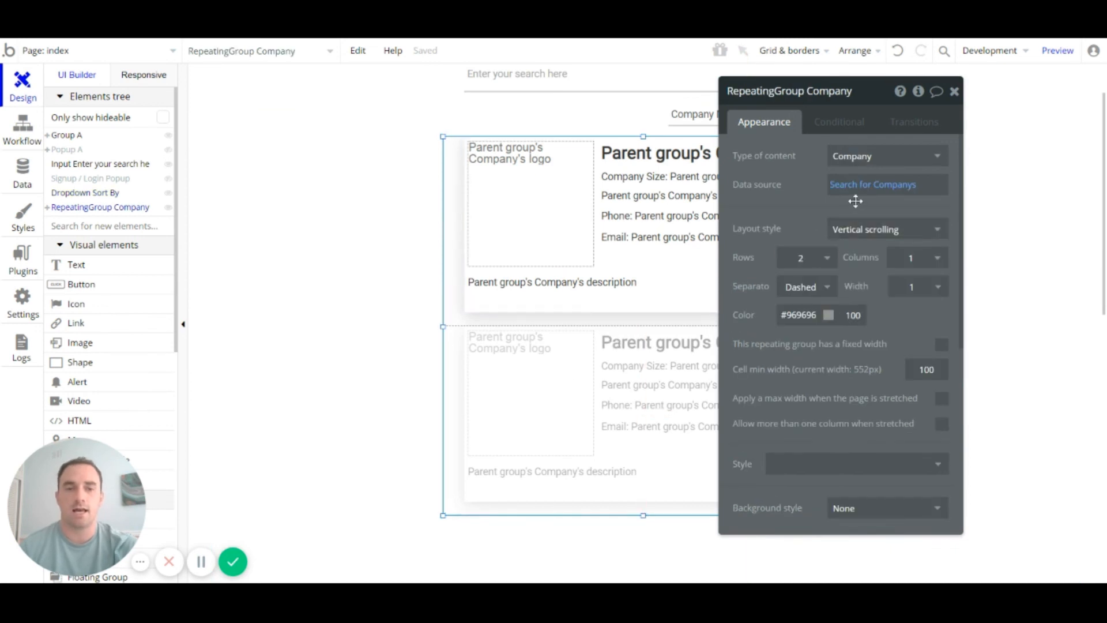
click(840, 126)
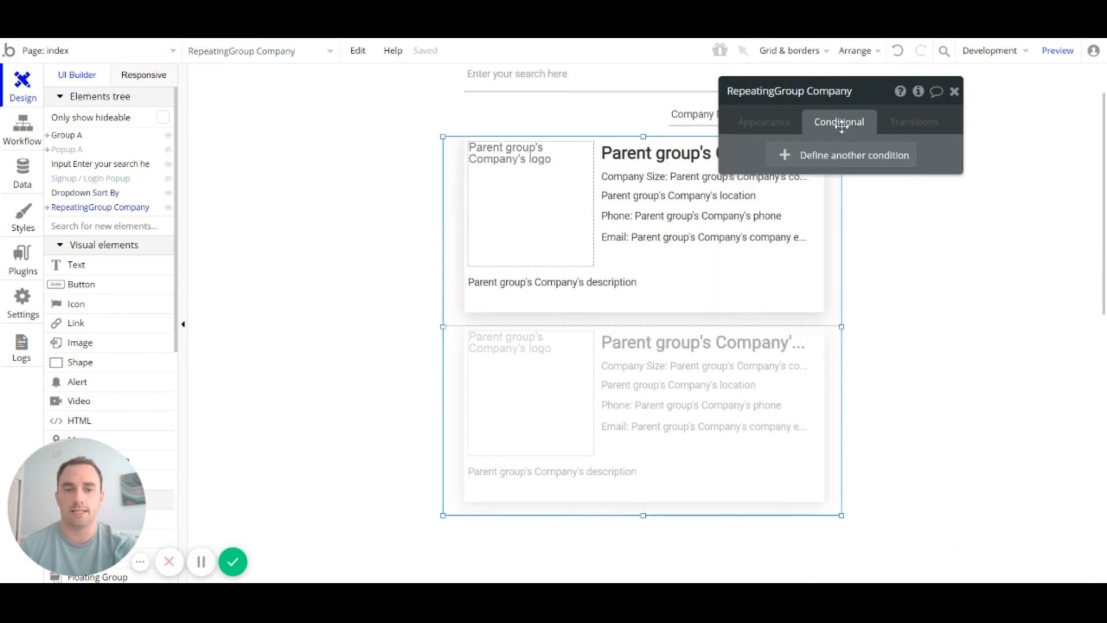
click(789, 130)
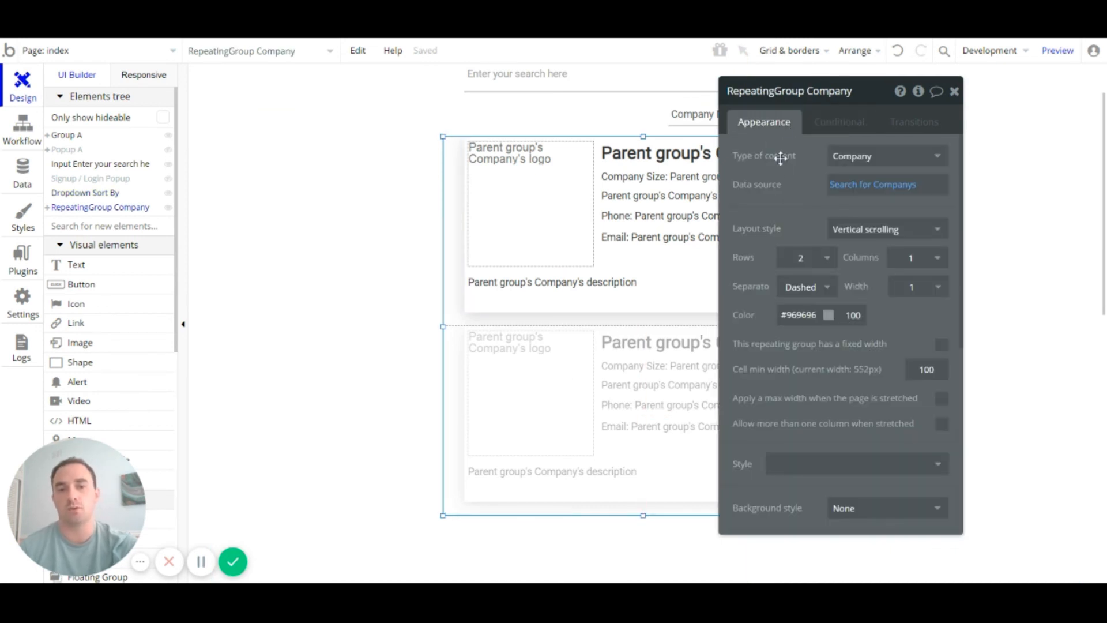
click(840, 188)
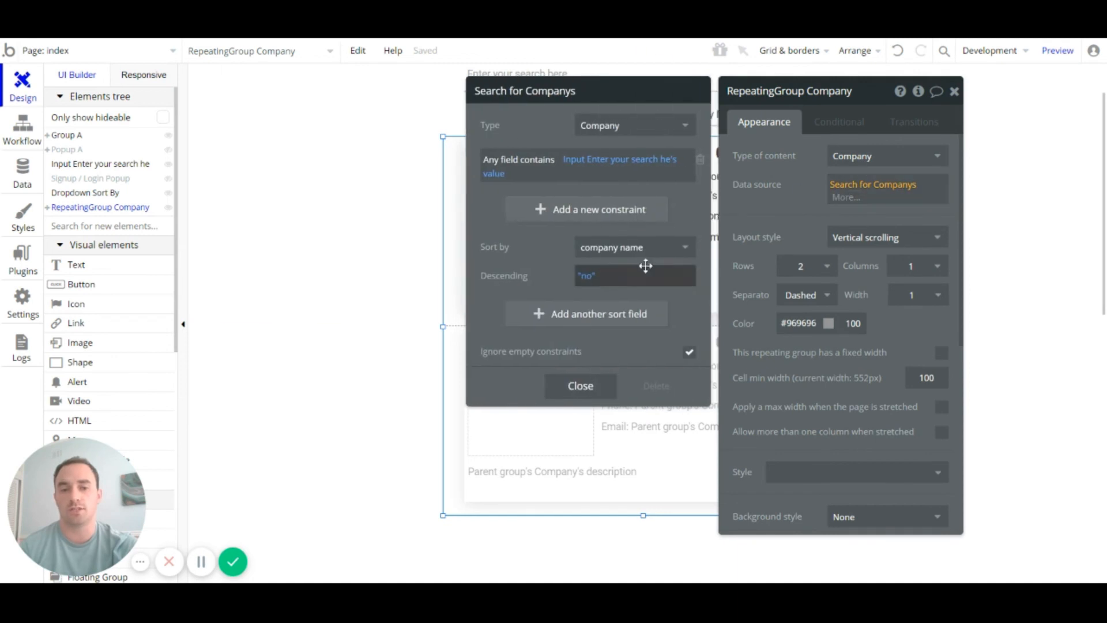
click(614, 251)
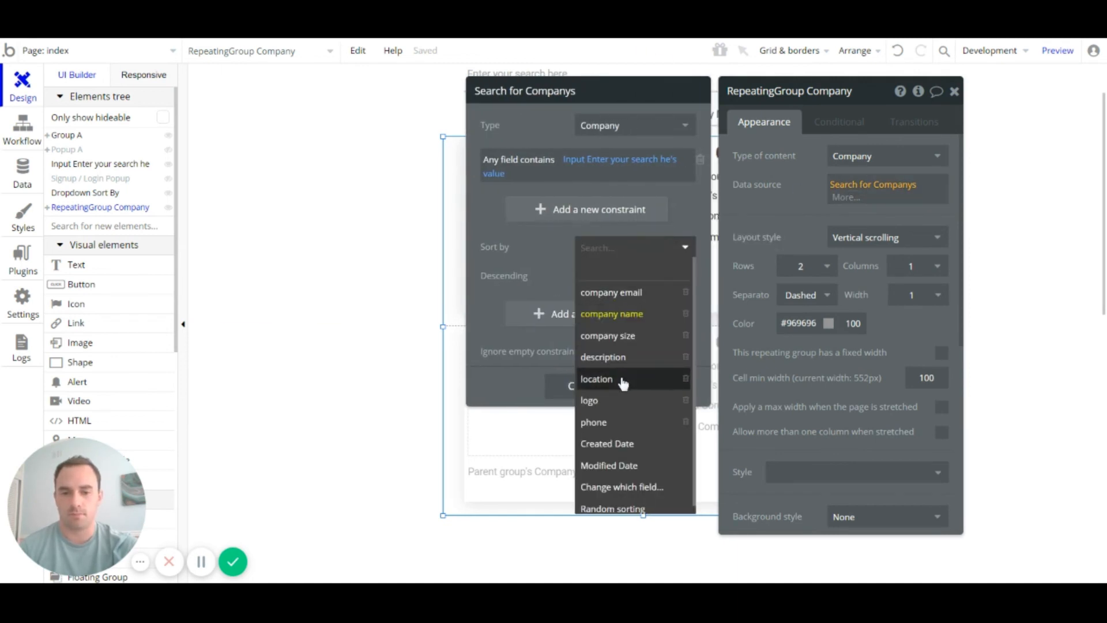
scroll(623, 383, down, 1)
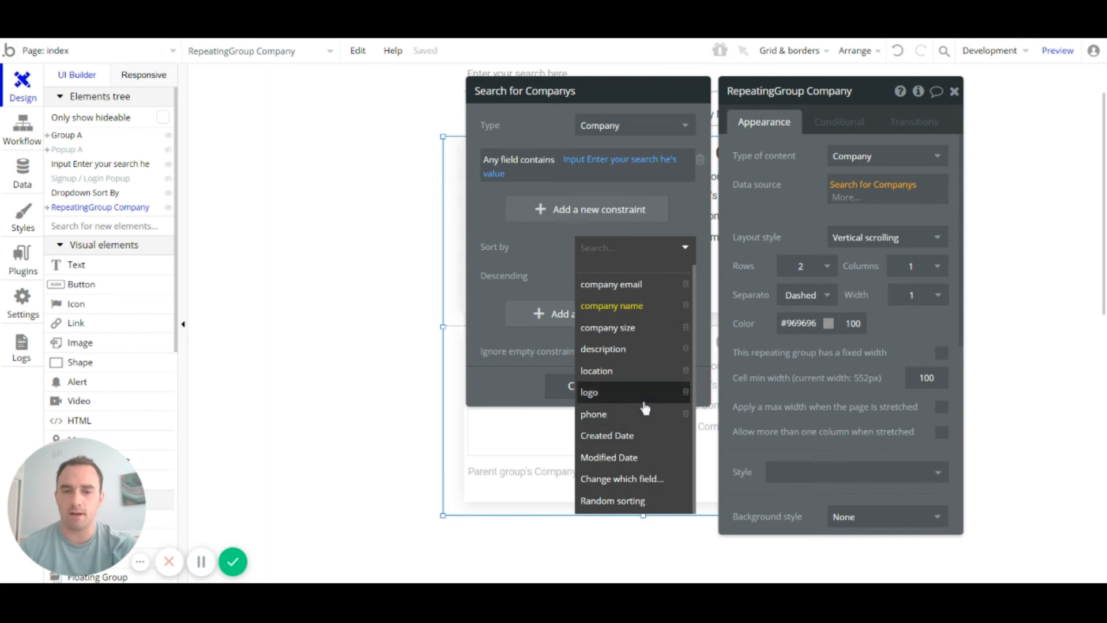
click(611, 306)
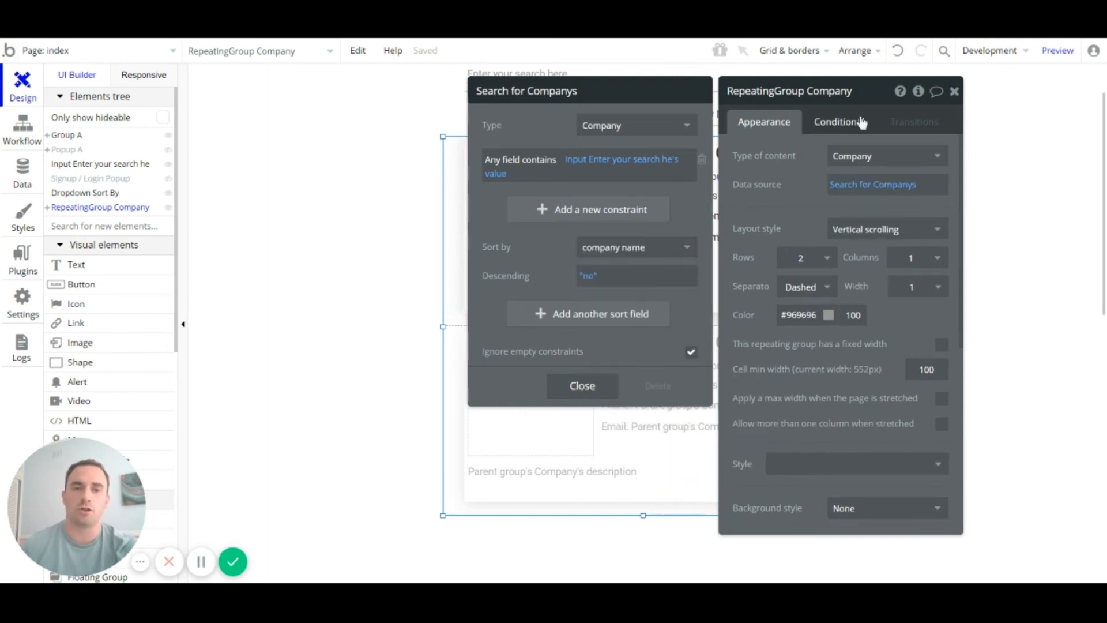
Step: Add a new, still-empty conditional to the company repeating group
click(838, 121)
click(832, 164)
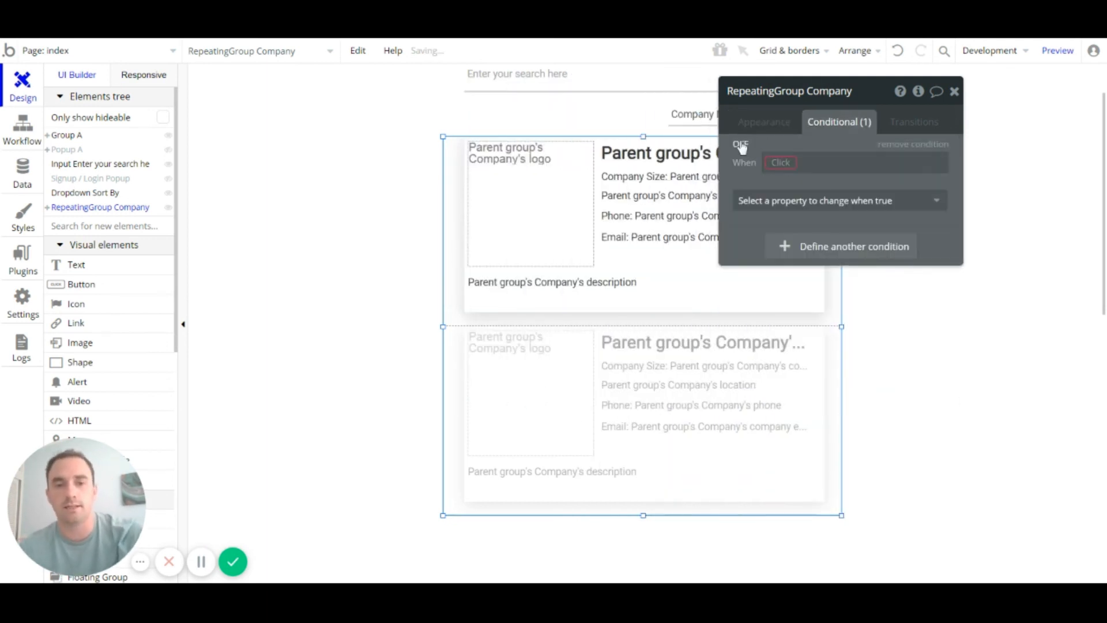
mouse_move(794, 169)
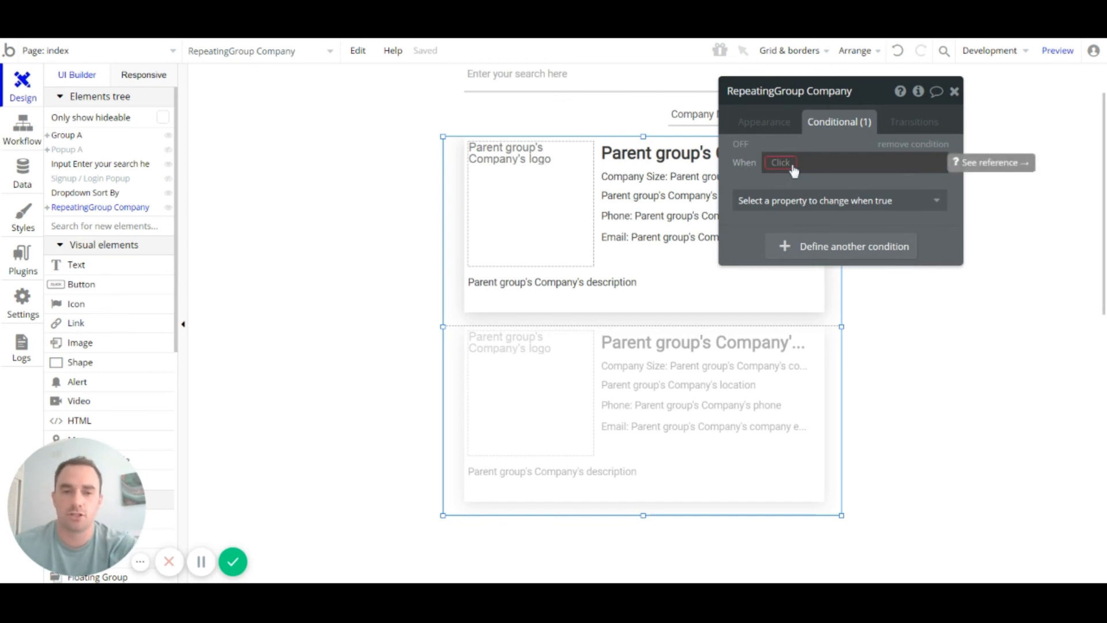
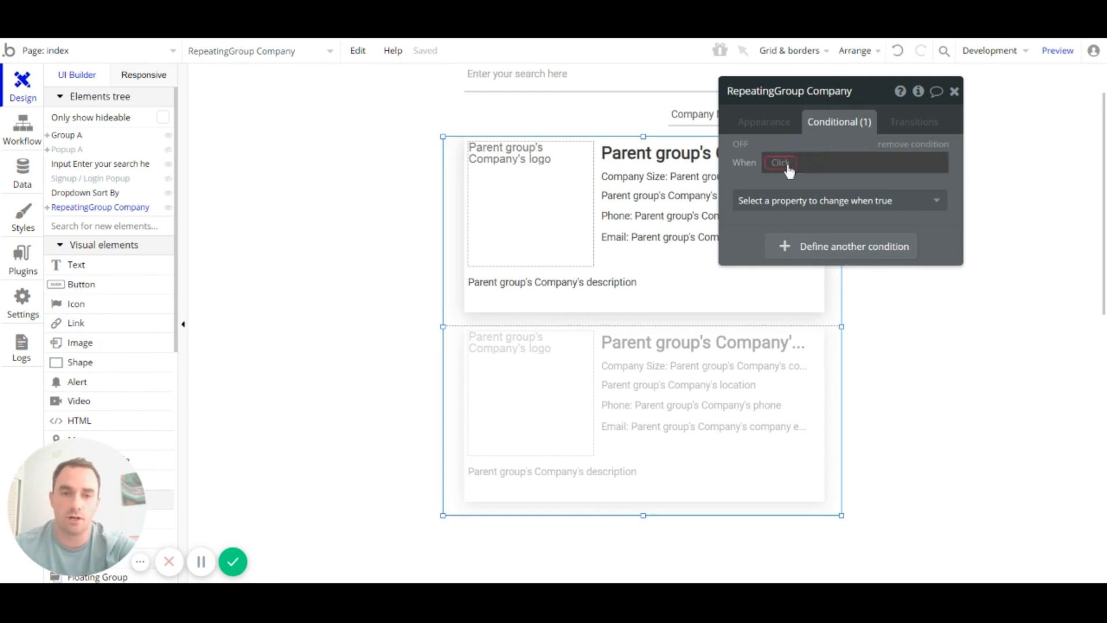
Step: Base the company list's new condition on Dropdown Sort By's value being equal to a choice
click(784, 163)
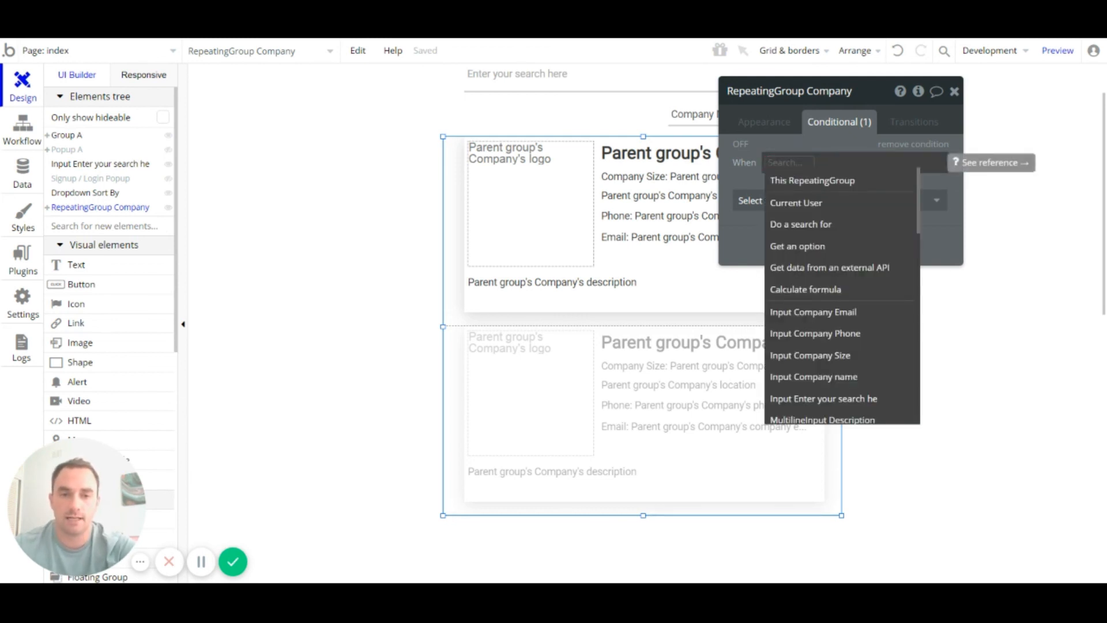
click(886, 102)
drag(885, 103, 989, 128)
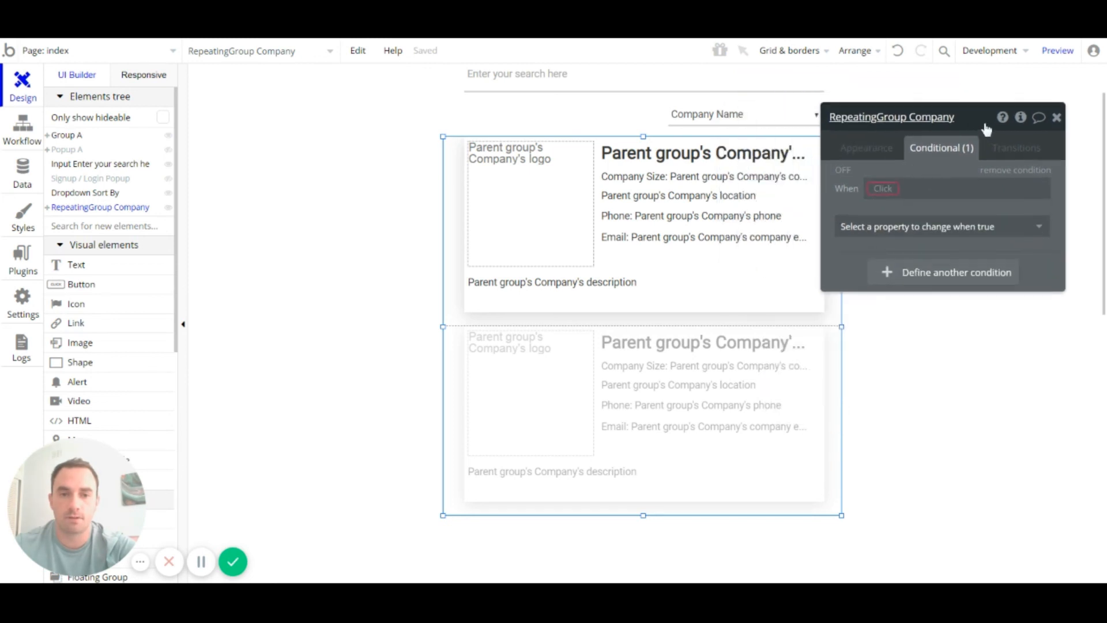
click(733, 112)
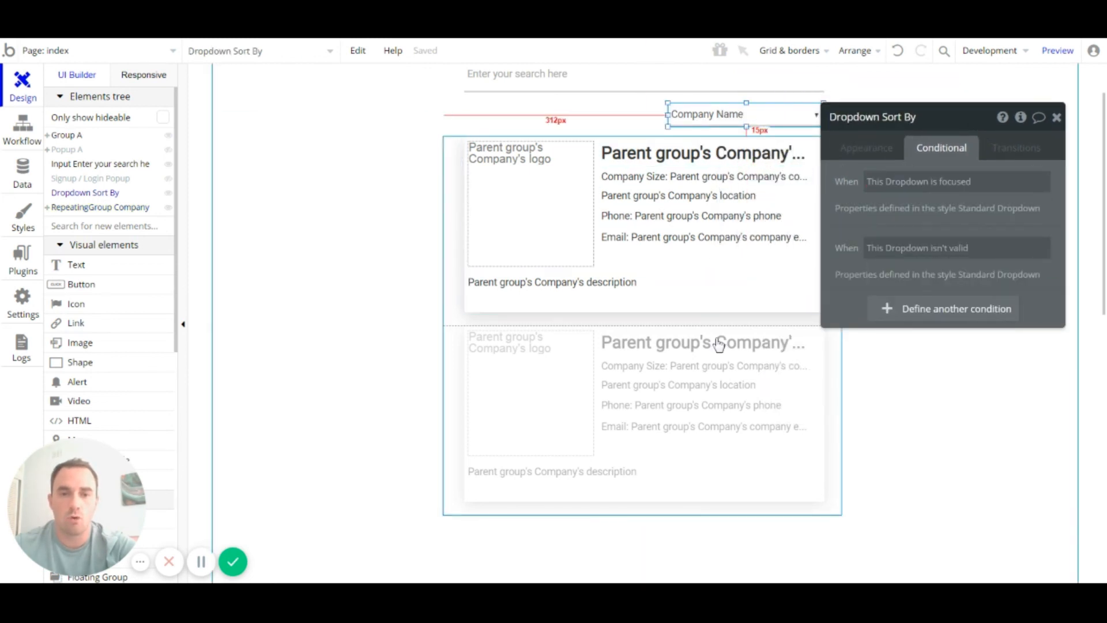
click(720, 412)
click(903, 196)
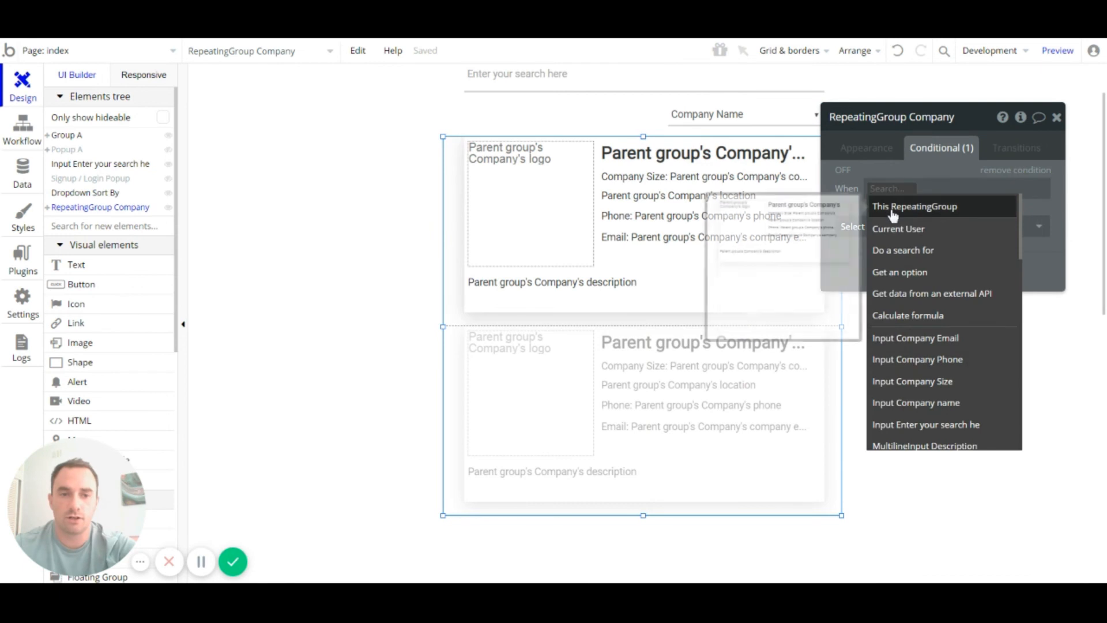
text(drop)
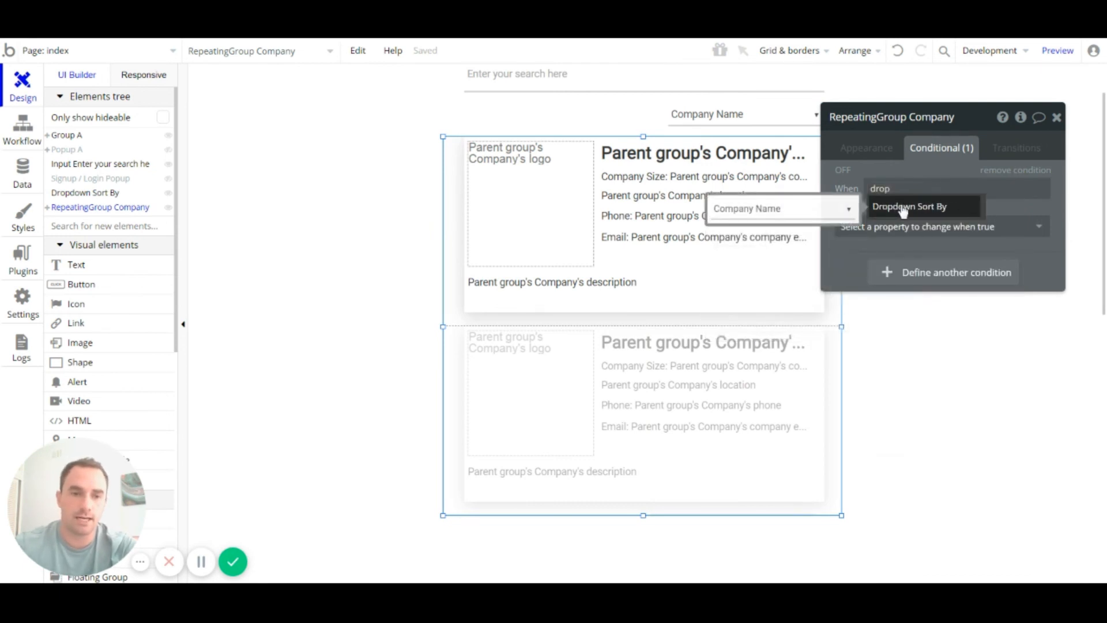
click(892, 207)
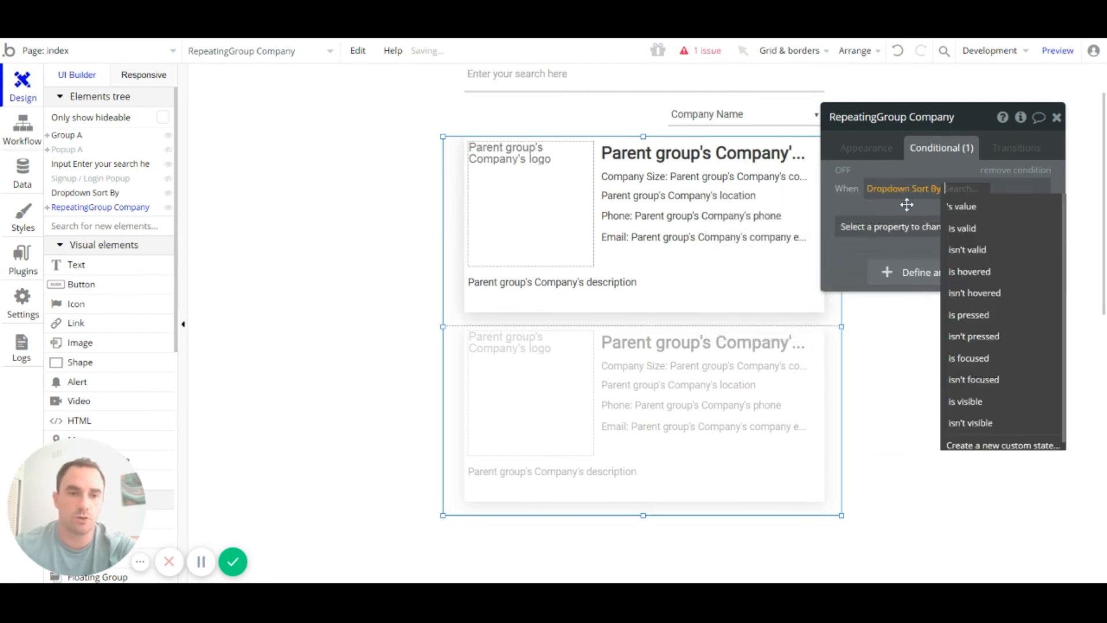
click(992, 208)
click(995, 207)
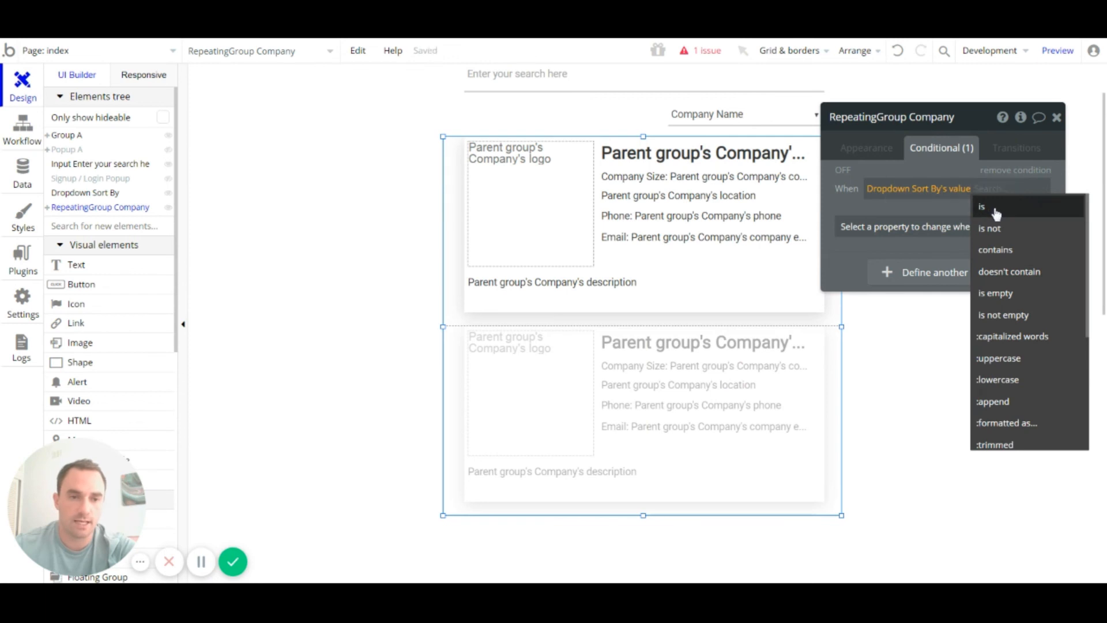
click(872, 208)
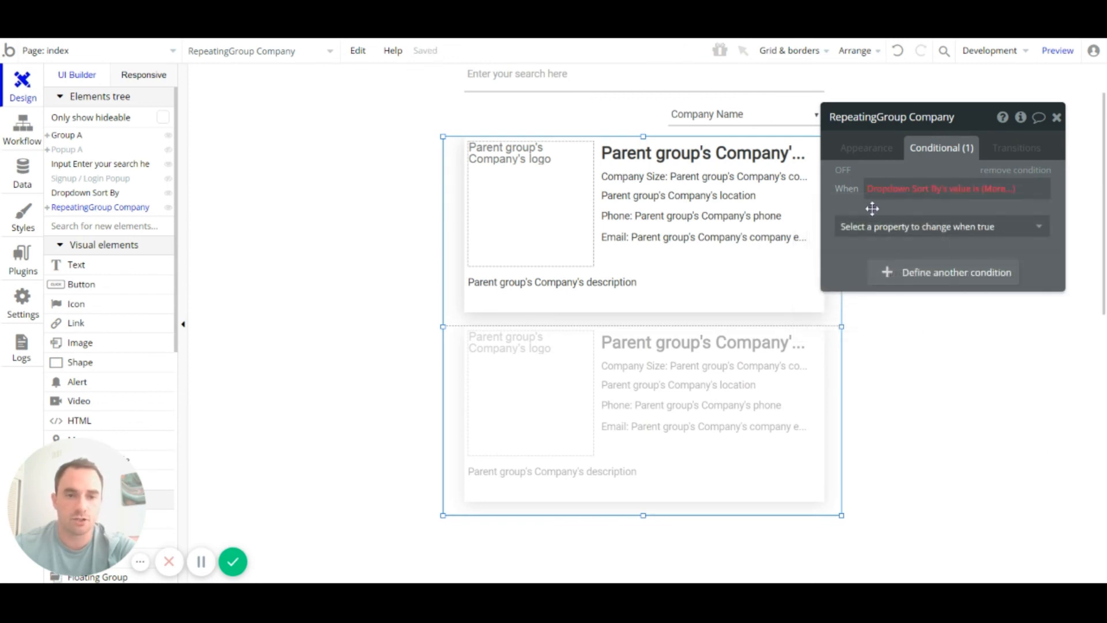
Step: Copy the 'Company Size (Largest first)' choice text from the dropdown and paste it as the compared value
click(686, 113)
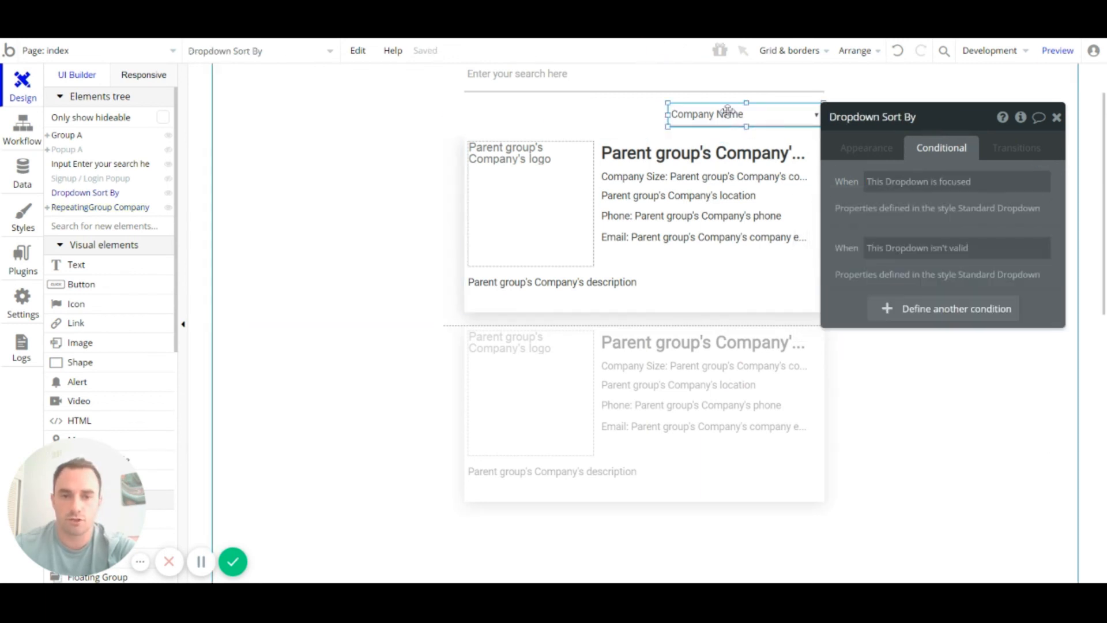
click(867, 148)
triple_click(917, 269)
key(ctrl+c)
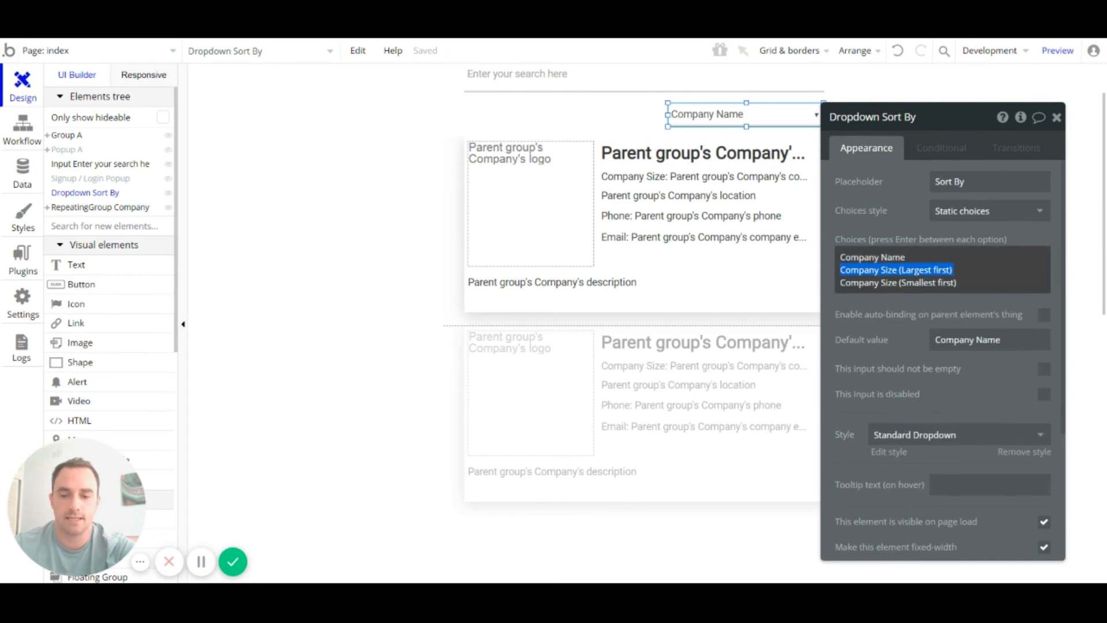
click(754, 387)
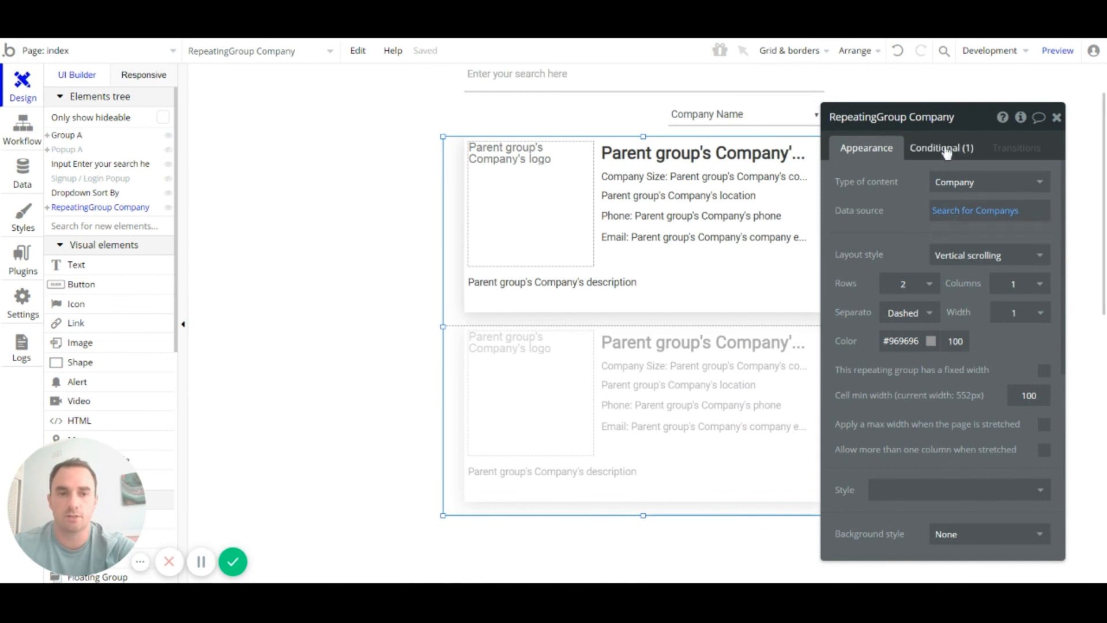
click(973, 150)
click(997, 189)
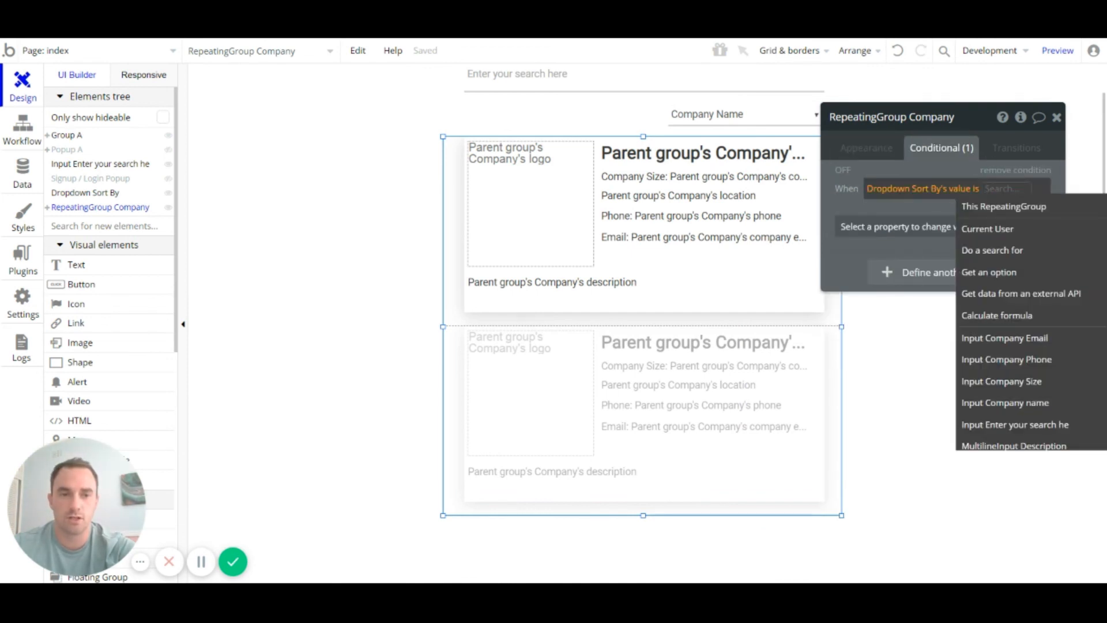
key(ctrl+v)
click(847, 201)
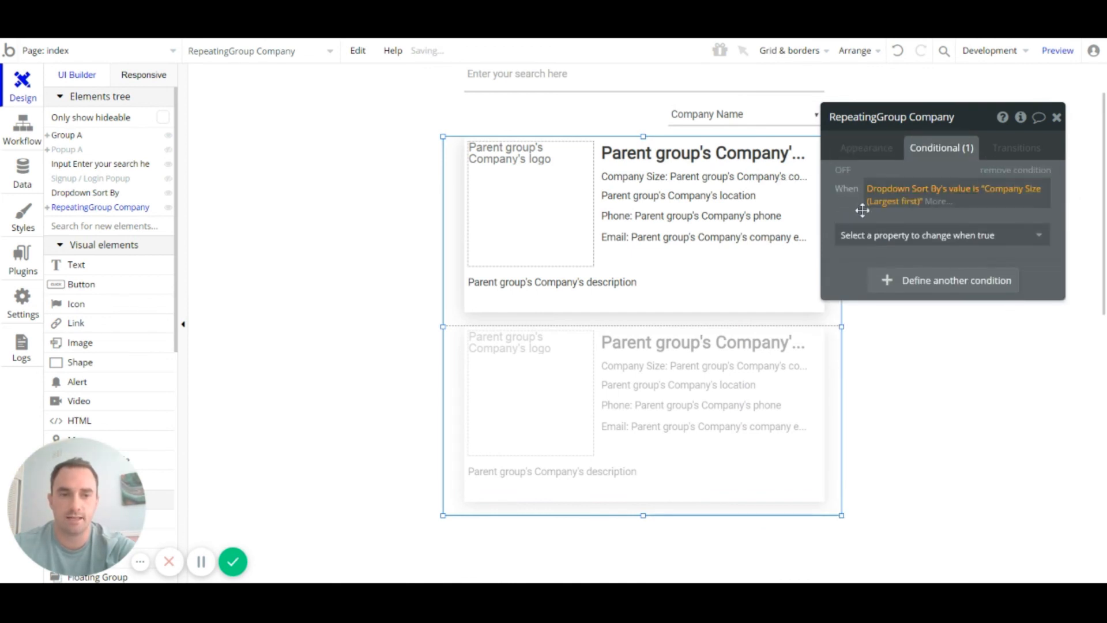
Step: Make the condition change the data source, pasting in the list's existing Search for Companys expression
click(978, 236)
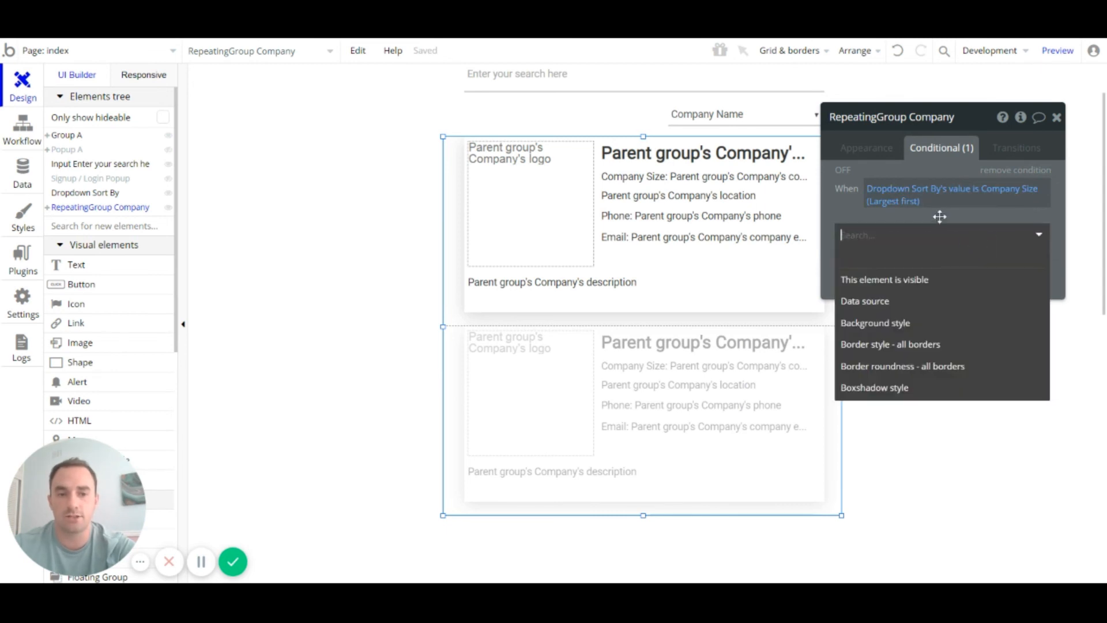
click(885, 301)
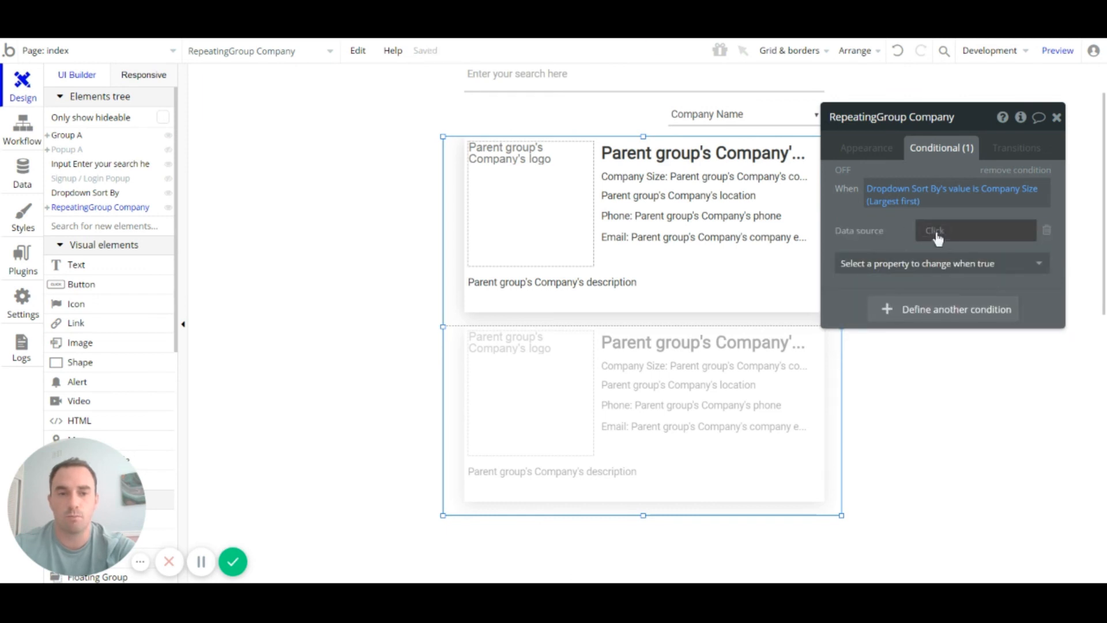
click(888, 153)
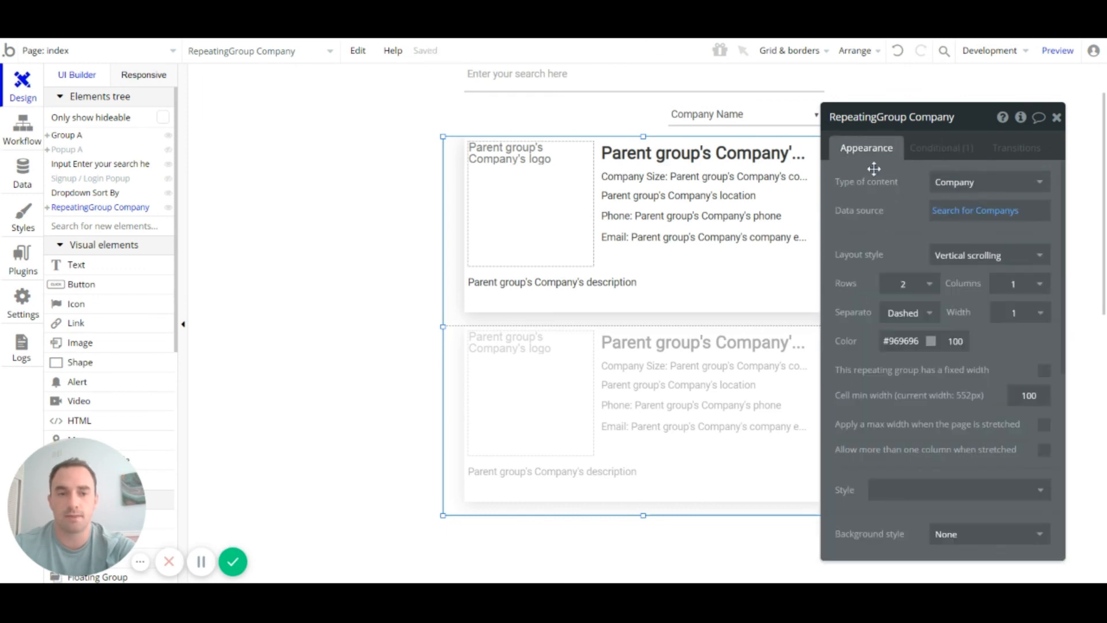
click(956, 212)
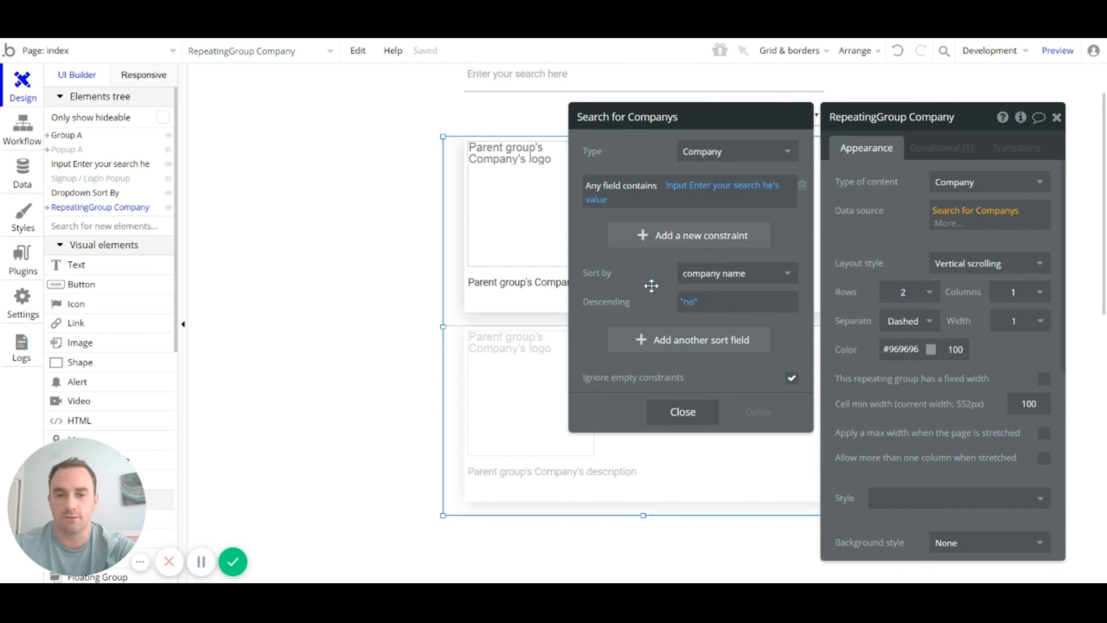
right_click(955, 215)
click(1021, 172)
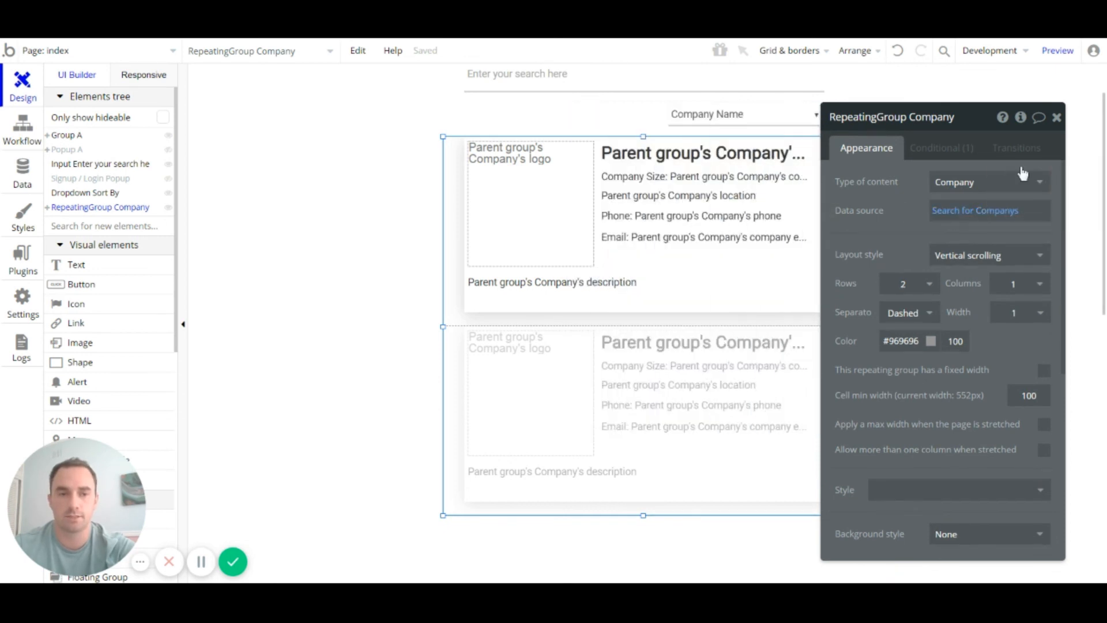
click(941, 148)
right_click(961, 238)
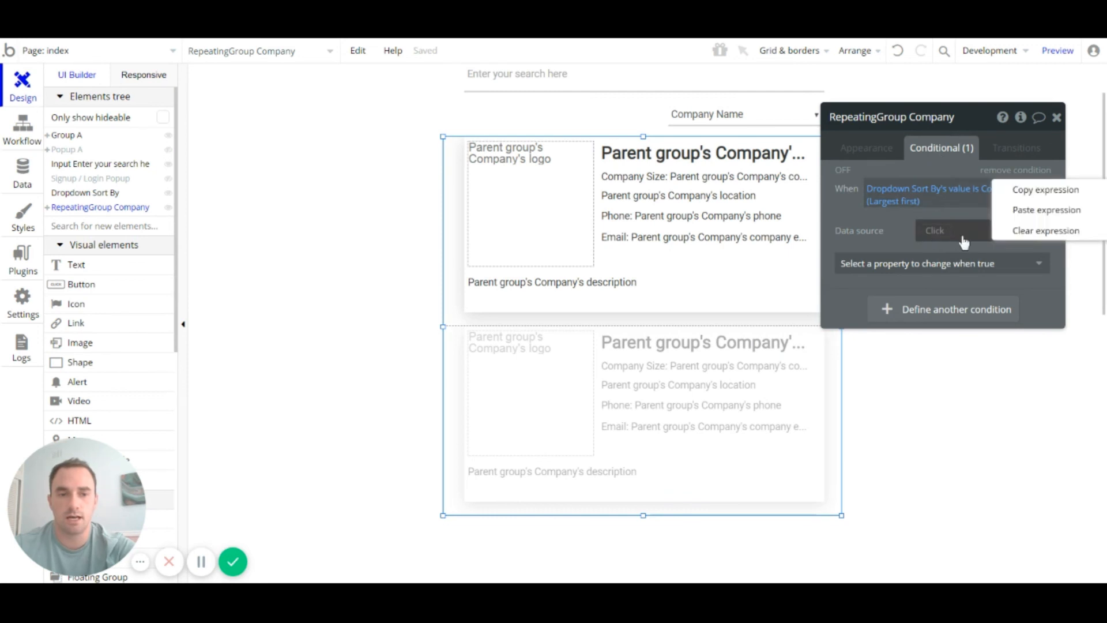
click(1016, 213)
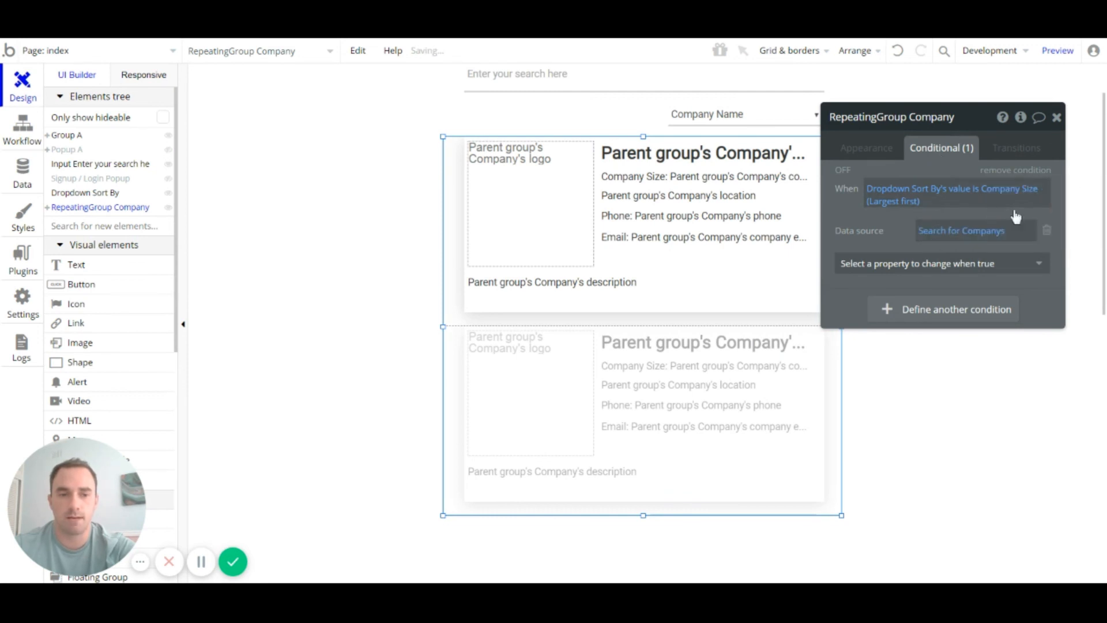
Step: Sort that company search by company size with Descending yes, and add a second condition
click(954, 237)
click(735, 272)
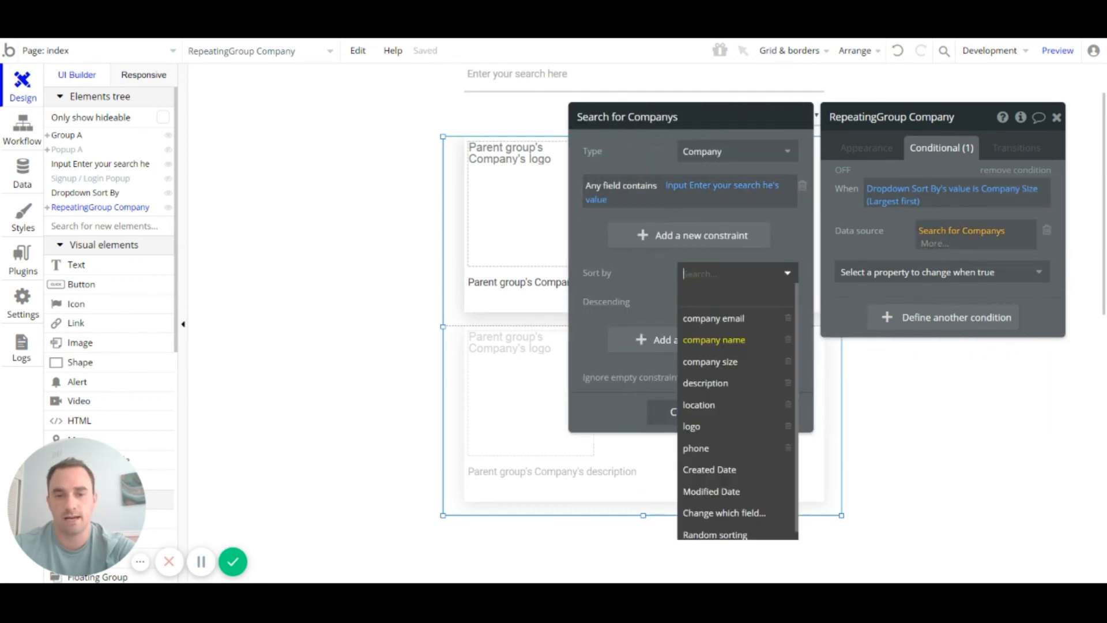
click(729, 362)
click(689, 302)
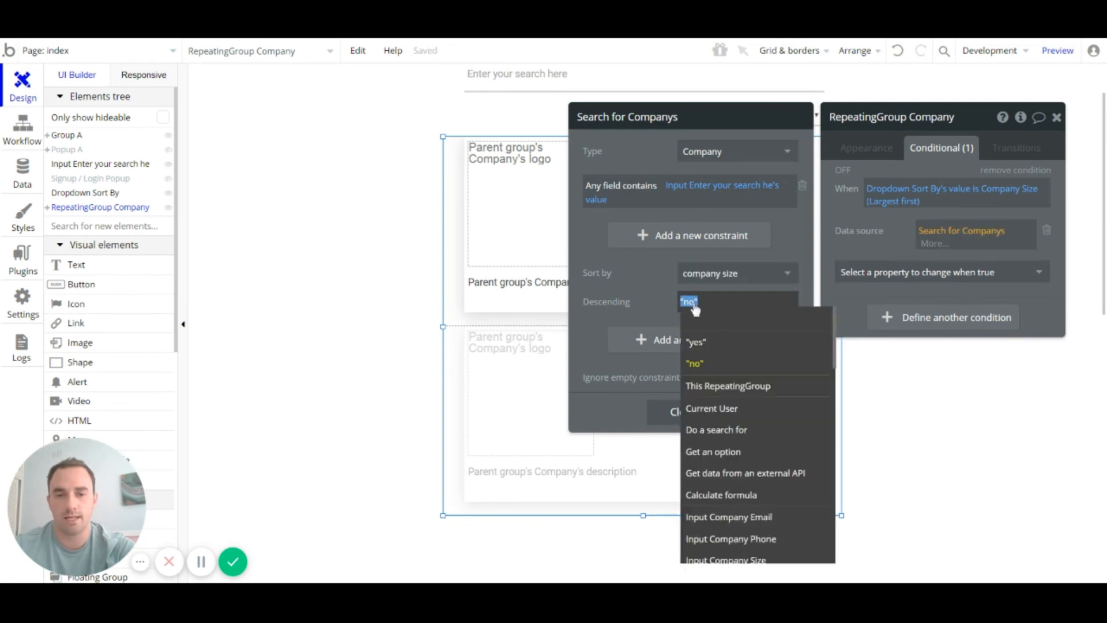
click(703, 344)
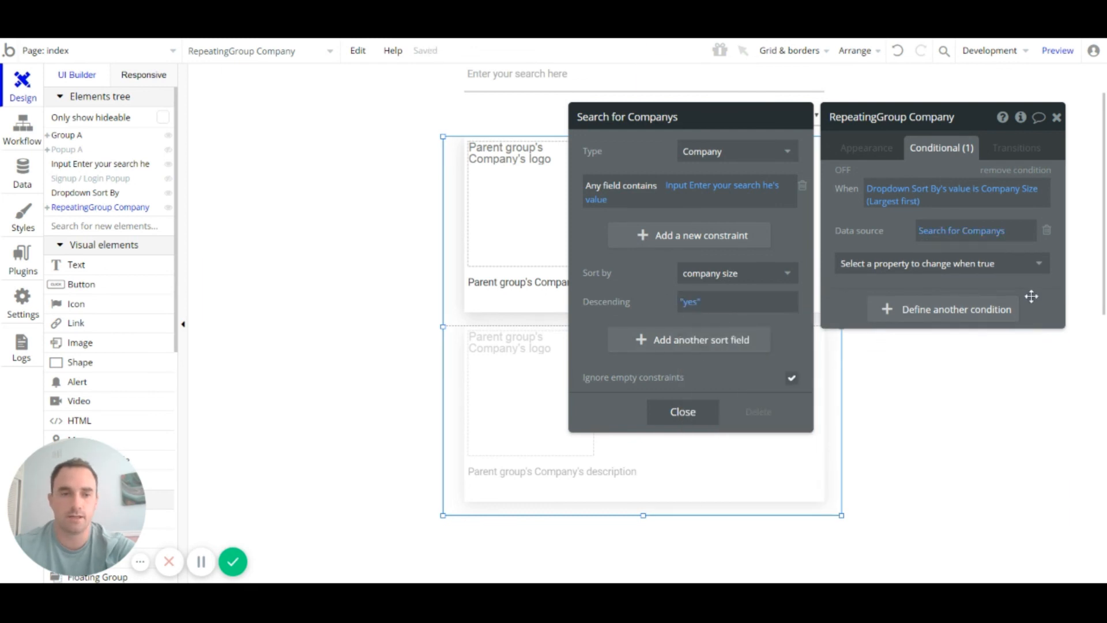
click(877, 234)
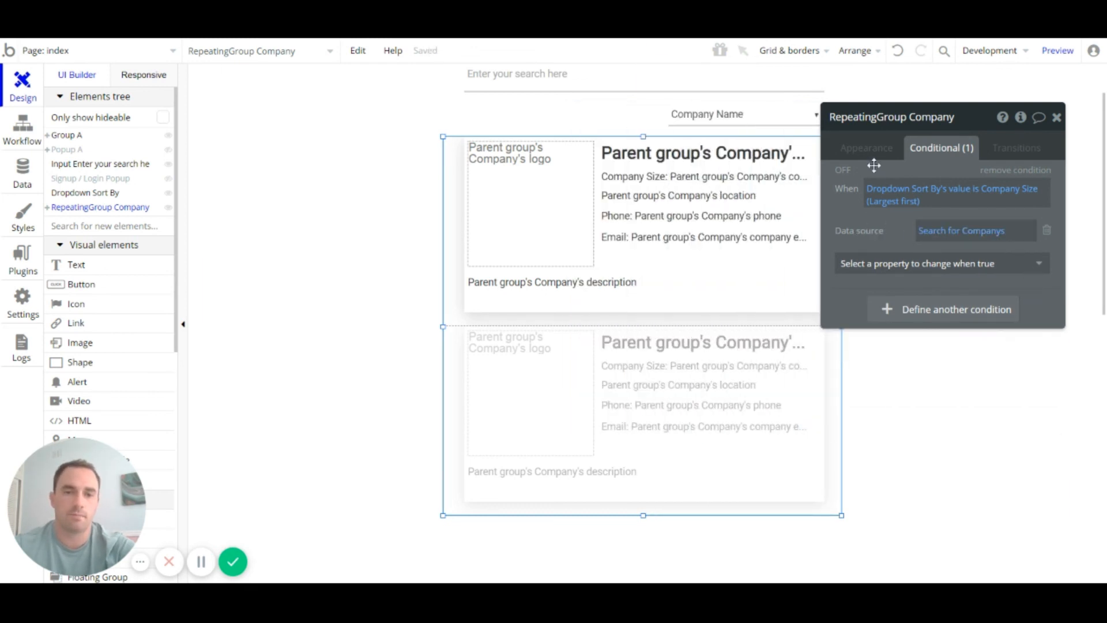
click(932, 311)
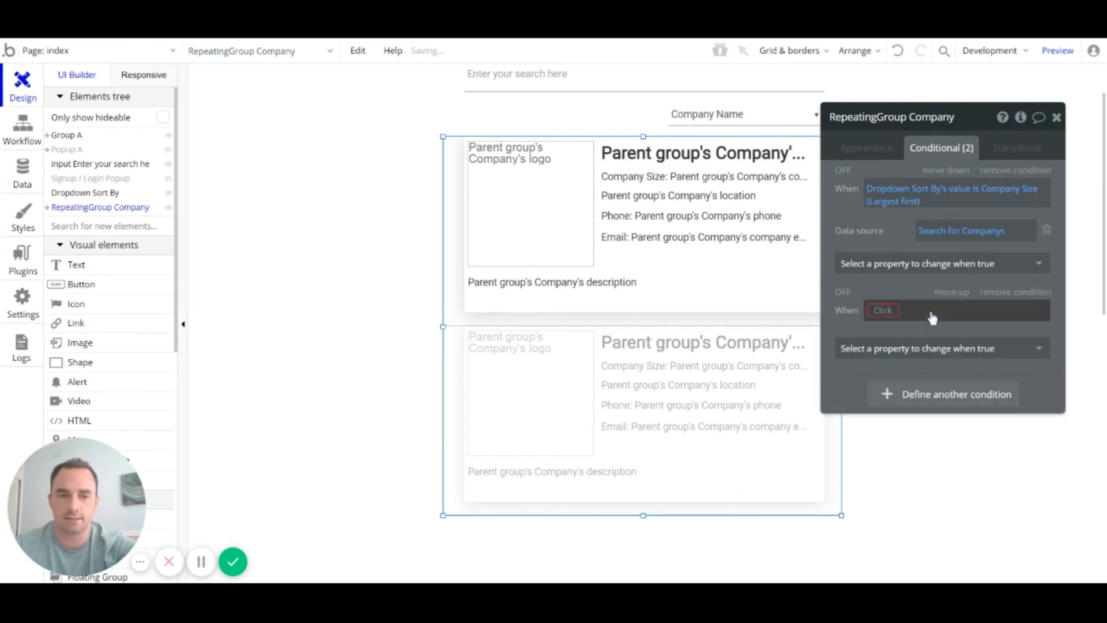
Step: Set the second condition to apply when Dropdown Sort By's value is Company Size (Smallest first)
double_click(740, 124)
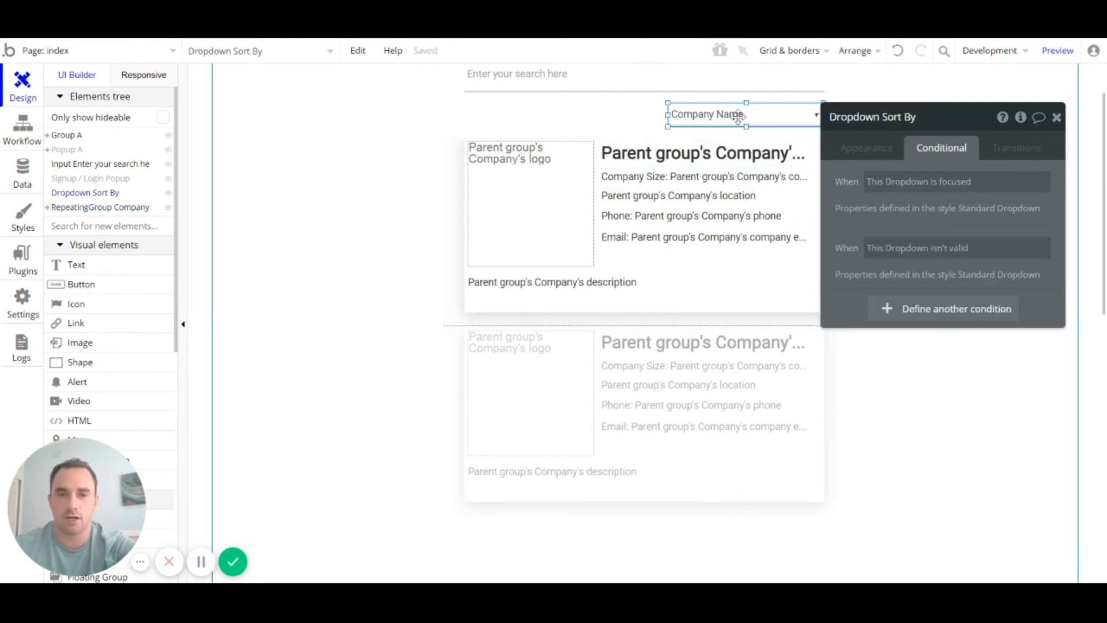
drag(959, 283, 839, 283)
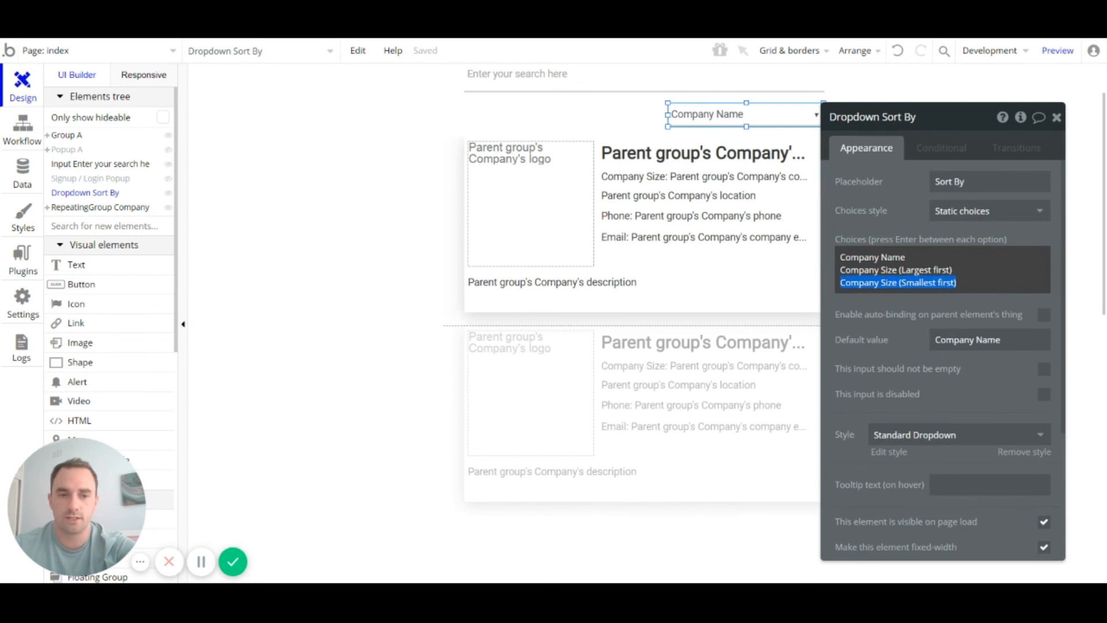
click(706, 358)
click(960, 148)
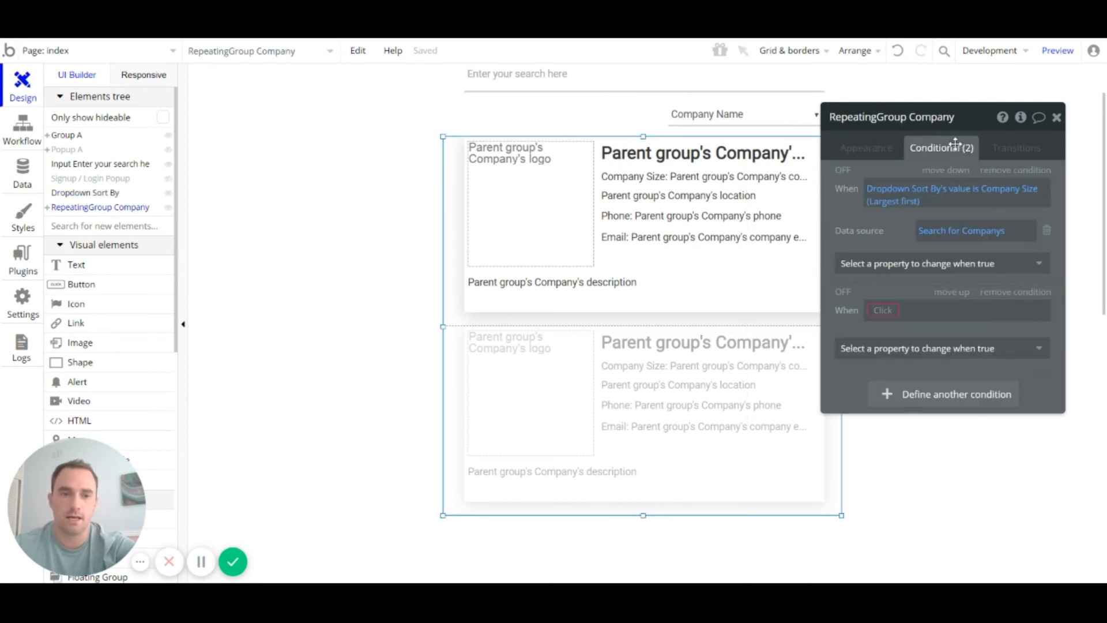
click(914, 190)
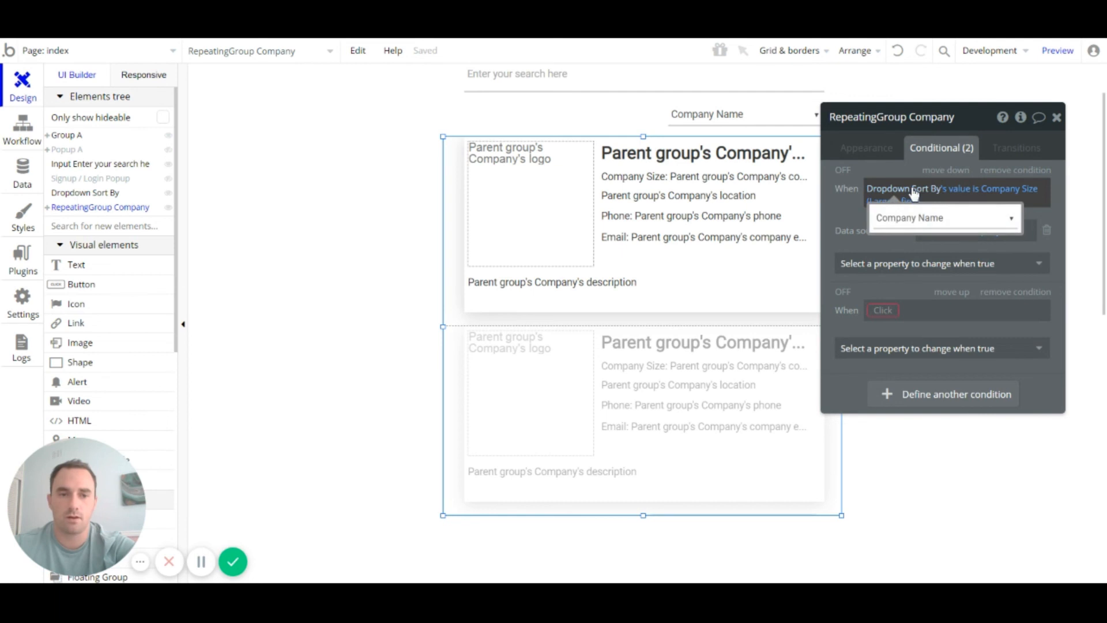
right_click(914, 191)
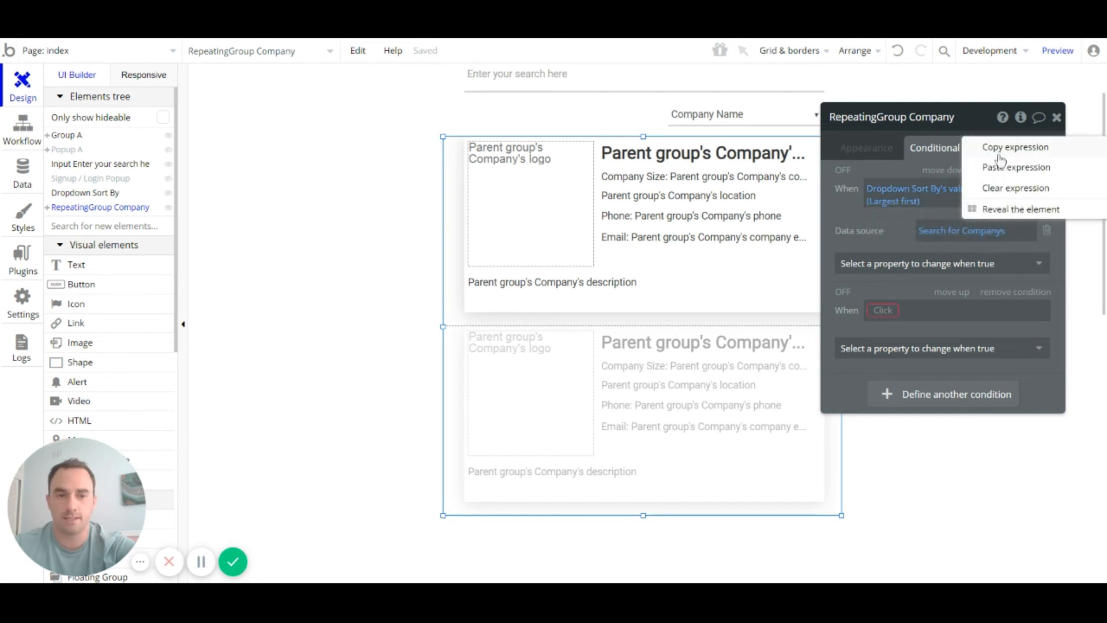
click(882, 311)
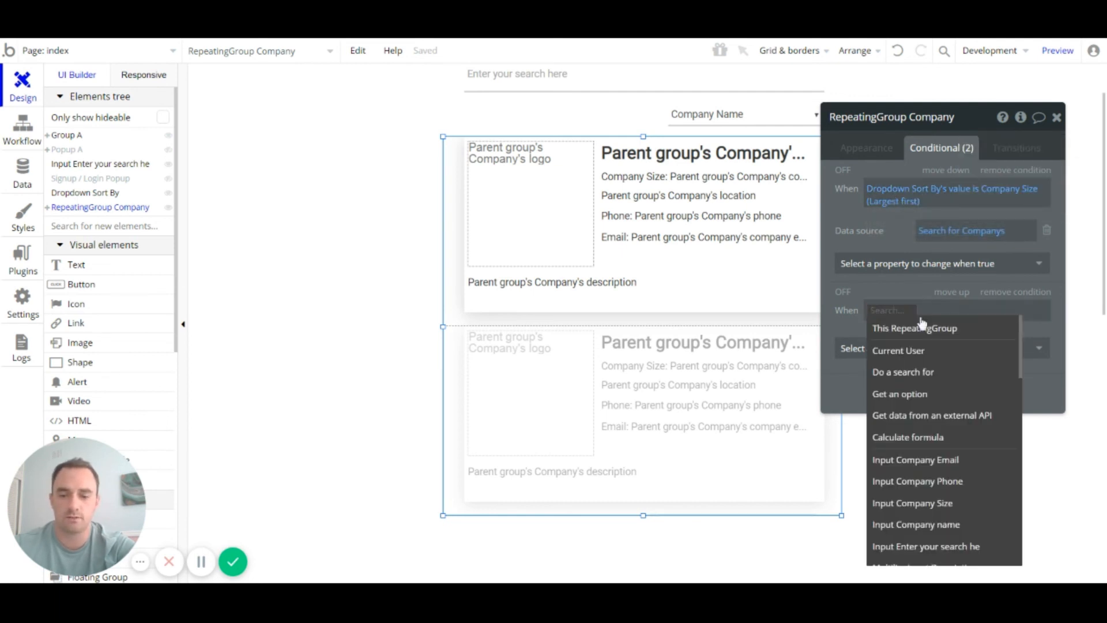
text(dro)
click(939, 329)
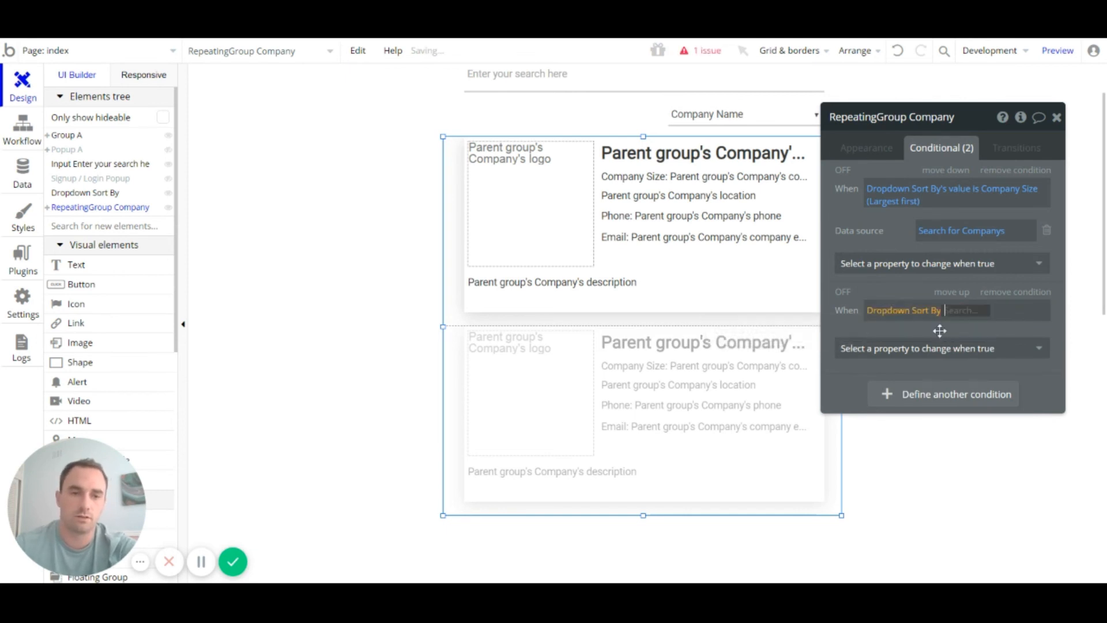
click(978, 332)
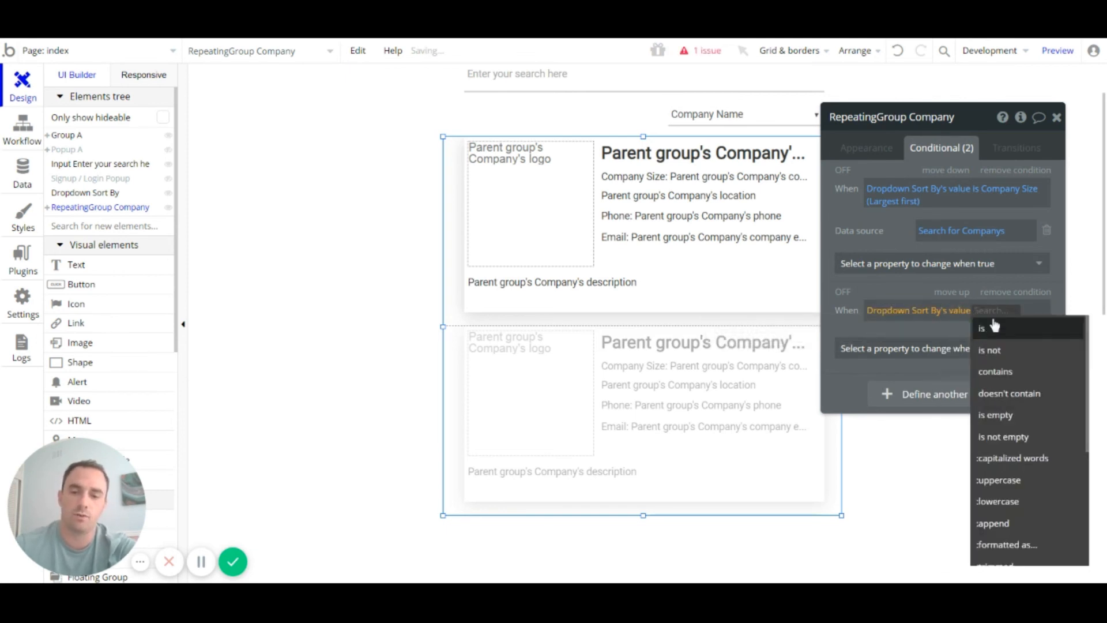
click(996, 327)
text(Company S)
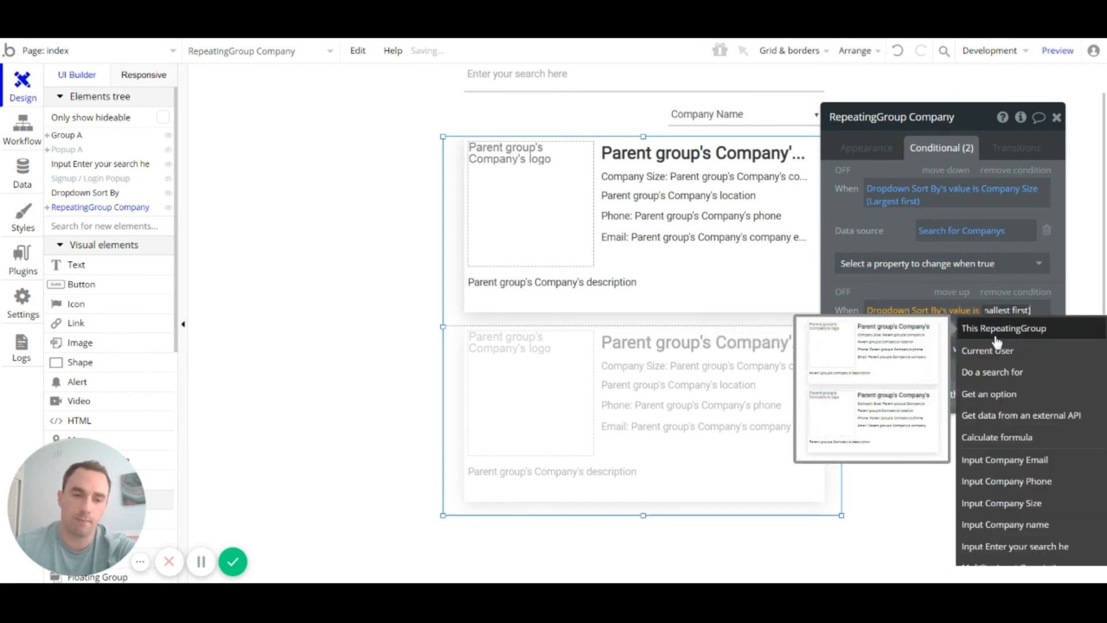
click(892, 332)
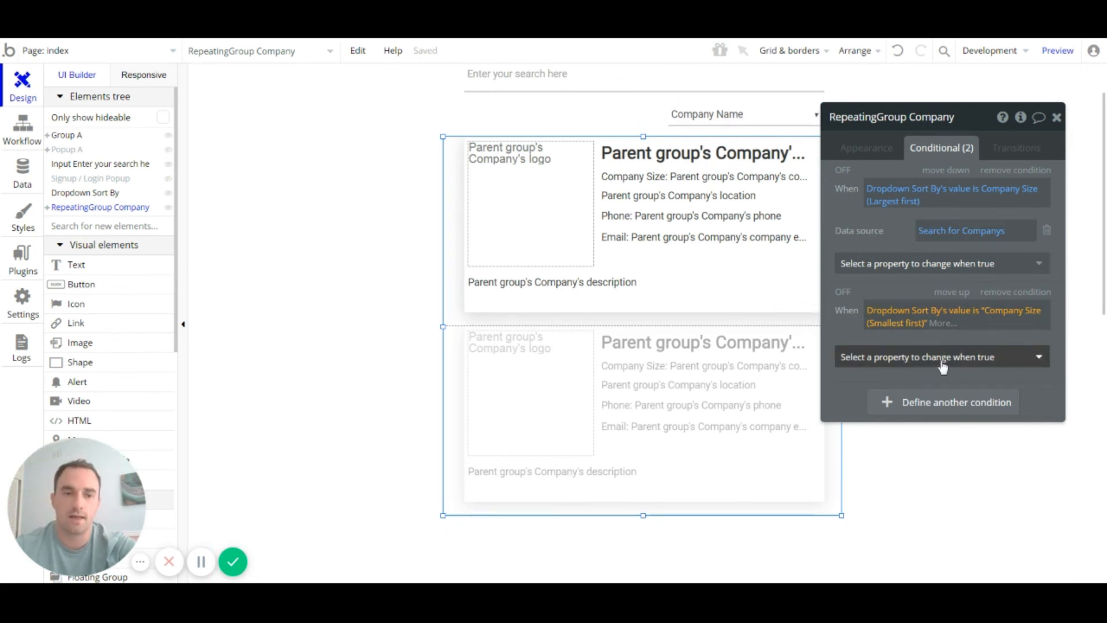
Step: Make this condition change the data source to a copy of the Search for Companys expression
right_click(948, 231)
click(1031, 192)
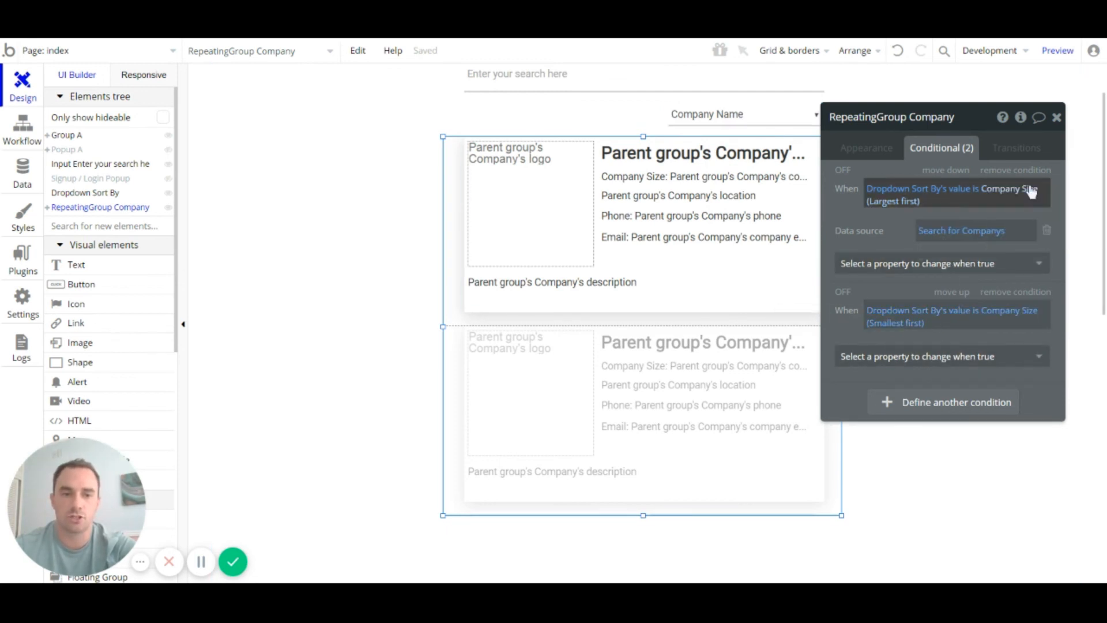
click(956, 356)
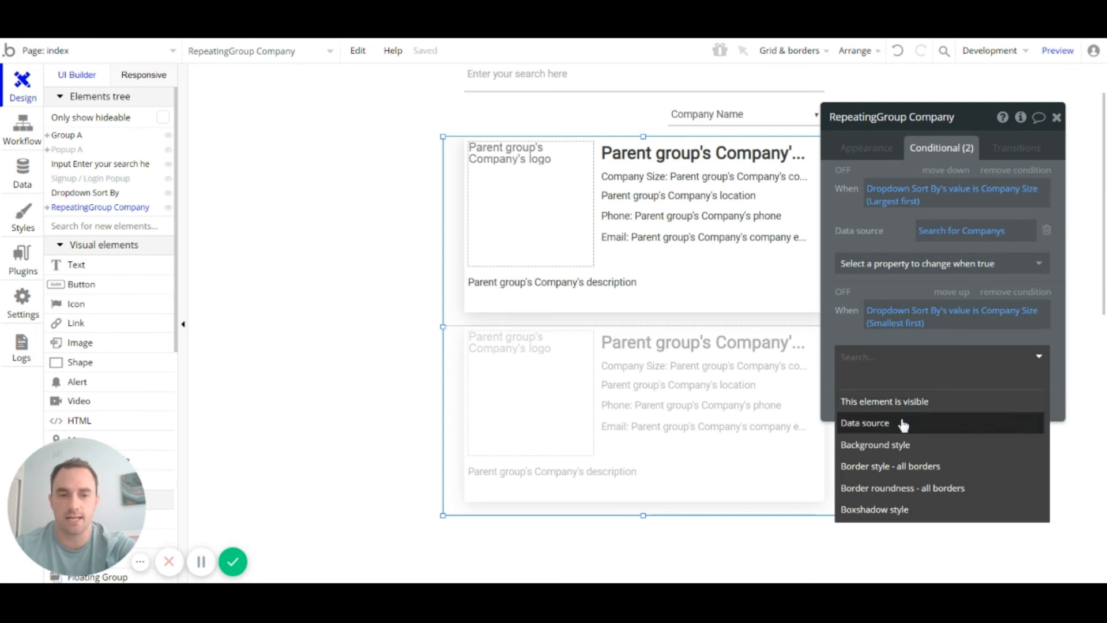
click(903, 425)
right_click(974, 352)
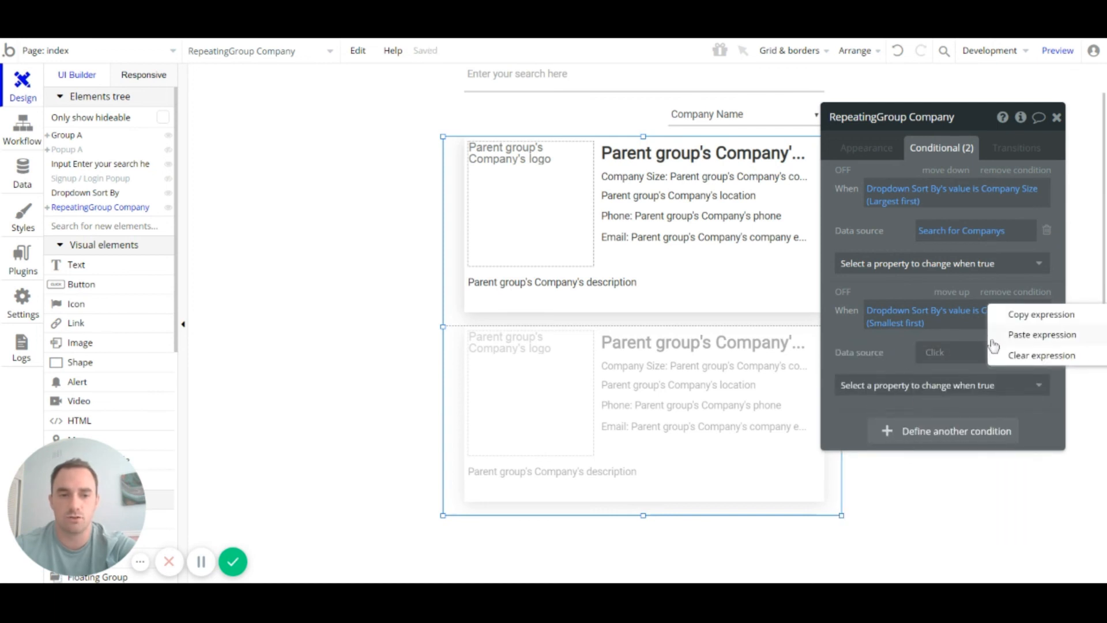
click(1006, 336)
Step: Sort the pasted search by company size with Descending set to no
click(963, 356)
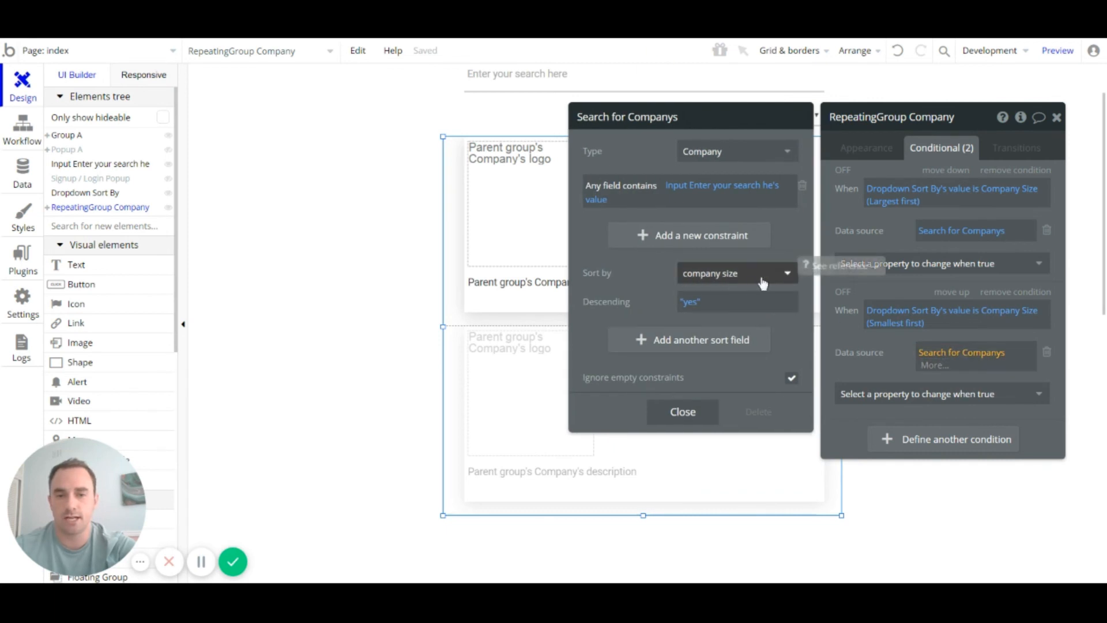
click(763, 283)
click(667, 275)
click(700, 305)
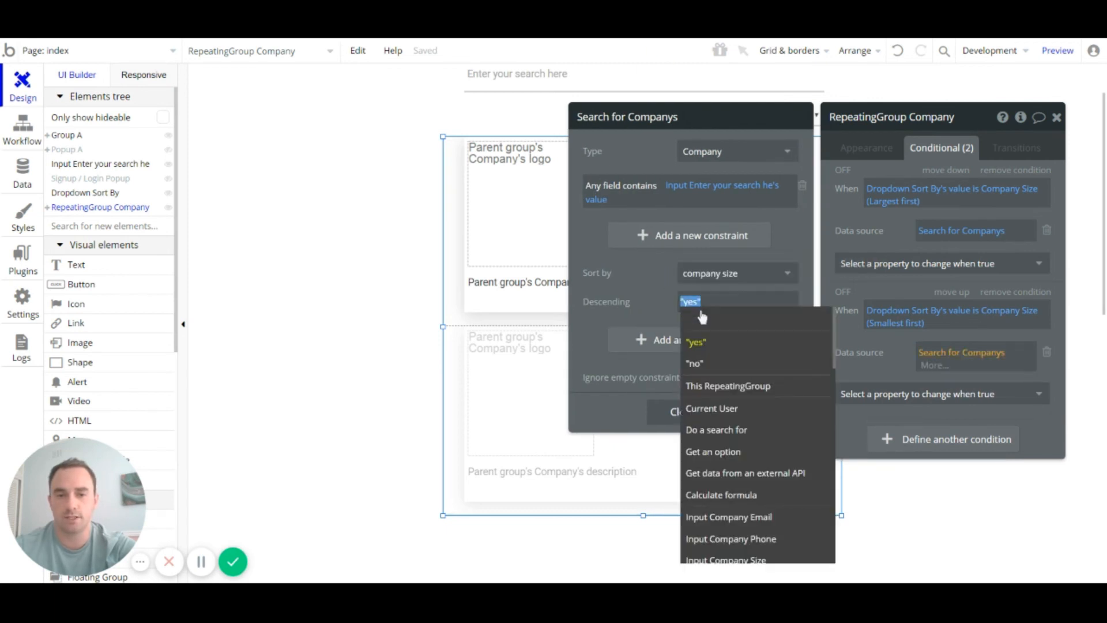
click(704, 363)
click(660, 303)
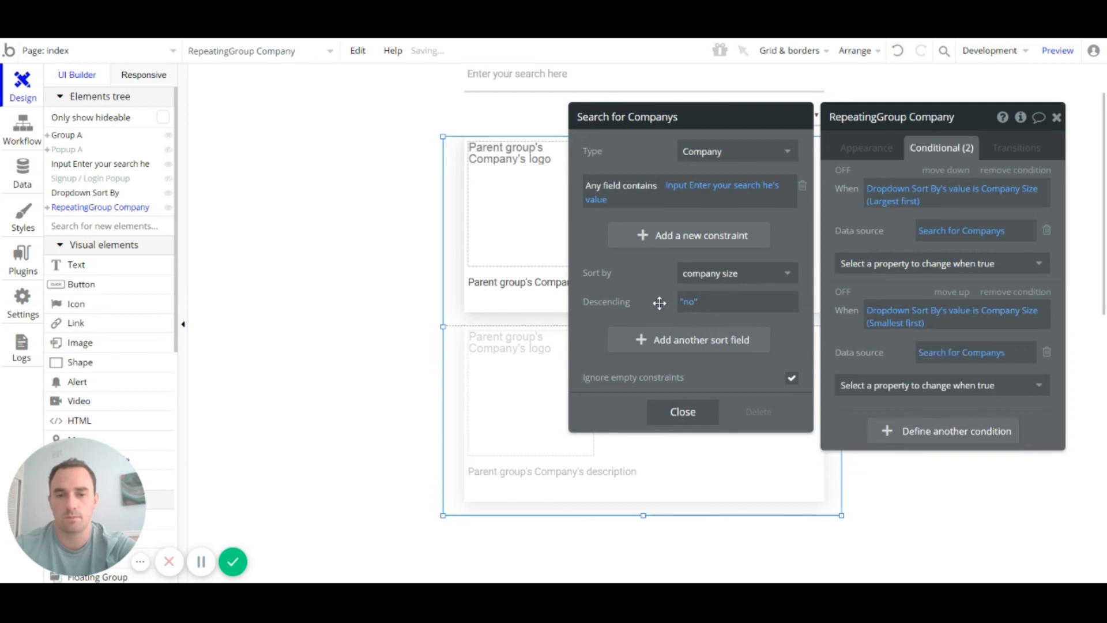
click(882, 290)
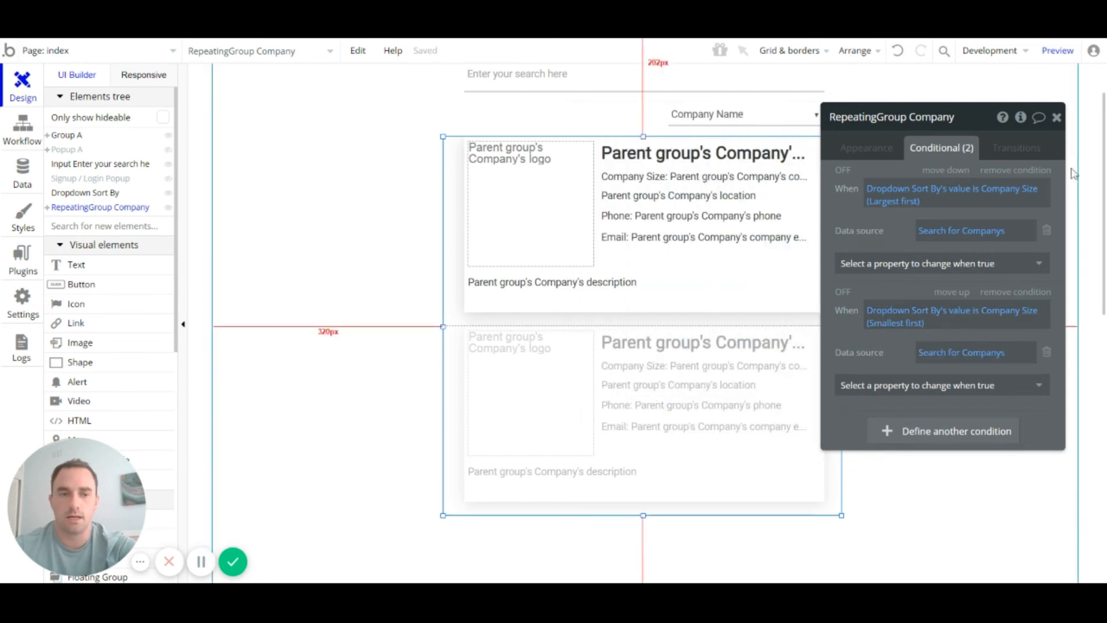
click(1056, 117)
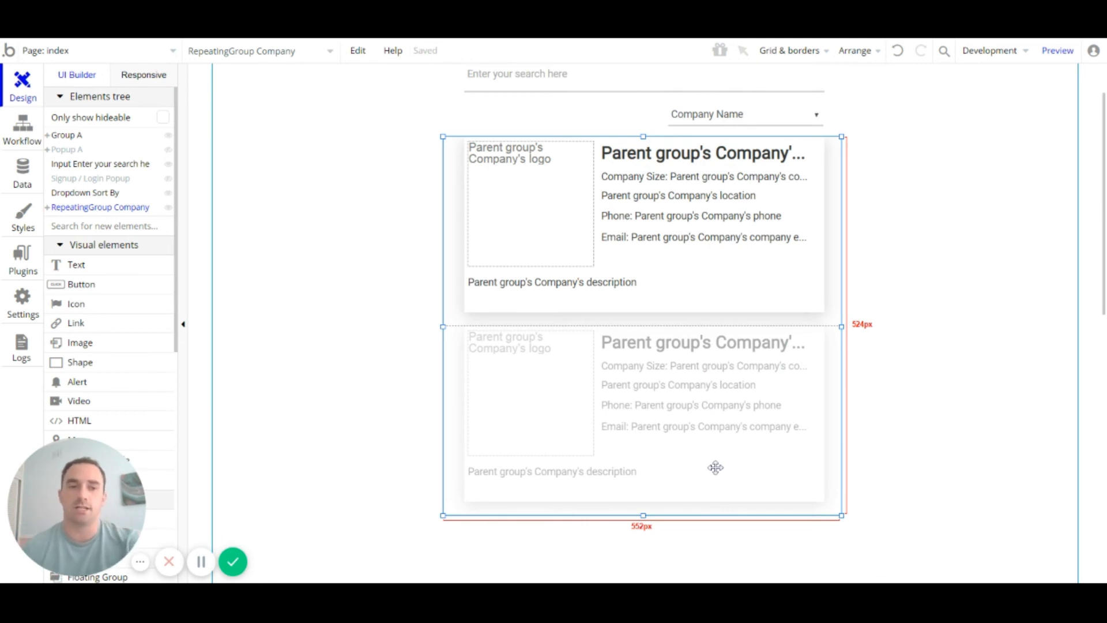
click(1059, 52)
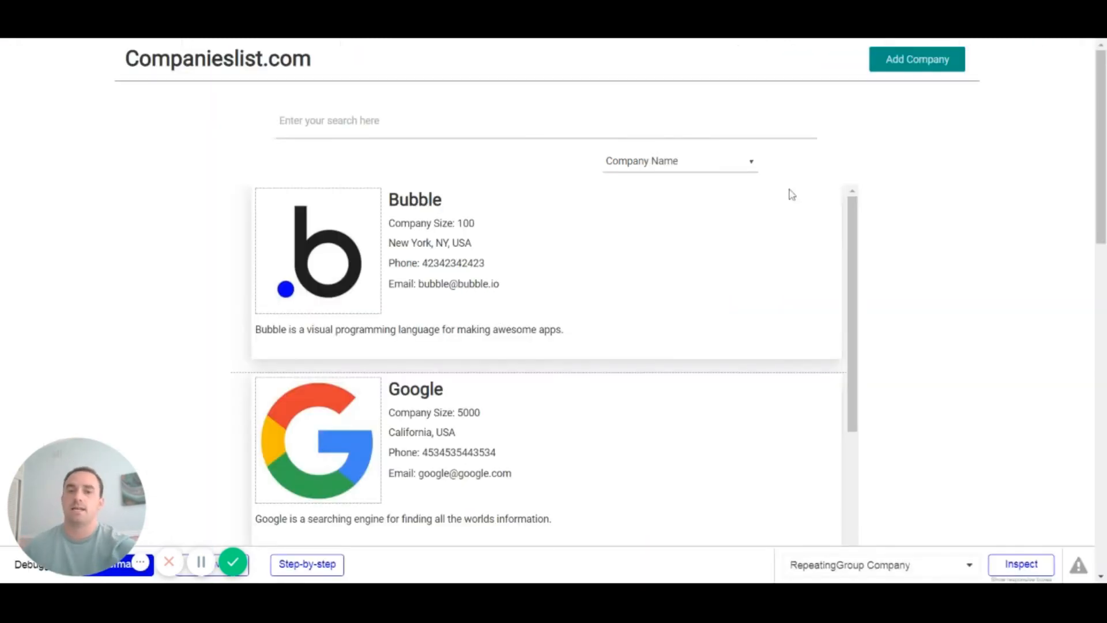
scroll(651, 230, down, 3)
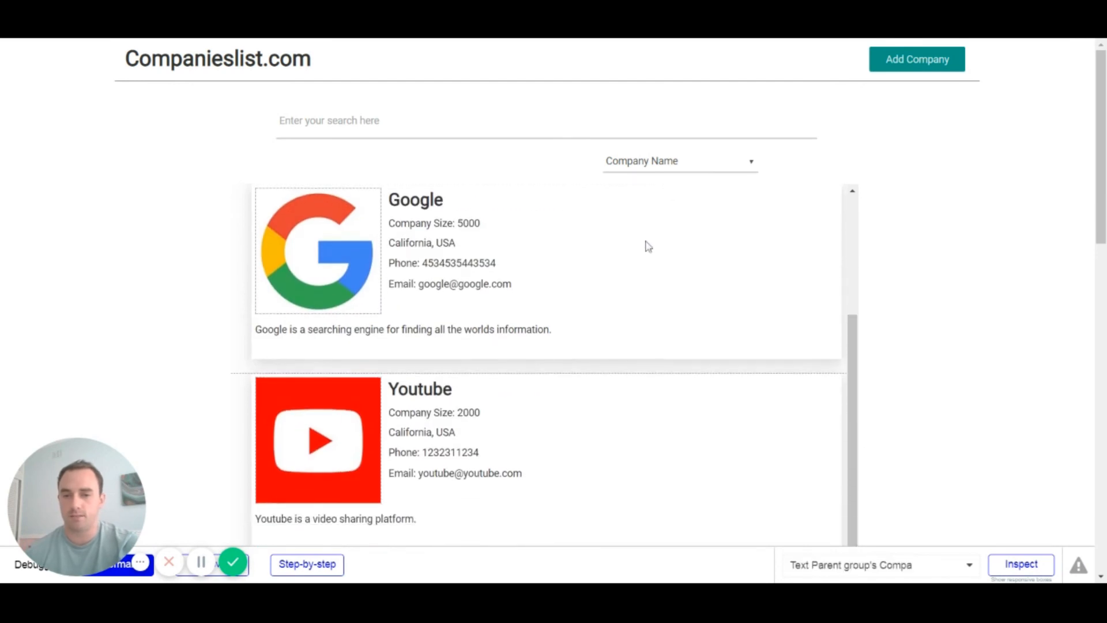
scroll(649, 247, up, 3)
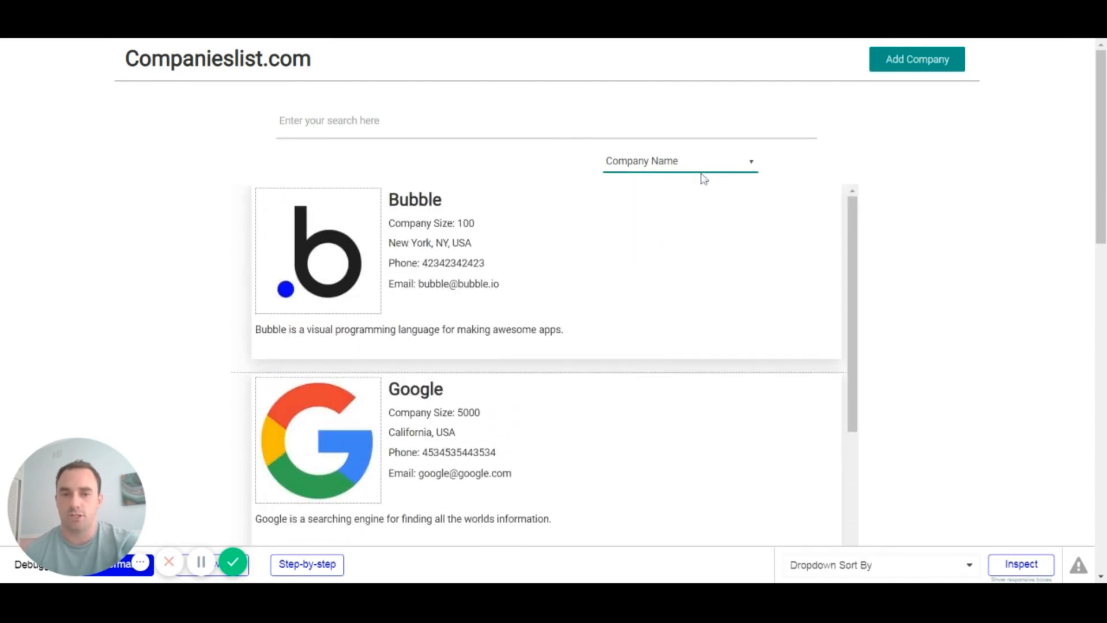
click(694, 209)
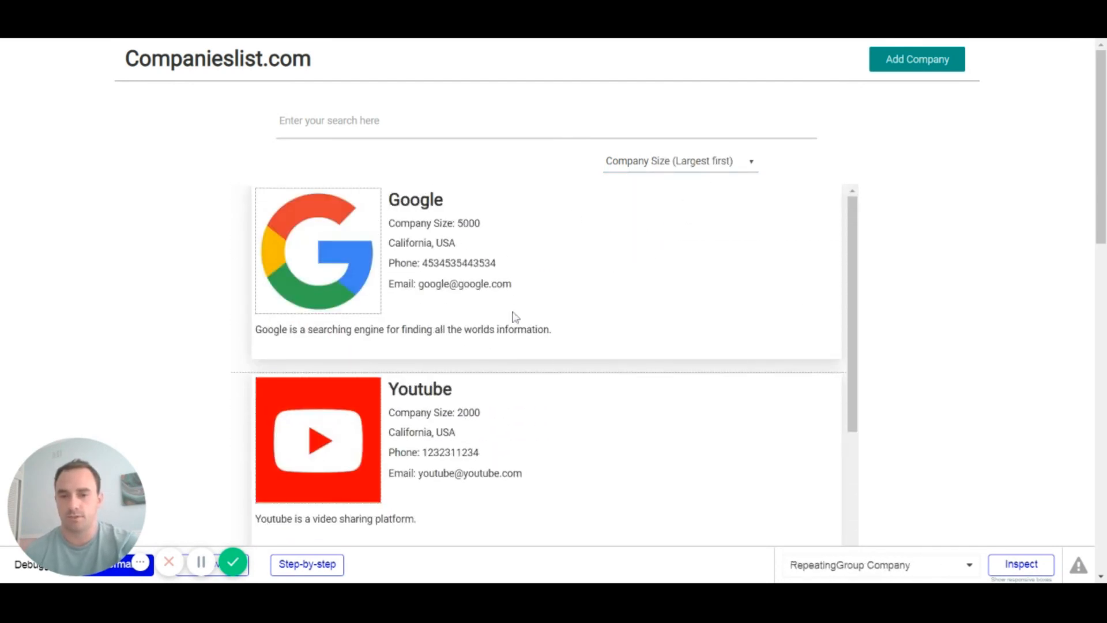
click(699, 178)
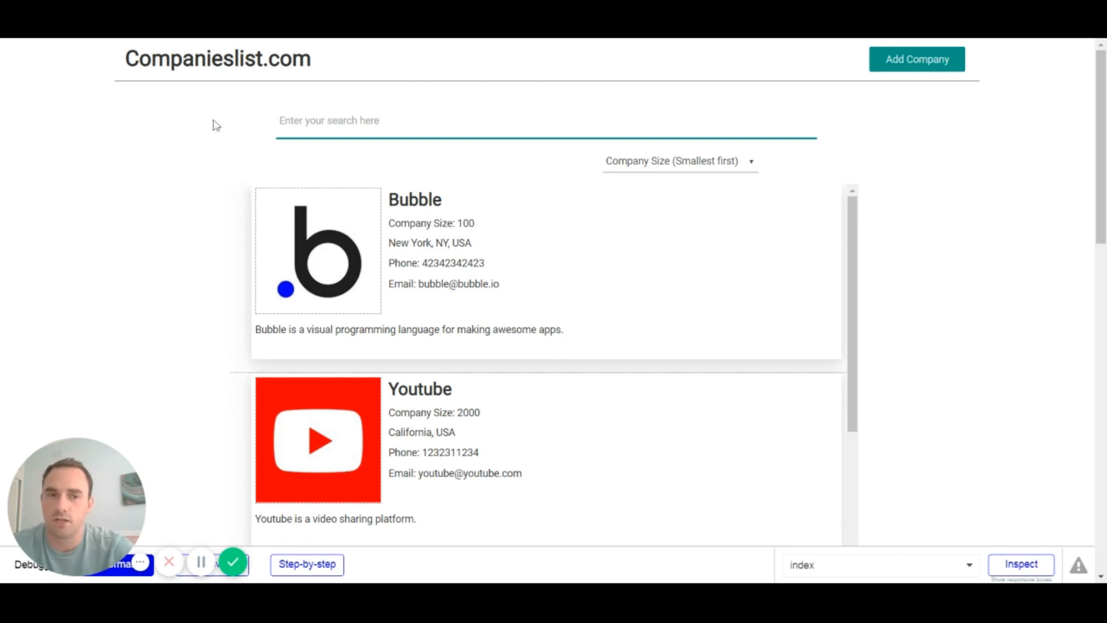
scroll(242, 212, down, 4)
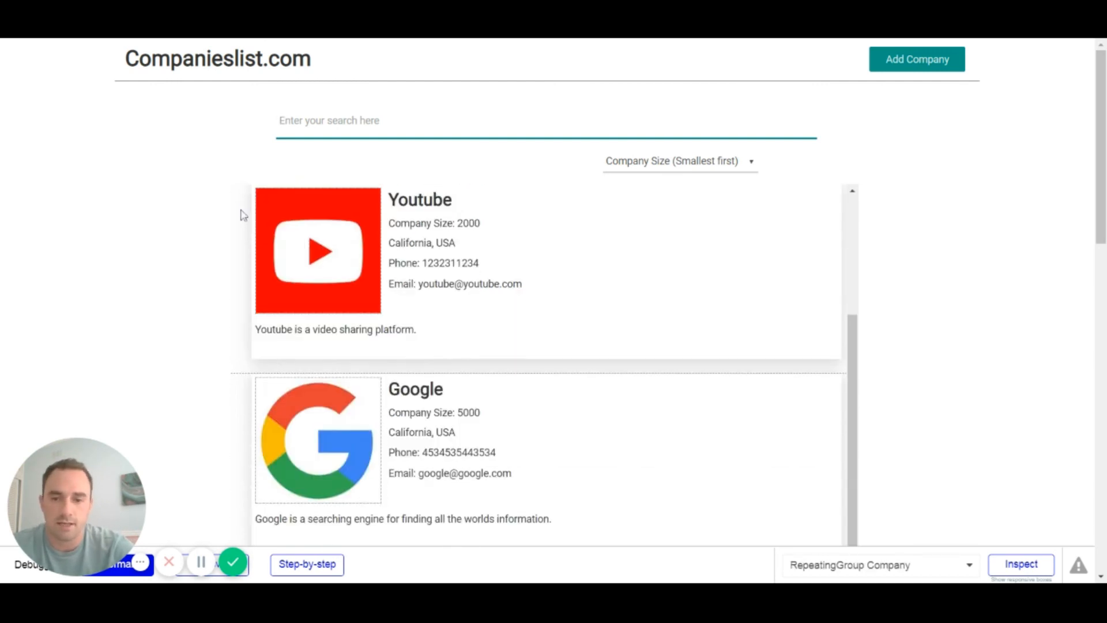
scroll(242, 212, up, 4)
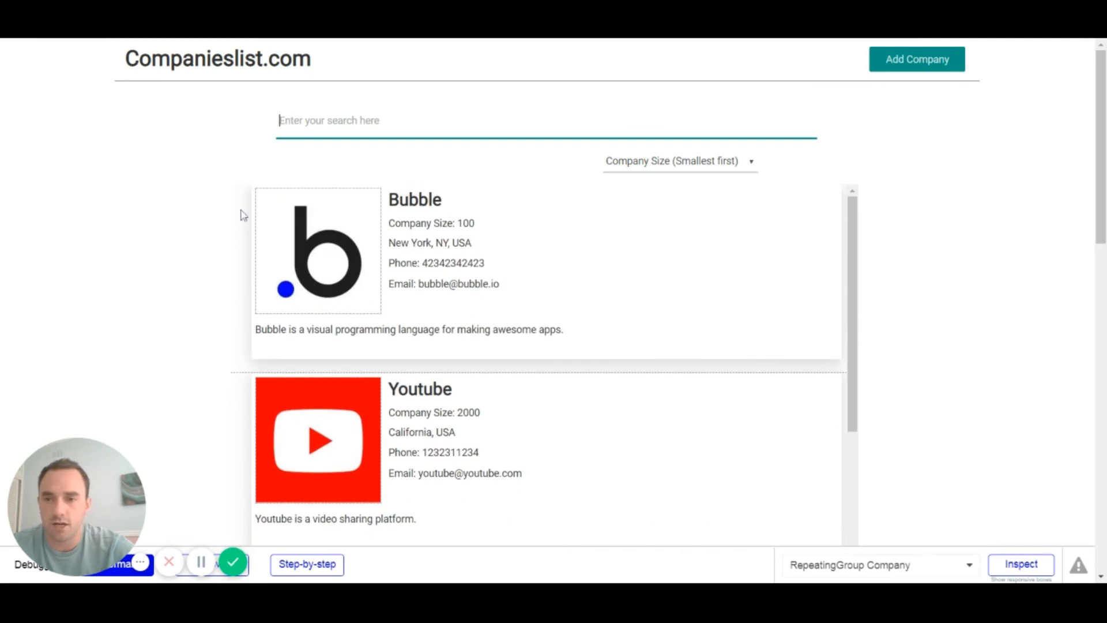
click(121, 65)
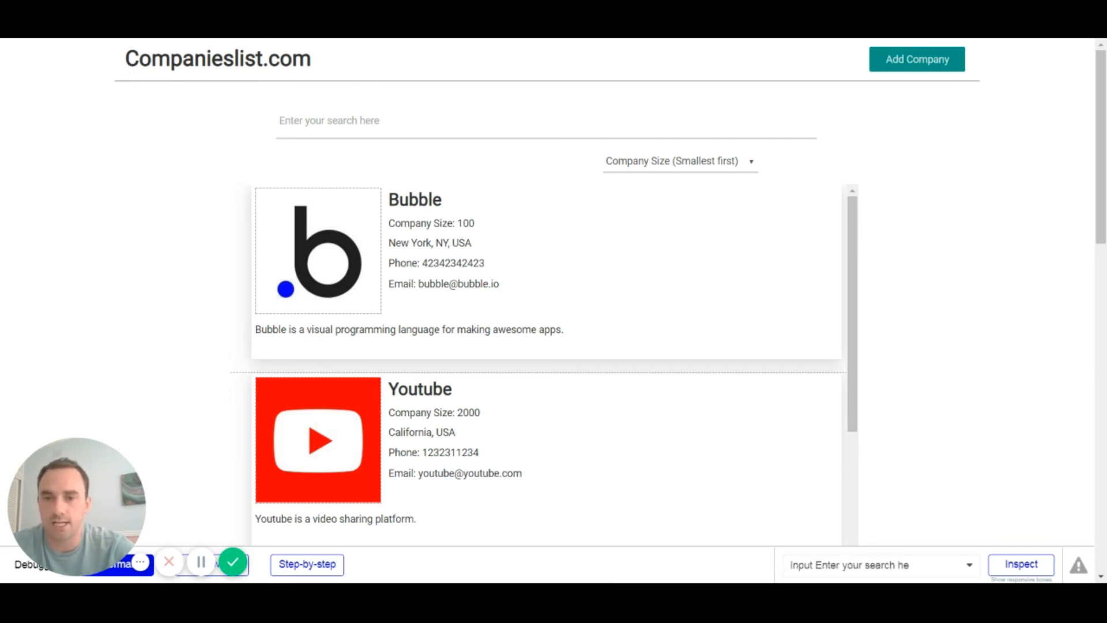
click(329, 120)
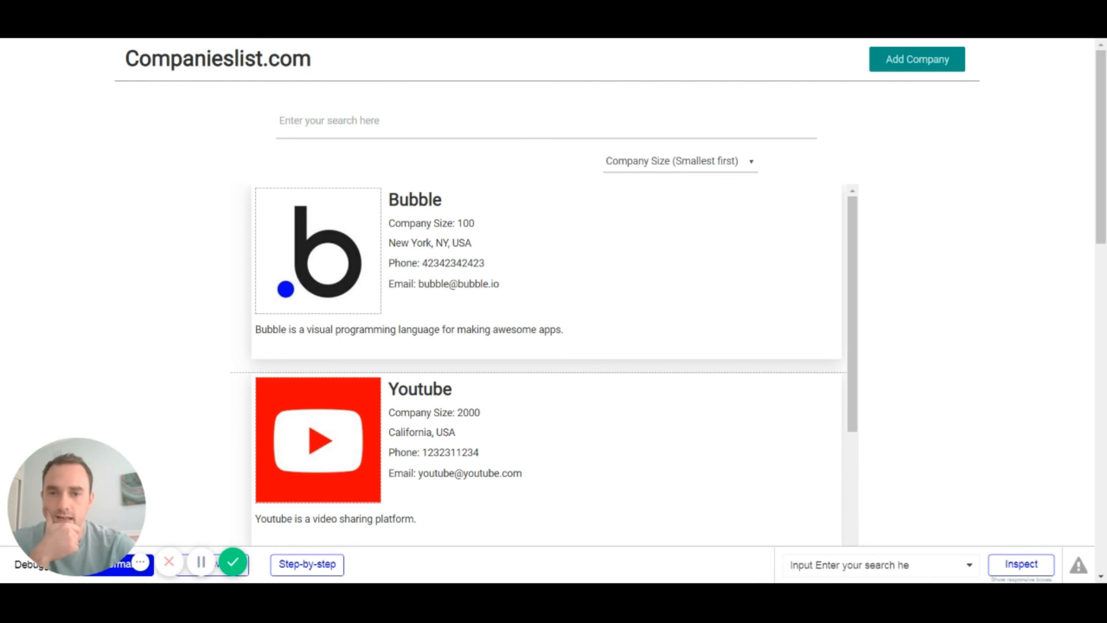
click(756, 169)
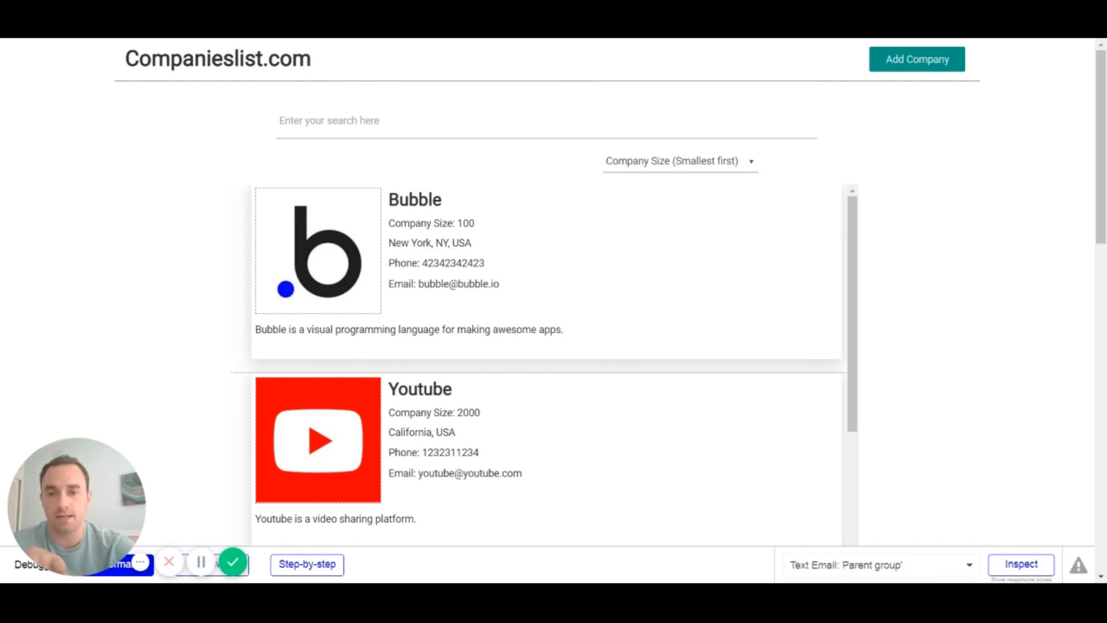
scroll(634, 346, down, 3)
scroll(694, 374, up, 3)
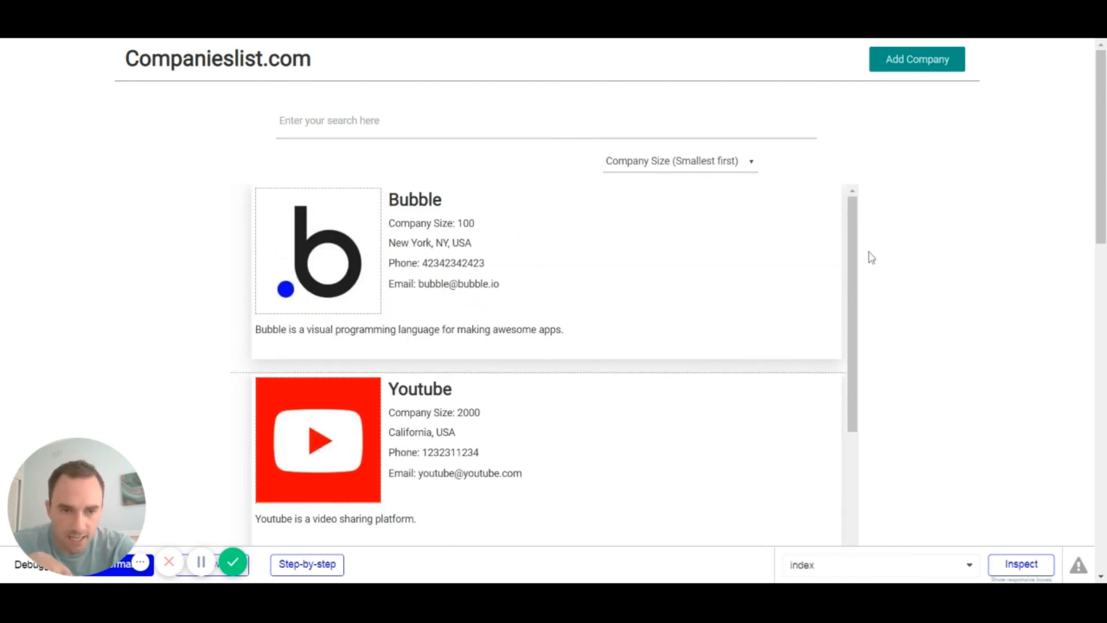
scroll(861, 237, down, 4)
scroll(858, 173, up, 3)
scroll(856, 158, down, 4)
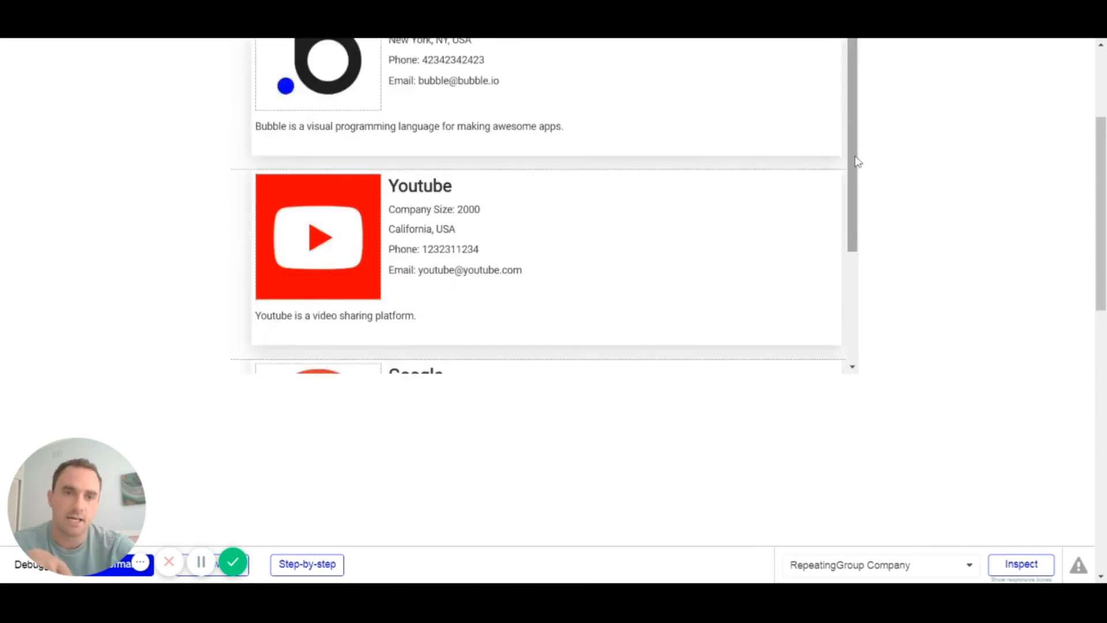
scroll(841, 205, up, 3)
scroll(852, 217, up, 3)
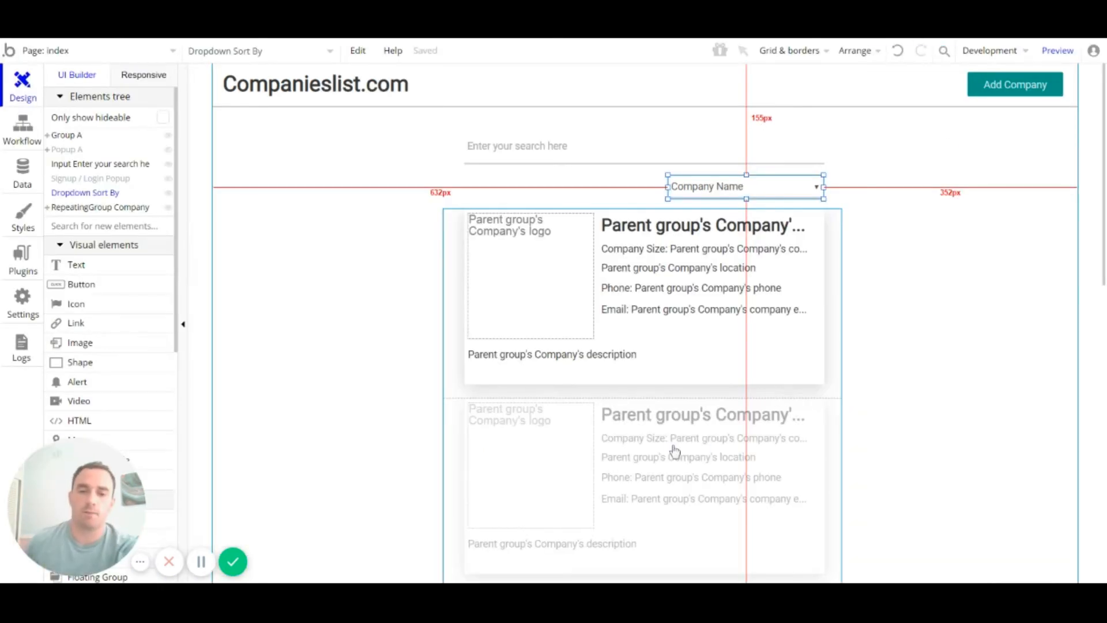
scroll(807, 346, down, 2)
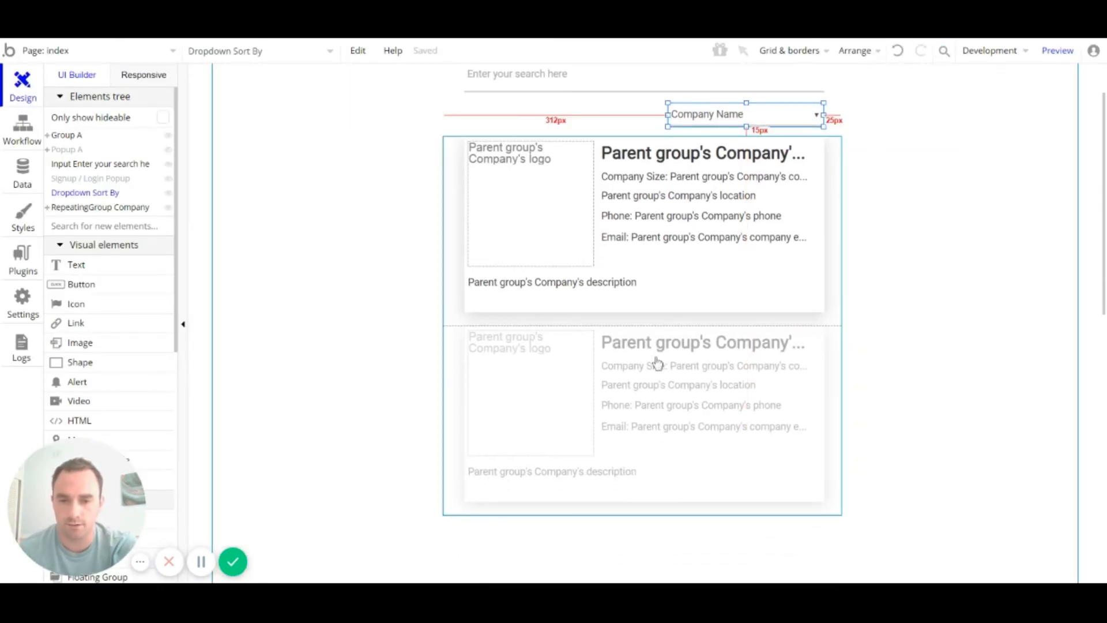
Step: Set the company list to show all companies at full length, with no separator lines
click(657, 361)
double_click(655, 355)
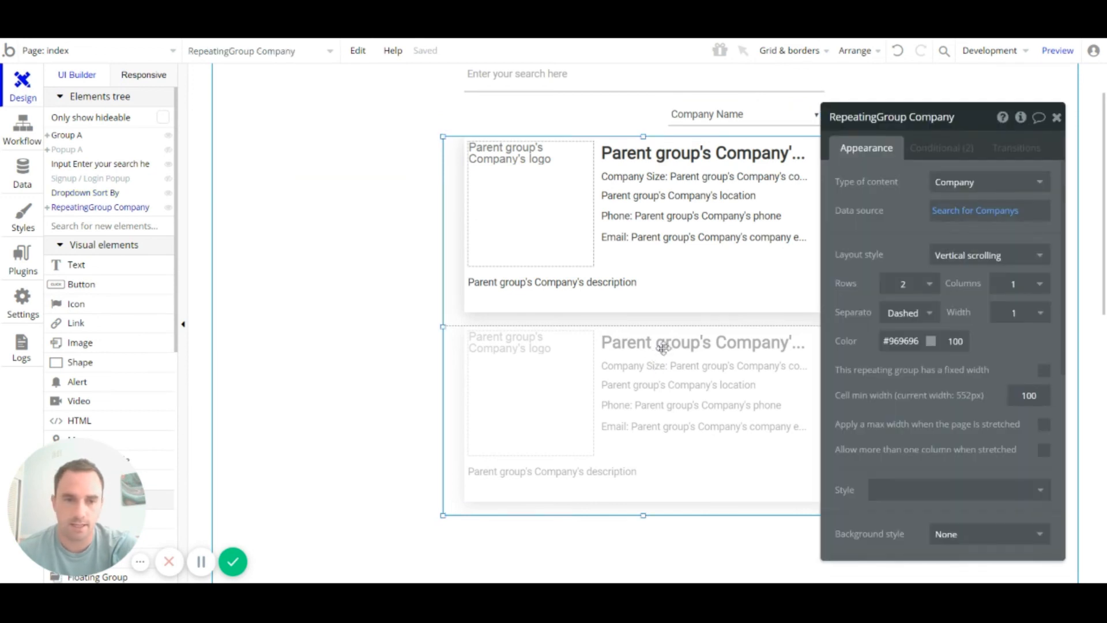
click(990, 256)
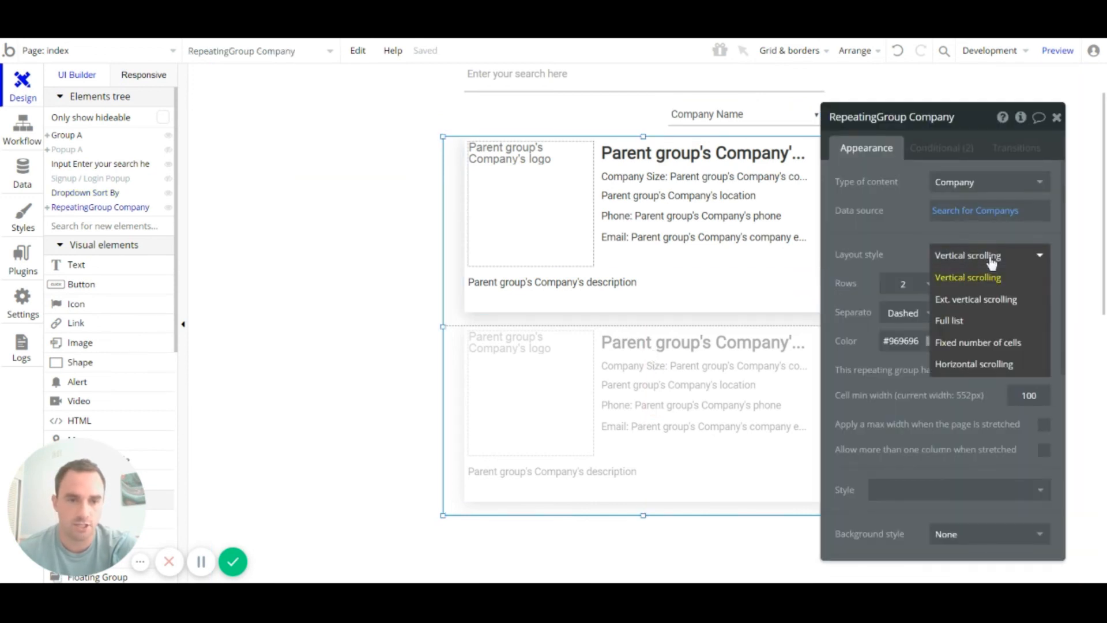
click(974, 323)
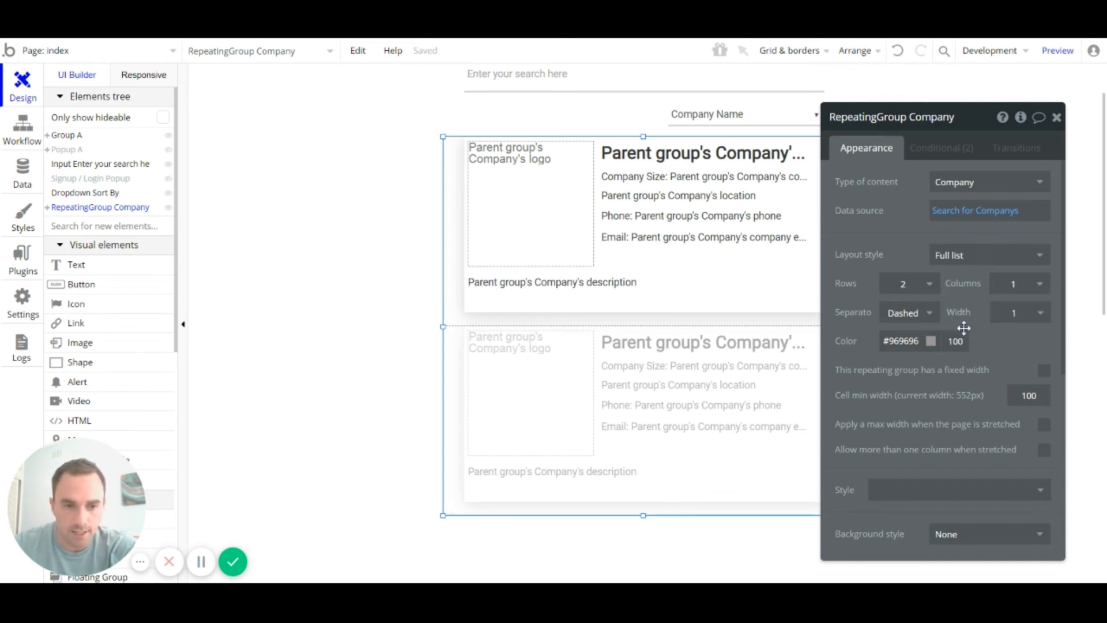
click(916, 322)
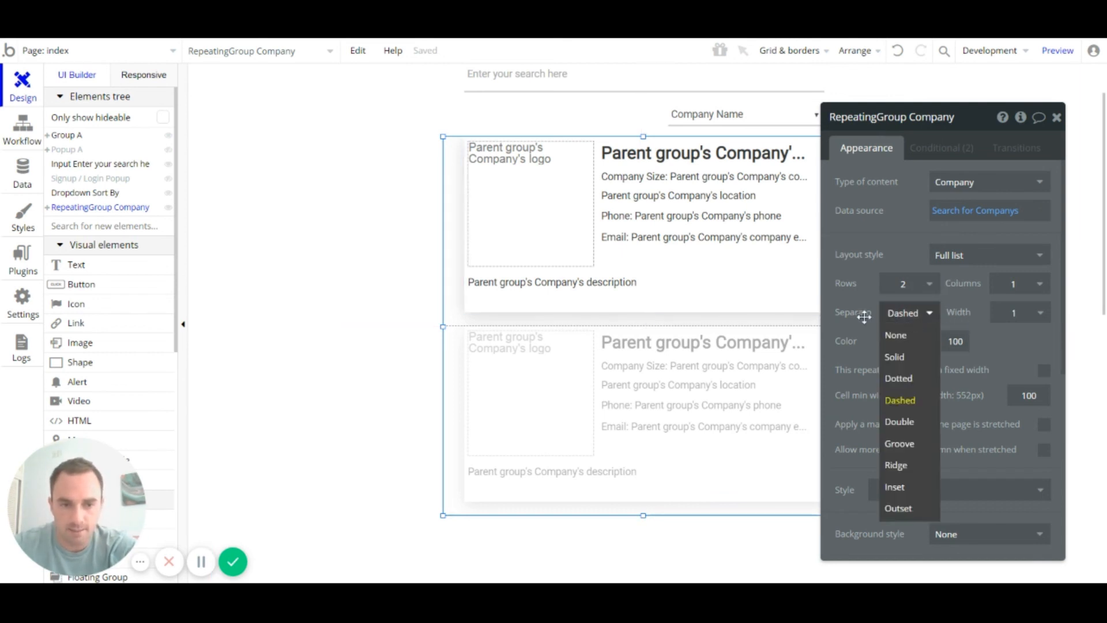
click(908, 338)
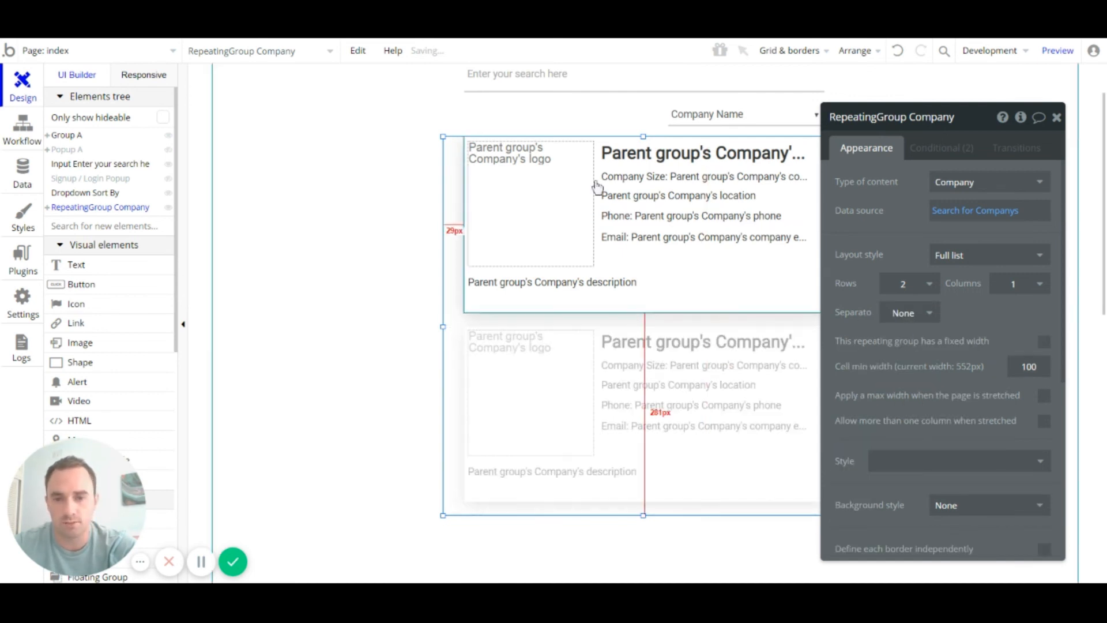
click(1057, 119)
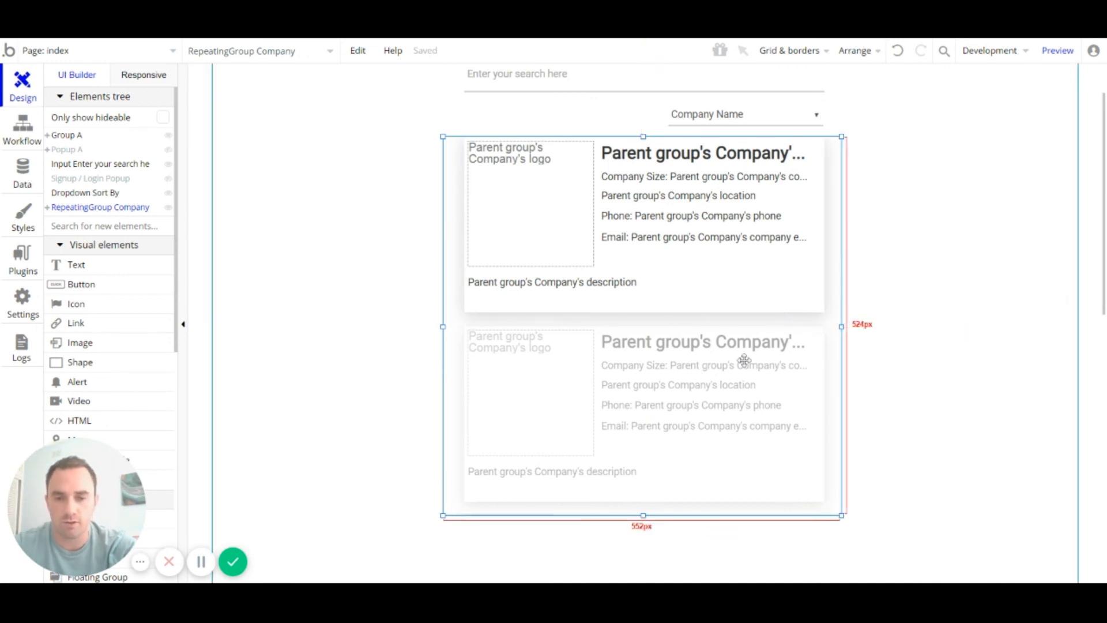
Step: Inspect the group inside the first company cell, then switch to the Responsive editor
scroll(766, 316, down, 4)
scroll(766, 316, up, 4)
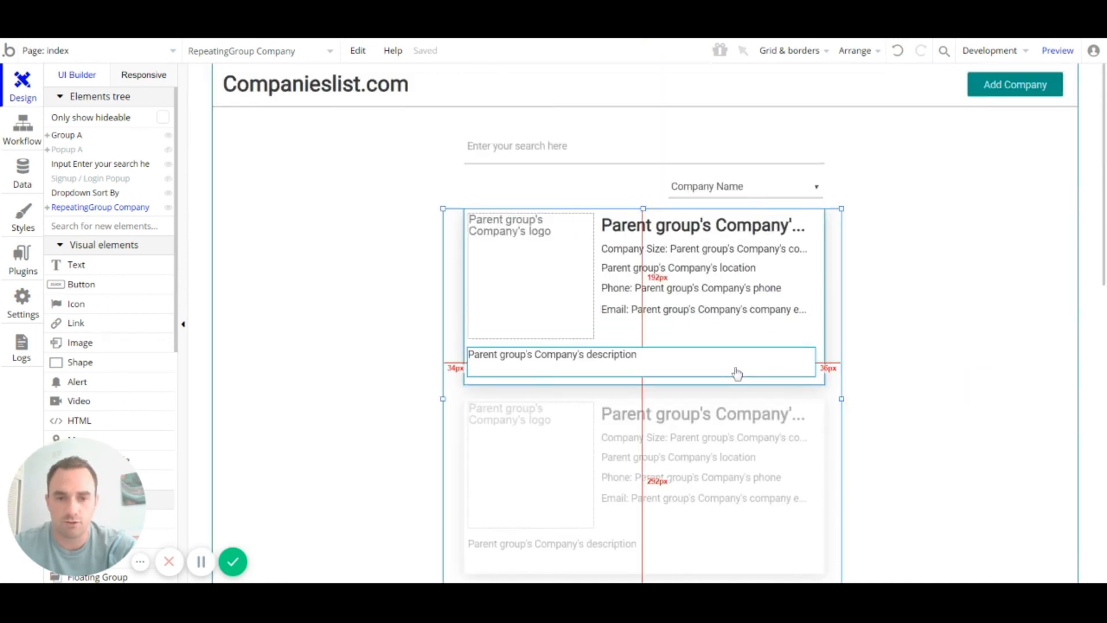
click(736, 373)
click(752, 332)
scroll(872, 252, down, 4)
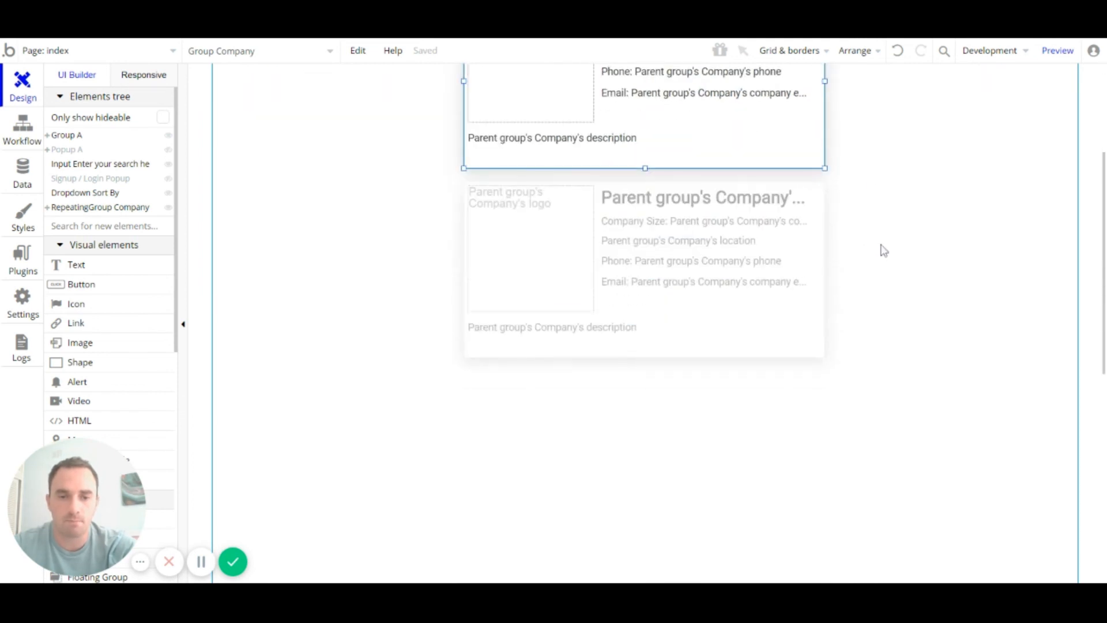
scroll(678, 452, up, 4)
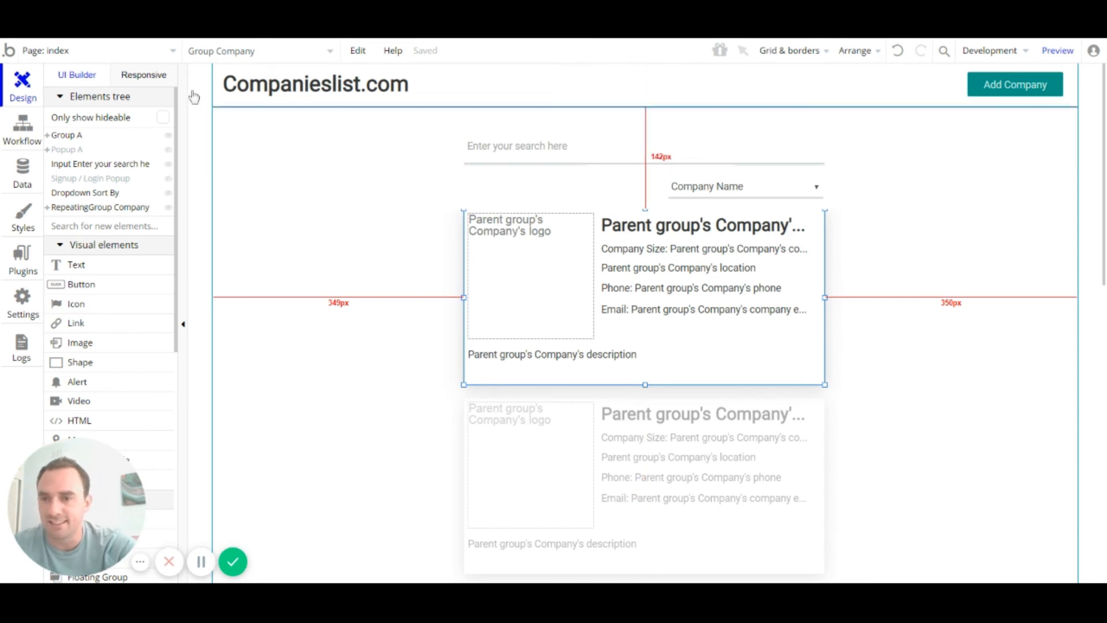
click(160, 79)
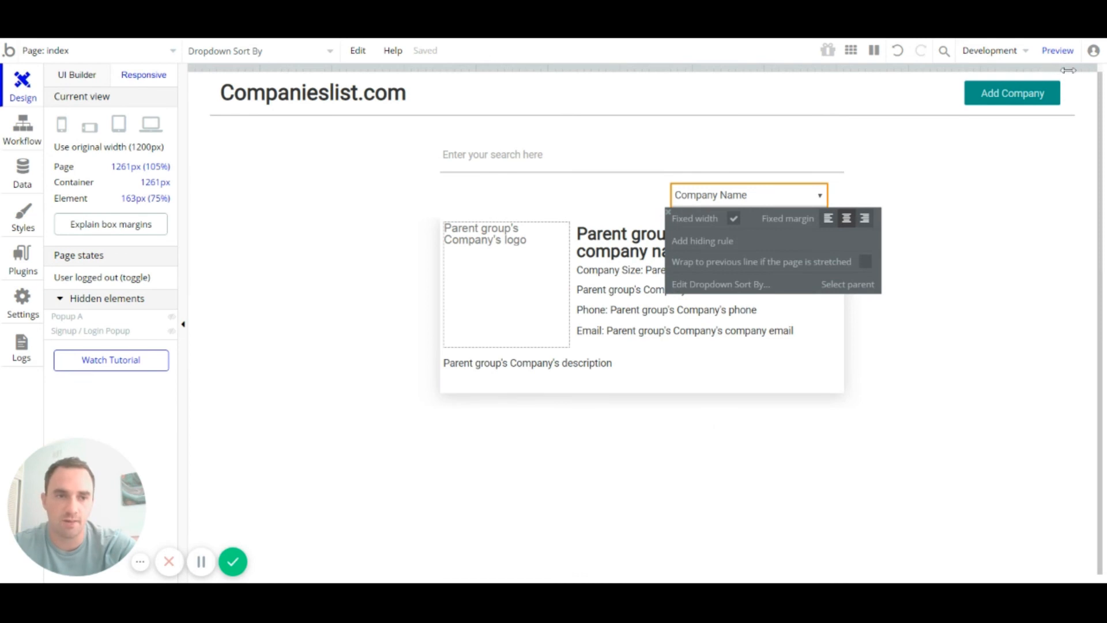
Step: Test the page at mobile and desktop widths, and let header Group A stretch with page width
drag(1068, 70, 436, 69)
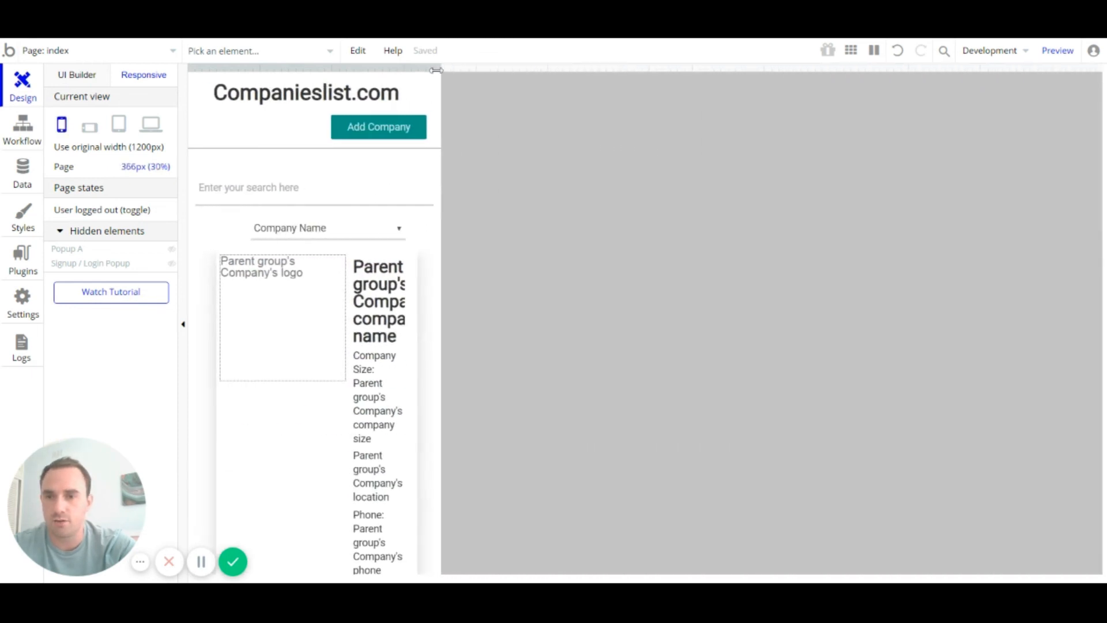
click(62, 124)
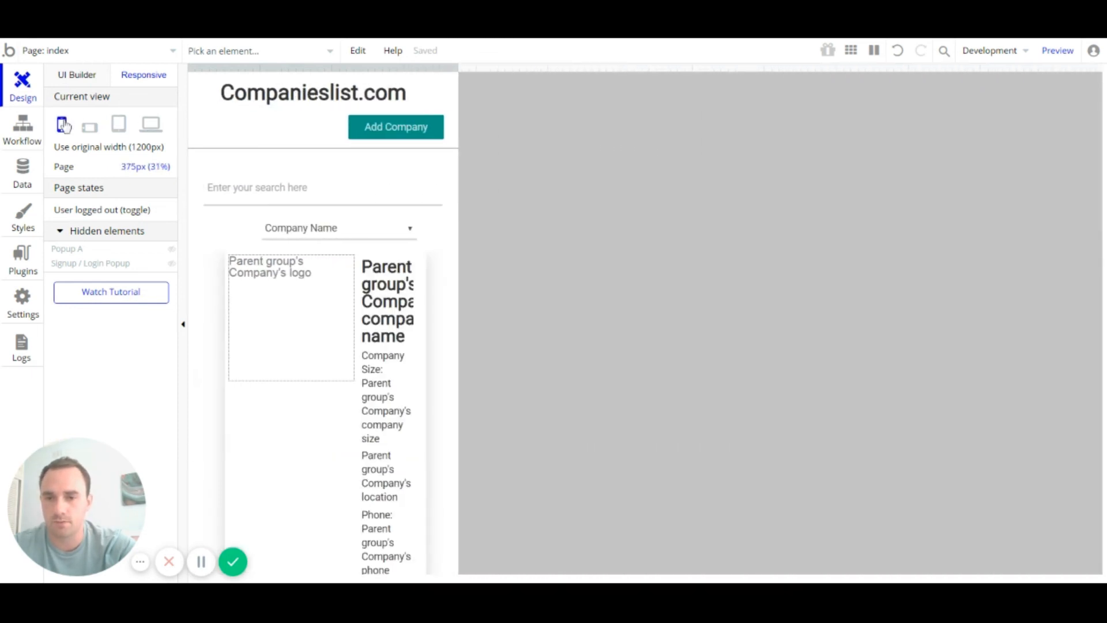
click(159, 128)
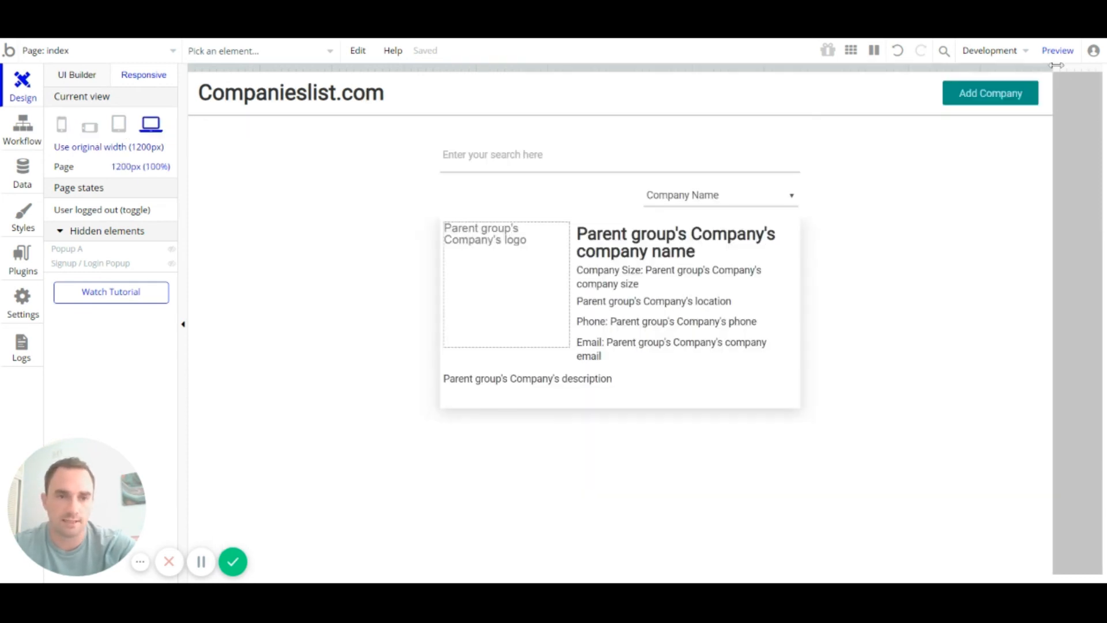
mouse_move(1056, 65)
mouse_down()
mouse_move(1099, 66)
mouse_move(1059, 65)
mouse_up()
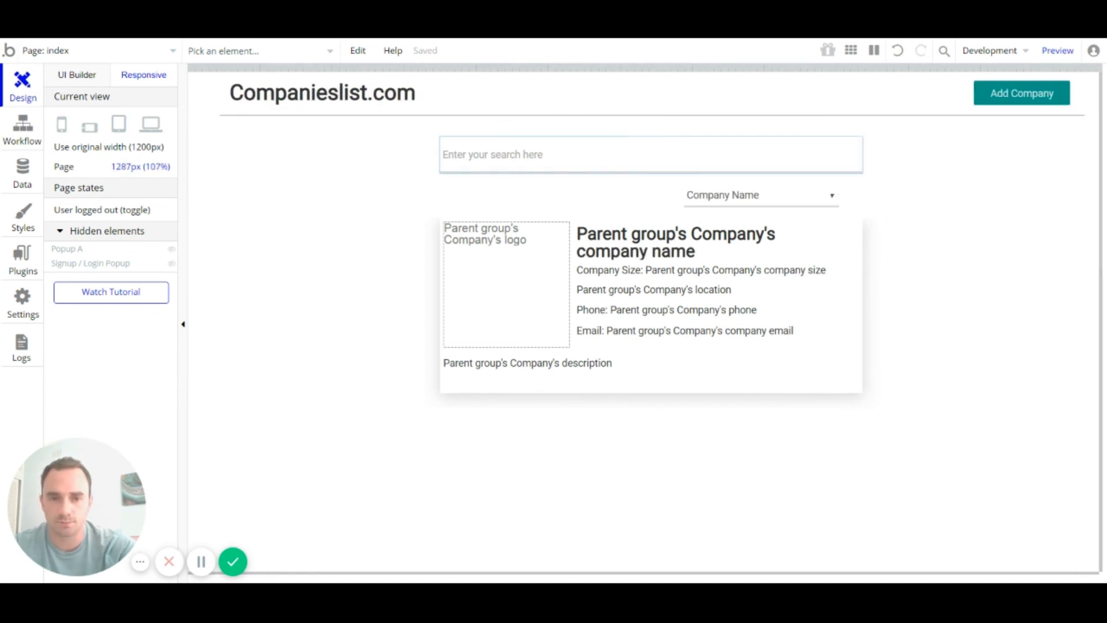
click(467, 154)
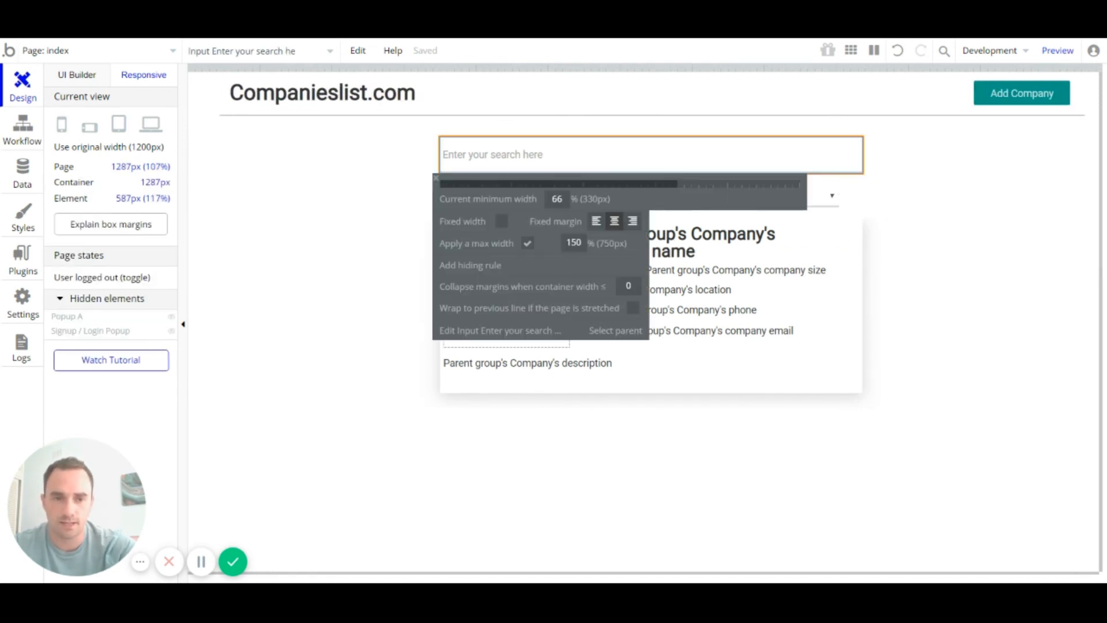
click(476, 100)
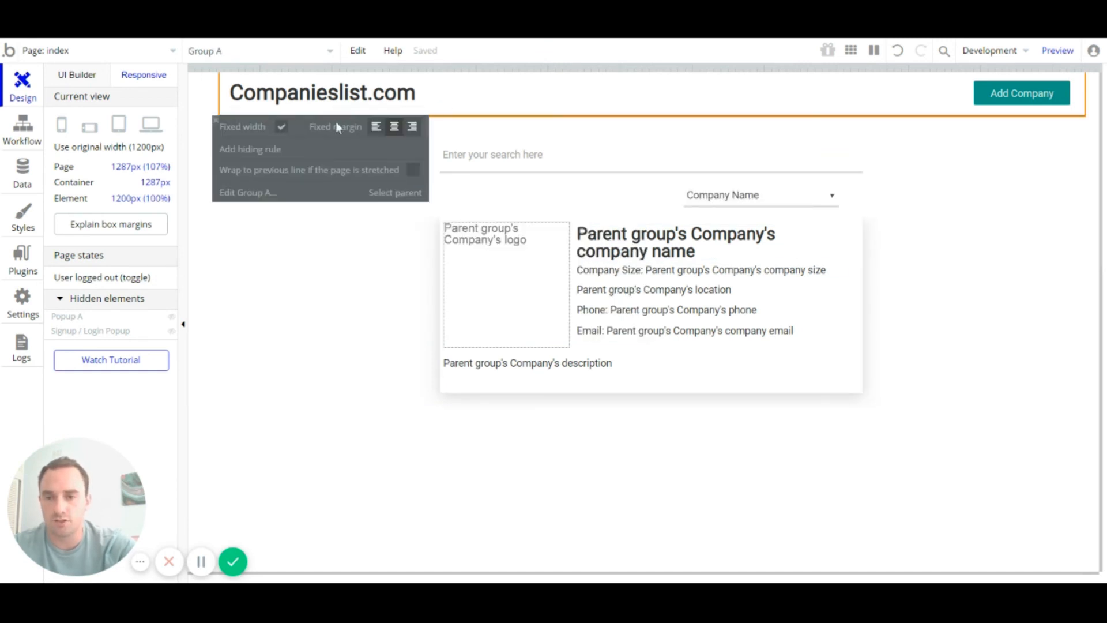
click(282, 130)
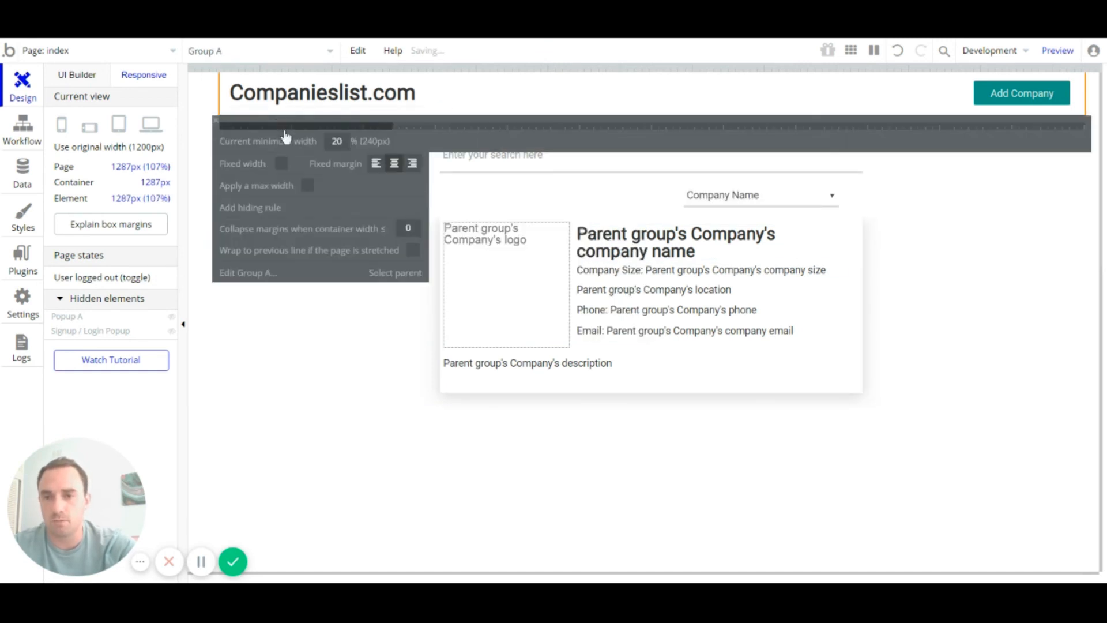
click(185, 122)
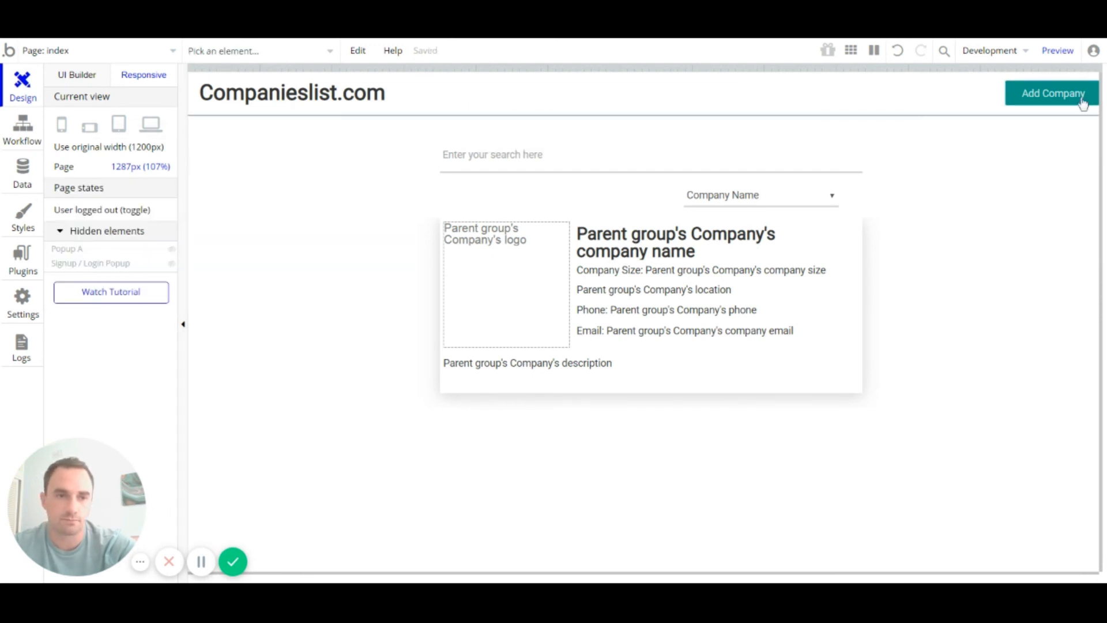
Step: Give the company list a fixed width and the search input a fixed 500px width
mouse_move(1093, 68)
mouse_down()
mouse_move(1060, 68)
mouse_move(1077, 68)
mouse_up()
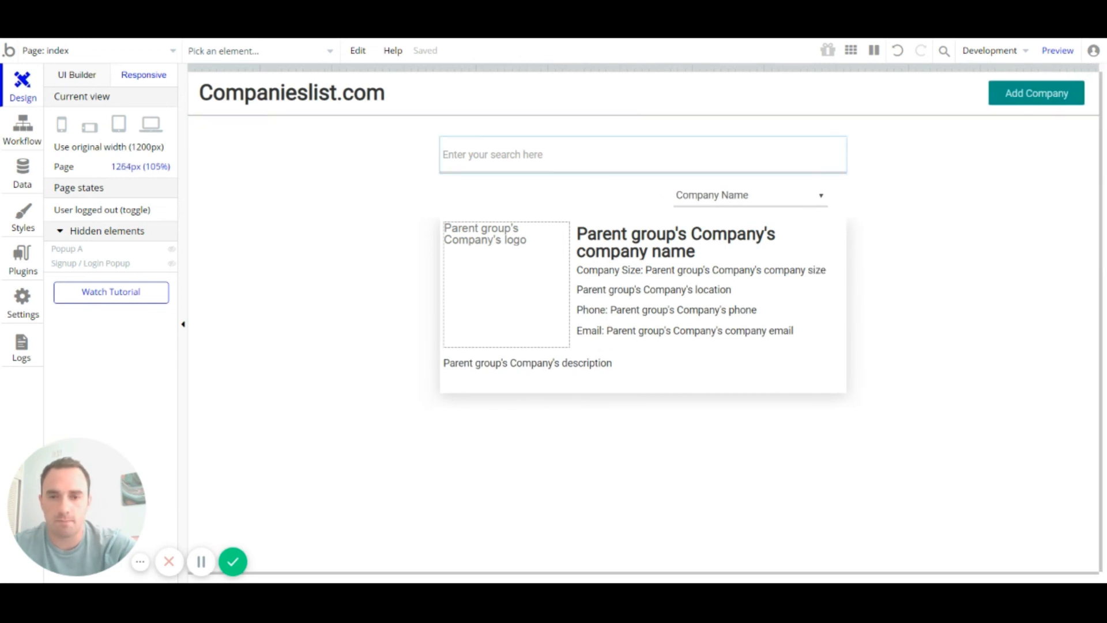
click(548, 156)
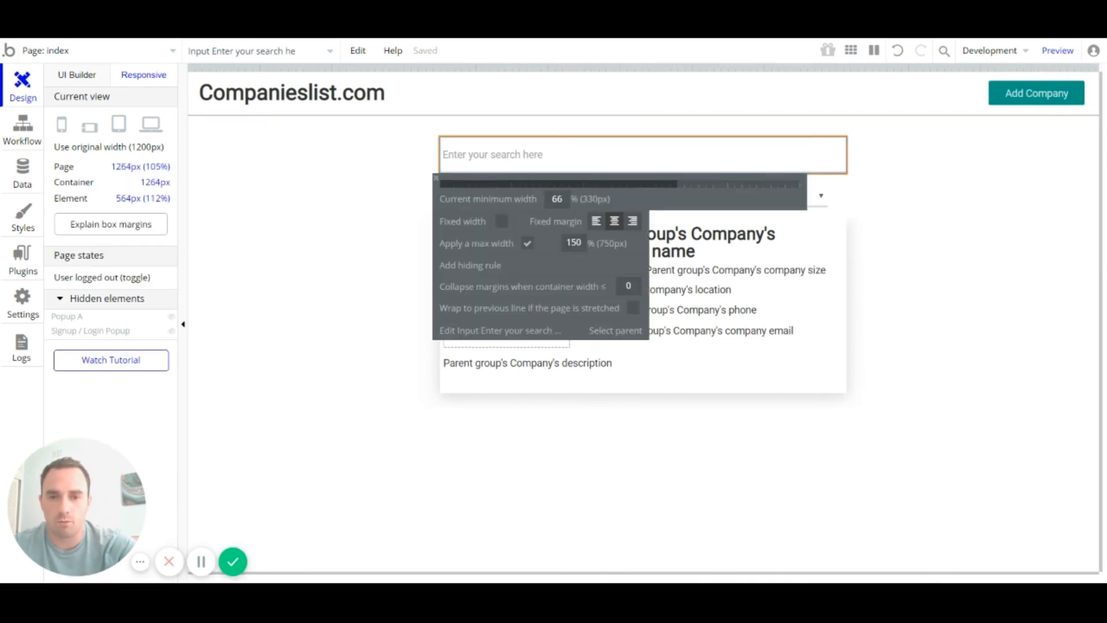
click(592, 407)
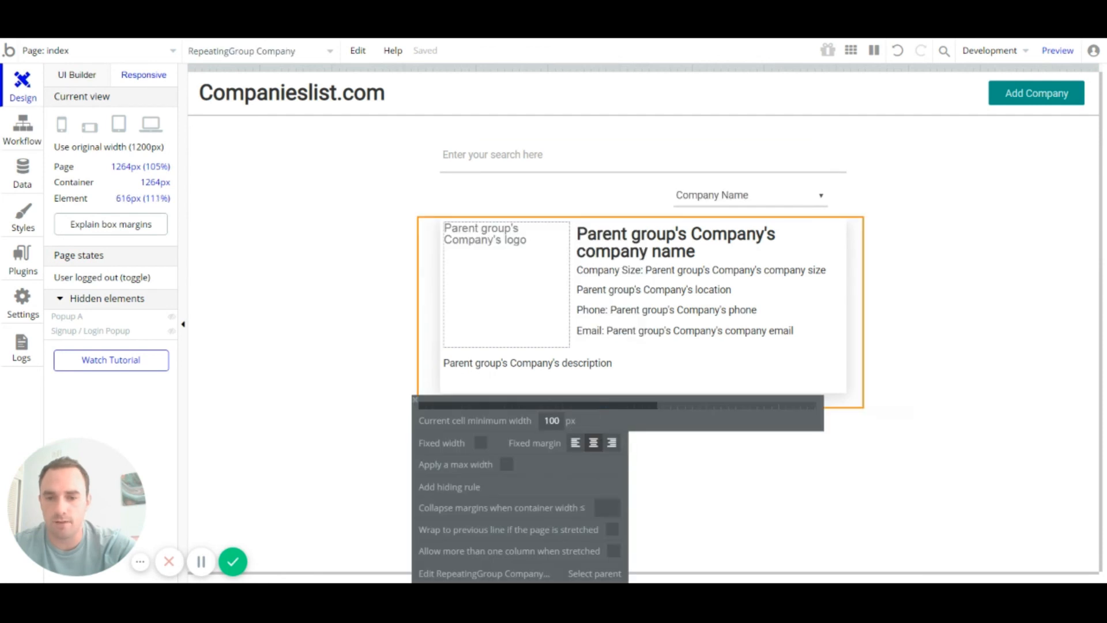
click(481, 442)
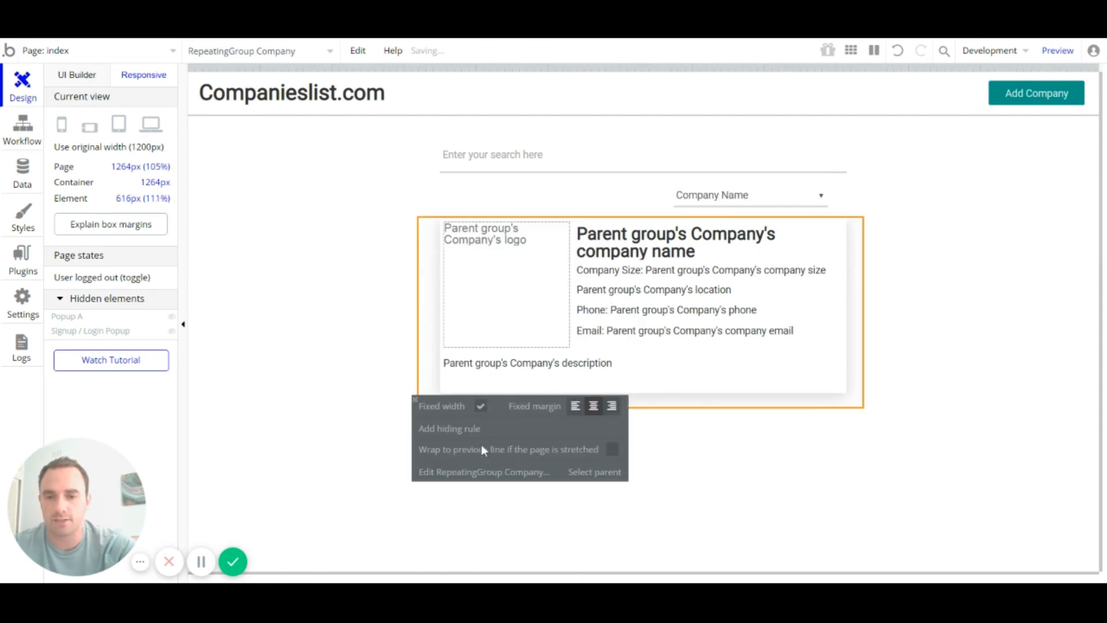
click(513, 167)
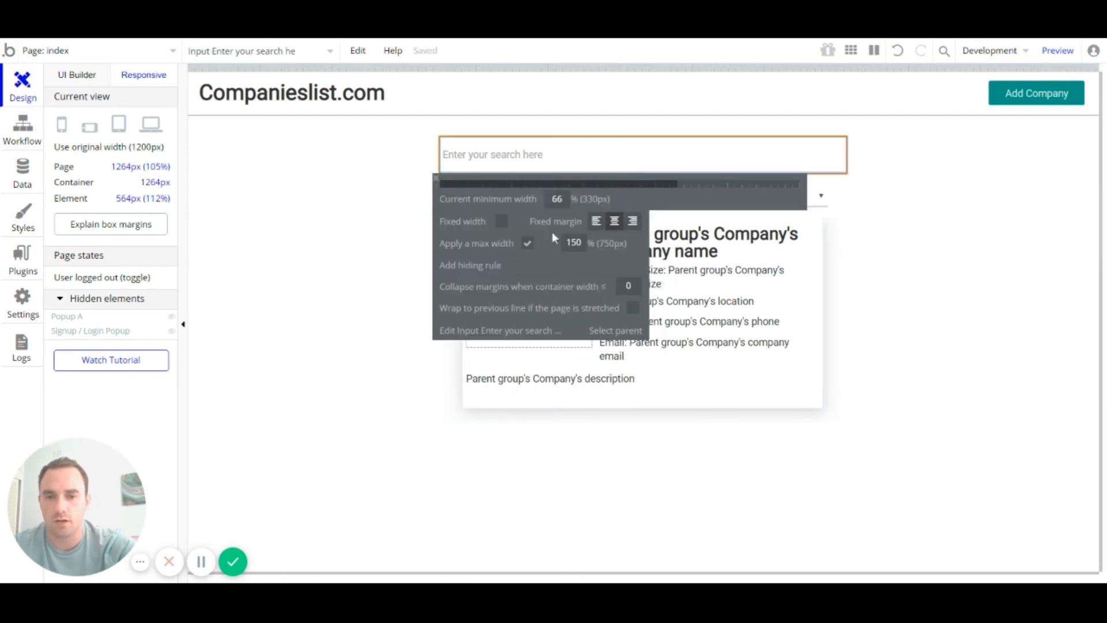
click(501, 221)
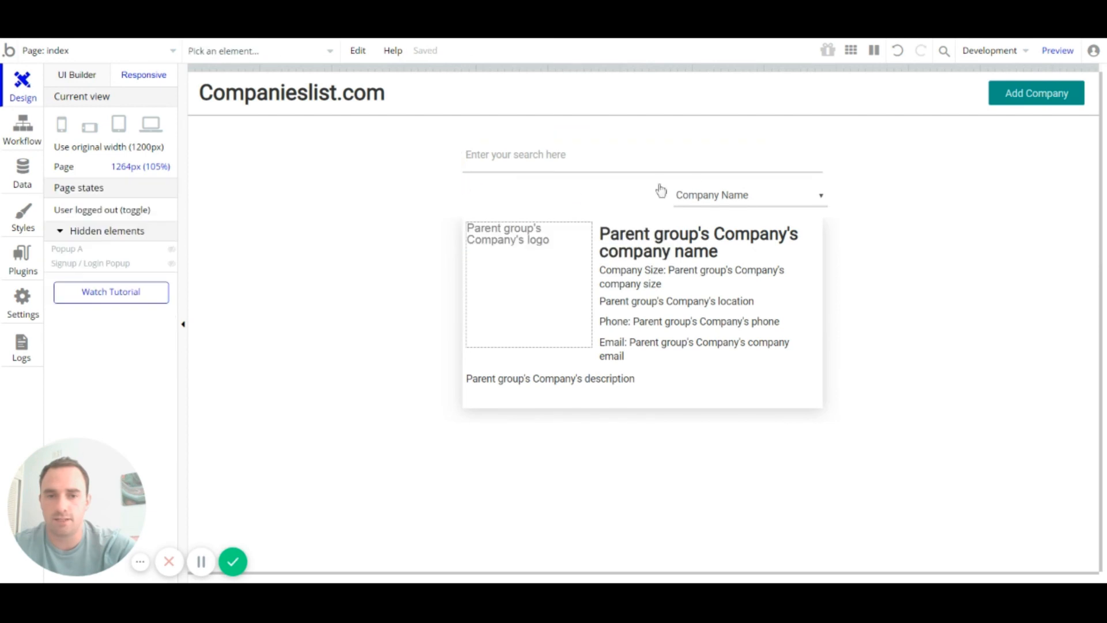
click(708, 201)
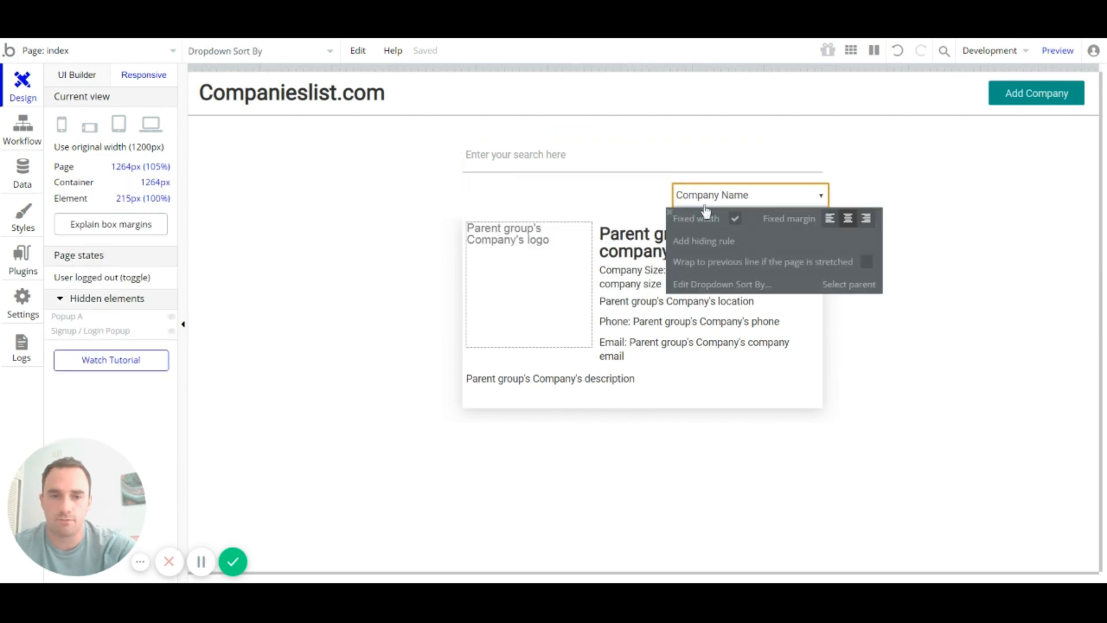
click(670, 213)
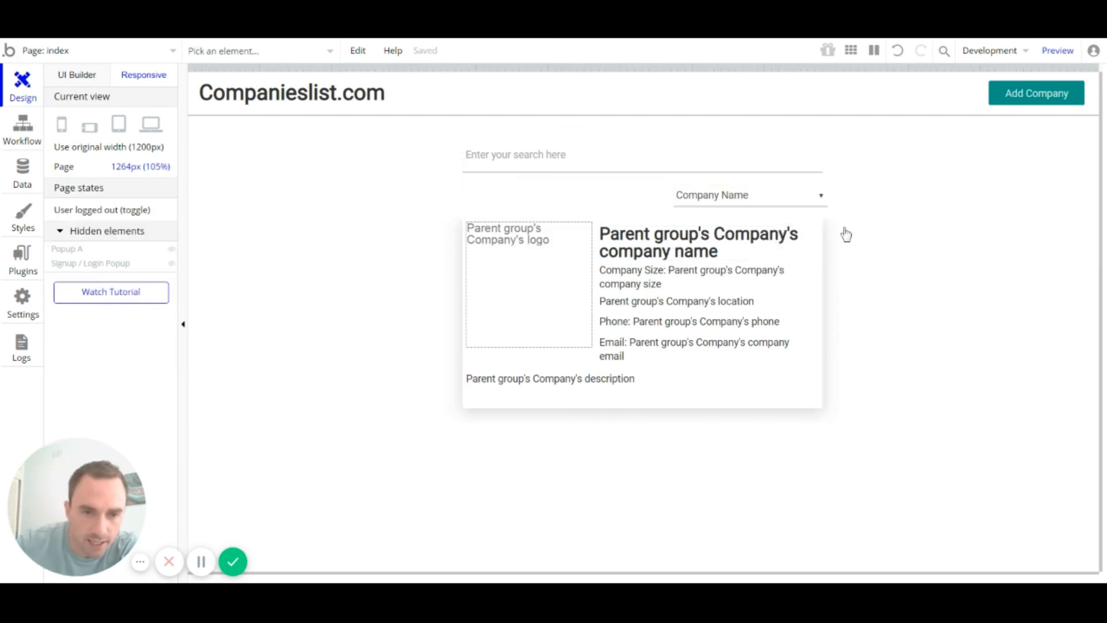
Step: Narrow the page to check reflow and keep the sort dropdown aligned right
drag(1098, 65, 946, 66)
drag(1054, 95, 1089, 124)
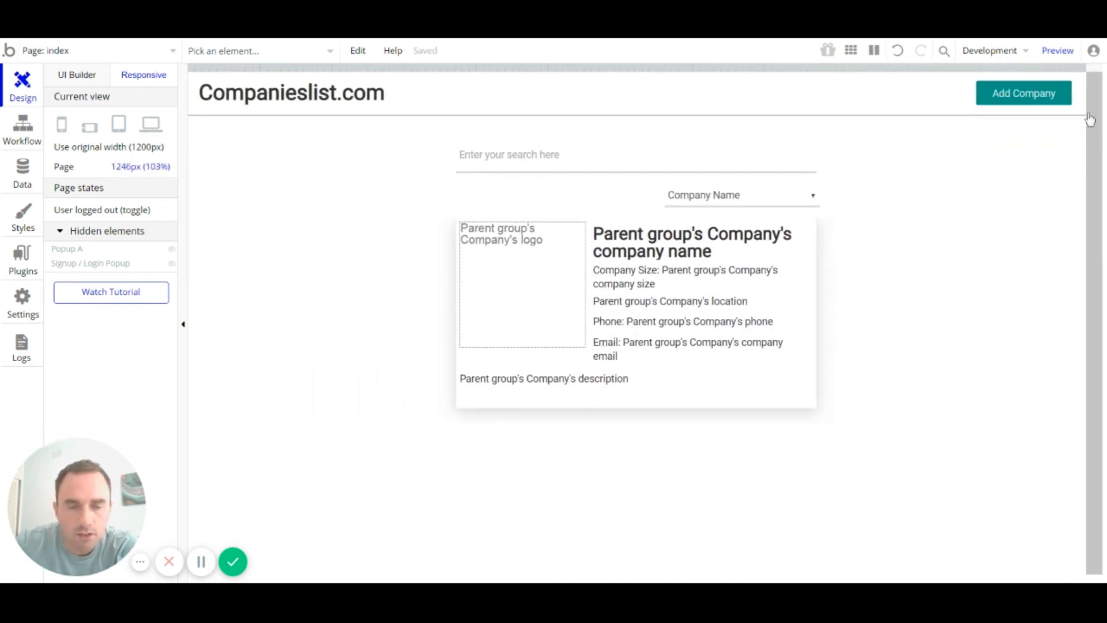
click(741, 197)
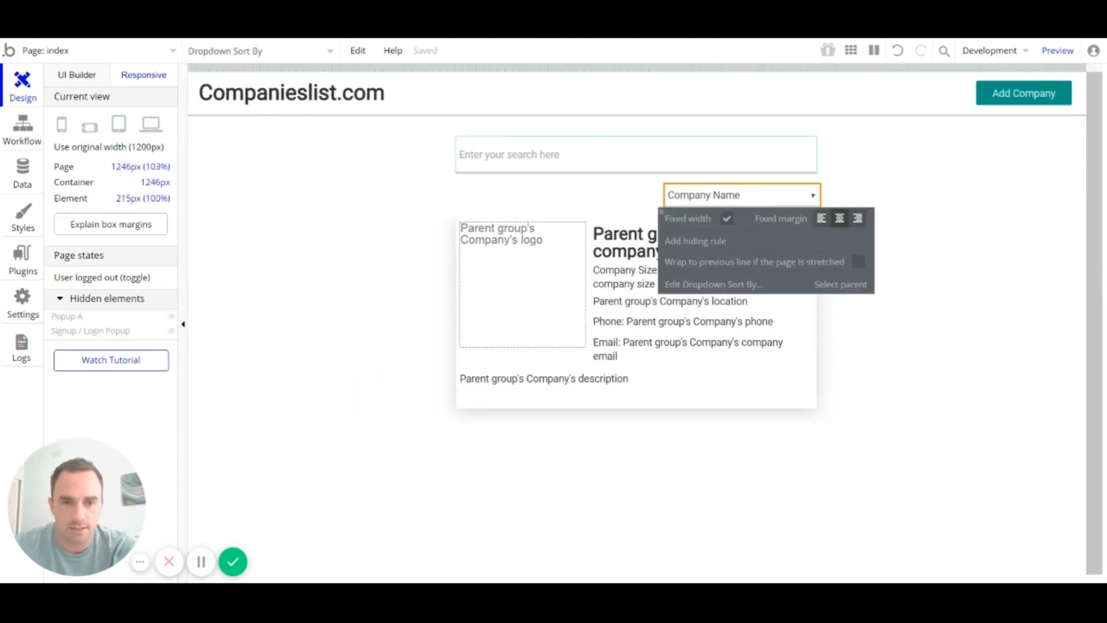
click(553, 164)
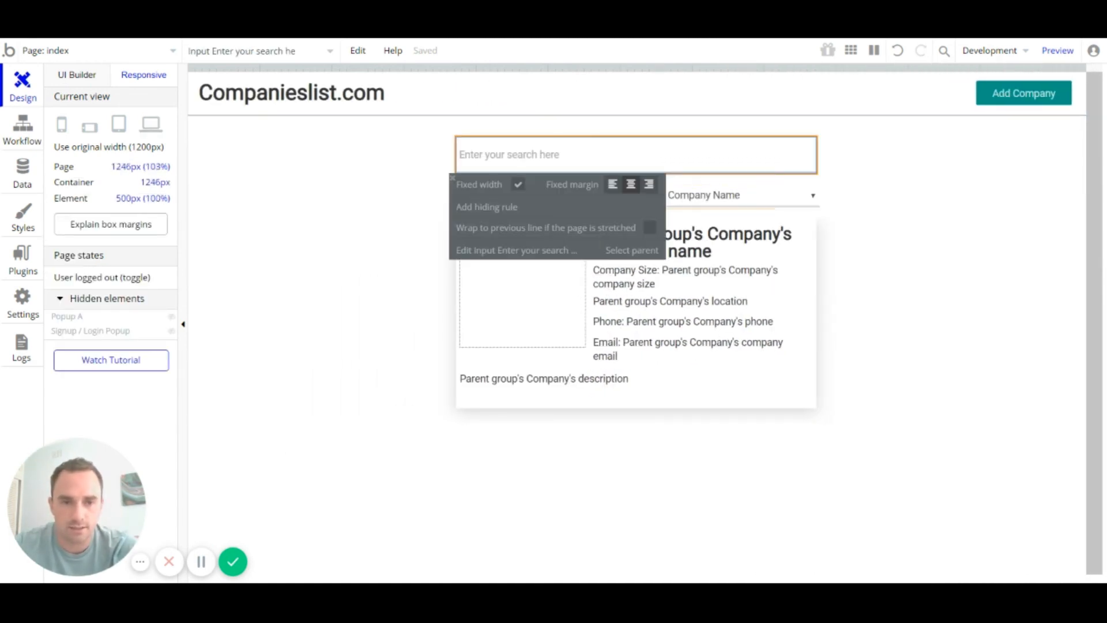
click(813, 255)
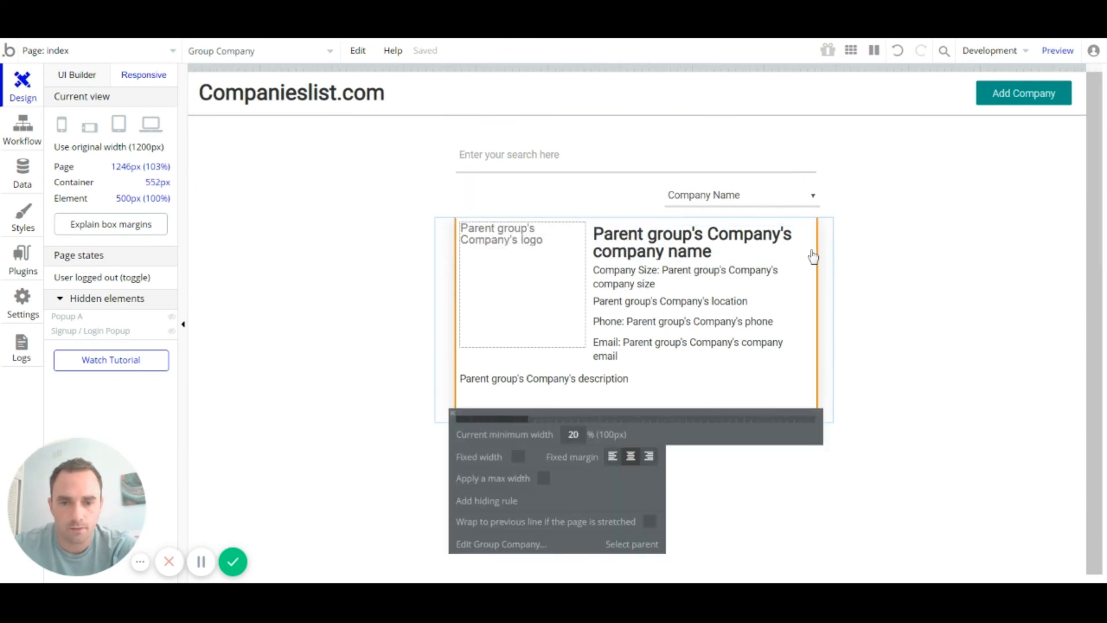
click(781, 188)
click(779, 202)
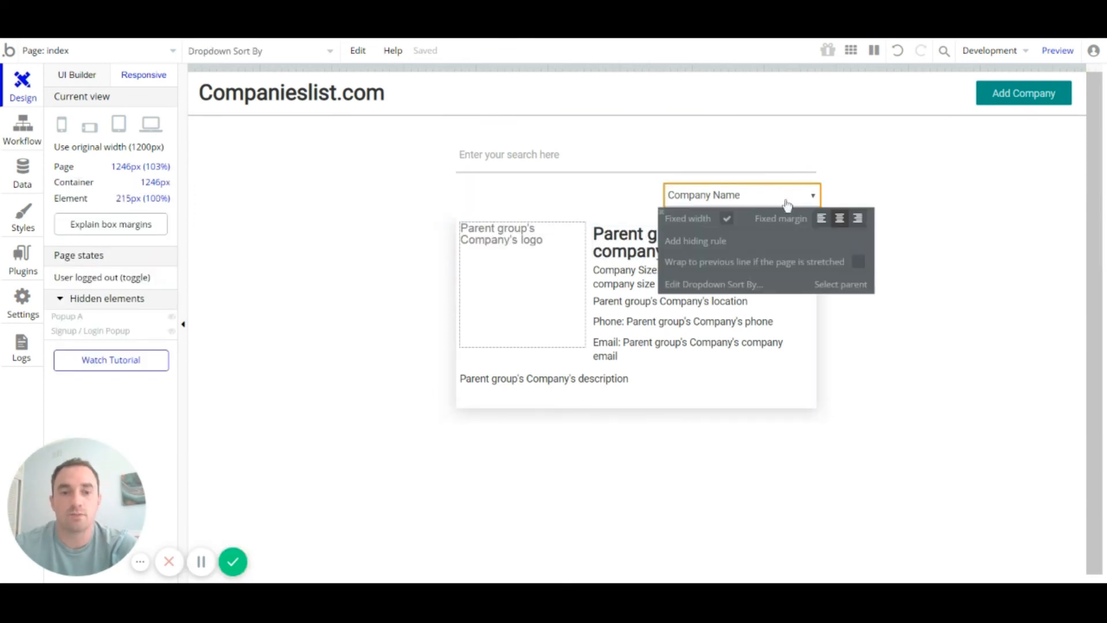
click(857, 219)
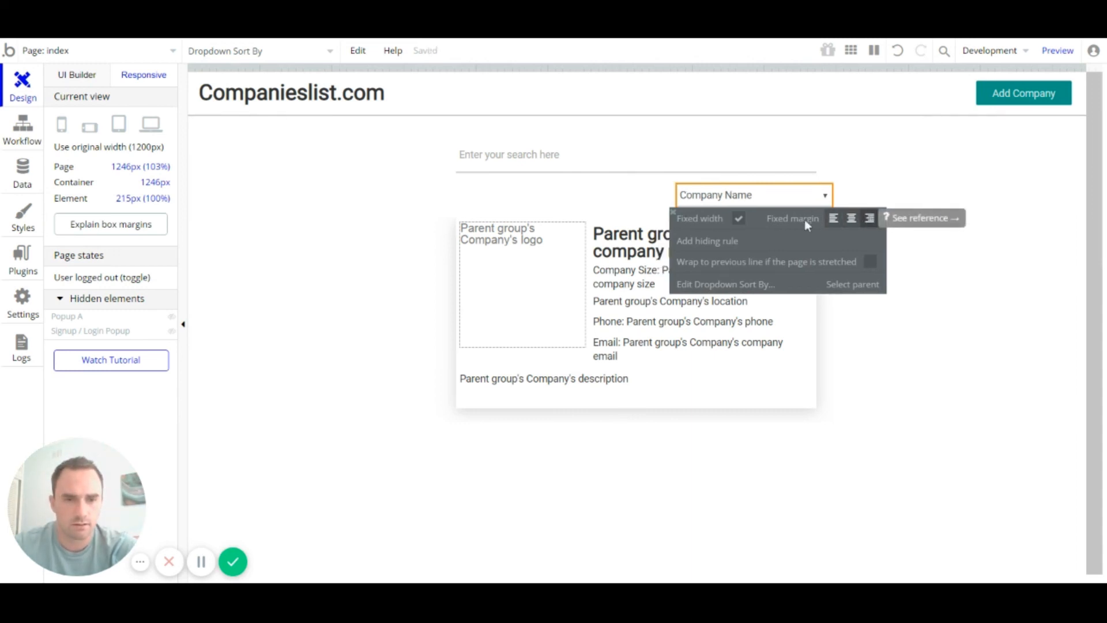
click(673, 213)
click(930, 203)
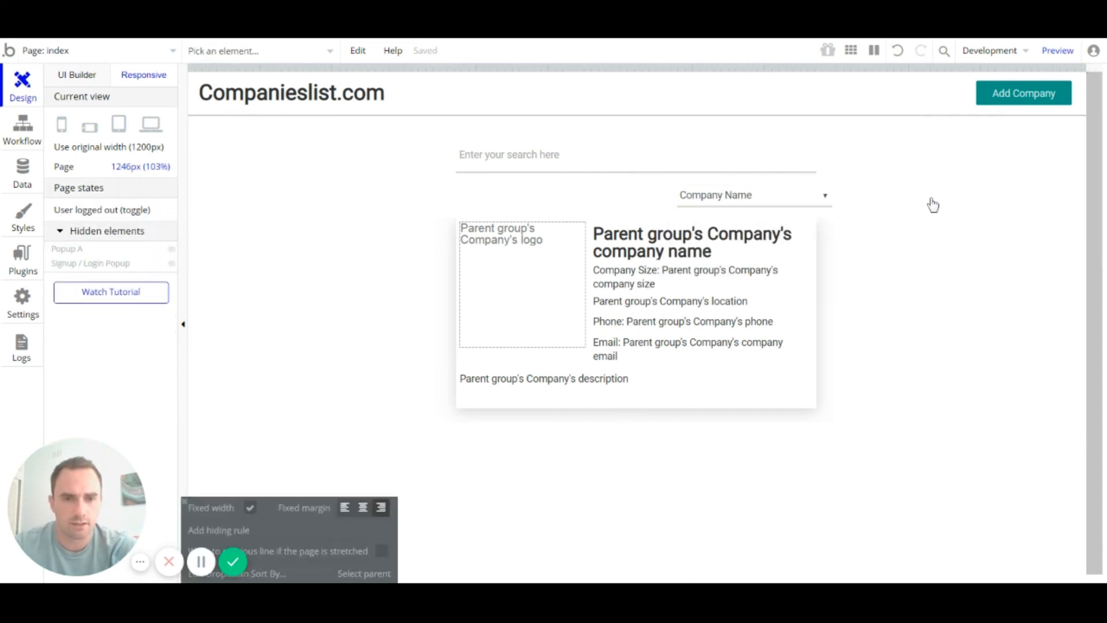
Step: Narrow the page to 667px and switch the sort dropdown to centered alignment
drag(1065, 81, 1026, 105)
click(713, 239)
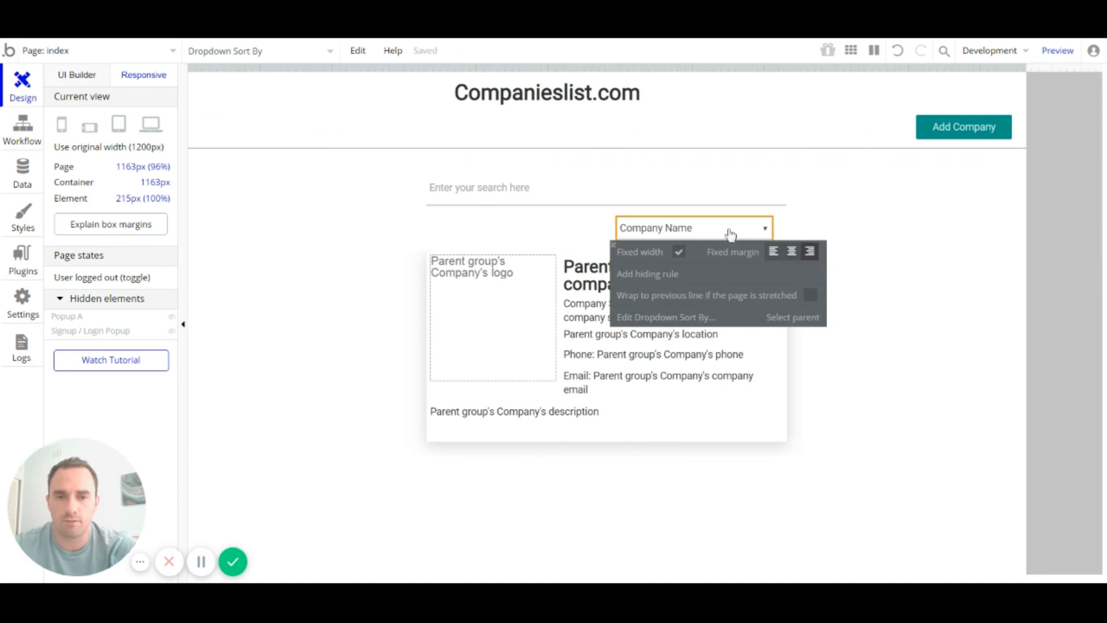
click(800, 251)
click(623, 245)
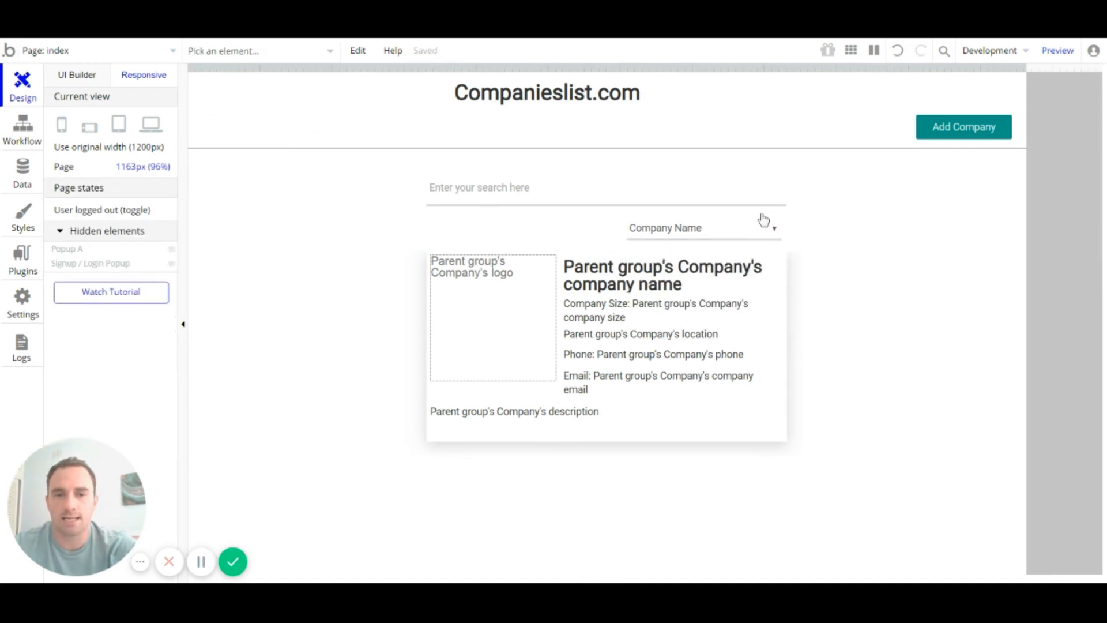
click(485, 191)
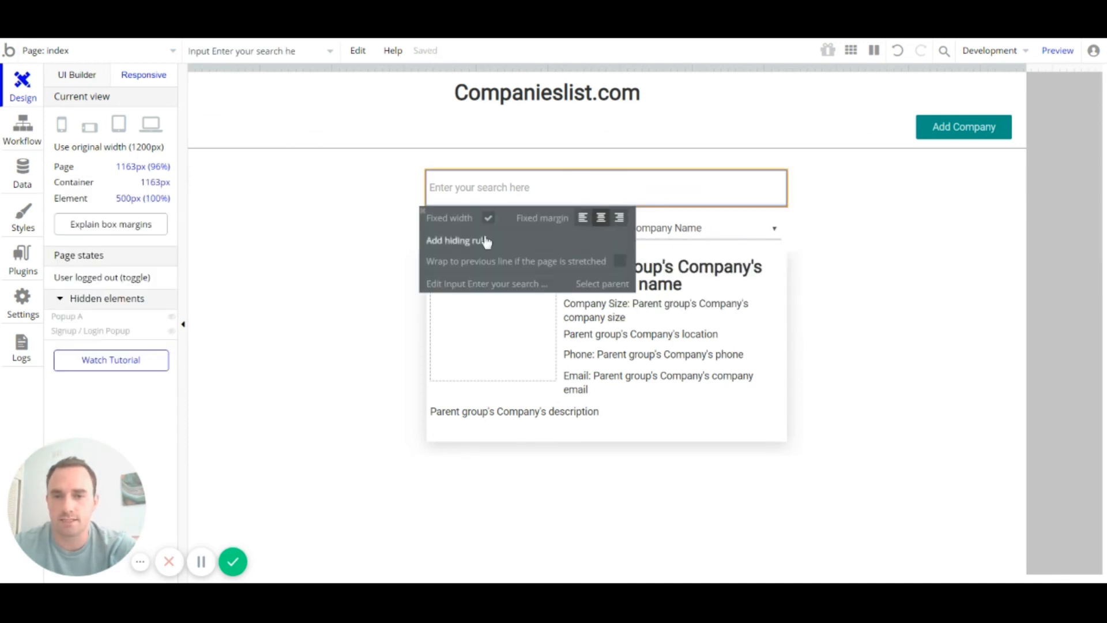
click(427, 211)
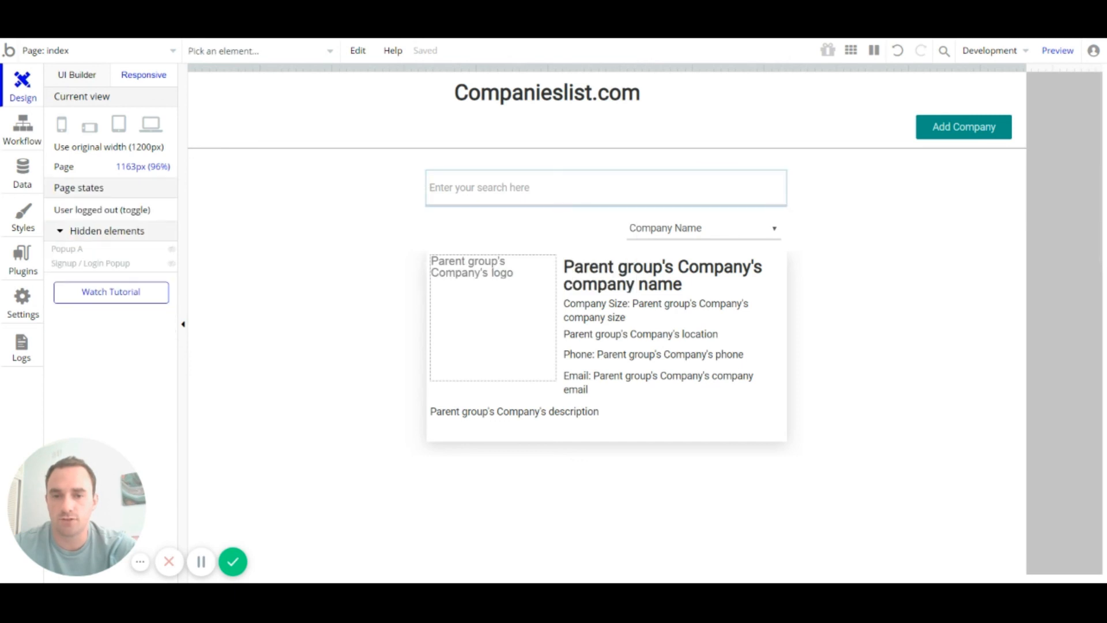
Step: Wrap the search input and sort dropdown together in a new Group
click(79, 76)
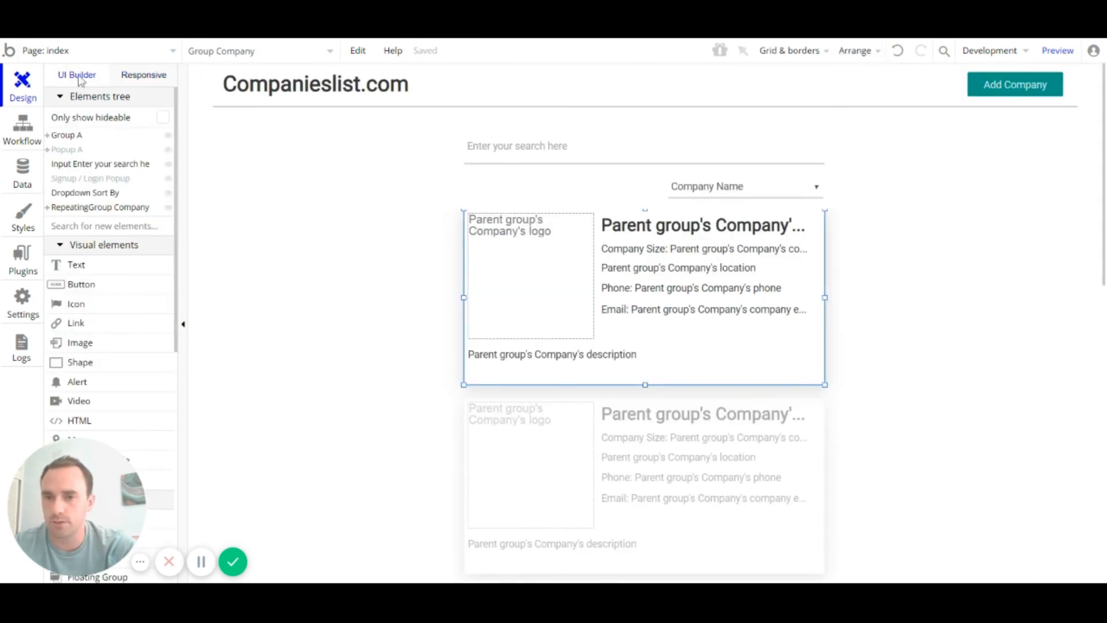
click(713, 142)
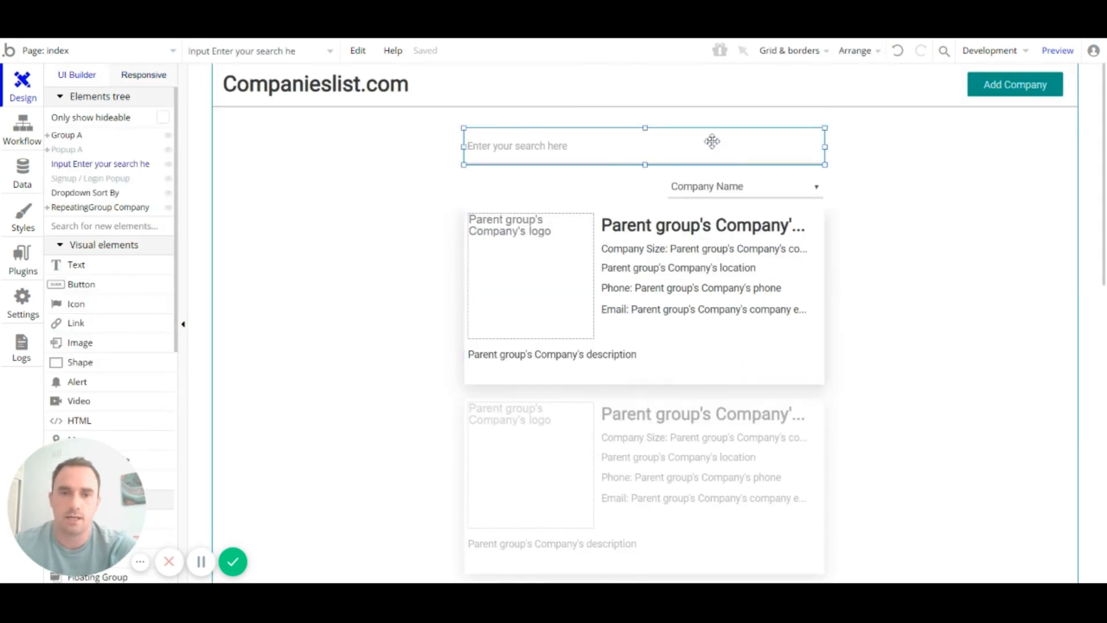
click(726, 195)
shift+click(708, 151)
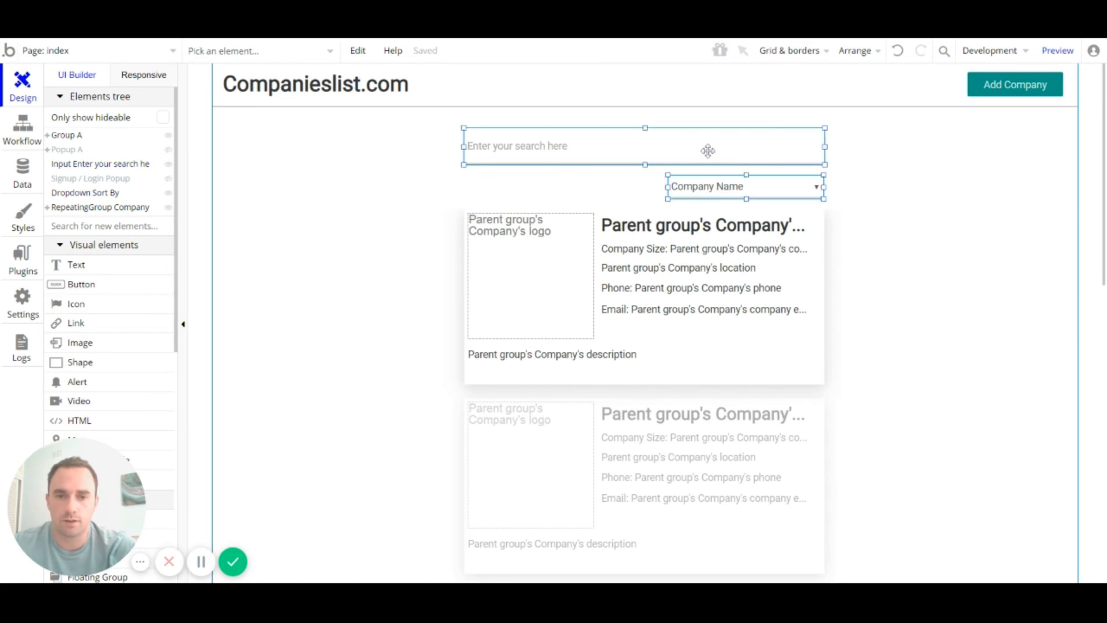
right_click(650, 151)
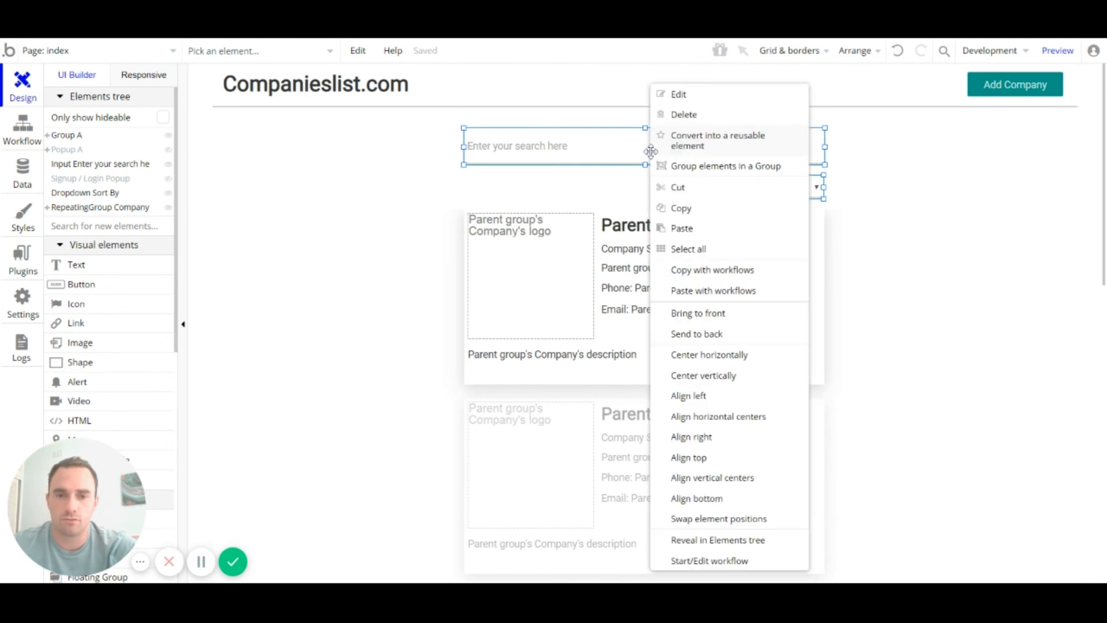
click(700, 173)
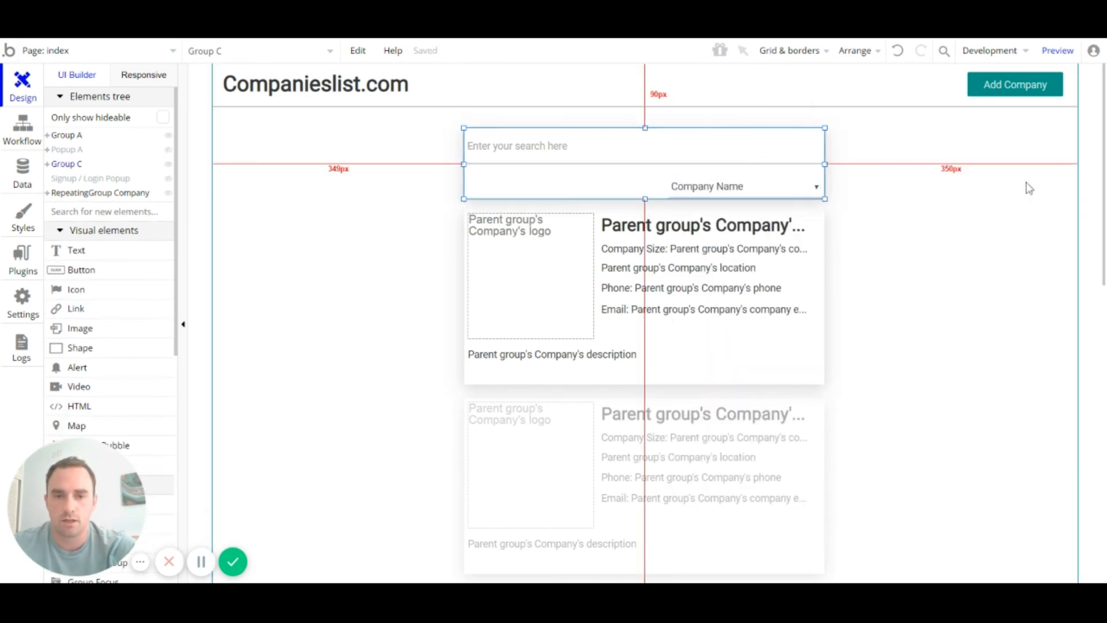
Step: Clear Group C's style and set its background and shadow to None
click(941, 224)
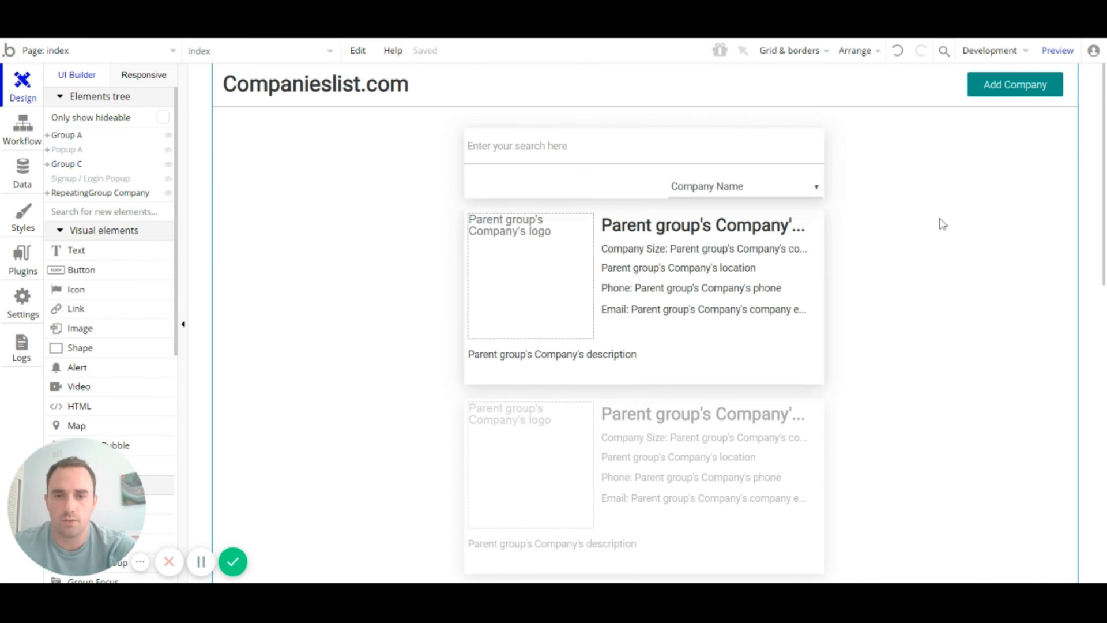
double_click(594, 180)
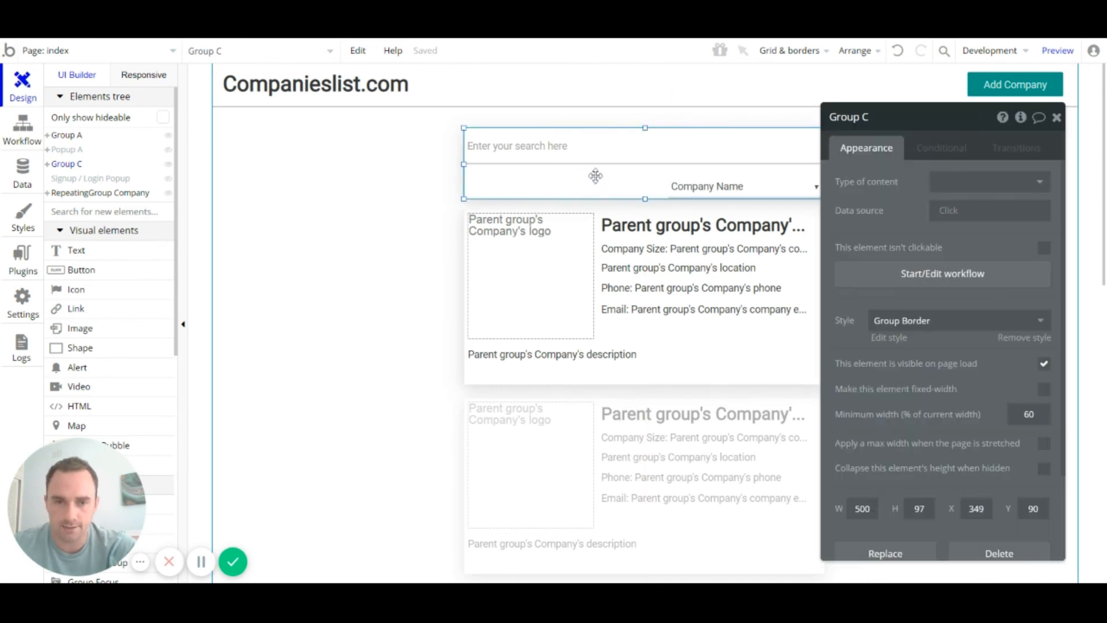
click(937, 325)
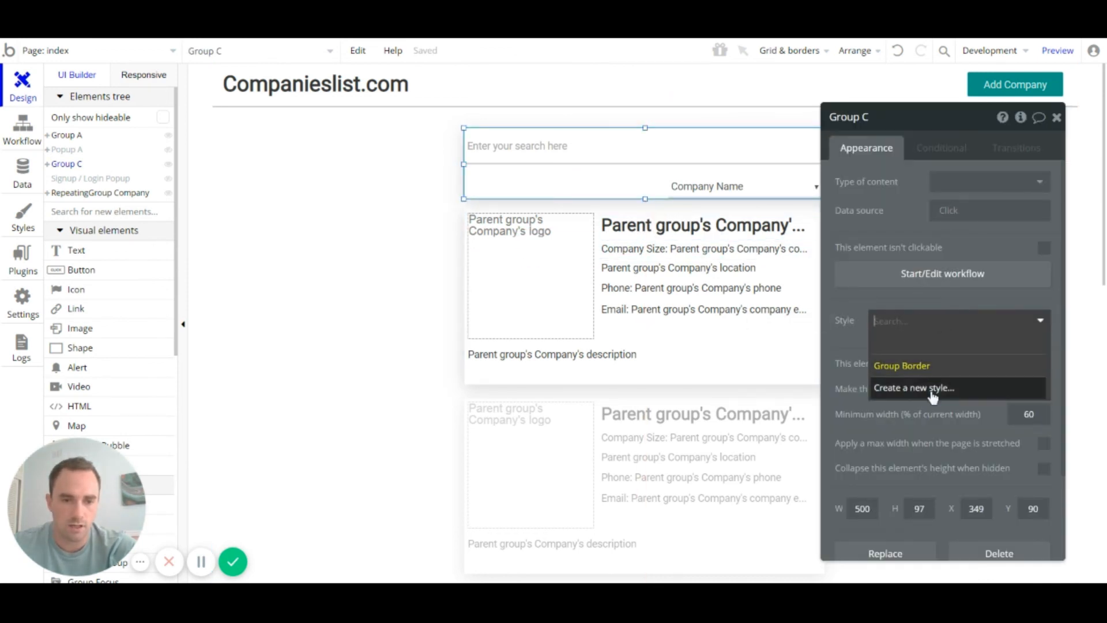
click(917, 357)
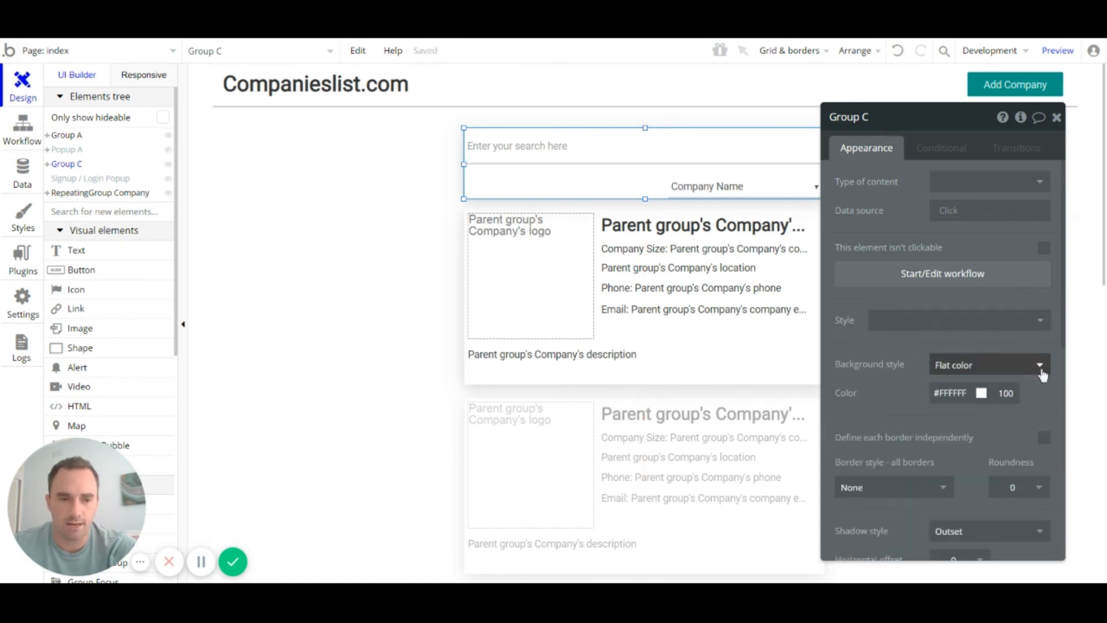
click(1040, 368)
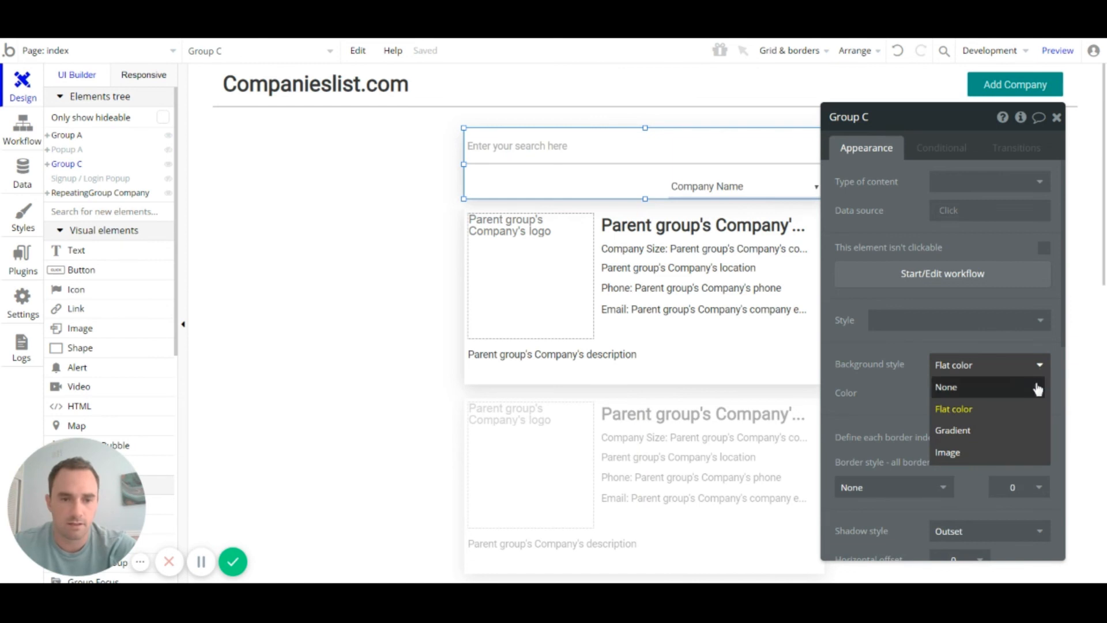
click(1036, 386)
scroll(994, 335, down, 5)
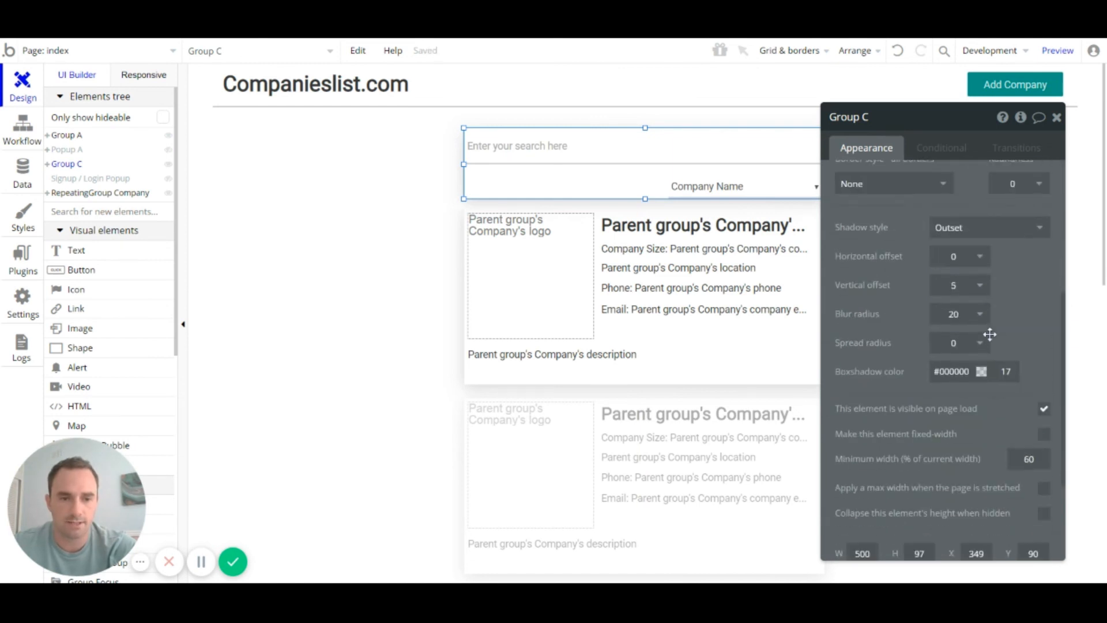
click(979, 224)
click(957, 234)
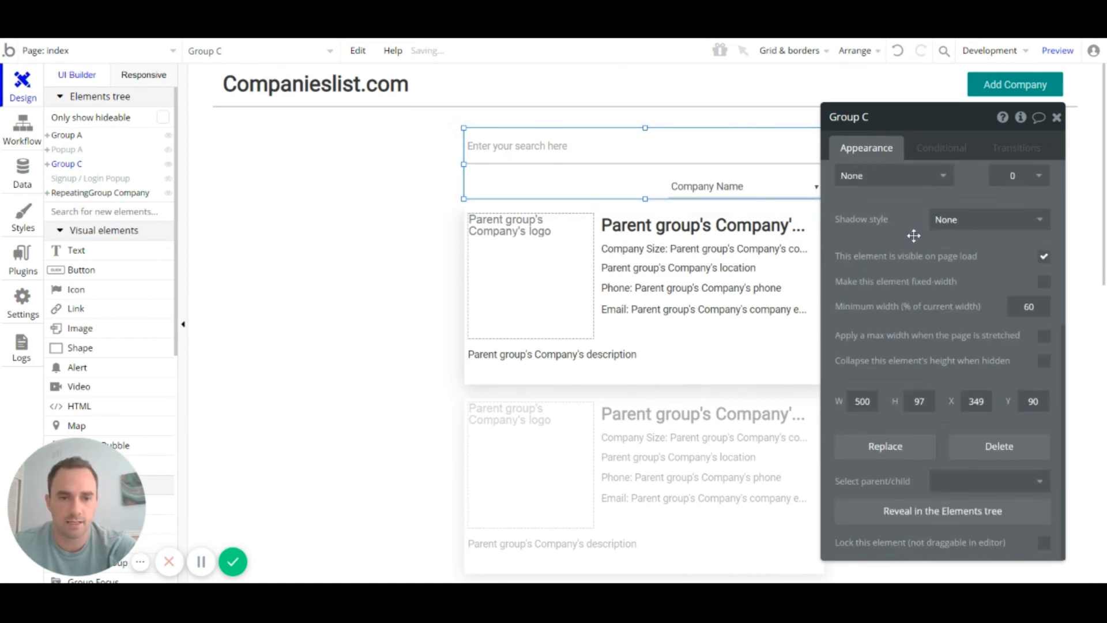
scroll(911, 235, up, 3)
click(362, 201)
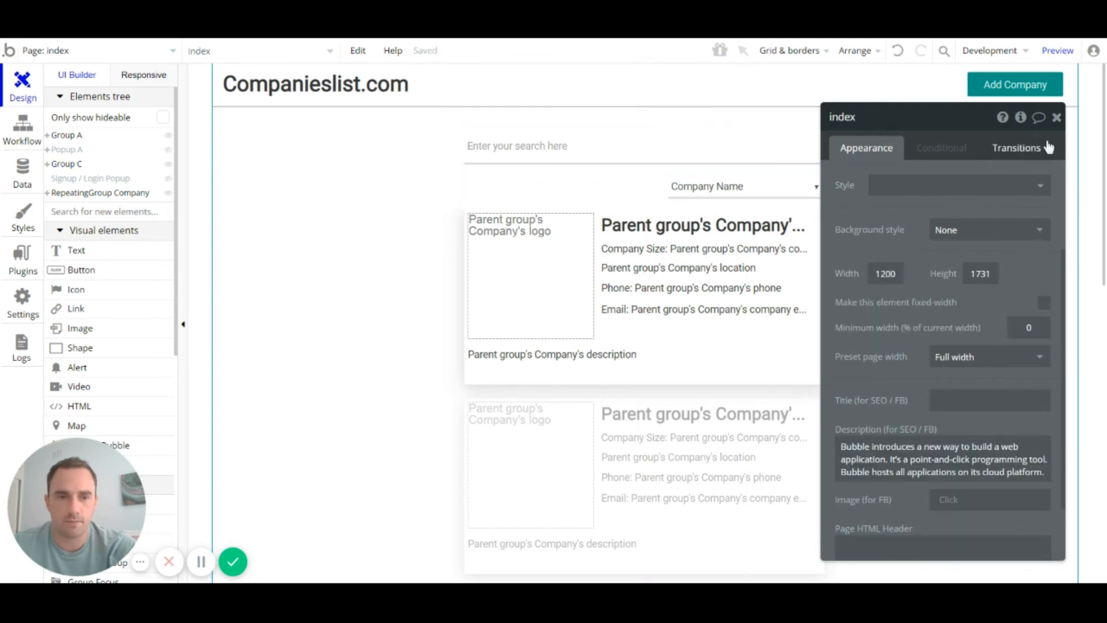
click(1057, 118)
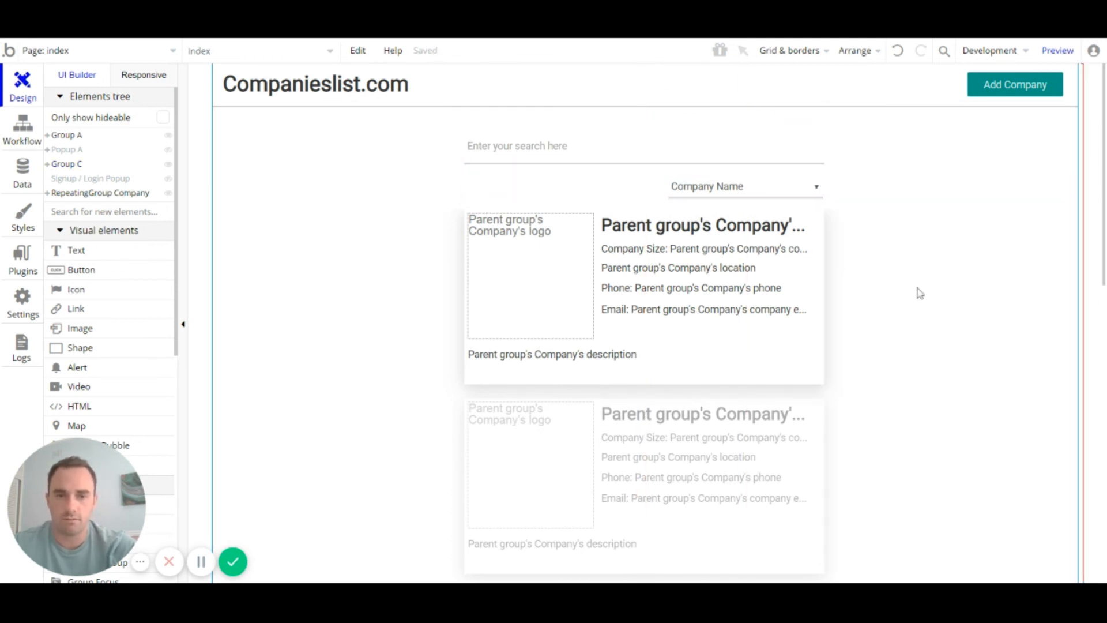
Step: Make the search-and-sort Group C fixed-width in the responsive layout
click(145, 76)
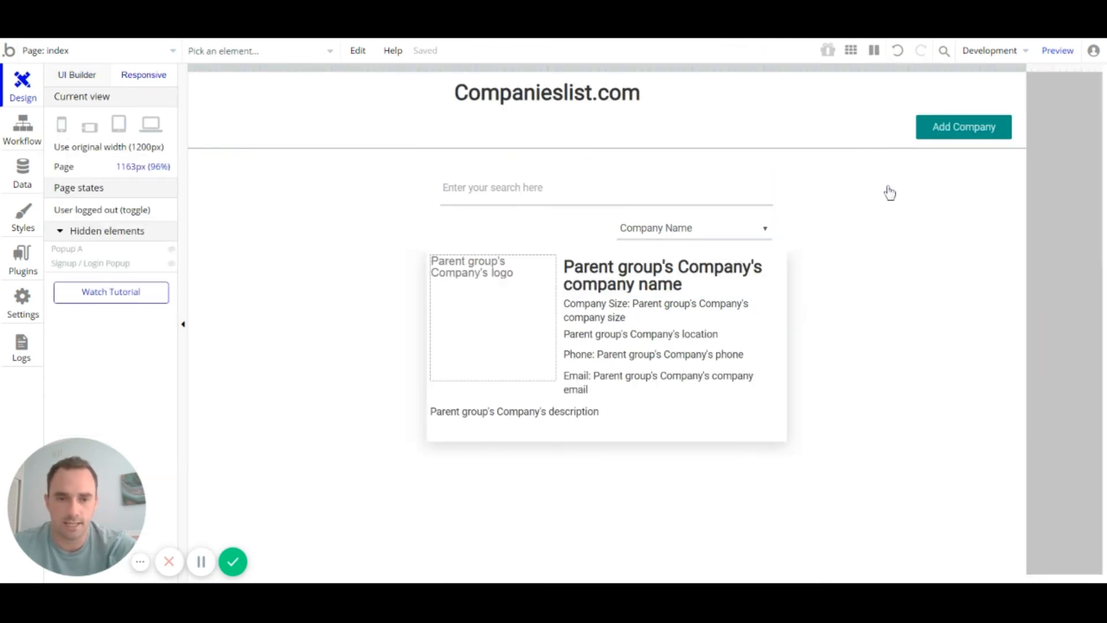
drag(1027, 67, 1060, 84)
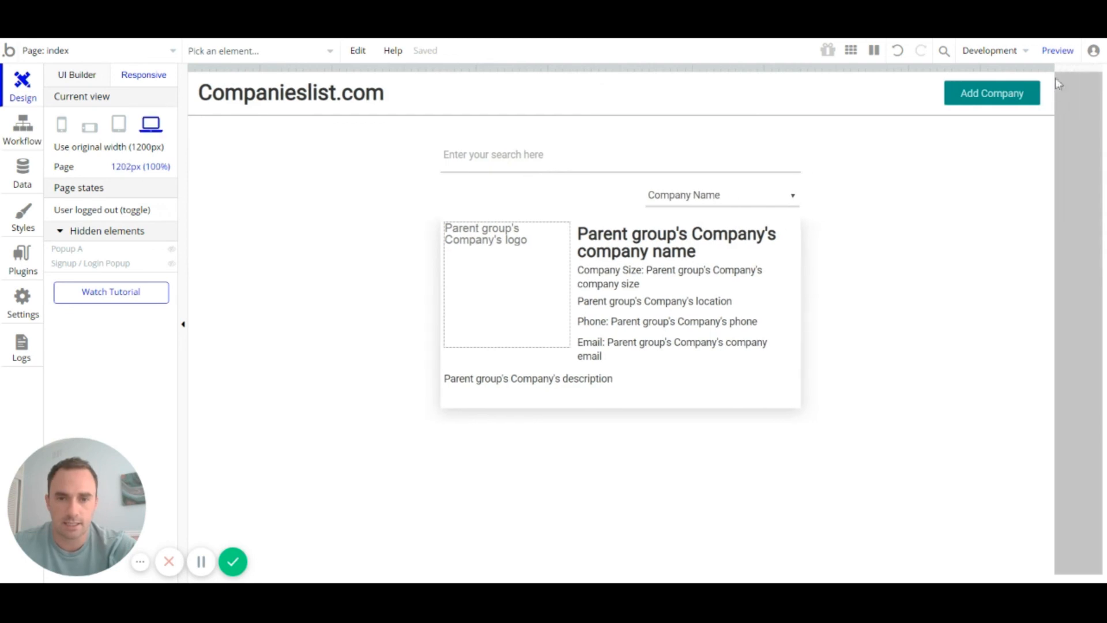
click(529, 205)
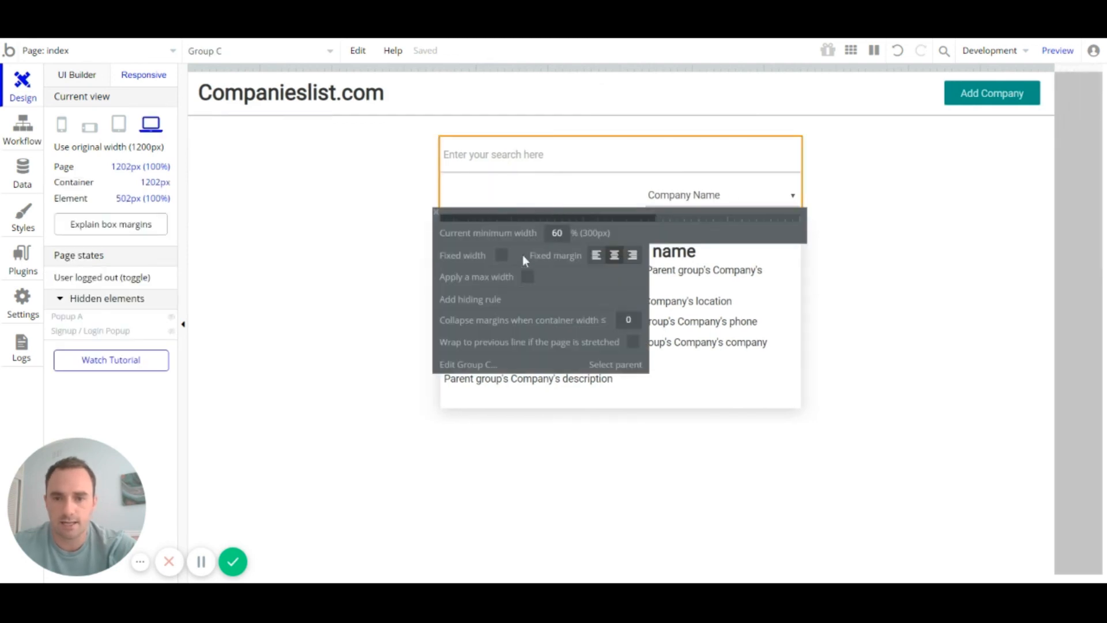
click(500, 256)
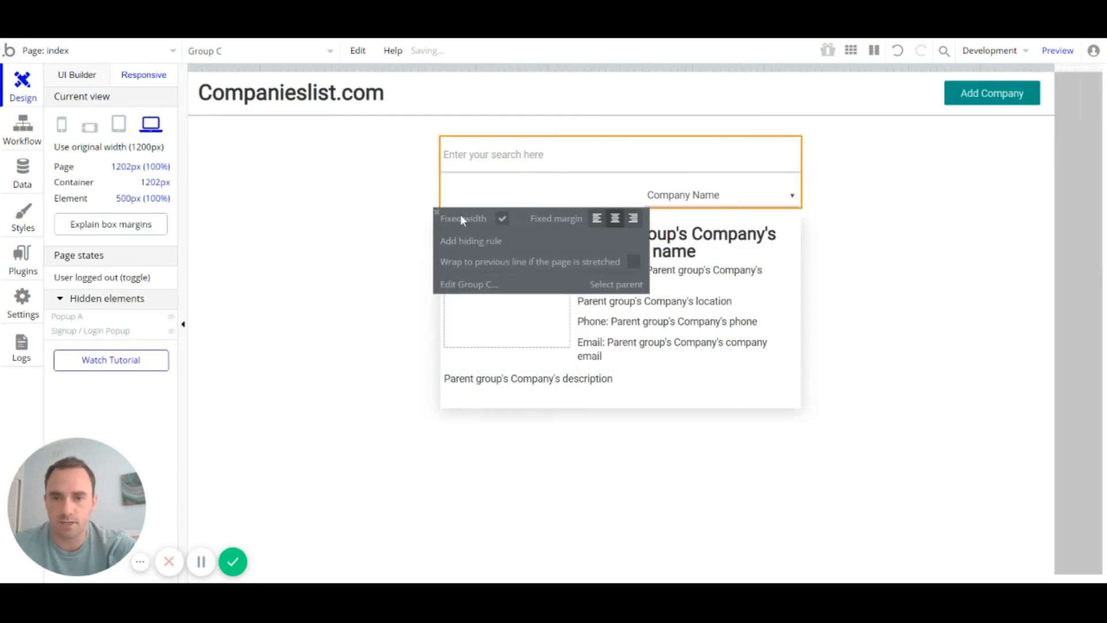
click(580, 217)
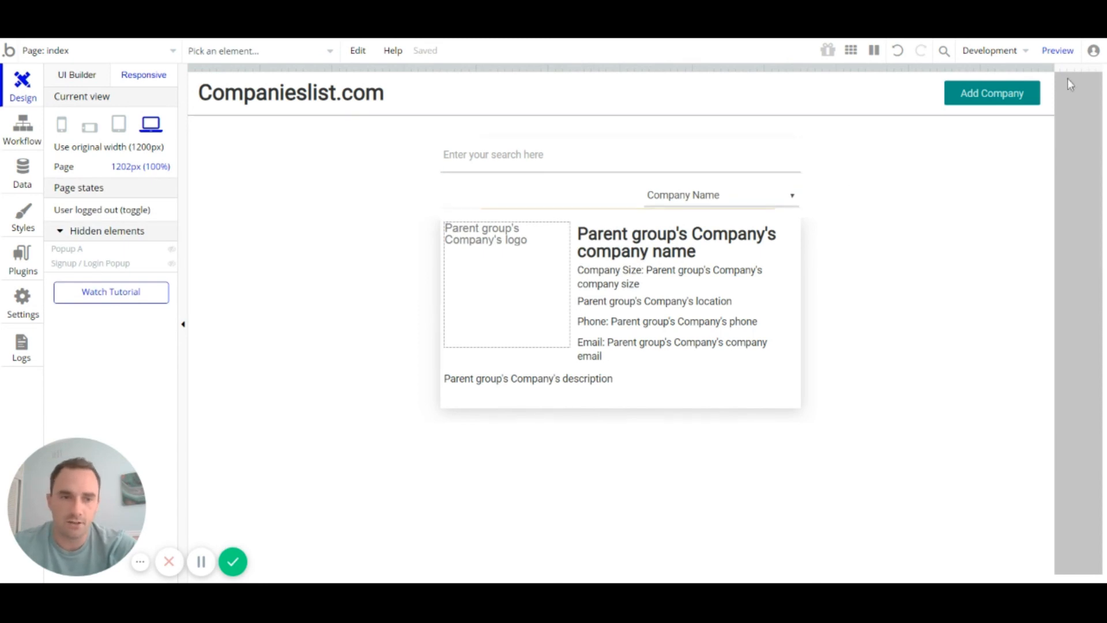
Step: Check the layout at a narrow width and phone view, then widen back to about 791px
drag(1052, 69, 464, 151)
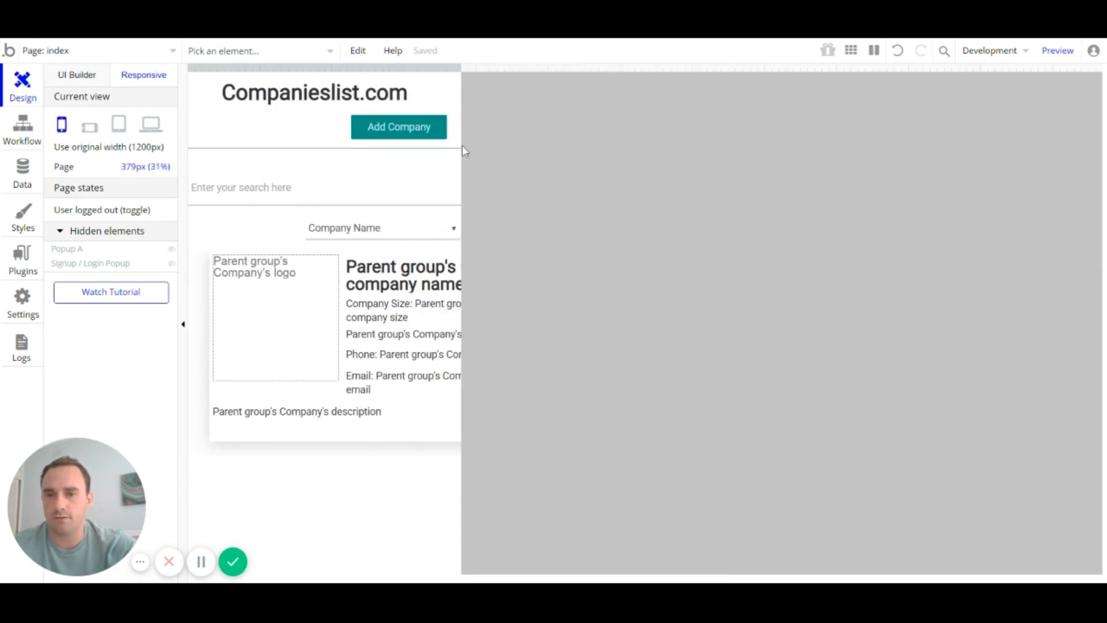
click(67, 125)
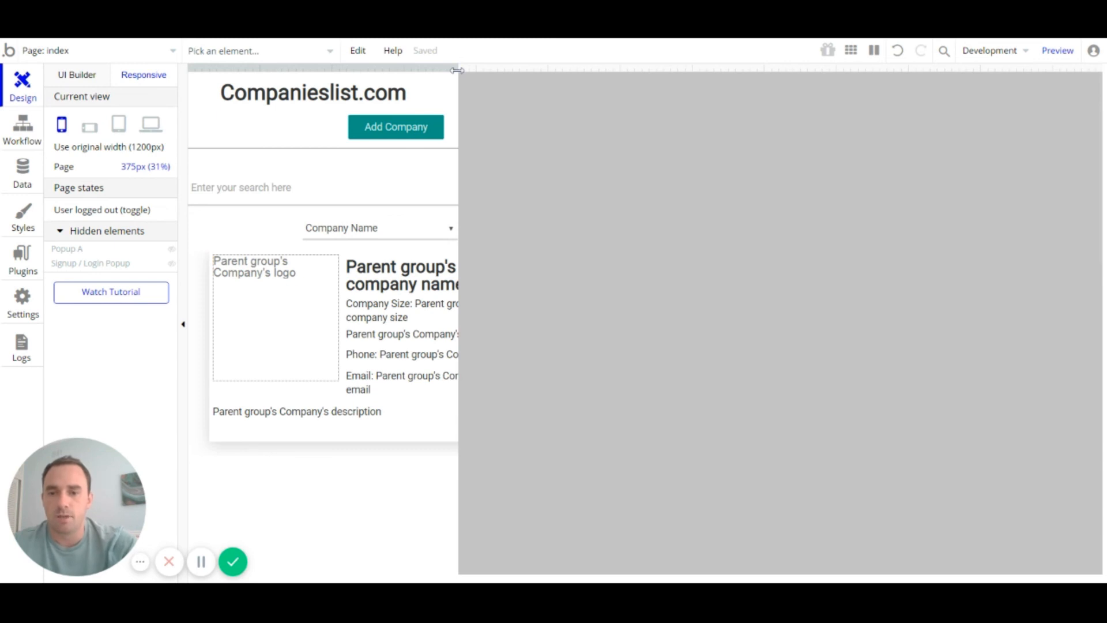
drag(456, 70, 1090, 84)
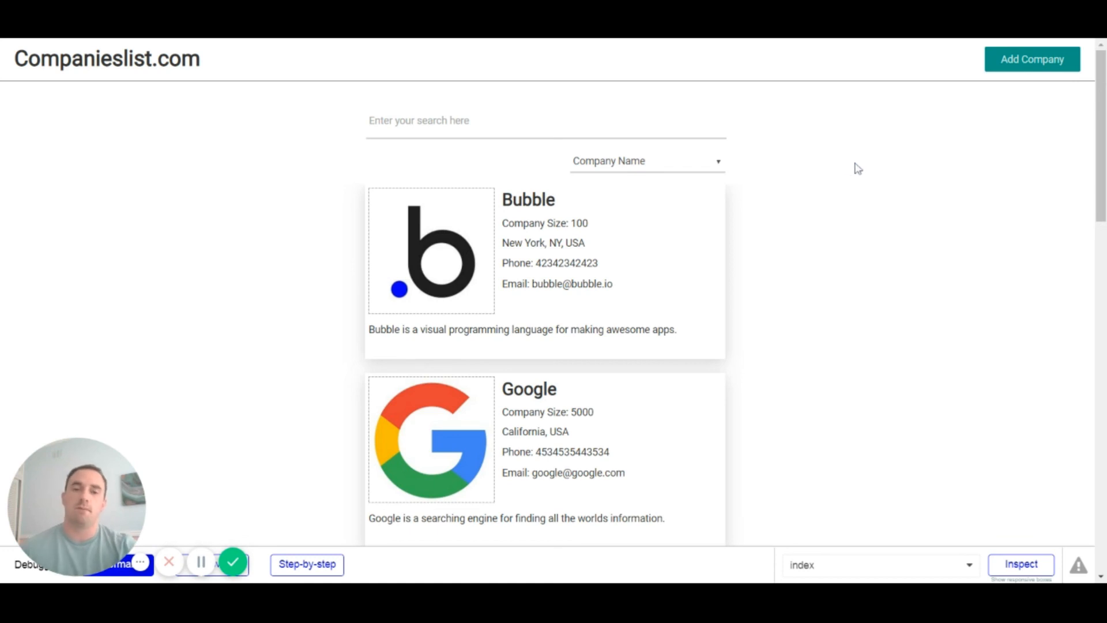
click(622, 130)
text(bubble)
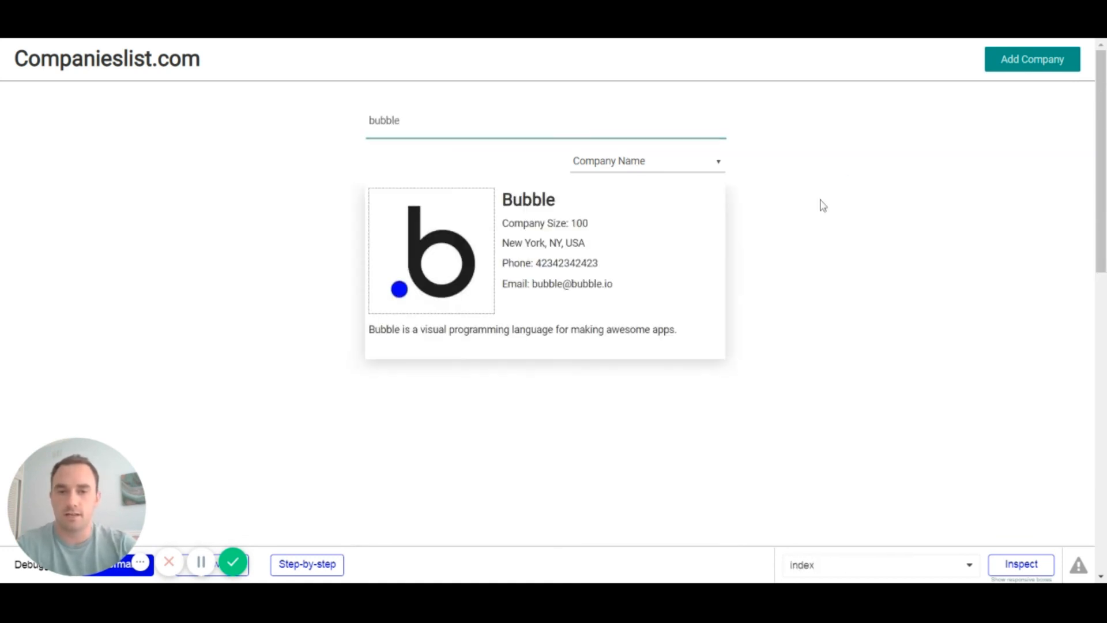
click(820, 203)
drag(456, 122, 194, 121)
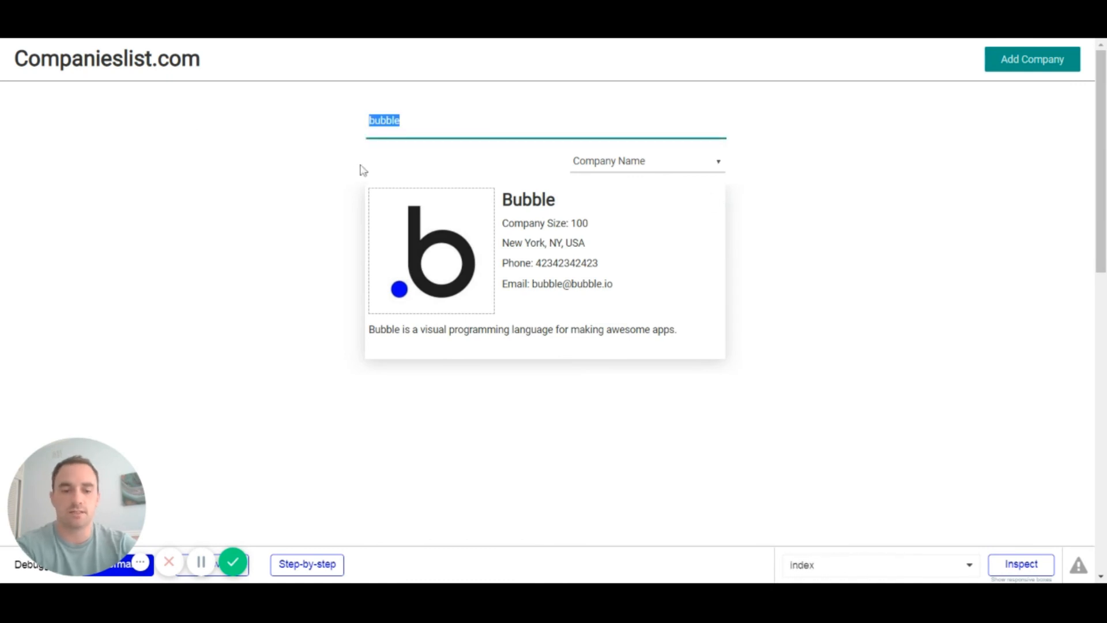
key(BackSpace)
click(690, 169)
click(693, 217)
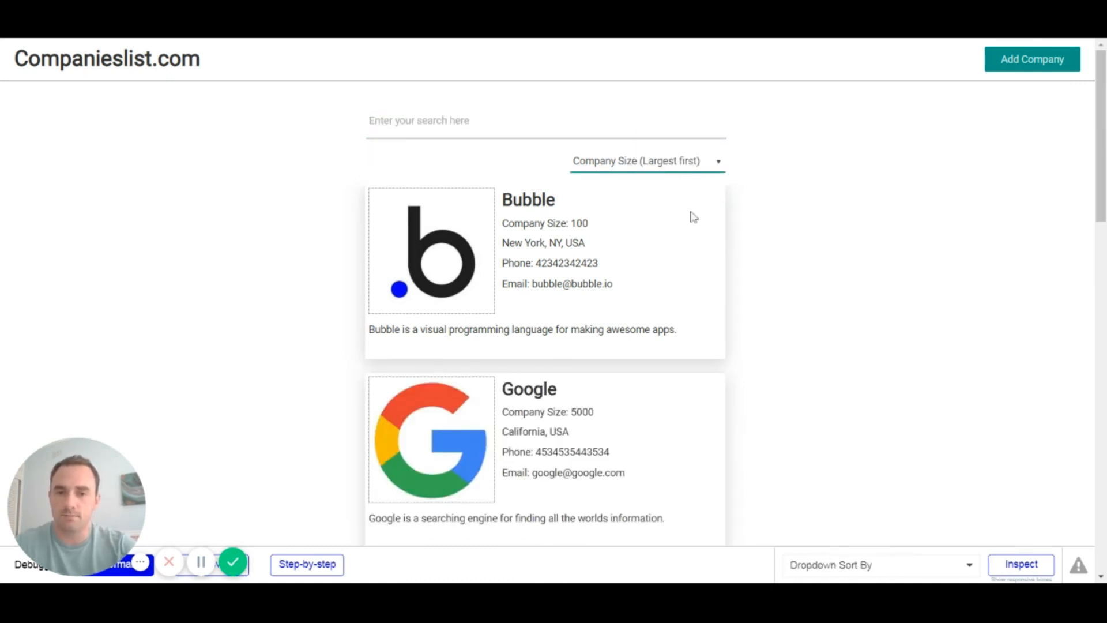
click(679, 172)
click(679, 182)
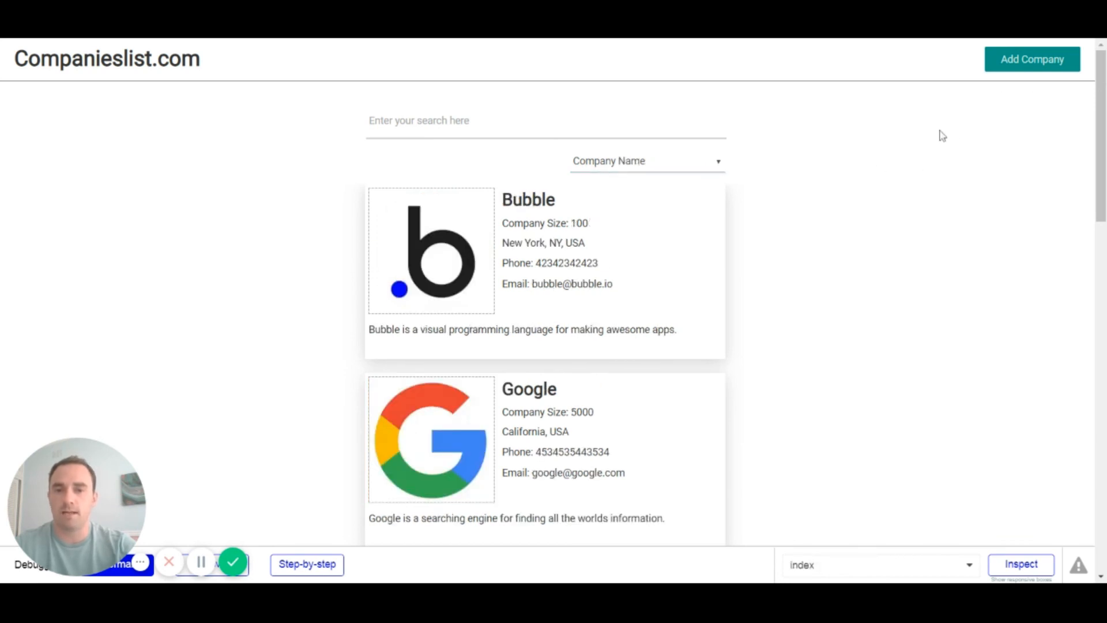